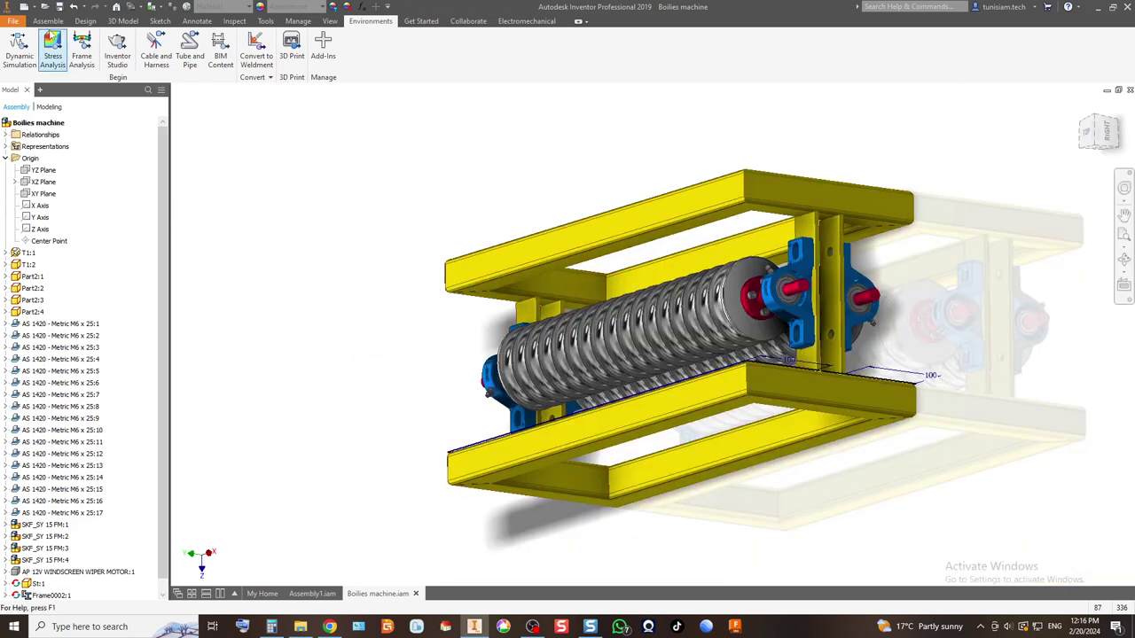
Step: Hide Sketch3 of the St:1 part
drag(1099, 126, 1095, 124)
click(1096, 124)
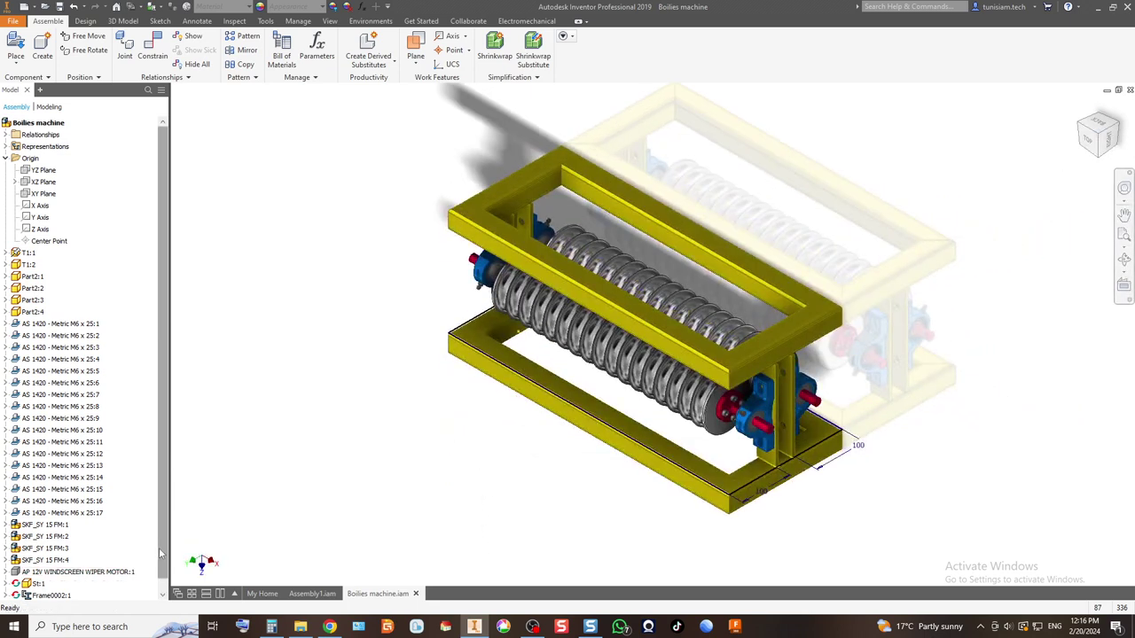
scroll(161, 554, down, 1)
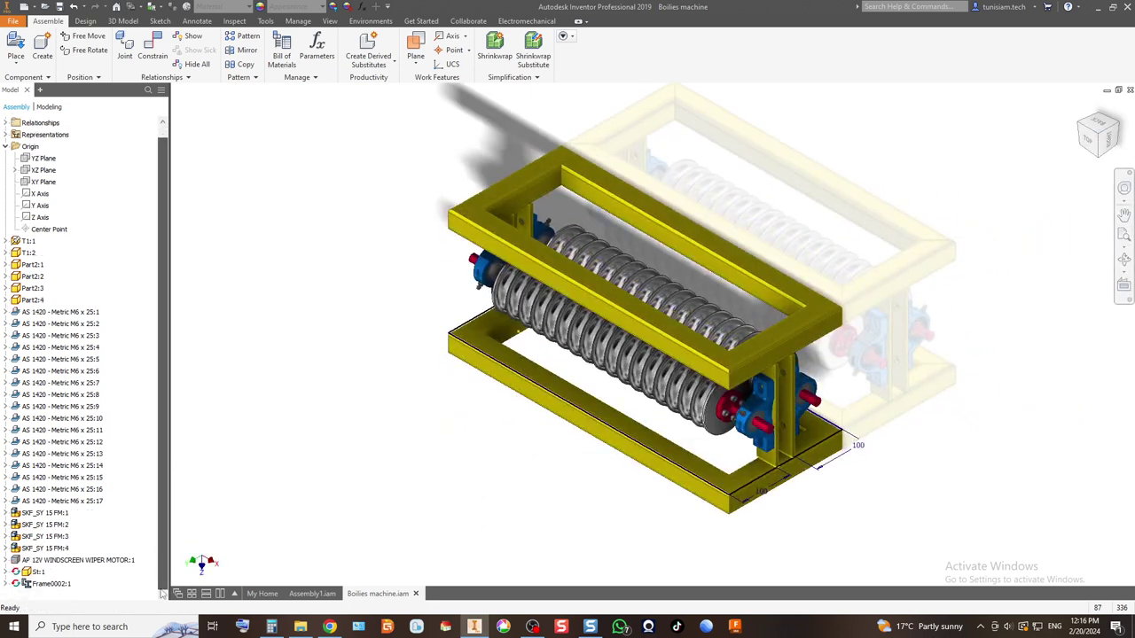
click(7, 572)
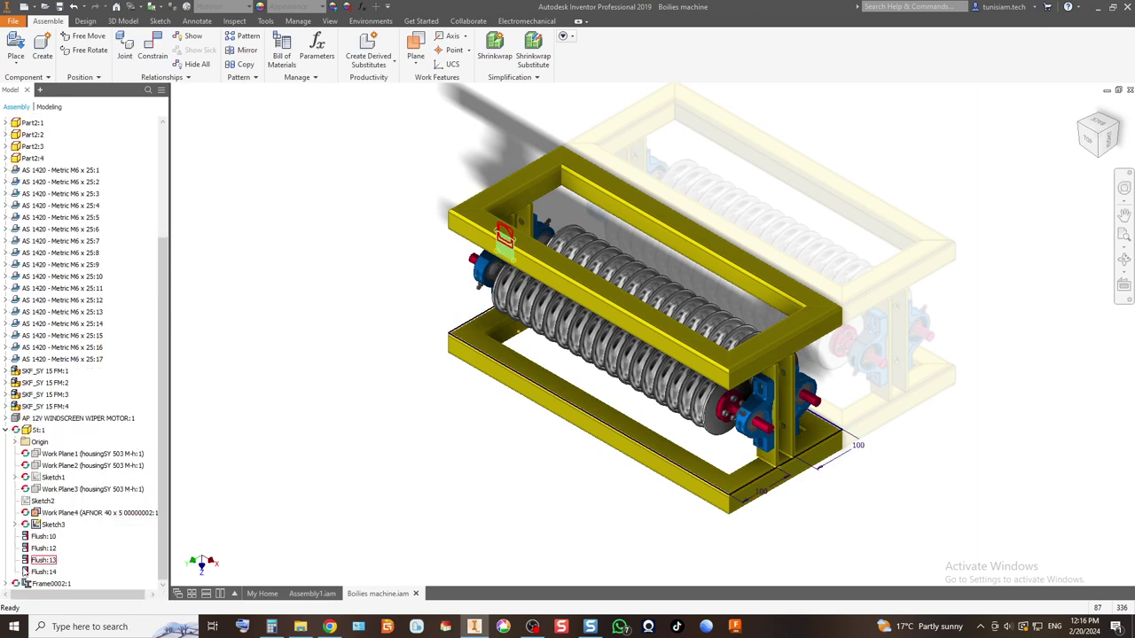
click(44, 525)
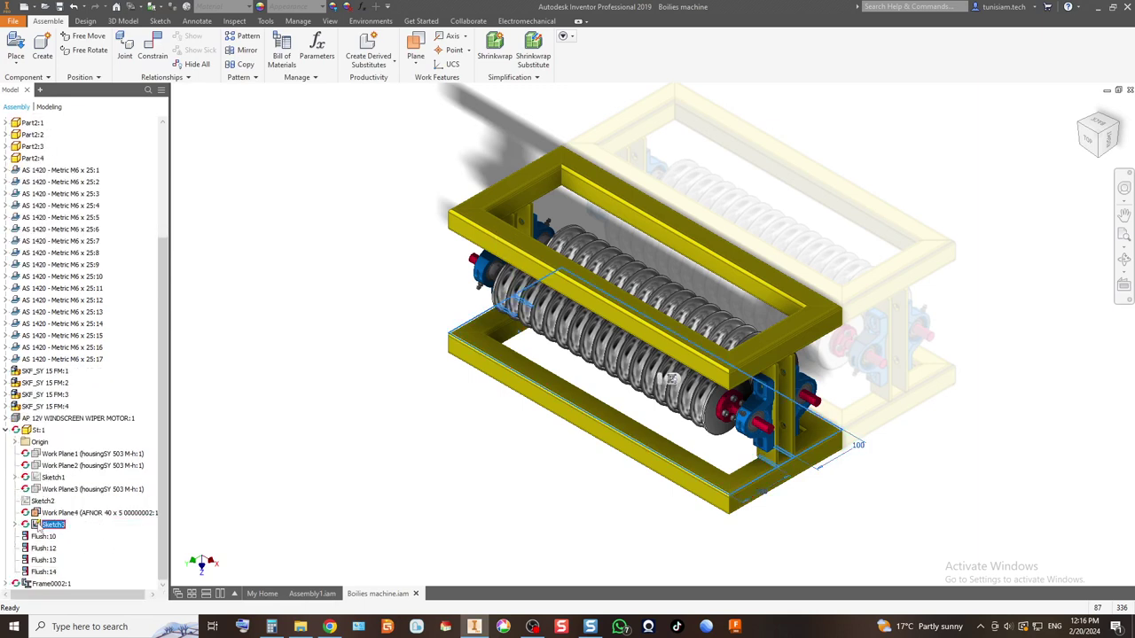
right_click(38, 527)
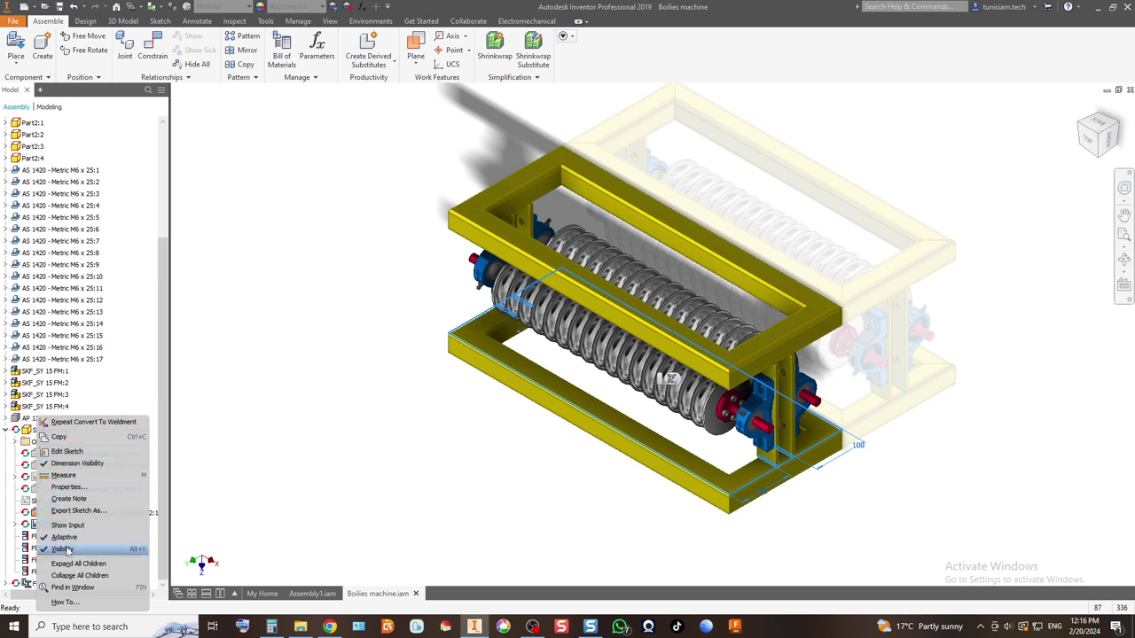
click(64, 550)
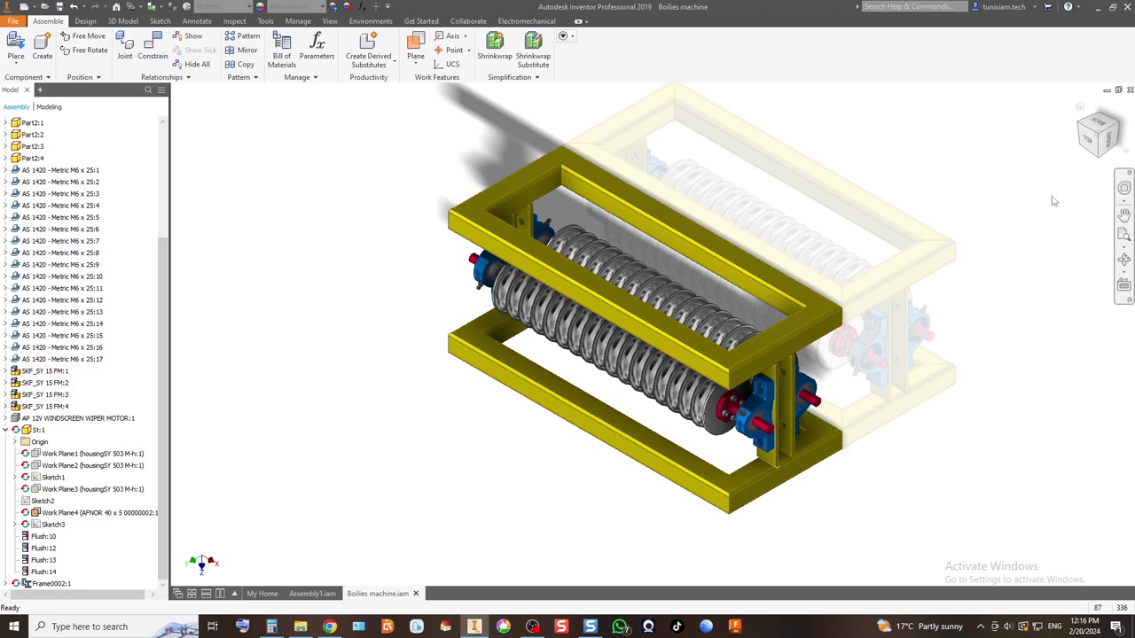
Step: Open the St:1 part for editing in place and start a 2D sketch on the flat face of the lower frame's long tube
click(1099, 166)
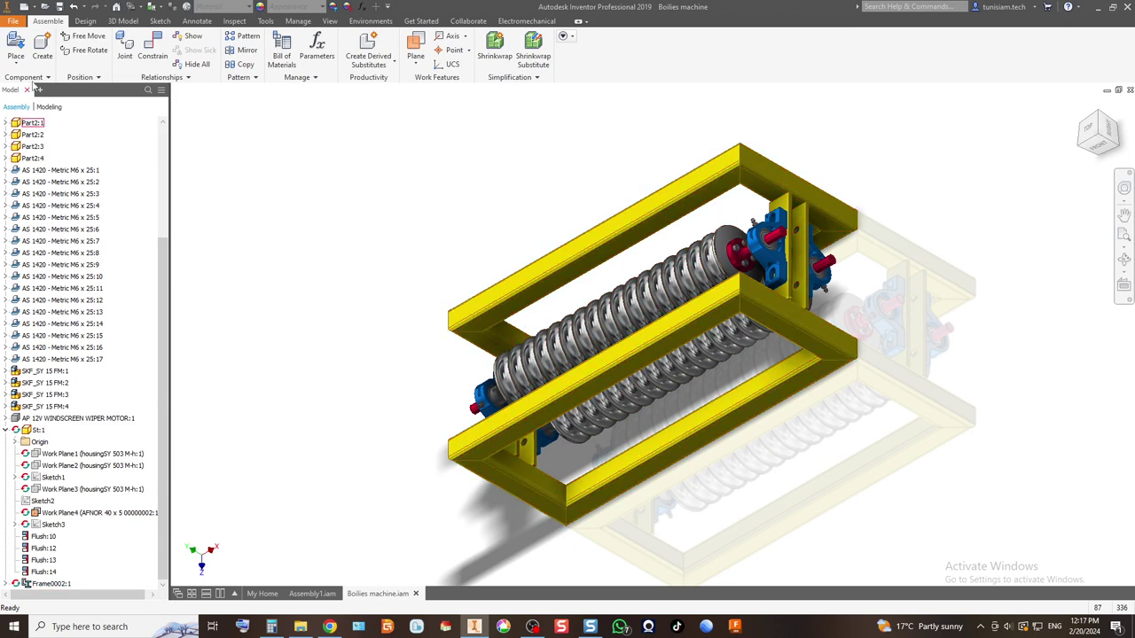
double_click(38, 431)
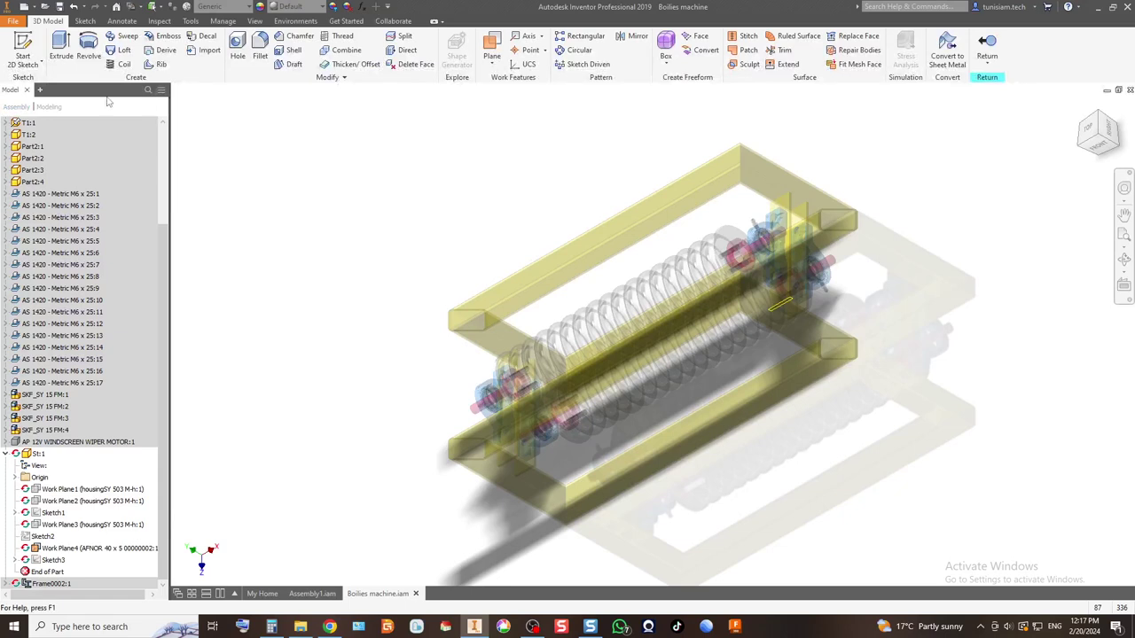
click(23, 52)
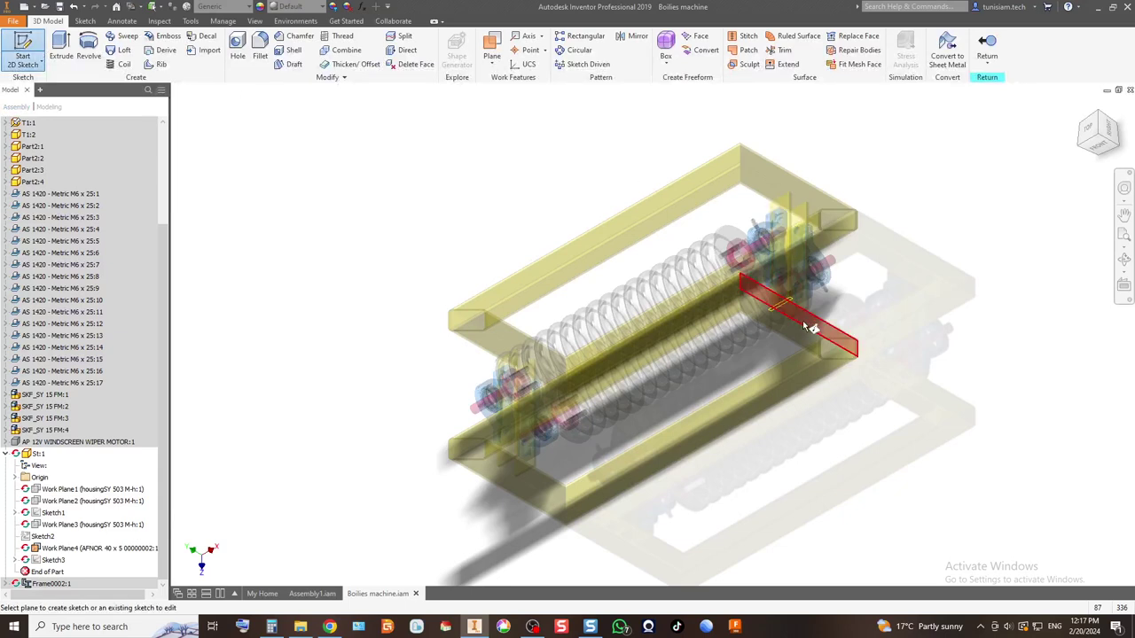
click(717, 308)
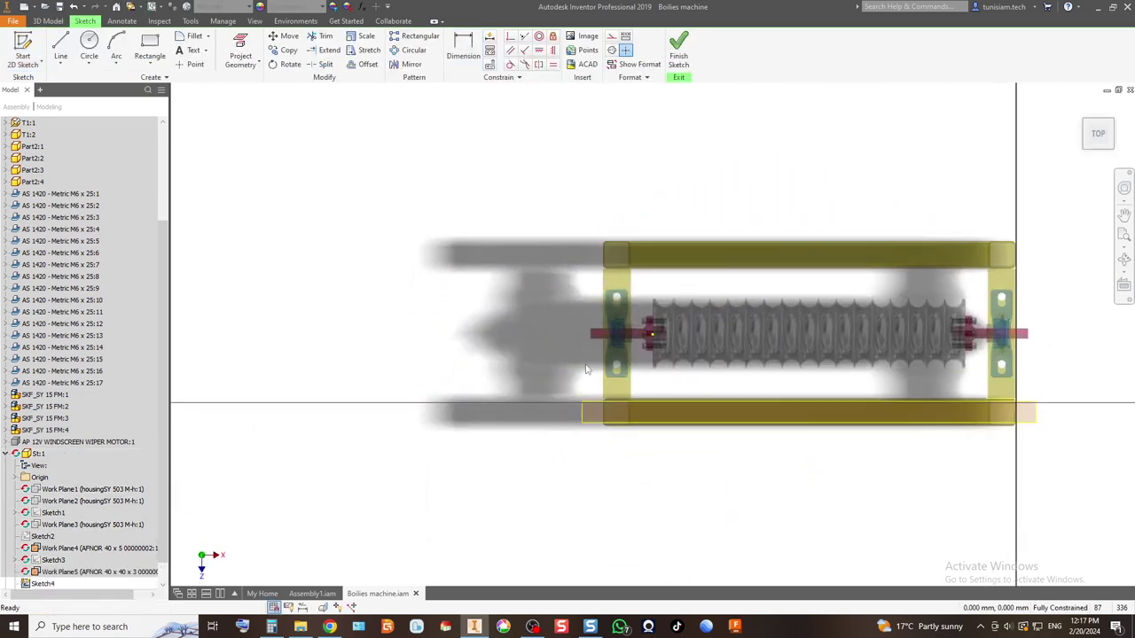
Step: Project the two short end edges of the long frame tube into the sketch
click(241, 54)
scroll(661, 484, up, 2)
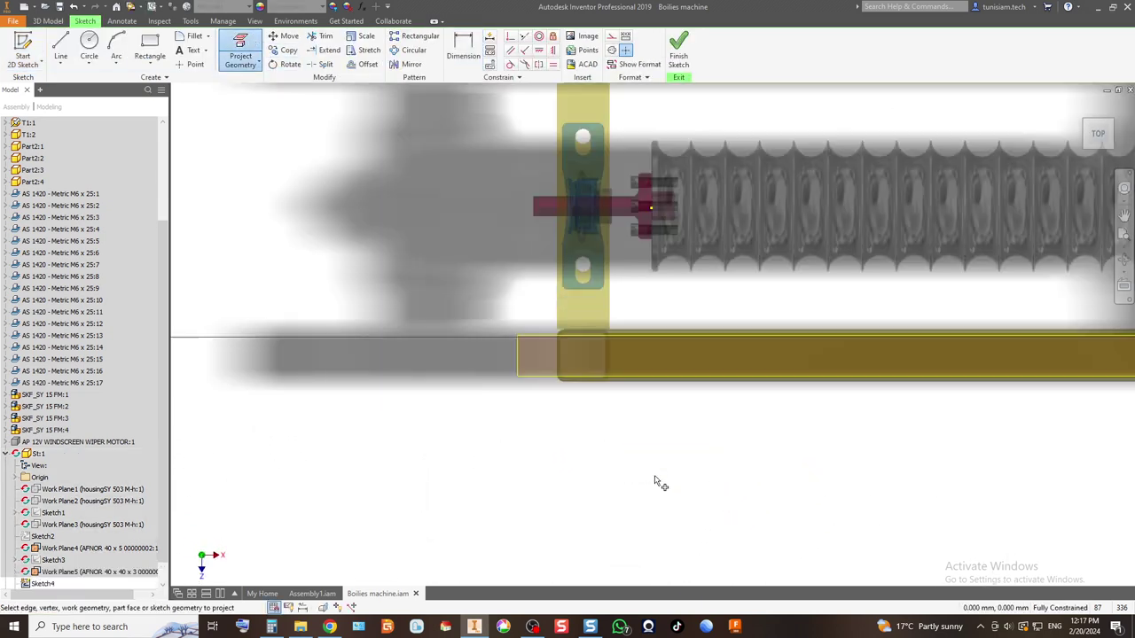
scroll(621, 385, up, 4)
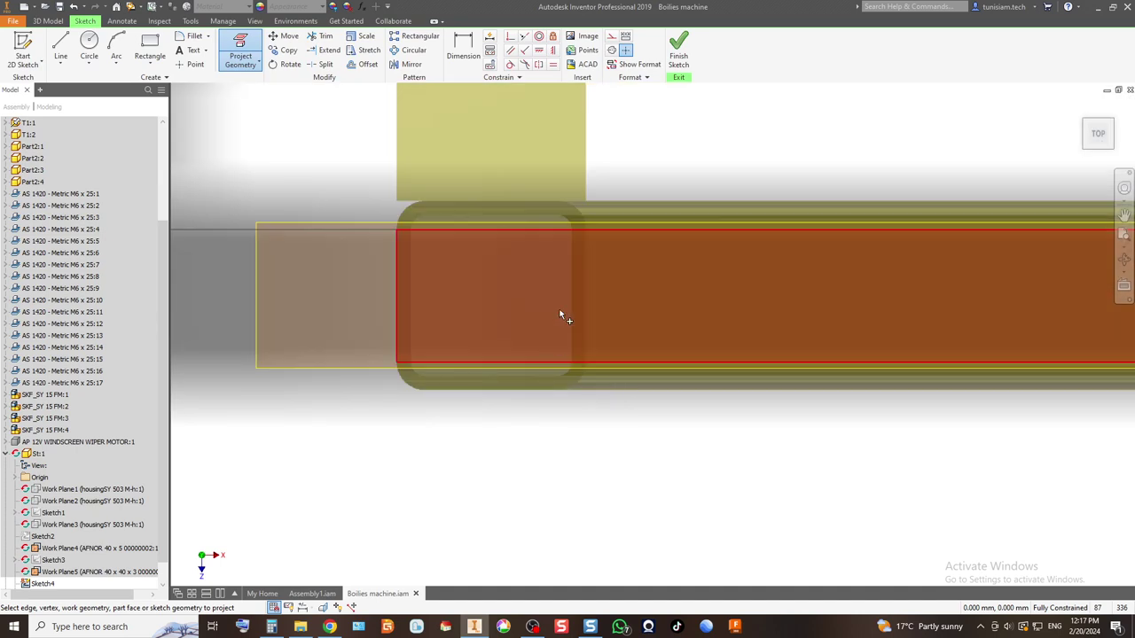
scroll(638, 358, down, 5)
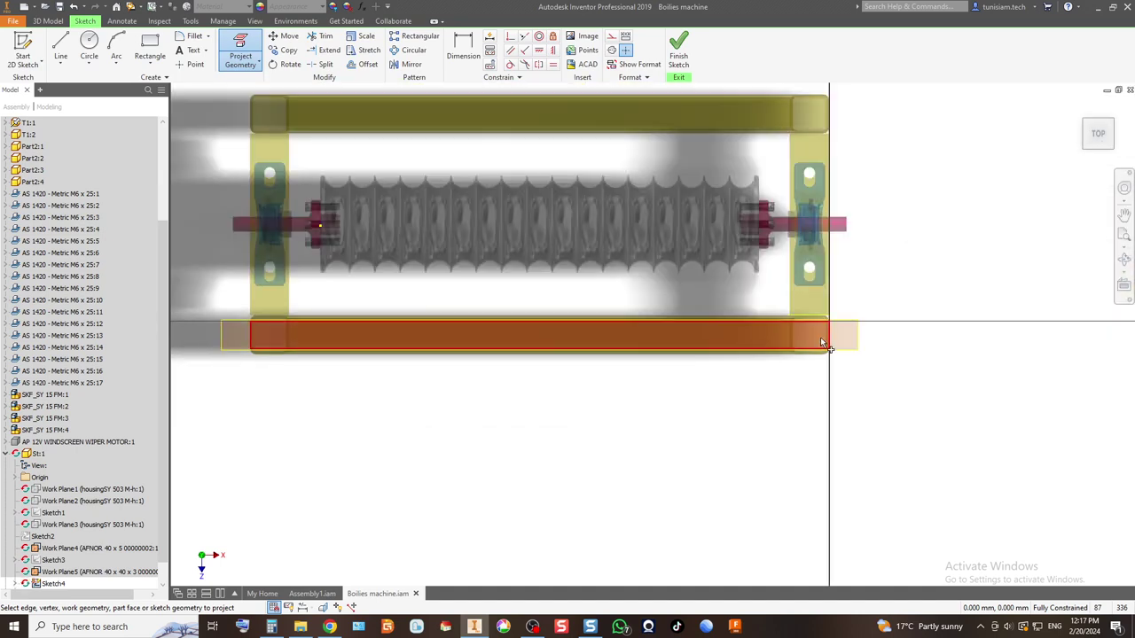
scroll(825, 341, up, 3)
scroll(789, 368, down, 3)
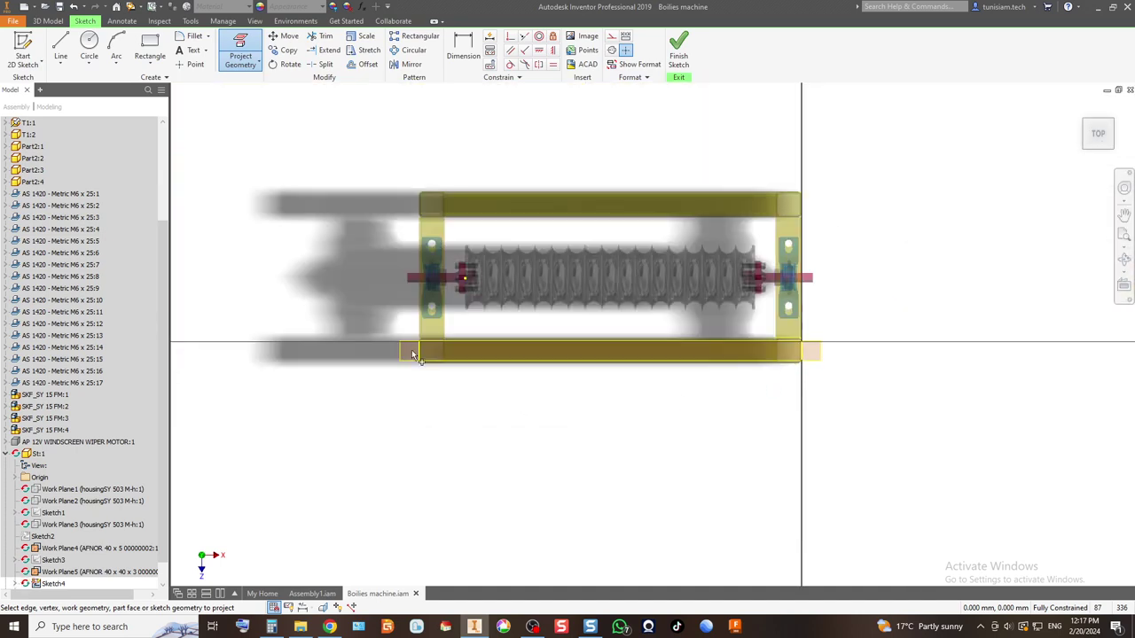
Step: Draw a 100 mm line outward from the outer corner of the tube's left end, perpendicular to the tube
click(61, 46)
scroll(432, 374, up, 3)
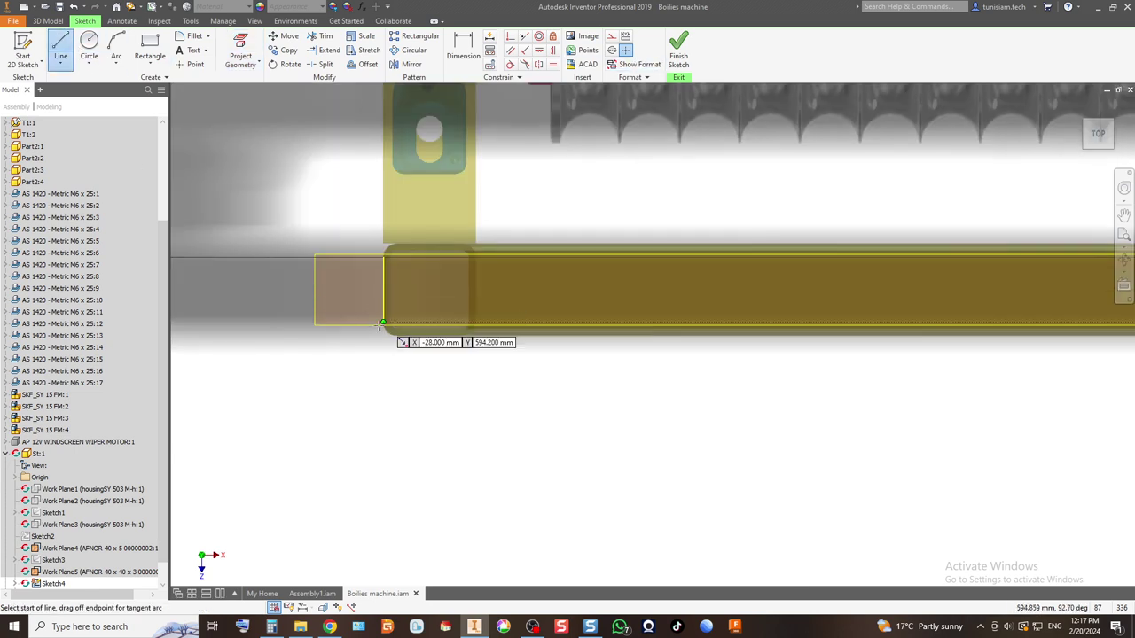
click(383, 324)
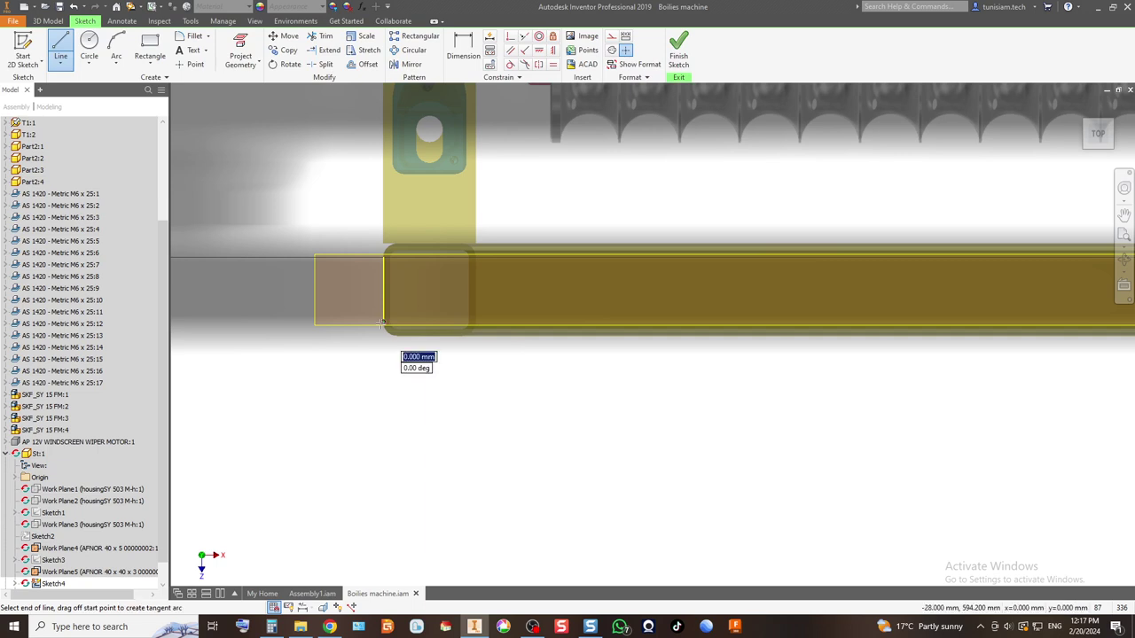
scroll(379, 355, down, 4)
scroll(371, 434, up, 3)
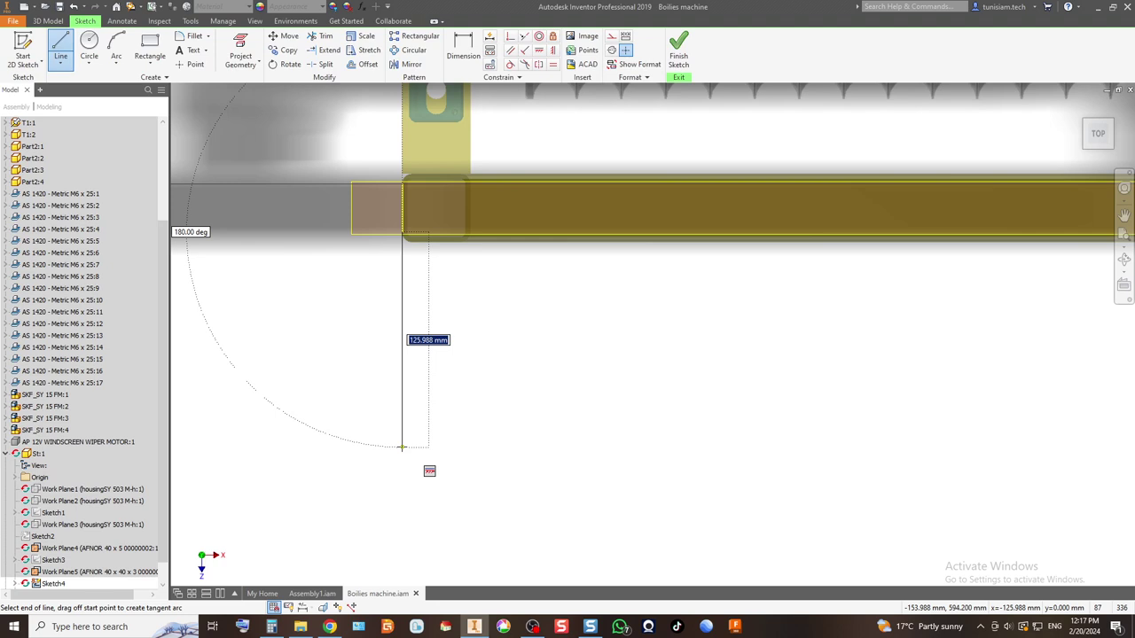
text(100)
key(Return)
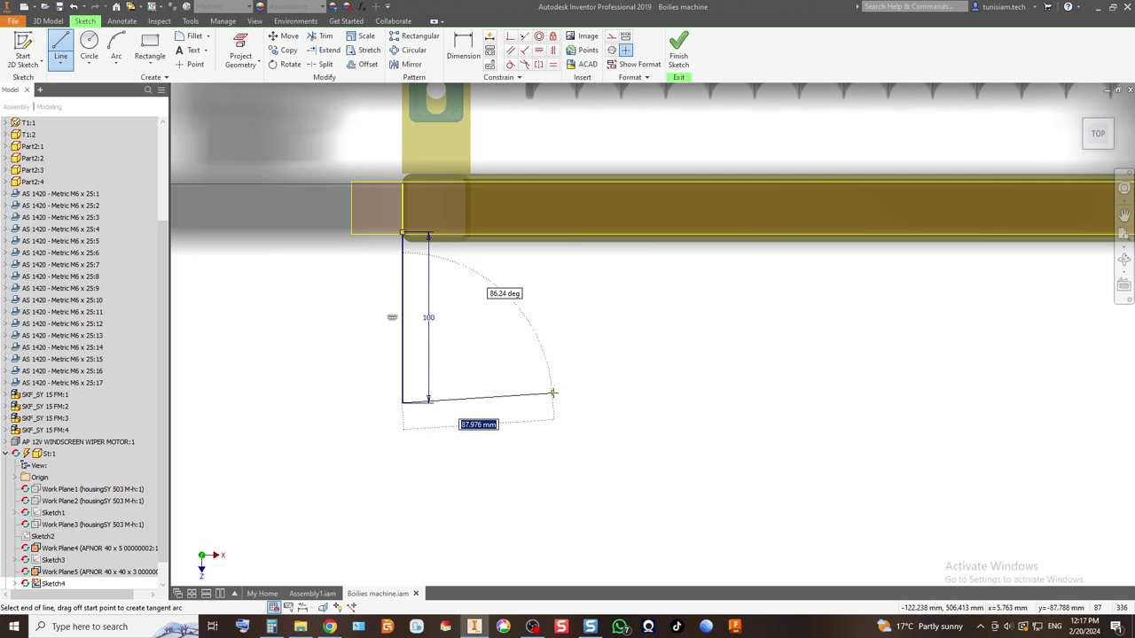
key(Escape)
Step: Draw a parallel line about 129 mm long outward from the outer corner of the tube's right end
scroll(279, 354, down, 3)
key(l)
scroll(684, 291, up, 5)
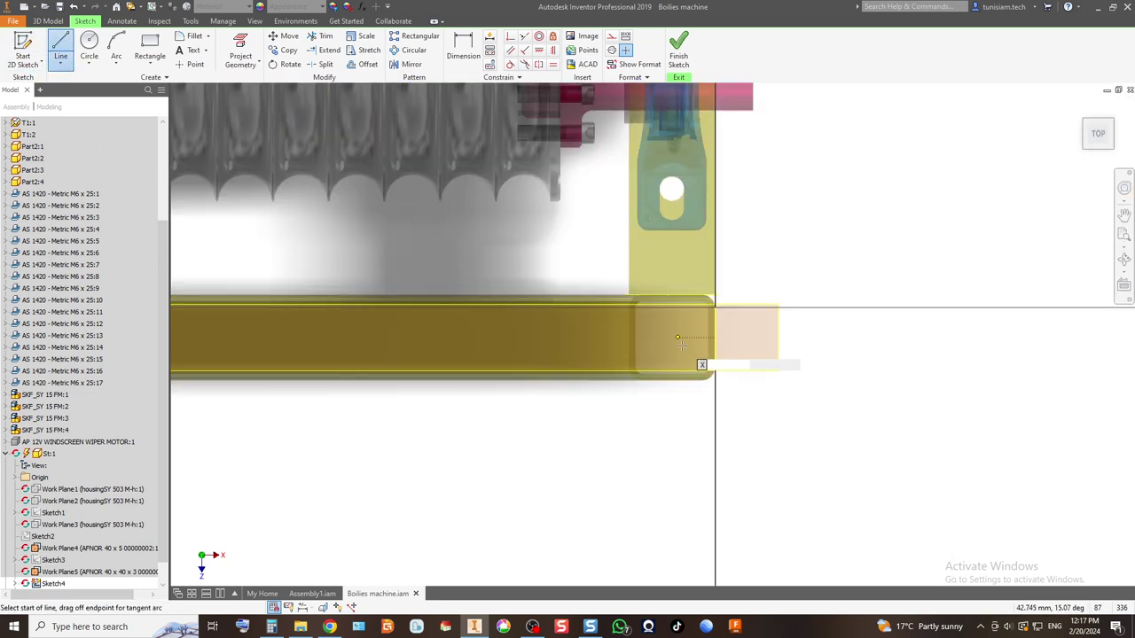
click(714, 366)
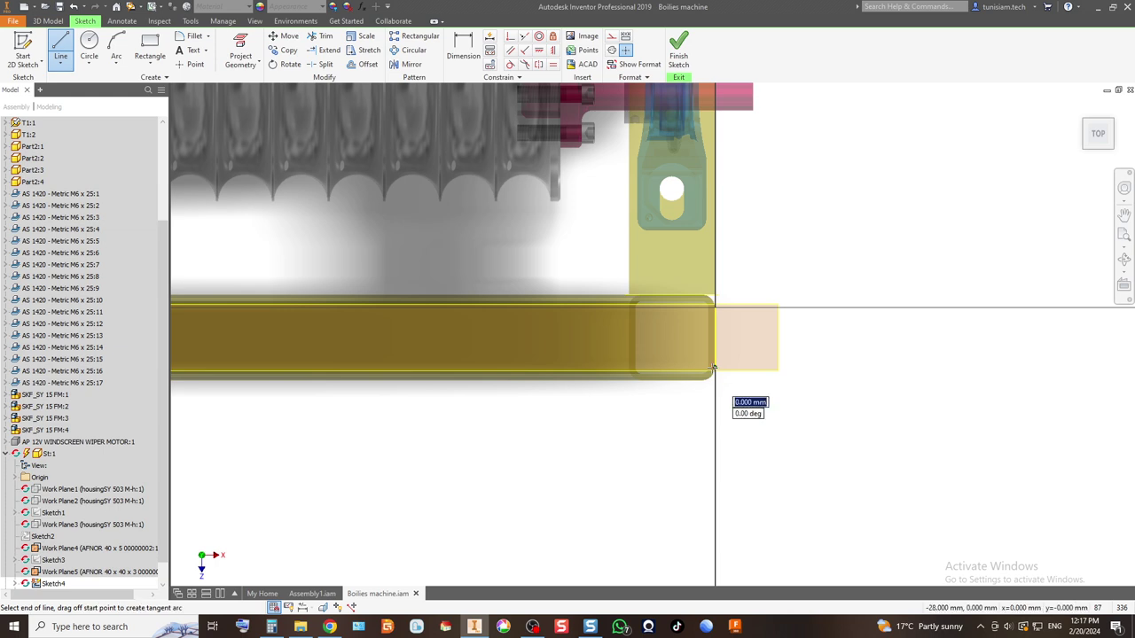
scroll(714, 368, down, 3)
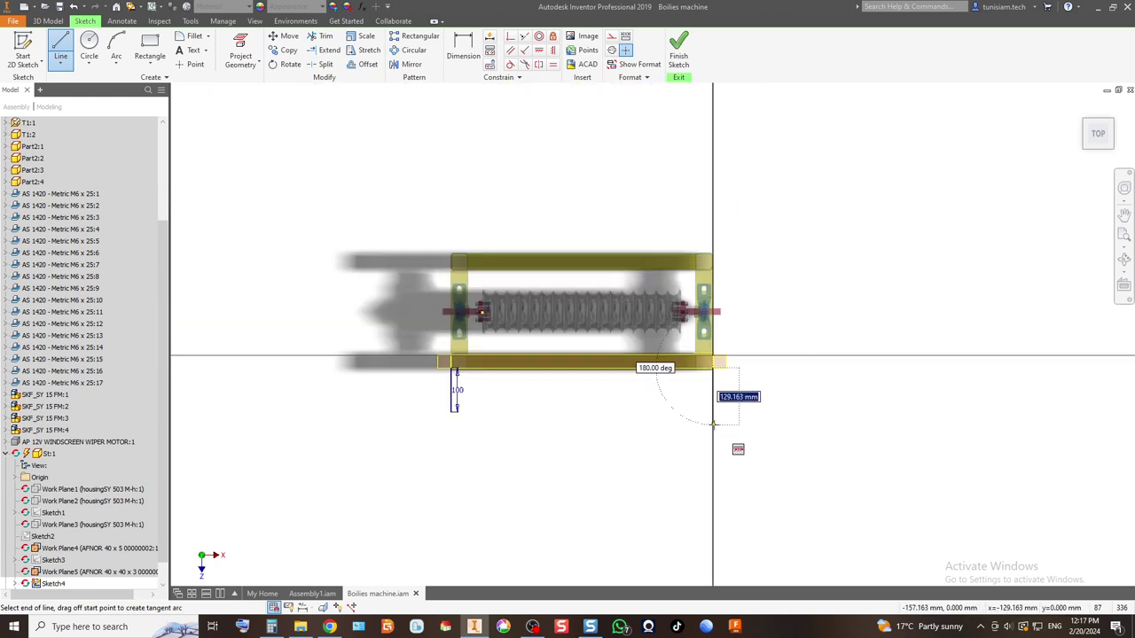
click(714, 424)
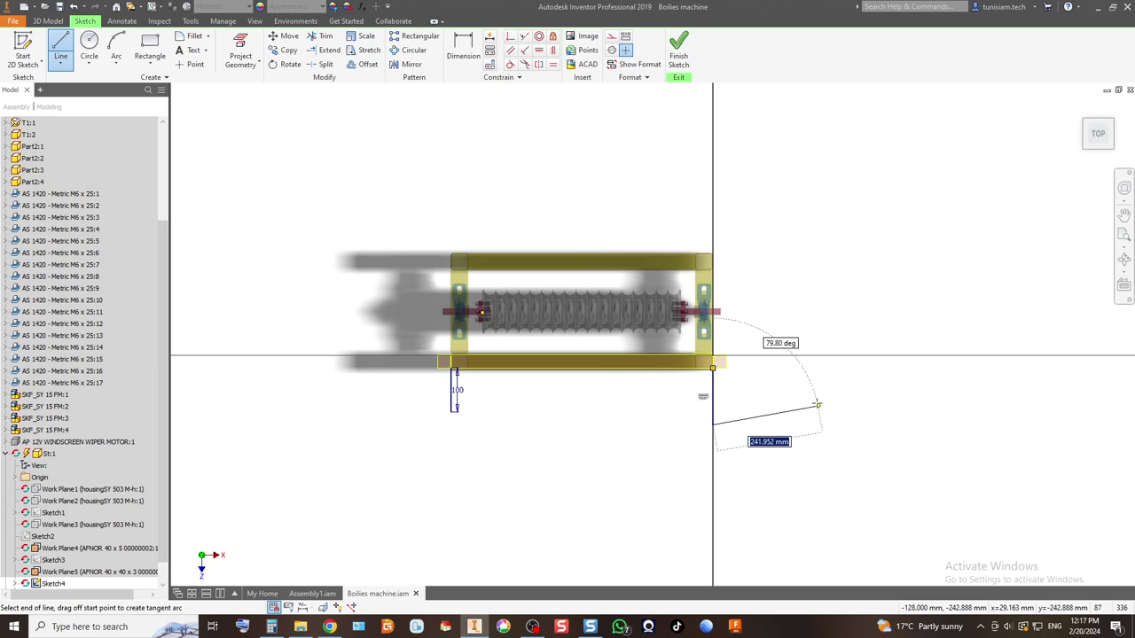
key(Escape)
Step: Delete the 100 mm length dimension of the line at the tube's left end
click(463, 49)
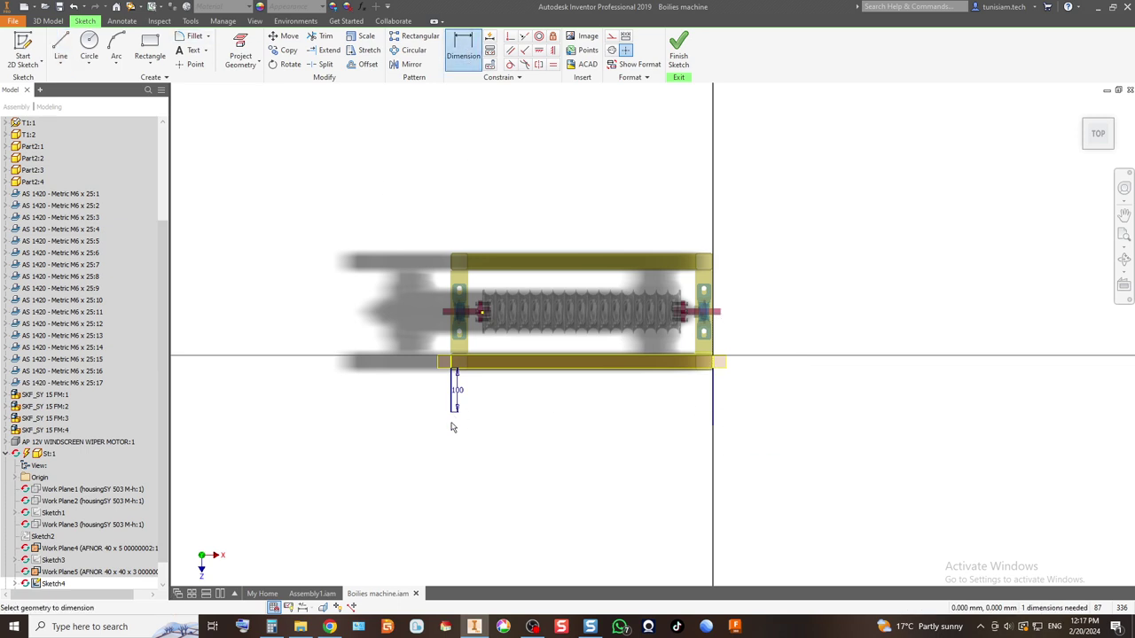
scroll(454, 427, up, 5)
key(Escape)
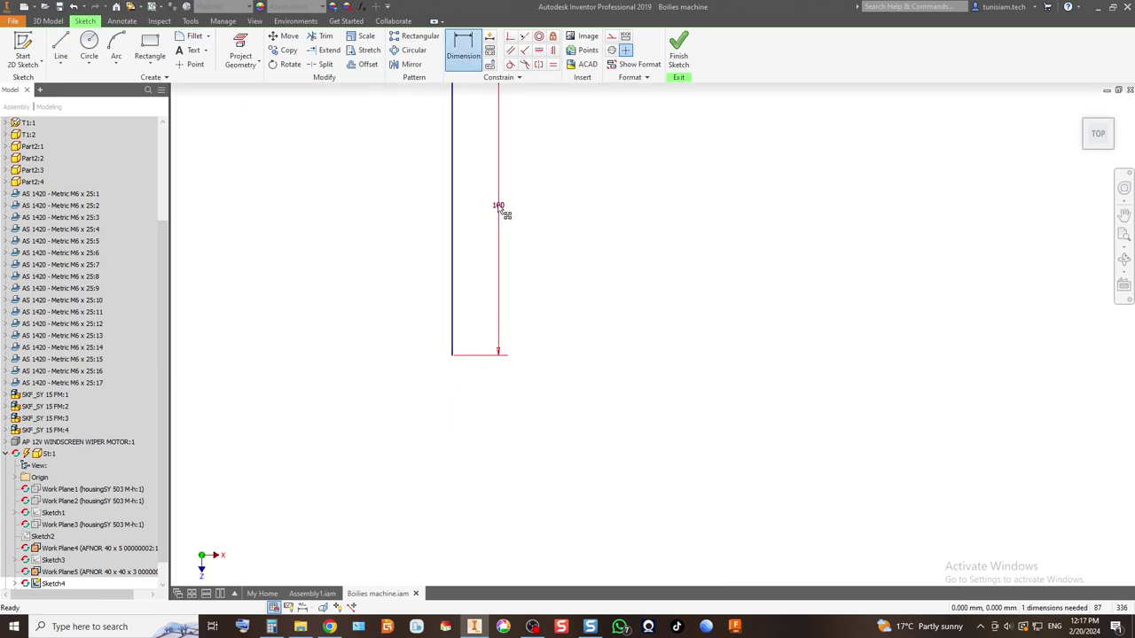
key(Delete)
Step: Project the long outer edge of the frame tube into the sketch as a dimension reference
key(d)
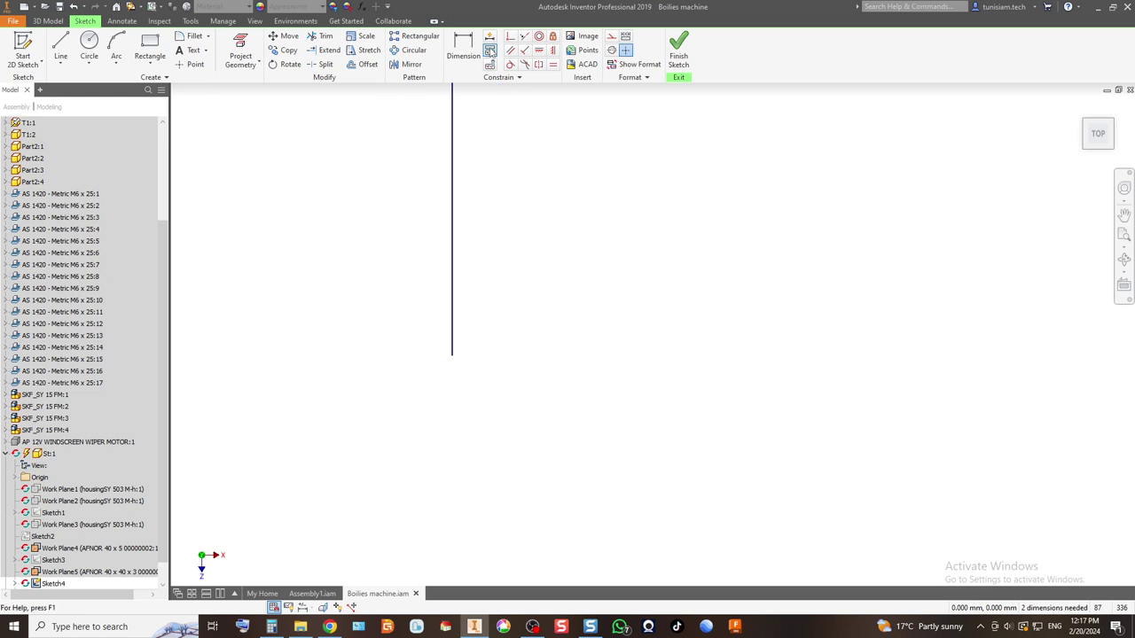
scroll(506, 364, down, 3)
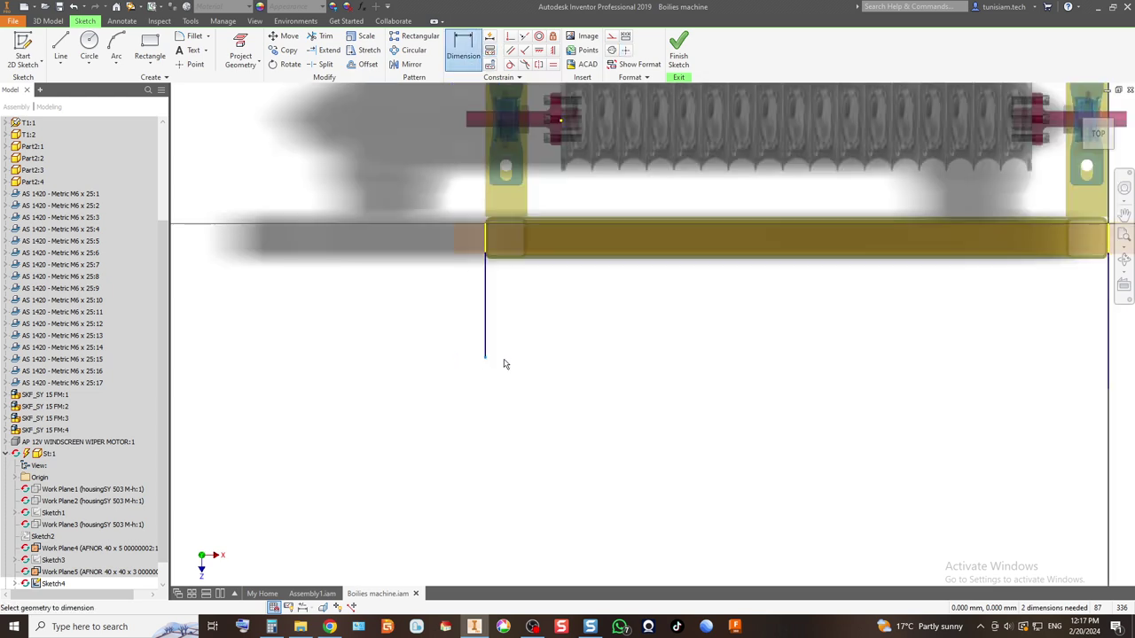
scroll(514, 275, up, 3)
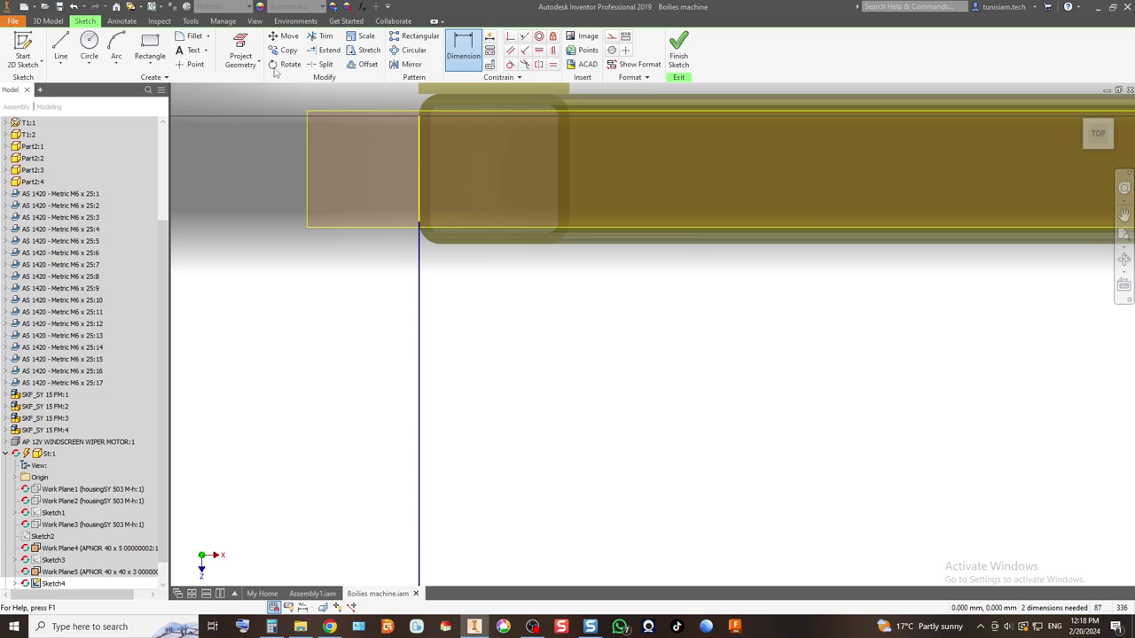
key(p)
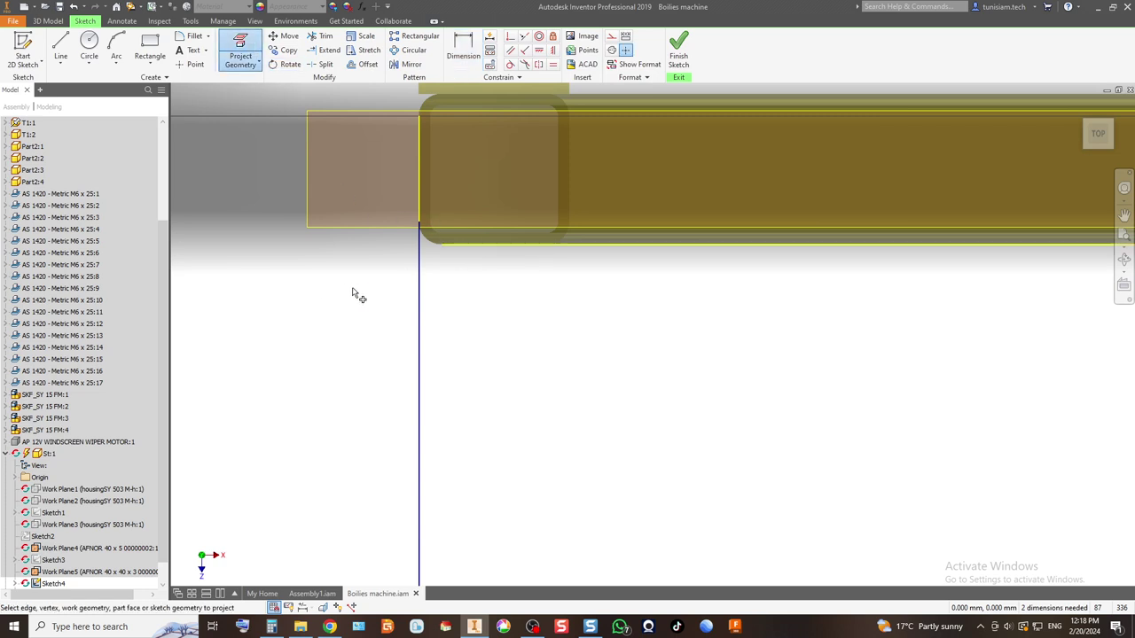
Step: Dimension the left line's free endpoint 100 mm from the tube's projected outer edge
key(d)
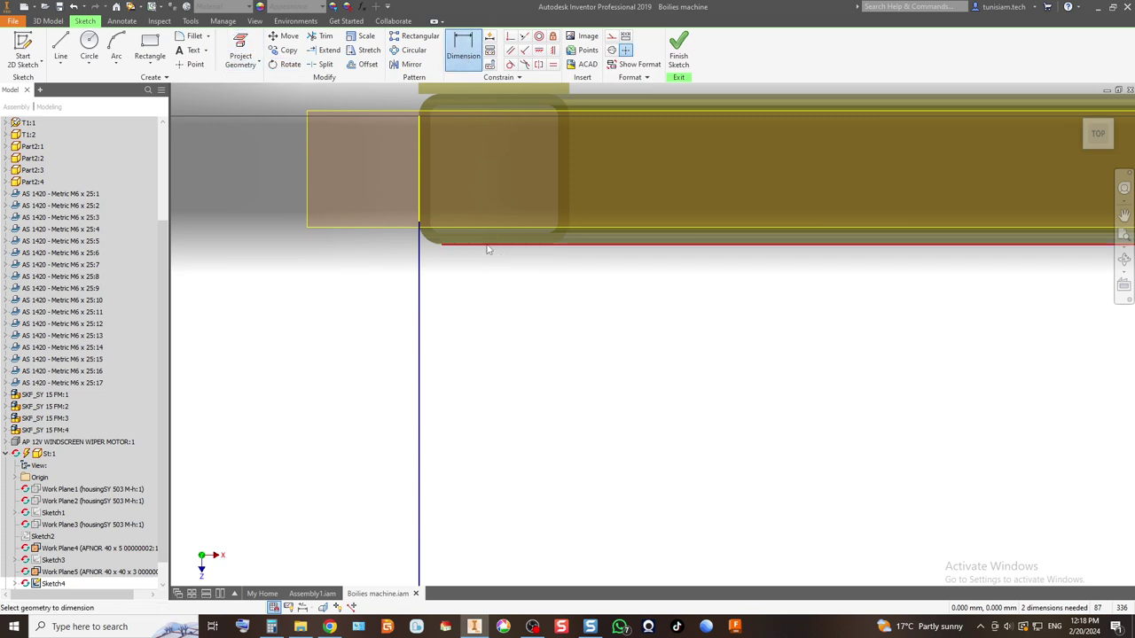
scroll(486, 257, down, 3)
click(474, 244)
click(463, 373)
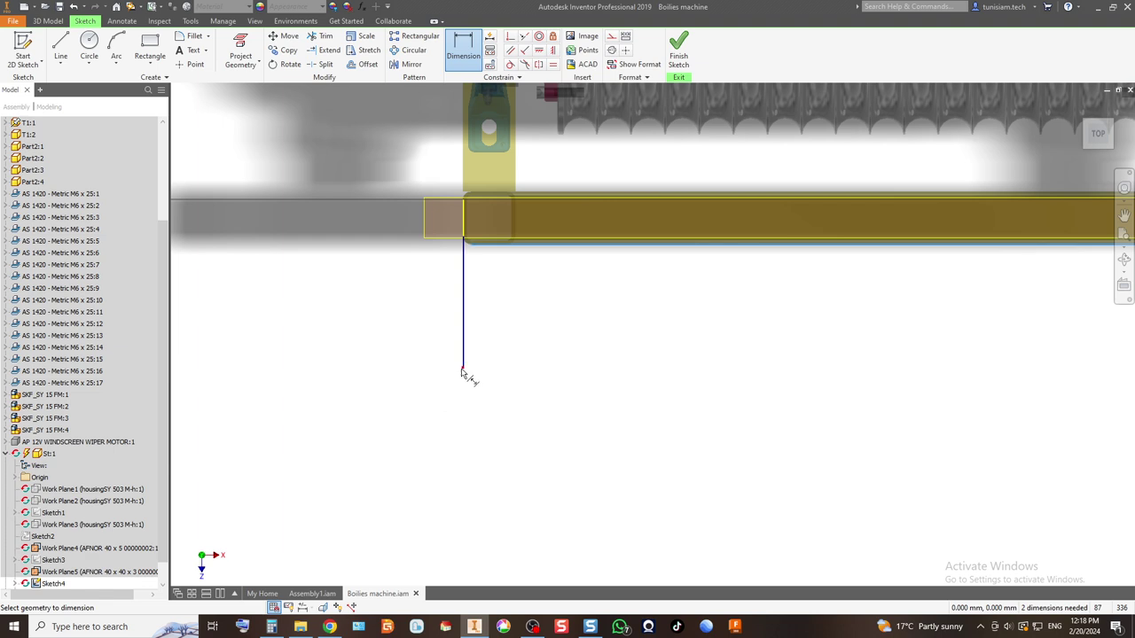
click(510, 345)
text(1)
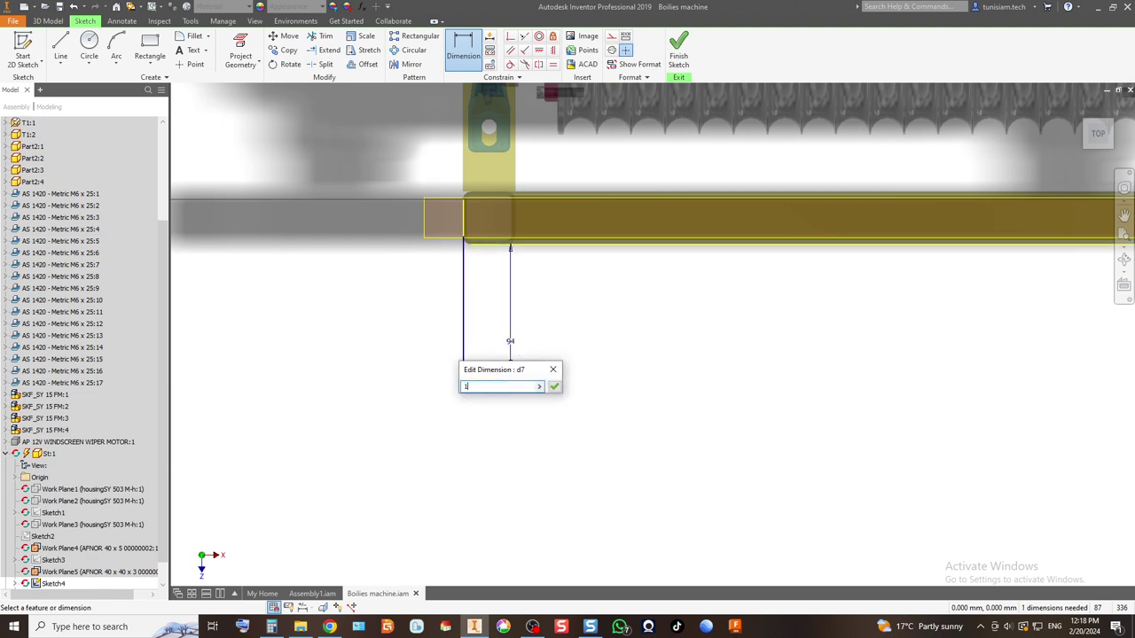
text(00)
key(Return)
Step: Dimension the right line's free endpoint 100 mm from the tube's projected outer edge
scroll(494, 355, down, 2)
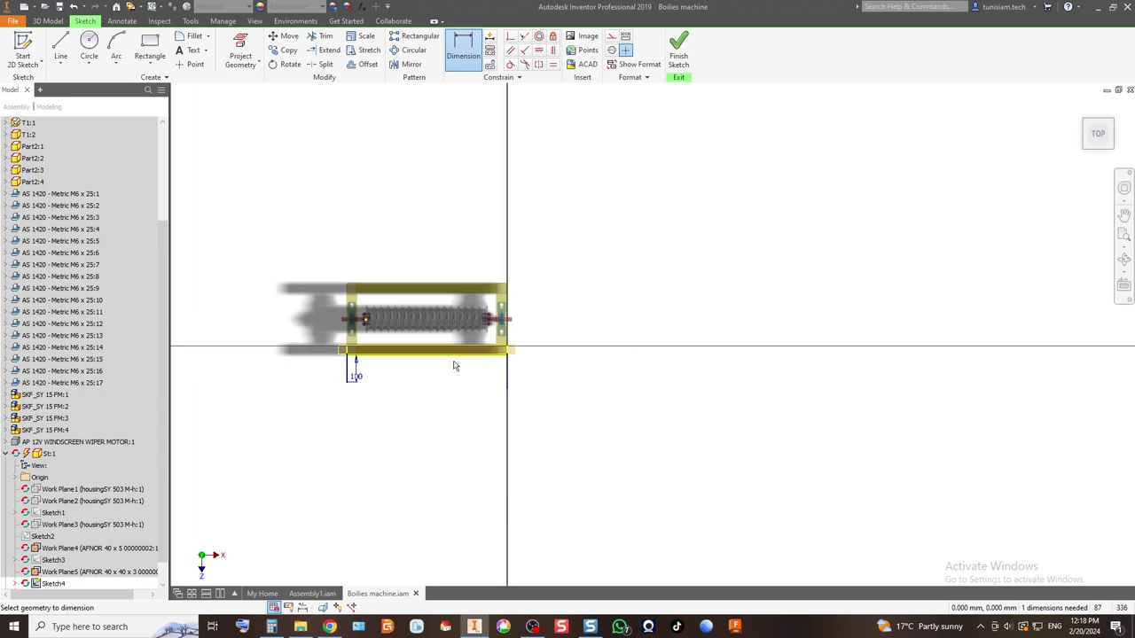
scroll(541, 372, up, 3)
click(557, 357)
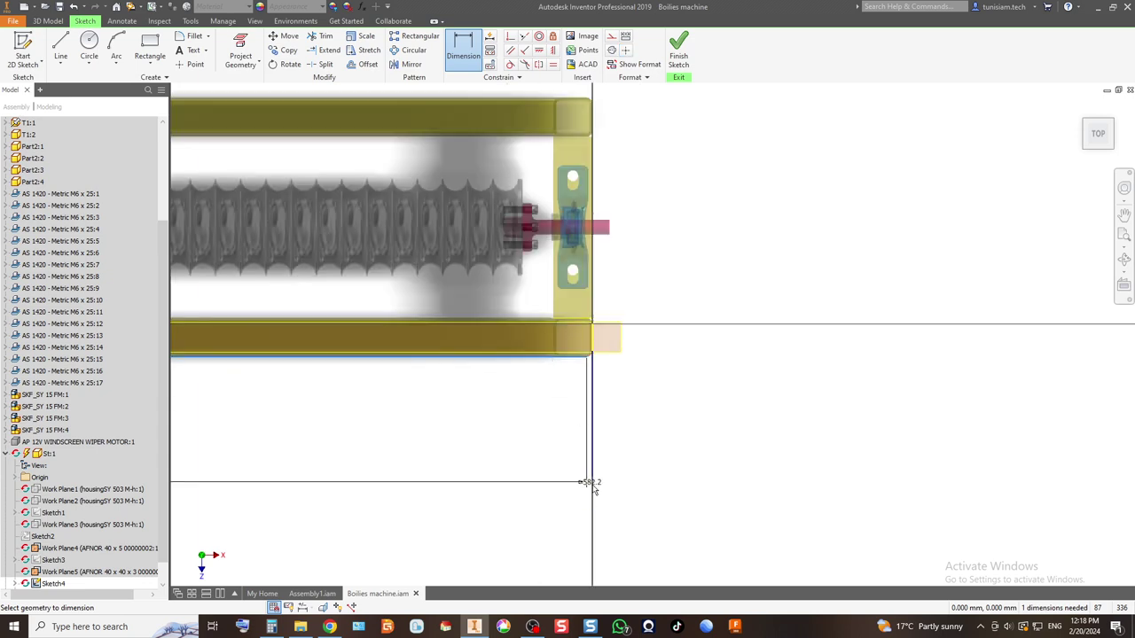
click(592, 482)
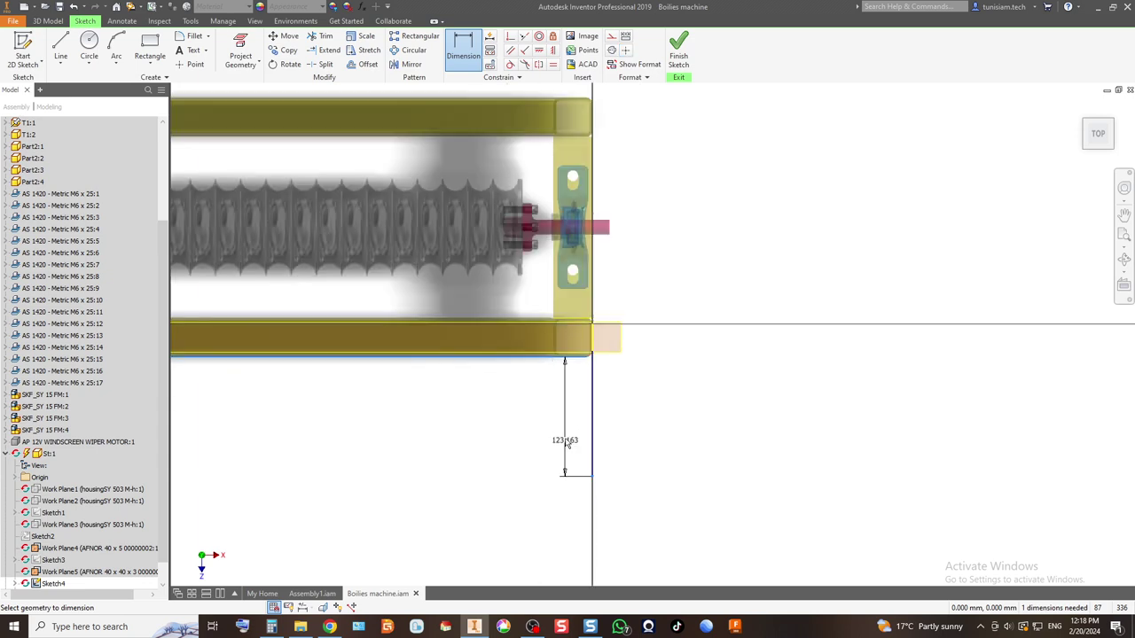
click(566, 447)
text(1)
key(Return)
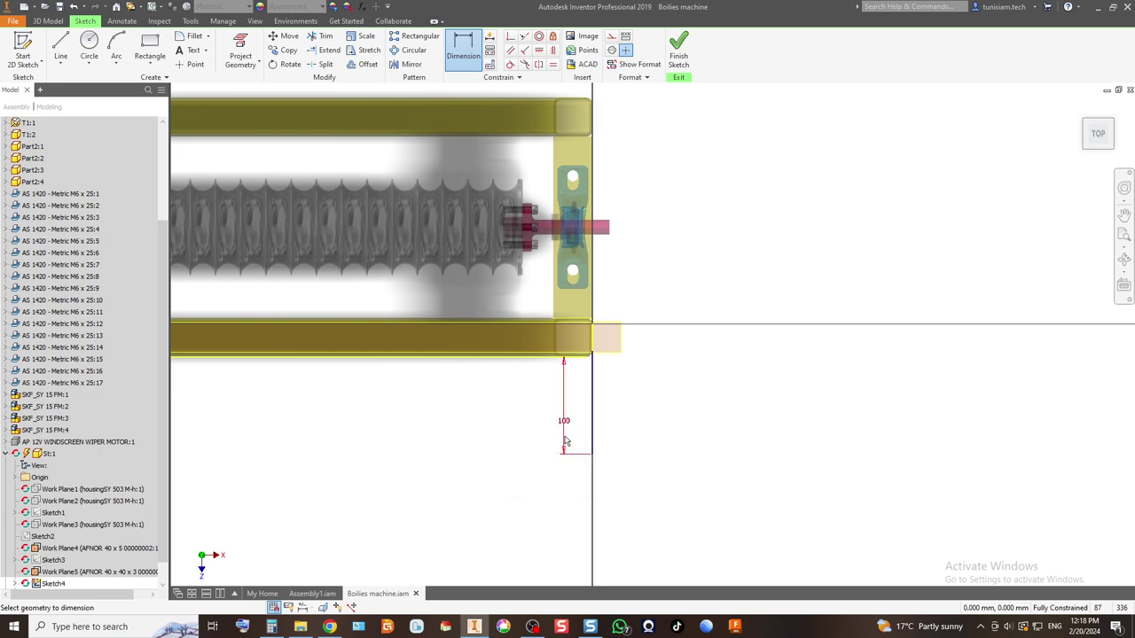
Step: Finish the sketch with the 100 mm lines and start a new 2D sketch on the opposite long side of the frame
scroll(619, 370, down, 5)
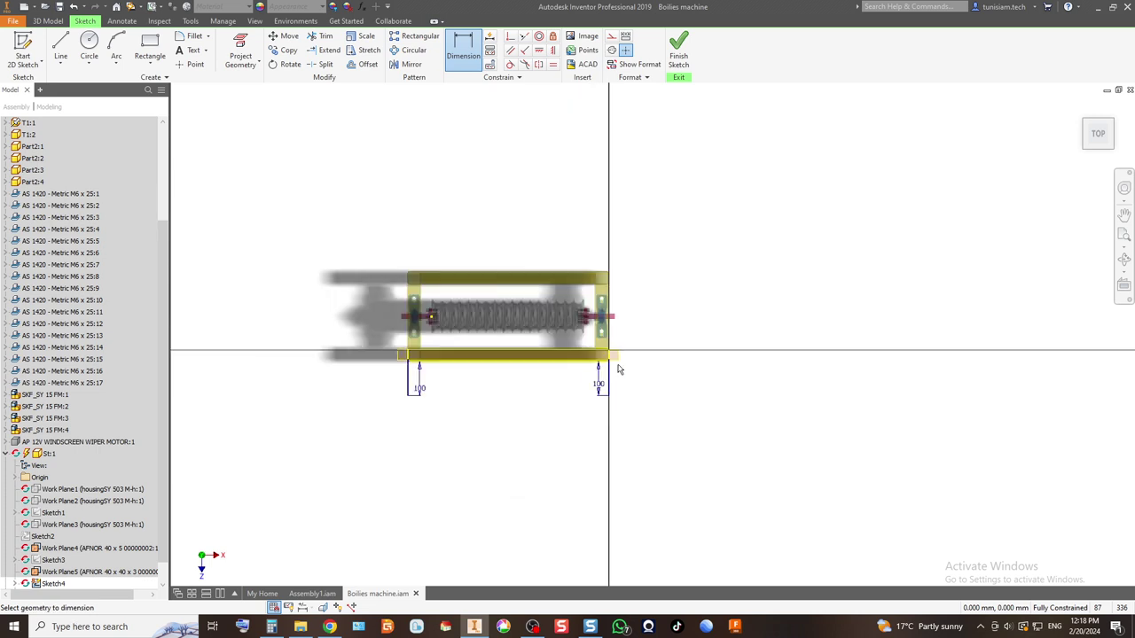
click(678, 49)
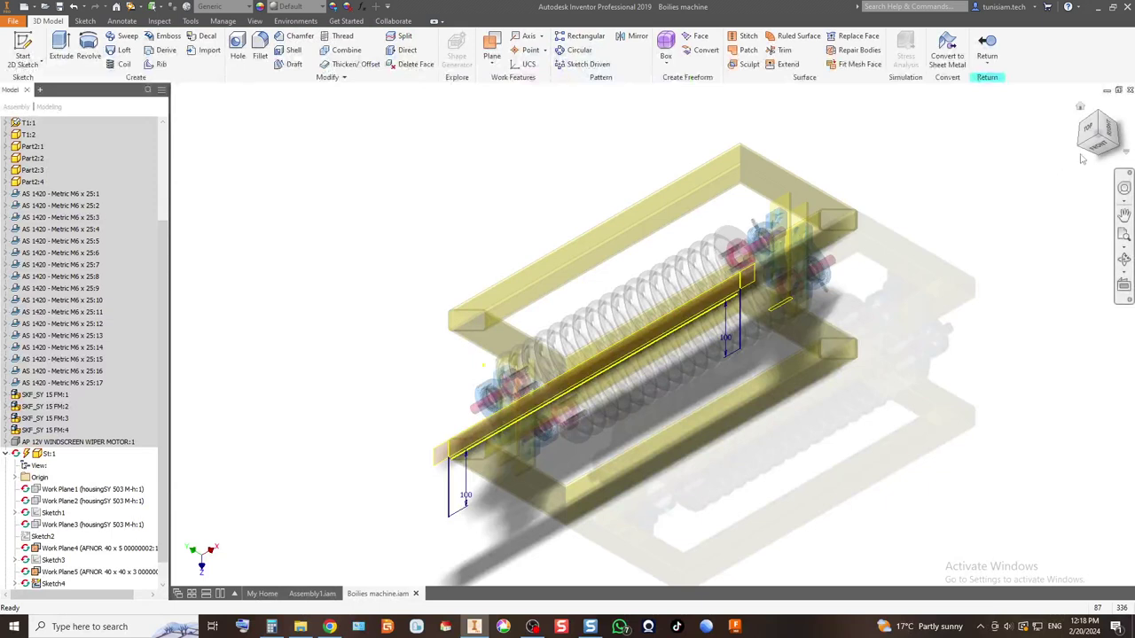
click(1100, 131)
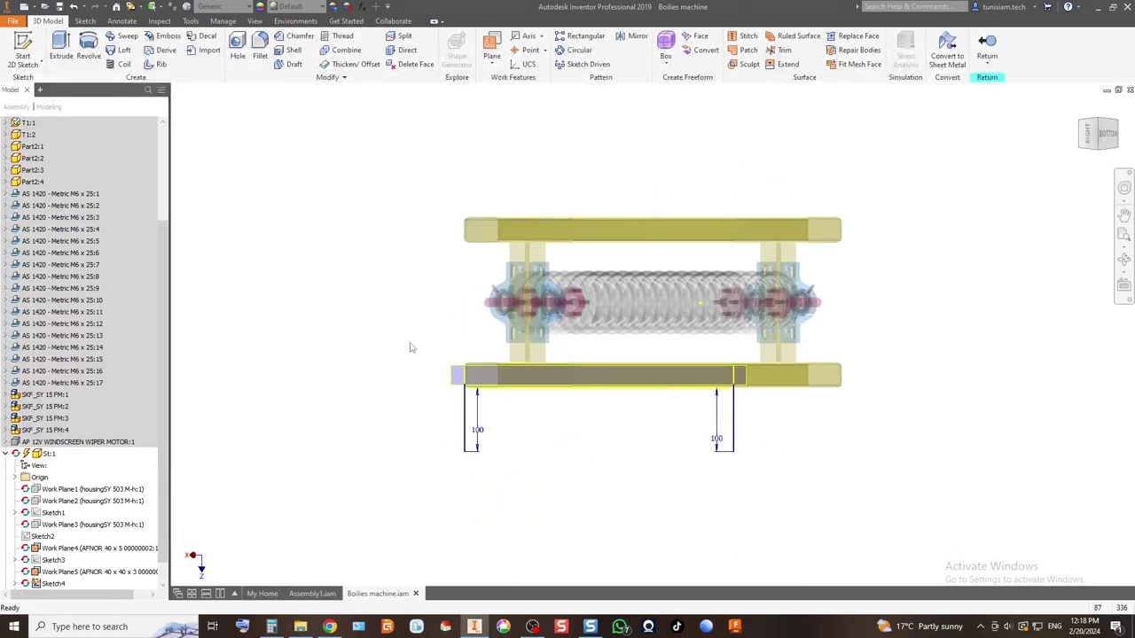
click(24, 49)
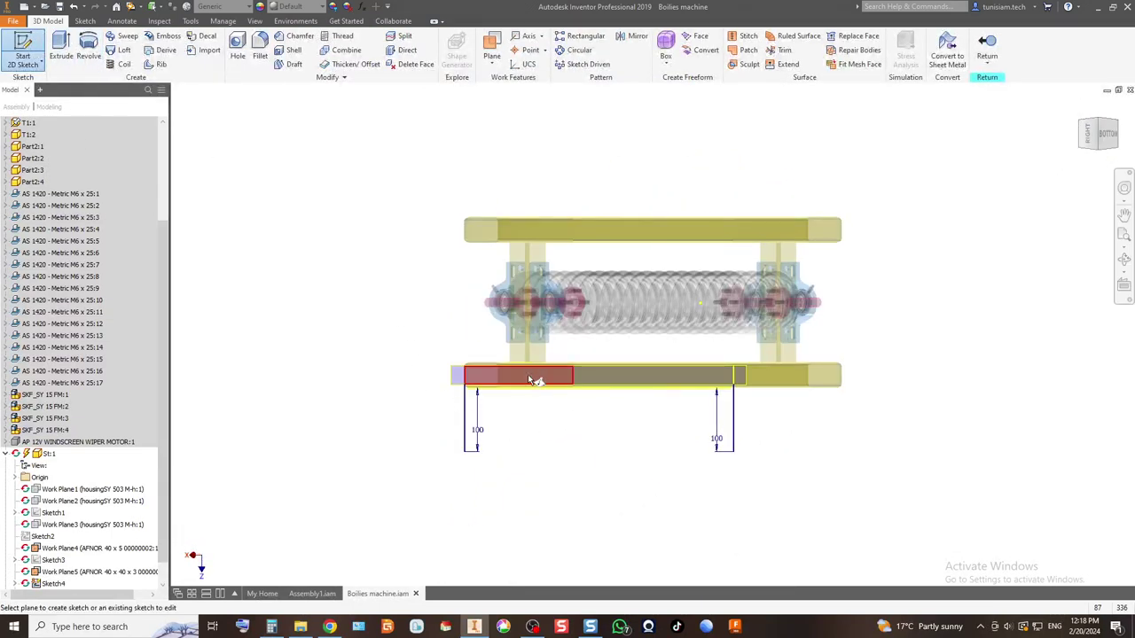
click(714, 385)
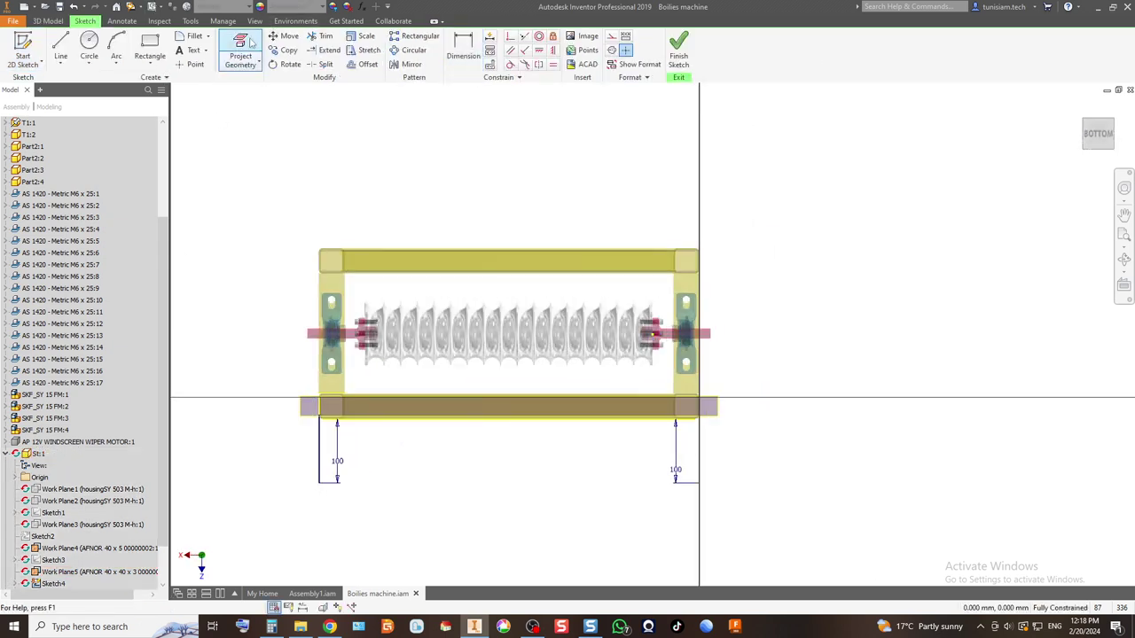
Step: Project both 100 mm lines into the new sketch, finish it and return to the assembly
click(241, 55)
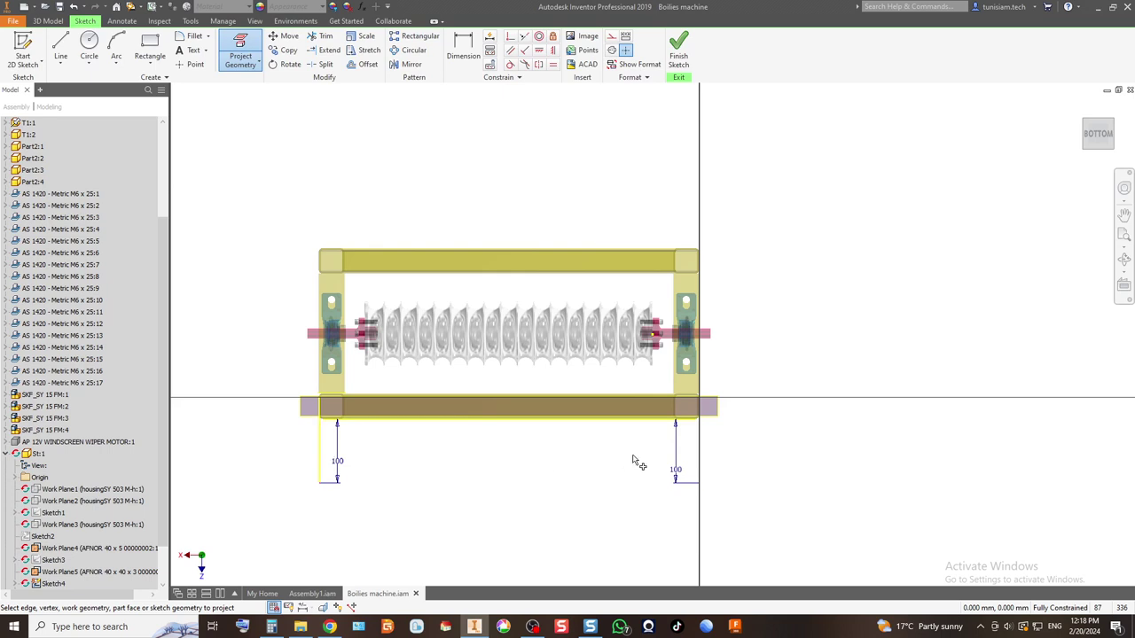
click(679, 51)
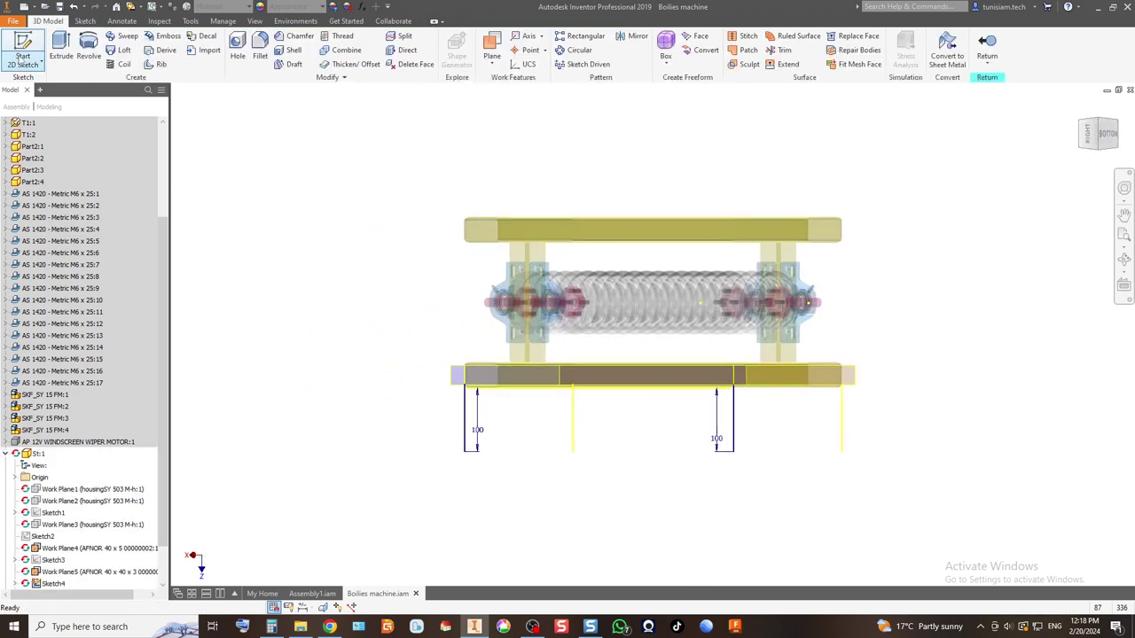
click(987, 52)
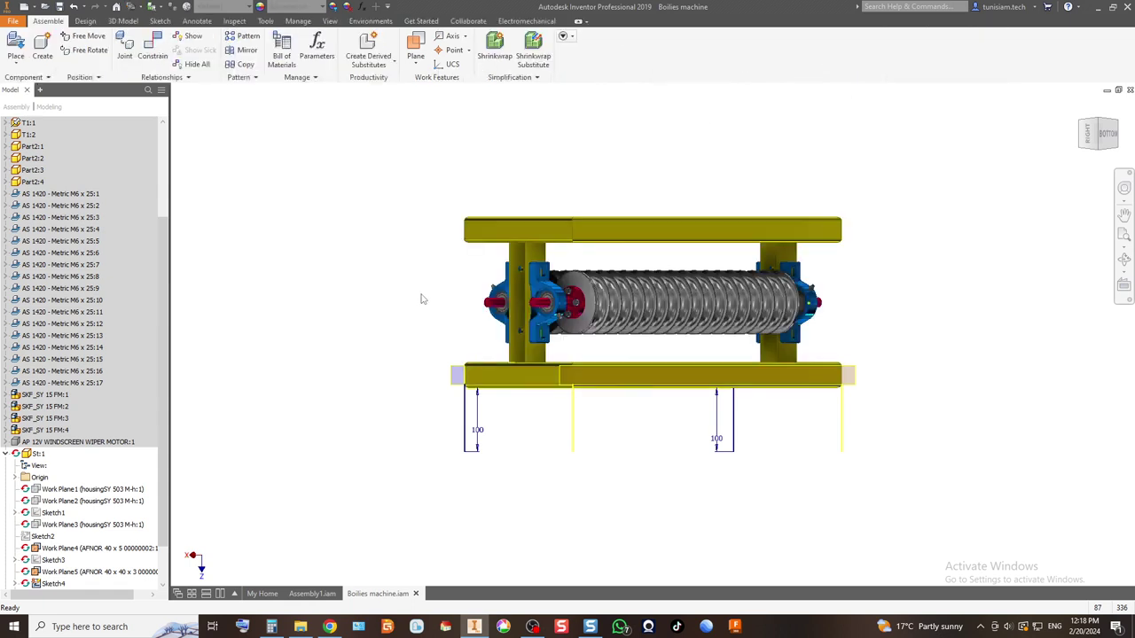
Step: Insert an AFNOR 40 x 40 x 3 square tube on the dimensioned 100 mm line at the frame's +X end, anchored at the profile's top-left corner
click(85, 20)
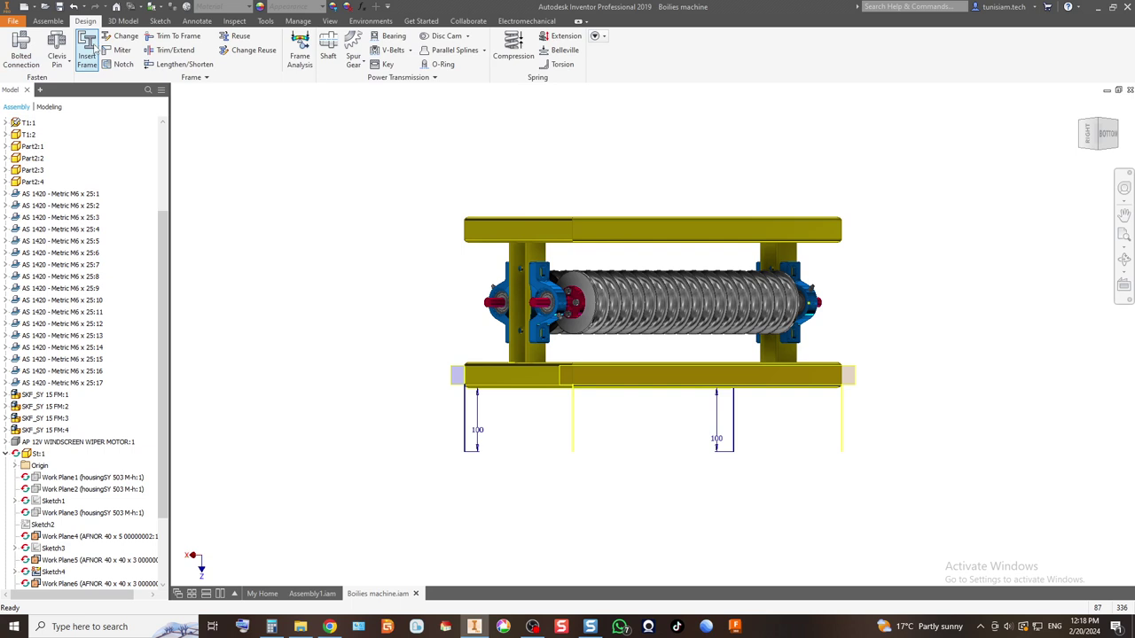
scroll(476, 444, up, 3)
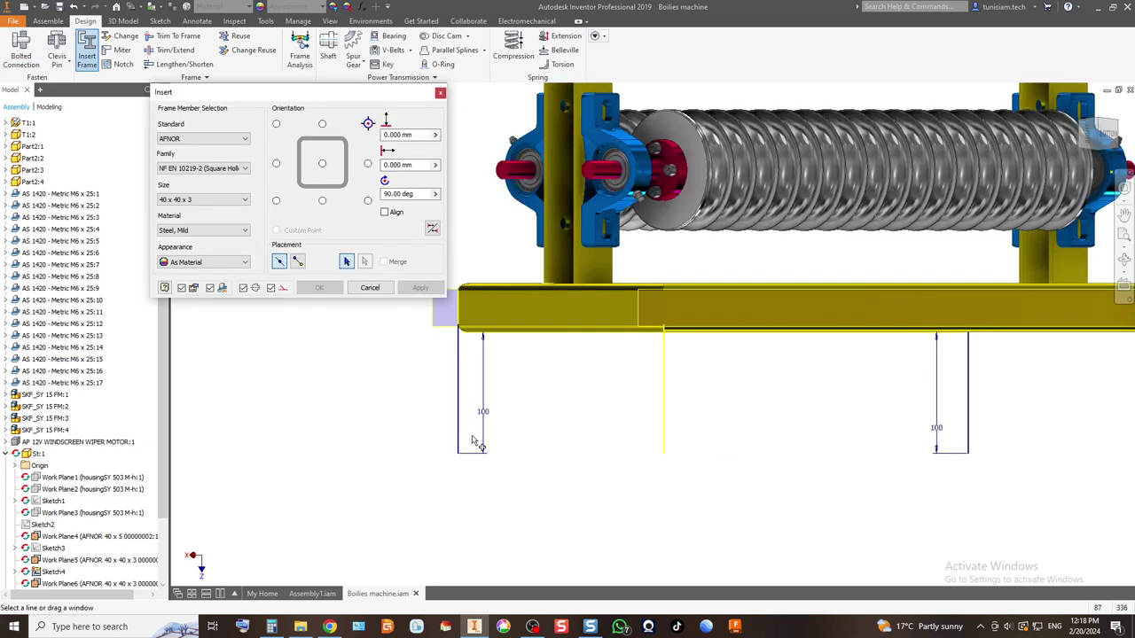
click(459, 424)
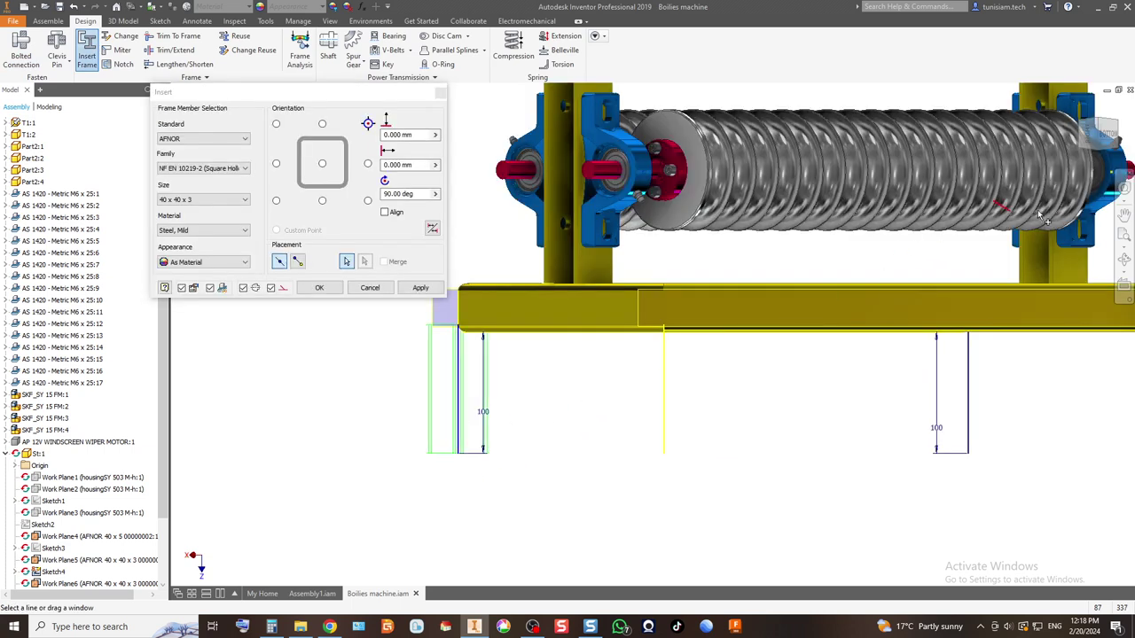
click(1106, 153)
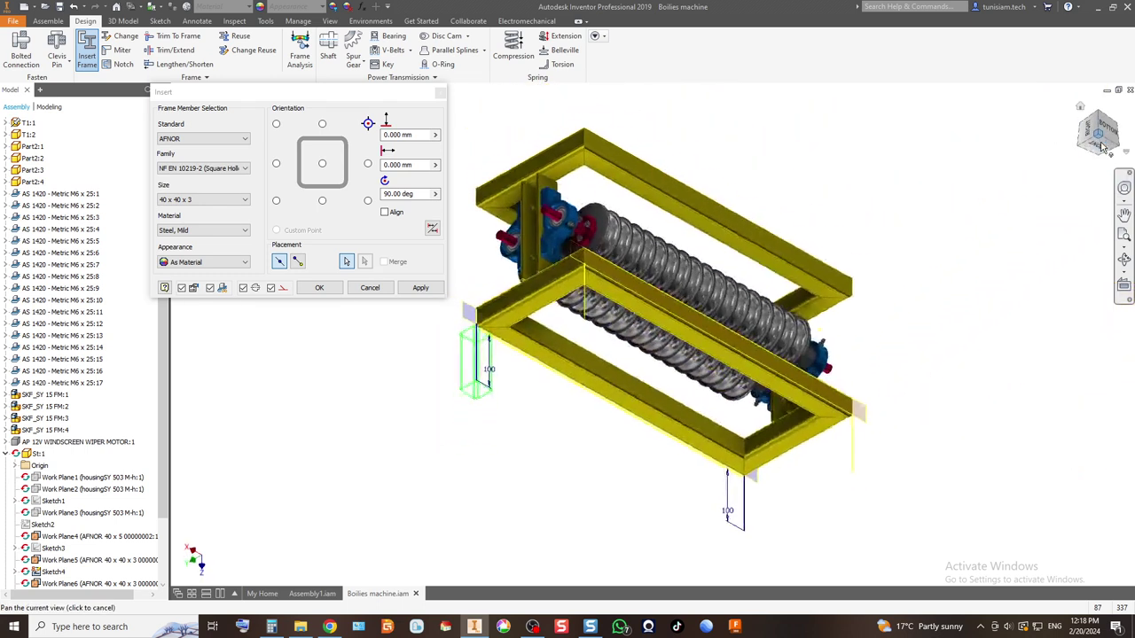
click(1103, 148)
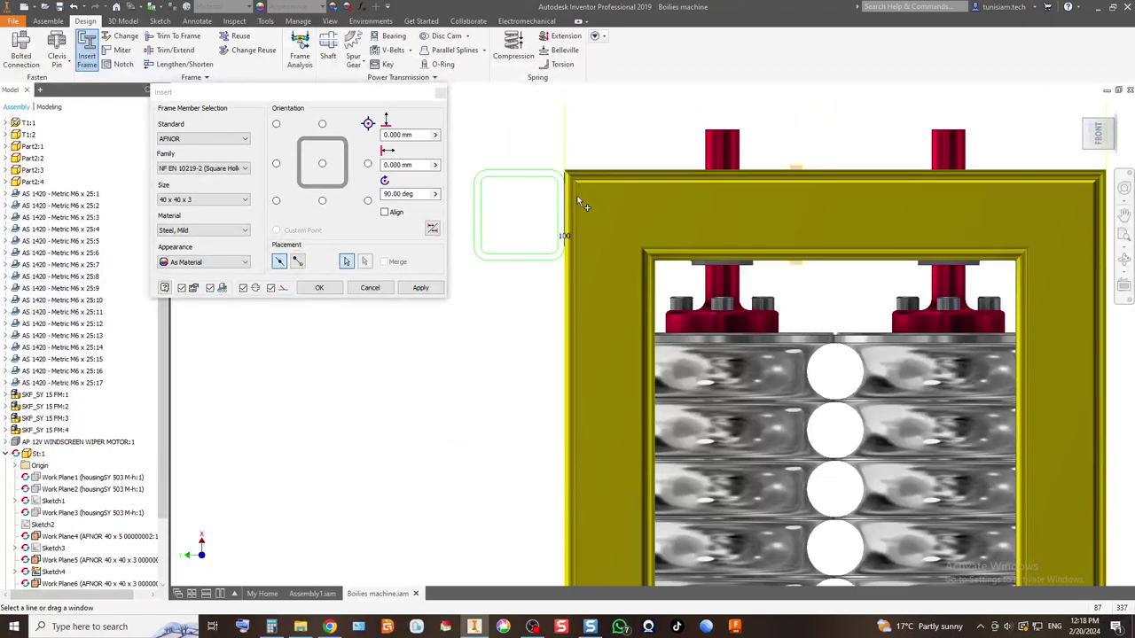
click(368, 200)
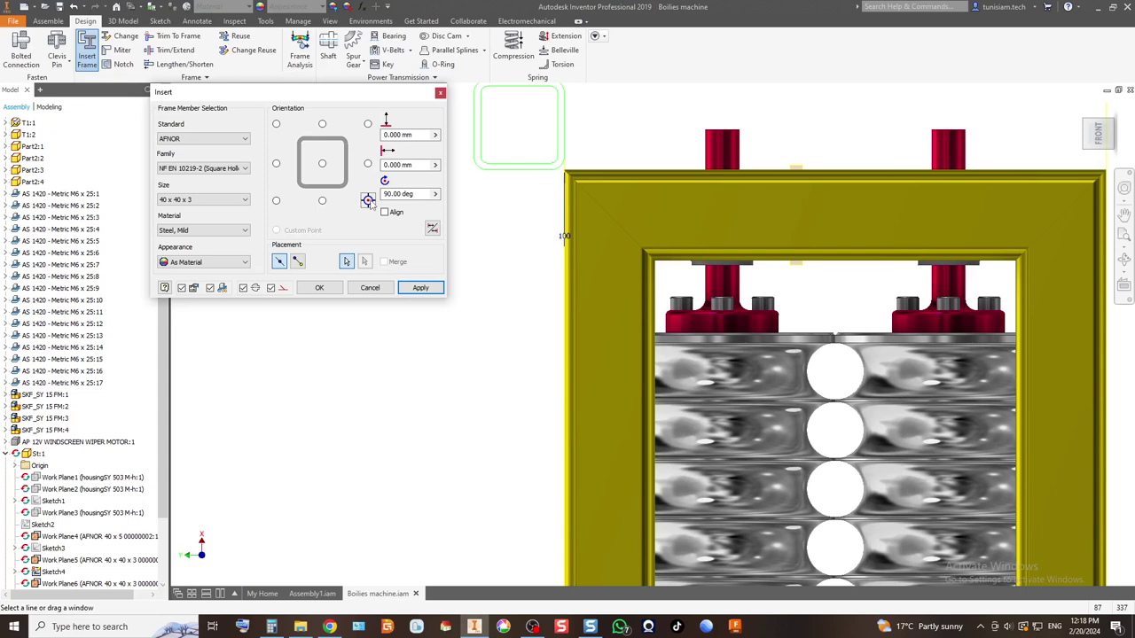
click(276, 201)
click(276, 124)
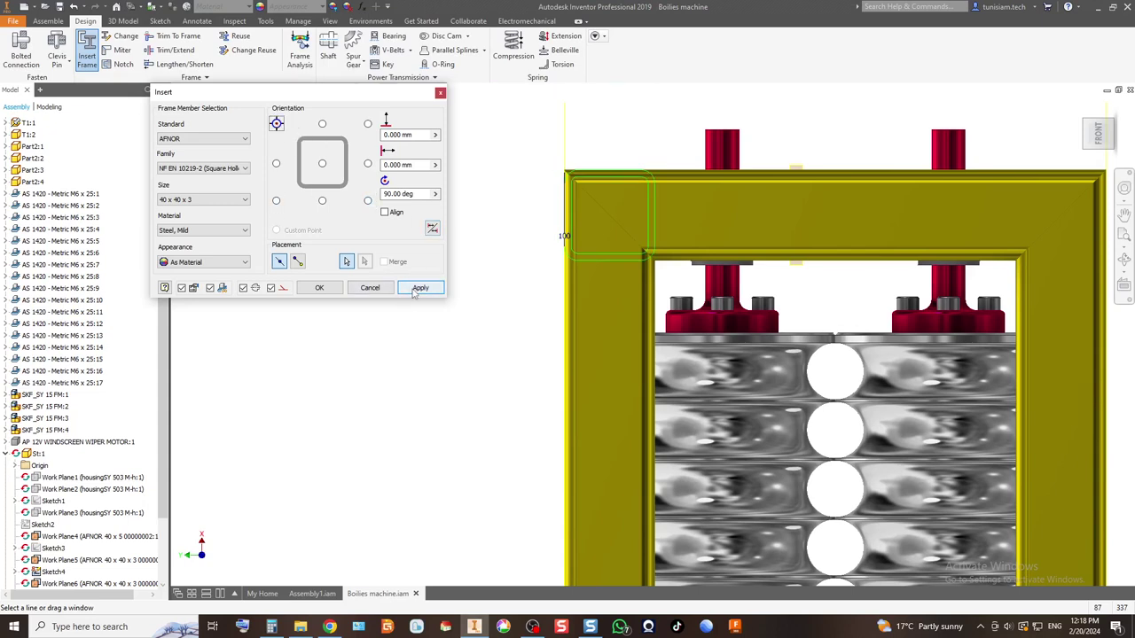
click(415, 291)
click(454, 304)
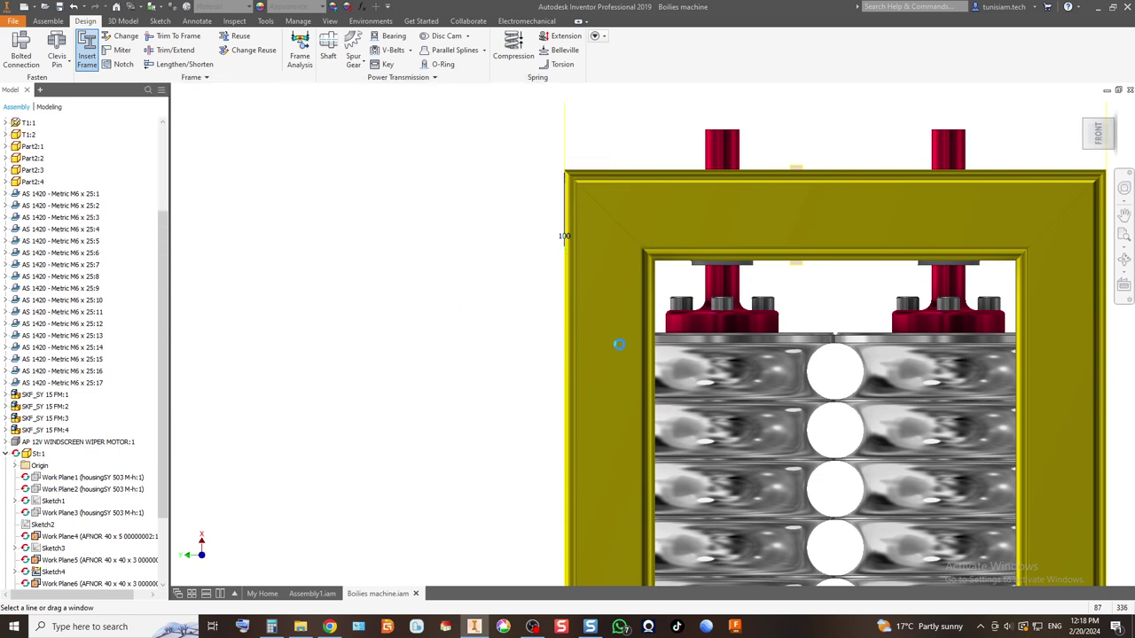
Step: Insert a 40 x 40 x 3 tube on the projected line at the same frame end, anchored at the profile's top-right corner
click(1083, 121)
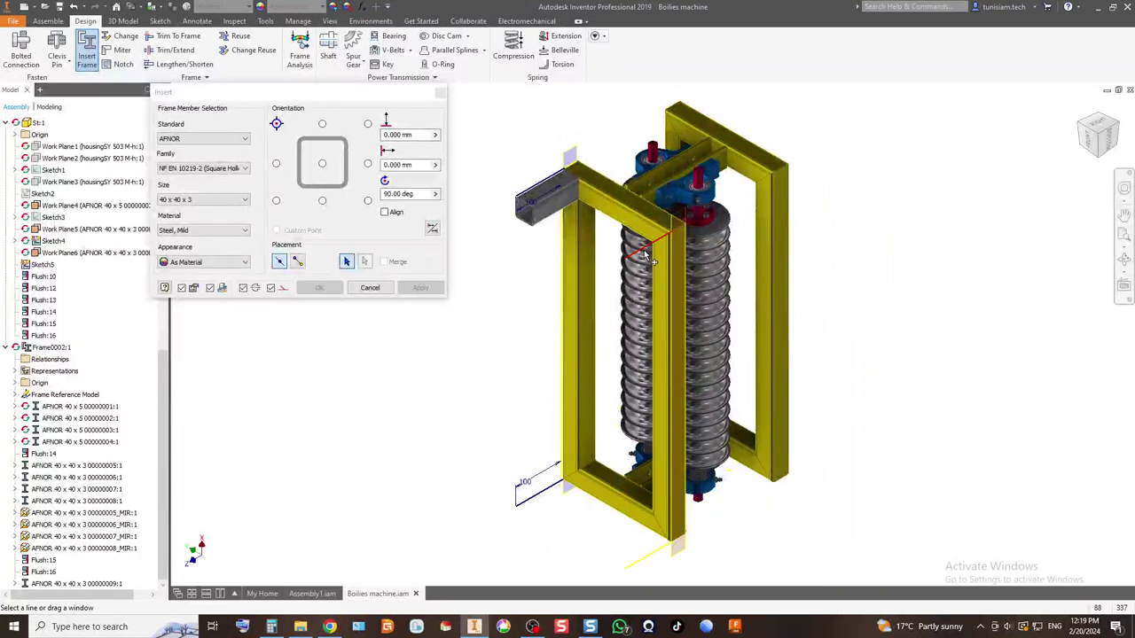
click(644, 249)
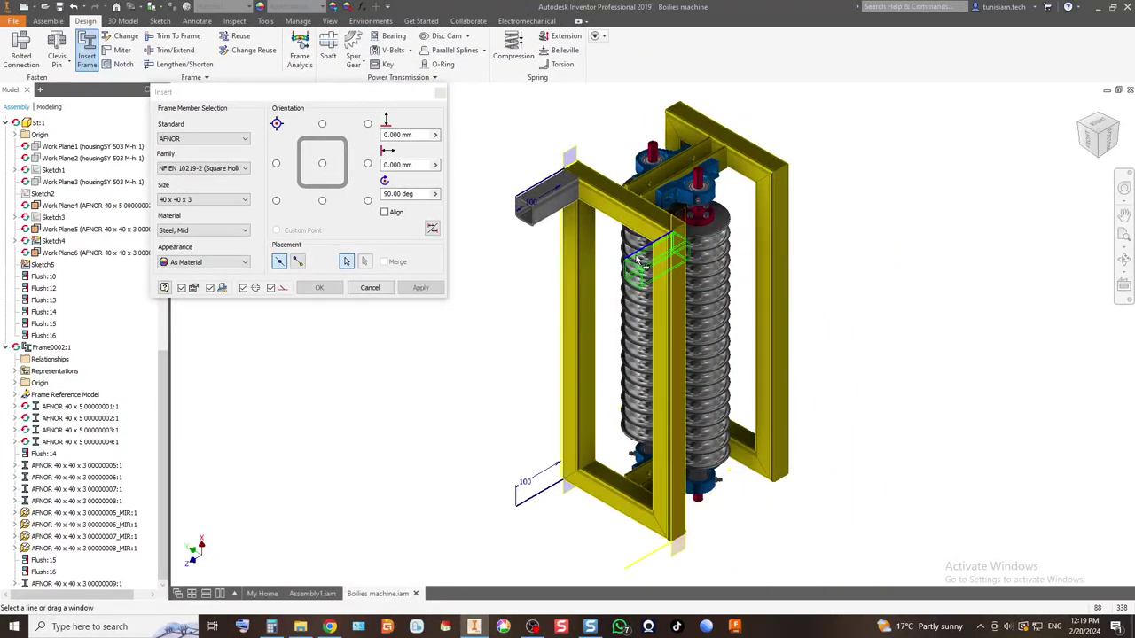
click(277, 200)
click(368, 123)
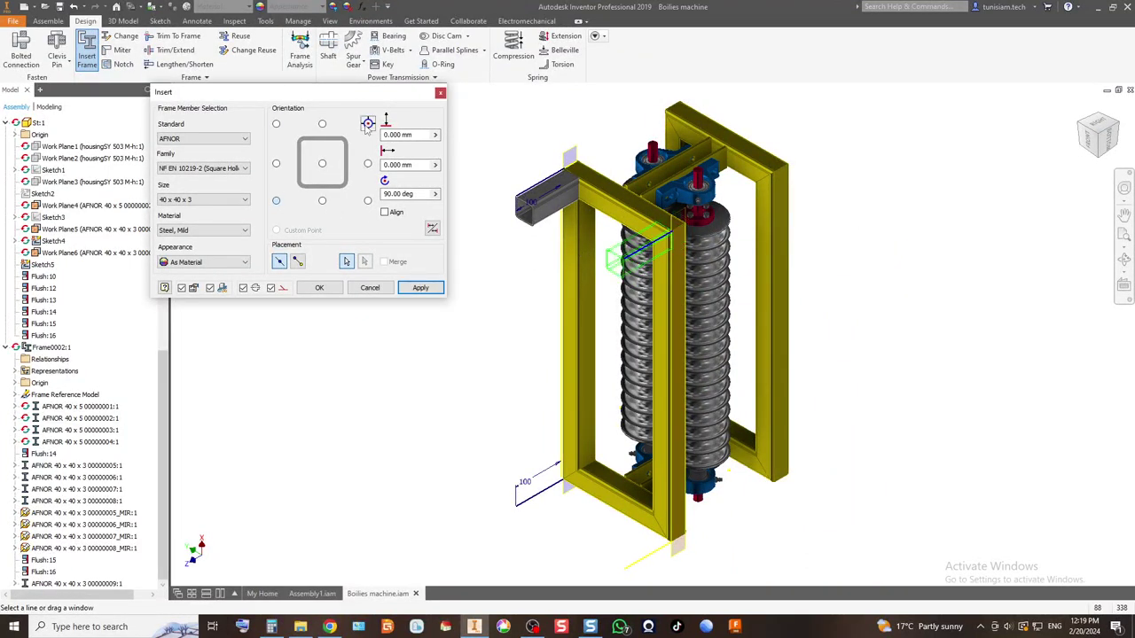
click(417, 289)
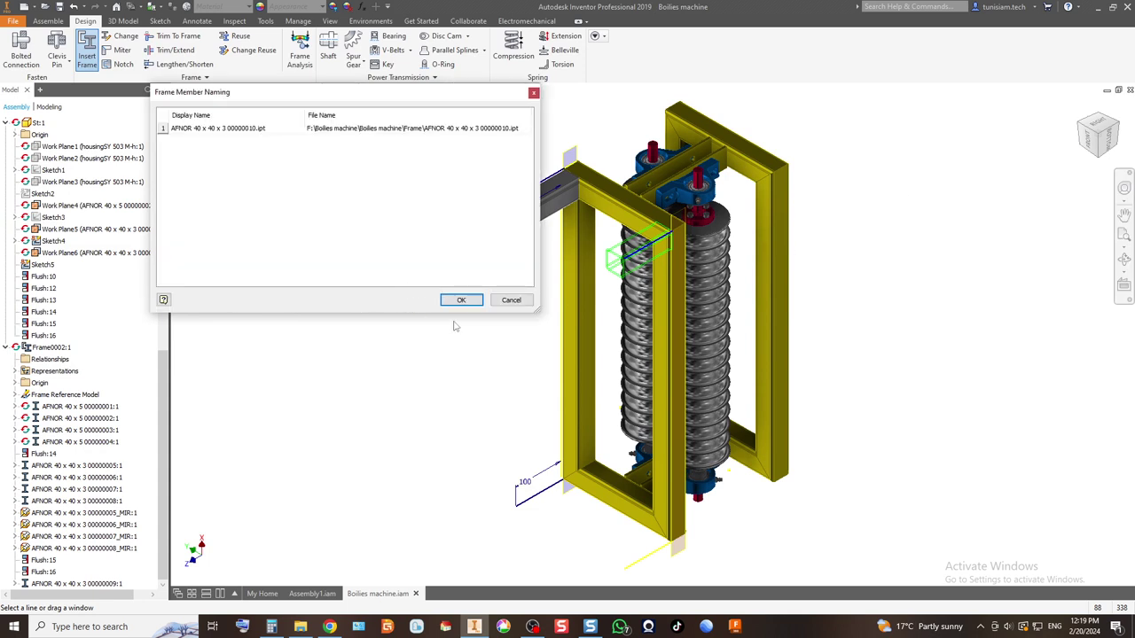
click(461, 301)
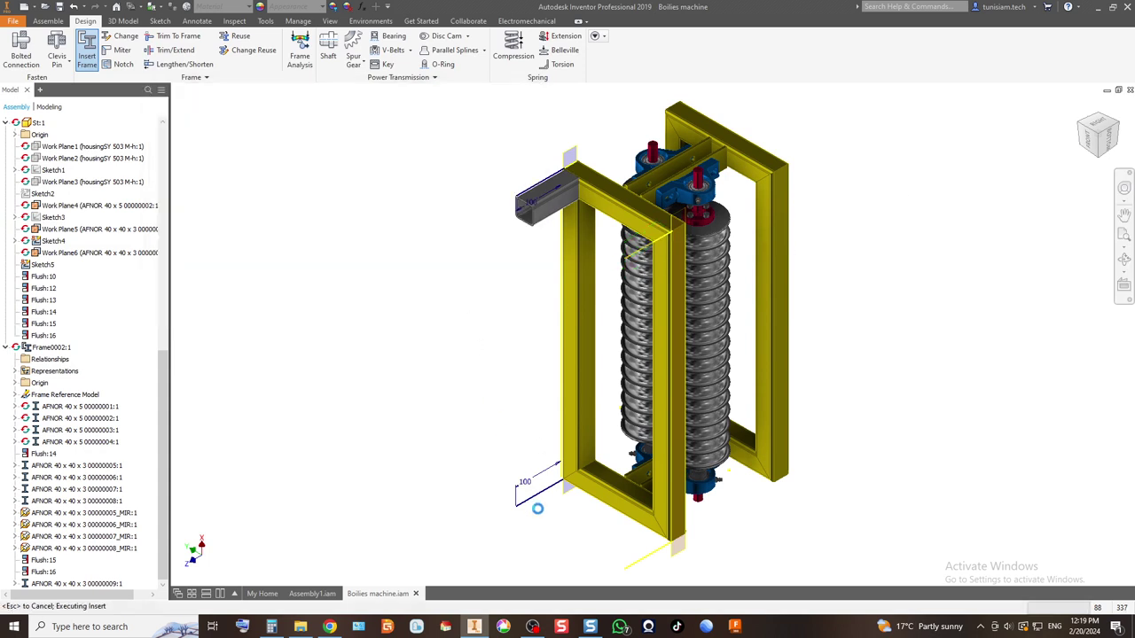
Step: Insert a 40 x 40 x 3 tube on the dimensioned line at the frame's other end, anchored at the profile's bottom-left corner
click(529, 507)
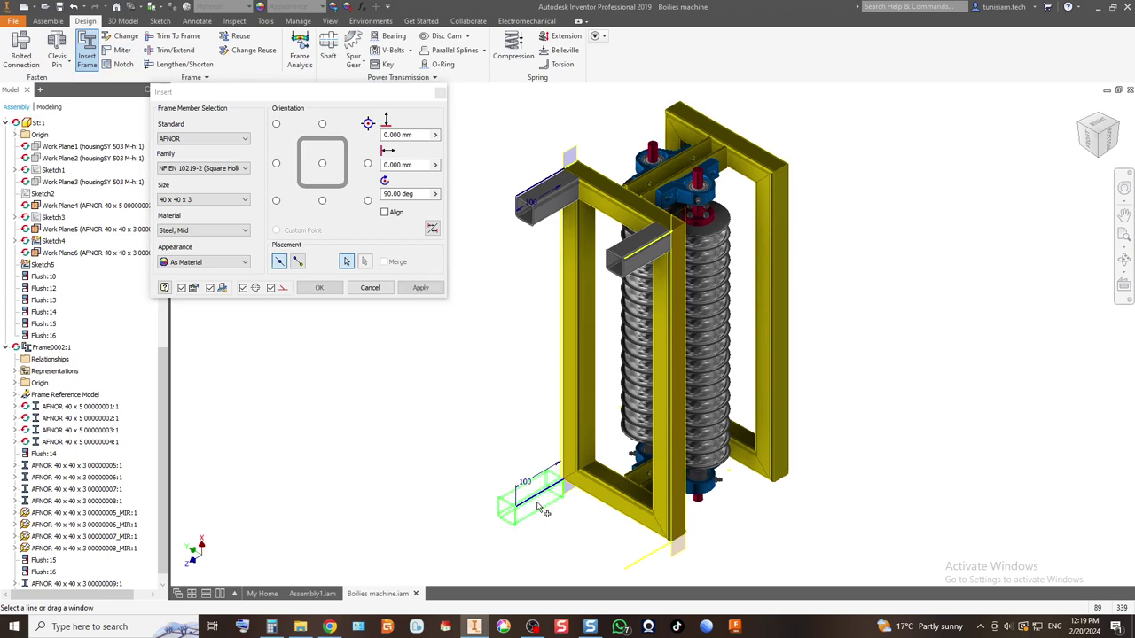
click(275, 201)
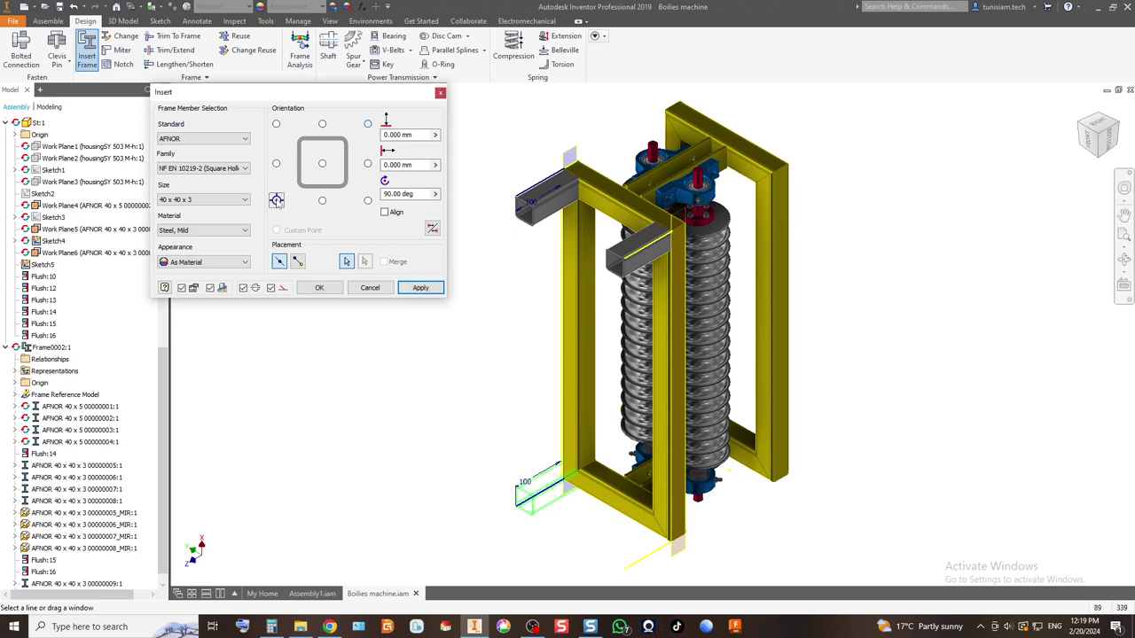
shift+middle_drag(745, 381, 569, 555)
click(420, 287)
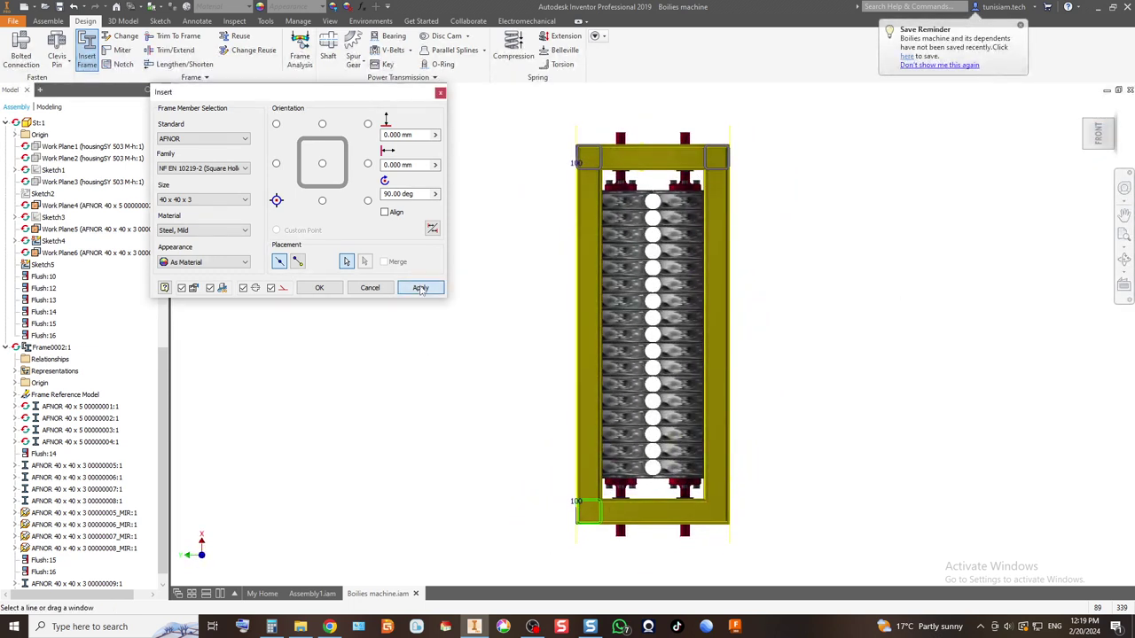
click(461, 301)
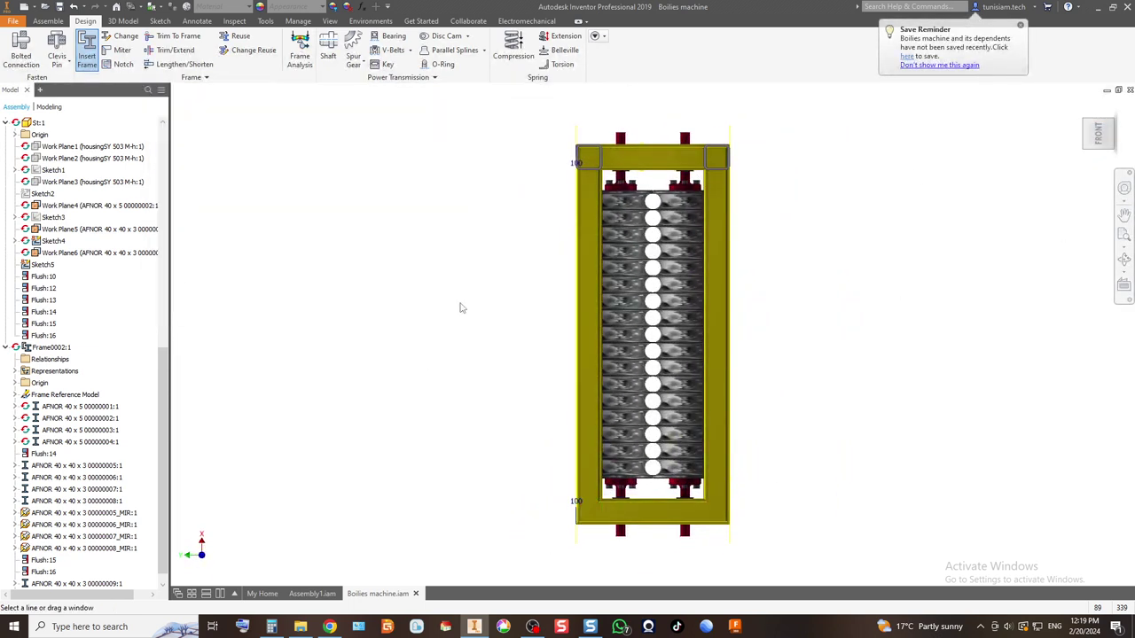
Step: Insert the fourth 40 x 40 x 3 leg on the remaining projected line, anchored at the profile's bottom-right corner, and end frame insertion
click(1115, 129)
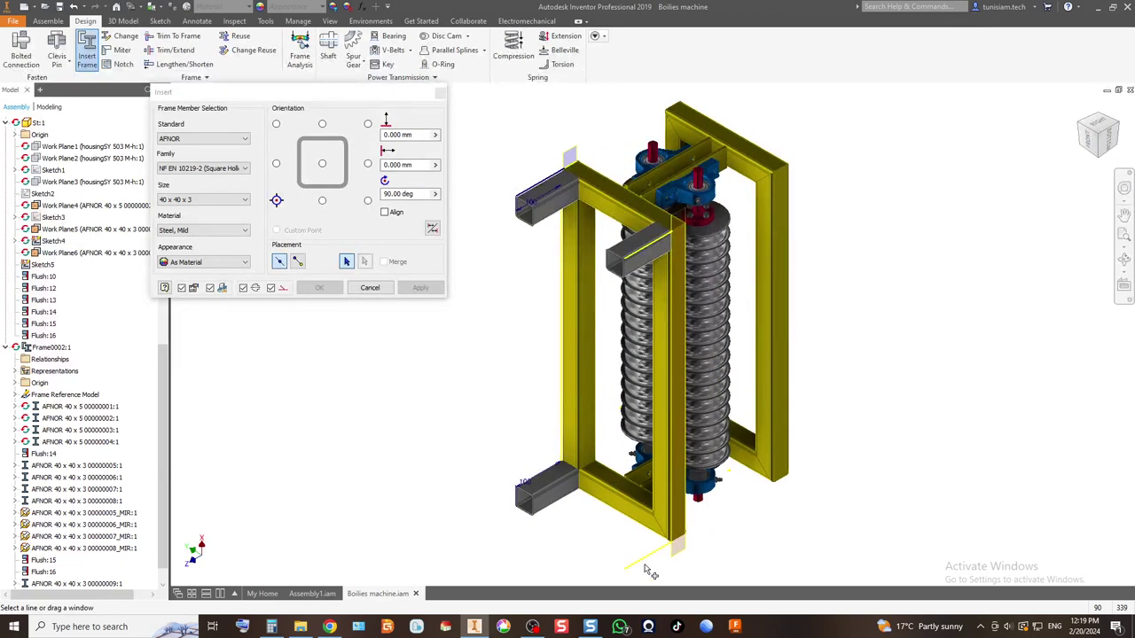
click(646, 561)
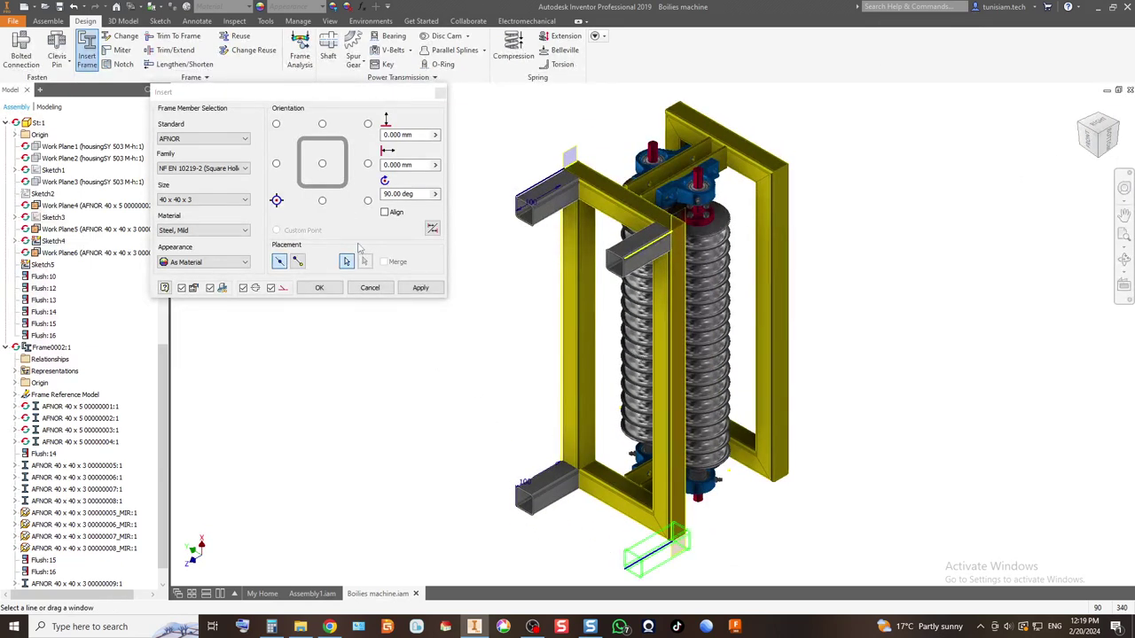
click(368, 124)
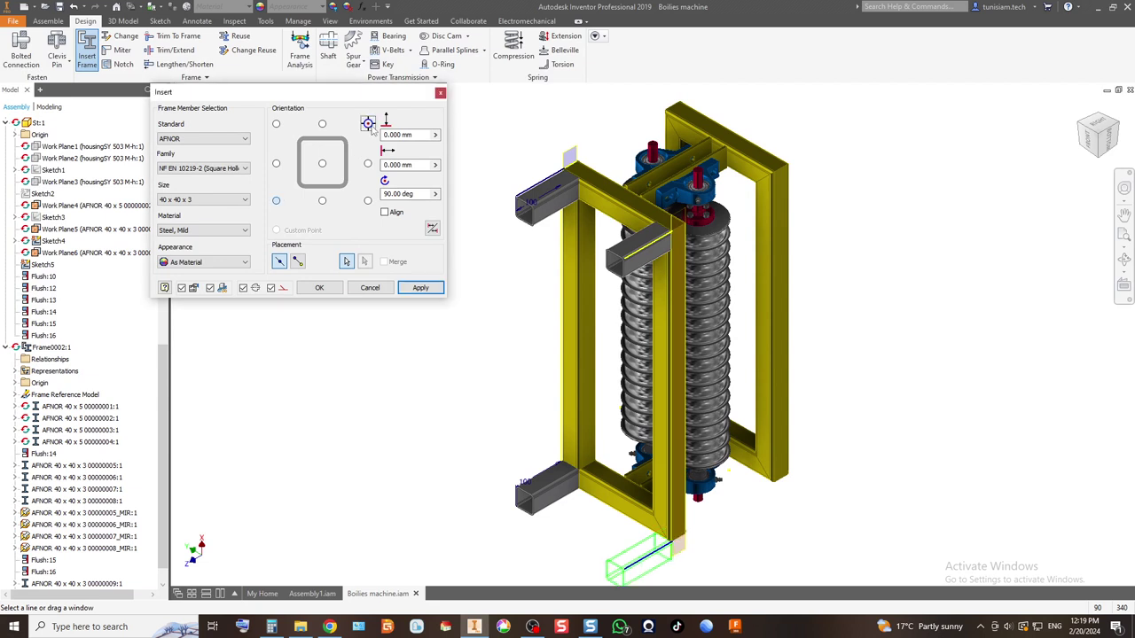
click(277, 124)
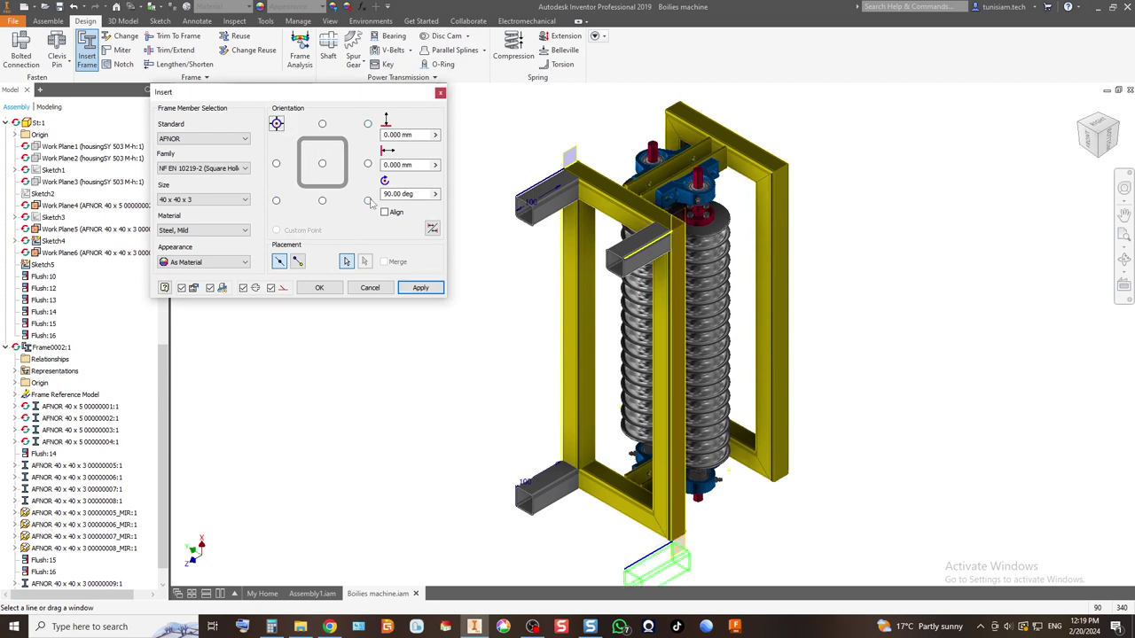
click(368, 200)
click(420, 289)
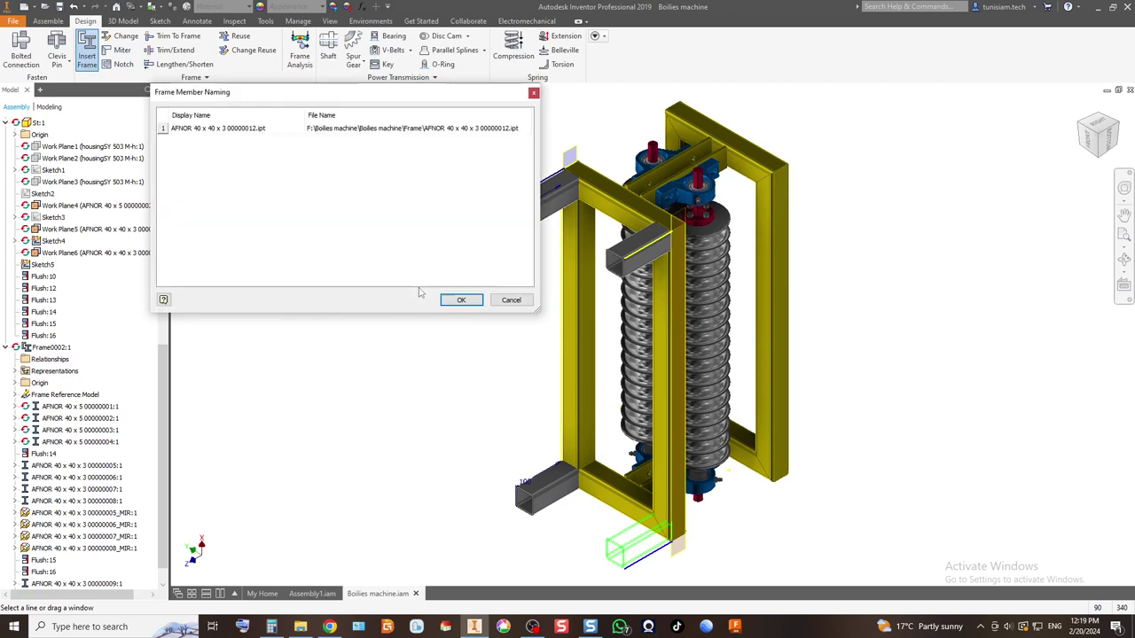
click(460, 301)
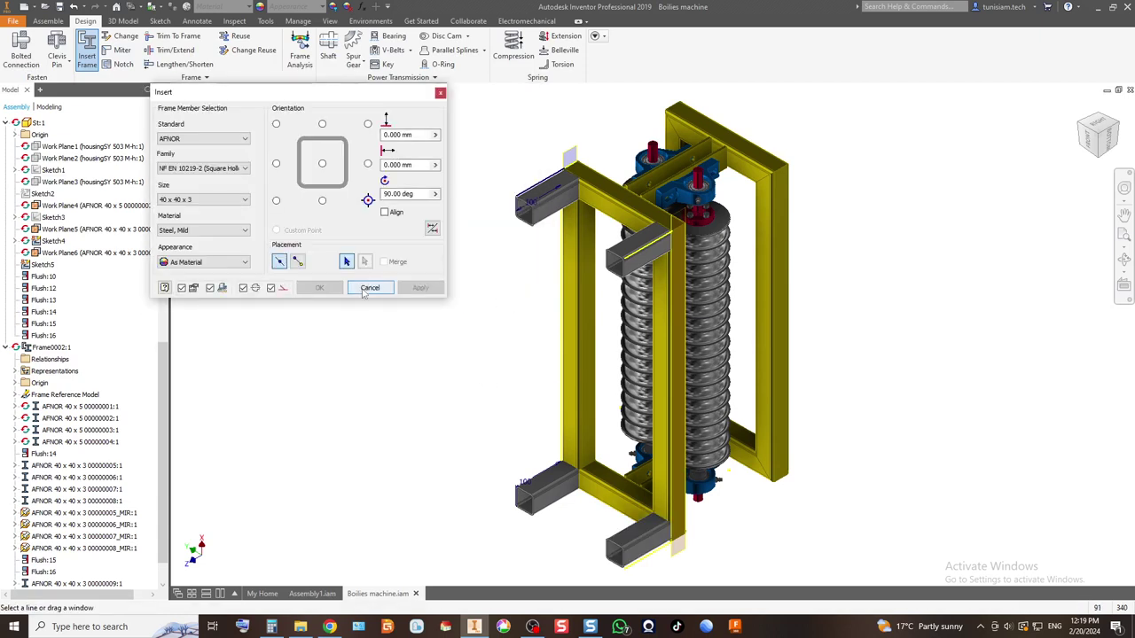
click(370, 290)
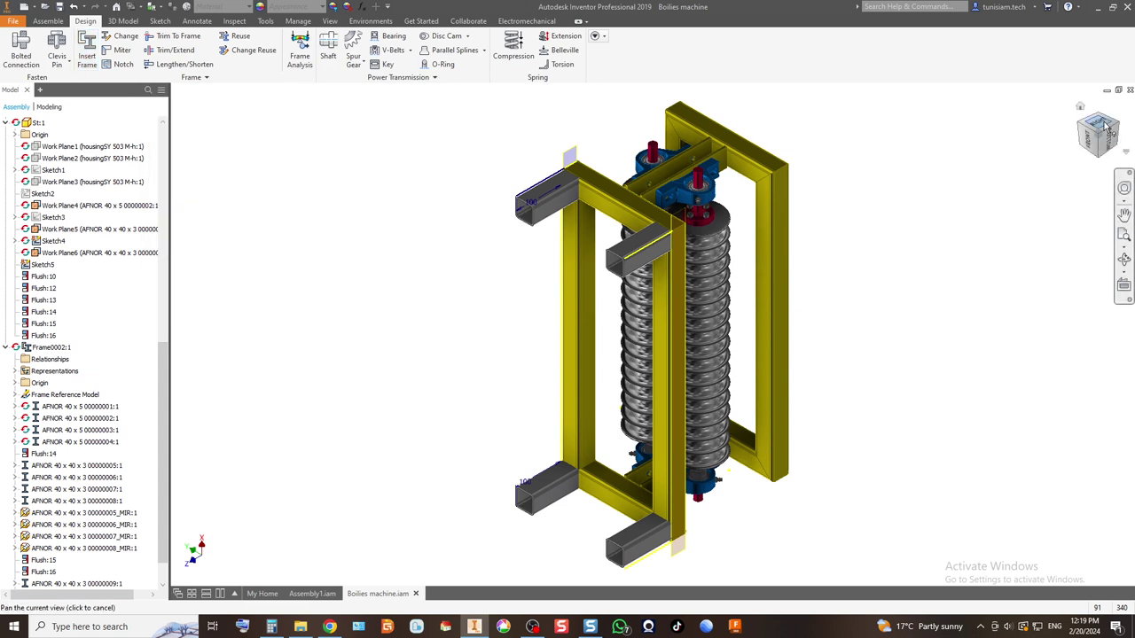
click(1106, 129)
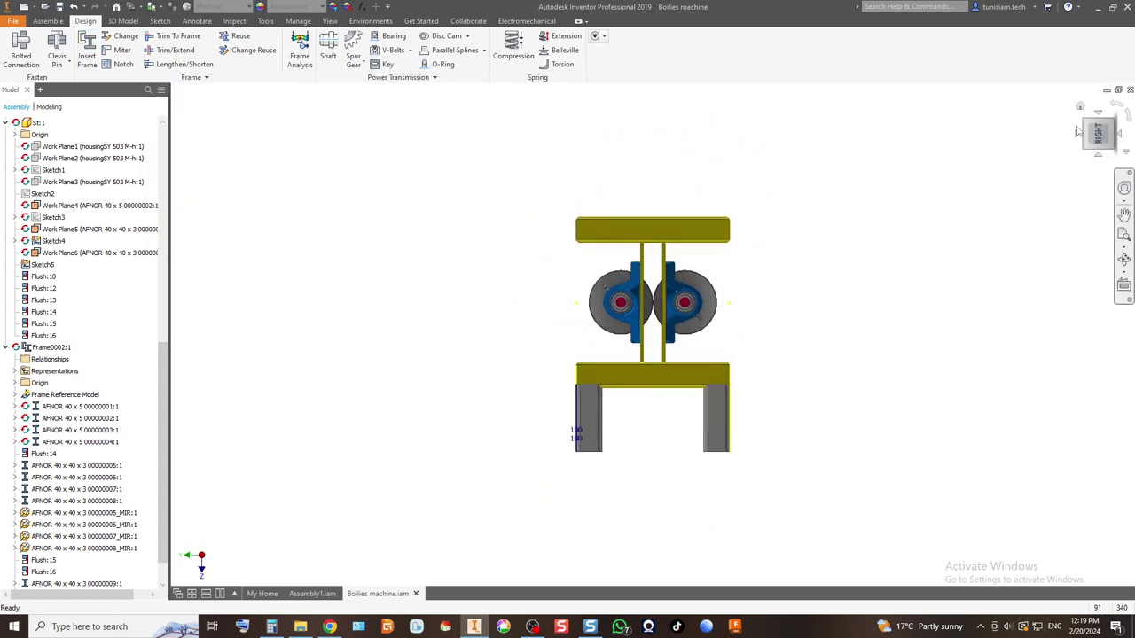
click(1089, 129)
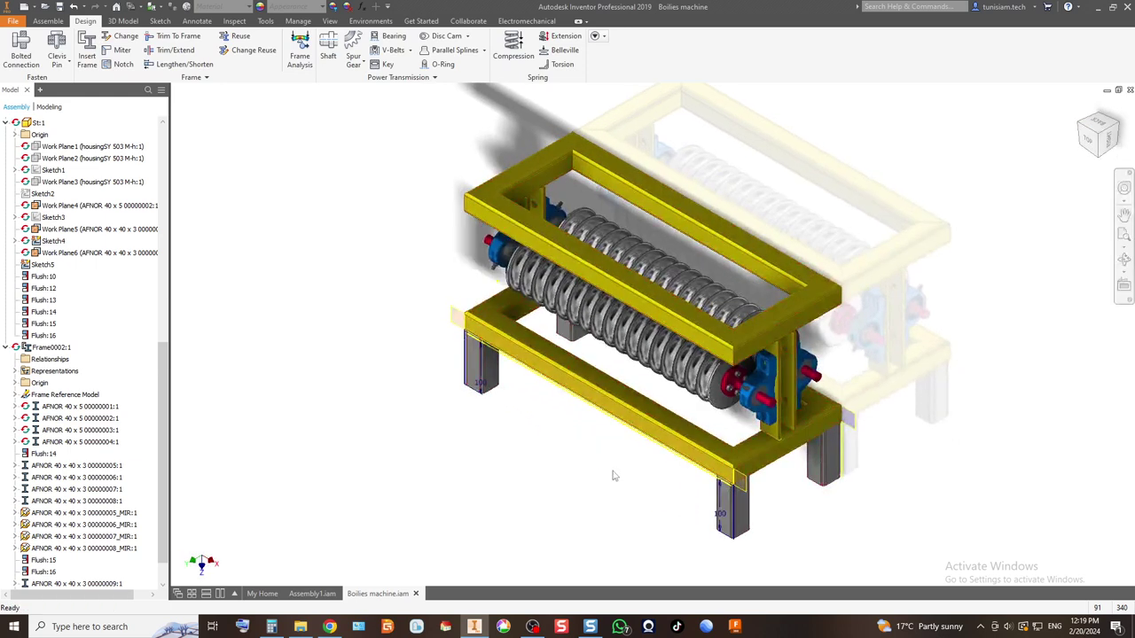
scroll(709, 485, up, 5)
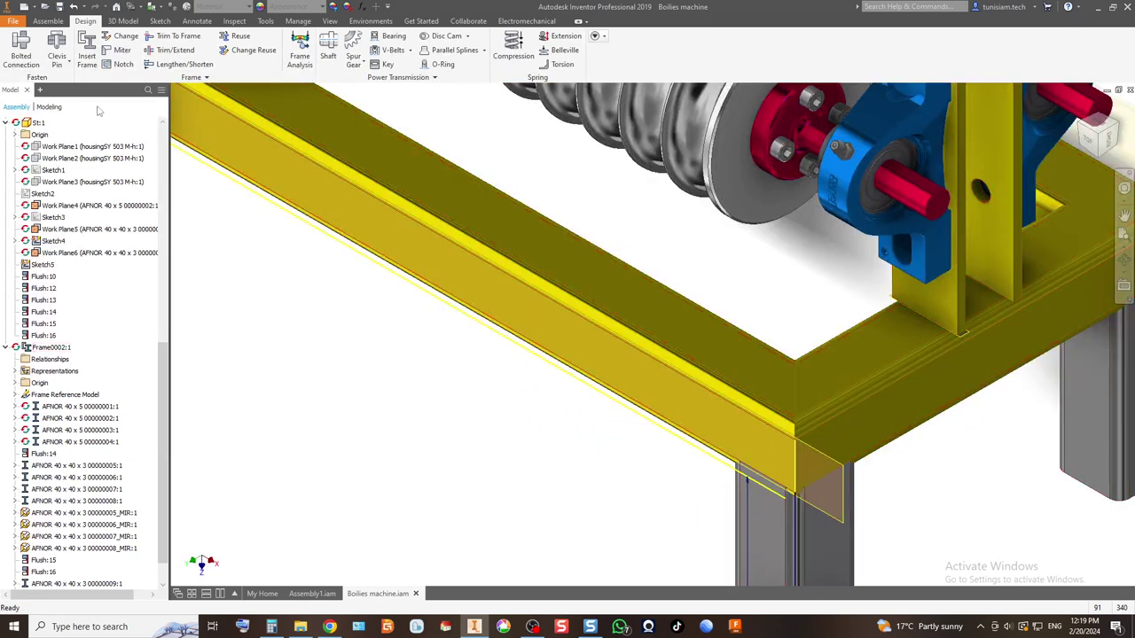
Step: Try to notch the 40 x 40 x 3 leg at the frame's +X corner against the adjoining long lower beam, and undo it
click(122, 66)
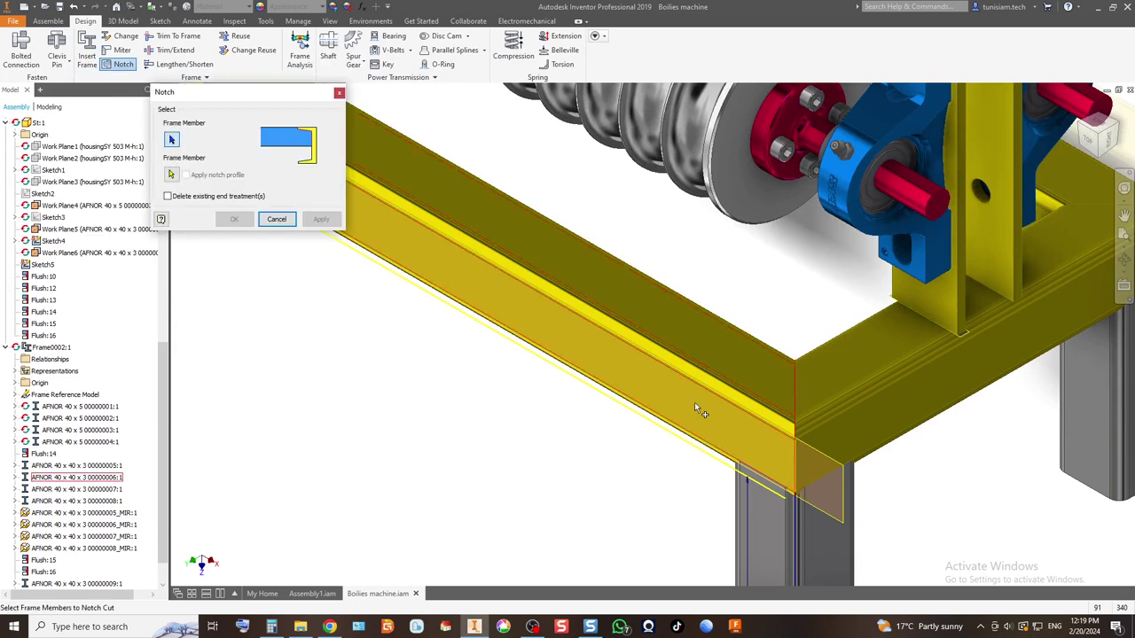
click(1099, 158)
scroll(720, 299, up, 3)
click(720, 299)
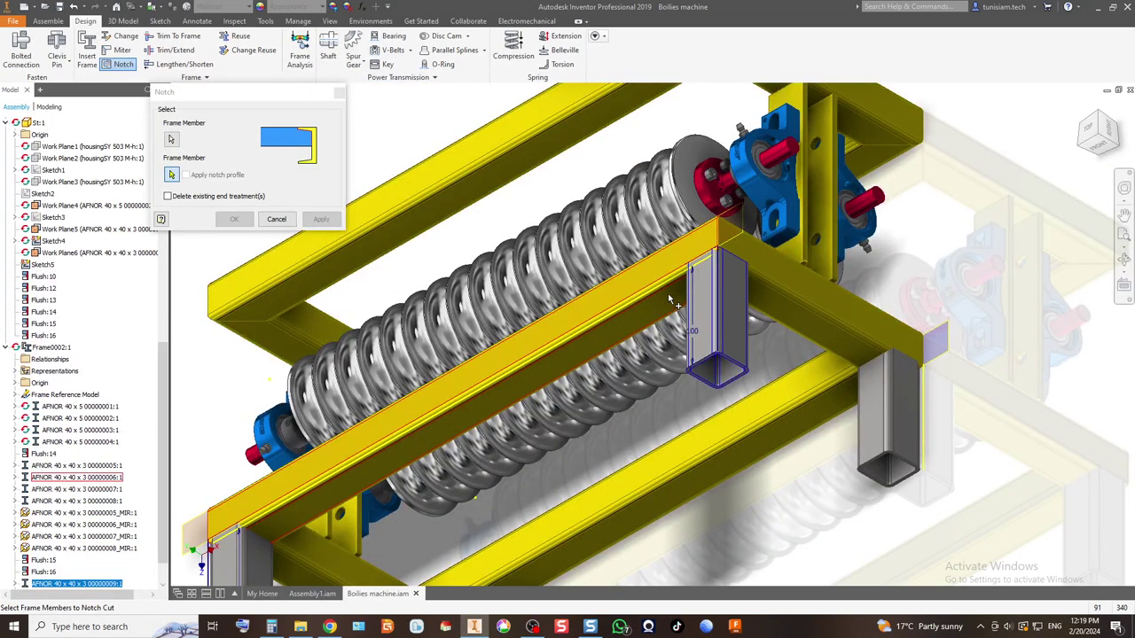
click(668, 296)
click(320, 219)
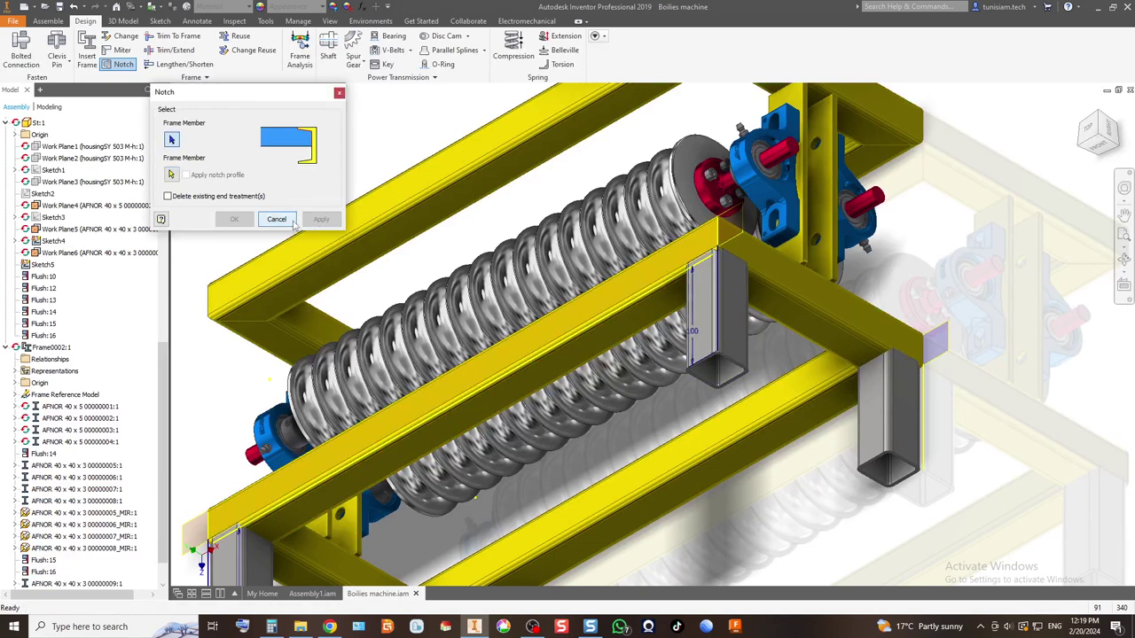
click(290, 221)
scroll(684, 261, up, 5)
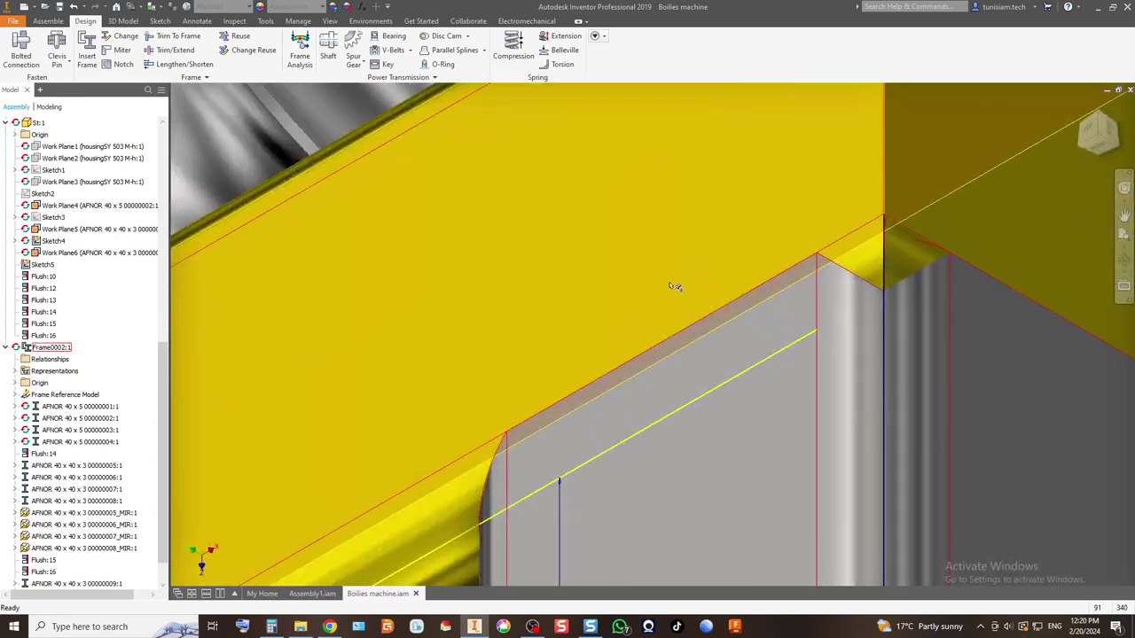
scroll(620, 246, down, 5)
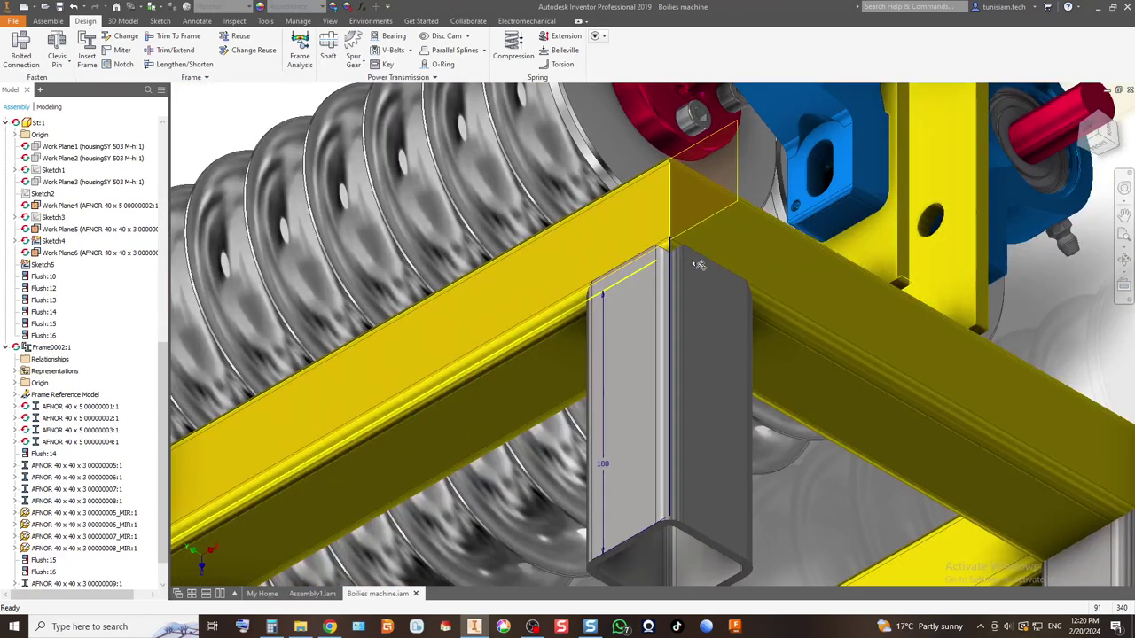
scroll(562, 268, down, 3)
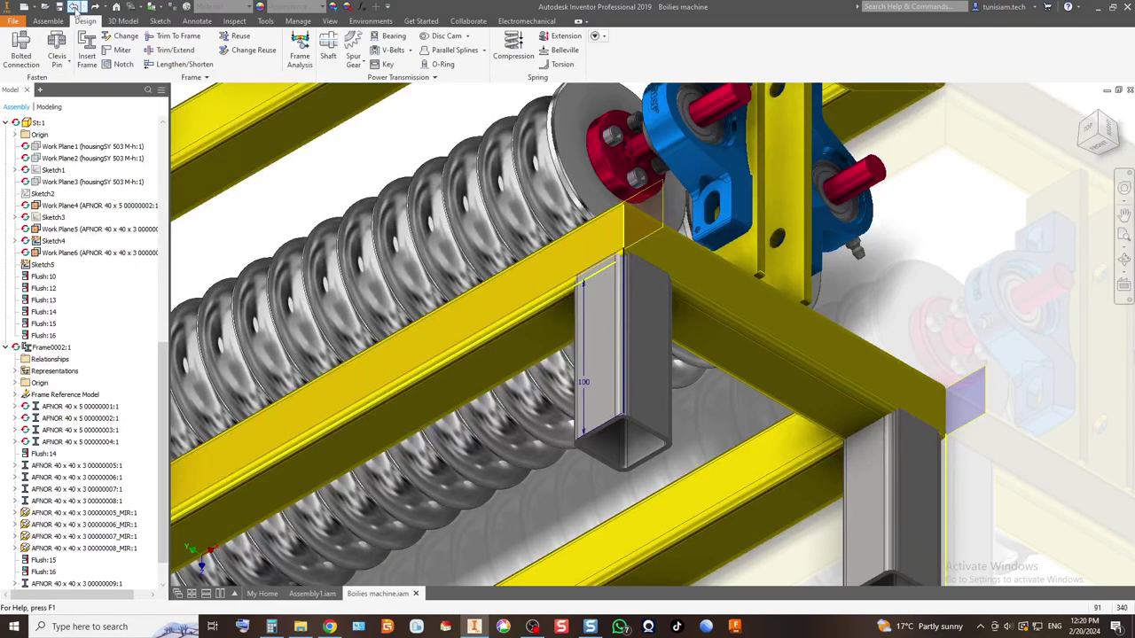
scroll(635, 254, up, 5)
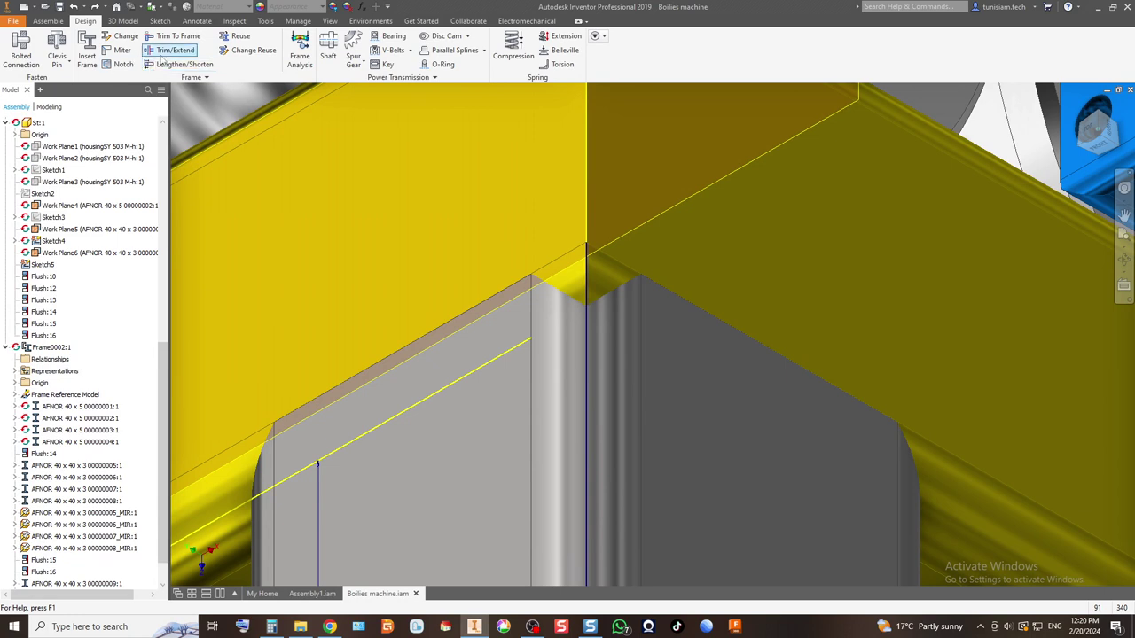
click(175, 35)
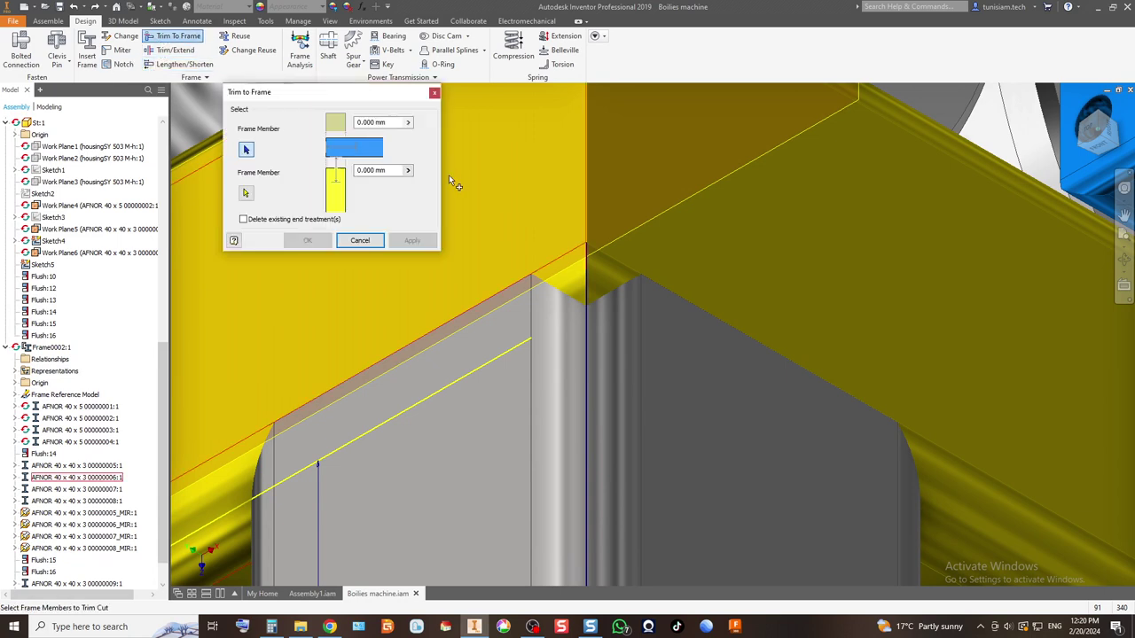
click(647, 392)
scroll(583, 232, down, 3)
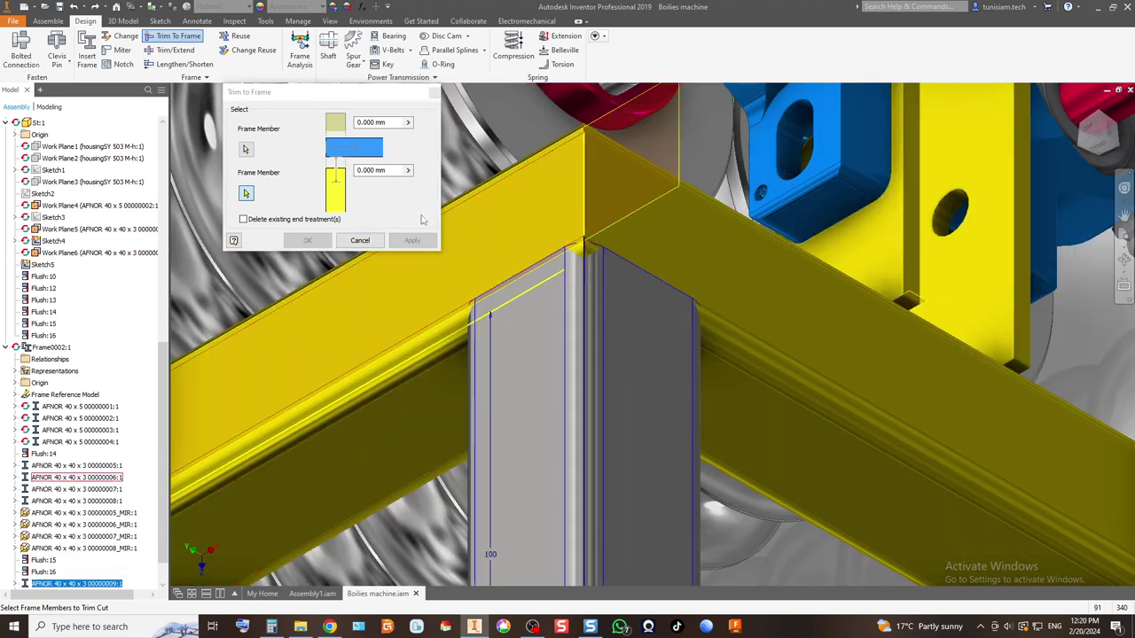
click(359, 240)
Step: Apply Trim to Frame between the lower frame's short +X end beam and the dimensioned corner leg, and close the command
click(175, 35)
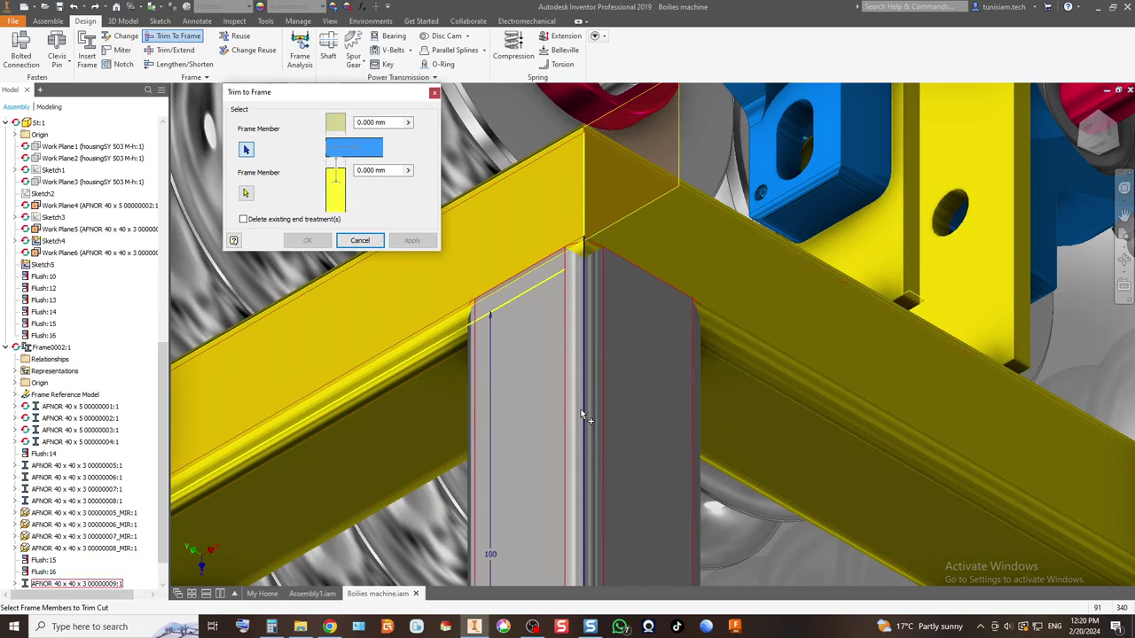
click(759, 452)
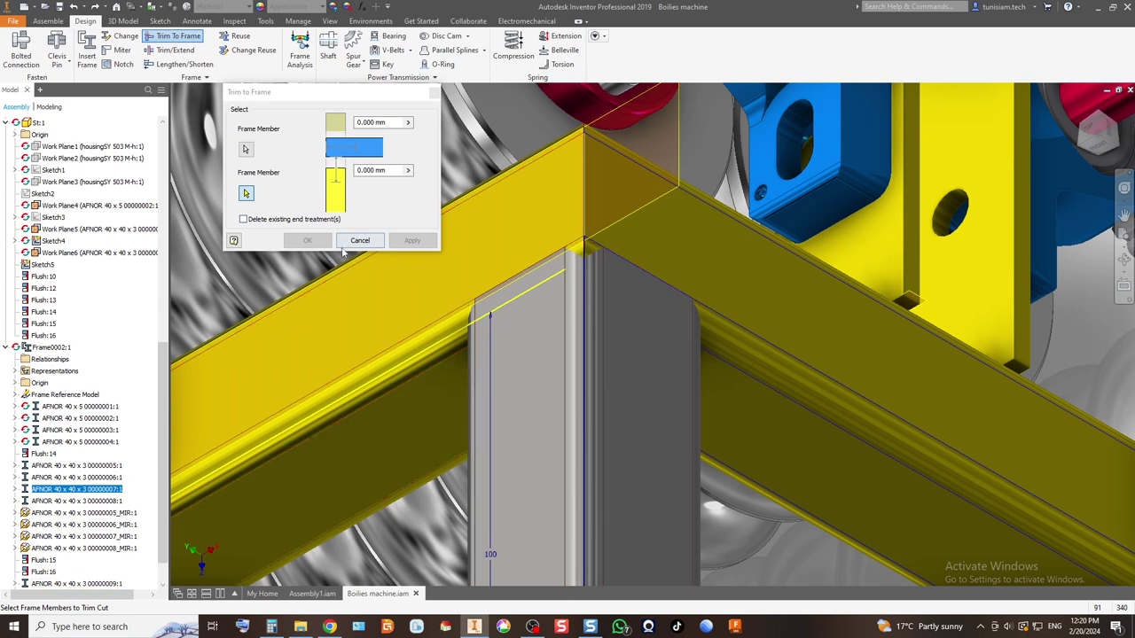
click(542, 419)
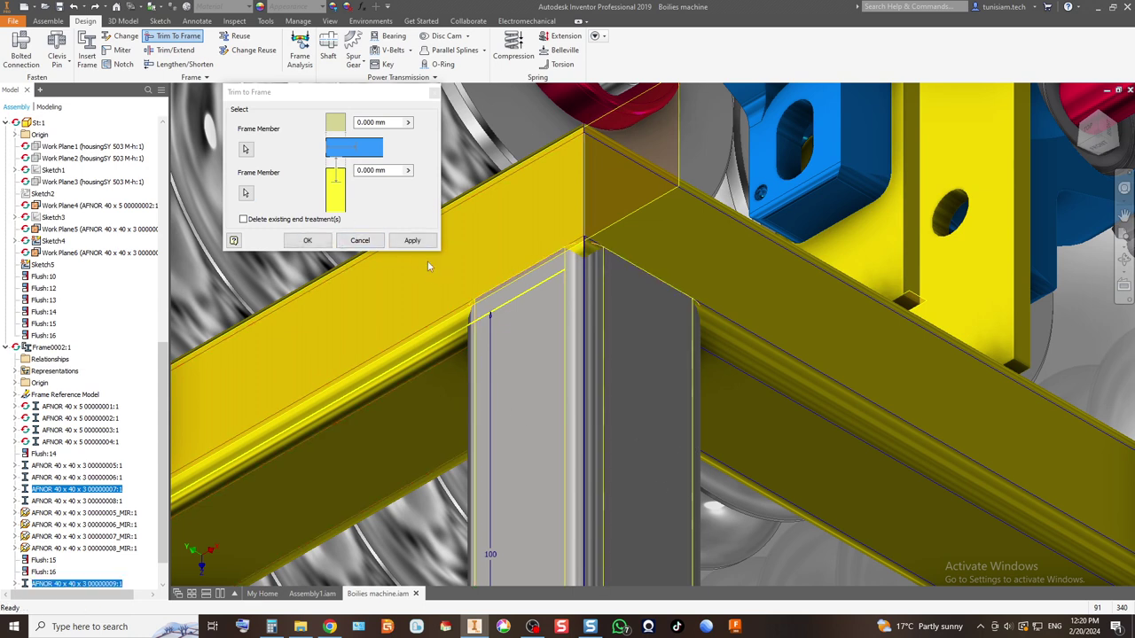
click(410, 241)
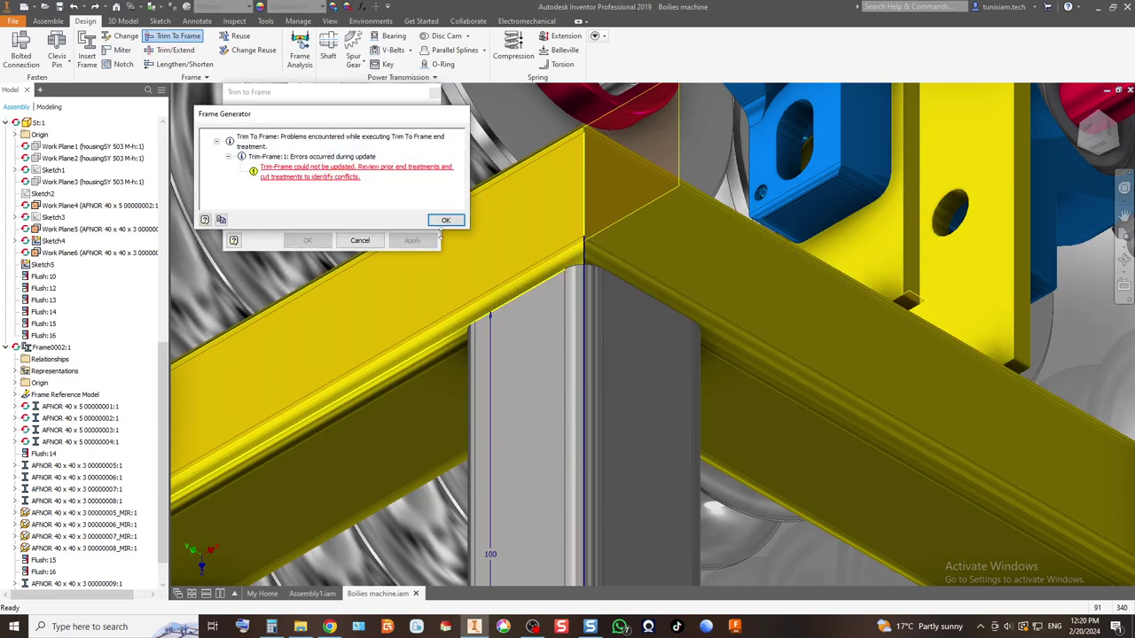
click(444, 221)
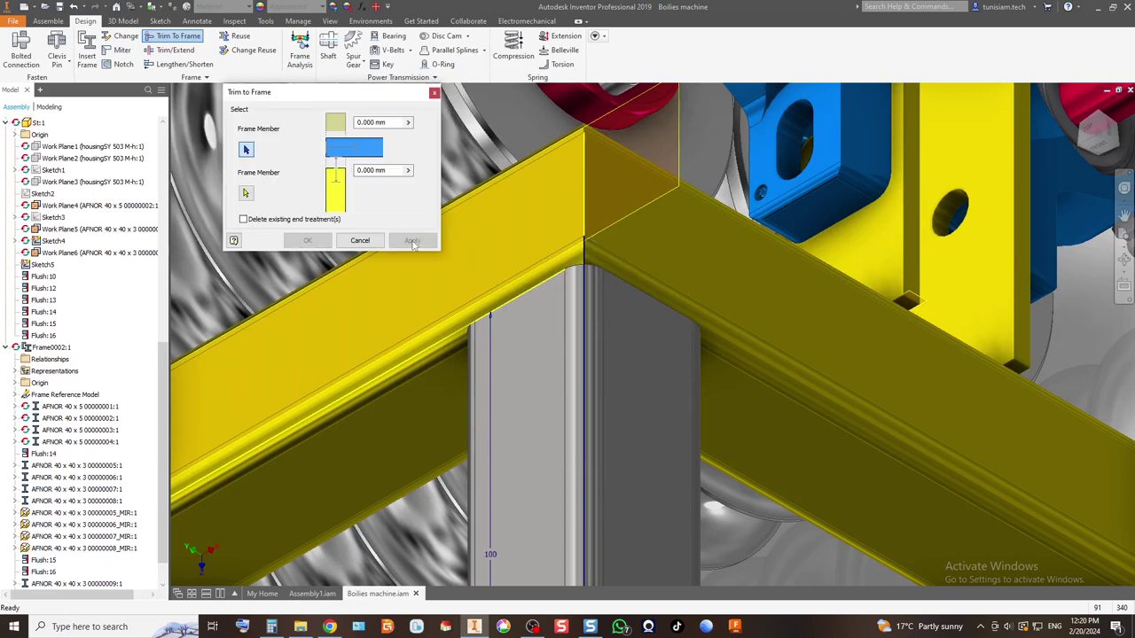
click(434, 94)
Step: Trim the same corner leg to the underside face of the short end beam with Trim/Extend to Face
click(175, 50)
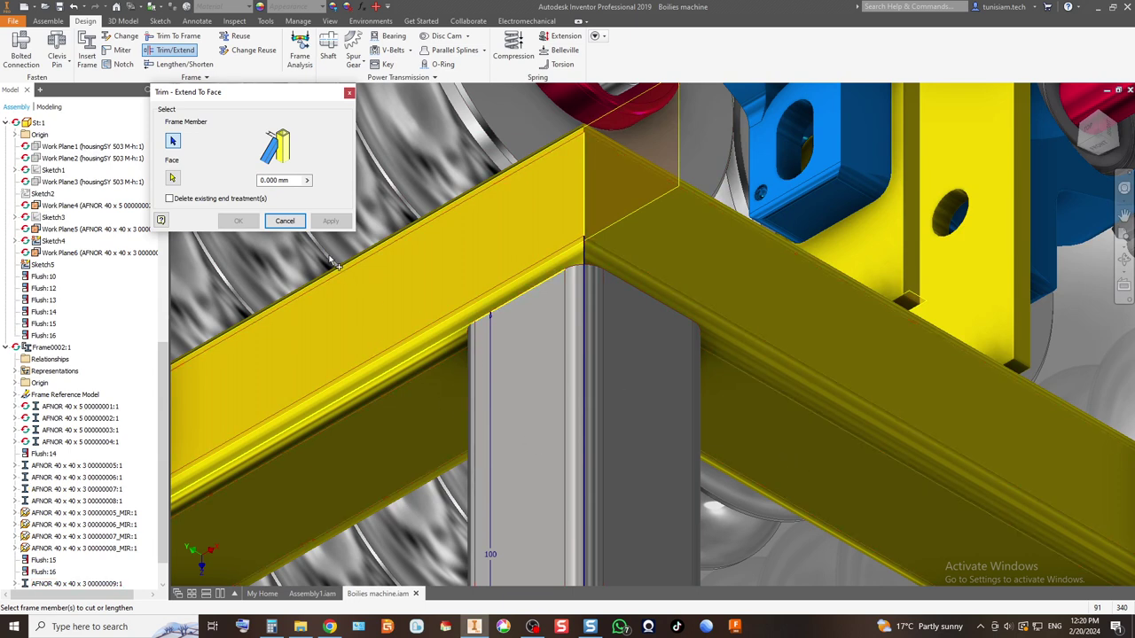
click(590, 391)
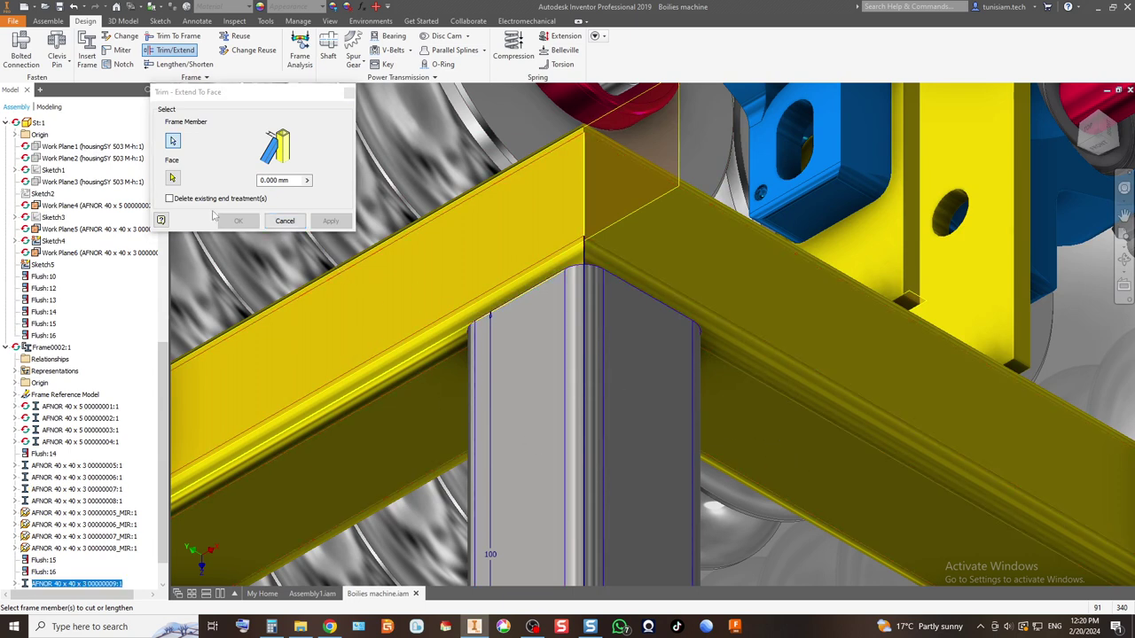
click(173, 179)
click(834, 454)
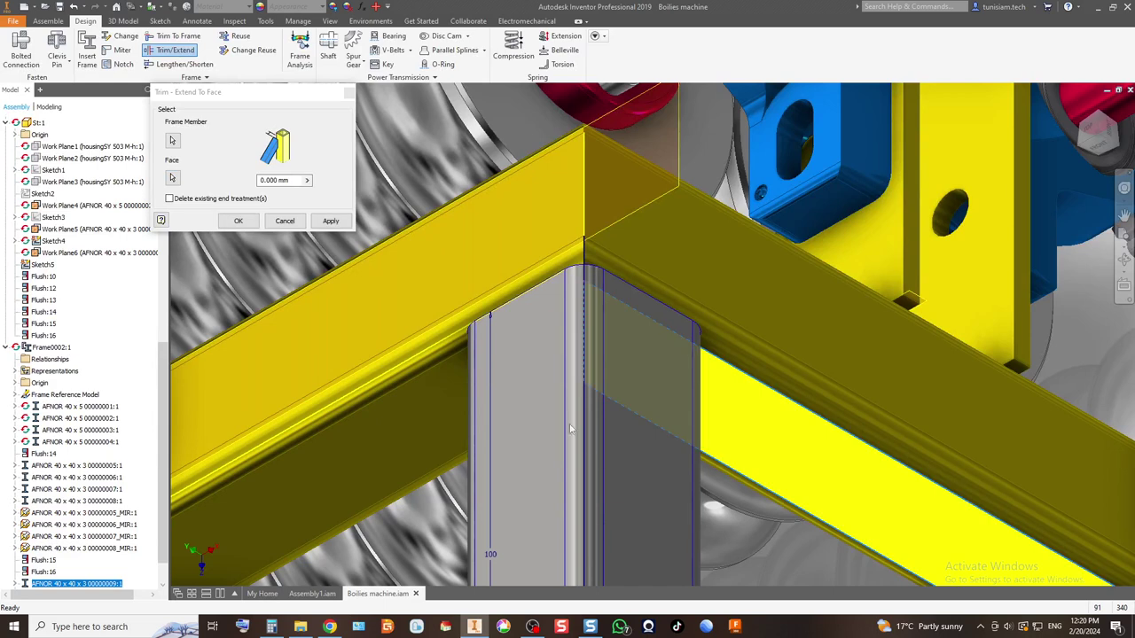
click(329, 222)
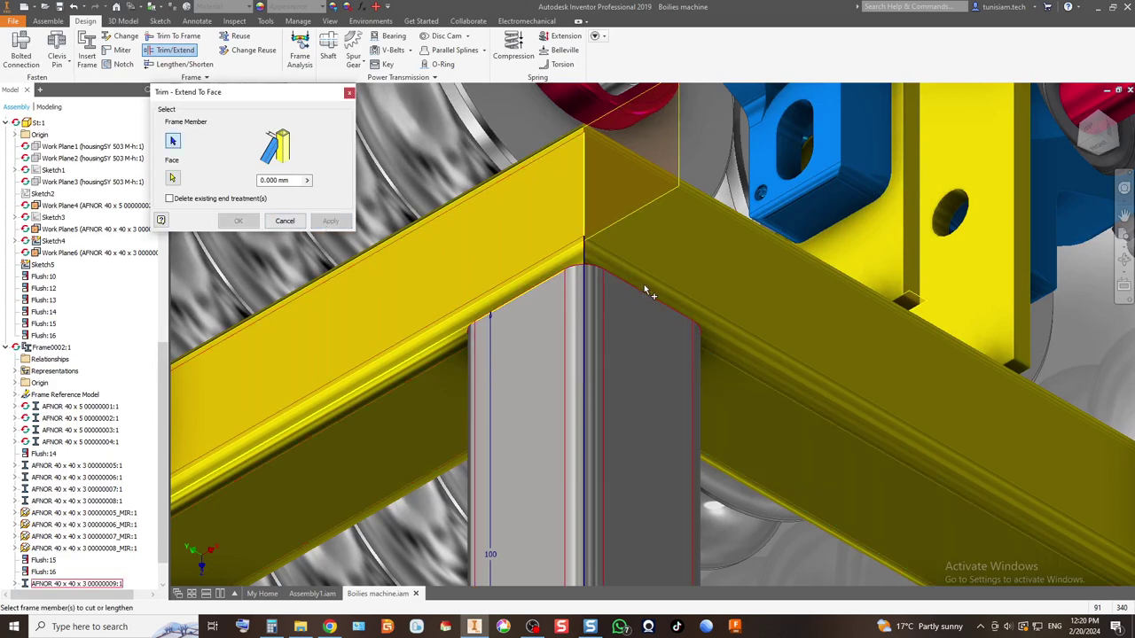
Step: Trim the second leg at the frame's +X end to the short end beam's underside face
scroll(644, 284, down, 5)
scroll(793, 384, up, 5)
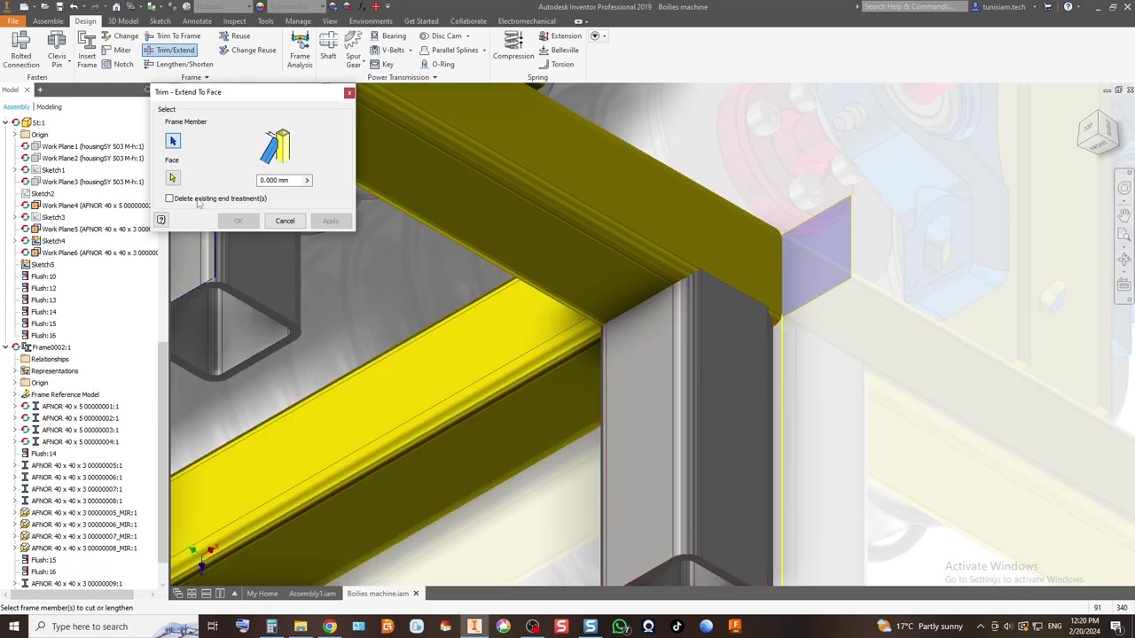
click(709, 446)
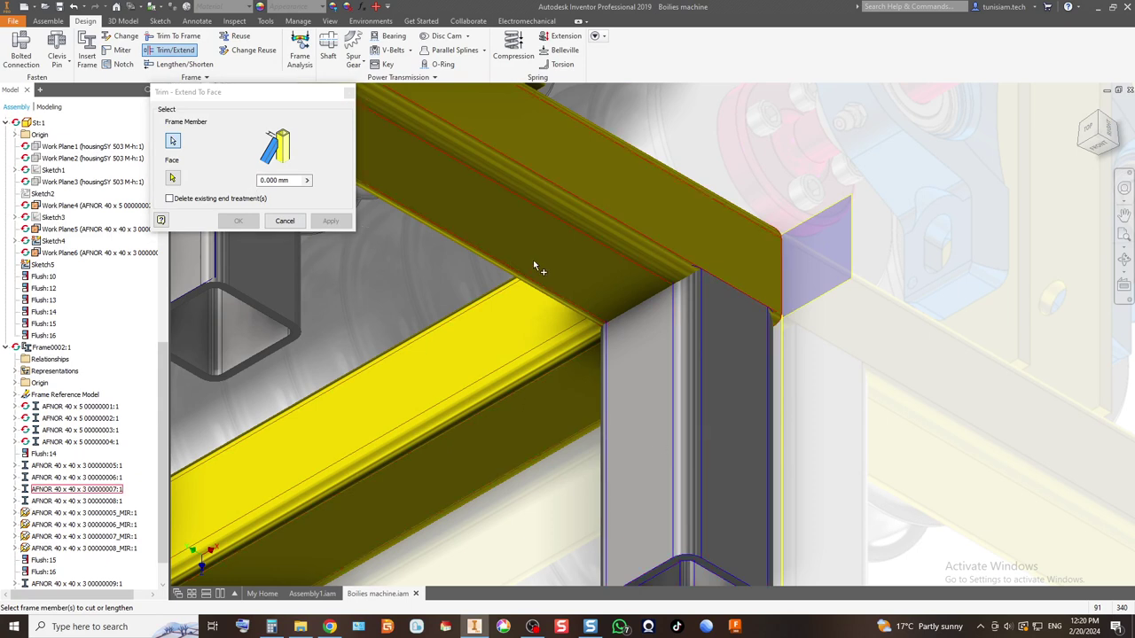
click(173, 178)
click(617, 270)
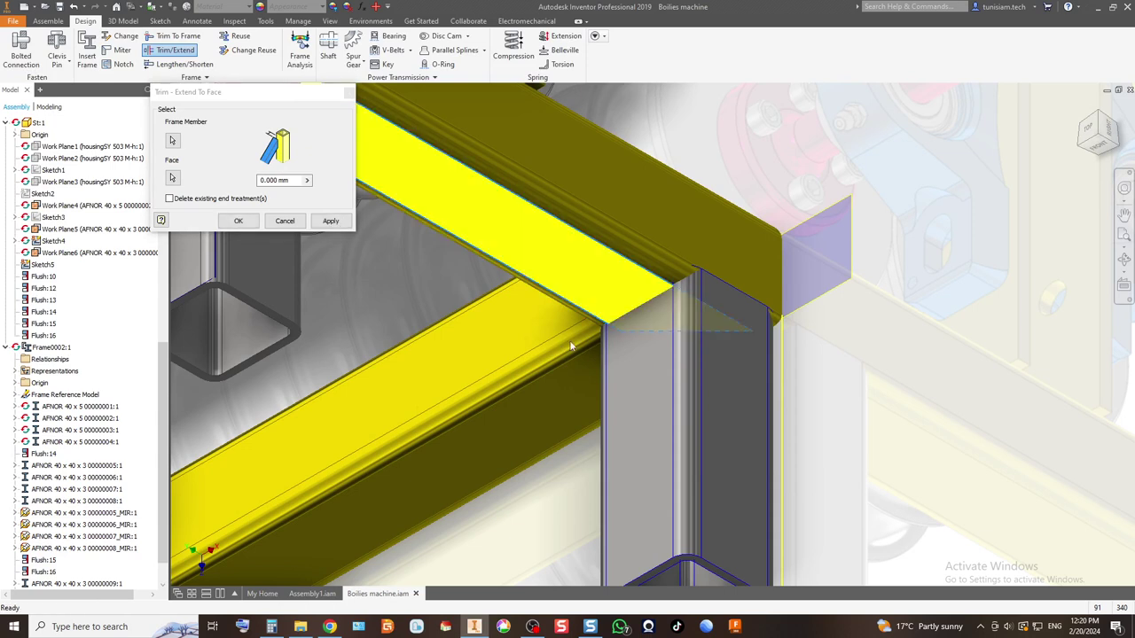
click(321, 222)
Step: Trim the dimensioned leg at the frame's opposite end to the underside face of the adjoining lower beam
scroll(715, 275, down, 6)
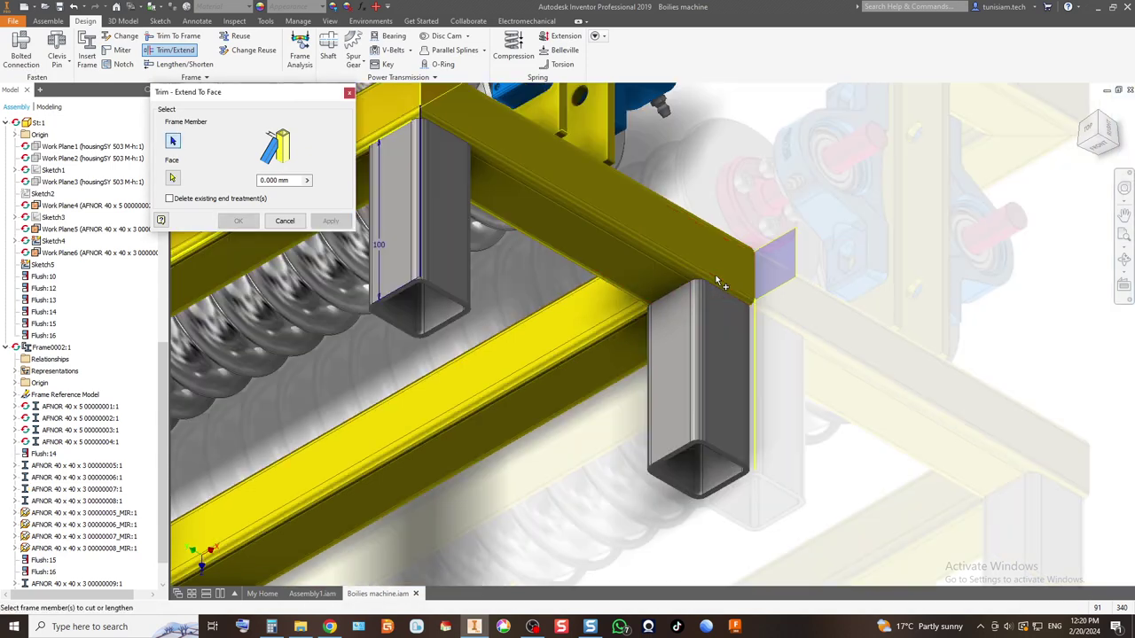
scroll(490, 357, up, 6)
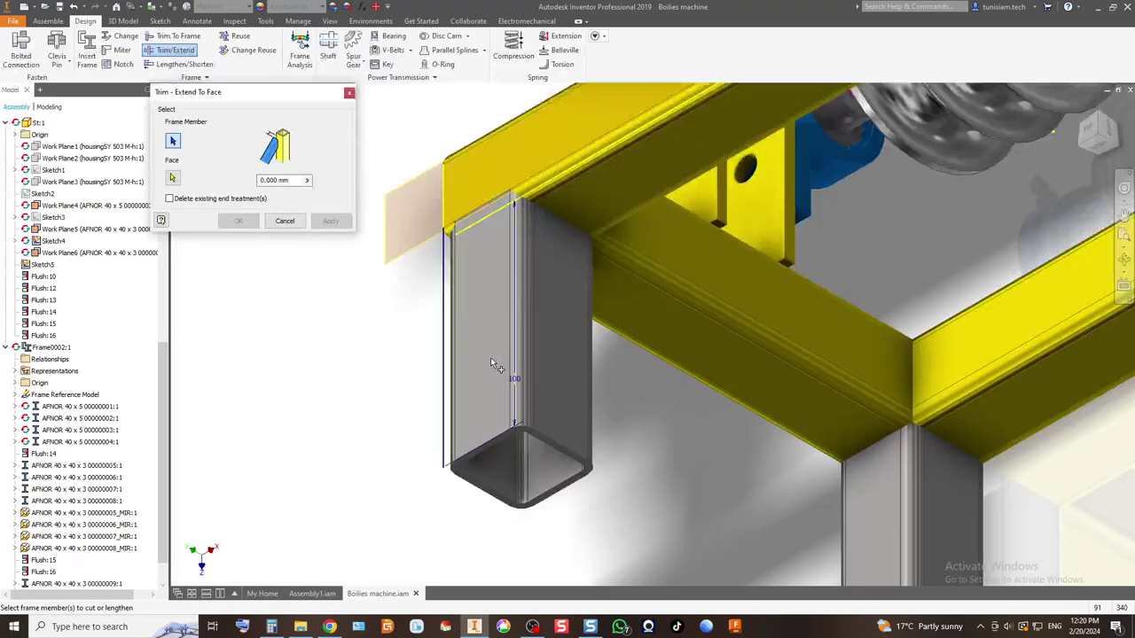
click(517, 311)
click(173, 178)
click(602, 305)
click(329, 222)
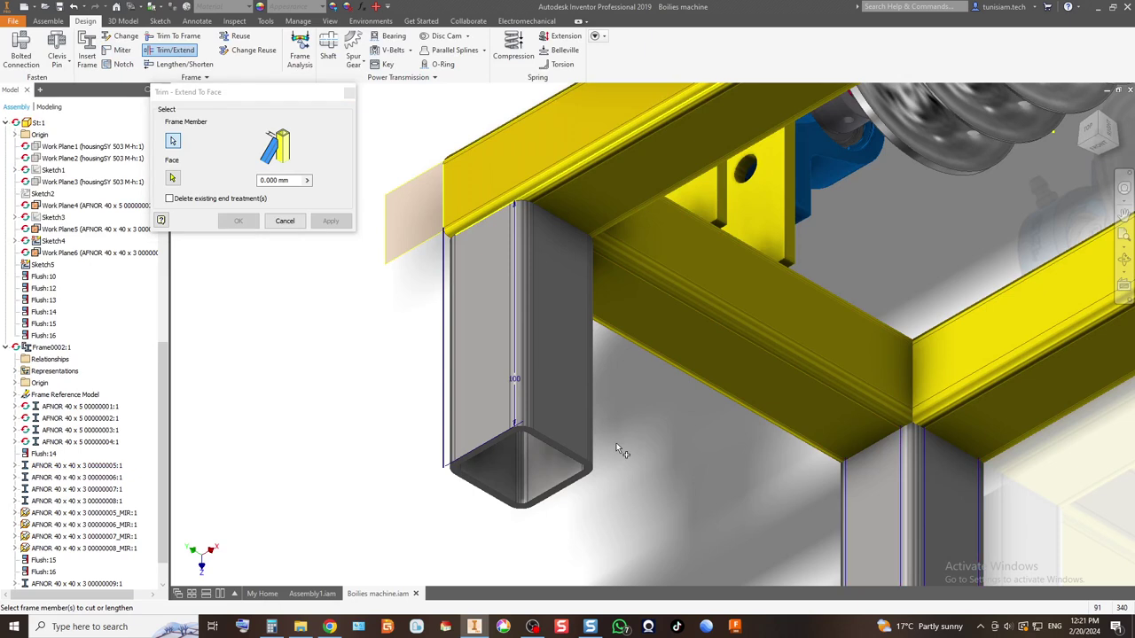
Step: Trim the fourth leg to the underside face of the opposite short end beam and finish the Trim/Extend command
click(174, 178)
click(784, 369)
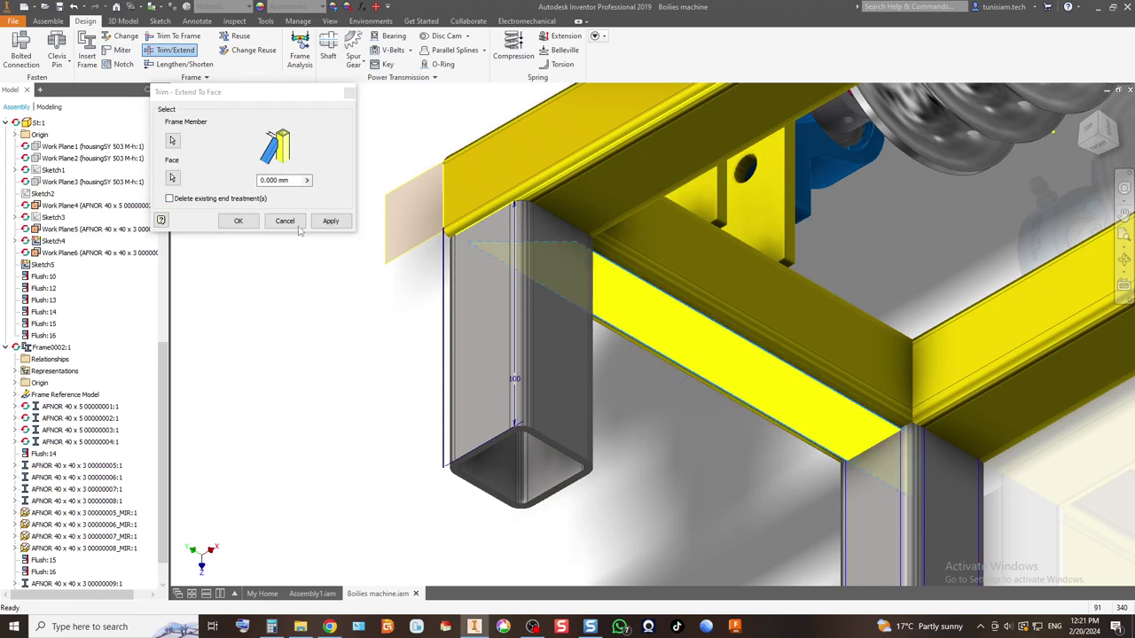
click(238, 221)
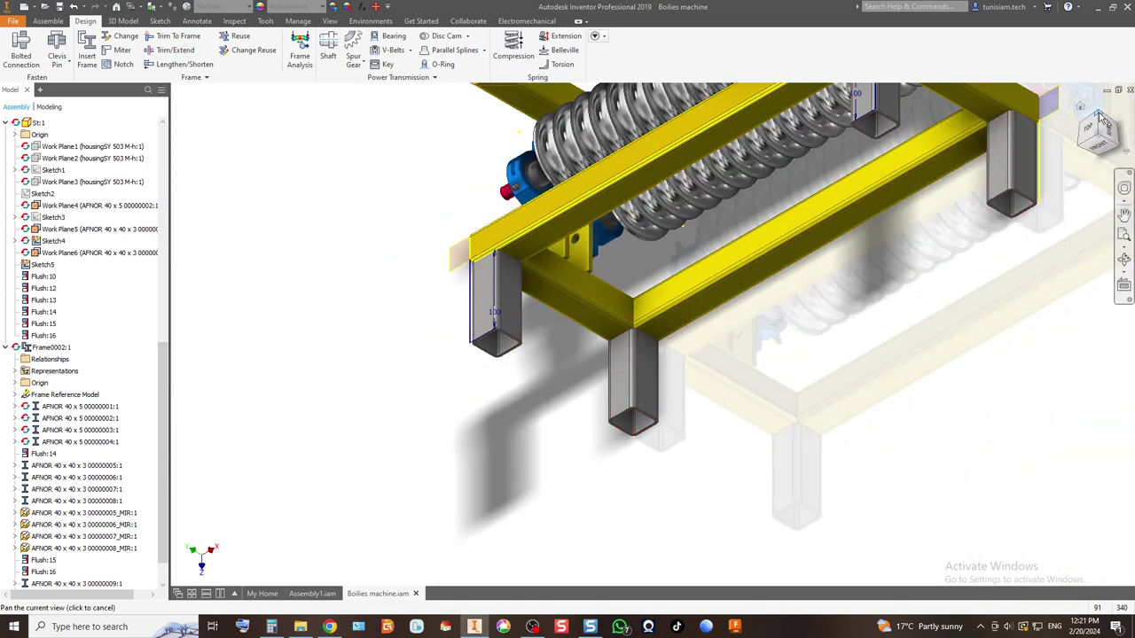
Step: Examine the four trimmed legs and their joints with the lower frame from above and below
click(1098, 115)
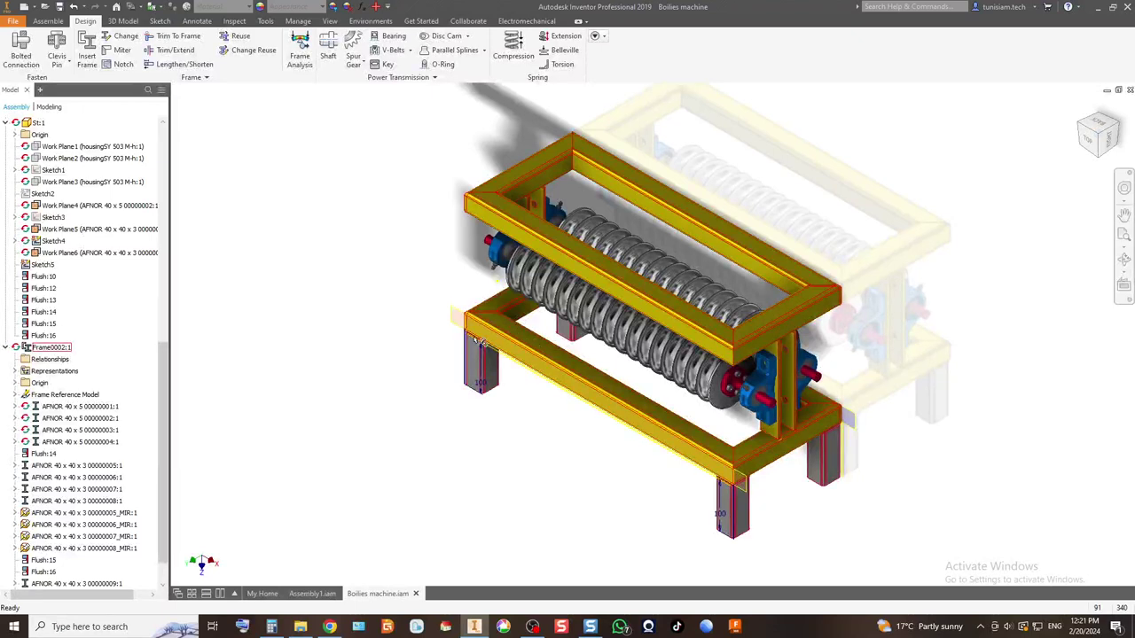
scroll(479, 342, up, 3)
scroll(479, 342, down, 4)
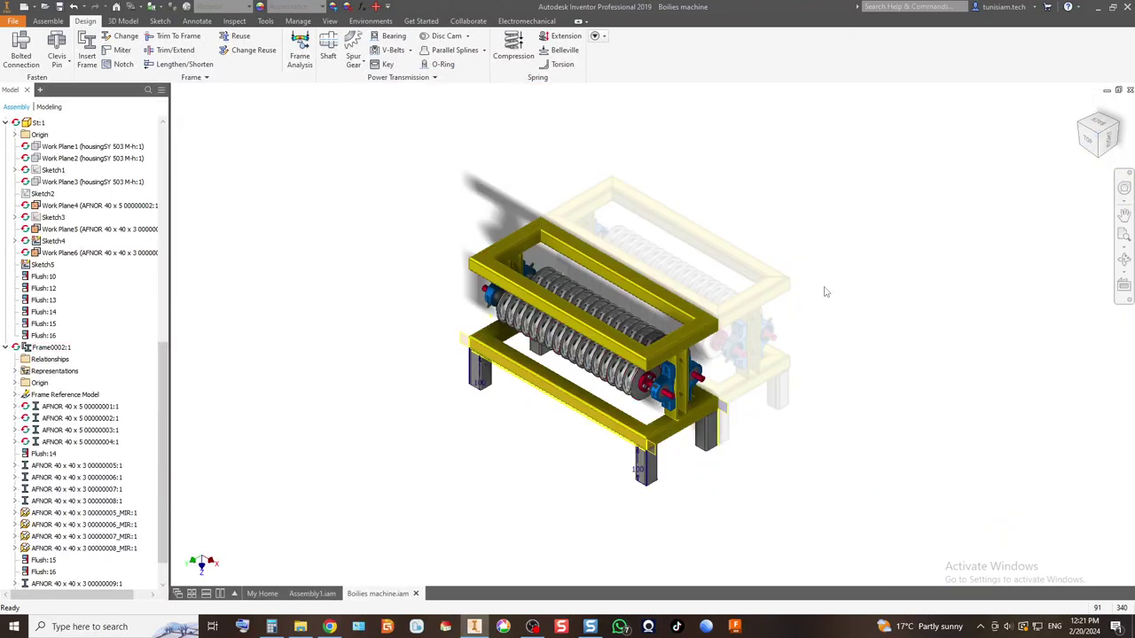
click(1099, 153)
scroll(803, 390, up, 3)
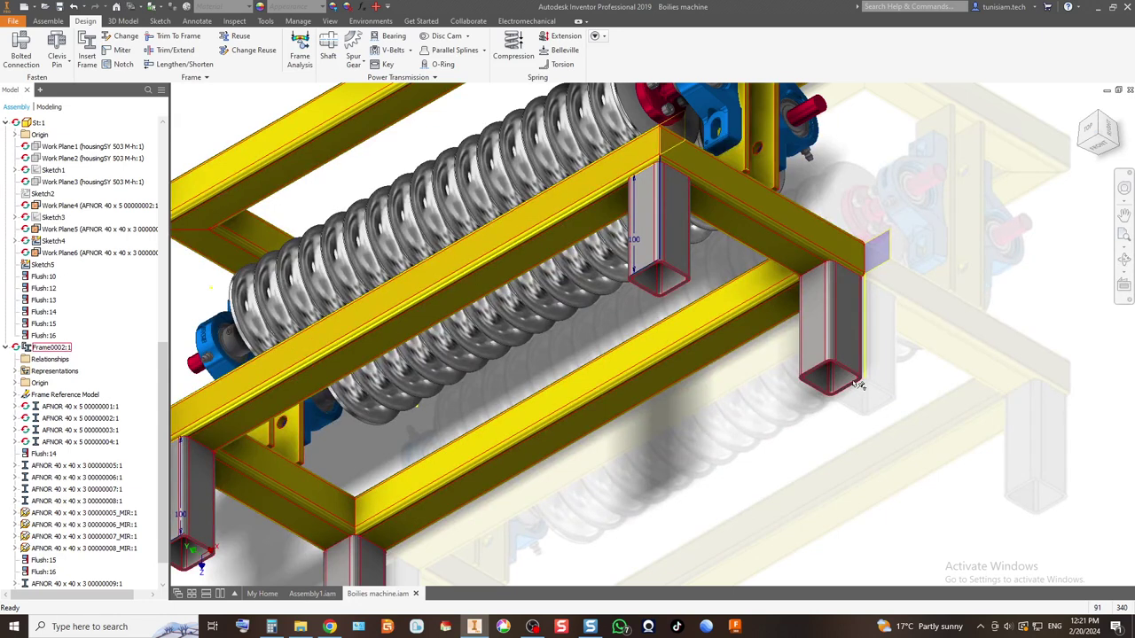
scroll(744, 322, down, 3)
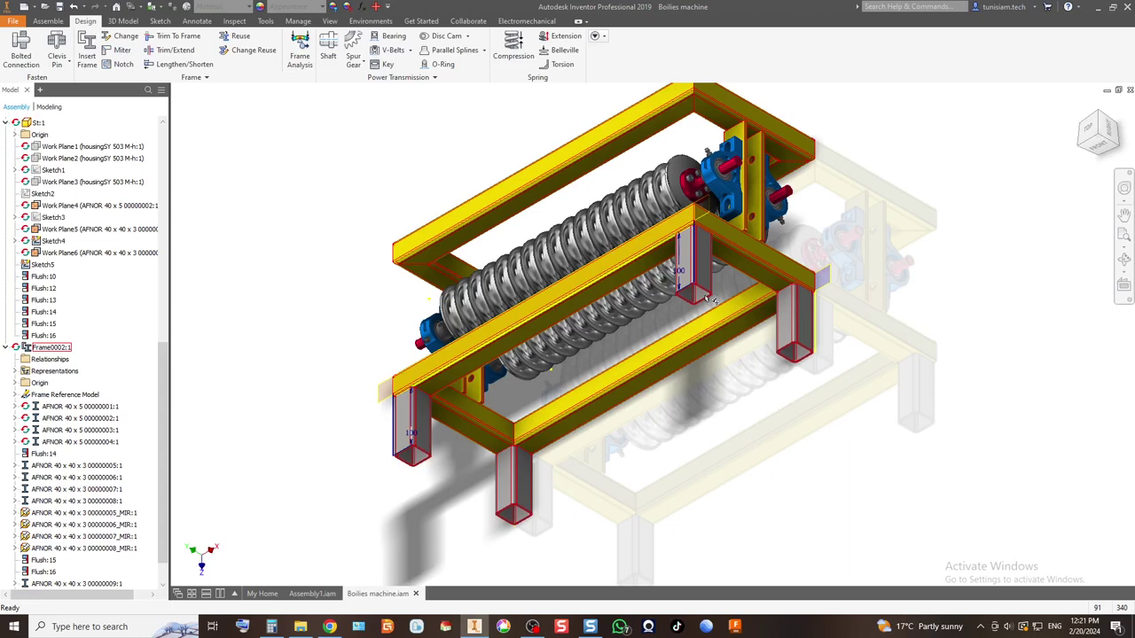
scroll(700, 300, up, 3)
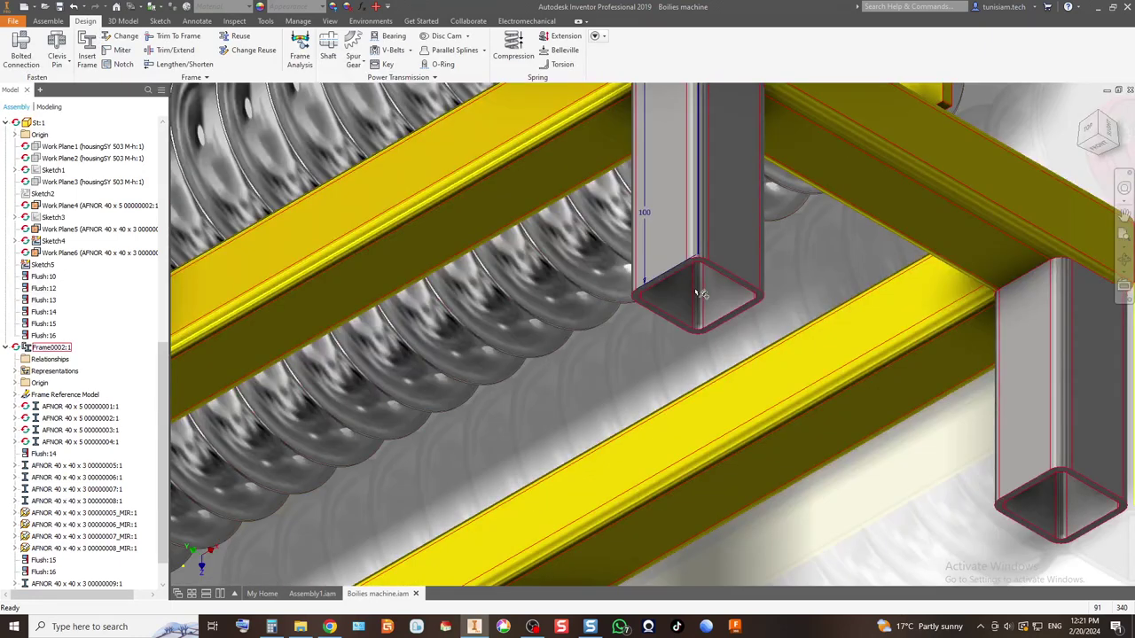
scroll(634, 310, down, 2)
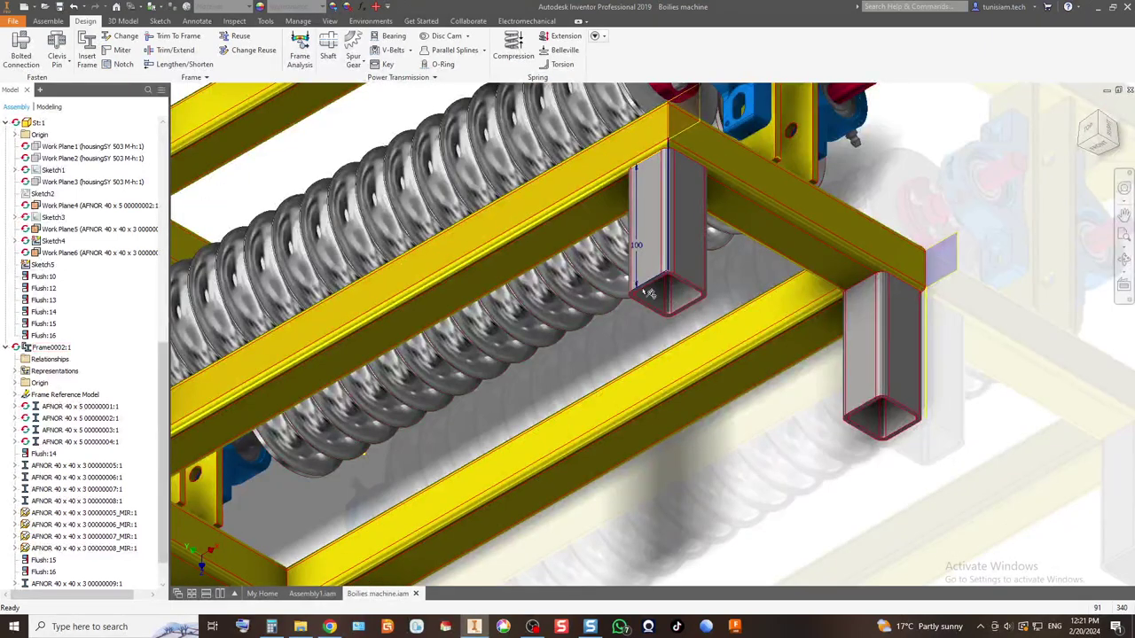
scroll(648, 294, down, 3)
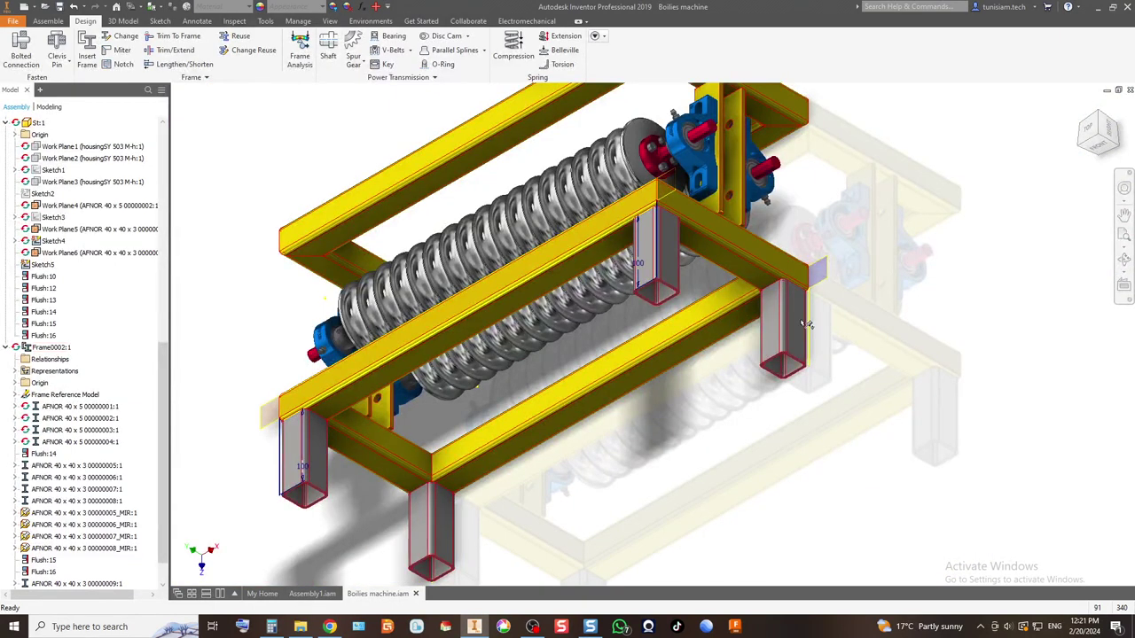
Step: Edit the St part and start a new 2D sketch on the bottom end face of the dimensioned leg at the frame's +X end
double_click(656, 277)
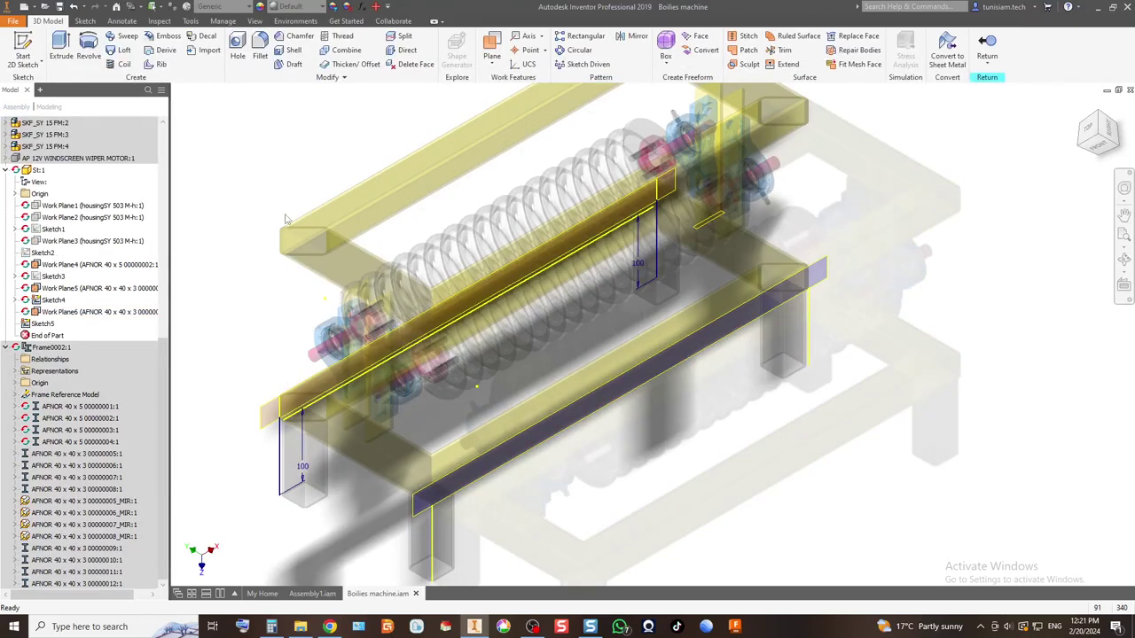
click(24, 49)
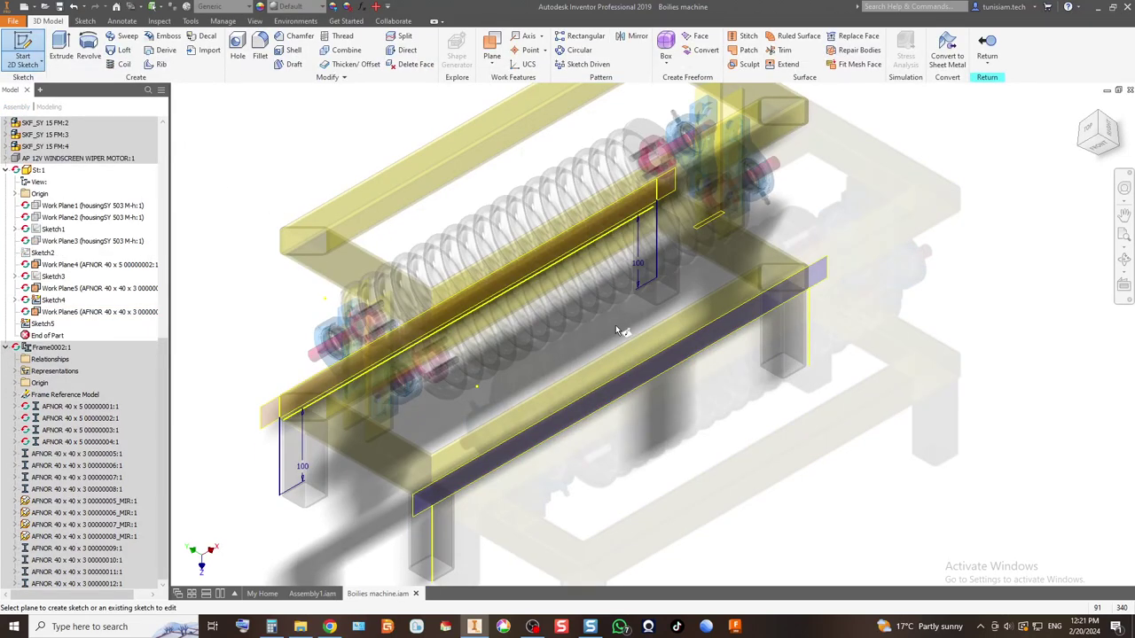
scroll(673, 299, up, 5)
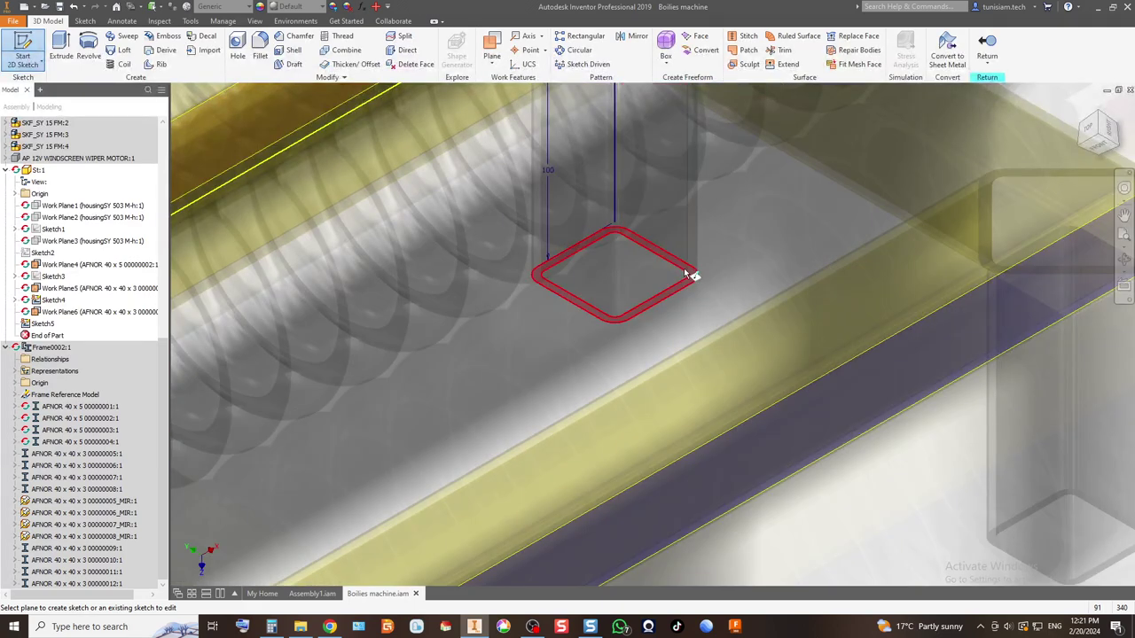
click(690, 274)
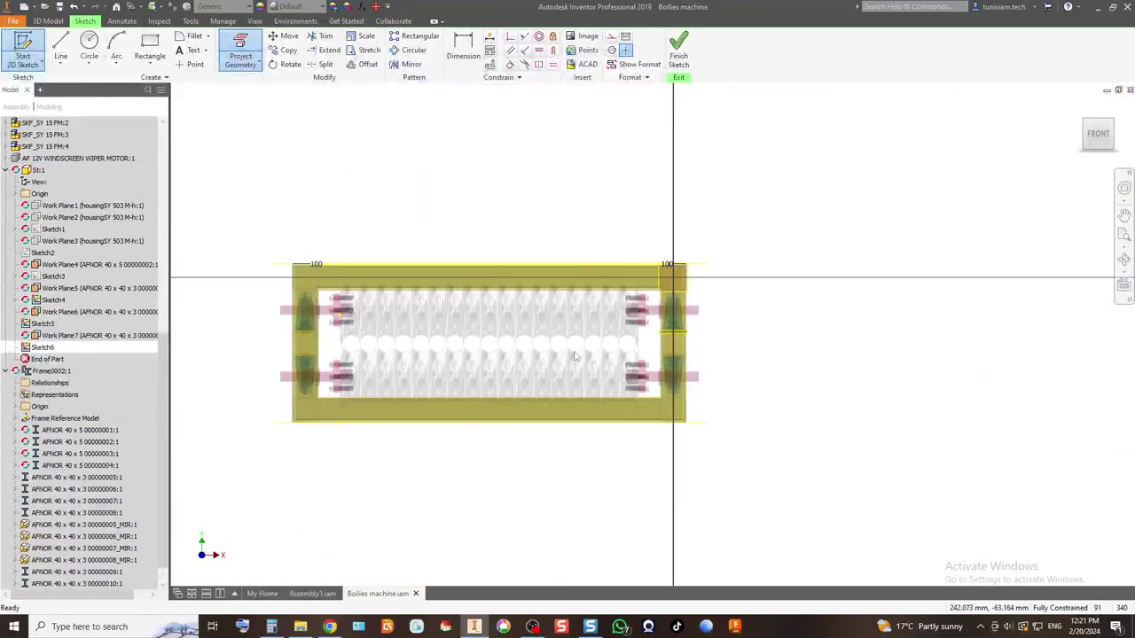
Step: Project the leg tube's inner and outer end contours into the new sketch
scroll(679, 321, up, 5)
scroll(678, 323, down, 3)
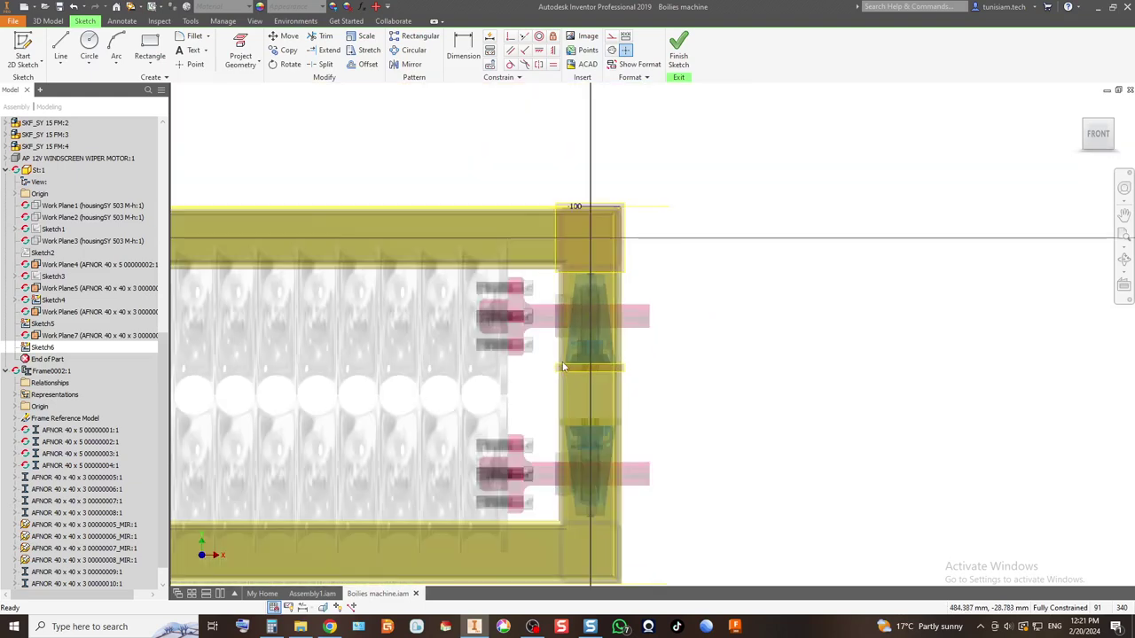
scroll(563, 366, down, 2)
scroll(576, 320, up, 6)
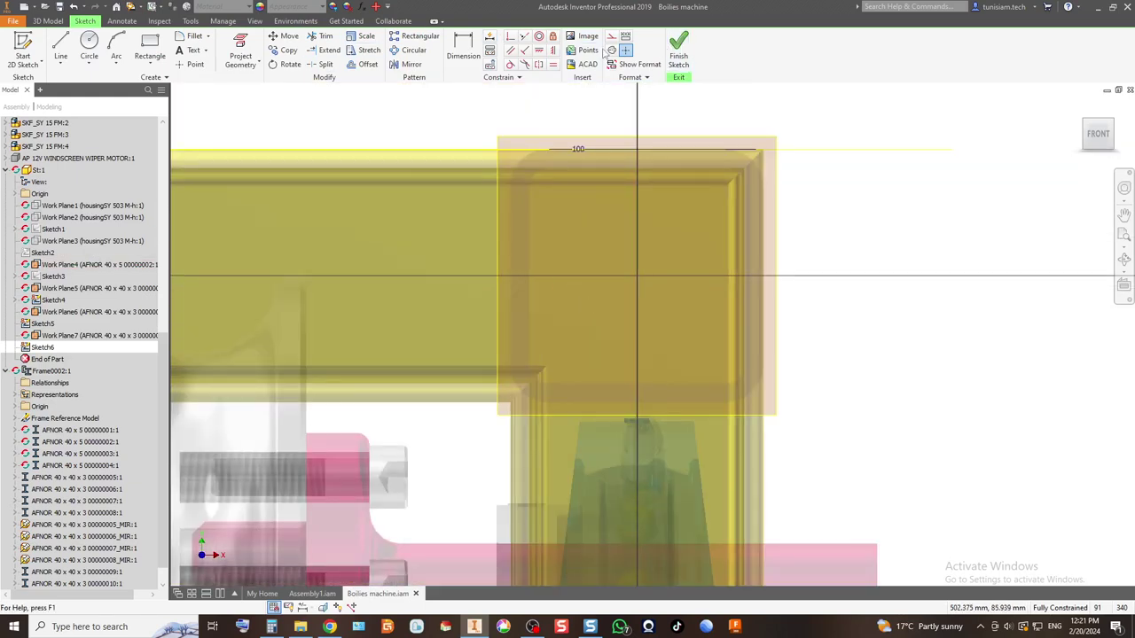
click(240, 52)
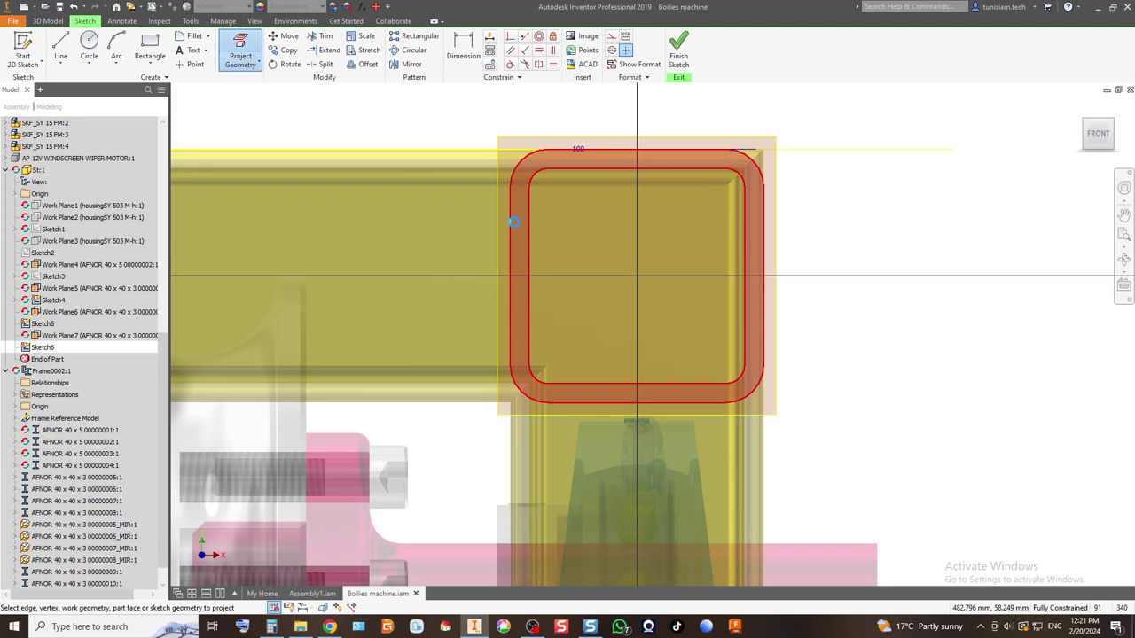
click(598, 153)
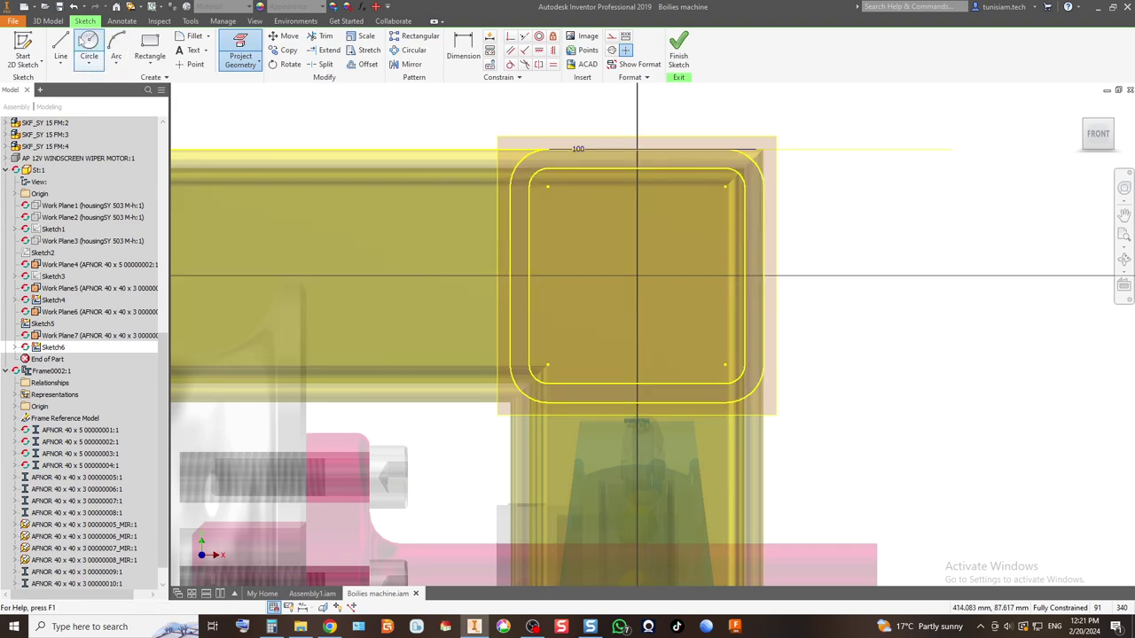
Step: Draw an 8 mm diameter circle at the centre of the projected leg outline
click(89, 44)
click(636, 277)
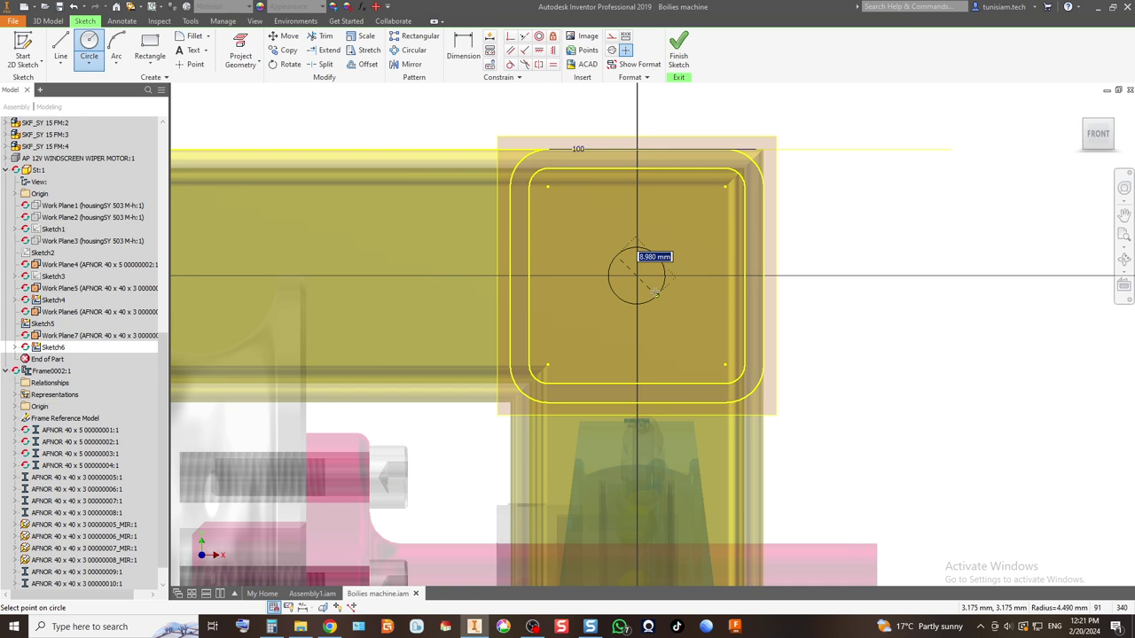
text(8)
key(Return)
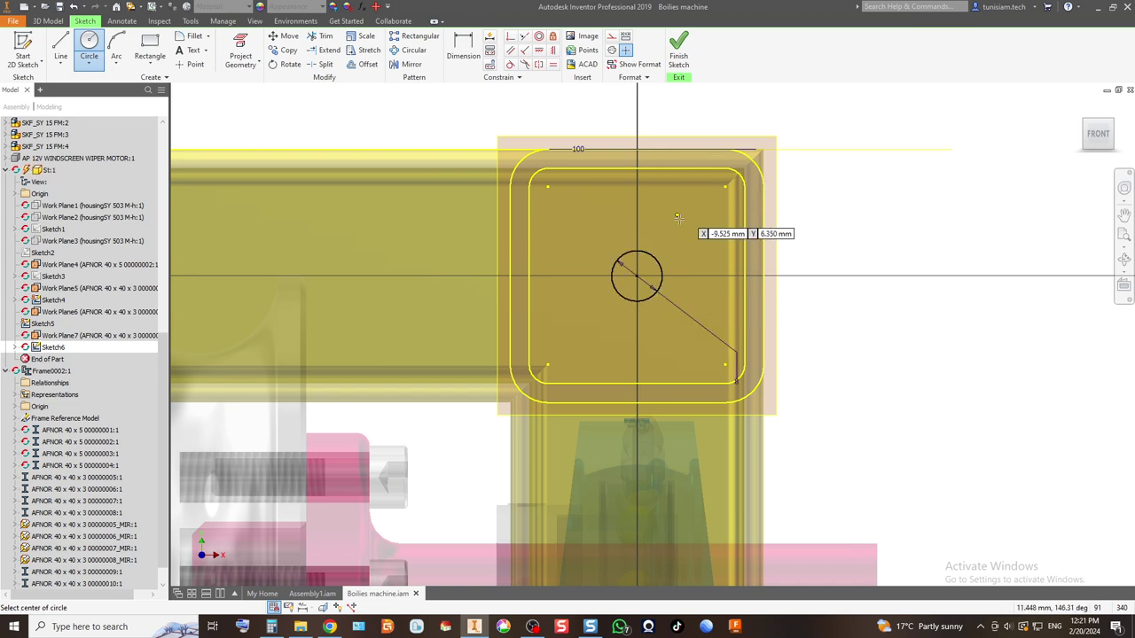
Step: Set the circle's diameter to 10 mm and finish the sketch
key(Escape)
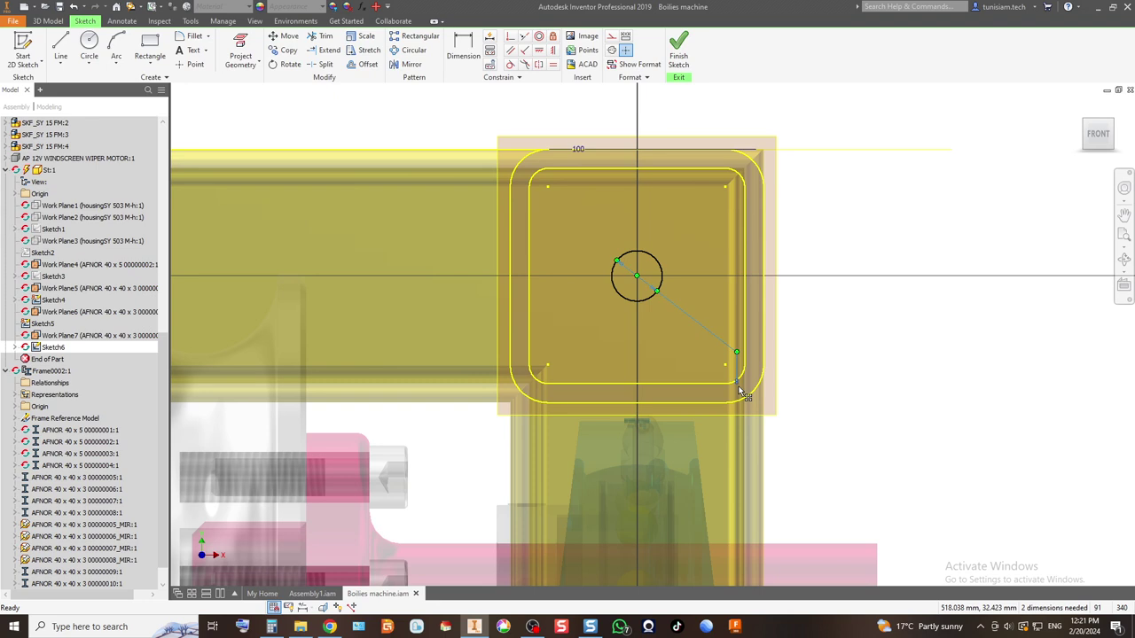
click(739, 390)
text(10)
key(Return)
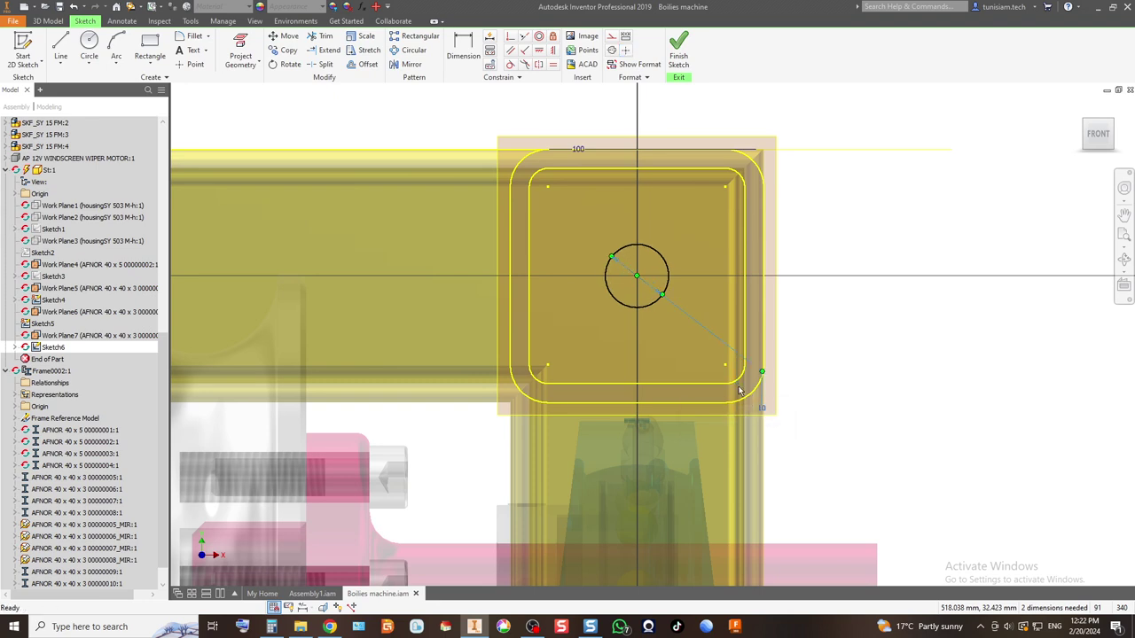
click(679, 59)
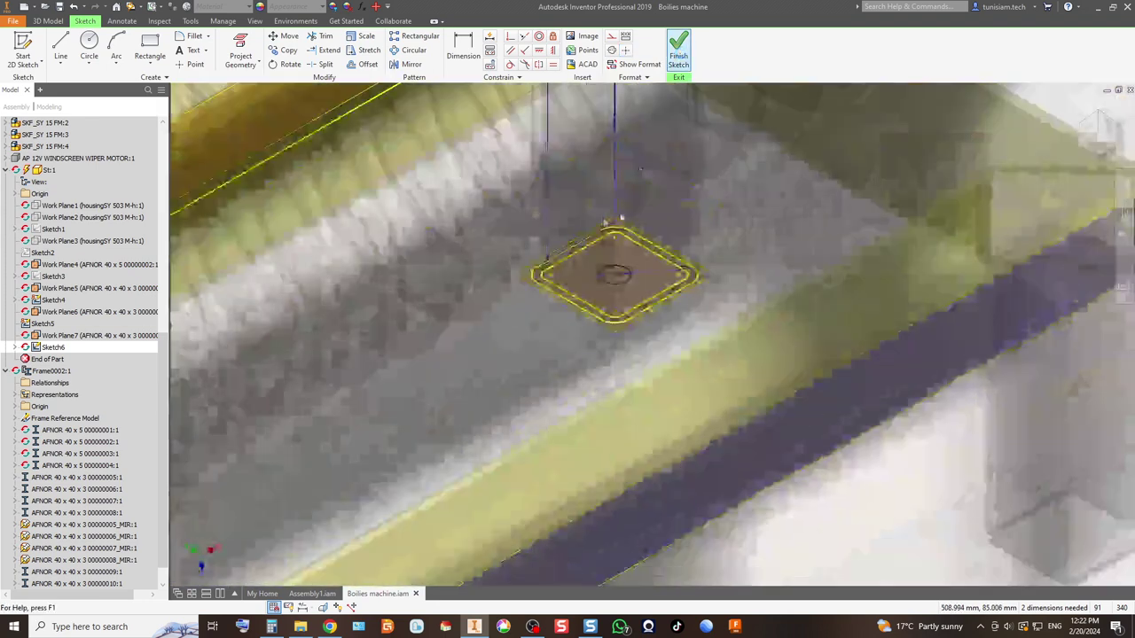
Step: Extrude the leg outline around the circular hole by 3 mm to form a foot plate below the leg
click(61, 46)
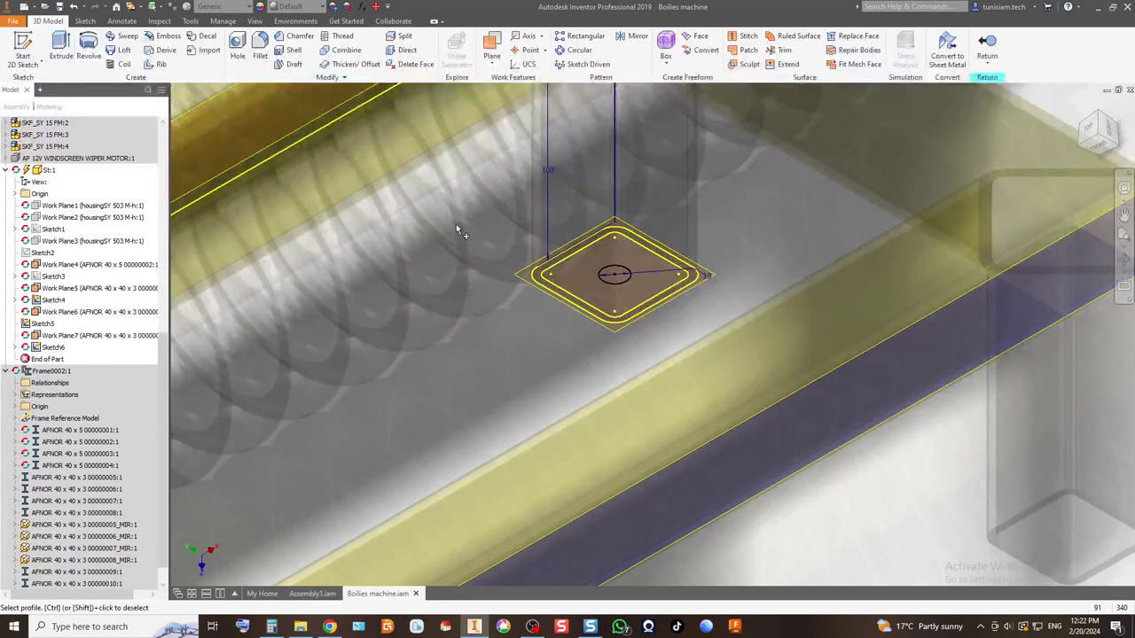
click(549, 282)
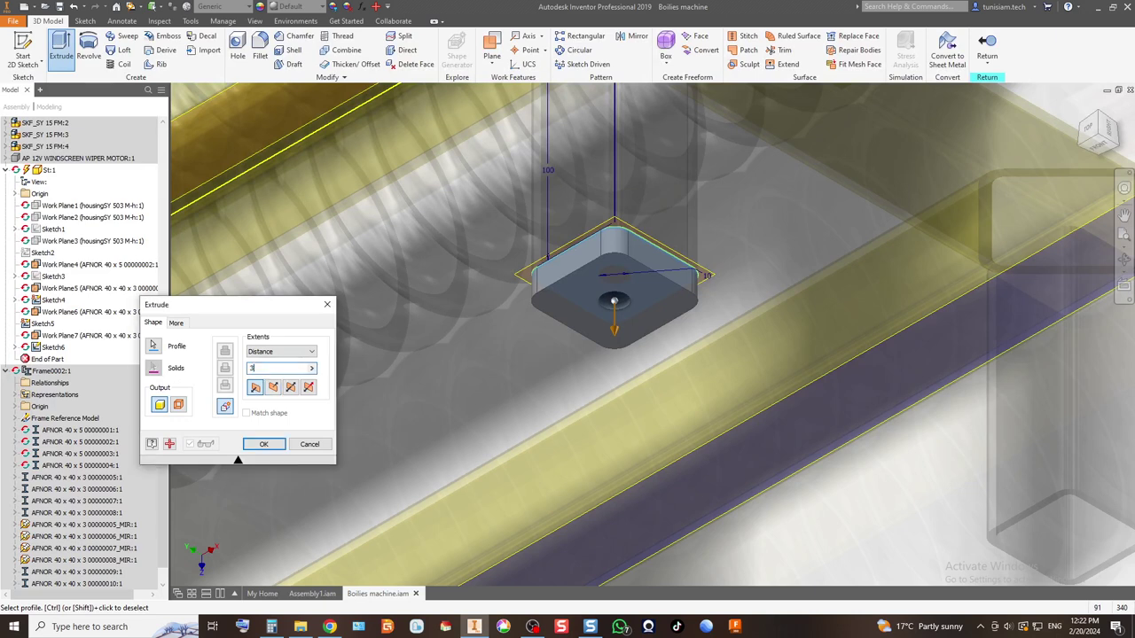
text(3)
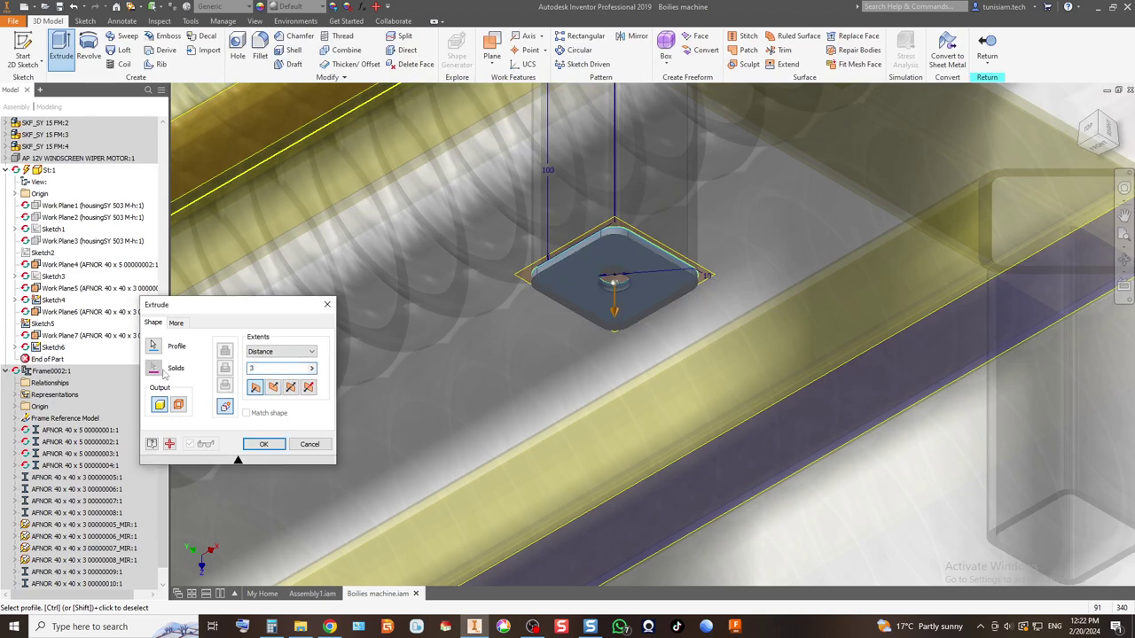
click(264, 444)
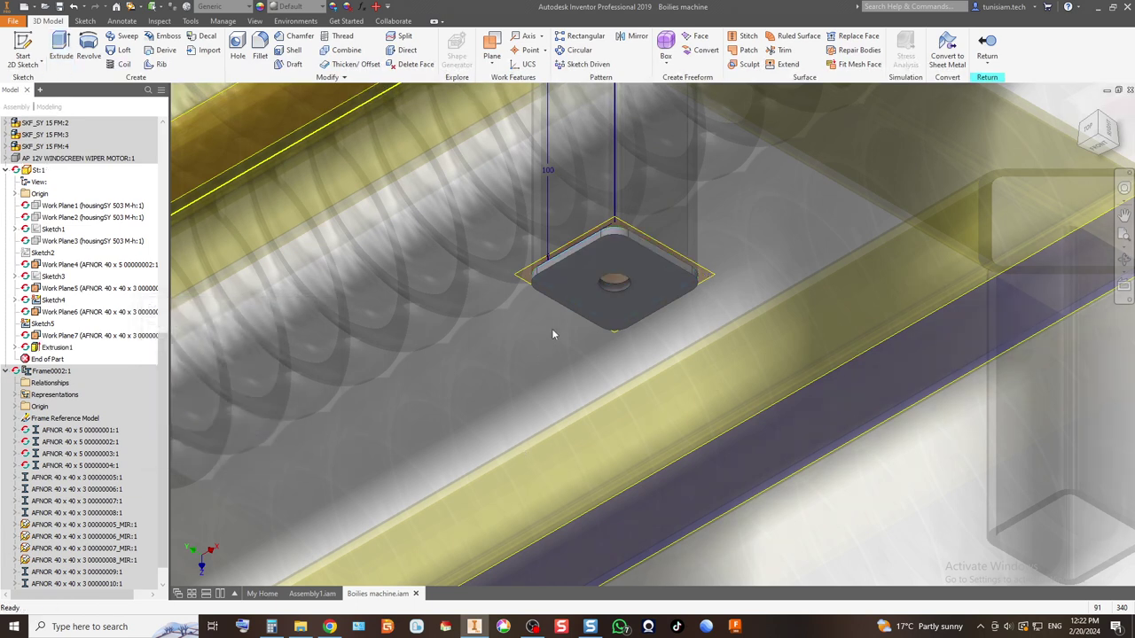
scroll(472, 244, up, 3)
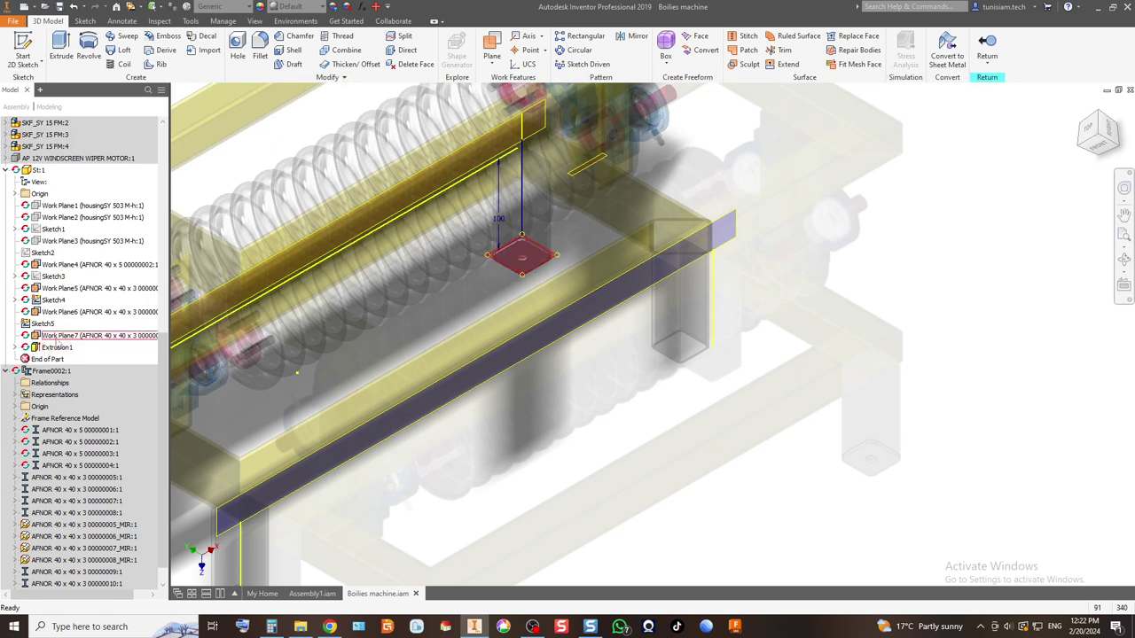
double_click(43, 324)
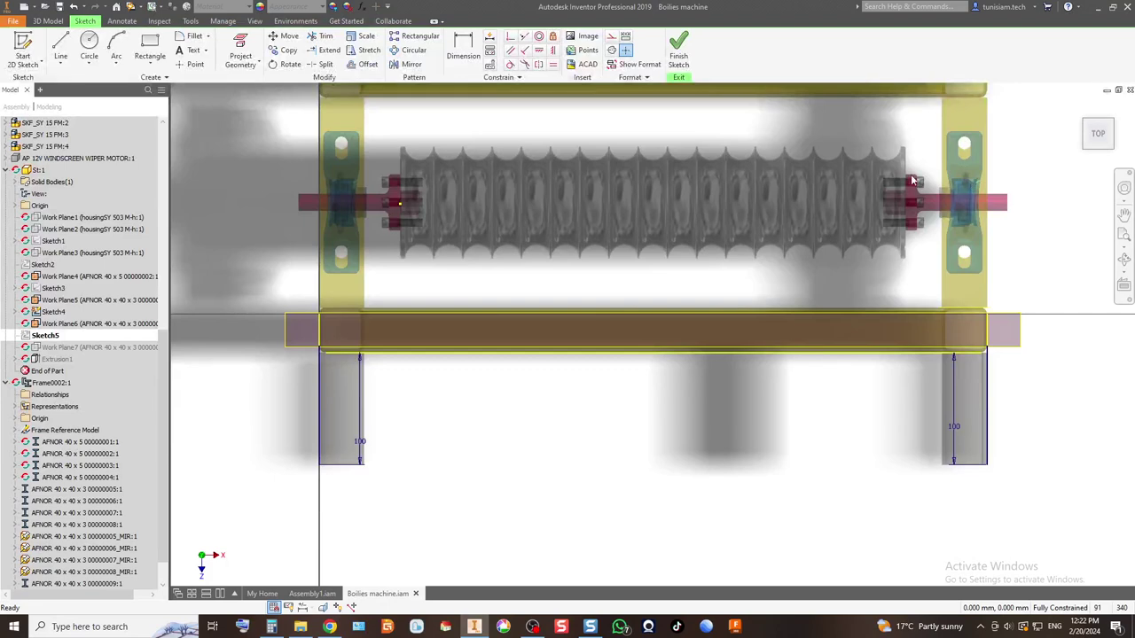
click(678, 56)
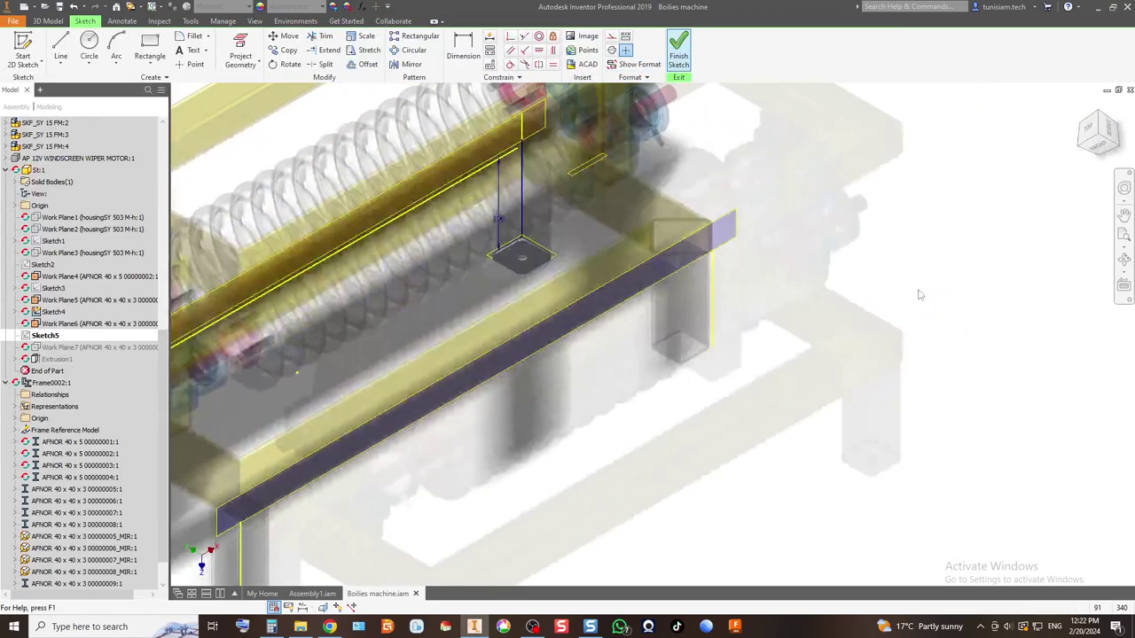
Step: Reopen the foot plate extrusion's sketch and project the tube contours of the second leg at the same end of the frame
click(1104, 153)
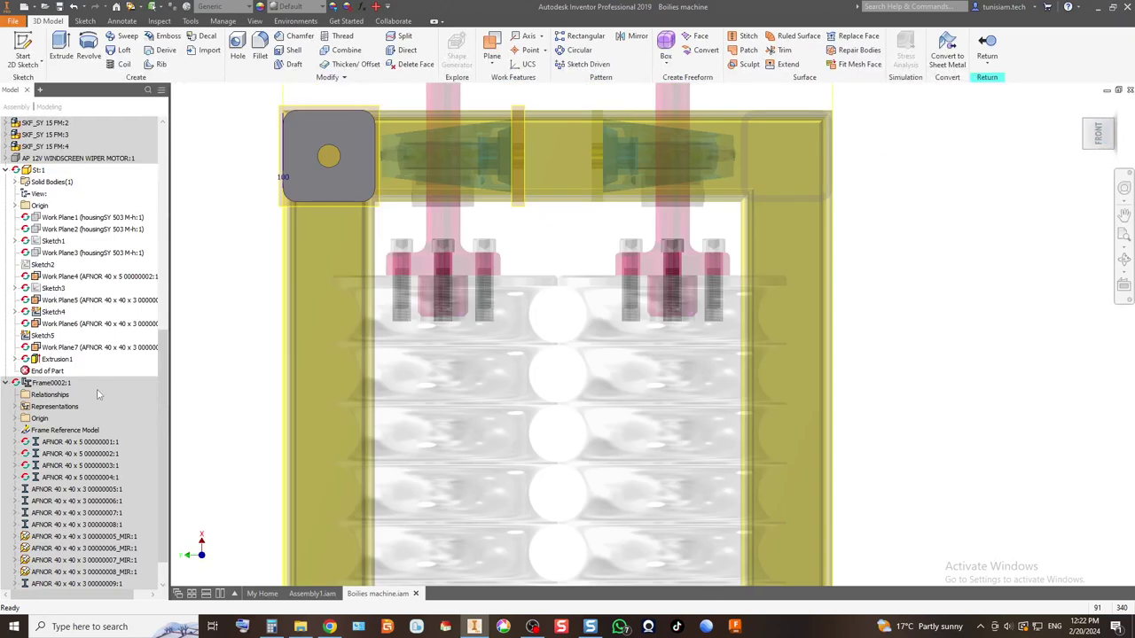
click(64, 359)
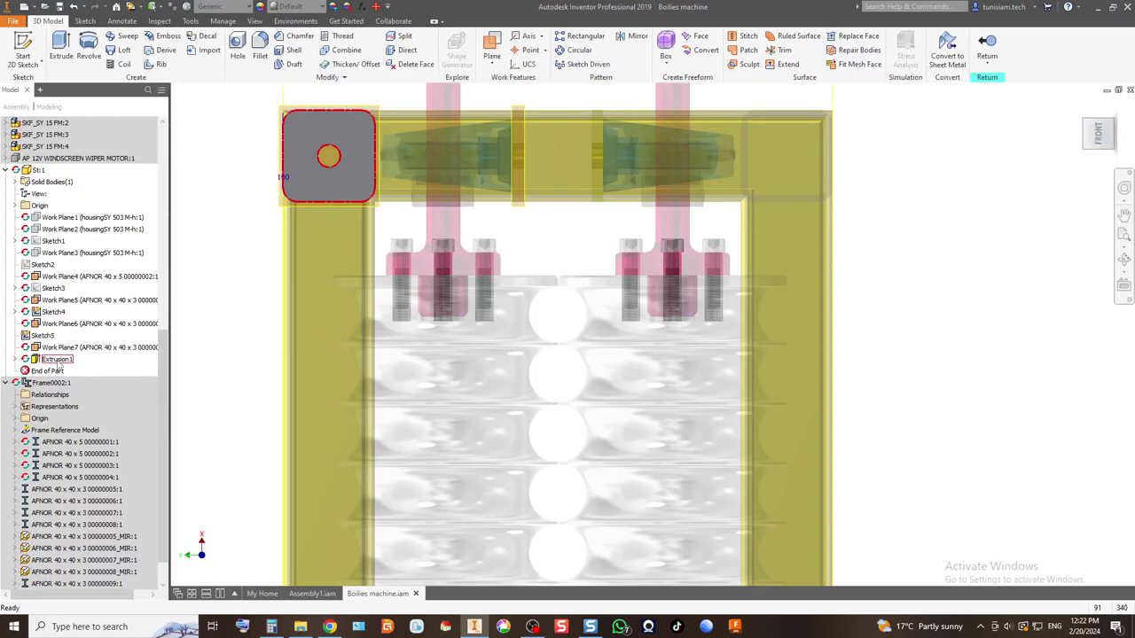
key(s)
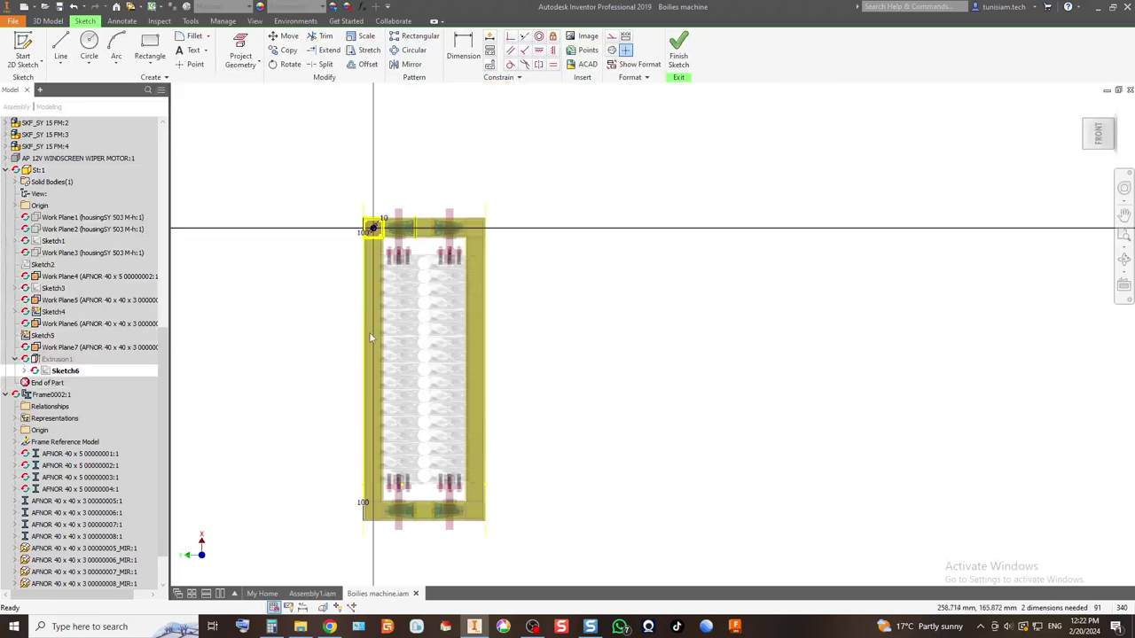
scroll(530, 258, up, 6)
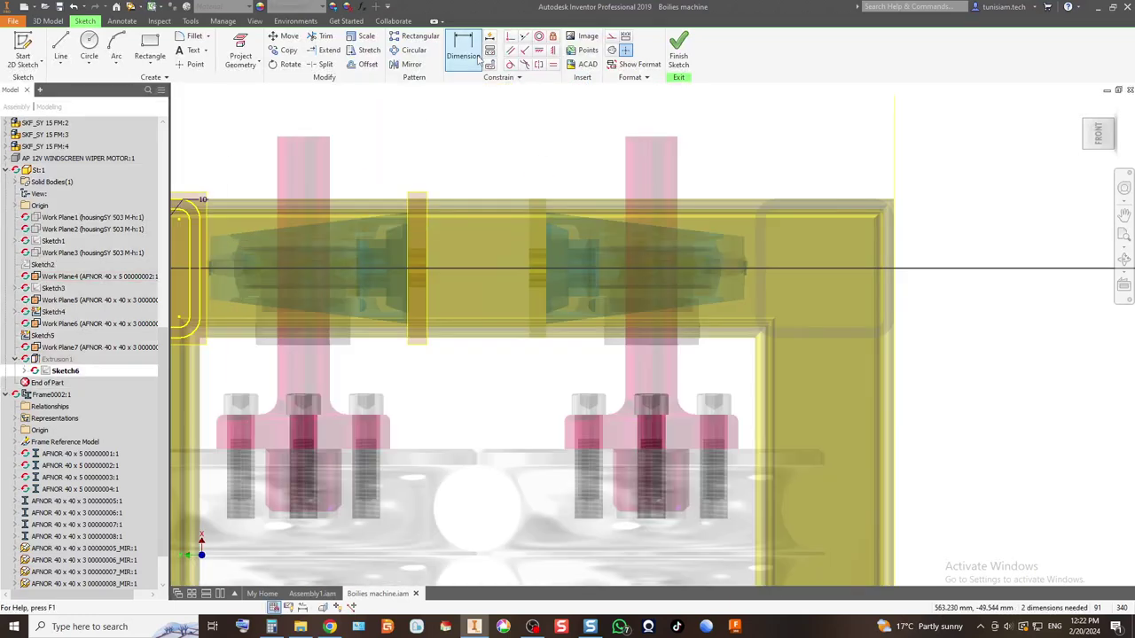
click(240, 52)
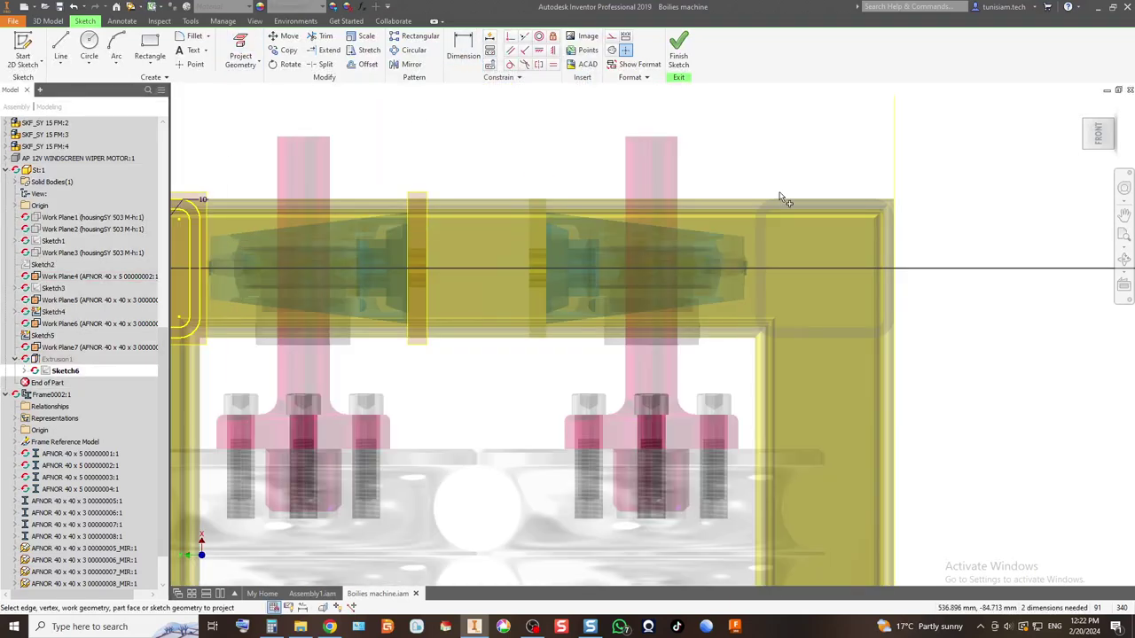
click(760, 285)
Step: Draw a 10 mm diameter circle at the centre of the second leg's projected outline
click(88, 45)
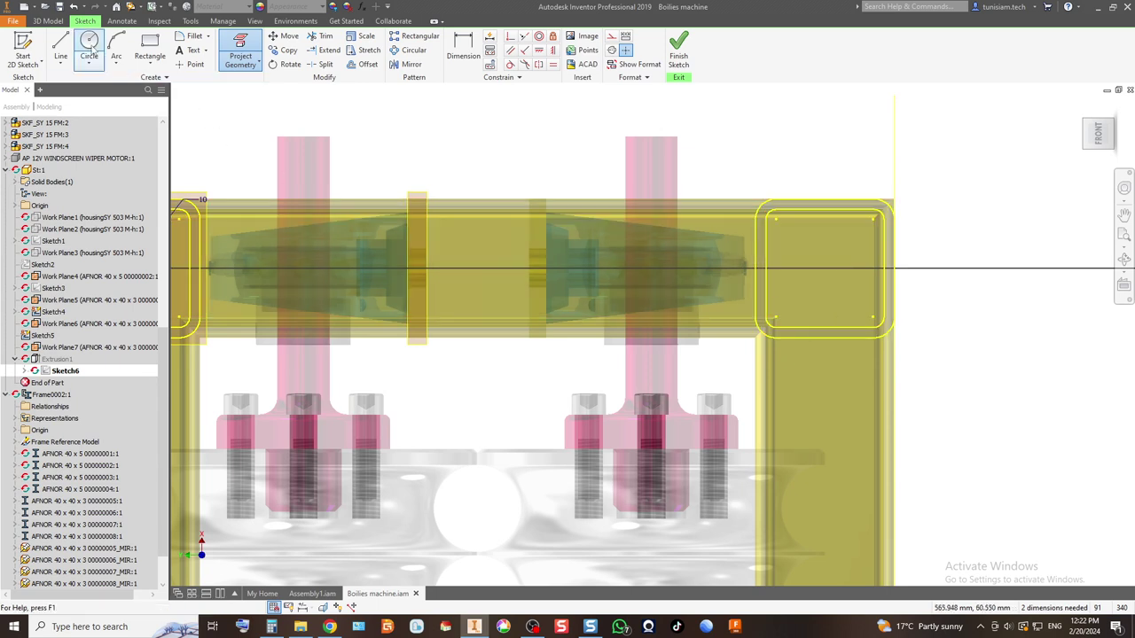
click(824, 268)
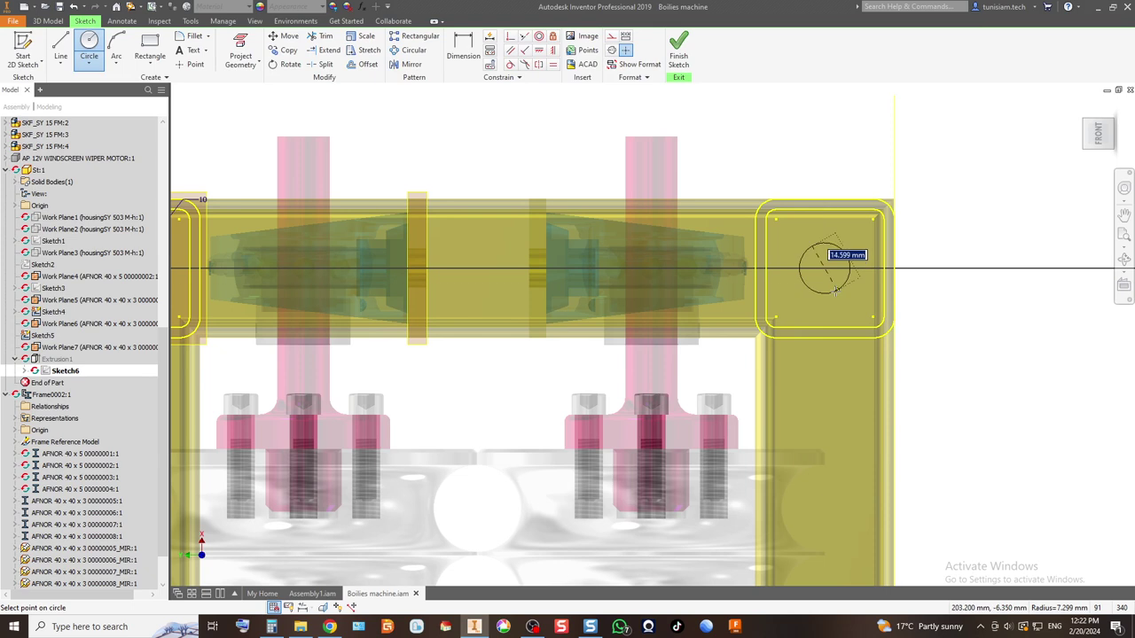
key(Return)
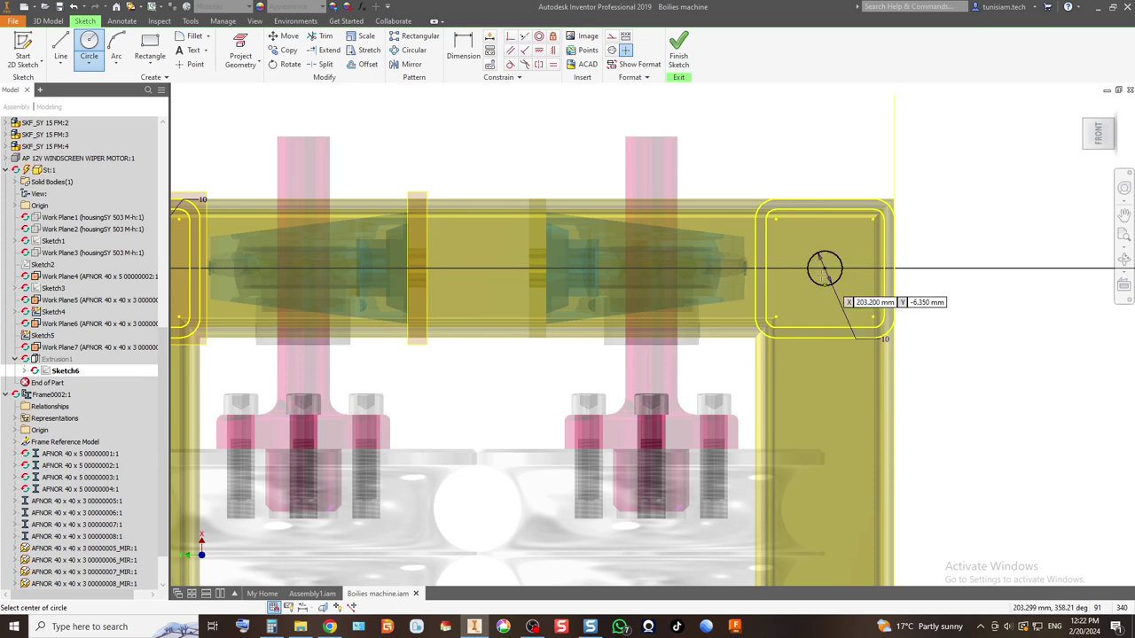
Step: Project the third leg's tube contours at the opposite frame end and draw a 10 mm diameter circle at their centre
scroll(836, 299, down, 5)
scroll(798, 493, up, 6)
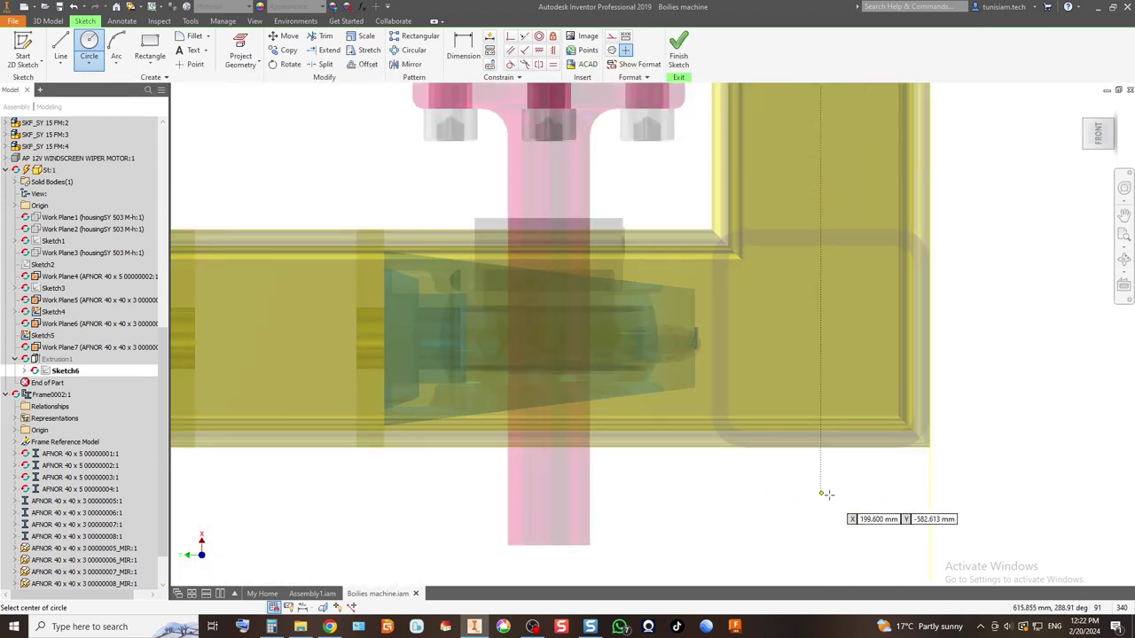
click(230, 49)
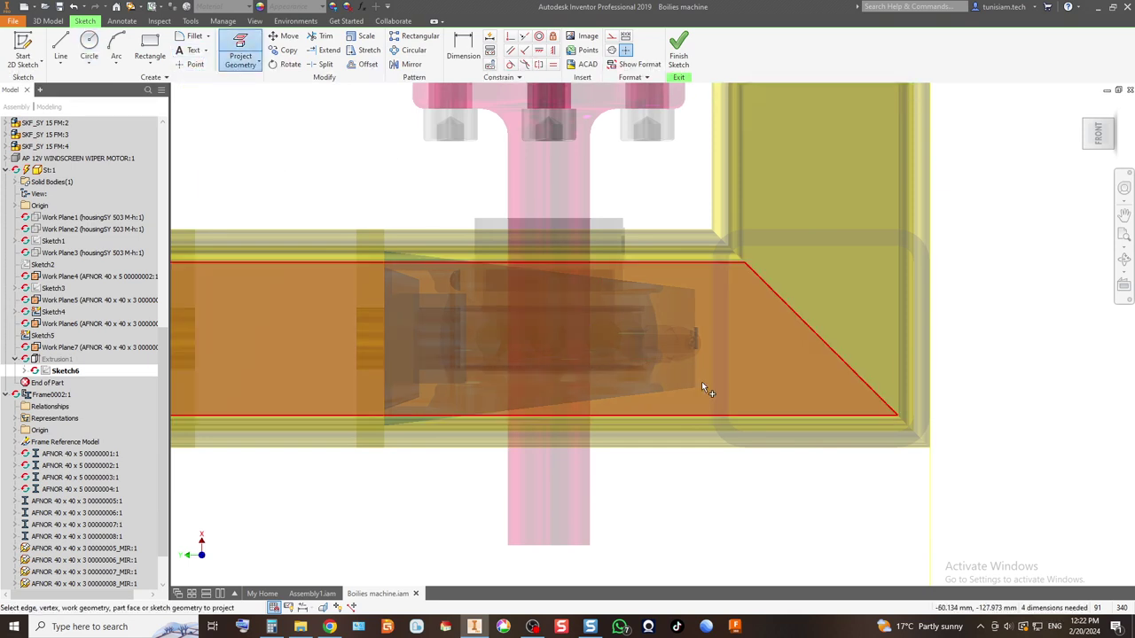
click(719, 388)
click(89, 46)
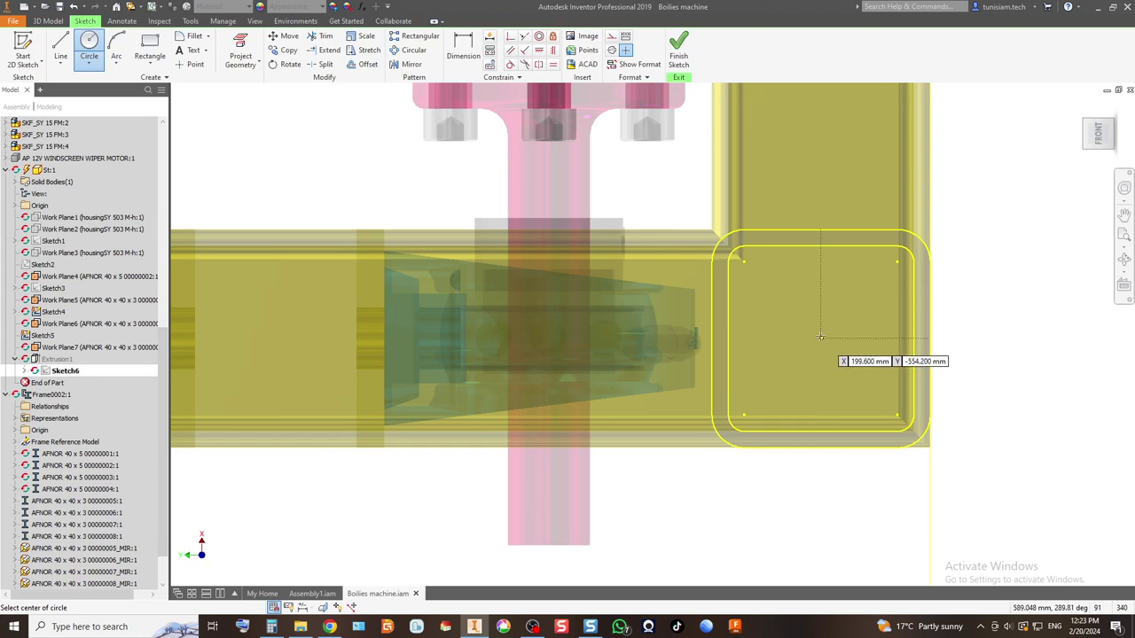
click(819, 336)
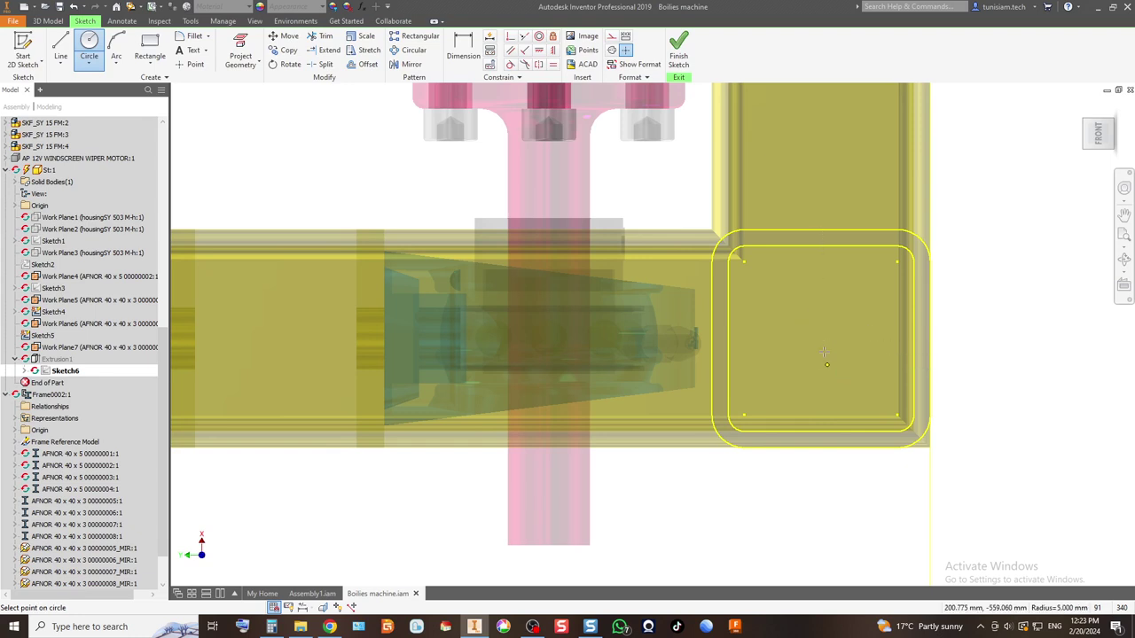
Step: Project the fourth leg's tube contours, draw a 10 mm diameter circle at their centre, and finish the sketch
scroll(559, 308, up, 5)
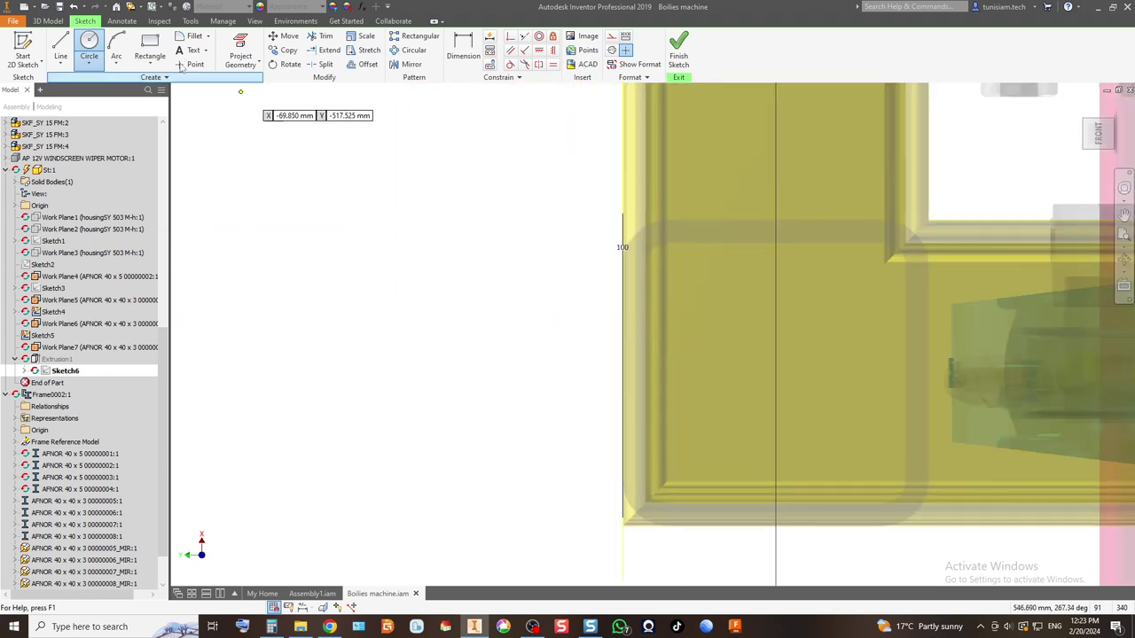
click(240, 55)
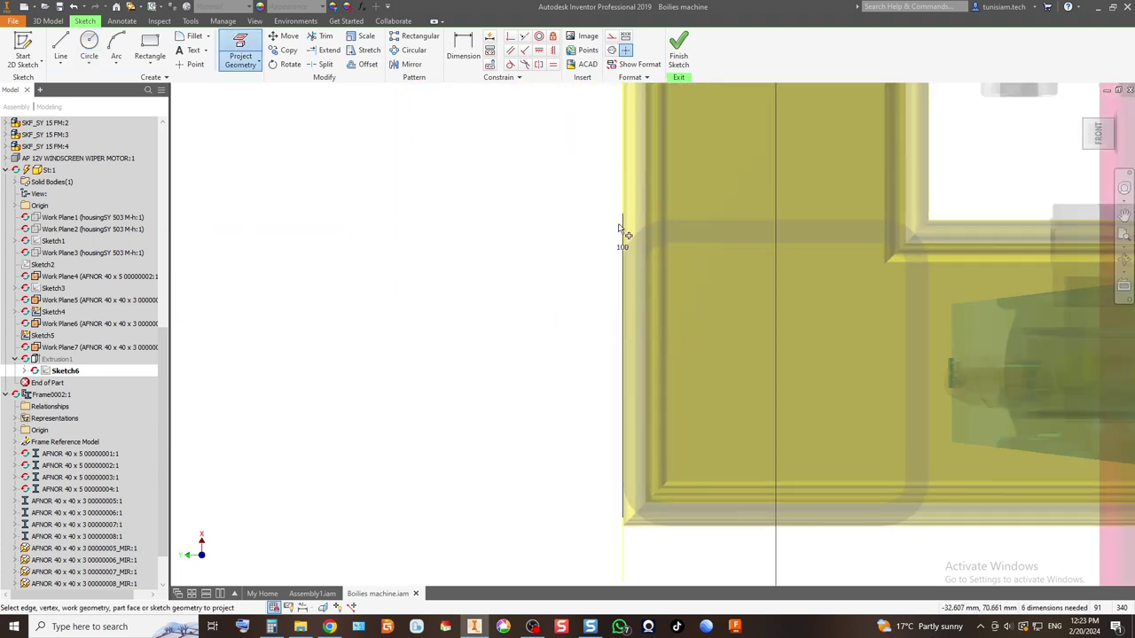
click(616, 317)
key(c)
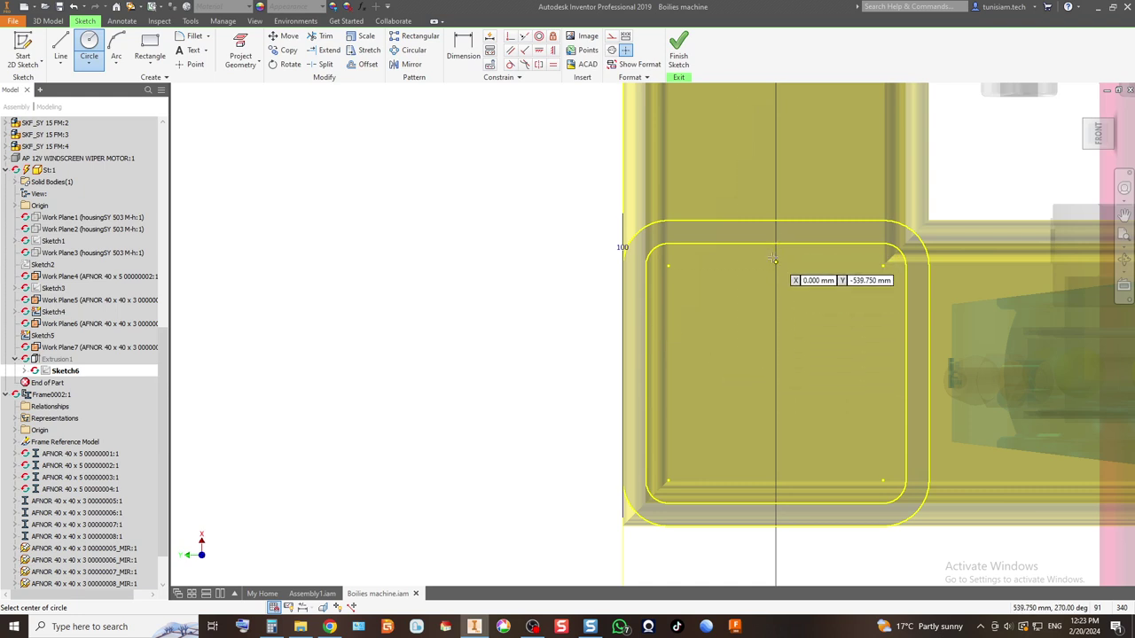
click(775, 374)
text(10)
key(Return)
click(679, 53)
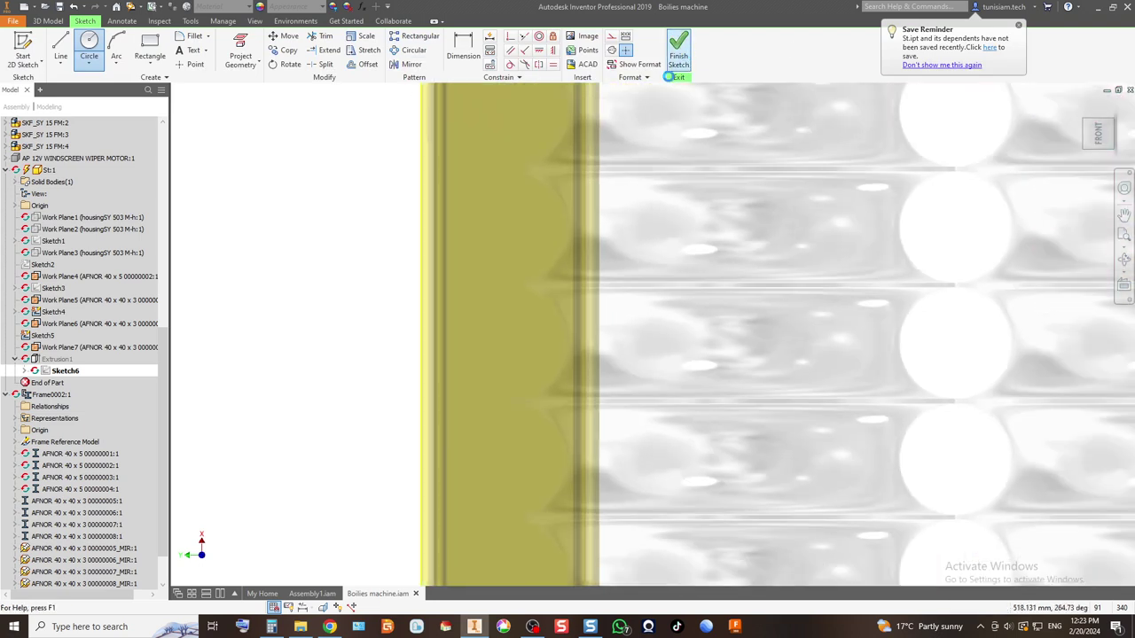
Step: Add the outlines of the remaining legs around their centre circles to the 3 mm foot plate extrusion
key(e)
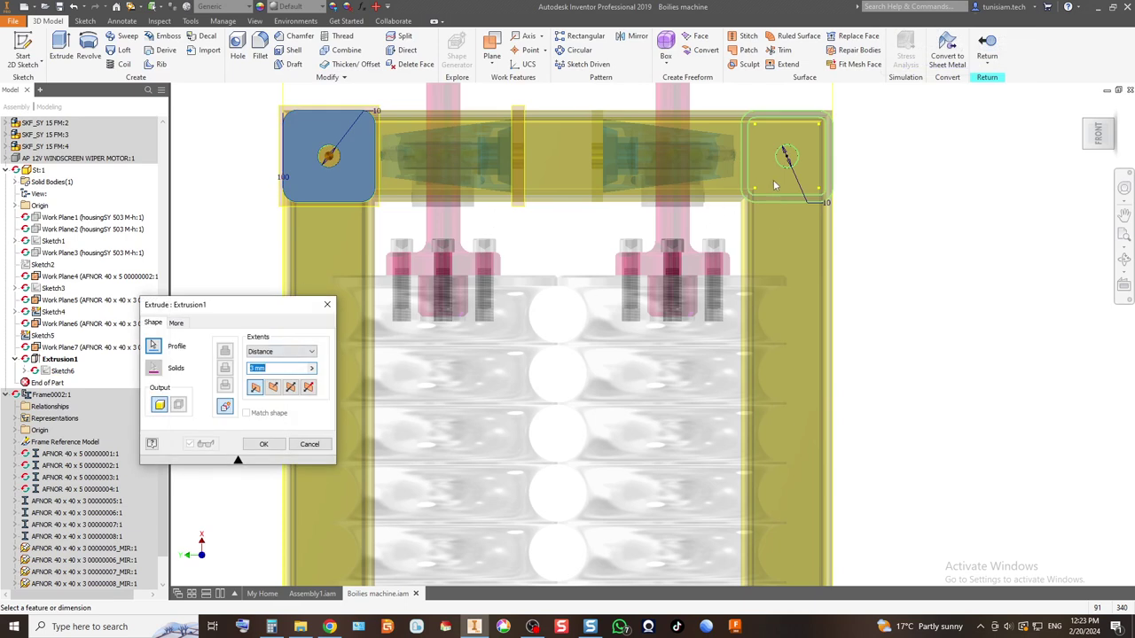
click(154, 346)
click(765, 192)
scroll(634, 235, down, 3)
scroll(591, 397, up, 5)
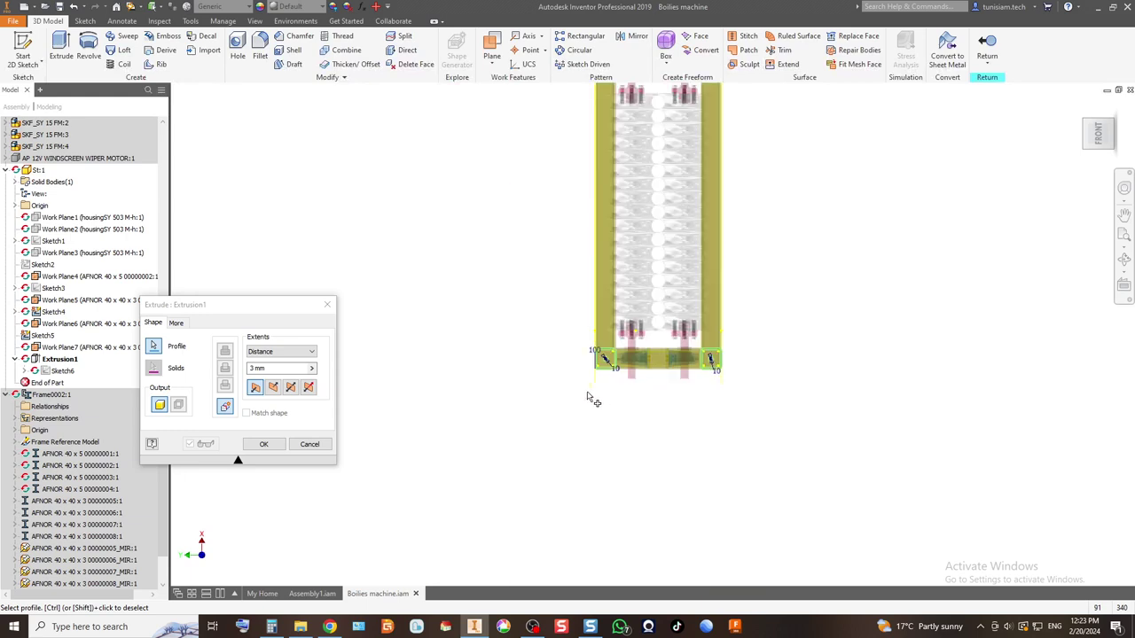
click(670, 305)
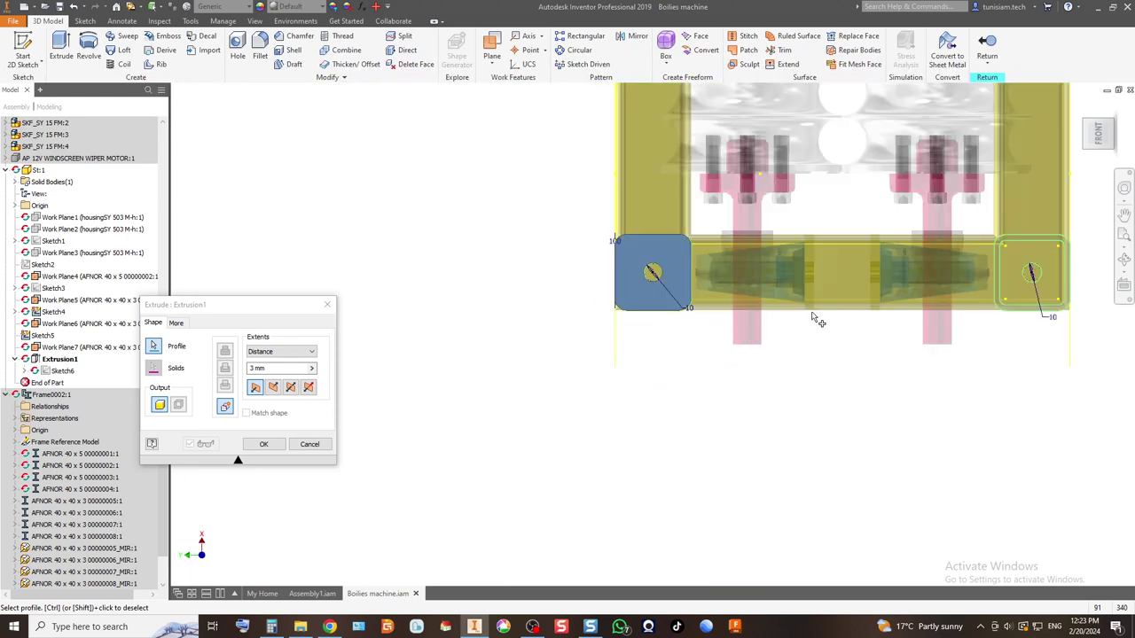
click(1016, 308)
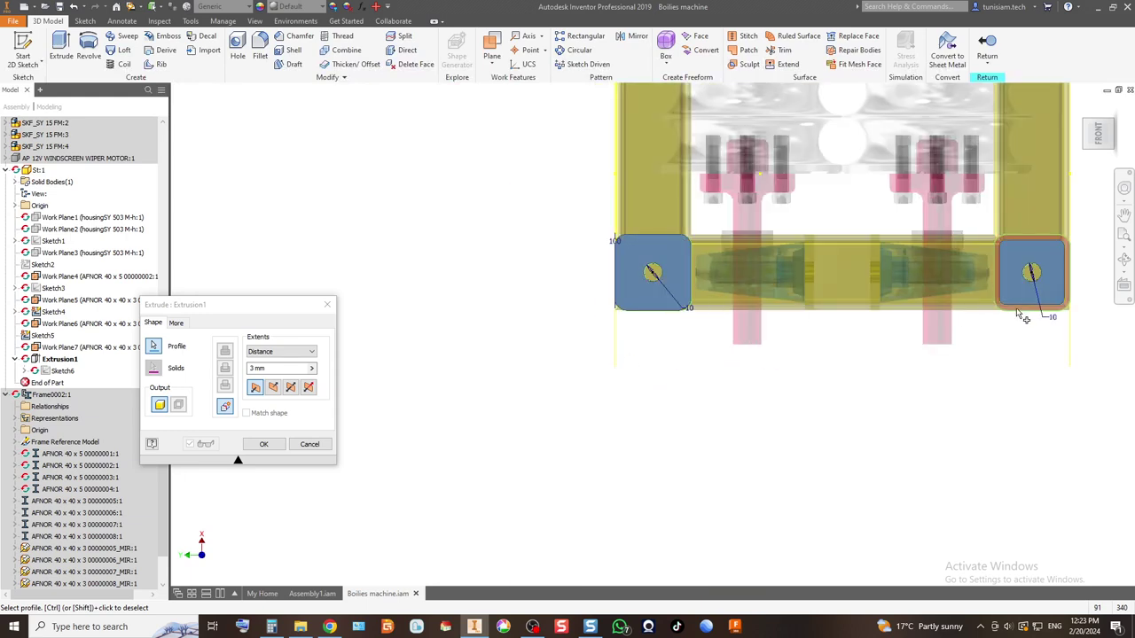
click(263, 443)
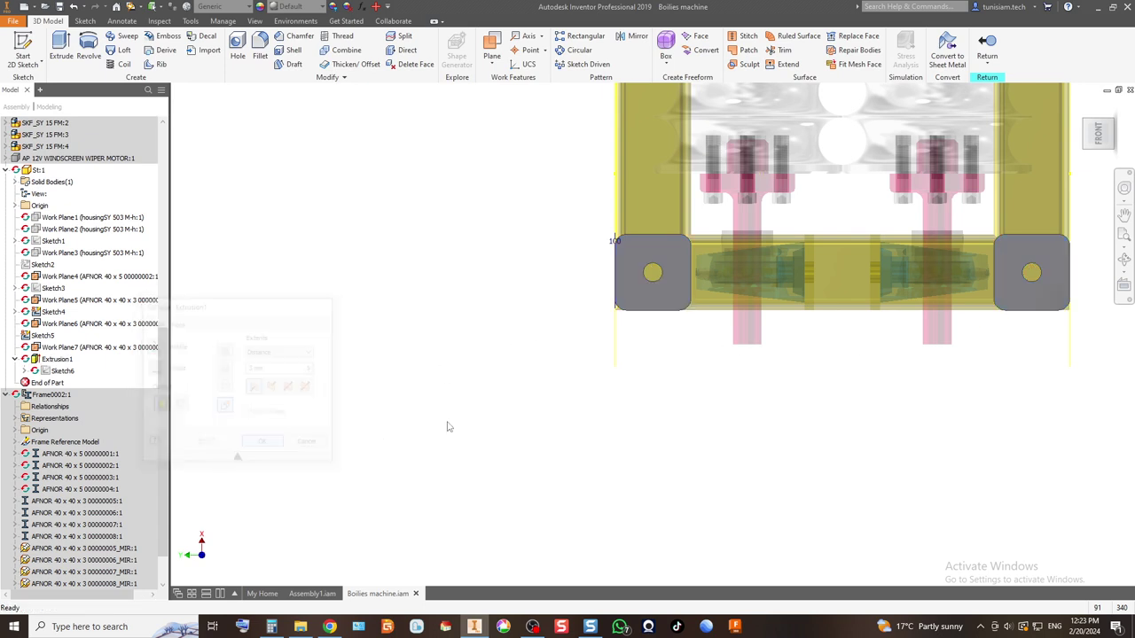
Step: Start a sketch on a foot plate's outer face and project the outline and centre hole of the first plate at the opposite frame end
scroll(525, 380, down, 4)
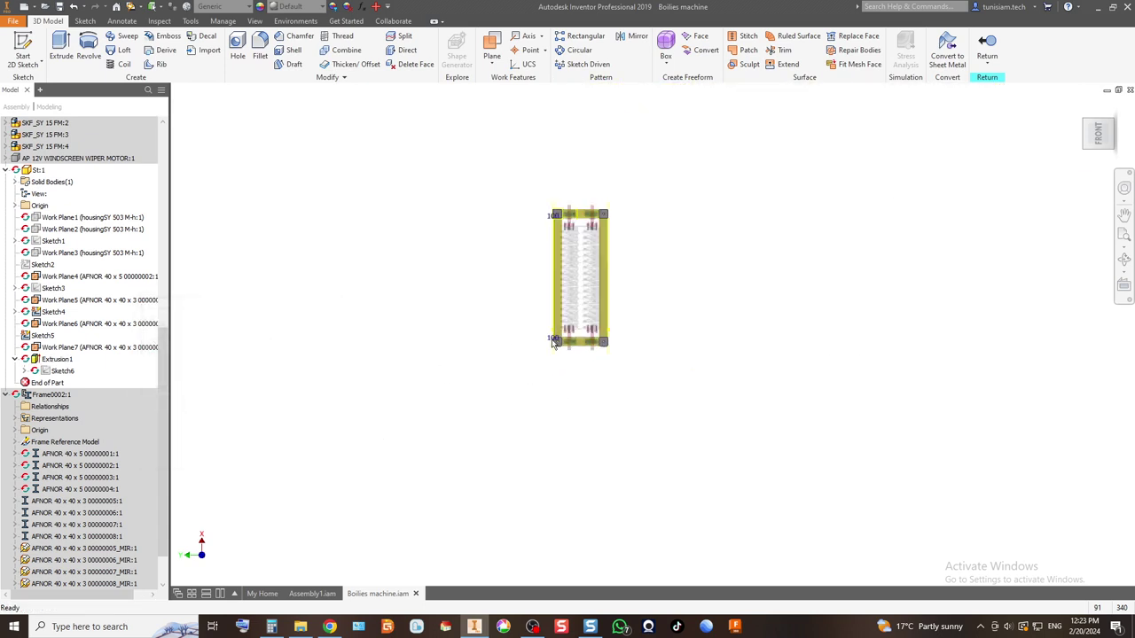
scroll(555, 215, up, 6)
scroll(568, 226, up, 2)
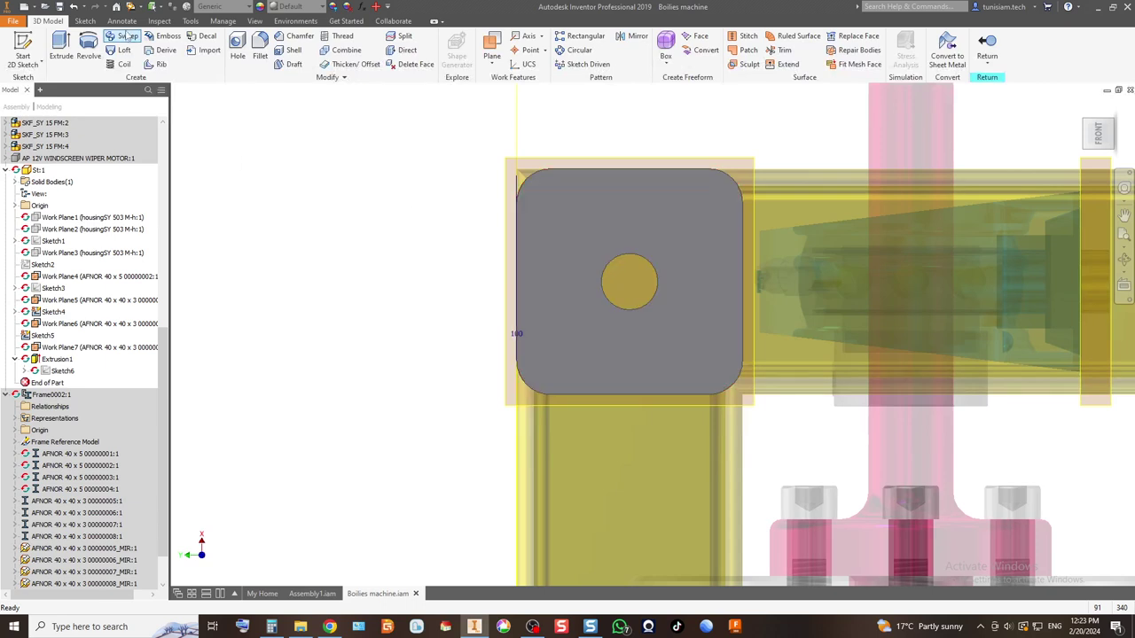
click(24, 48)
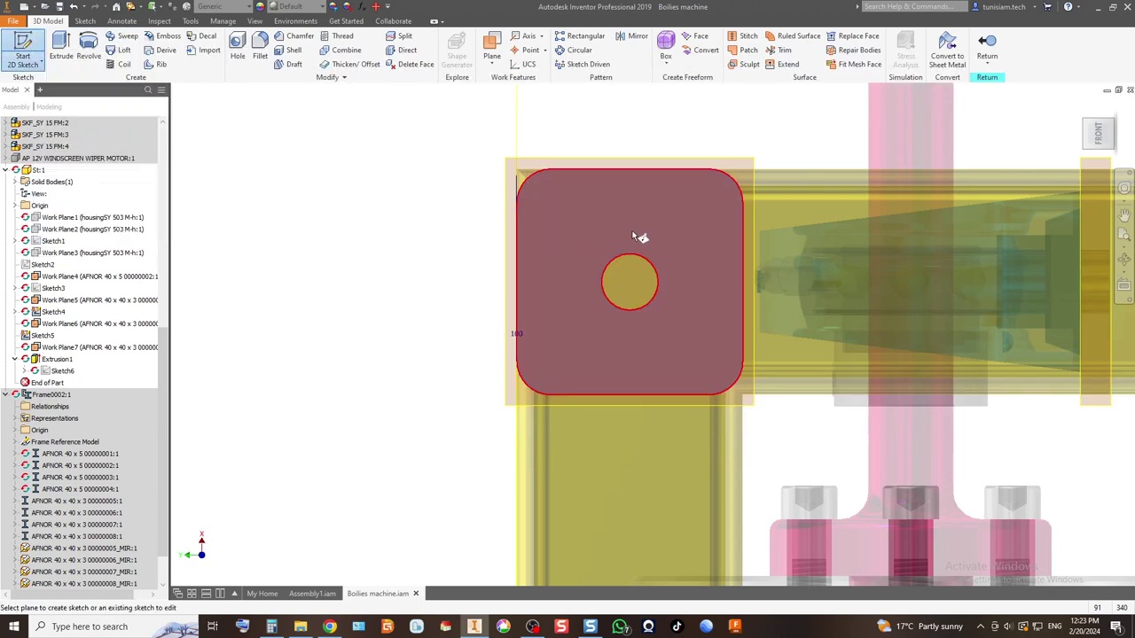
click(632, 232)
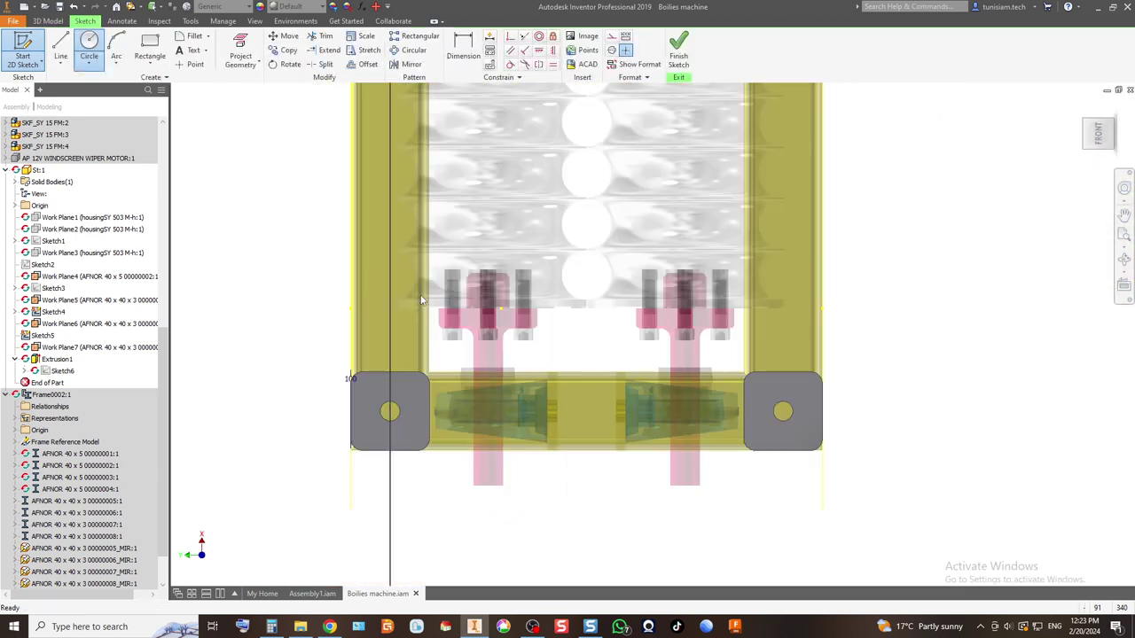
click(241, 53)
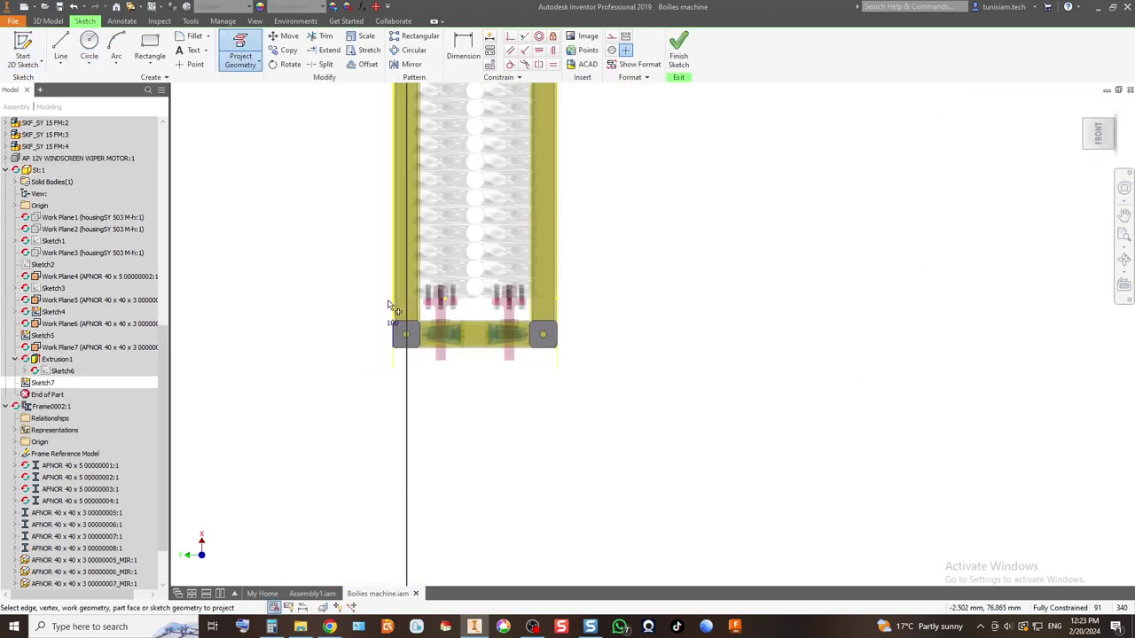
scroll(392, 304, up, 3)
click(461, 404)
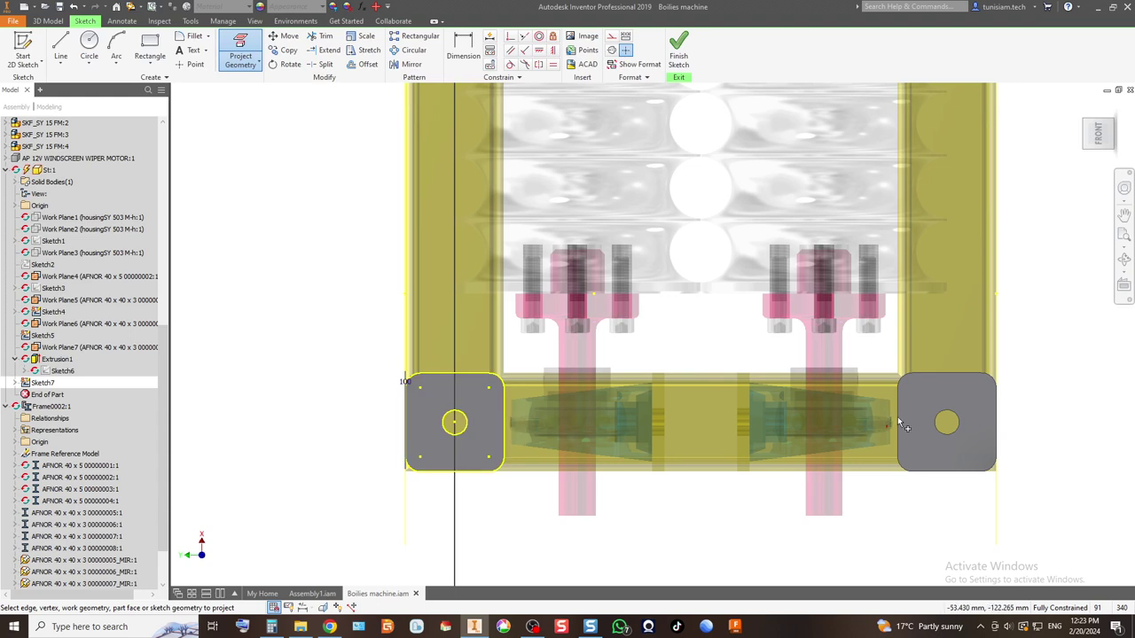
Step: Project the remaining foot plates' outlines and centre holes into the sketch and finish it
scroll(668, 389, down, 3)
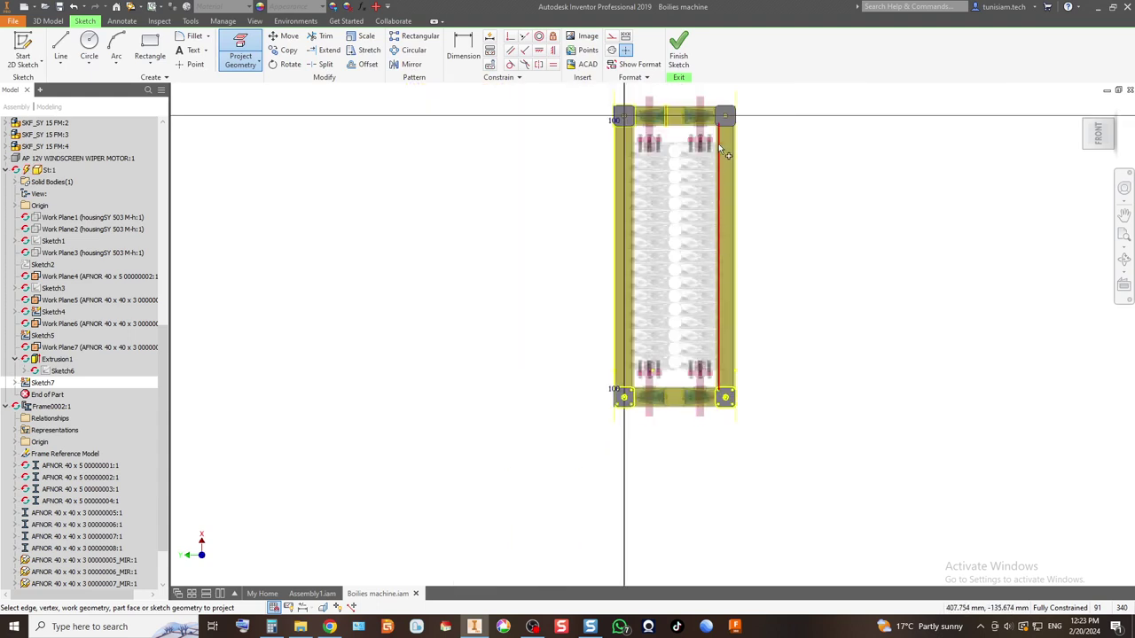
scroll(720, 124, up, 3)
click(731, 232)
scroll(671, 293, down, 3)
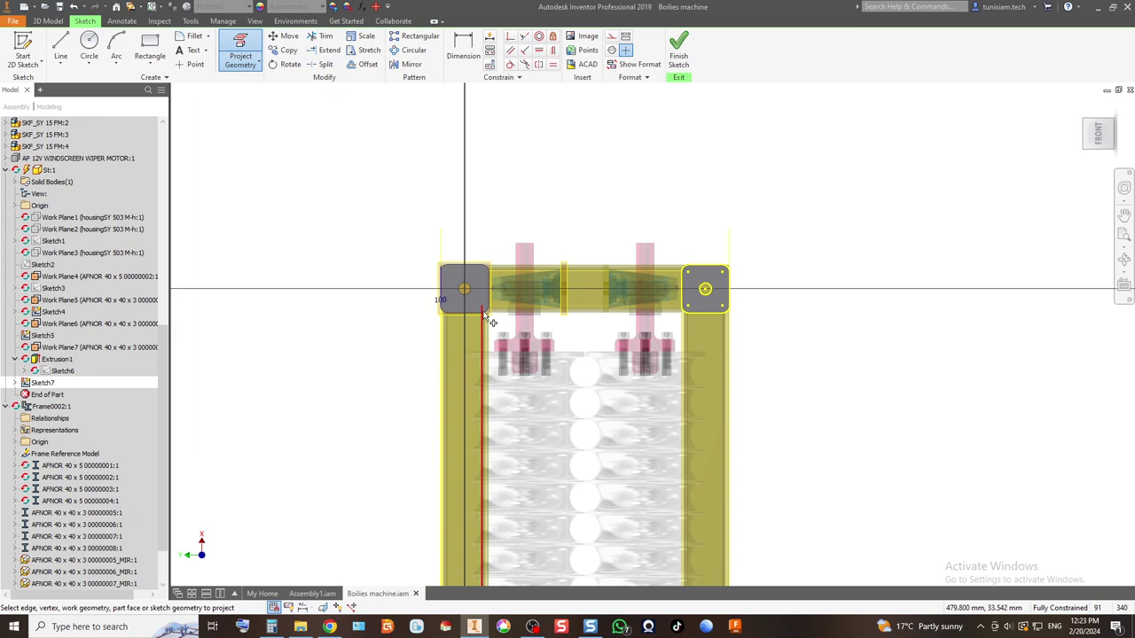
scroll(473, 301, up, 3)
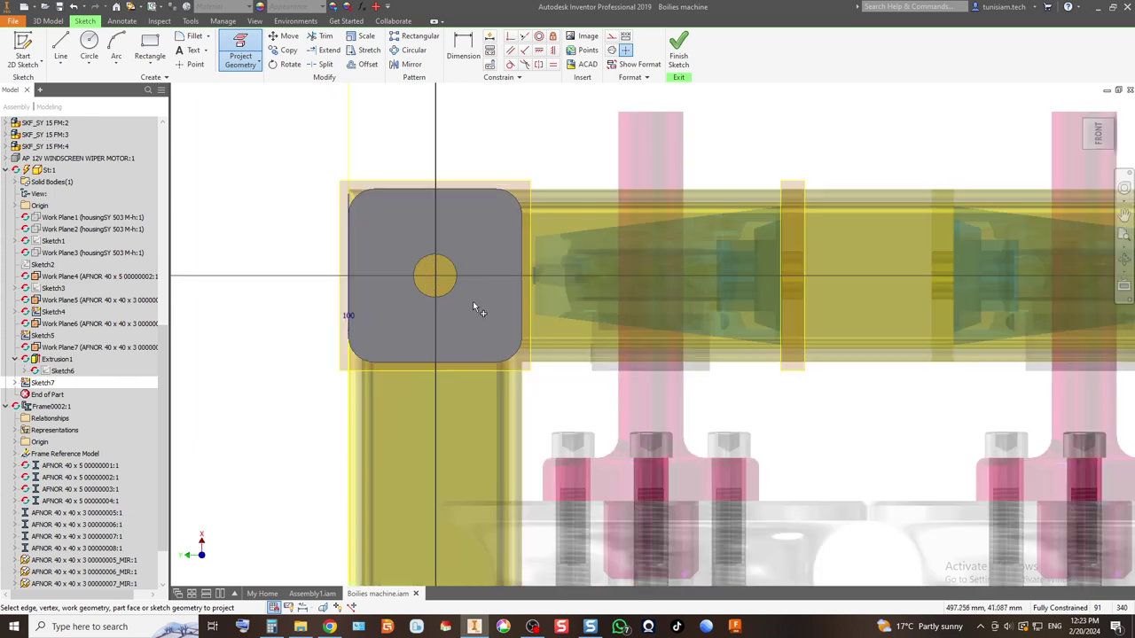
click(442, 230)
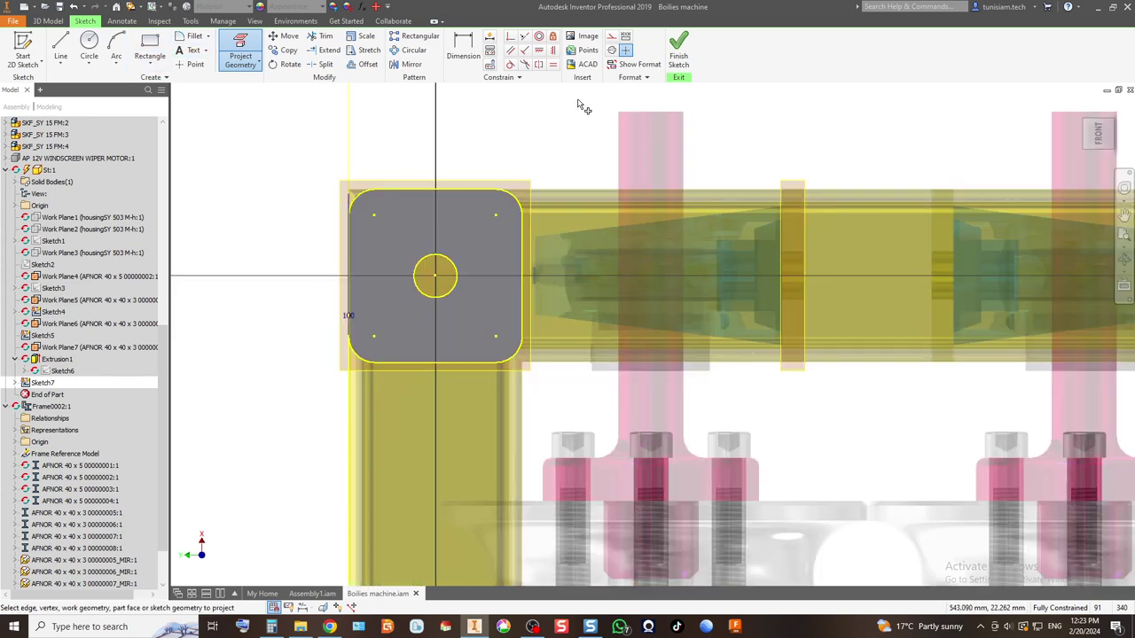
click(678, 54)
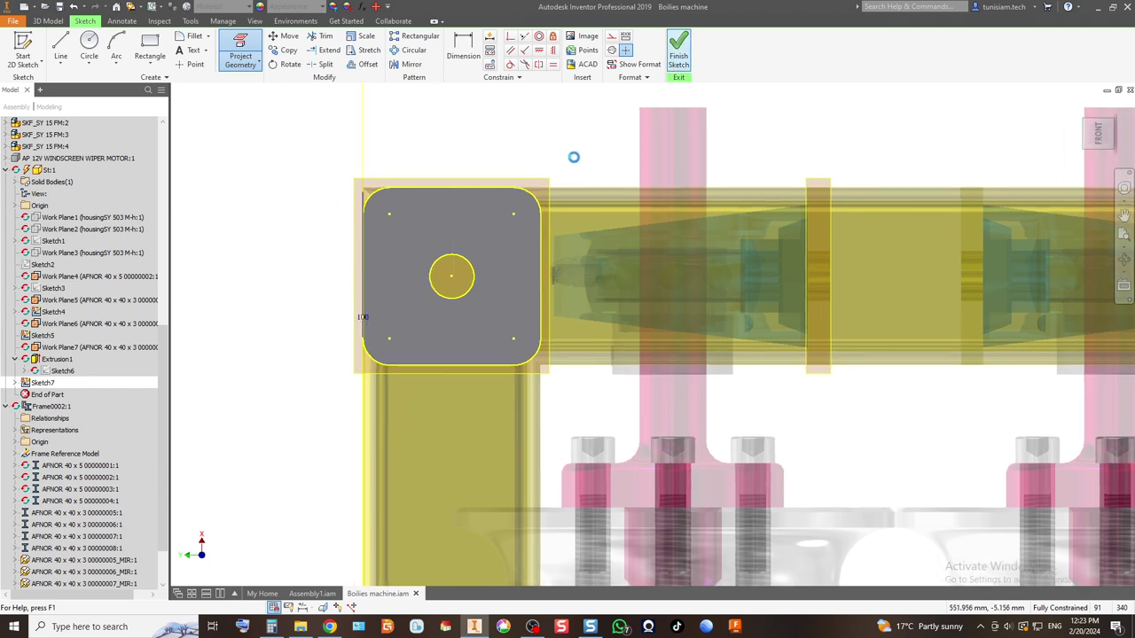
Step: Extrude the centre circles of all four foot plates outward by 10 mm to form cylindrical studs
click(60, 49)
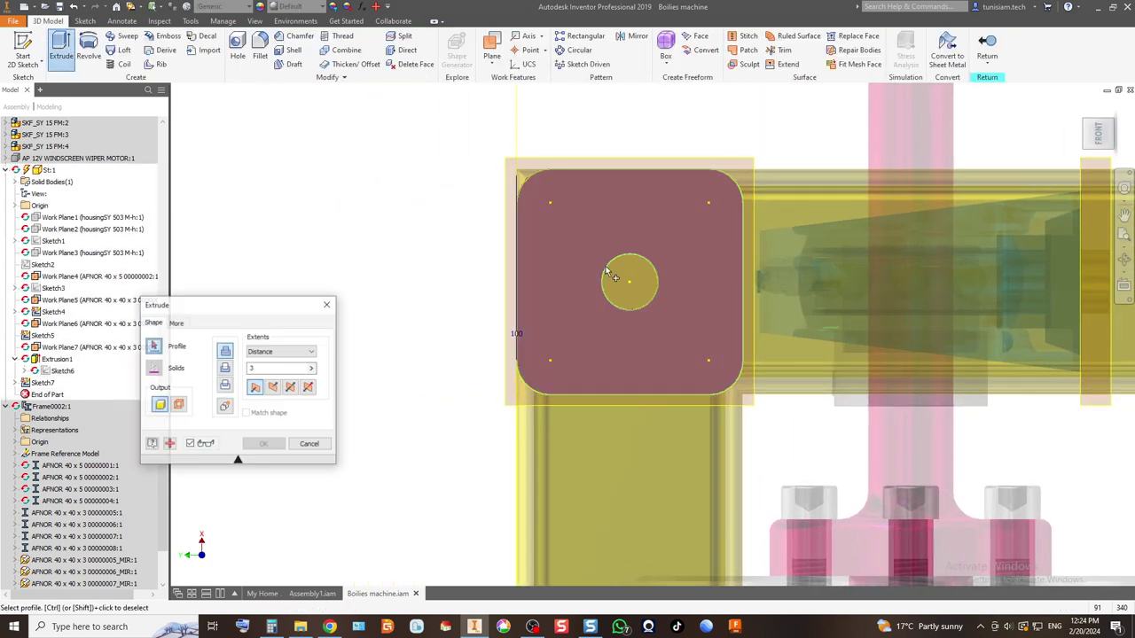
click(635, 301)
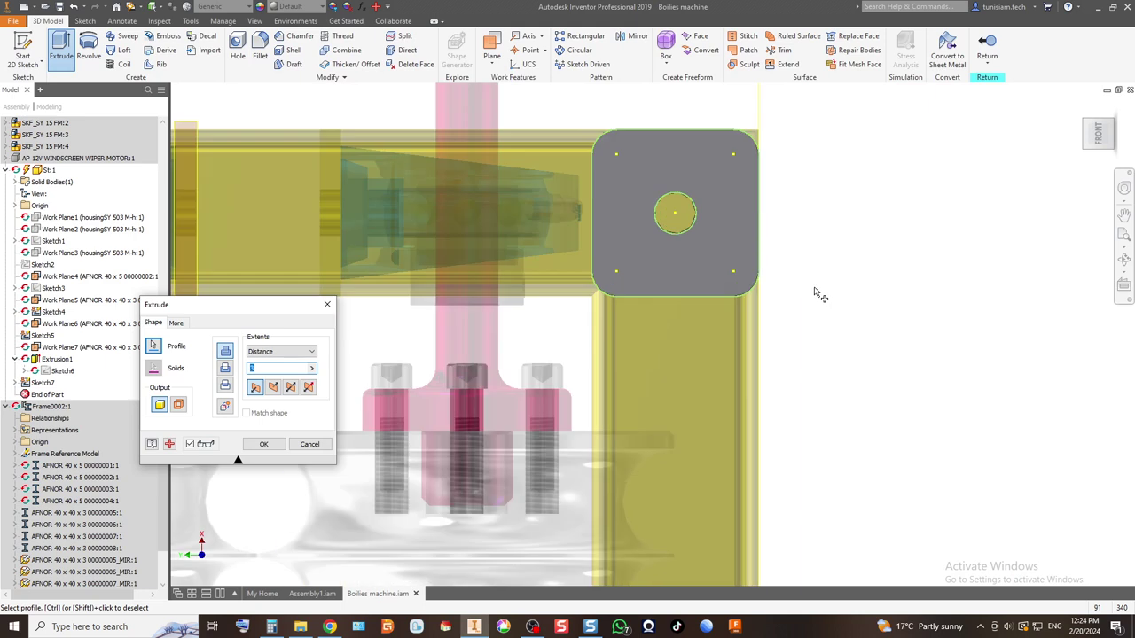
scroll(599, 280, down, 10)
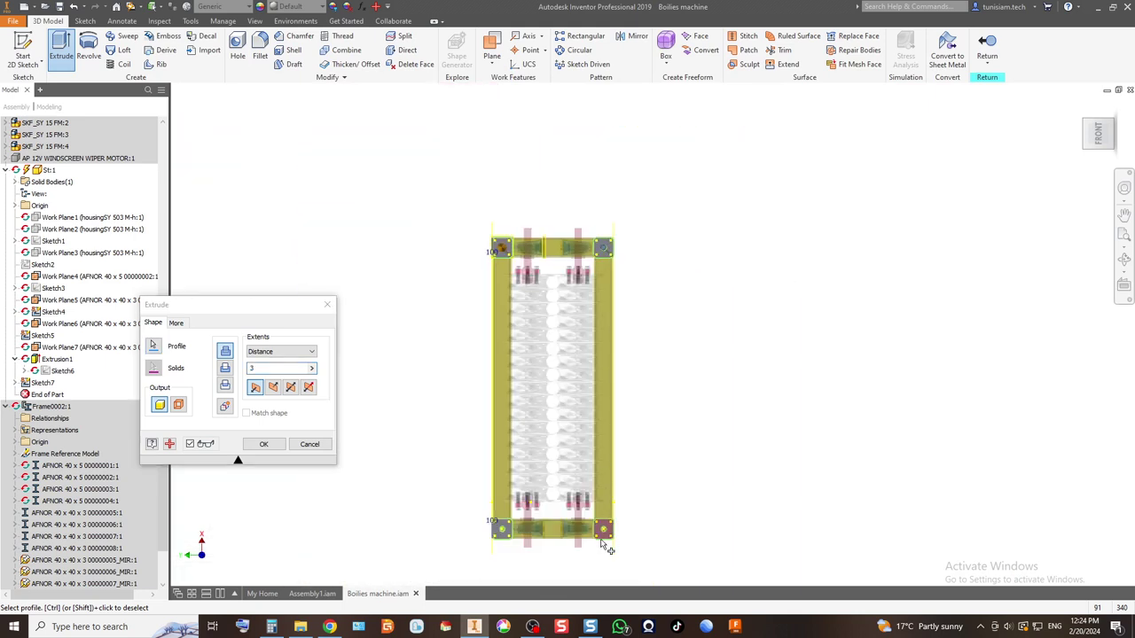
scroll(608, 550, down, 5)
scroll(722, 410, up, 2)
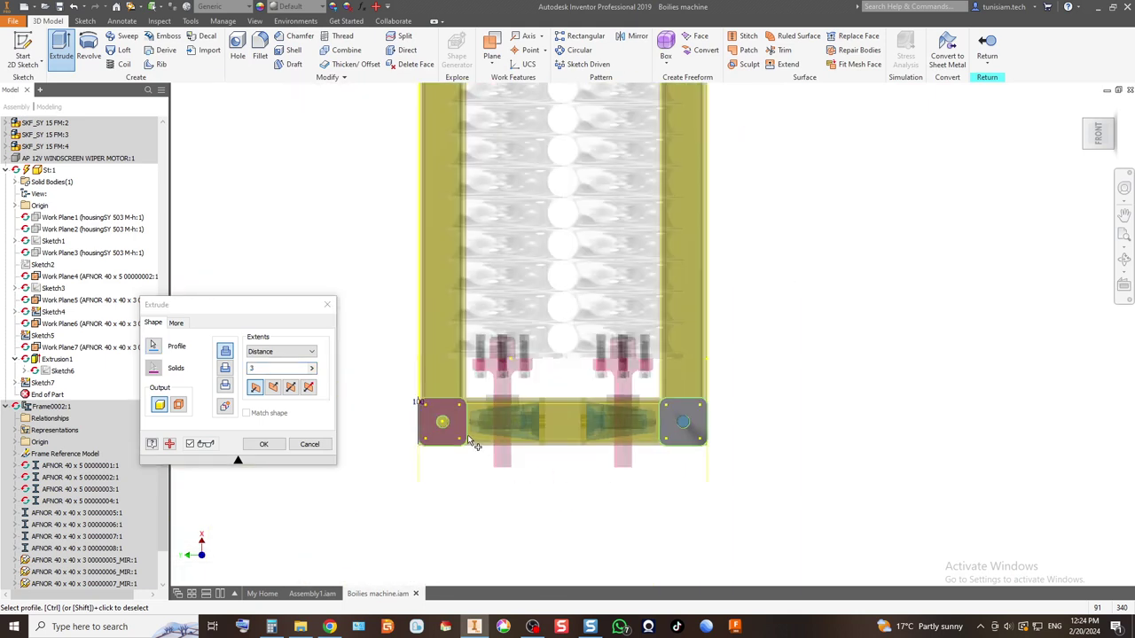
scroll(472, 441, down, 3)
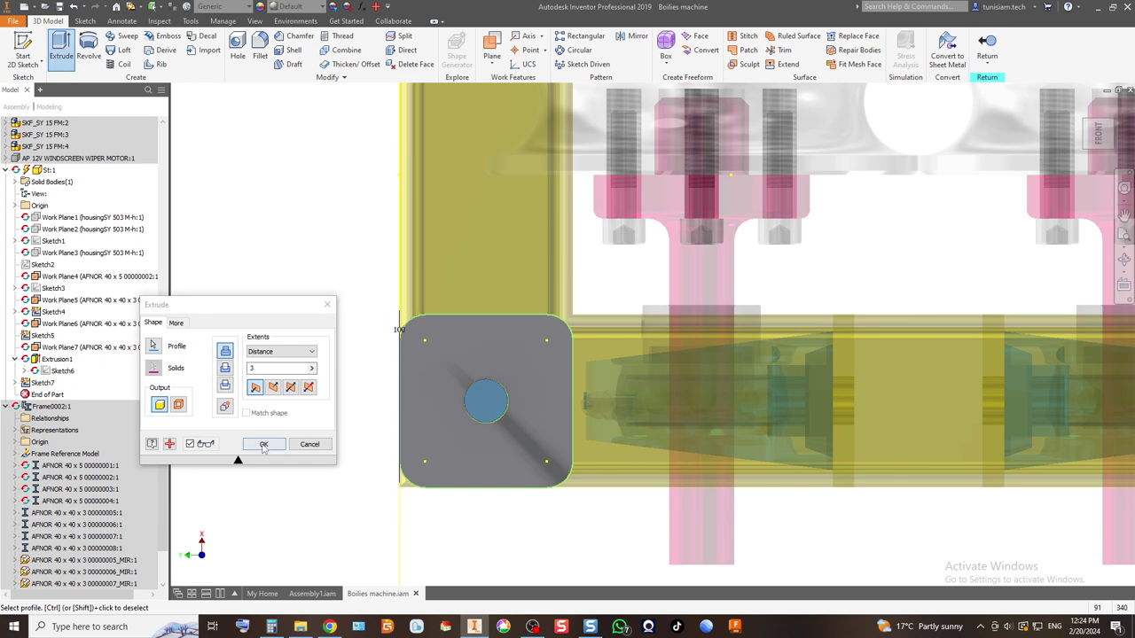
double_click(271, 371)
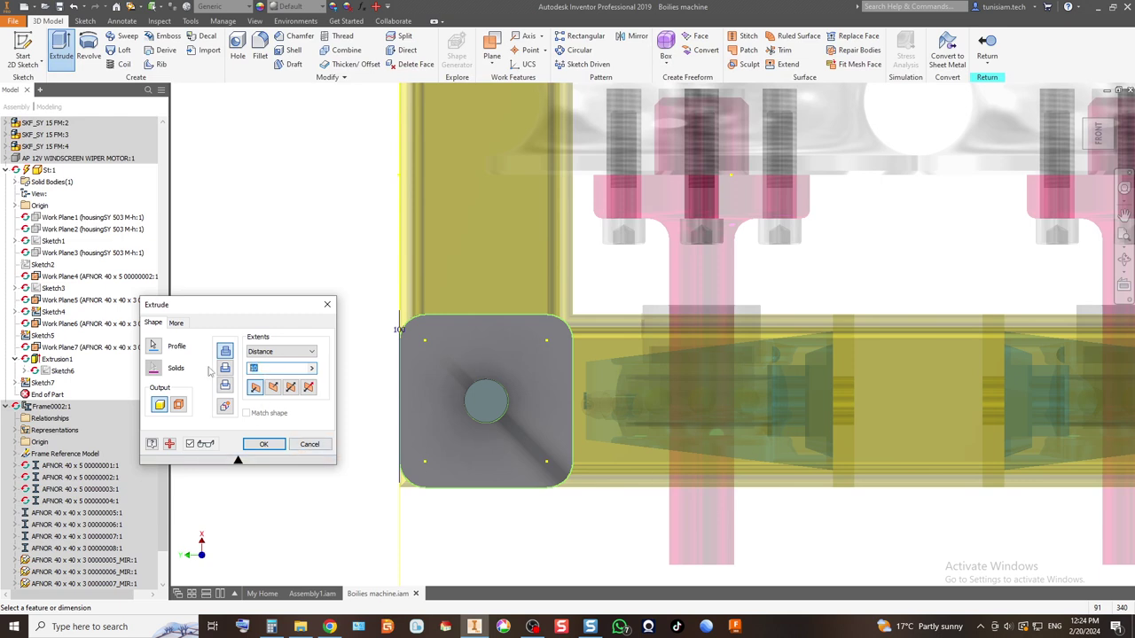
key(Return)
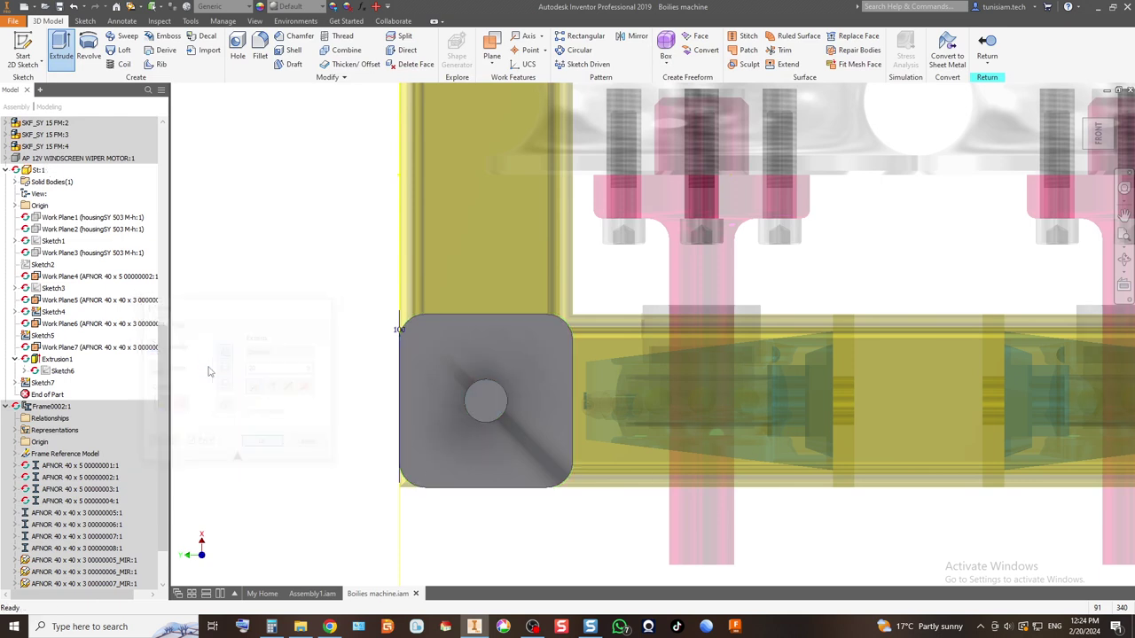
Step: Apply a full-length thread, displayed in the model, to the first foot plate's cylindrical stud
click(1115, 130)
scroll(510, 204, down, 6)
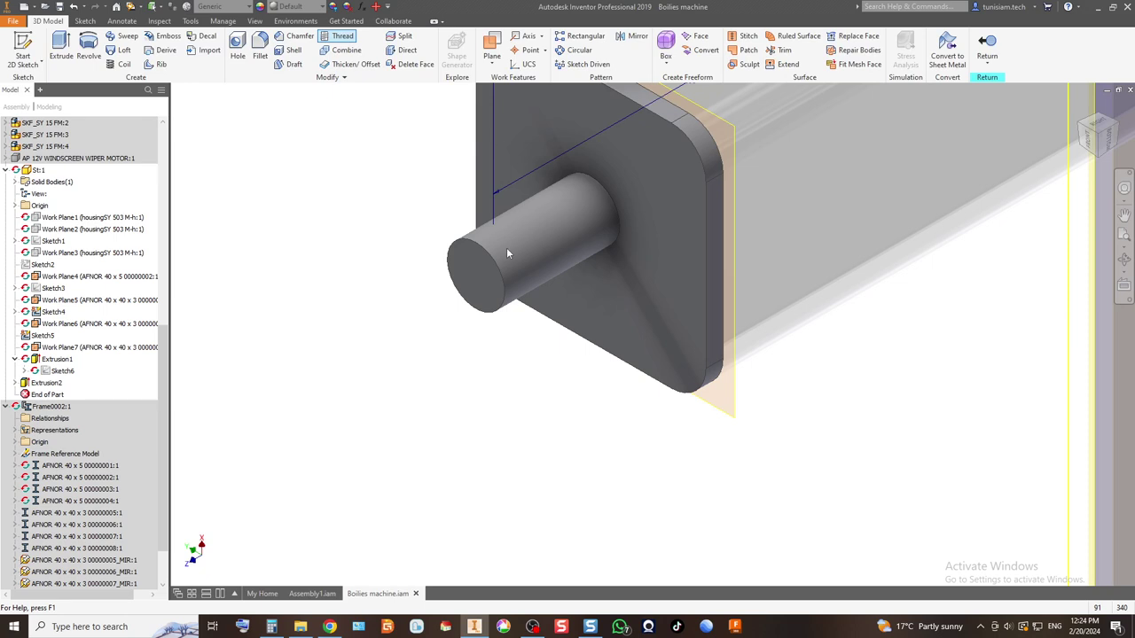
click(537, 255)
scroll(387, 197, up, 5)
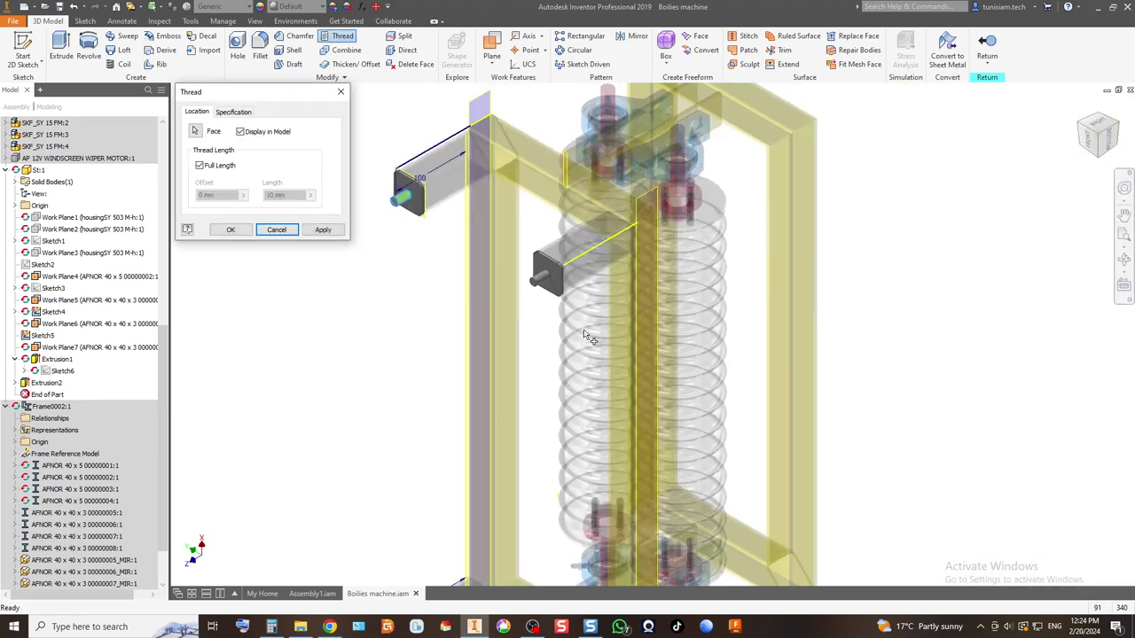
scroll(565, 296, down, 5)
click(323, 229)
Step: Apply full-length threads to the cylindrical studs on the other three foot plates
scroll(542, 355, up, 5)
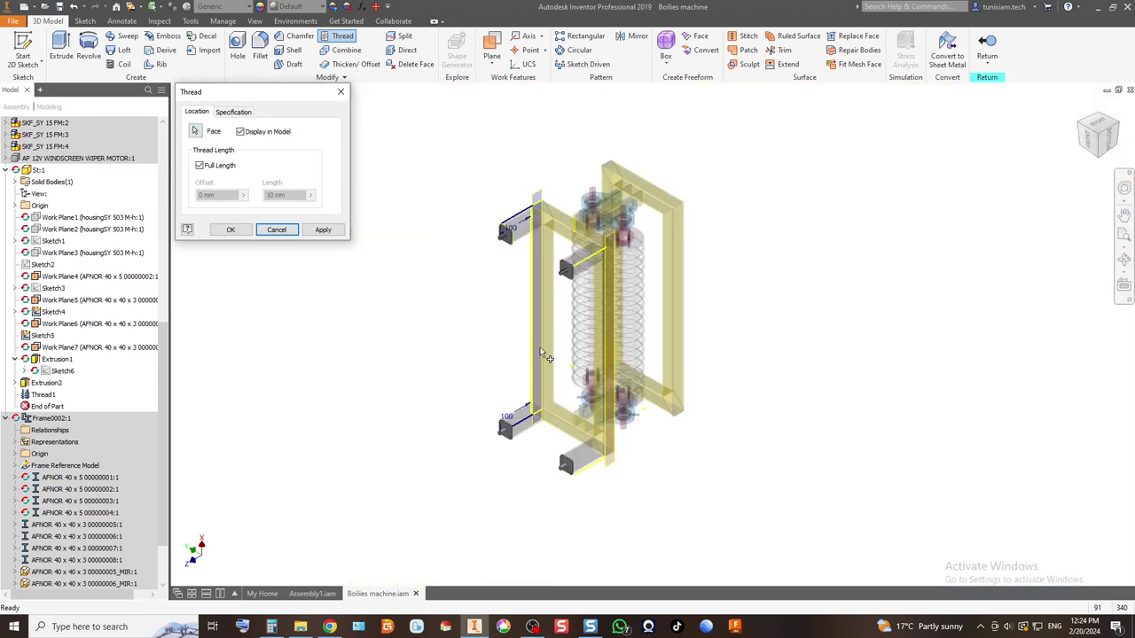
scroll(562, 484, down, 5)
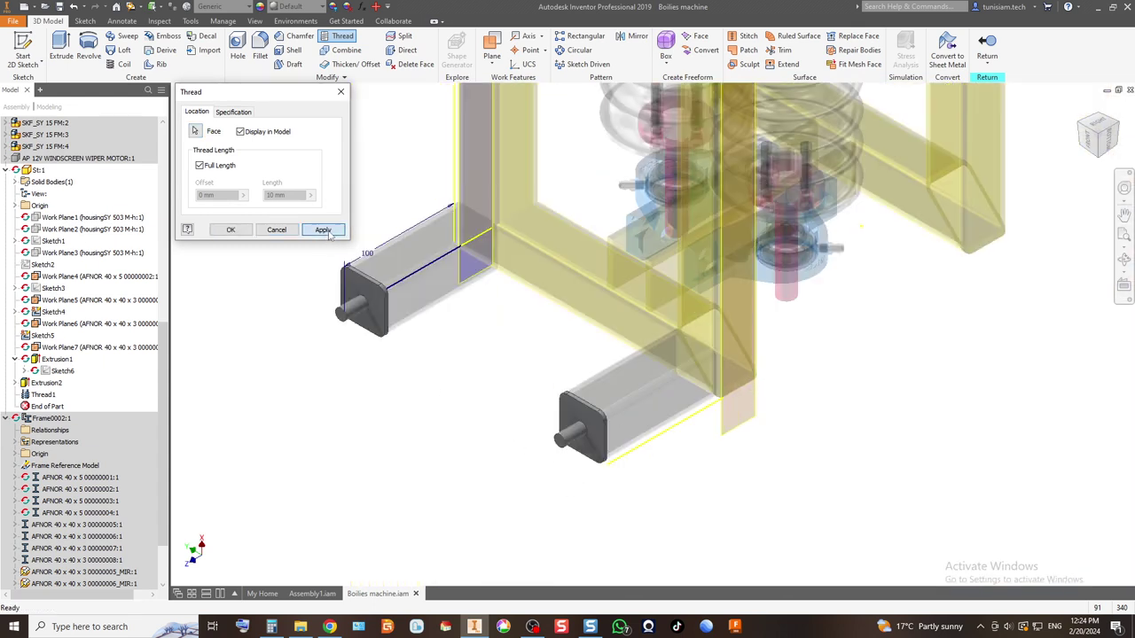
click(325, 231)
click(583, 449)
click(325, 230)
click(359, 309)
click(321, 231)
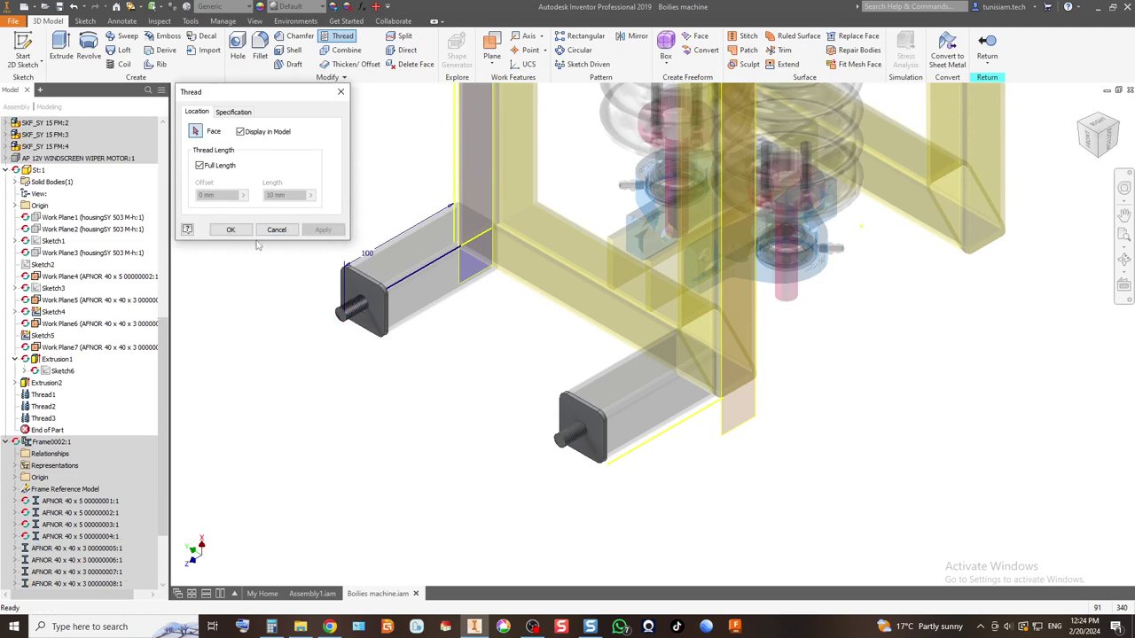
click(230, 230)
Step: Round the outer face edges of all four foot plates with a 2 mm constant-radius fillet
scroll(338, 359, down, 5)
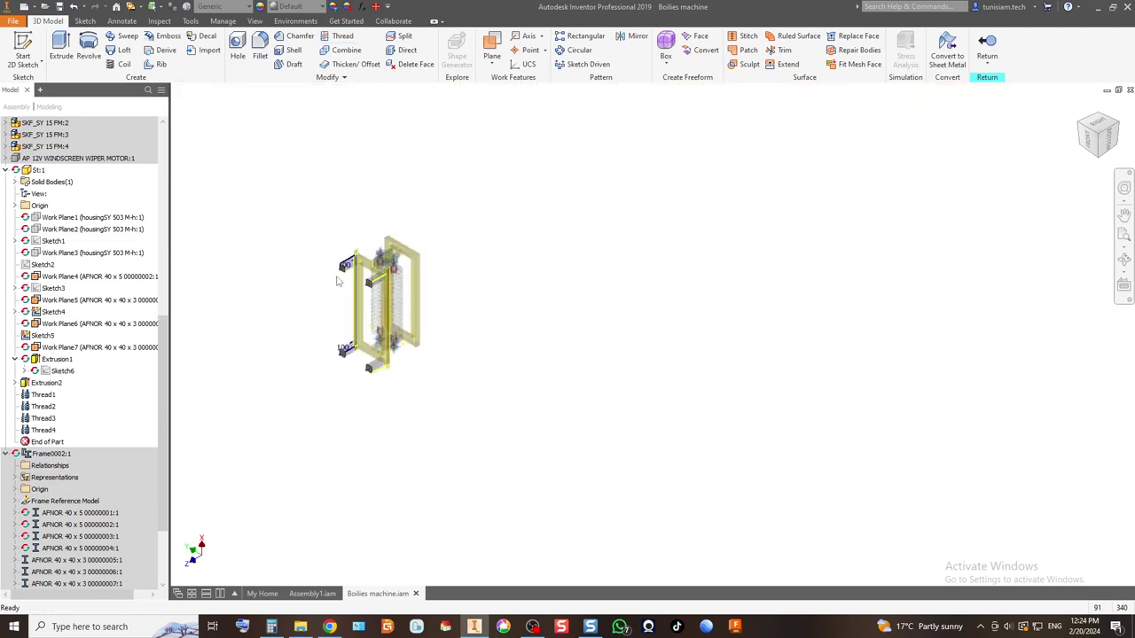
scroll(337, 282, up, 8)
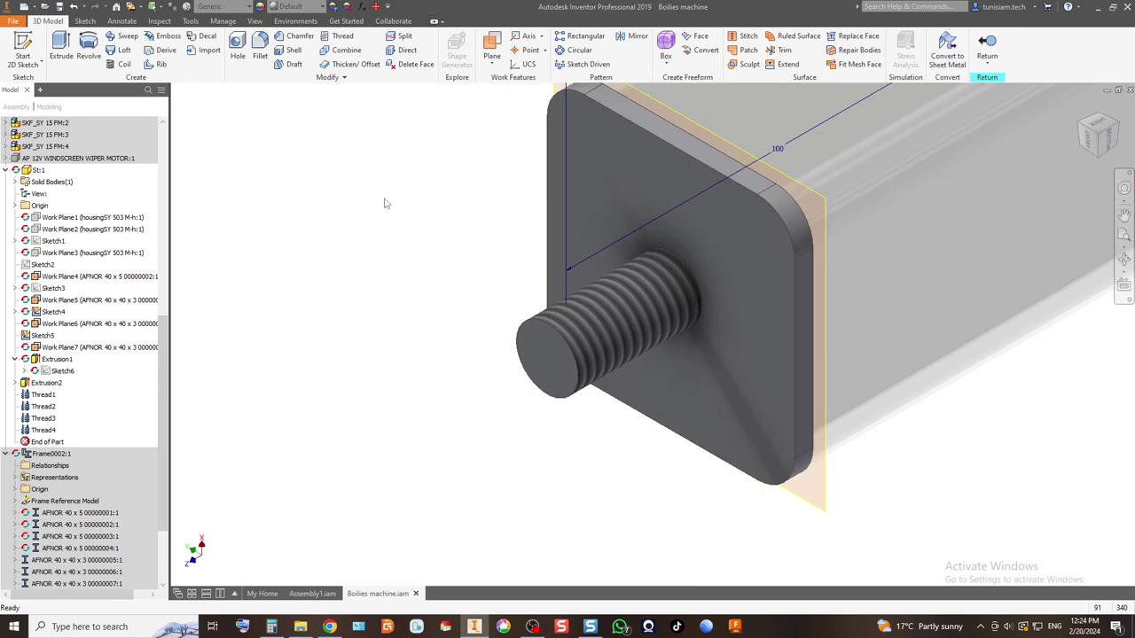
click(260, 49)
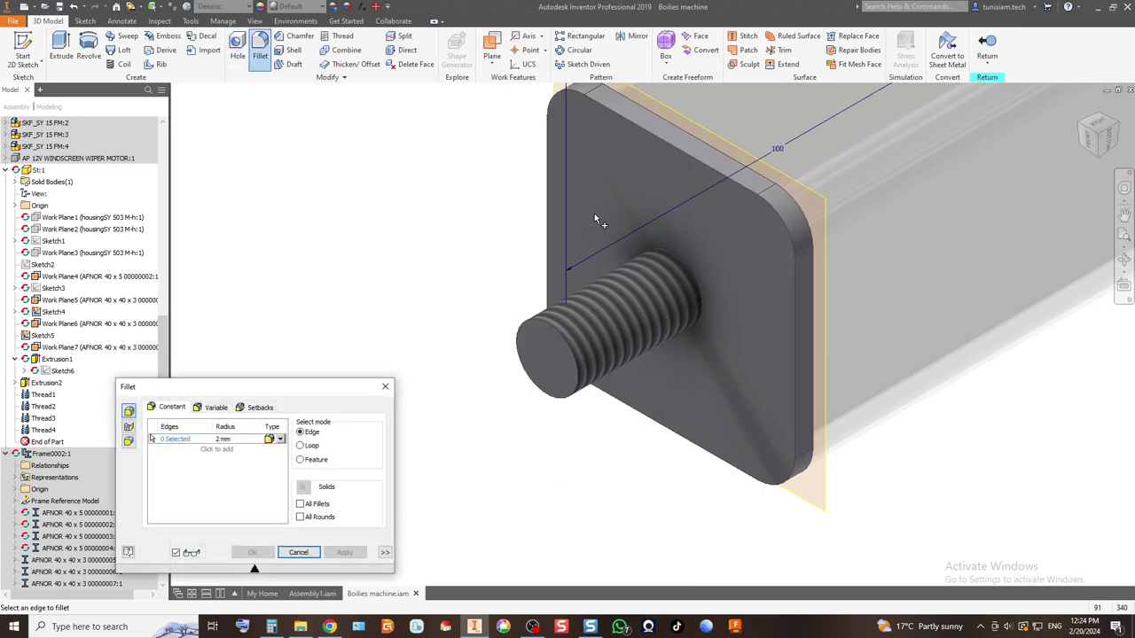
click(694, 164)
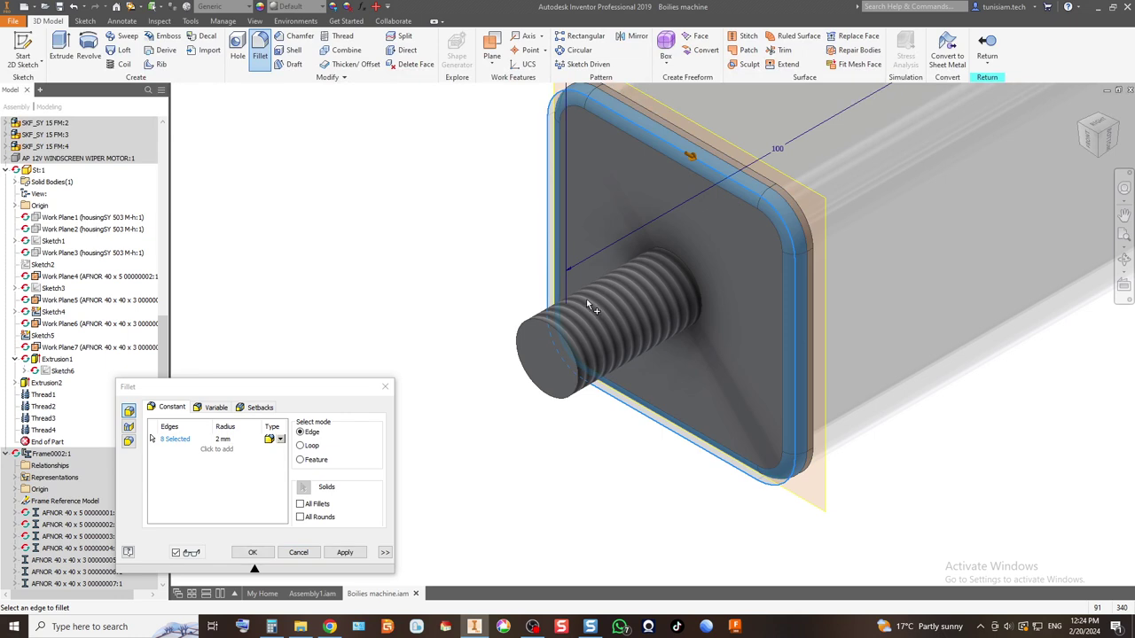
scroll(371, 274, down, 5)
scroll(731, 413, up, 3)
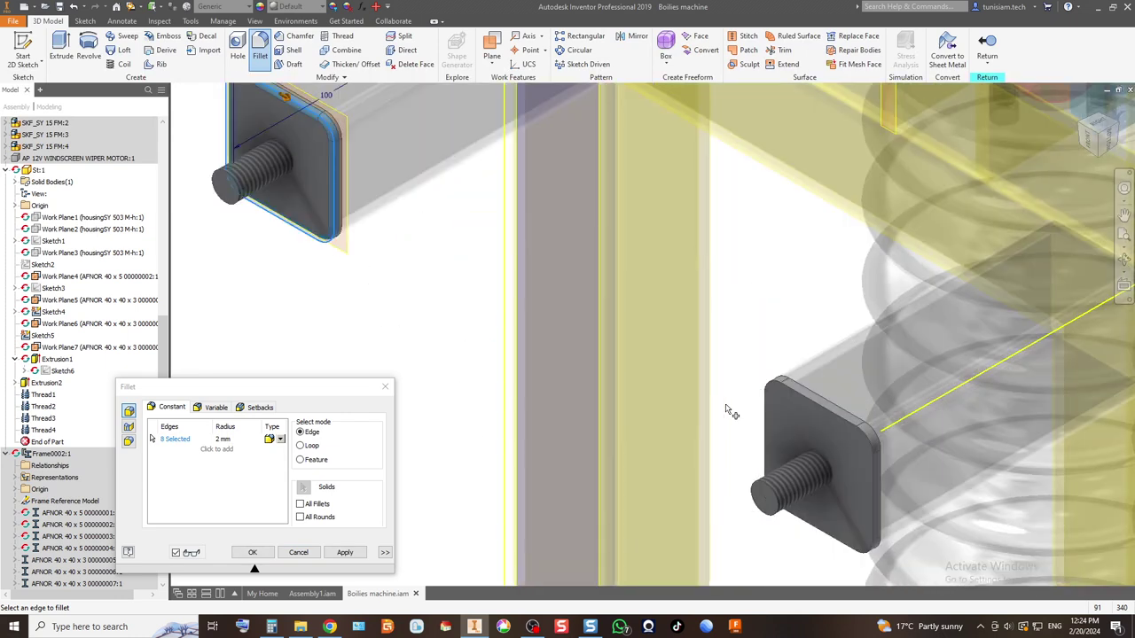
click(817, 412)
scroll(673, 349, down, 5)
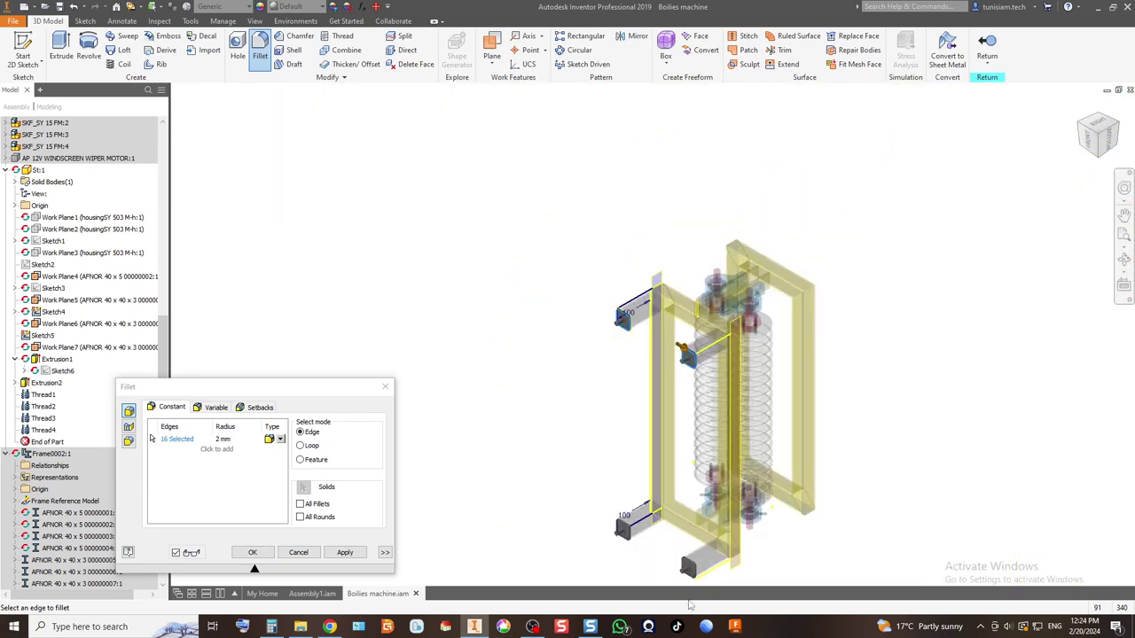
scroll(691, 581, up, 5)
click(690, 567)
click(251, 308)
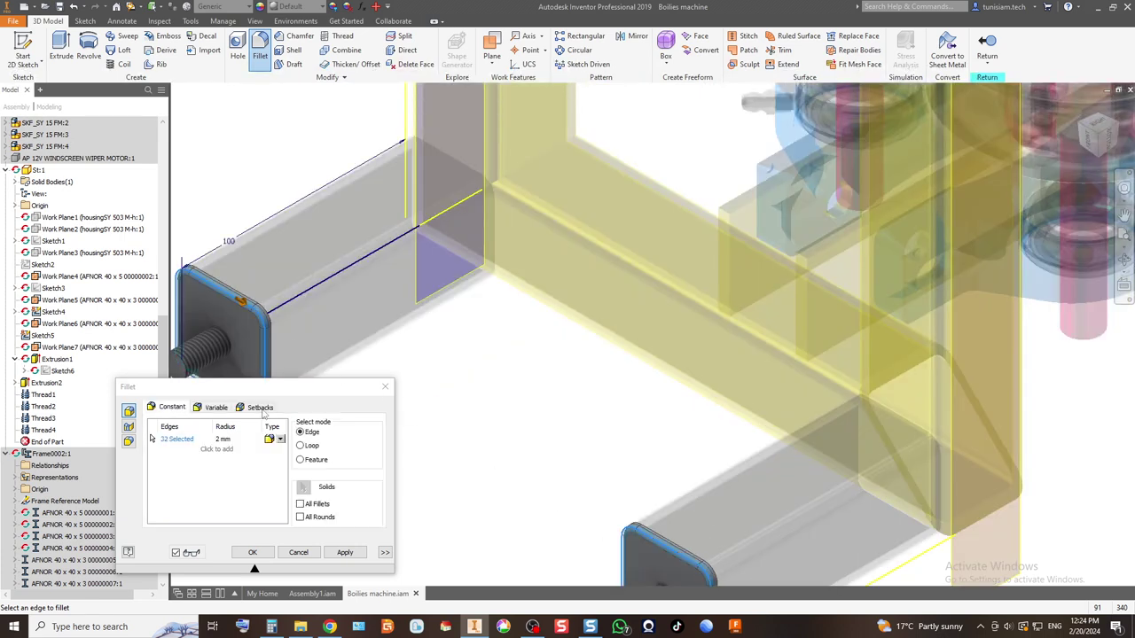
click(252, 552)
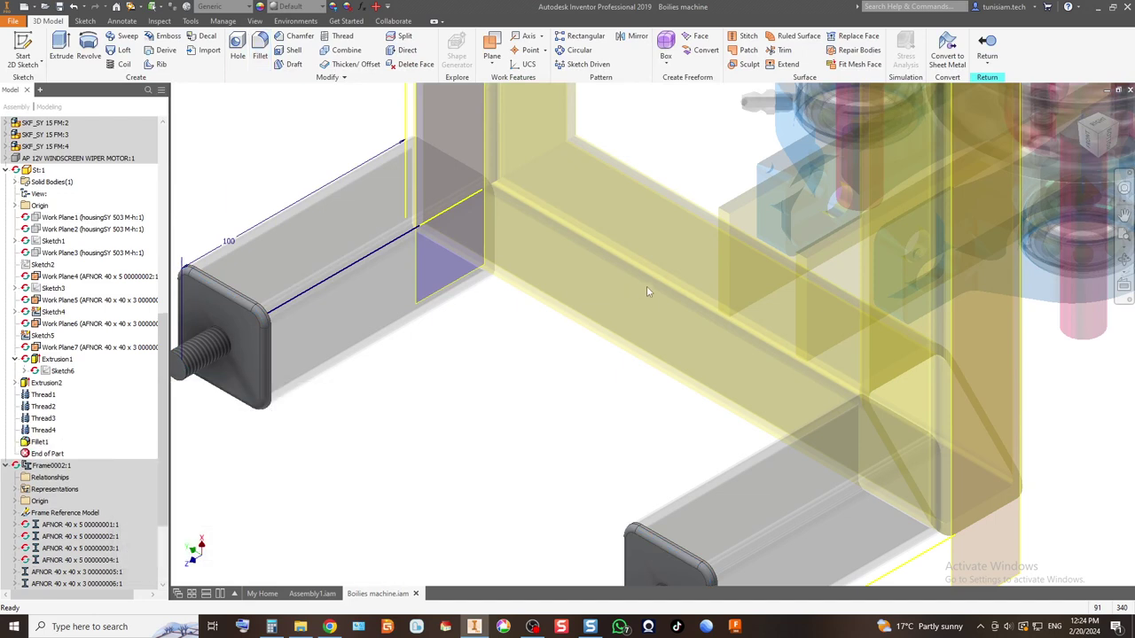
Step: Start a new sketch on the end face of one foot plate's threaded stud
scroll(647, 286, down, 5)
scroll(629, 409, up, 4)
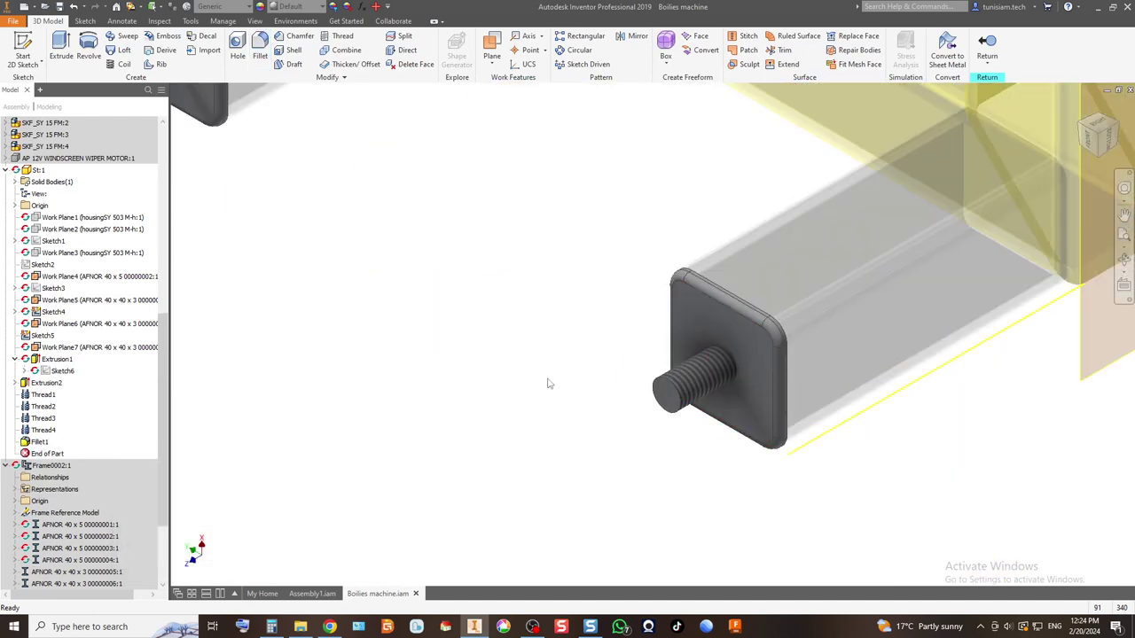
click(670, 404)
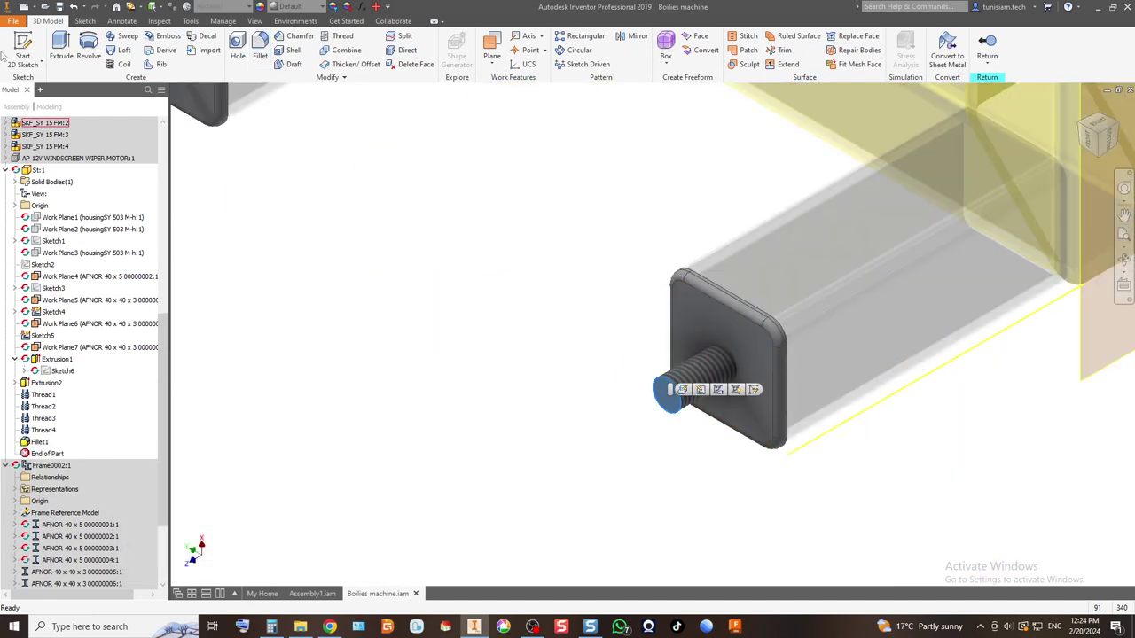
click(735, 343)
click(471, 314)
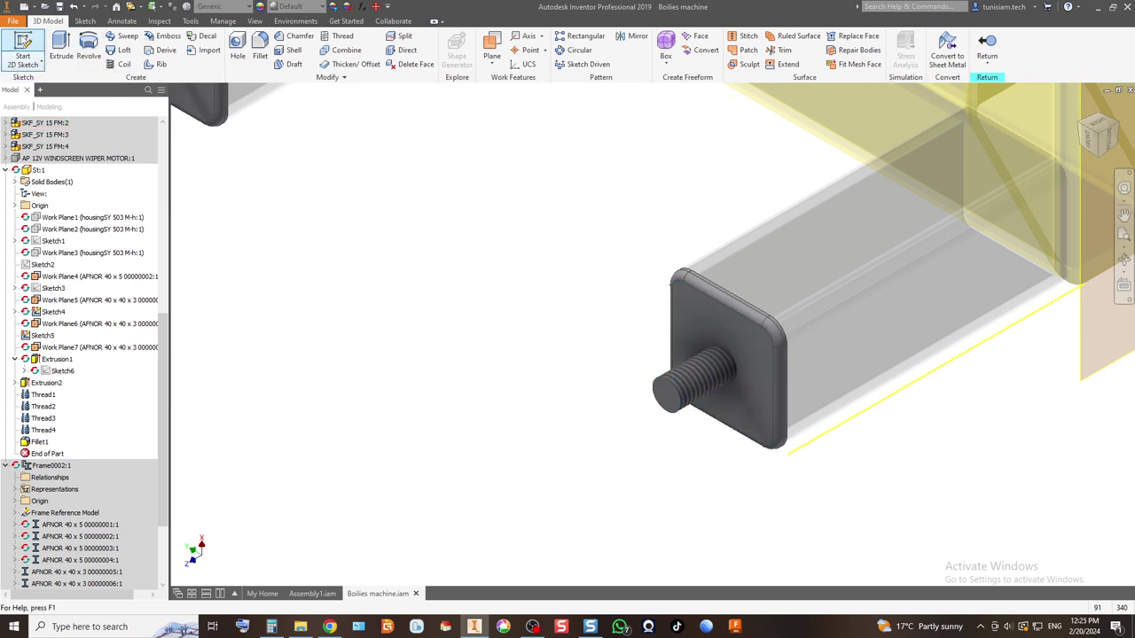
click(23, 49)
click(663, 403)
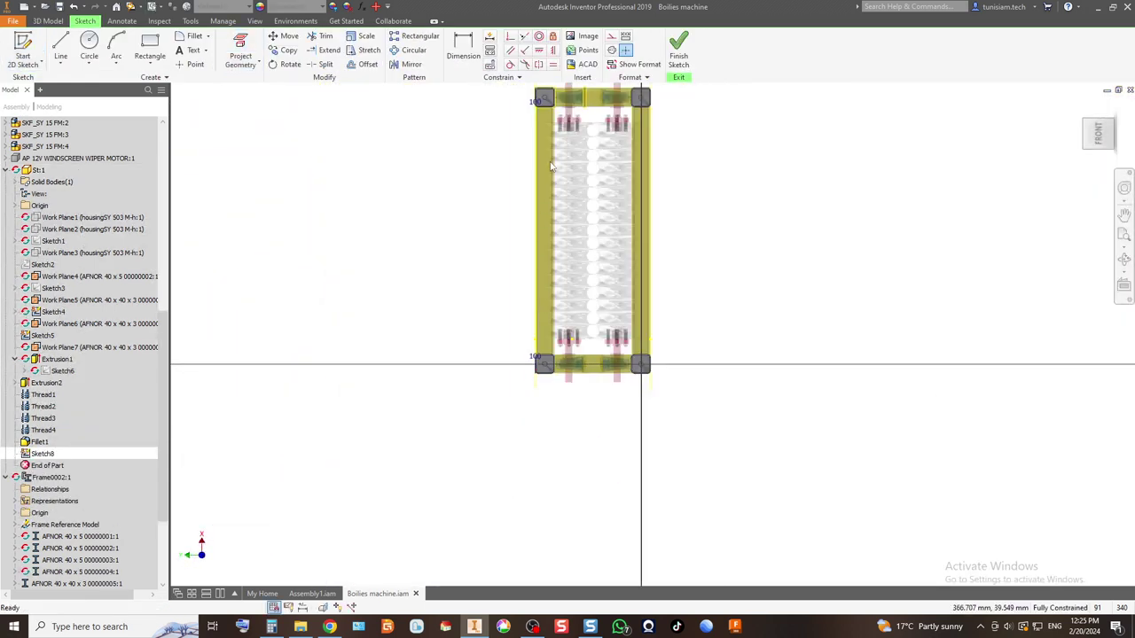
Step: Project the lower-right stud's end face into the sketch and draw a concentric circle of 30 mm diameter
scroll(551, 165, up, 4)
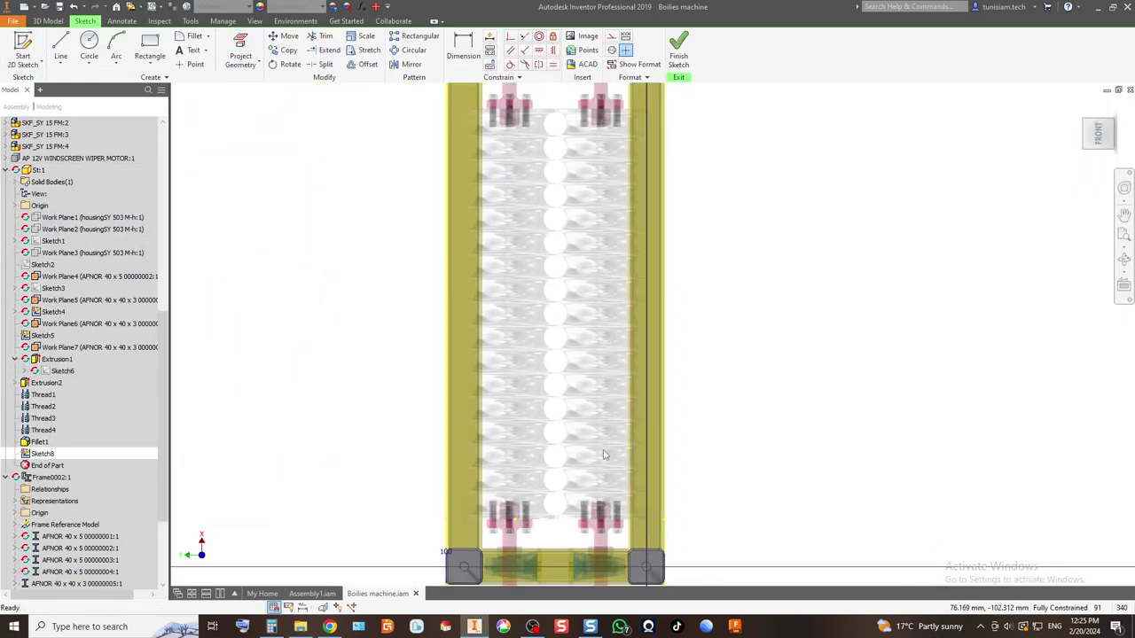
middle_drag(604, 454, 604, 318)
scroll(633, 431, up, 5)
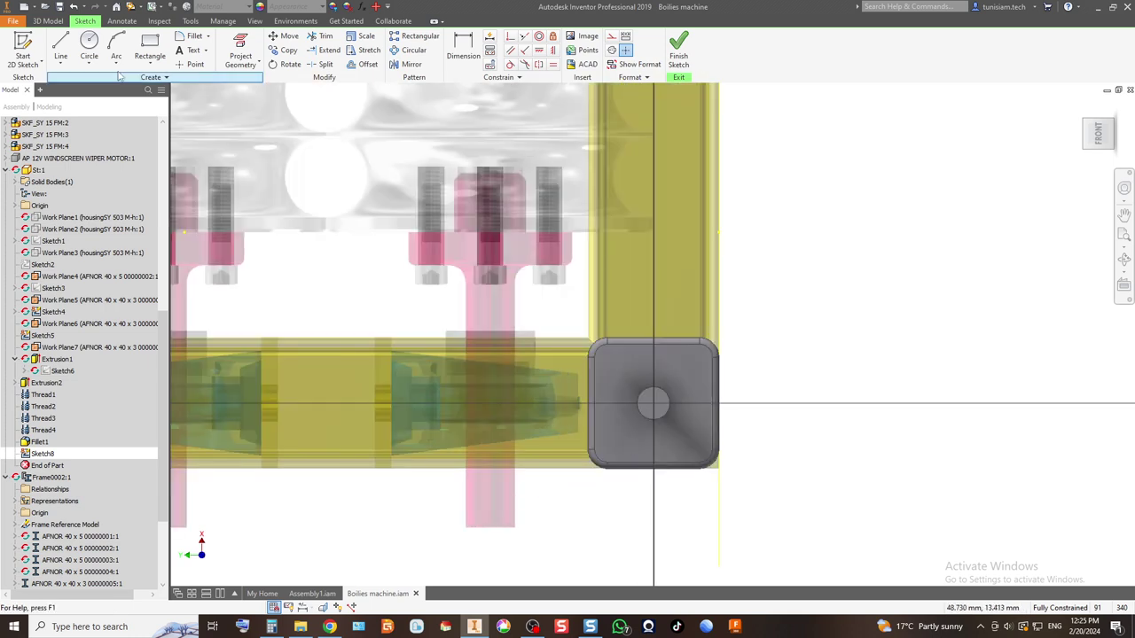
click(241, 53)
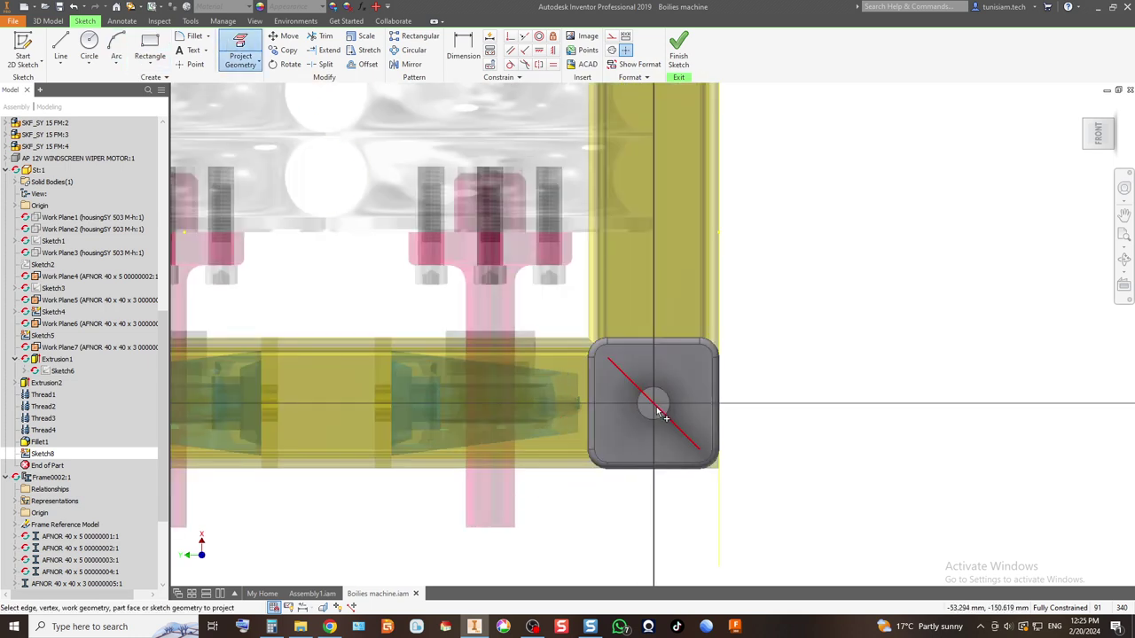
click(660, 401)
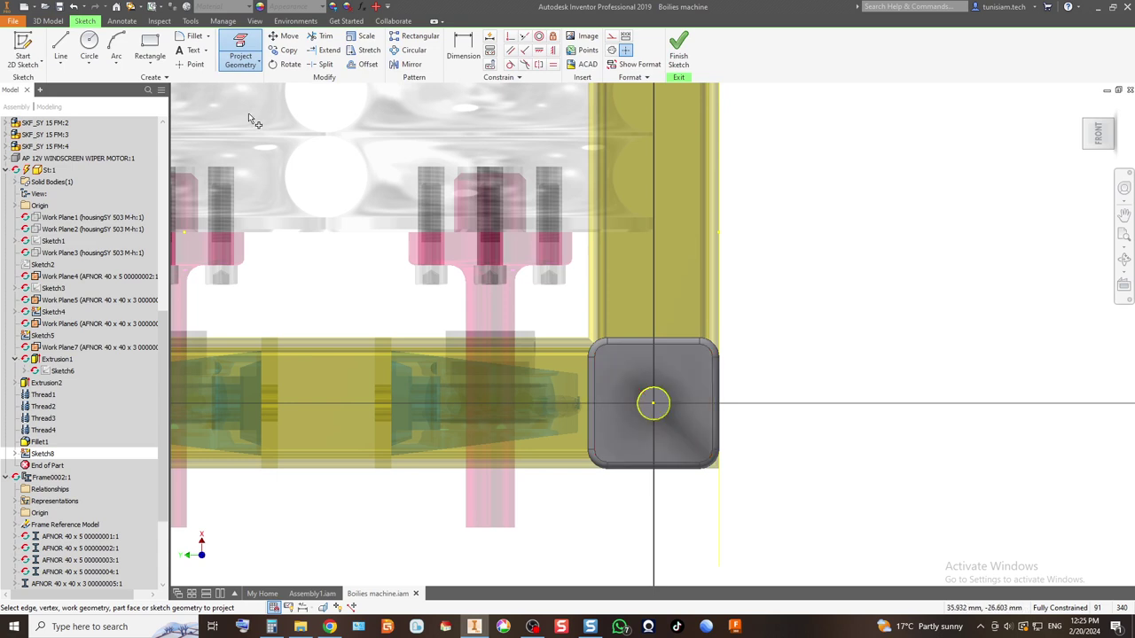
click(89, 44)
click(653, 404)
text(30)
key(Return)
Step: Project the upper-right stud's outline and draw a 30 mm diameter circle around its centre
scroll(588, 447, down, 5)
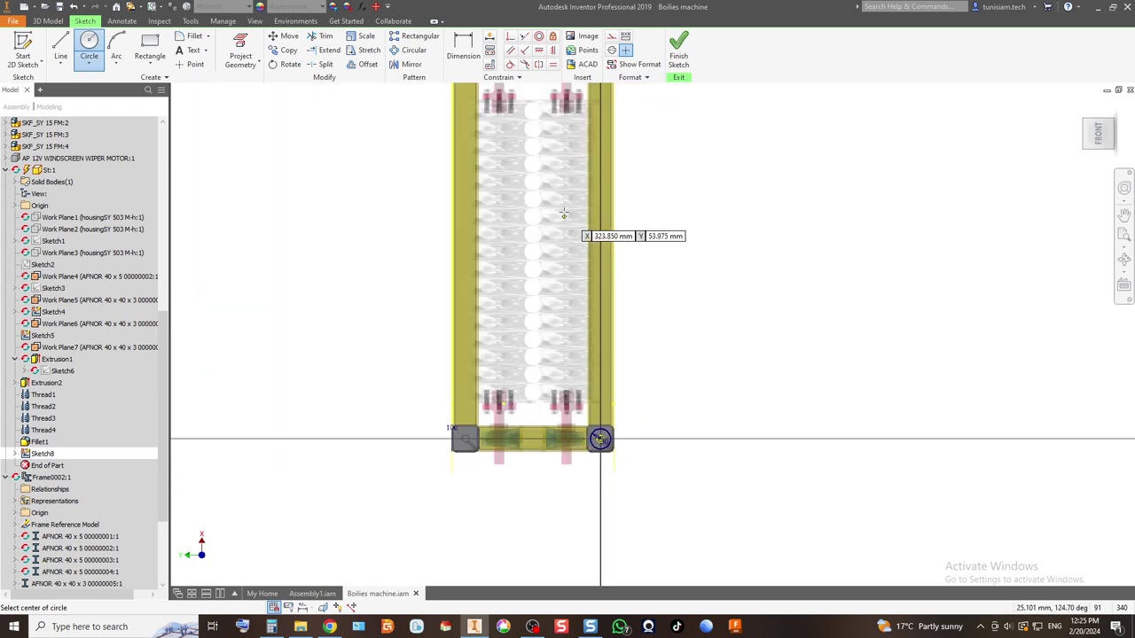
scroll(563, 213, down, 2)
scroll(561, 199, up, 8)
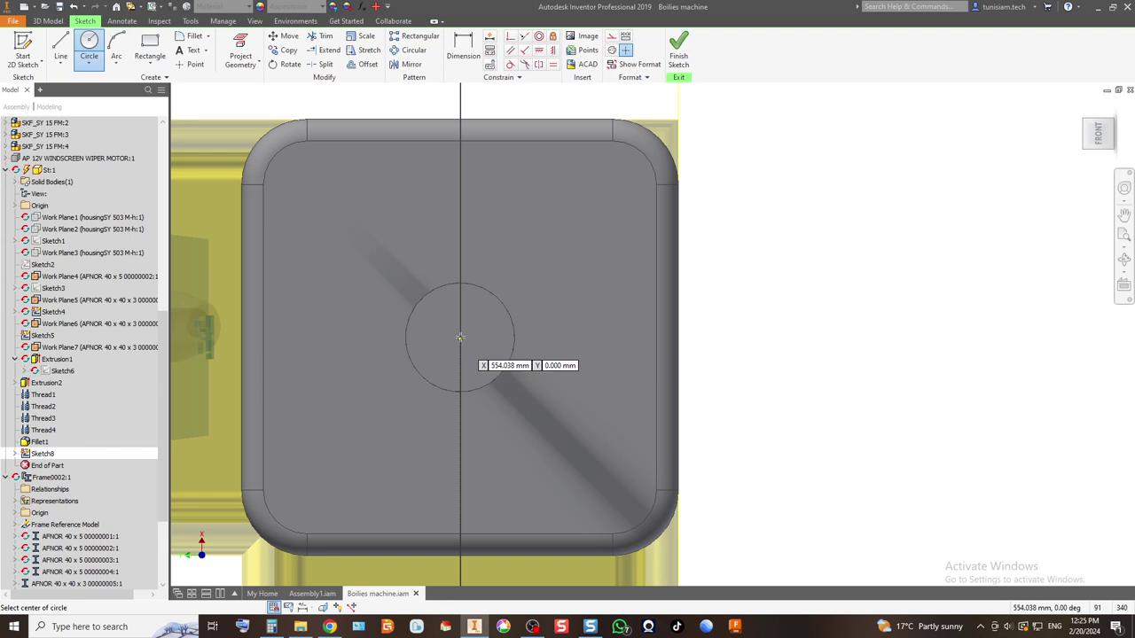
key(p)
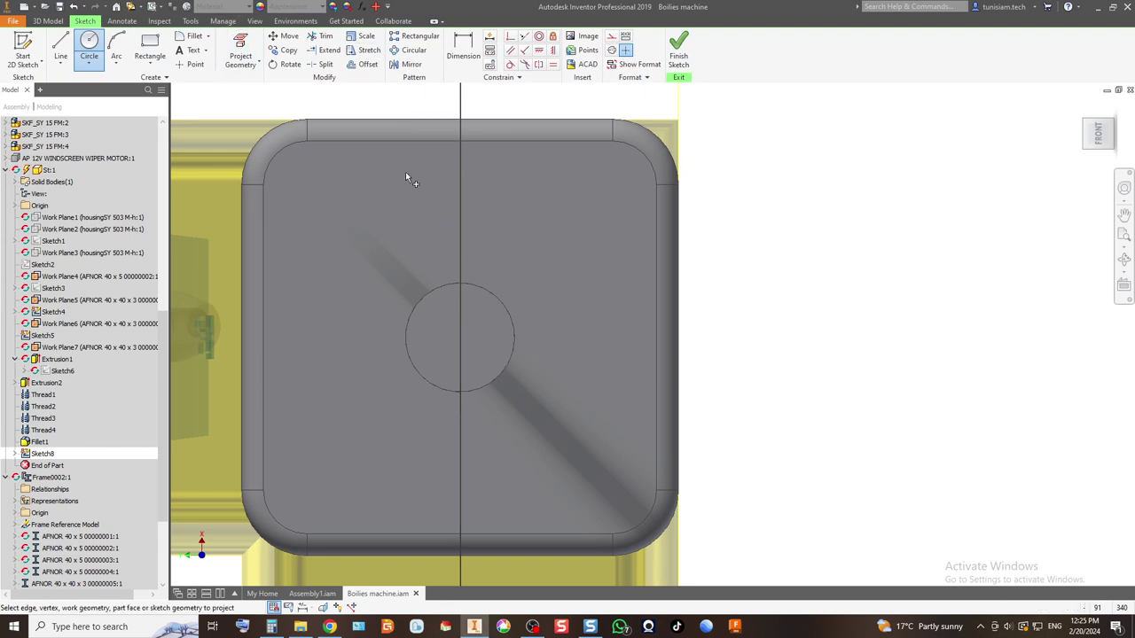
click(512, 355)
click(89, 44)
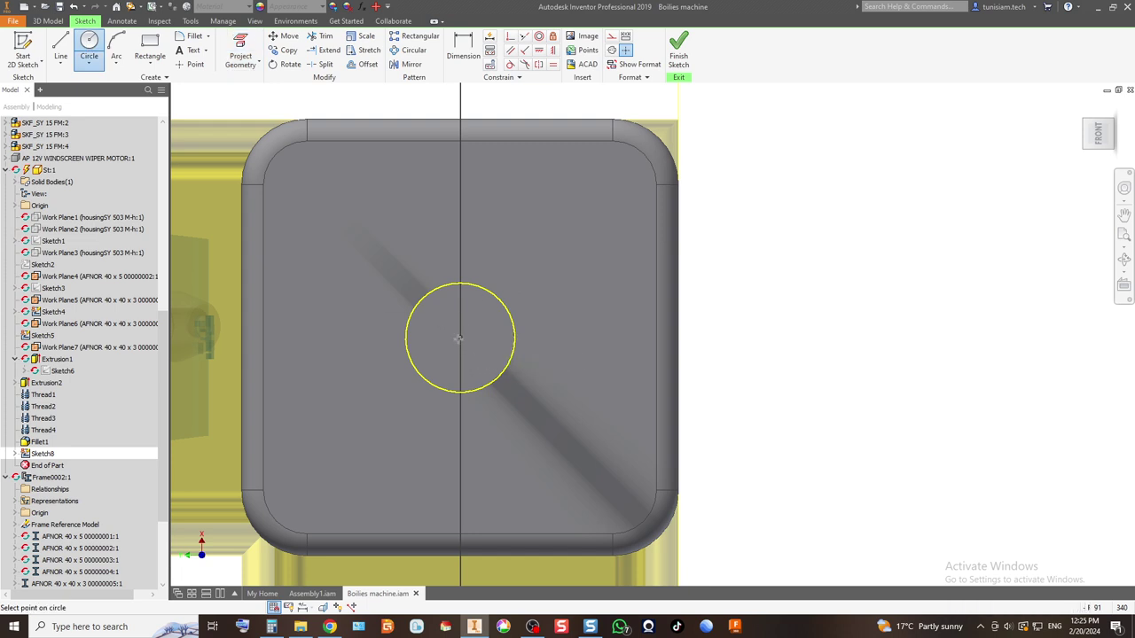
click(559, 408)
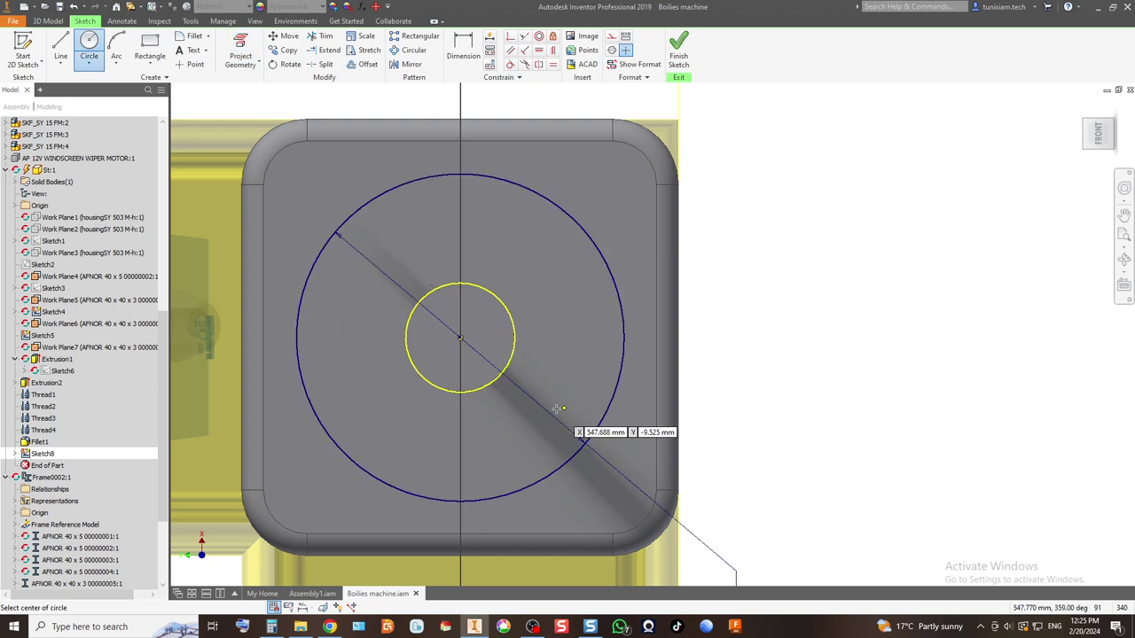
Step: Project the upper-left stud's outline and draw a 30 mm diameter circle centred on it
scroll(603, 412, down, 5)
scroll(262, 387, up, 5)
click(240, 54)
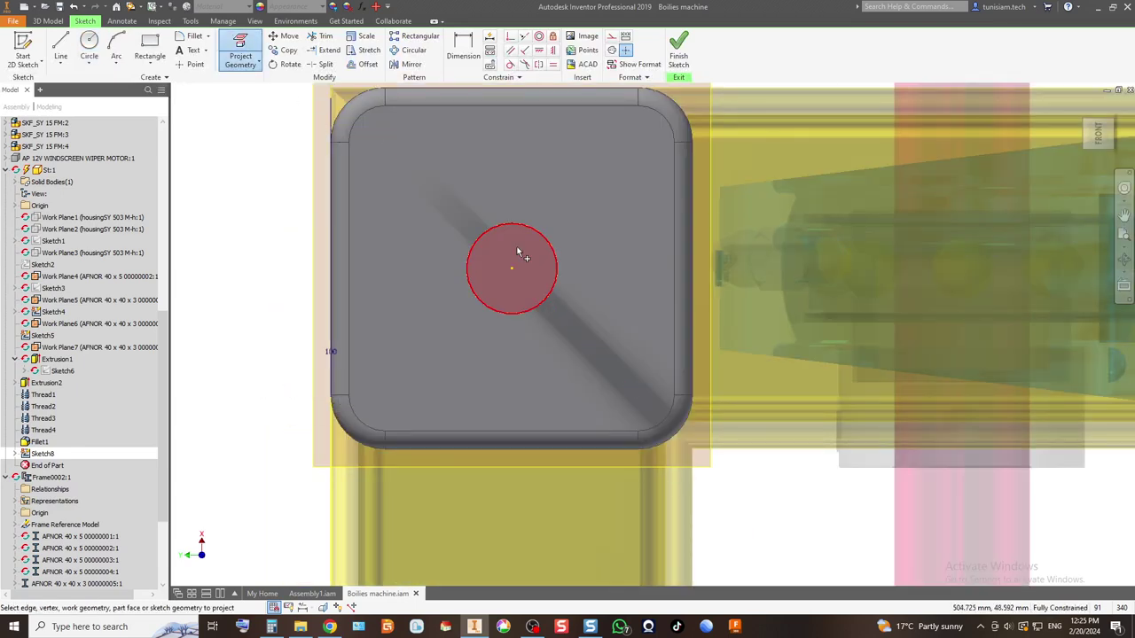
click(519, 253)
key(c)
click(511, 269)
text(30)
key(Return)
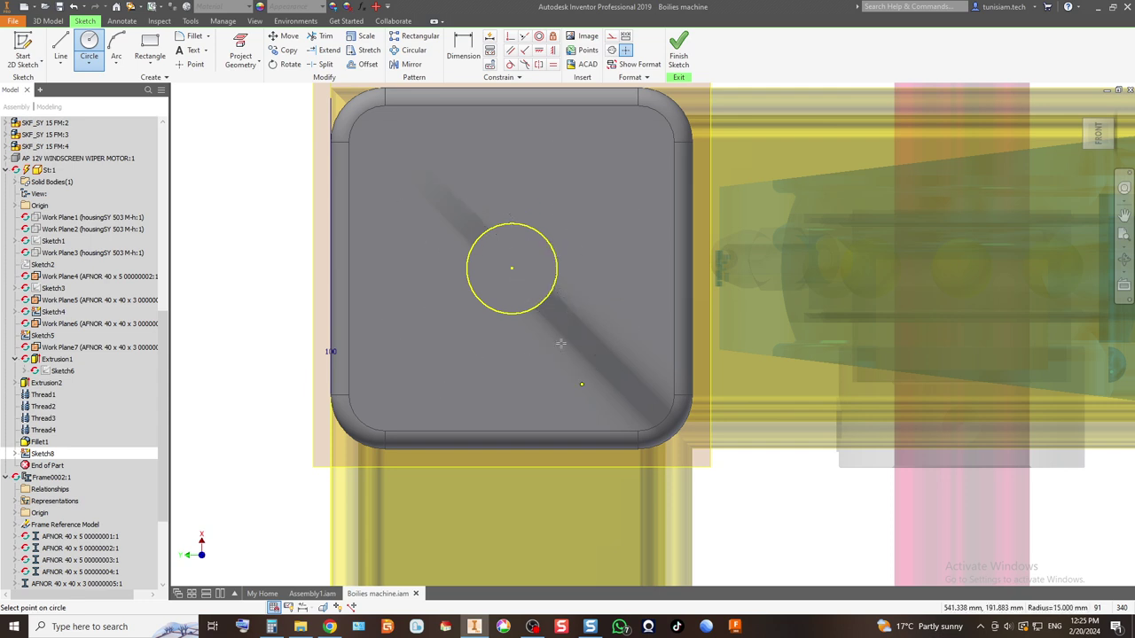
Step: Project the lower-left stud's outline, draw a concentric 30 mm diameter circle, and finish the sketch
scroll(434, 262, down, 8)
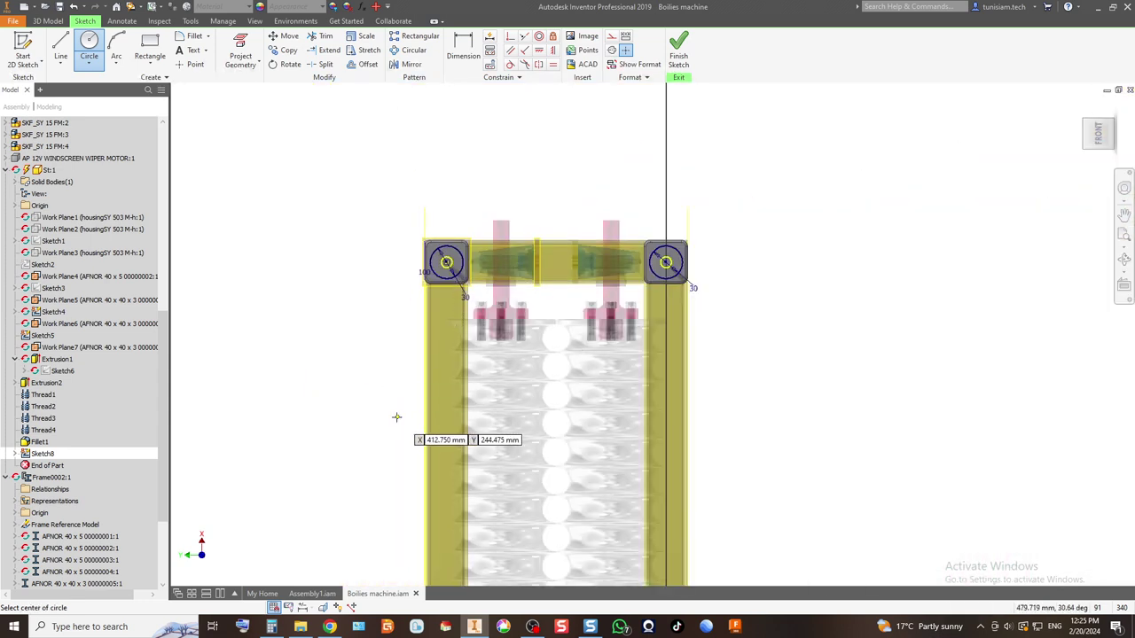
scroll(468, 311, down, 5)
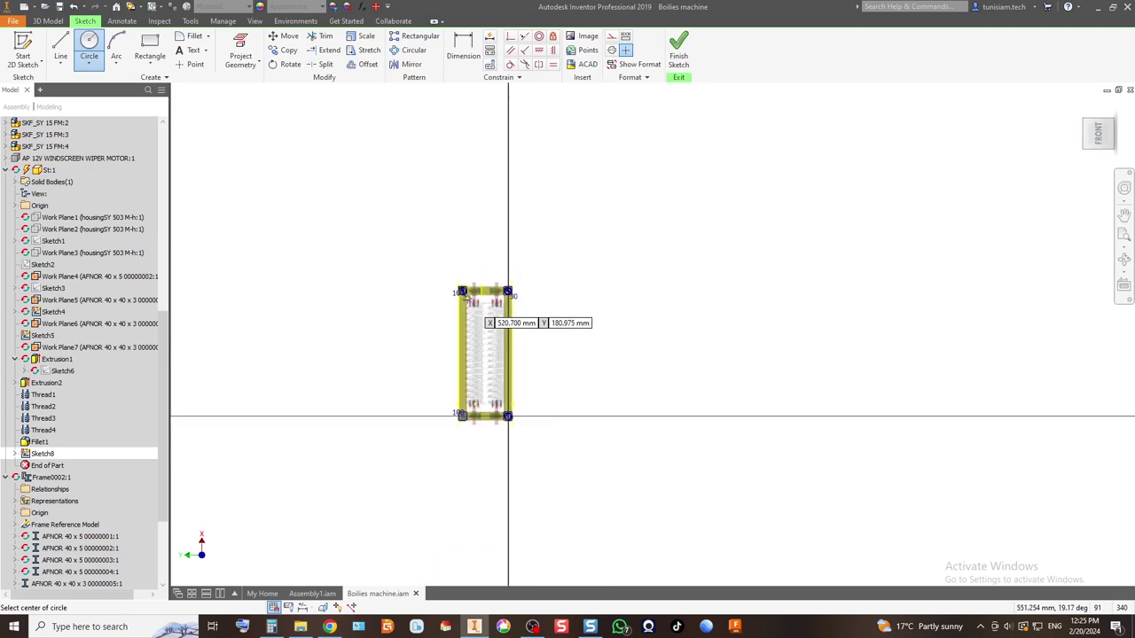
scroll(443, 427, up, 6)
scroll(560, 328, up, 5)
key(p)
click(559, 273)
key(c)
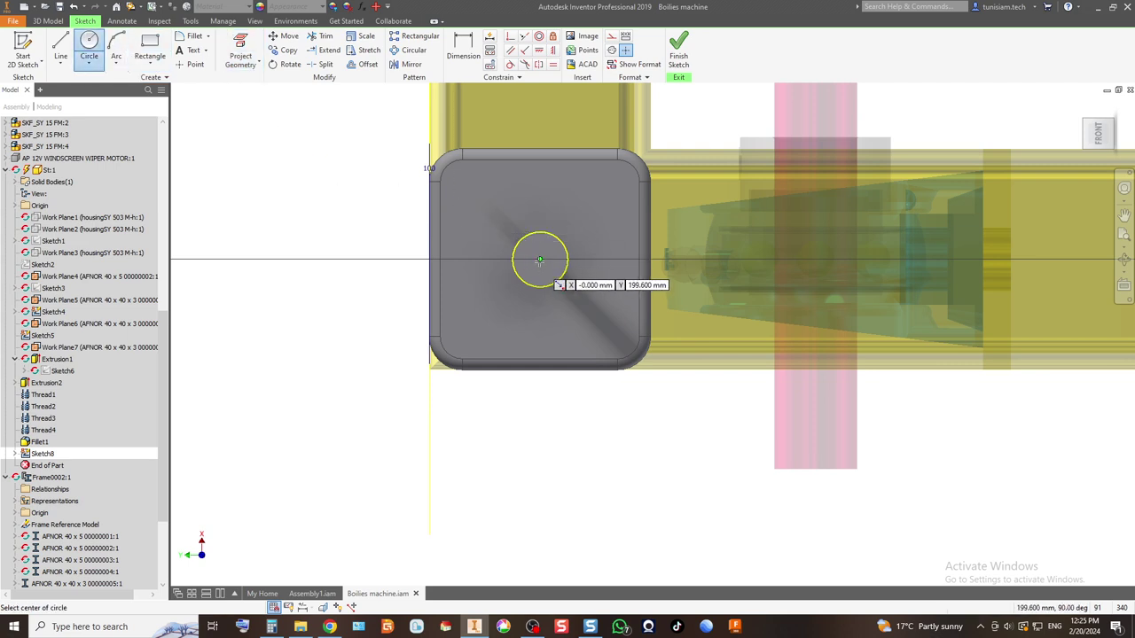
click(539, 259)
text(30)
key(Return)
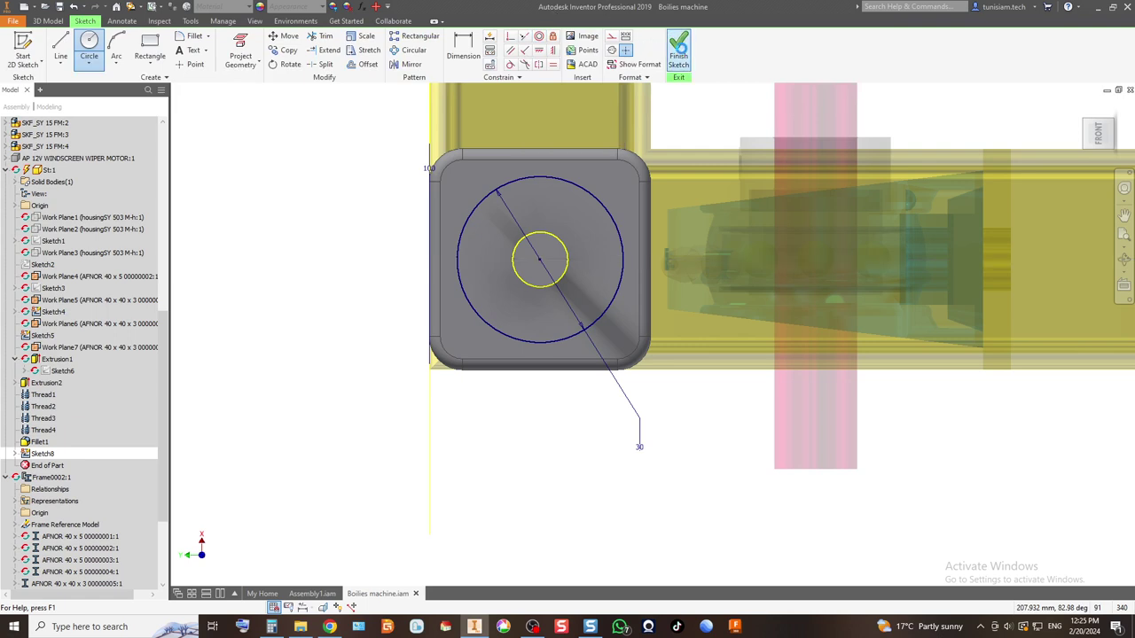
click(678, 48)
Step: Extrude the 30 mm circles on all four studs outward by 15 mm to form solid round feet
key(e)
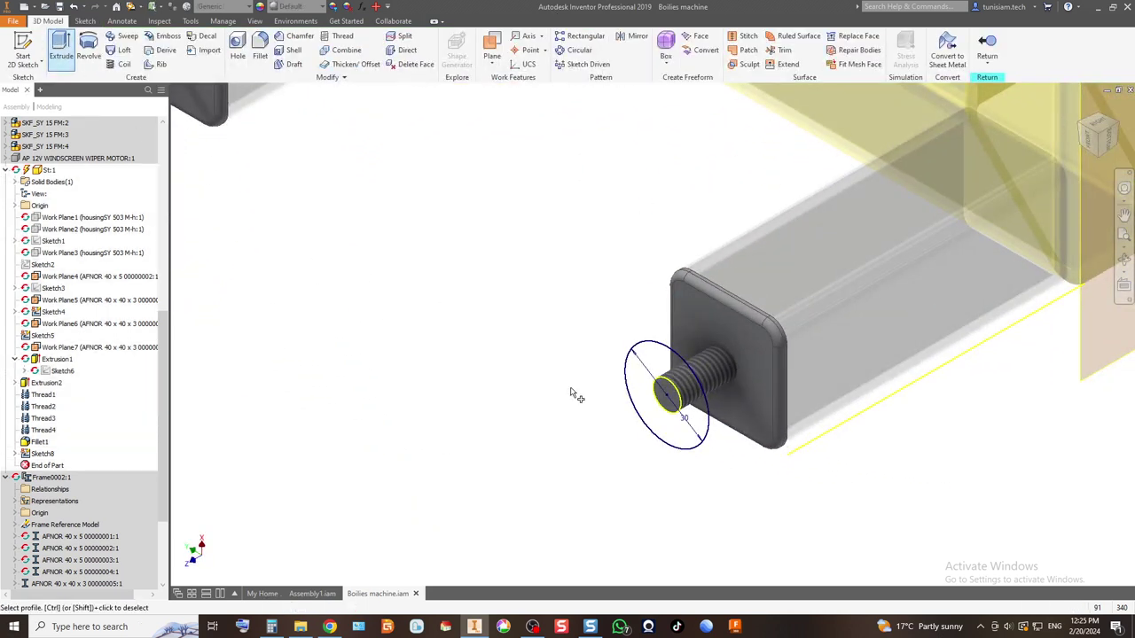
scroll(603, 426, down, 2)
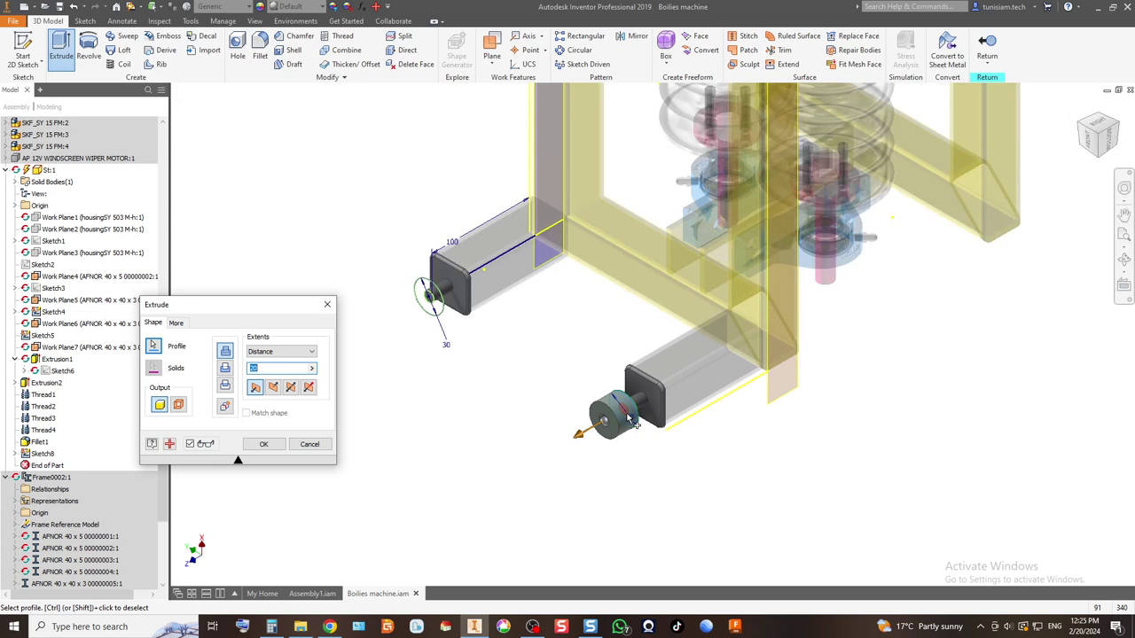
click(434, 306)
scroll(447, 366, down, 3)
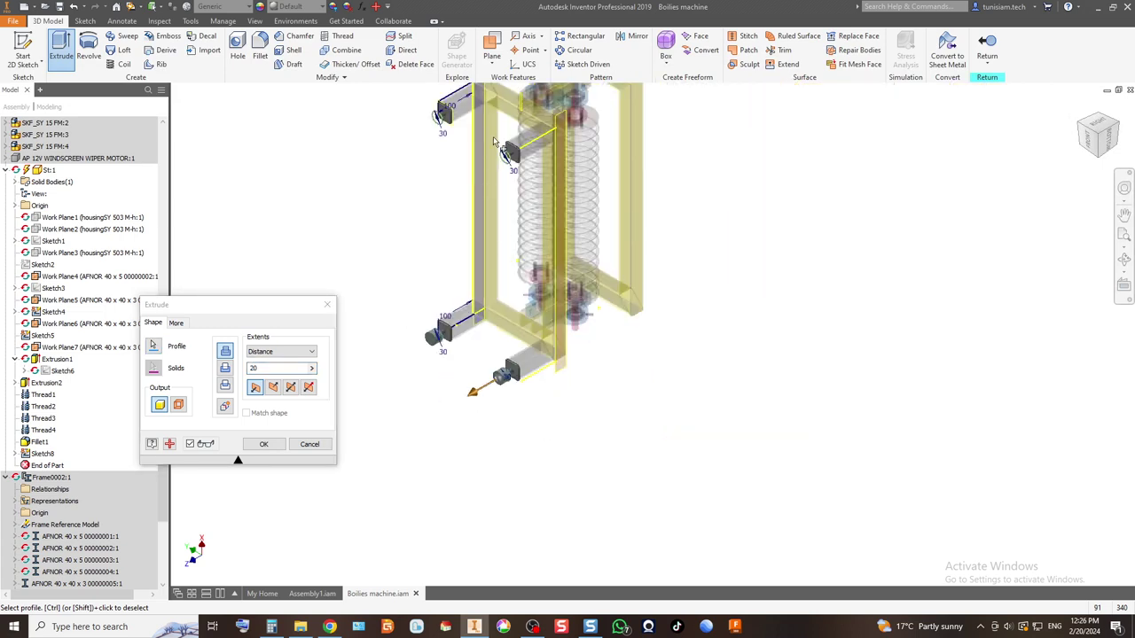
scroll(494, 142, up, 5)
click(464, 260)
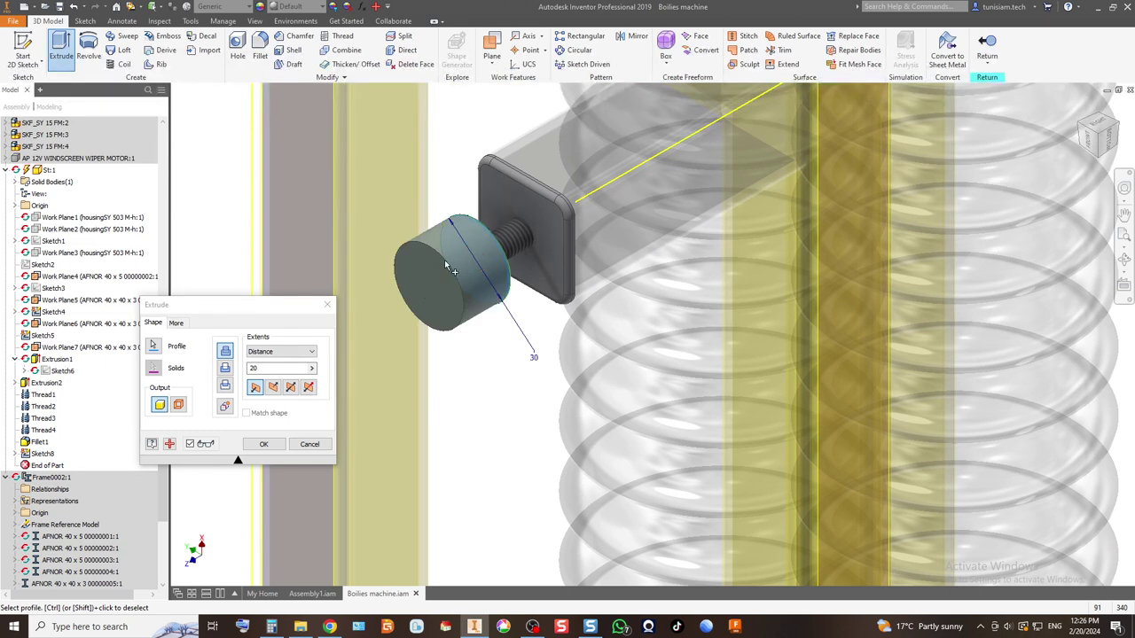
scroll(448, 266, down, 4)
scroll(304, 213, up, 4)
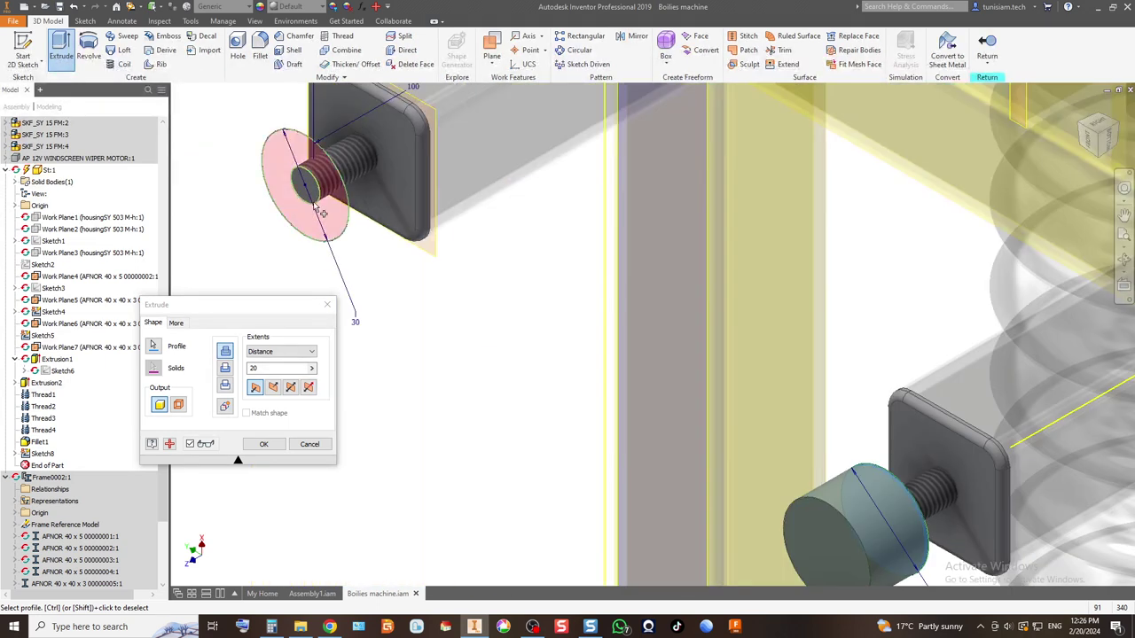
click(322, 212)
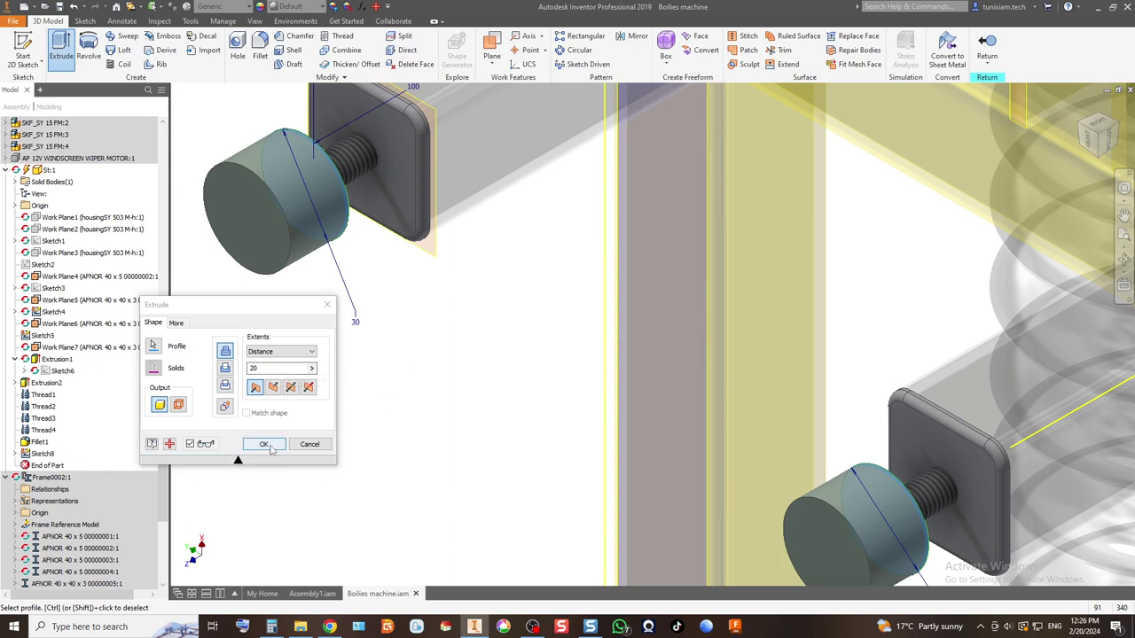
click(285, 369)
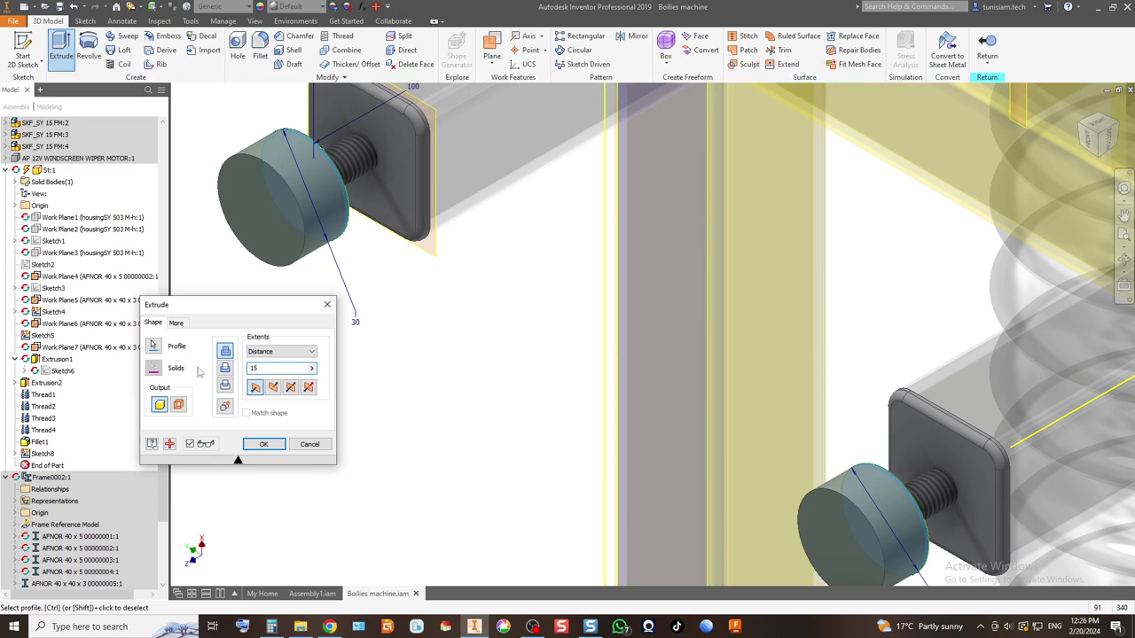
key(Return)
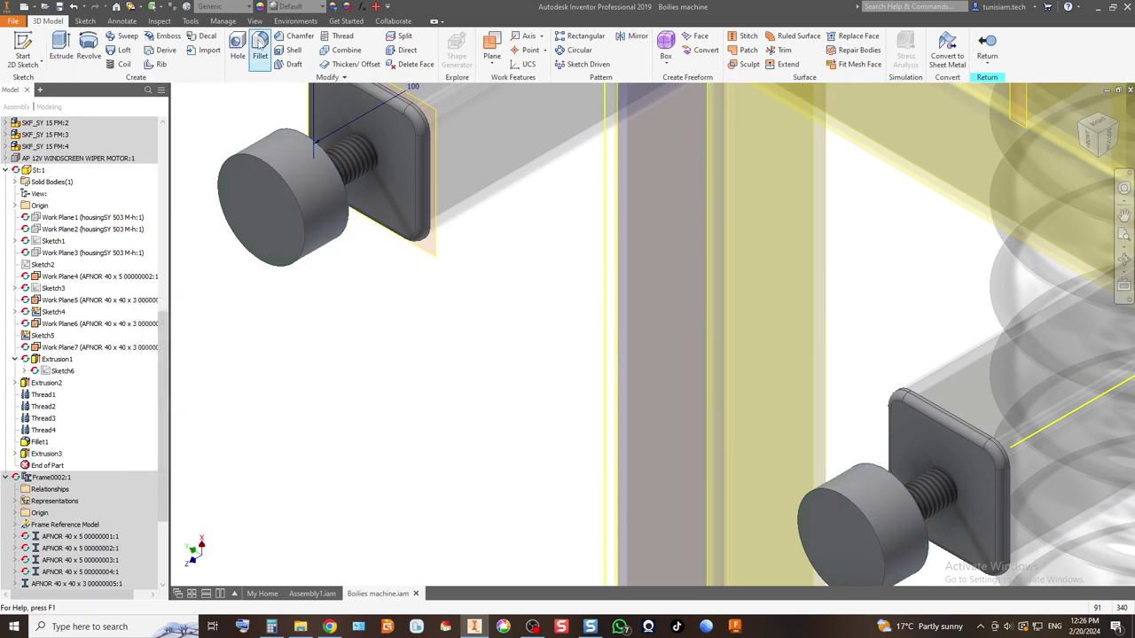
Step: Chamfer the stud-side edge of all four round feet with a distance of 8 mm
click(289, 36)
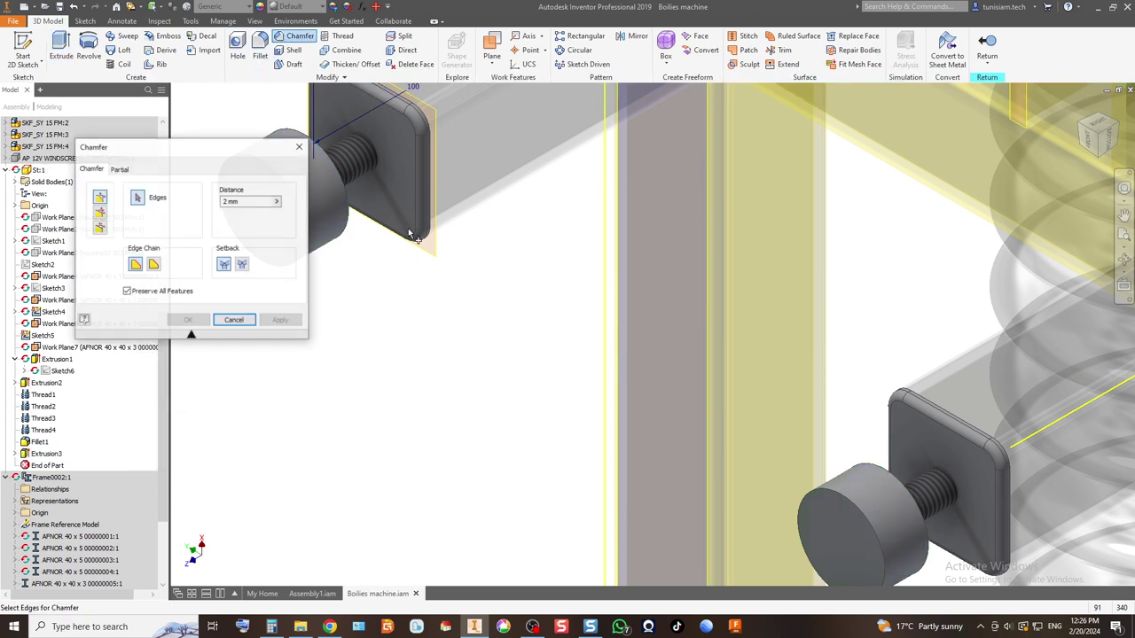
click(352, 205)
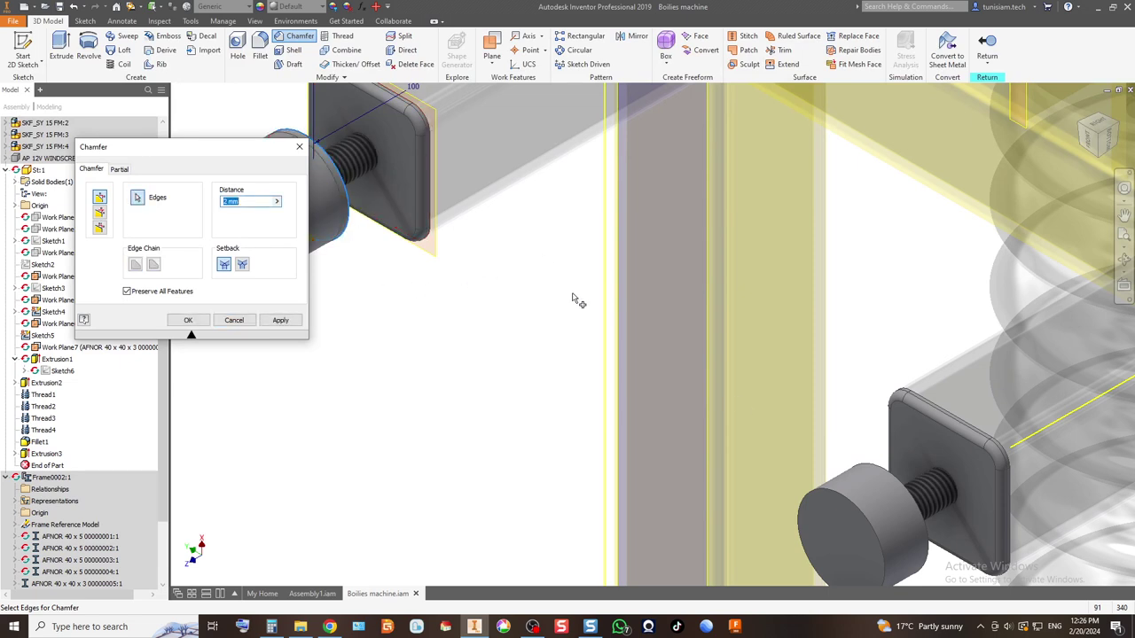
scroll(576, 335, down, 3)
scroll(432, 277, up, 6)
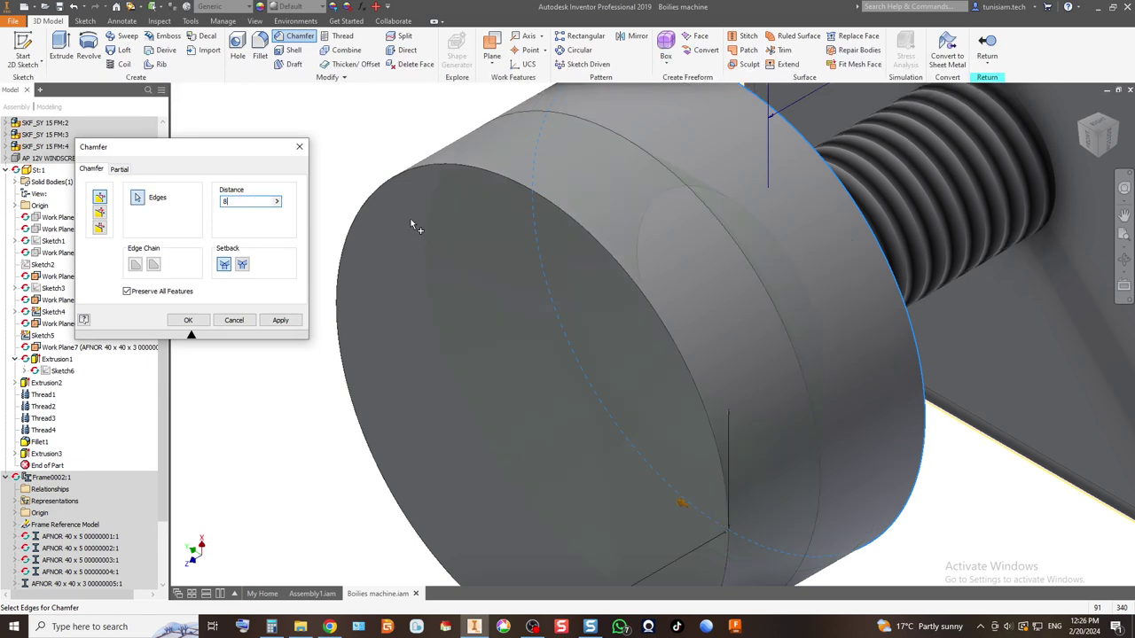
scroll(412, 226, down, 2)
scroll(517, 220, down, 3)
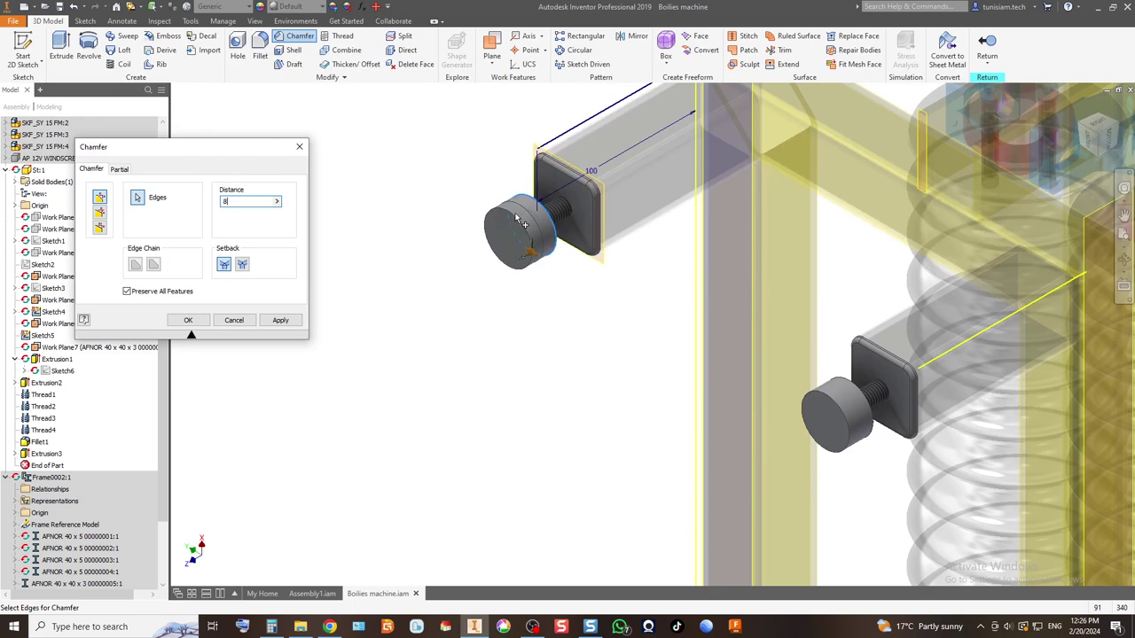
scroll(674, 339, up, 4)
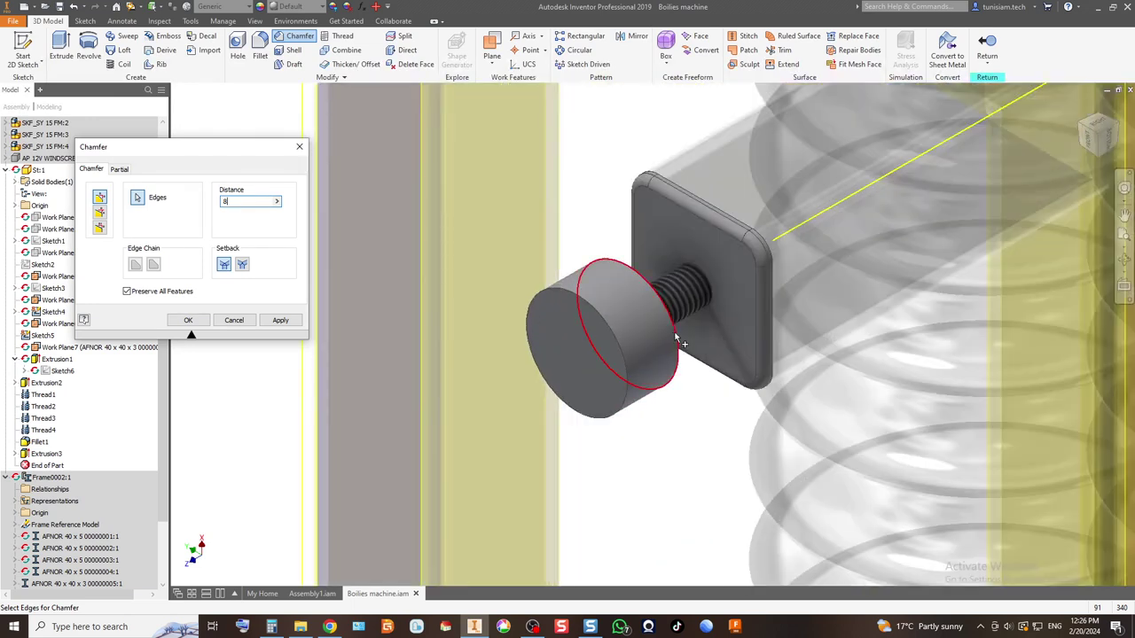
scroll(594, 354, down, 5)
scroll(600, 367, up, 5)
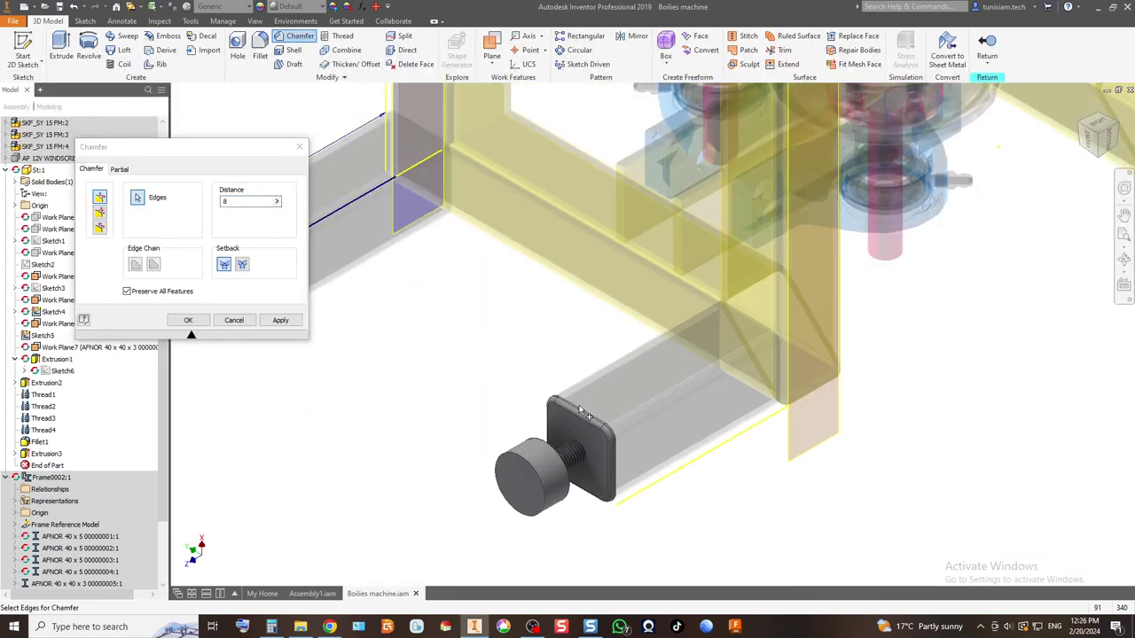
scroll(551, 452, down, 4)
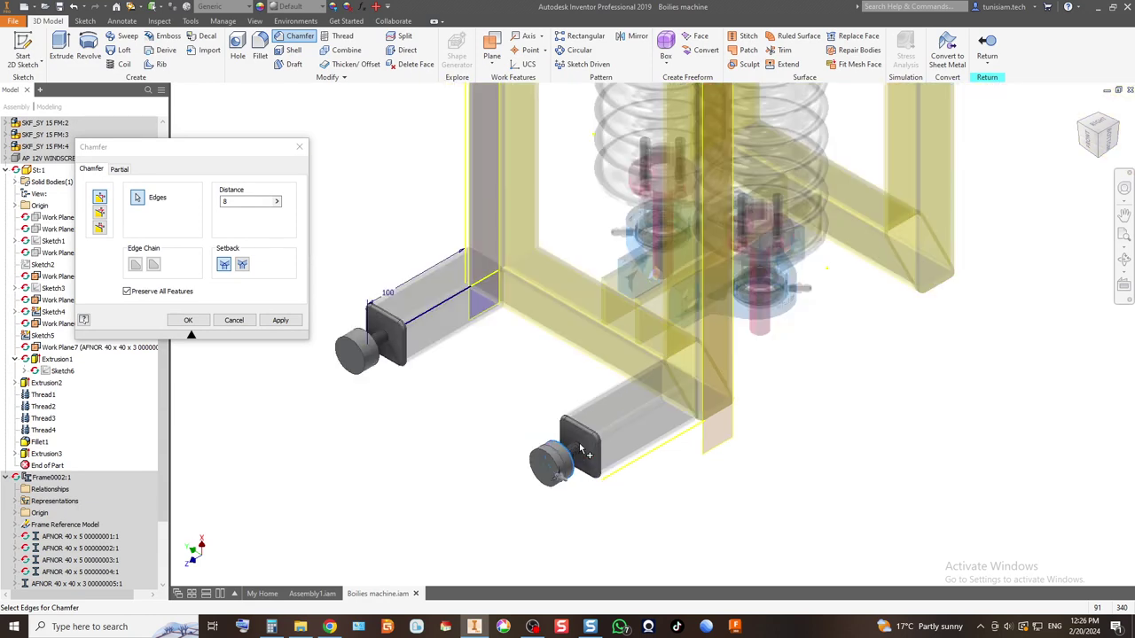
scroll(456, 390, up, 6)
click(455, 374)
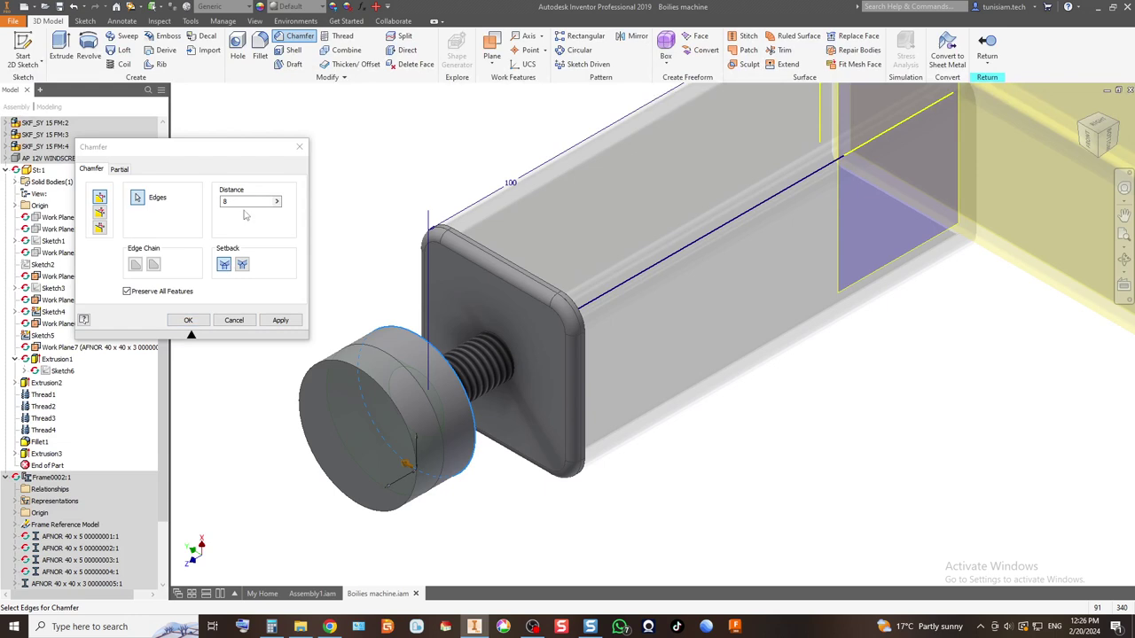
click(200, 320)
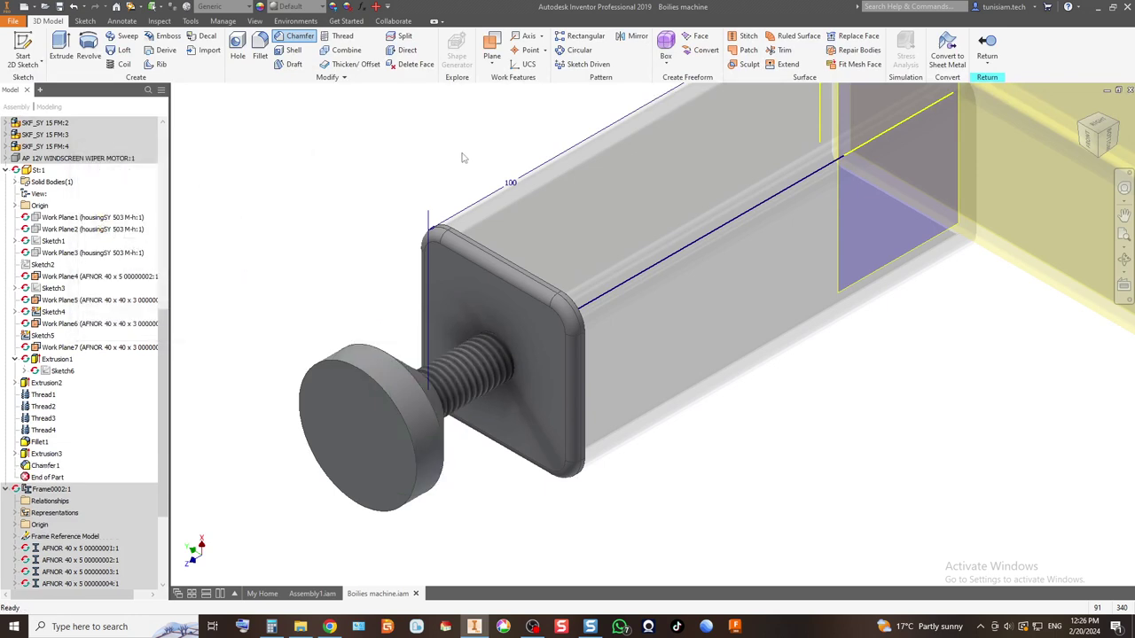
Step: Check the chamfered feet from the side, leave part editing for the top-level assembly, and show the whole machine in an isometric view
scroll(439, 272, down, 3)
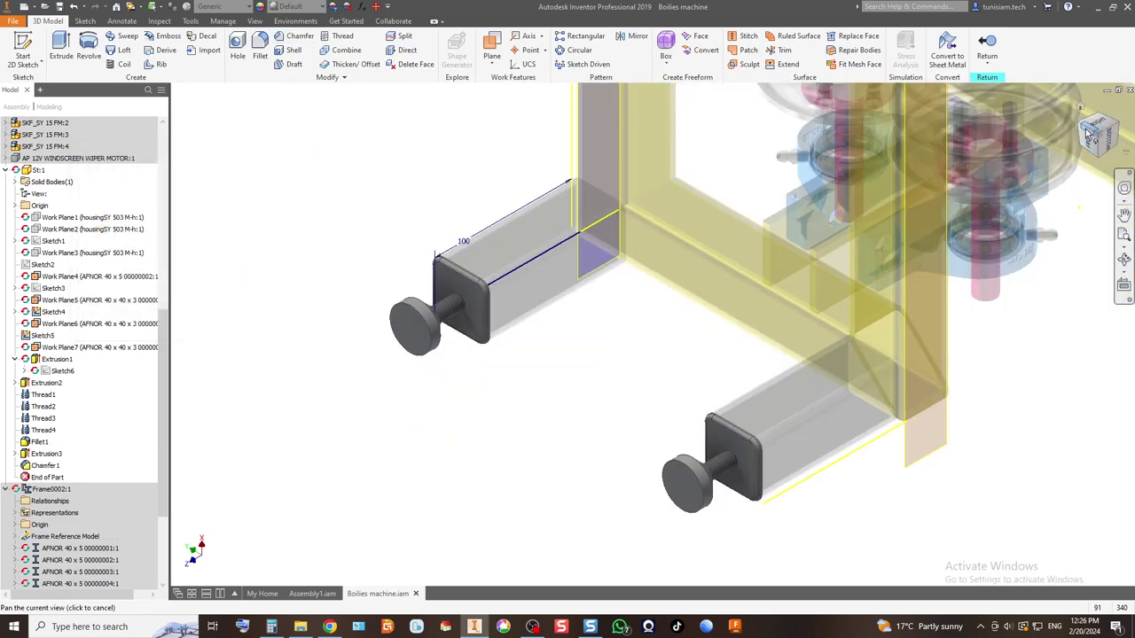
click(1090, 137)
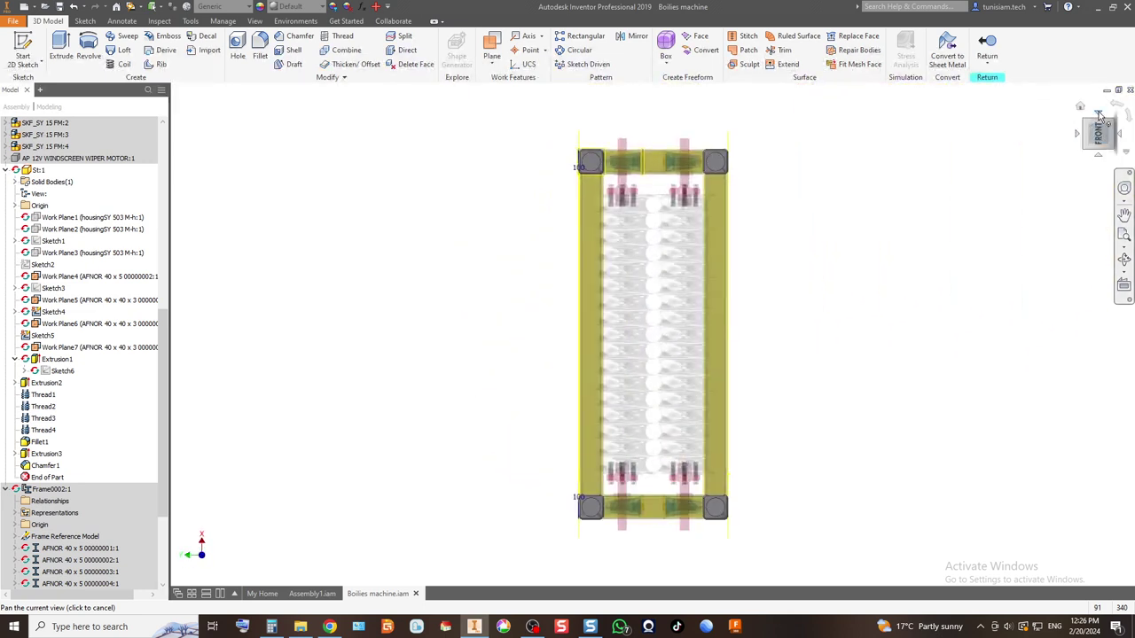
scroll(809, 440, up, 5)
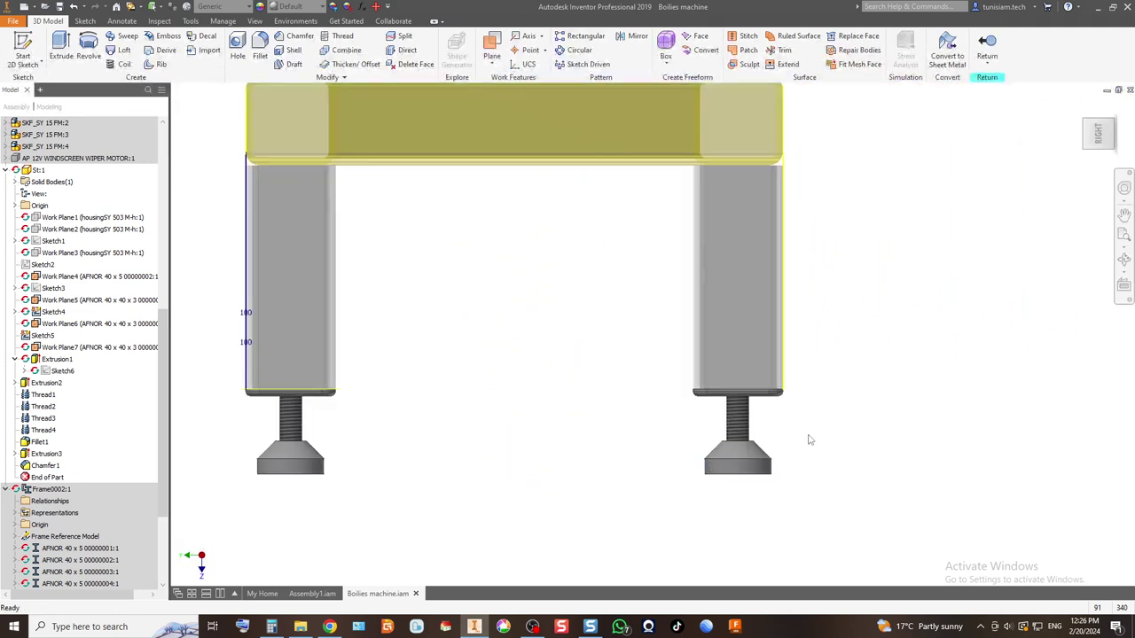
click(993, 49)
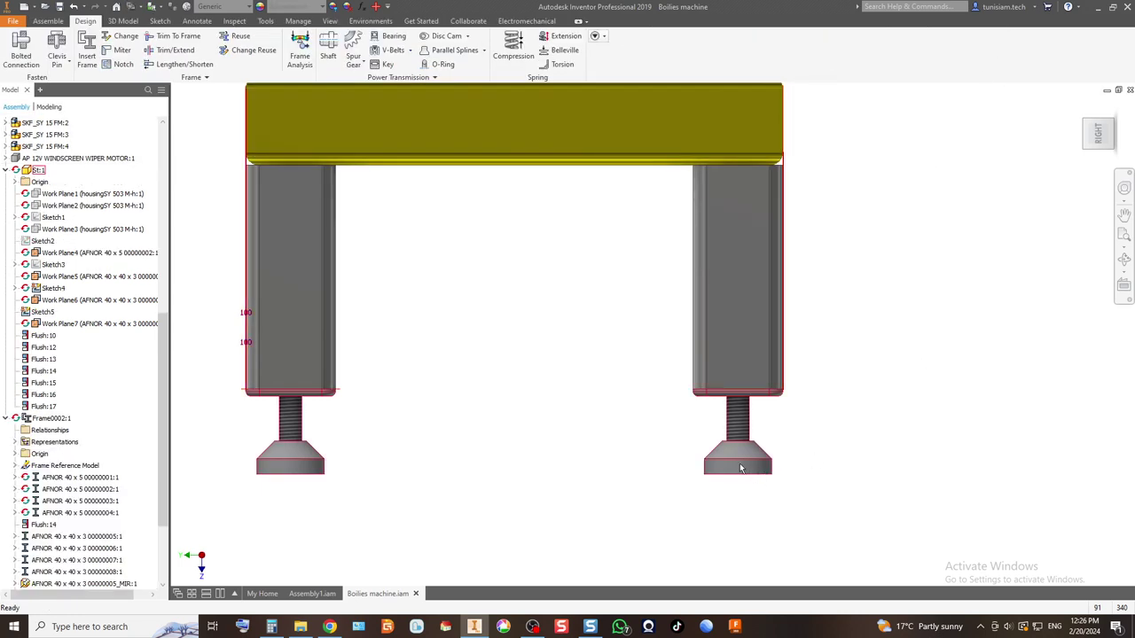
double_click(741, 347)
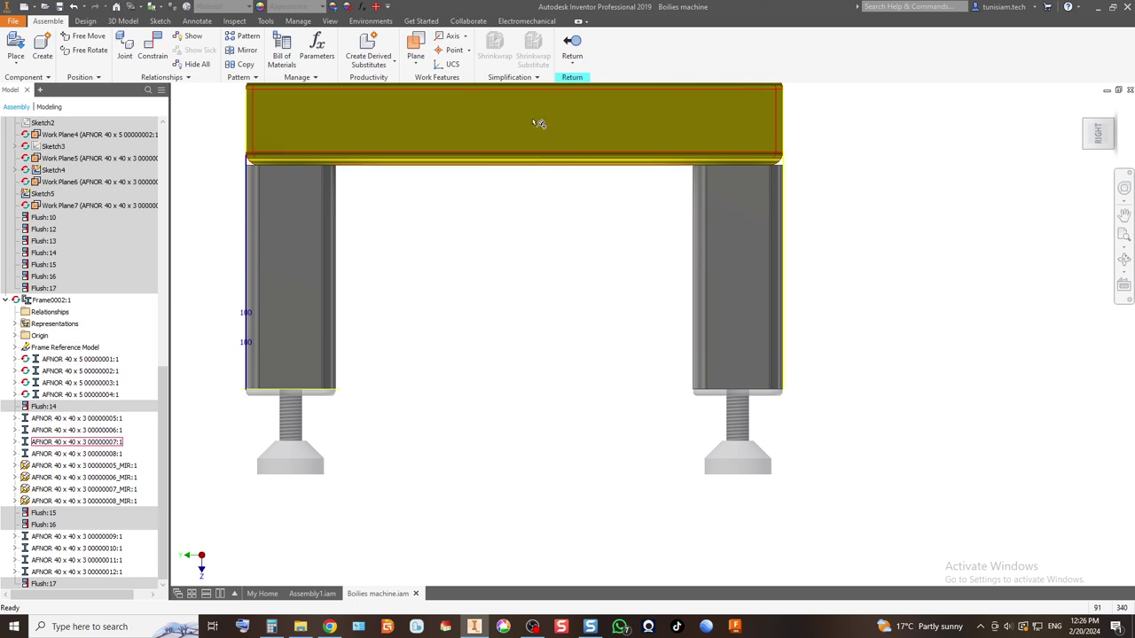
click(572, 46)
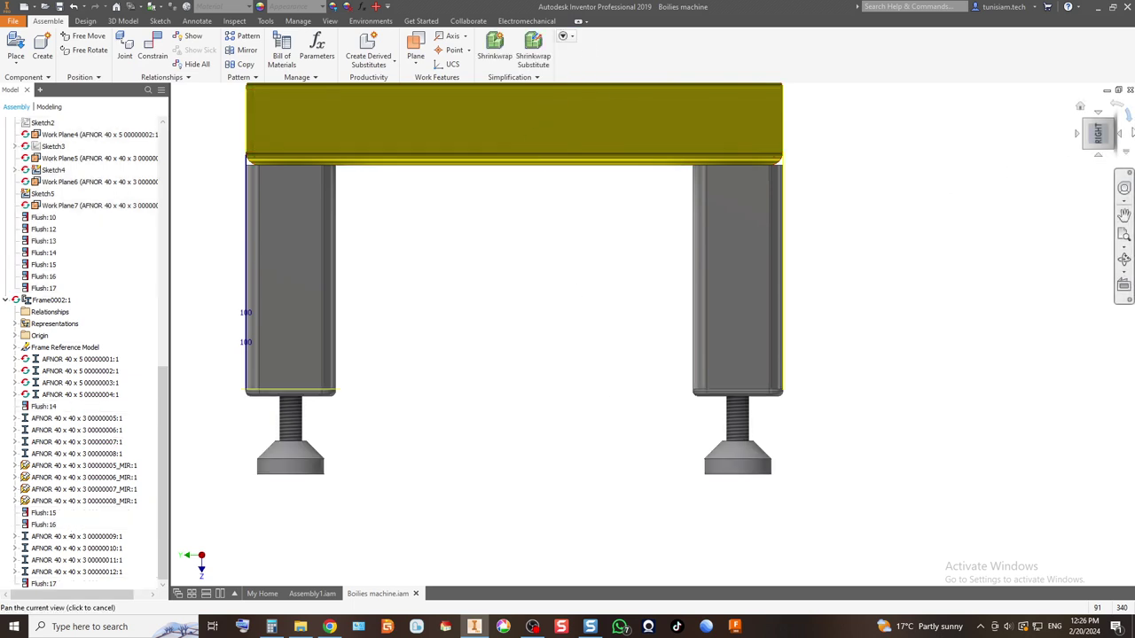
click(1108, 124)
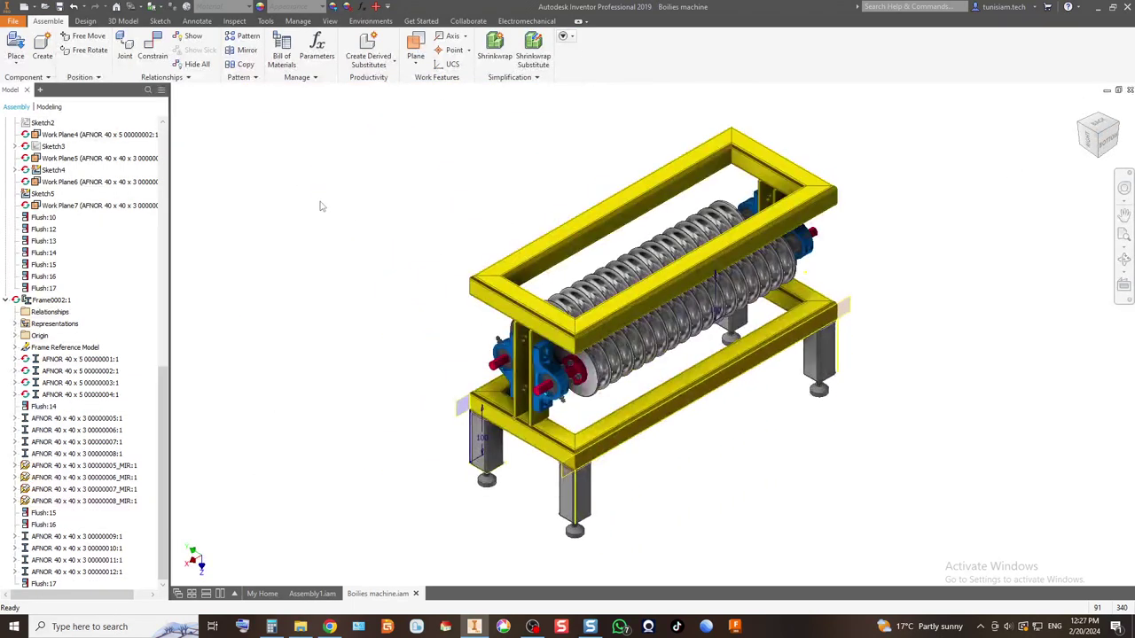
Step: Copy the lower frame's yellow Chrome - Polished(3) appearance (RGB 255, 226, 0) onto the four legs
click(332, 6)
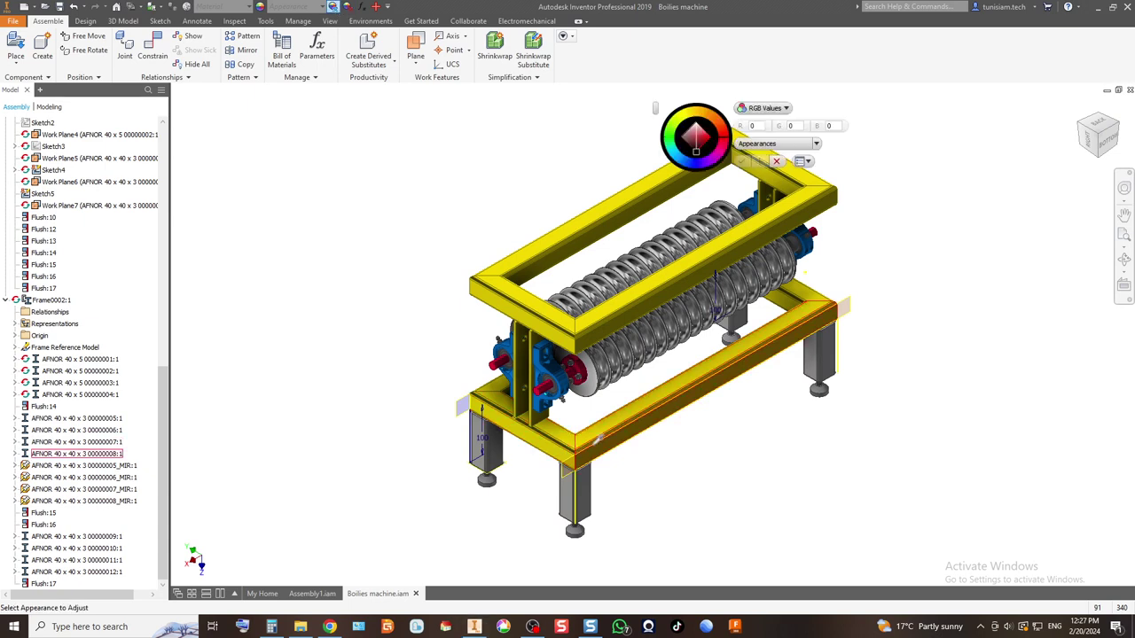
click(572, 433)
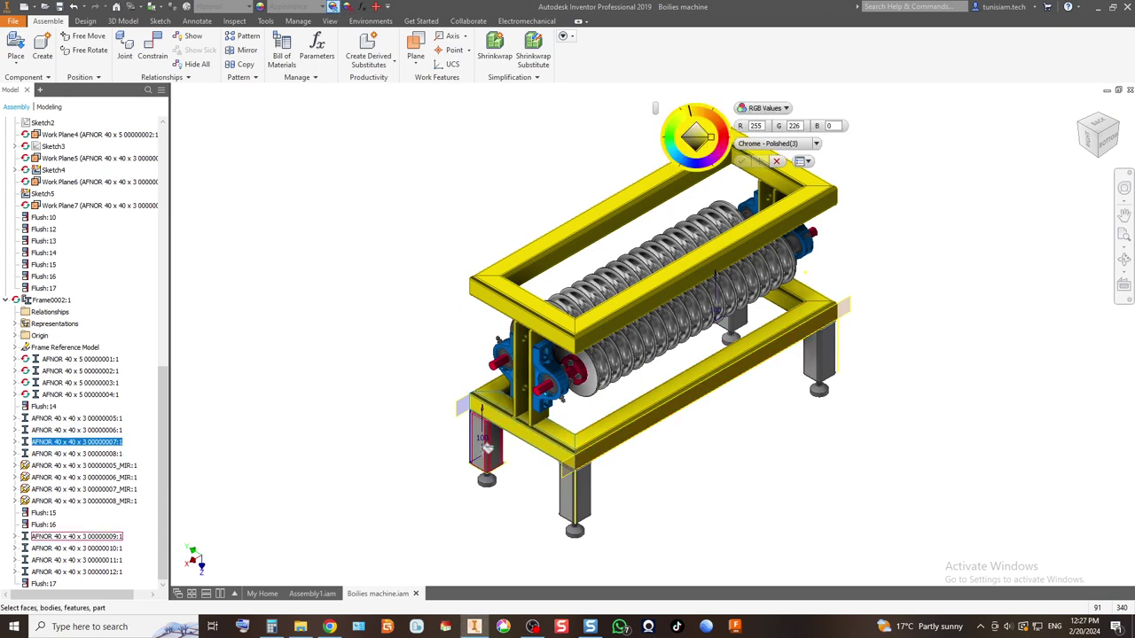
click(486, 447)
ctrl+click(582, 500)
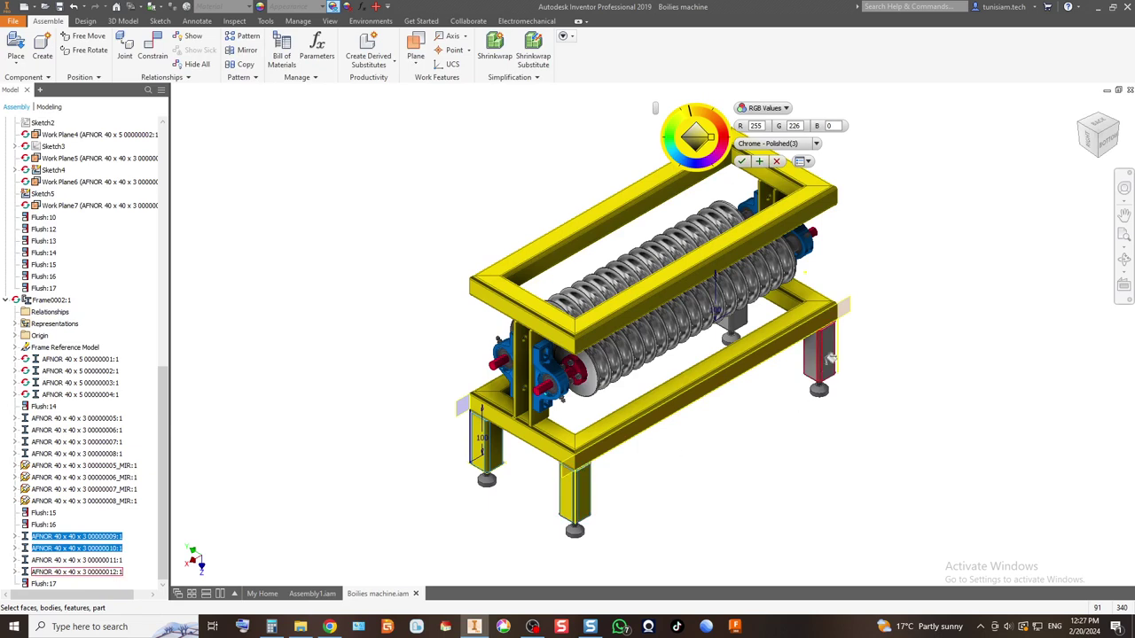
ctrl+click(824, 359)
ctrl+click(732, 321)
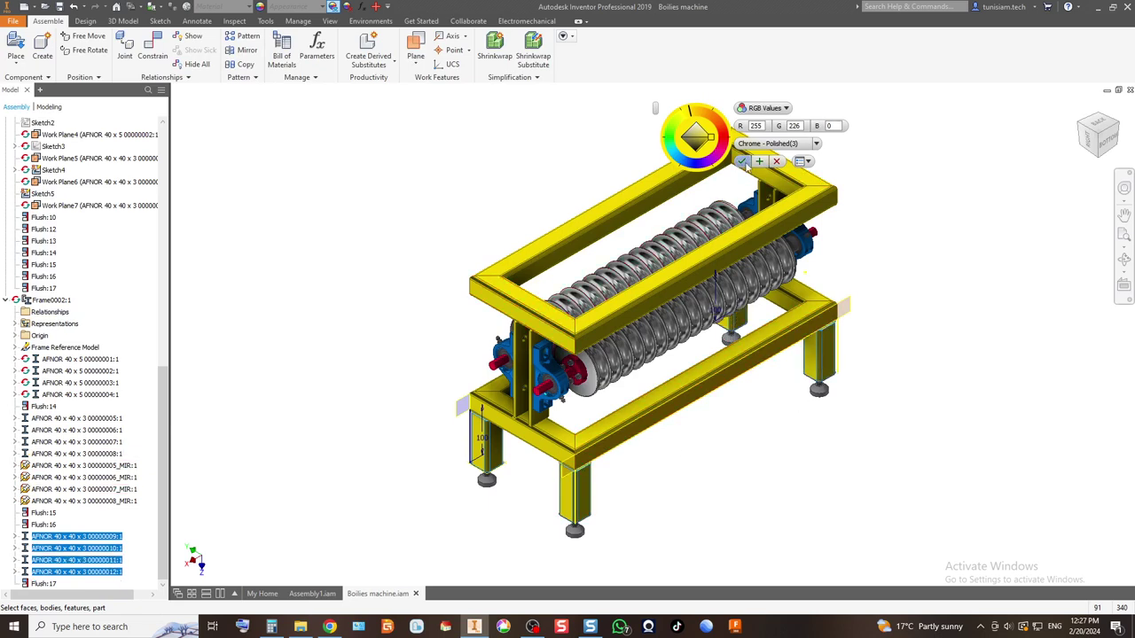
click(743, 162)
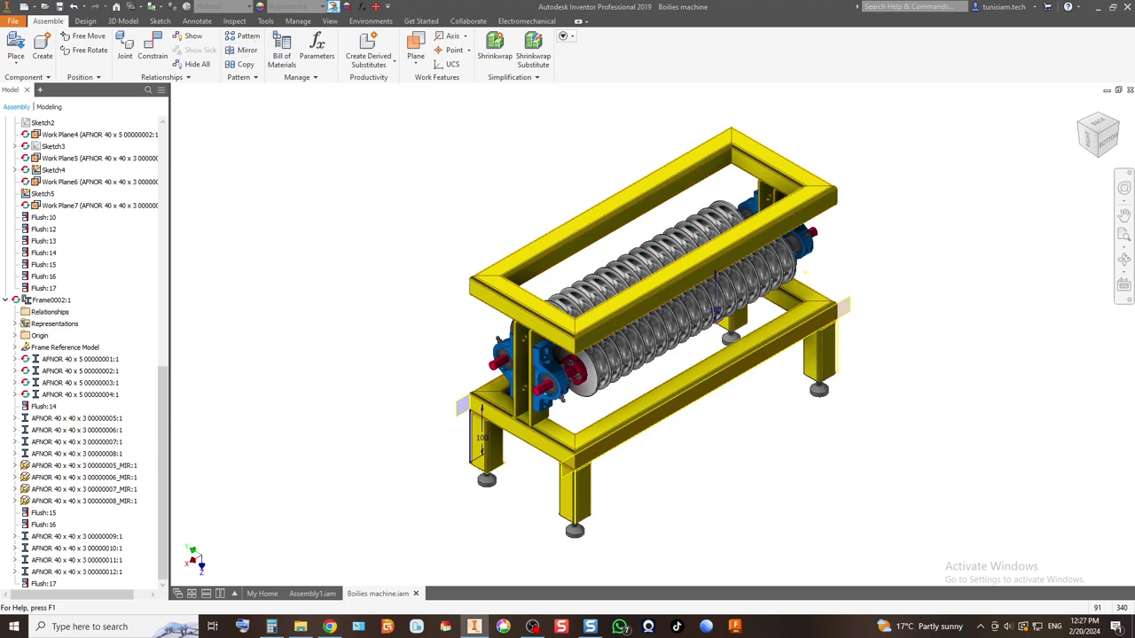
Step: Apply the red Chrome - Polished(1) appearance (RGB 255, 0, 68) to the feet part
click(332, 7)
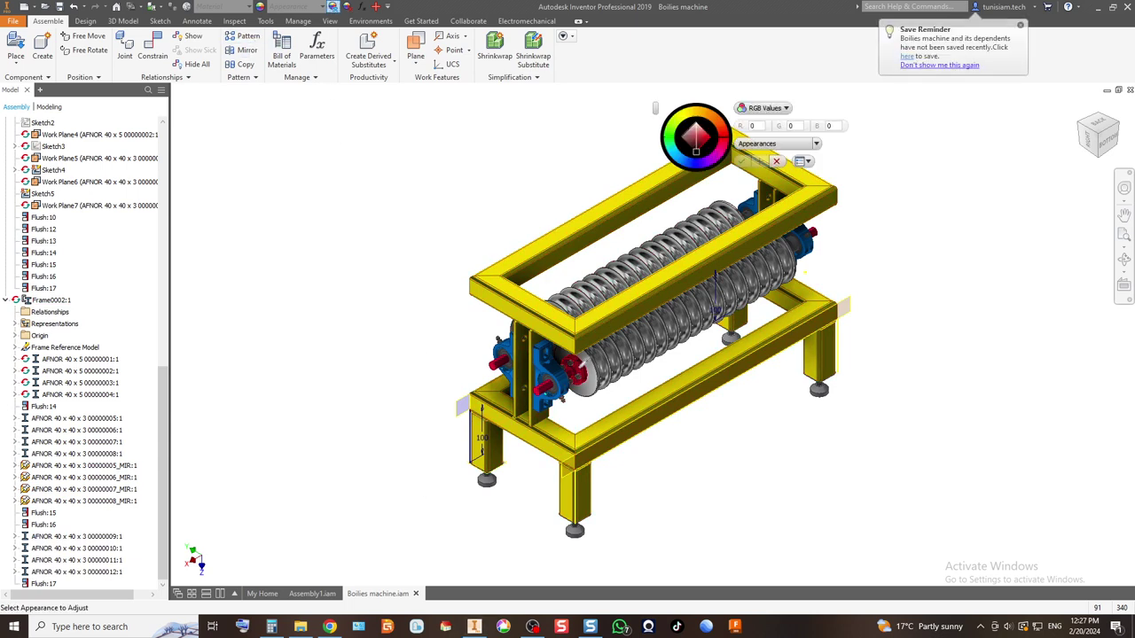
click(488, 479)
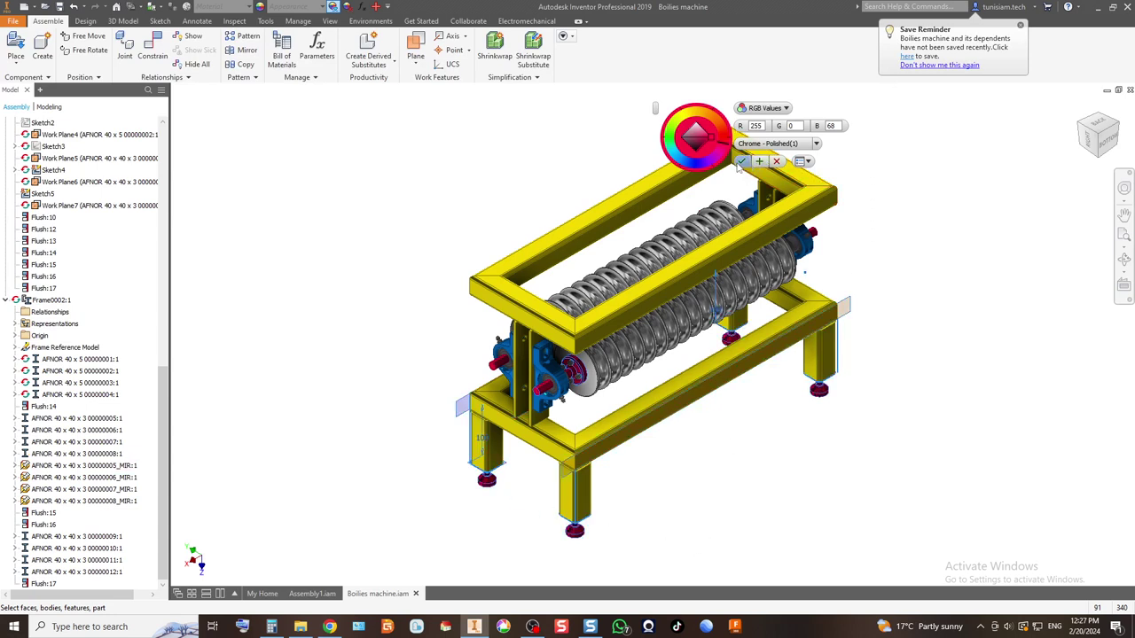
click(741, 161)
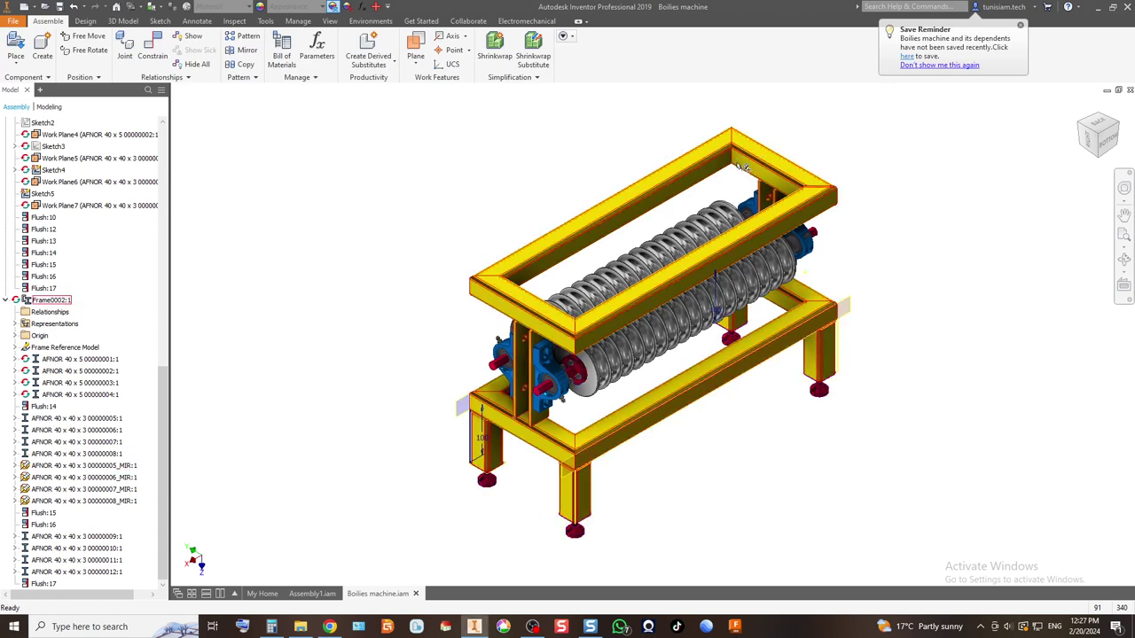
Step: Hide Work Plane4 through Work Plane7 and the sketches between them in the St part
click(5, 300)
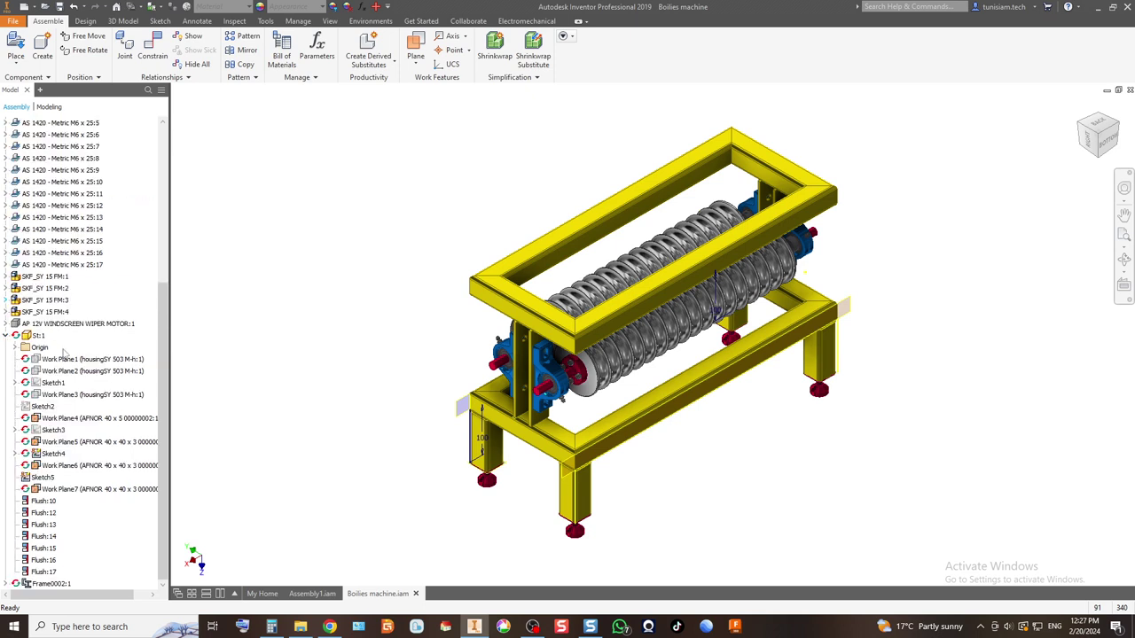
click(55, 489)
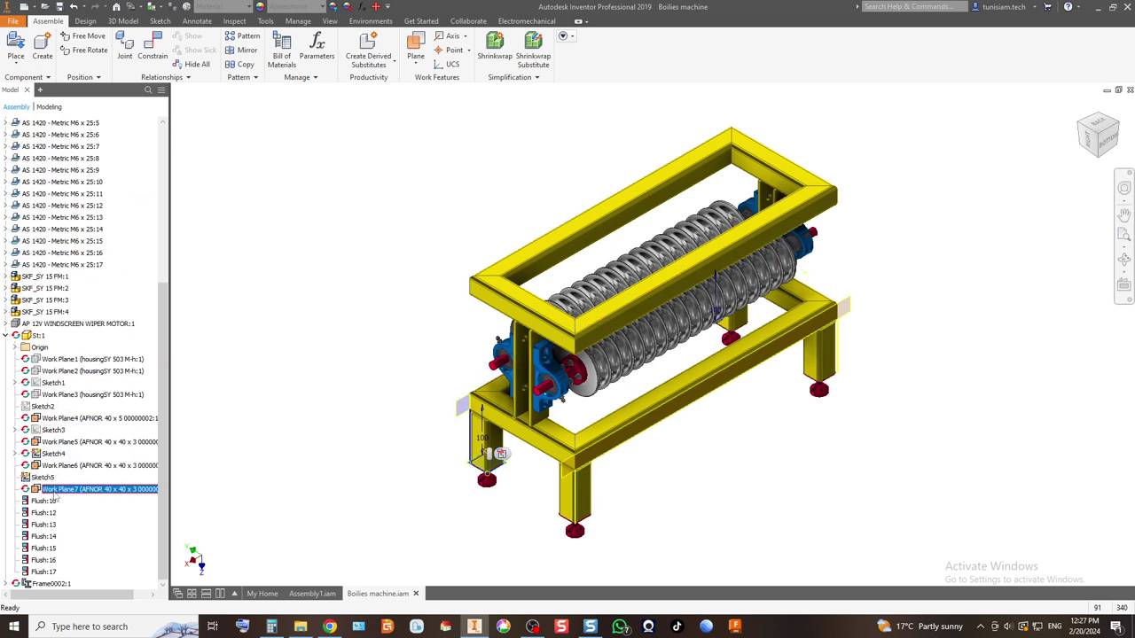
shift+click(73, 418)
right_click(72, 420)
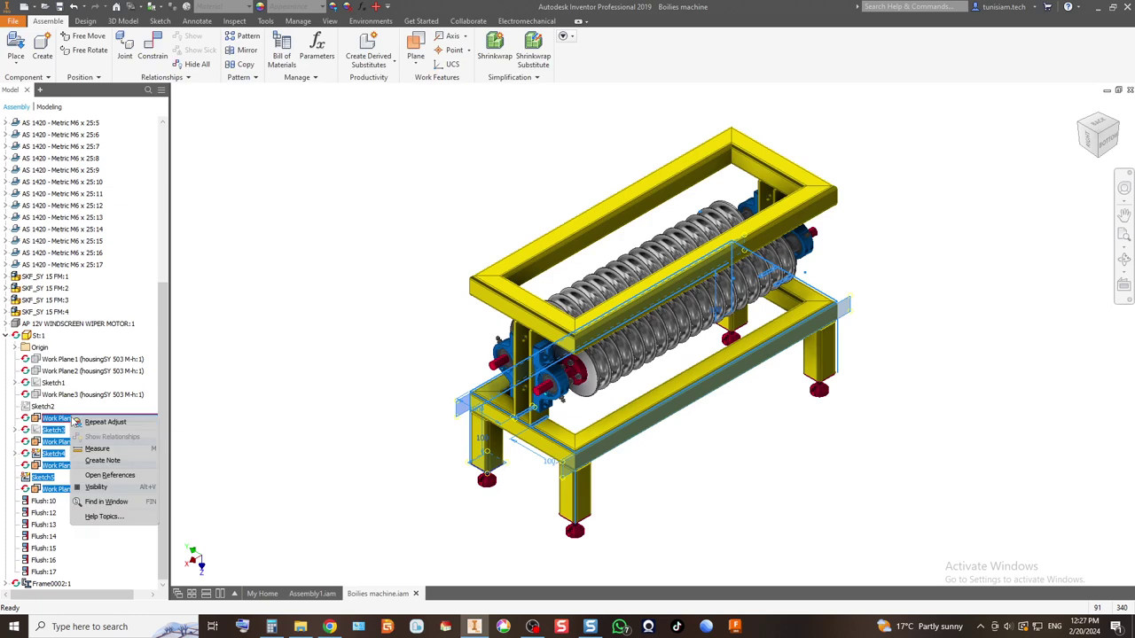
click(101, 486)
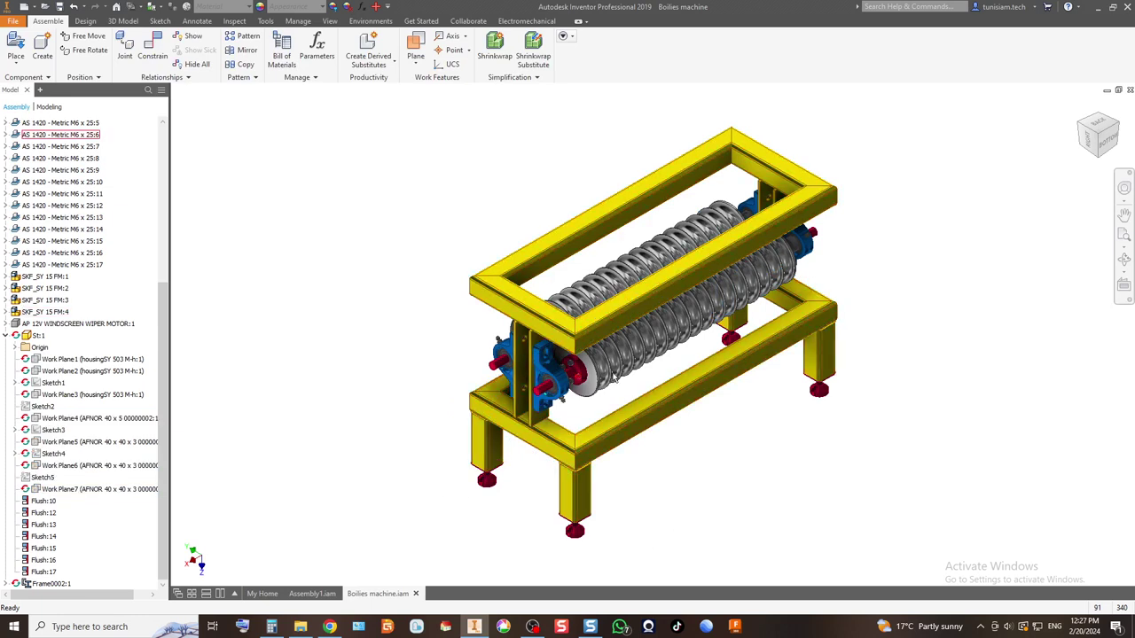
Step: Try displaying the ground plane with manual adjustment of its position and size
click(1089, 140)
click(1080, 105)
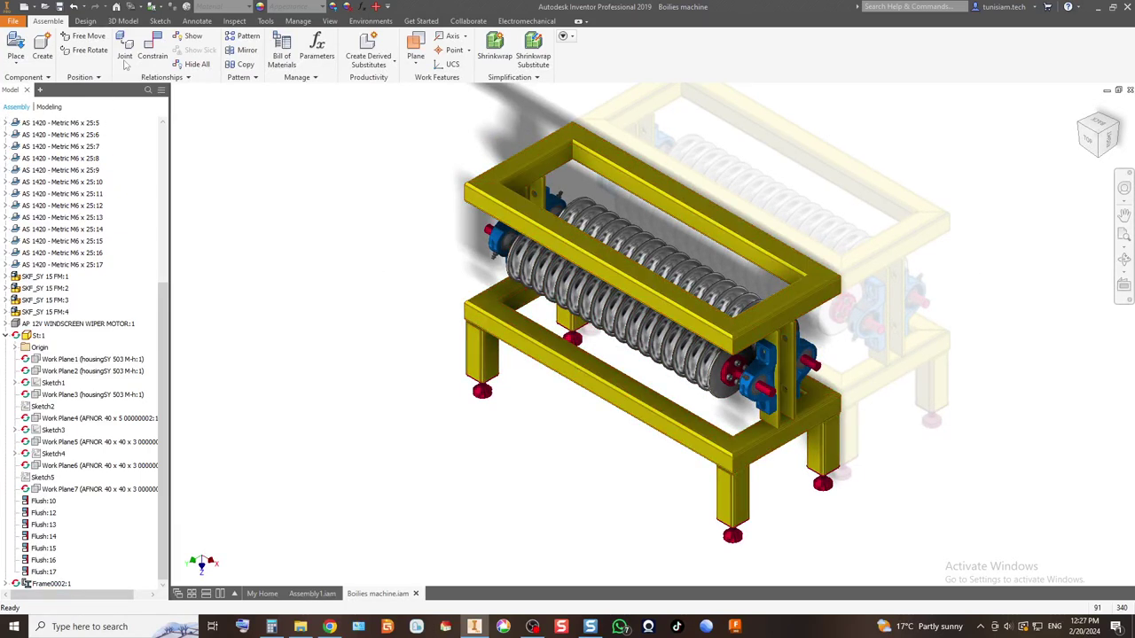
click(329, 21)
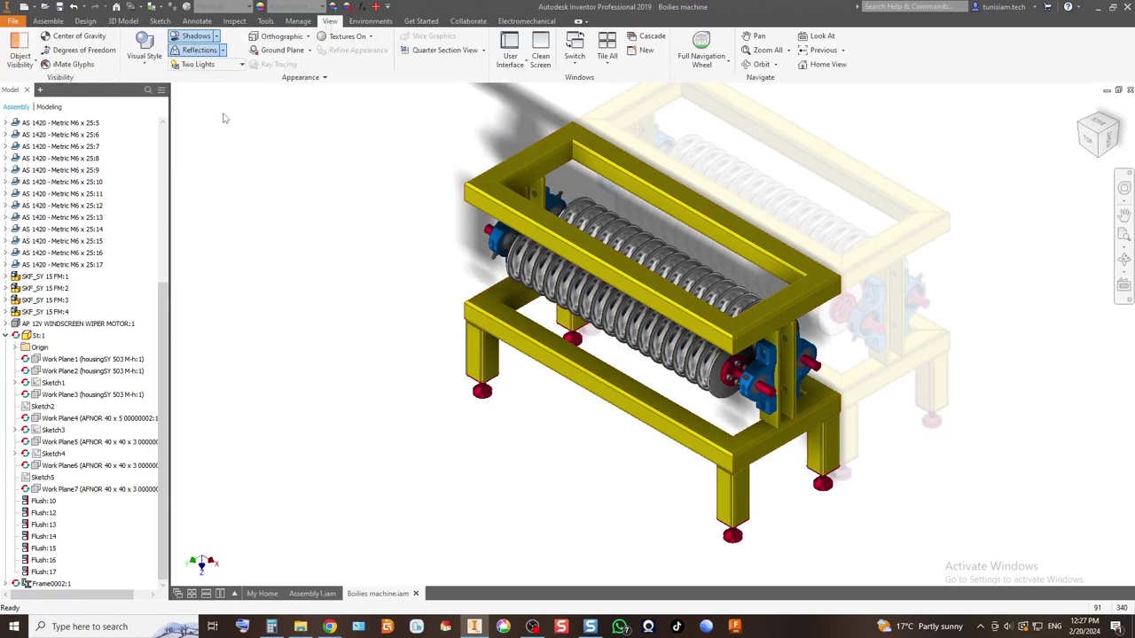
click(283, 52)
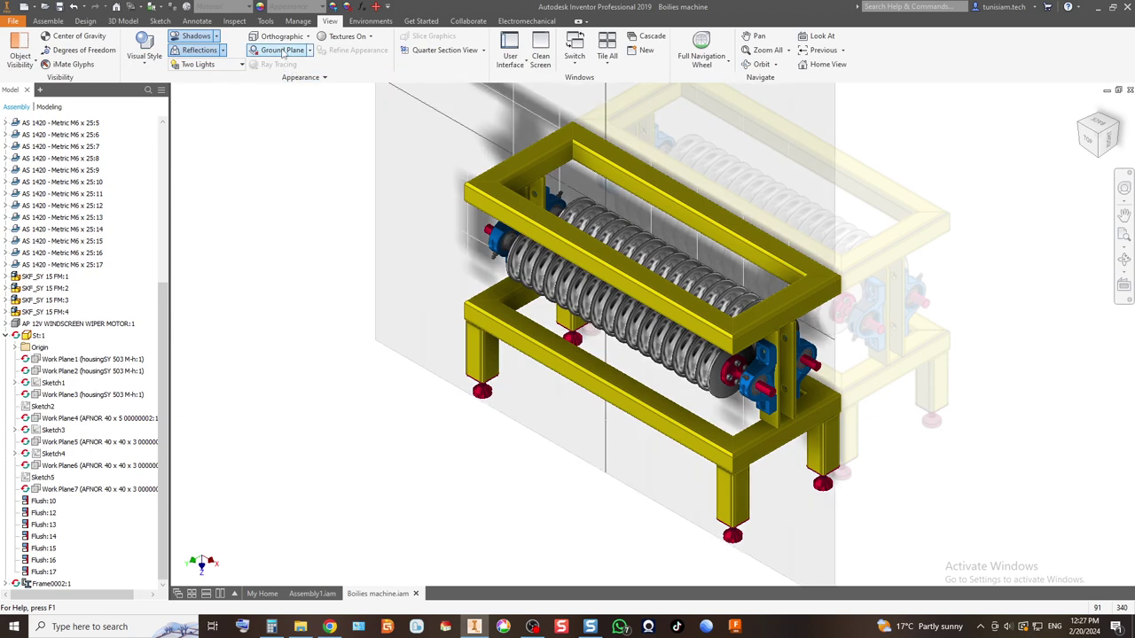
click(310, 50)
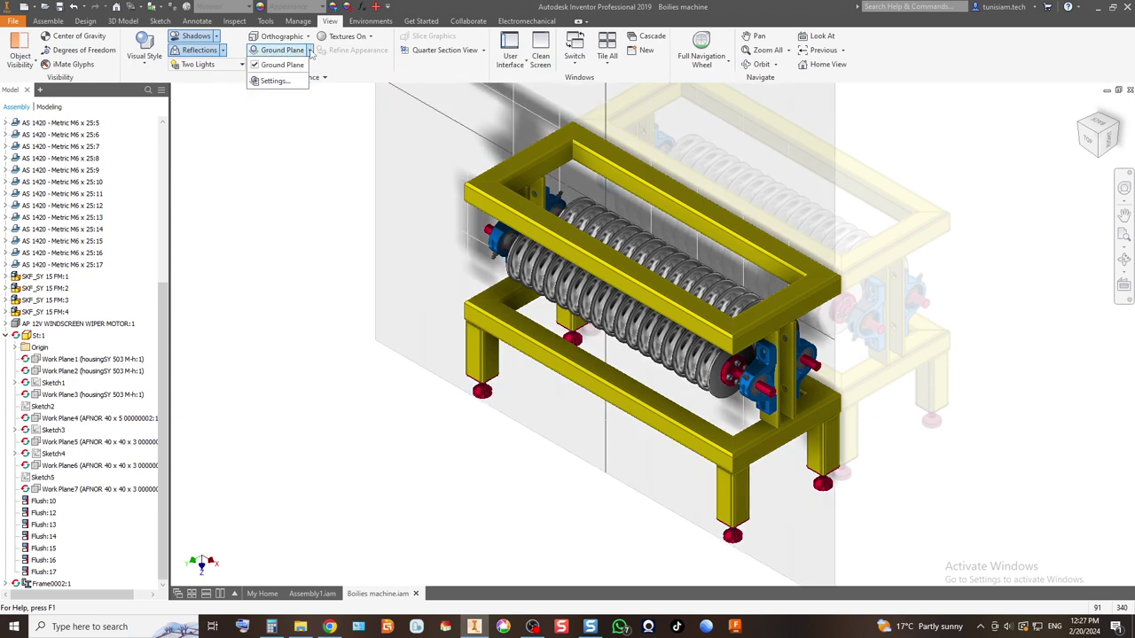
click(274, 80)
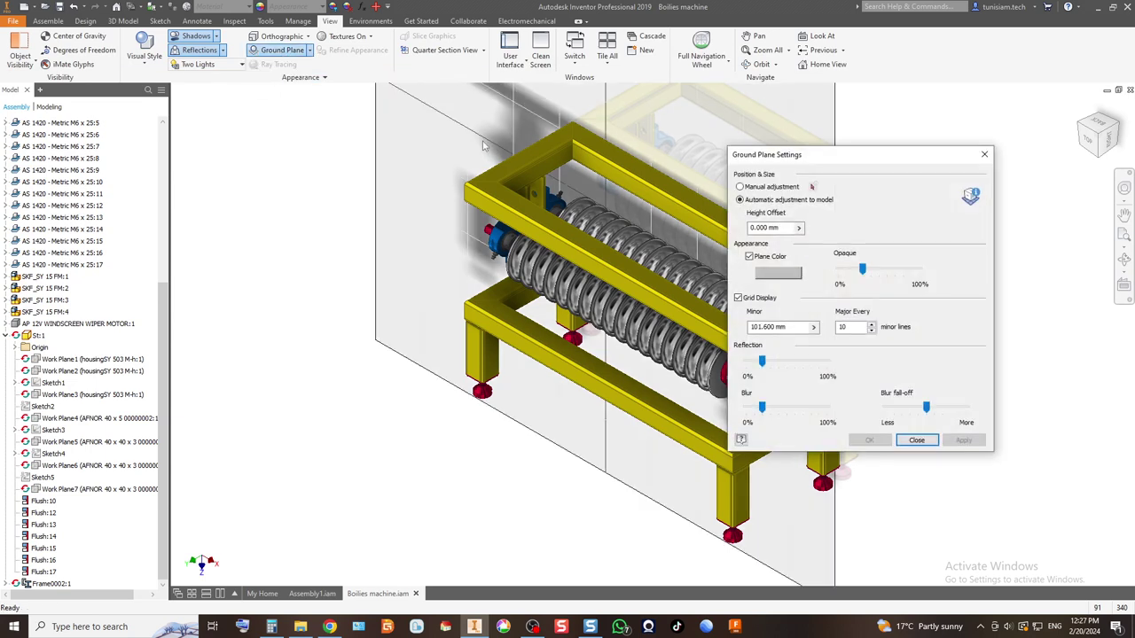
click(773, 187)
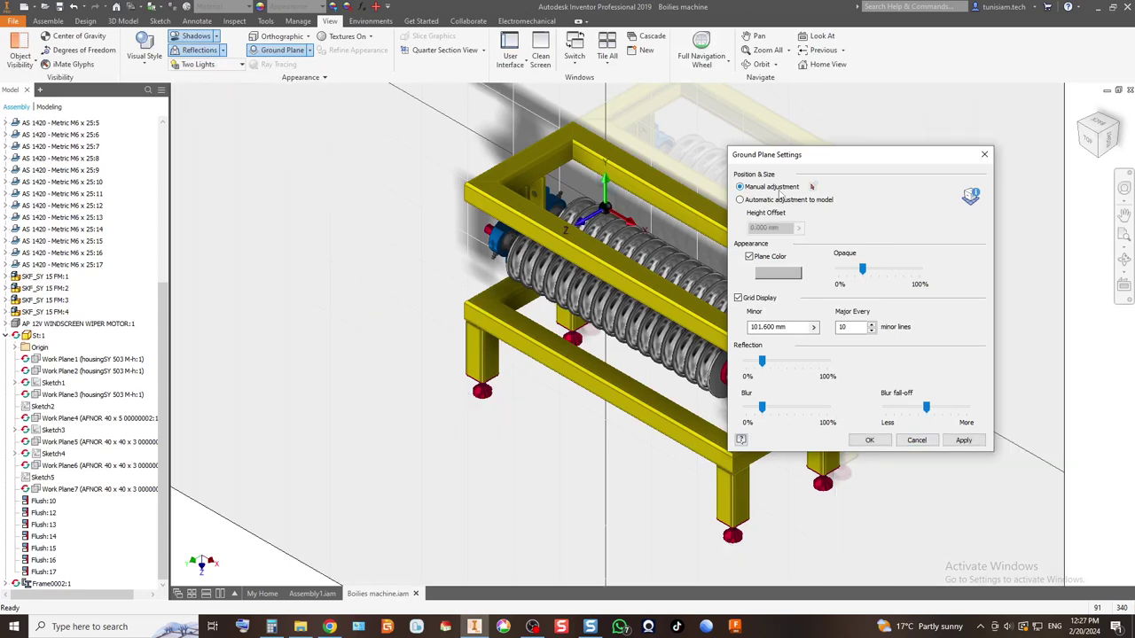
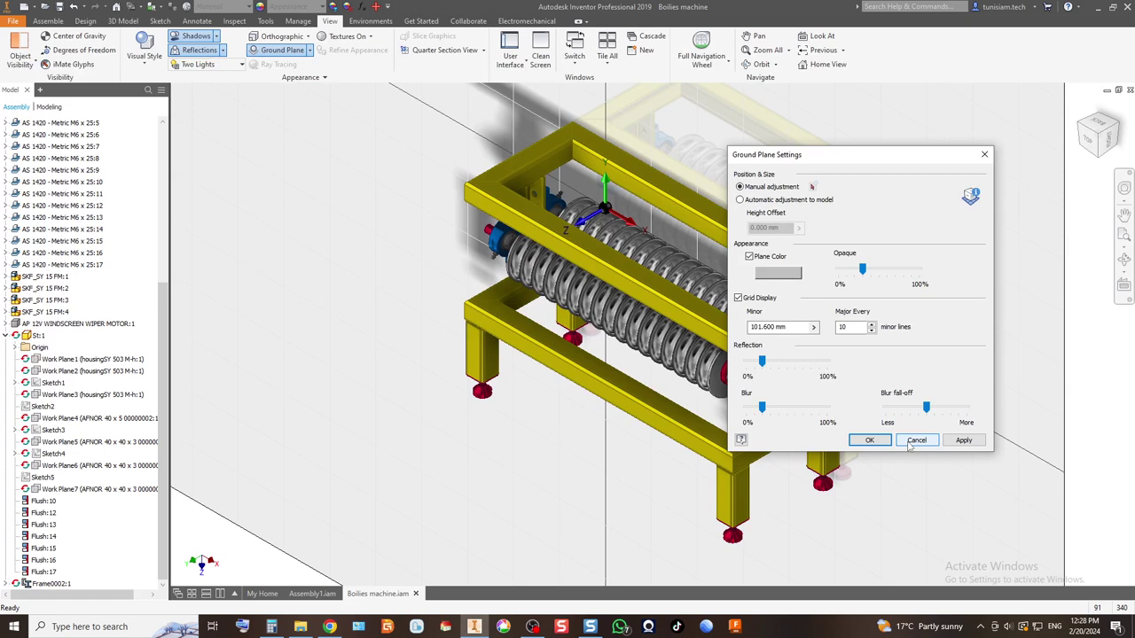
click(916, 440)
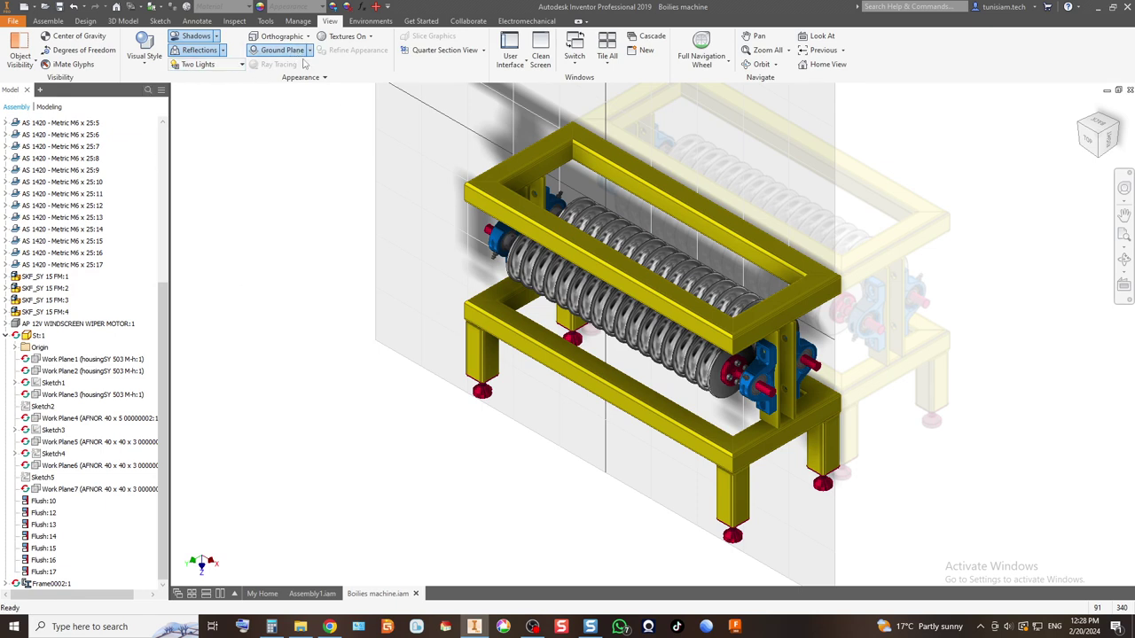
click(282, 50)
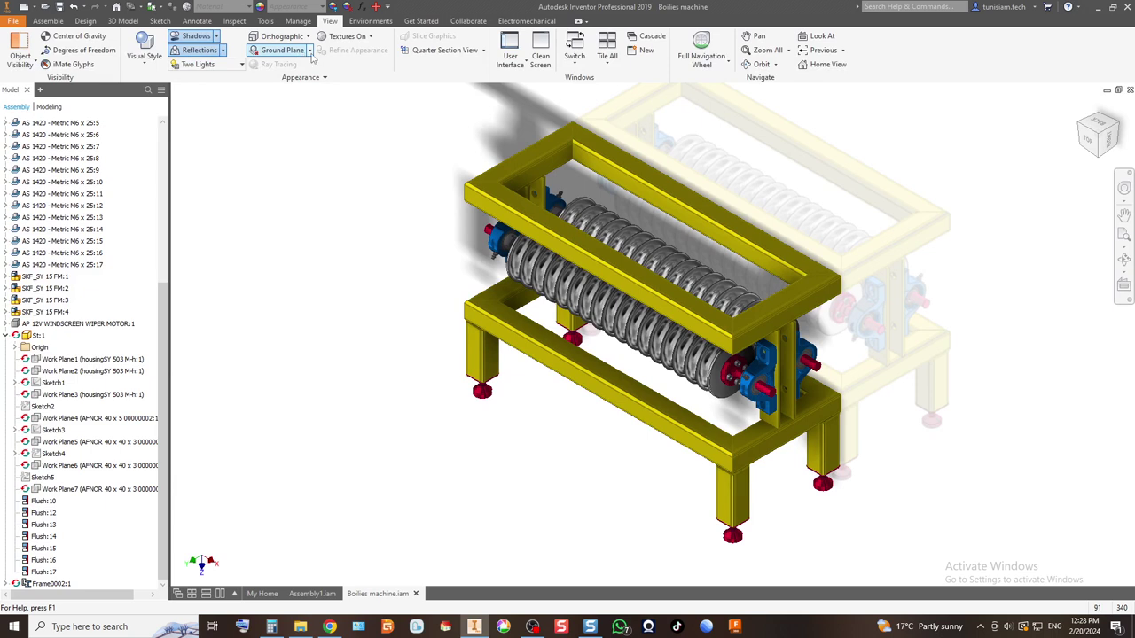
Step: Examine the machine from the right, front, top and isometric views, including the bearing end up close
click(1107, 145)
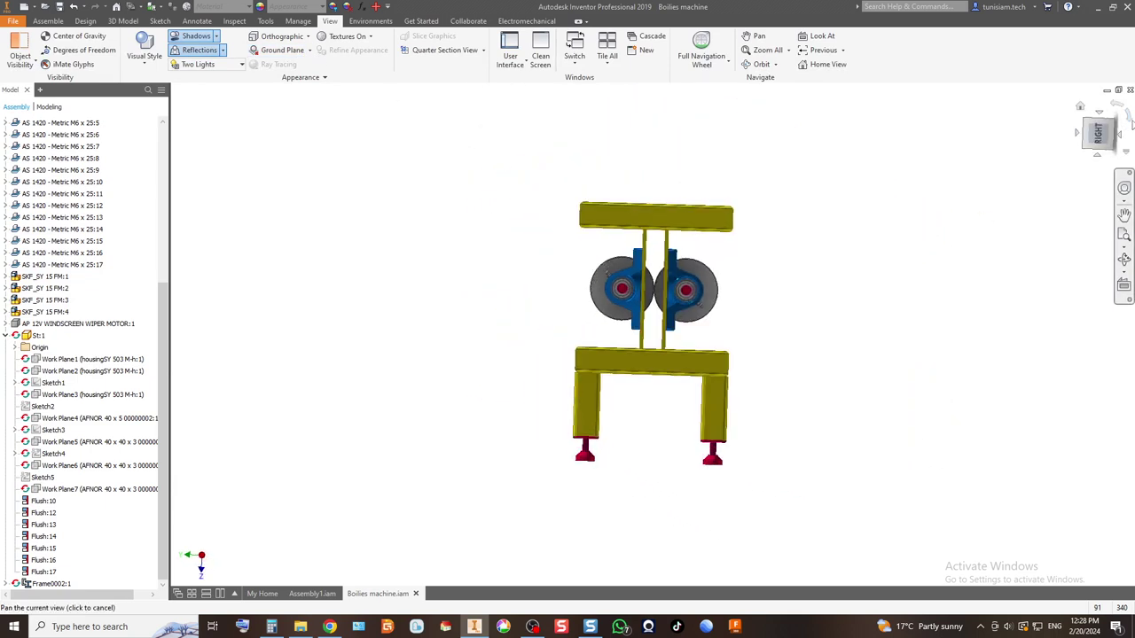
click(1124, 113)
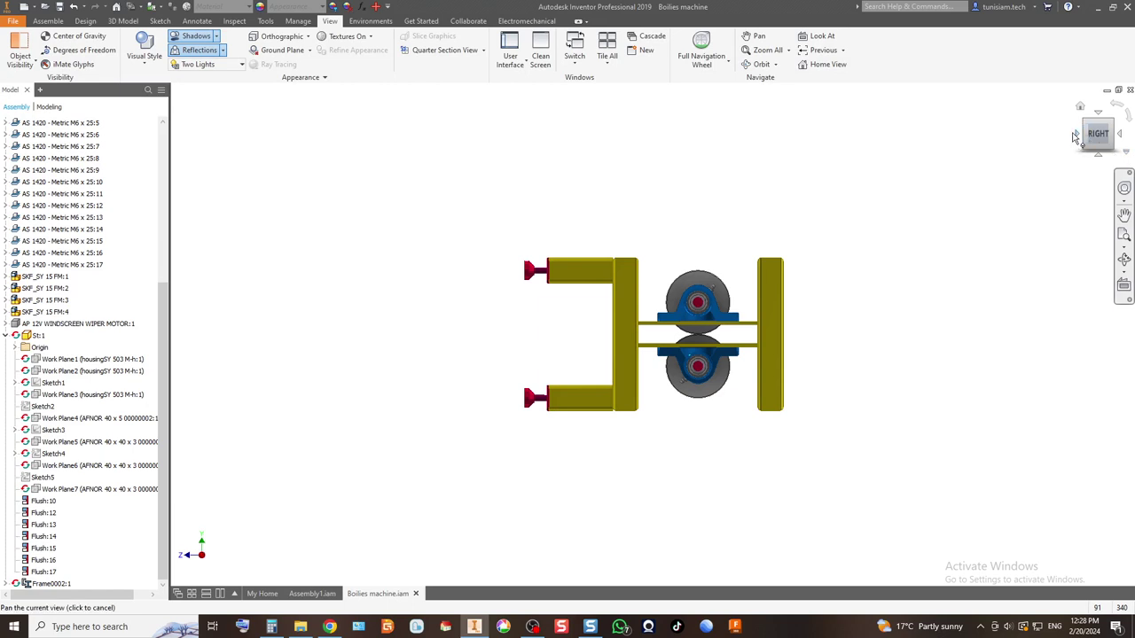
click(1074, 136)
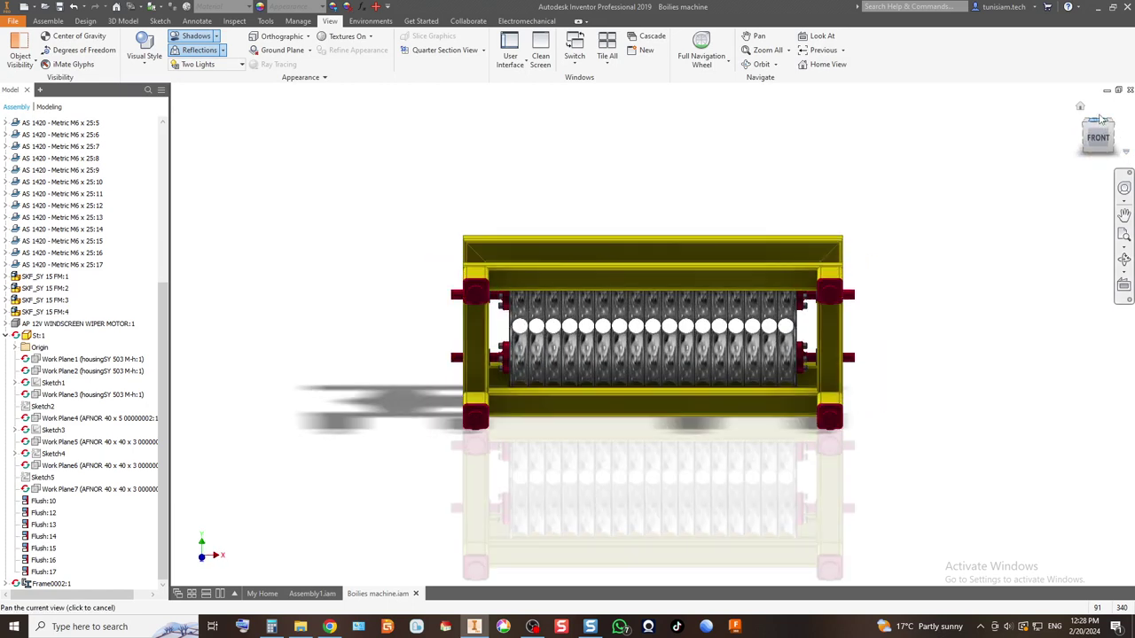
click(1100, 119)
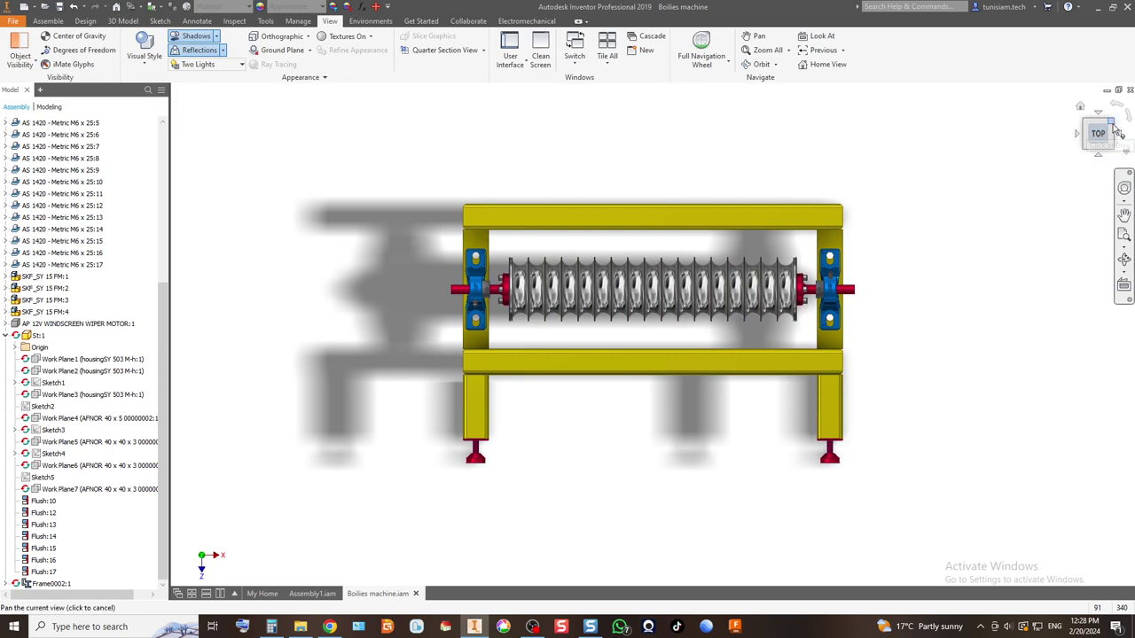
click(1113, 125)
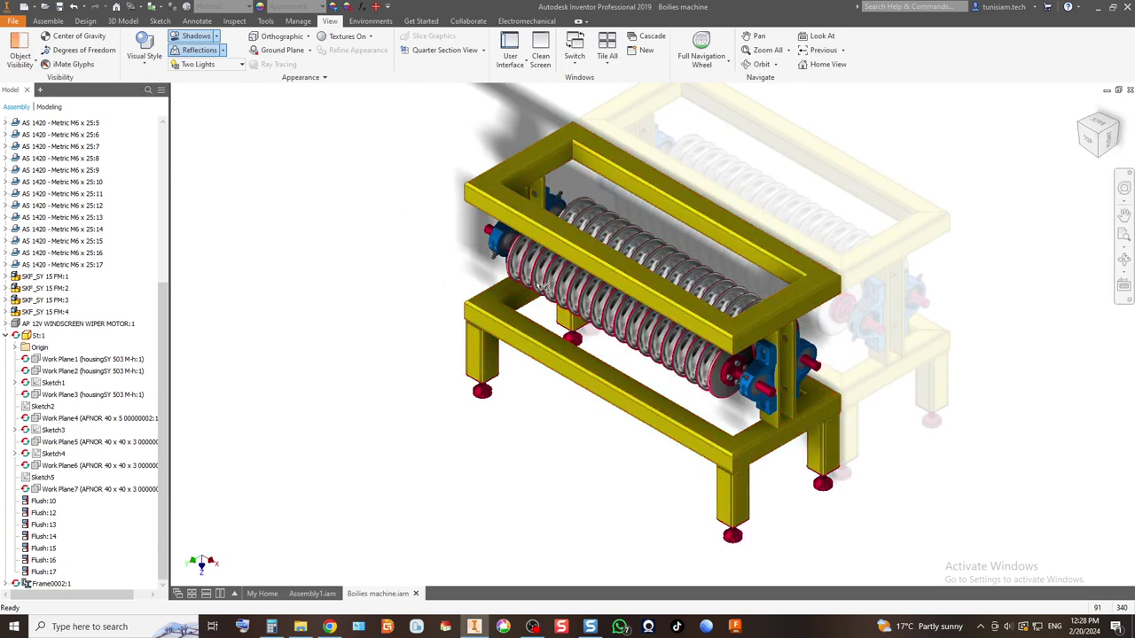
scroll(780, 368, up, 5)
scroll(583, 340, down, 3)
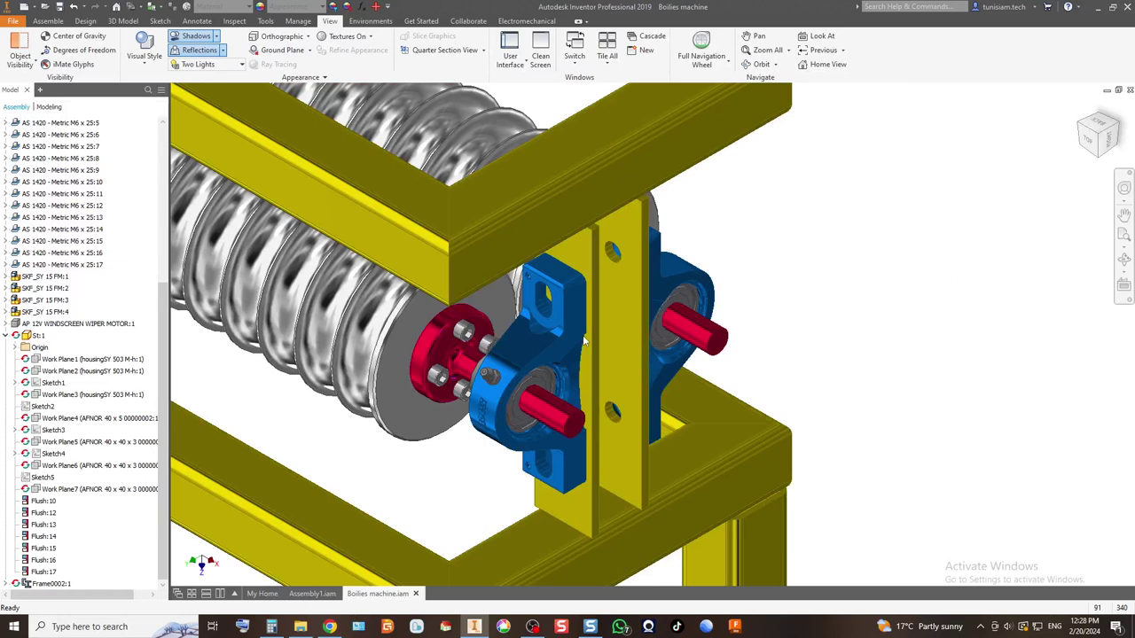
scroll(584, 340, down, 4)
scroll(574, 347, up, 2)
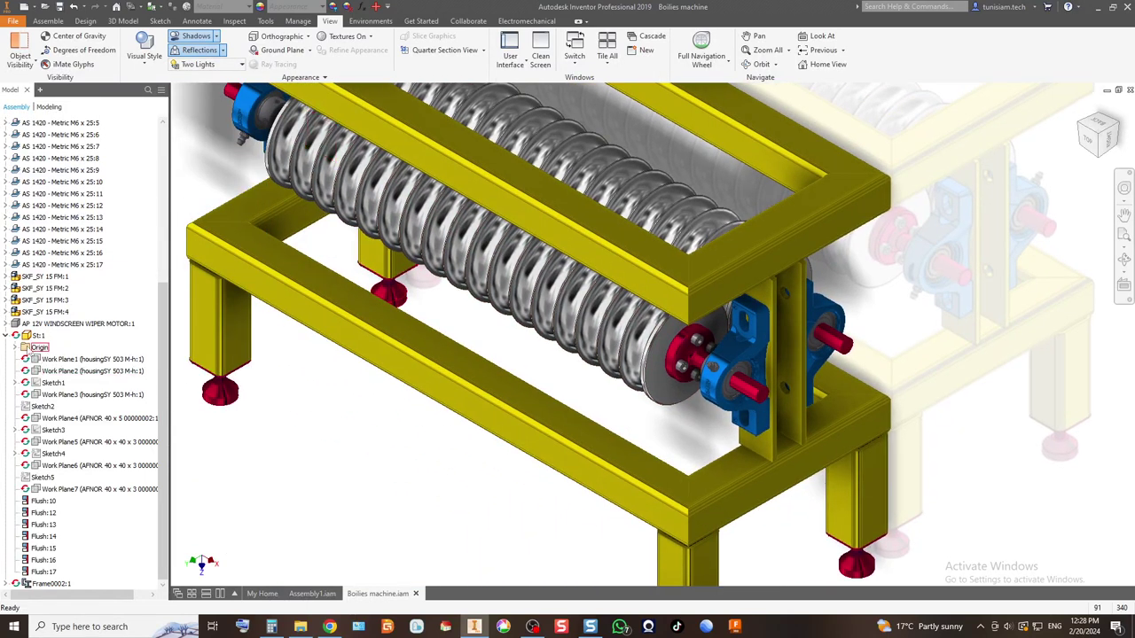
Step: Make the hidden AP 12V windscreen wiper motor visible and place a second instance of it beside the frame
click(6, 335)
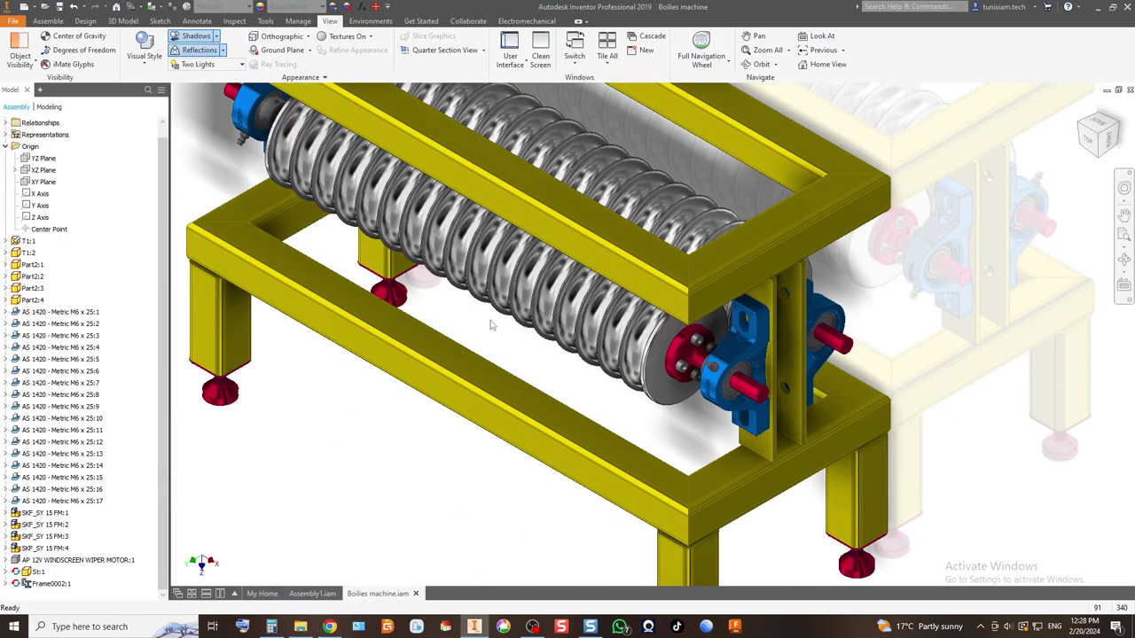
scroll(588, 352, down, 3)
click(64, 564)
right_click(64, 568)
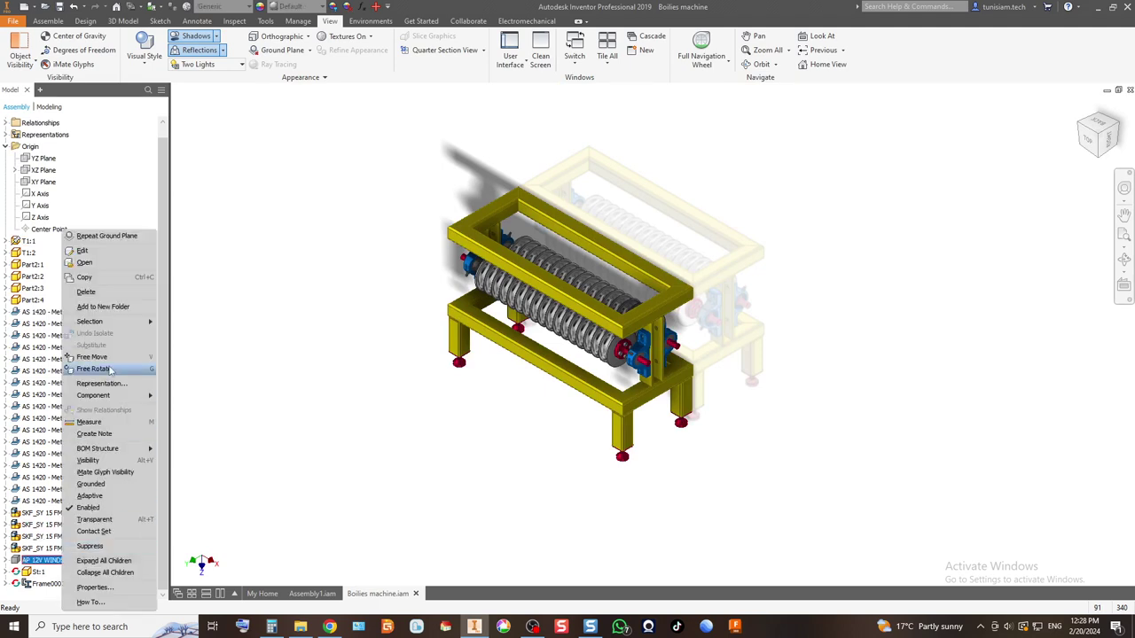
click(107, 461)
drag(378, 193, 375, 265)
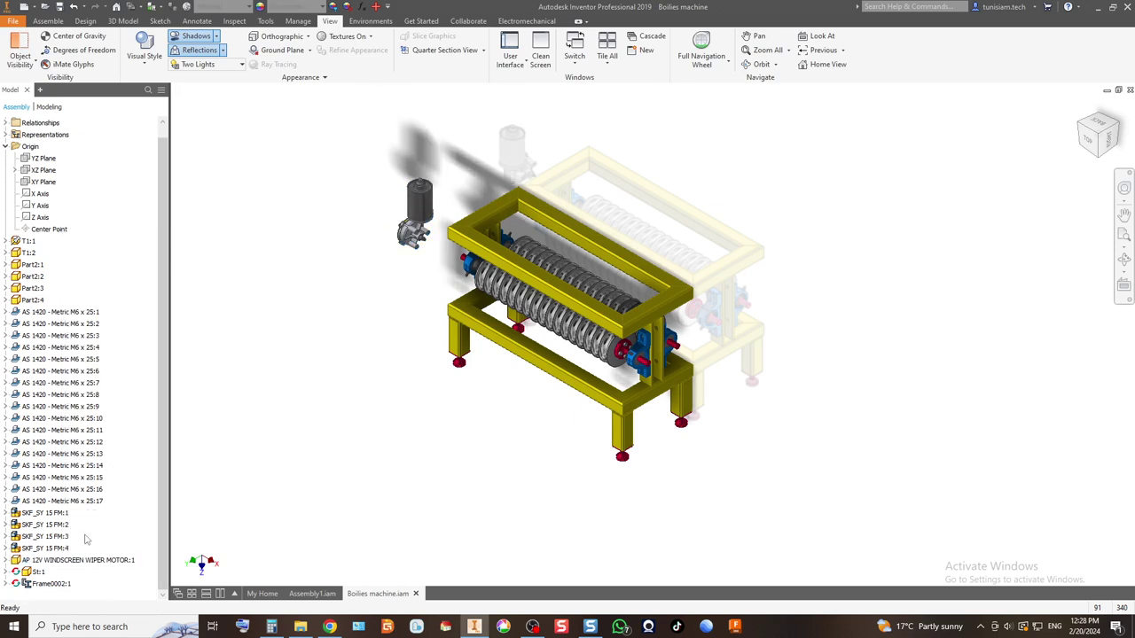
click(50, 562)
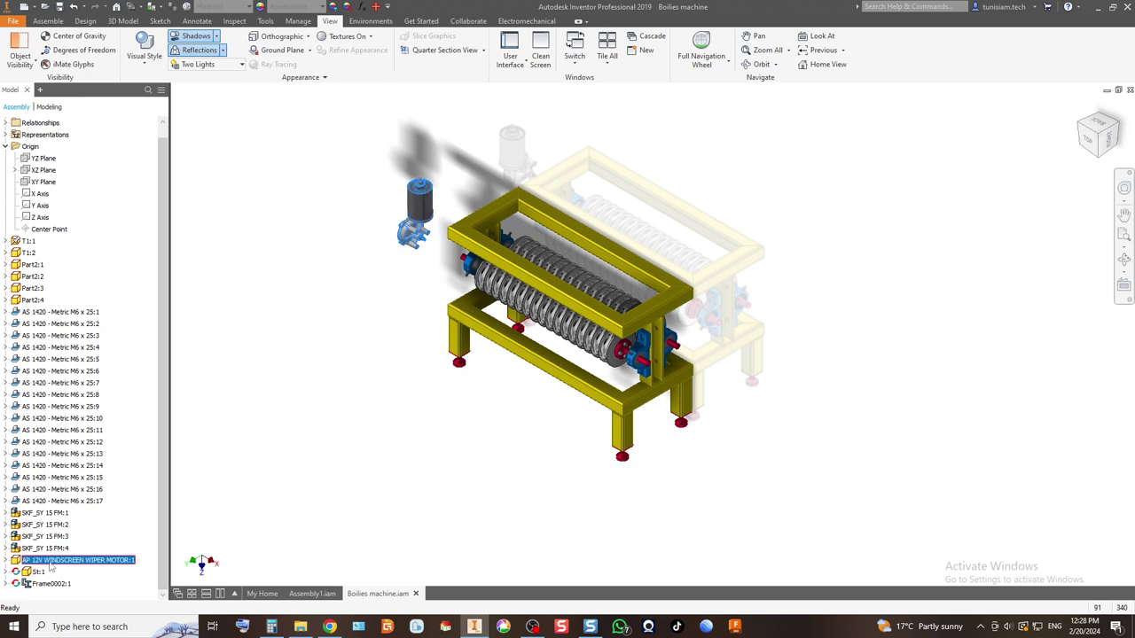
click(384, 300)
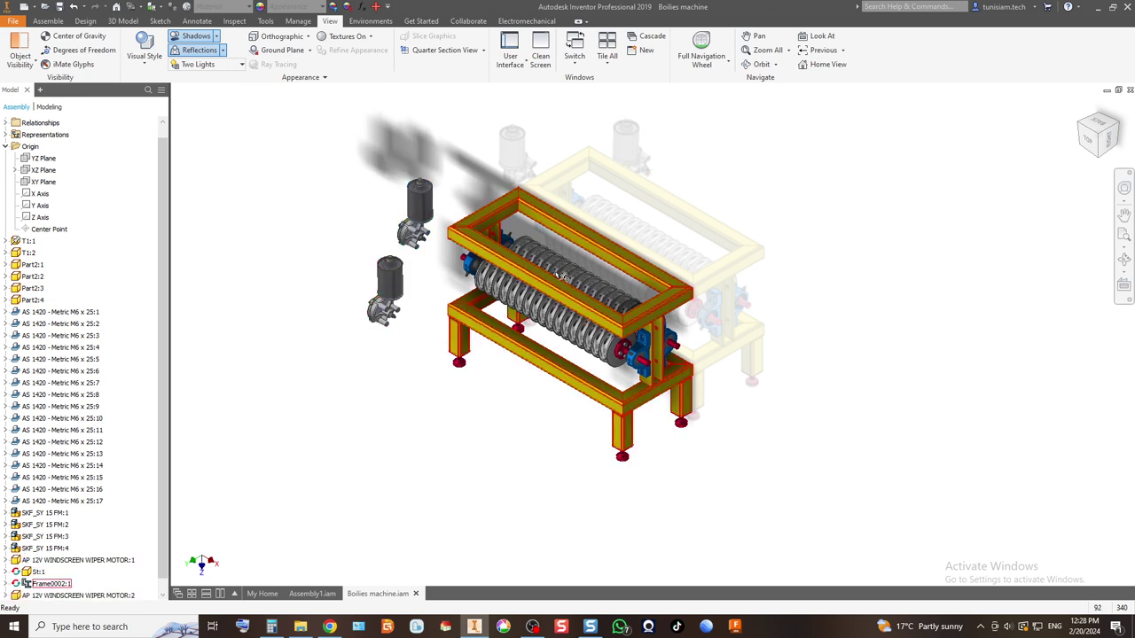
Step: Mate the first wiper motor's output shaft axis to the front roller's shaft with offset 0, keeping the motor on the outer side
scroll(534, 359, down, 10)
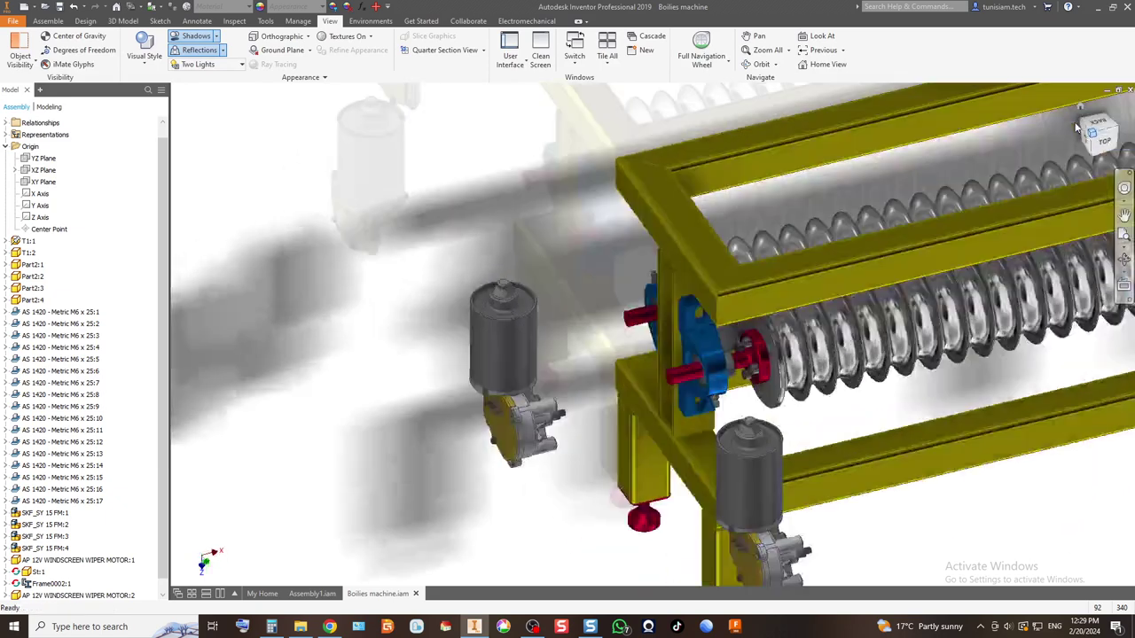
scroll(534, 359, up, 5)
scroll(576, 383, down, 8)
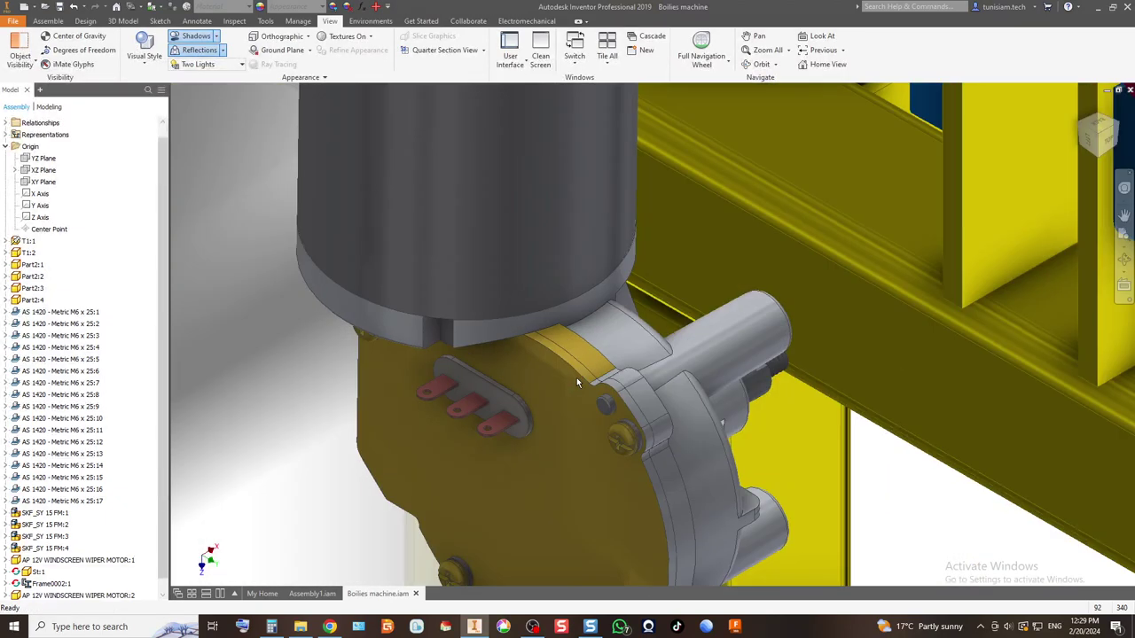
scroll(589, 410, up, 6)
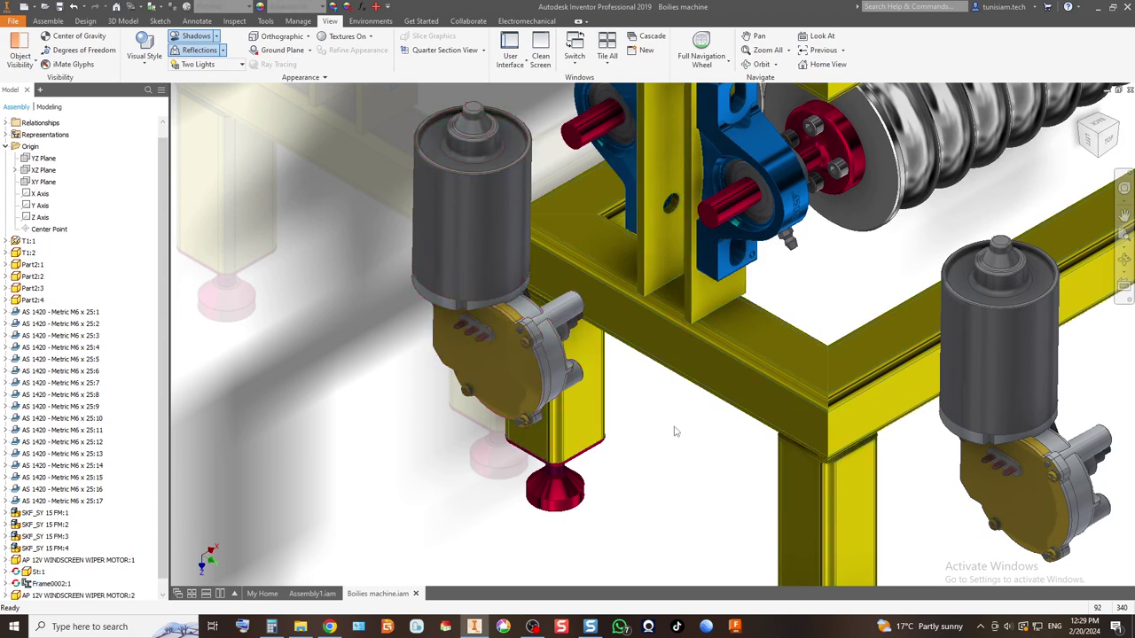
click(1119, 131)
scroll(466, 117, down, 8)
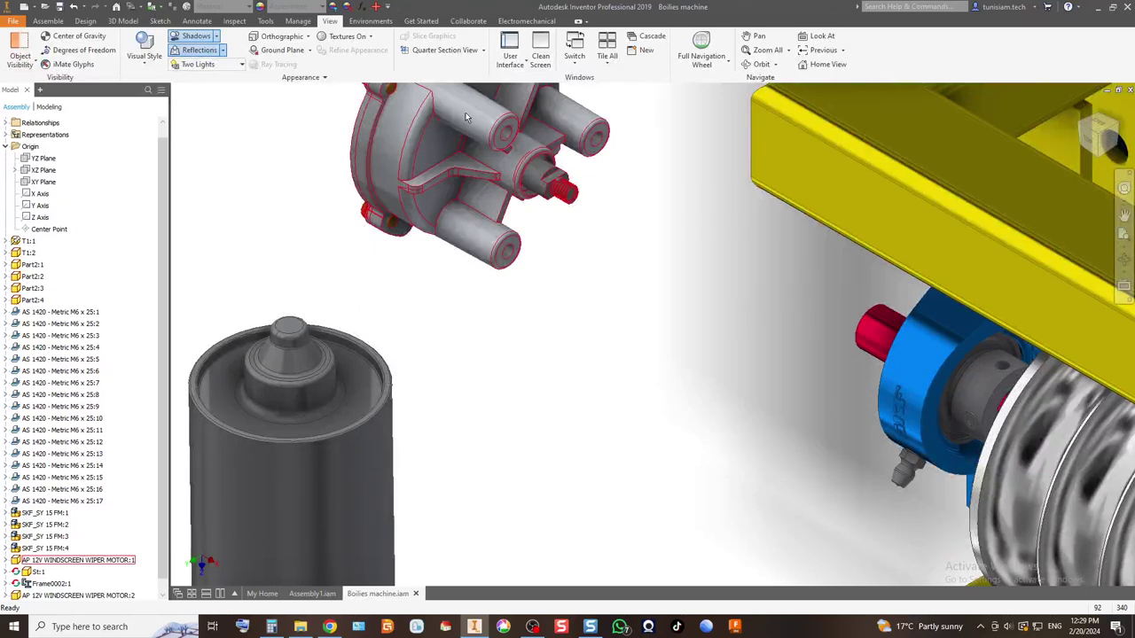
click(45, 22)
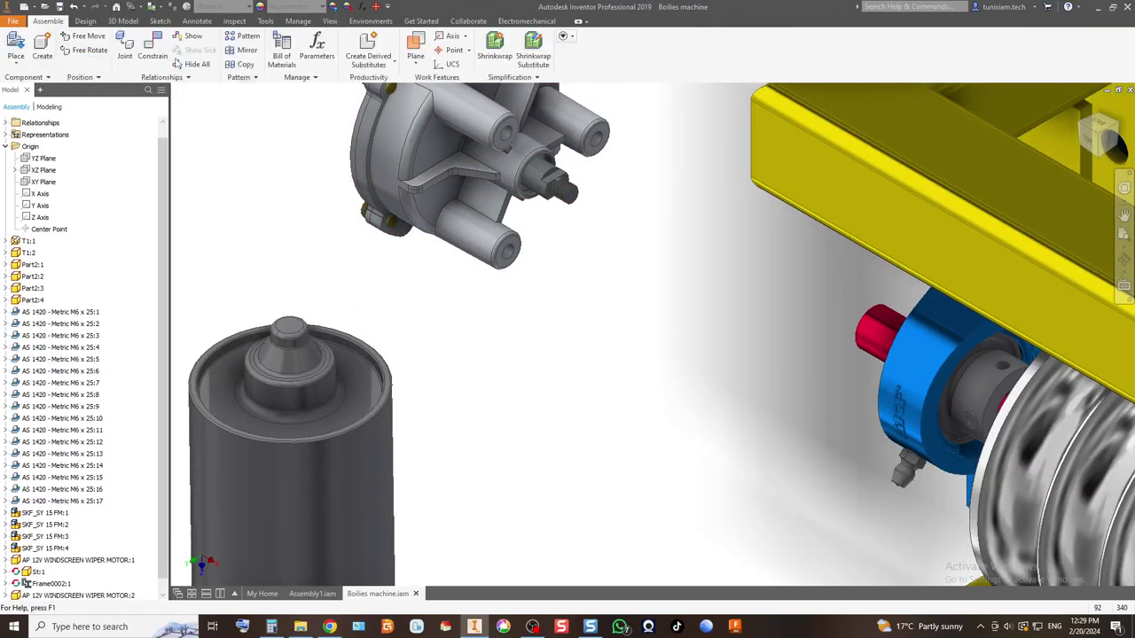
click(153, 51)
scroll(546, 191, down, 5)
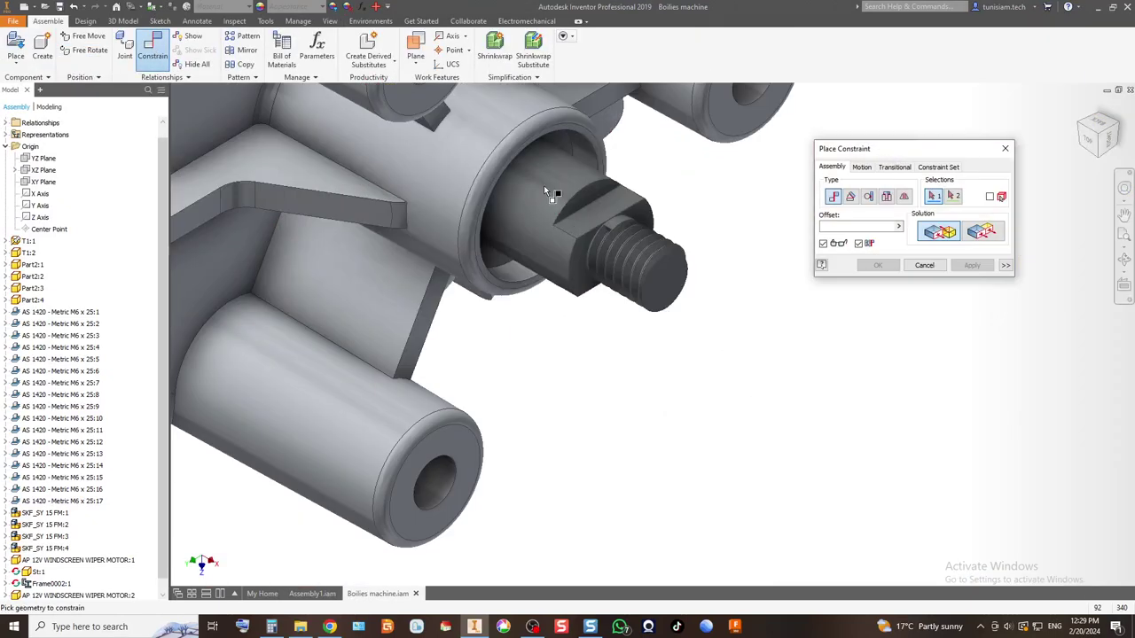
click(575, 237)
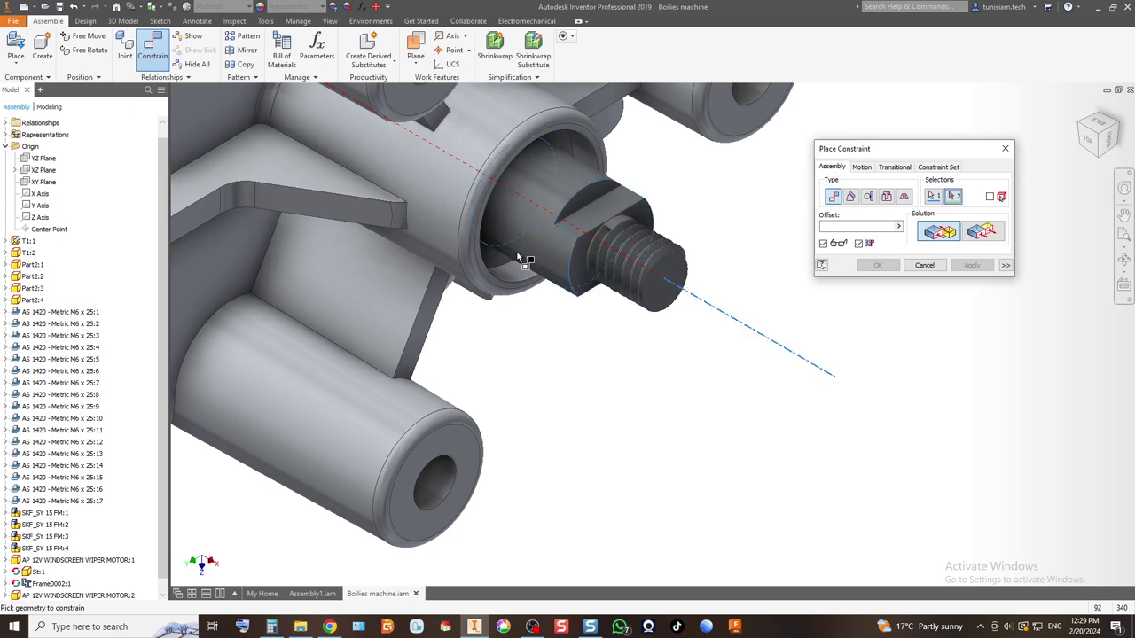
scroll(528, 261, up, 5)
click(789, 368)
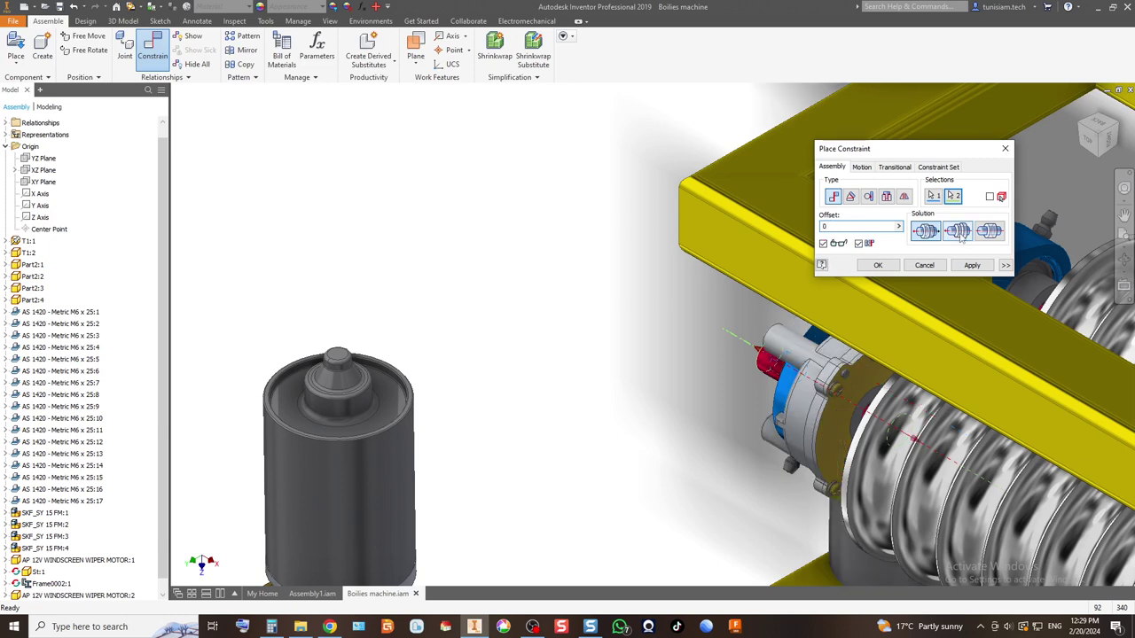
click(959, 231)
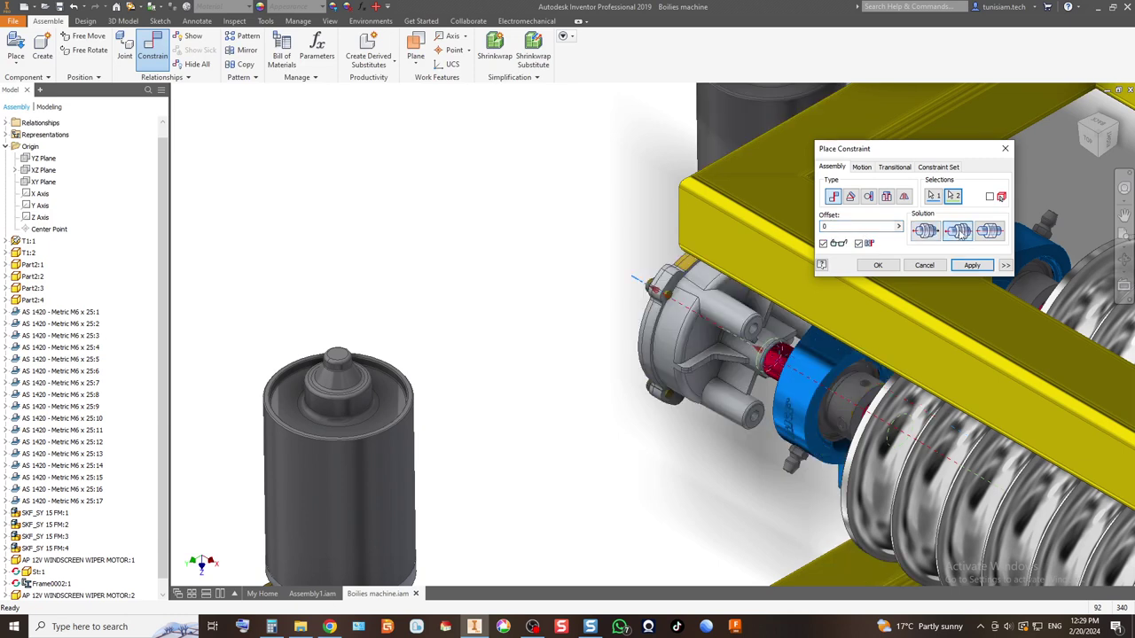
click(971, 265)
scroll(467, 319, up, 5)
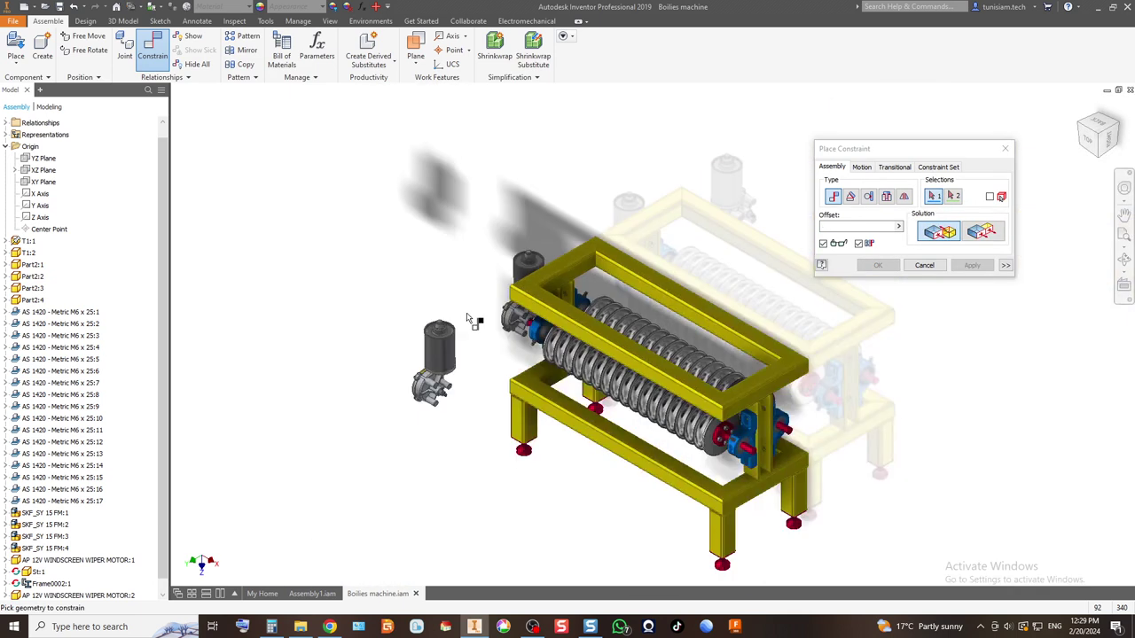
click(1084, 129)
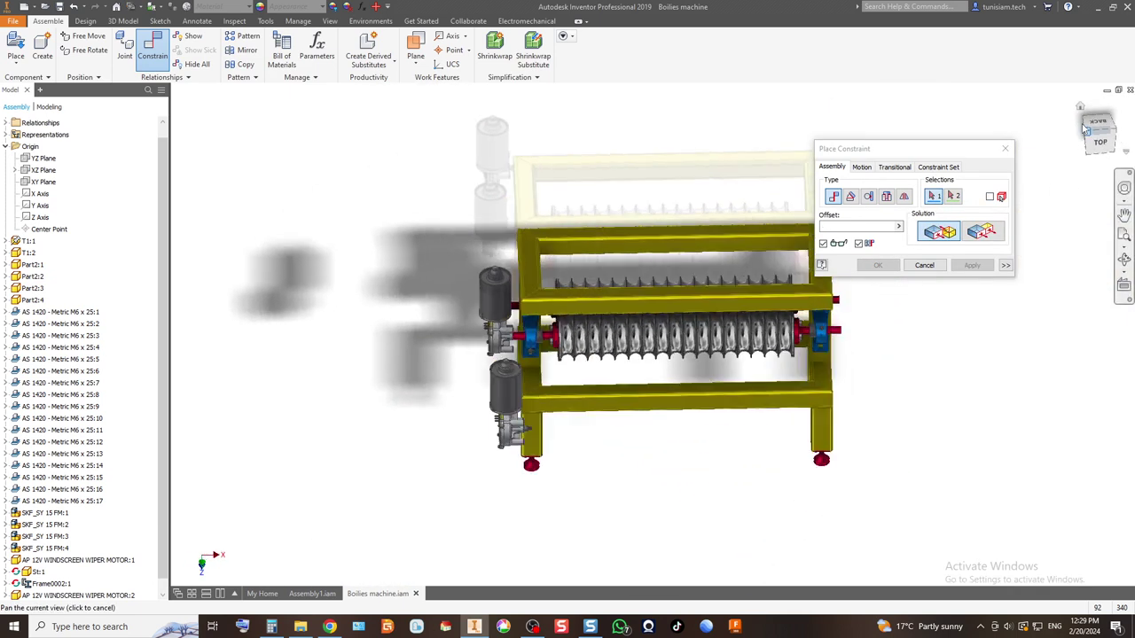
scroll(543, 359, down, 3)
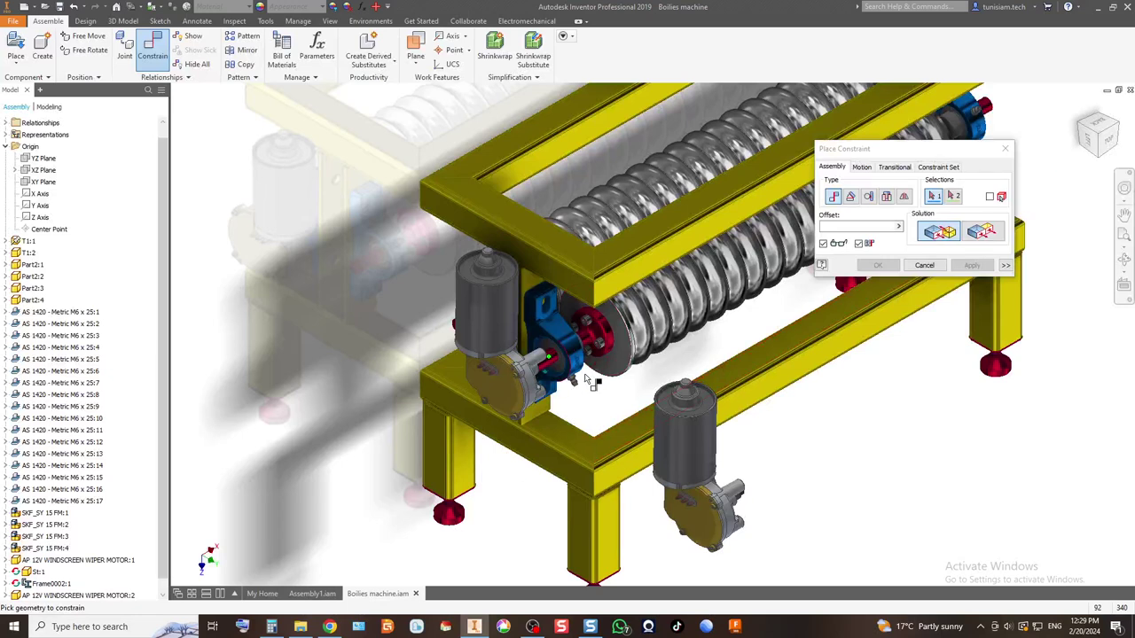
scroll(993, 368, up, 3)
click(1097, 126)
scroll(620, 277, down, 5)
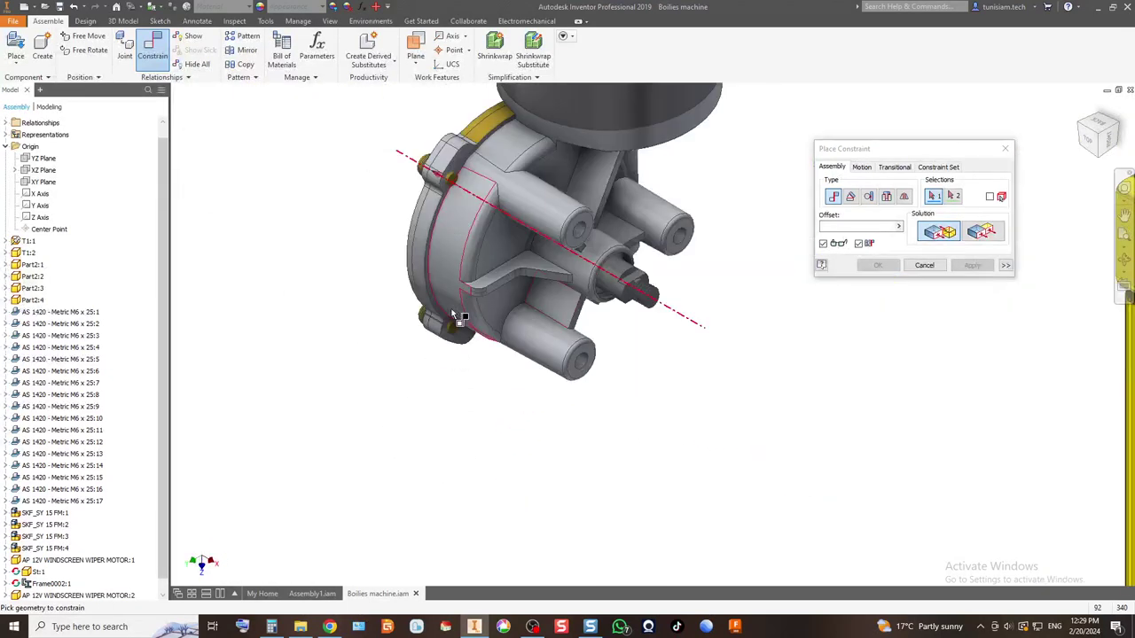
click(620, 277)
scroll(620, 277, up, 5)
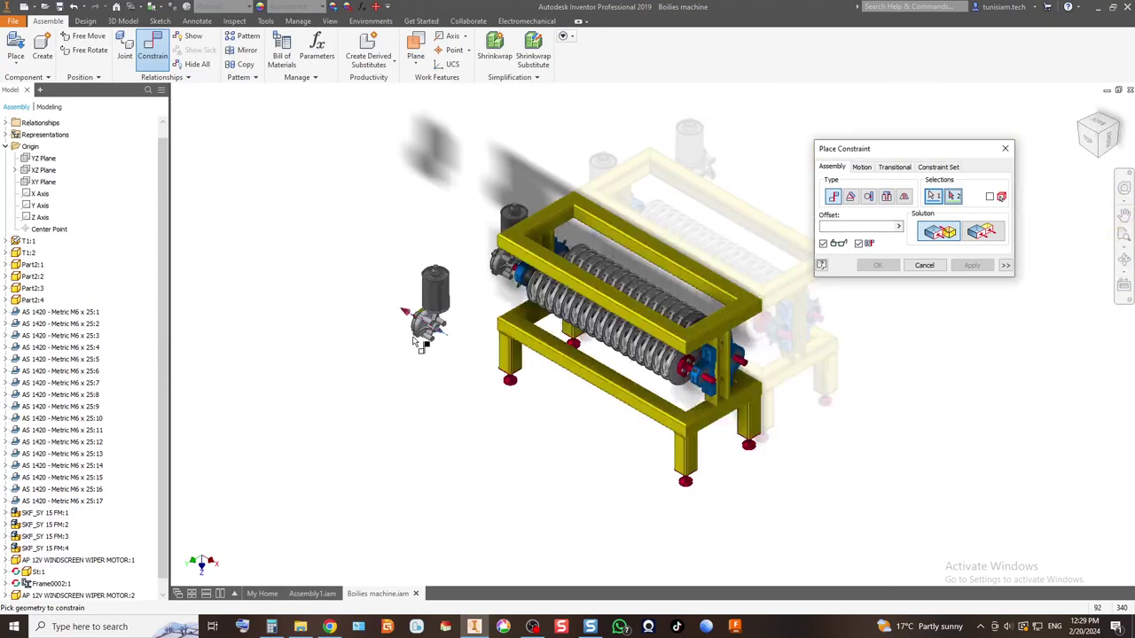
scroll(754, 373, down, 5)
scroll(816, 375, up, 5)
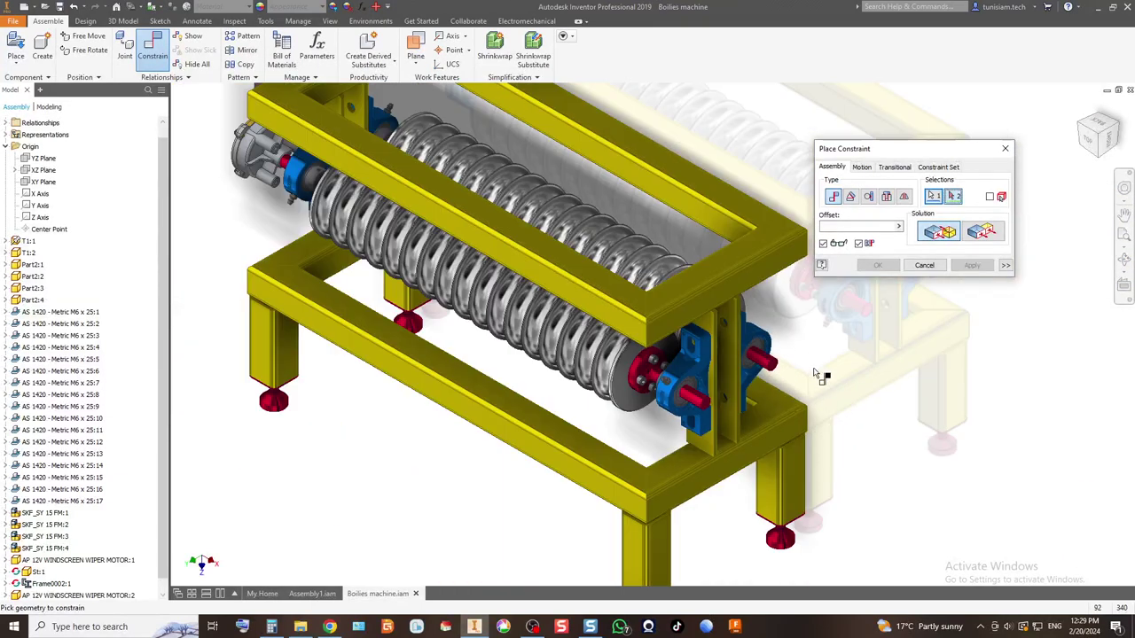
scroll(776, 376, down, 3)
scroll(803, 432, up, 4)
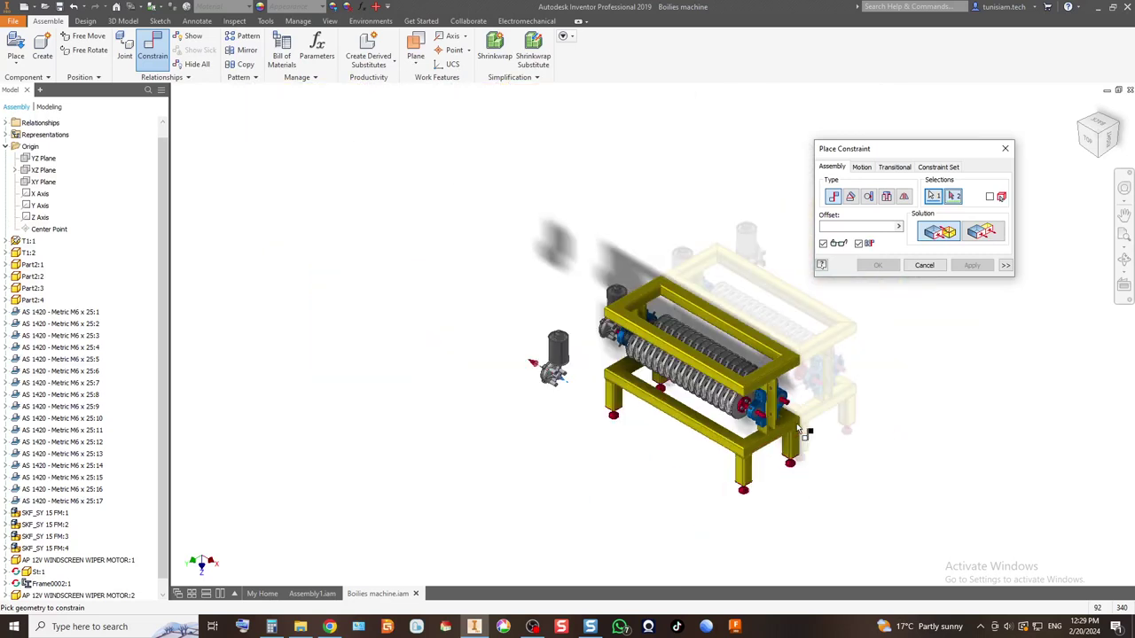
scroll(606, 322, down, 3)
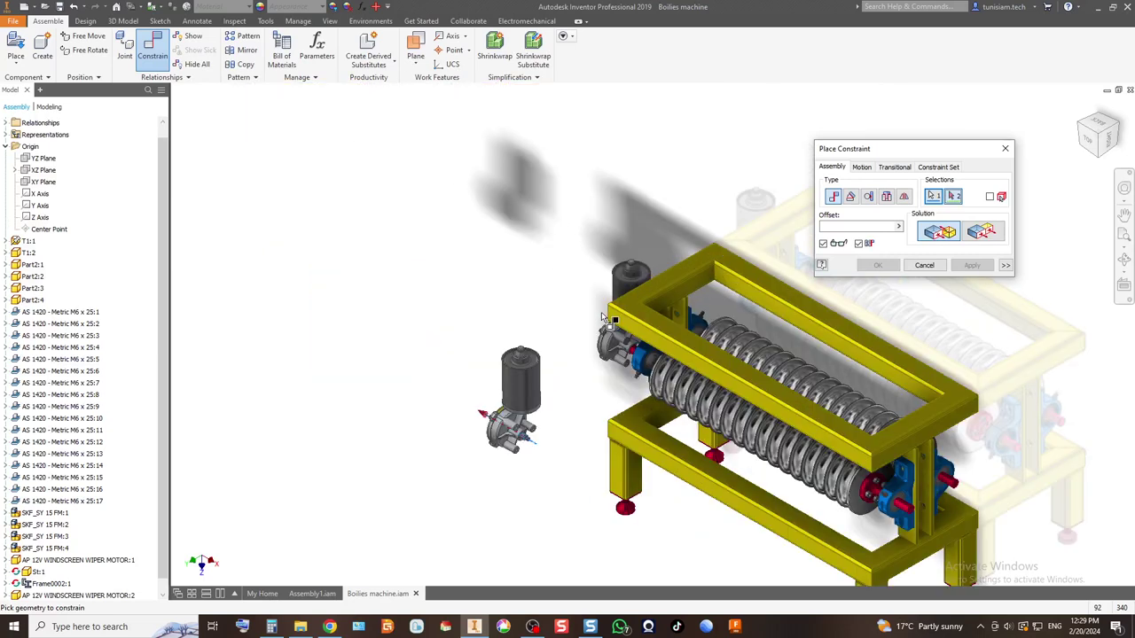
click(1081, 126)
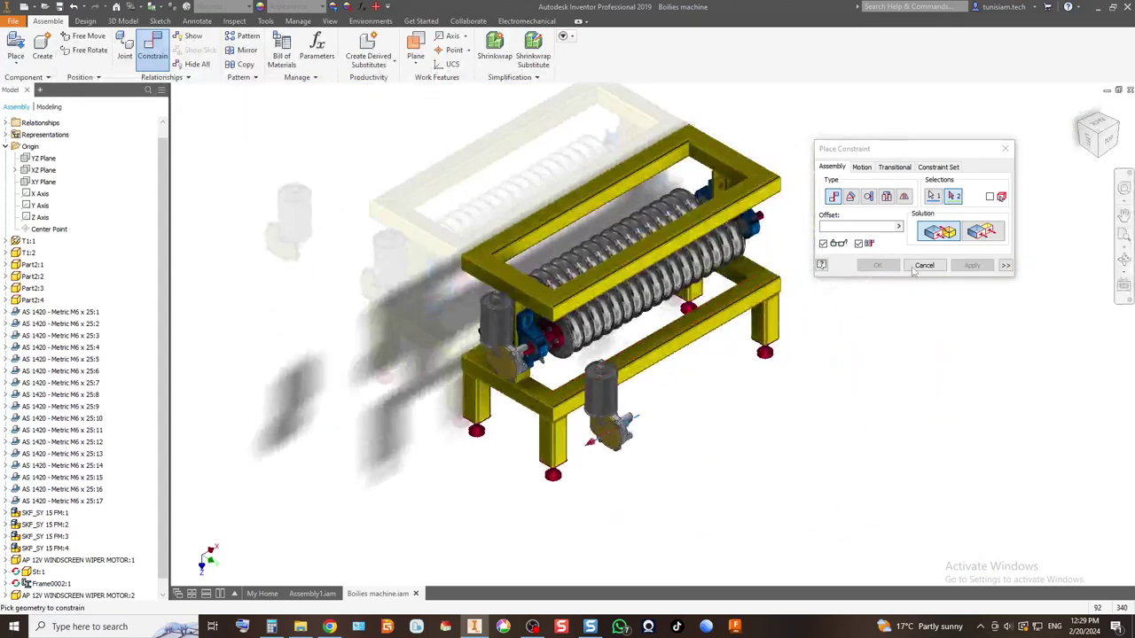
click(923, 266)
Step: Swing the first wiper motor downward about its shaft and move the second motor next to the rear roller's shaft end
scroll(523, 288, down, 5)
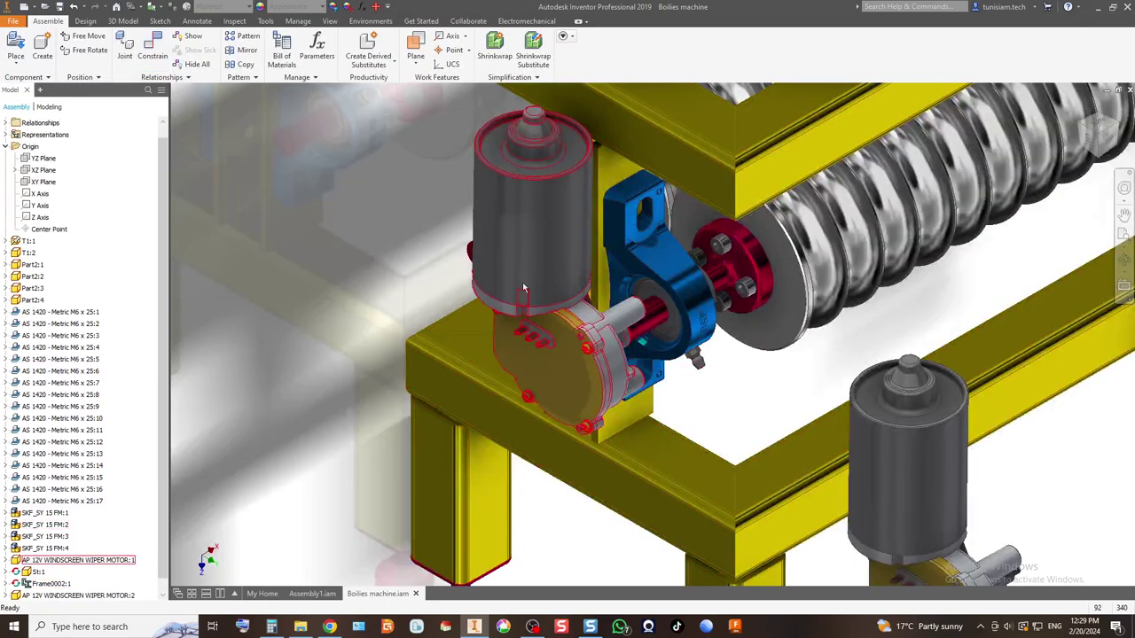
drag(529, 209, 353, 233)
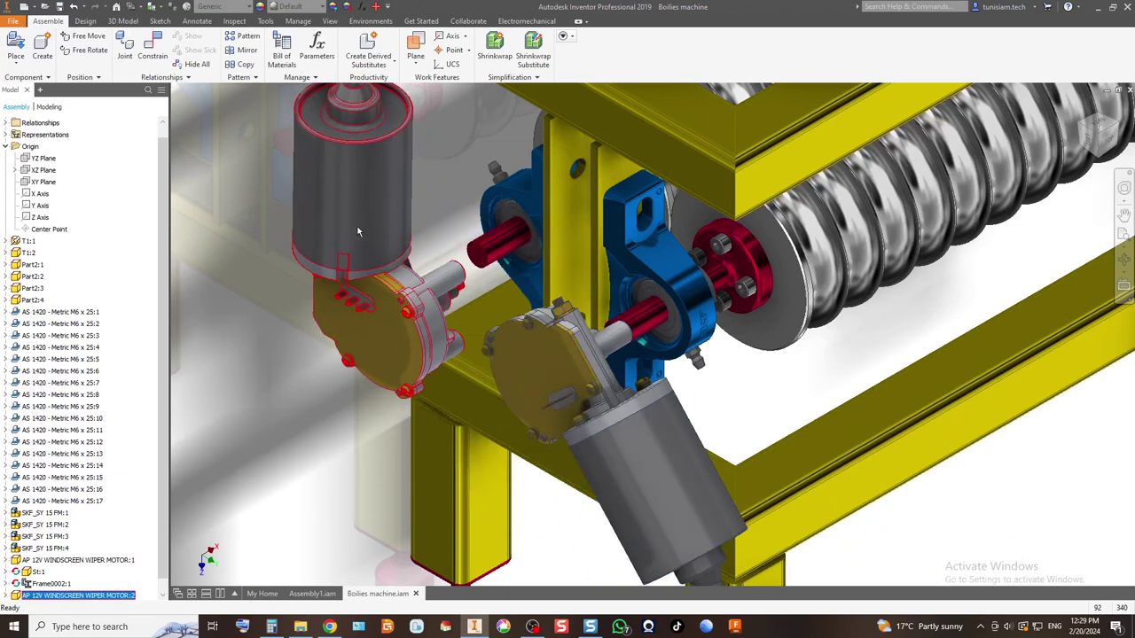
click(298, 324)
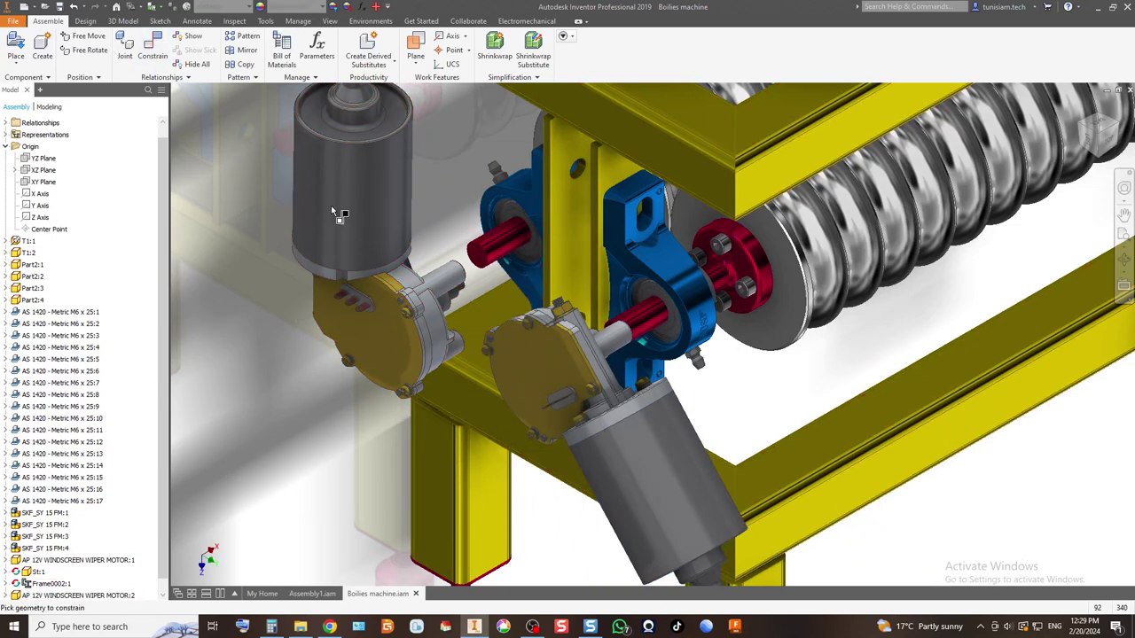
Step: Mate the second wiper motor's output shaft axis to the rear roller's shaft with offset 0, using the aligned solution to keep it outboard
click(153, 49)
scroll(496, 303, up, 4)
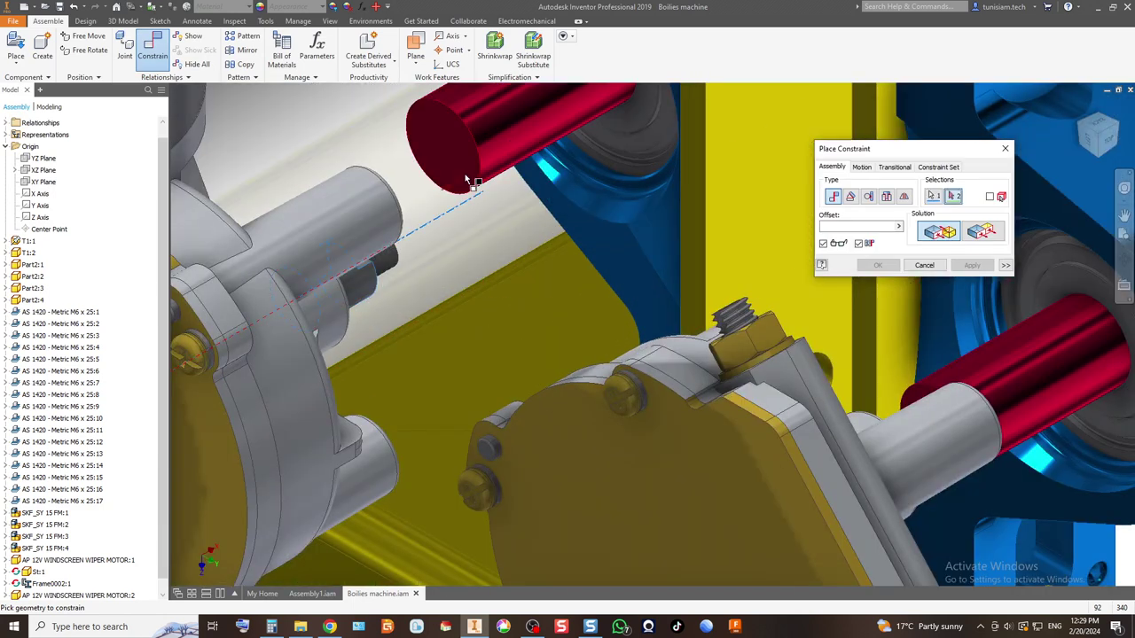
click(508, 144)
scroll(440, 267, up, 5)
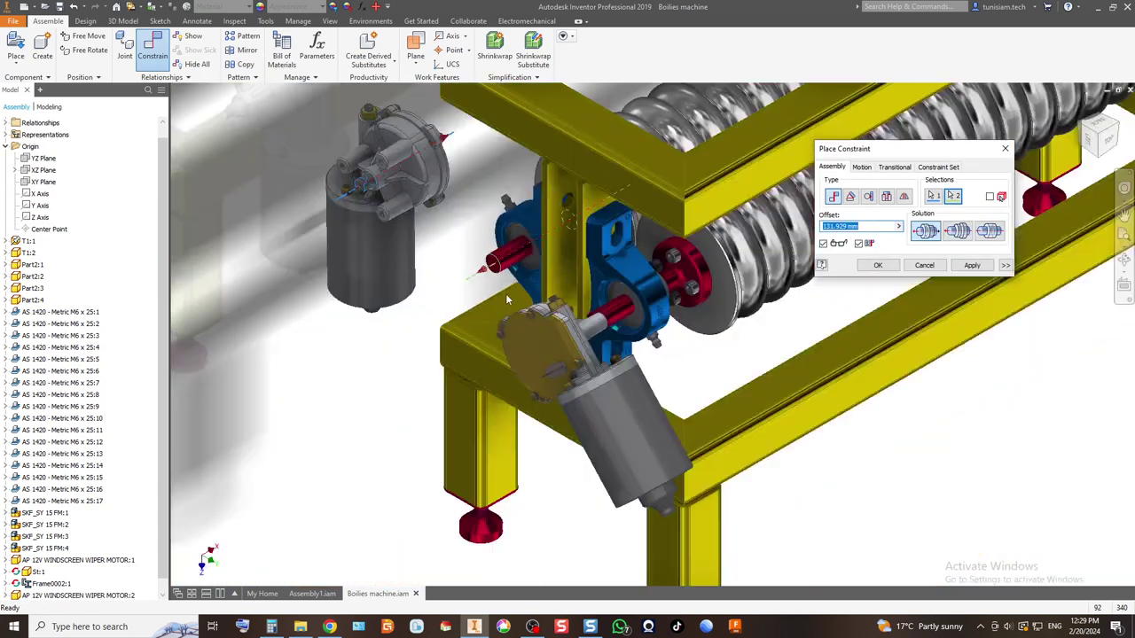
click(956, 231)
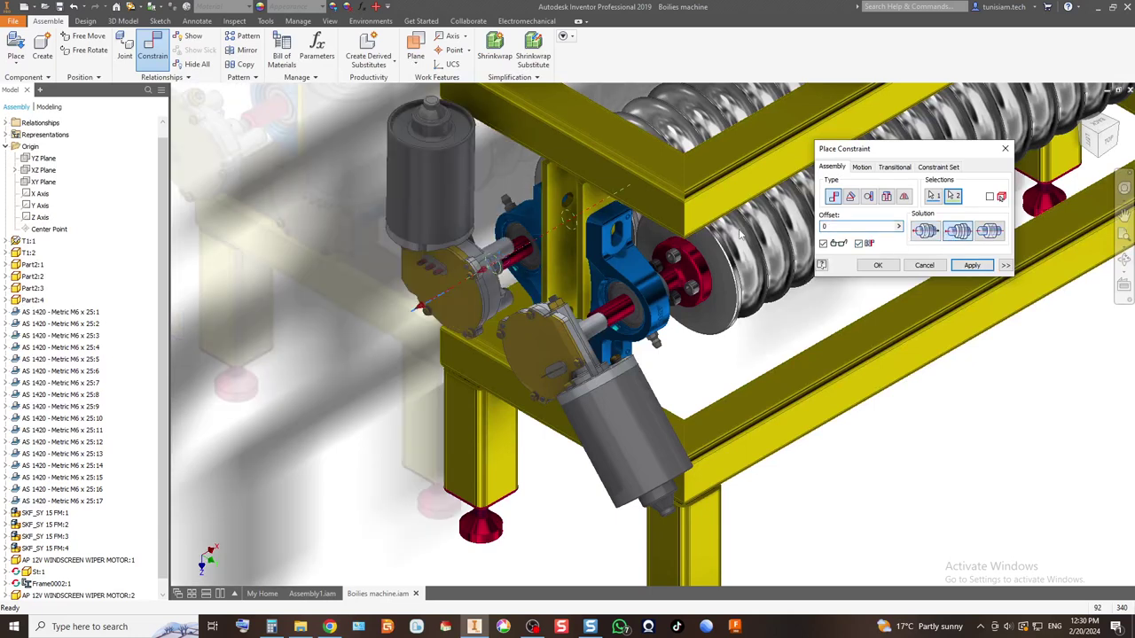
click(892, 267)
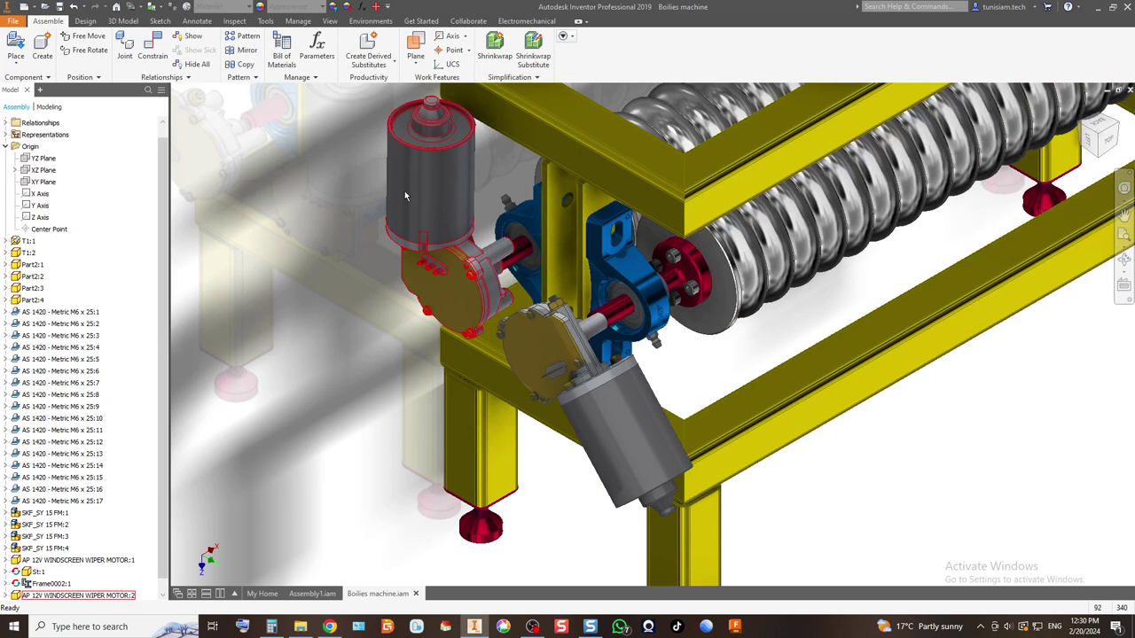
Step: Swing both wiper motors about their shafts so their cylindrical bodies hang straight down, parallel to each other
drag(403, 213, 406, 387)
key(Escape)
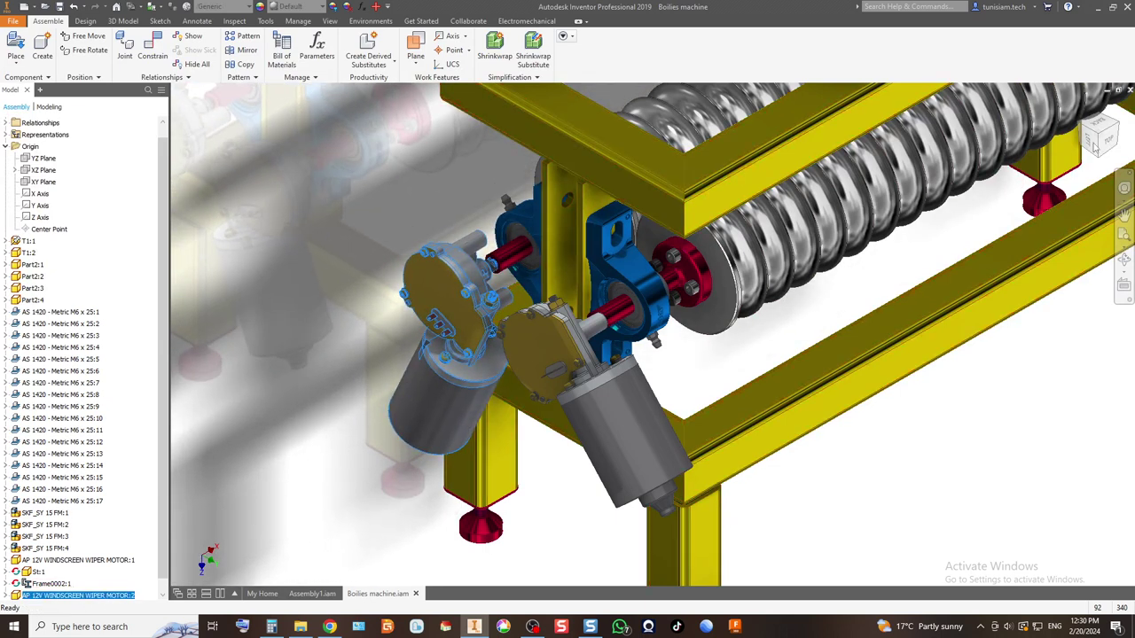
click(1091, 142)
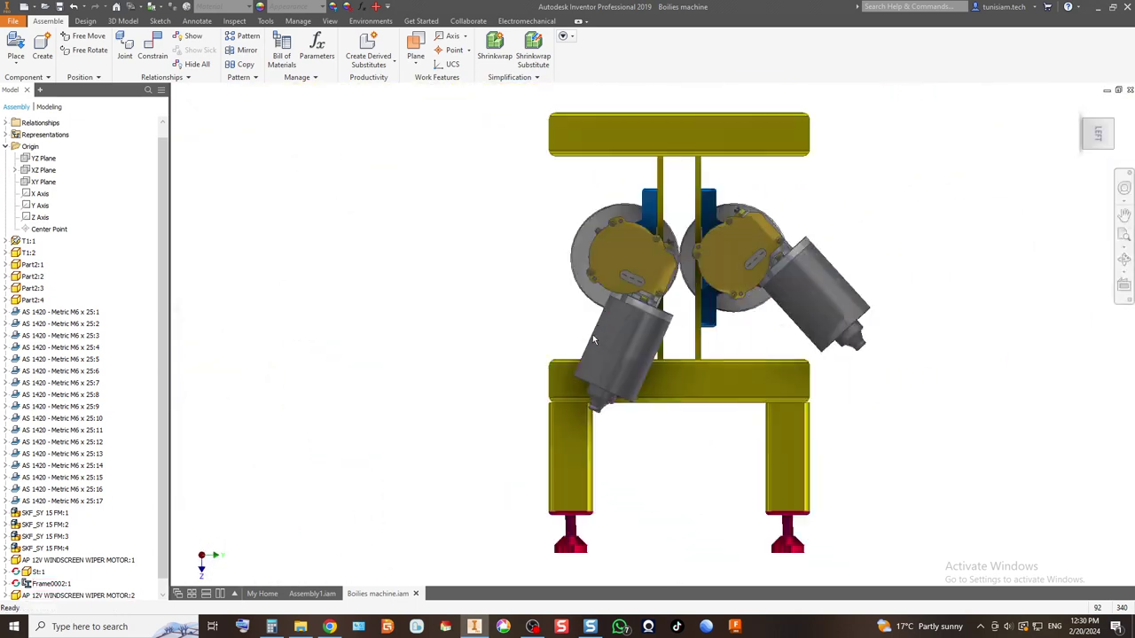
scroll(914, 324, up, 3)
drag(913, 324, 878, 457)
drag(577, 390, 629, 390)
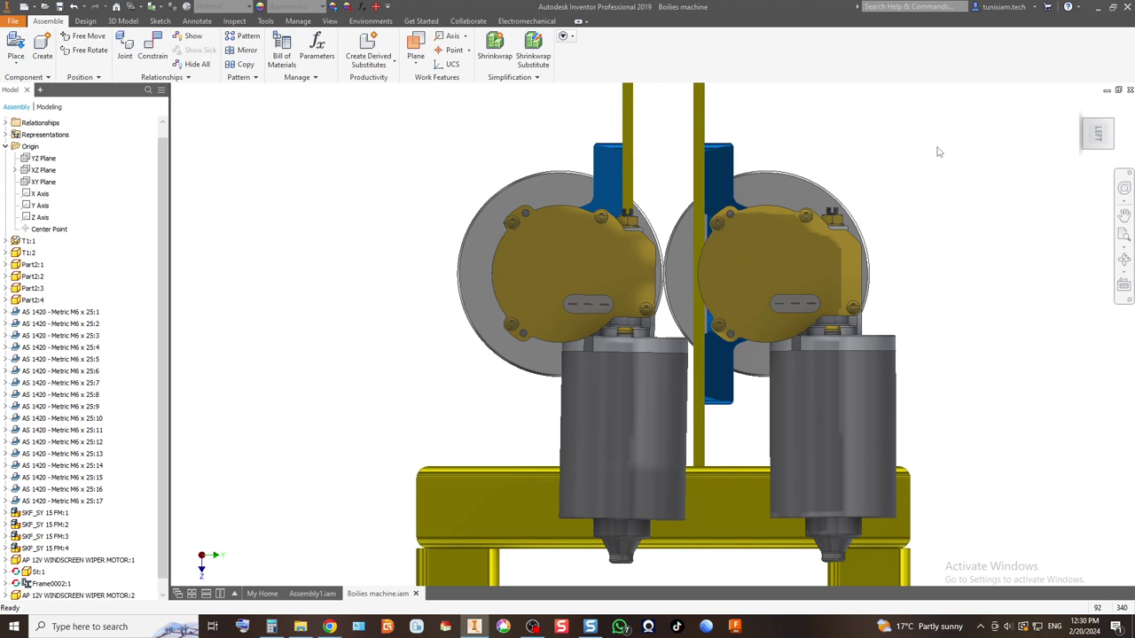
Step: Add an angle constraint of 0 between the matching flat side faces of the two wiper motor gearboxes
click(1083, 118)
scroll(539, 413, up, 10)
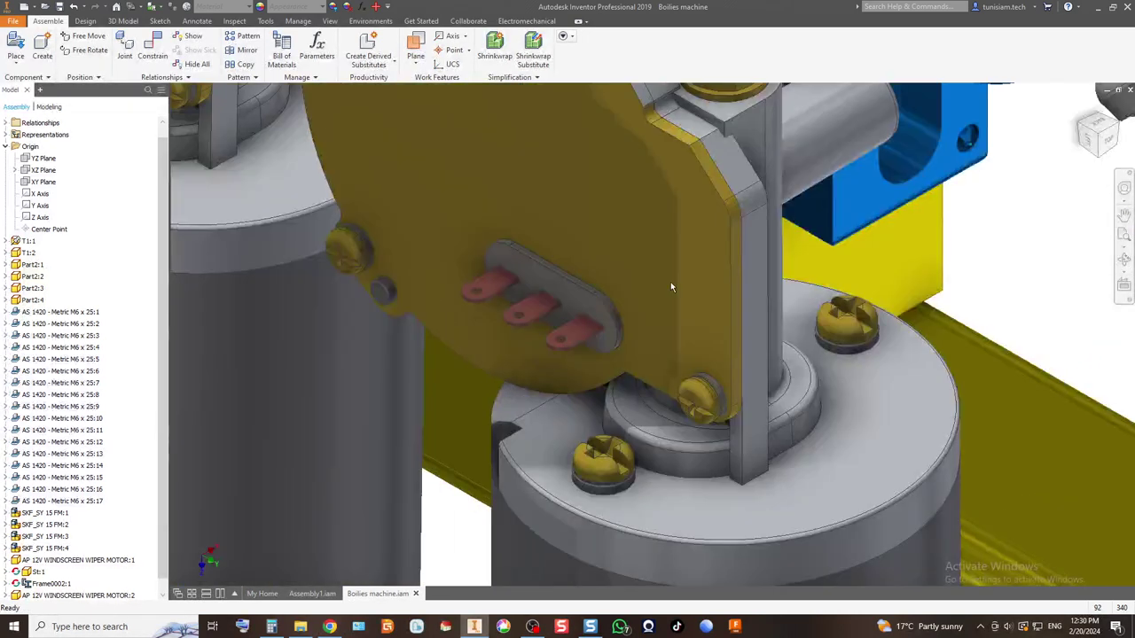
click(151, 49)
click(759, 347)
scroll(709, 417, down, 5)
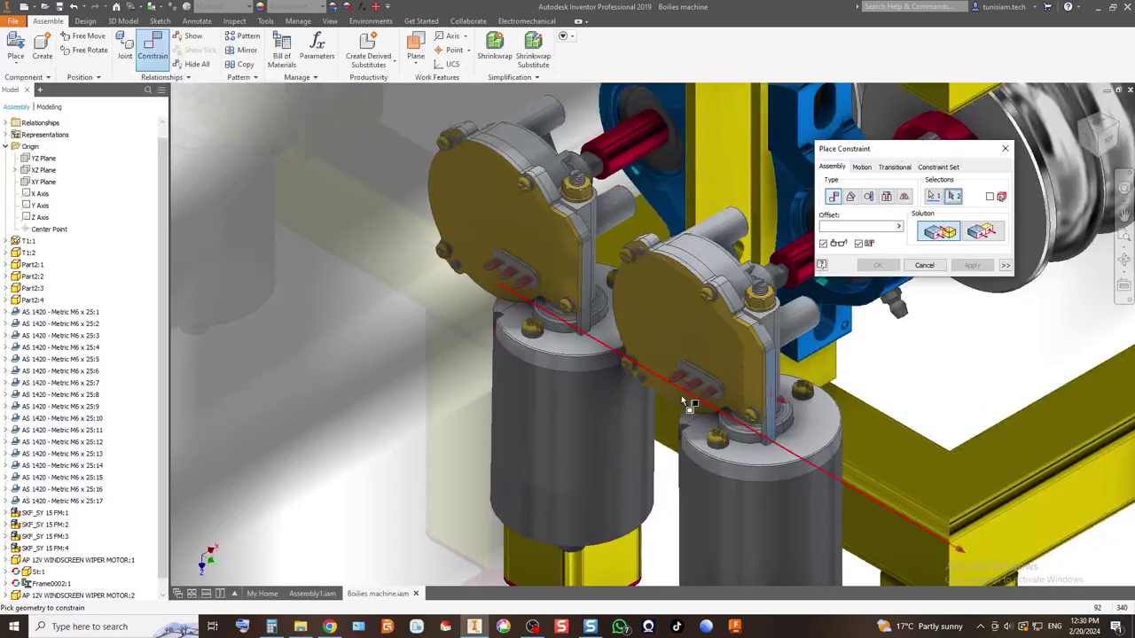
click(850, 196)
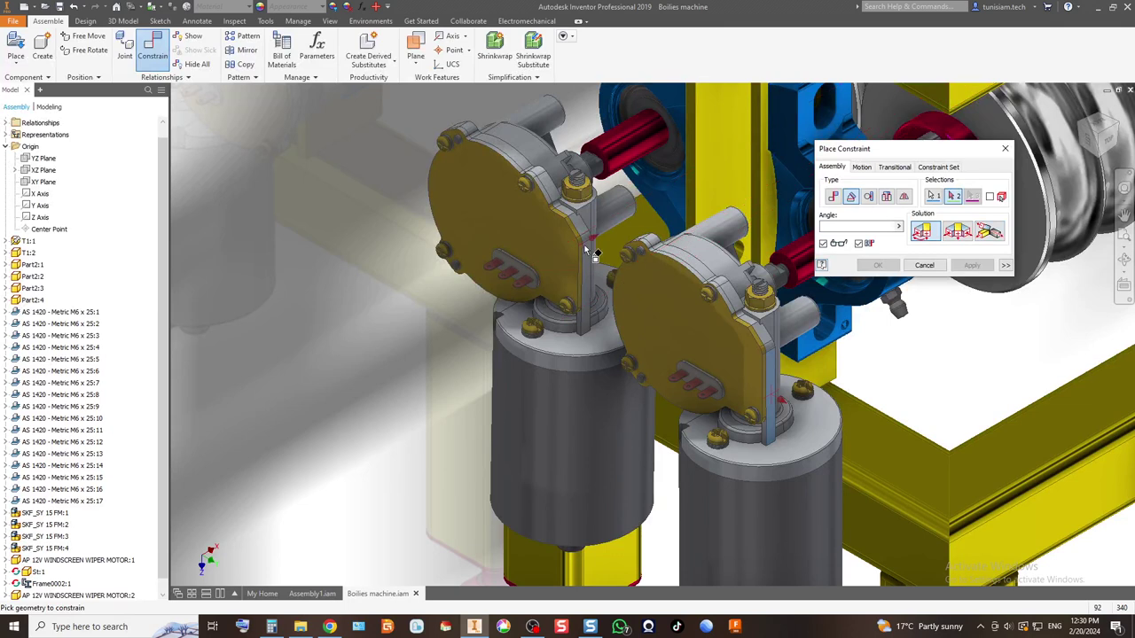
scroll(585, 251, up, 3)
click(596, 285)
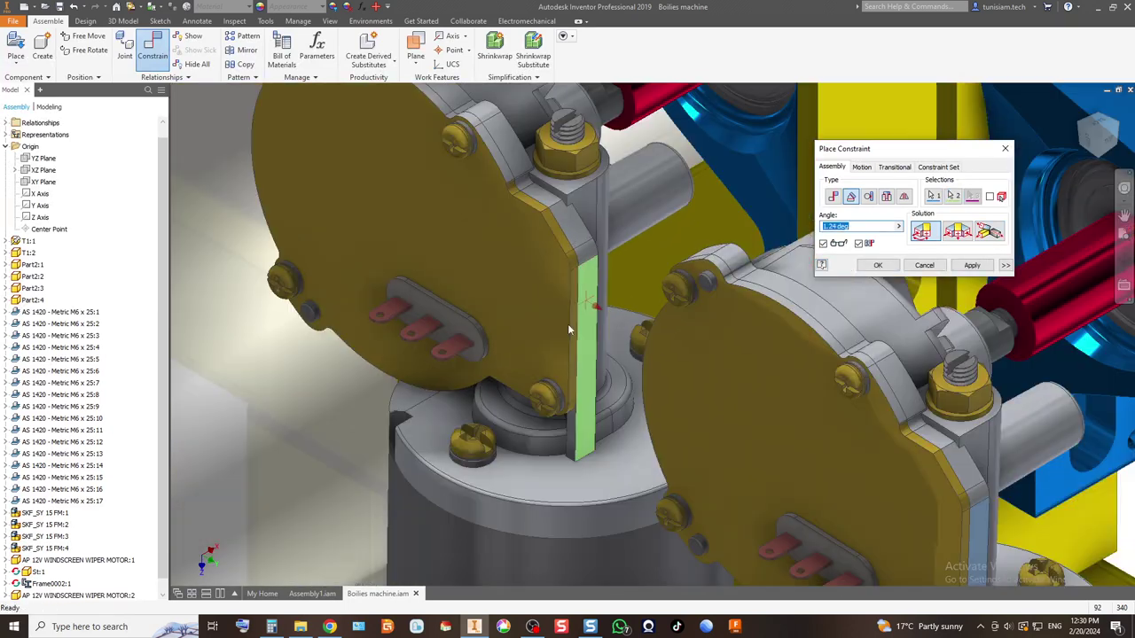
text(0)
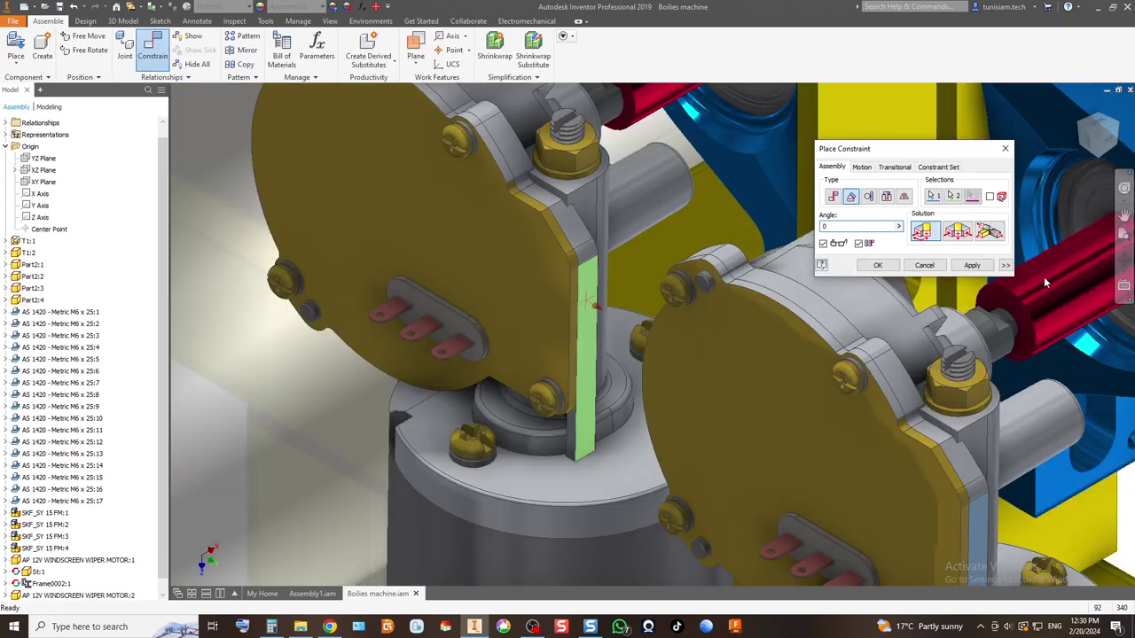
click(972, 265)
Step: Add an angle constraint of 0 between the second motor's flat side face and the side face of the frame's upright
click(592, 324)
scroll(592, 323, down, 5)
scroll(633, 280, up, 5)
click(771, 165)
scroll(598, 321, down, 2)
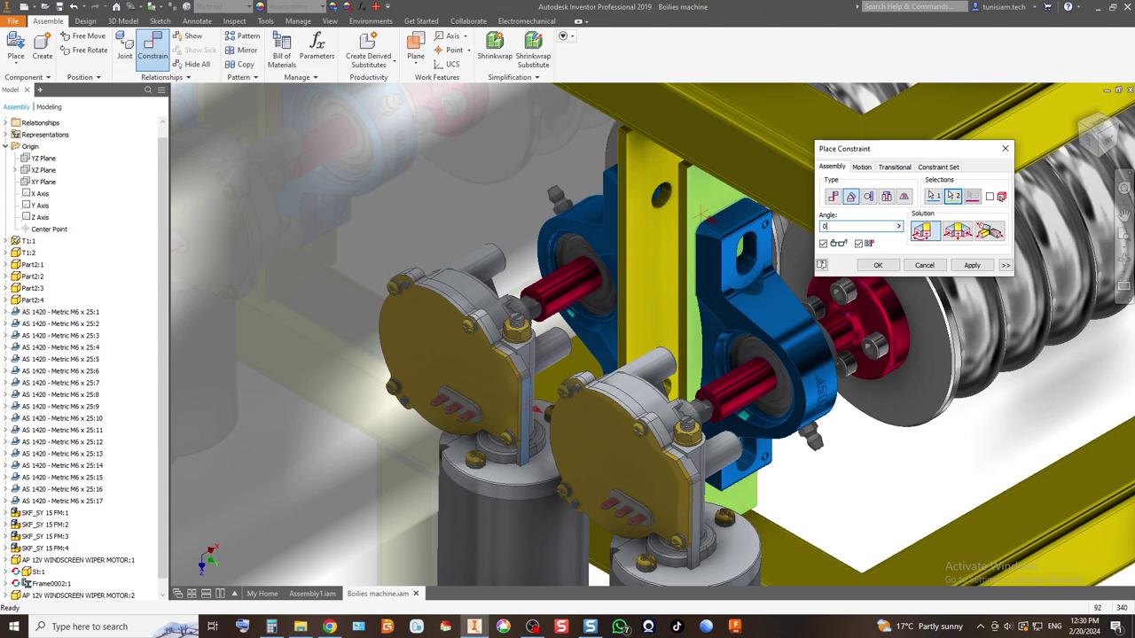
text(0)
click(878, 266)
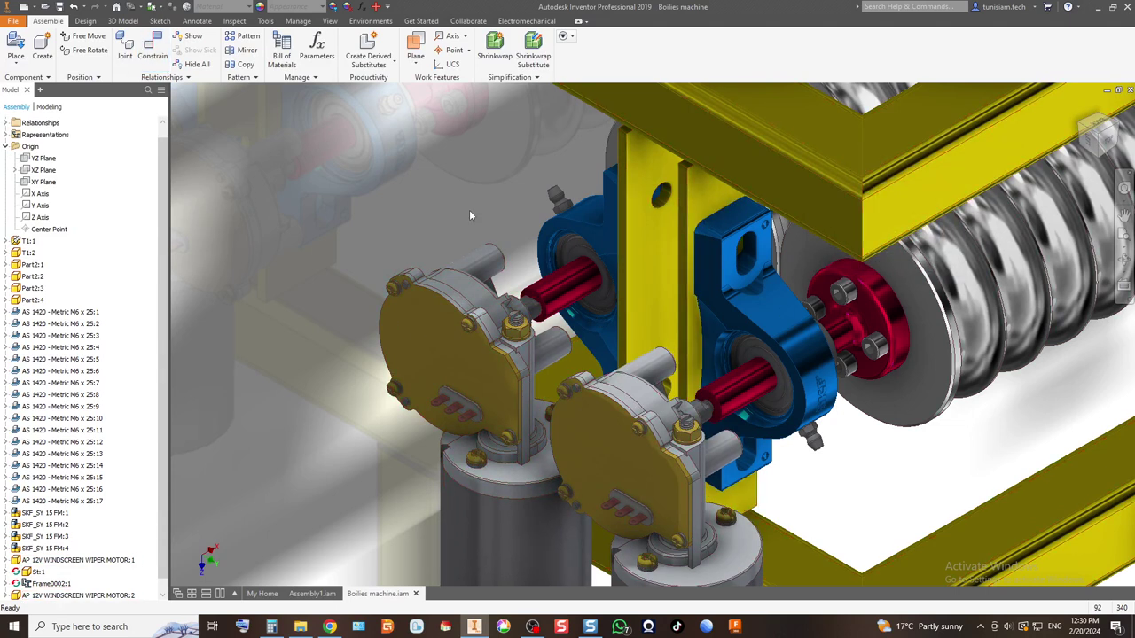
Step: Slide the first wiper motor outward along the front roller's axis until its threaded output end clears the shaft
click(152, 55)
key(Escape)
drag(595, 444, 681, 430)
scroll(681, 429, up, 5)
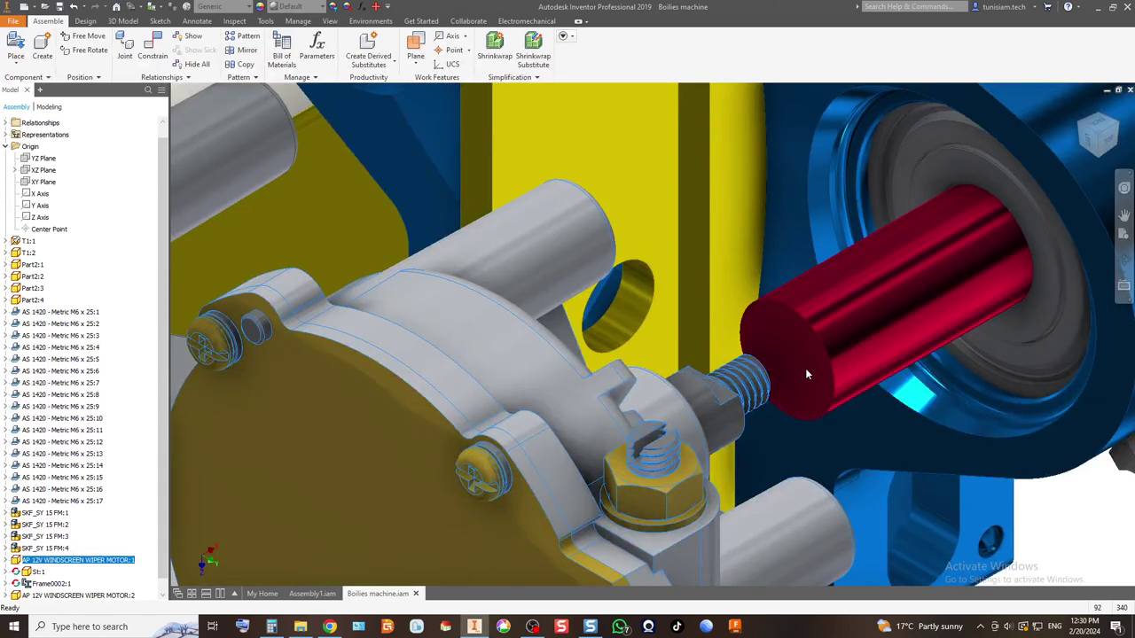
scroll(787, 376, down, 5)
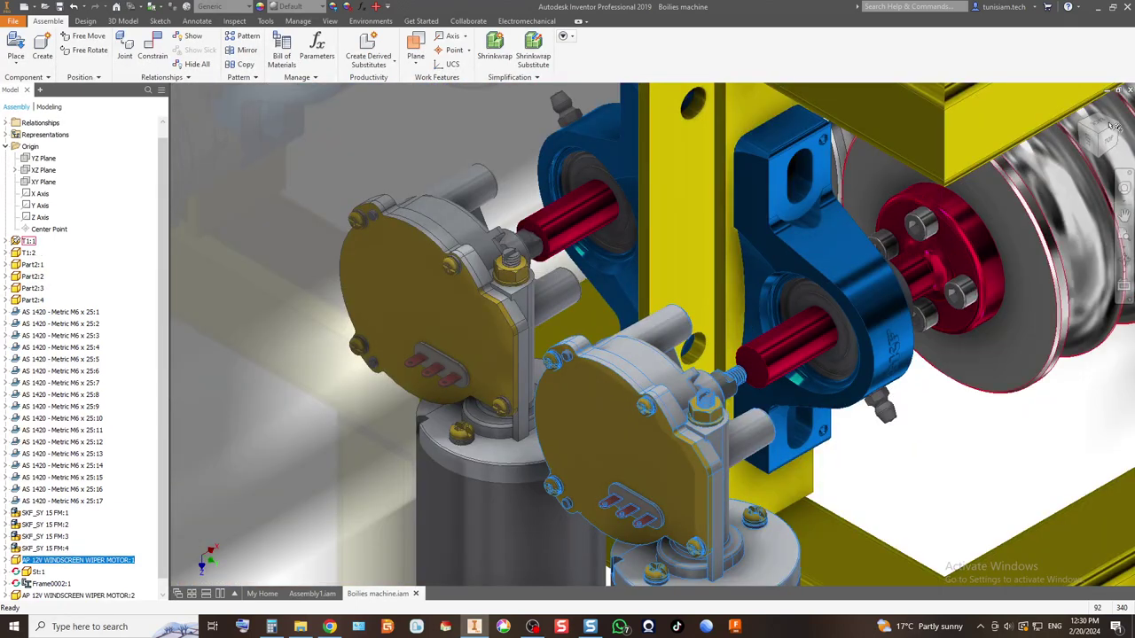
scroll(372, 321, down, 6)
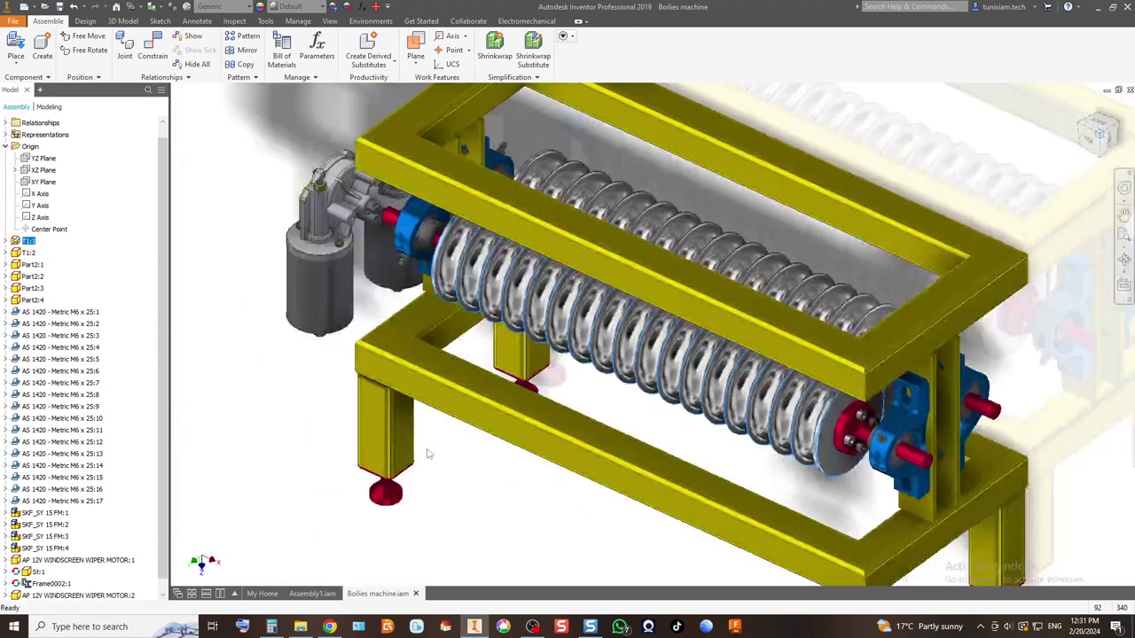
scroll(660, 452, up, 6)
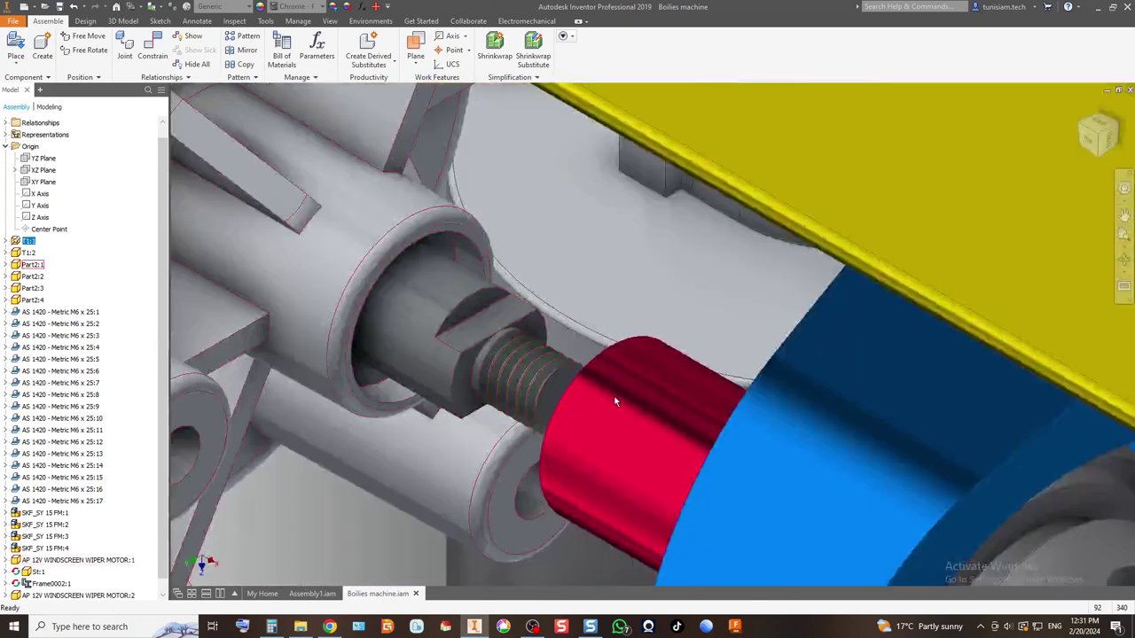
scroll(660, 452, down, 5)
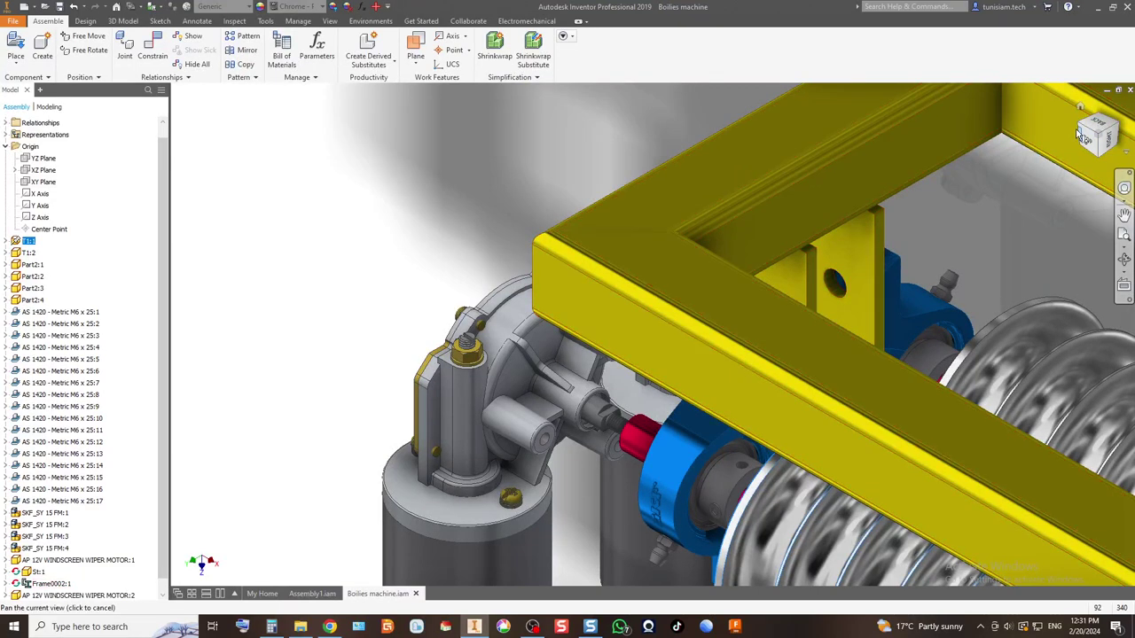
Step: Slide the second wiper motor outward along the rear roller's axis to line up with the first motor
click(1083, 132)
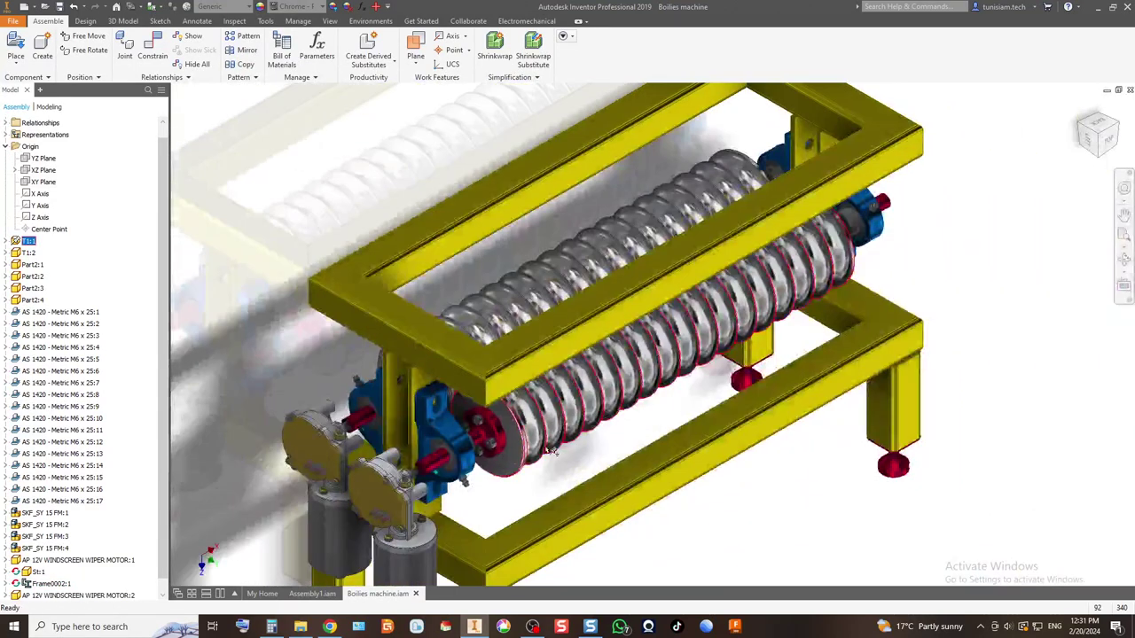
click(1082, 139)
click(1082, 140)
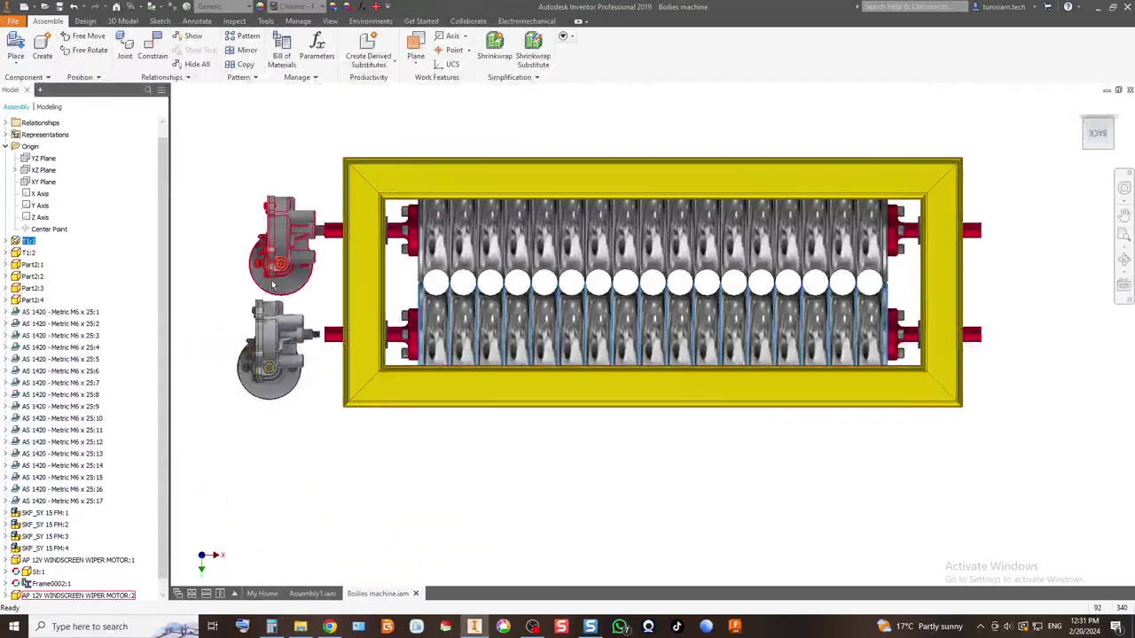
scroll(265, 235, up, 4)
scroll(301, 236, down, 2)
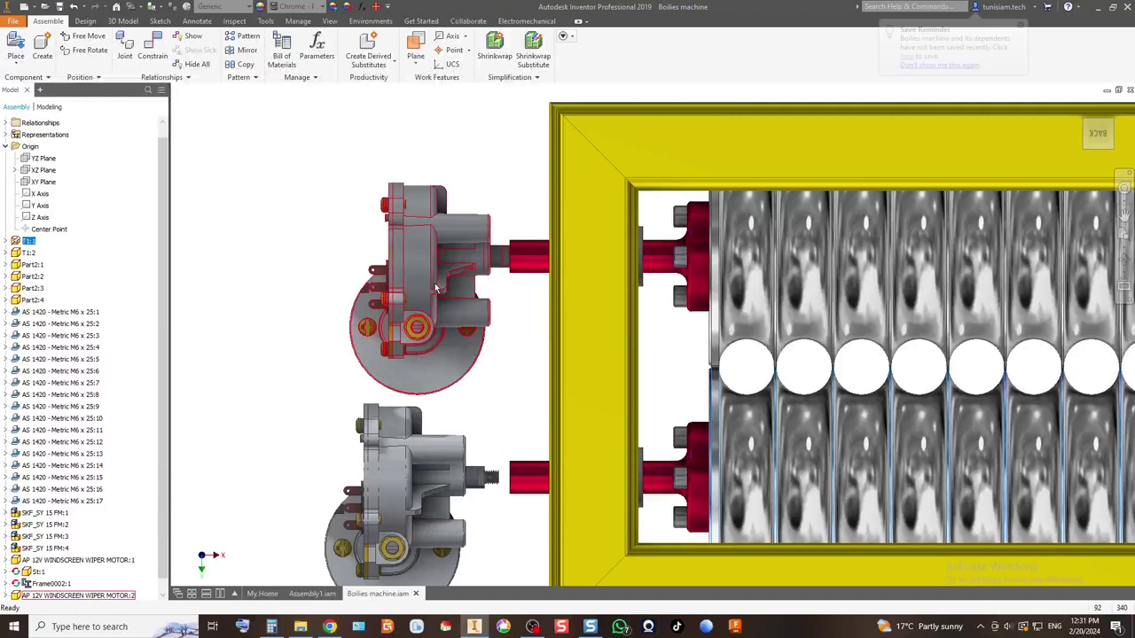
click(411, 287)
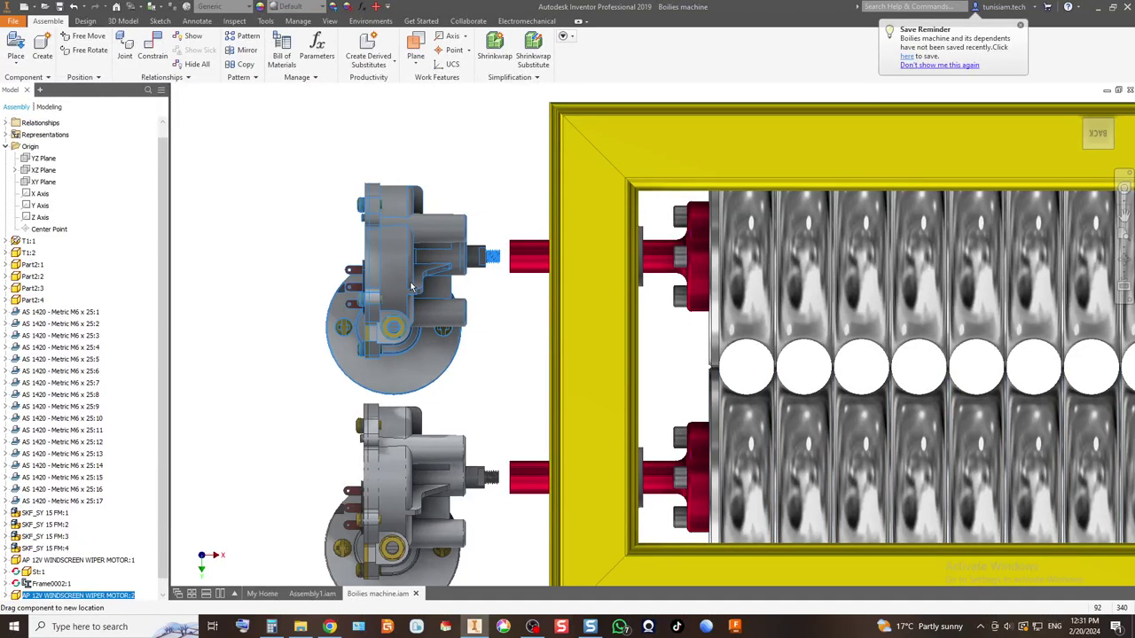
Step: Add a flush constraint with 0 offset between the outer cover faces of the two wiper motors
key(Escape)
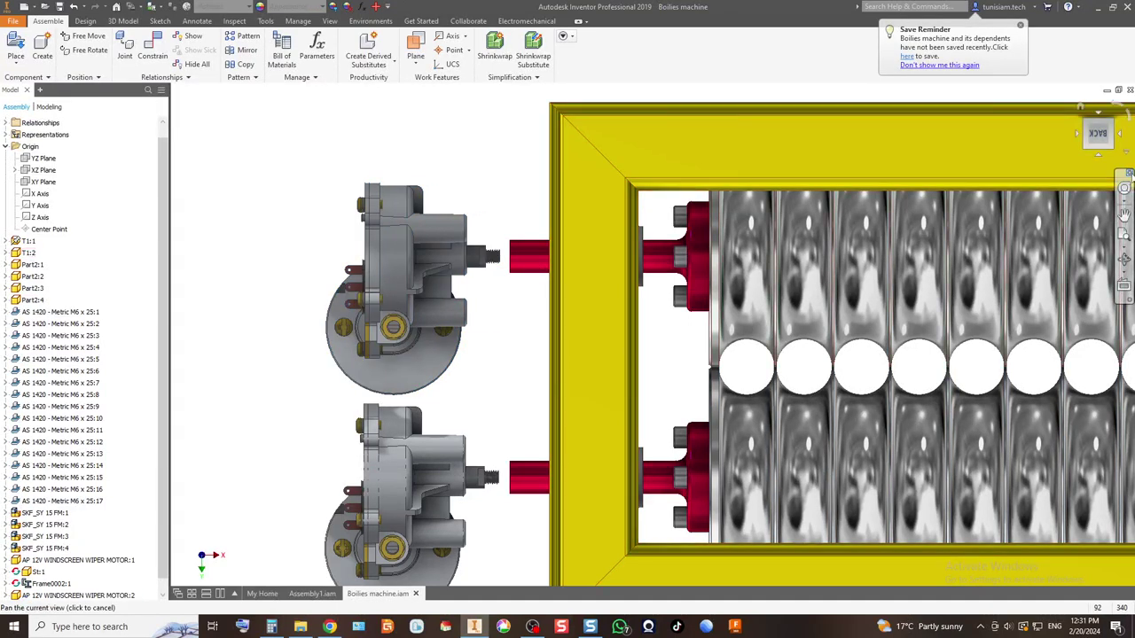
click(1097, 133)
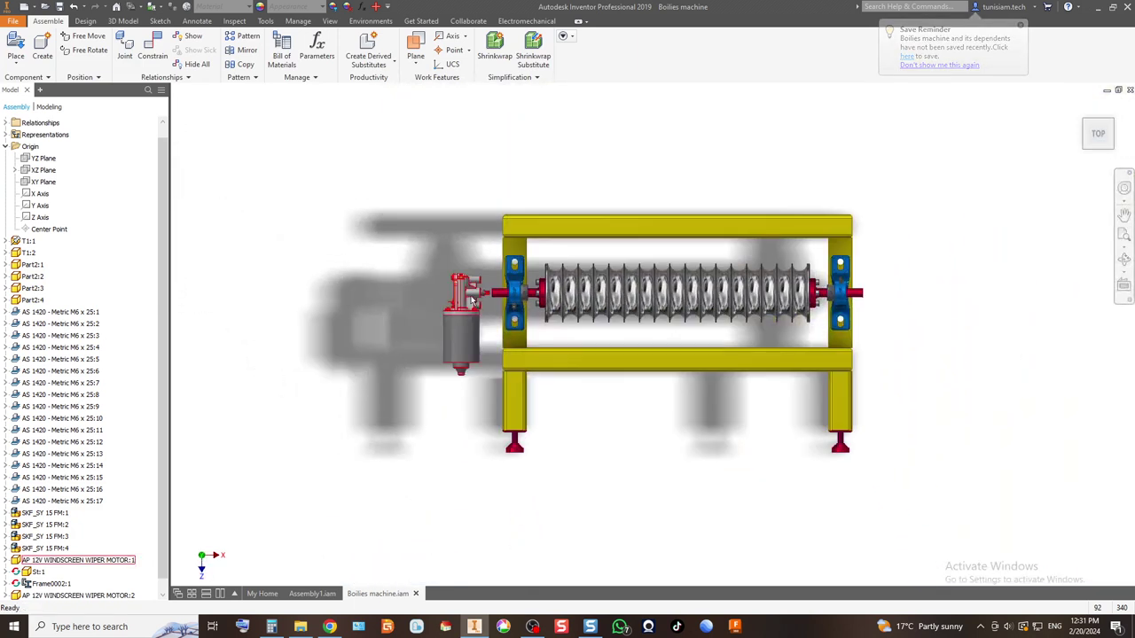
click(1091, 129)
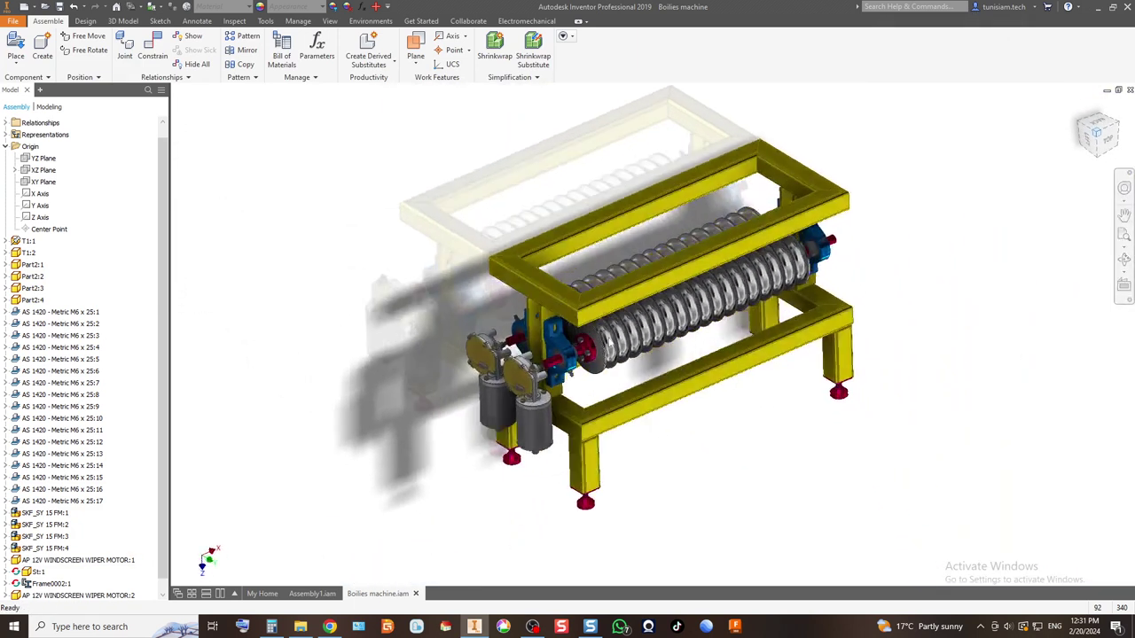
click(147, 55)
scroll(525, 404, down, 3)
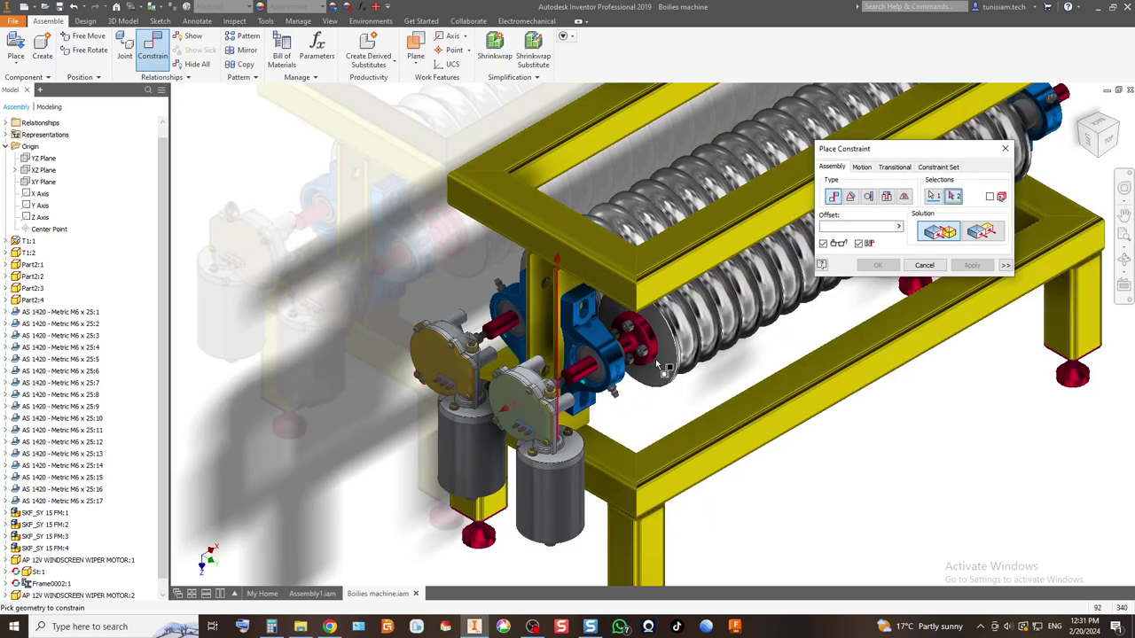
click(980, 231)
click(424, 356)
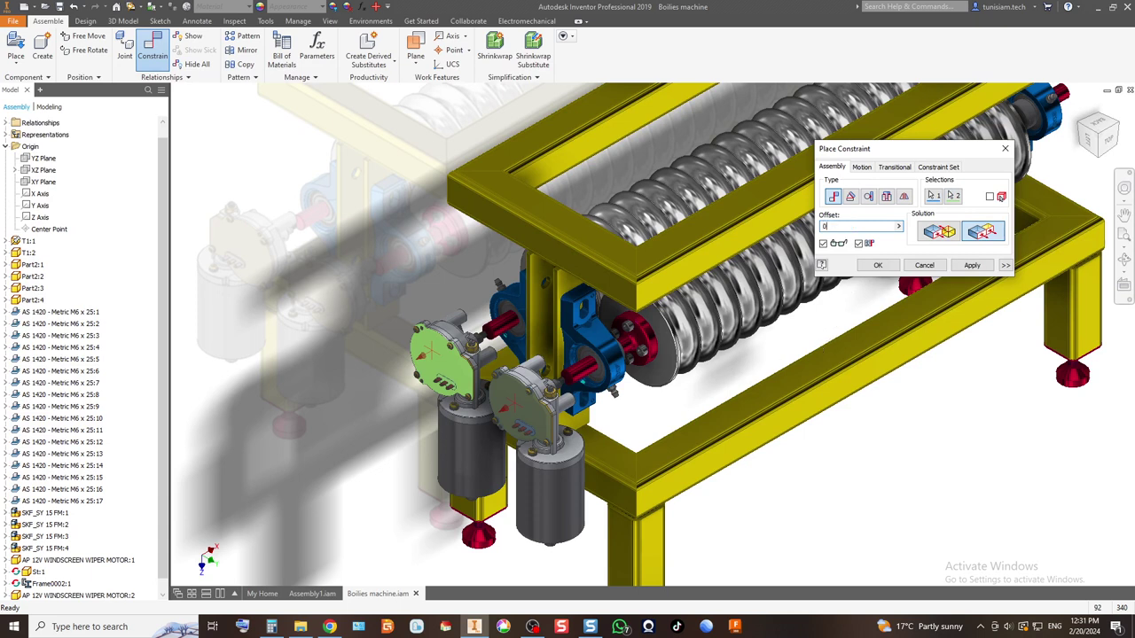
click(971, 265)
Step: Add a flush constraint with a -90 mm offset between the front wiper motor's outer cover face and the end face of the frame's upper rectangle
scroll(532, 341, up, 5)
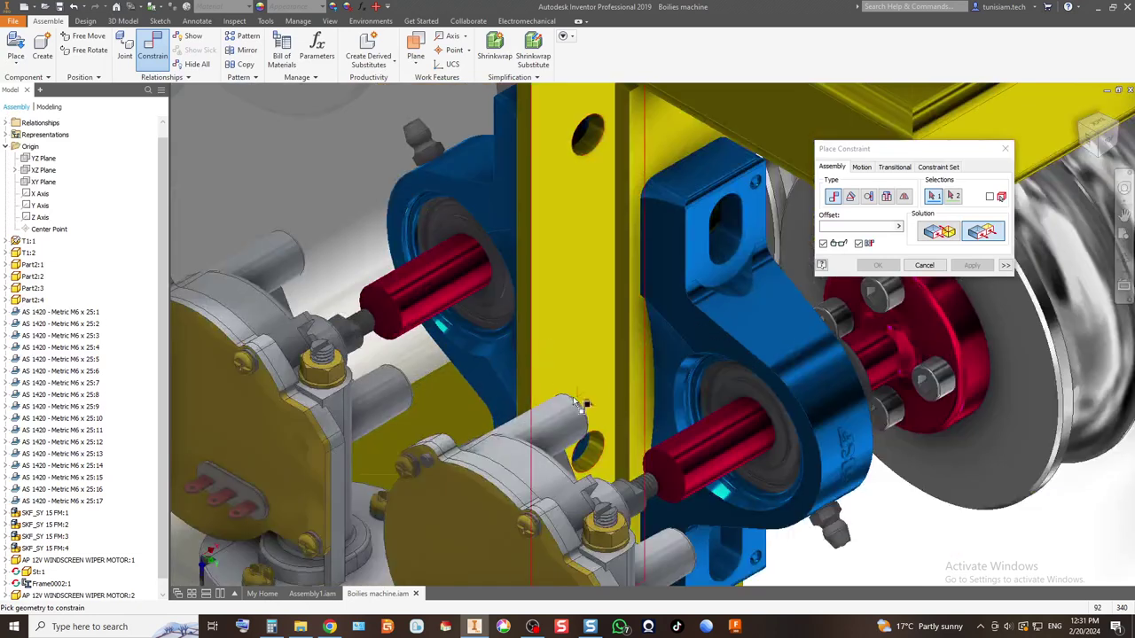
click(454, 523)
scroll(454, 523, down, 4)
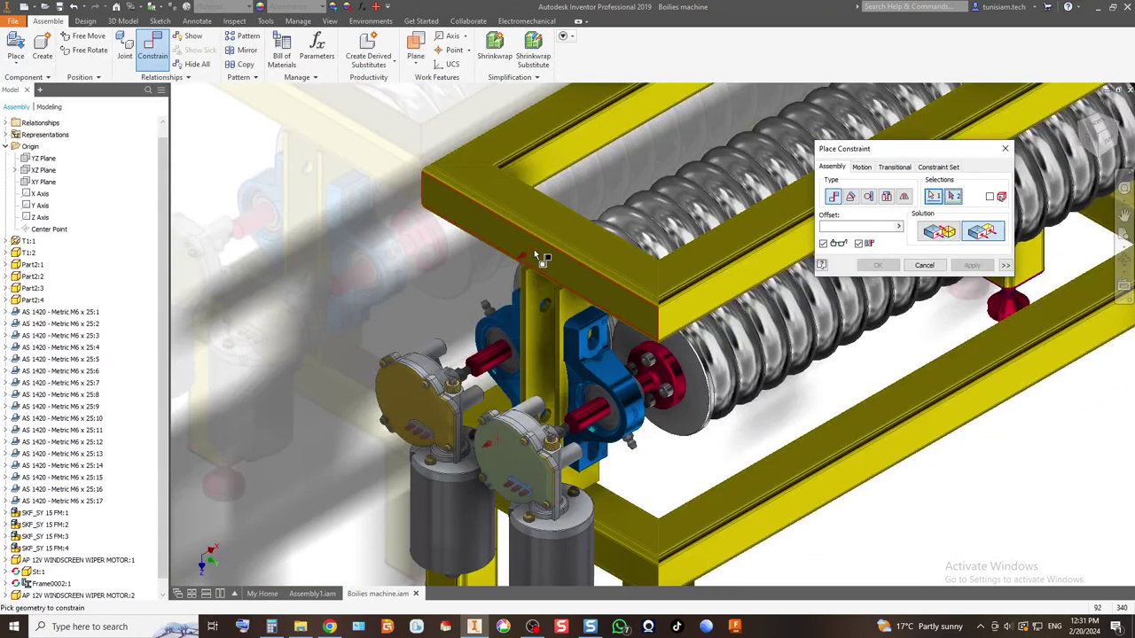
click(549, 268)
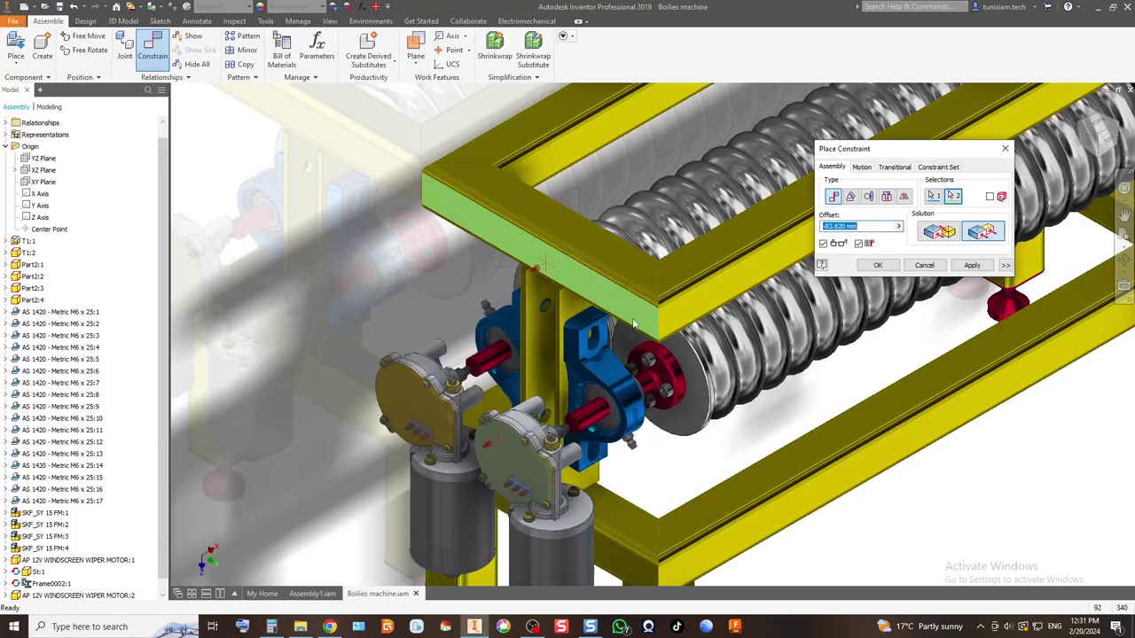
click(872, 225)
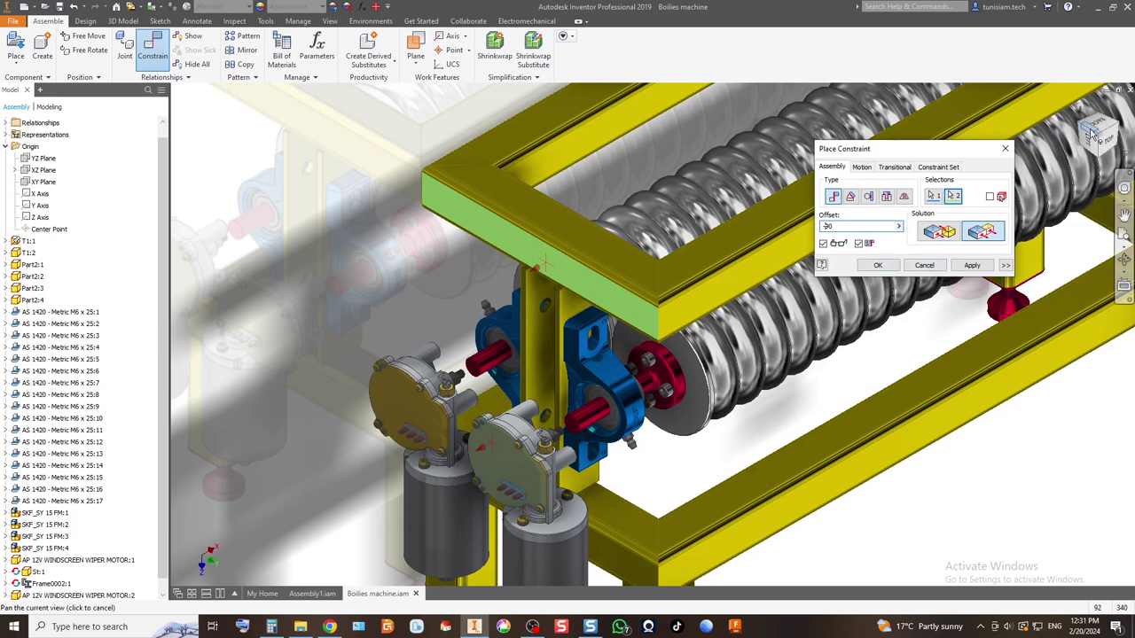
shift+middle_drag(798, 355, 631, 345)
key(F5)
scroll(707, 519, up, 5)
middle_drag(706, 520, 605, 352)
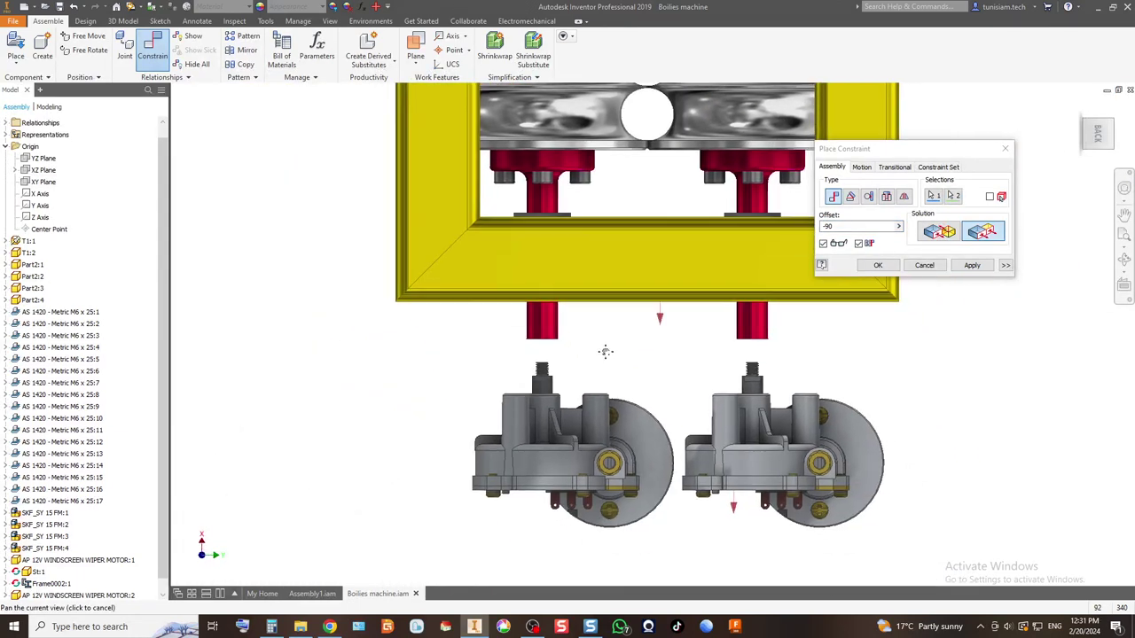
click(879, 266)
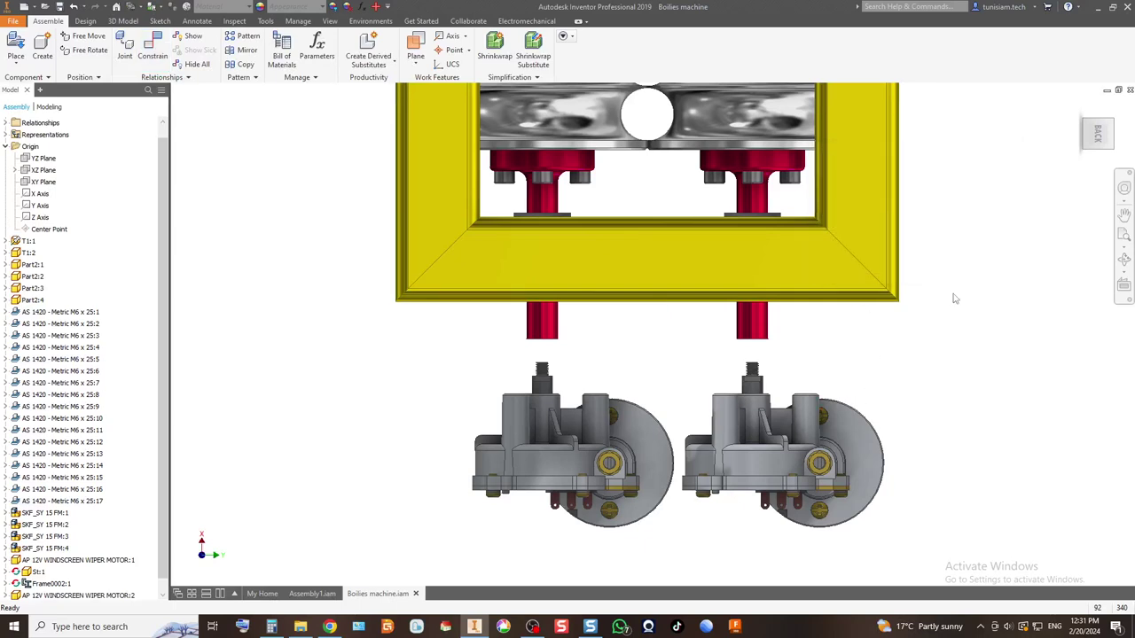
Step: Turn off the shadows and reflections in the assembly display
click(1100, 169)
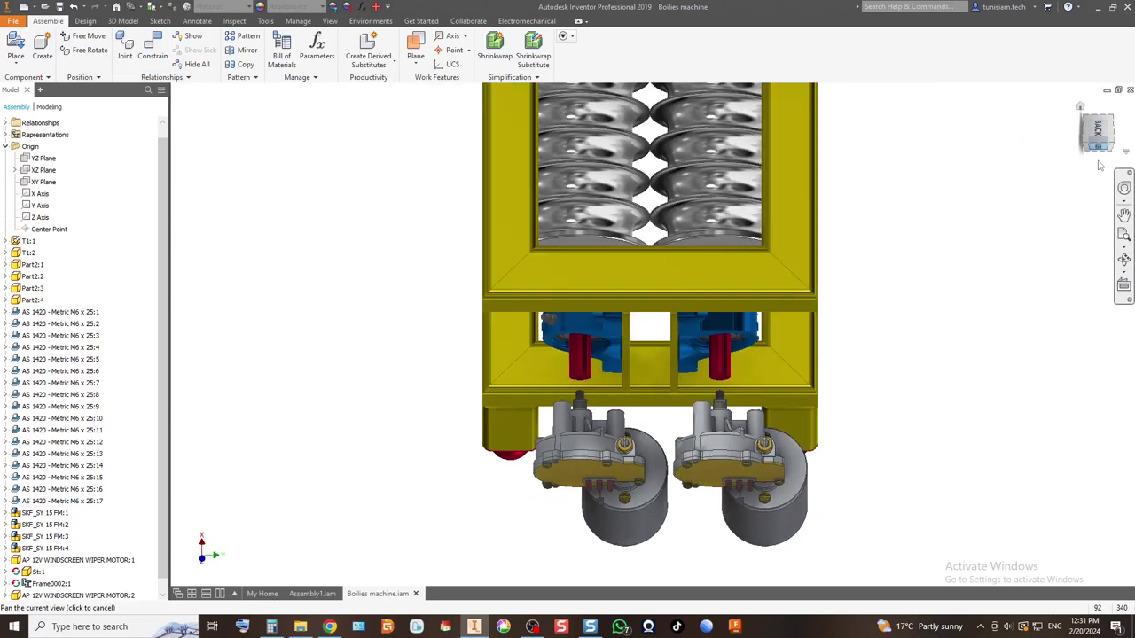
scroll(693, 286, up, 3)
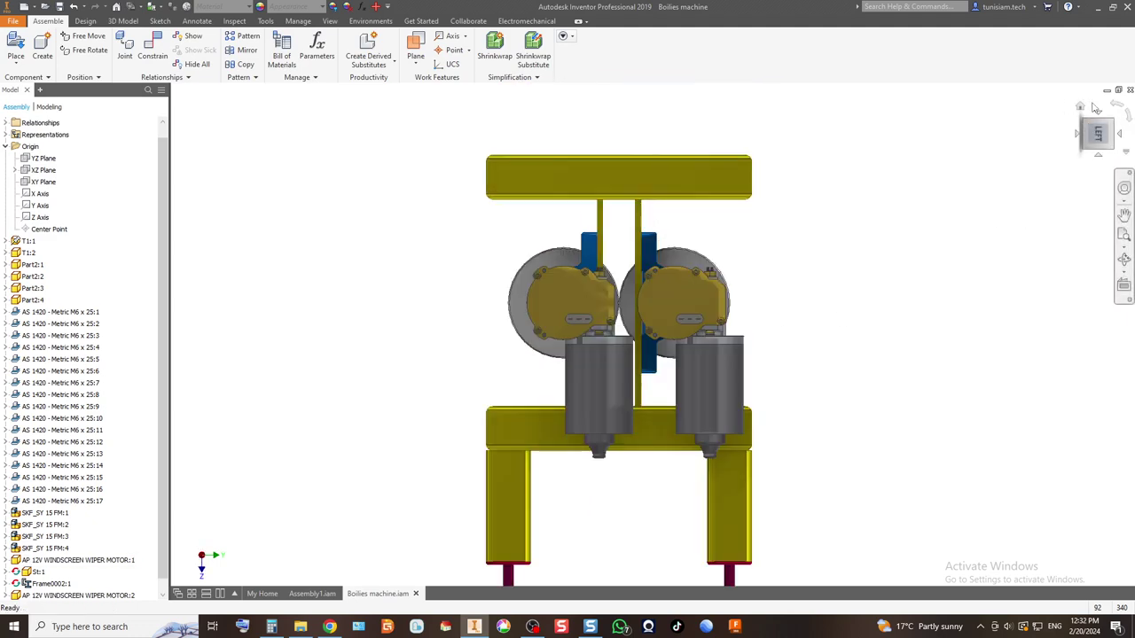
drag(1100, 133, 1077, 139)
shift+middle_drag(618, 383, 530, 263)
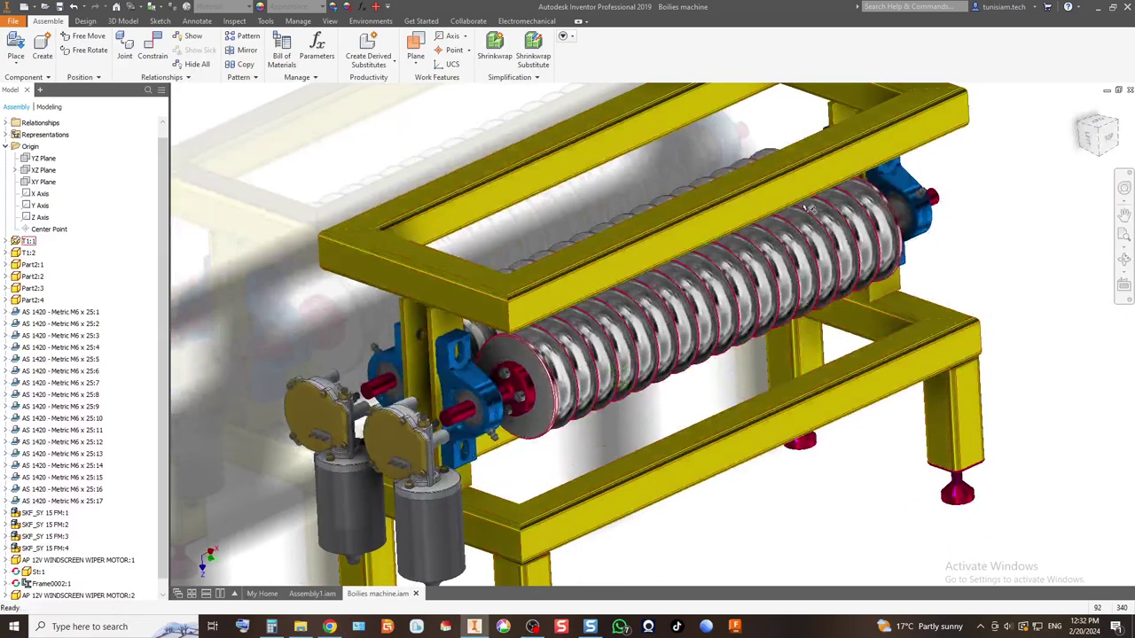
click(329, 20)
click(173, 50)
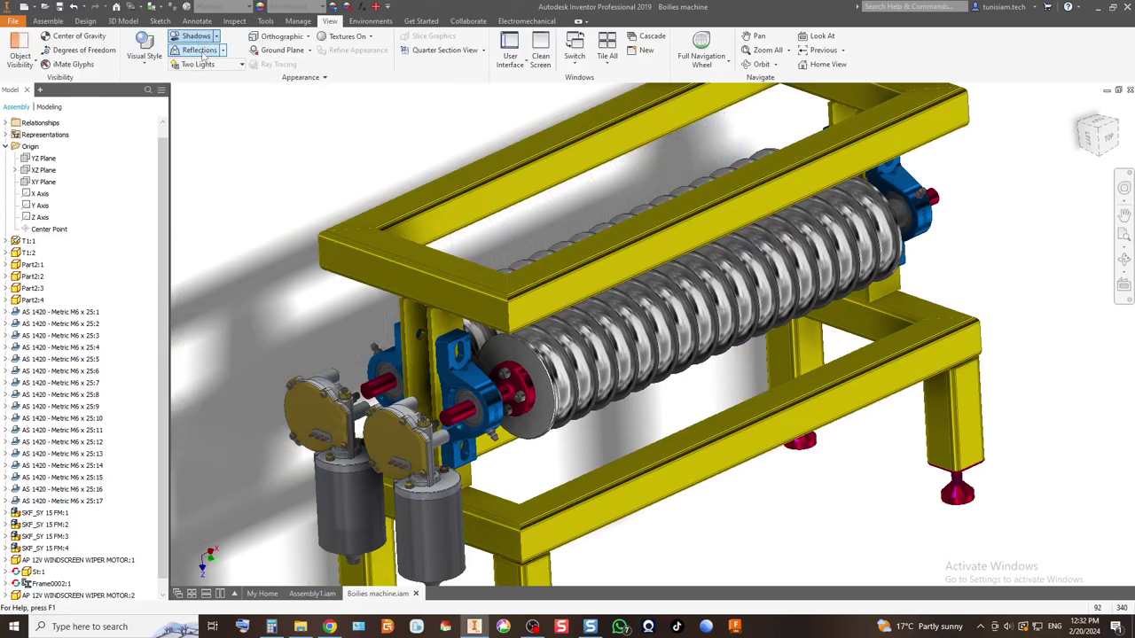
scroll(661, 263, down, 3)
scroll(493, 329, up, 5)
click(196, 35)
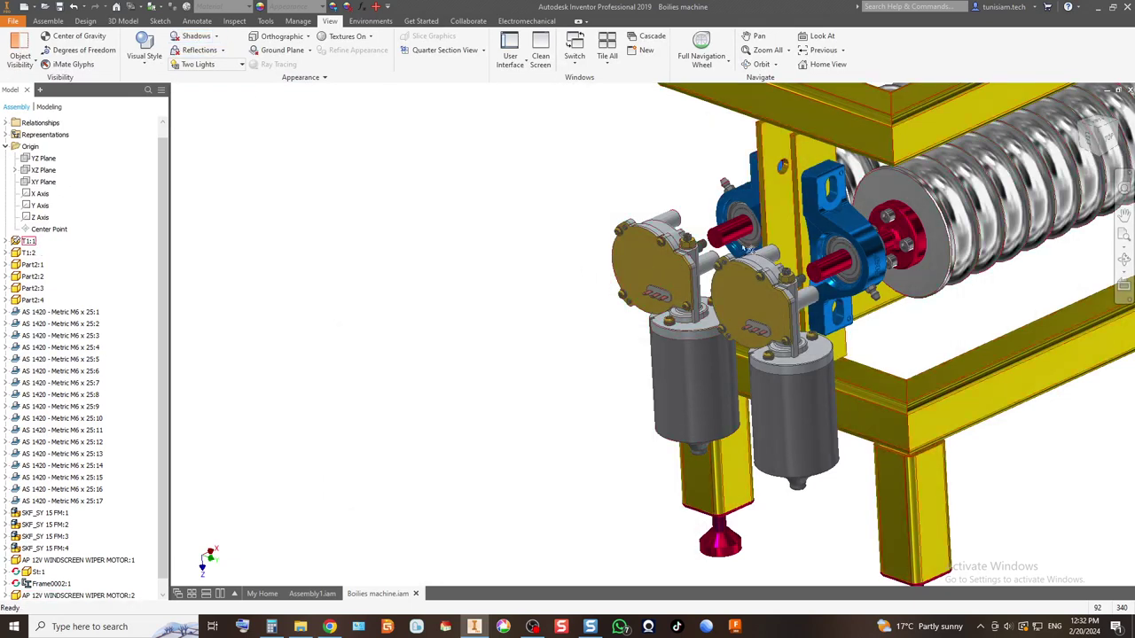
Step: Examine the whole machine from several sides, checking how the two wiper motors sit relative to the roller shafts and frame
middle_drag(801, 211, 508, 282)
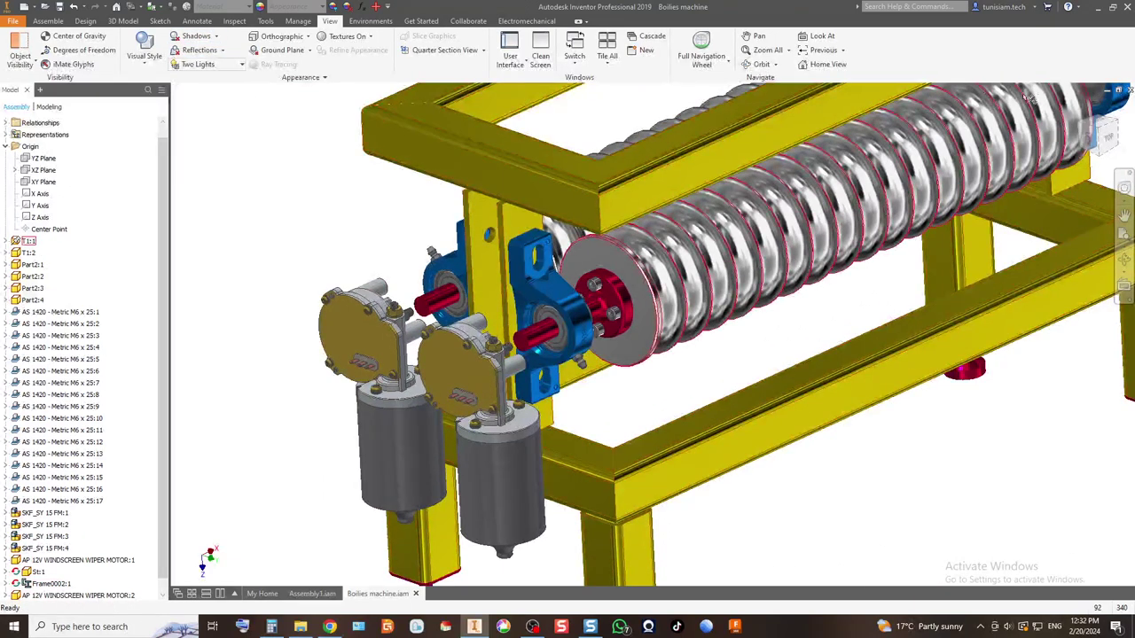
click(1107, 133)
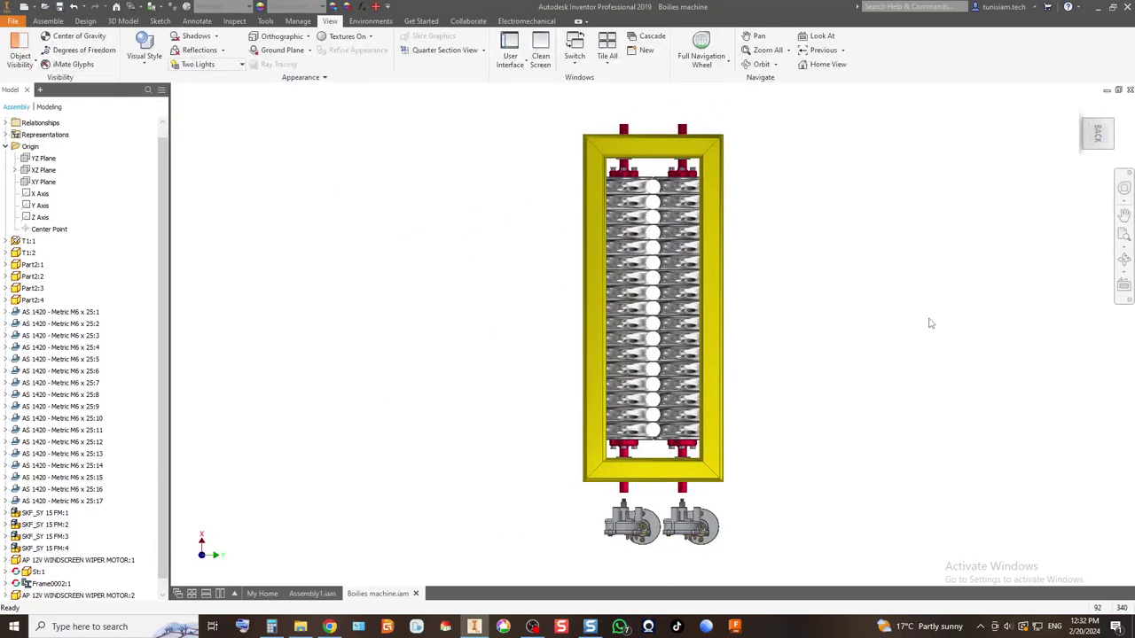
click(1102, 165)
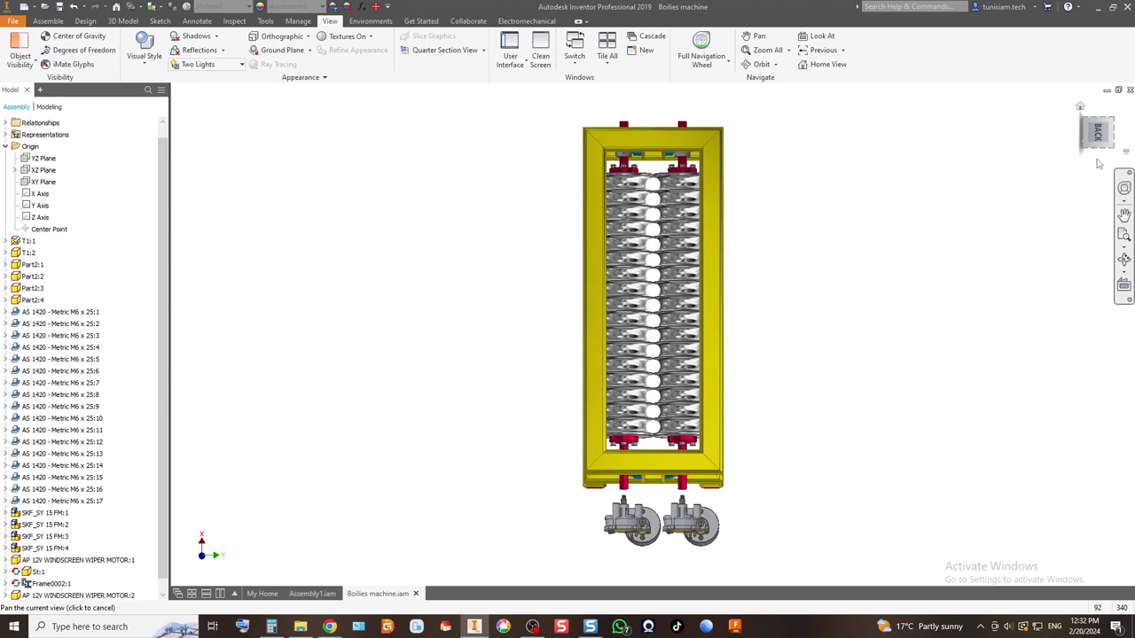
key(Home)
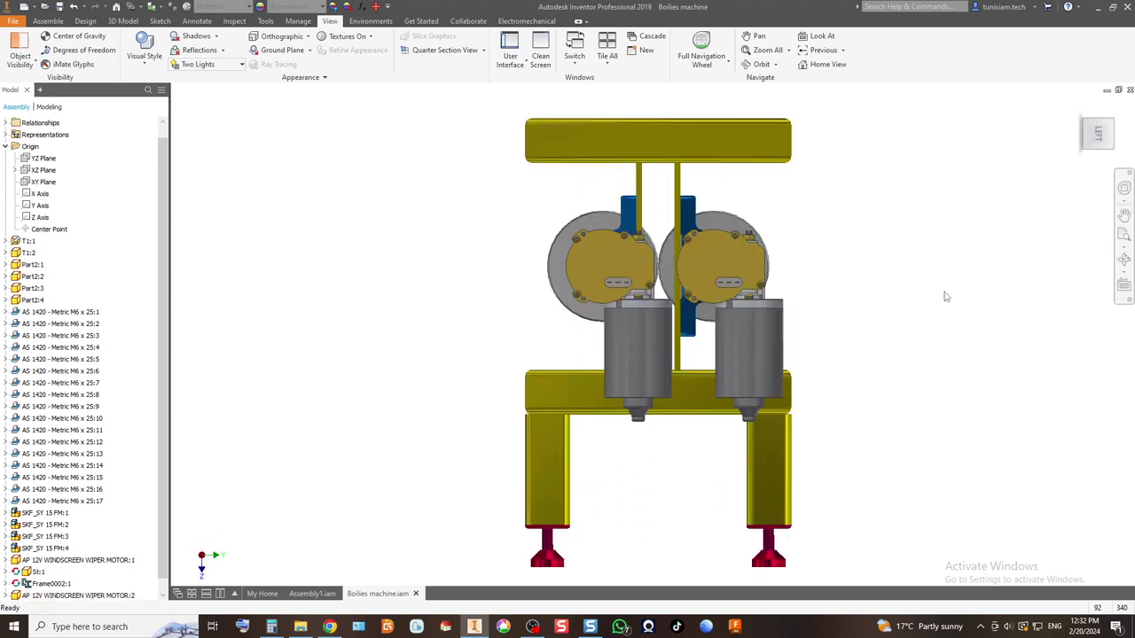
click(1118, 129)
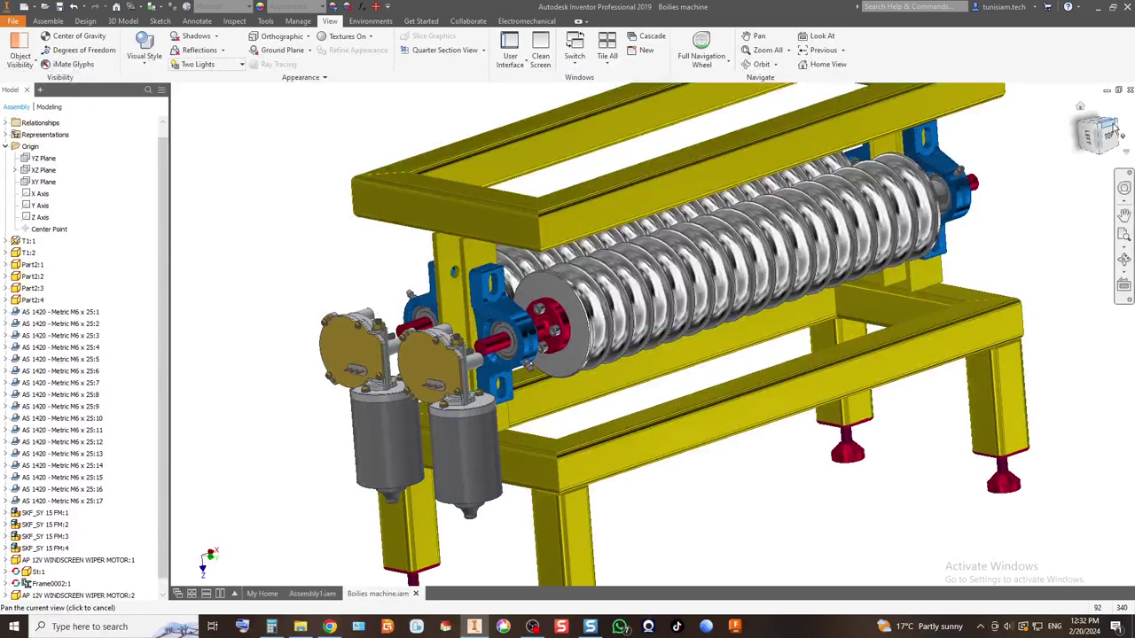
scroll(558, 220, down, 3)
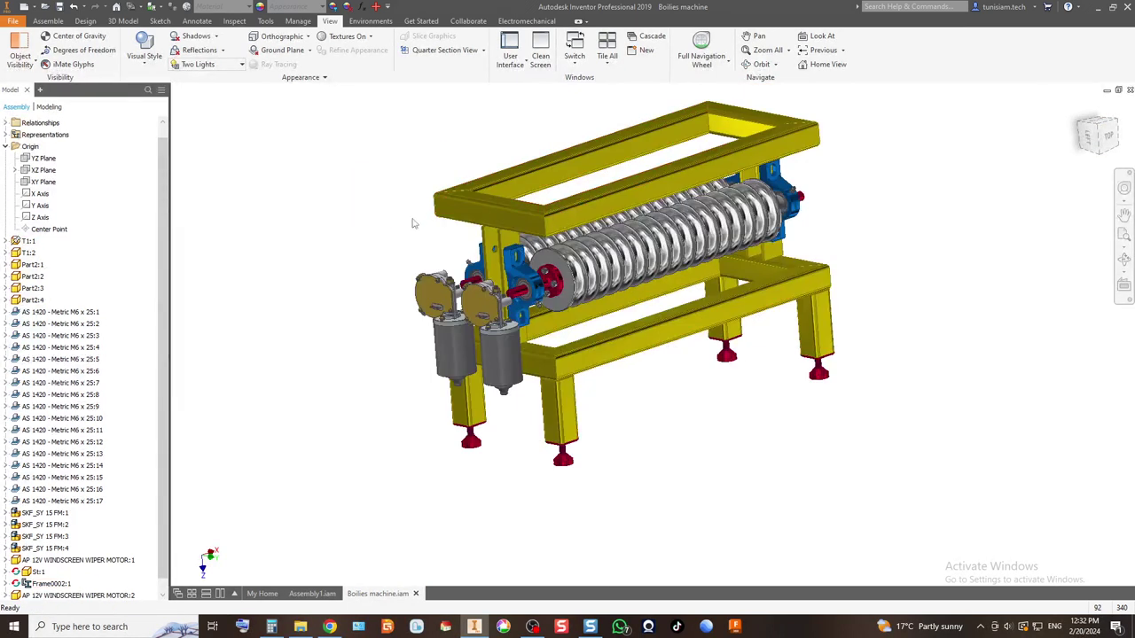
click(761, 212)
click(1120, 131)
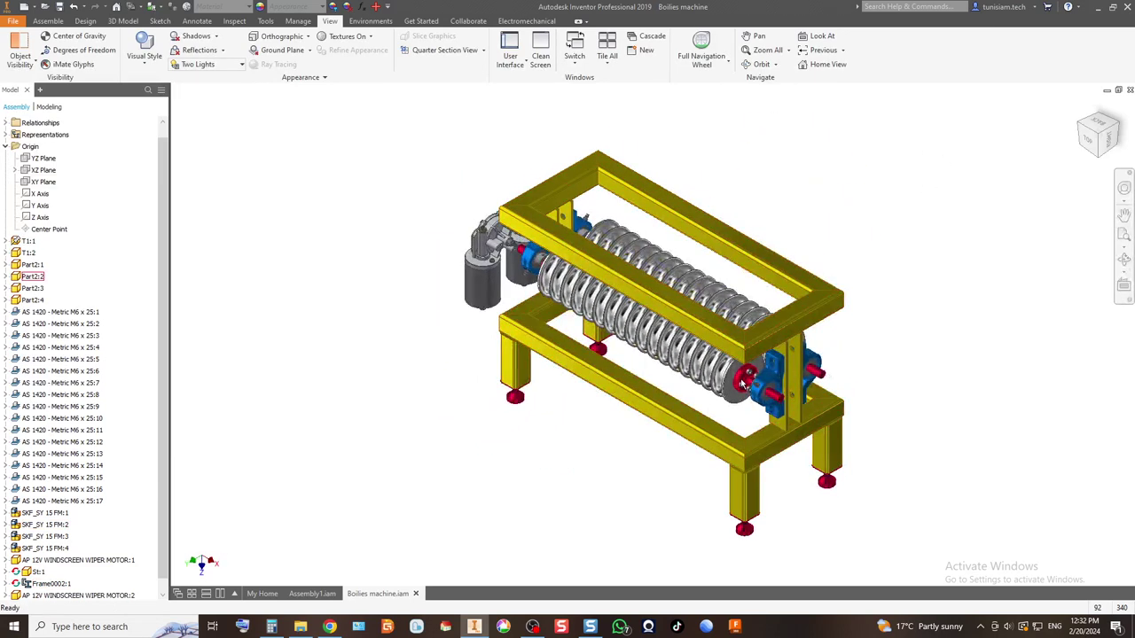
middle_drag(773, 446, 727, 411)
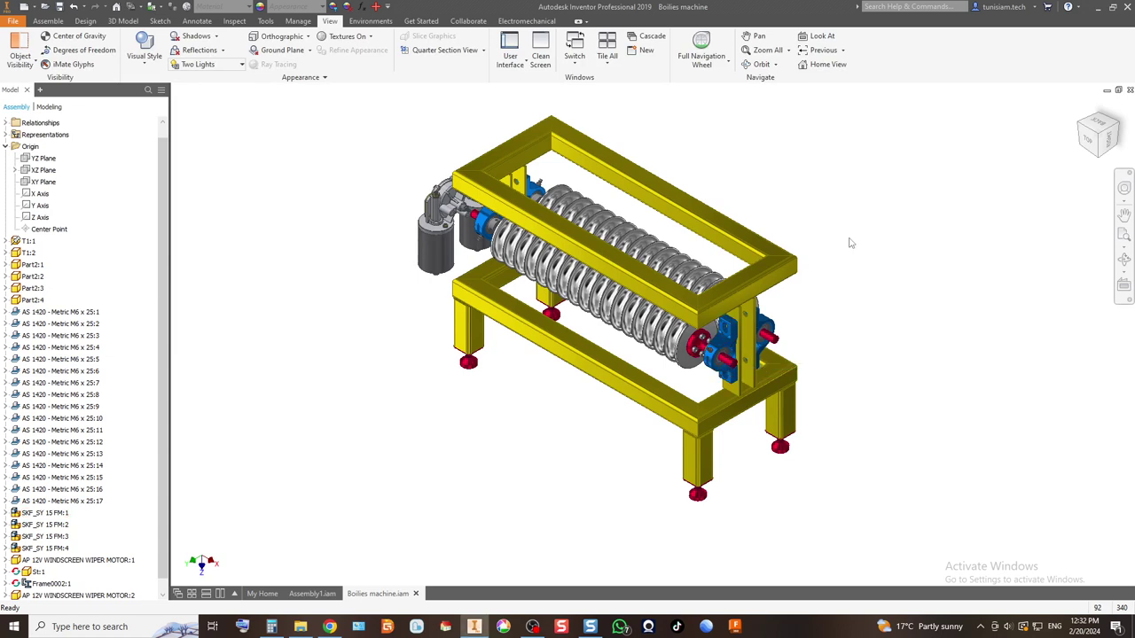
click(1098, 133)
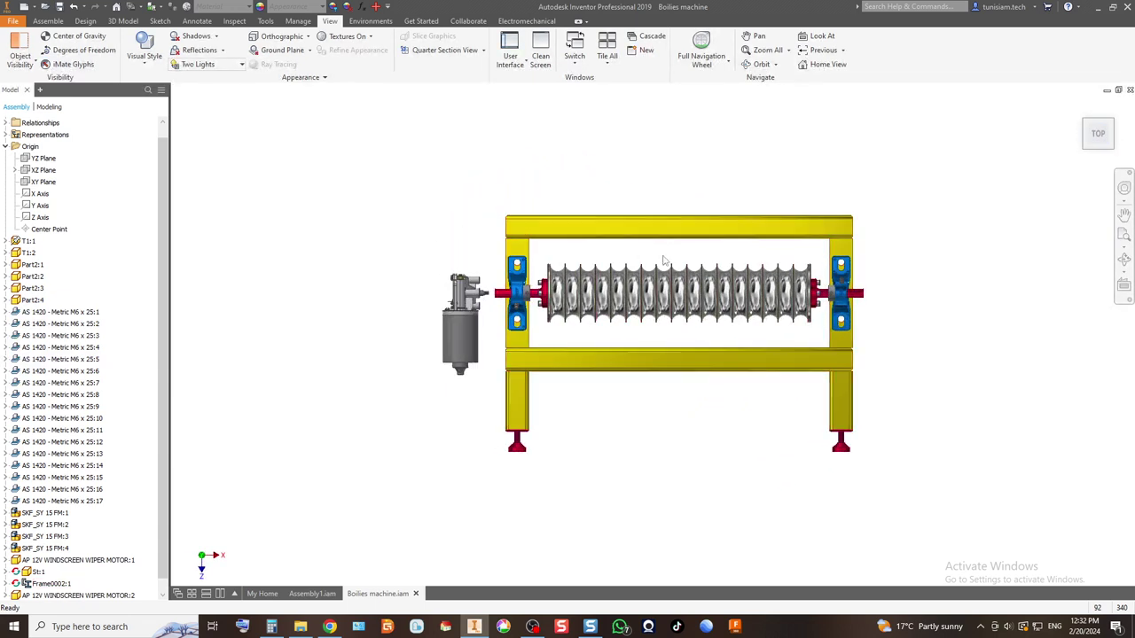
scroll(663, 259, down, 5)
scroll(663, 261, up, 5)
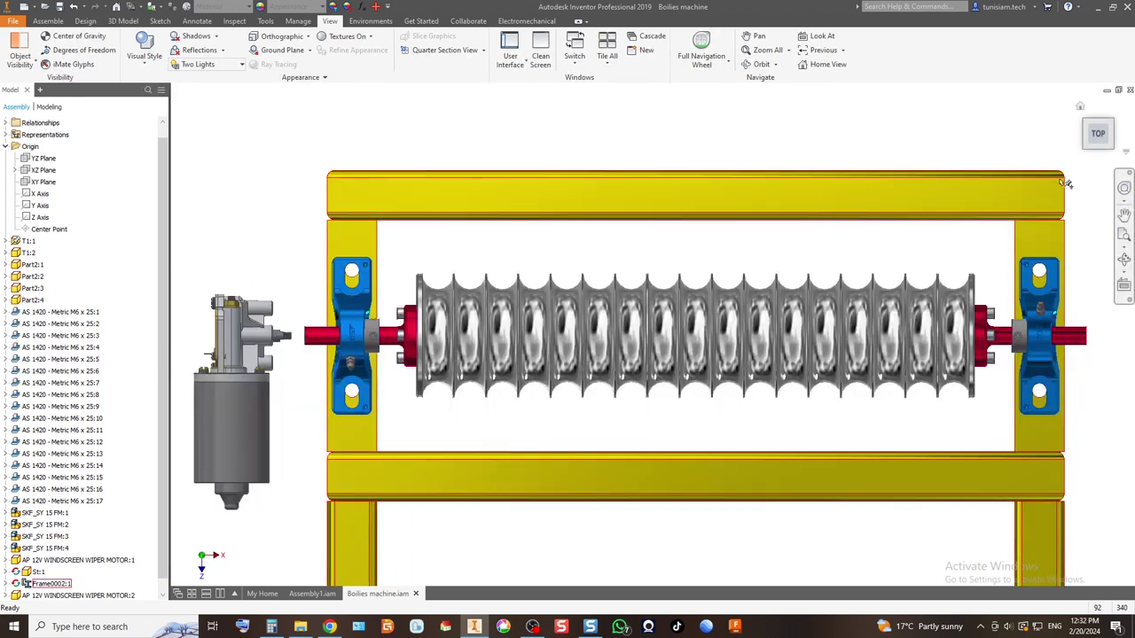
drag(1117, 131, 1083, 156)
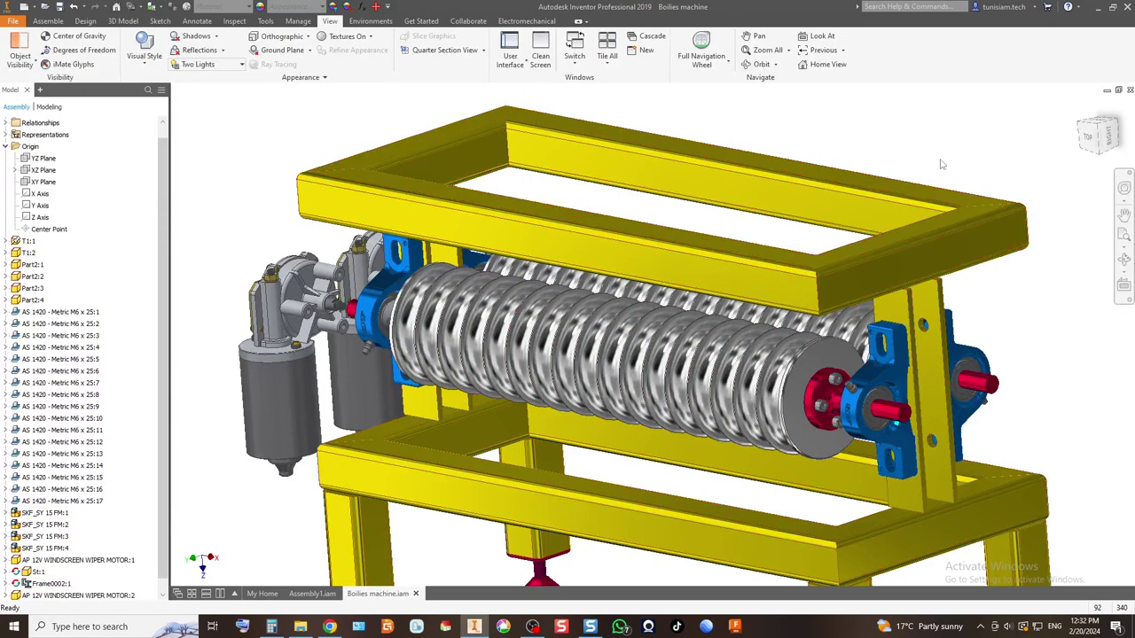
click(1078, 129)
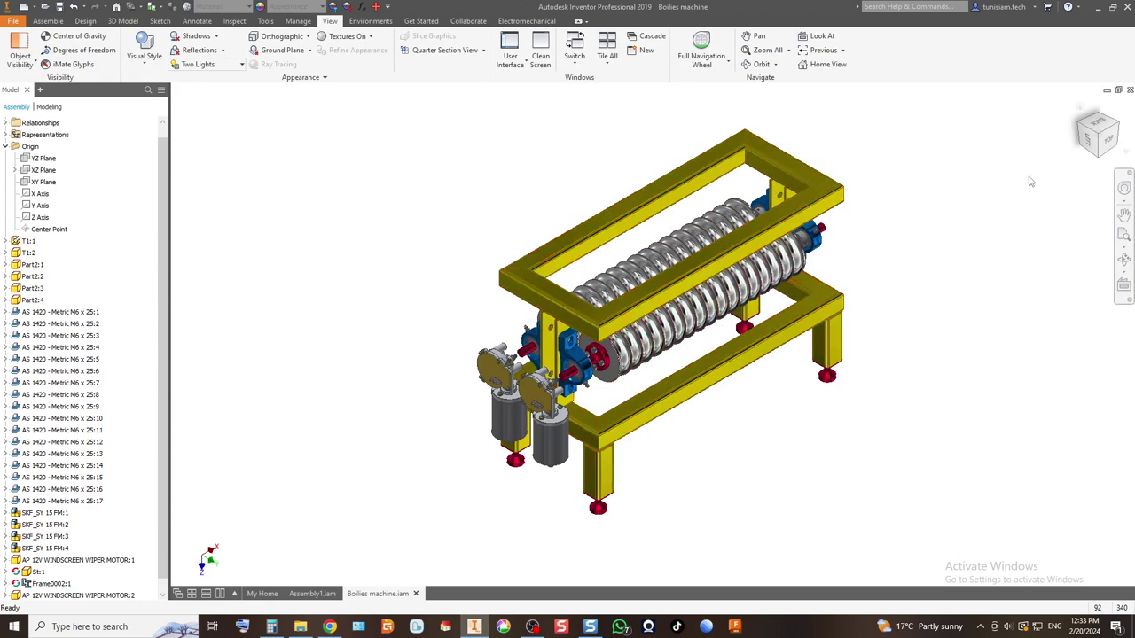
click(1090, 139)
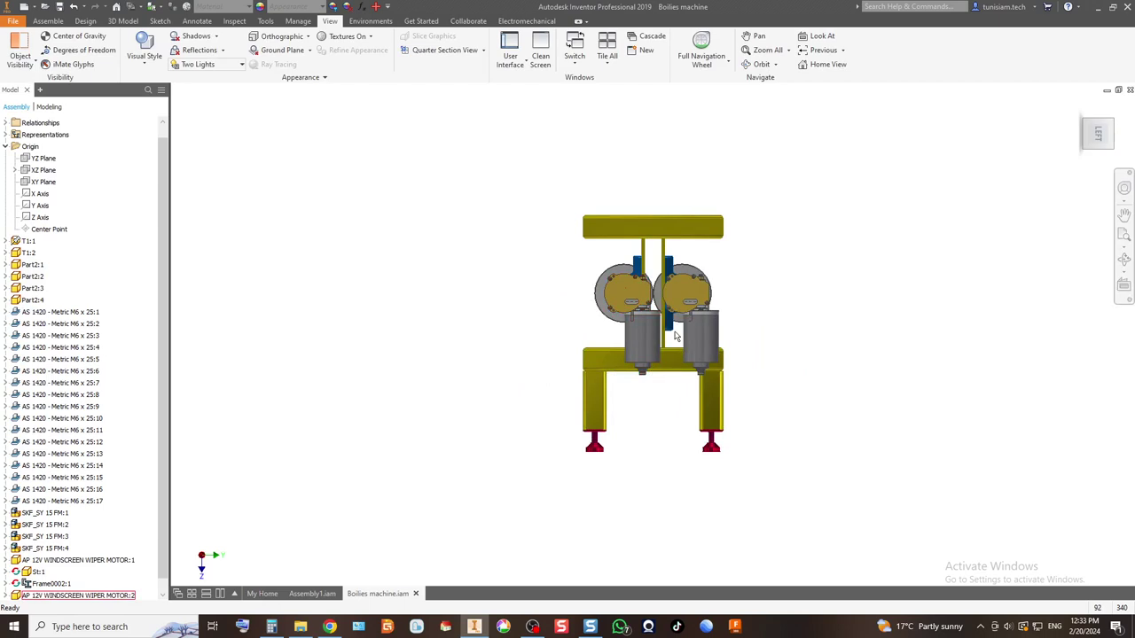
click(1115, 130)
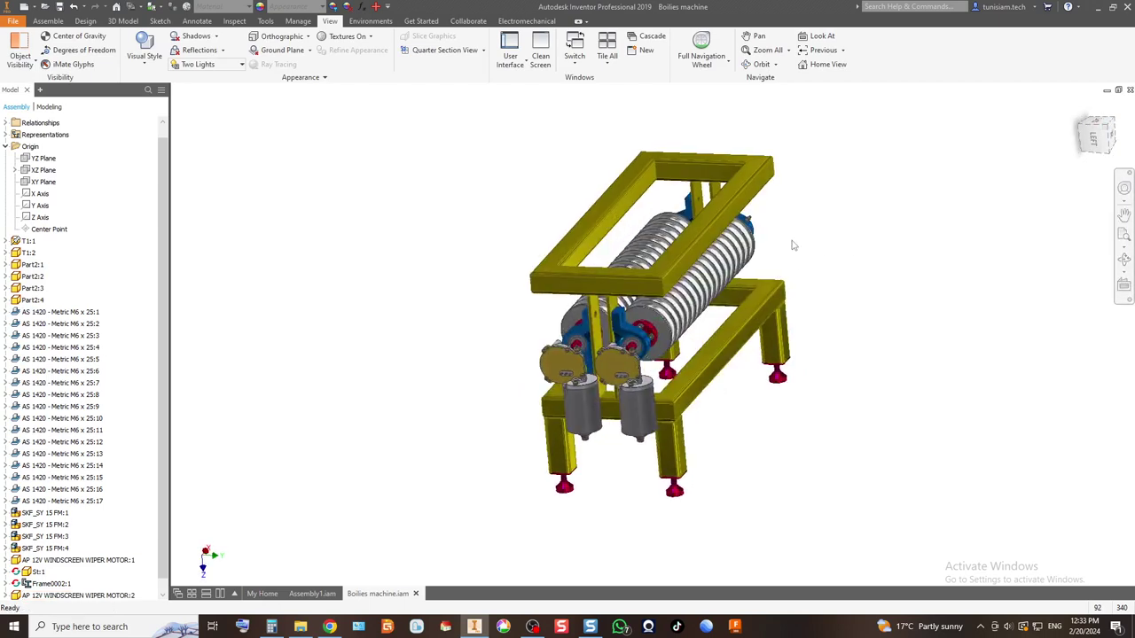
click(1113, 133)
scroll(479, 303, down, 3)
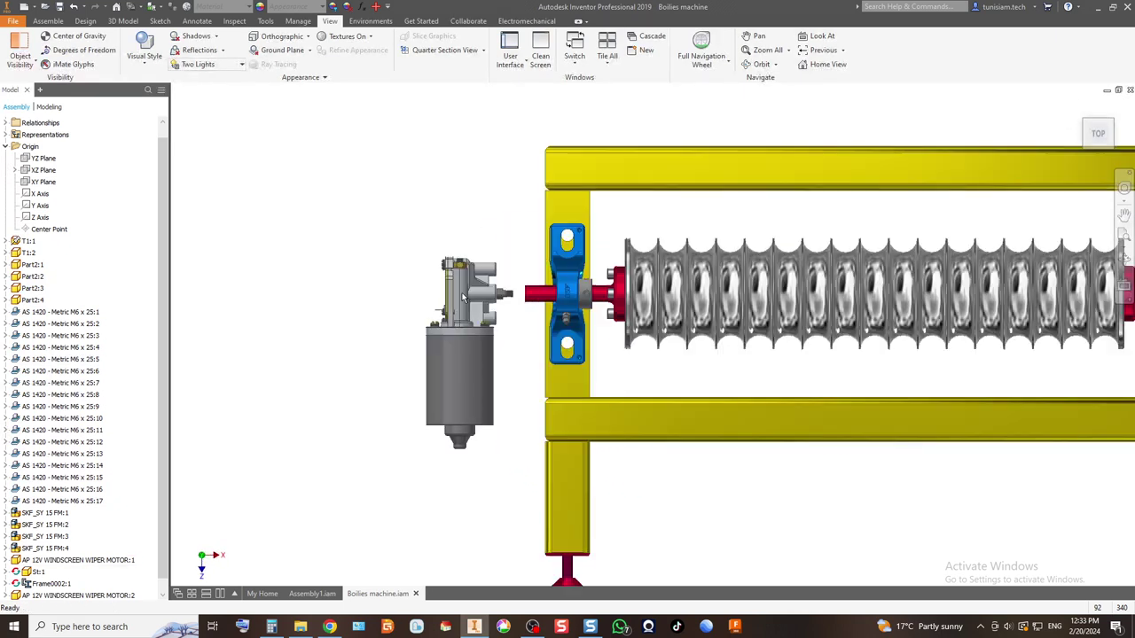
click(1112, 125)
Step: Create an in-place part named "Sup Mot" from the Standard.ipt template and place it in the assembly
click(48, 22)
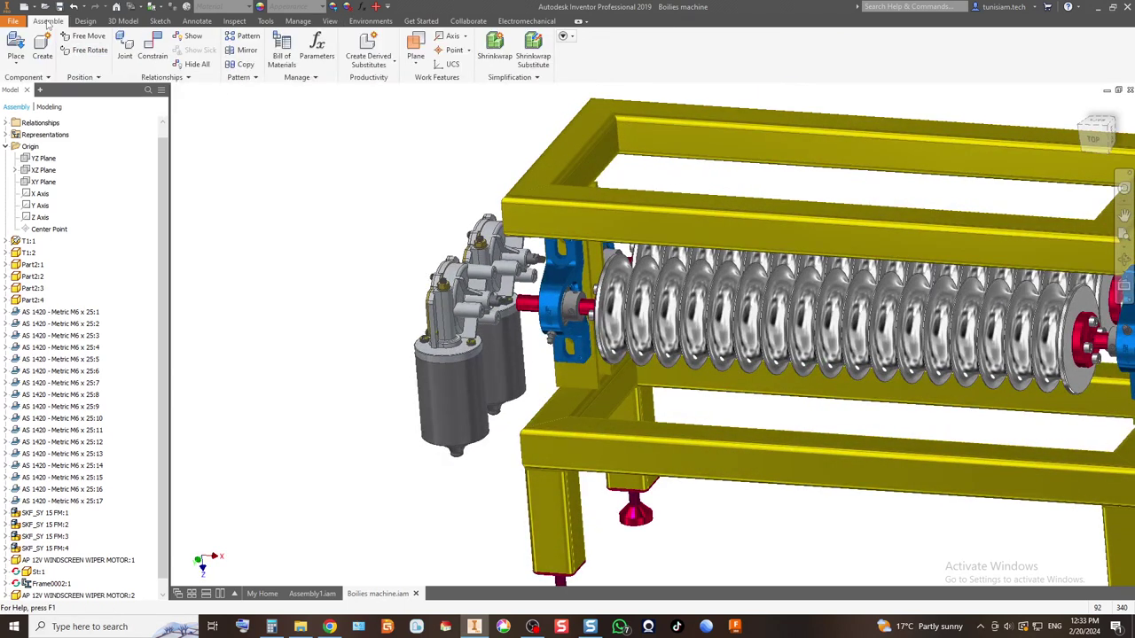
click(42, 46)
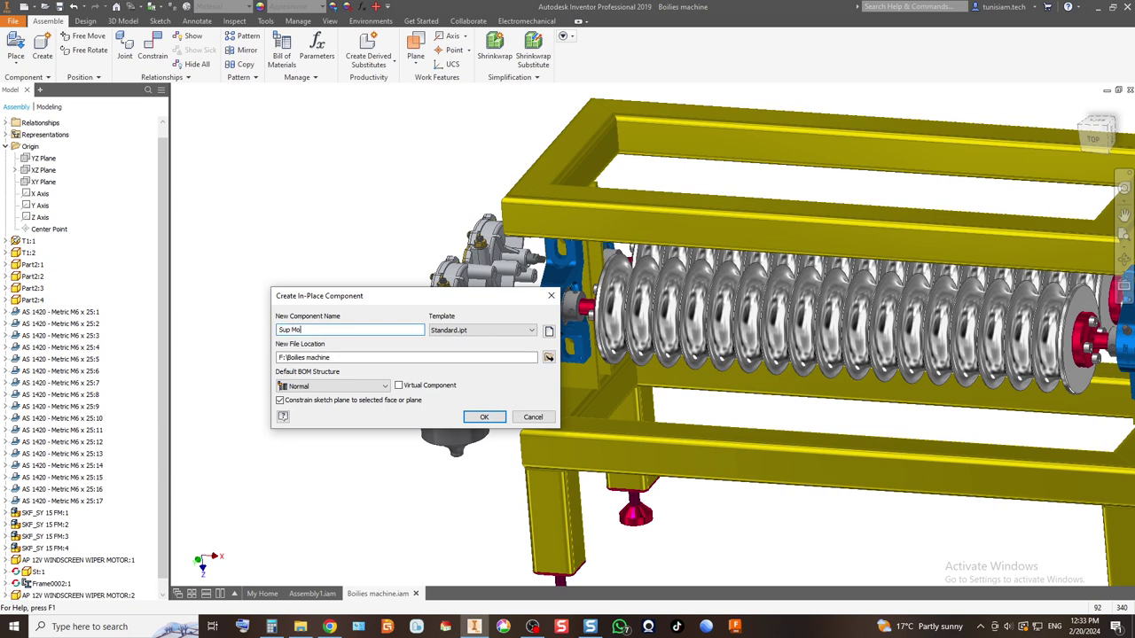
click(484, 417)
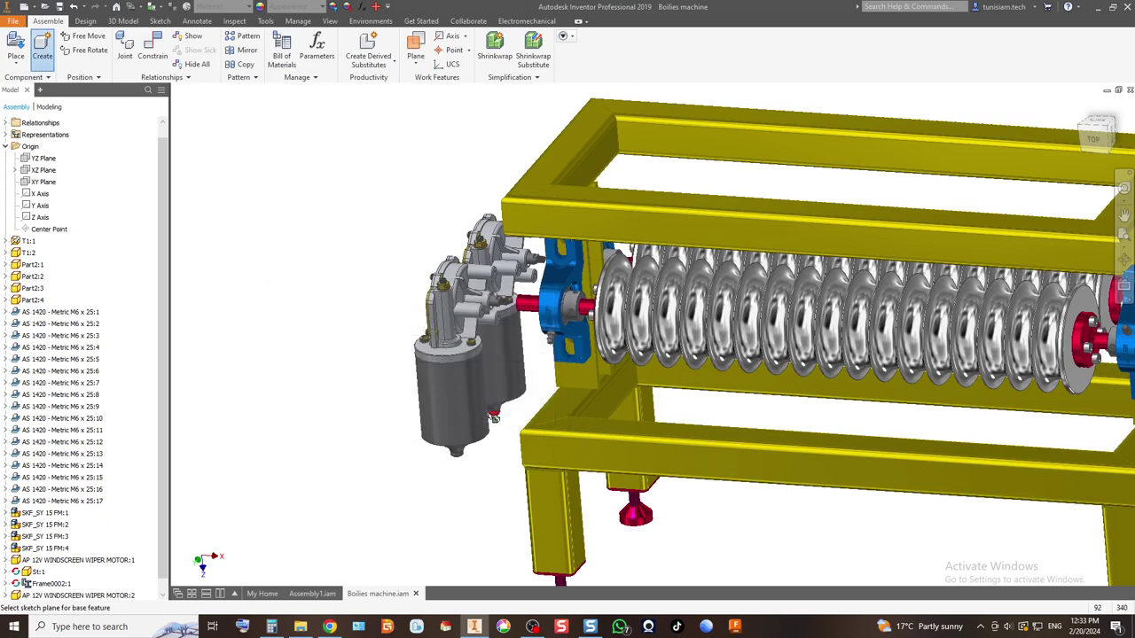
scroll(530, 335, up, 5)
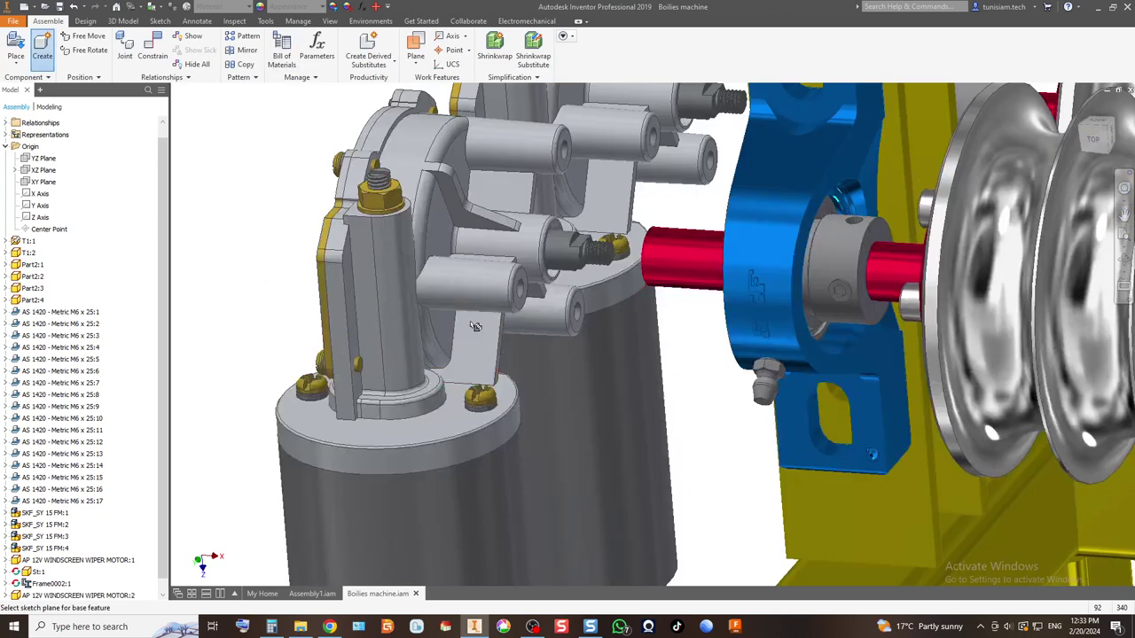
click(58, 233)
click(527, 350)
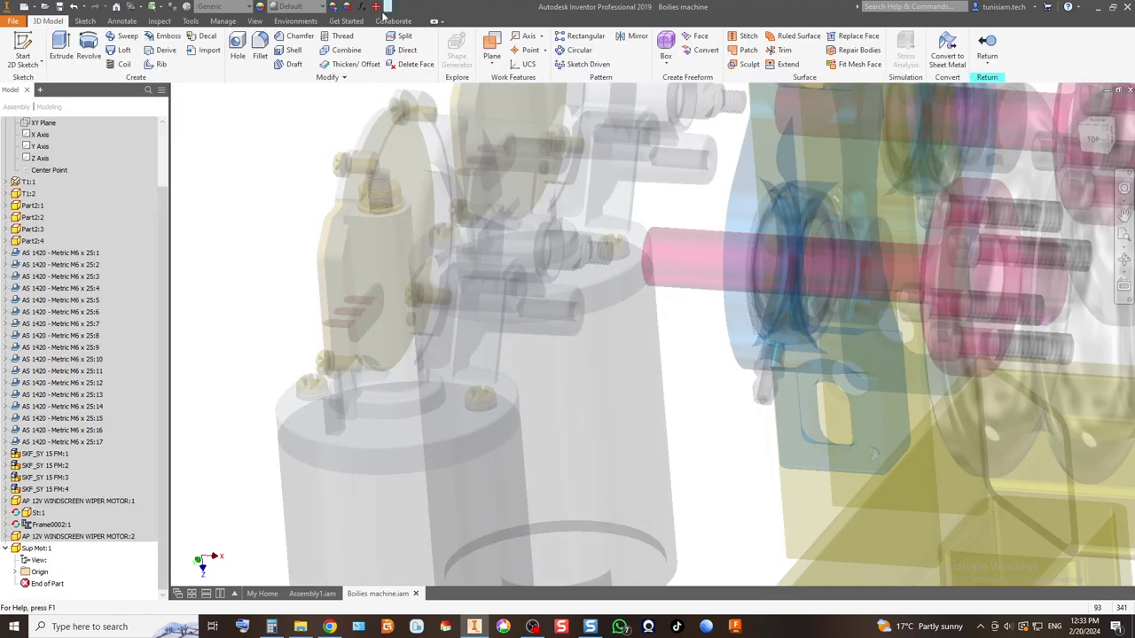
Step: Set the new part's document units to millimeter for length and kilogram for mass
click(221, 21)
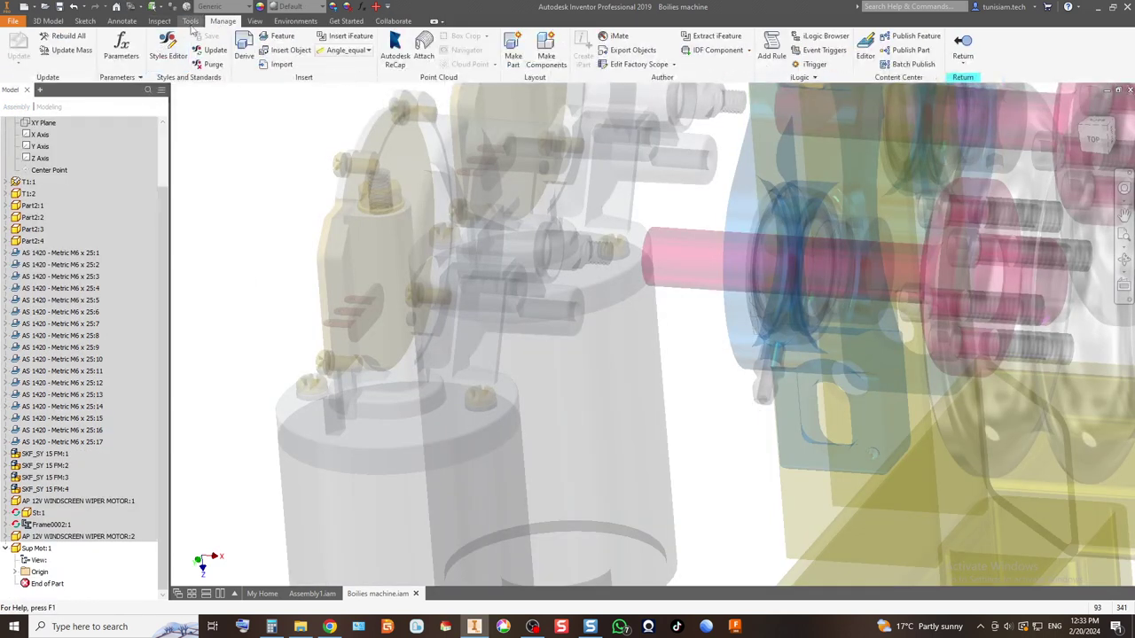
click(192, 23)
click(218, 55)
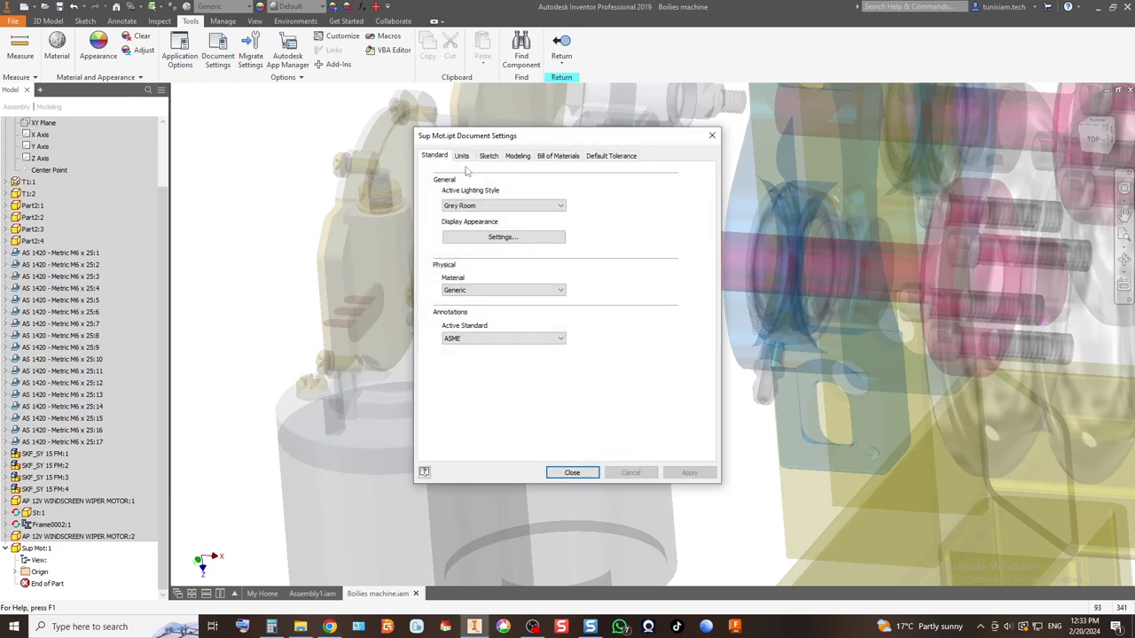
click(462, 156)
click(468, 198)
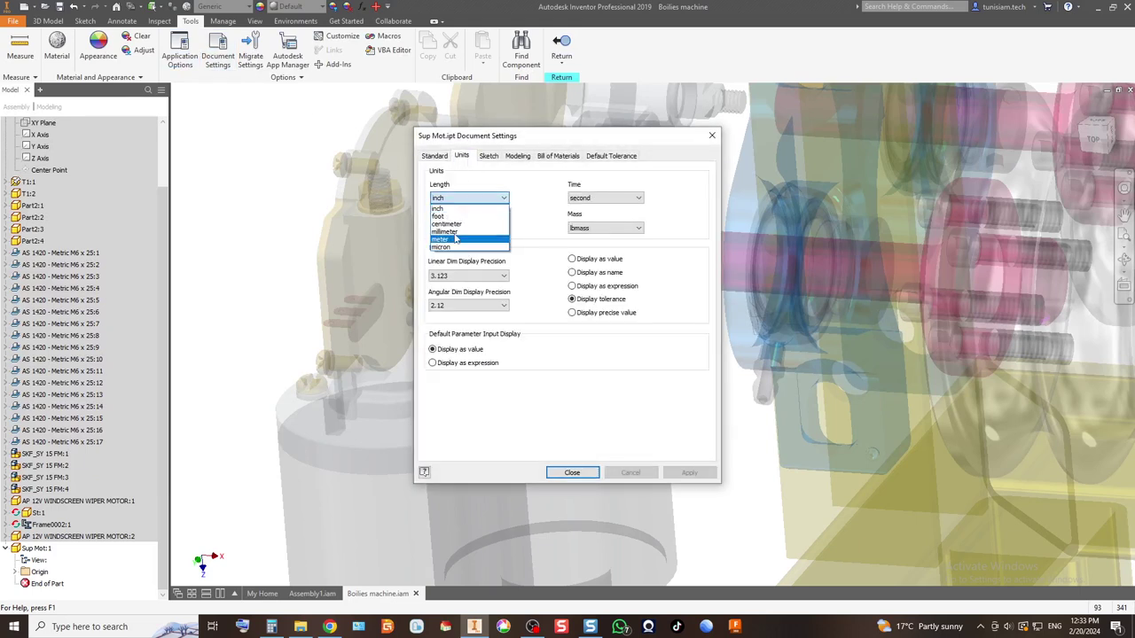
click(461, 235)
click(583, 228)
click(581, 262)
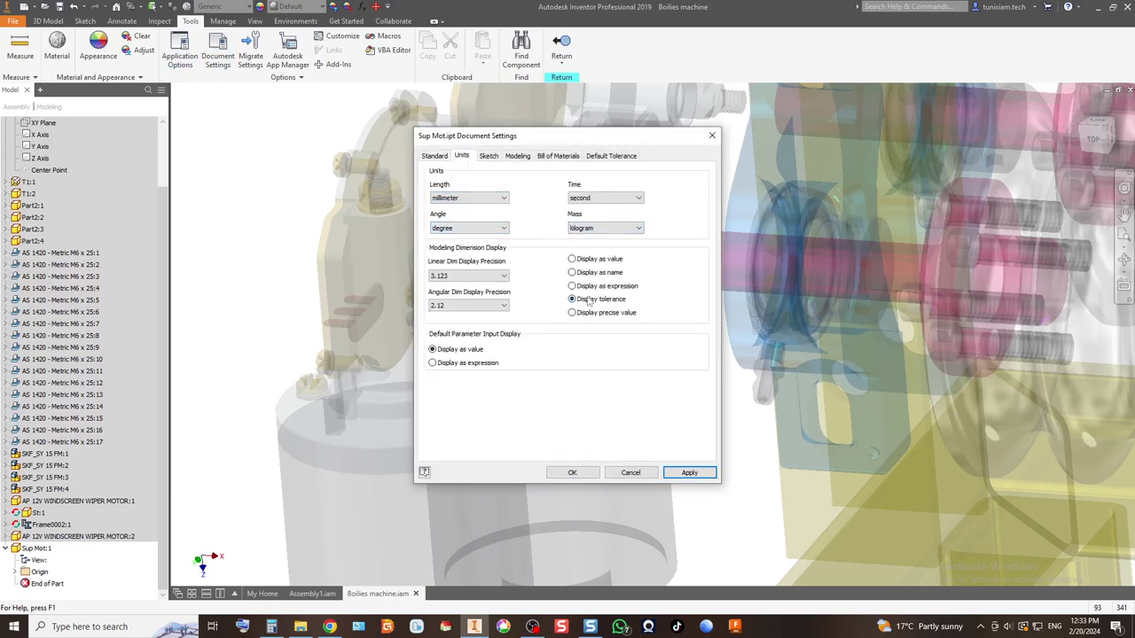
click(572, 472)
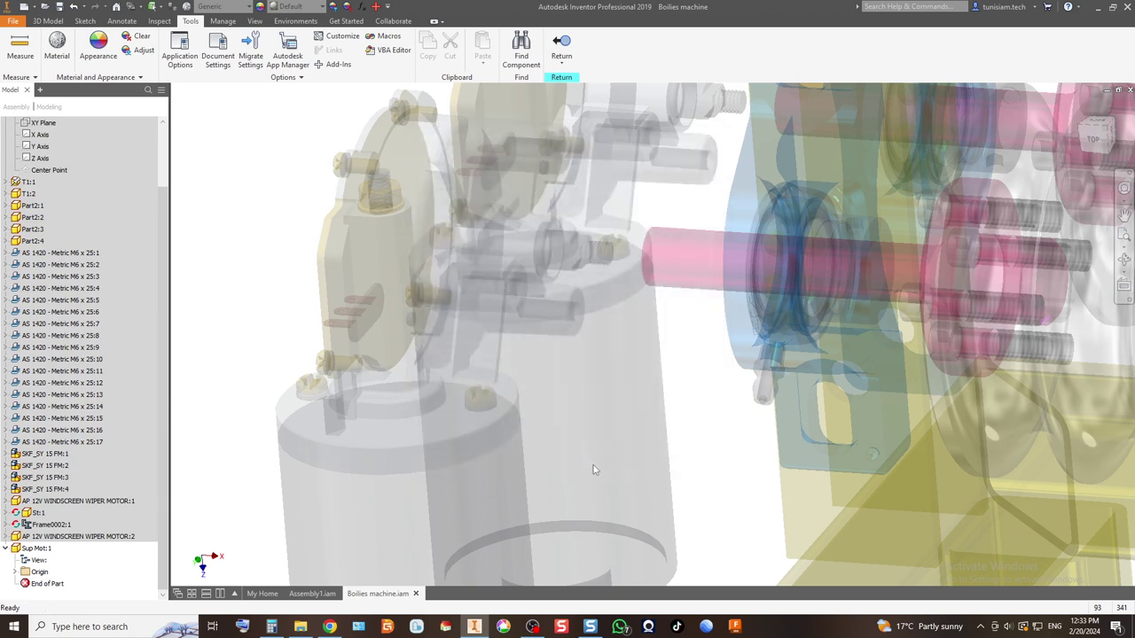
Step: Convert the part to sheet metal and set its thickness to 3 mm instead of using the rule's thickness
click(42, 123)
click(45, 21)
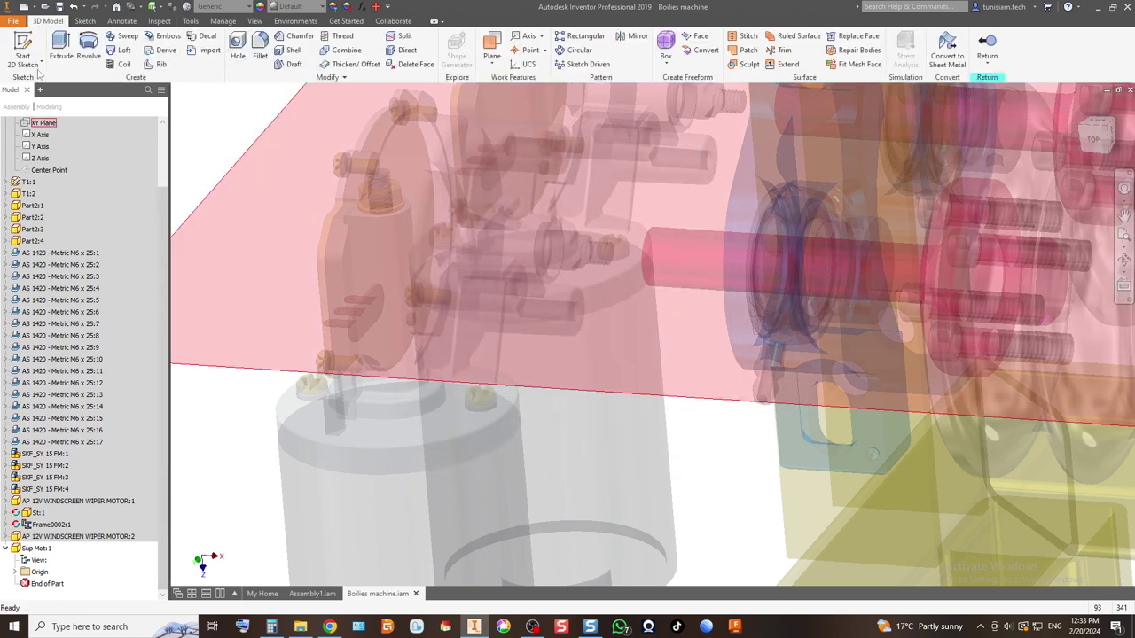
click(941, 71)
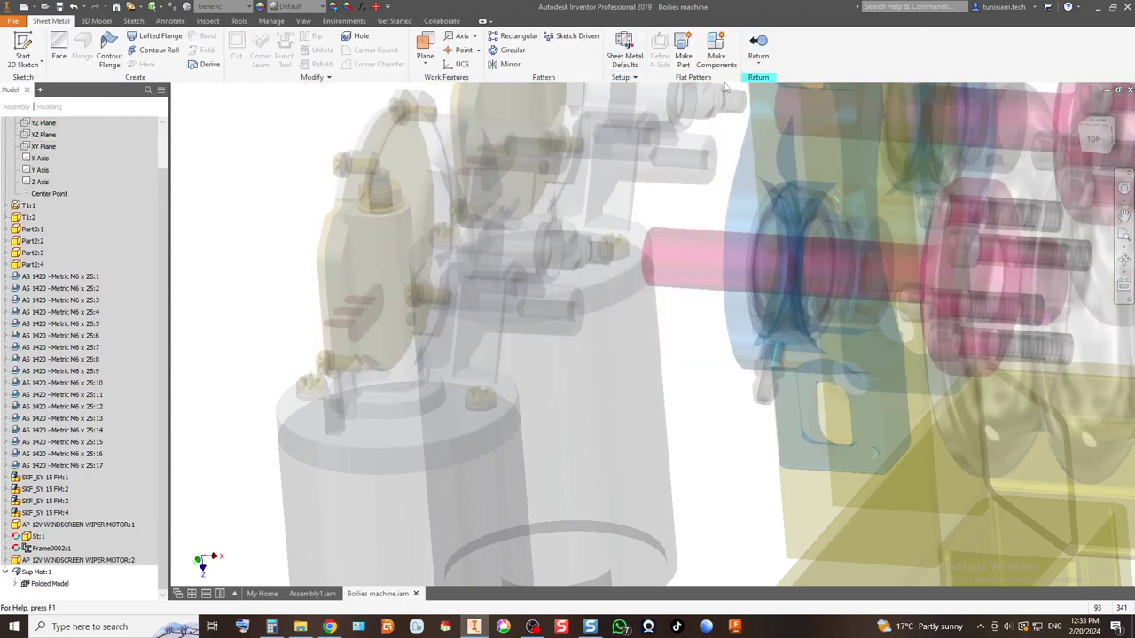
click(626, 64)
click(252, 152)
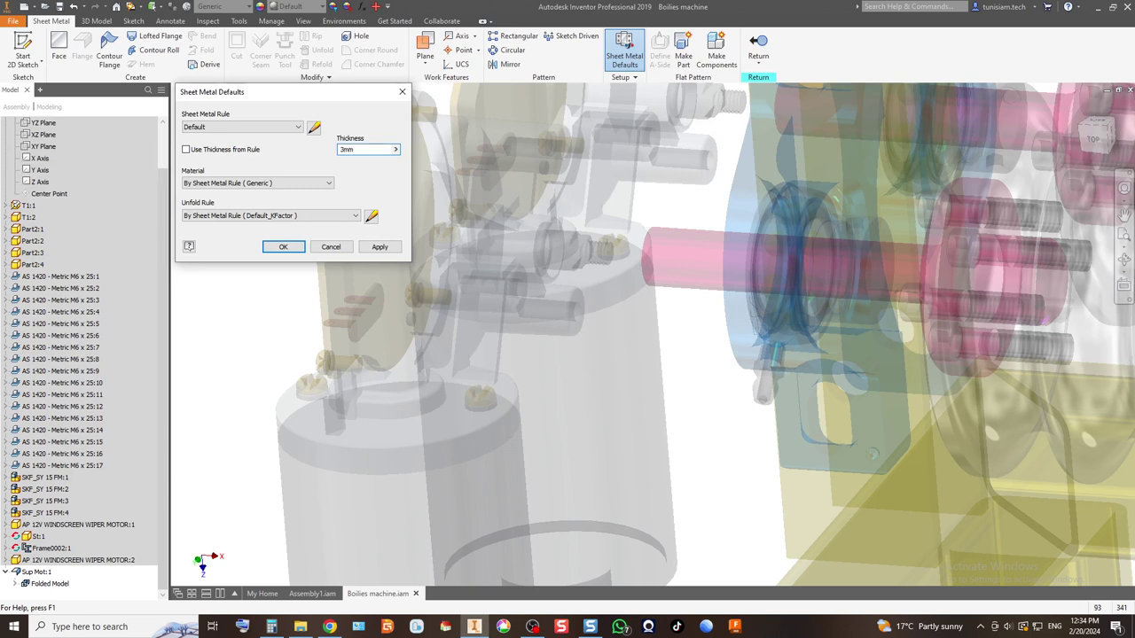
click(259, 184)
click(262, 188)
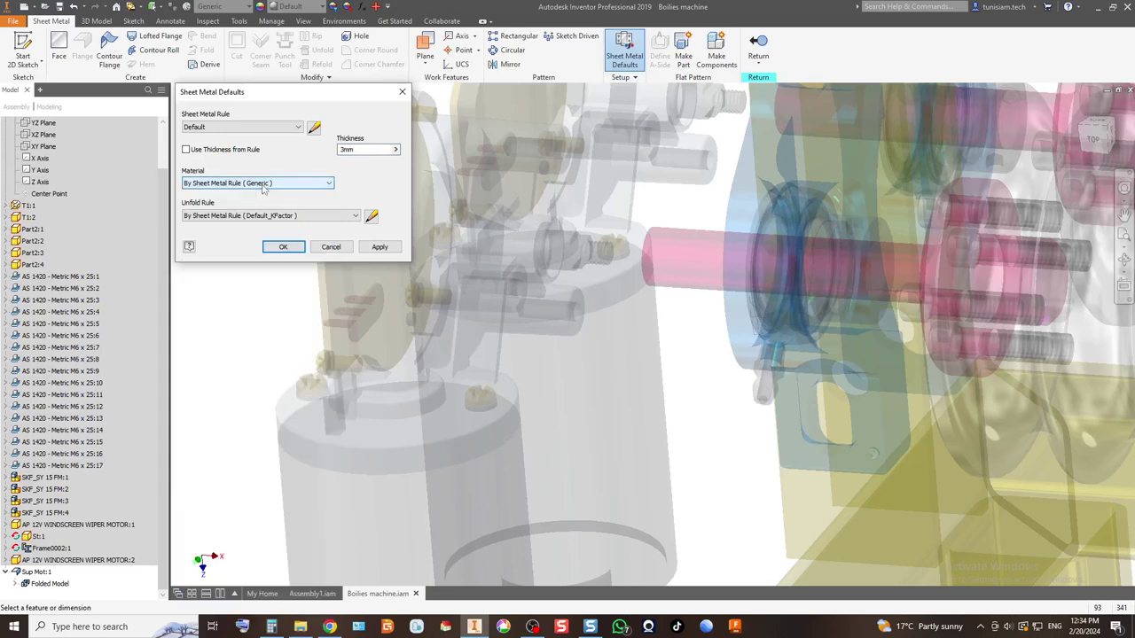
click(283, 249)
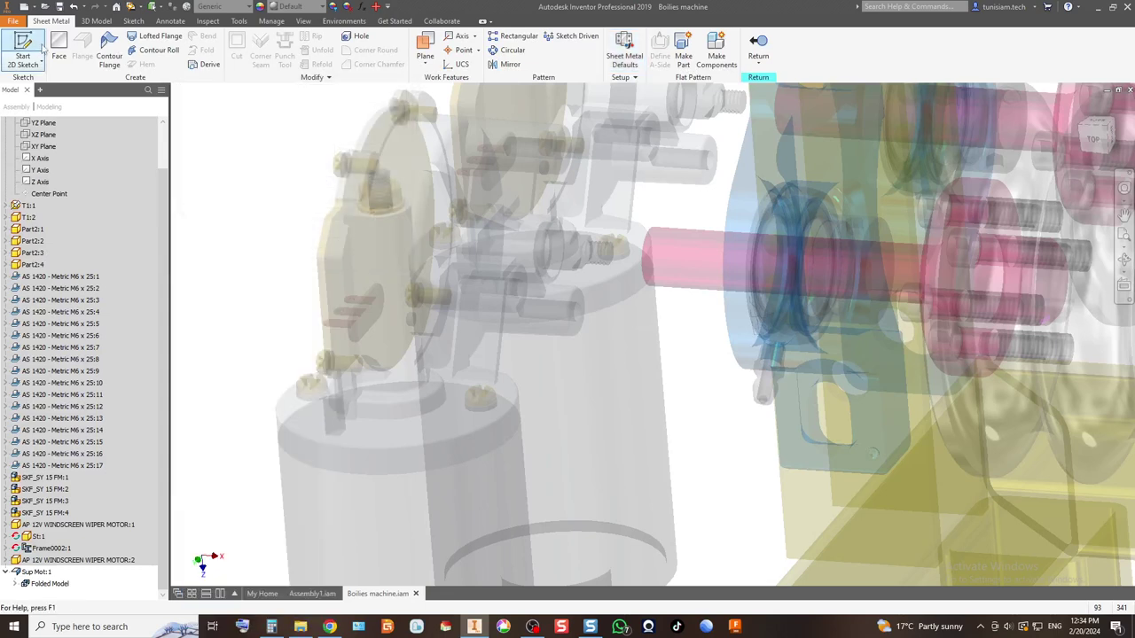
Step: Start a 2D sketch on the ring-shaped end face of a wiper motor mounting boss
click(7, 58)
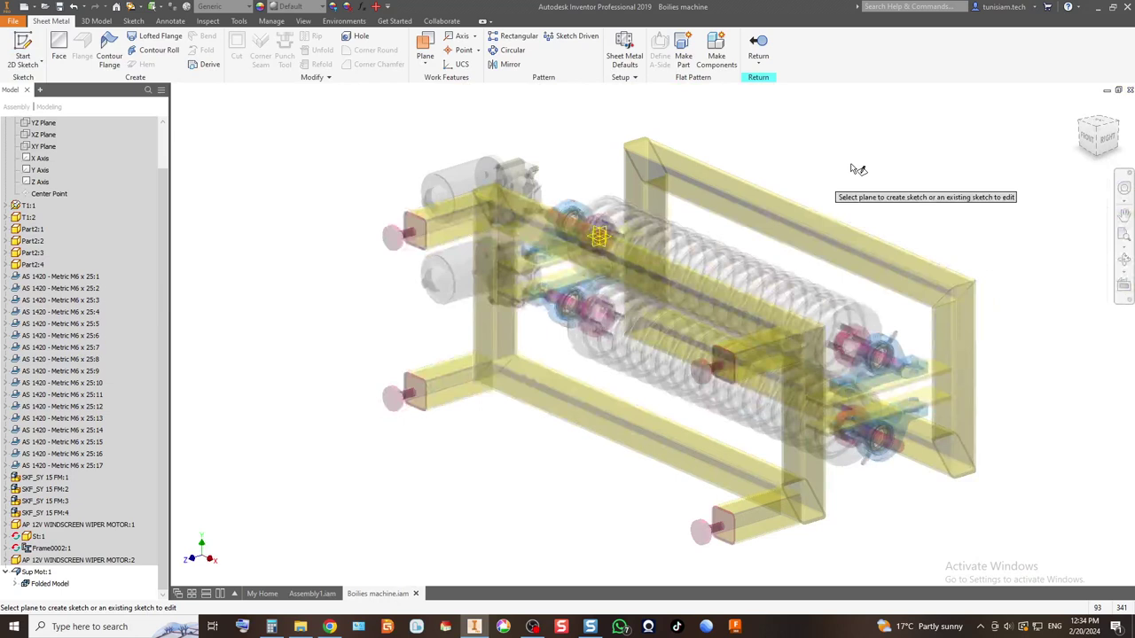
click(1108, 139)
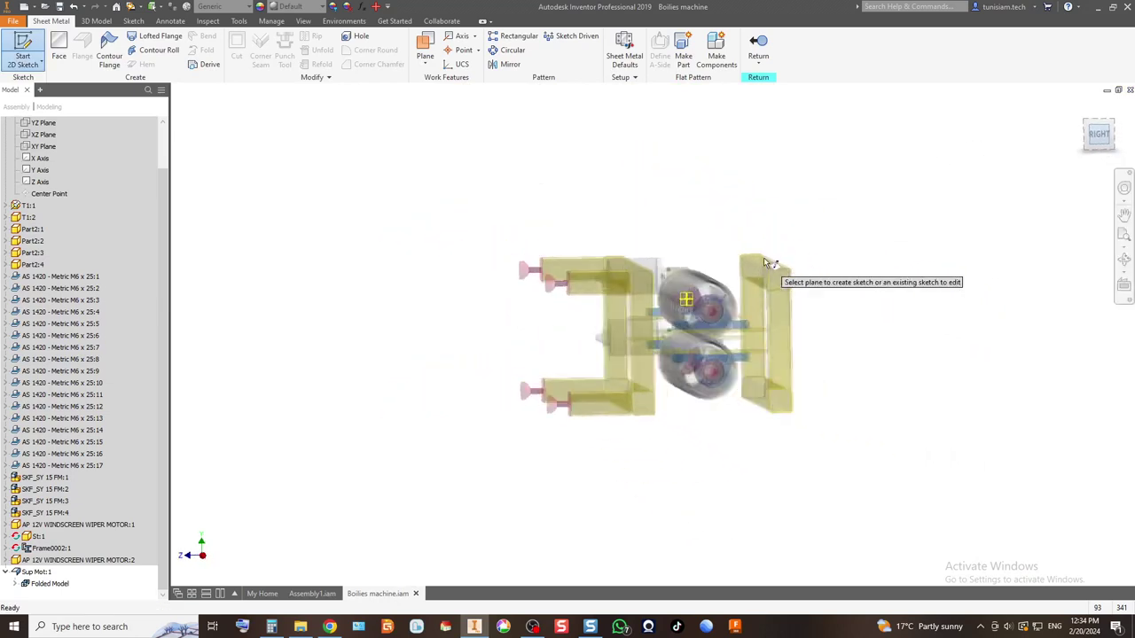
click(1119, 125)
shift+middle_drag(896, 140, 938, 211)
scroll(806, 260, down, 8)
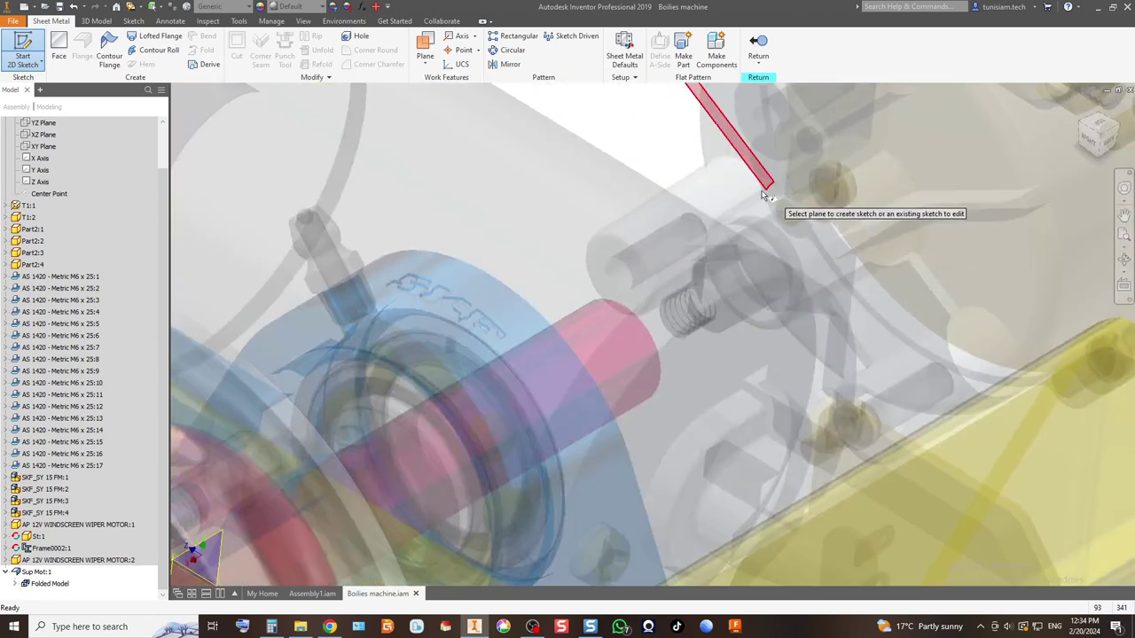
scroll(686, 228, down, 4)
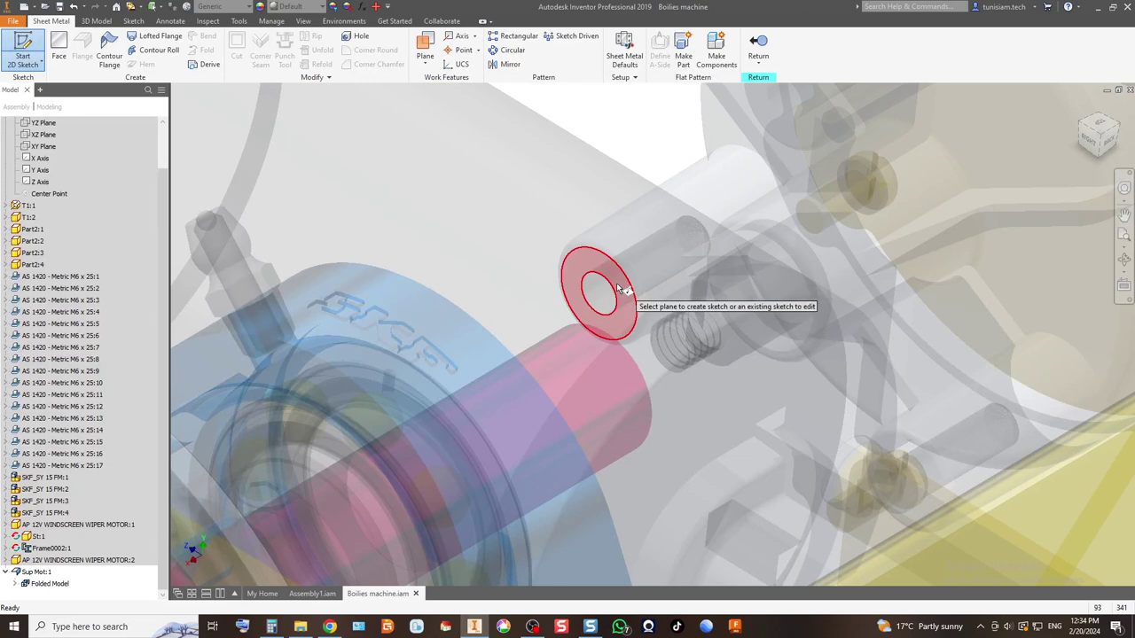
click(611, 287)
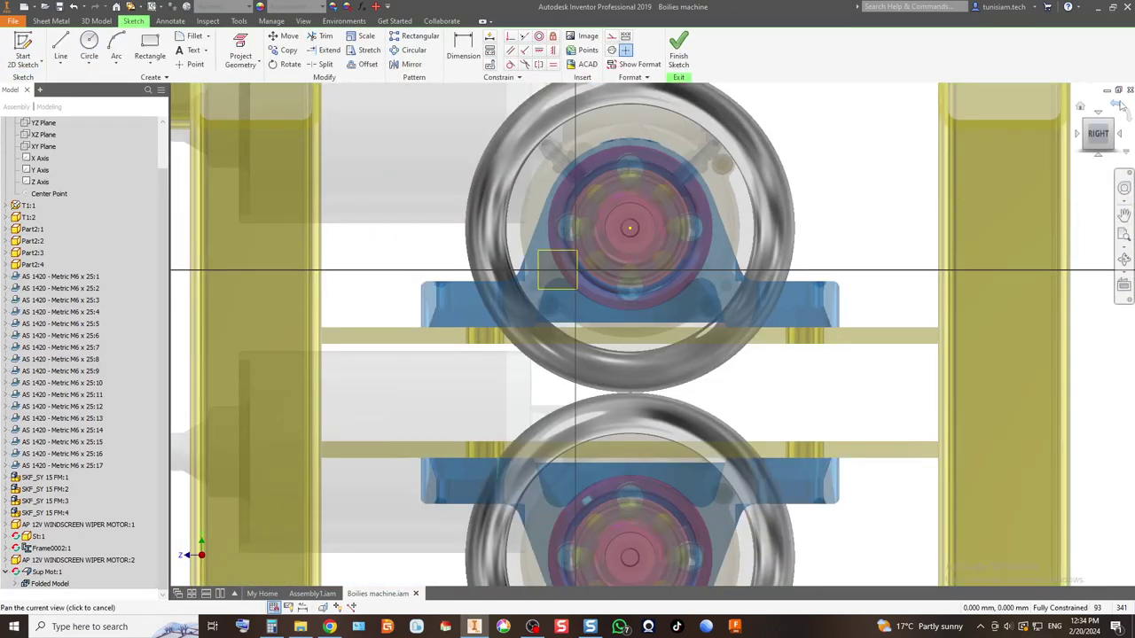
Step: Project the end-face circles of the wiper motor's two lower mounting bosses into the sketch
scroll(604, 302, up, 5)
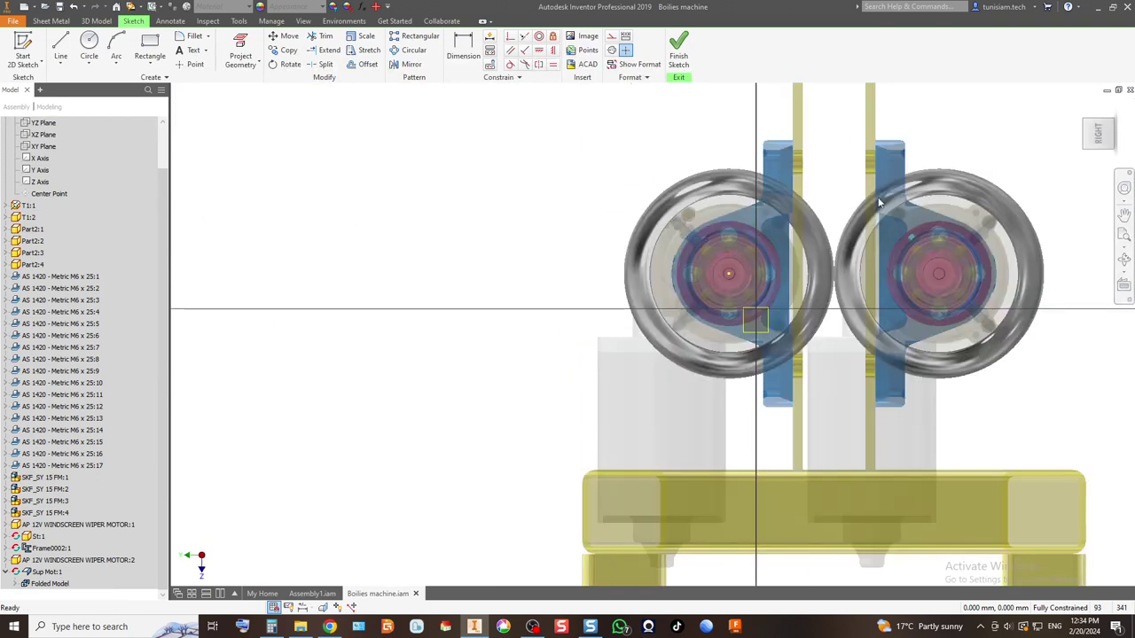
click(1087, 122)
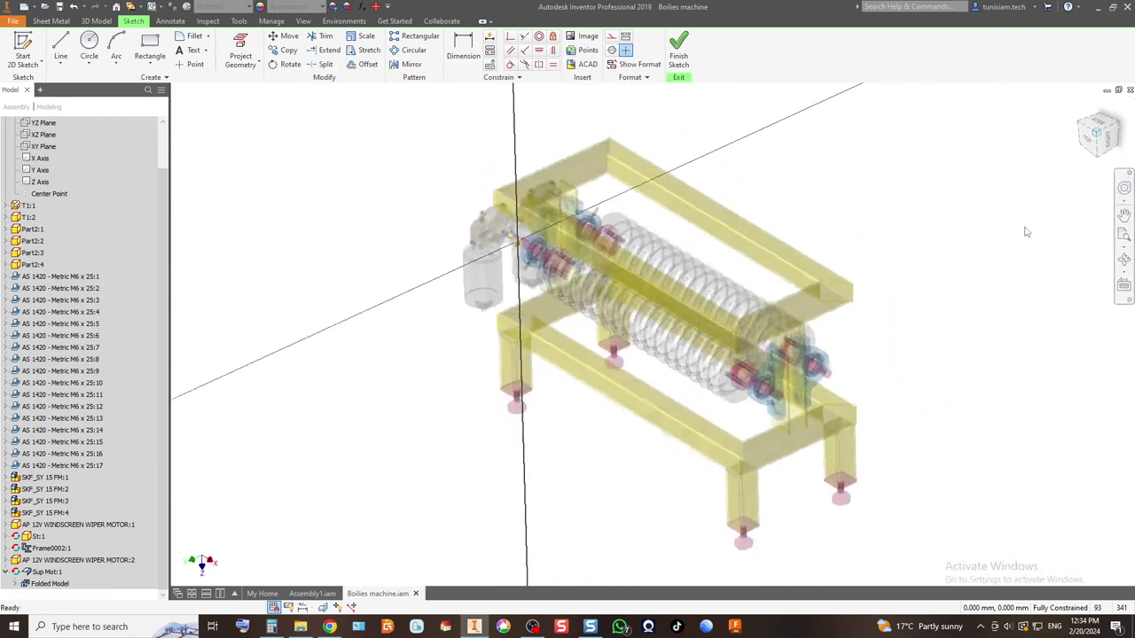
scroll(479, 252, up, 5)
middle_drag(479, 251, 557, 420)
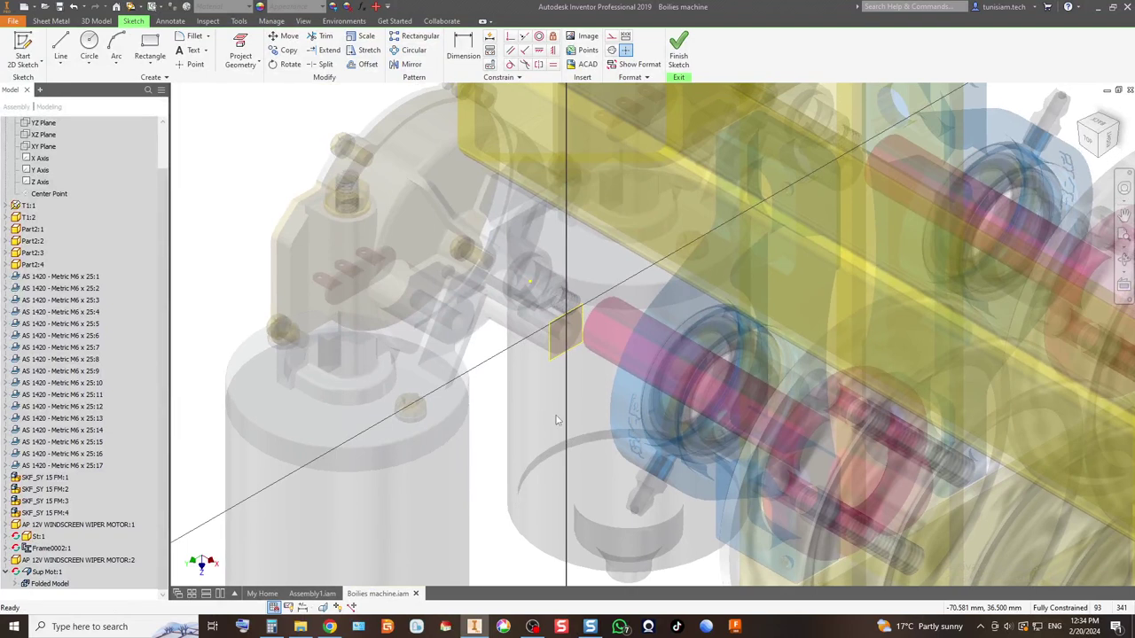
click(240, 54)
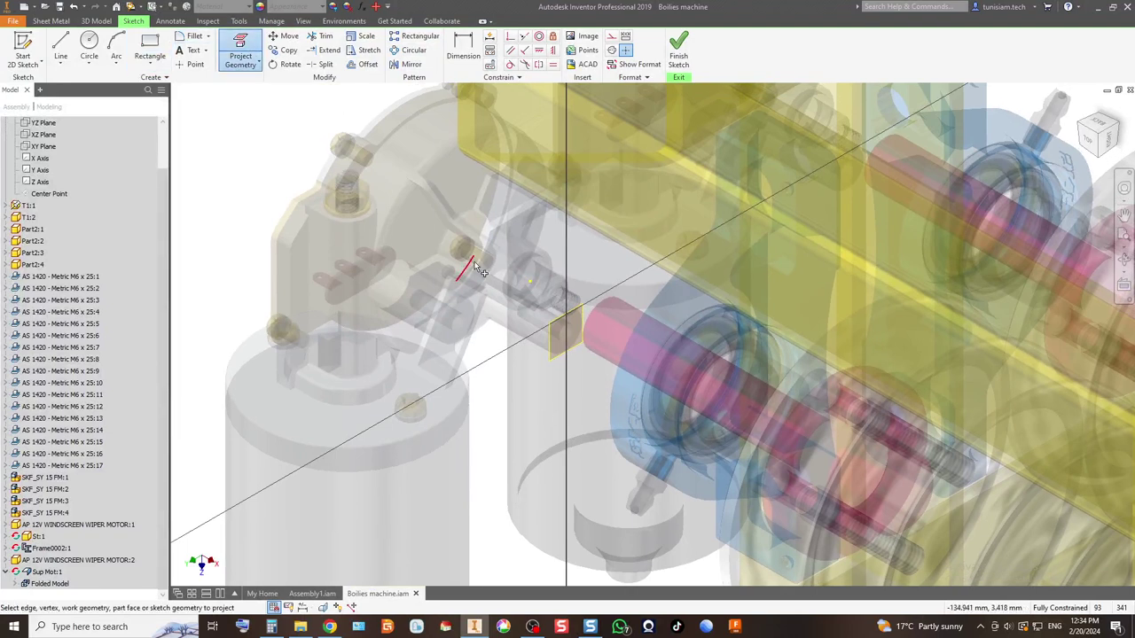
scroll(472, 321, up, 3)
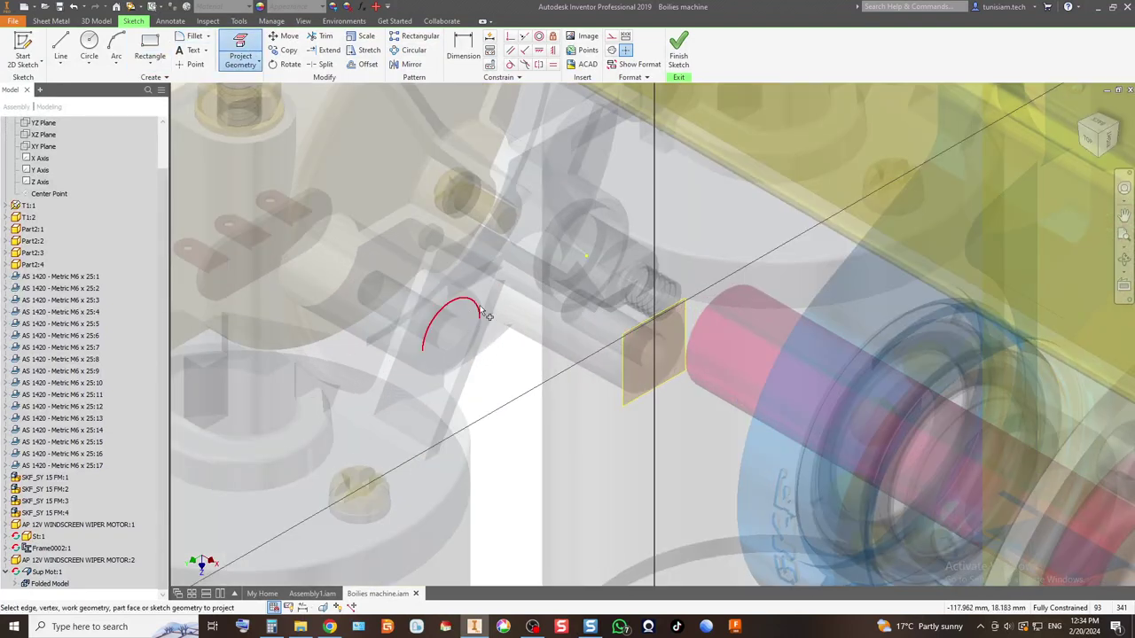
click(476, 321)
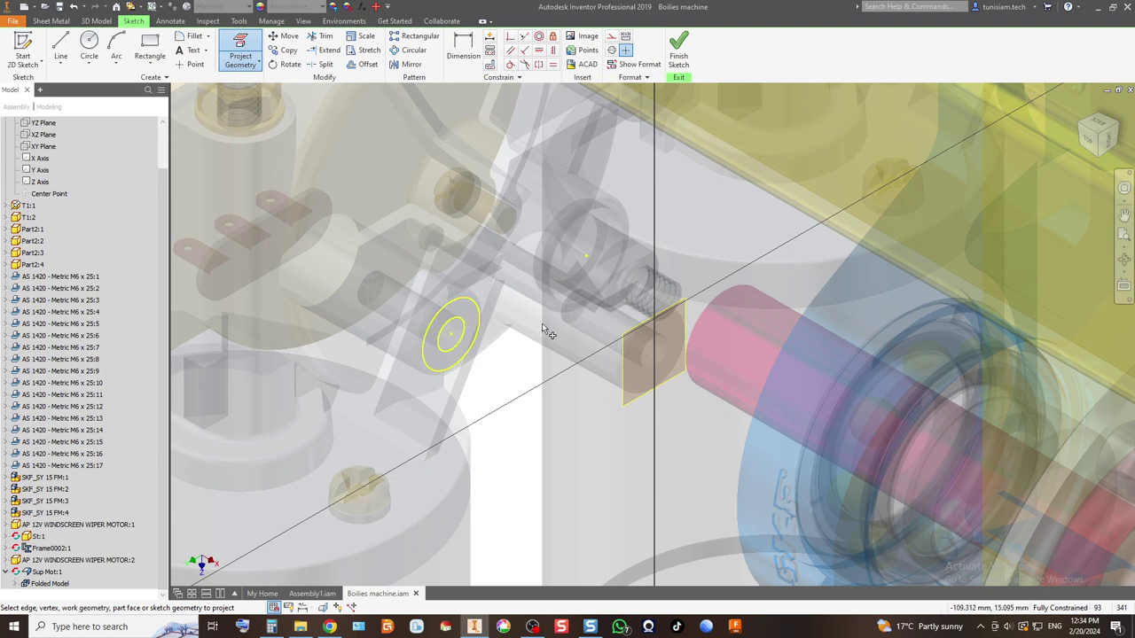
click(637, 376)
scroll(532, 428, down, 2)
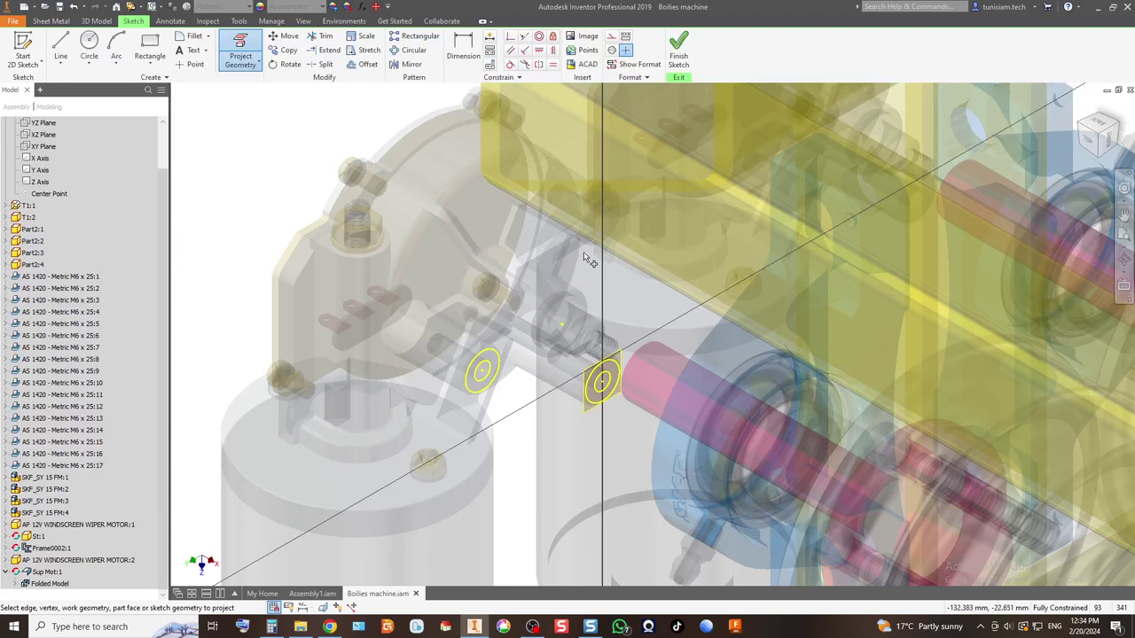
Step: Project the upper mounting boss's end-face circles and the shaft housing circle of the same wiper motor into the sketch
scroll(594, 241, up, 2)
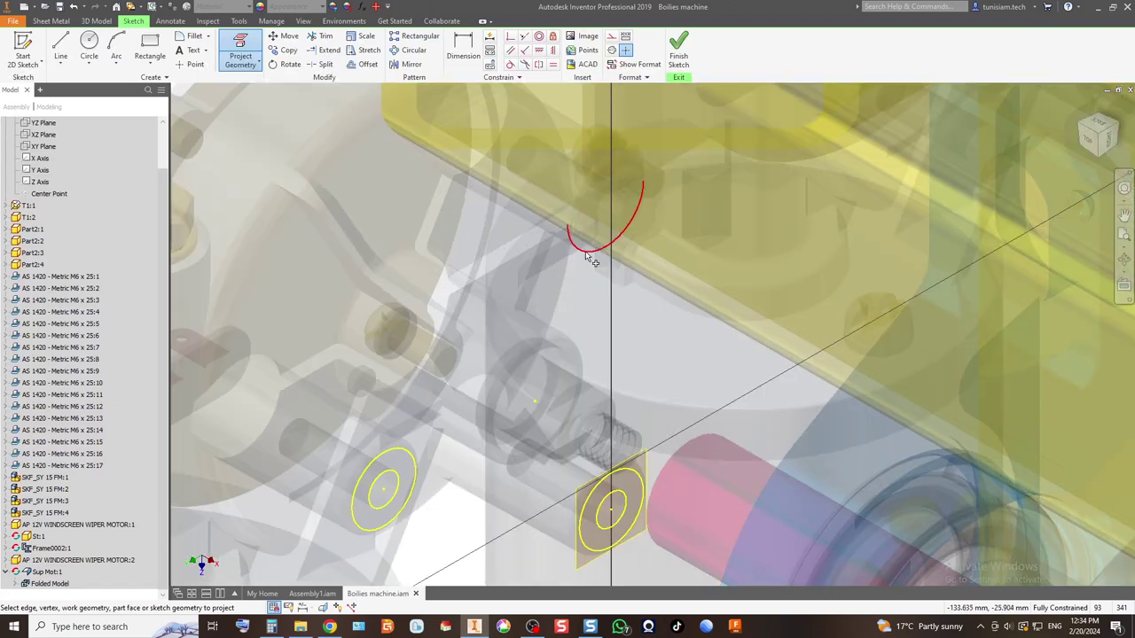
scroll(590, 250, down, 2)
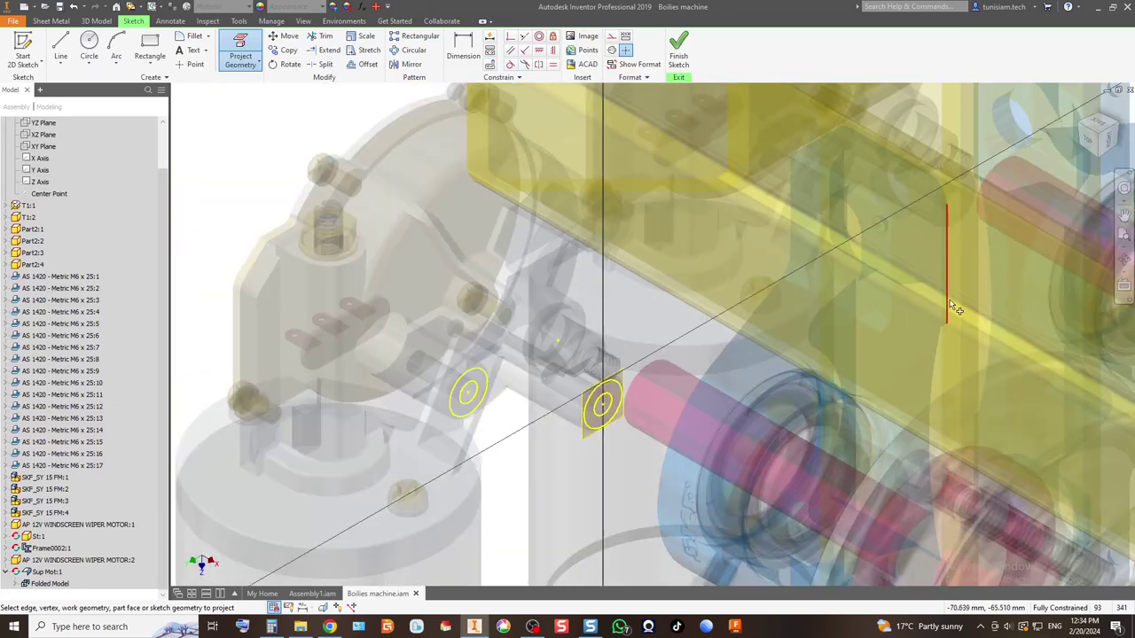
click(1100, 135)
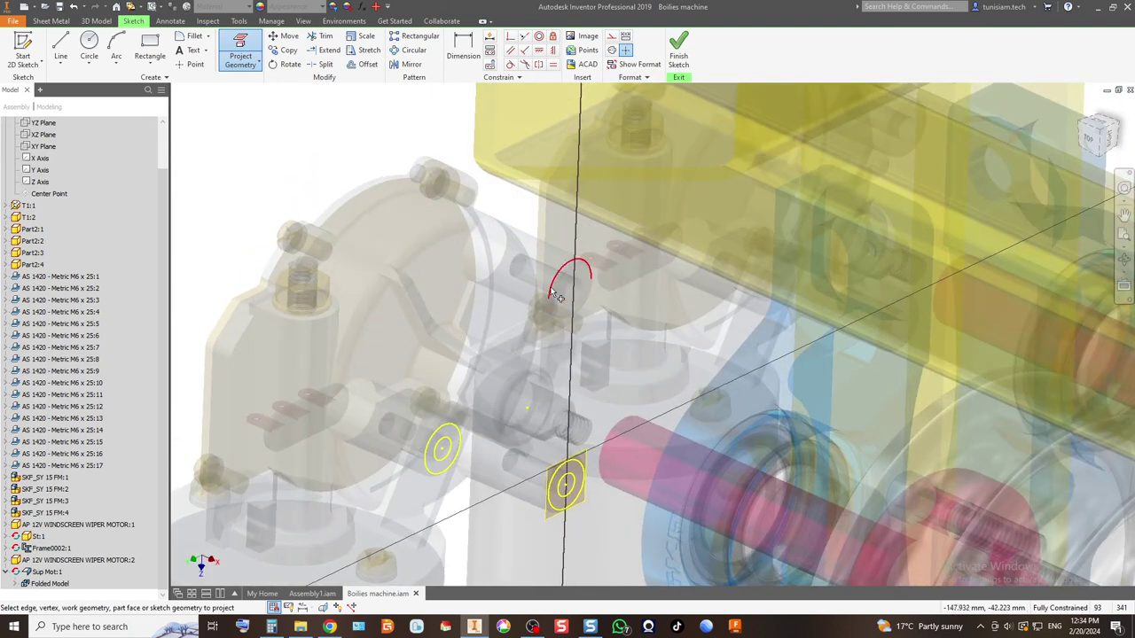
scroll(594, 281, up, 3)
click(594, 281)
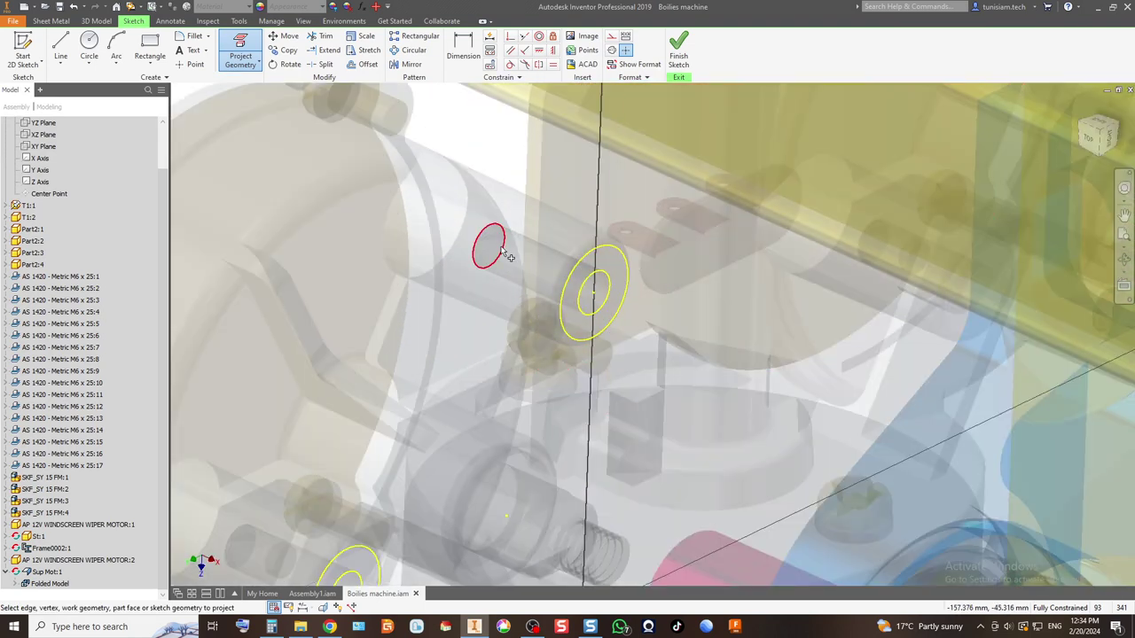
scroll(612, 455, down, 2)
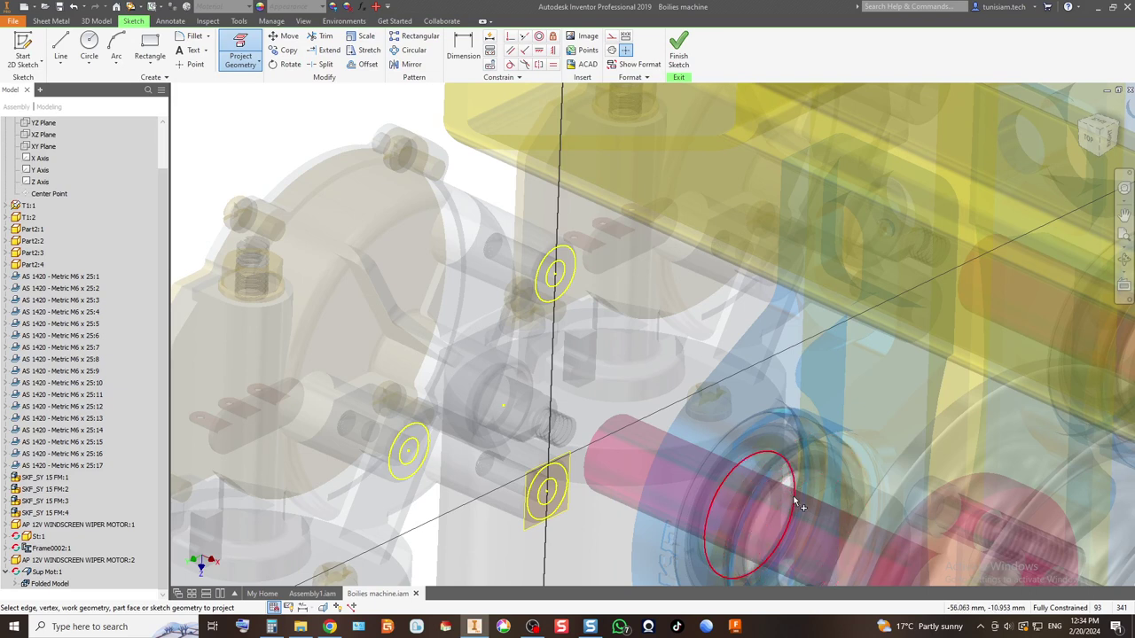
click(601, 450)
scroll(468, 429, up, 2)
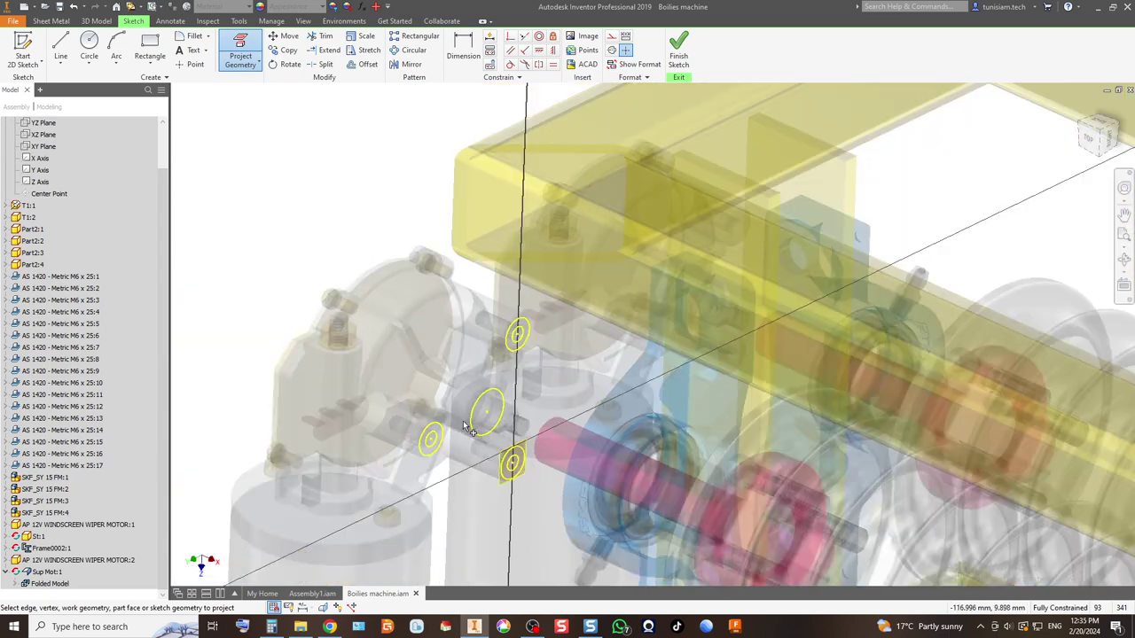
Step: Project the shaft housing circle of the other wiper motor into the sketch
click(1119, 129)
scroll(659, 292, down, 5)
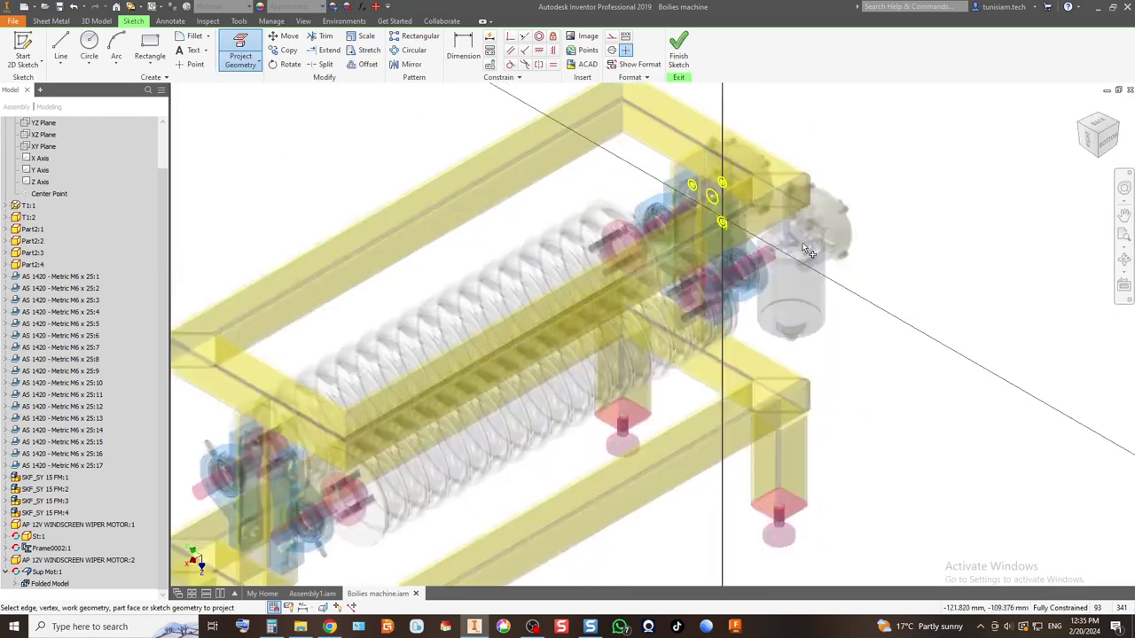
click(622, 312)
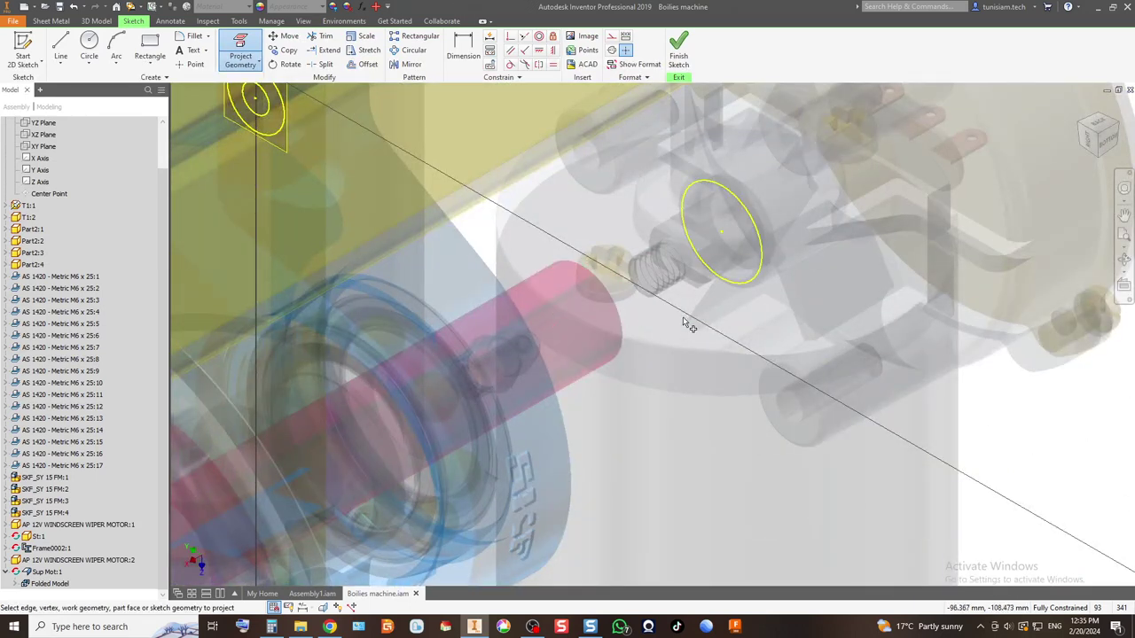
Step: Project the circular edges of the three mounting bosses around the second wiper motor's shaft opening into the sketch
click(813, 424)
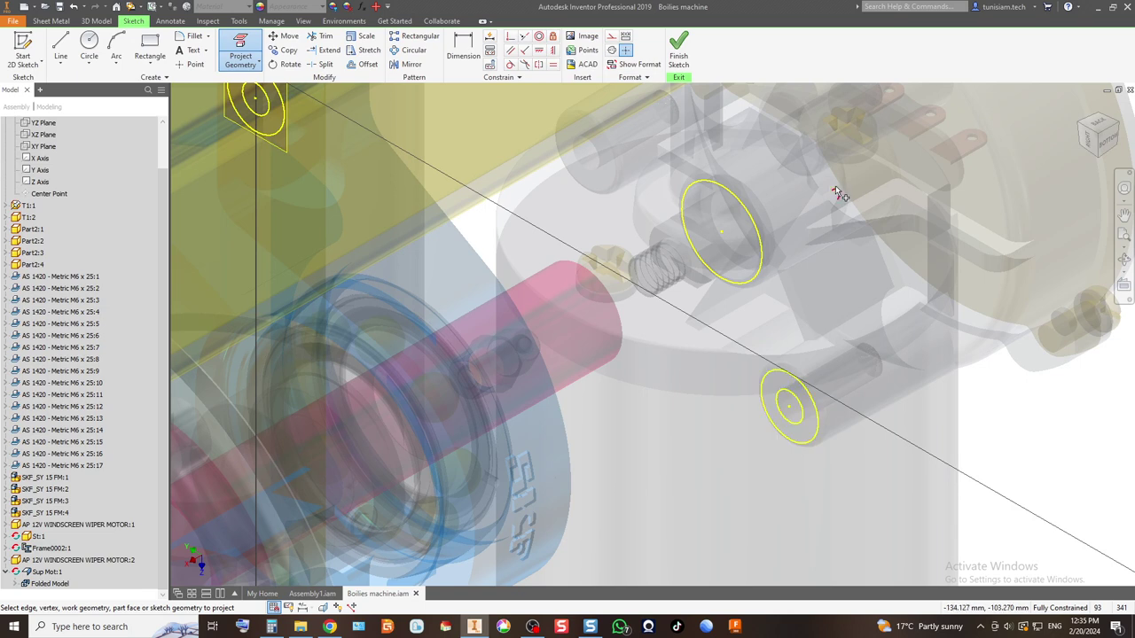
click(812, 170)
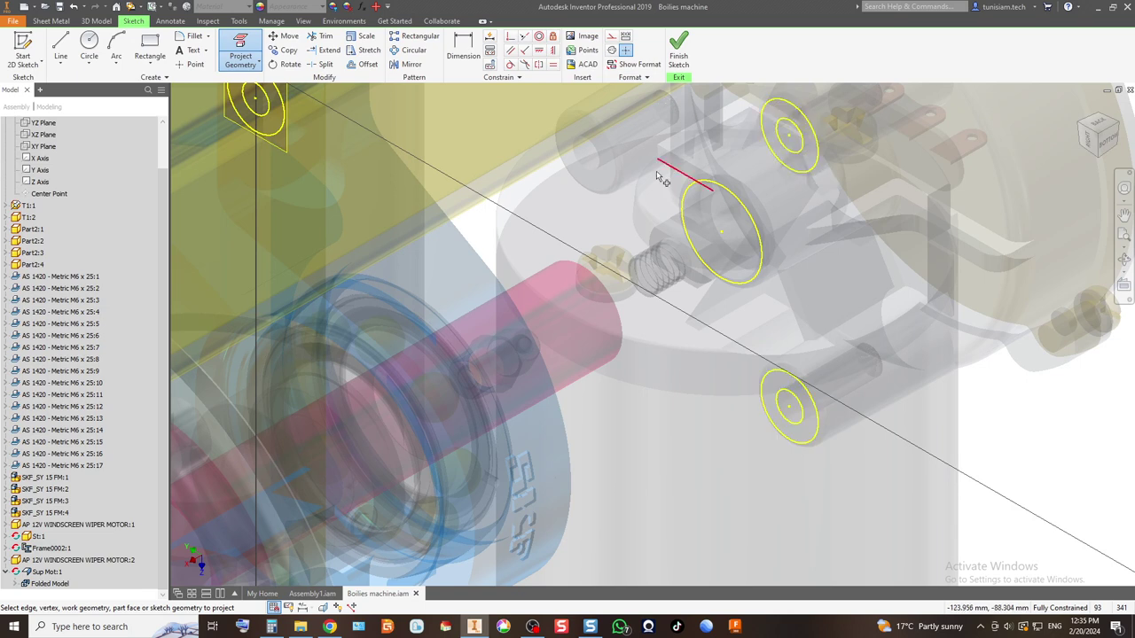
click(610, 175)
scroll(612, 177, up, 3)
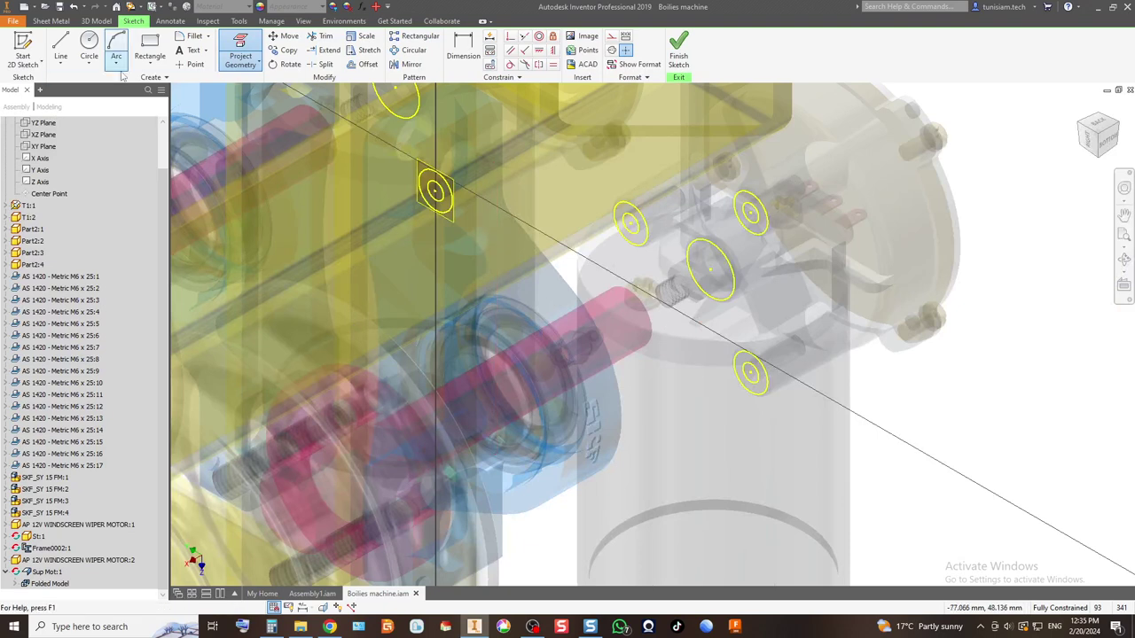
Step: Draw a 25 mm diameter circle concentric with the projected shaft opening of each of the two wiper motors
click(89, 42)
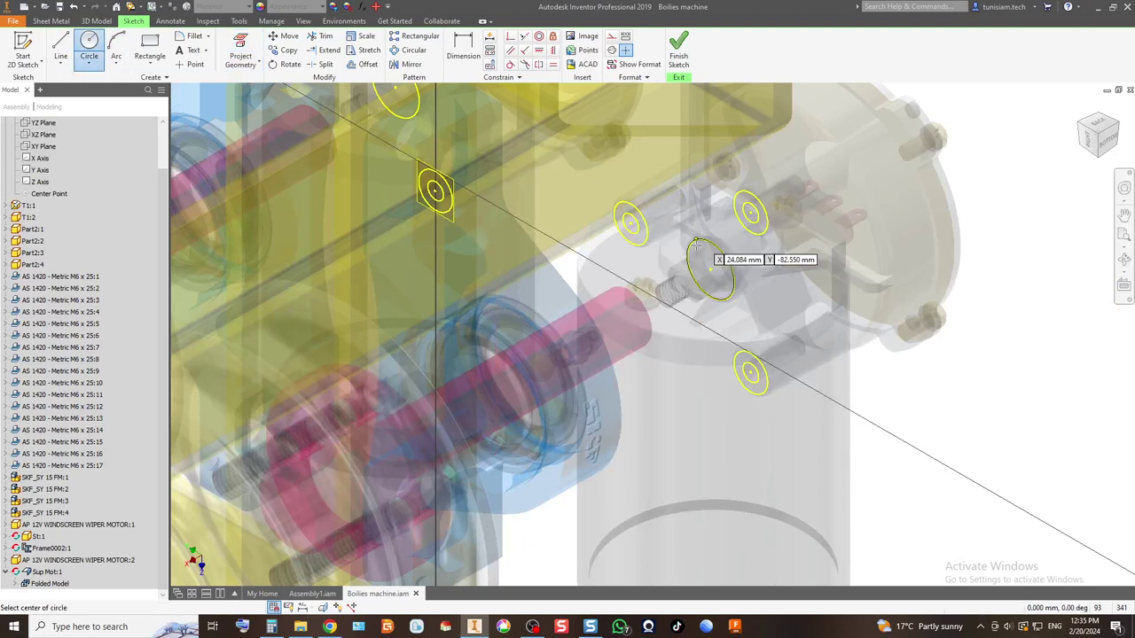
click(710, 270)
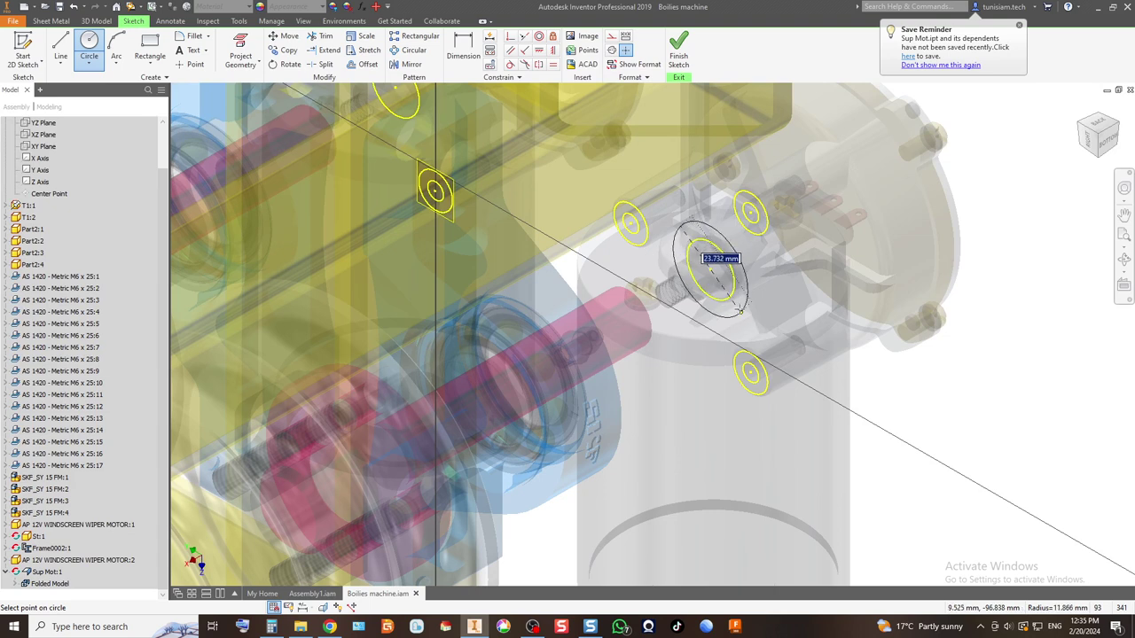
text(20)
key(Return)
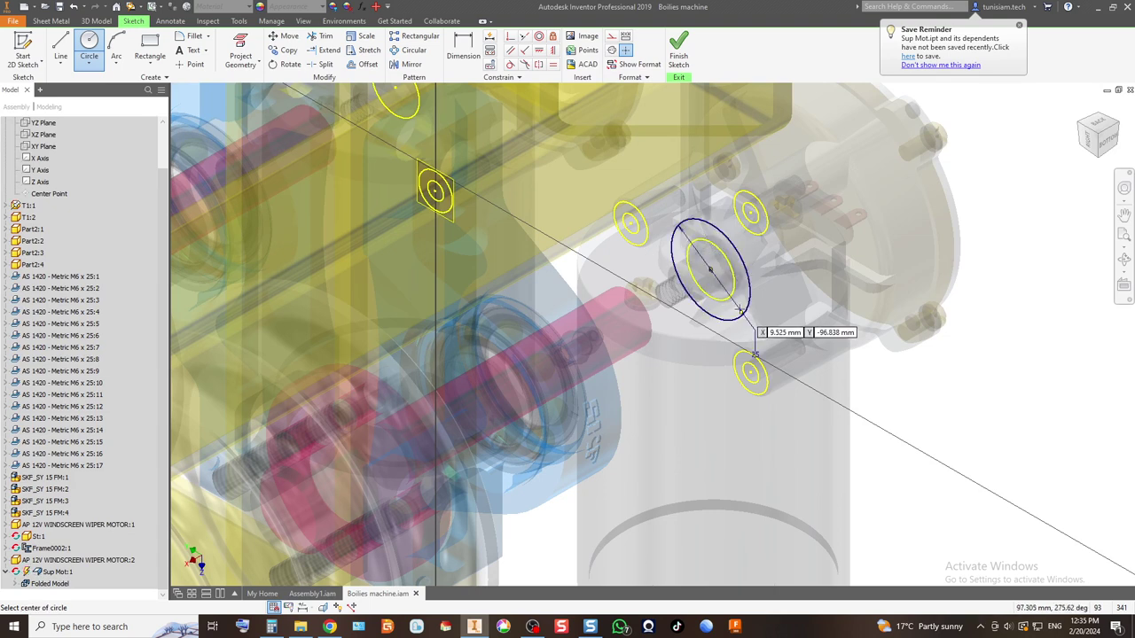
shift+middle_drag(765, 324, 755, 257)
click(535, 178)
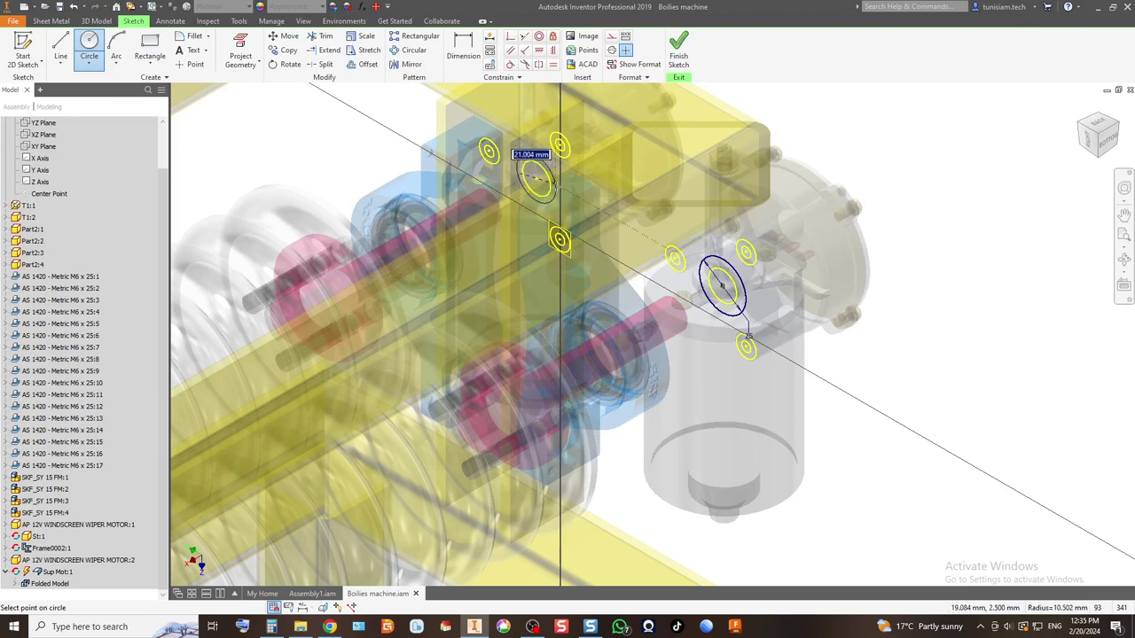
text(25)
key(Return)
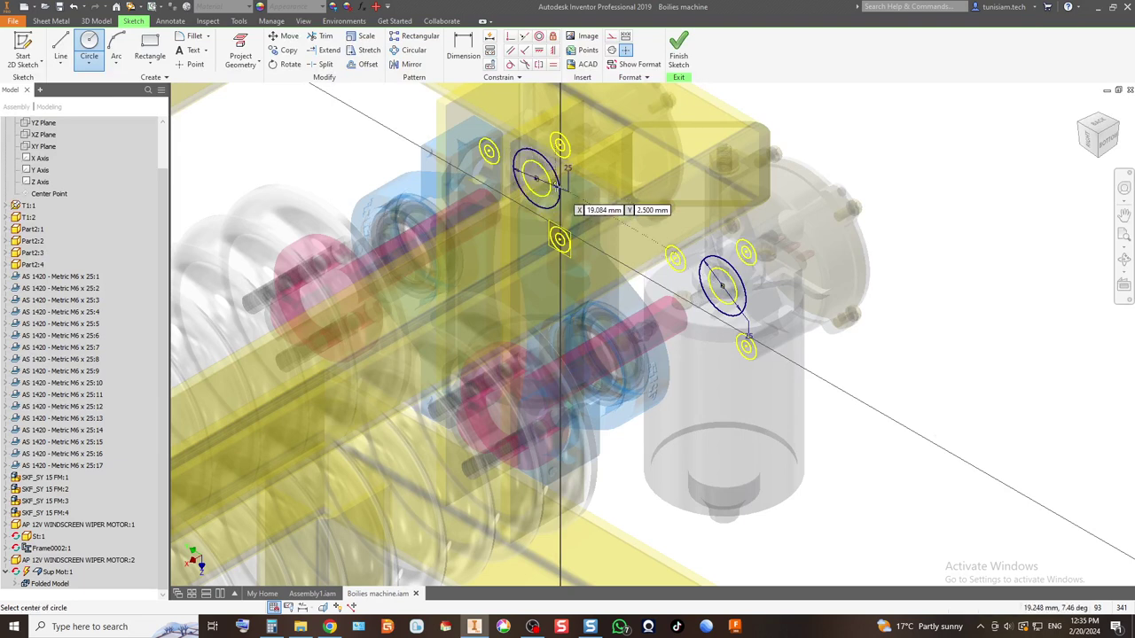
Step: Sketch a rectangle enclosing both motors' projected circles as the outline of the support plate
scroll(741, 270, down, 5)
scroll(743, 270, down, 3)
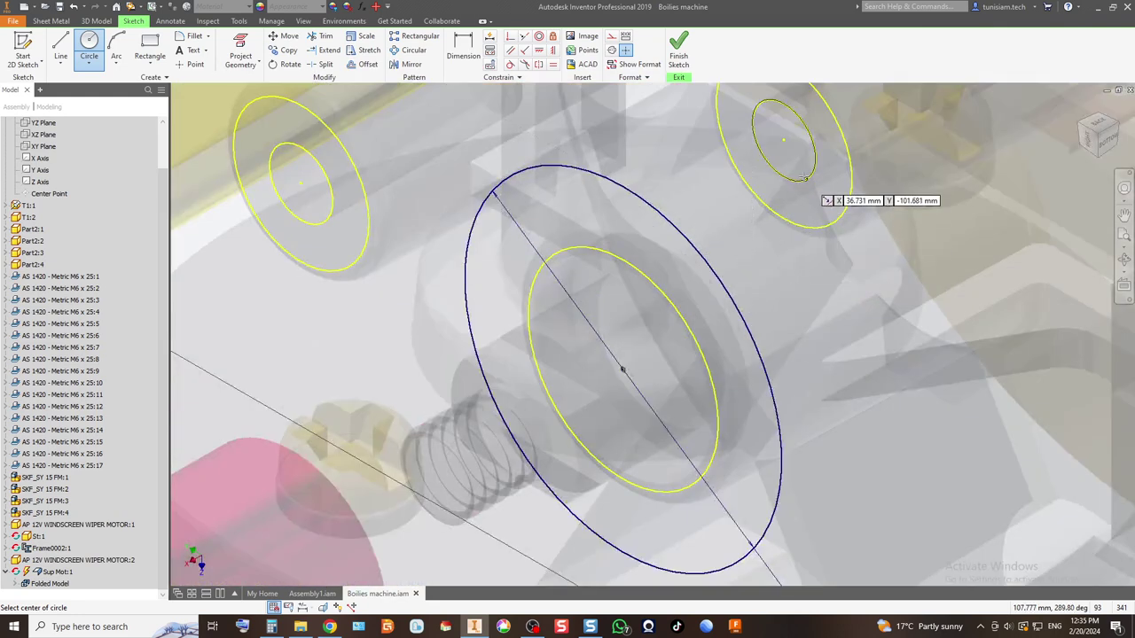
scroll(741, 219, up, 2)
scroll(741, 219, up, 3)
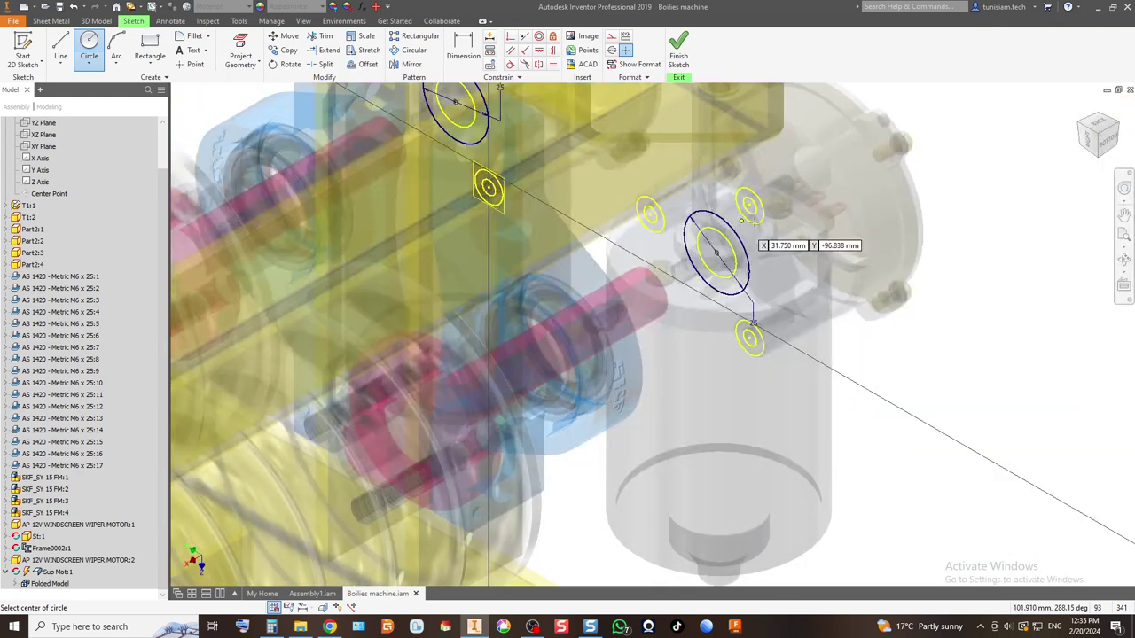
click(149, 49)
scroll(570, 304, up, 2)
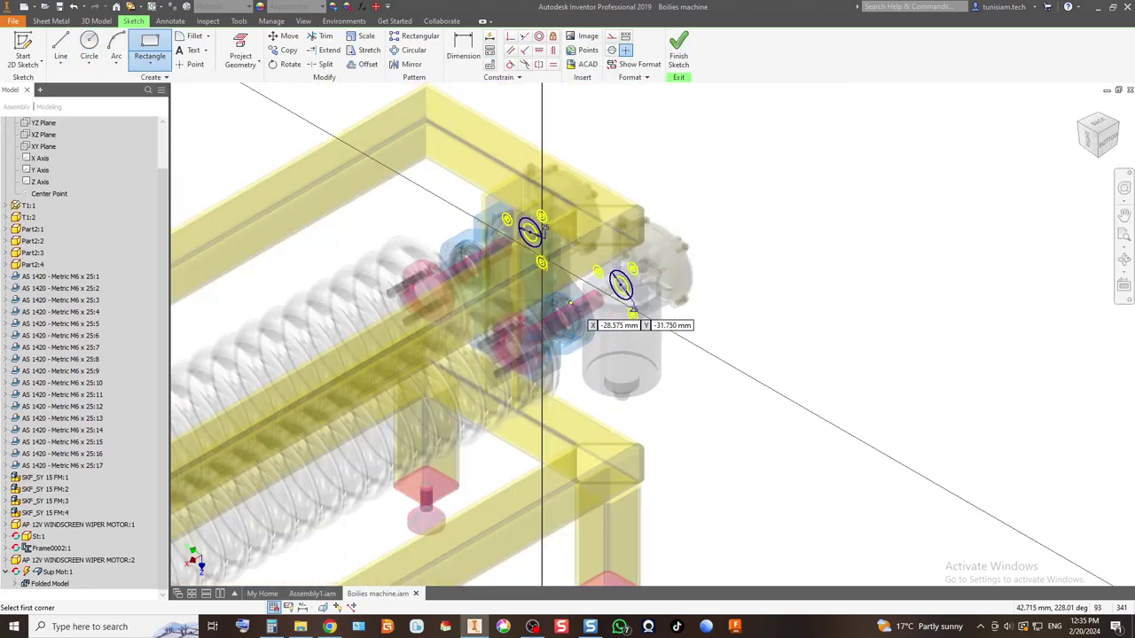
click(450, 140)
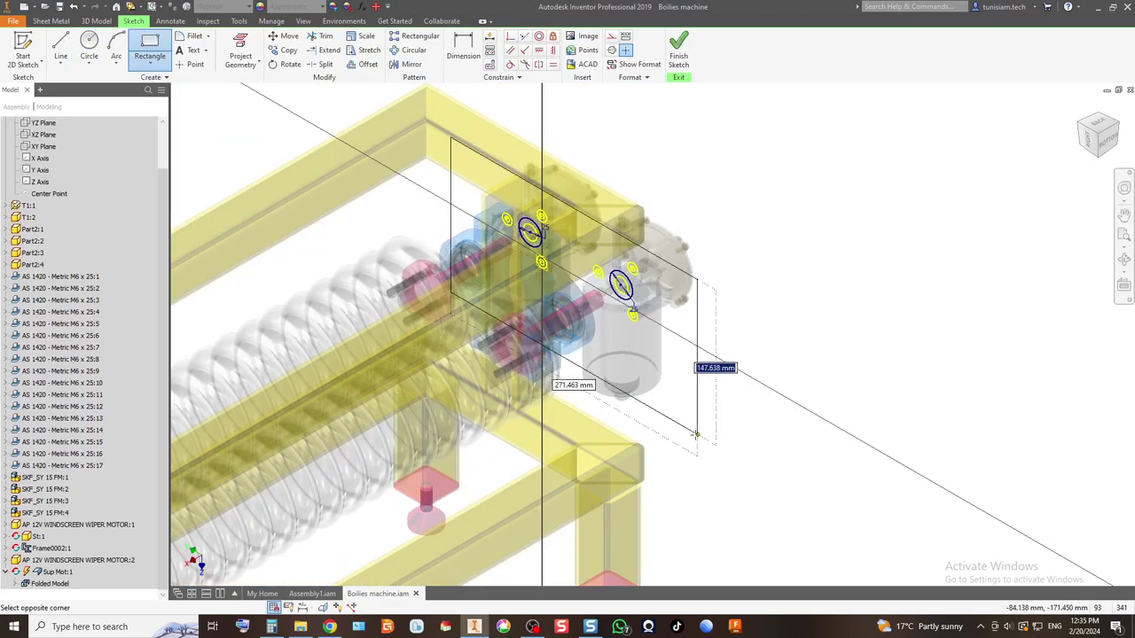
click(676, 415)
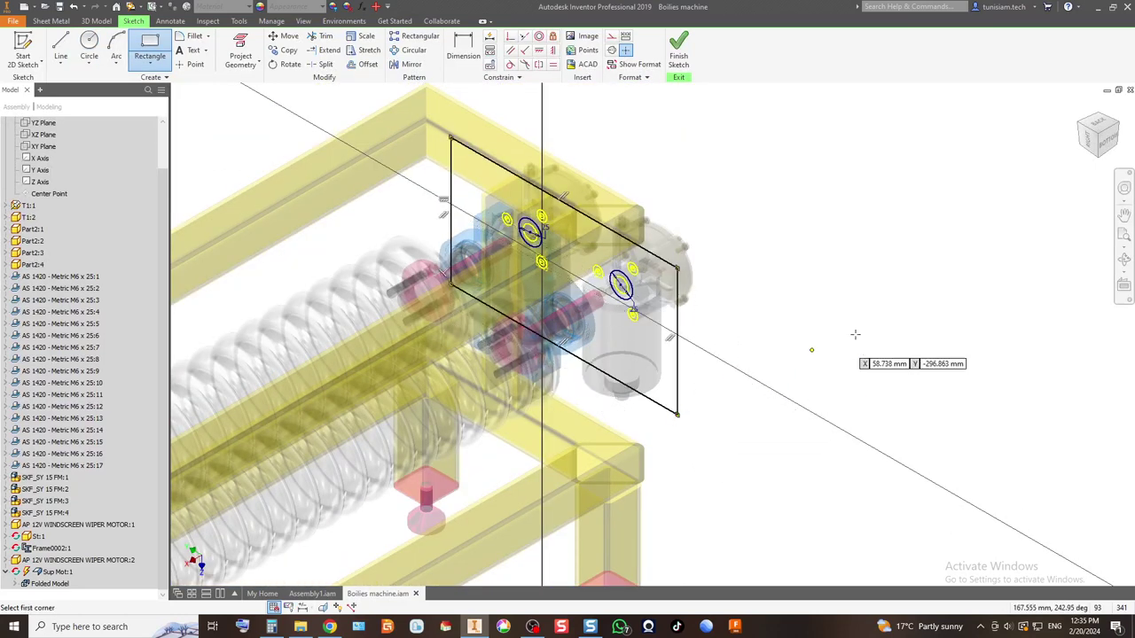
Step: View the sketch from the right and project the outer side edges of the lower frame beam
click(1110, 153)
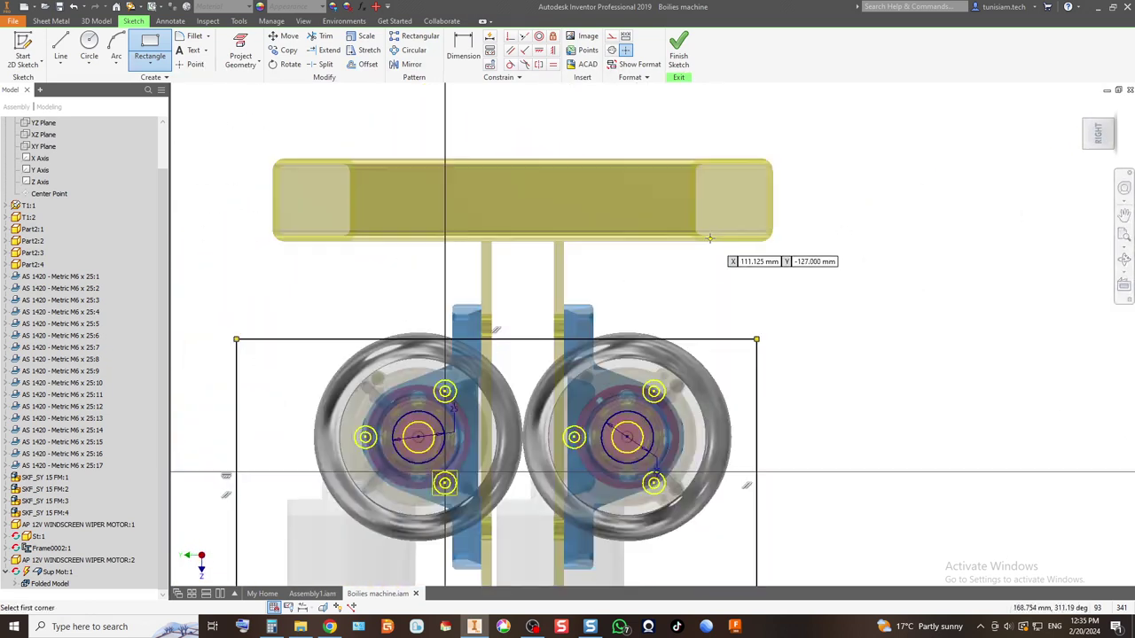
scroll(751, 259, down, 3)
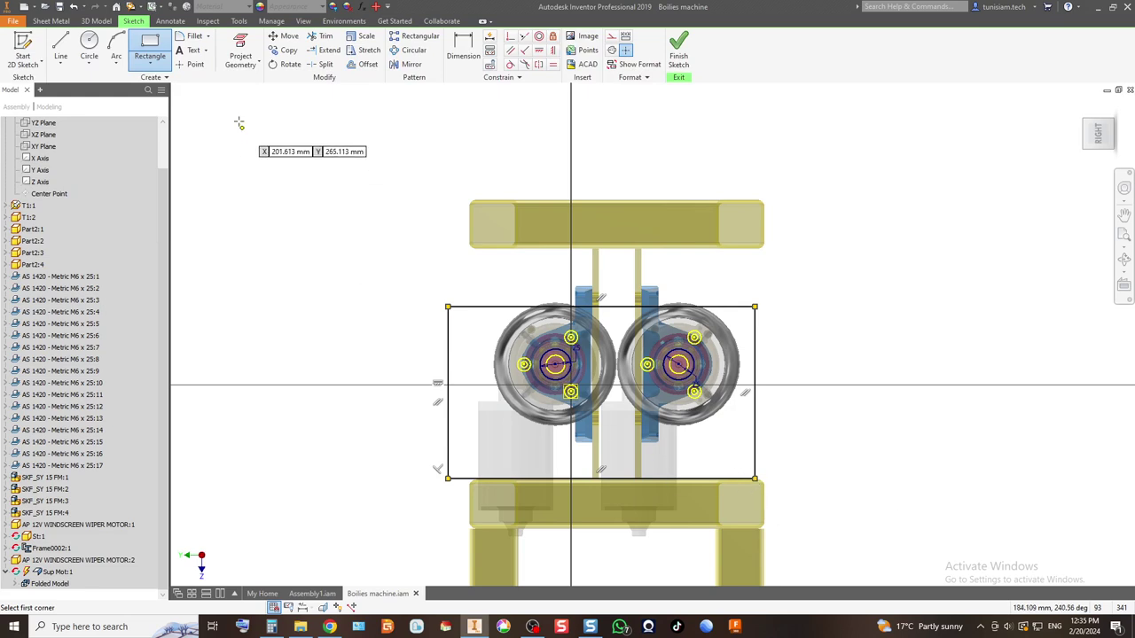
click(241, 53)
scroll(539, 524, up, 6)
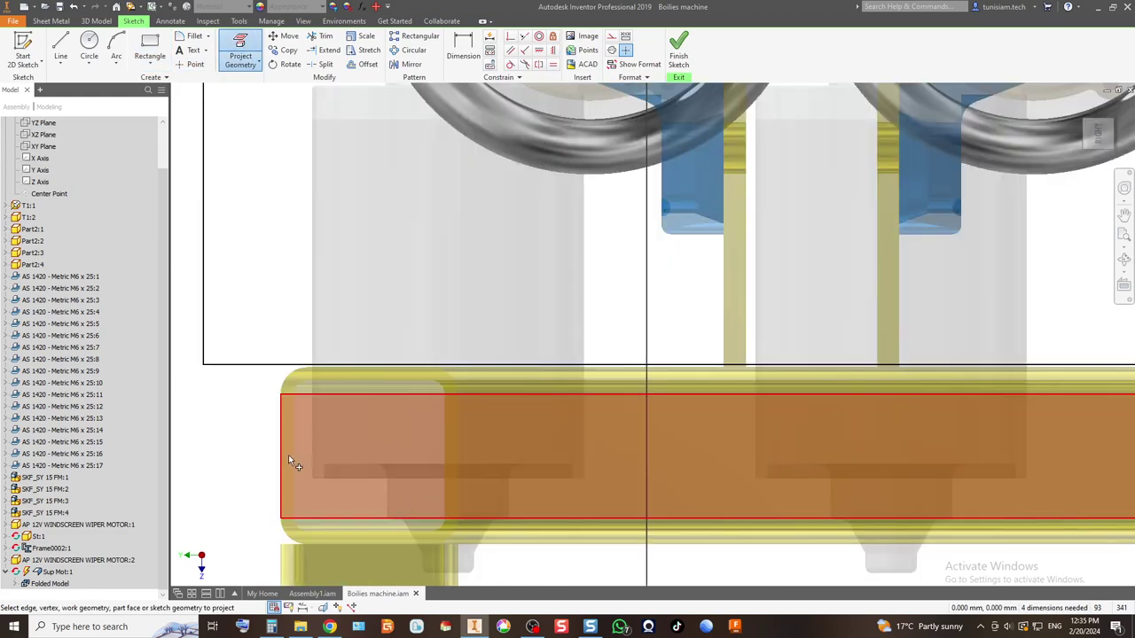
click(288, 455)
scroll(259, 304, down, 5)
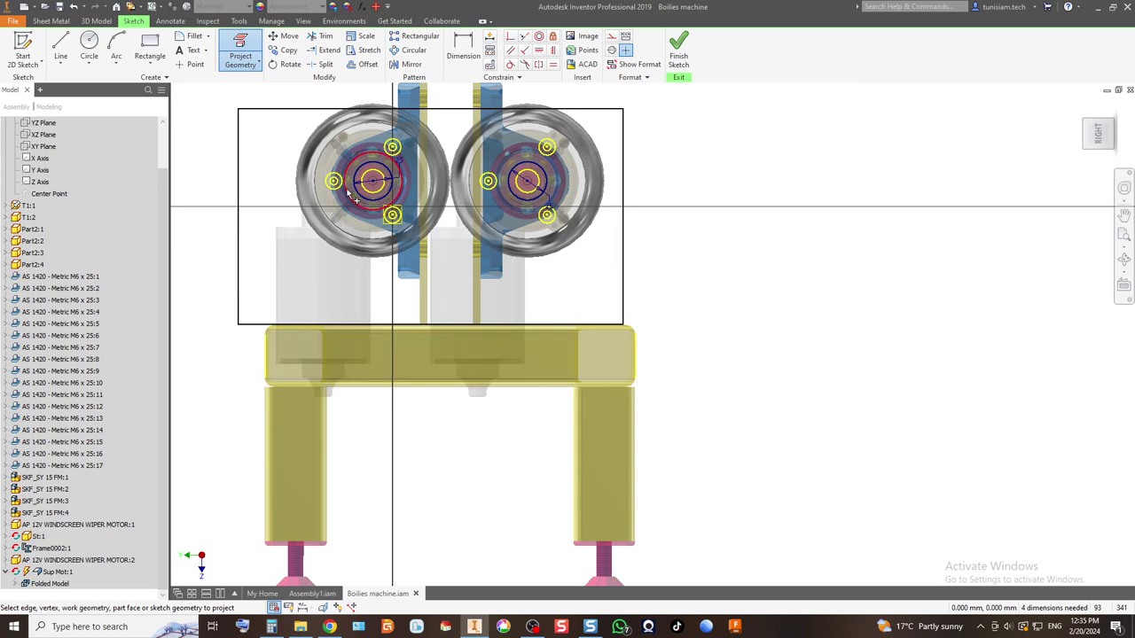
Step: Dimension the rectangle's right vertical side to the lower beam's right end at 0 mm
click(463, 49)
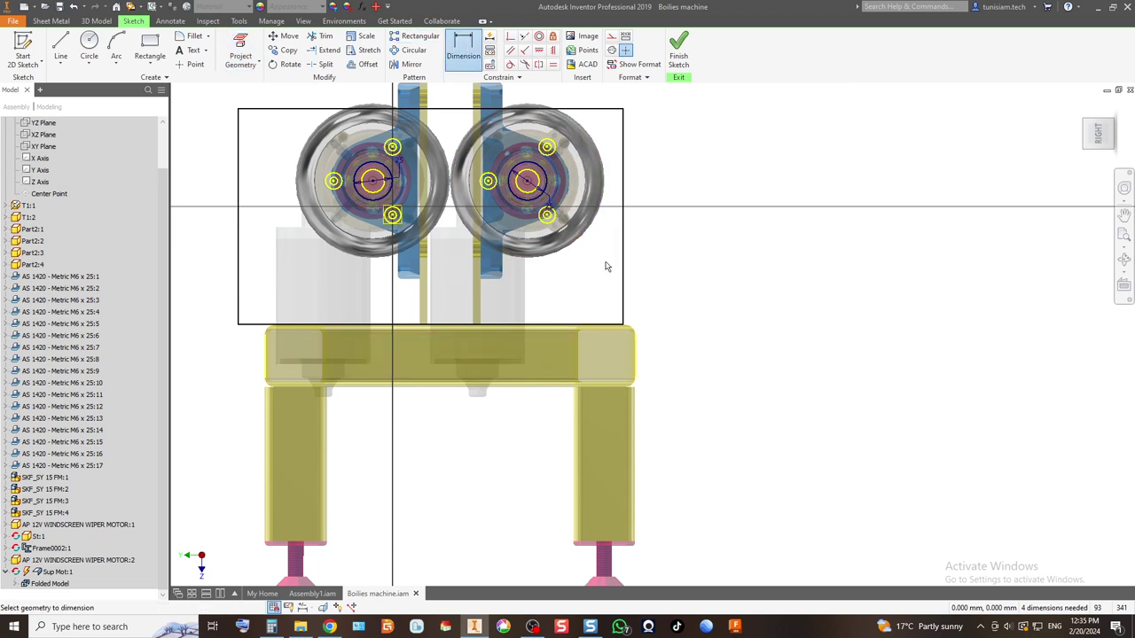
click(623, 270)
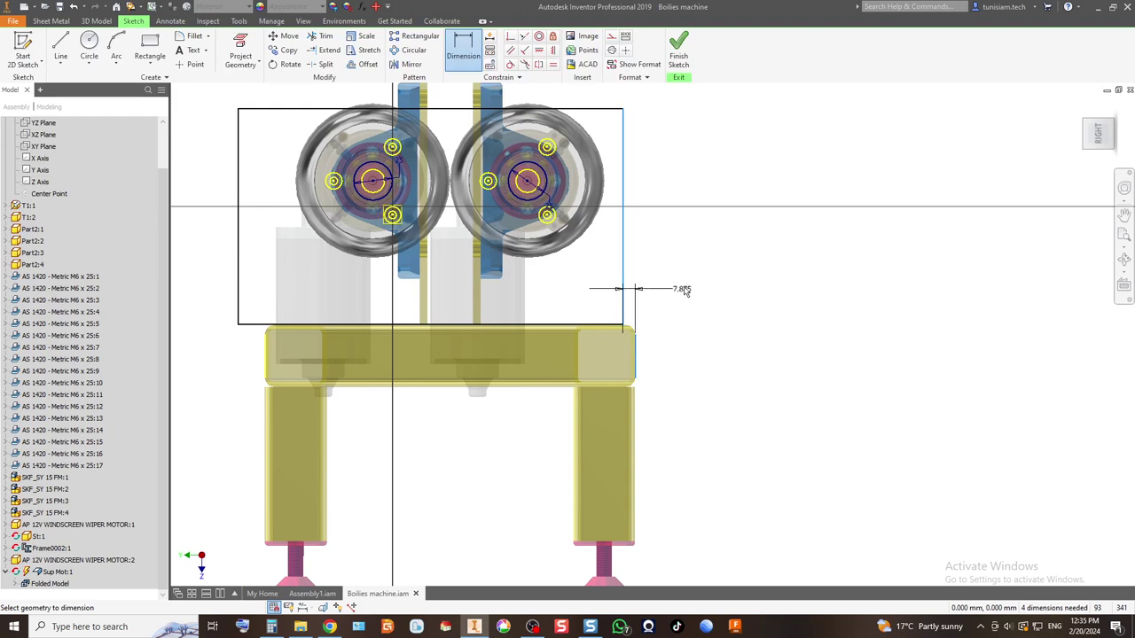
click(689, 292)
text(0)
key(Return)
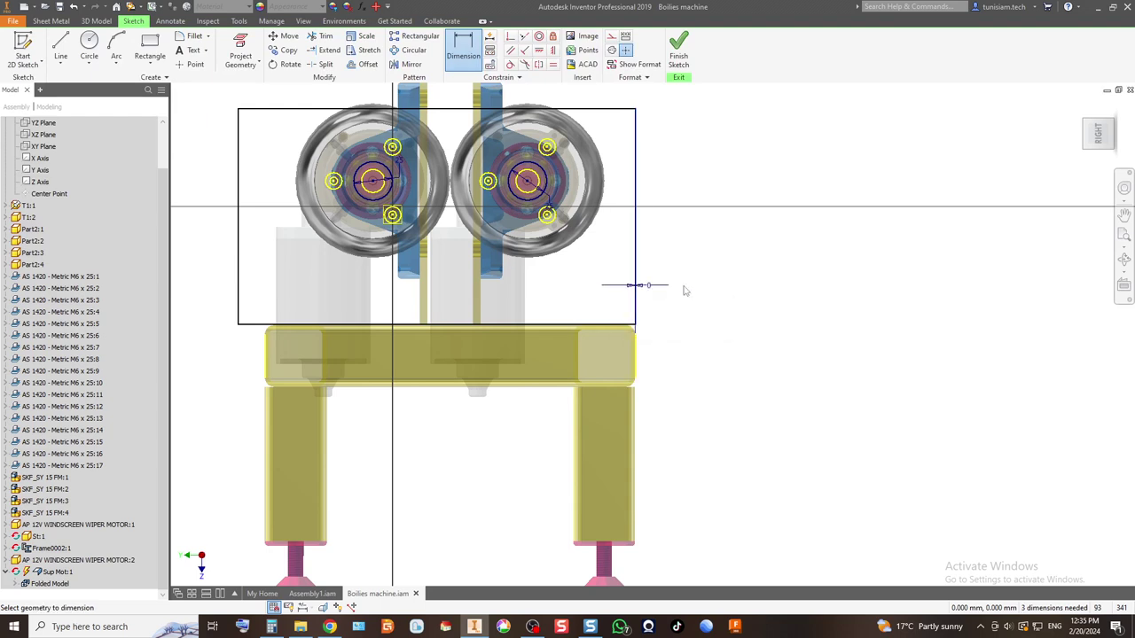
Step: Dimension the rectangle's left vertical side to the lower beam's left end at 0 mm
click(266, 354)
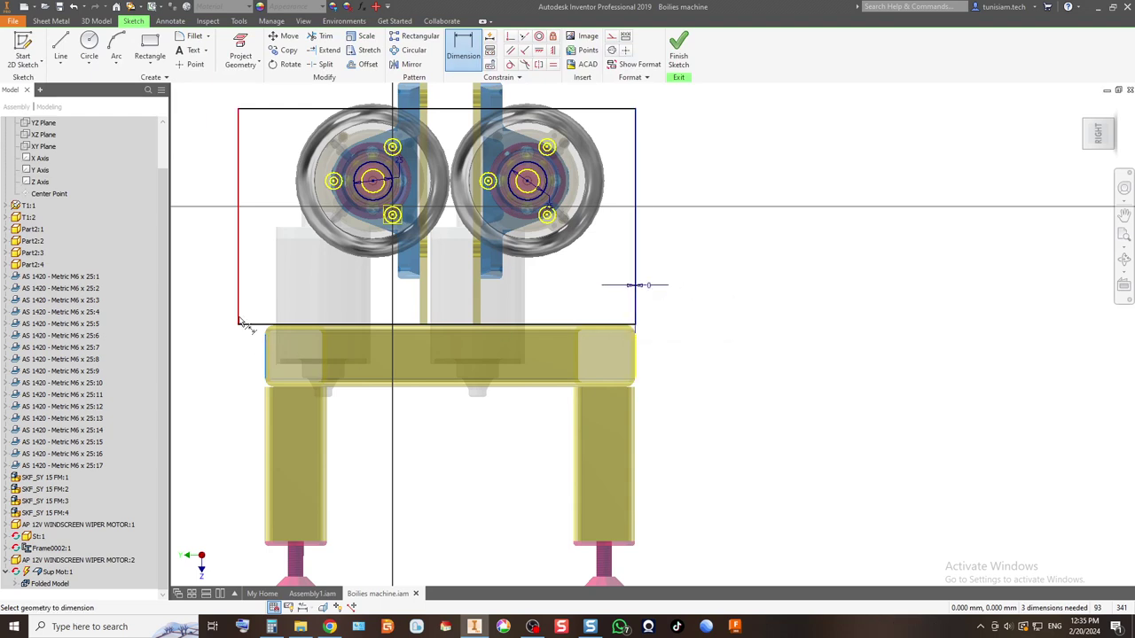
click(222, 355)
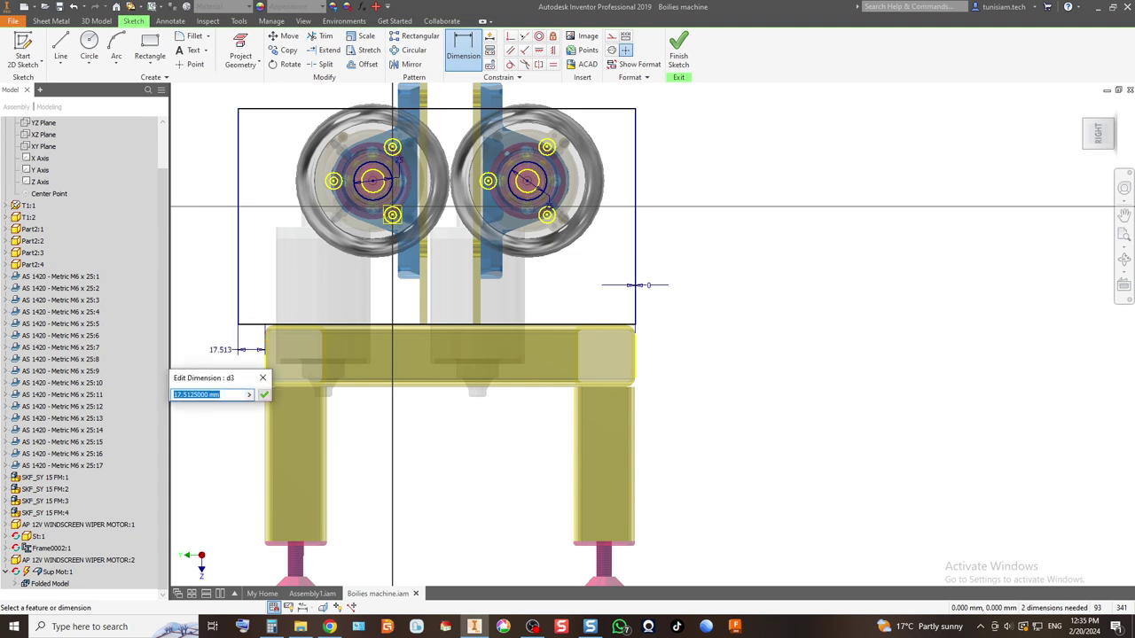
text(0)
key(Return)
Step: Project the top edge of the lower frame beam and the bottom edge of the upper frame beam into the sketch
scroll(240, 323, up, 5)
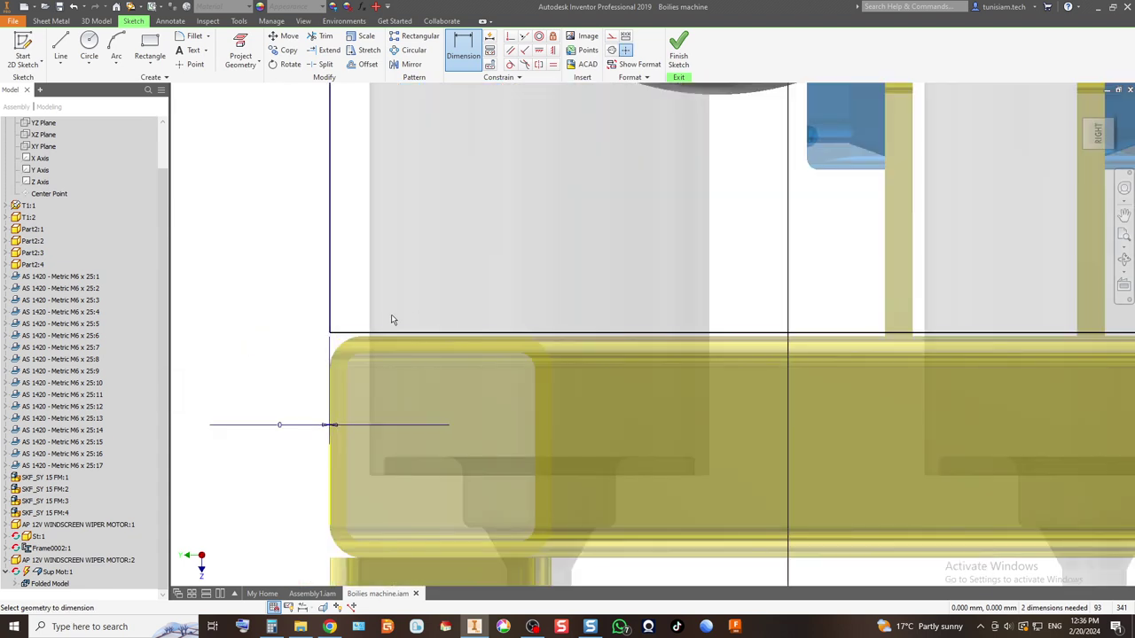
click(241, 53)
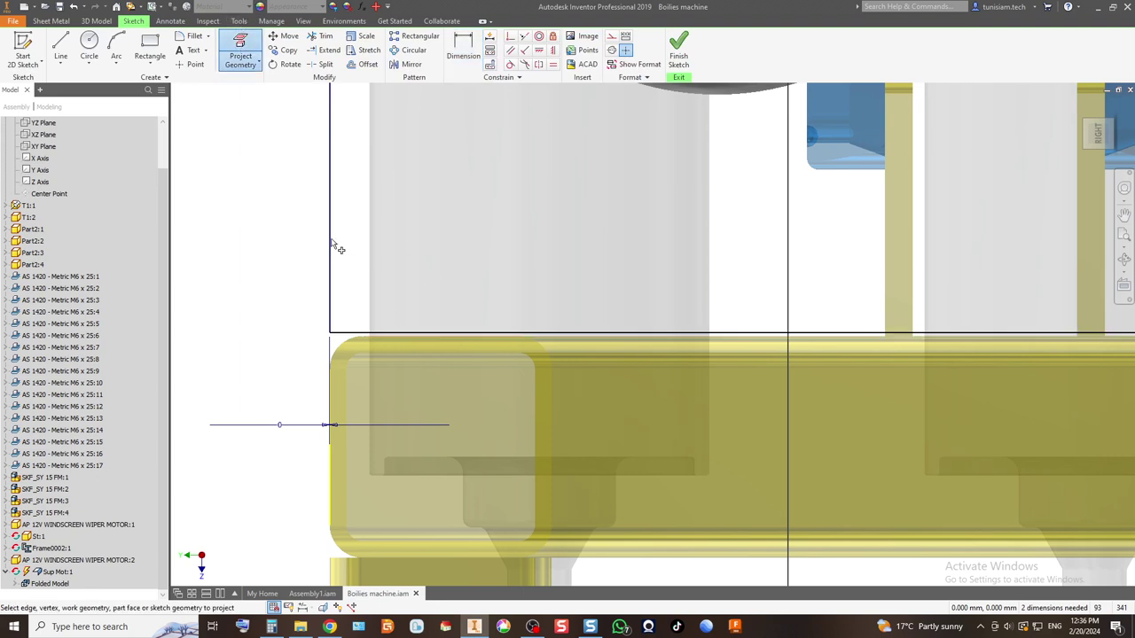
scroll(336, 247, down, 6)
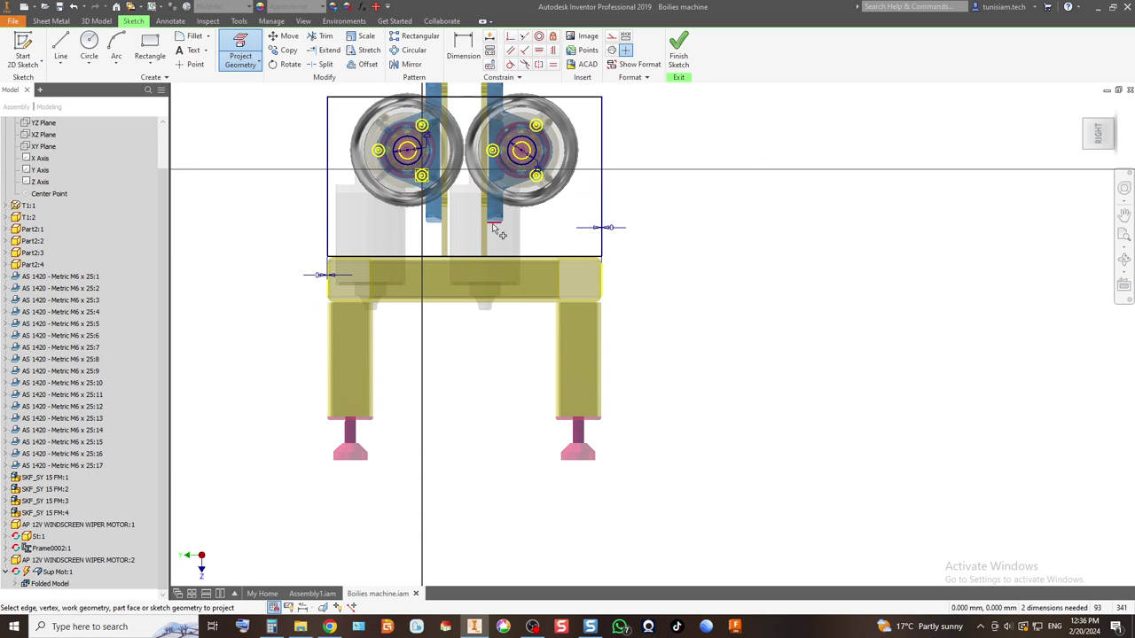
scroll(349, 275, up, 5)
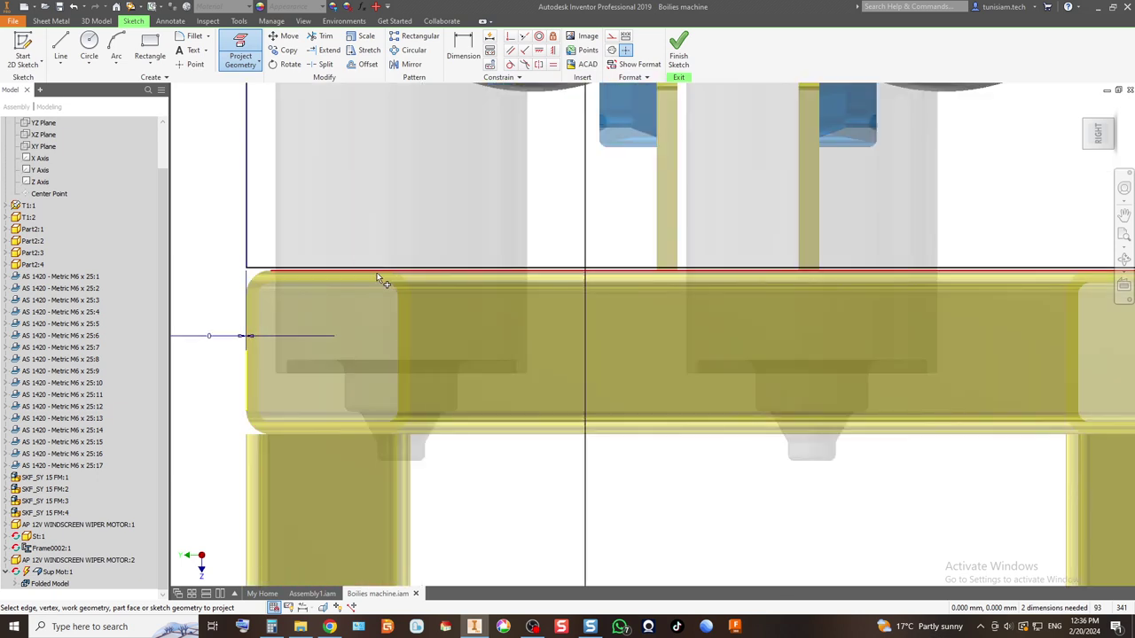
scroll(489, 362, down, 6)
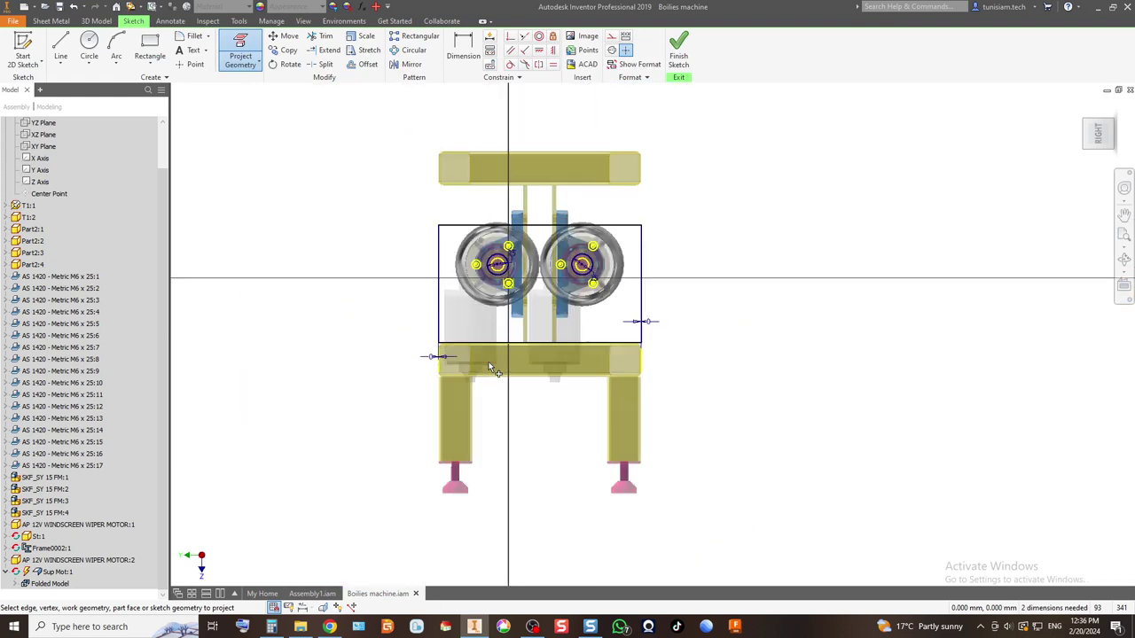
scroll(464, 190, up, 7)
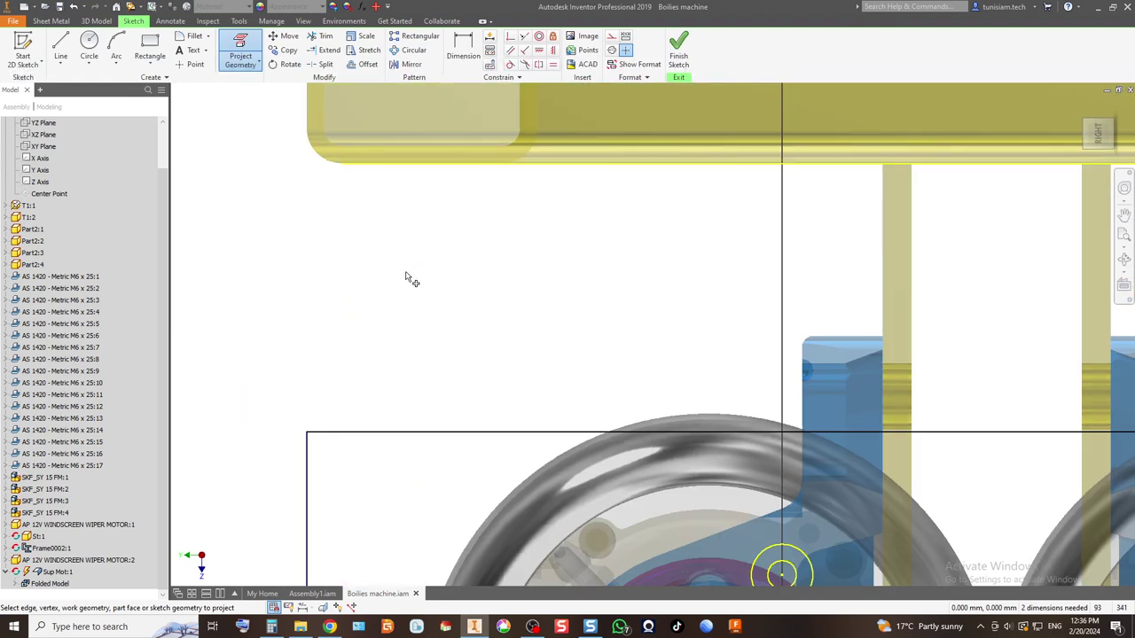
Step: Dimension the rectangle's upper side 50 mm below the bottom edge of the upper frame beam
scroll(406, 278, down, 3)
key(d)
click(445, 368)
click(475, 212)
click(454, 271)
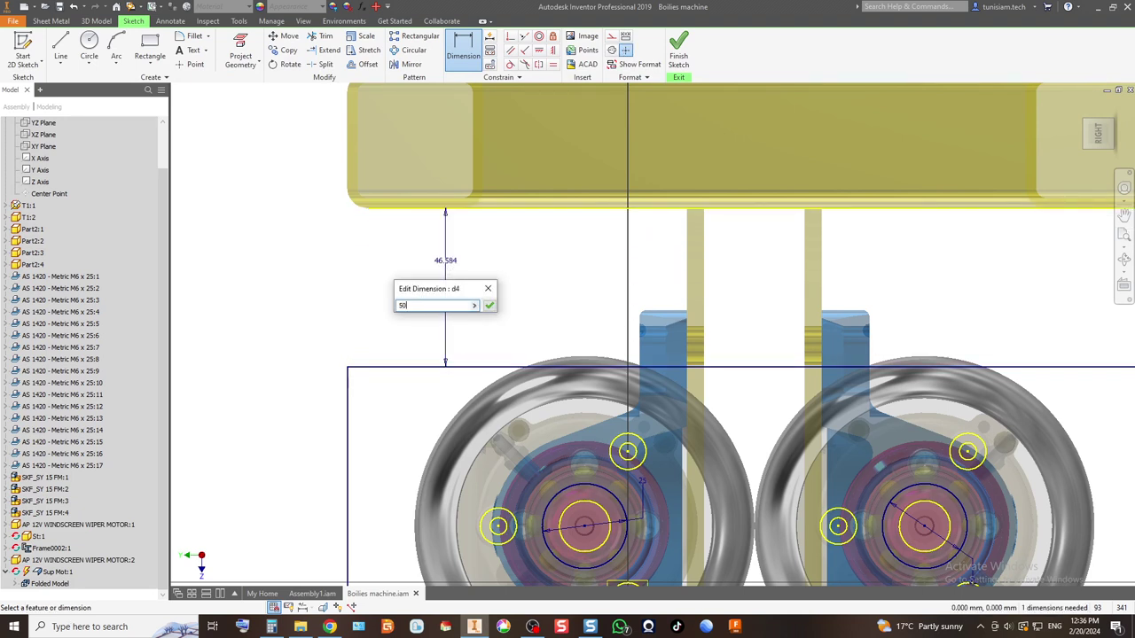
key(Return)
Step: Dimension the rectangle's lower side 50 mm above the top edge of the lower frame beam
scroll(399, 306, down, 8)
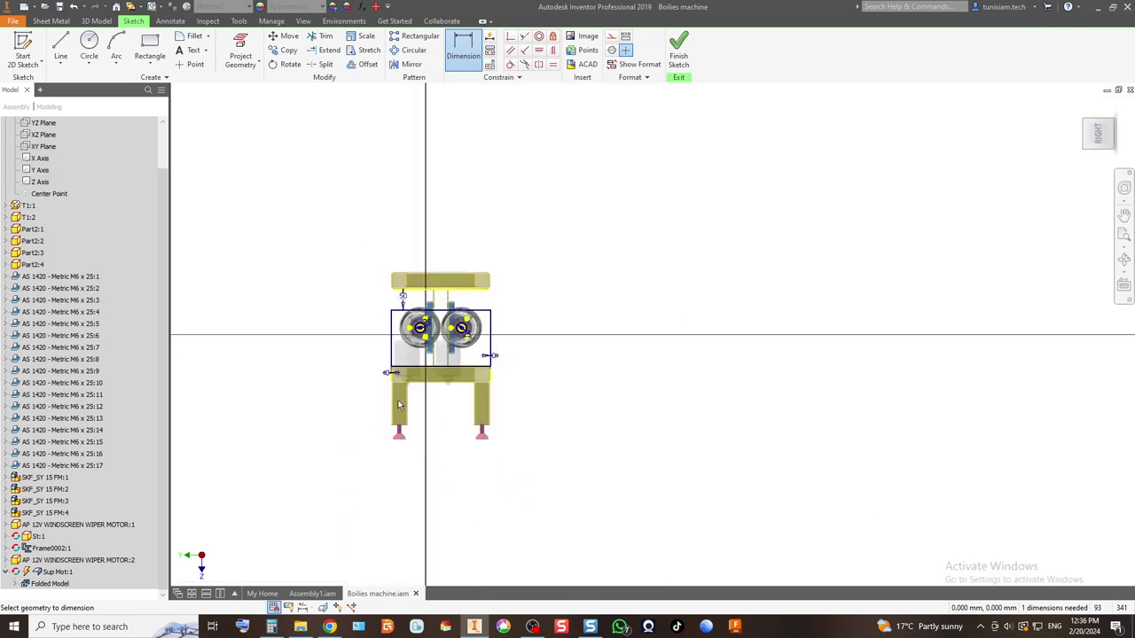
scroll(401, 305, up, 10)
scroll(410, 181, up, 3)
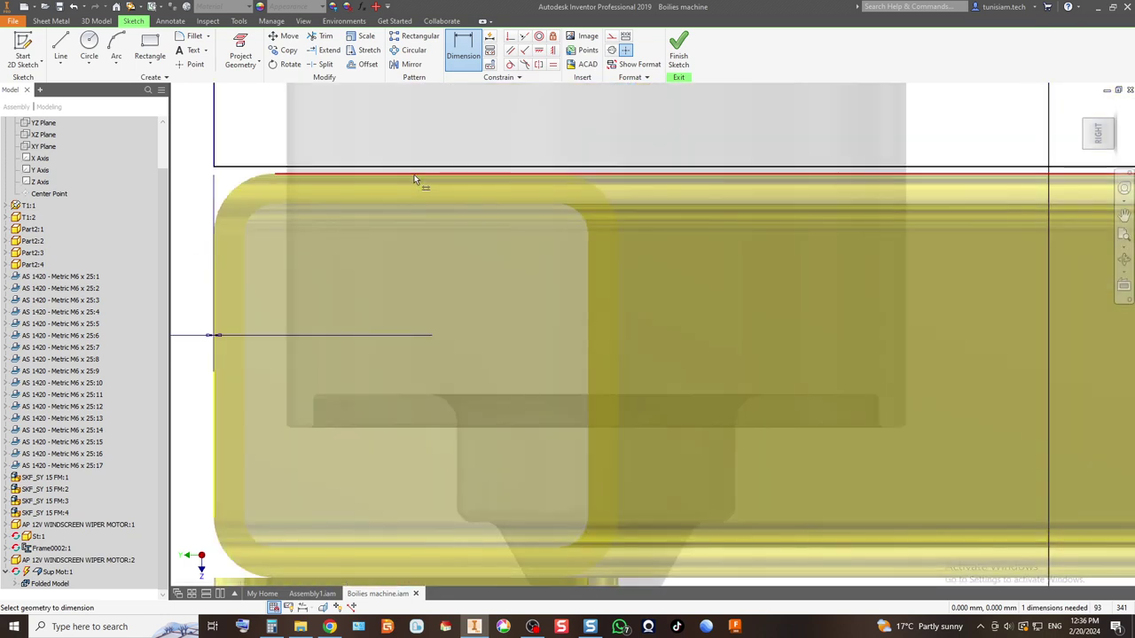
click(414, 172)
click(413, 178)
click(376, 239)
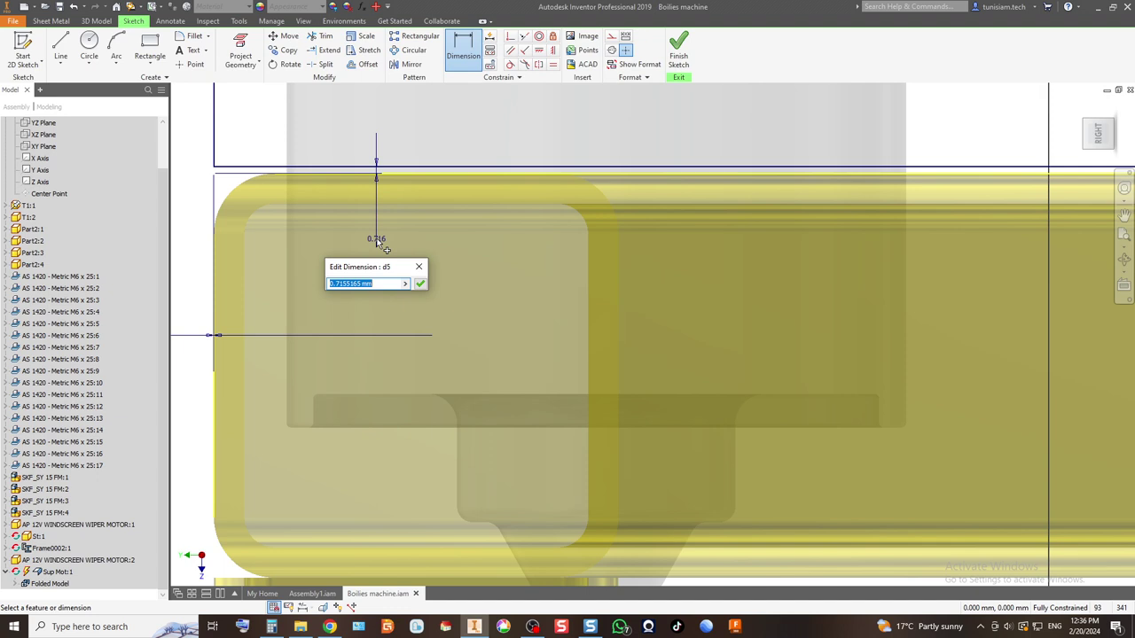
text(5)
key(Return)
scroll(448, 276, down, 5)
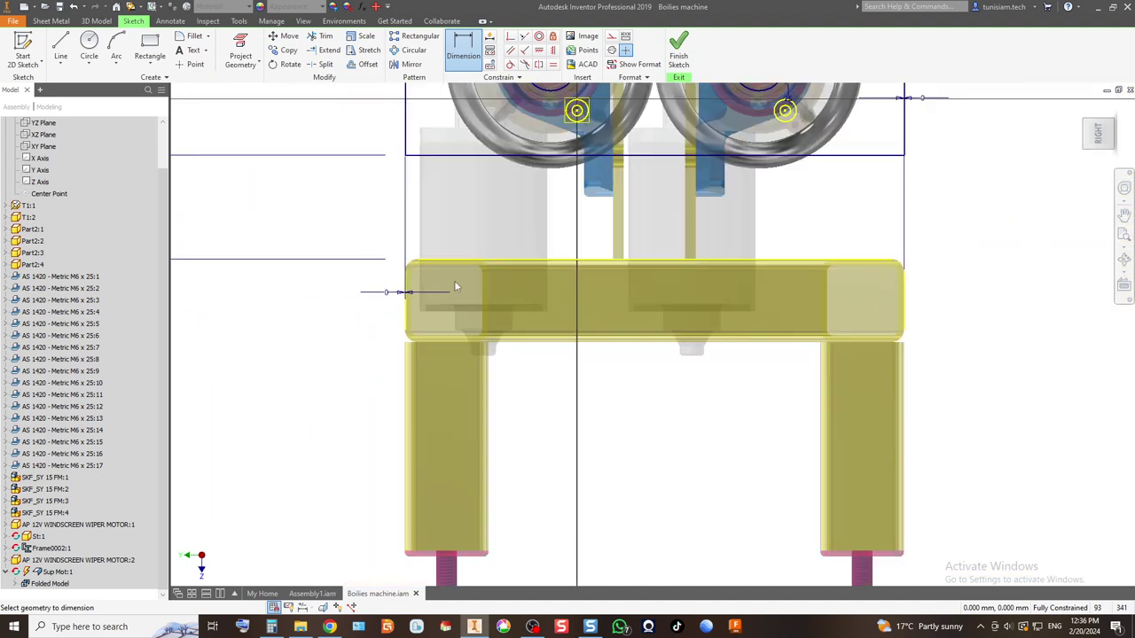
Step: Finish the sketch and select the plate rectangle around the motor holes as the profile of a sheet metal Face
click(678, 49)
scroll(486, 275, down, 3)
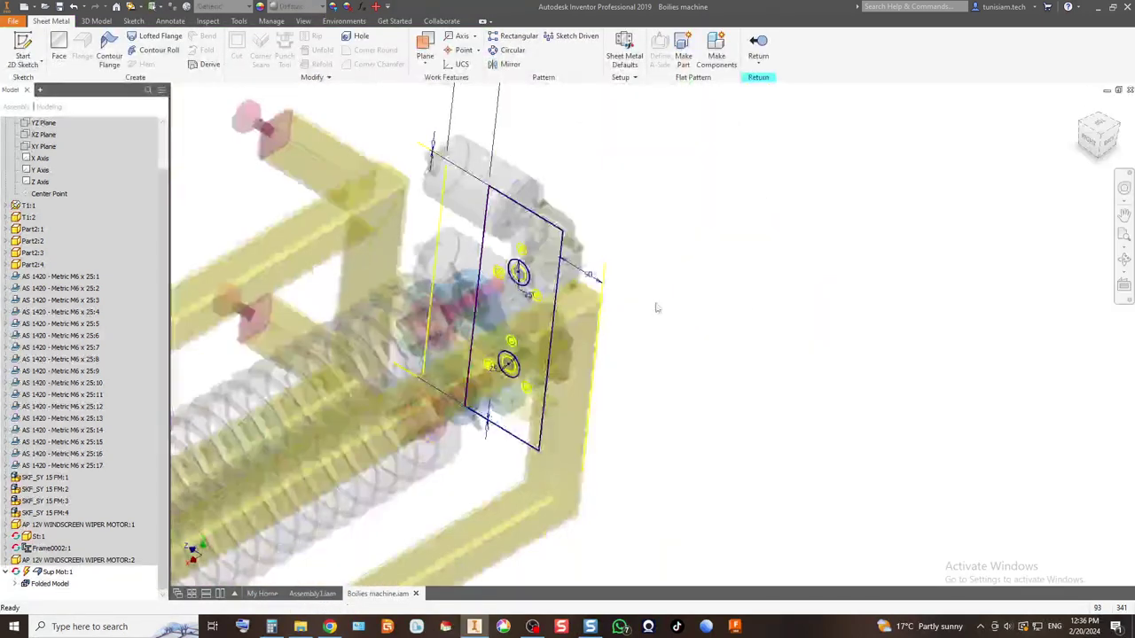
click(69, 54)
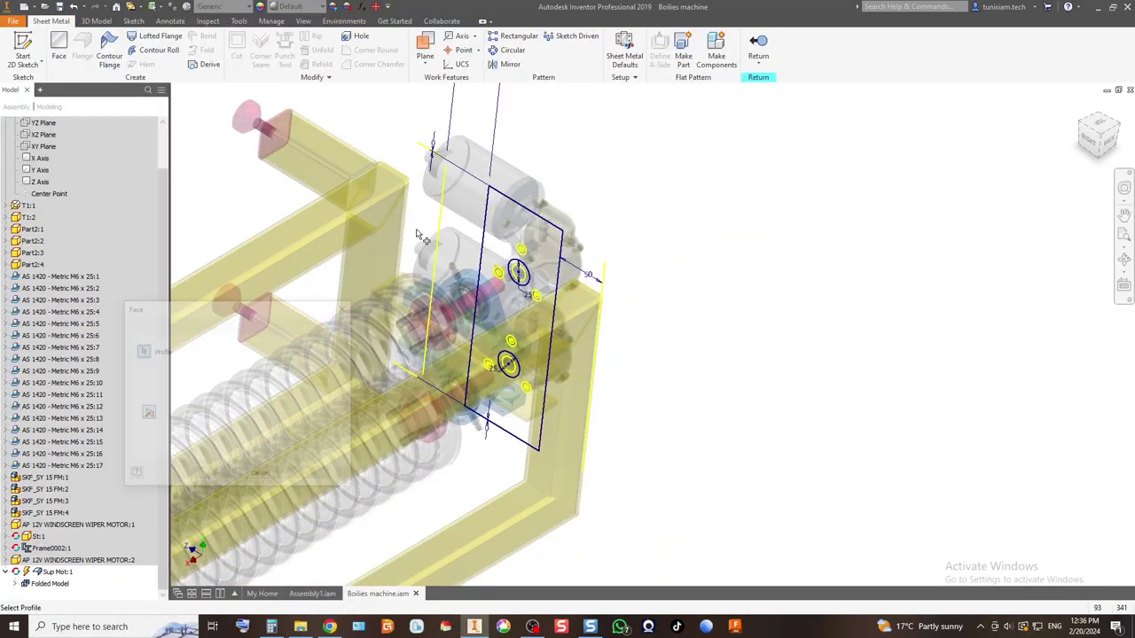
scroll(527, 328, up, 3)
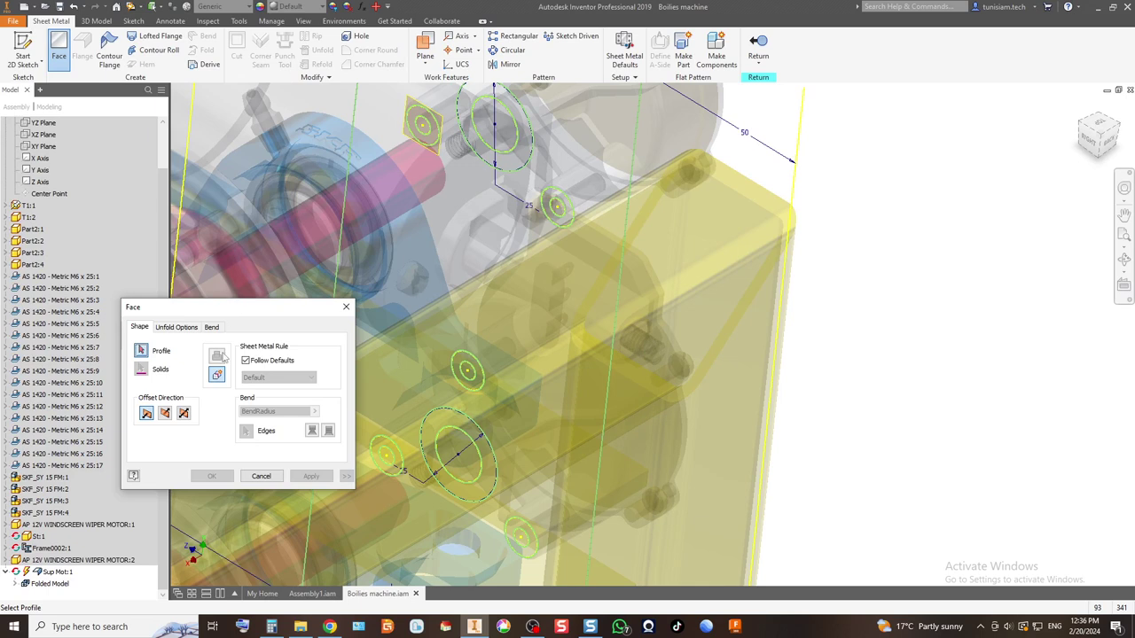
click(581, 287)
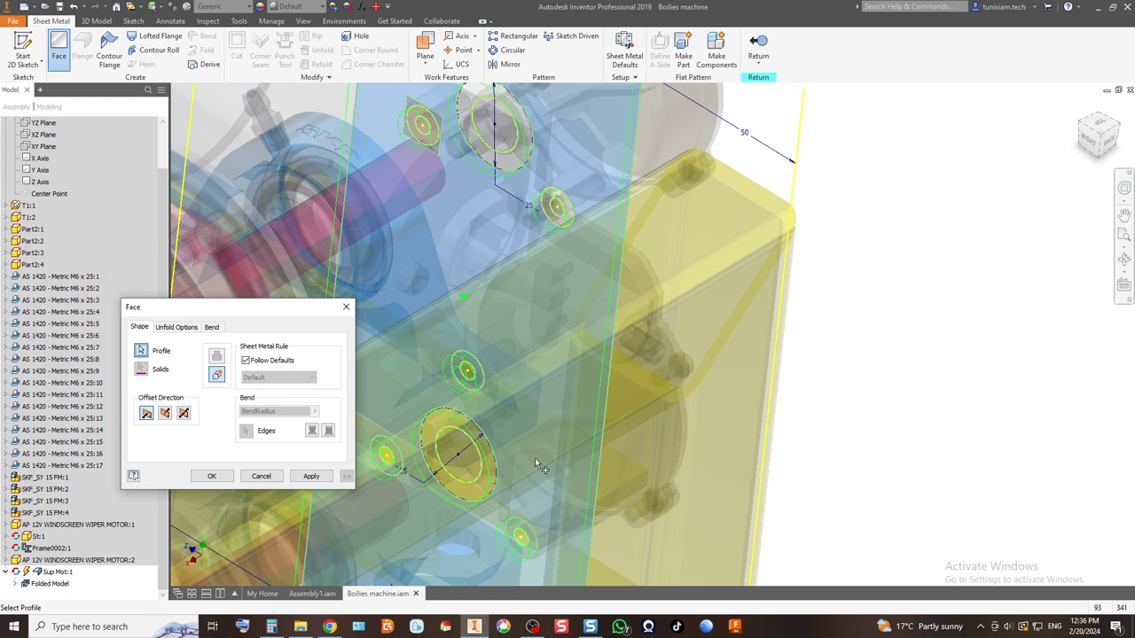
Step: Check the face's offset side against the motor mounting surfaces from the back view and create the face
scroll(535, 458, up, 3)
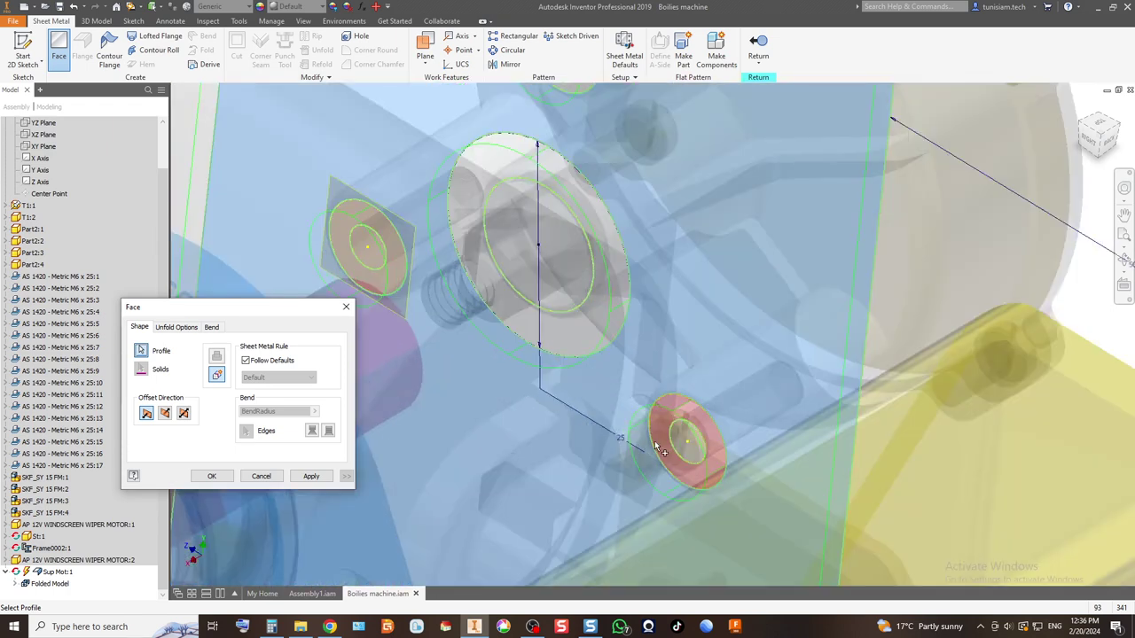
scroll(426, 362, down, 3)
scroll(426, 361, up, 3)
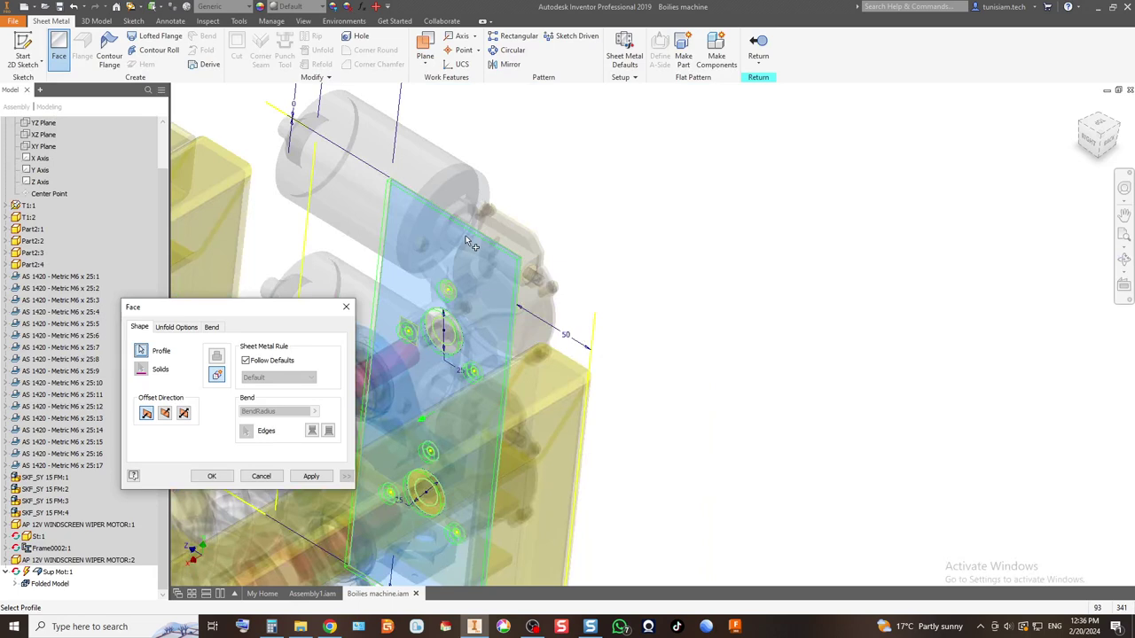
click(1106, 151)
click(1106, 147)
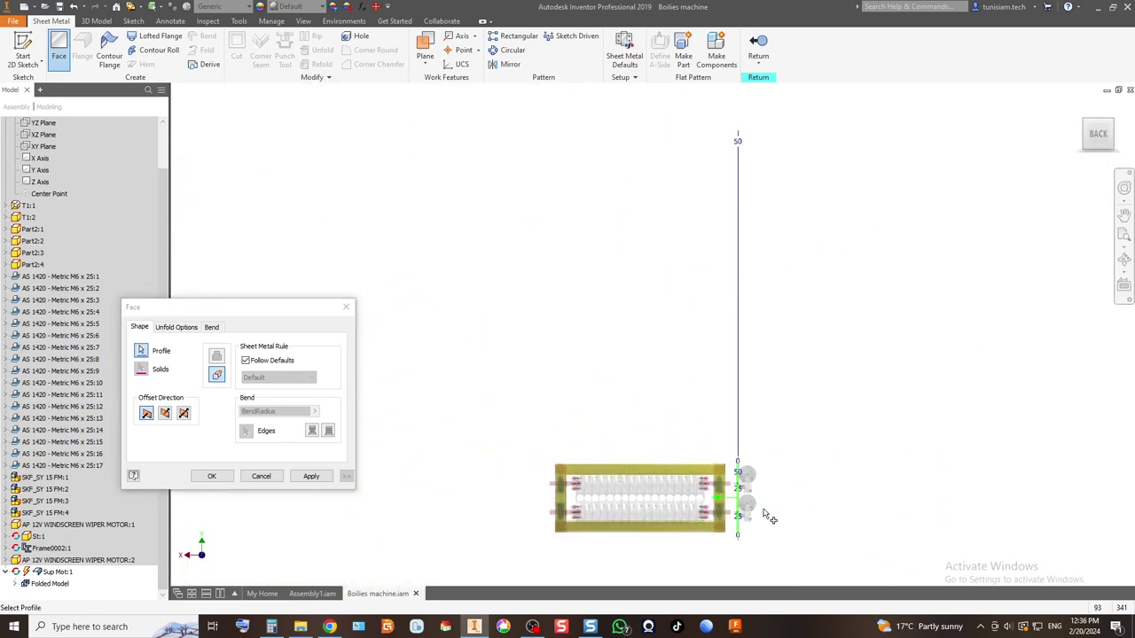
scroll(736, 518, up, 5)
scroll(798, 487, up, 2)
scroll(594, 266, down, 2)
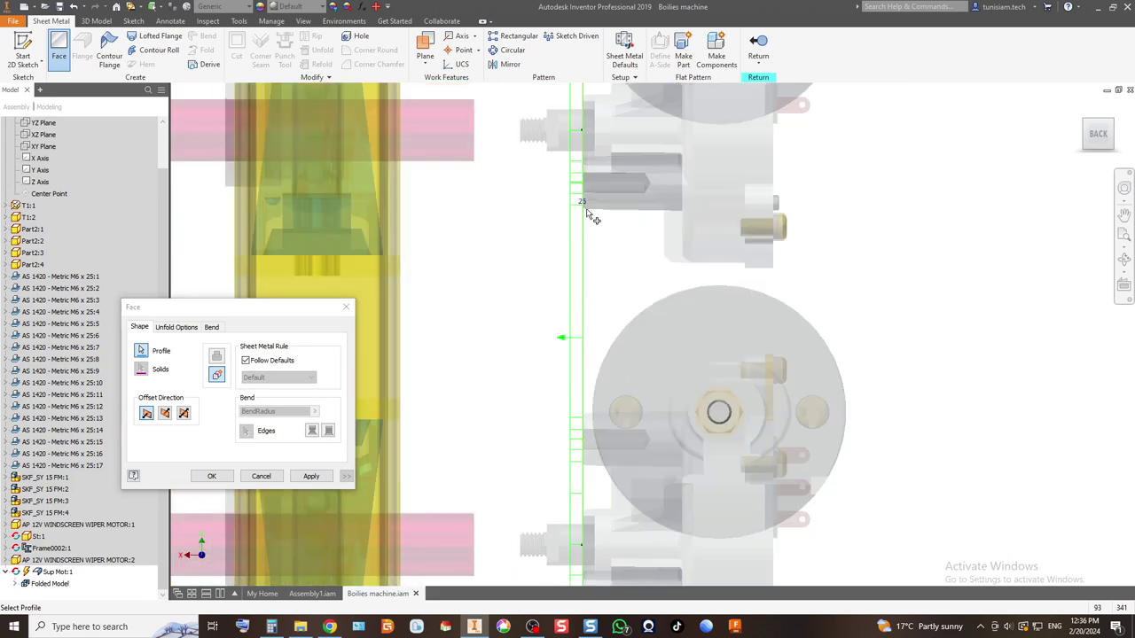
scroll(589, 190, up, 5)
scroll(587, 257, down, 5)
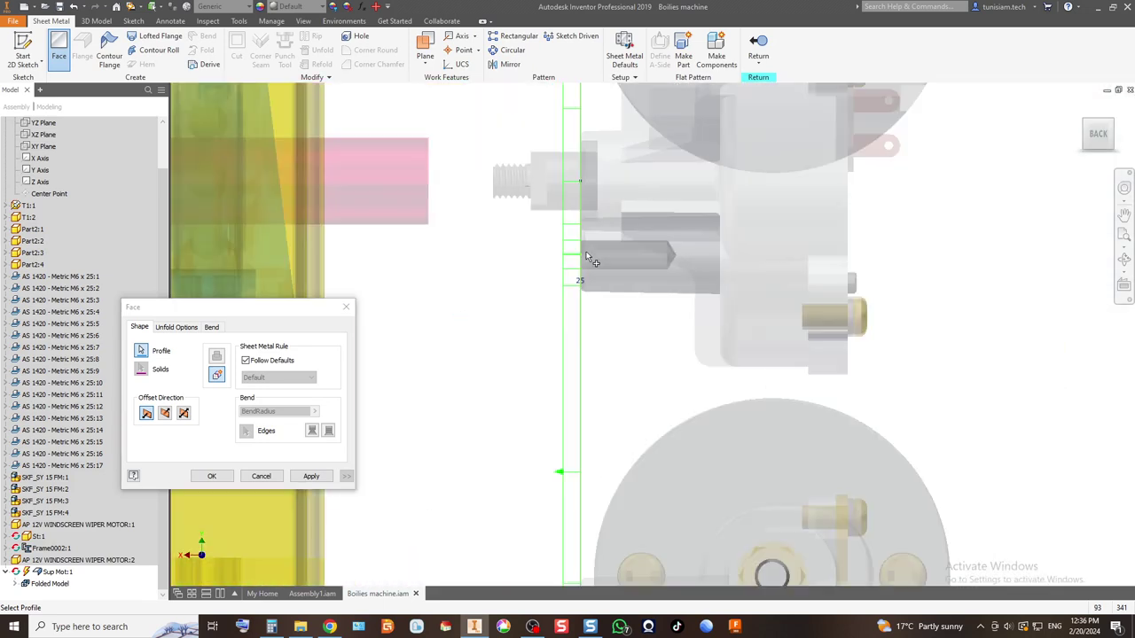
click(222, 479)
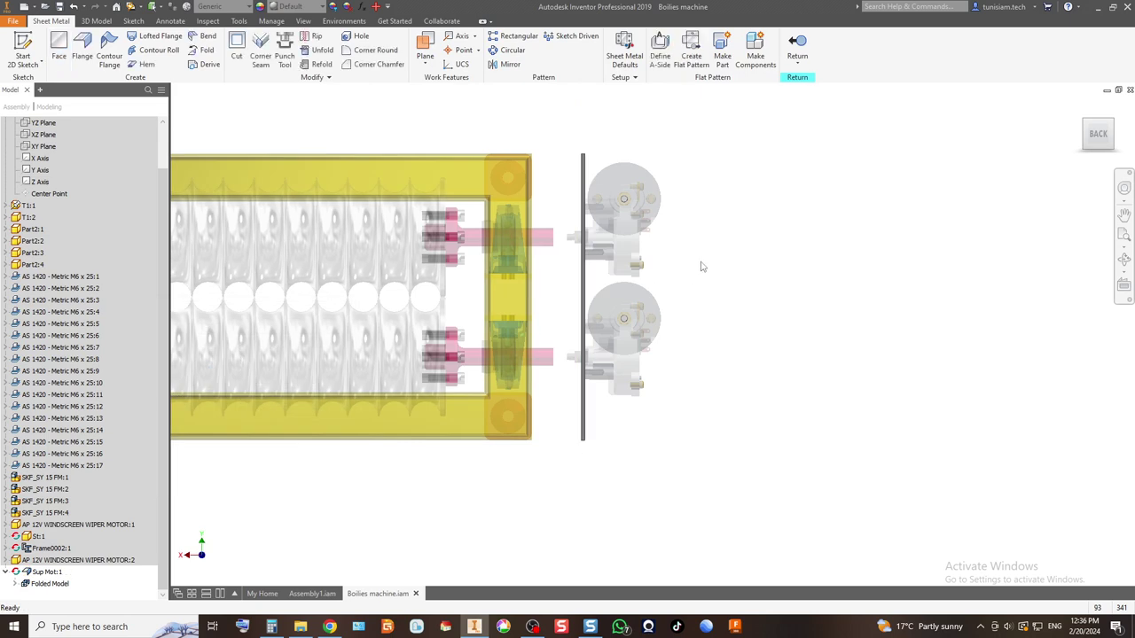
Step: Start a flange on the motor plate's long upper edge, pointing toward the frame
click(1102, 120)
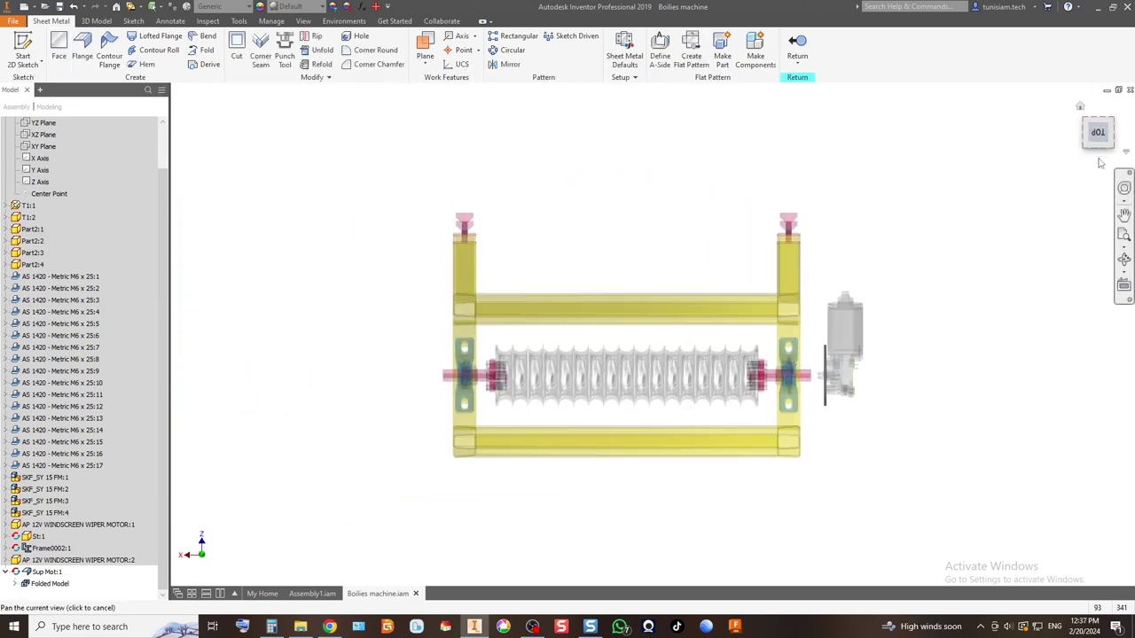
click(1099, 162)
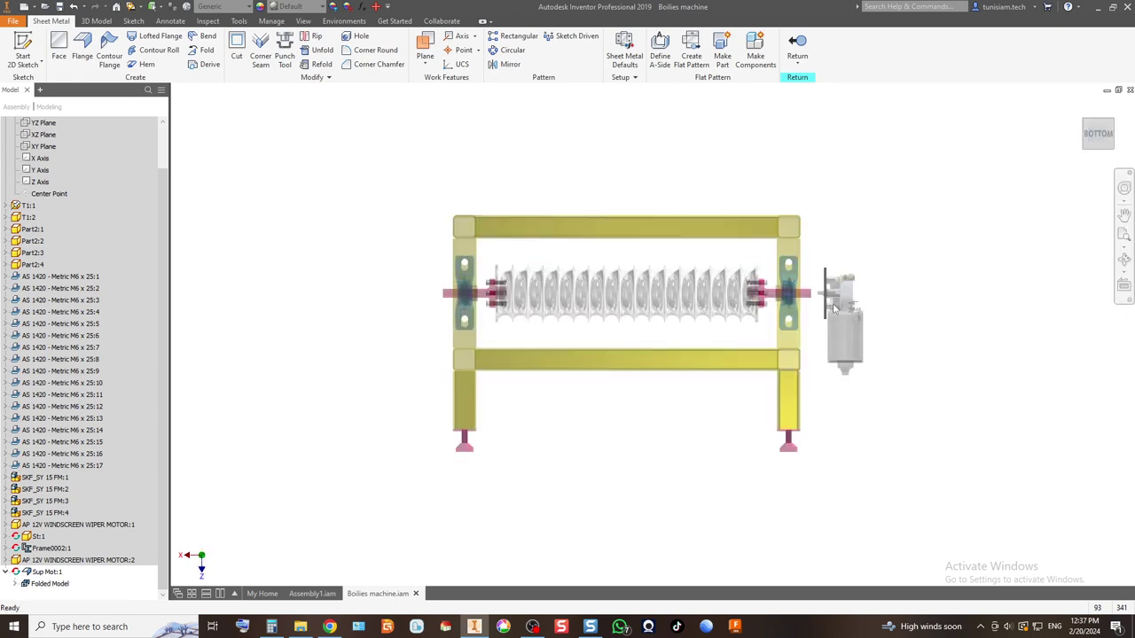
click(1083, 121)
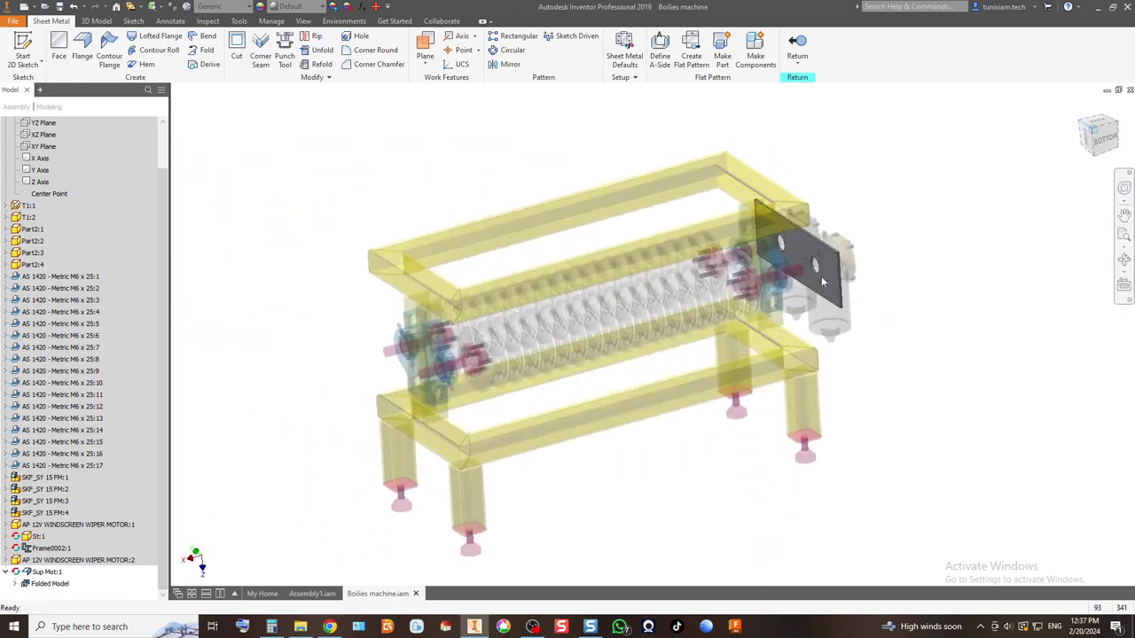
scroll(830, 247, up, 5)
scroll(699, 287, down, 5)
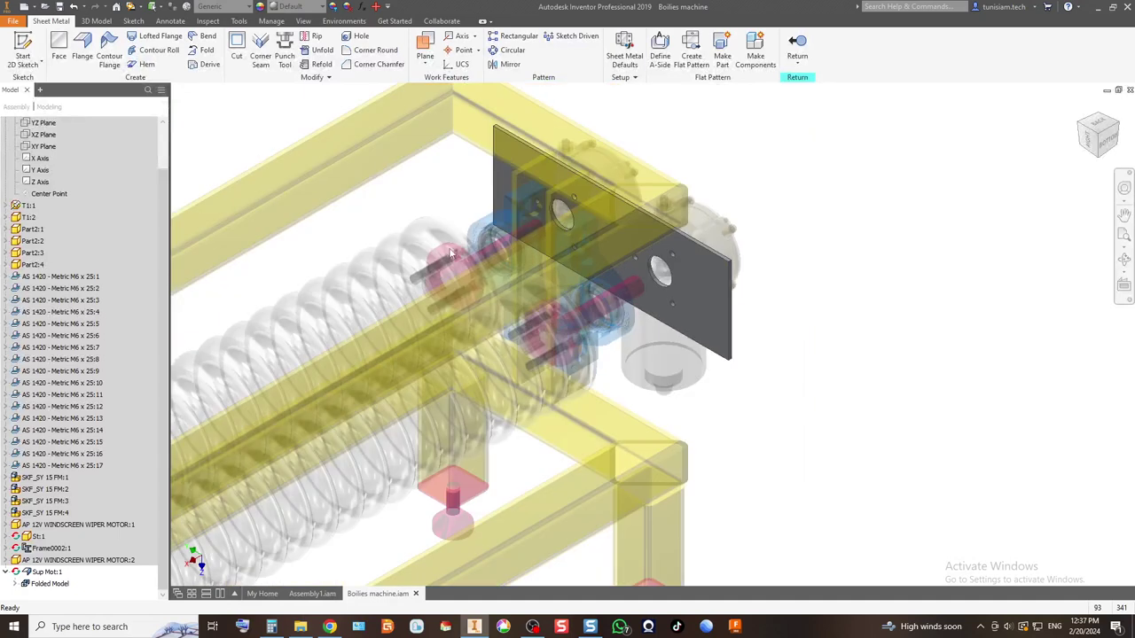
scroll(494, 184, up, 3)
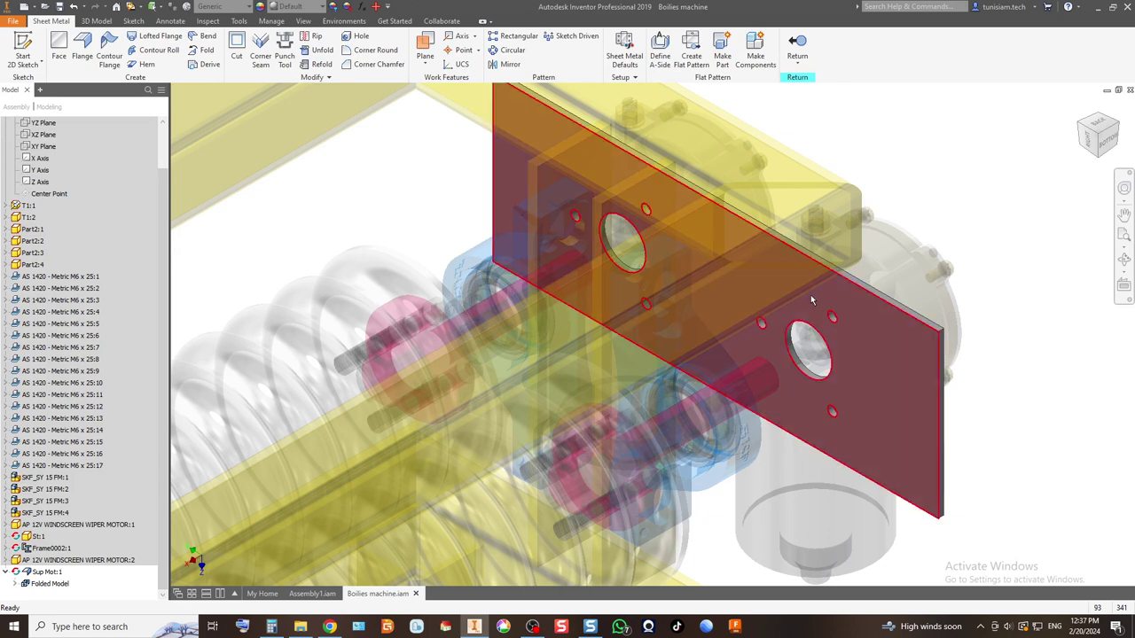
click(82, 46)
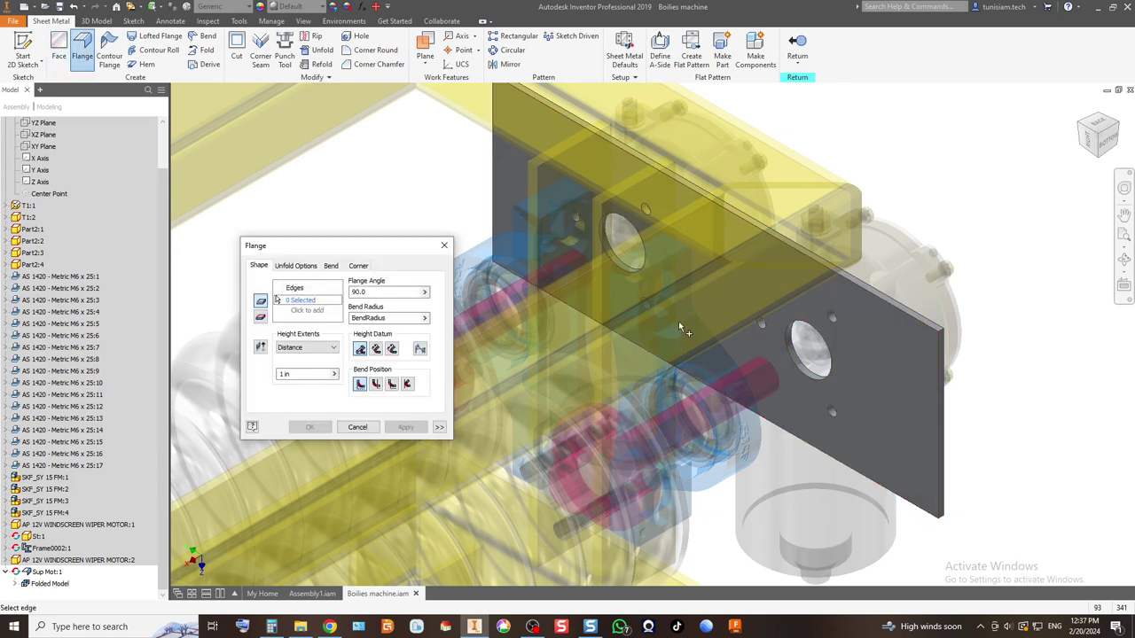
click(898, 303)
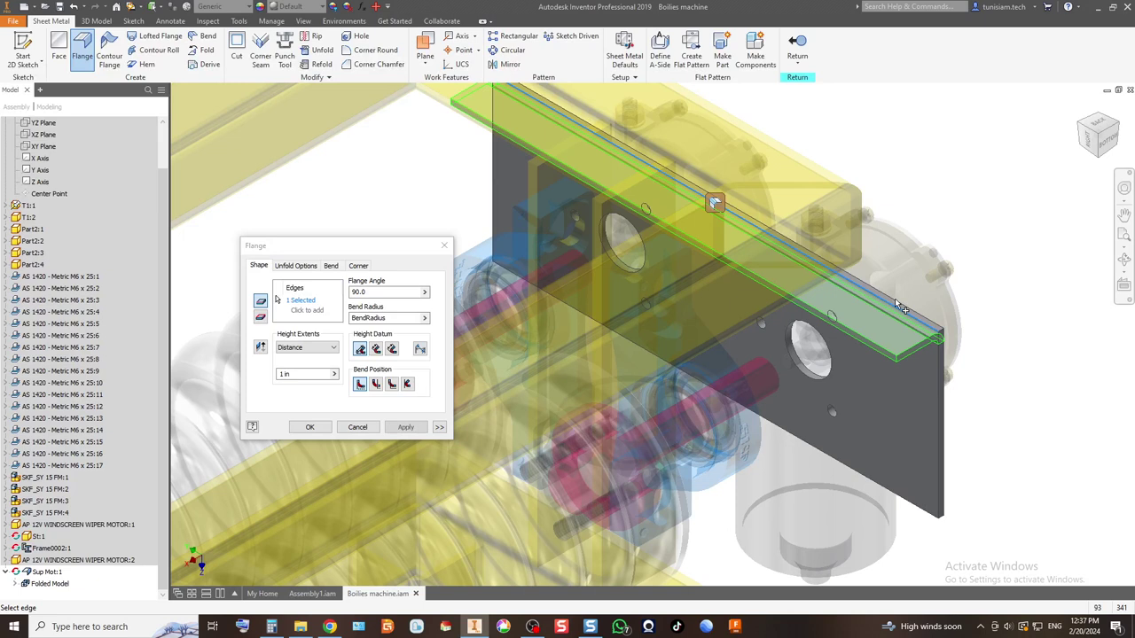
Step: Try a flange height of 50 mm with a flange angle of 45°
click(1108, 142)
scroll(887, 277, down, 5)
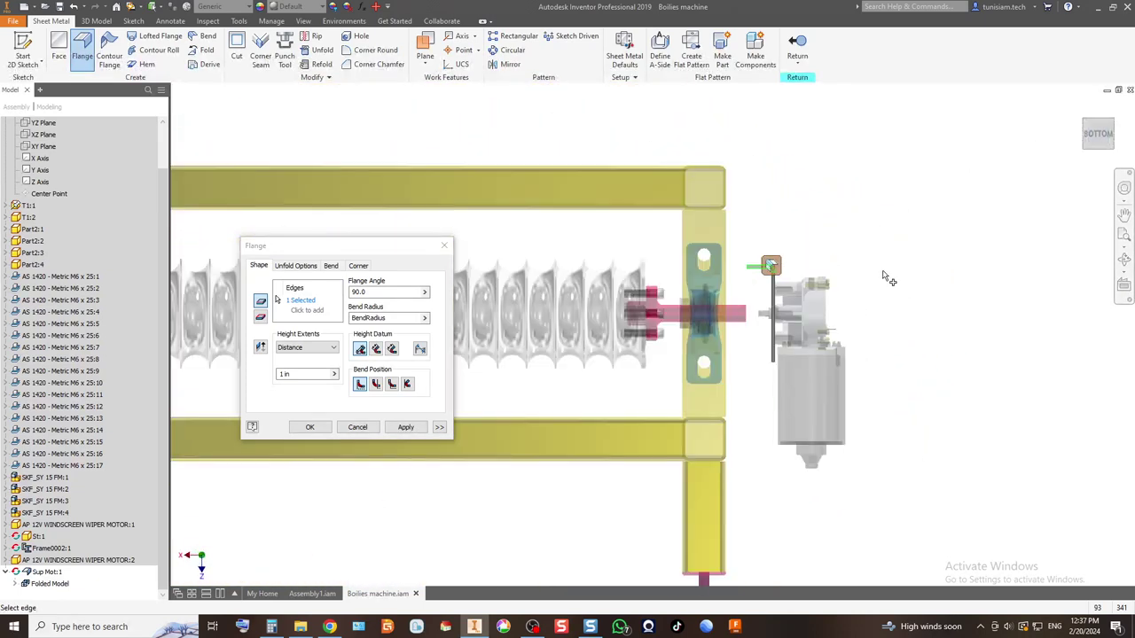
click(293, 373)
text(50)
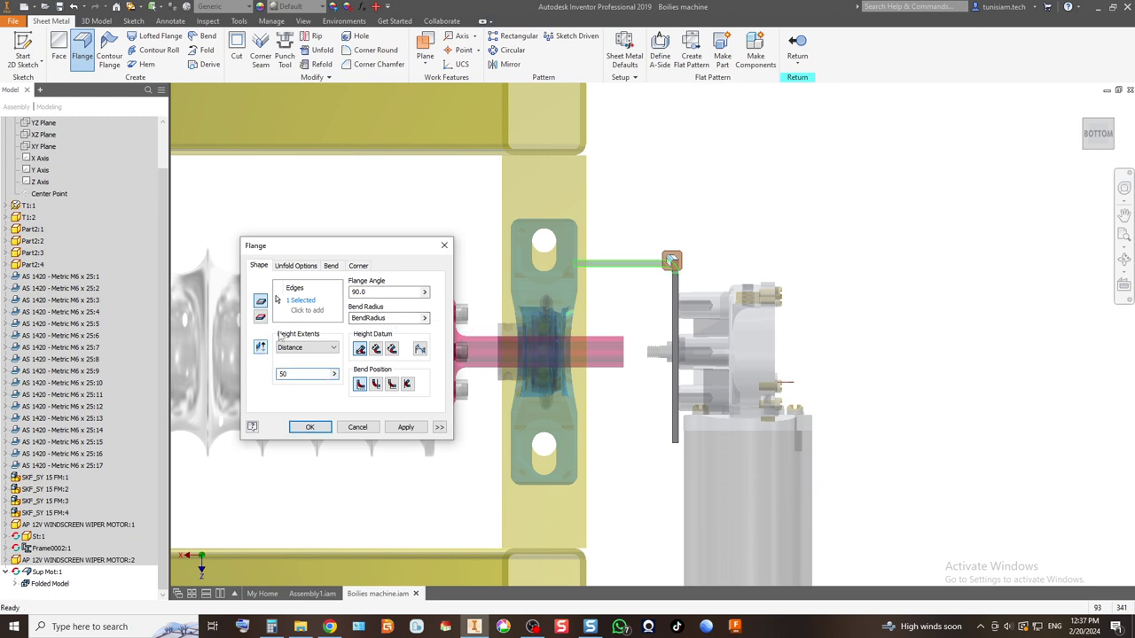
click(390, 293)
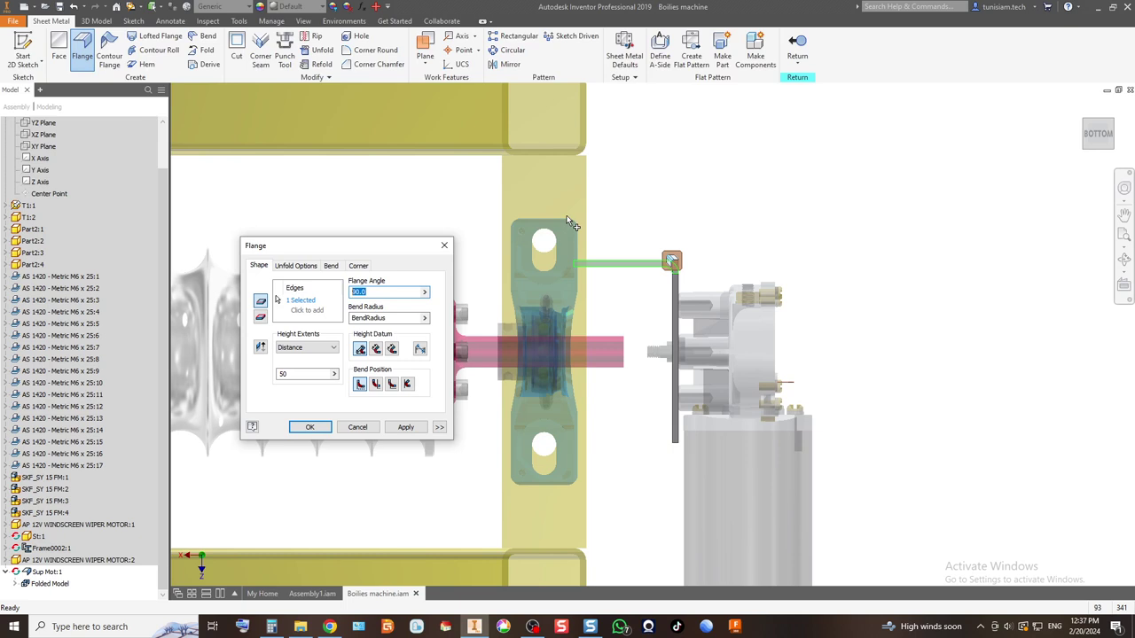
text(45)
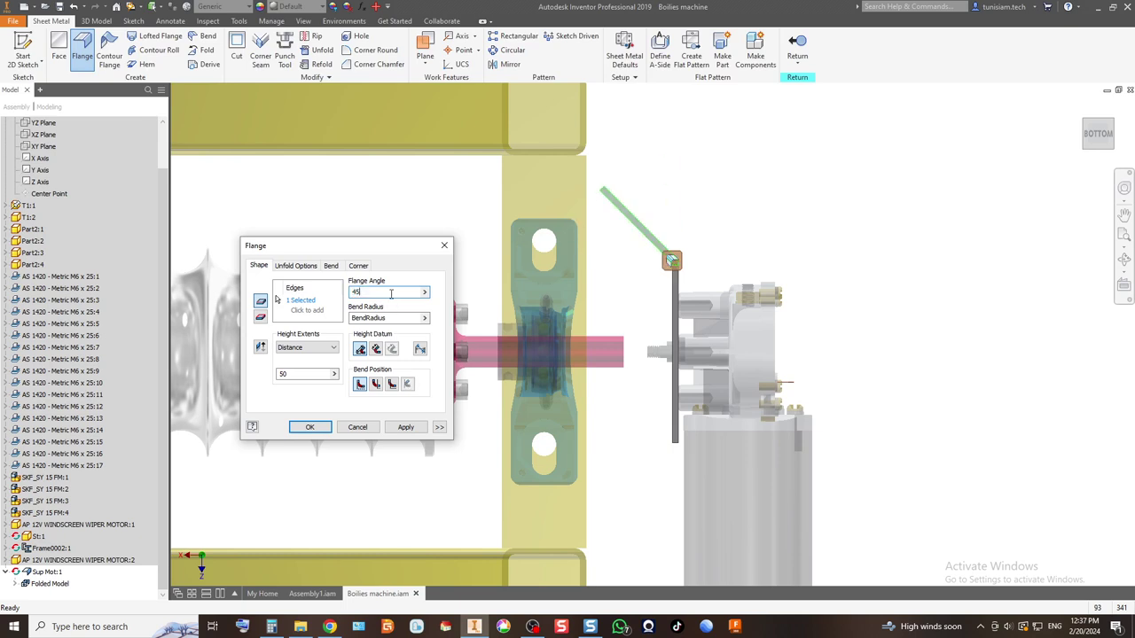
Step: Set the flange angle to 40° and try a height of 100 mm against the upper frame beam
drag(390, 294, 340, 291)
text(40)
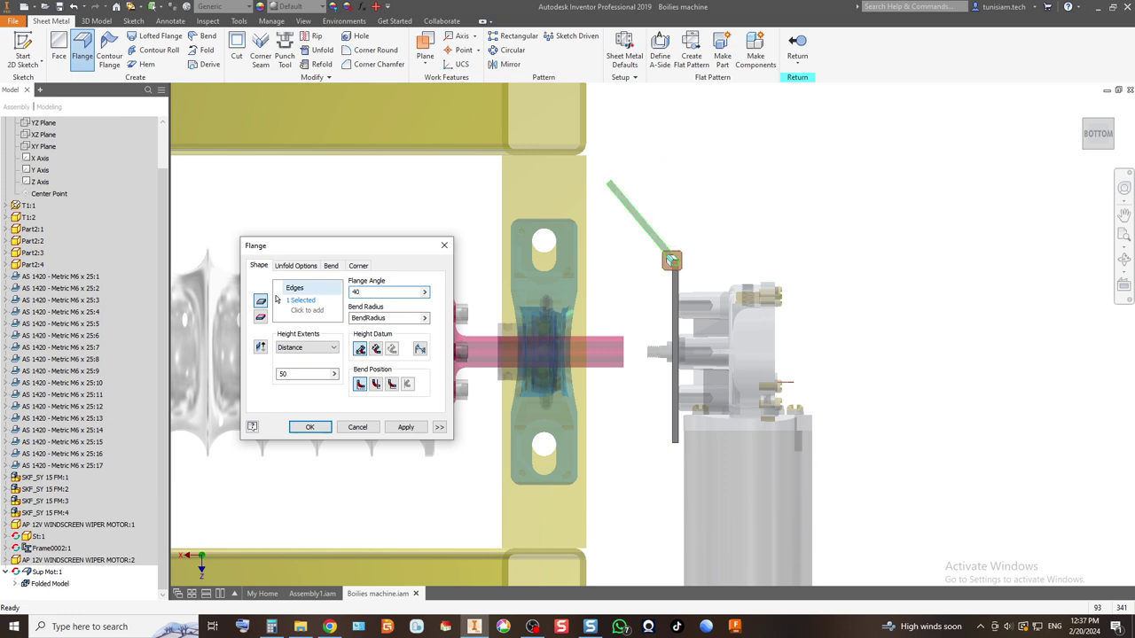
drag(312, 374, 245, 377)
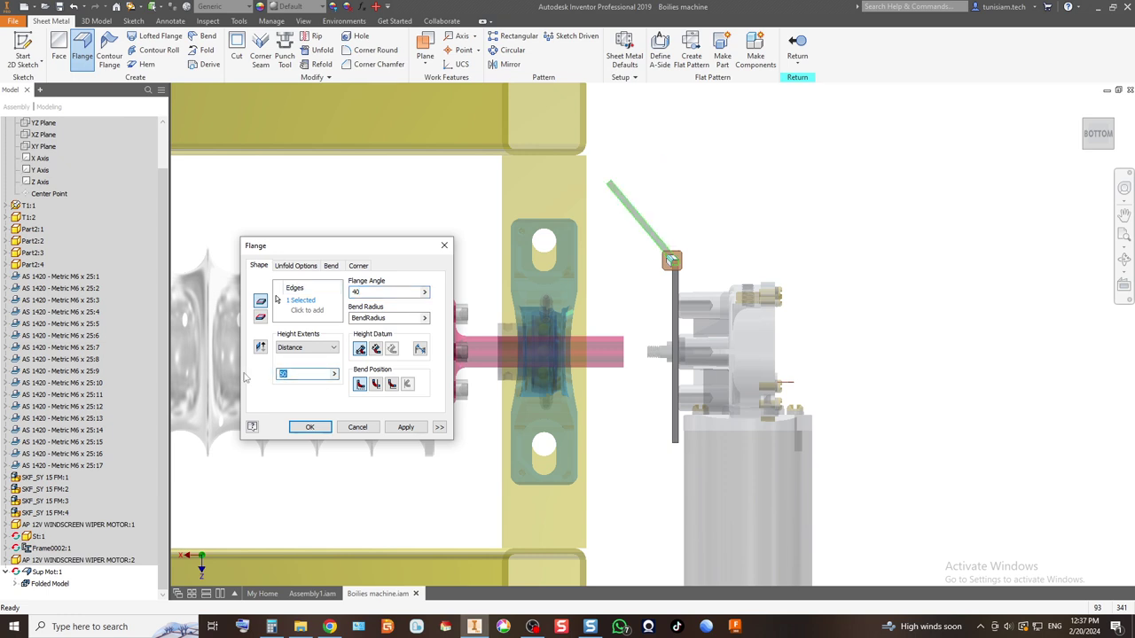
text(100)
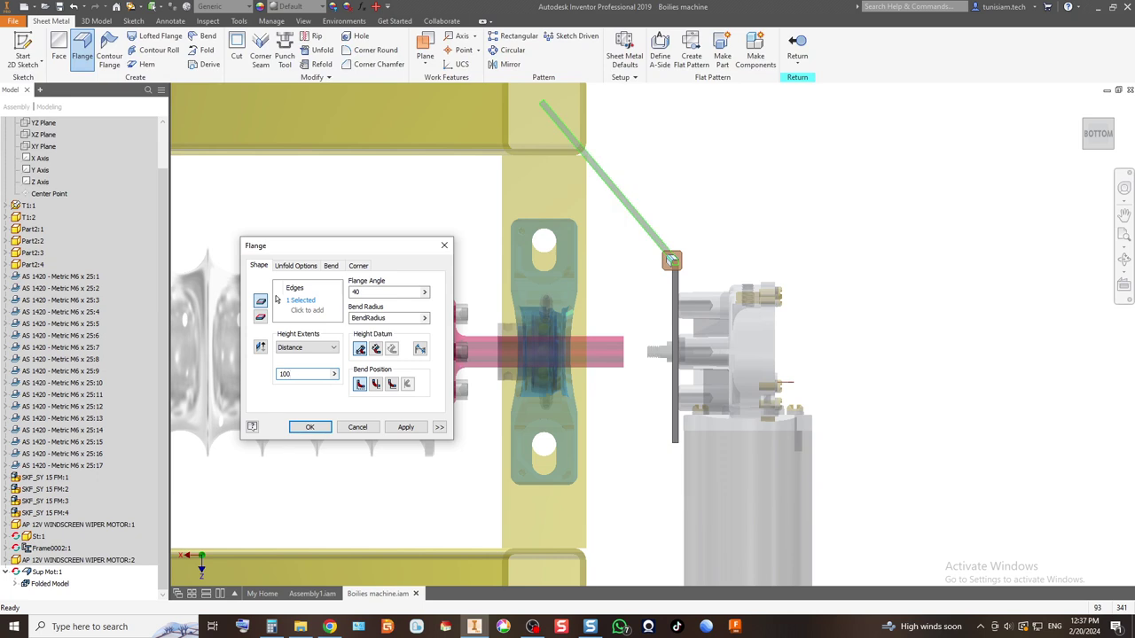
scroll(594, 213, up, 5)
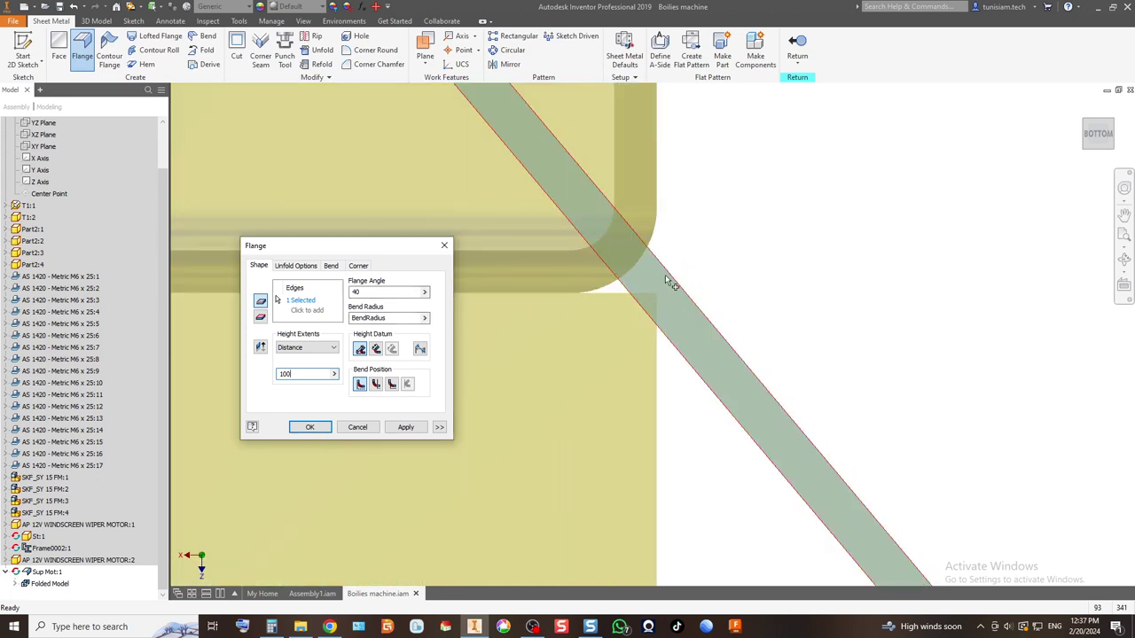
scroll(633, 293, down, 5)
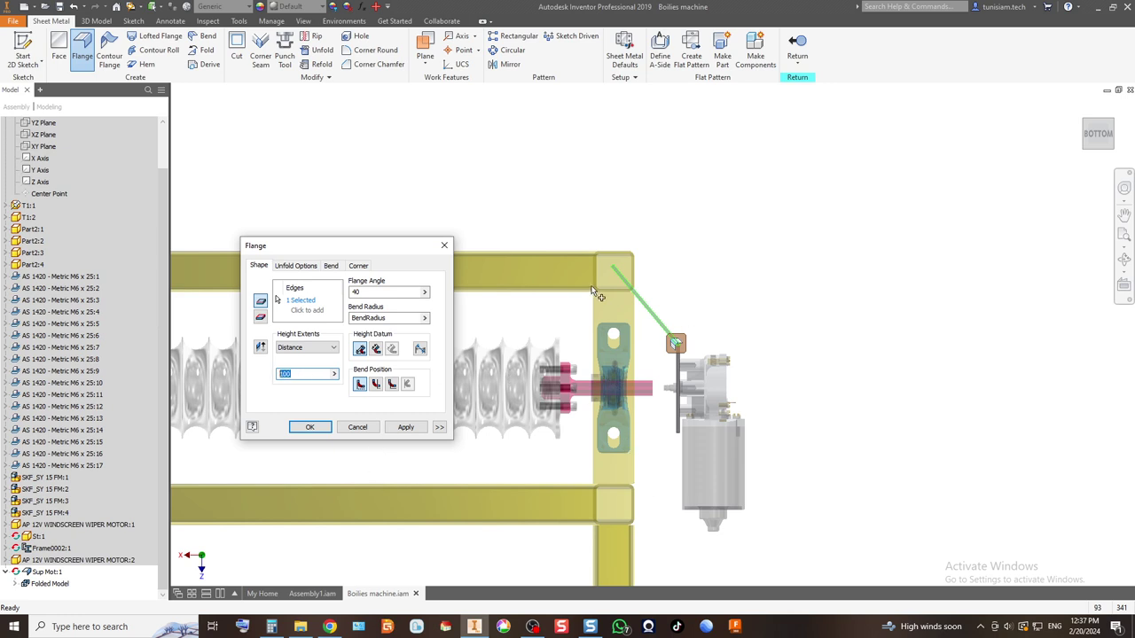
Step: Try shorter flange heights of 80, 75 and 70 mm against the upper beam's corner
scroll(600, 296, up, 4)
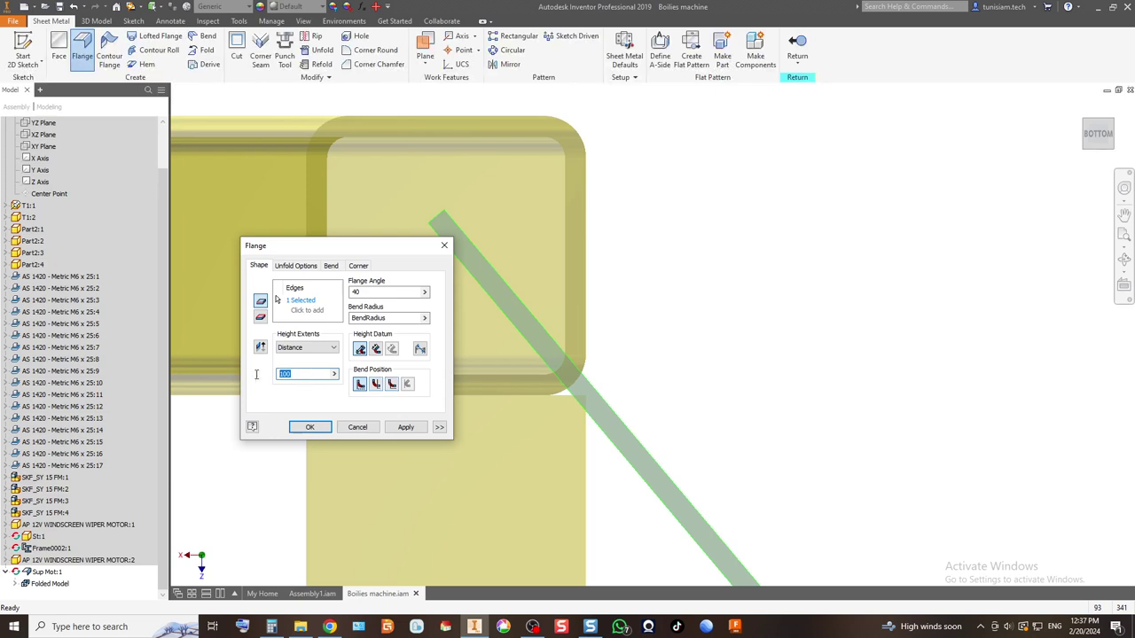
text(80)
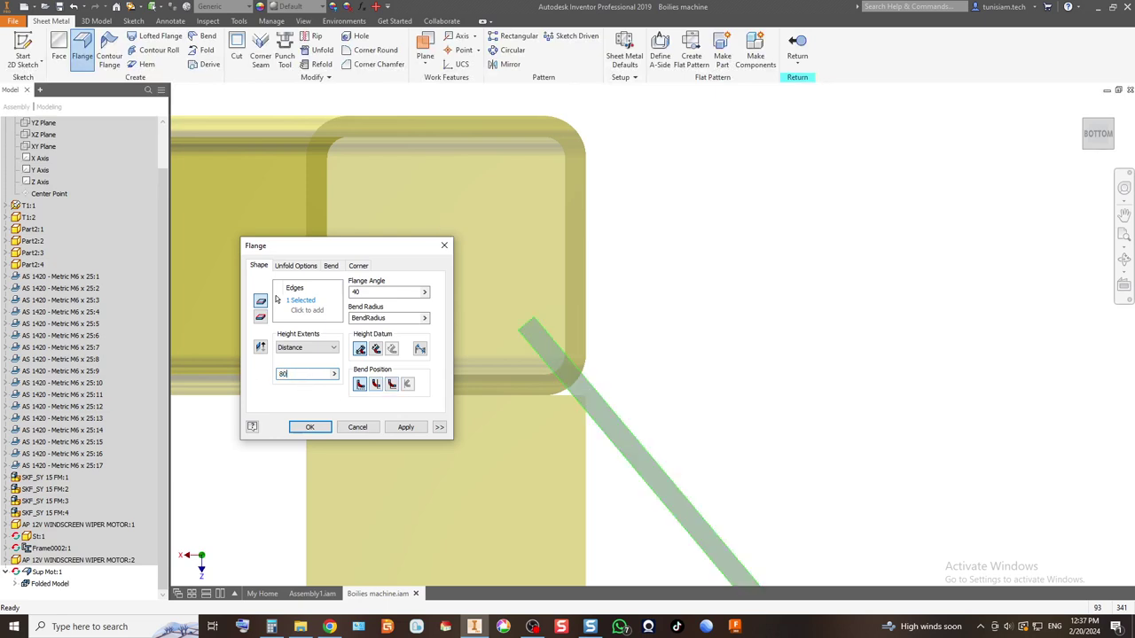
key(BackSpace)
key(BackSpace)
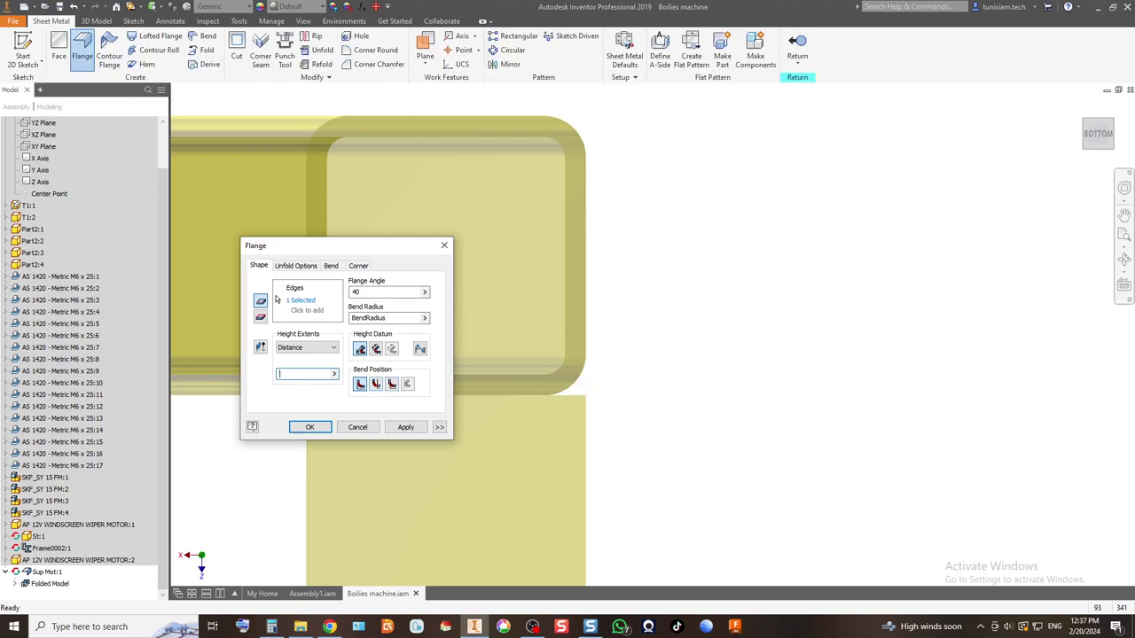
text(75)
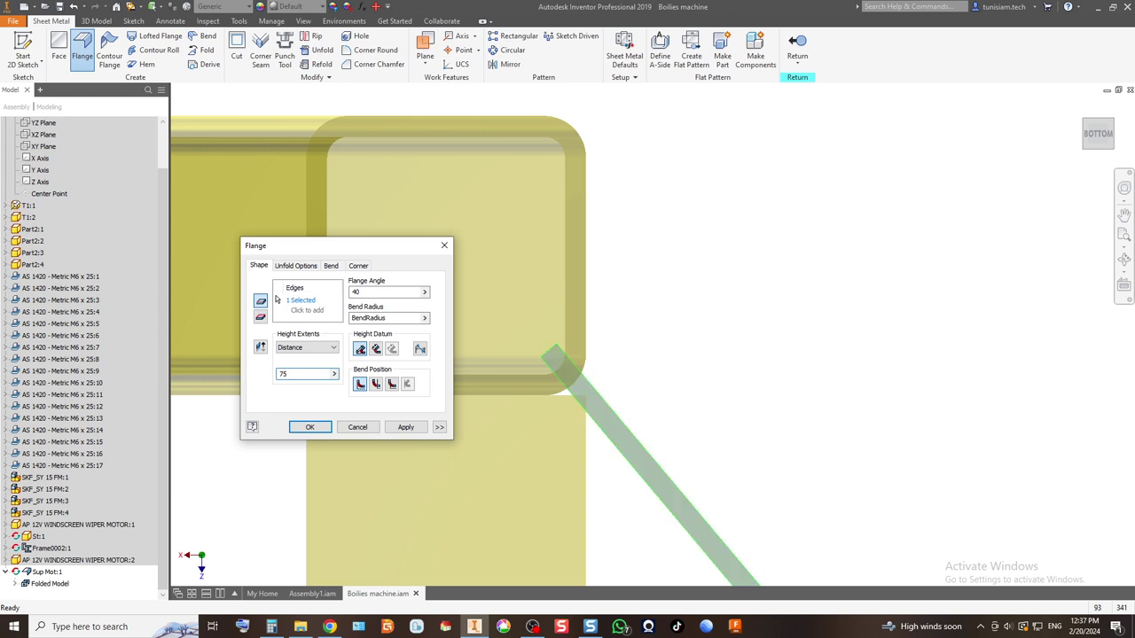
key(BackSpace)
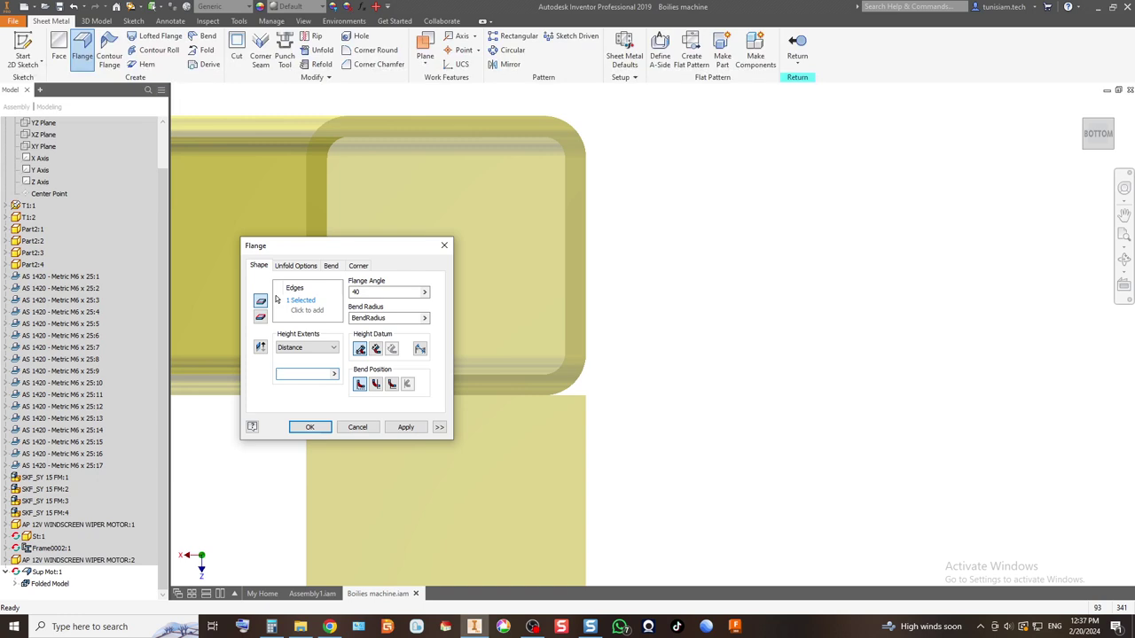
text(0)
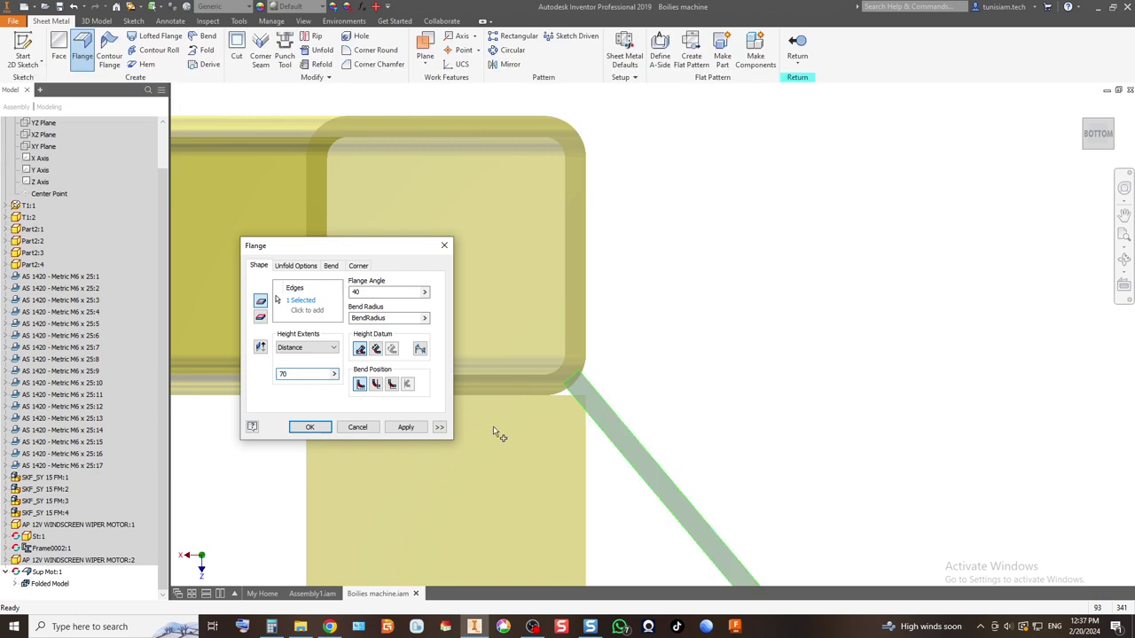
Step: Set the flange height to 65 mm so its end meets the outer face of the frame's vertical post
scroll(580, 395, up, 3)
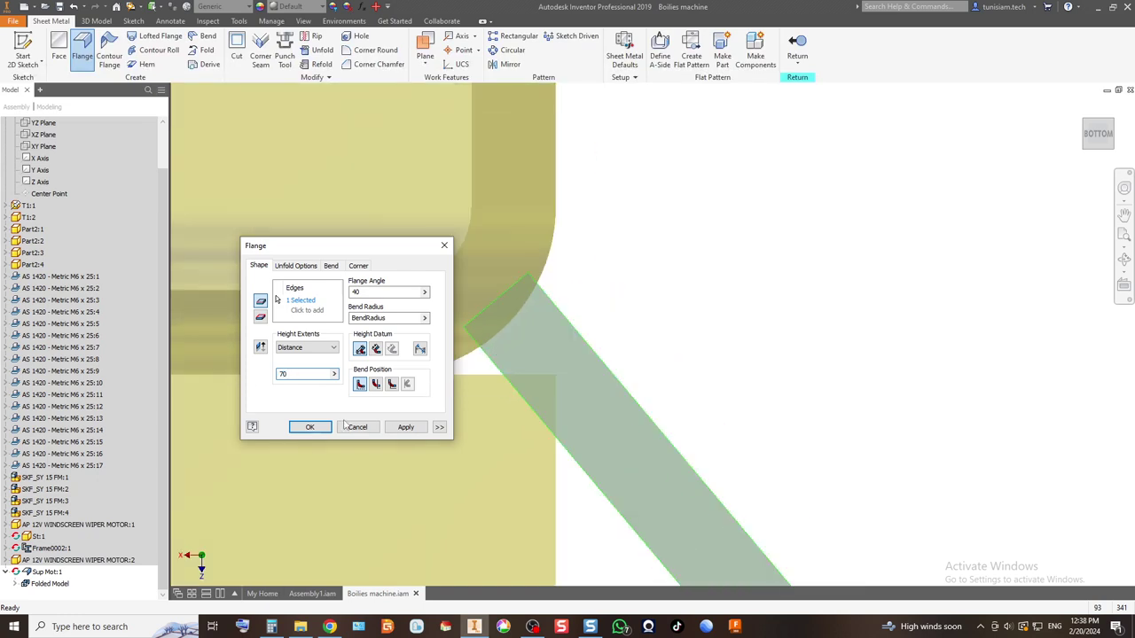
drag(328, 375, 228, 383)
text(65)
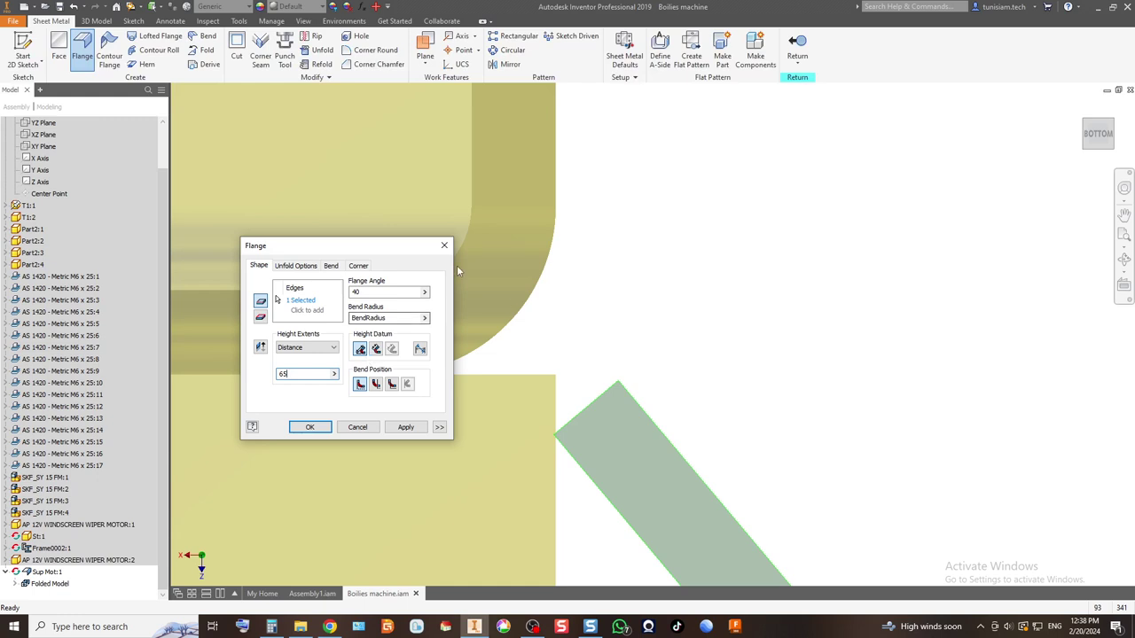
scroll(535, 277, down, 3)
scroll(536, 277, down, 5)
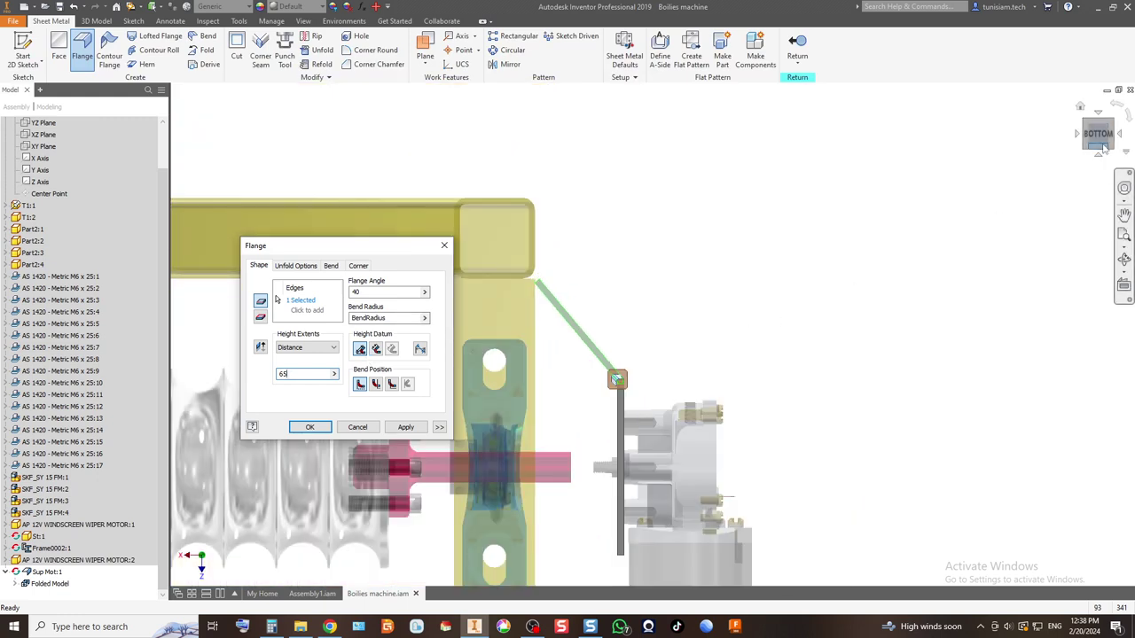
Step: Add the motor plate's lower long edge to the flange selection to get a matching angled flange toward the lower beam
drag(1087, 124, 743, 217)
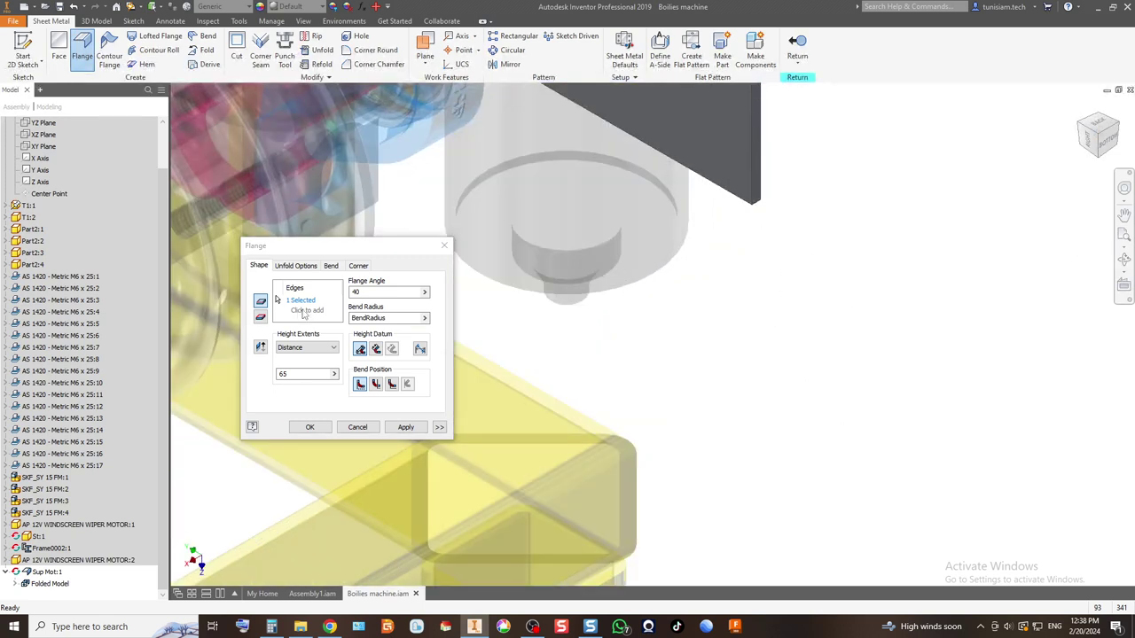
click(304, 312)
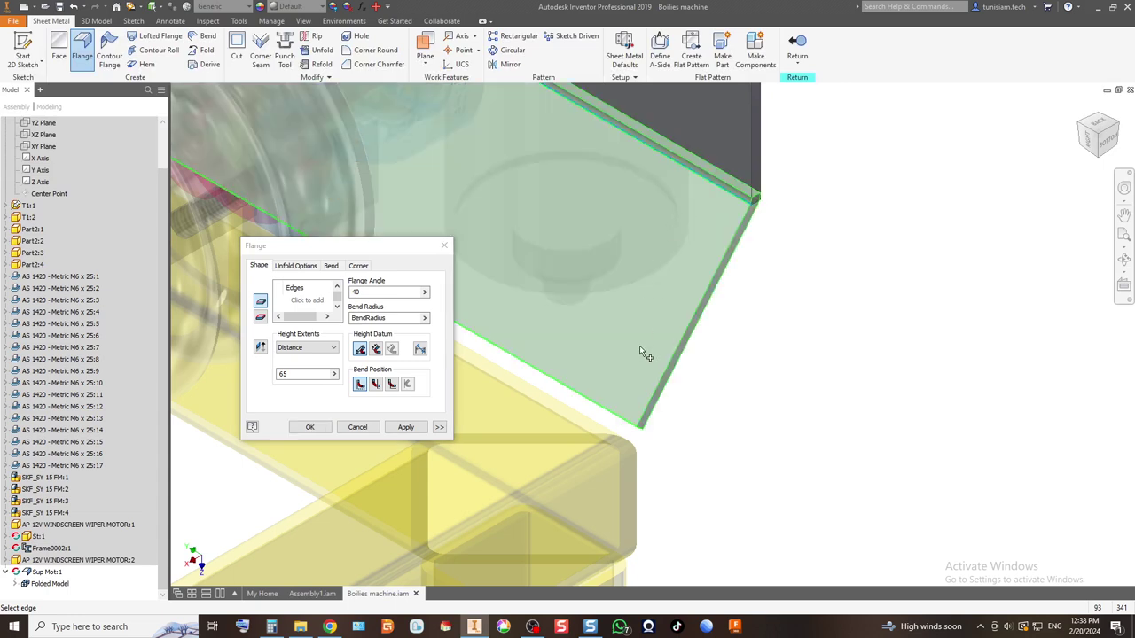
click(1119, 147)
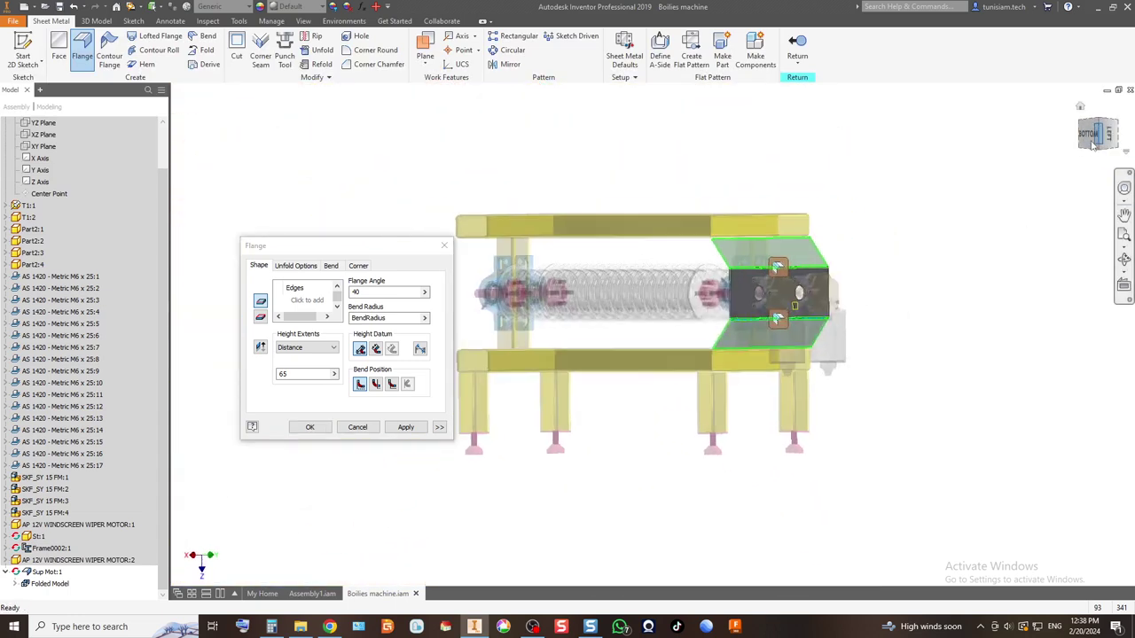
scroll(798, 372, up, 5)
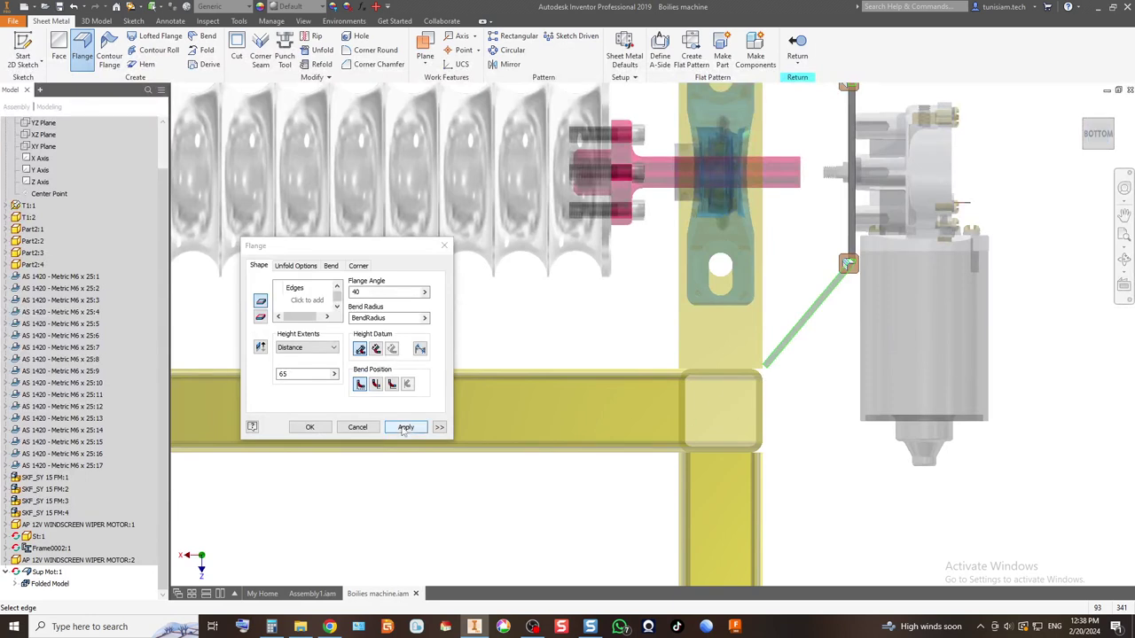
scroll(774, 383, up, 3)
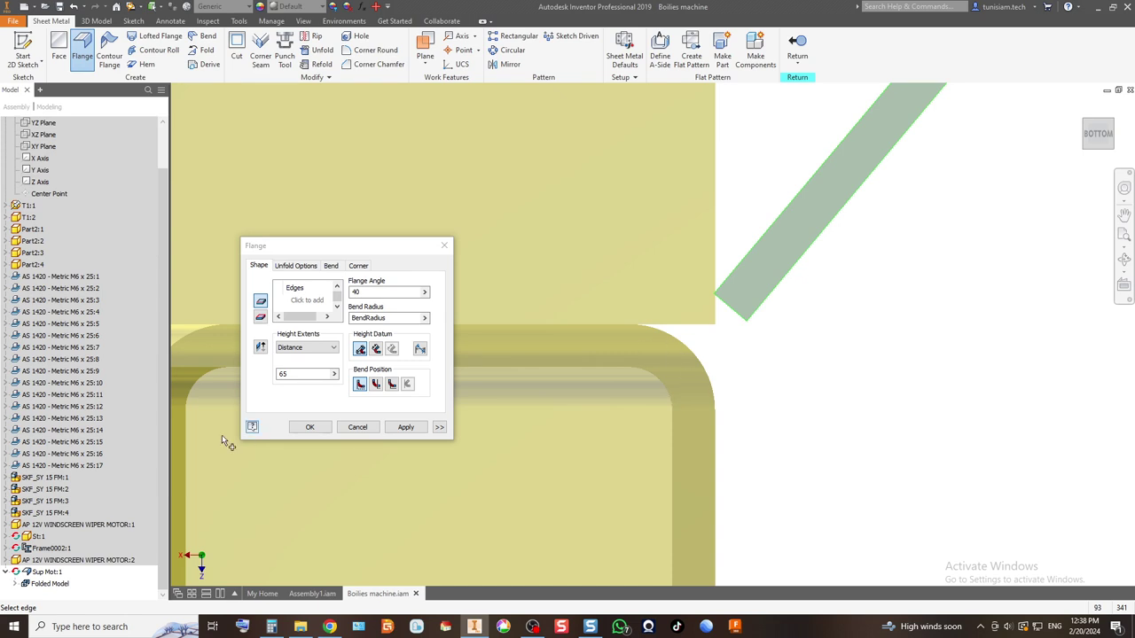
Step: Set the flange angle to 39° and create both angled flanges on the motor plate
click(395, 293)
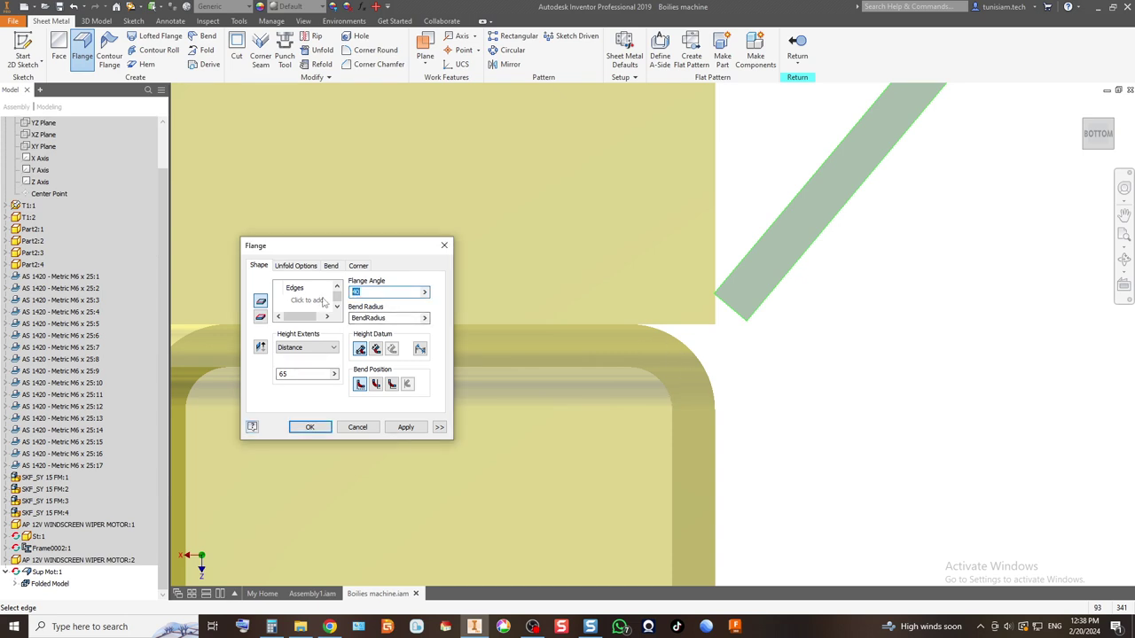
text(39)
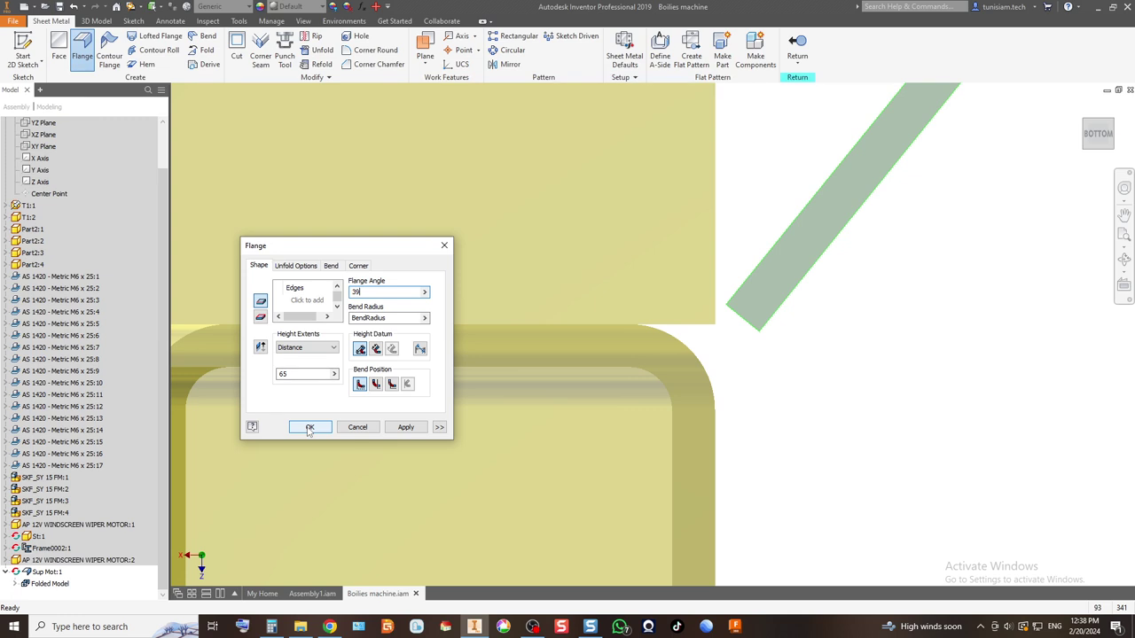
click(410, 430)
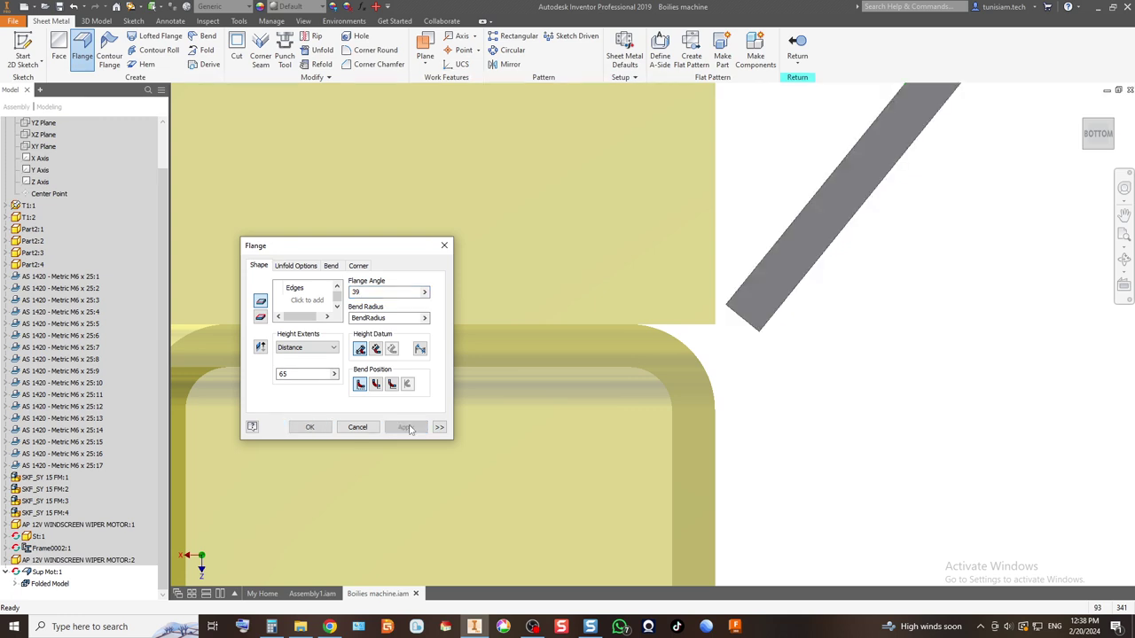
click(364, 429)
scroll(828, 418, down, 5)
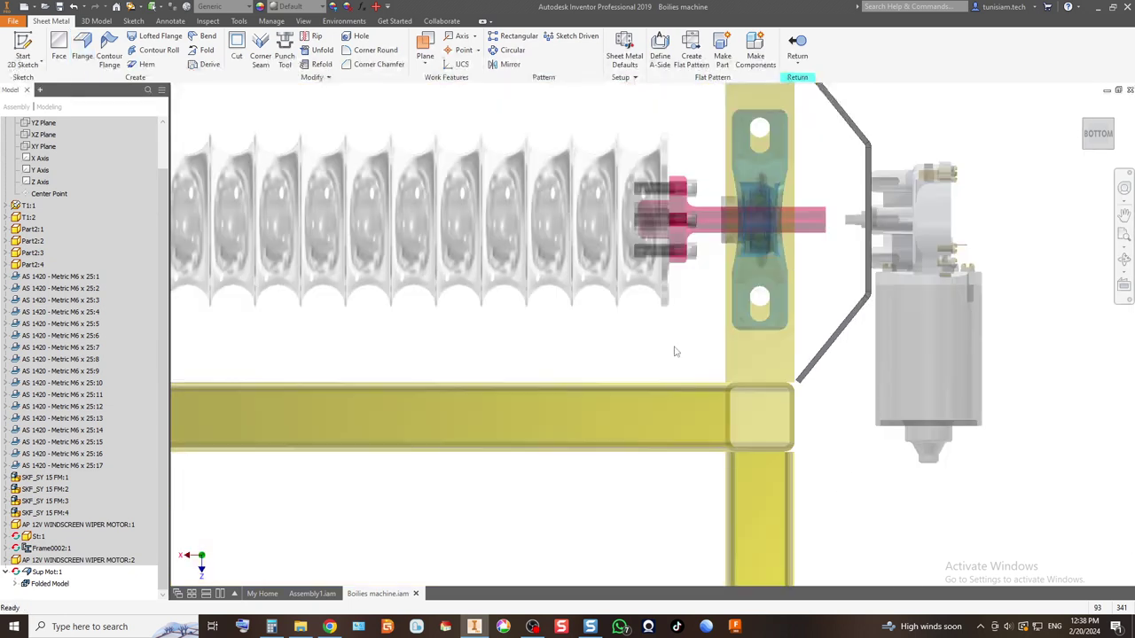
Step: Start a new flange on the outer end edge of the lower angled flange, extending down along the frame
click(1085, 129)
scroll(855, 257, up, 3)
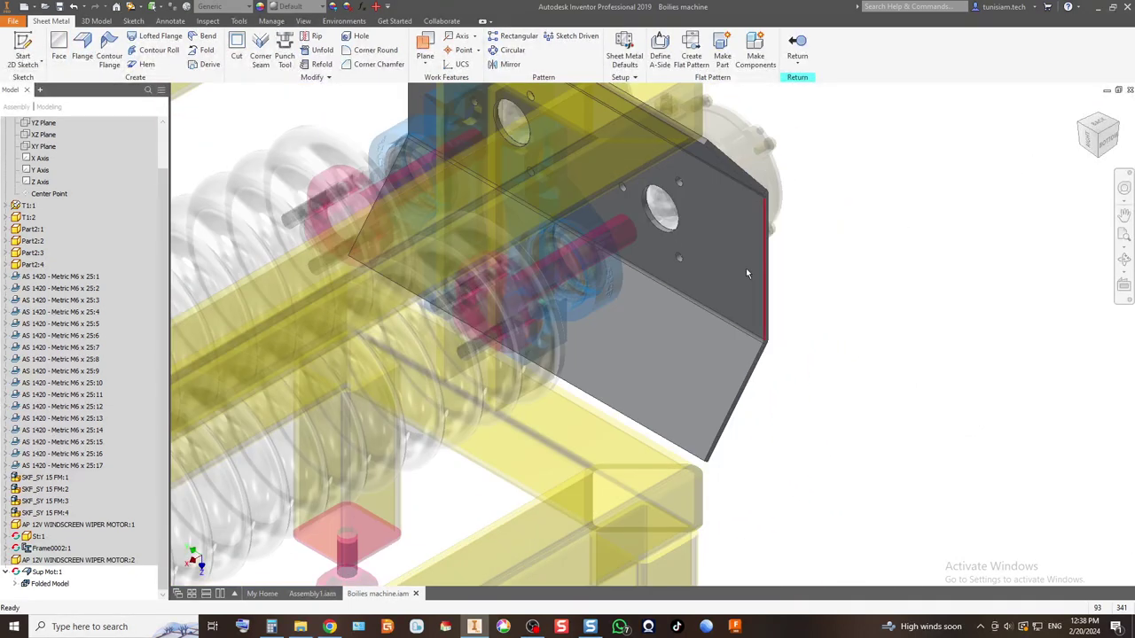
scroll(709, 270, down, 3)
click(1109, 146)
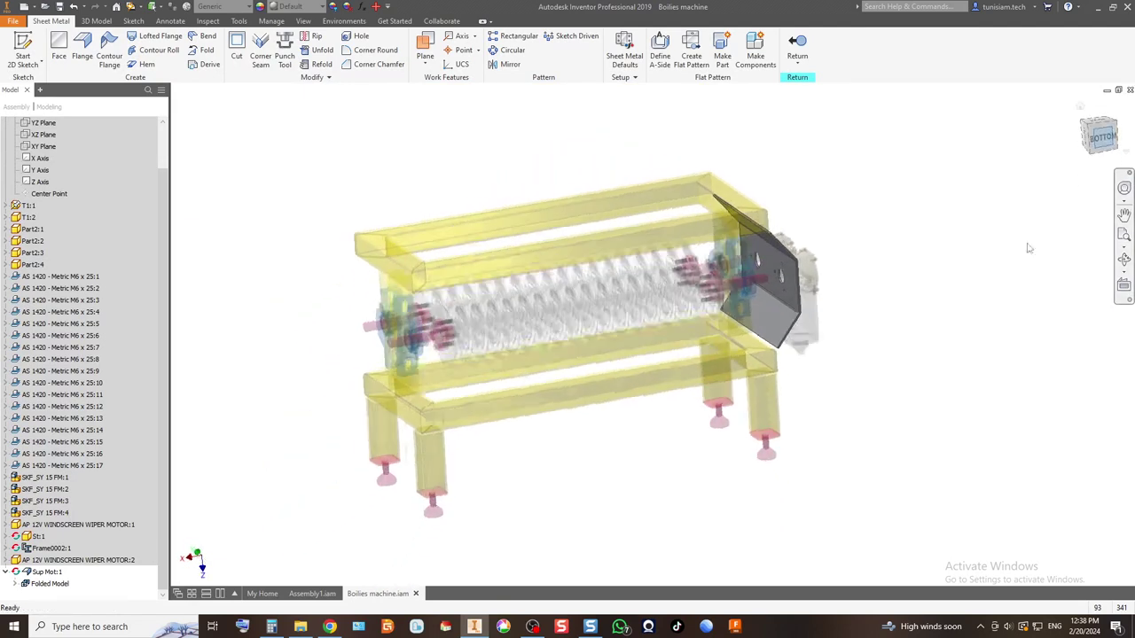
scroll(828, 414, up, 3)
scroll(762, 188, up, 3)
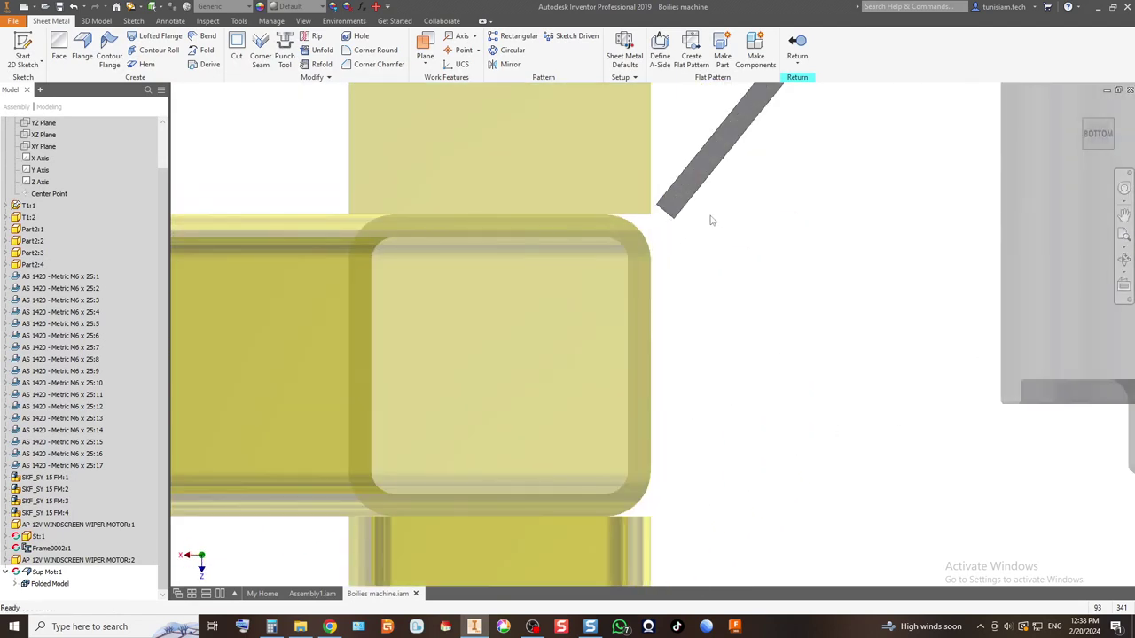
click(86, 49)
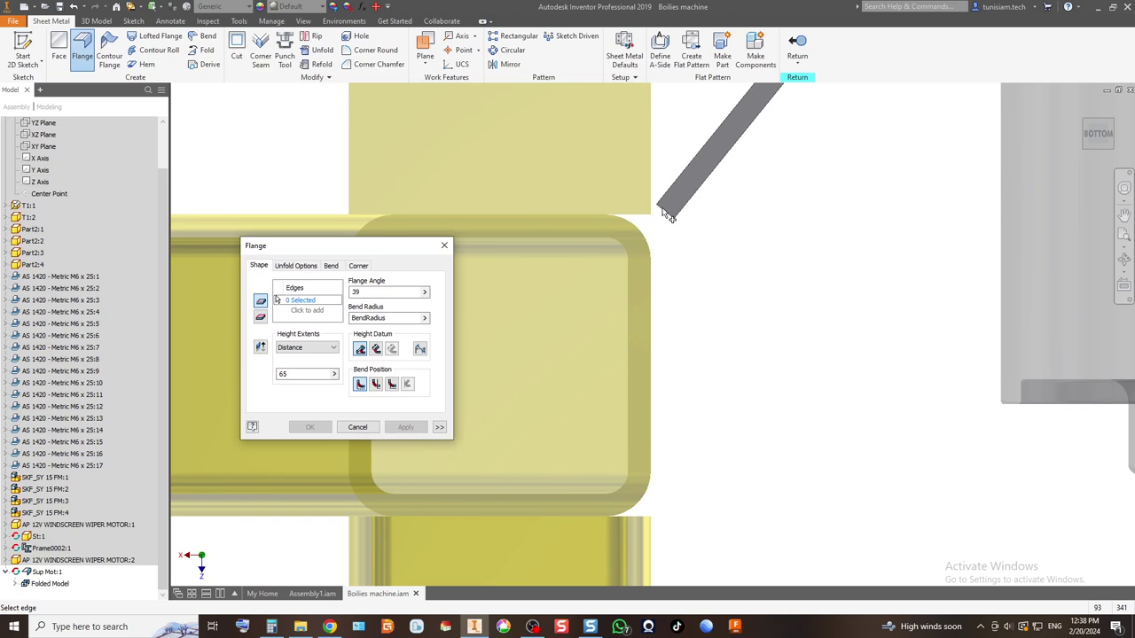
click(1087, 129)
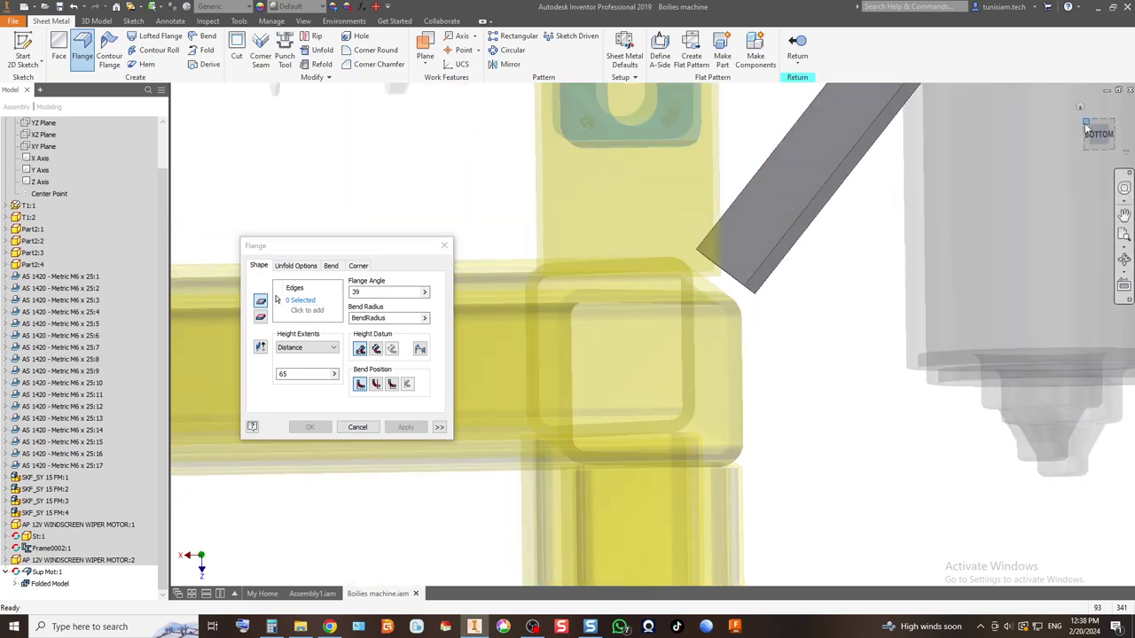
scroll(810, 383, up, 5)
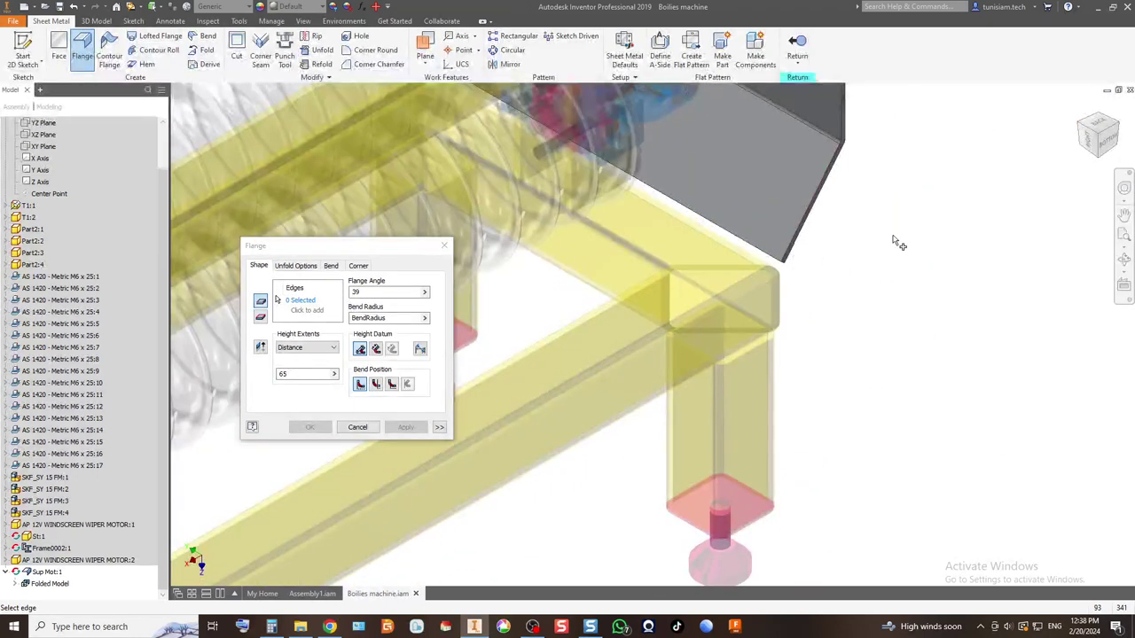
click(1109, 129)
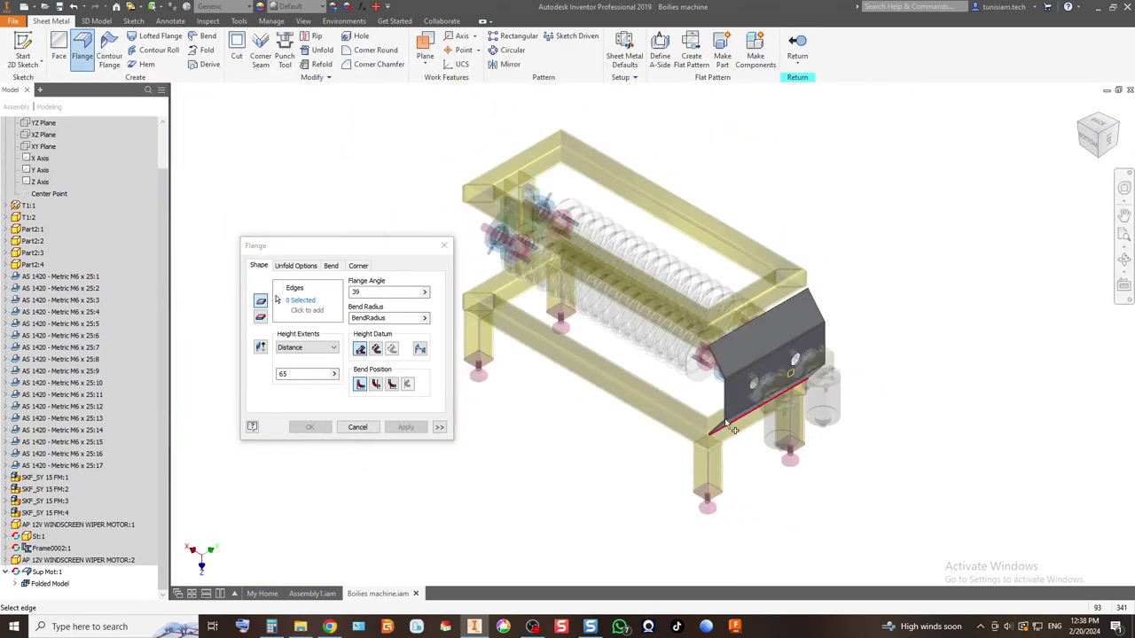
scroll(710, 482, up, 5)
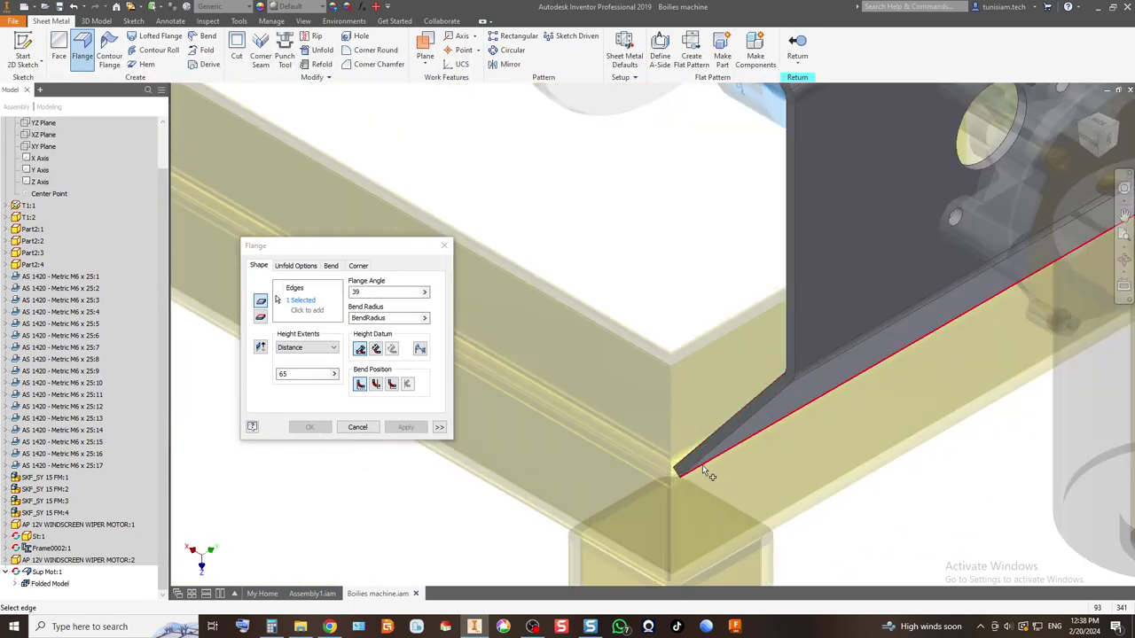
click(1092, 146)
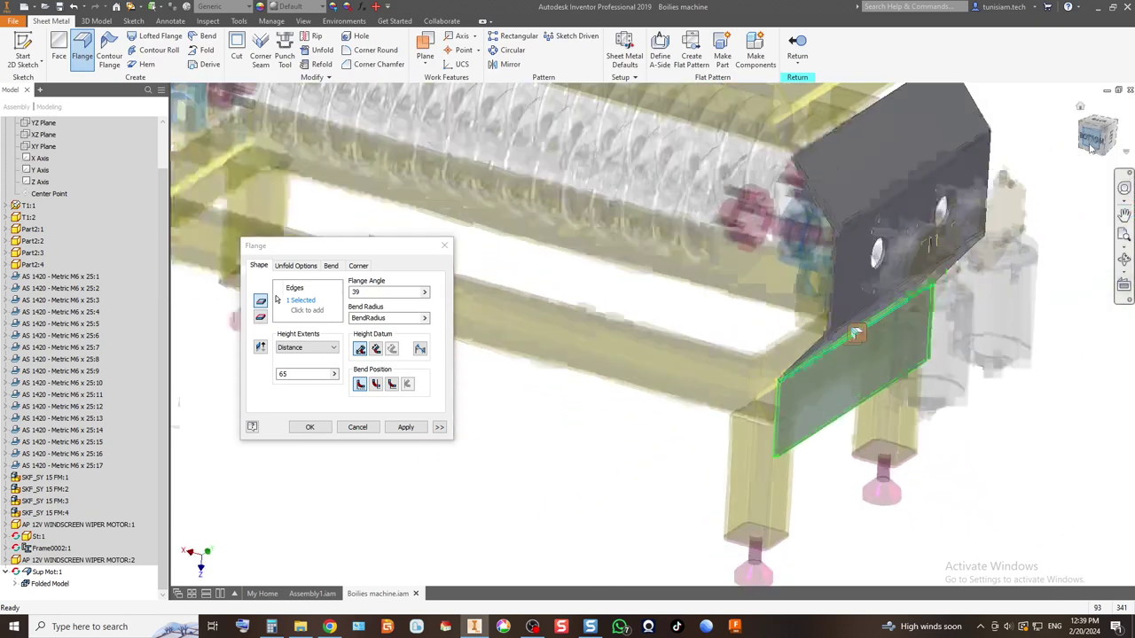
Step: Add the end edge of the upper angled flange to the same flange selection
scroll(795, 370, up, 5)
key(Home)
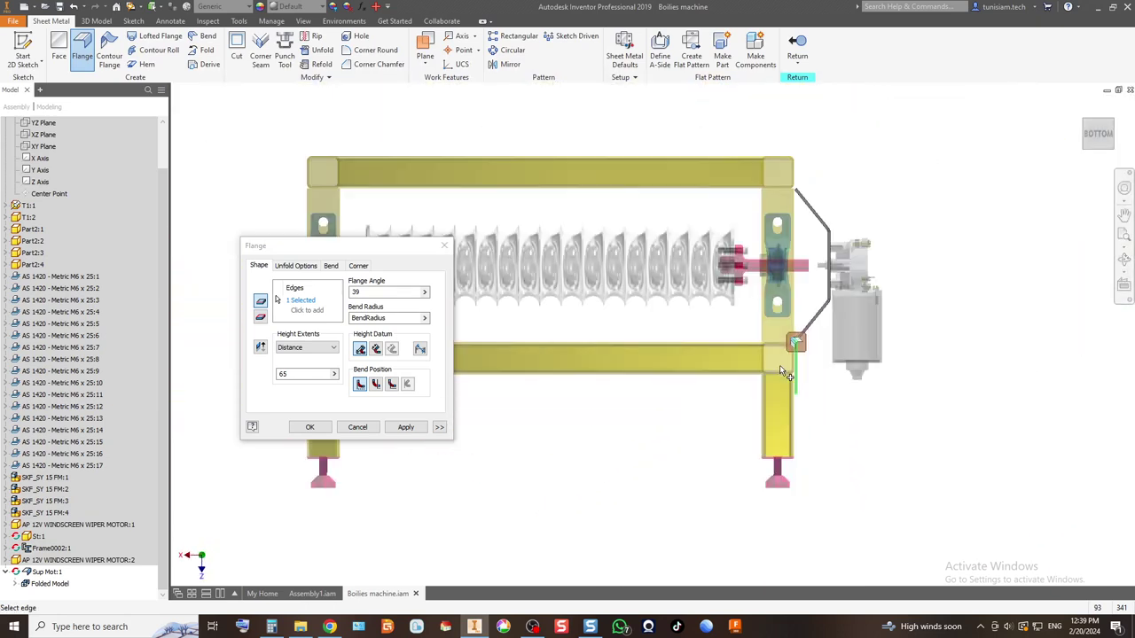
click(1111, 125)
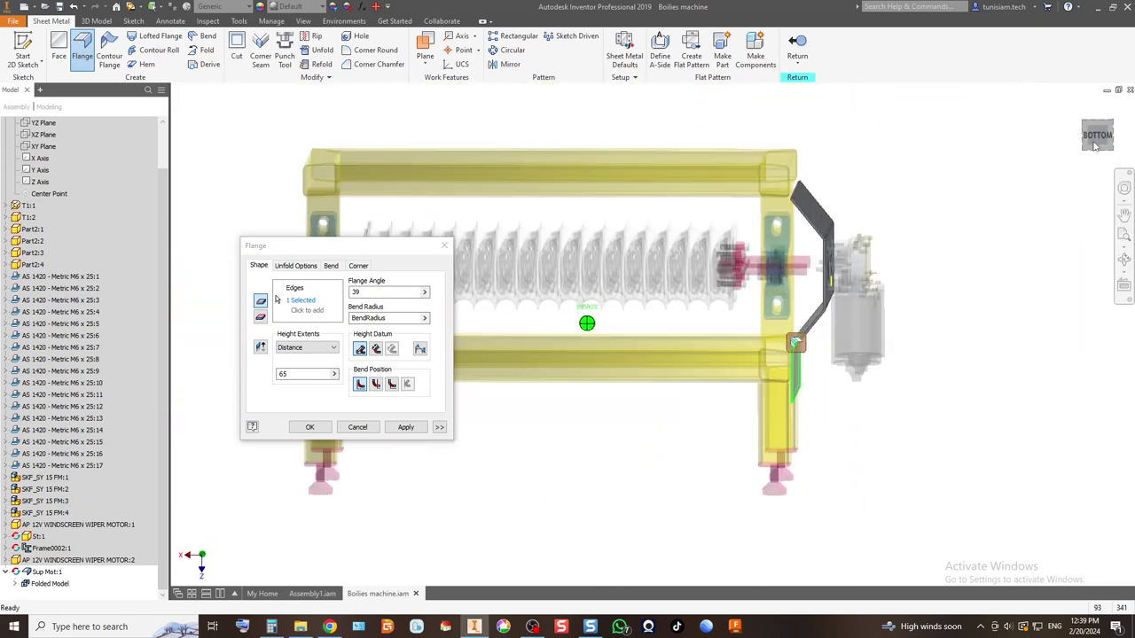
scroll(785, 258, up, 5)
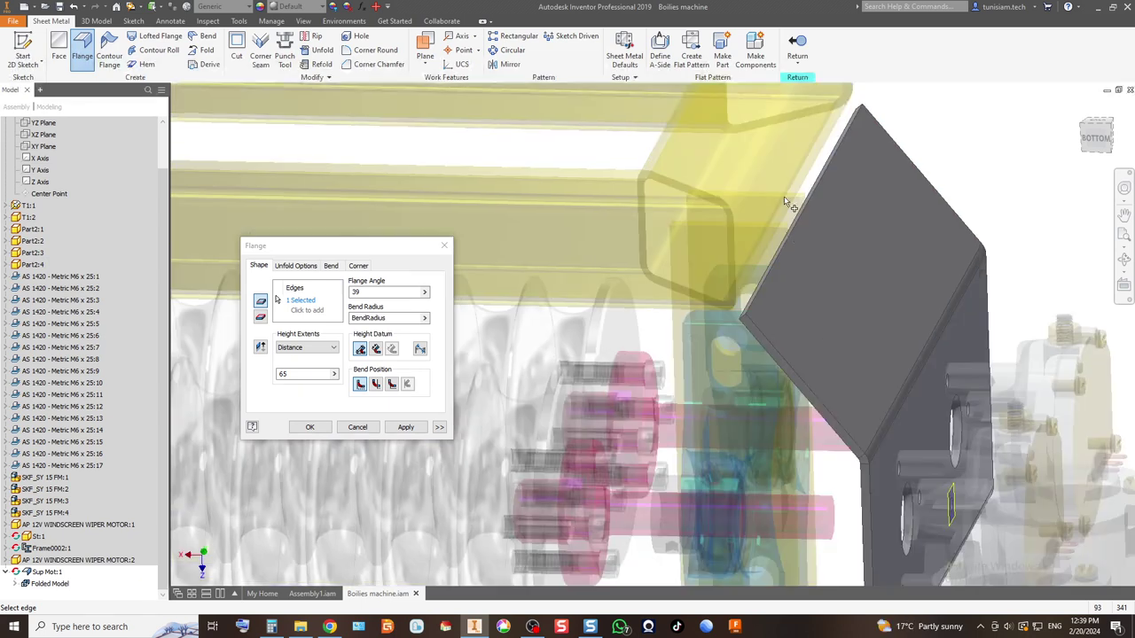
click(780, 252)
Step: Set the flange height to 40 mm and create both end flanges alongside the upper and lower frame beams
double_click(307, 377)
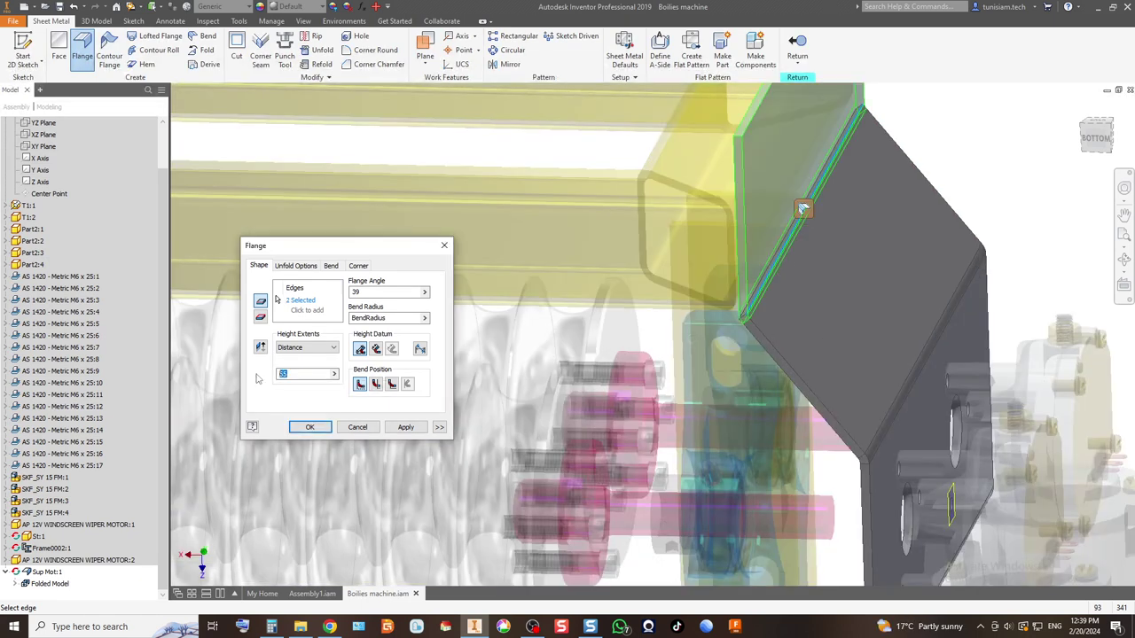
text(40)
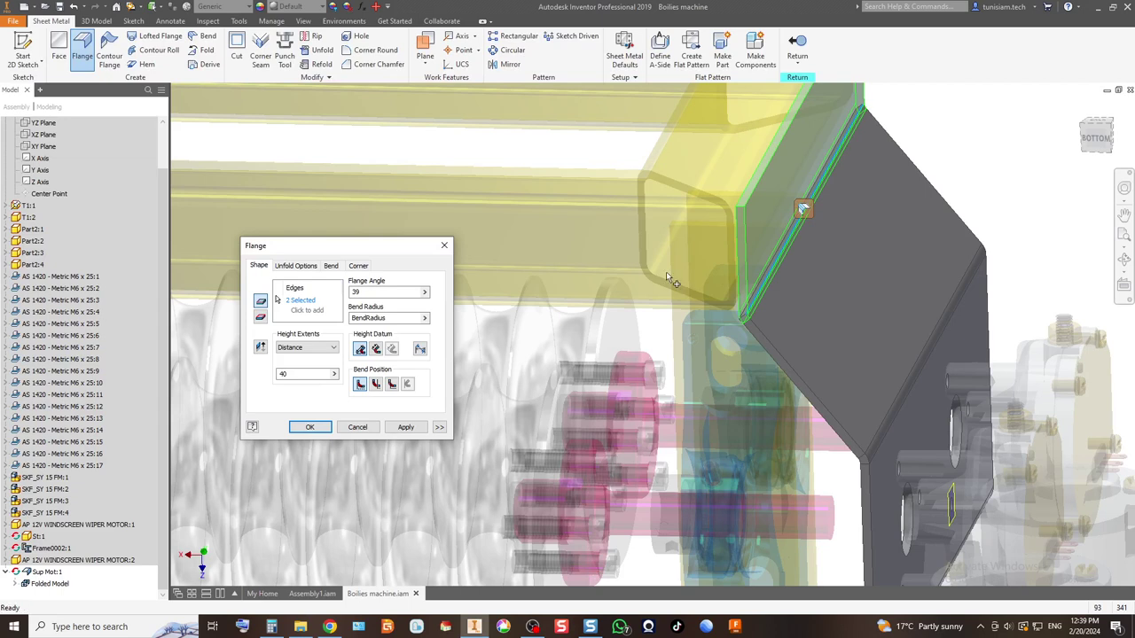
scroll(596, 288, down, 3)
click(1096, 138)
scroll(795, 350, up, 5)
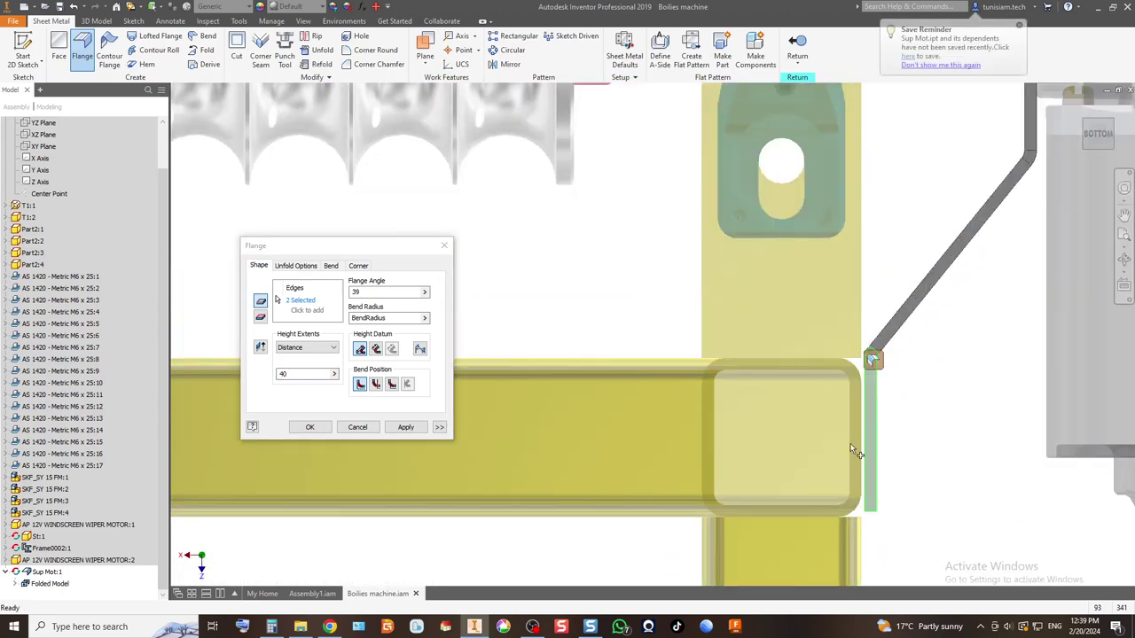
scroll(672, 398, down, 2)
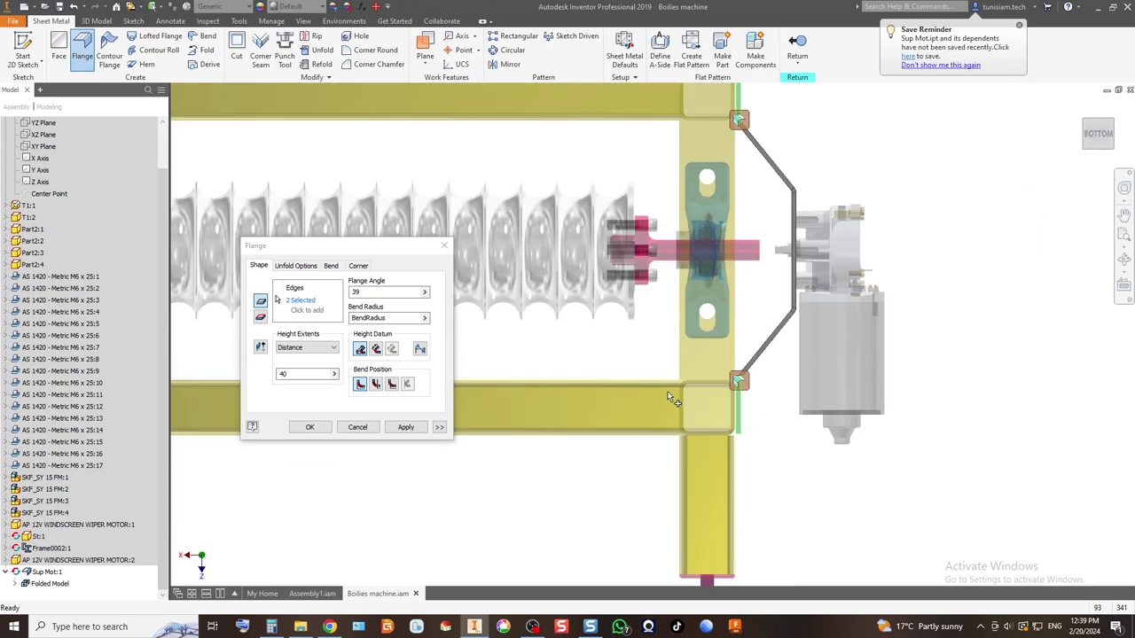
click(311, 428)
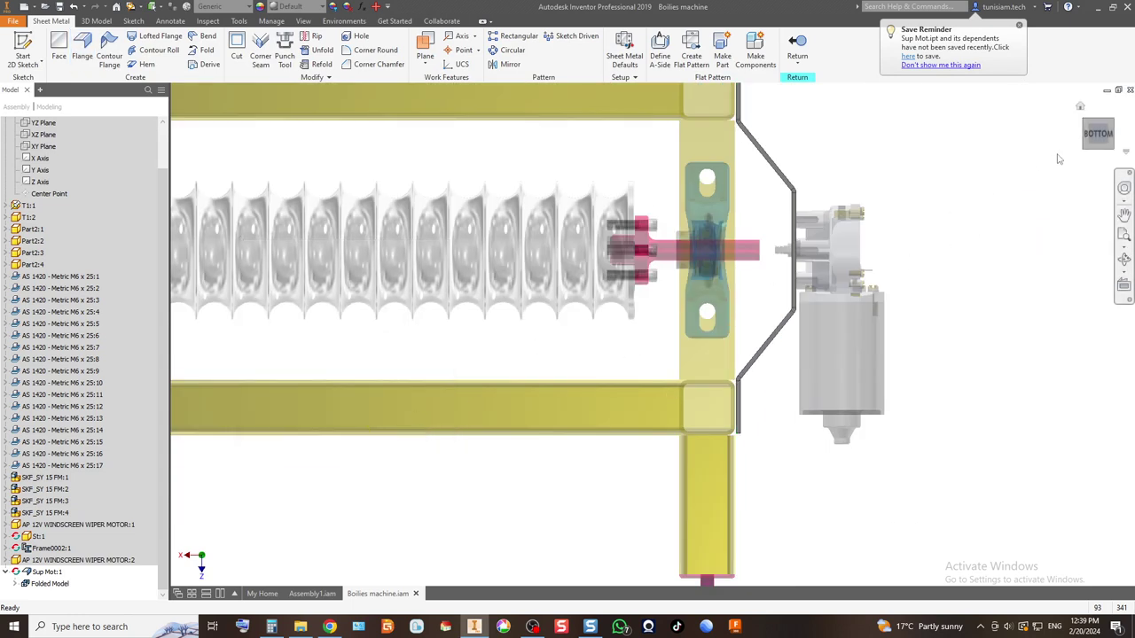
Step: Start a 2D sketch on the outer face of the support plate's upper end flange
click(1111, 128)
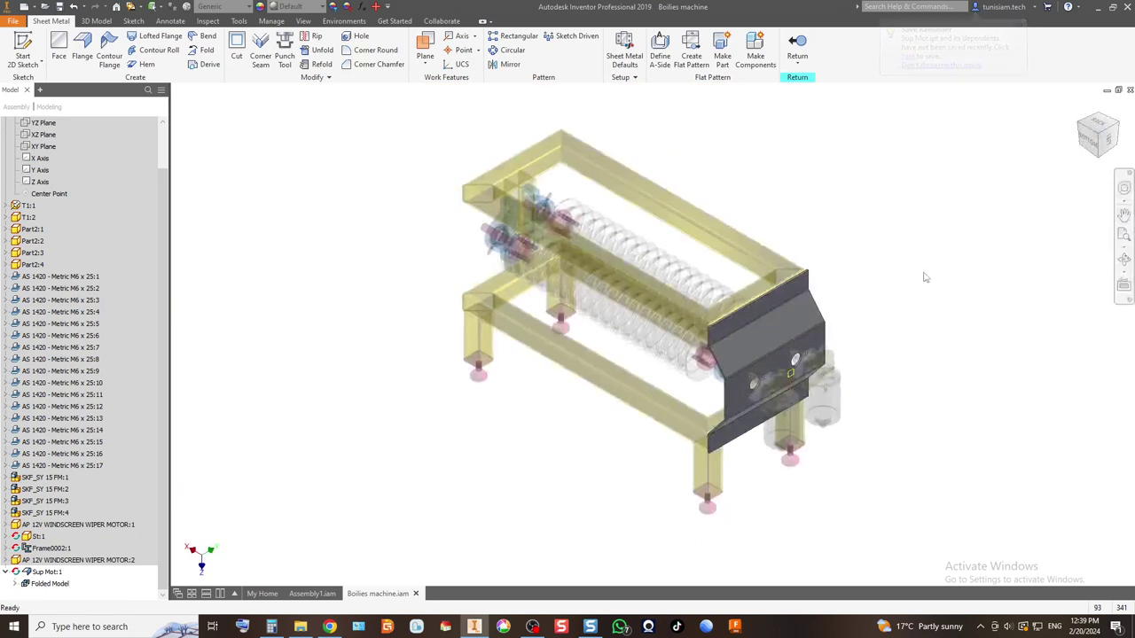
scroll(799, 303, up, 3)
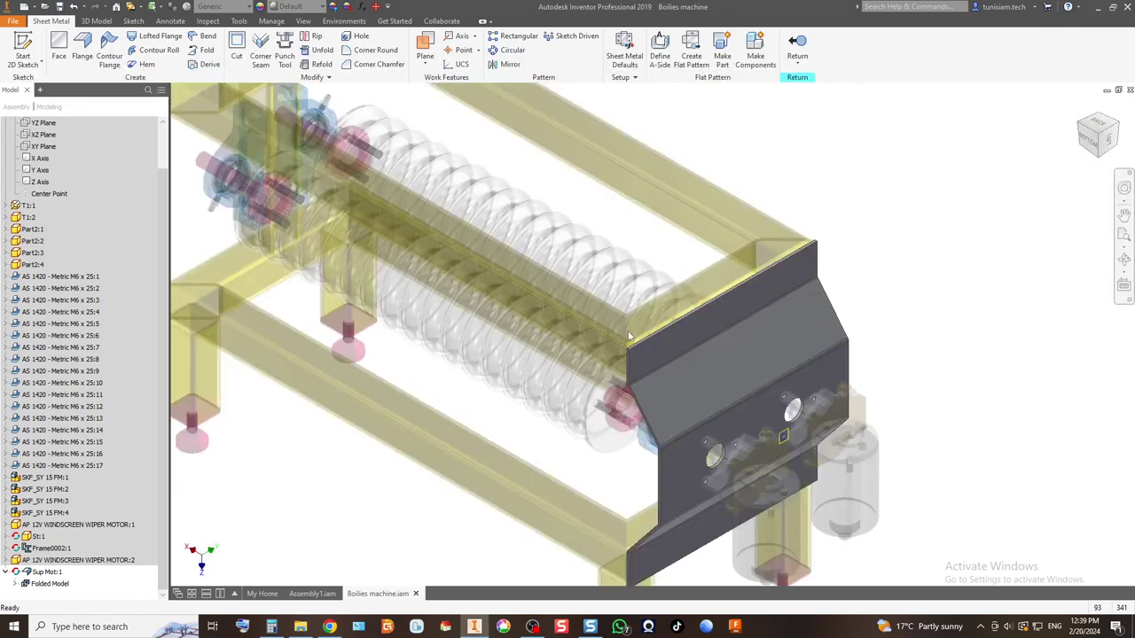
click(709, 342)
click(34, 53)
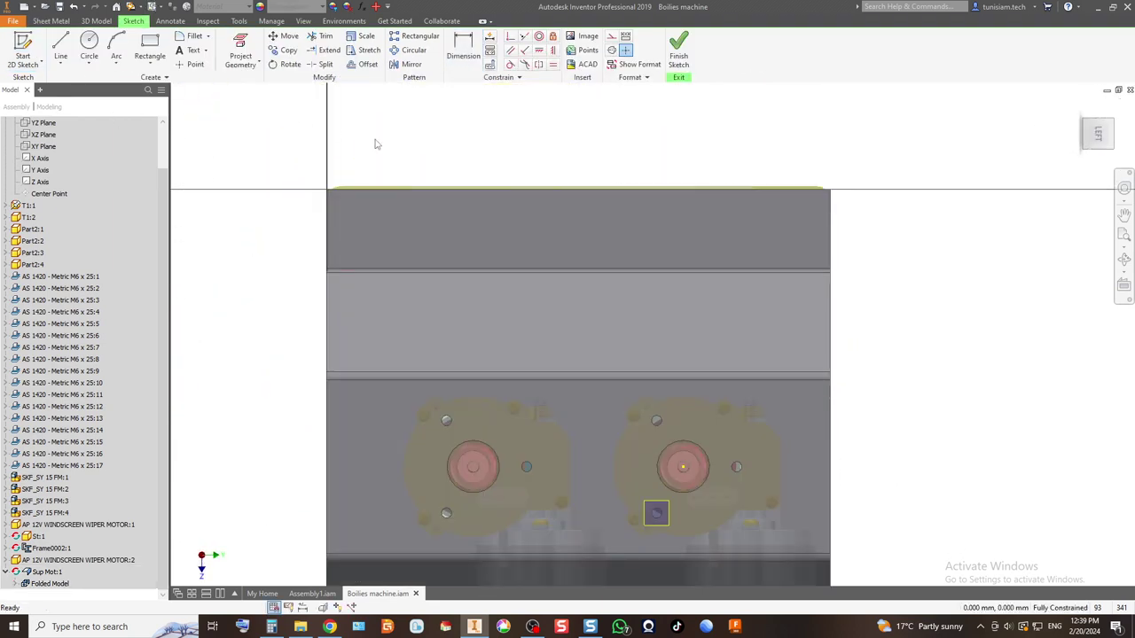
Step: Project the outlines of the upper and lower end flange faces into the sketch
click(241, 49)
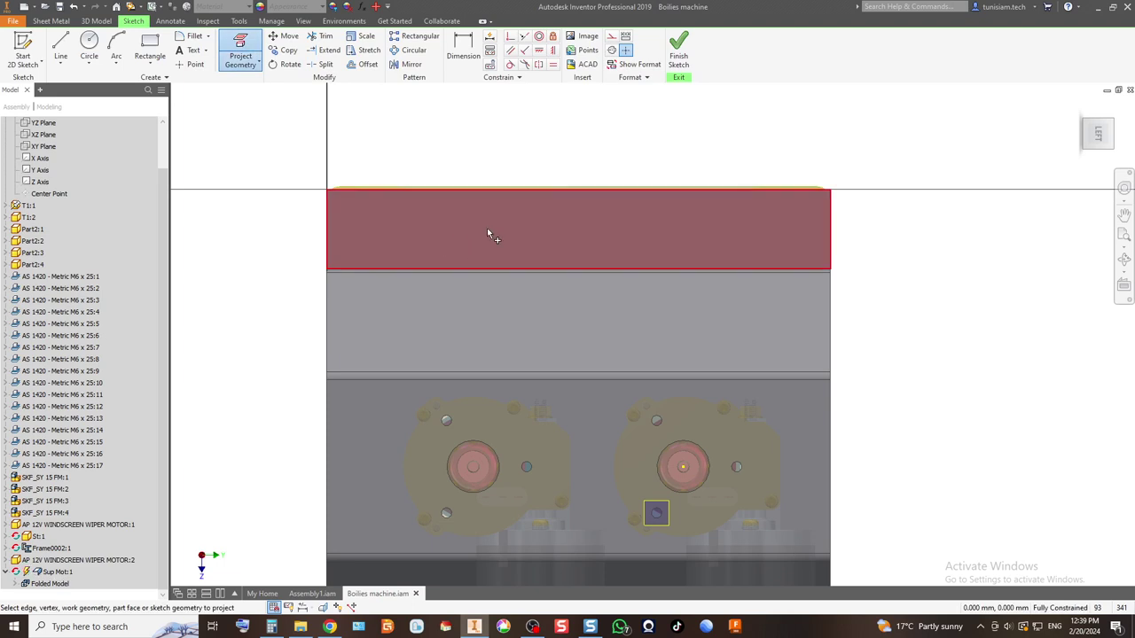
scroll(532, 232, up, 5)
scroll(538, 296, down, 4)
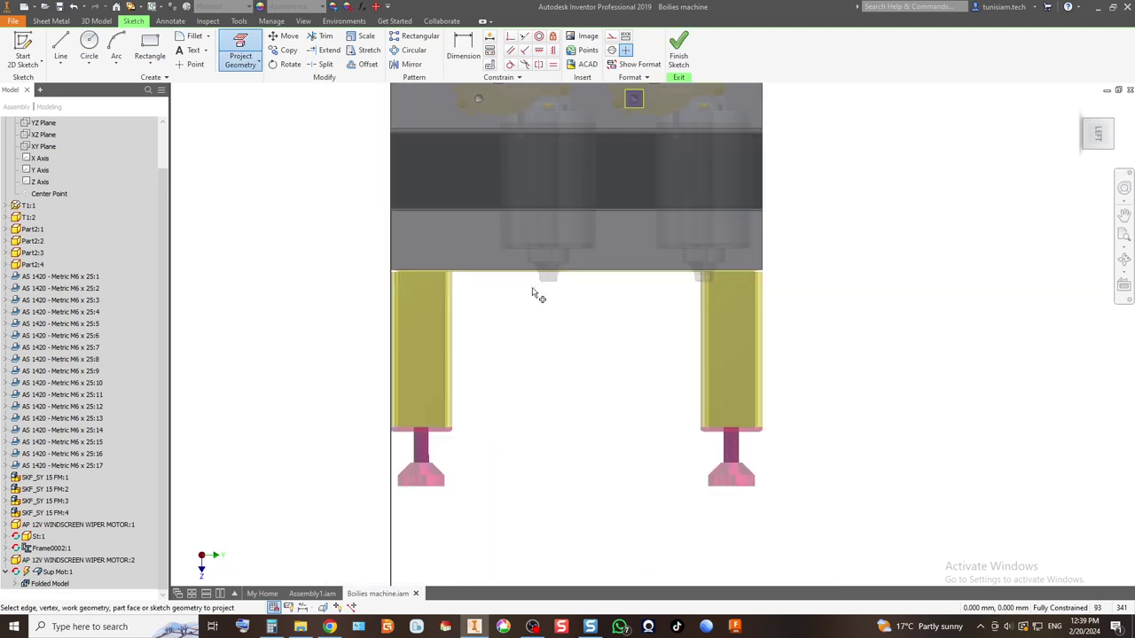
click(443, 254)
scroll(524, 355, up, 2)
scroll(514, 310, down, 5)
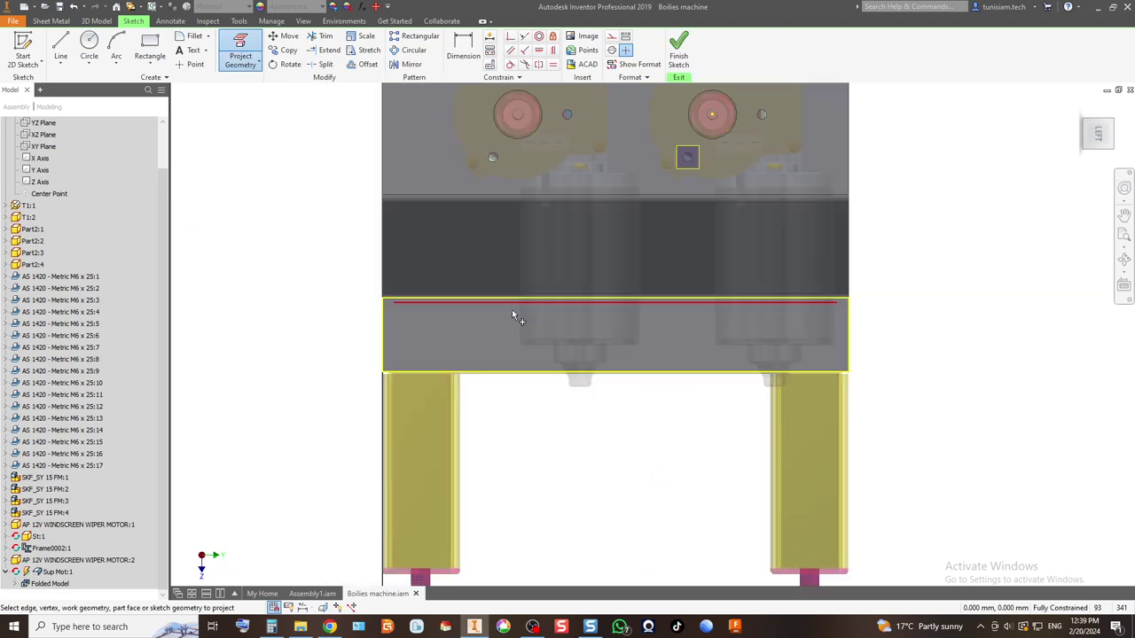
scroll(423, 274, up, 2)
middle_drag(423, 274, 423, 322)
middle_drag(489, 252, 483, 280)
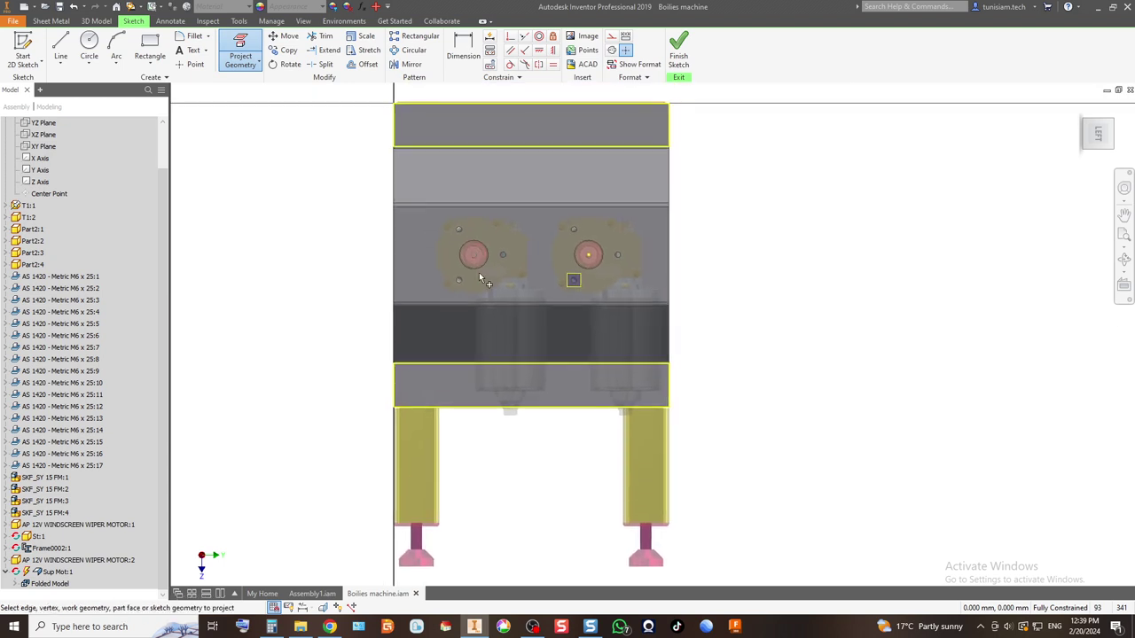
Step: Project the support plate's central face, including both motors' shaft and bolt hole edges, into the sketch
scroll(431, 289, down, 3)
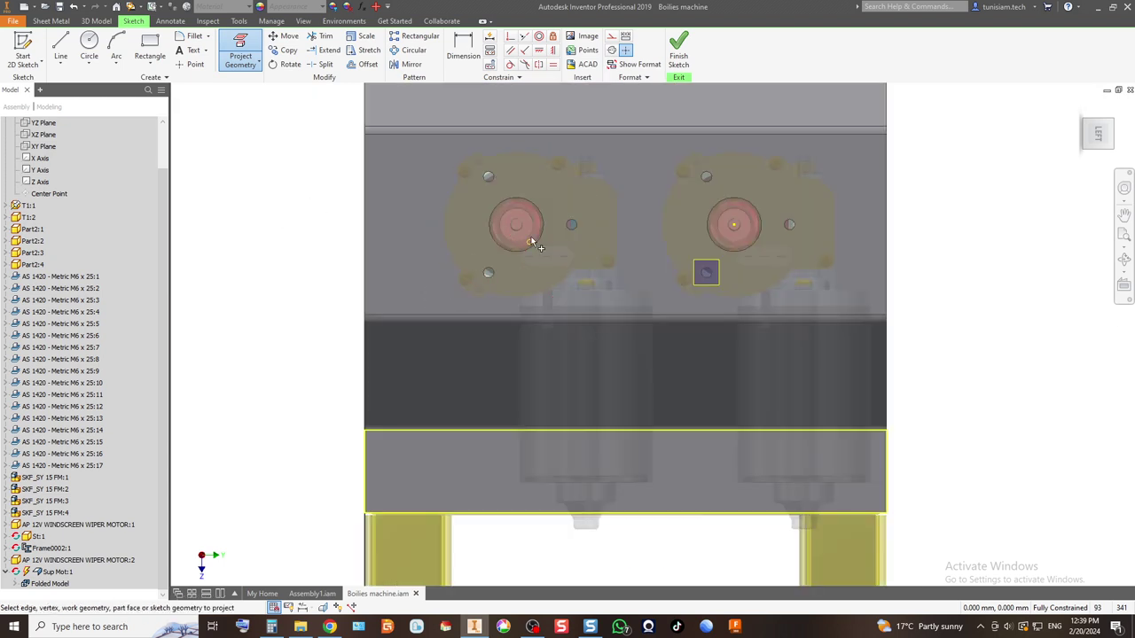
scroll(530, 249, down, 3)
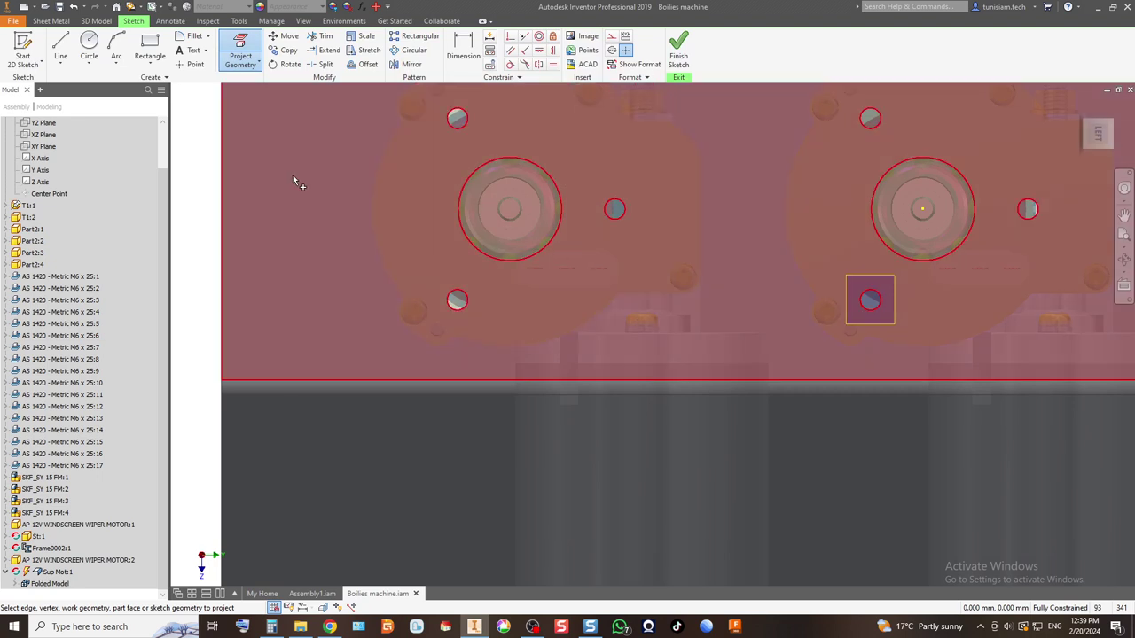
scroll(393, 311, up, 5)
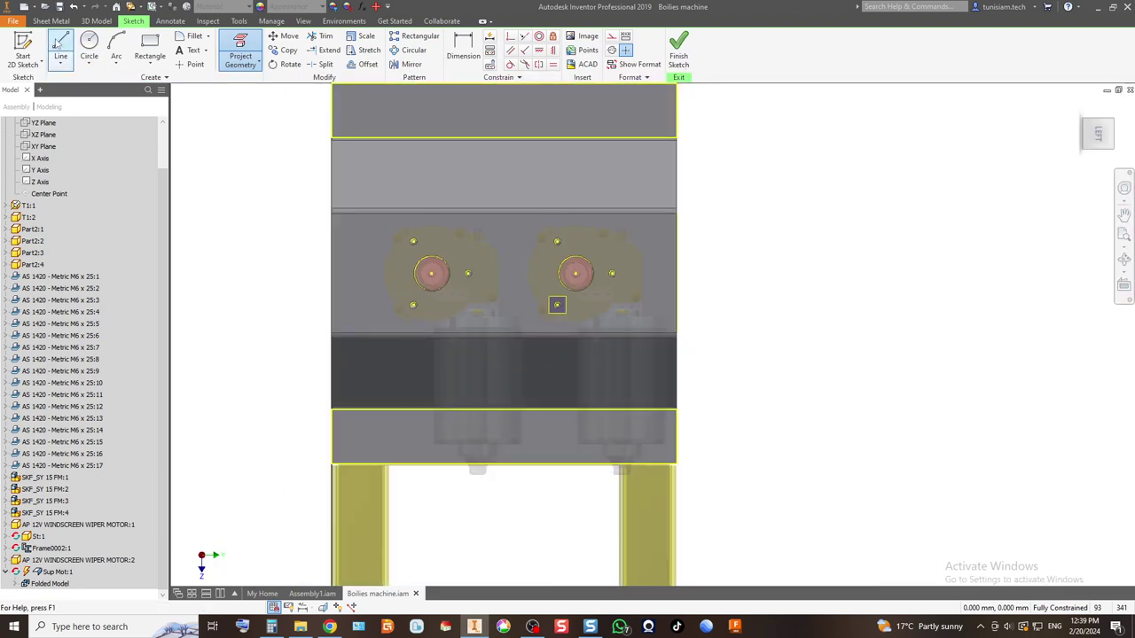
Step: Draw a horizontal line across the full width of the central face, level with the motor shaft hole centres
click(60, 46)
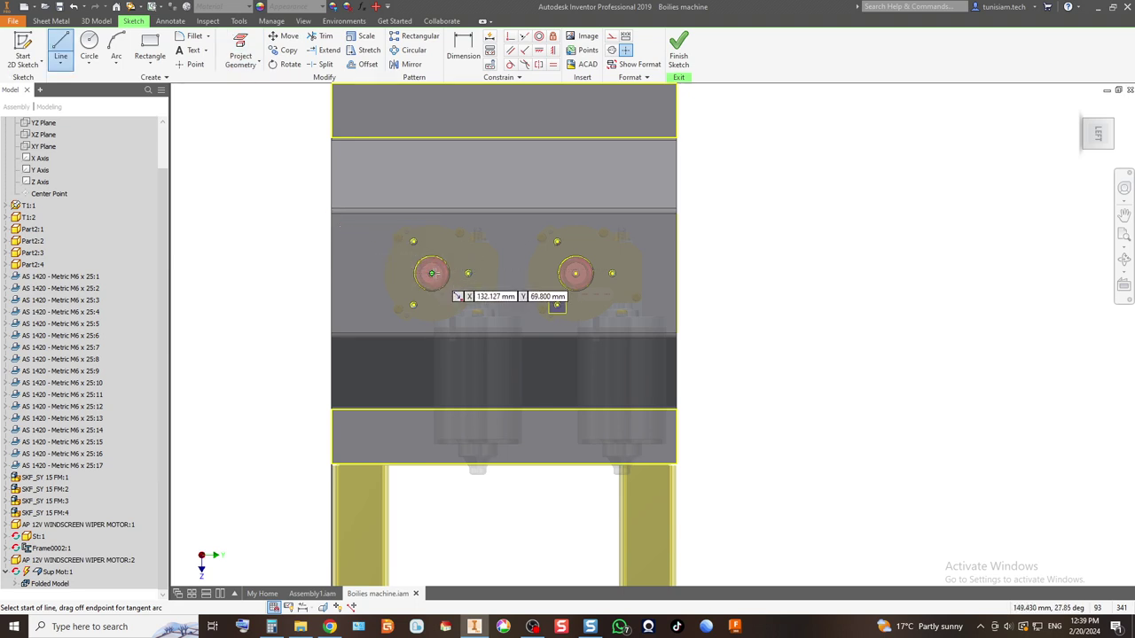
click(331, 273)
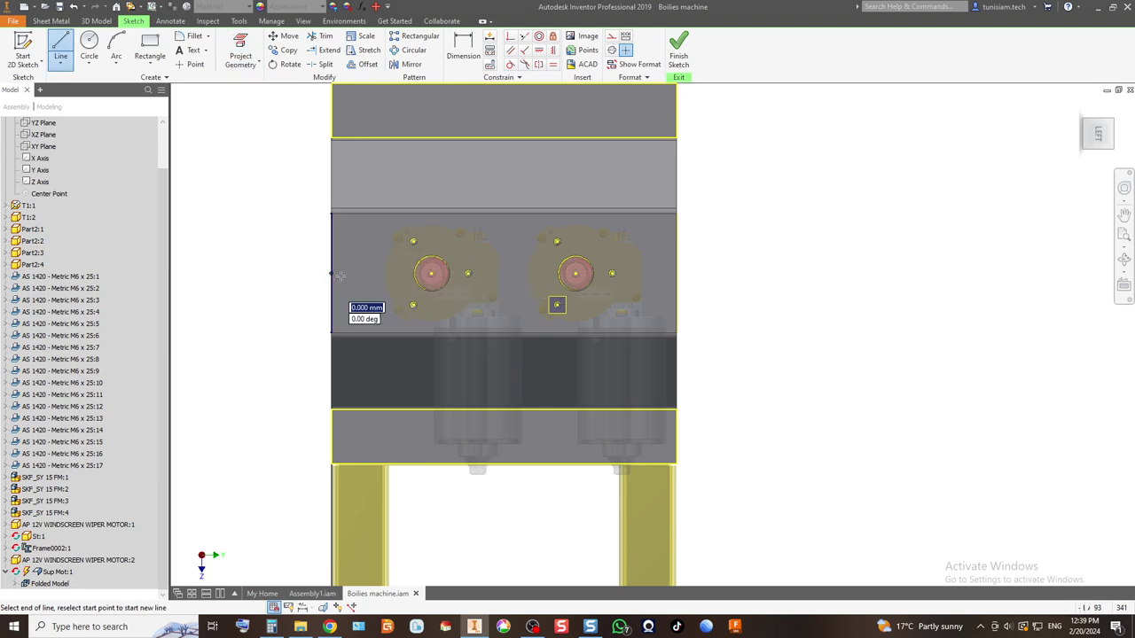
click(677, 273)
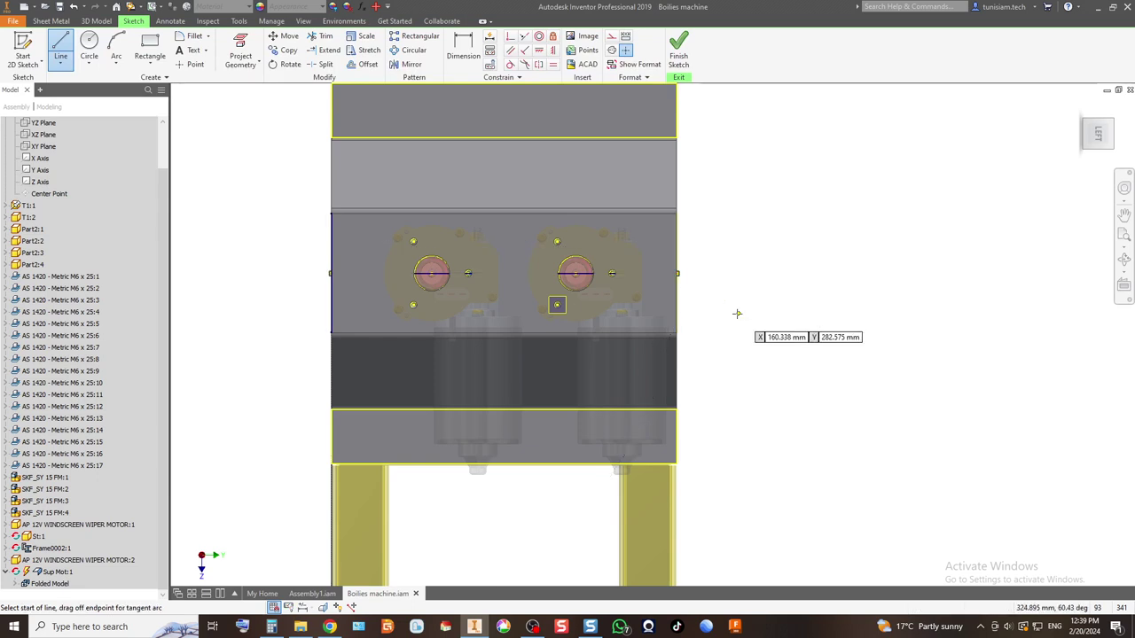
key(Escape)
scroll(576, 272, up, 2)
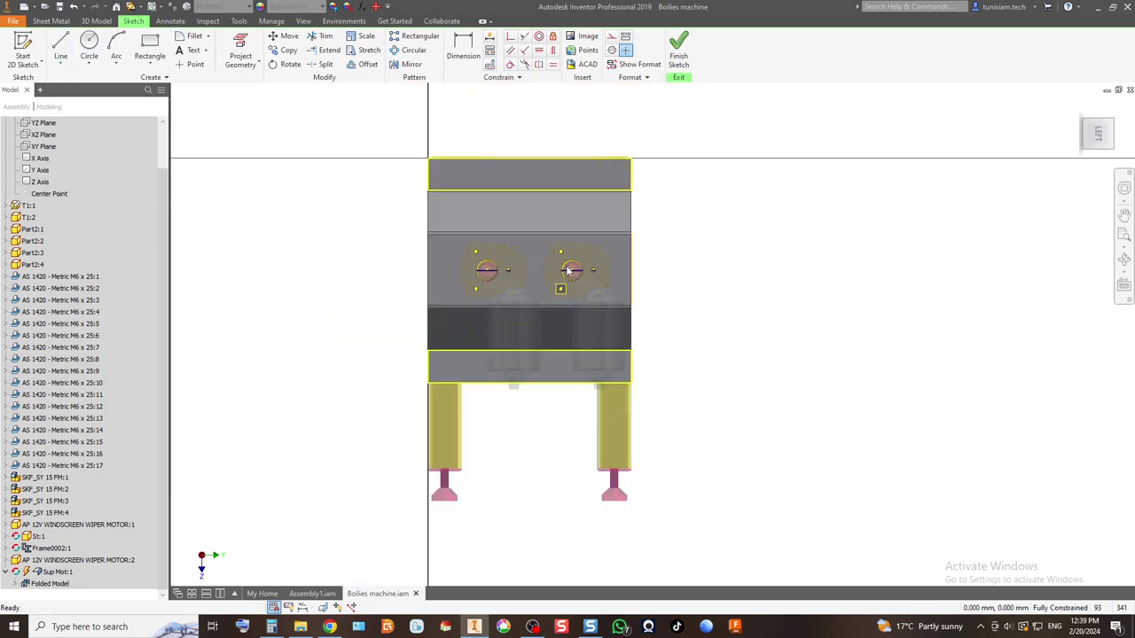
Step: Sketch an 8 mm diameter circle near the middle of the upper end flange
scroll(528, 171, down, 4)
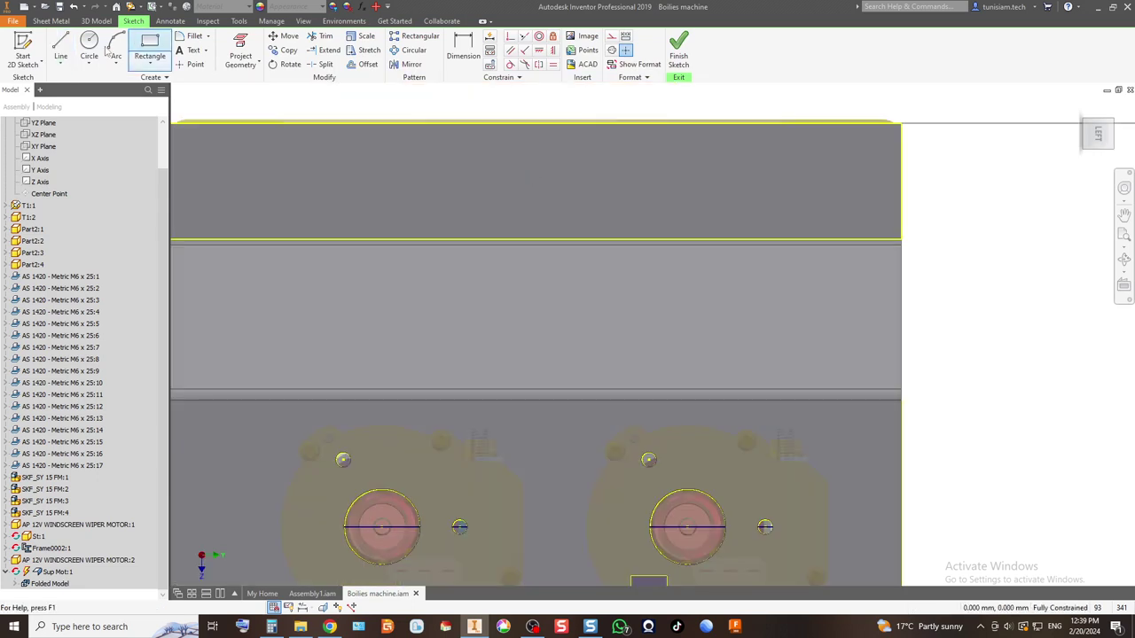
click(67, 46)
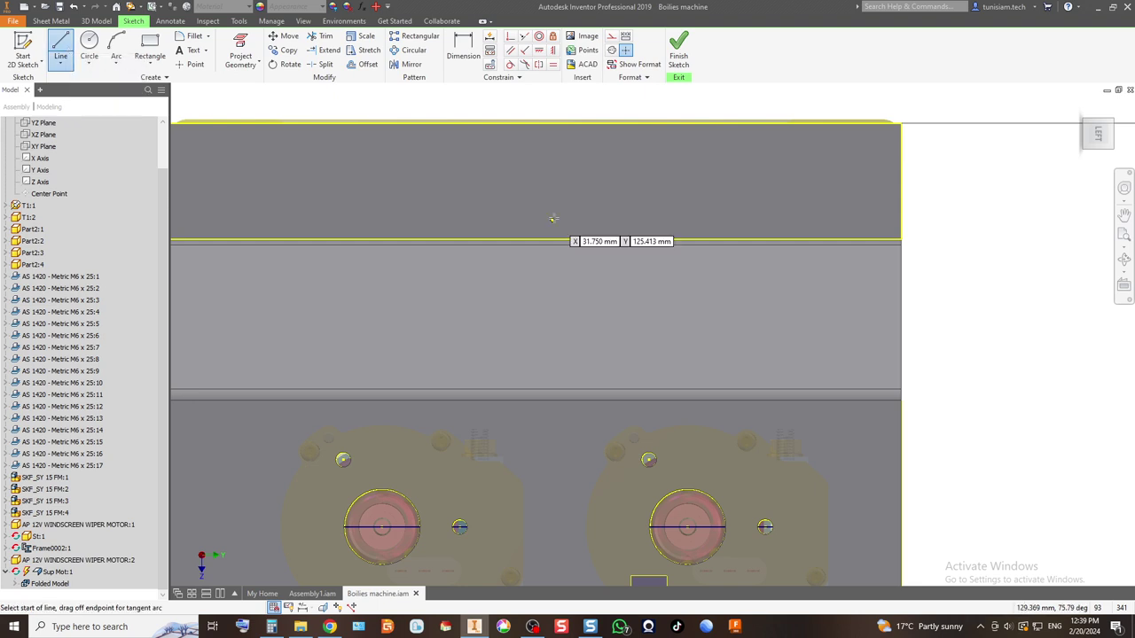
scroll(555, 218, down, 3)
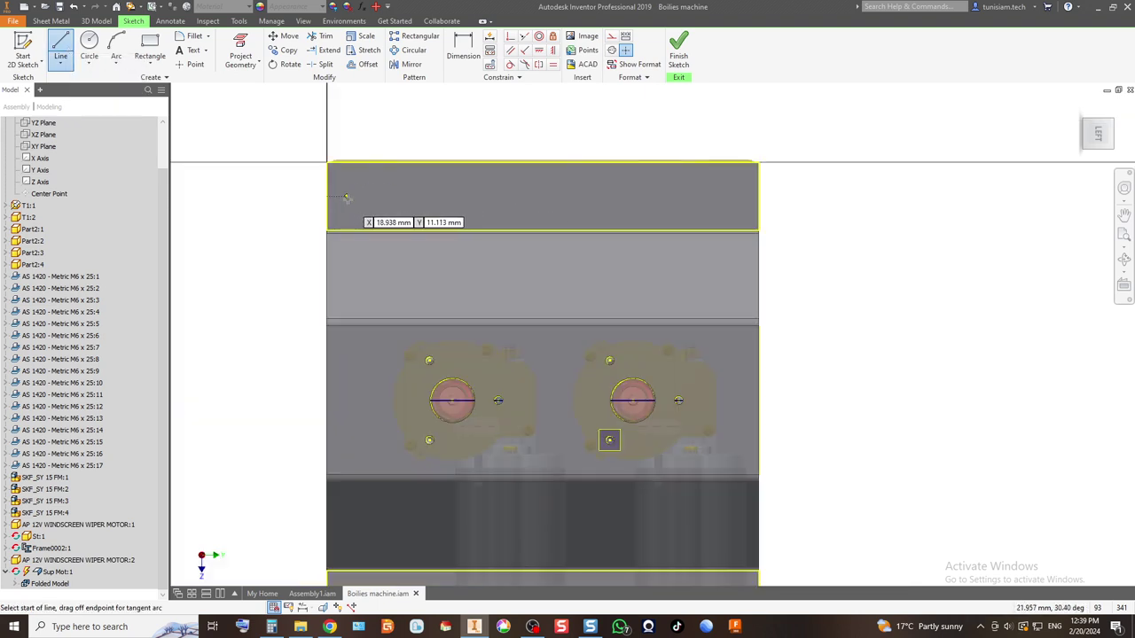
click(88, 45)
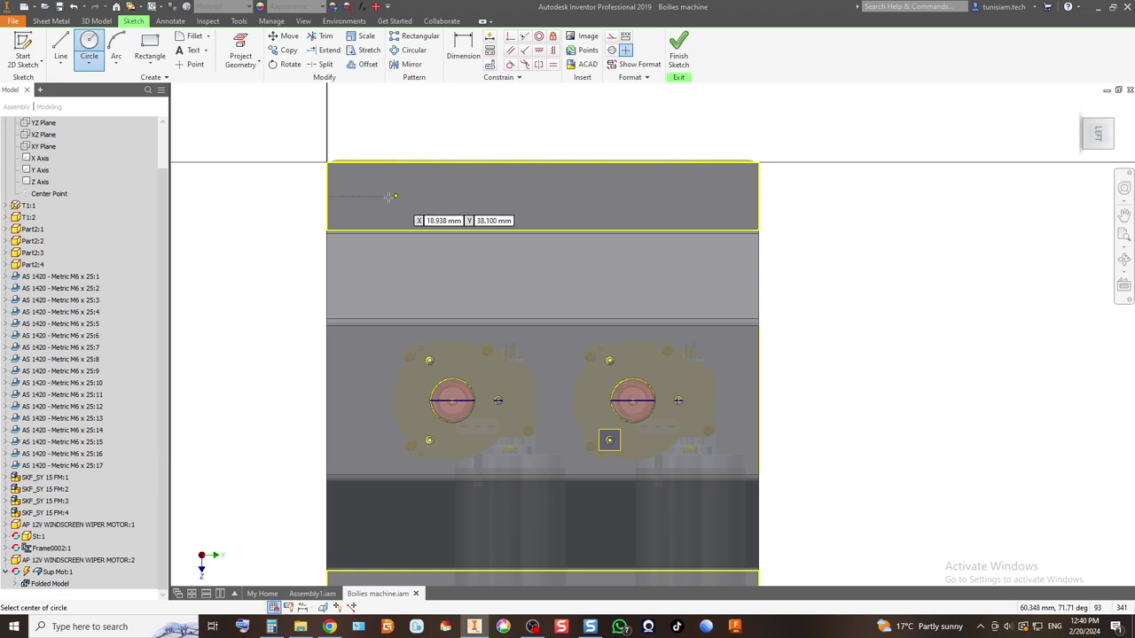
click(543, 197)
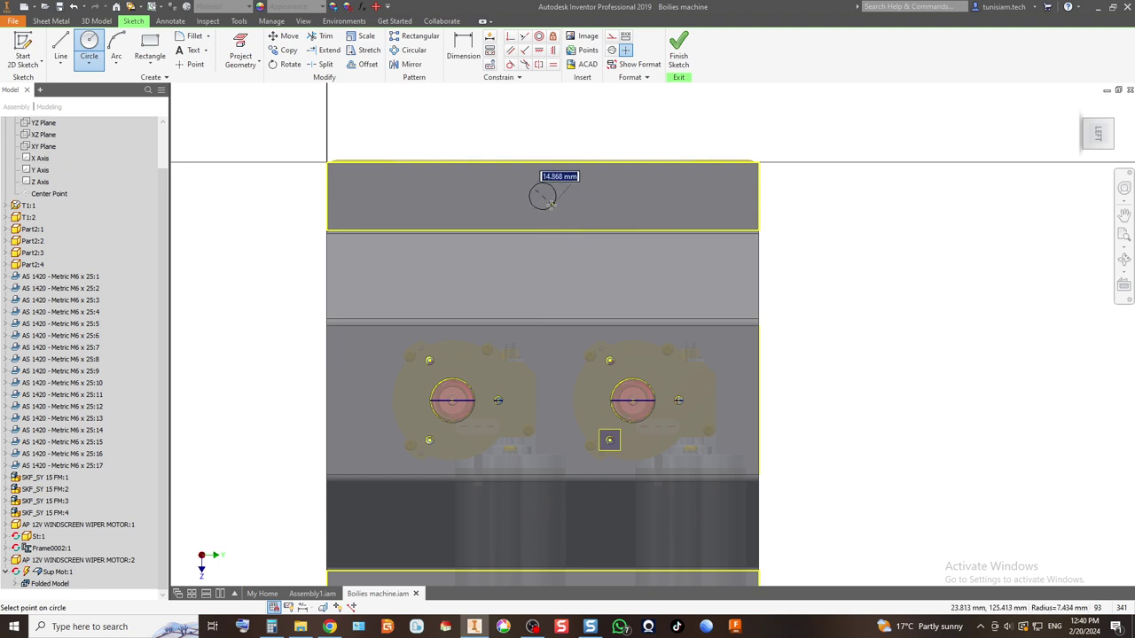
scroll(544, 201, up, 2)
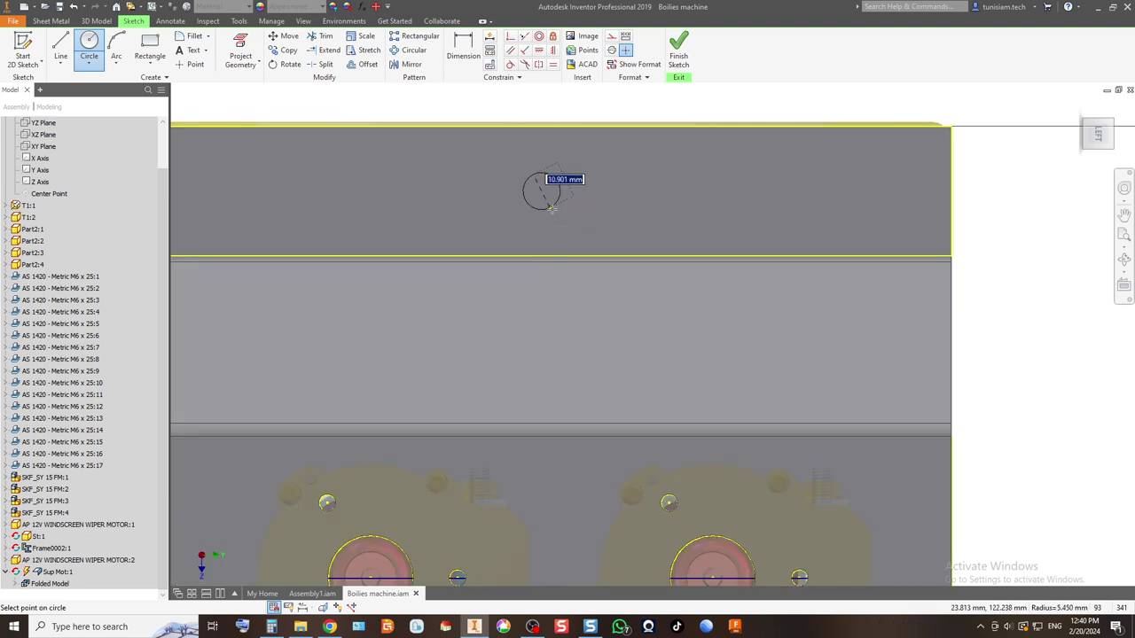
text(8)
key(Return)
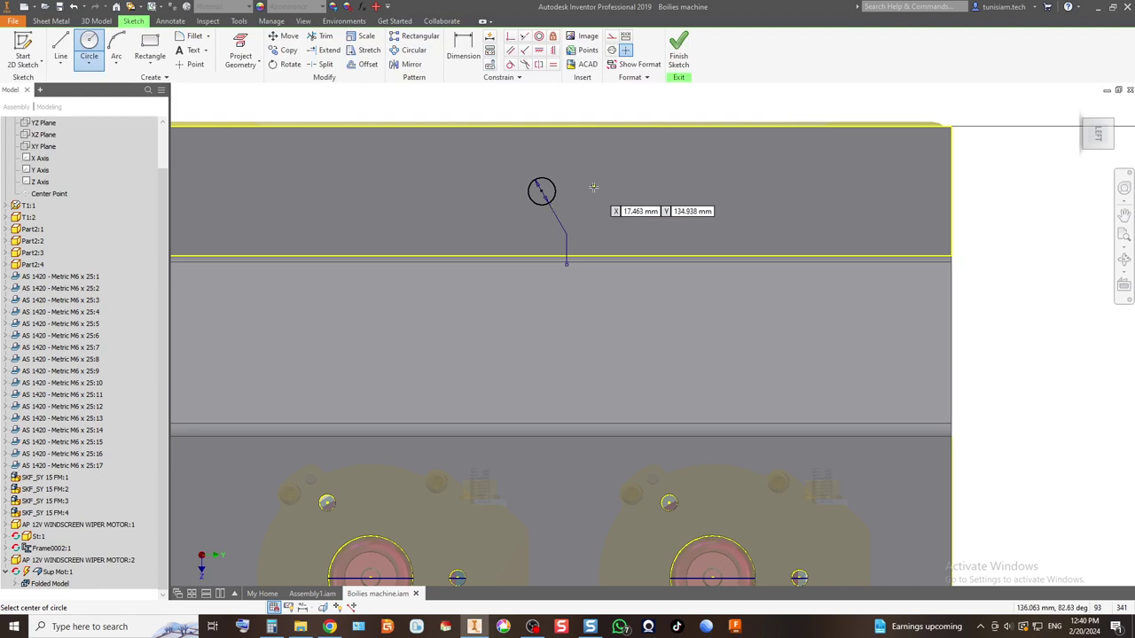
key(Escape)
Step: Start a rectangular pattern of the circle in two opposite directions along the upper end flange's lower edge
click(419, 35)
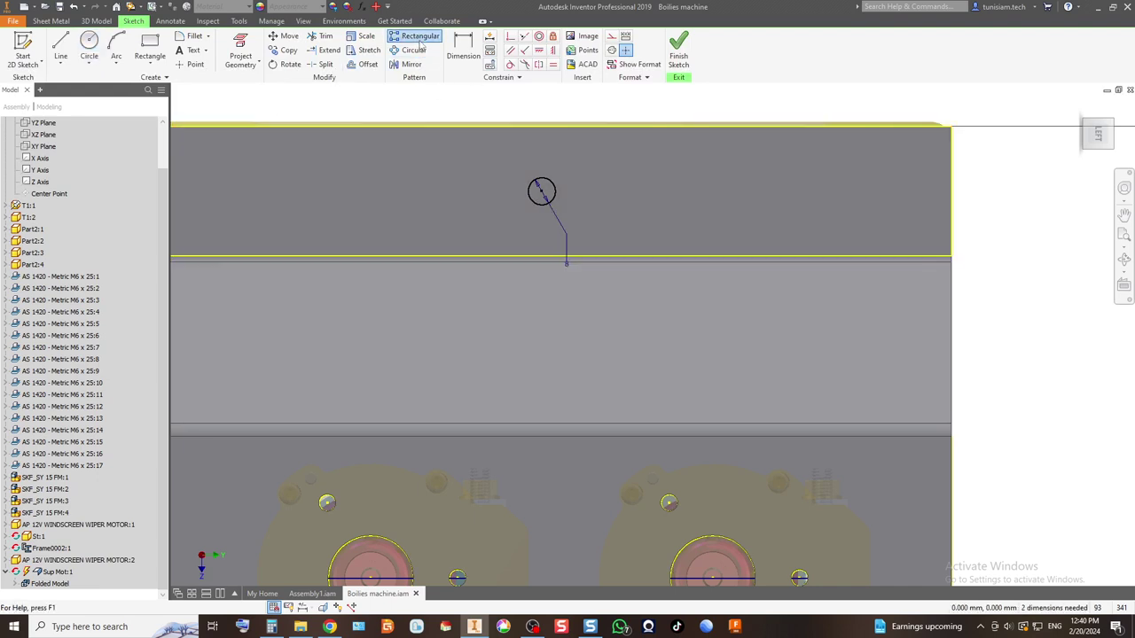
click(537, 187)
click(355, 257)
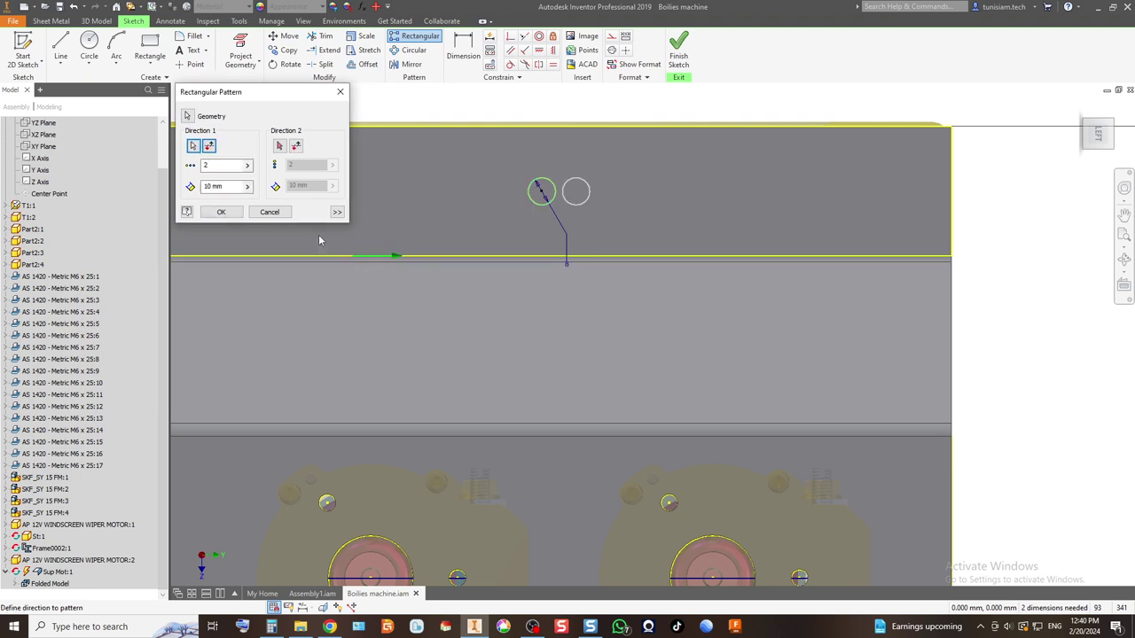
click(280, 146)
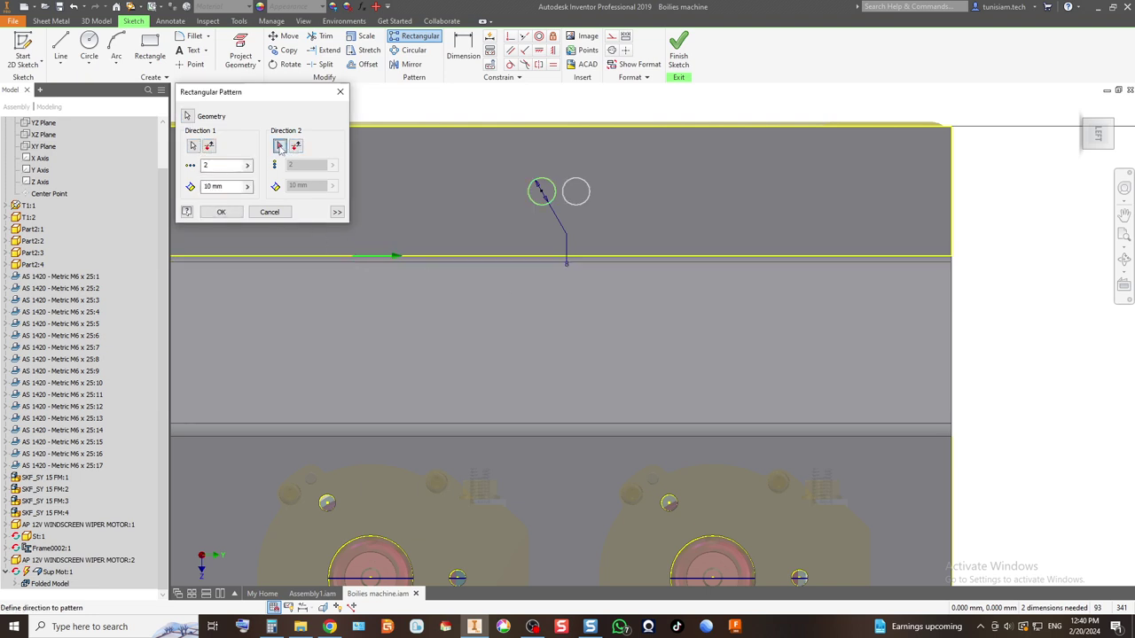
click(462, 257)
click(296, 146)
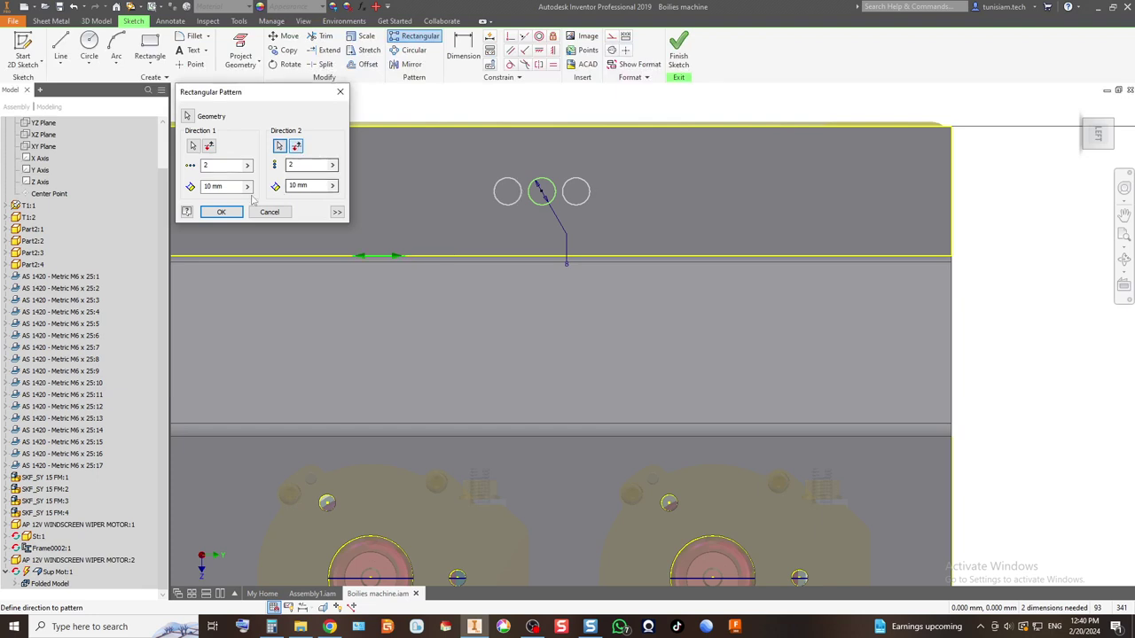
Step: Try a 30 mm spacing in both directions of the circle pattern
click(219, 188)
text(30)
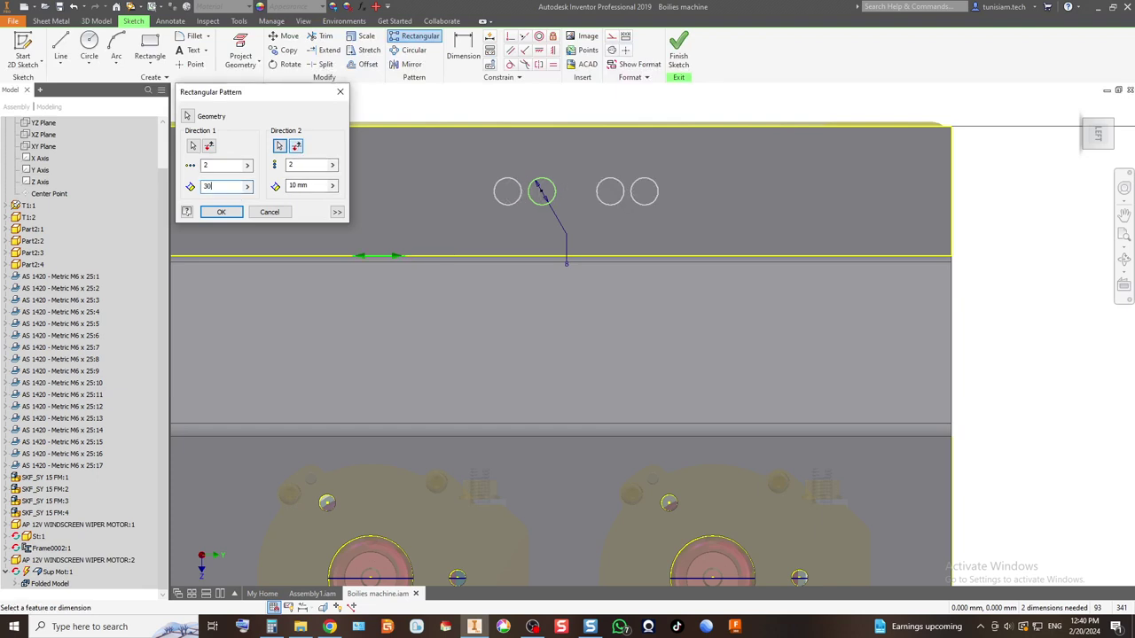
text(30)
scroll(529, 186, down, 1)
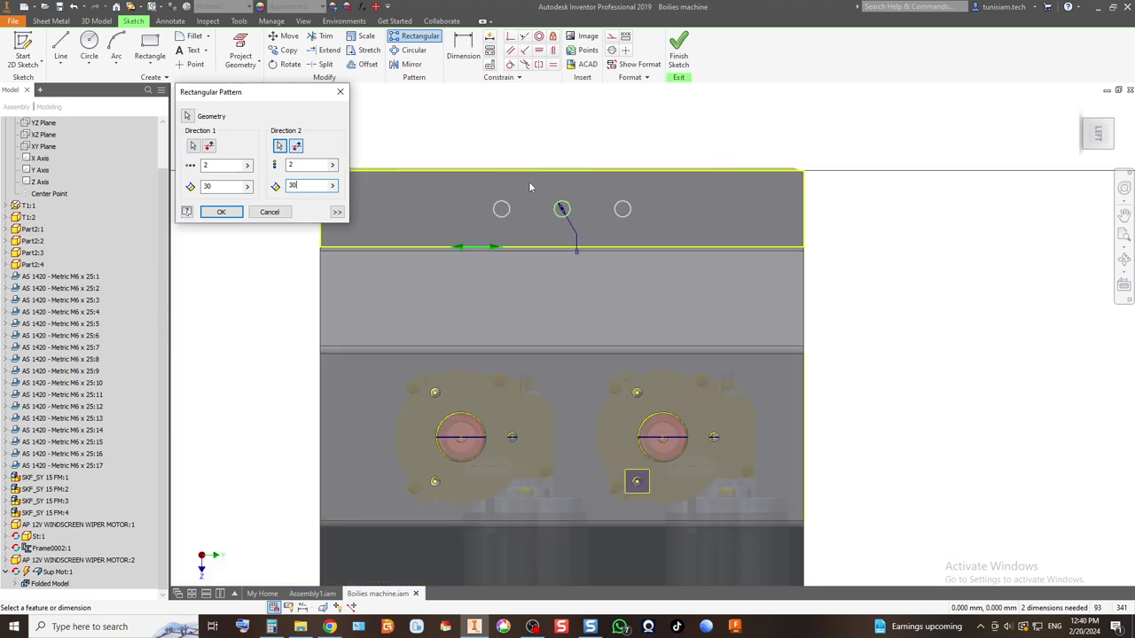
Step: Set the spacing to 50 mm and the count to 3 in both directions, and create the circle pattern
scroll(419, 203, up, 2)
text(50)
key(Tab)
text(50)
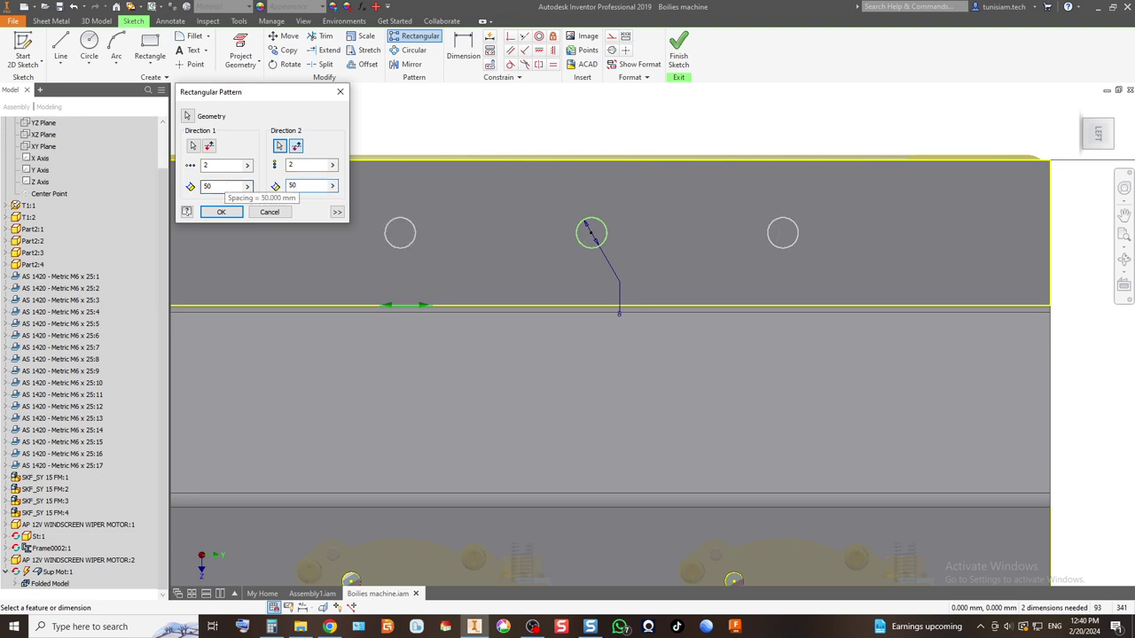
scroll(622, 282, down, 2)
double_click(237, 164)
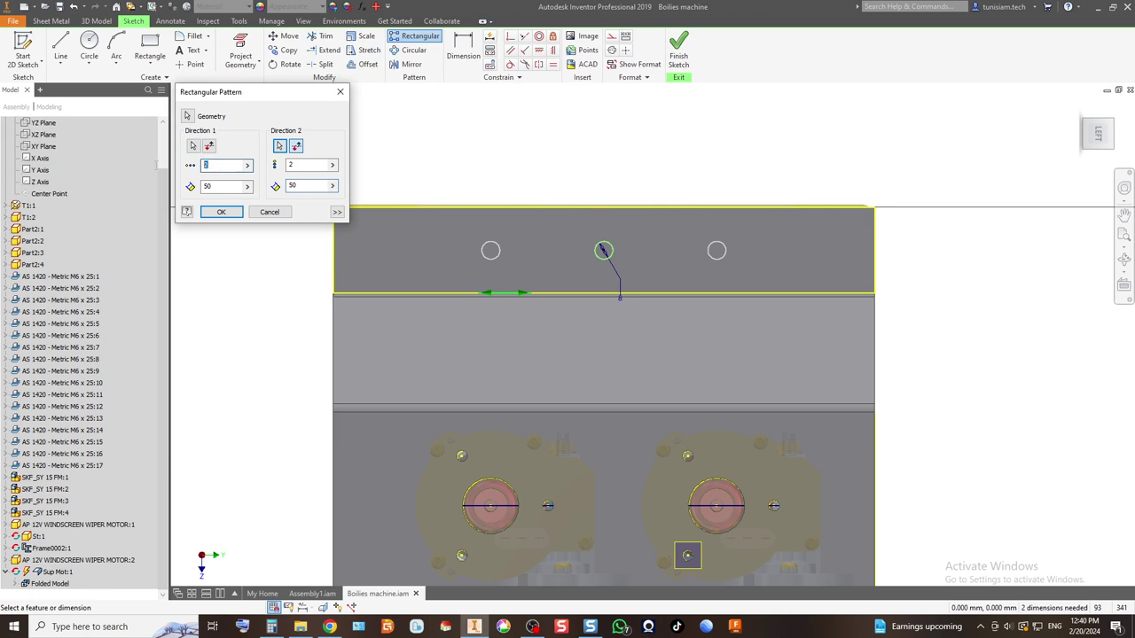
double_click(289, 166)
text(3)
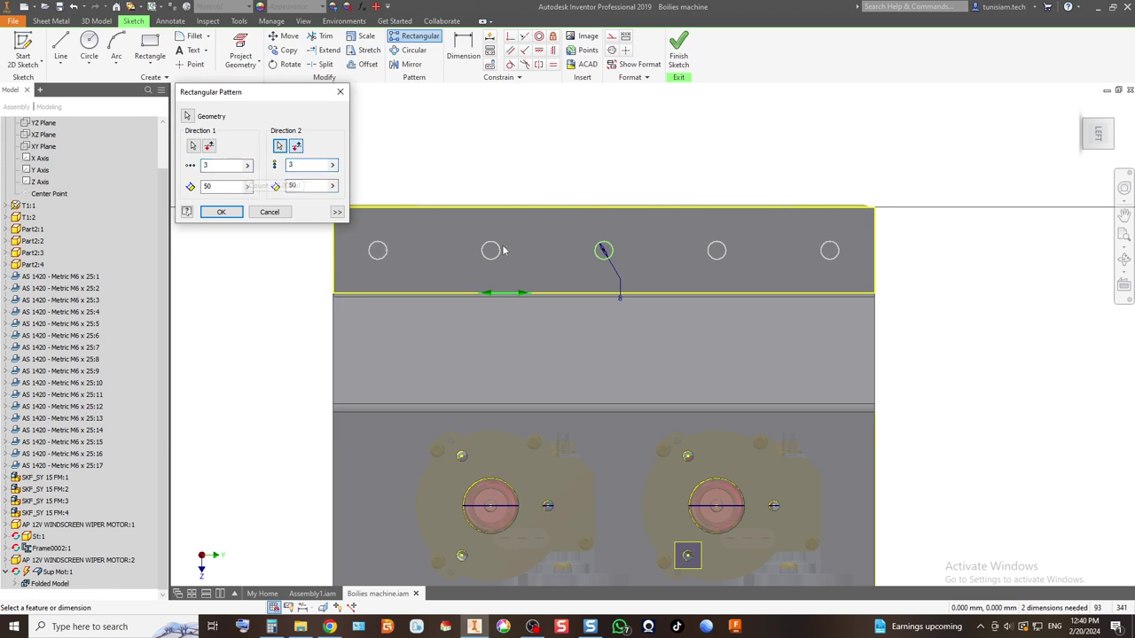
scroll(485, 183, down, 3)
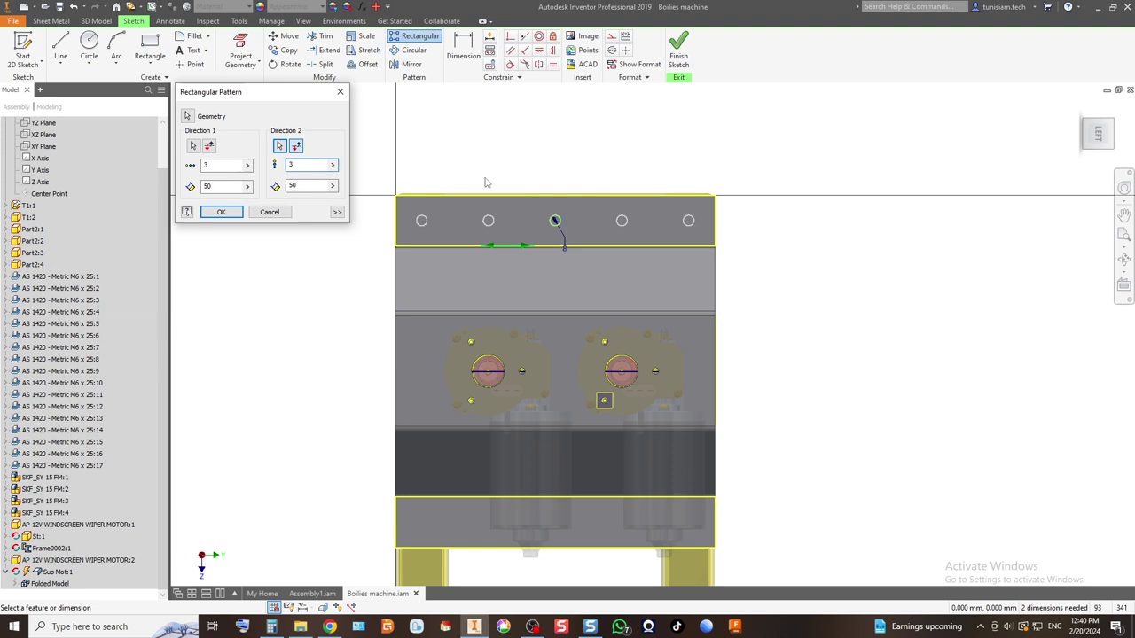
click(221, 212)
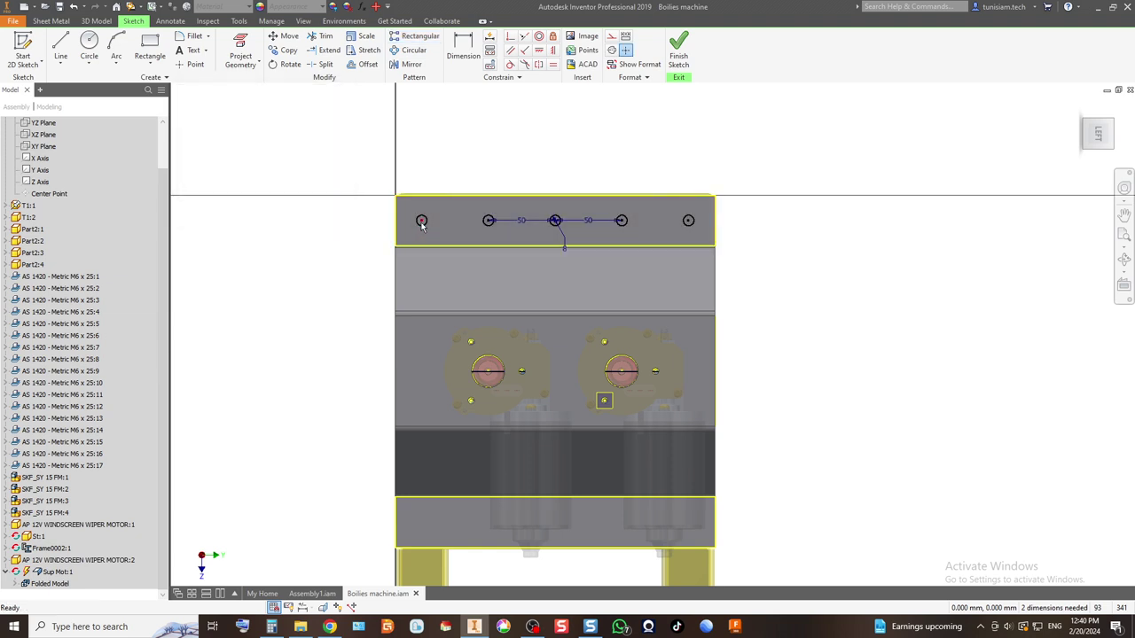
Step: Mirror the row of circles about the horizontal centre line onto the lower end flange
drag(406, 210, 712, 238)
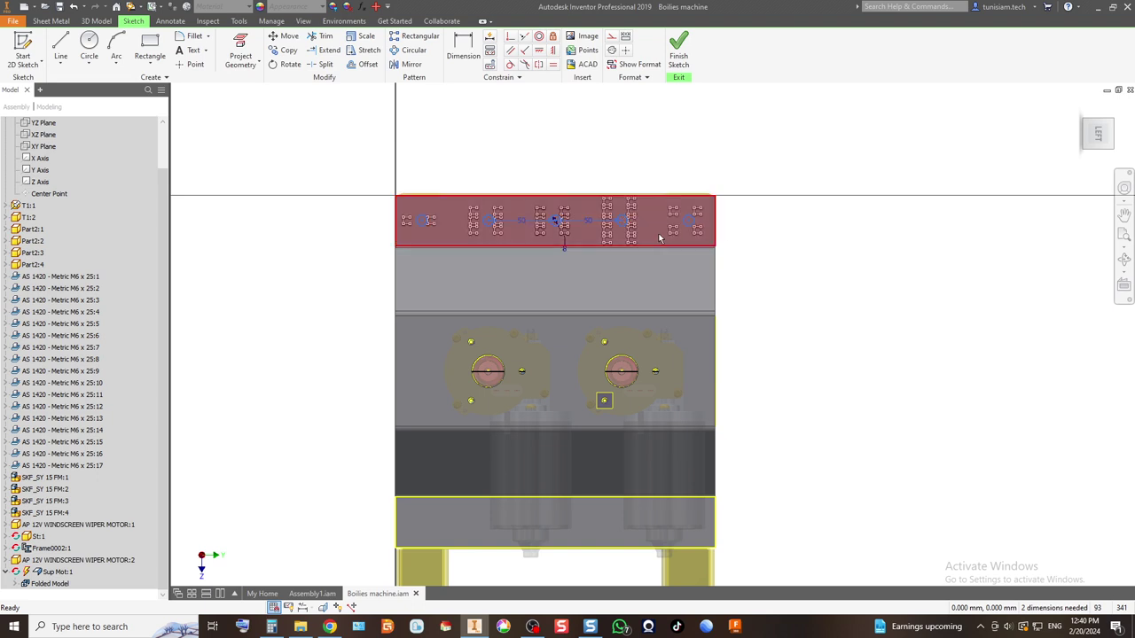
click(406, 64)
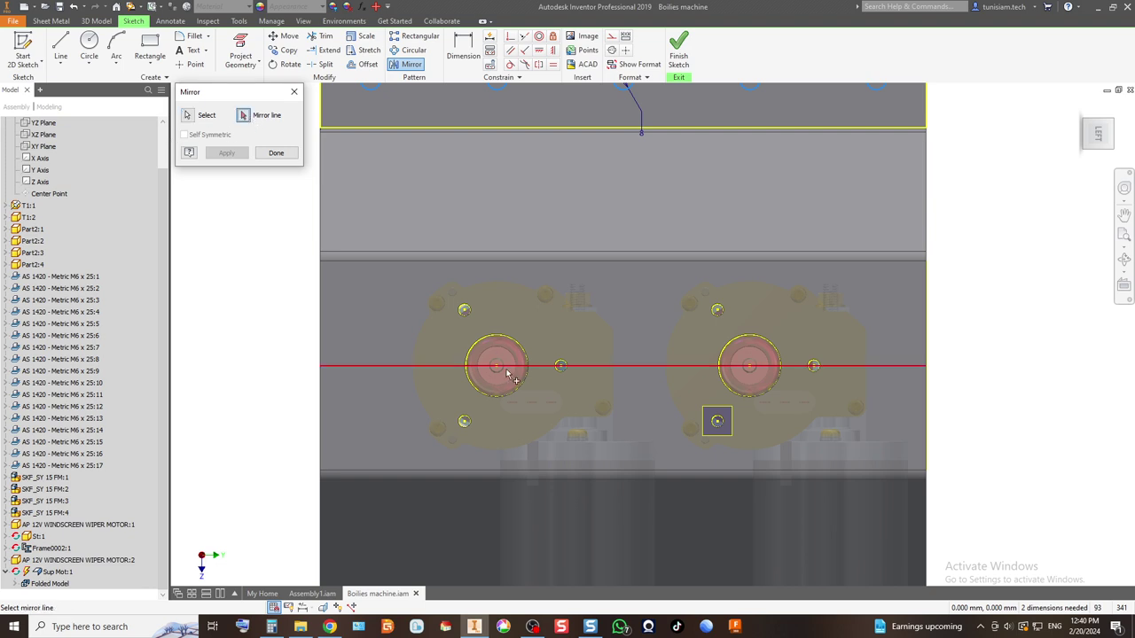
click(519, 375)
click(227, 152)
click(276, 153)
scroll(398, 183, down, 5)
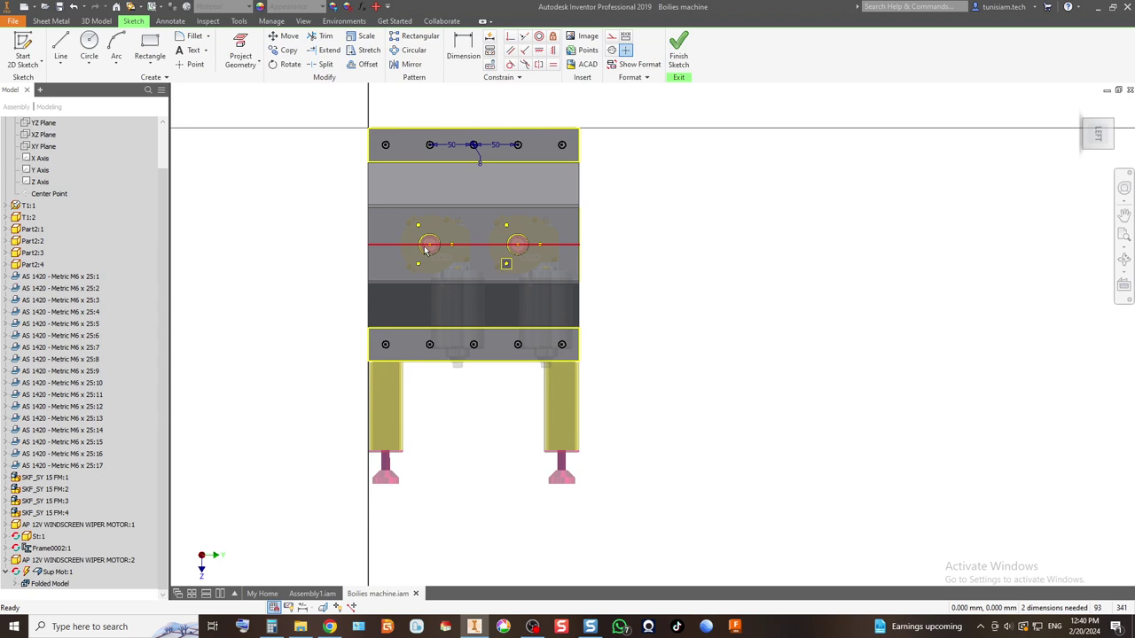
Step: Finish the sketch and select the row of five circles on the upper end flange as Cut profiles
click(678, 49)
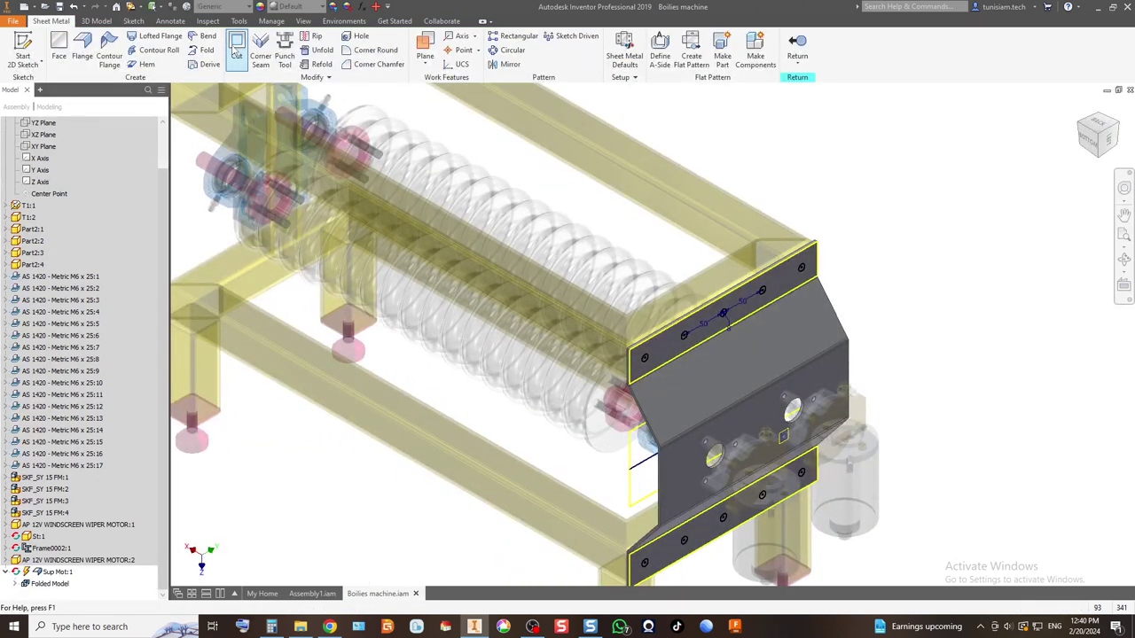
click(237, 53)
scroll(599, 359, up, 5)
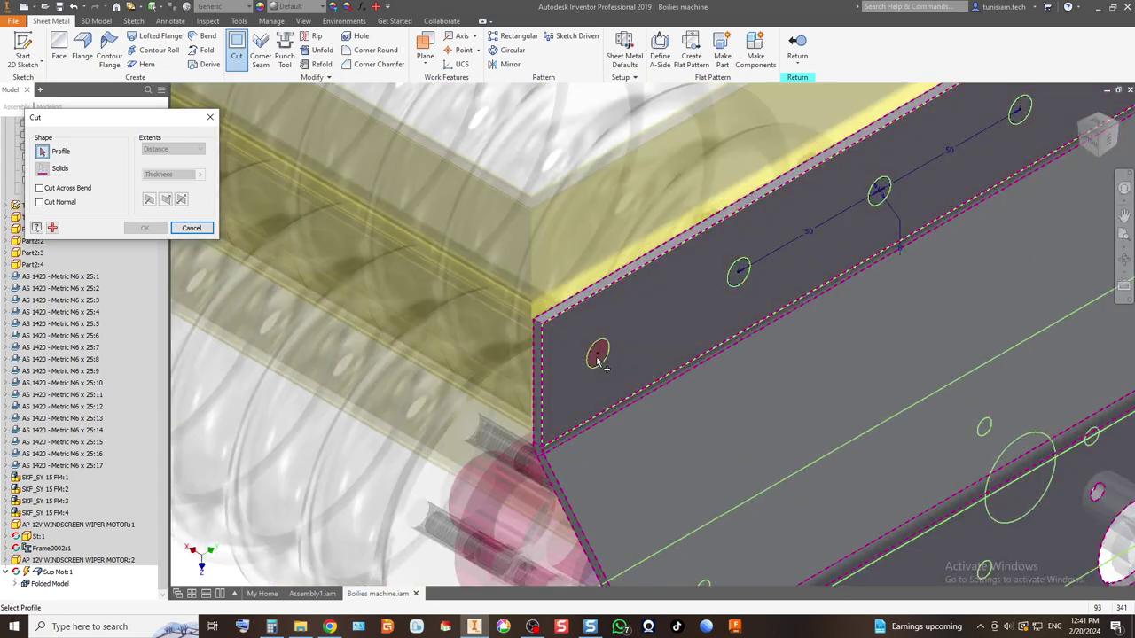
click(599, 357)
click(737, 280)
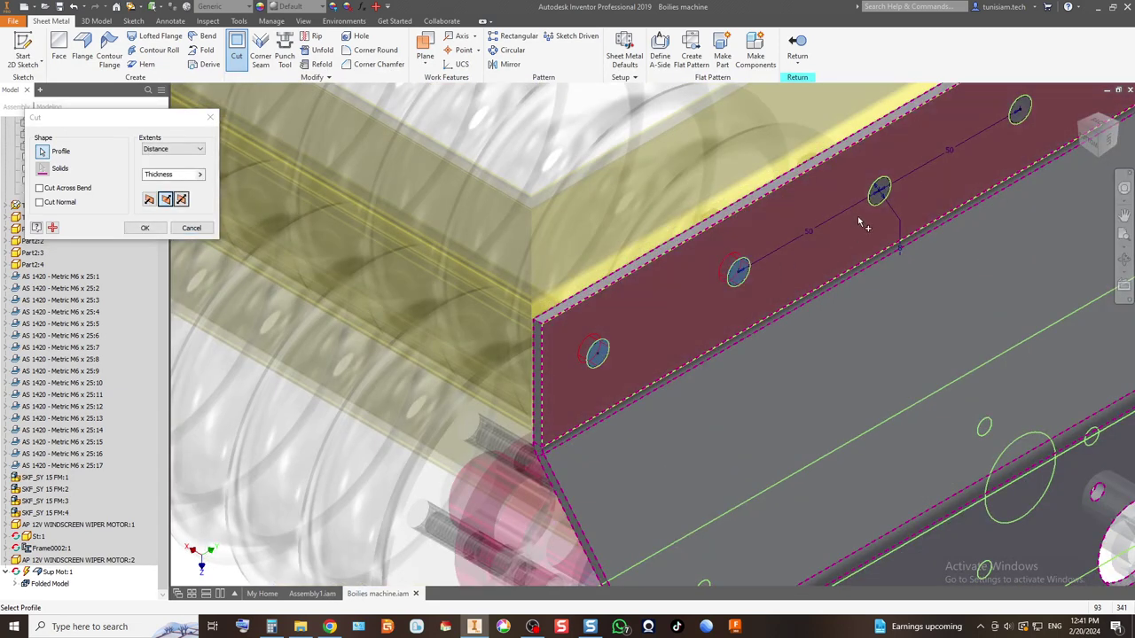
click(881, 193)
scroll(616, 329, down, 2)
scroll(756, 257, up, 4)
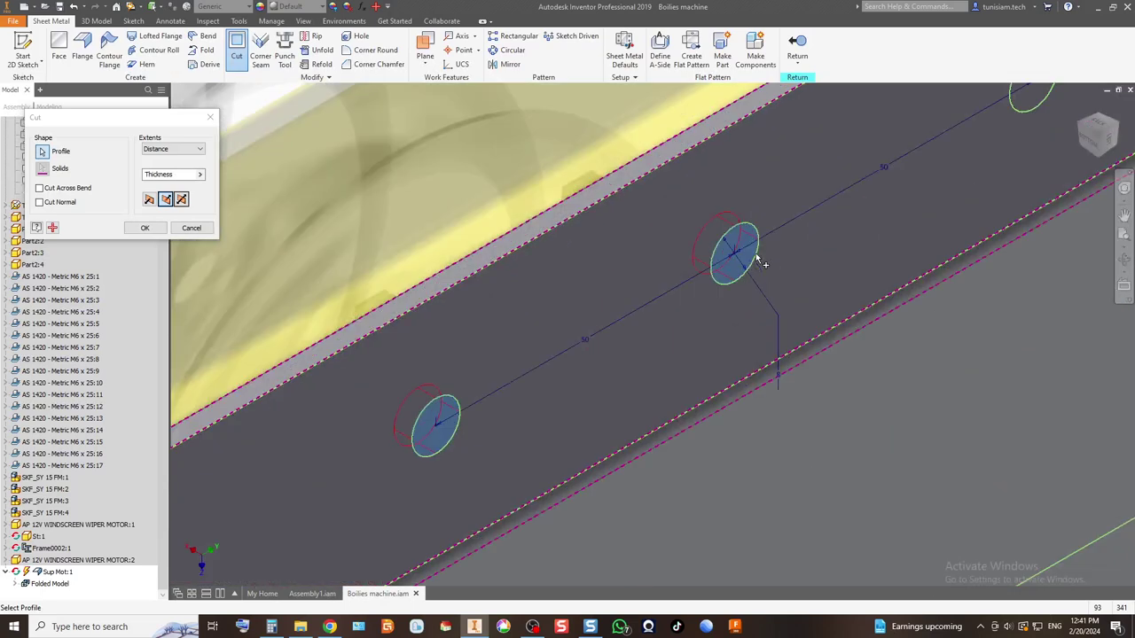
scroll(781, 266, down, 2)
scroll(791, 269, down, 2)
scroll(721, 335, up, 5)
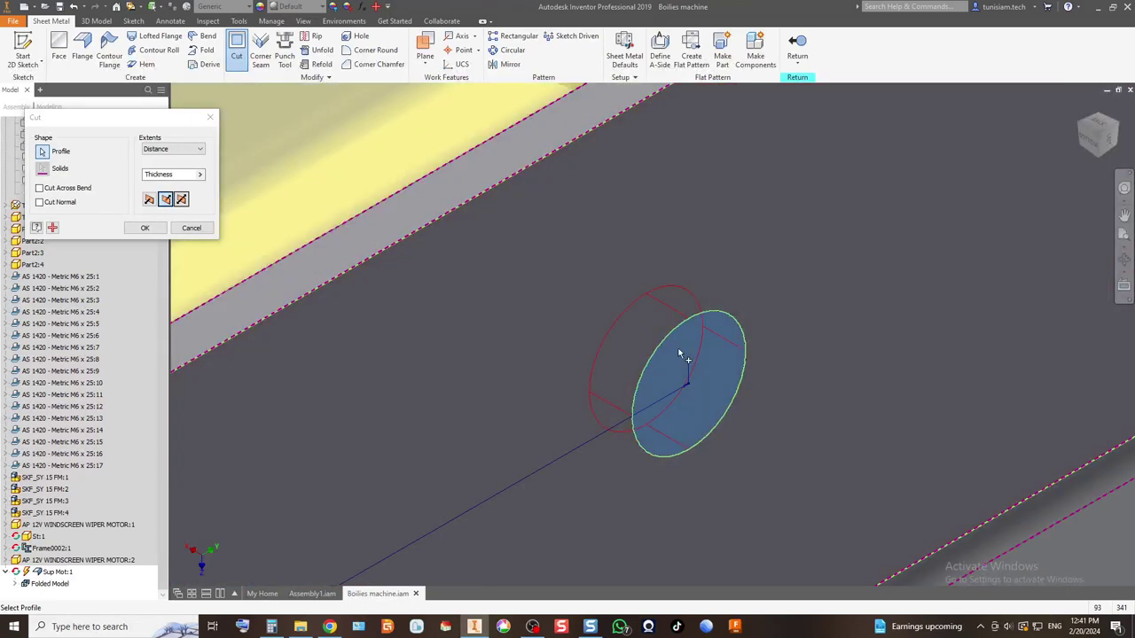
scroll(723, 287, down, 3)
click(882, 216)
scroll(638, 293, down, 5)
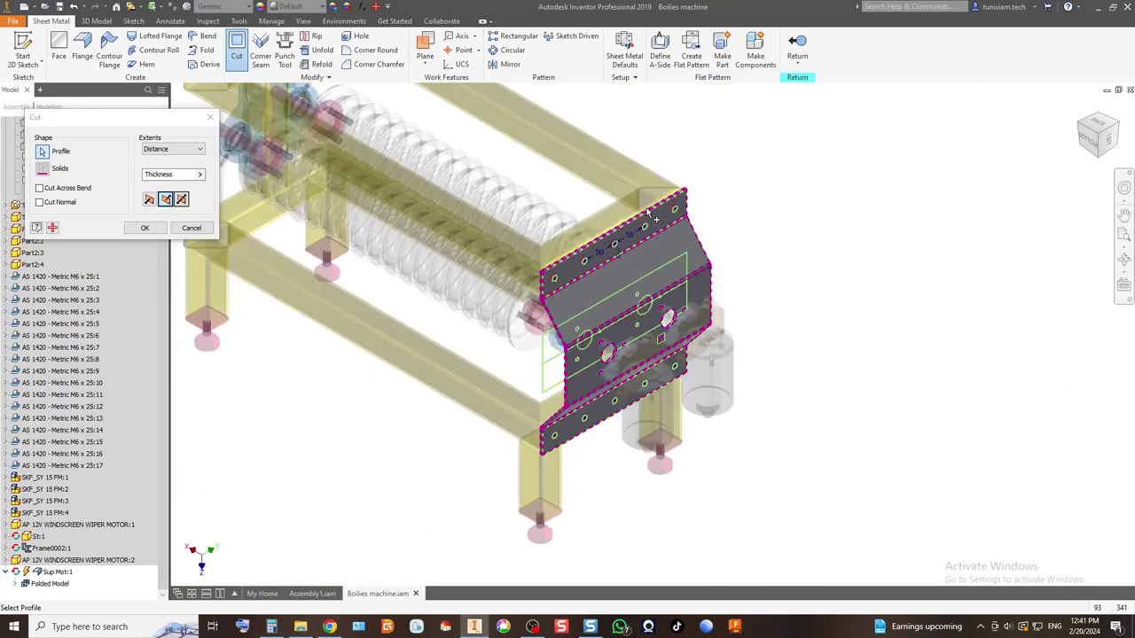
Step: Add the five circles on the lower end flange to the profiles and cut all the holes through the sheet Thickness
scroll(571, 494, up, 5)
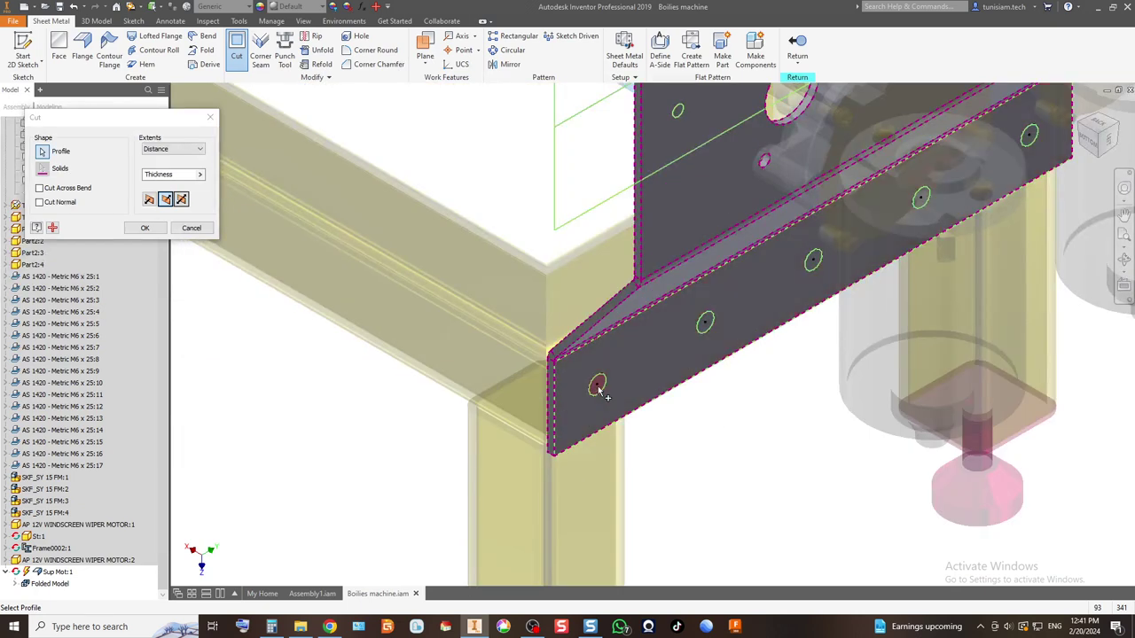
click(705, 322)
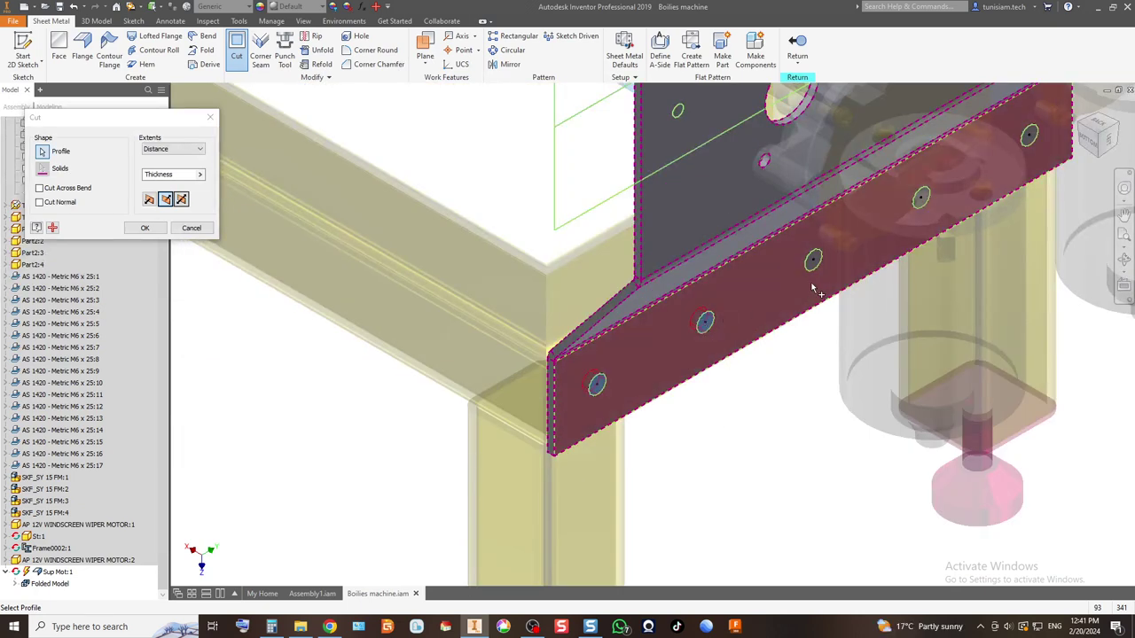
click(813, 263)
click(922, 201)
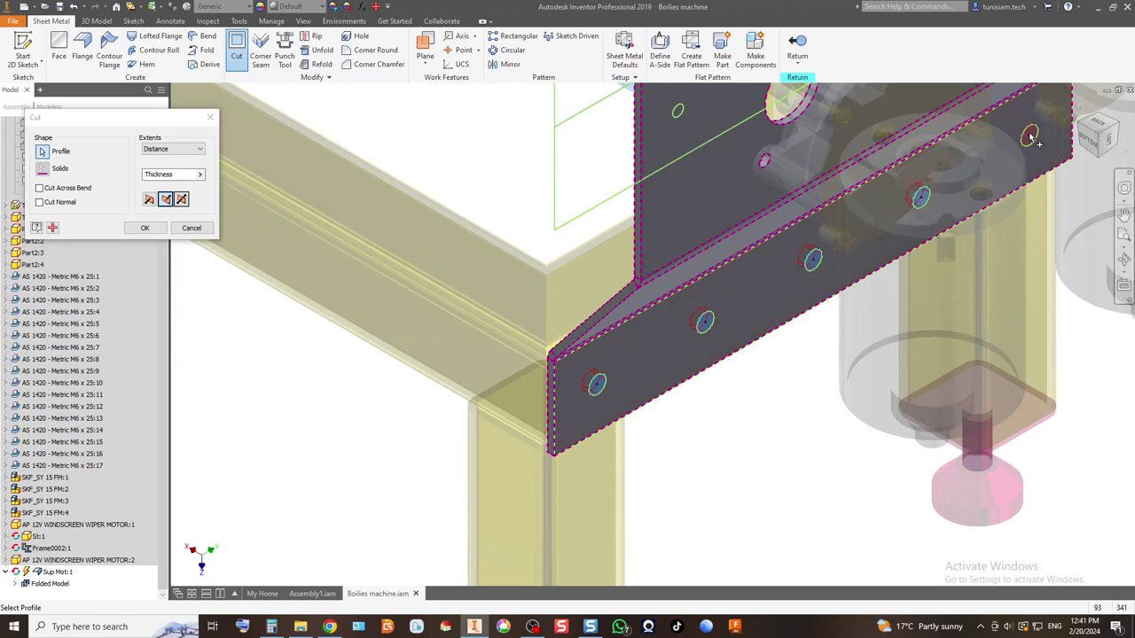
click(144, 228)
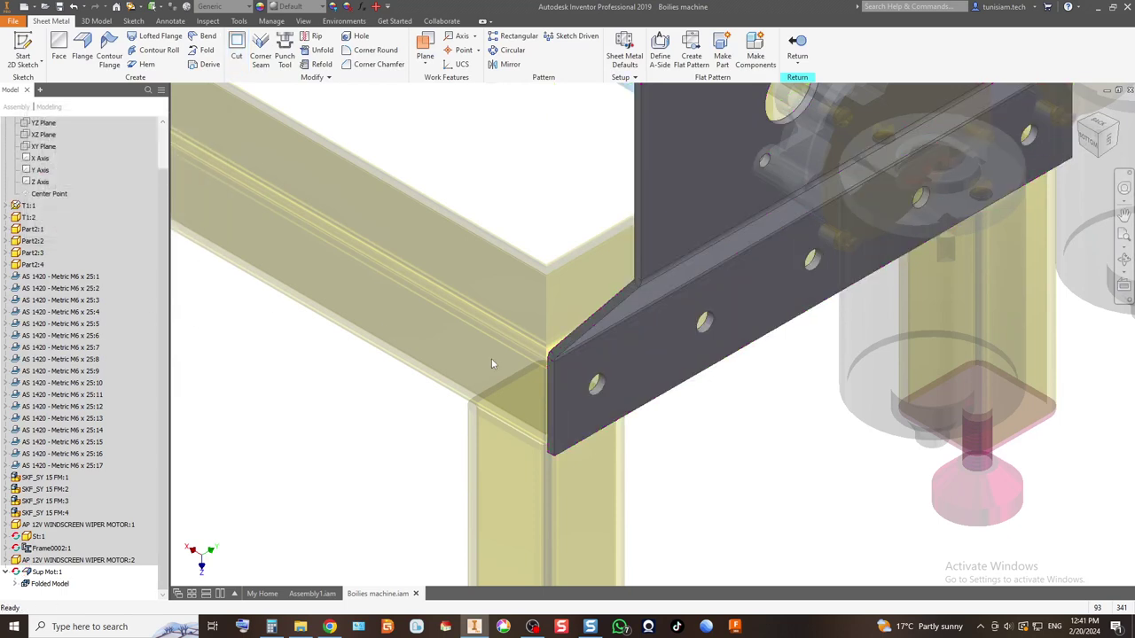
Step: Start a Corner Round and select the two outer corners of the upper end flange
scroll(458, 421, down, 5)
scroll(496, 354, up, 6)
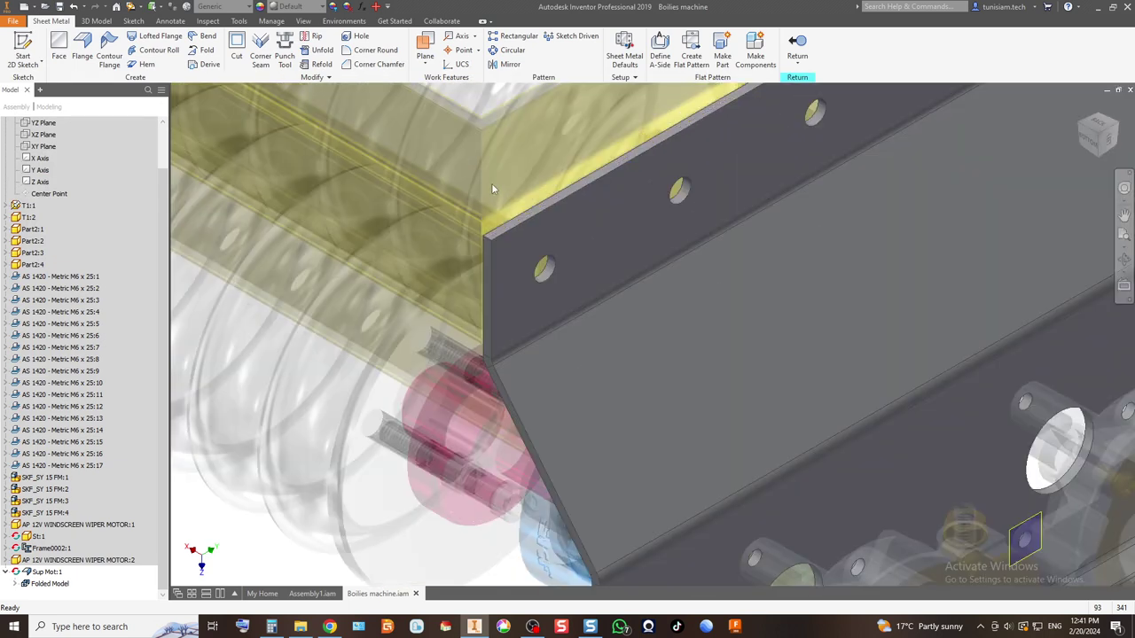
click(359, 51)
click(489, 246)
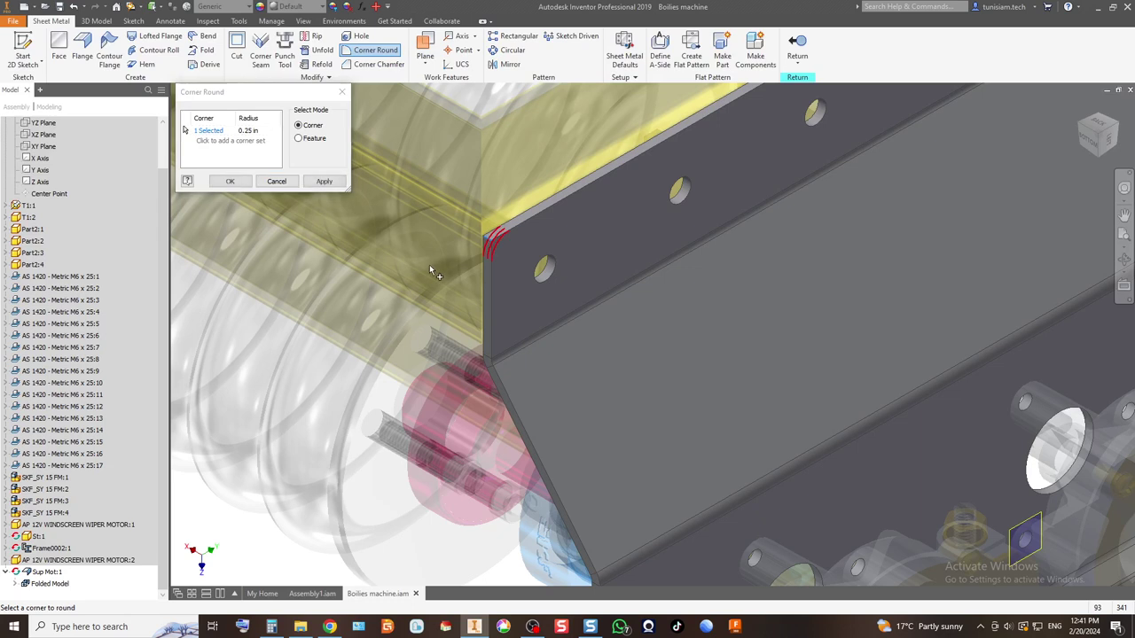
scroll(489, 246, down, 5)
scroll(671, 152, up, 4)
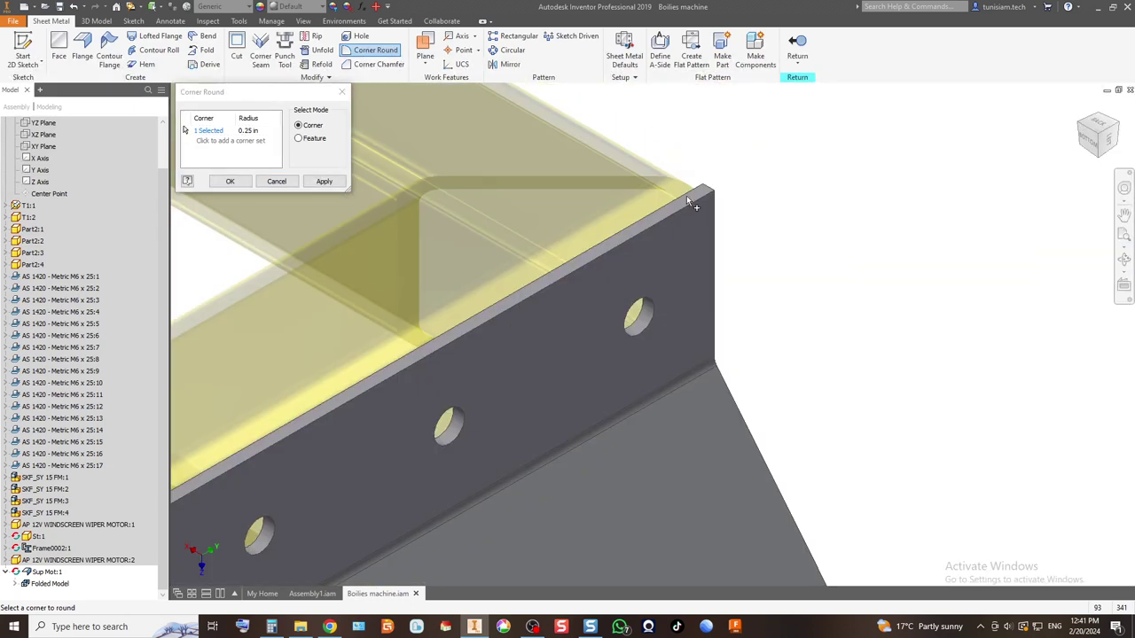
scroll(529, 163, down, 4)
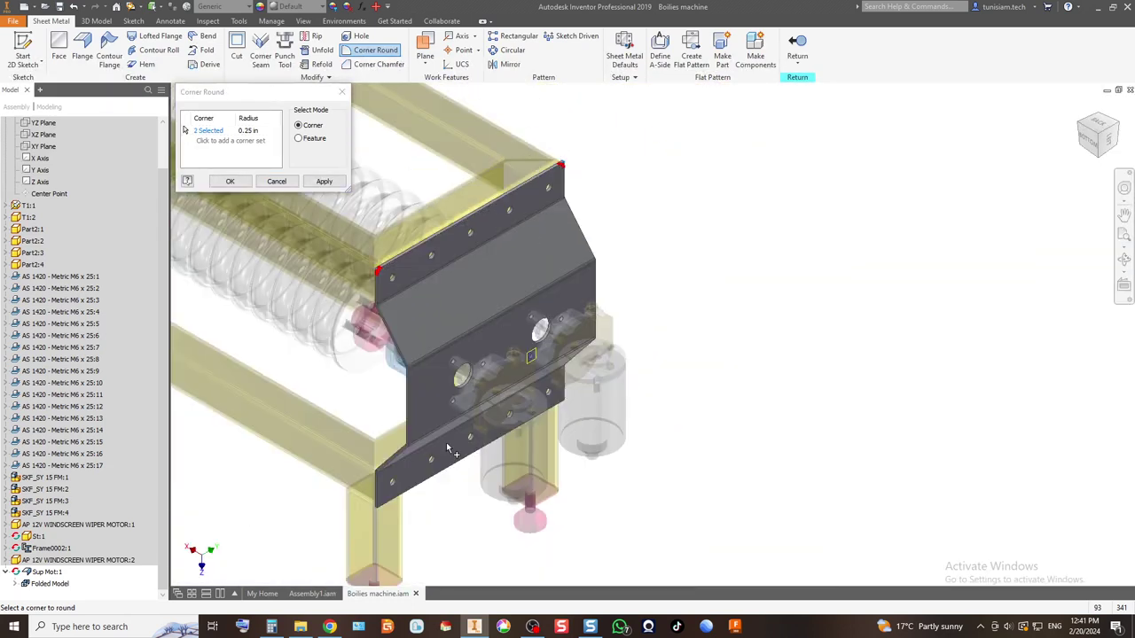
Step: Add the lower end flange's two outer corners to the corner round and apply it with a radius of 10
scroll(394, 524, up, 5)
click(261, 450)
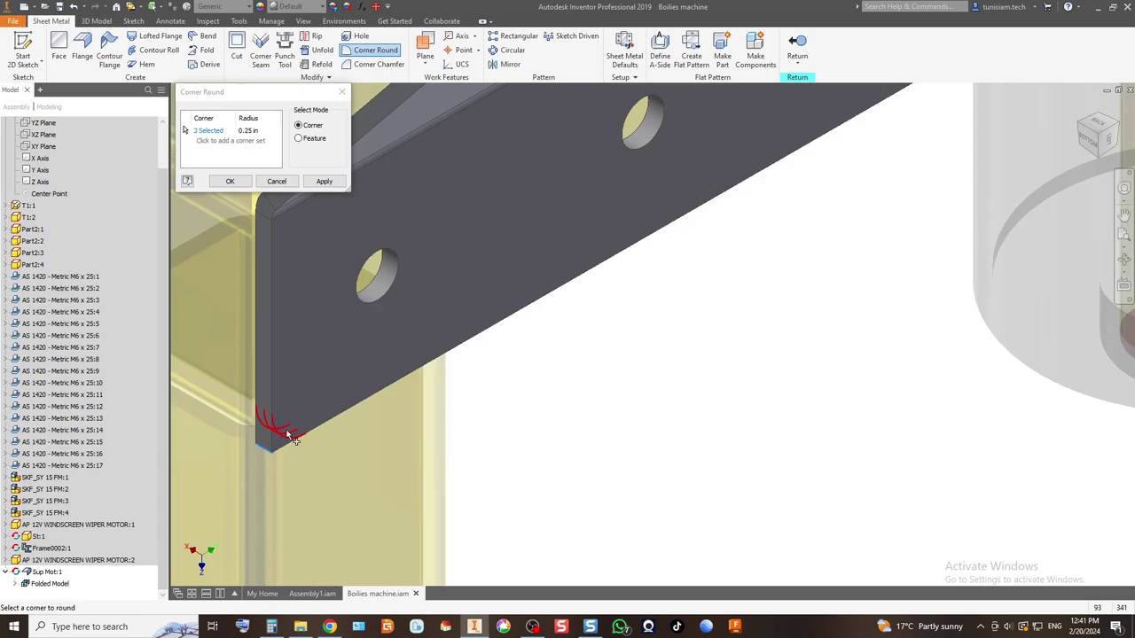
scroll(328, 353, down, 4)
scroll(582, 211, up, 5)
click(535, 265)
click(264, 133)
text(5)
text(10)
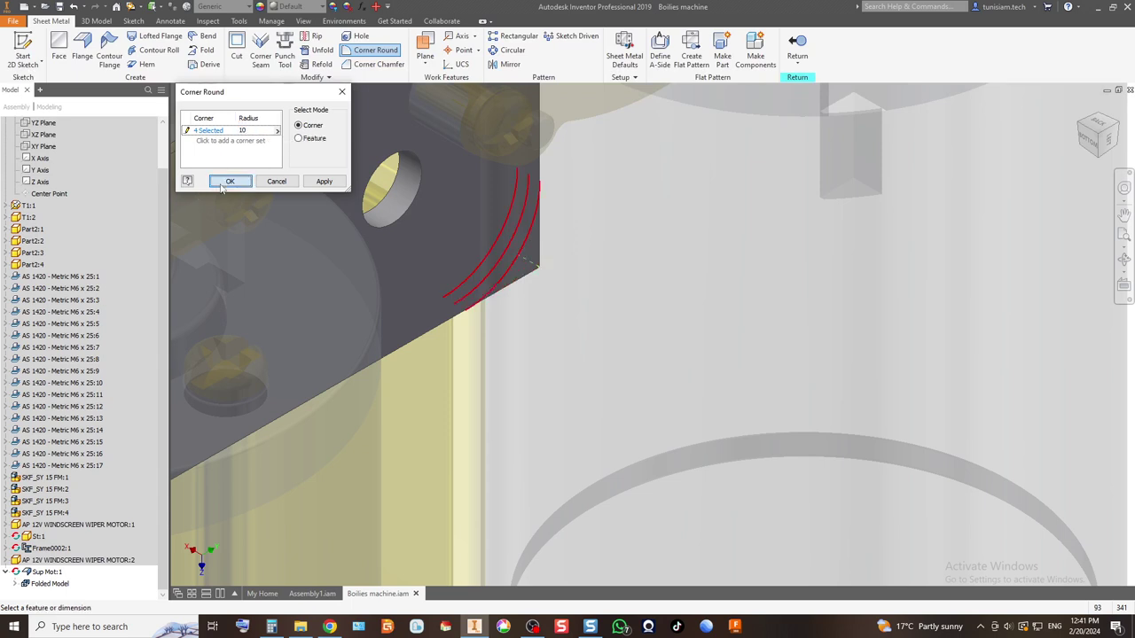
click(223, 183)
Step: Return to the assembly and give the motor support plate the Chrome - Polished appearance
scroll(613, 302, up, 5)
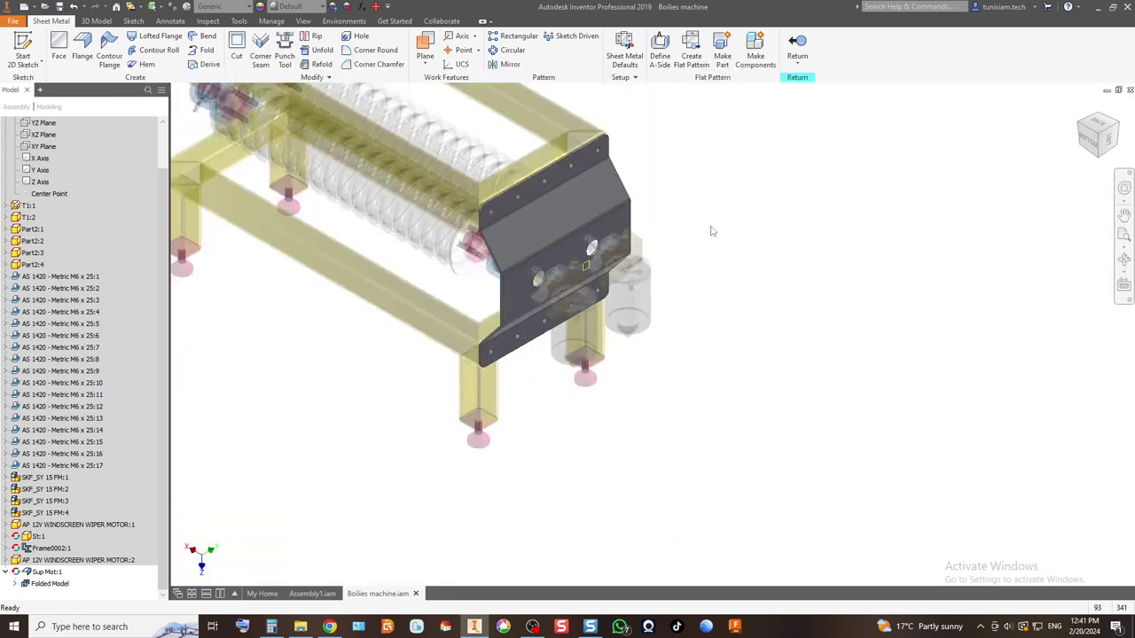
click(797, 49)
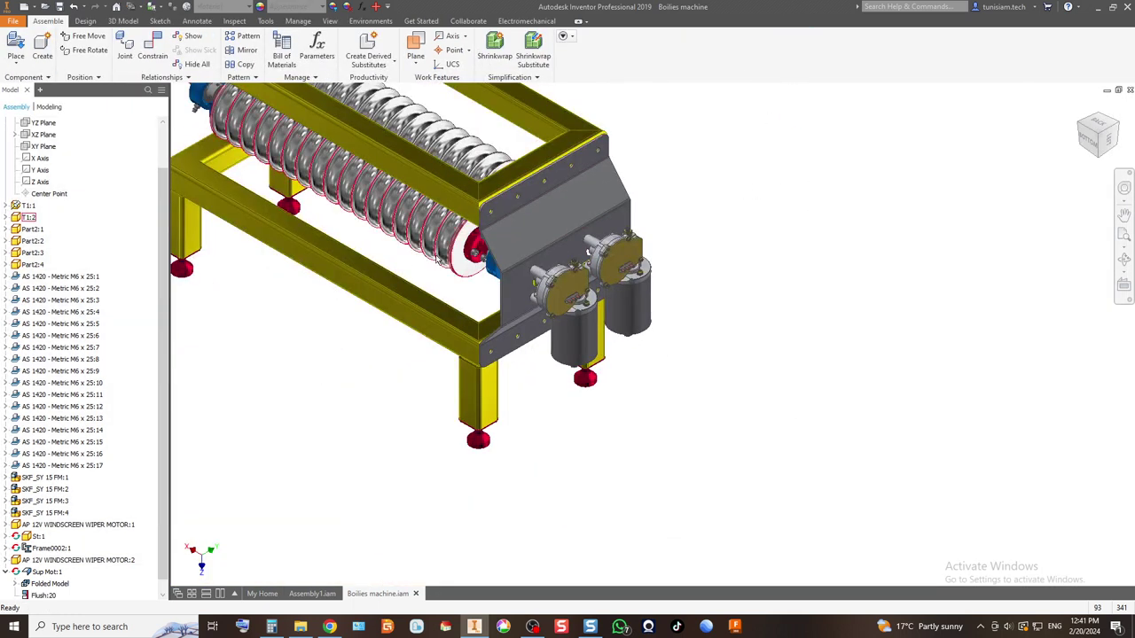
click(558, 204)
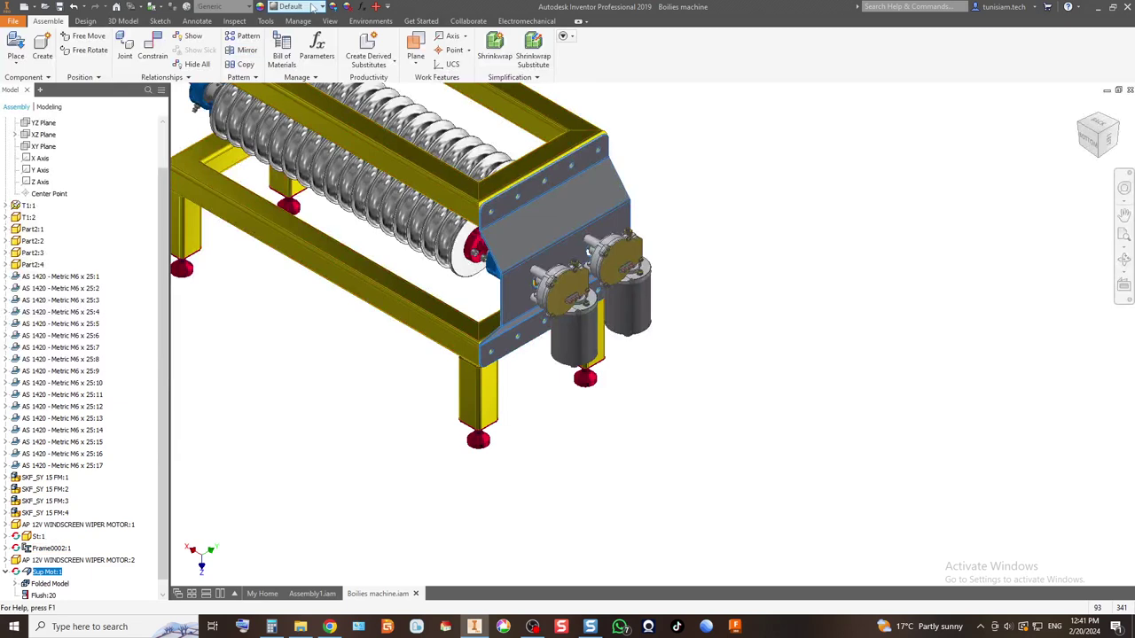
click(295, 6)
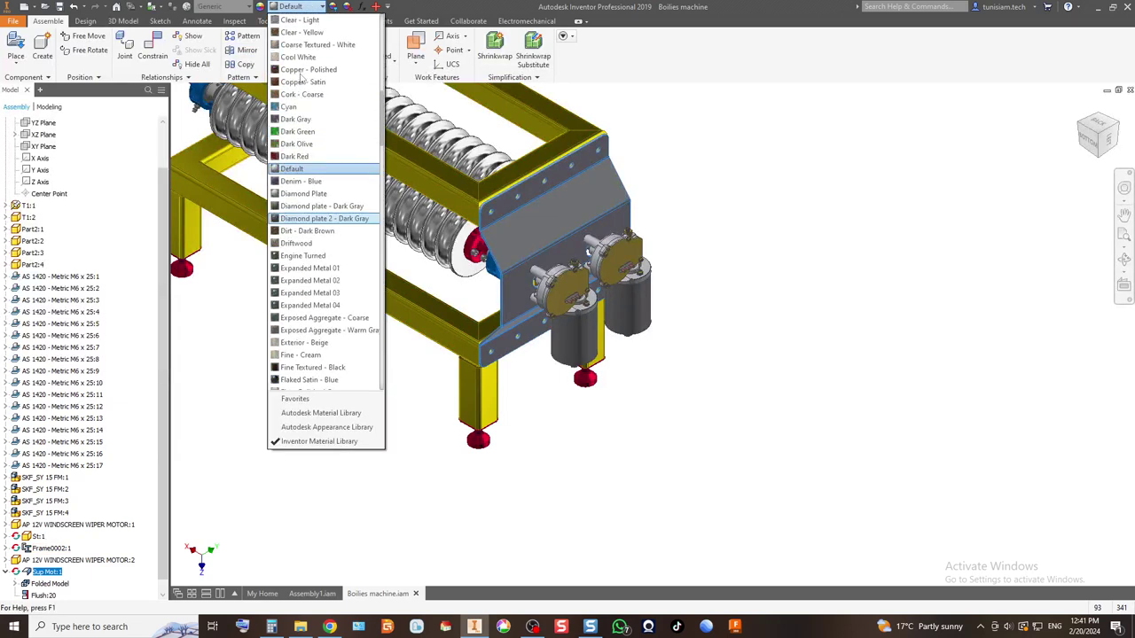
scroll(302, 80, up, 2)
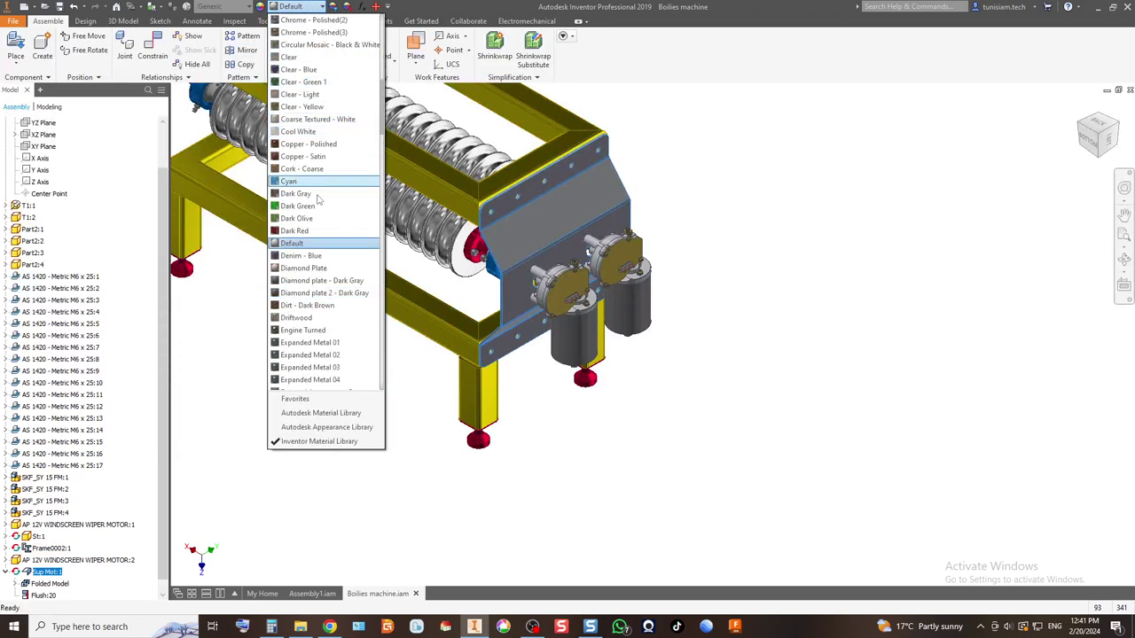
scroll(327, 243, up, 3)
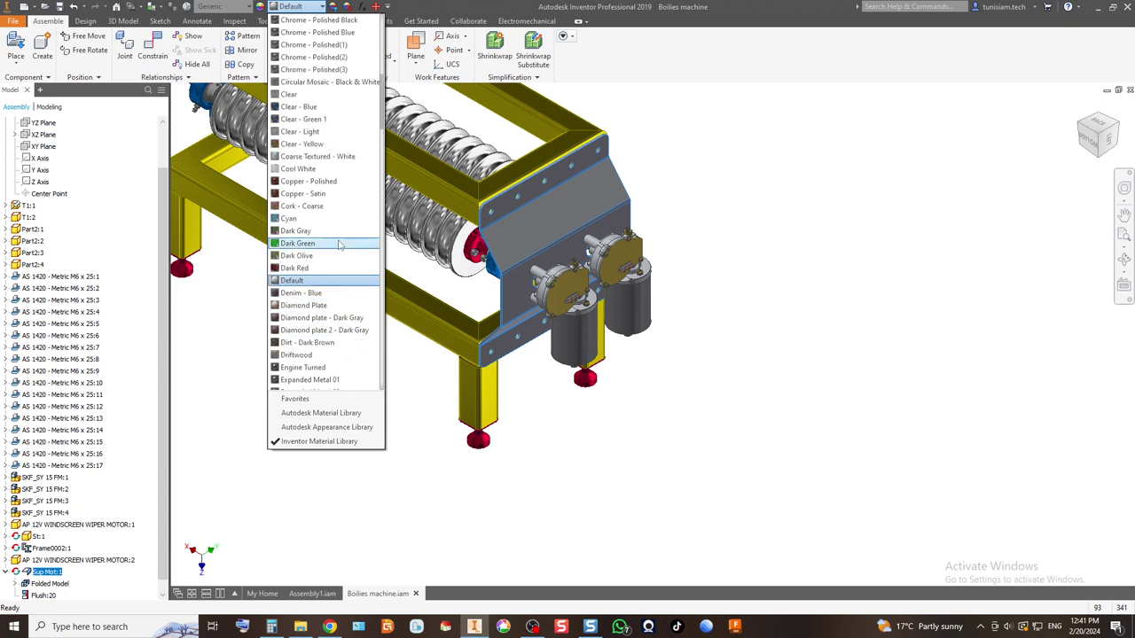
click(311, 82)
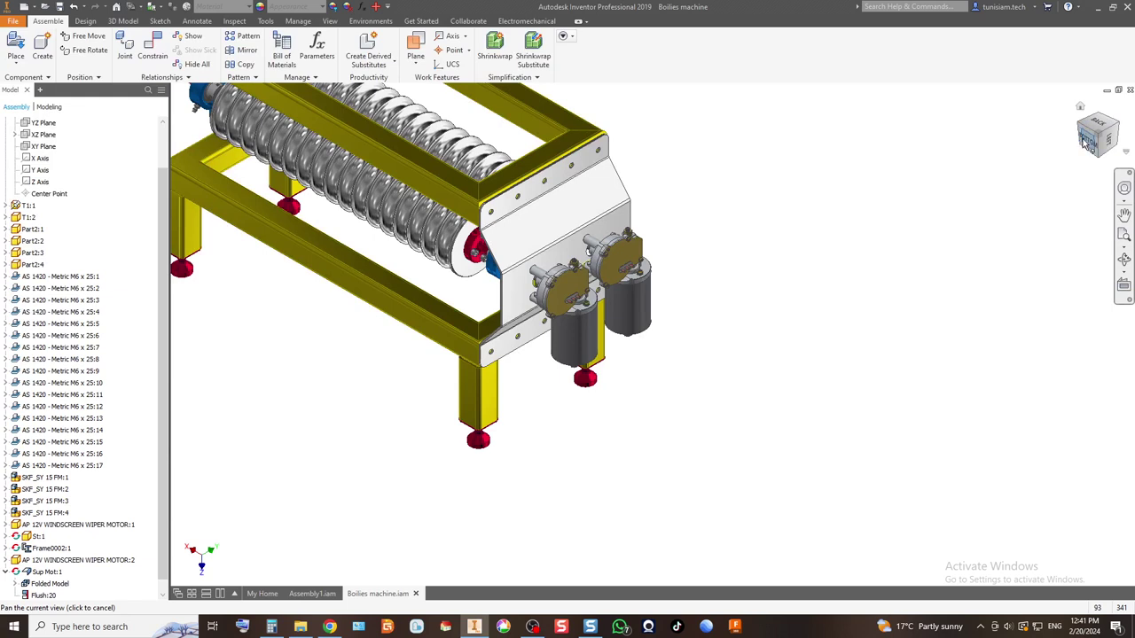
Step: Adjust the support plate's appearance to bright green with RGB values 98, 255, 0
click(334, 7)
click(678, 164)
drag(678, 163, 646, 129)
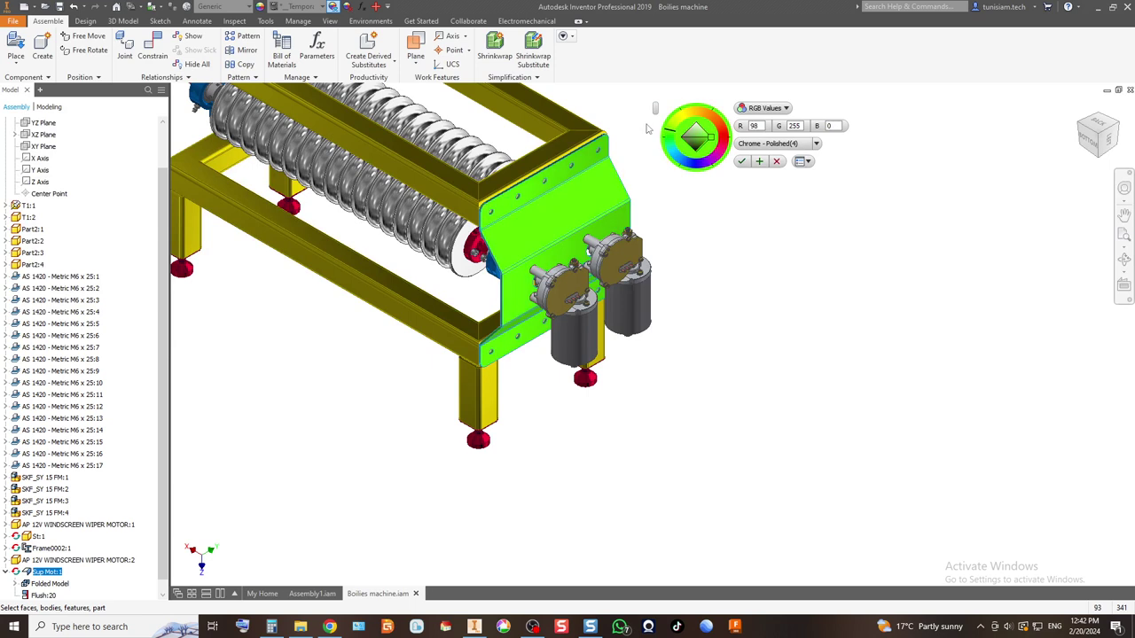
click(743, 161)
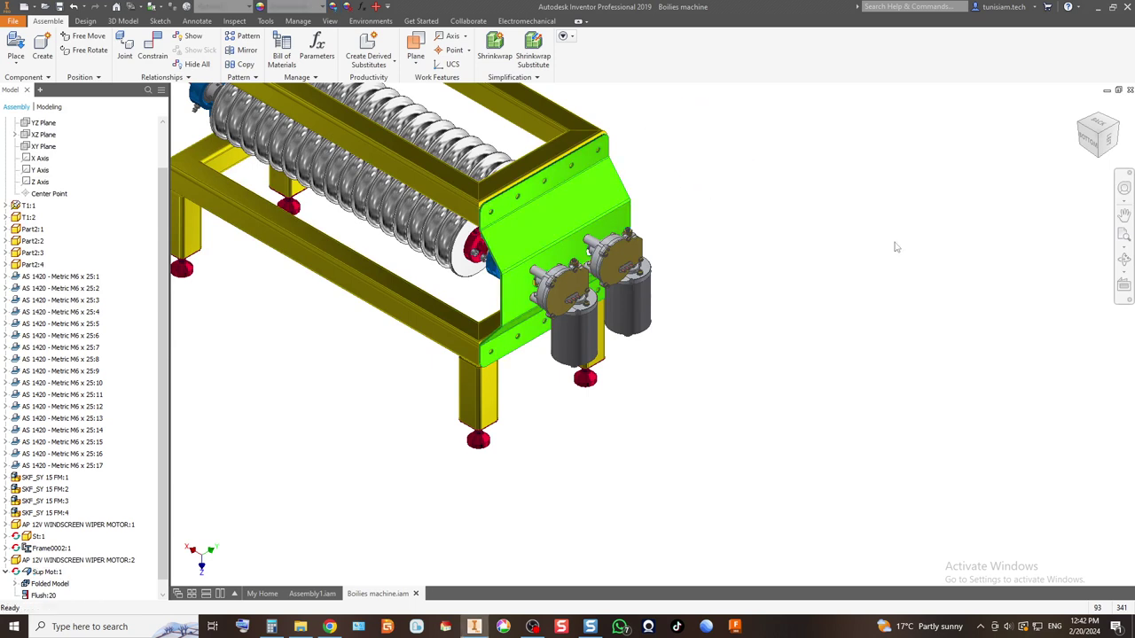
Step: Save the Boilies machine assembly together with all its changed dependent files
click(1093, 142)
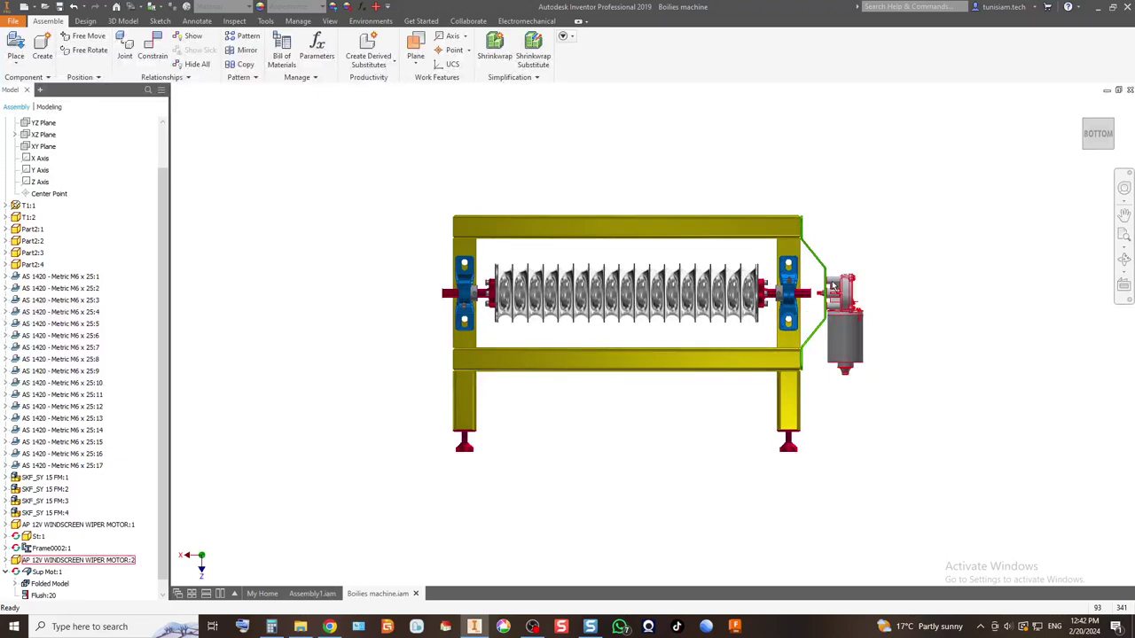
scroll(830, 283, up, 5)
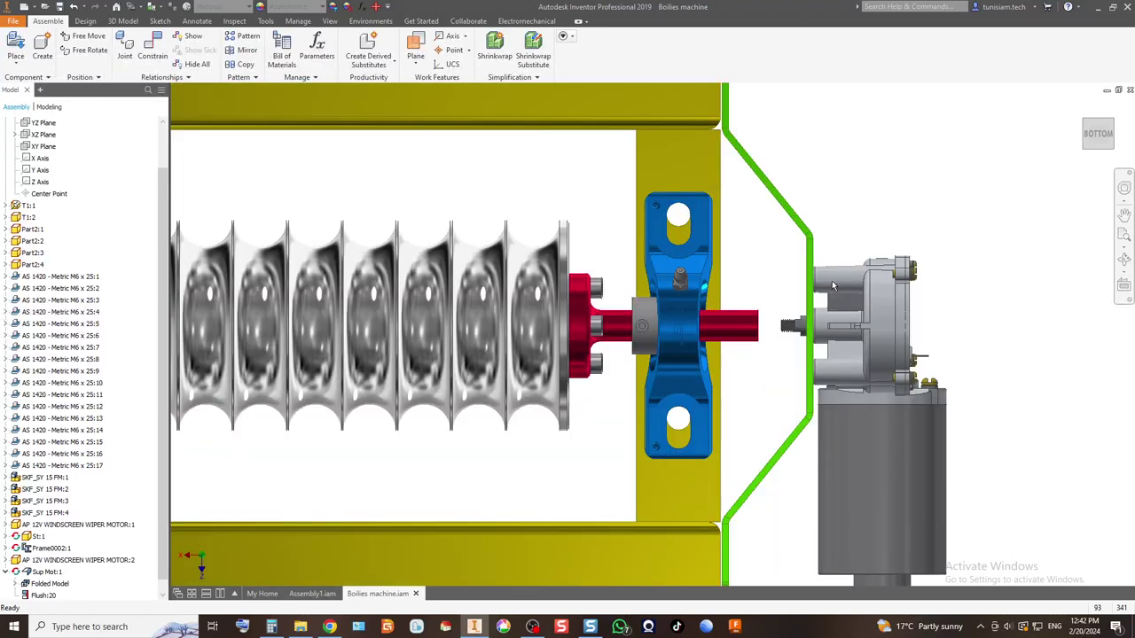
click(1113, 124)
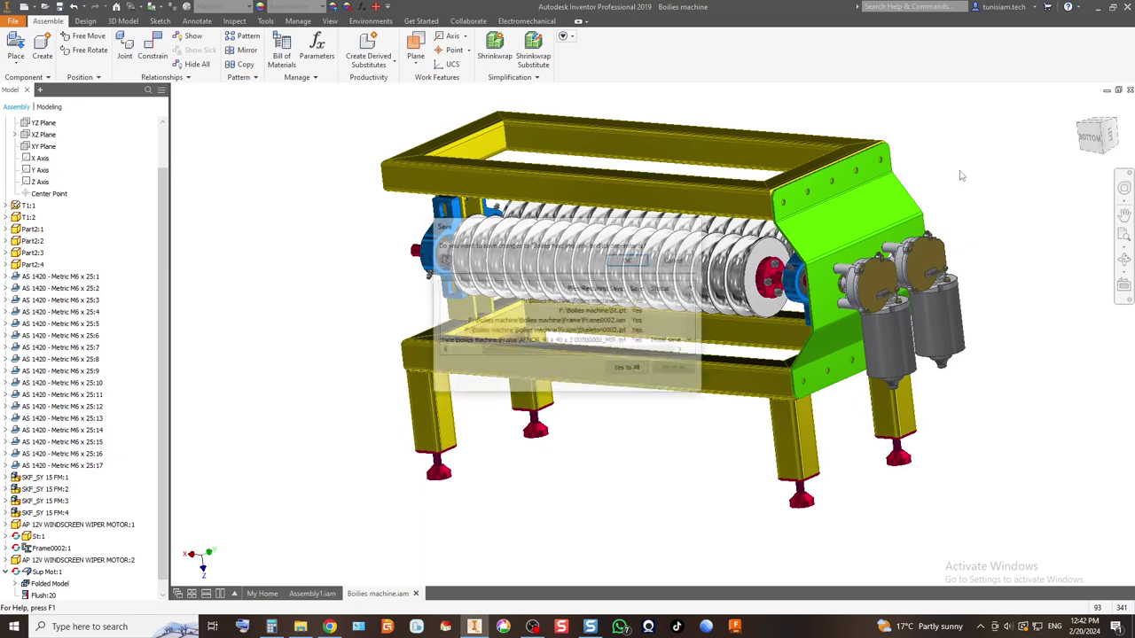
click(629, 370)
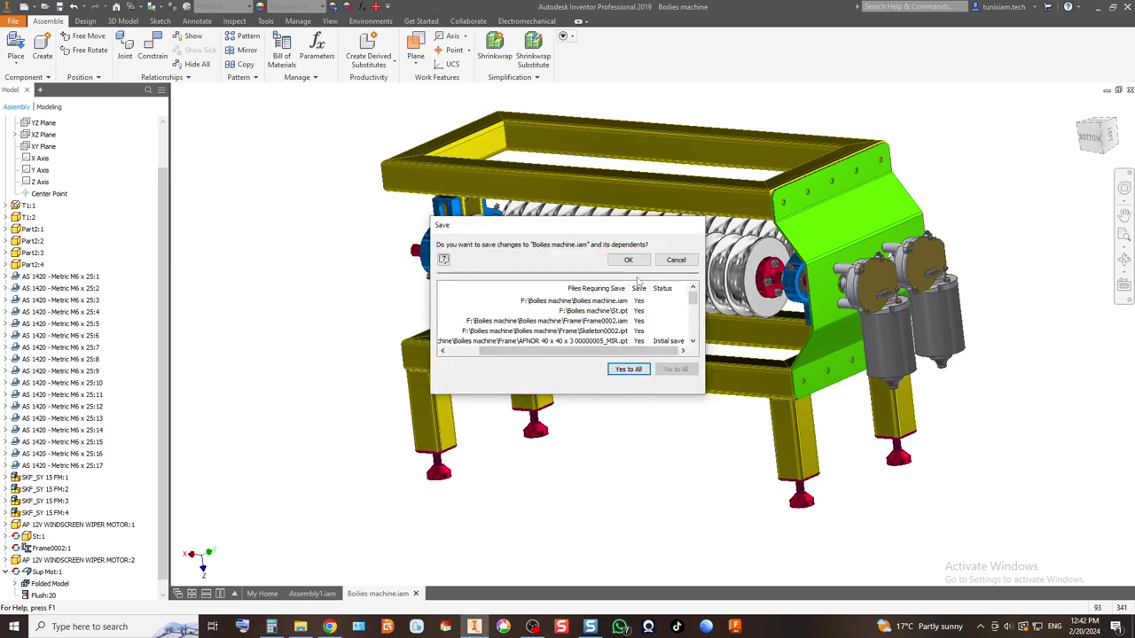
click(627, 259)
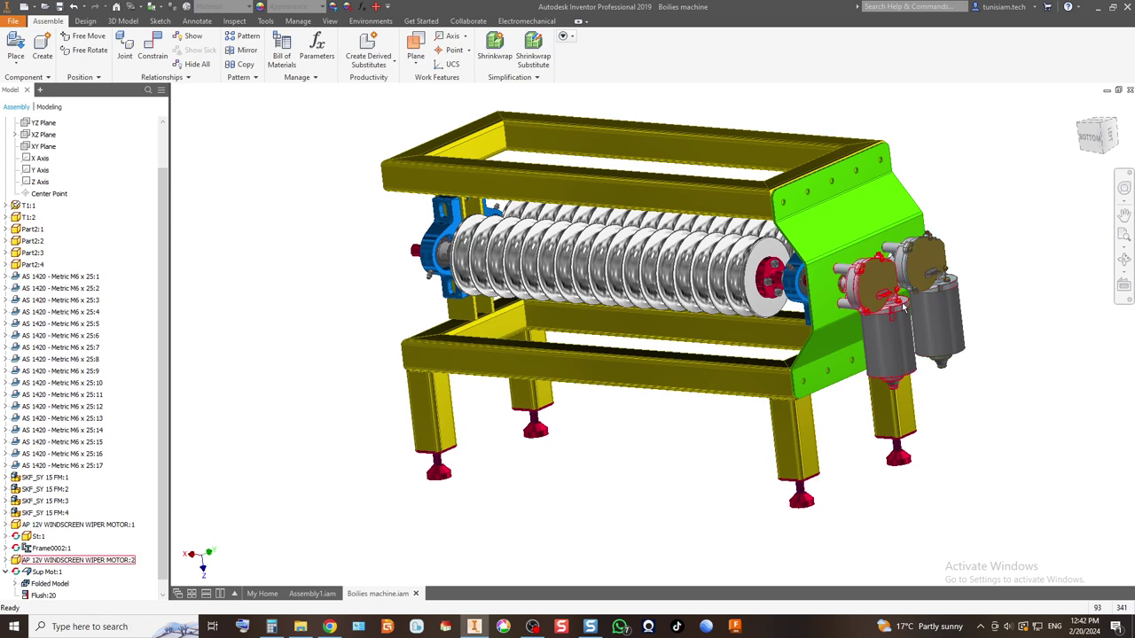
Step: Inspect the shaft ends, bearings and motor support plate from isometric and straight side views
click(1080, 106)
scroll(437, 412, up, 5)
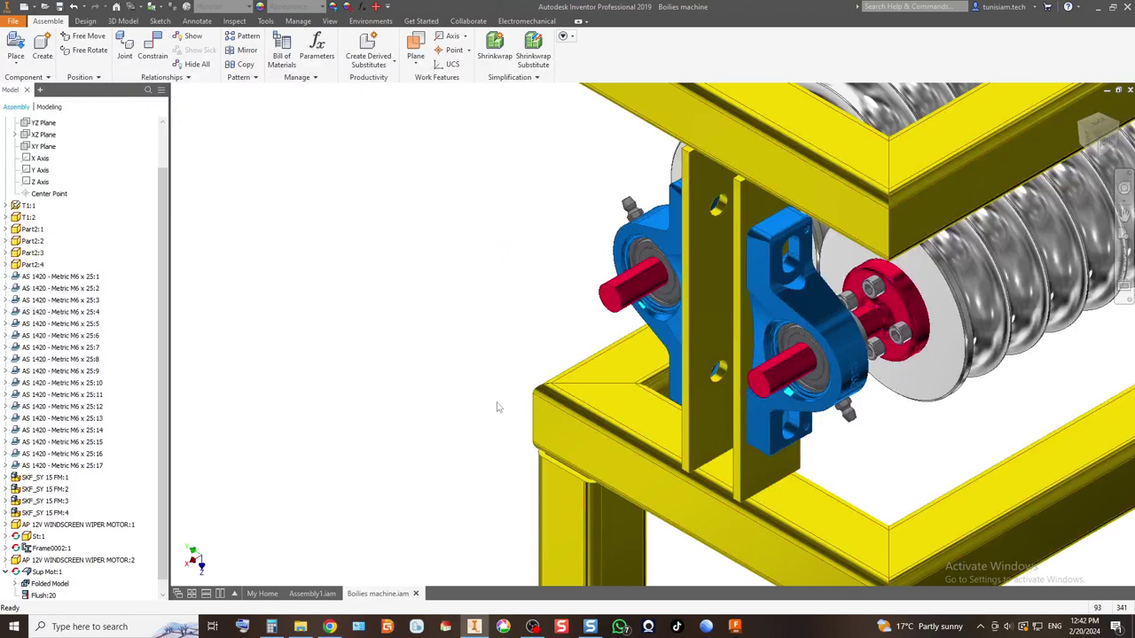
scroll(621, 204, down, 4)
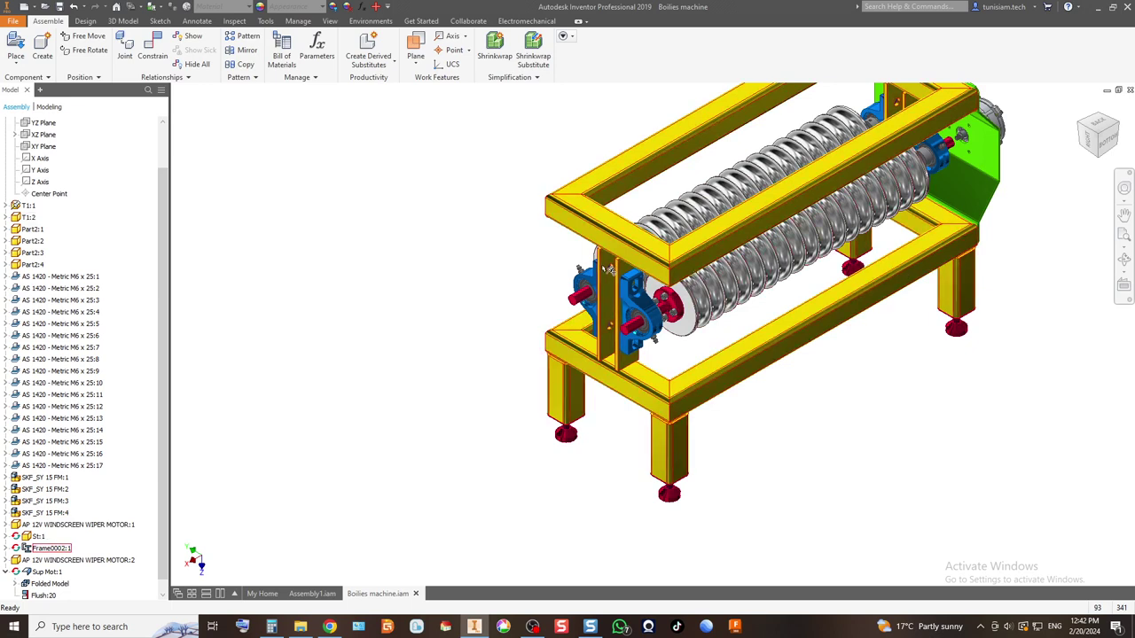
click(1121, 131)
click(1098, 158)
scroll(825, 230, up, 6)
scroll(831, 209, down, 5)
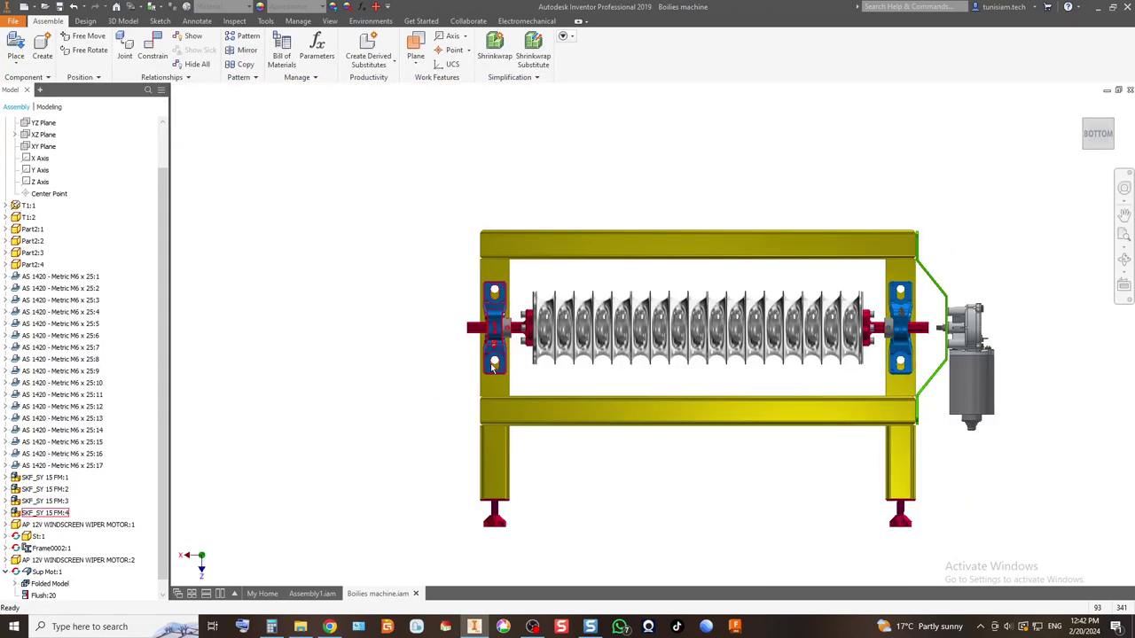
click(1115, 131)
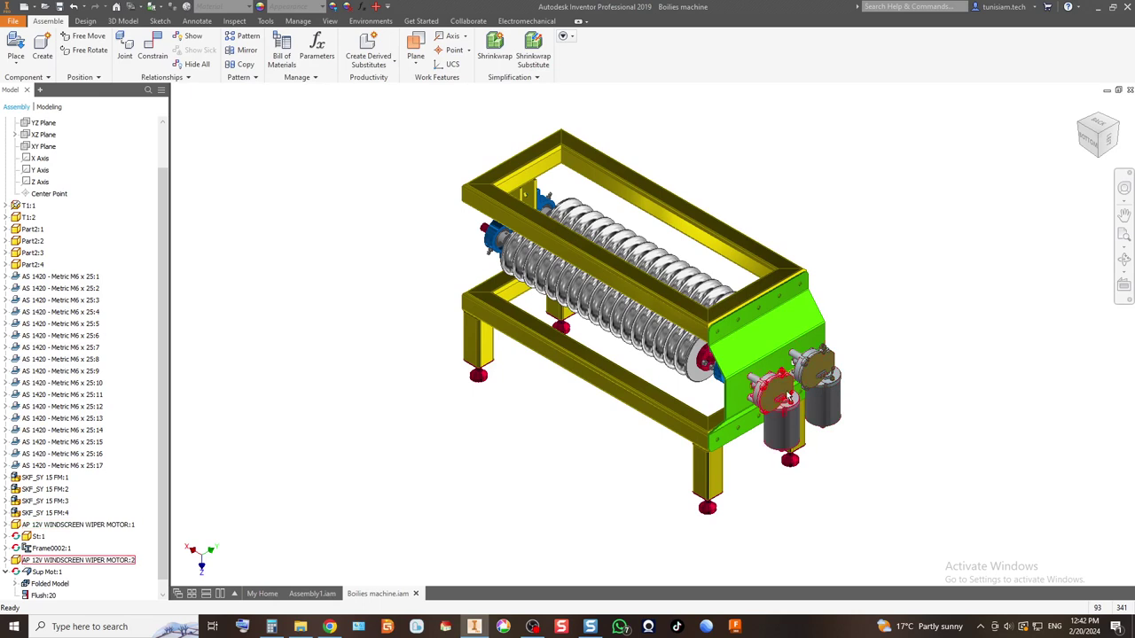
scroll(847, 395, up, 5)
scroll(502, 395, down, 3)
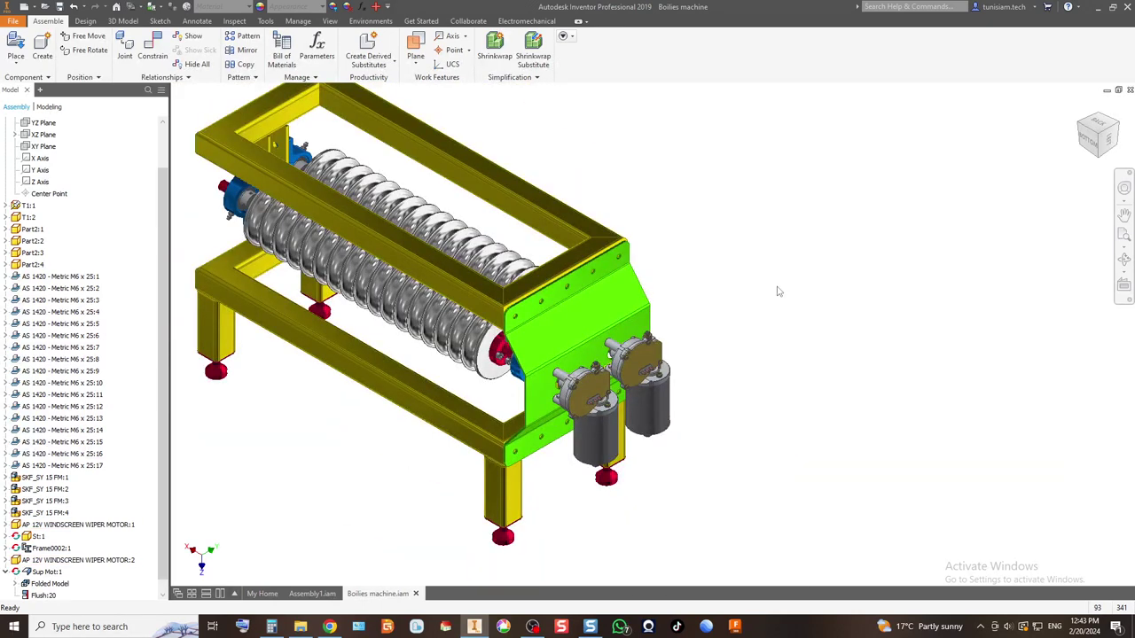
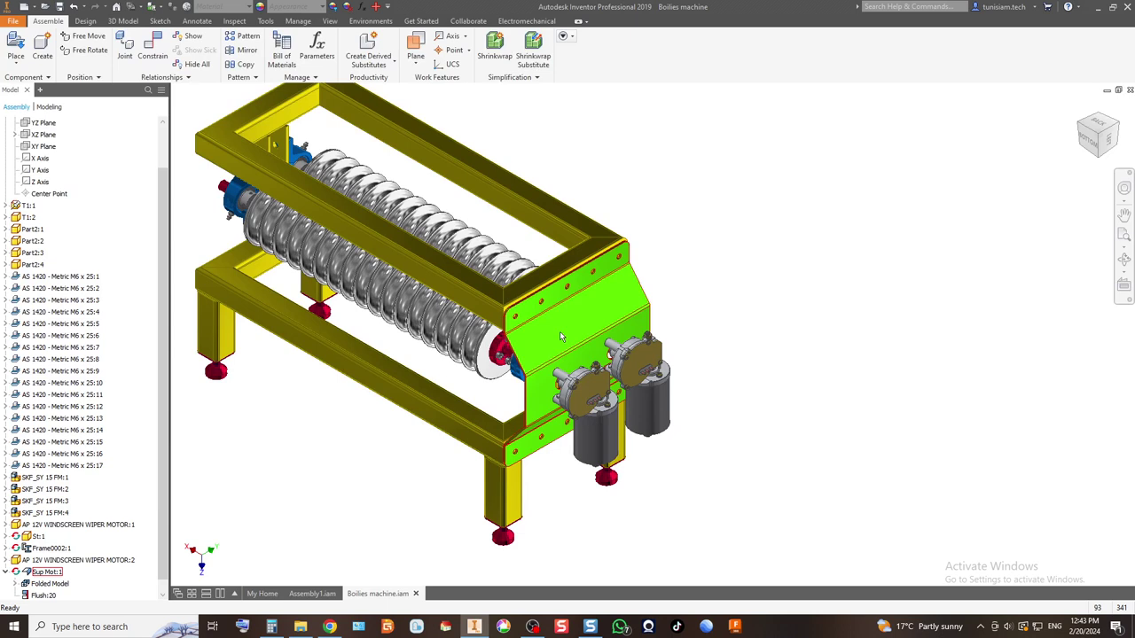
Step: Open the green motor support plate for in-place editing within the assembly
double_click(559, 324)
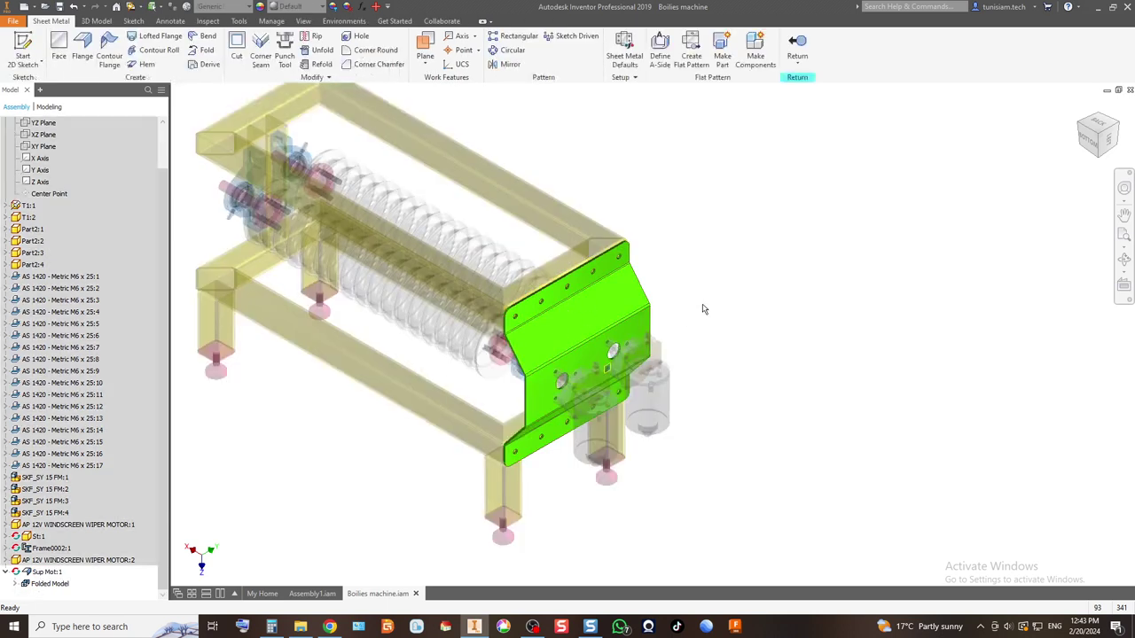
Step: Start a 40 mm flange at 90 degrees on both sloped side edges of the support plate's upper bent face
click(82, 48)
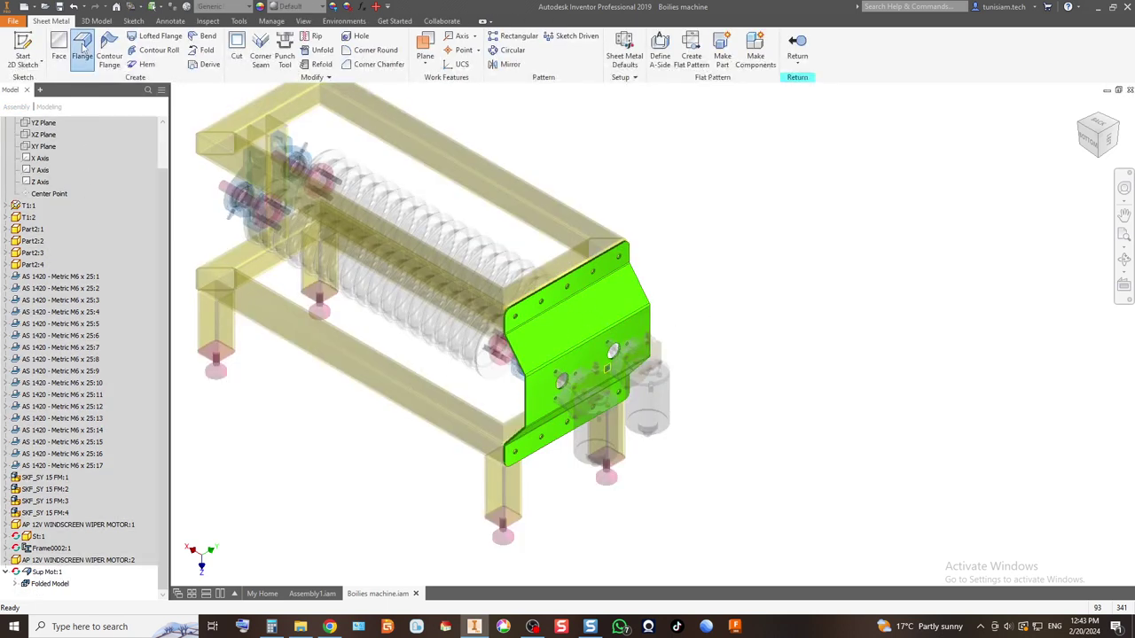
click(523, 364)
click(374, 294)
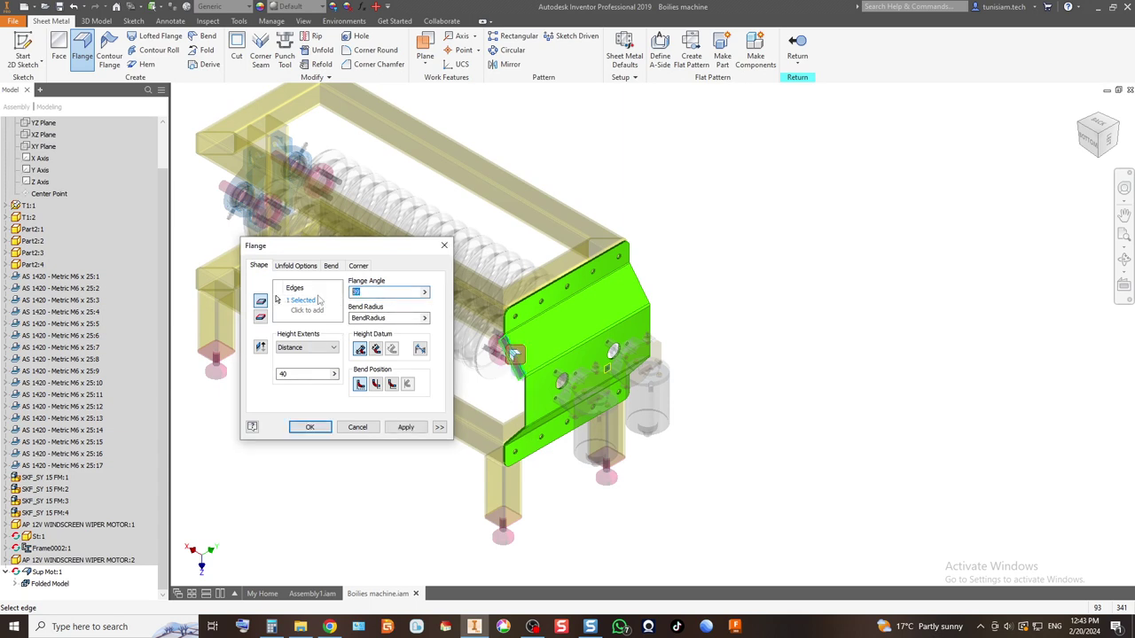
text(90)
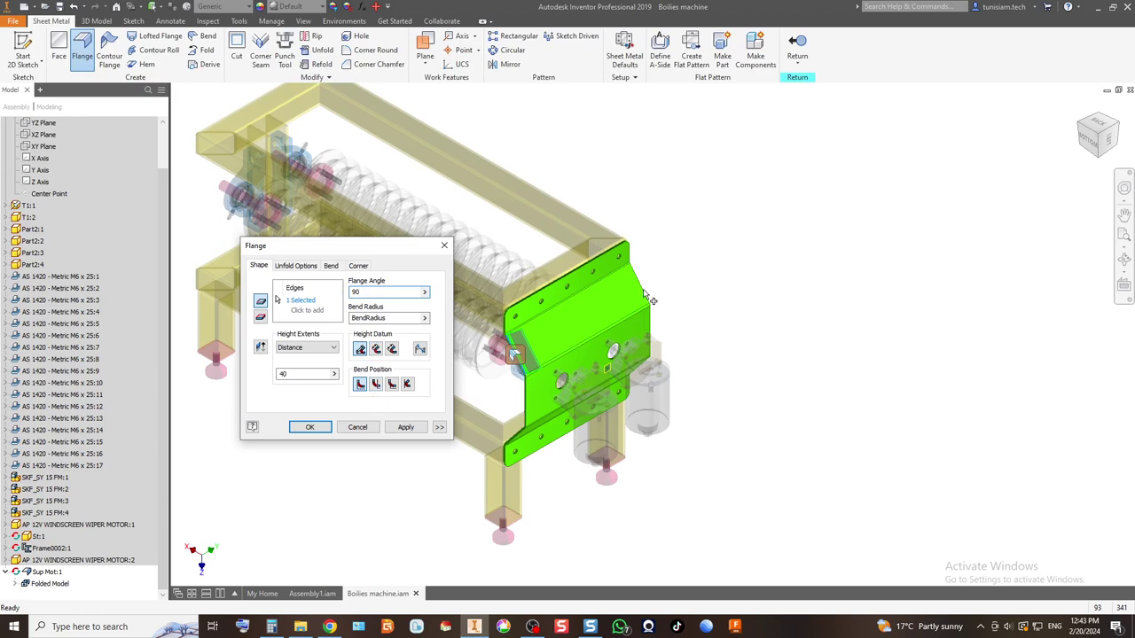
scroll(646, 300, up, 5)
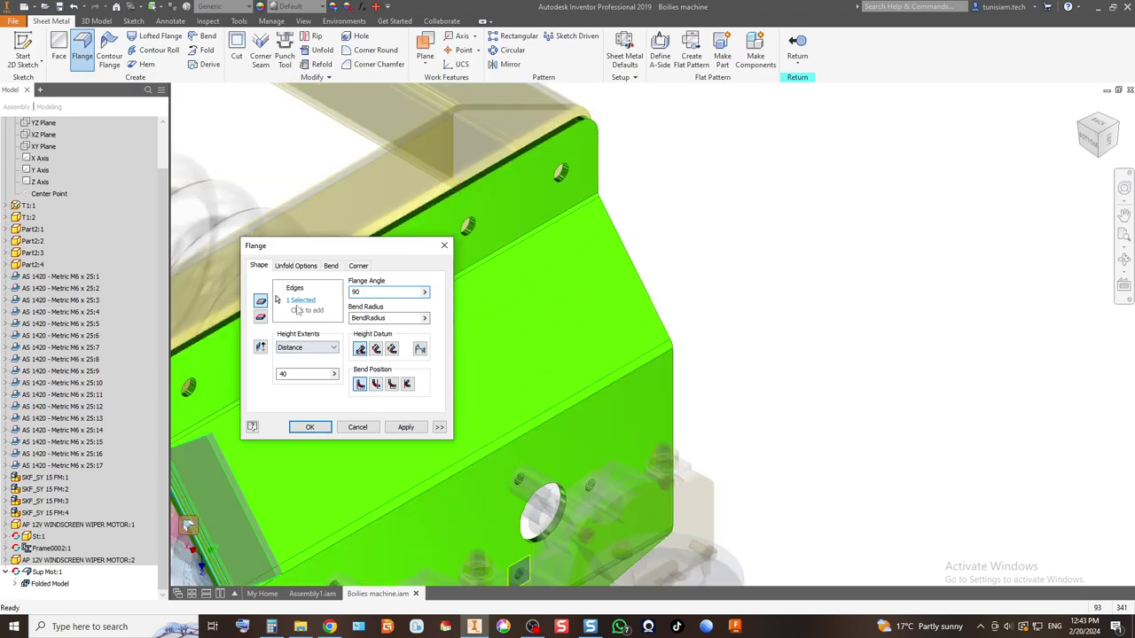
click(298, 310)
click(638, 272)
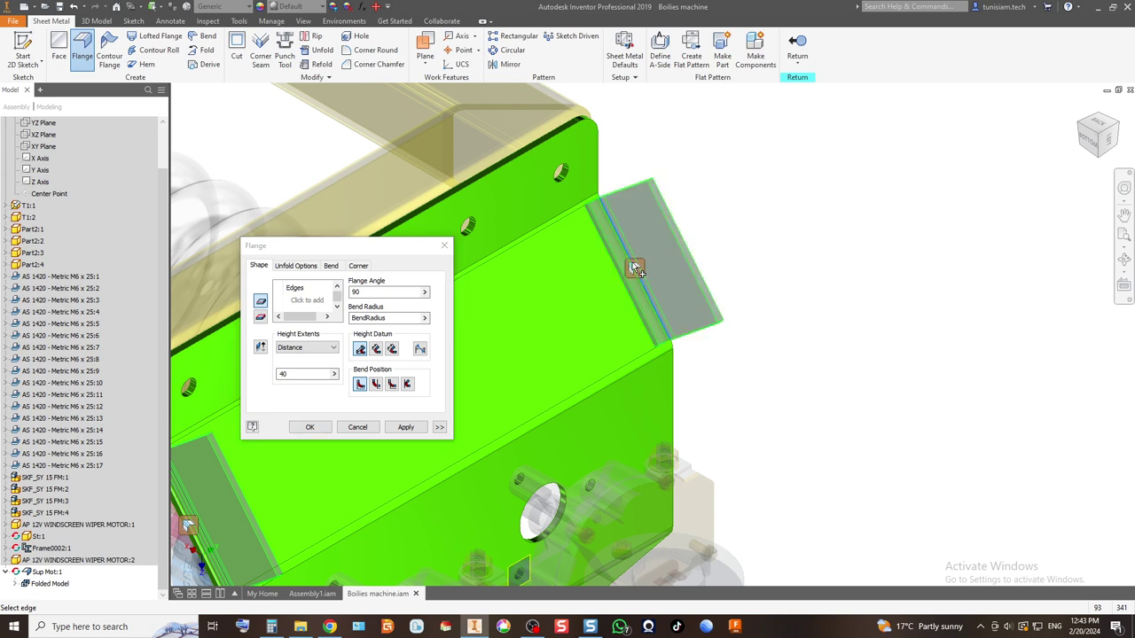
scroll(758, 319, down, 5)
scroll(660, 420, up, 5)
Step: Add both vertical side edges of the motor mounting face to the 40 mm flange and create it
click(633, 388)
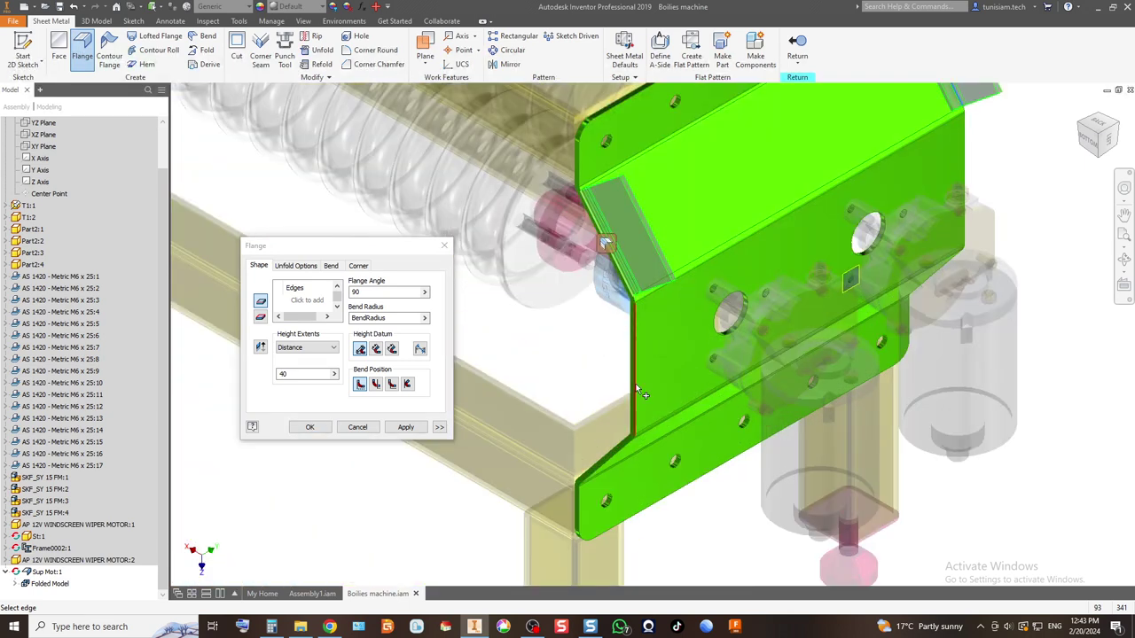
click(966, 193)
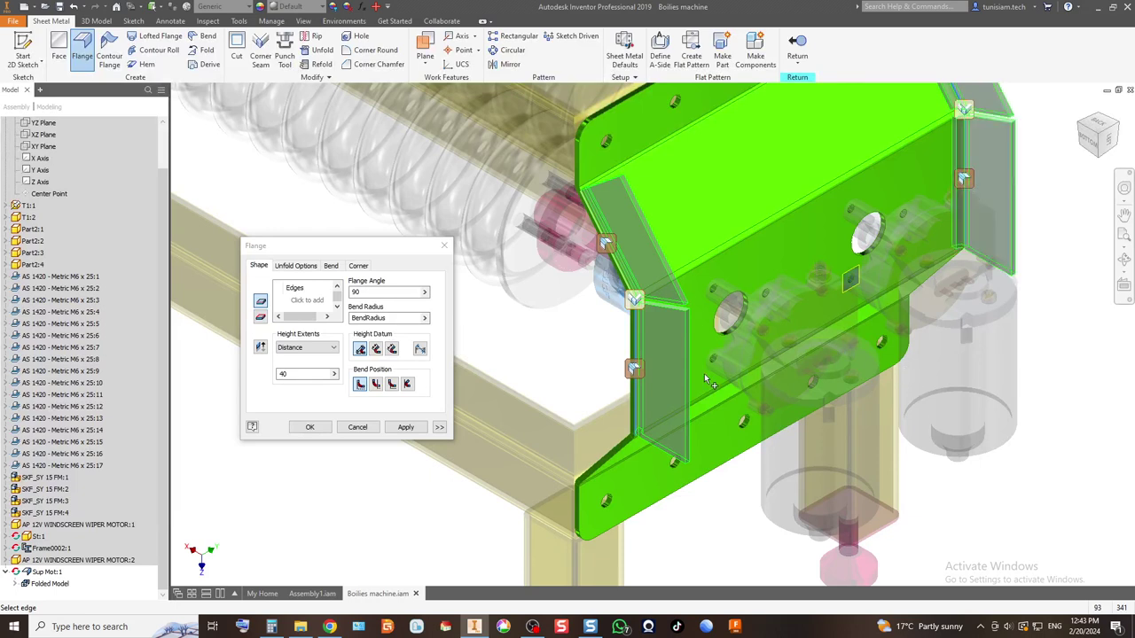
scroll(705, 380, down, 5)
scroll(678, 375, up, 4)
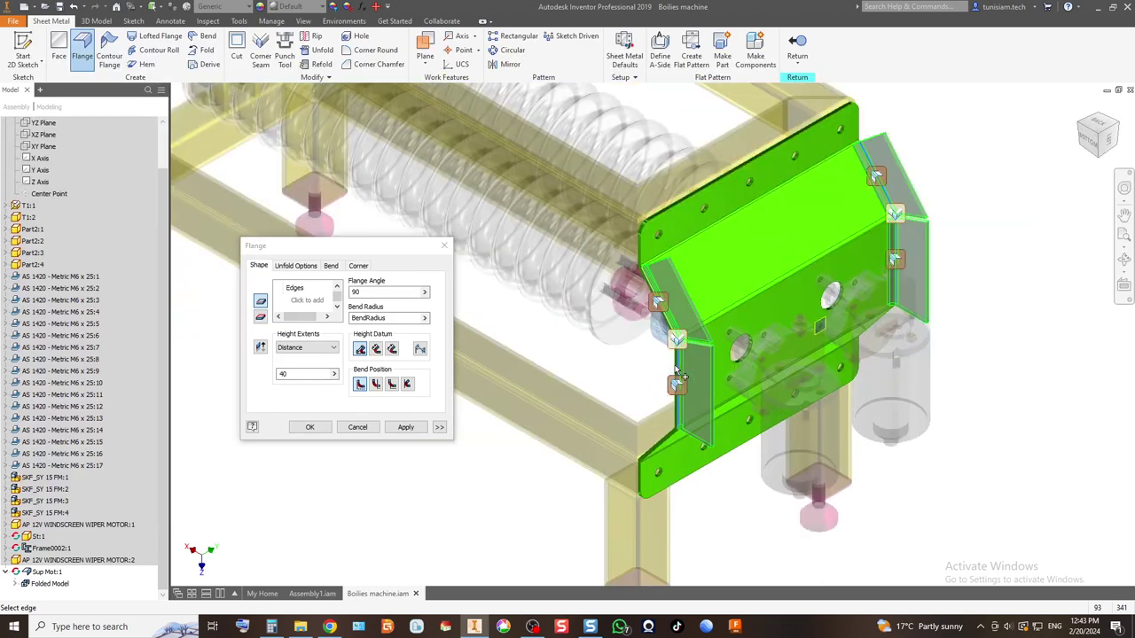
mouse_move(680, 383)
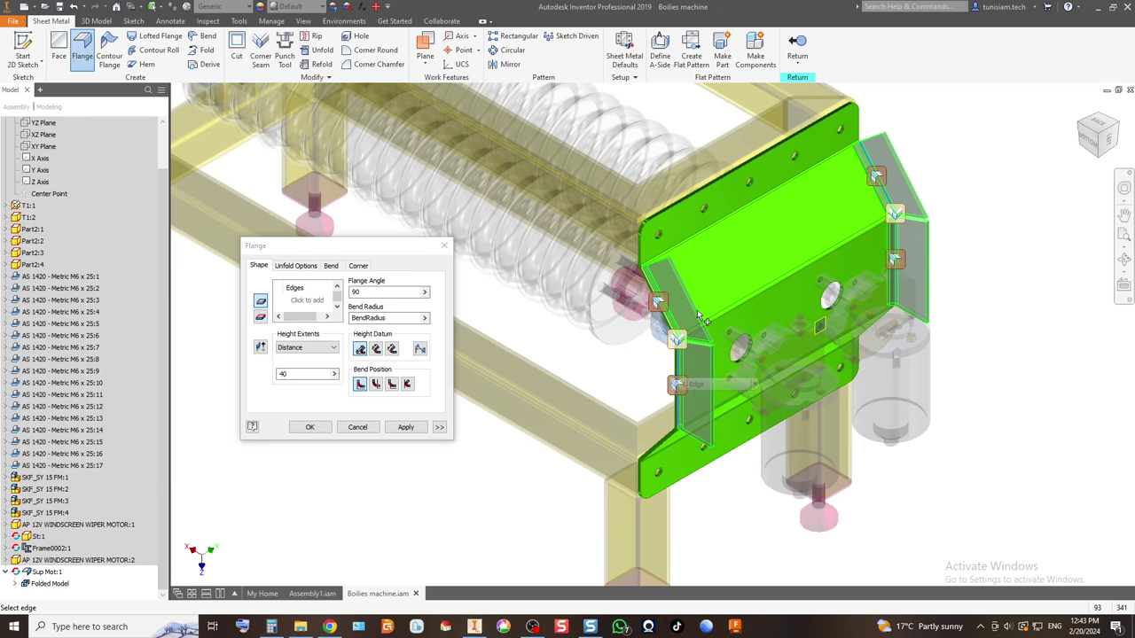
scroll(702, 316, up, 2)
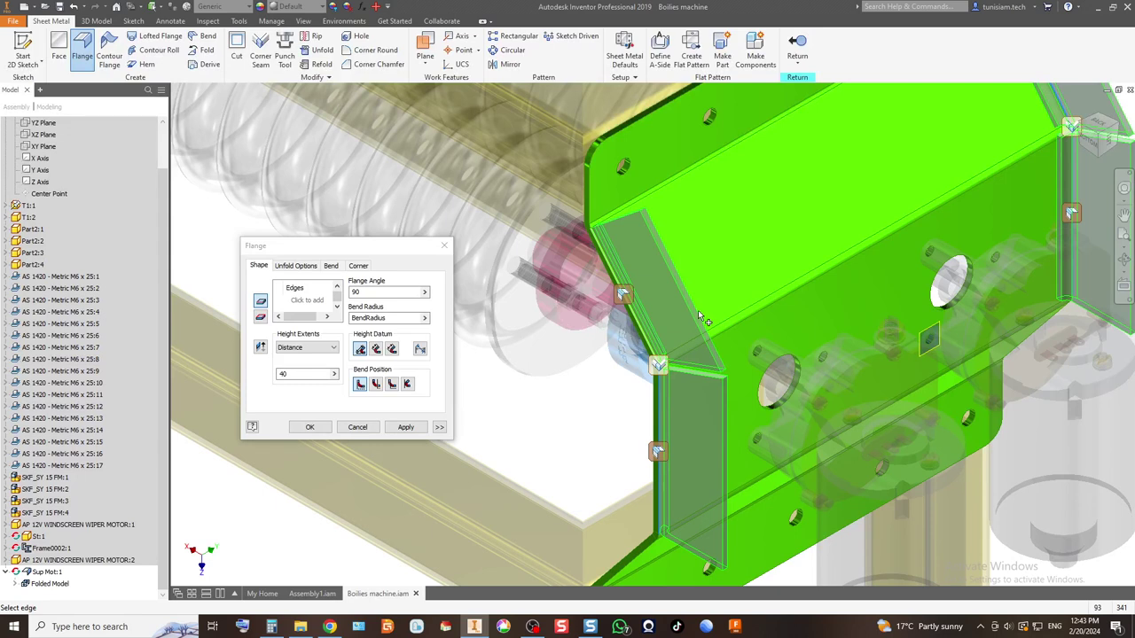
click(404, 428)
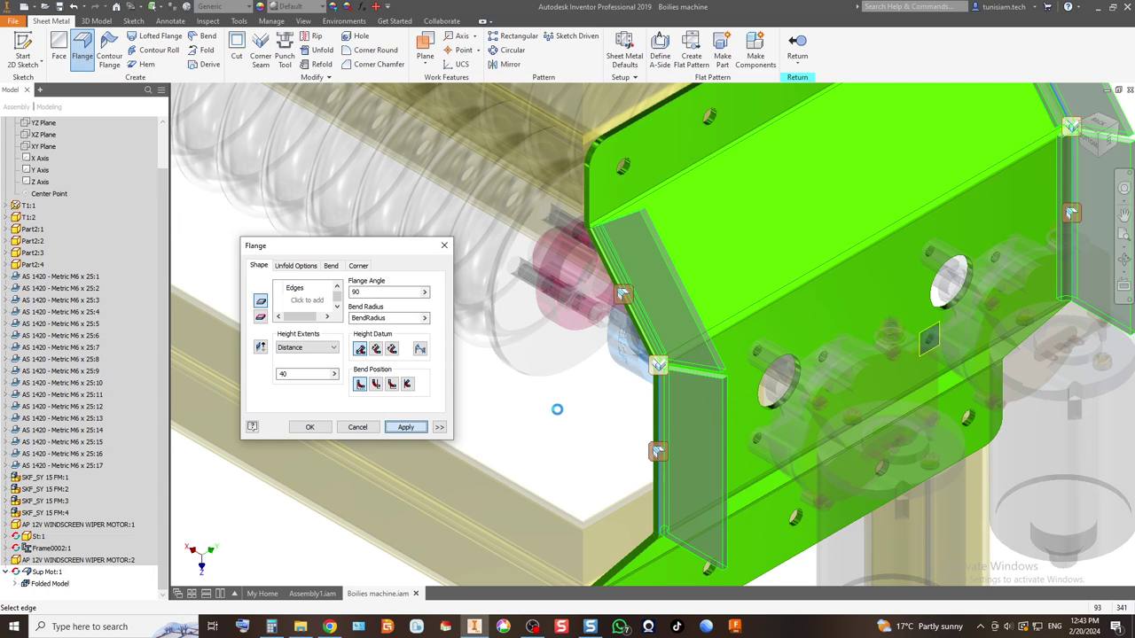
click(358, 430)
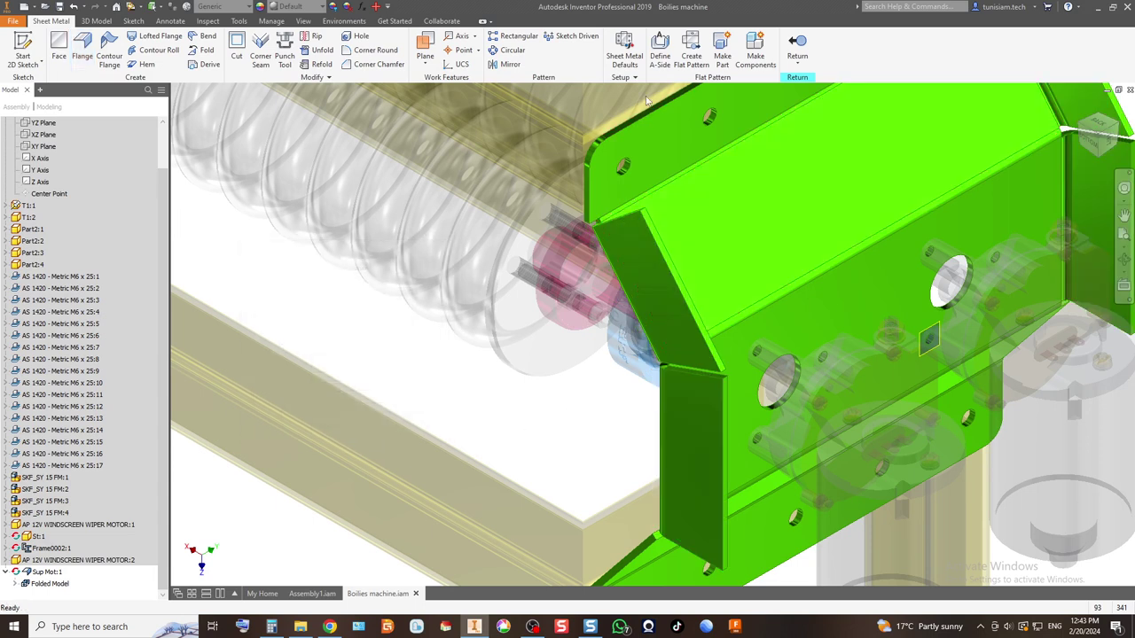
Step: Try to create the flat pattern of the support plate with its side flanges
click(690, 61)
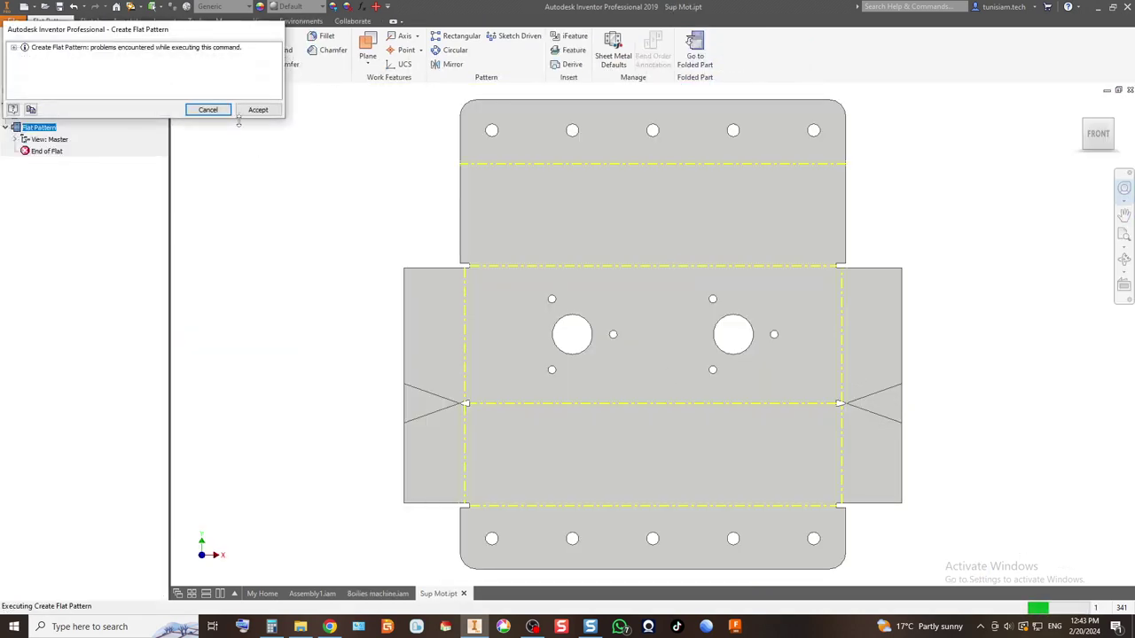
click(208, 109)
scroll(572, 297, down, 5)
scroll(564, 321, up, 5)
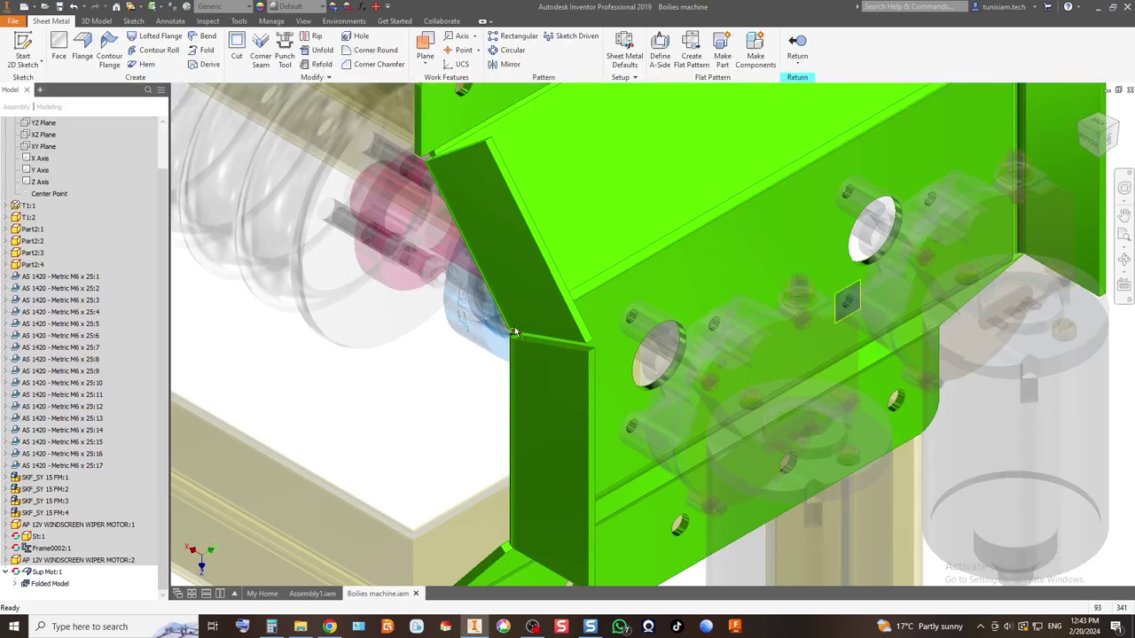
Step: Delete the side flange feature covering the sloped and vertical edges of the support plate
scroll(515, 331, down, 2)
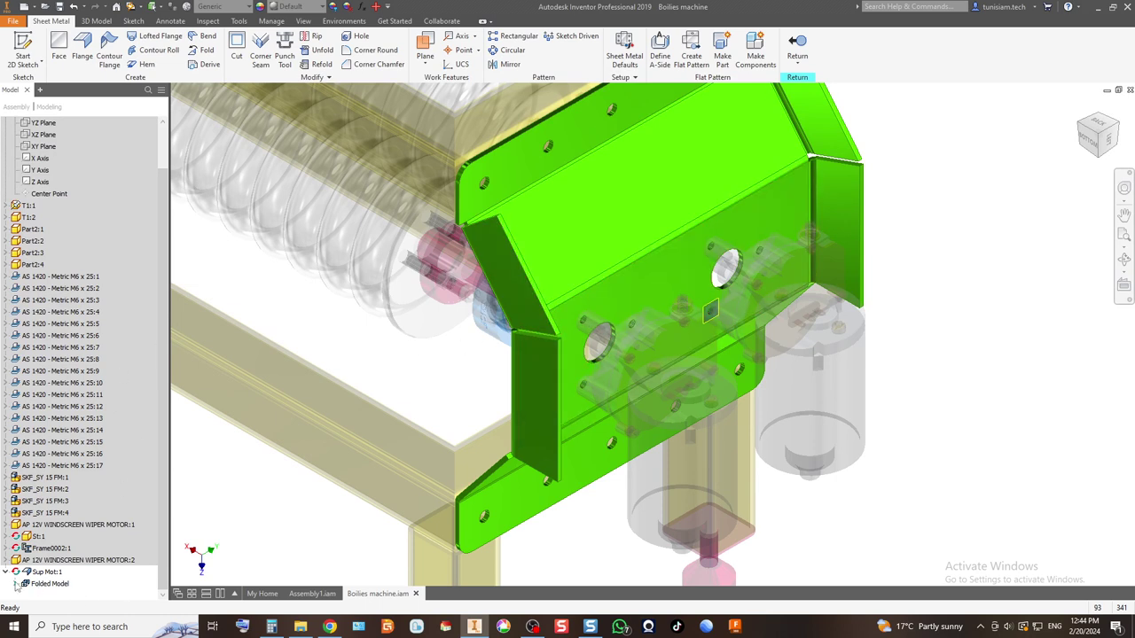
click(16, 584)
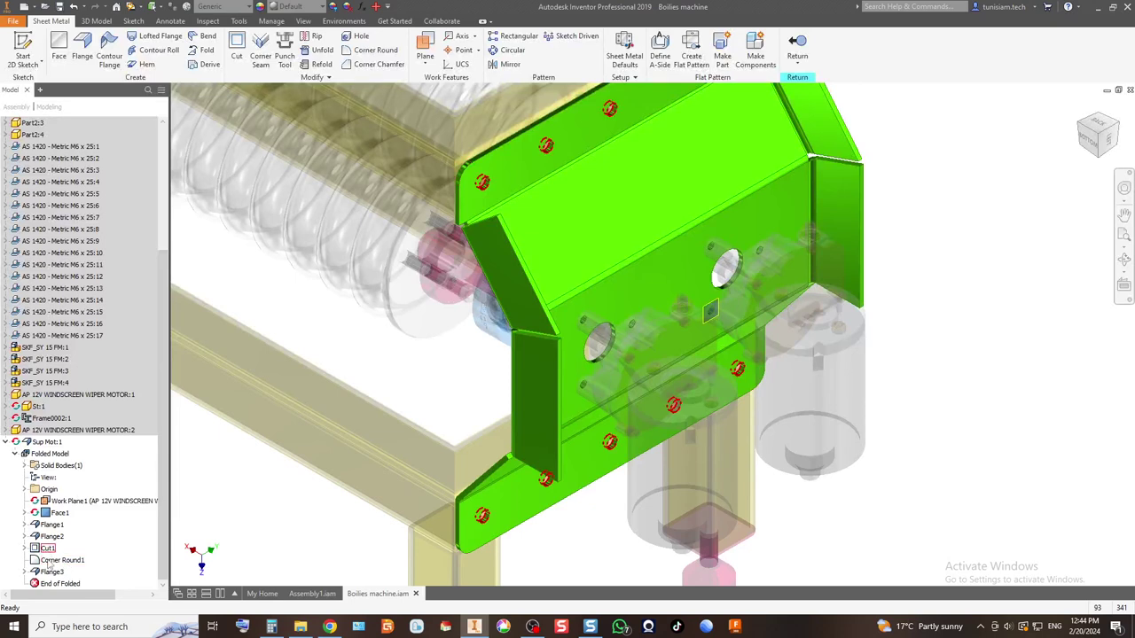
click(52, 573)
right_click(51, 575)
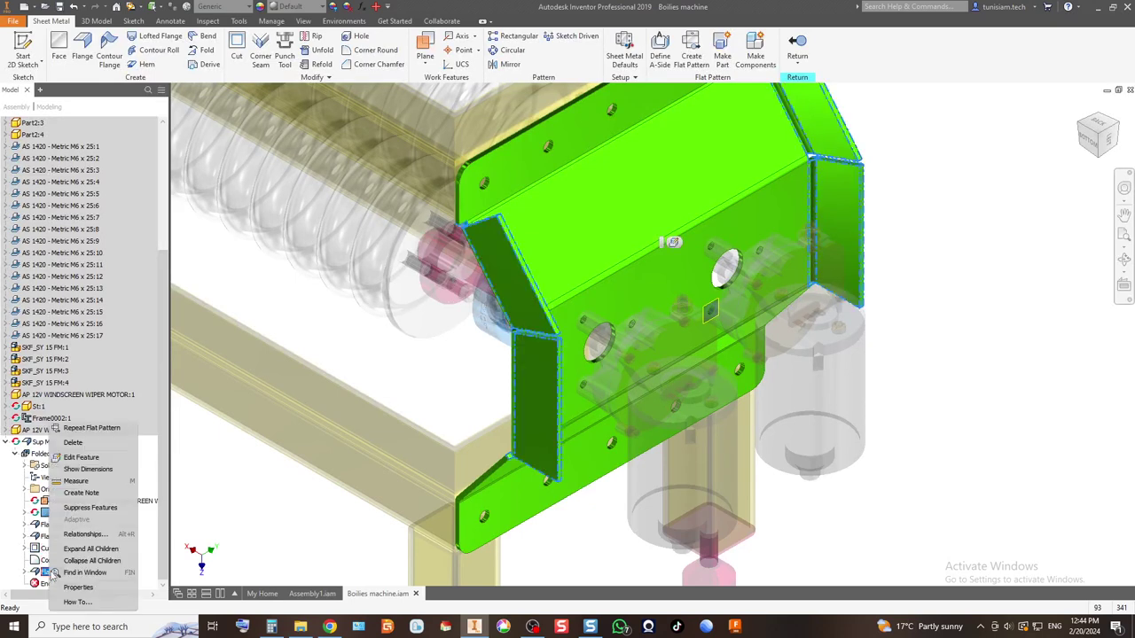
click(80, 446)
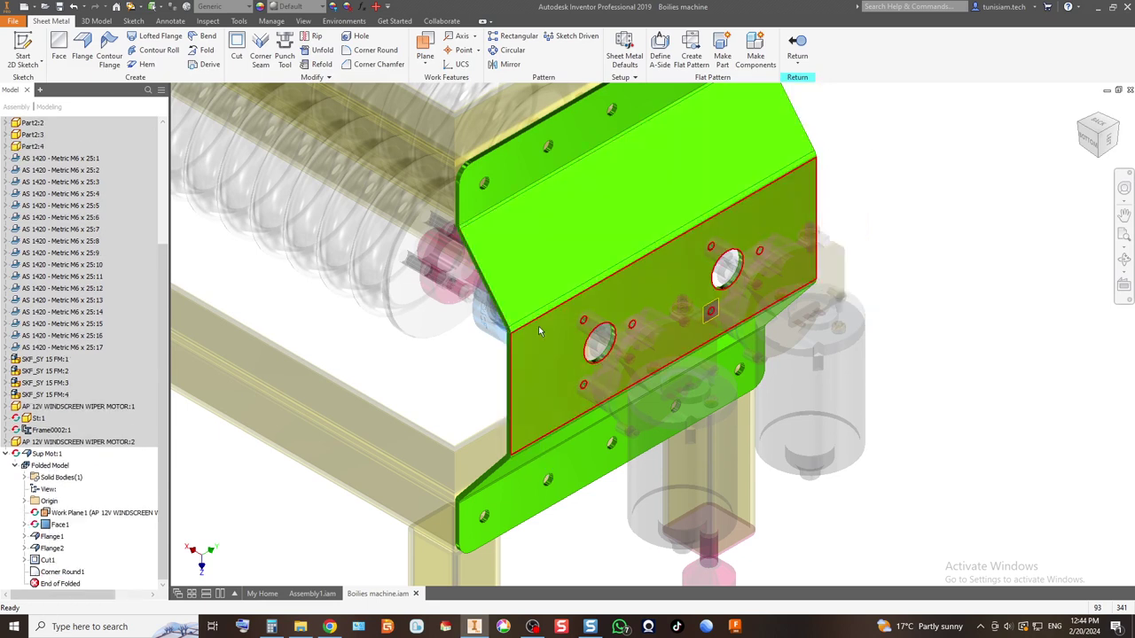
Step: Start a 90-degree flange on only the two vertical side edges of the motor mounting face
scroll(452, 324, down, 5)
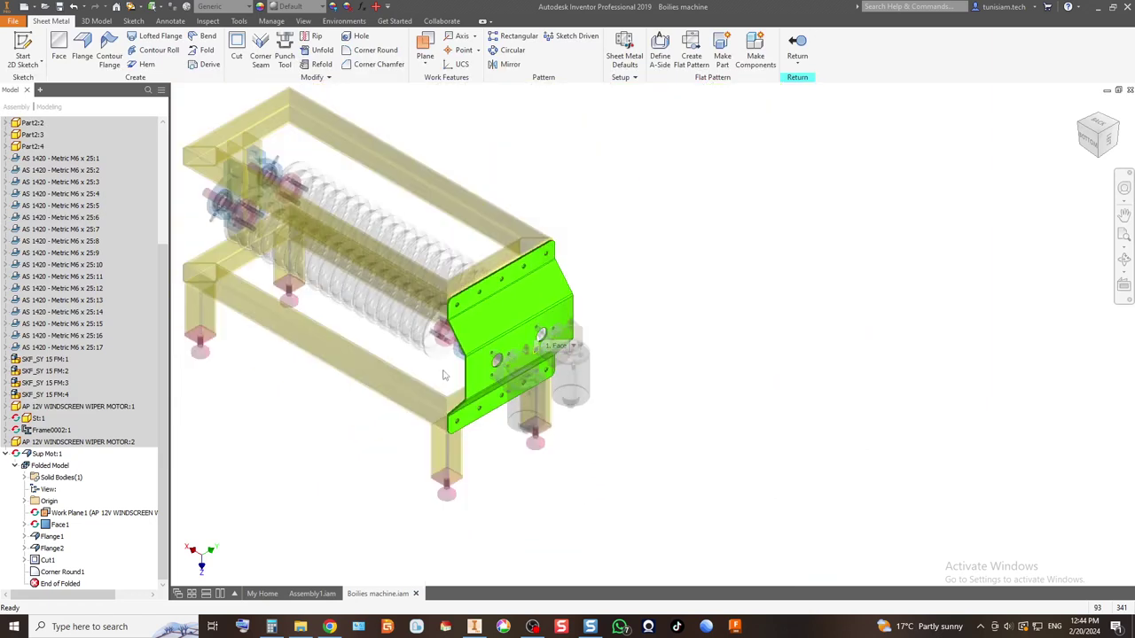
scroll(454, 318, up, 5)
scroll(454, 318, down, 2)
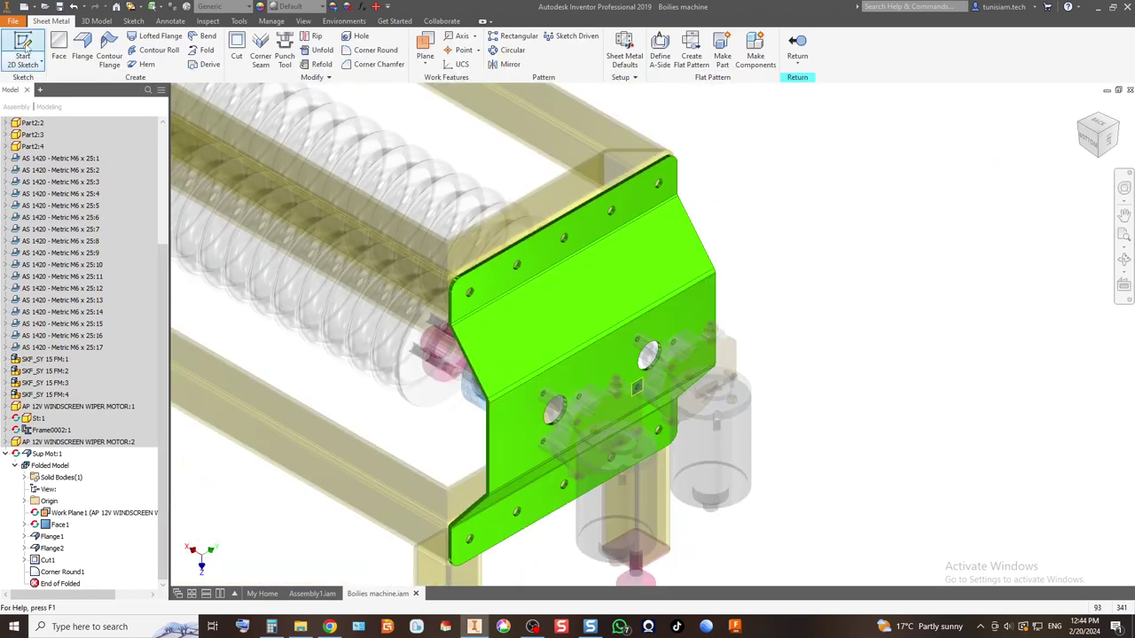
click(82, 48)
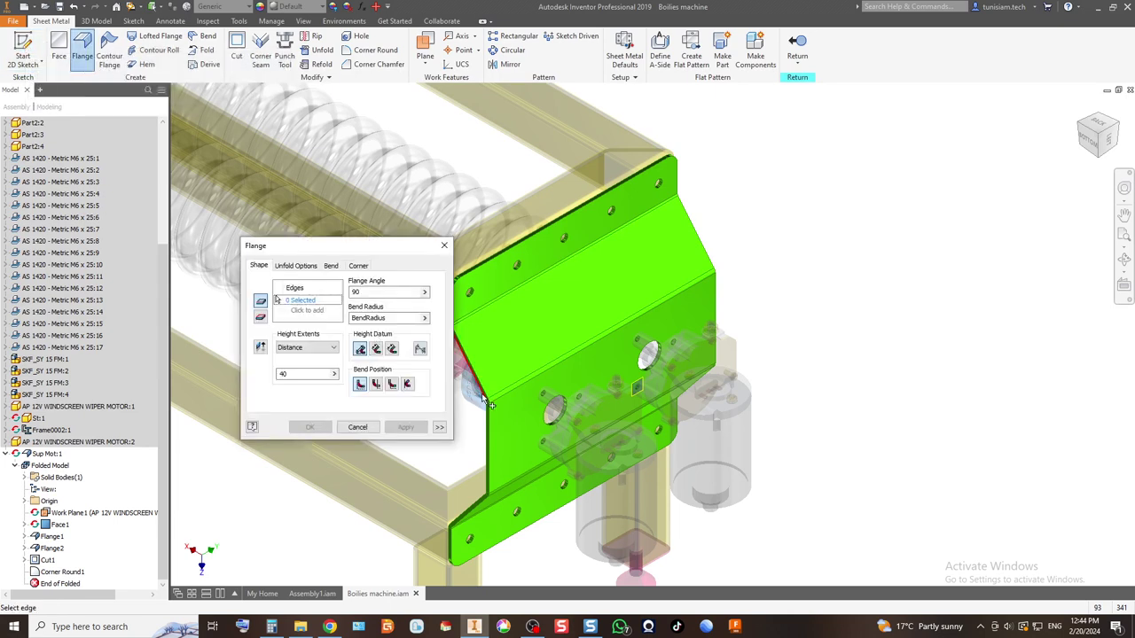
scroll(496, 410, up, 2)
scroll(500, 413, down, 3)
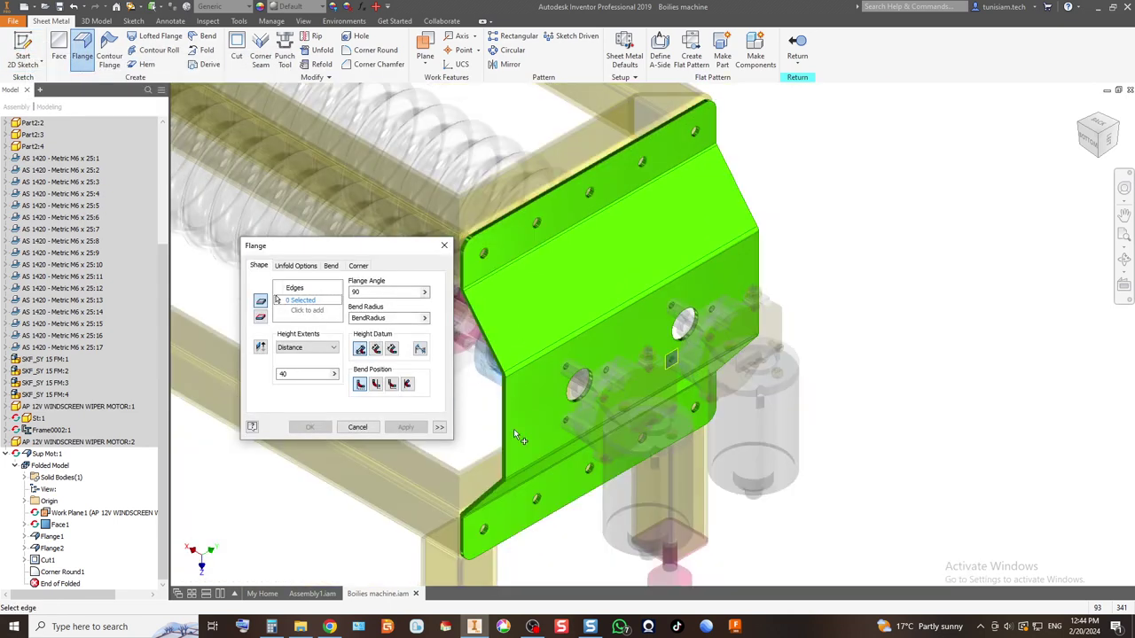
click(508, 435)
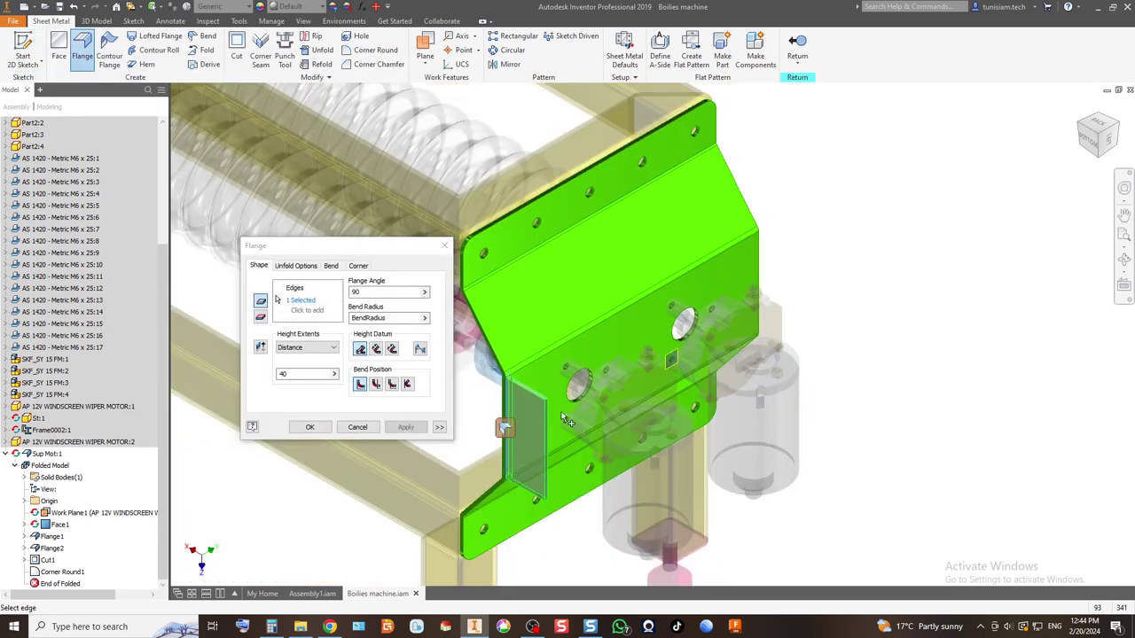
click(756, 302)
Step: Set the side flange distance to 80 mm, checking it from the bottom view, and create the flanges
double_click(306, 374)
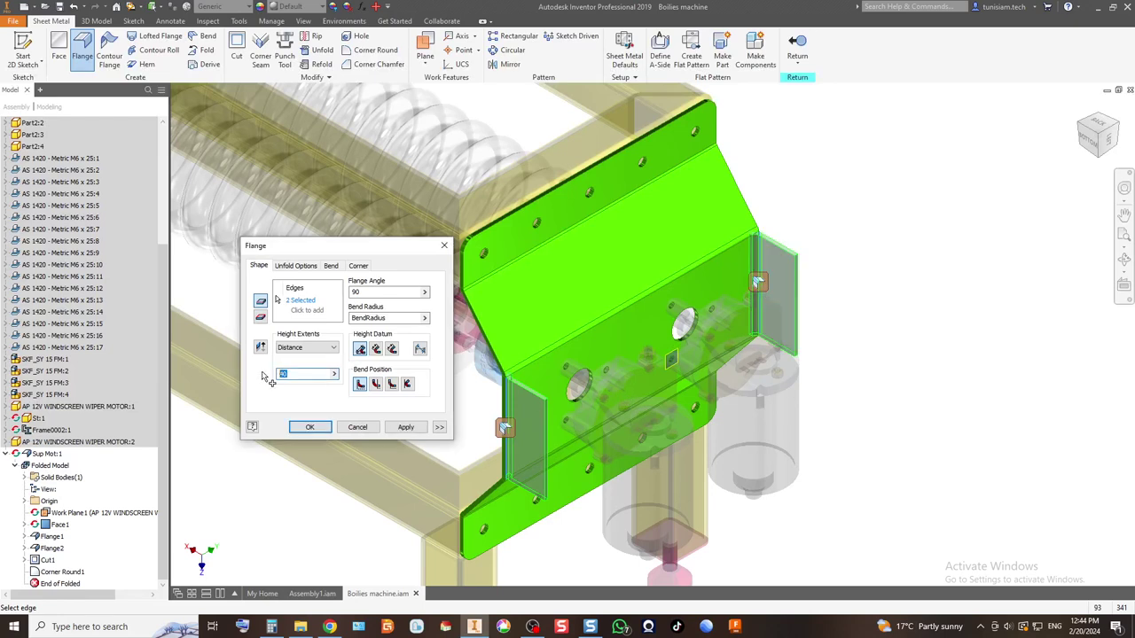
click(1099, 140)
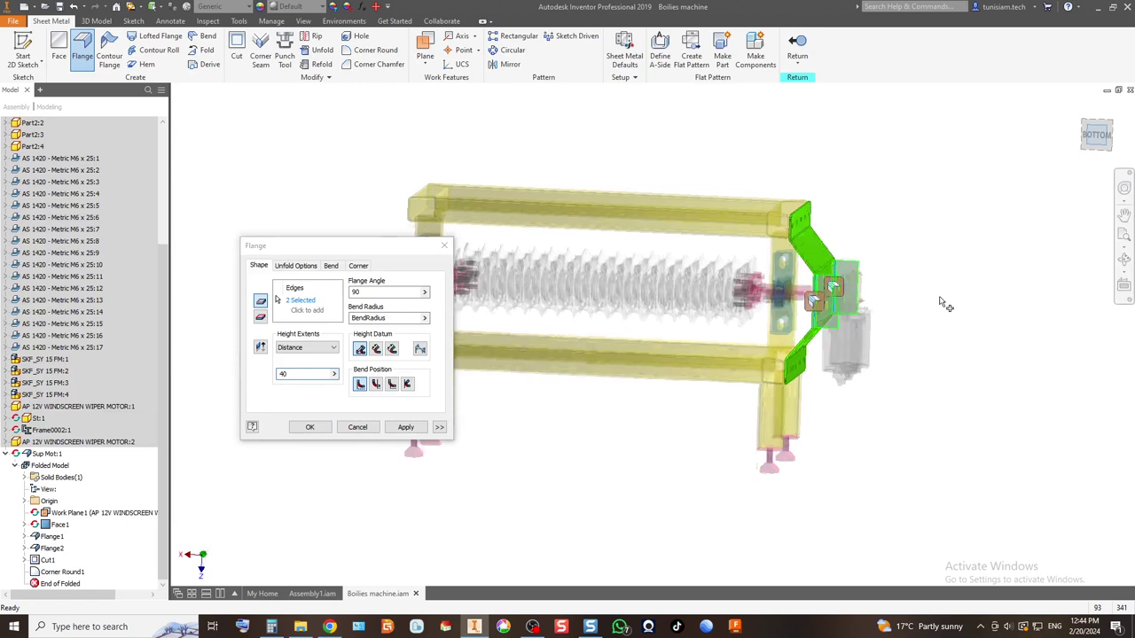
double_click(283, 375)
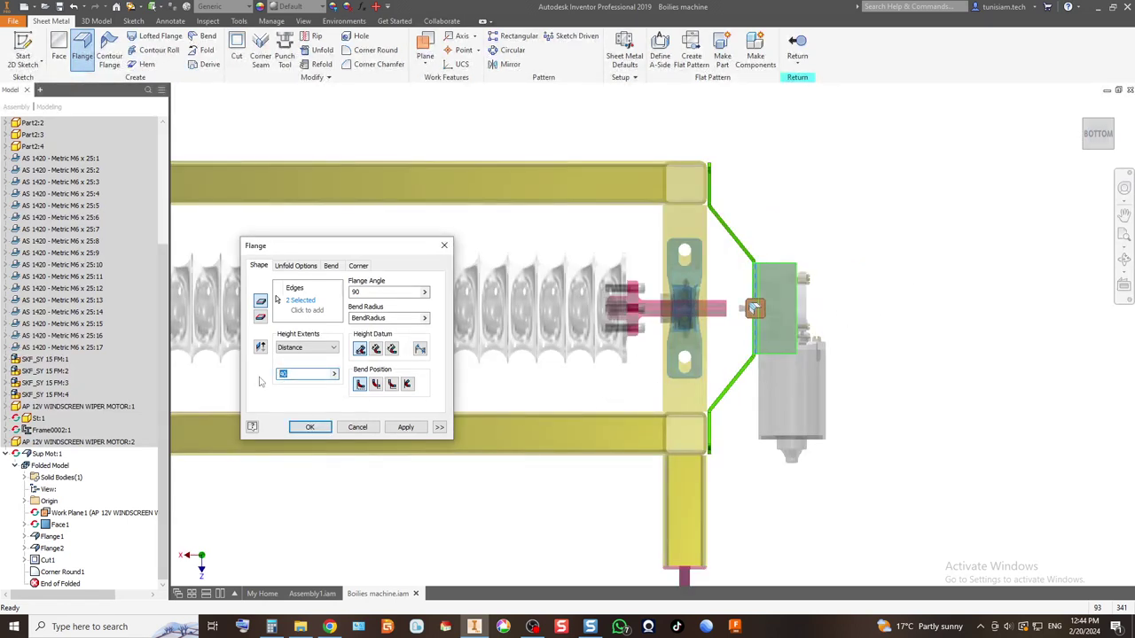
text(80)
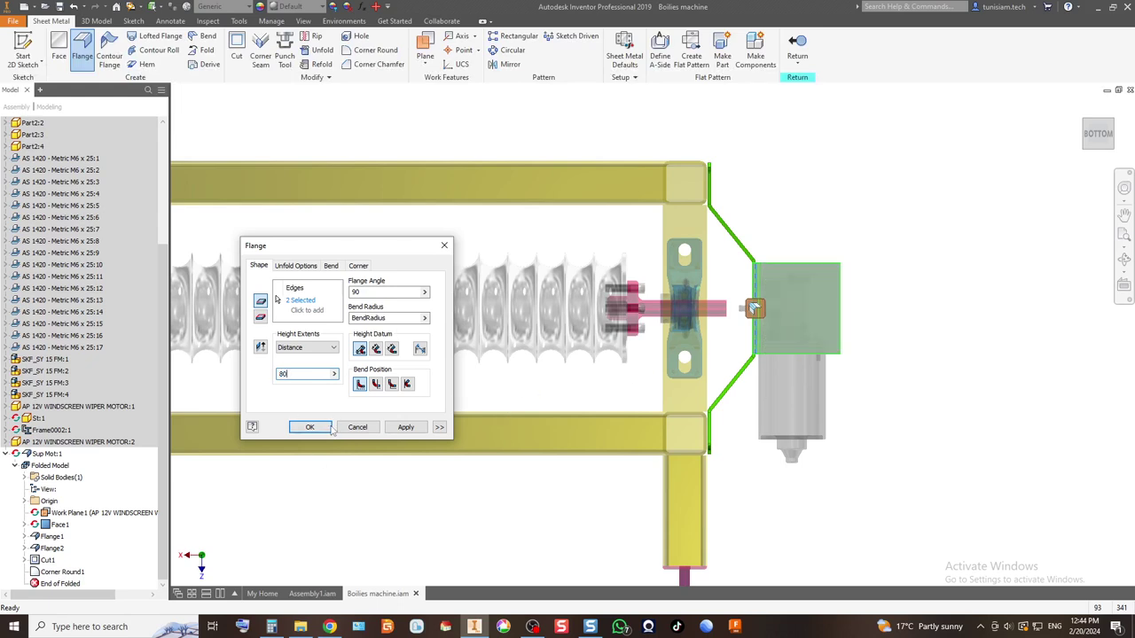
click(407, 427)
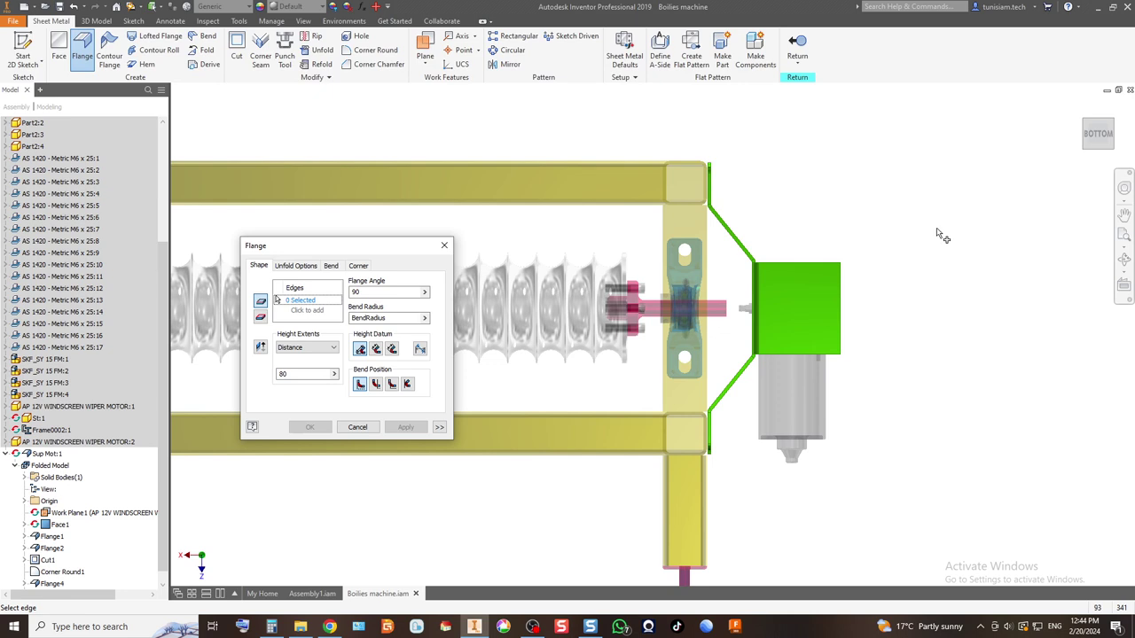
Step: Start a 90-degree flange on the two side edges of the support plate's upper sloped face
click(1114, 128)
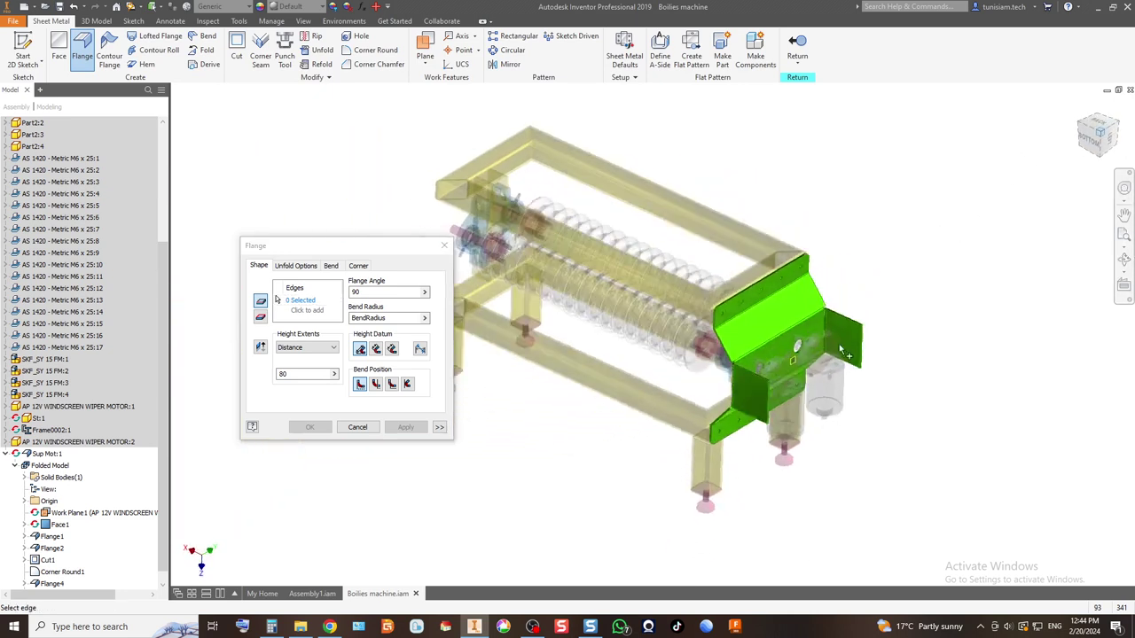
scroll(782, 420, up, 5)
scroll(532, 419, down, 5)
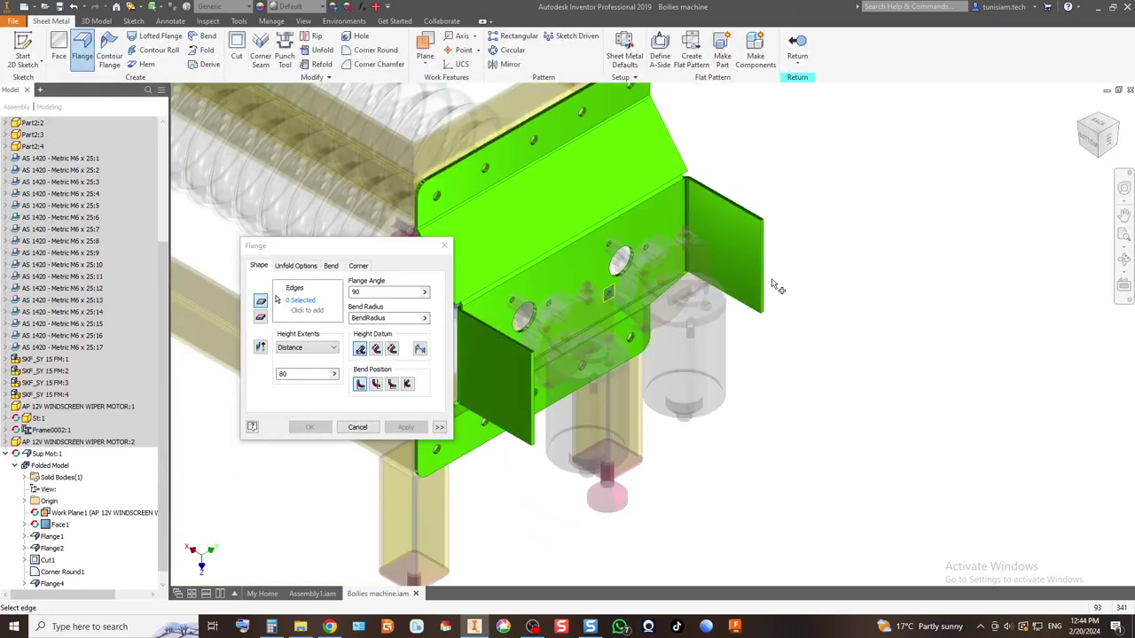
scroll(749, 364, down, 2)
scroll(582, 310, up, 4)
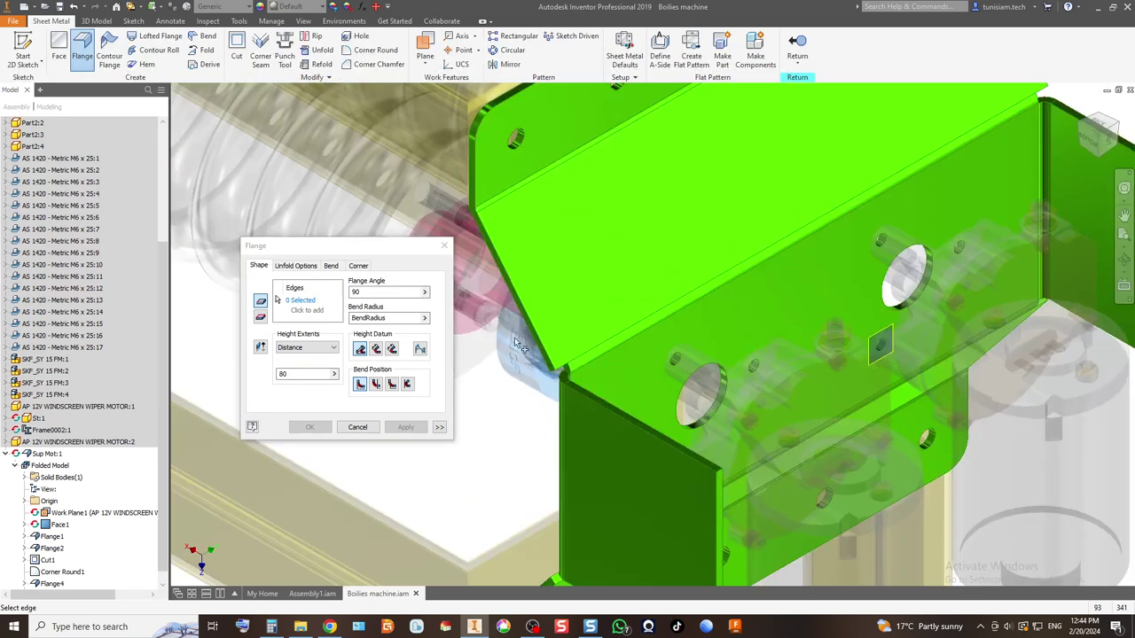
click(535, 325)
scroll(536, 326, down, 3)
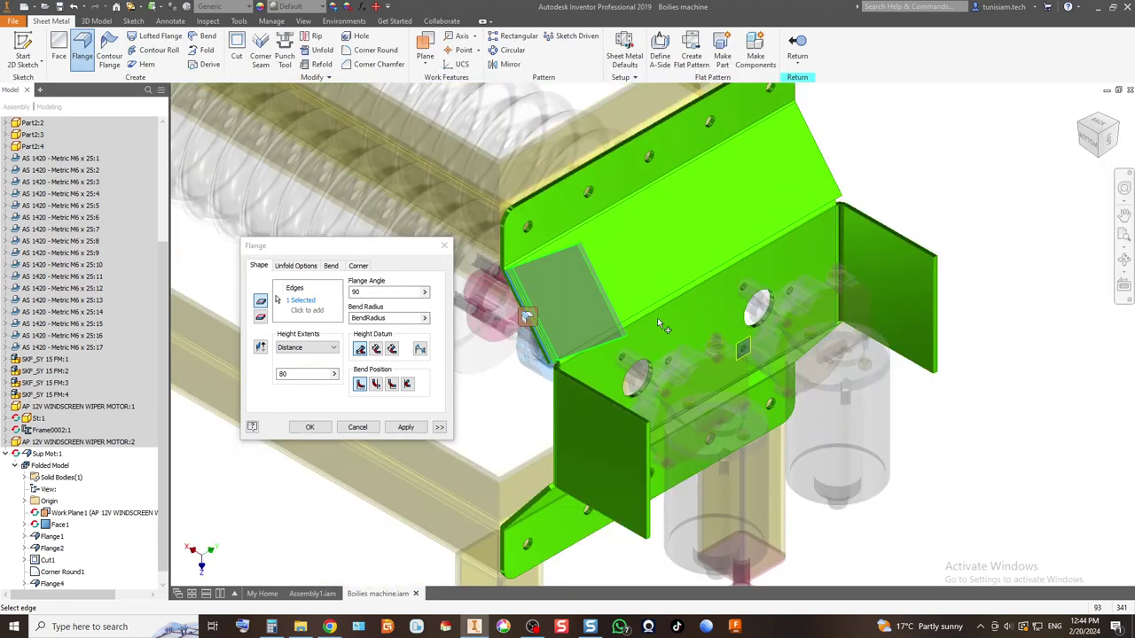
click(830, 165)
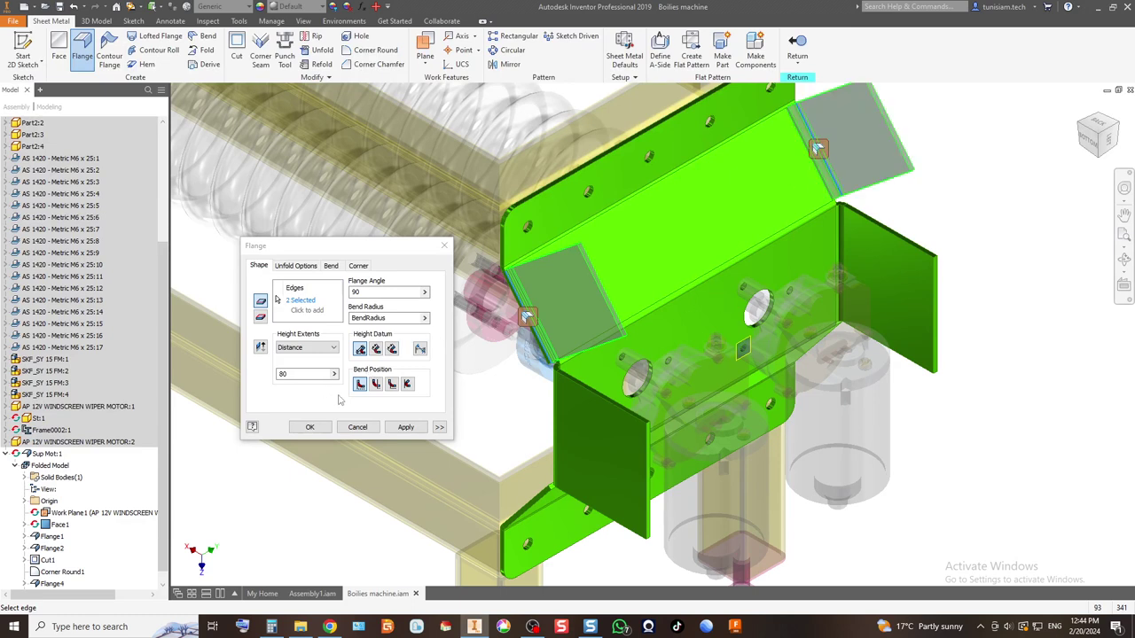
Step: Compare flange distances of 60 mm and 80 mm from the bottom view, keep 80 mm, and create the flanges
middle_drag(1082, 149, 1087, 141)
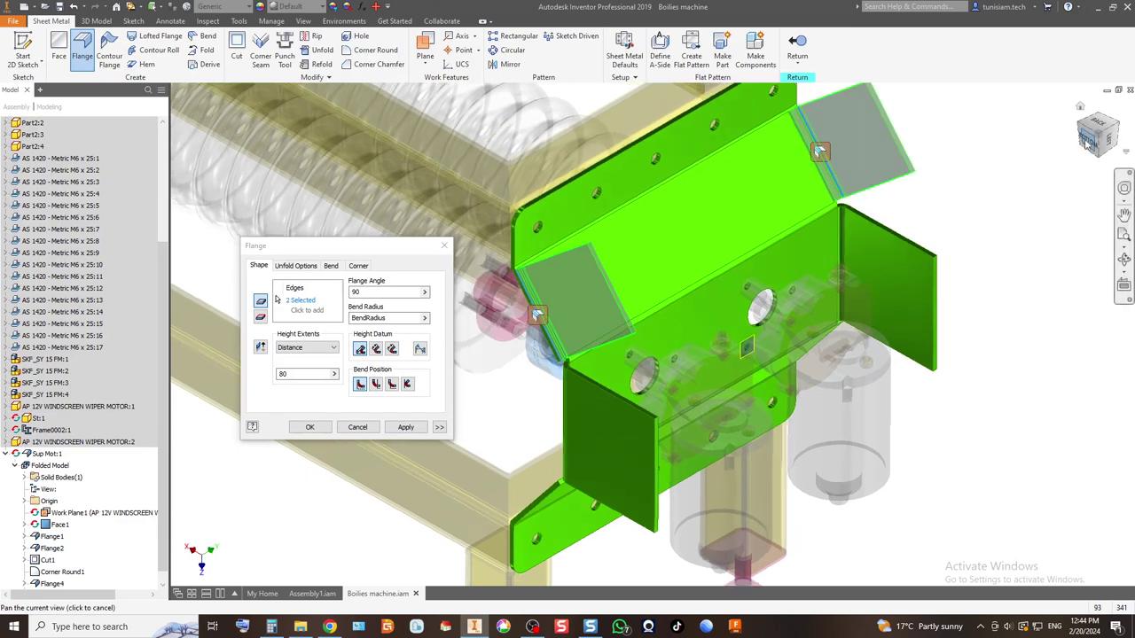
click(1088, 142)
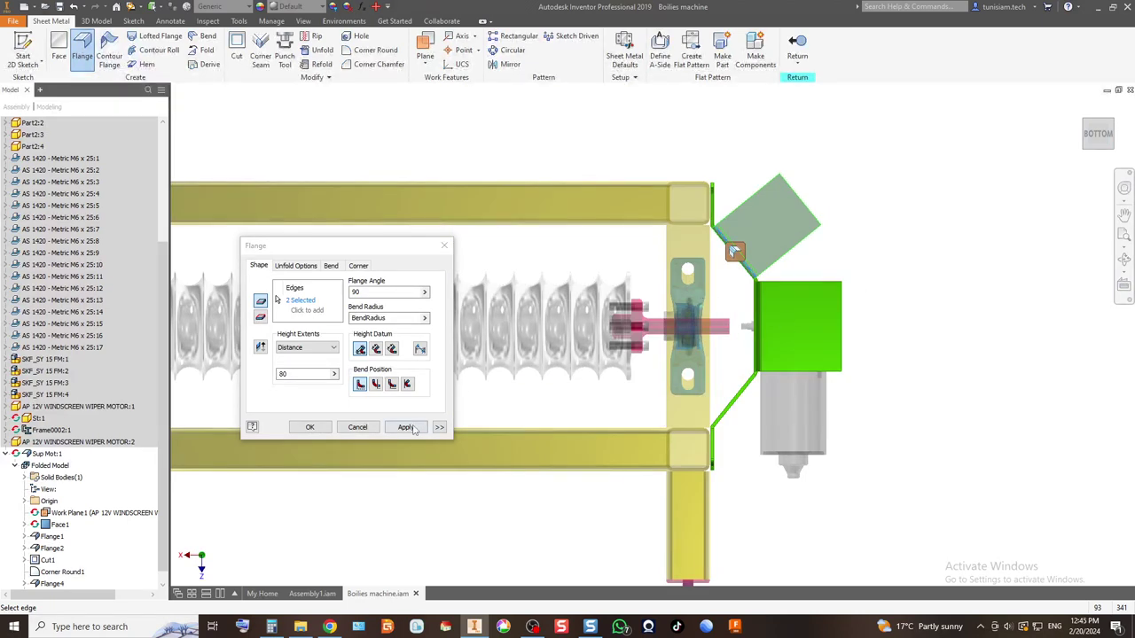
click(263, 381)
text(60)
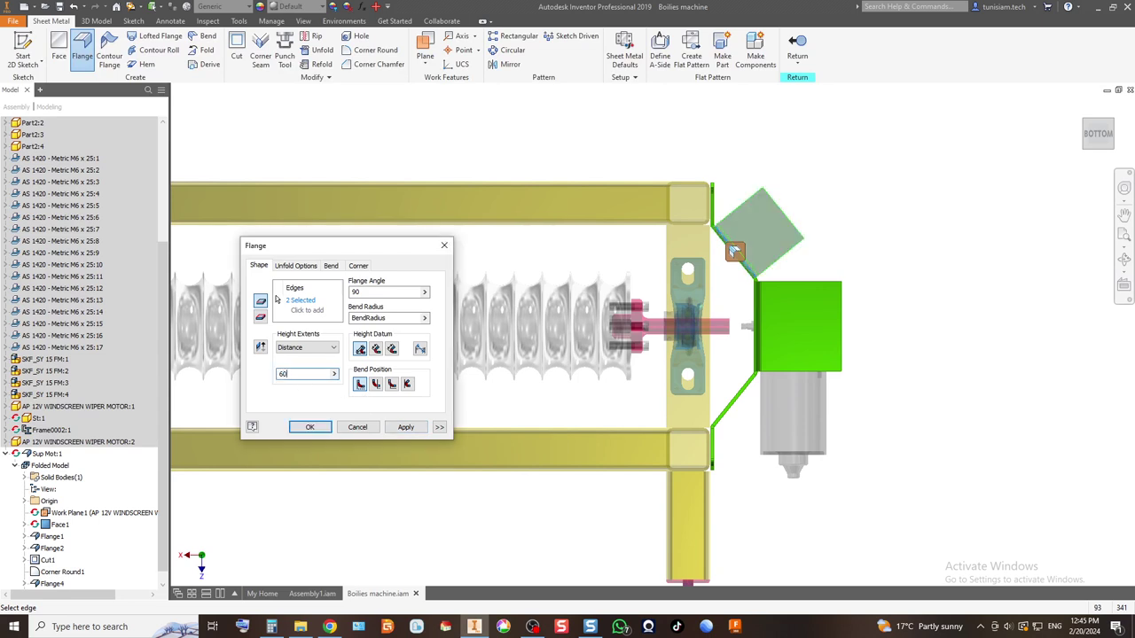
scroll(816, 254, up, 3)
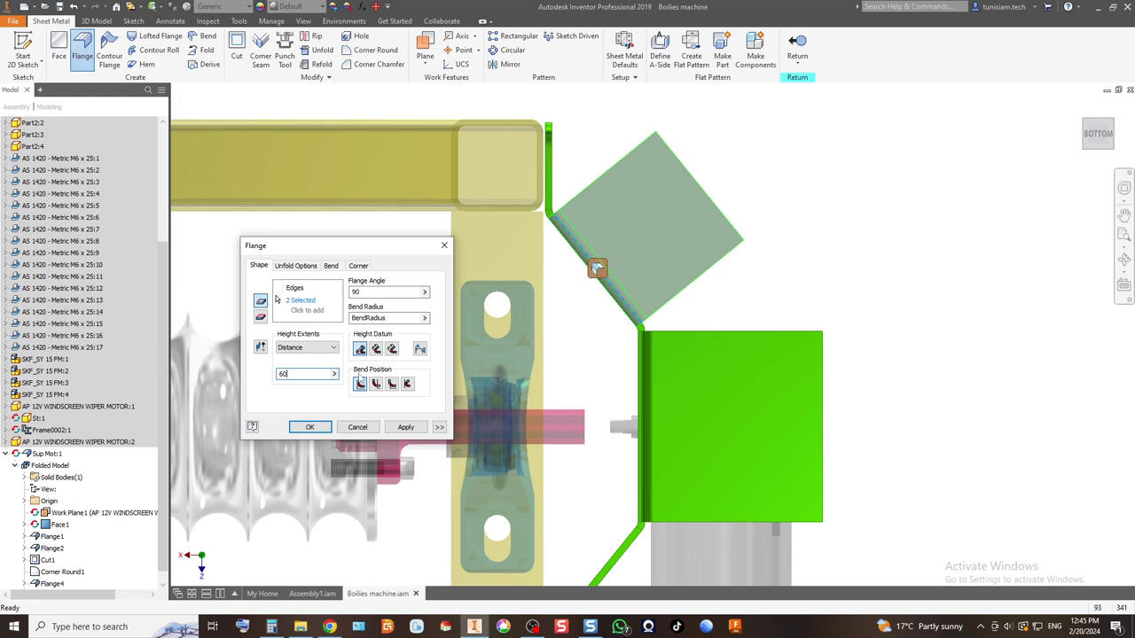
double_click(305, 378)
text(80)
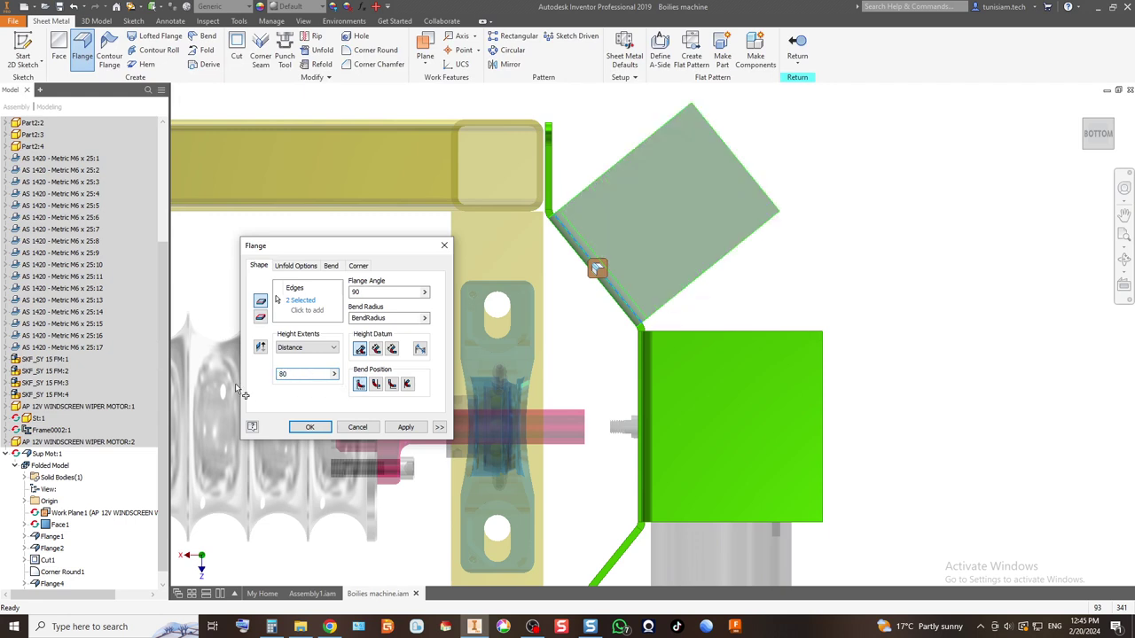
click(310, 429)
Step: Create the flat pattern of the support plate with its vertical and sloped side flanges
key(Home)
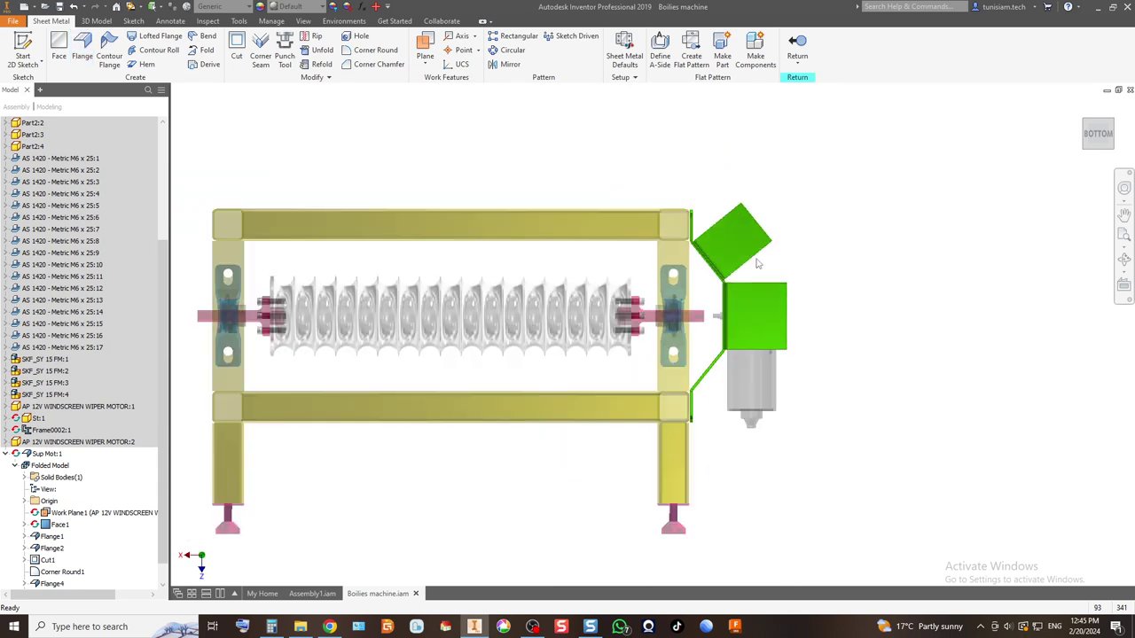
click(1112, 131)
scroll(856, 350, up, 3)
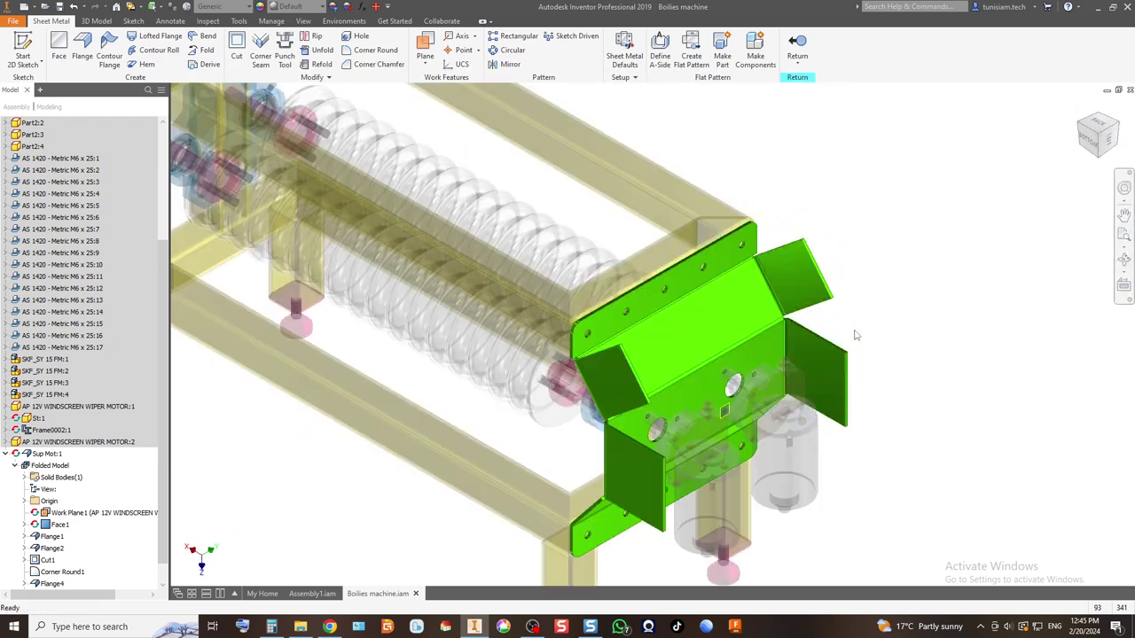
scroll(653, 403, up, 3)
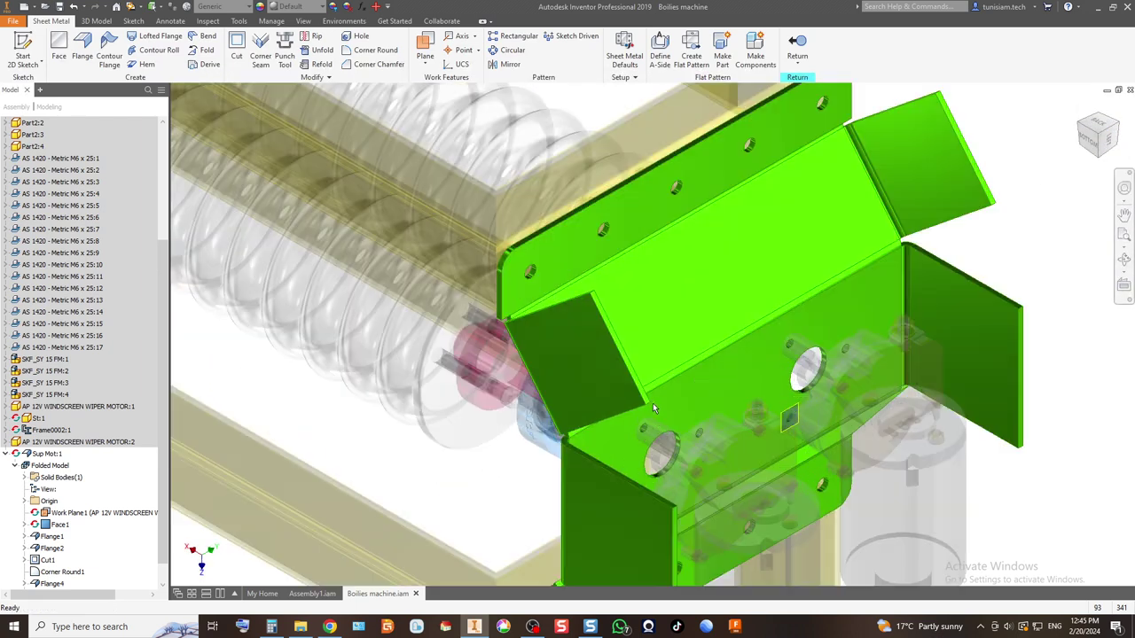
scroll(755, 343, down, 3)
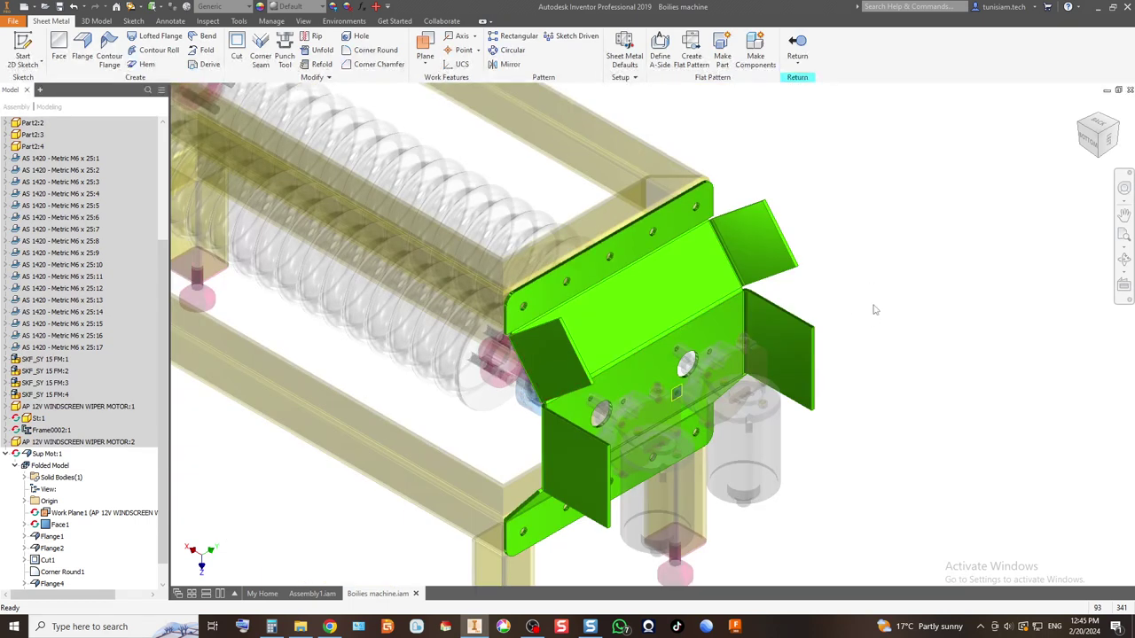
click(631, 280)
click(694, 53)
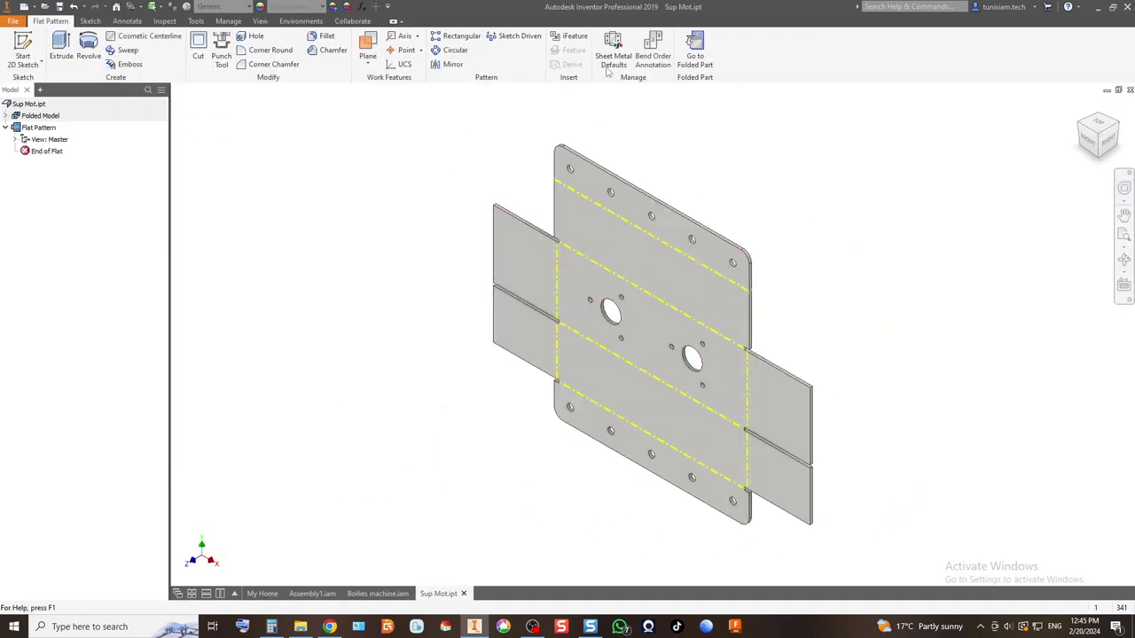
Step: Display the bend order annotation on the support plate's flat pattern
click(652, 55)
scroll(698, 401, up, 3)
scroll(735, 418, down, 5)
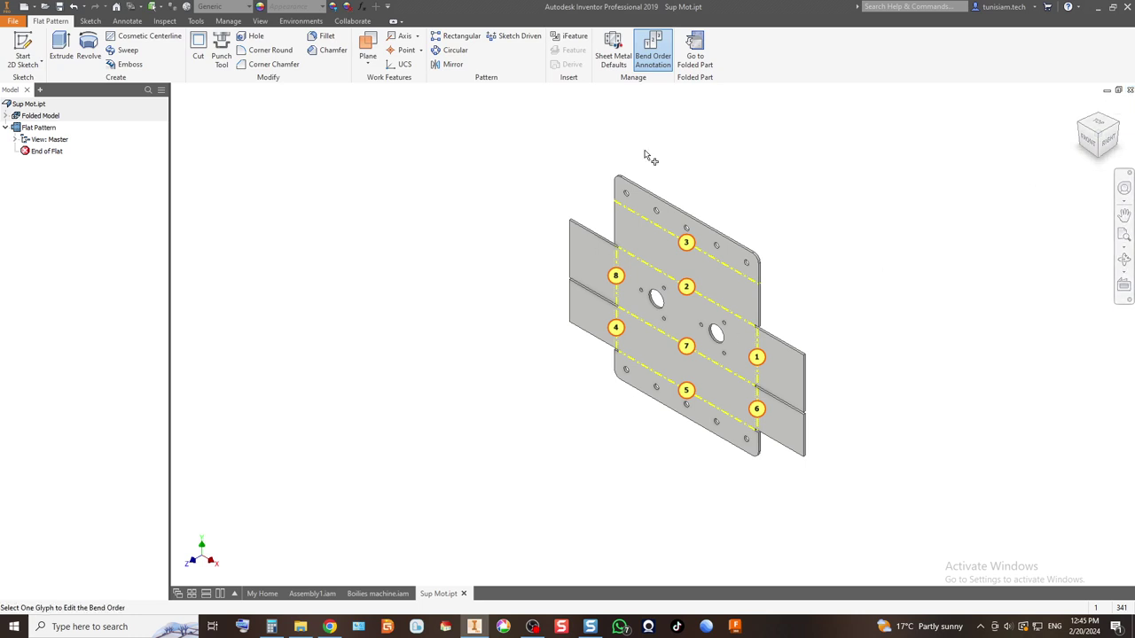
Step: Go back to the folded part and close Sup Mot.ipt without saving, returning to the machine assembly
click(695, 49)
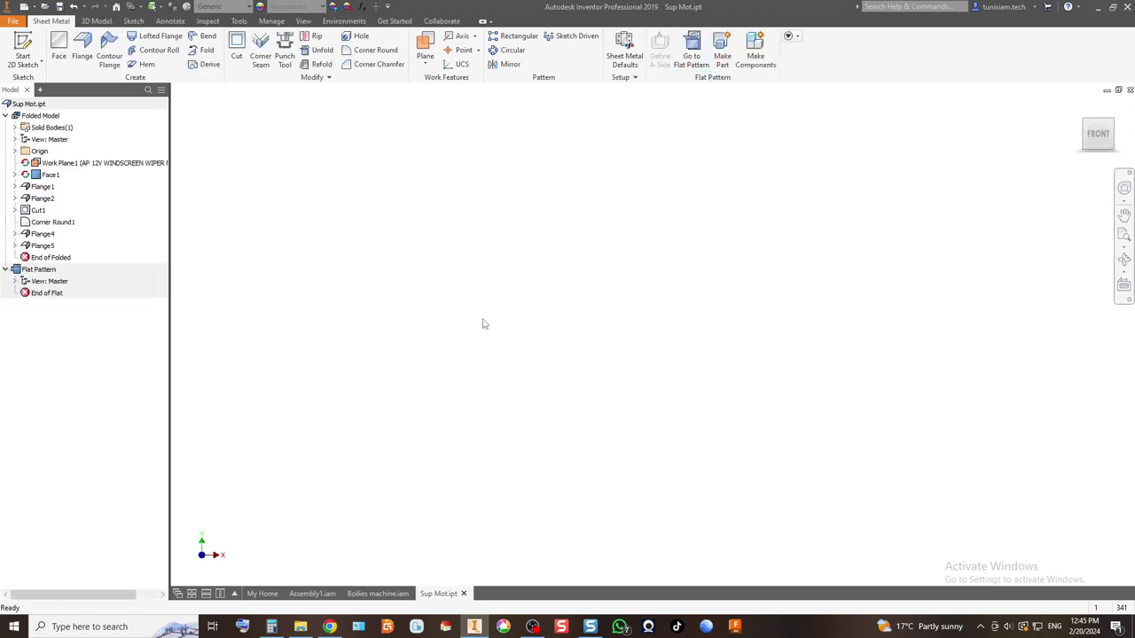
click(463, 594)
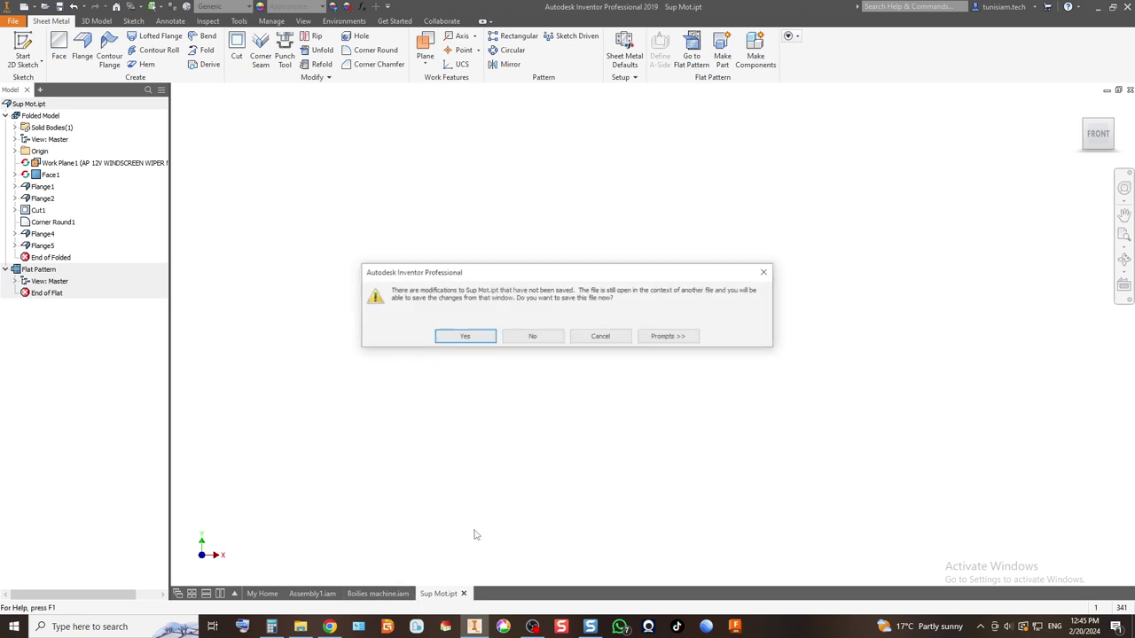
click(524, 339)
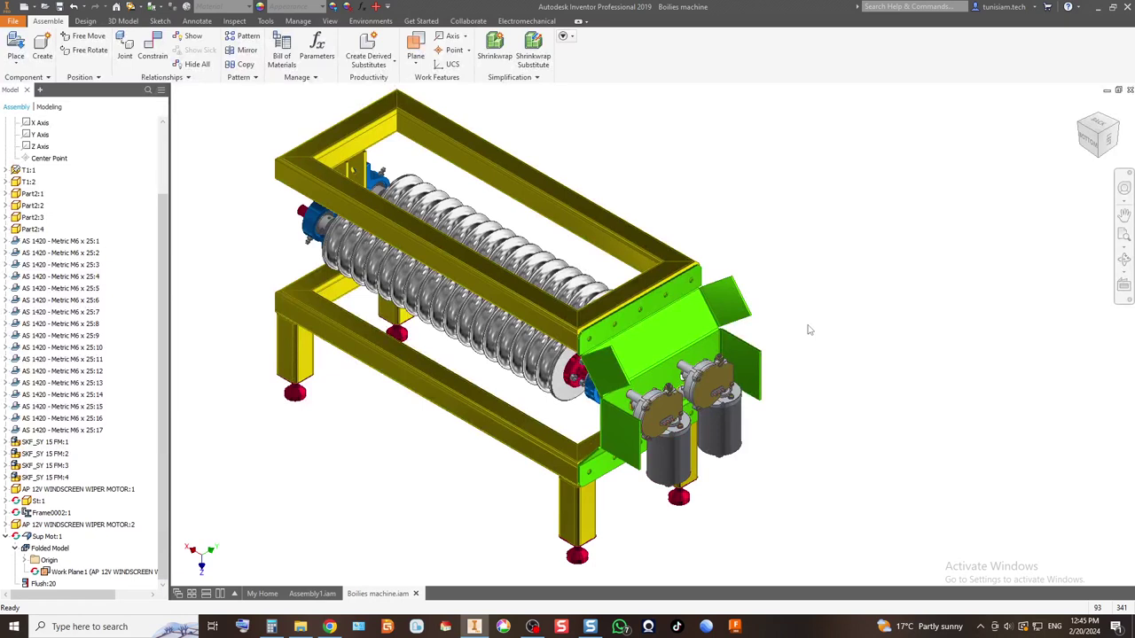
Step: Examine the support plate's side flanges around the two wiper motors from the bottom and from both isometric sides
scroll(718, 305, up, 4)
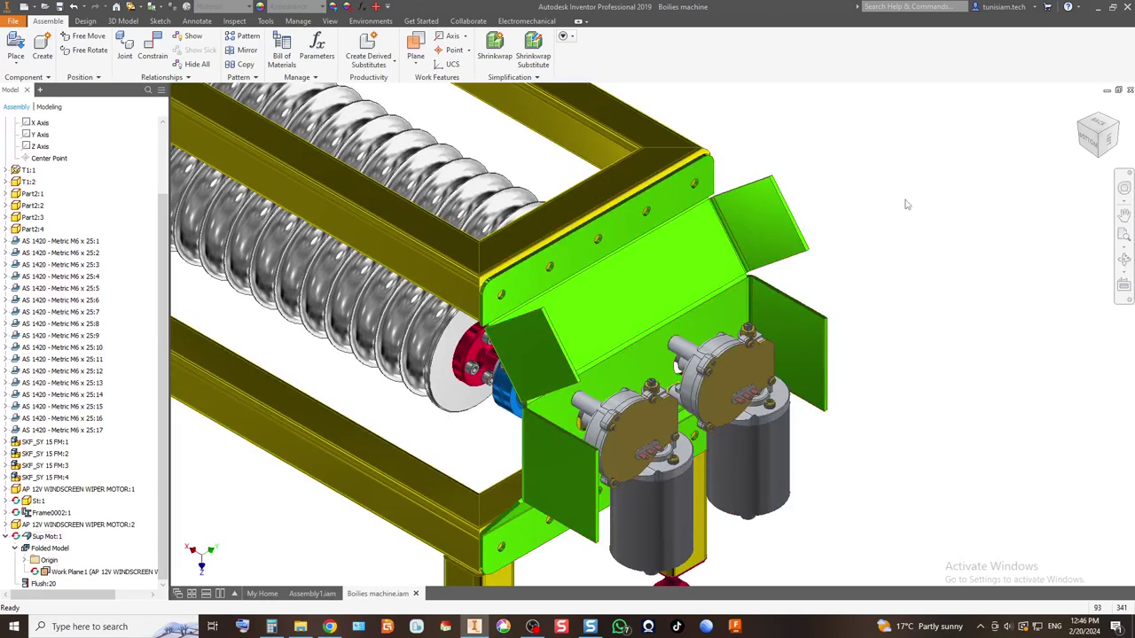
click(1091, 145)
scroll(899, 256, up, 4)
scroll(612, 286, down, 2)
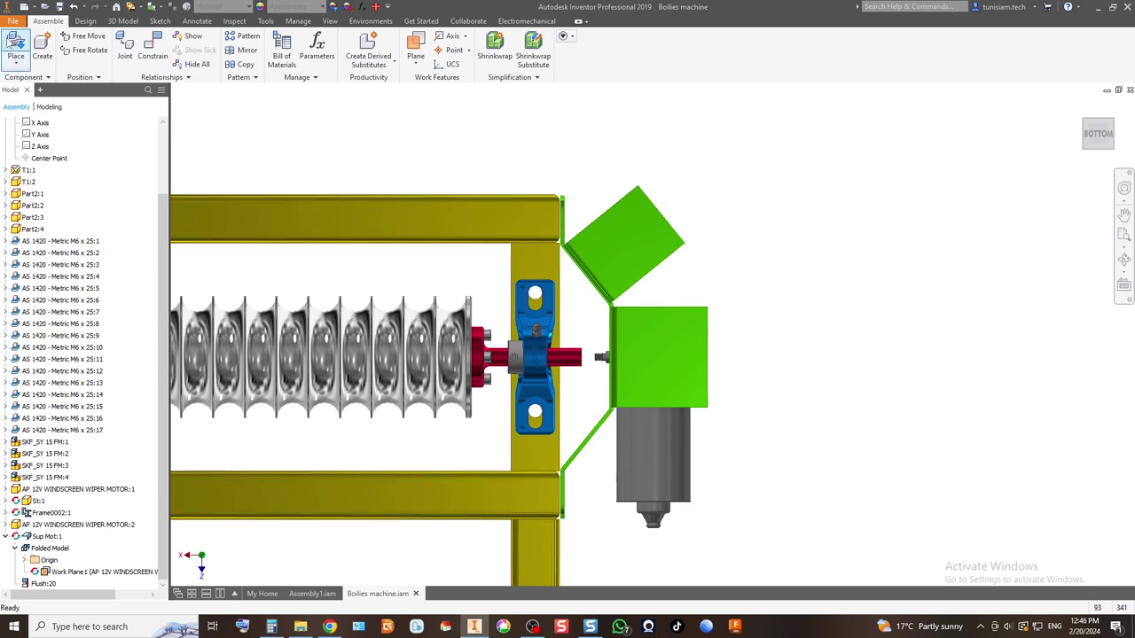
mouse_move(1114, 125)
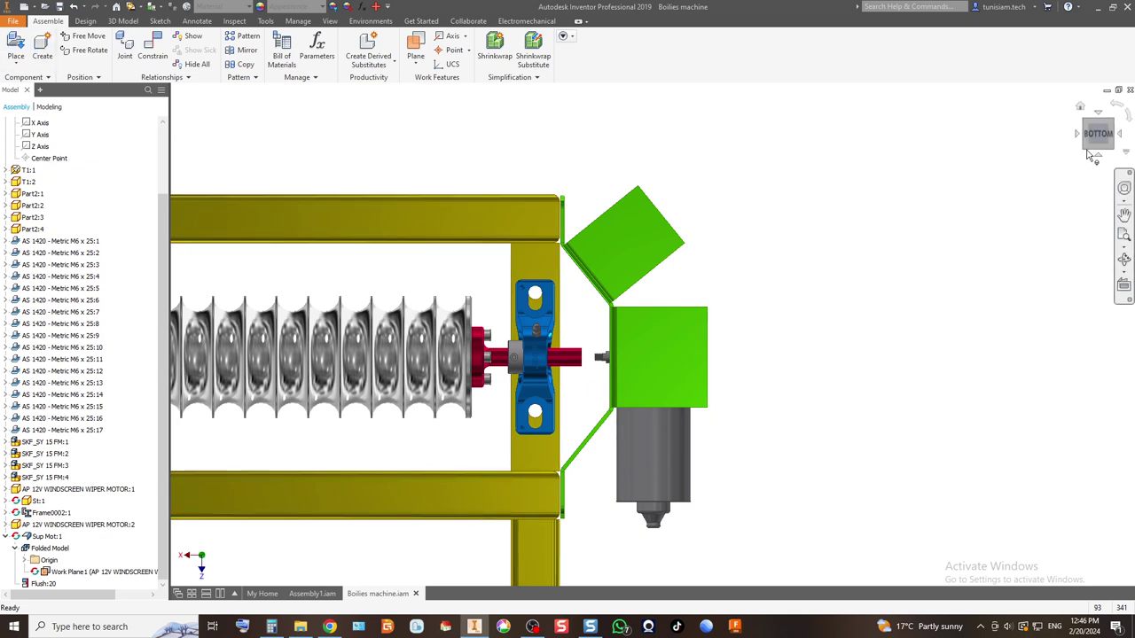
click(1115, 125)
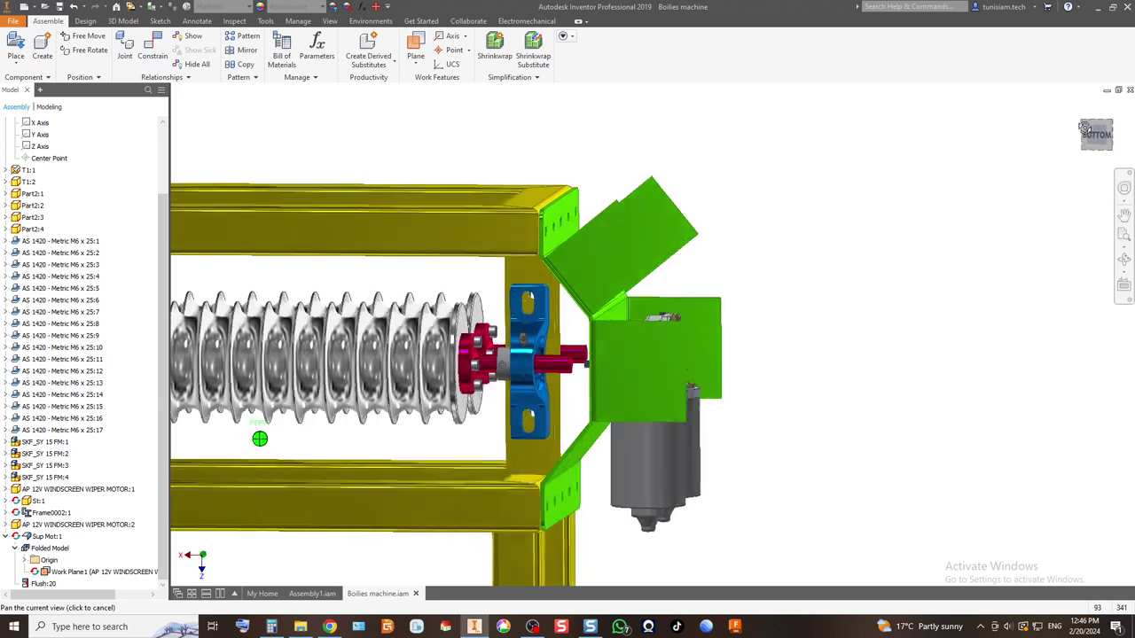
click(1097, 135)
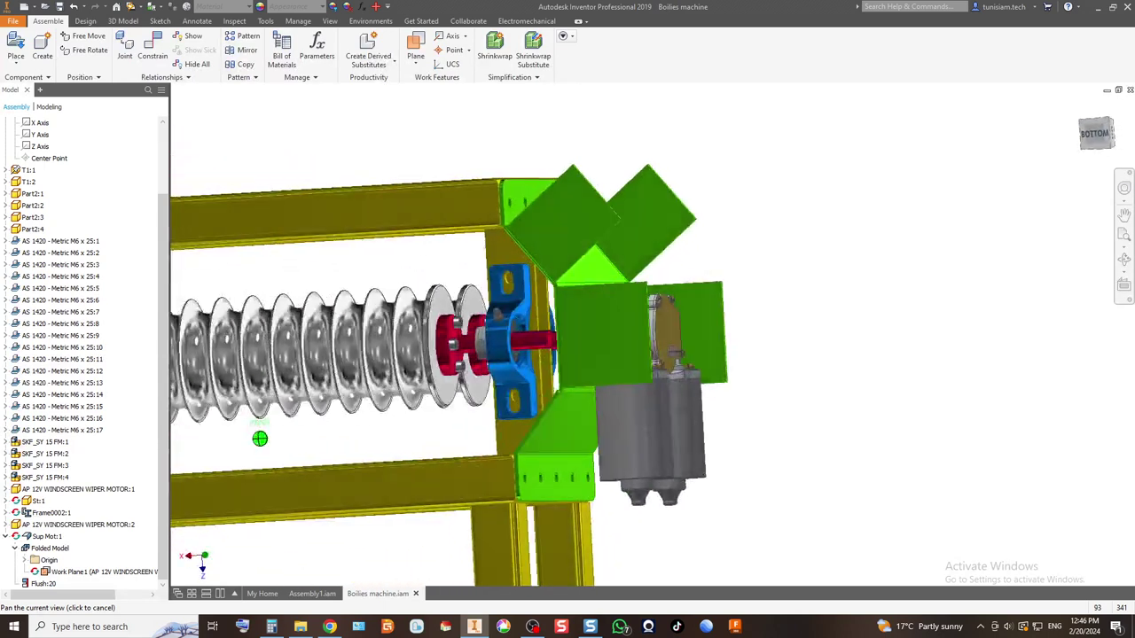
shift+middle_drag(259, 438, 301, 438)
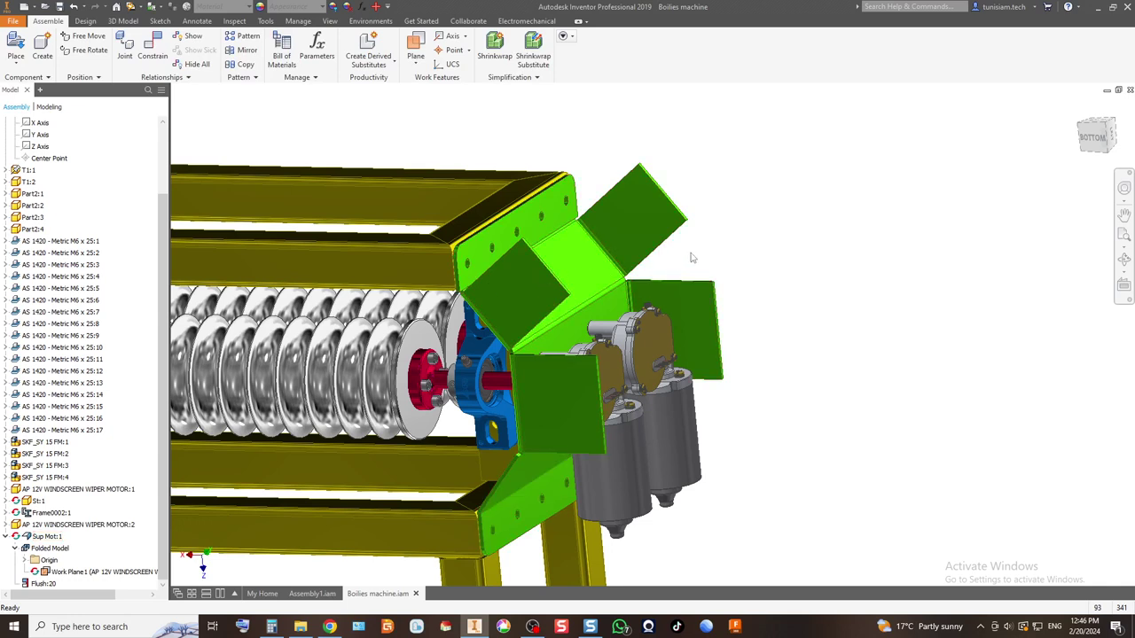
click(1115, 125)
click(1115, 124)
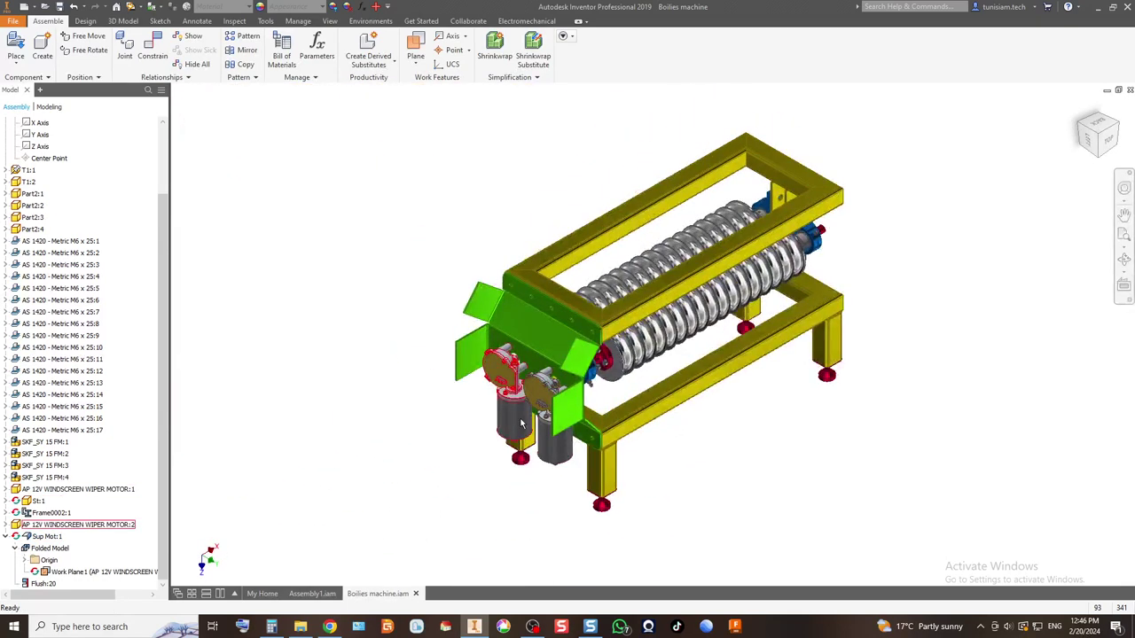
scroll(565, 390, up, 5)
scroll(565, 390, down, 3)
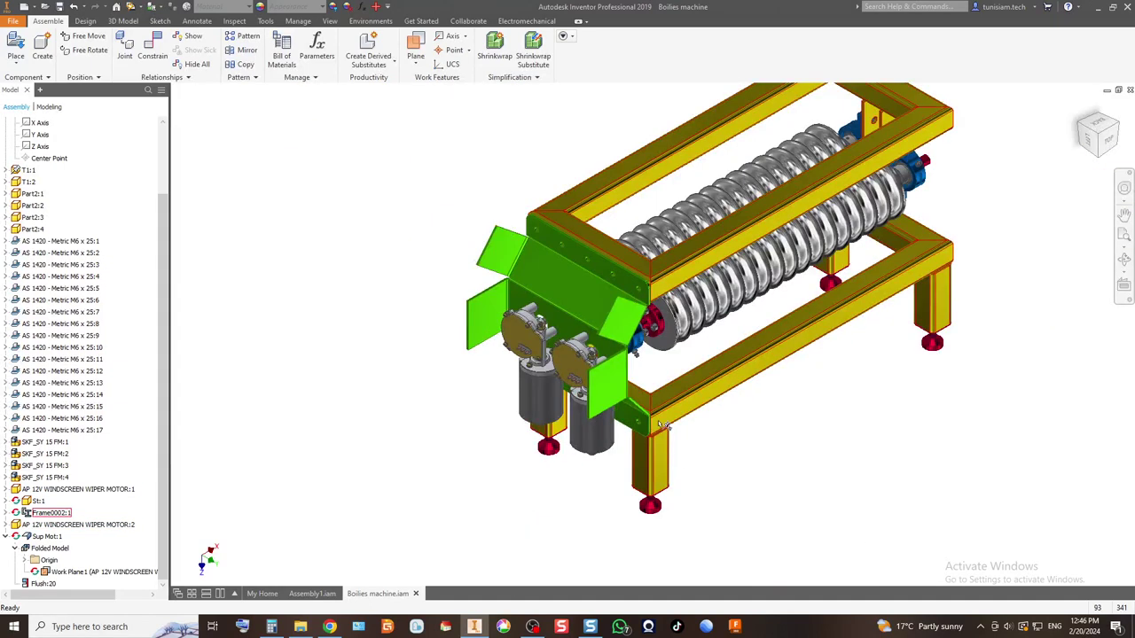
click(1080, 128)
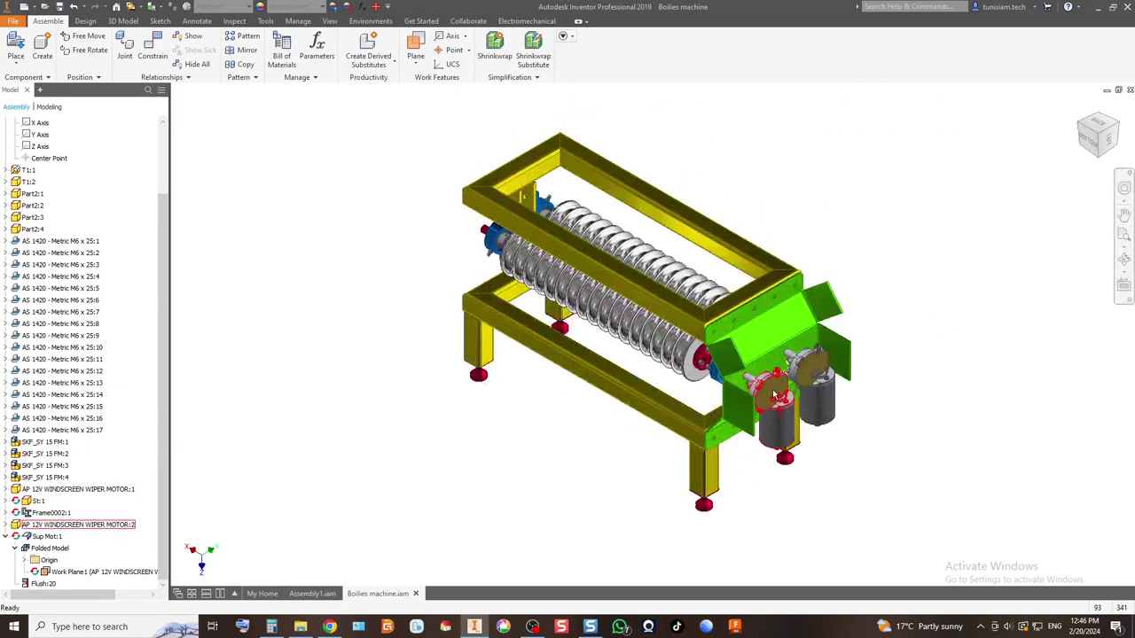
Step: Create an in-place component named Cont from the Standard.ipt template on the sloped side flange beside the bearing
scroll(852, 390, up, 5)
click(41, 49)
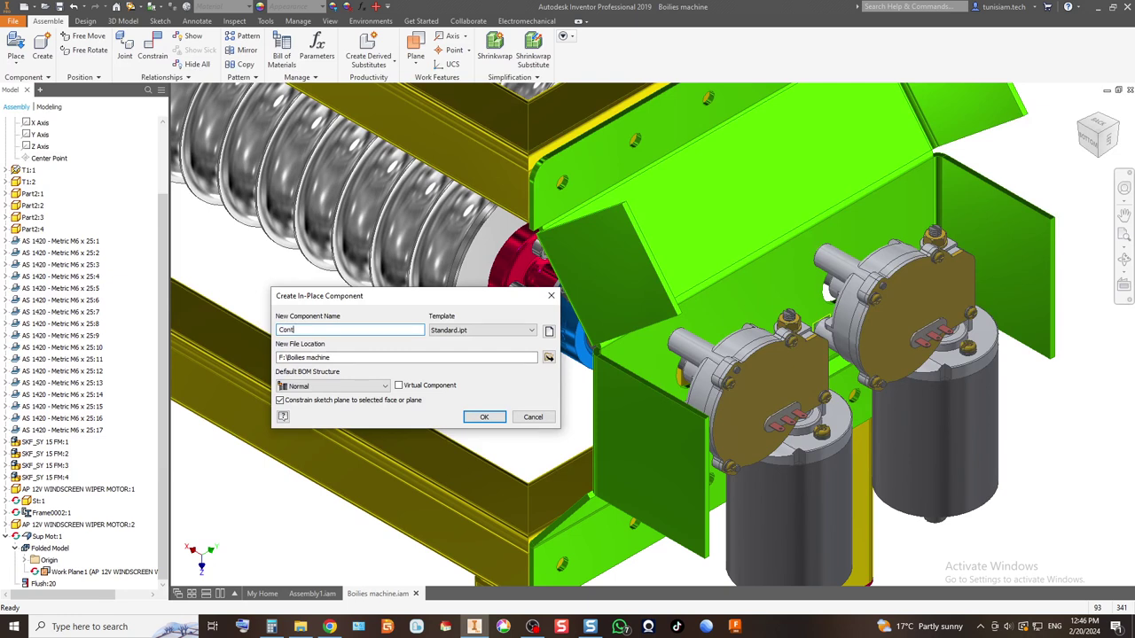
click(478, 418)
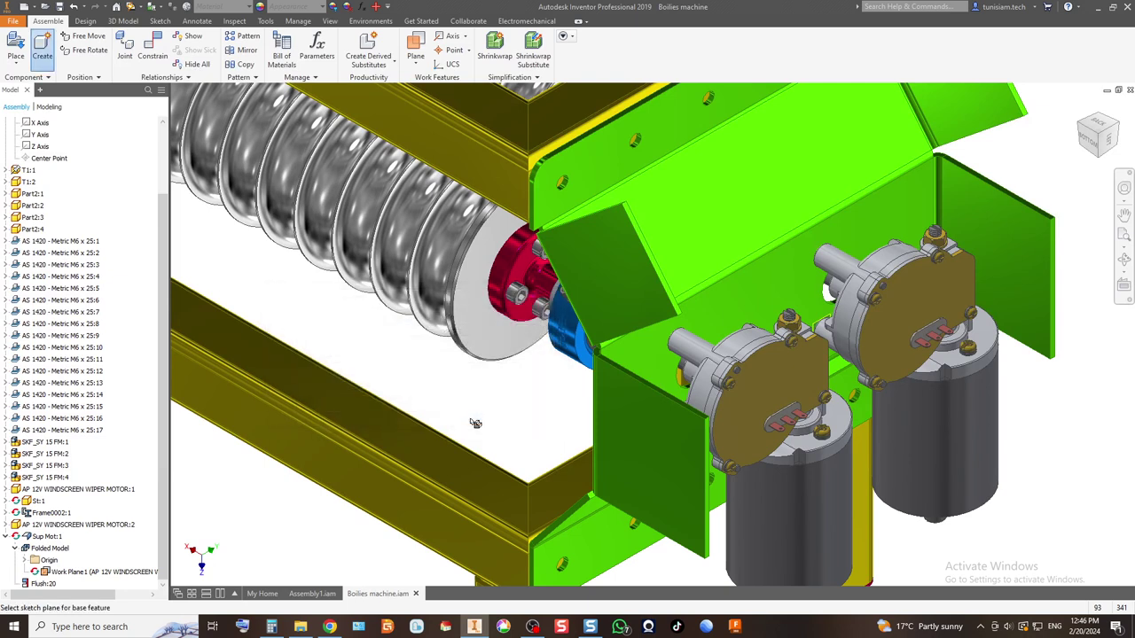
scroll(683, 302, down, 3)
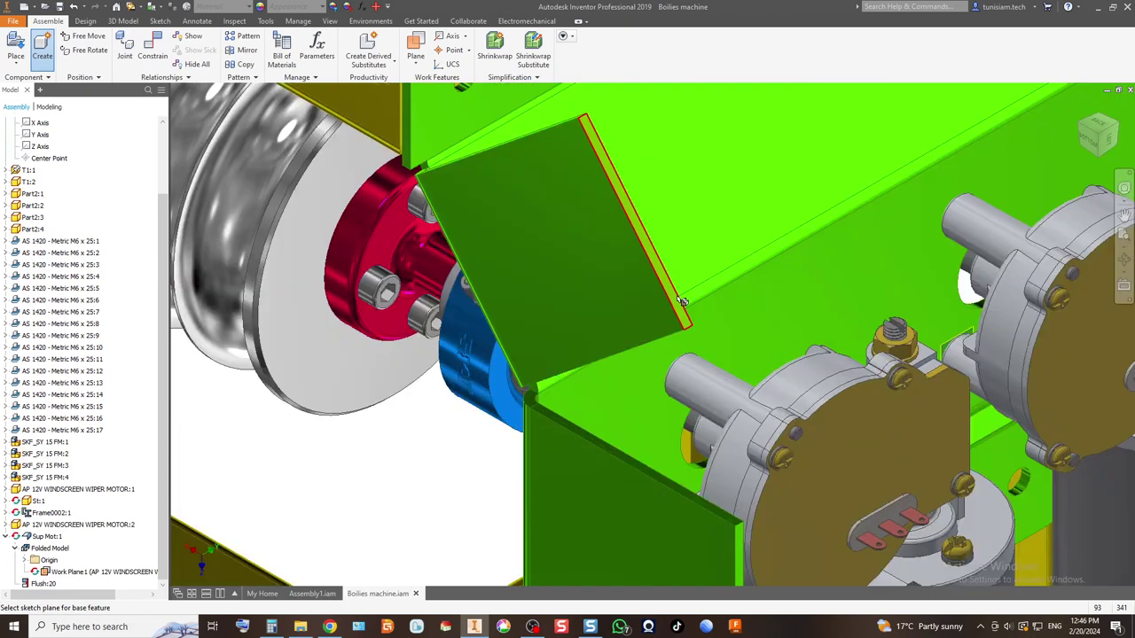
click(683, 301)
click(534, 350)
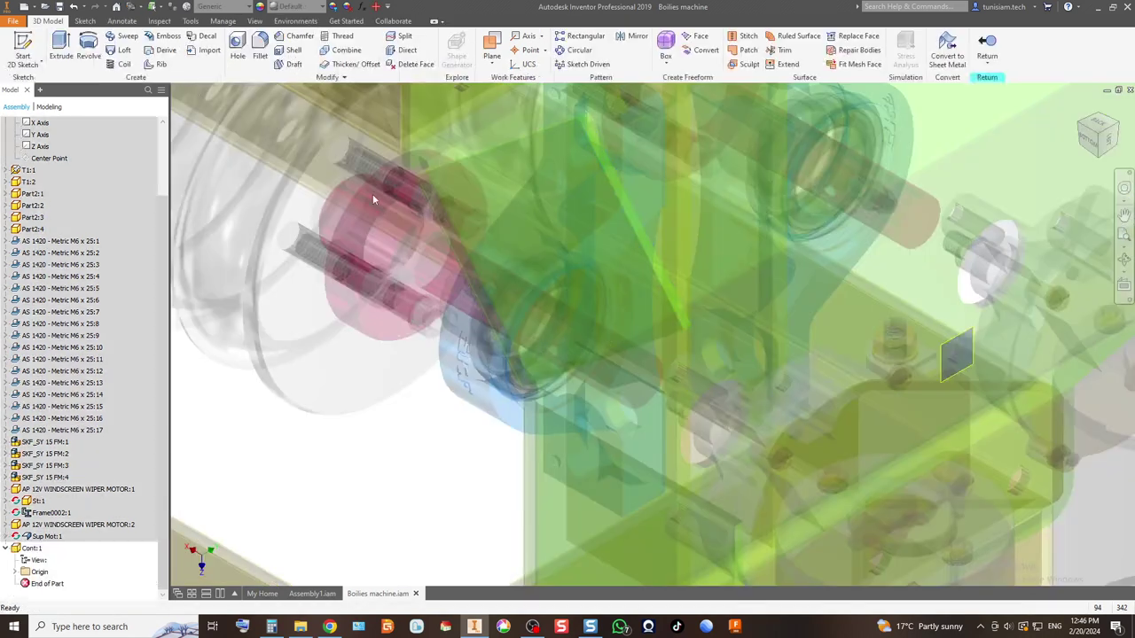
Step: Set the Cont part's document units to millimeter for length and gram for mass
click(223, 21)
click(192, 20)
click(218, 48)
click(462, 156)
click(470, 198)
click(457, 232)
click(617, 228)
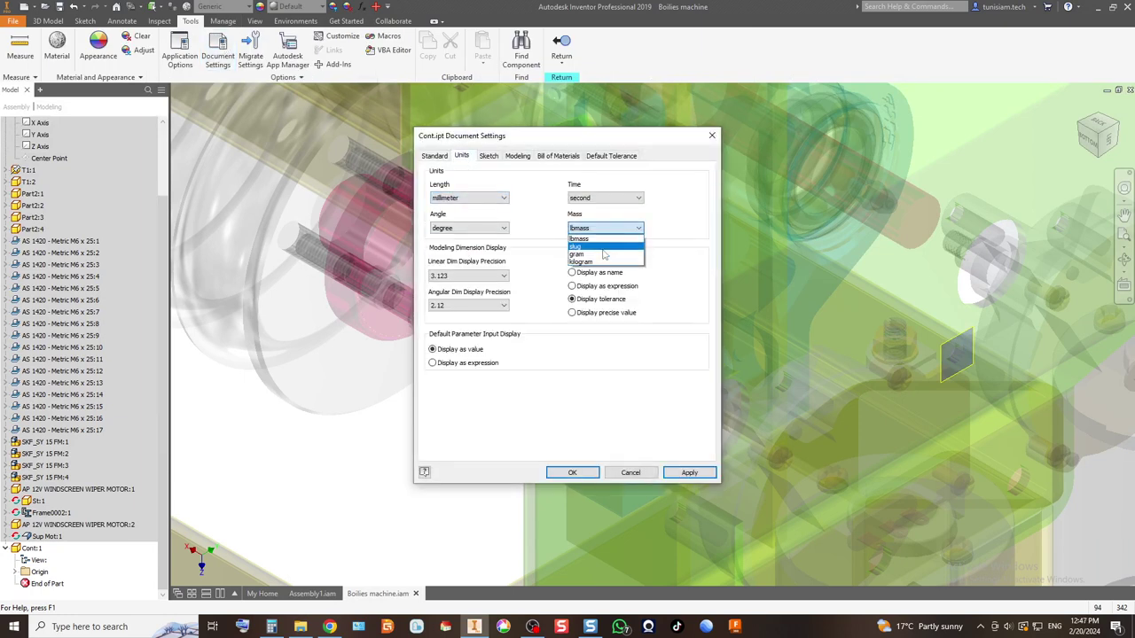
click(590, 255)
click(573, 473)
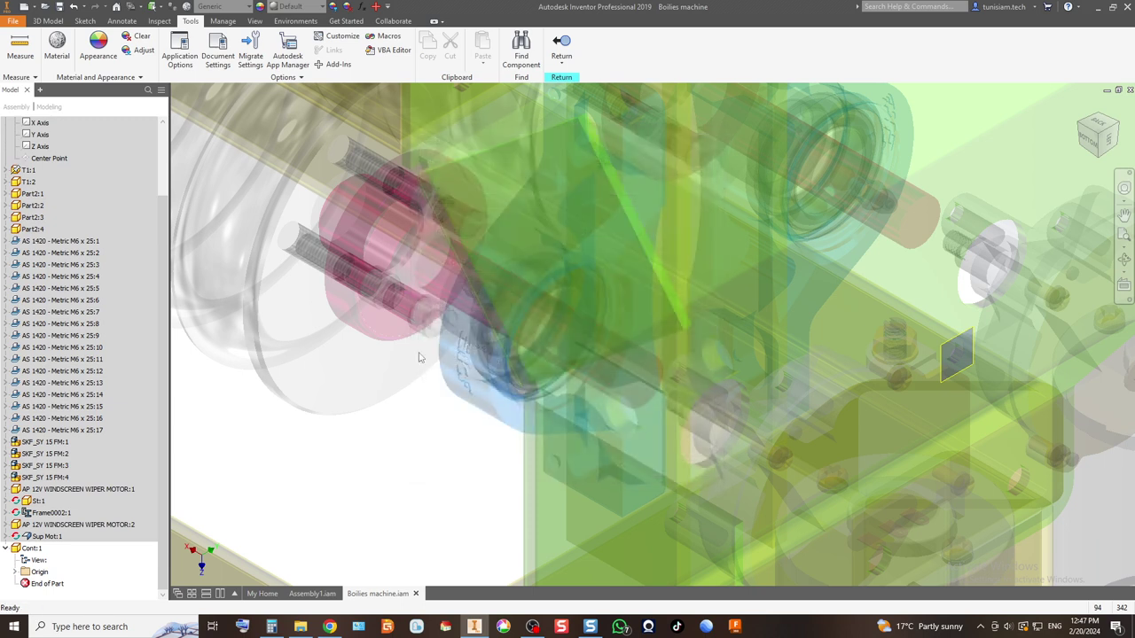
Step: Convert the Cont part to a sheet metal part
click(47, 21)
click(946, 49)
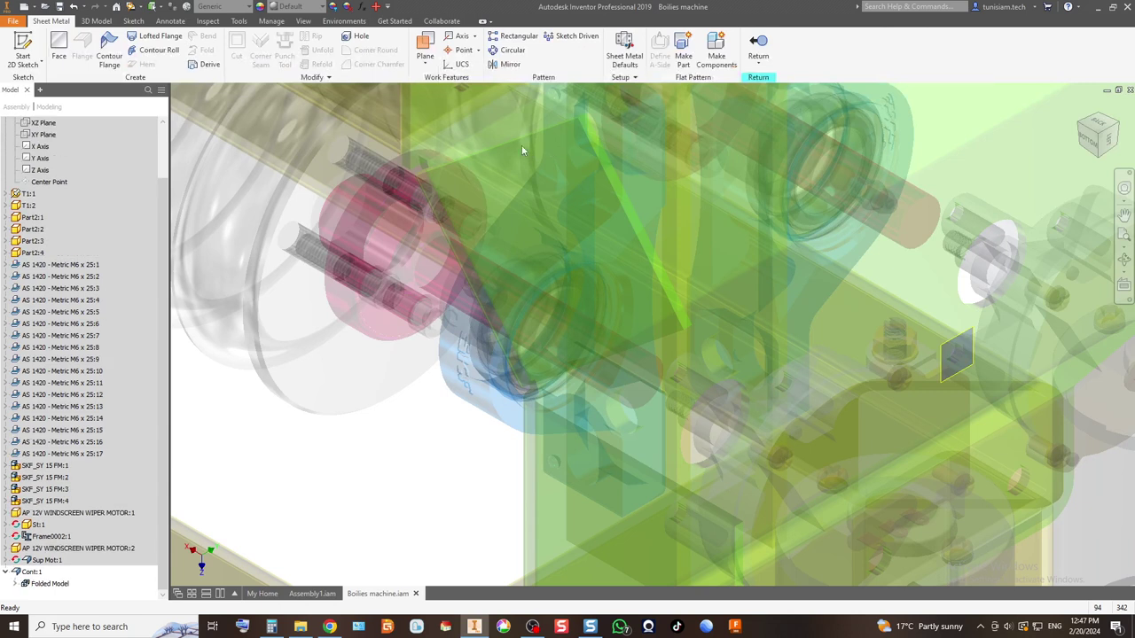
Step: Turn off the rule-based thickness in the Cont part's sheet metal defaults and set the thickness to 3 mm
click(628, 51)
click(227, 150)
drag(374, 151, 337, 153)
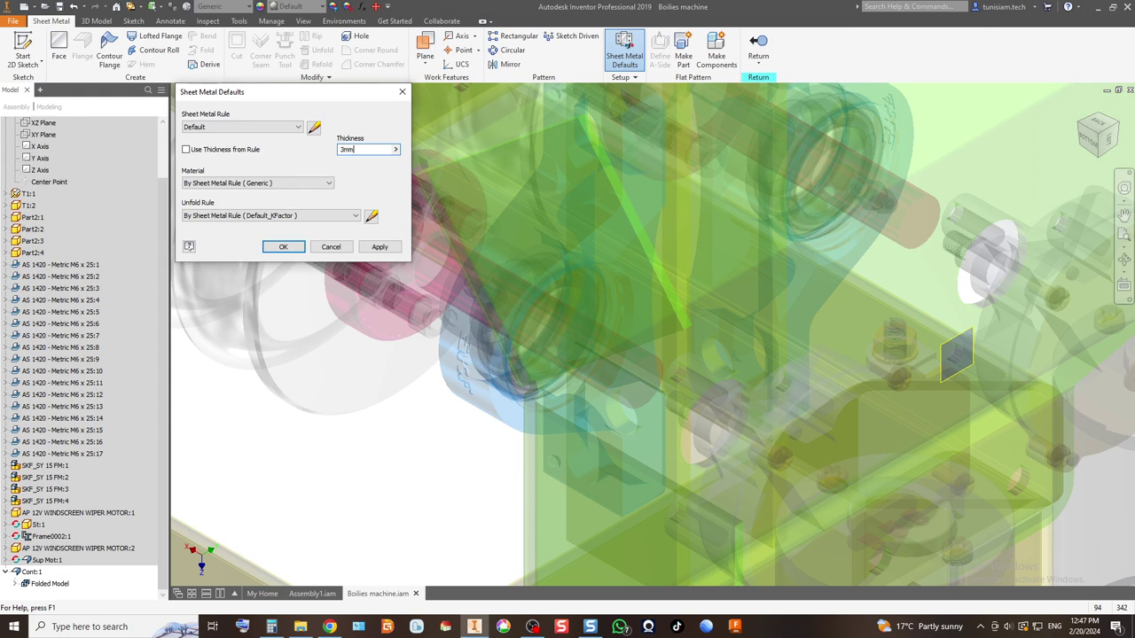
text(3mm)
key(Return)
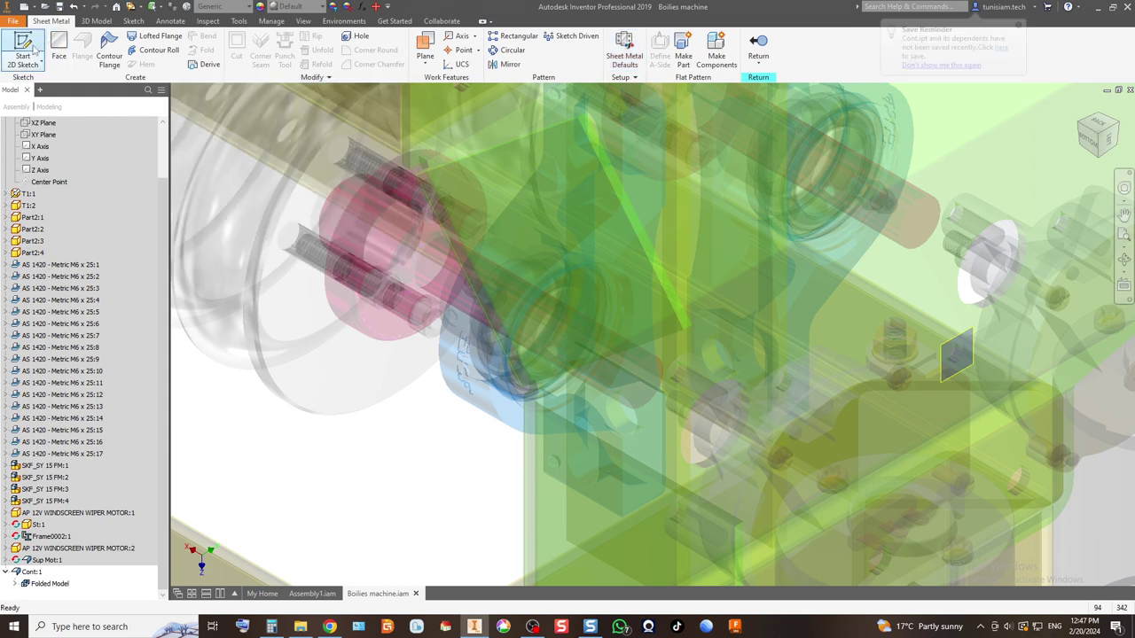
Step: Start a 2D sketch on the narrow end face of the support plate's outer side flange
click(27, 51)
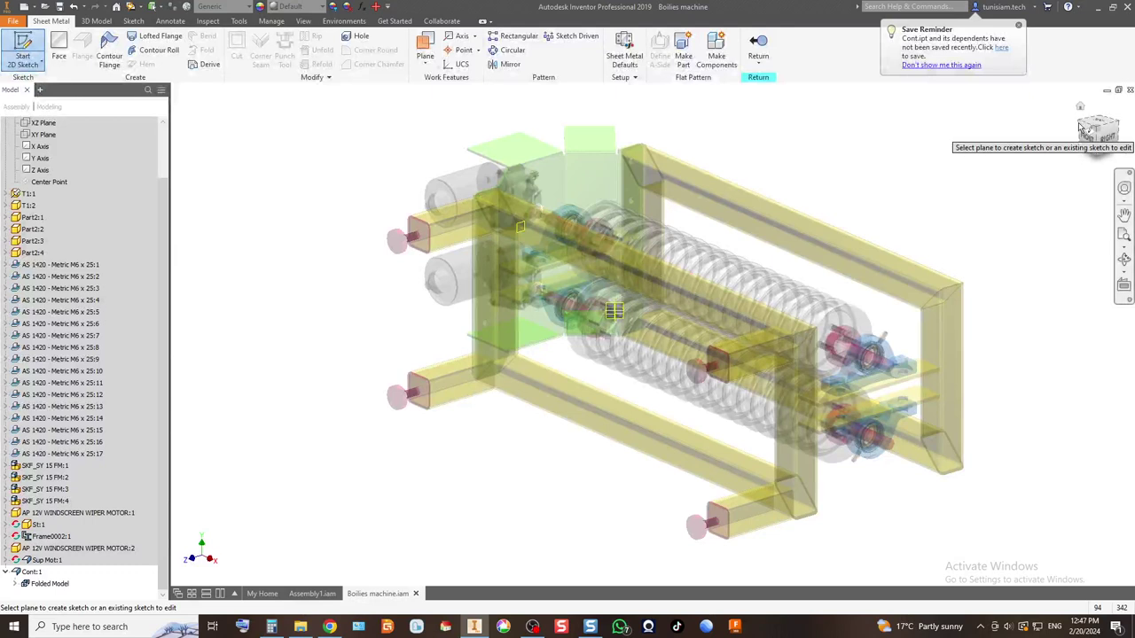
click(1083, 125)
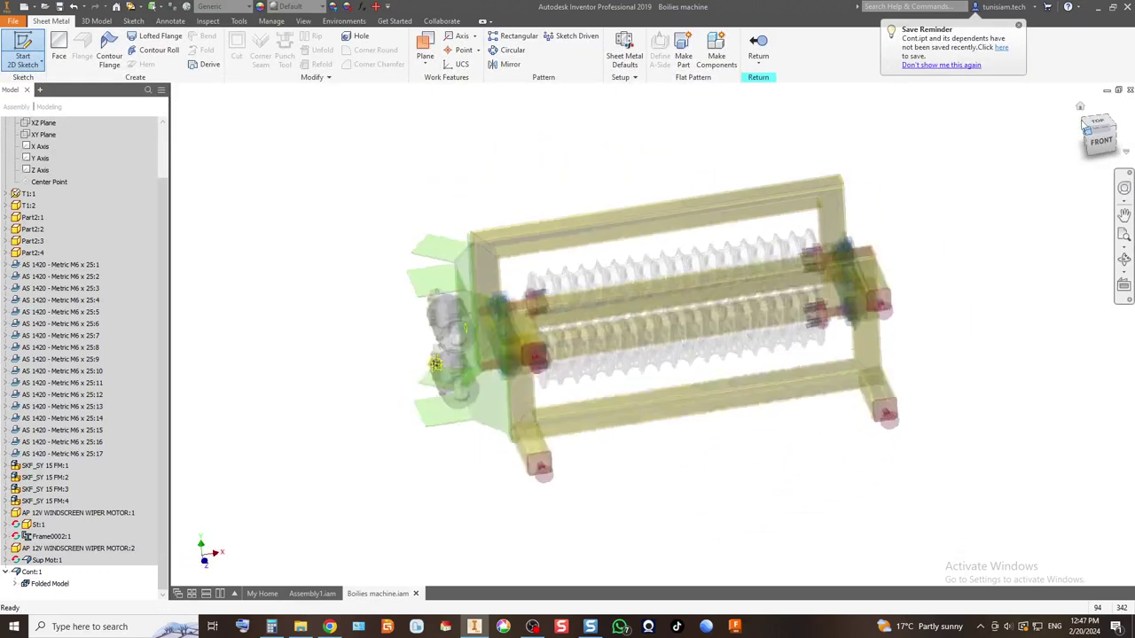
scroll(434, 399, down, 5)
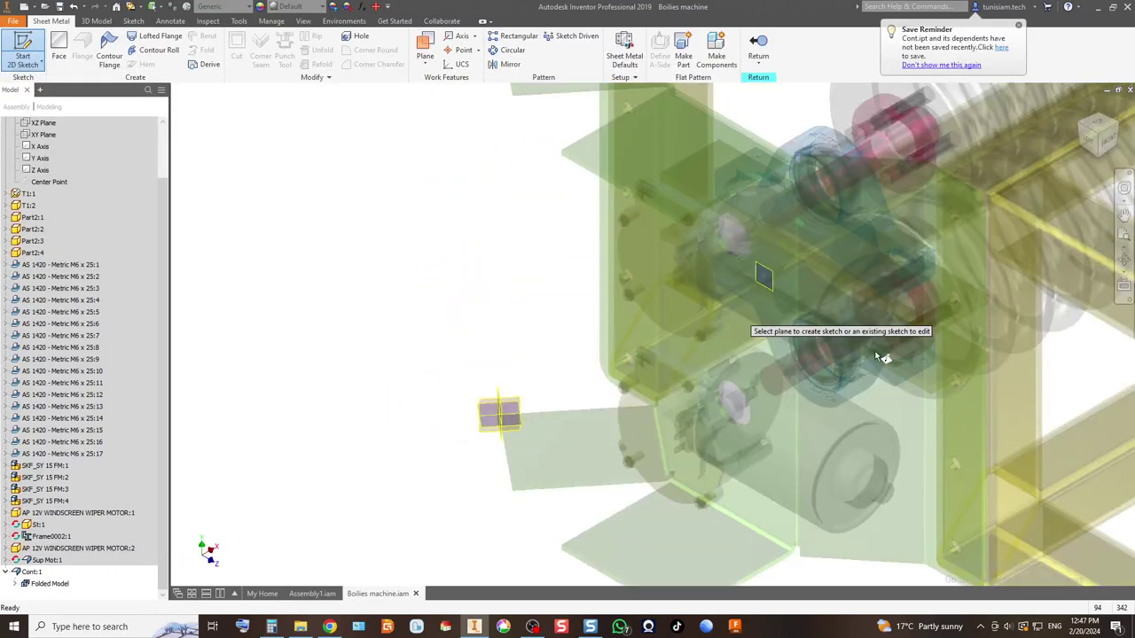
click(1084, 126)
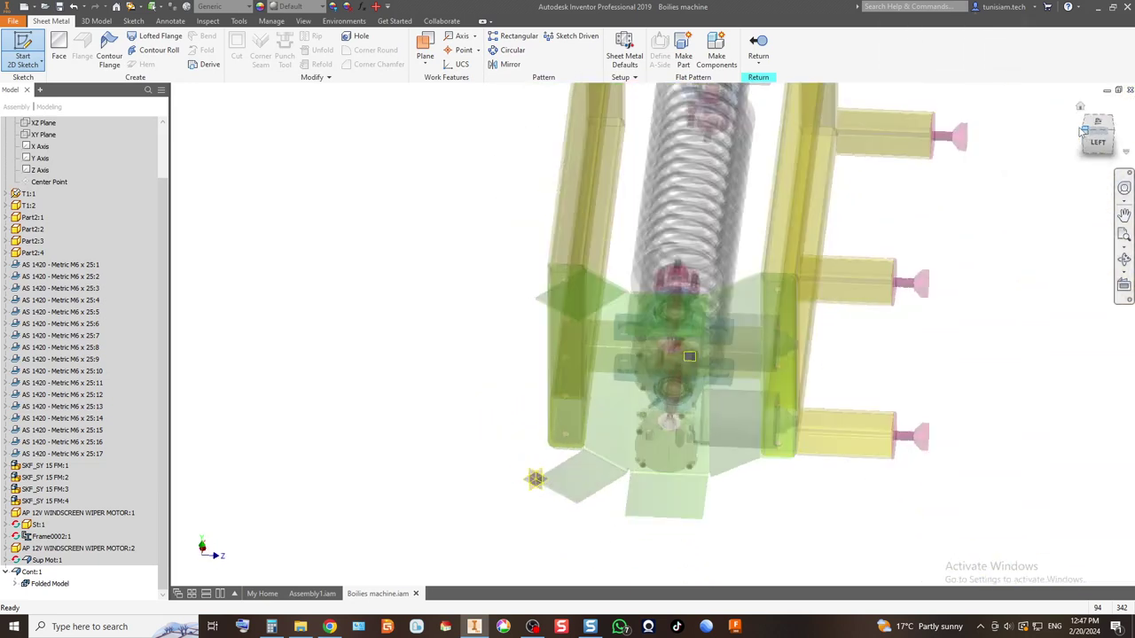
scroll(704, 532, down, 5)
scroll(756, 432, down, 3)
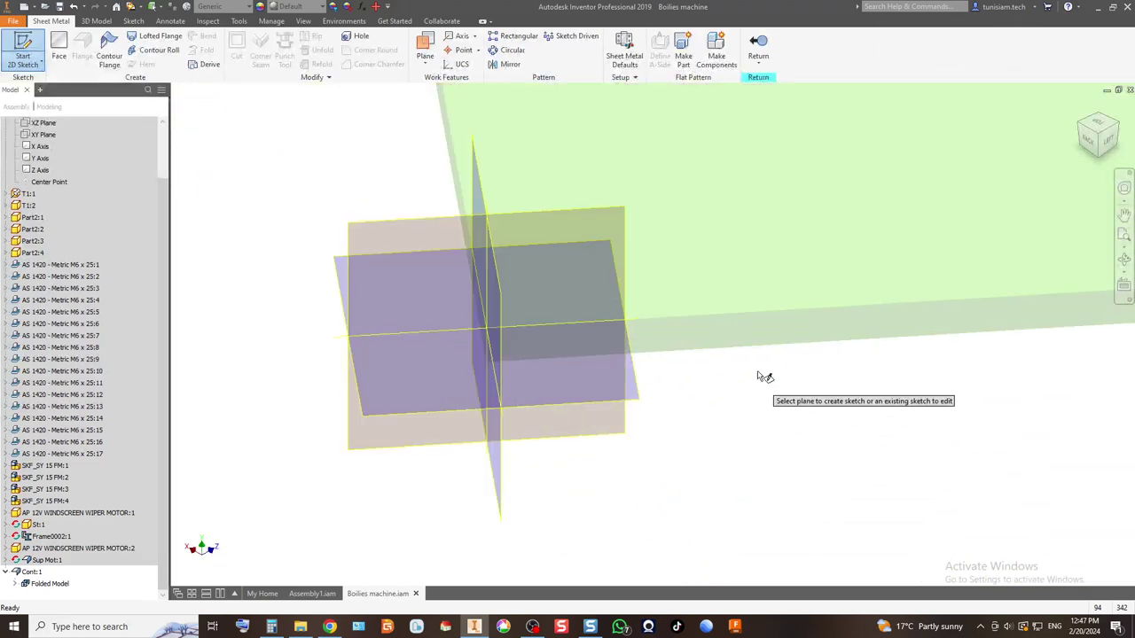
click(769, 335)
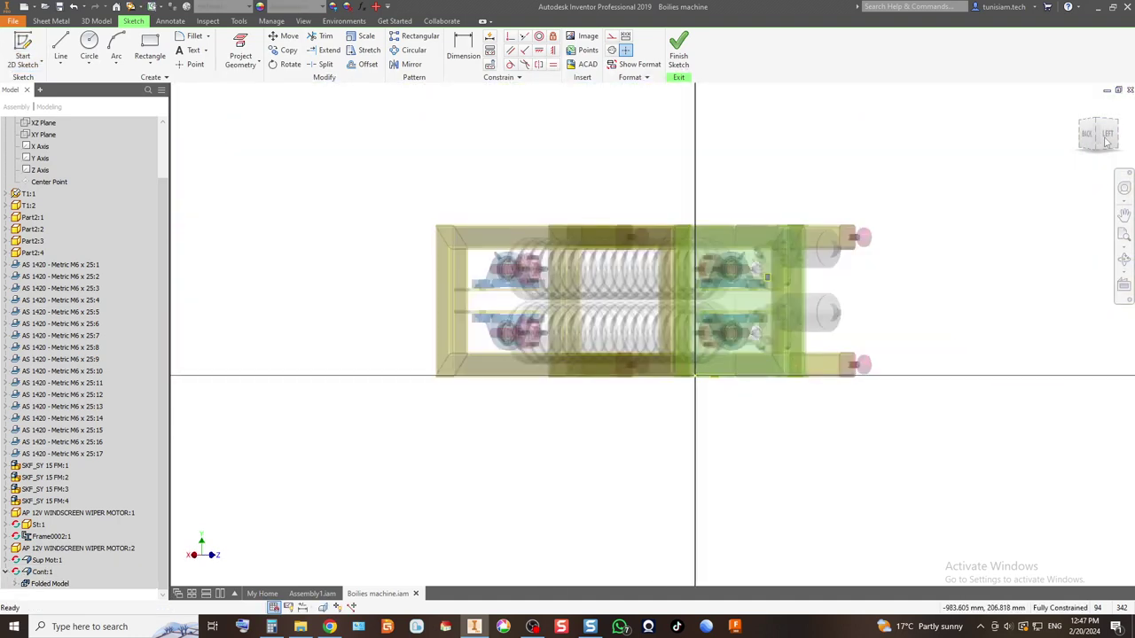
Step: Project the narrow end faces of the two opposite side flanges into the sketch and finish it
key(F2)
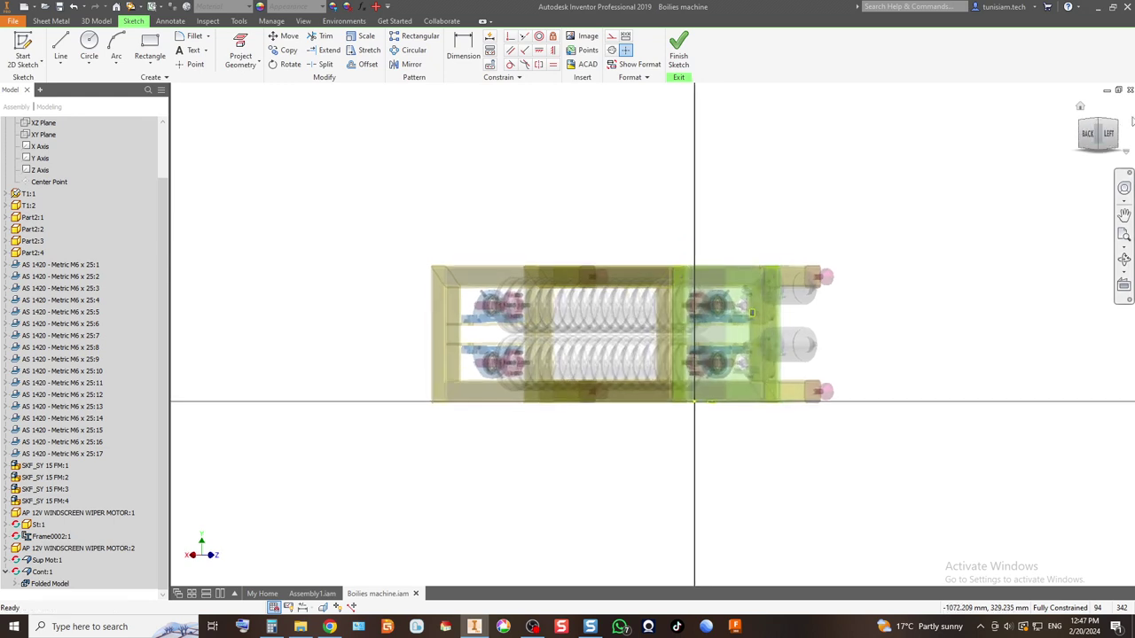
click(1108, 134)
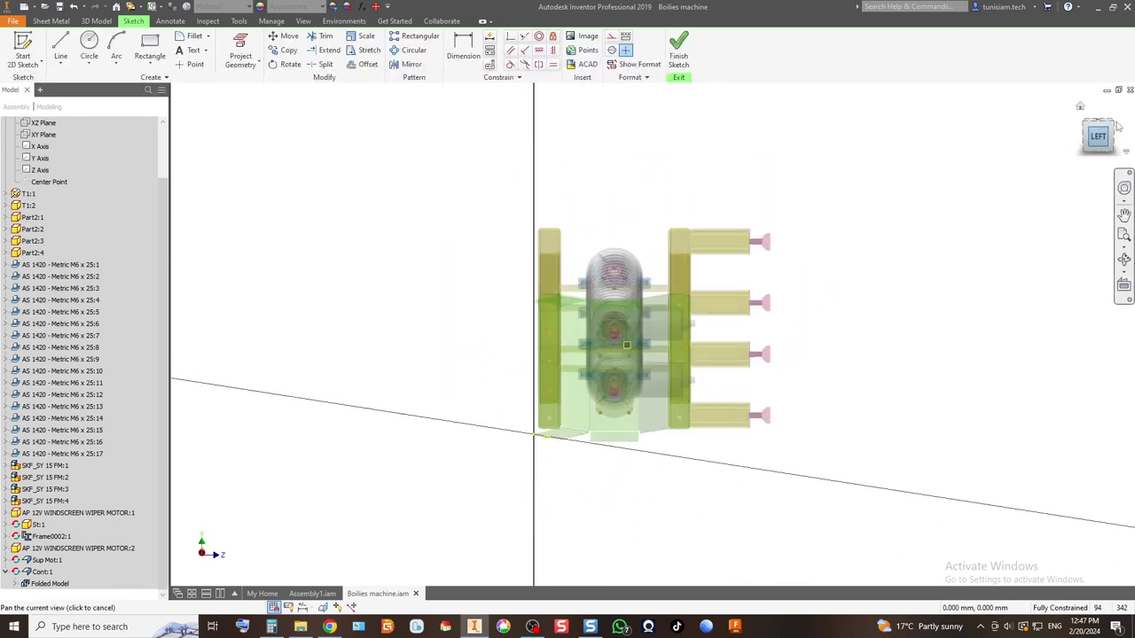
click(1103, 131)
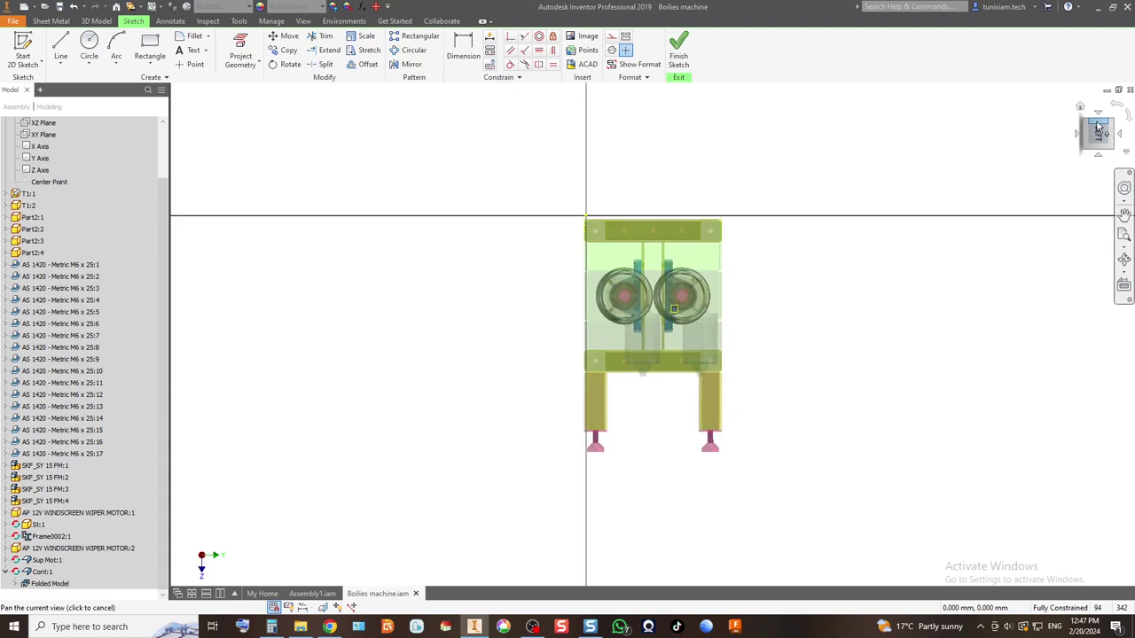
click(1102, 131)
scroll(608, 406, down, 5)
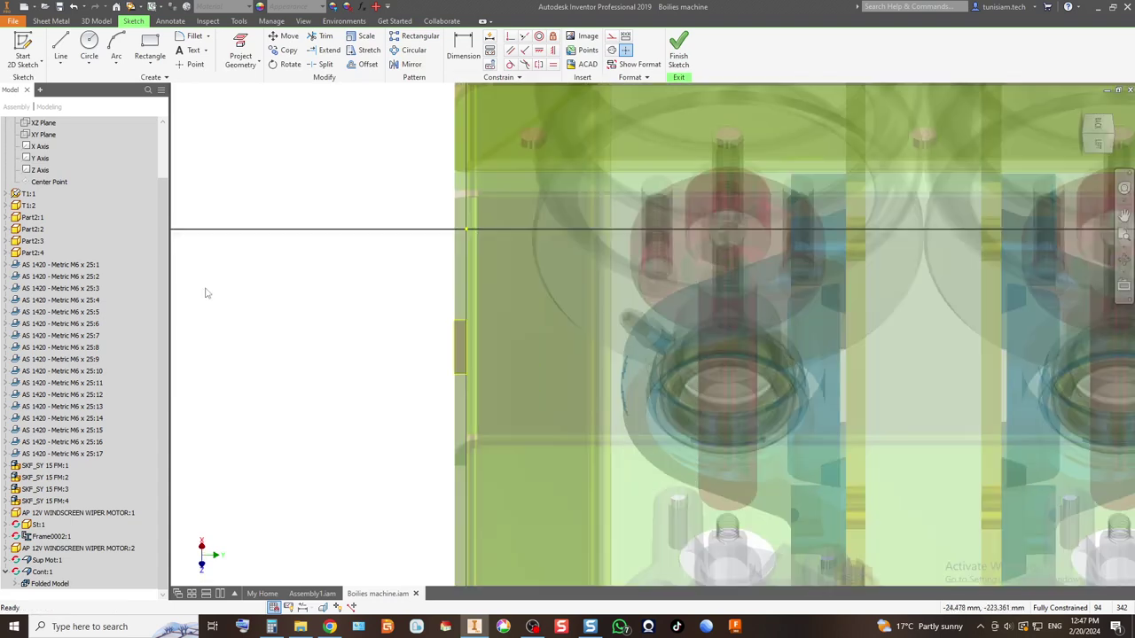
click(240, 49)
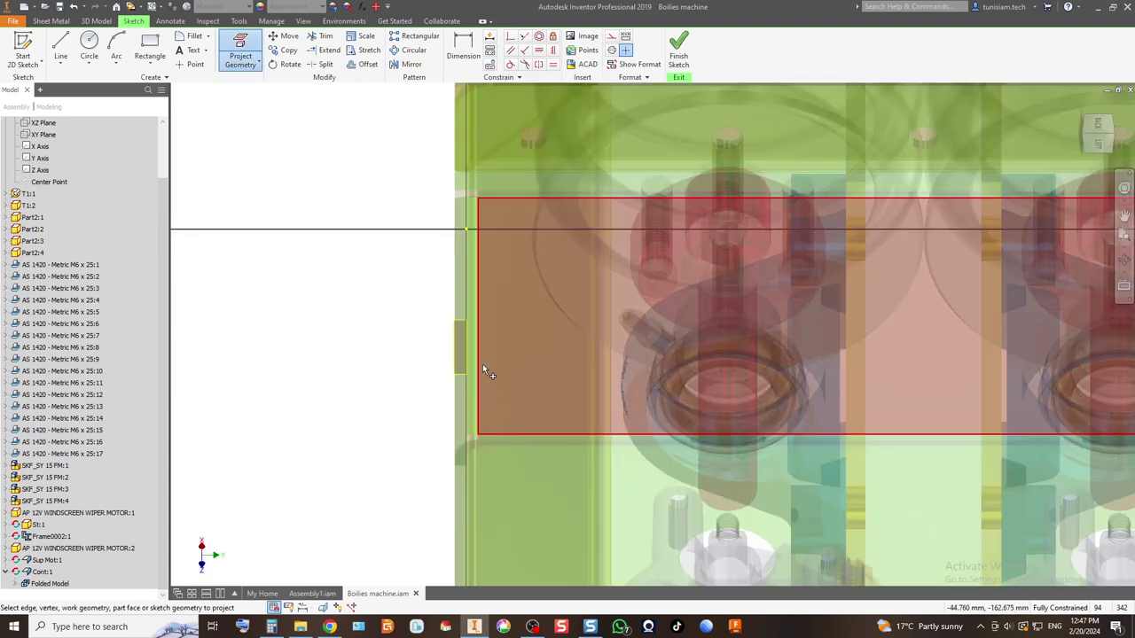
scroll(483, 370, up, 4)
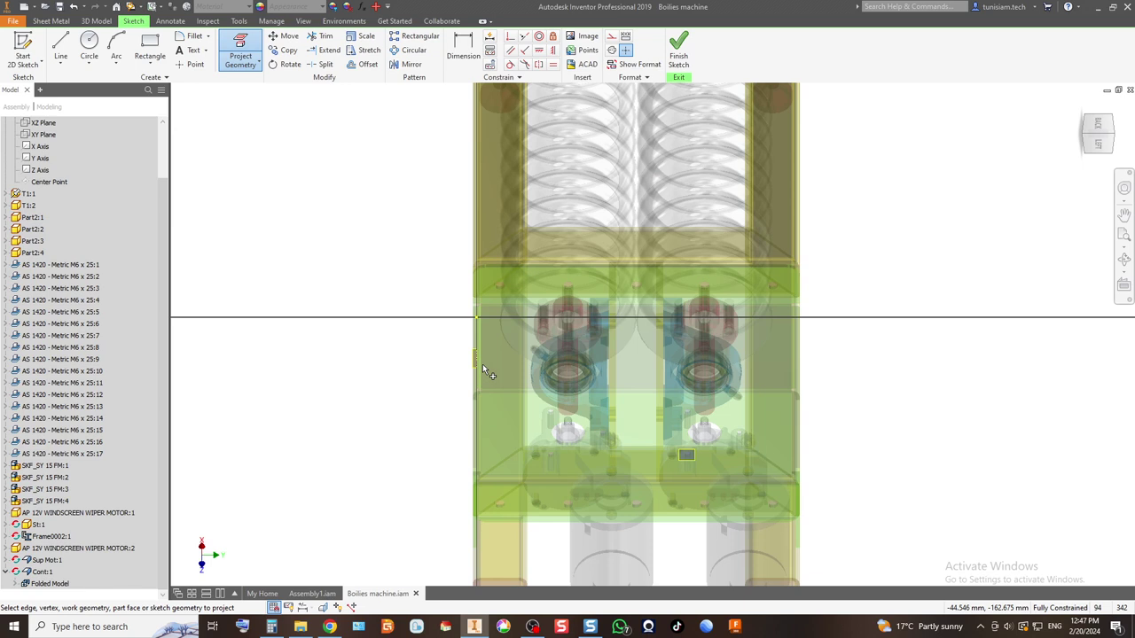
click(1088, 135)
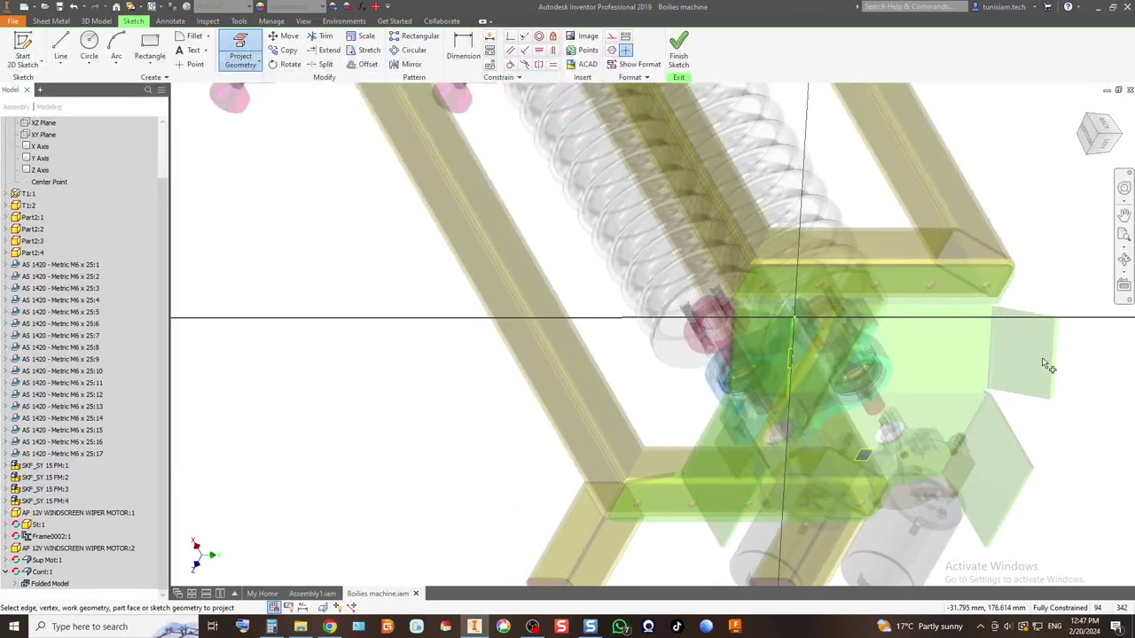
scroll(1045, 364, down, 2)
scroll(1052, 459, down, 4)
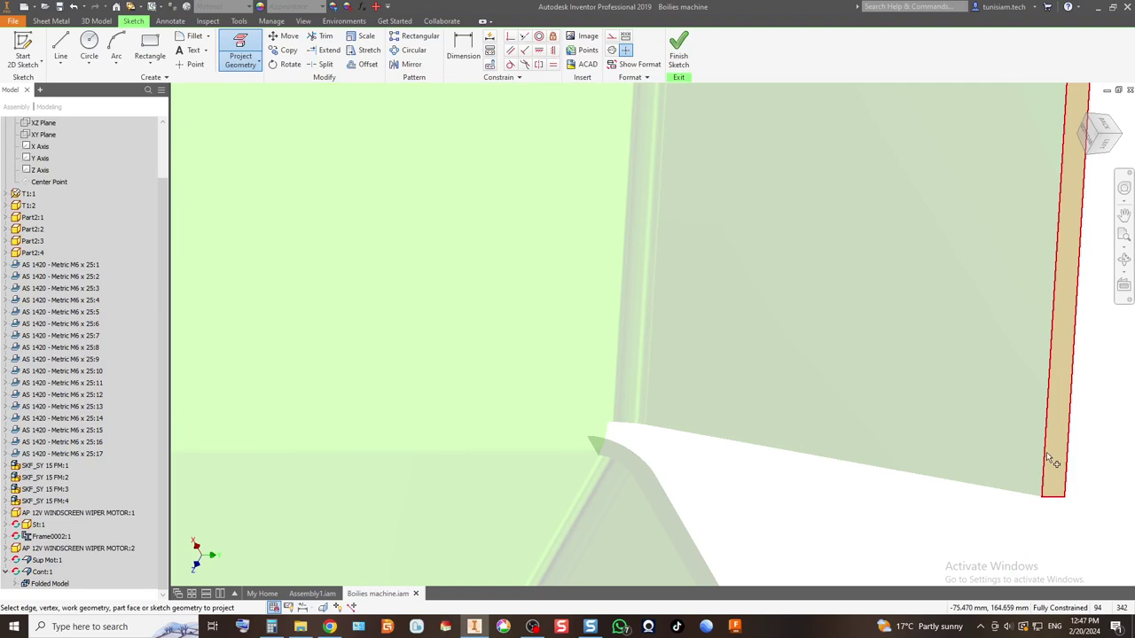
scroll(1052, 460, up, 4)
scroll(557, 378, down, 4)
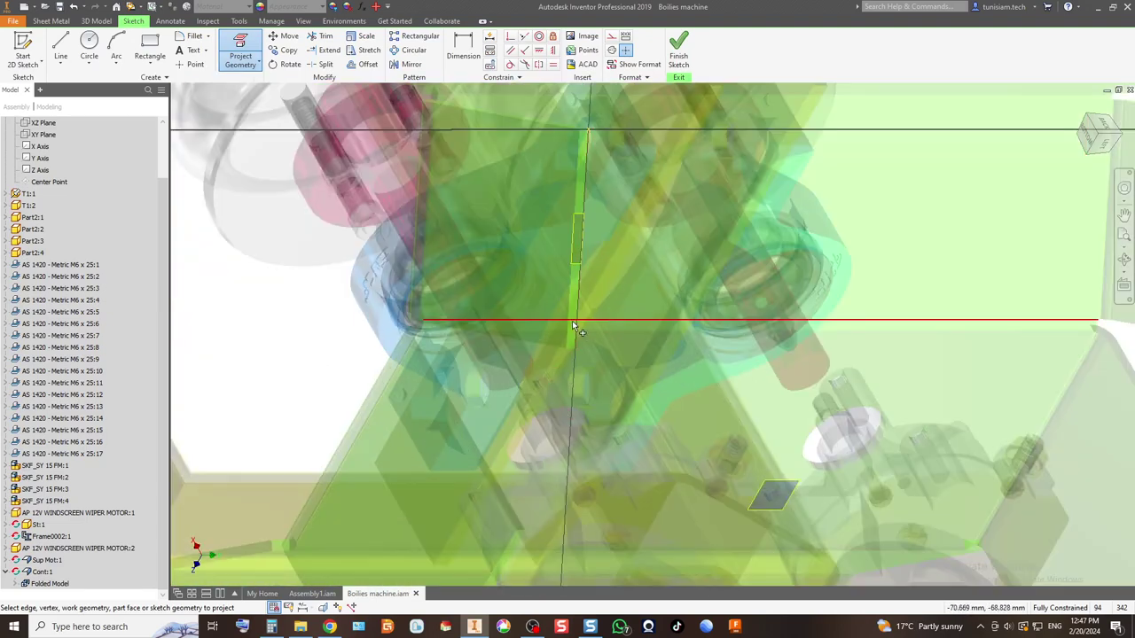
scroll(573, 294, down, 3)
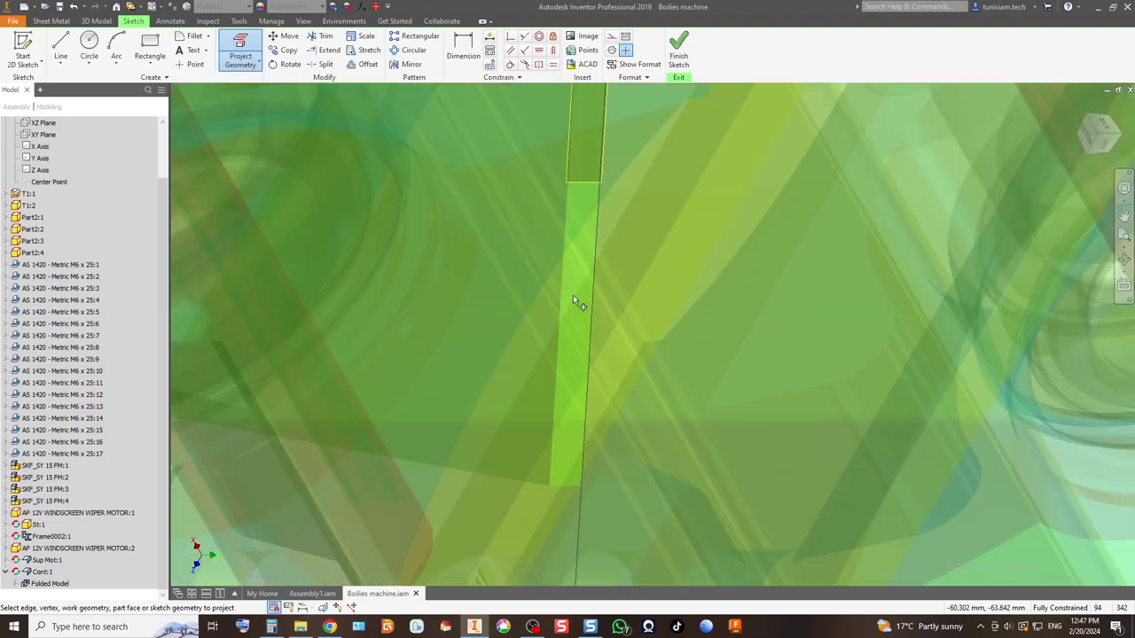
scroll(583, 297, up, 5)
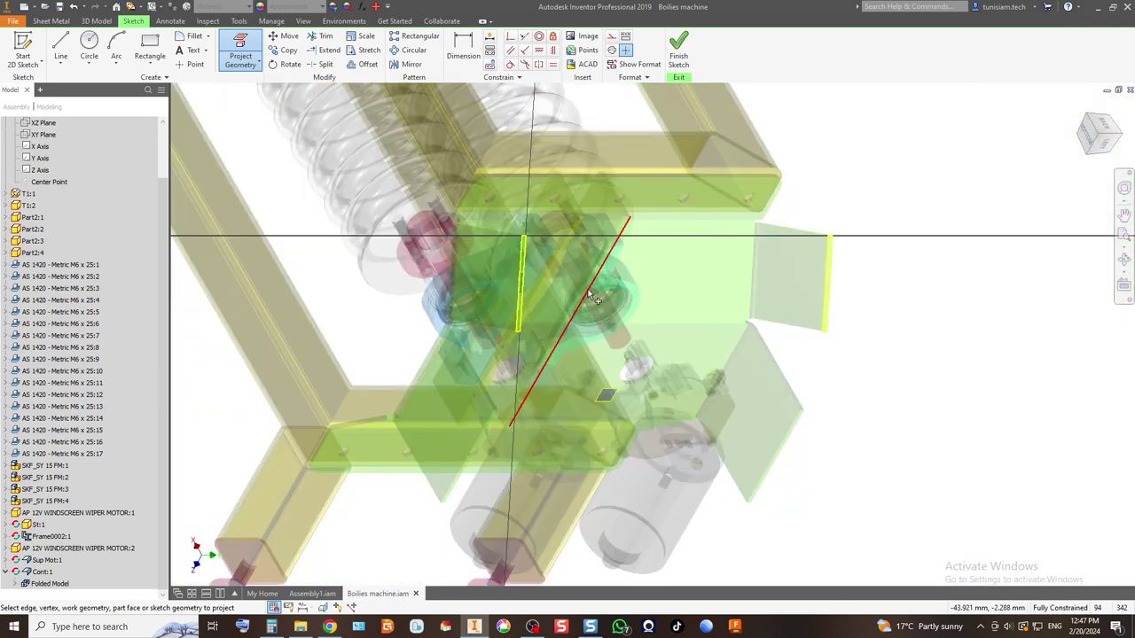
mouse_move(607, 313)
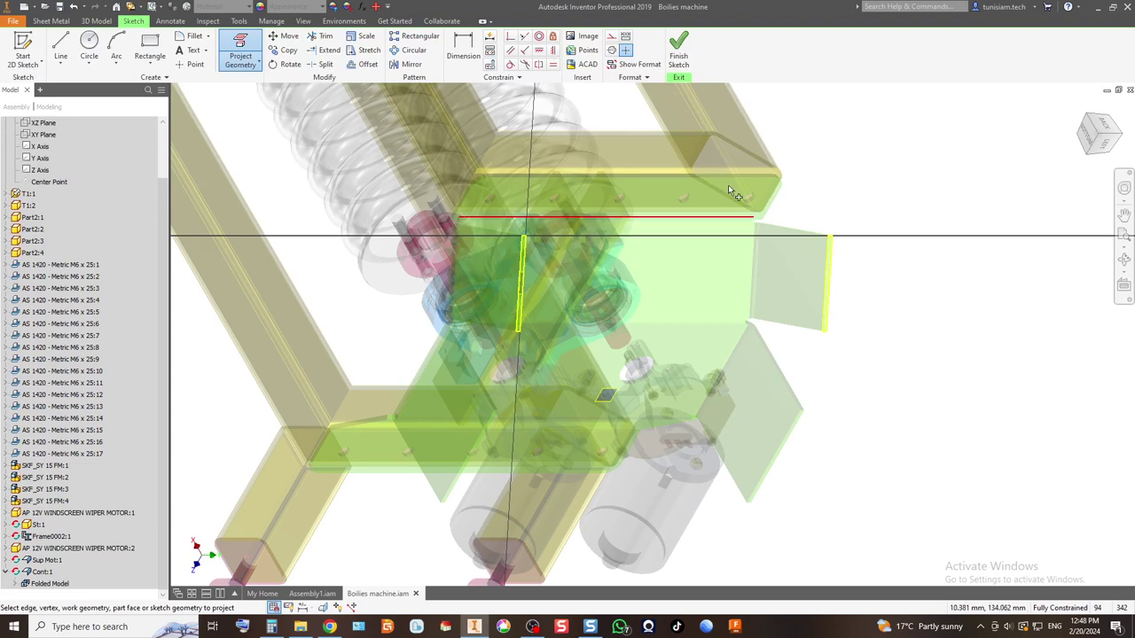
click(678, 49)
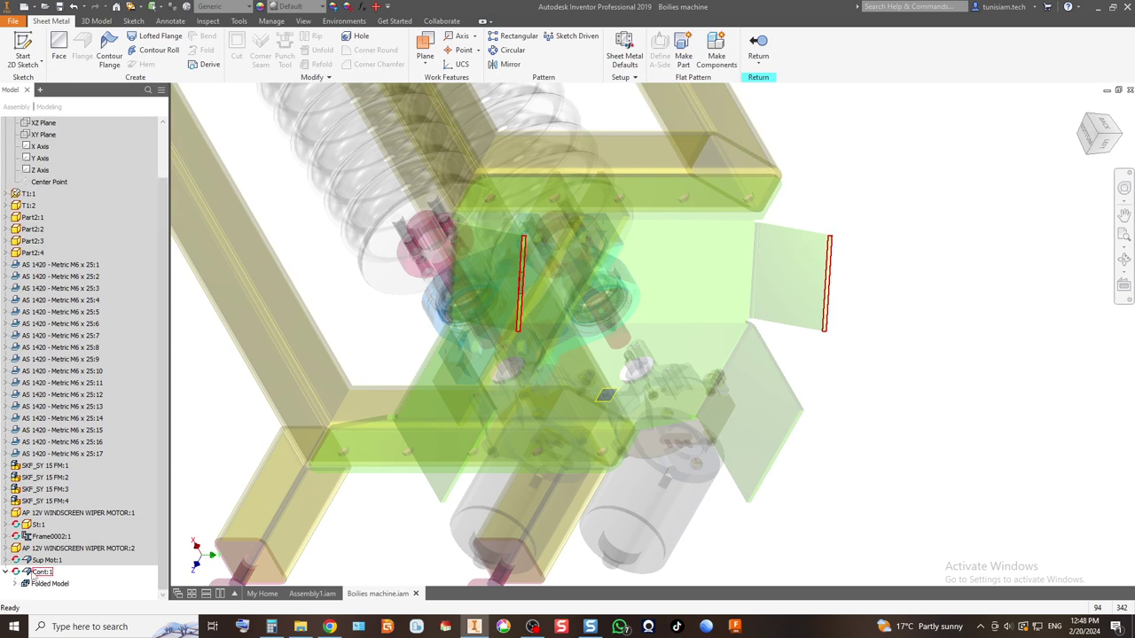
Step: Reopen Sketch1 and draw a rectangle about 240 by 61 mm spanning the outer corners of the two projected flange ends
click(13, 585)
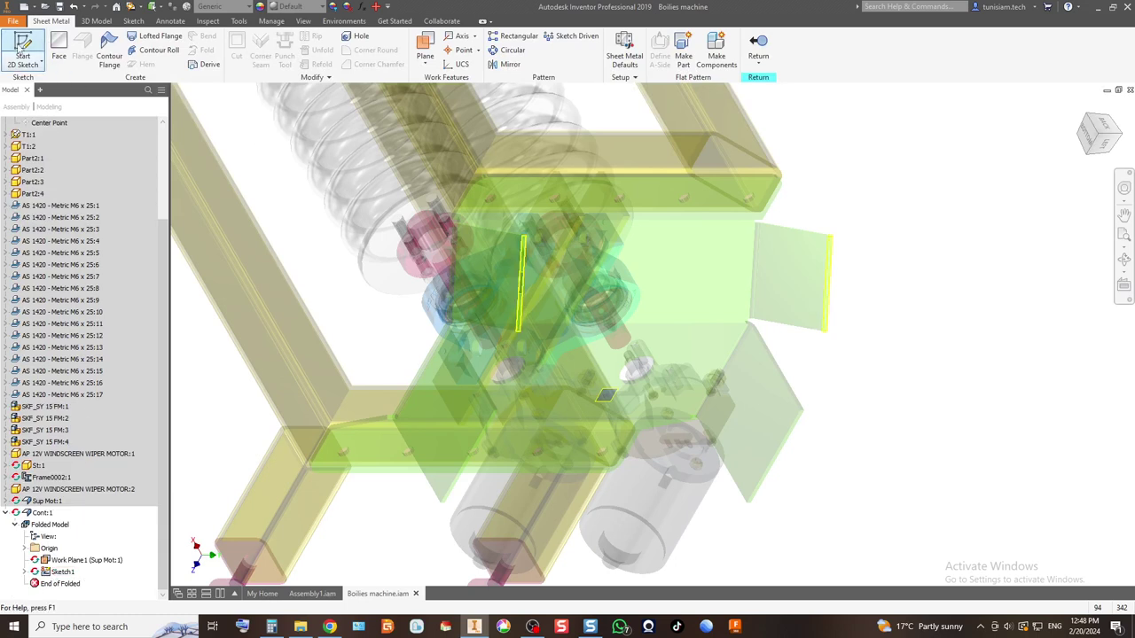
scroll(536, 241, down, 5)
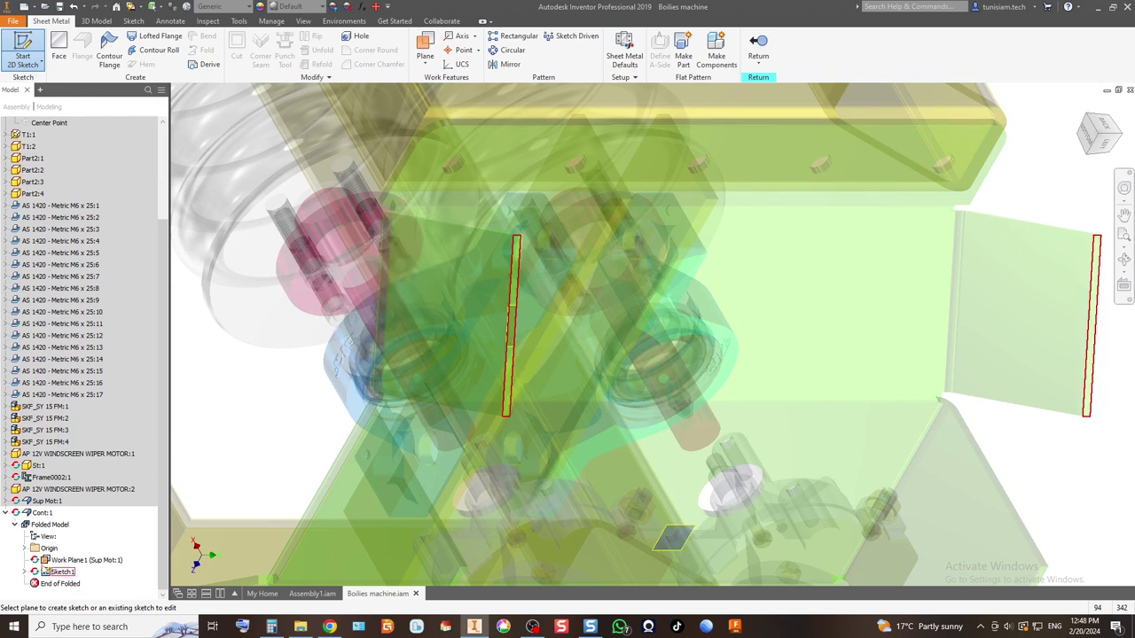
click(55, 572)
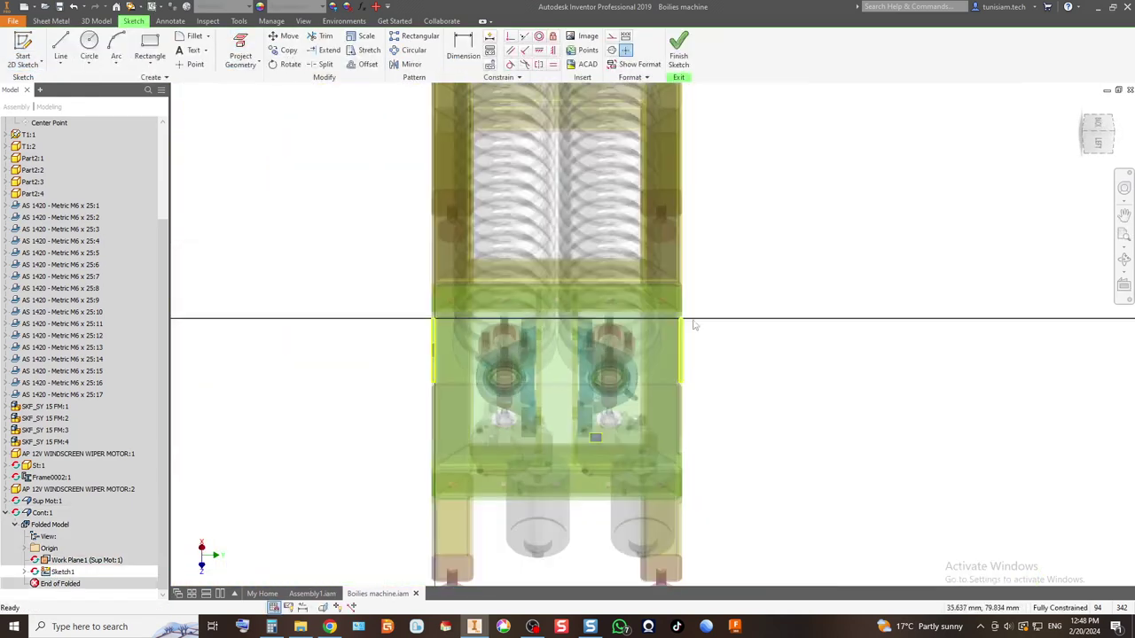
click(149, 44)
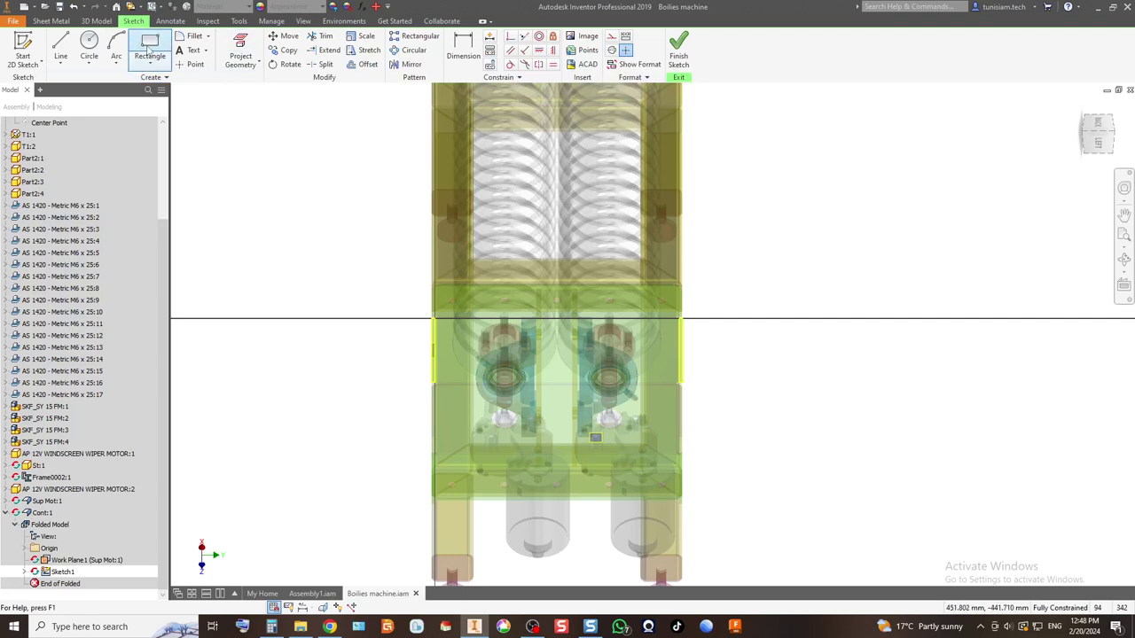
scroll(462, 332, up, 3)
click(341, 280)
scroll(350, 293, down, 3)
scroll(674, 443, up, 2)
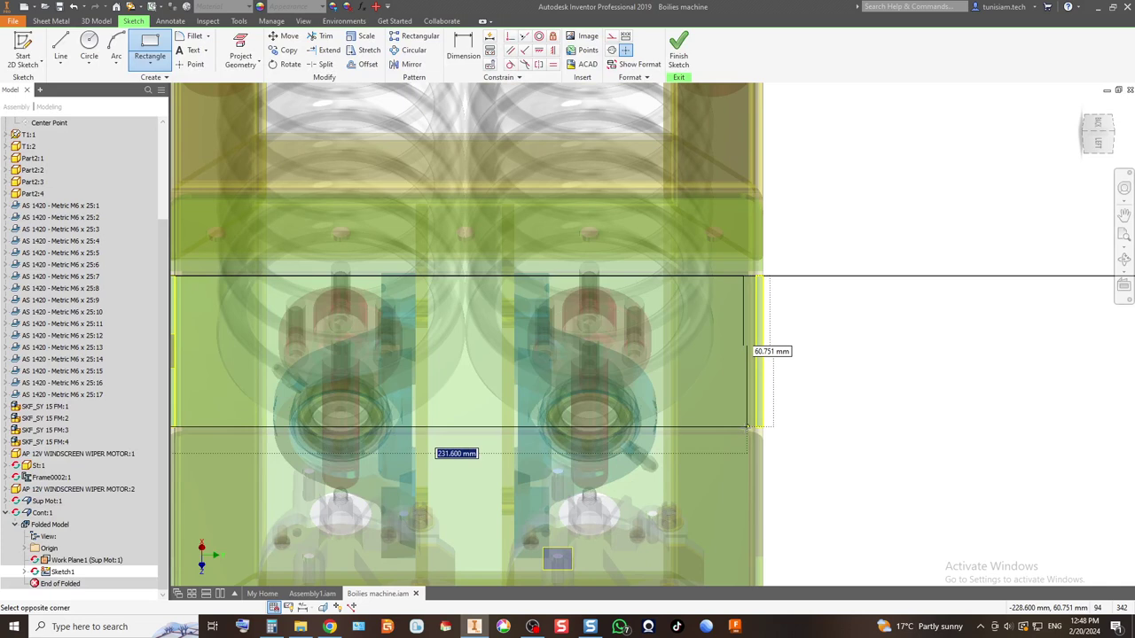
click(784, 448)
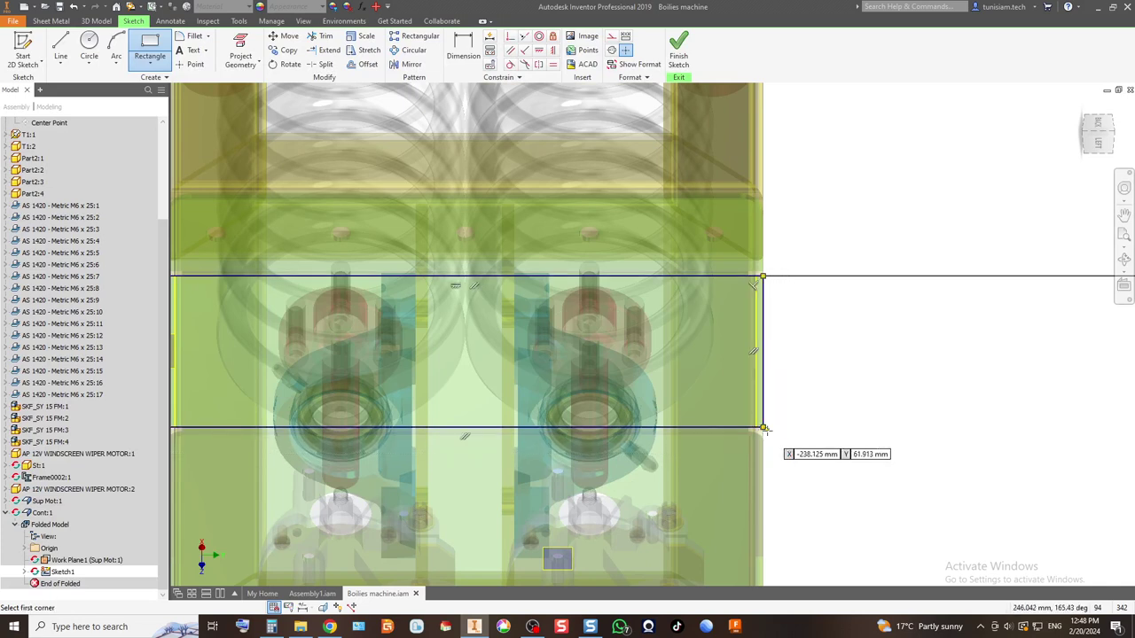
scroll(791, 335, down, 2)
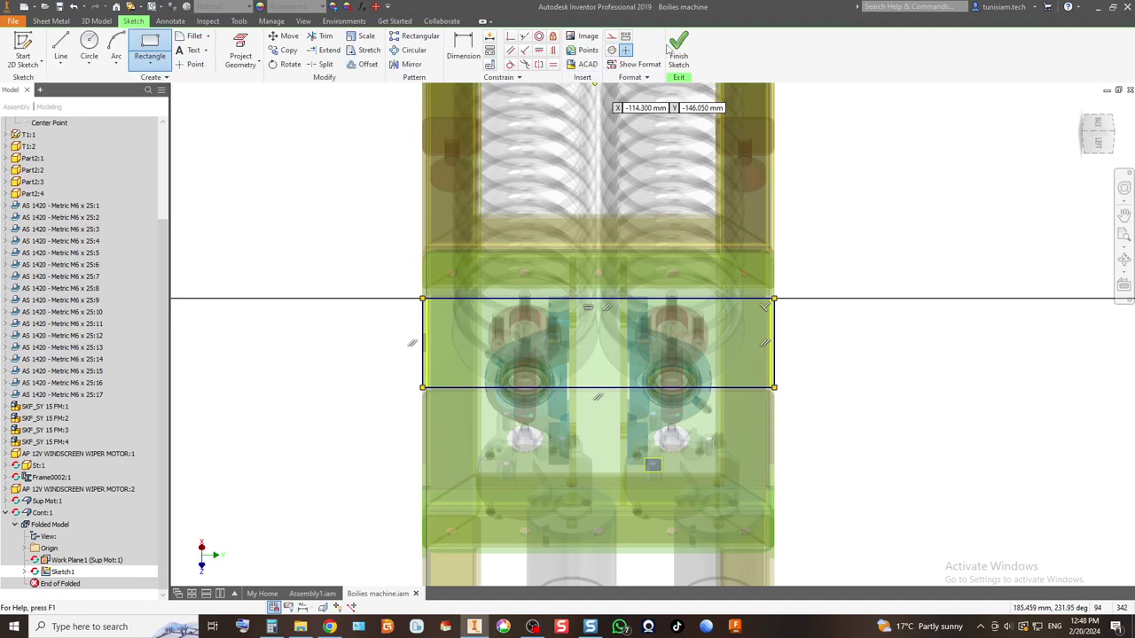
Step: Check the rectangle's width and height with the Dimension tool, placing neither dimension
click(463, 49)
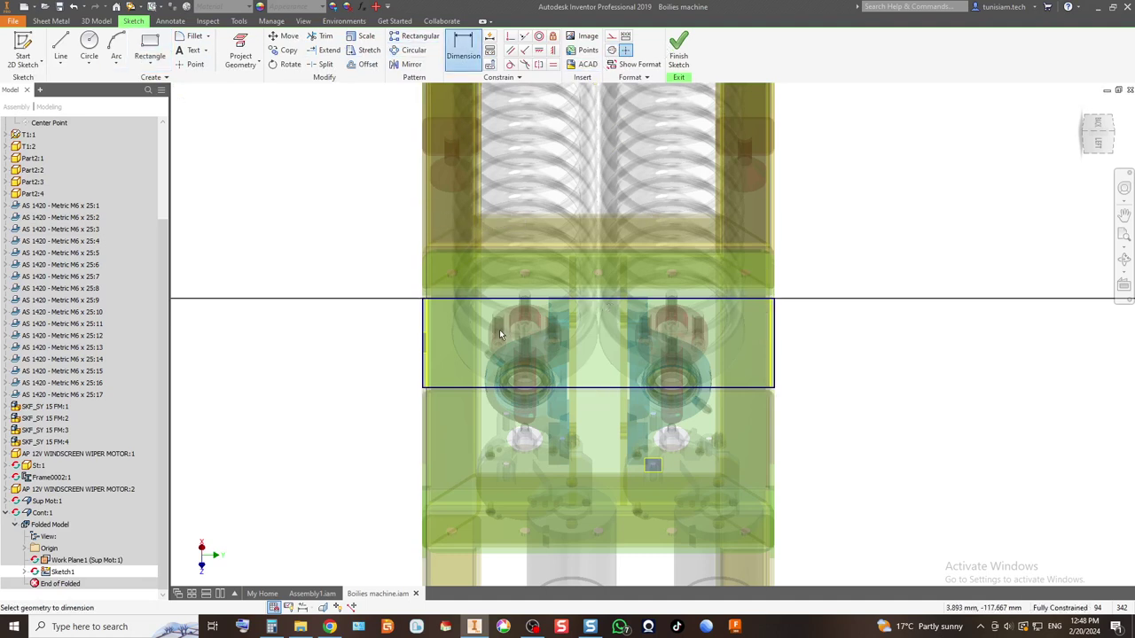
click(504, 299)
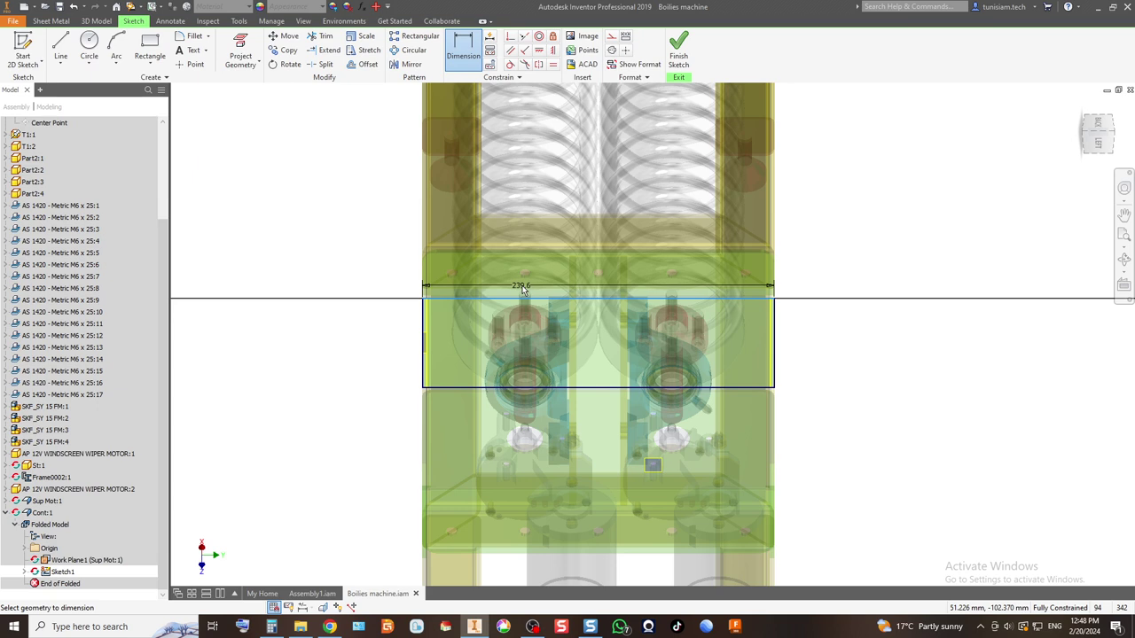
key(Escape)
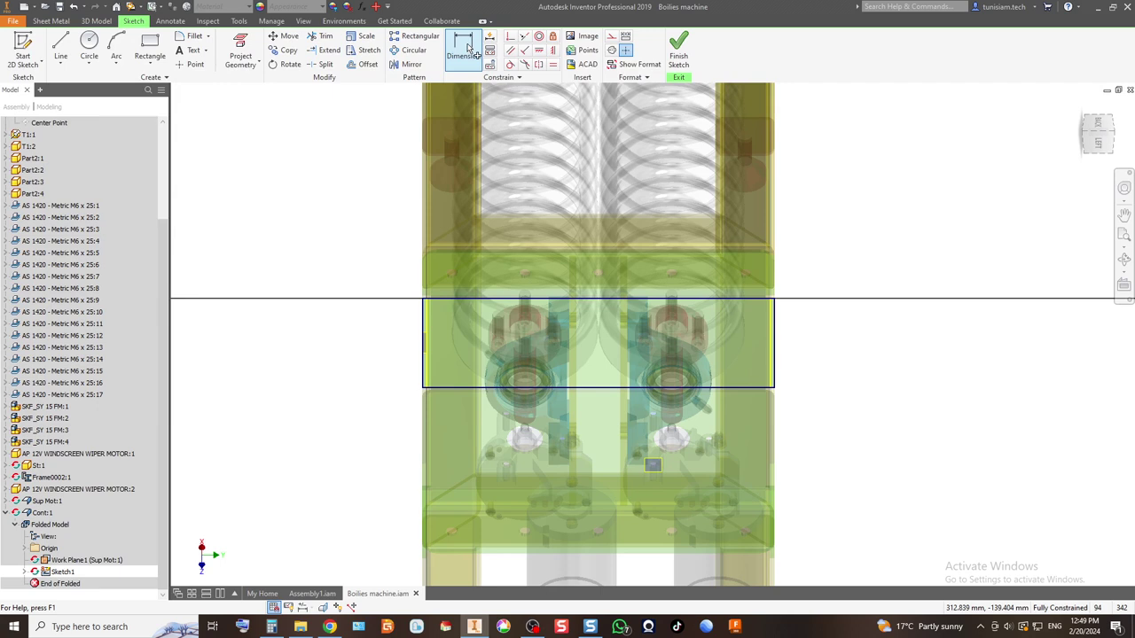
click(425, 381)
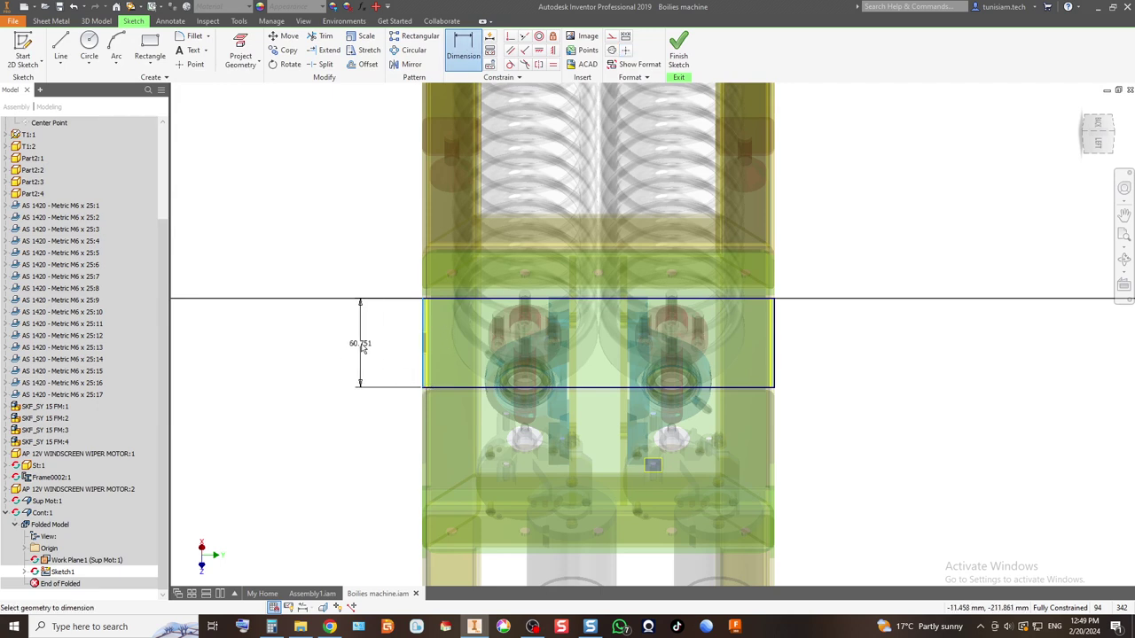
key(Escape)
key(Escape)
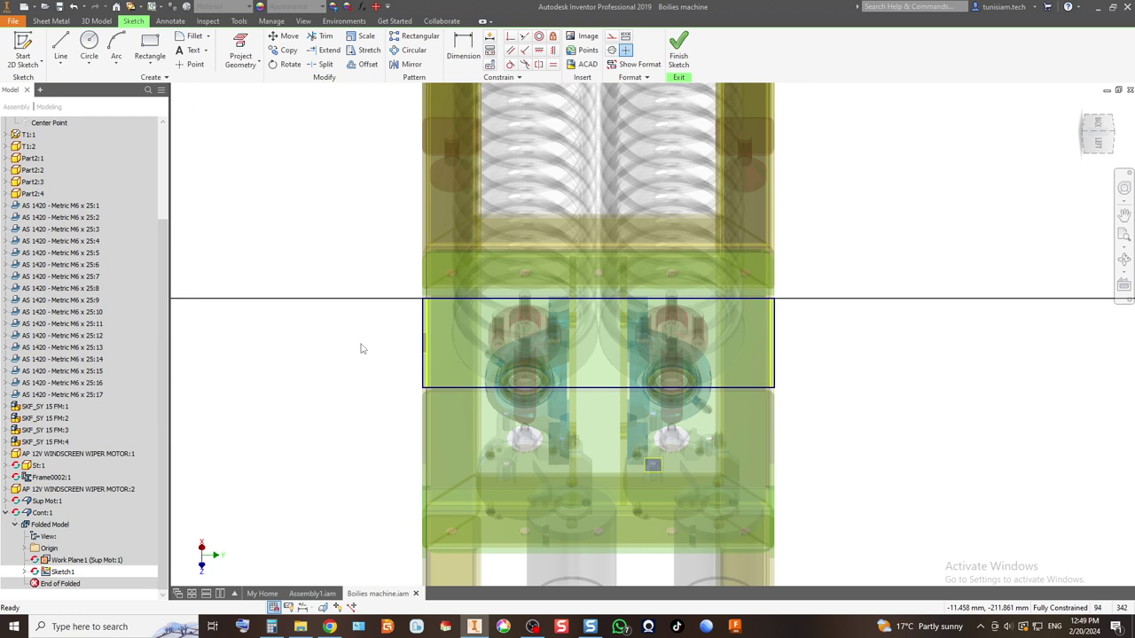
Step: Finish the sketch and create a sheet metal face from the rectangle, offset outward from the flange ends
click(678, 56)
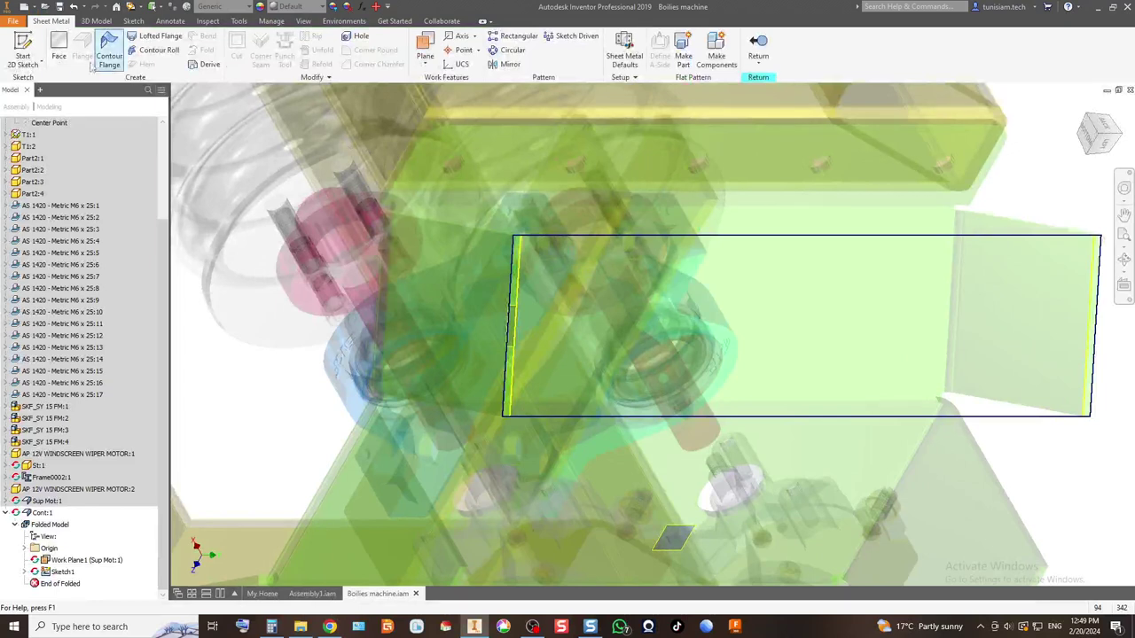
click(58, 49)
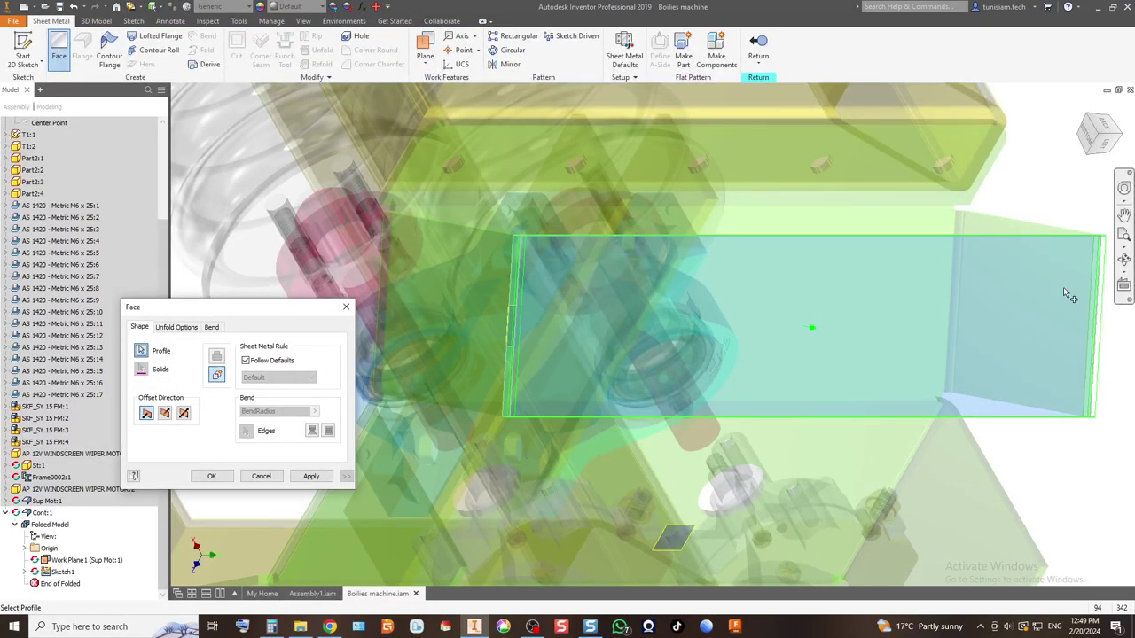
click(211, 476)
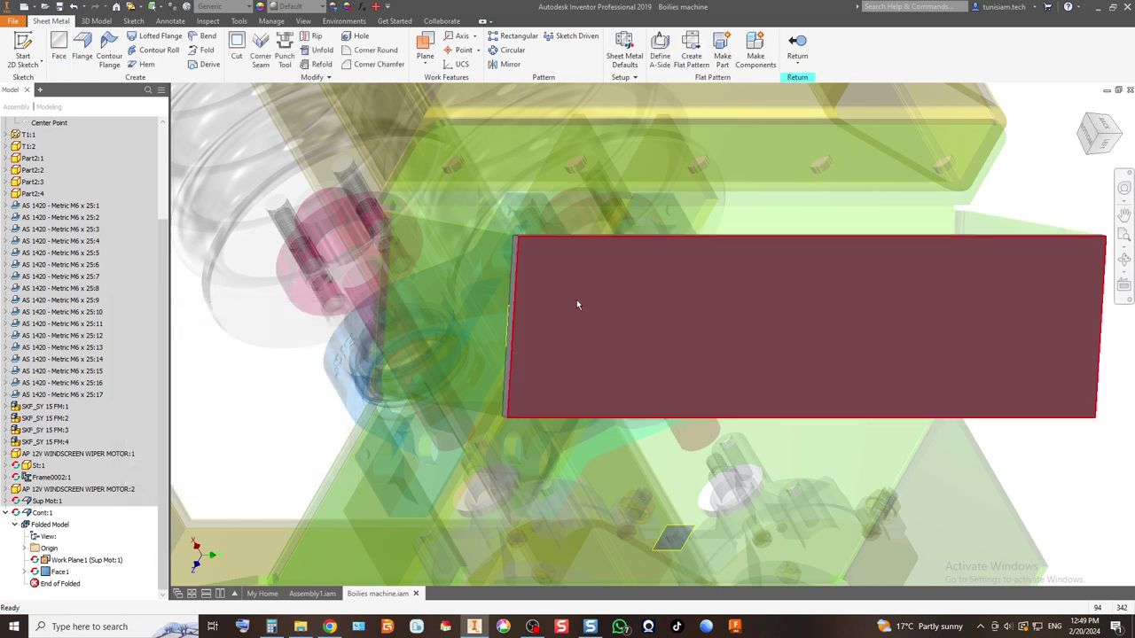
Step: Examine how the new cover plate sits against the end of the support plate's angled flange
scroll(577, 305, down, 5)
click(1089, 140)
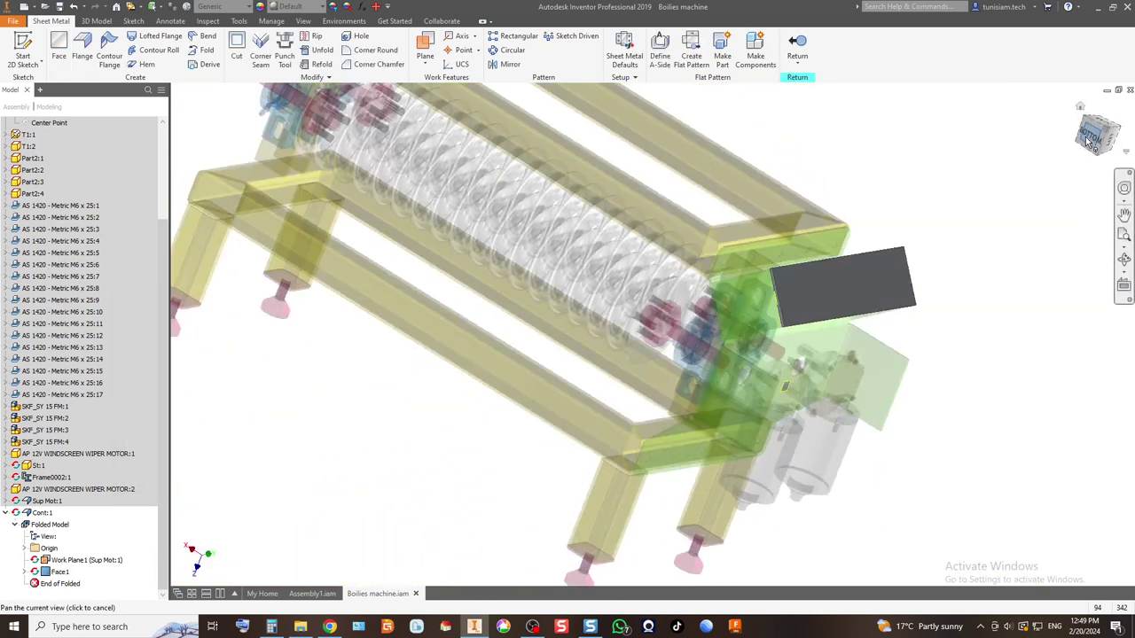
scroll(861, 234, up, 3)
scroll(772, 214, up, 5)
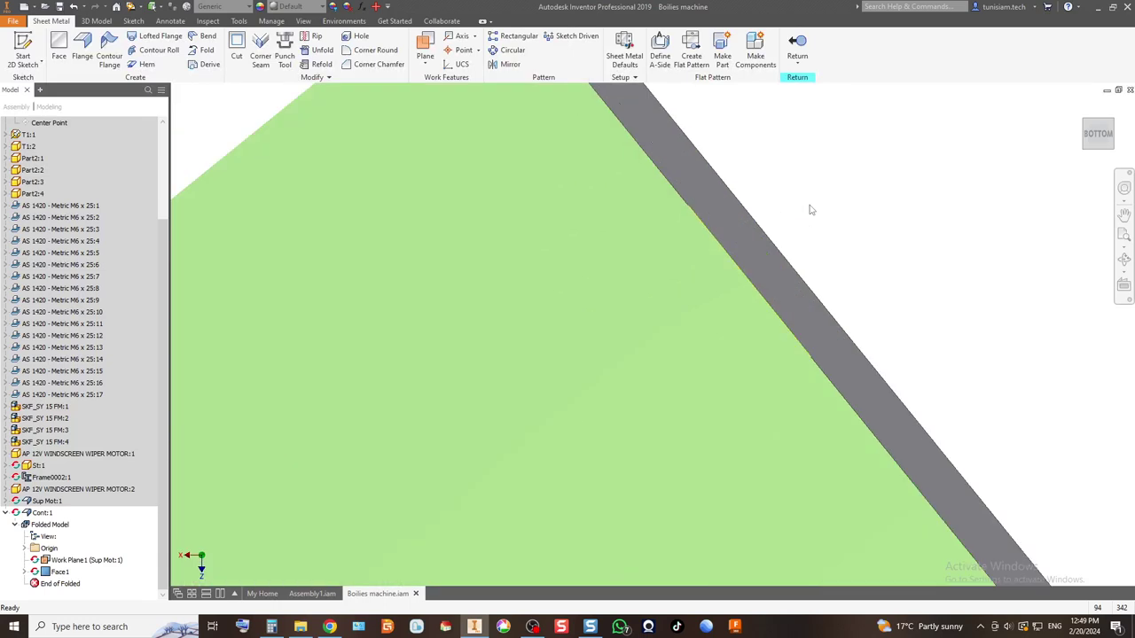
scroll(543, 247, down, 5)
click(1118, 130)
scroll(640, 381, up, 3)
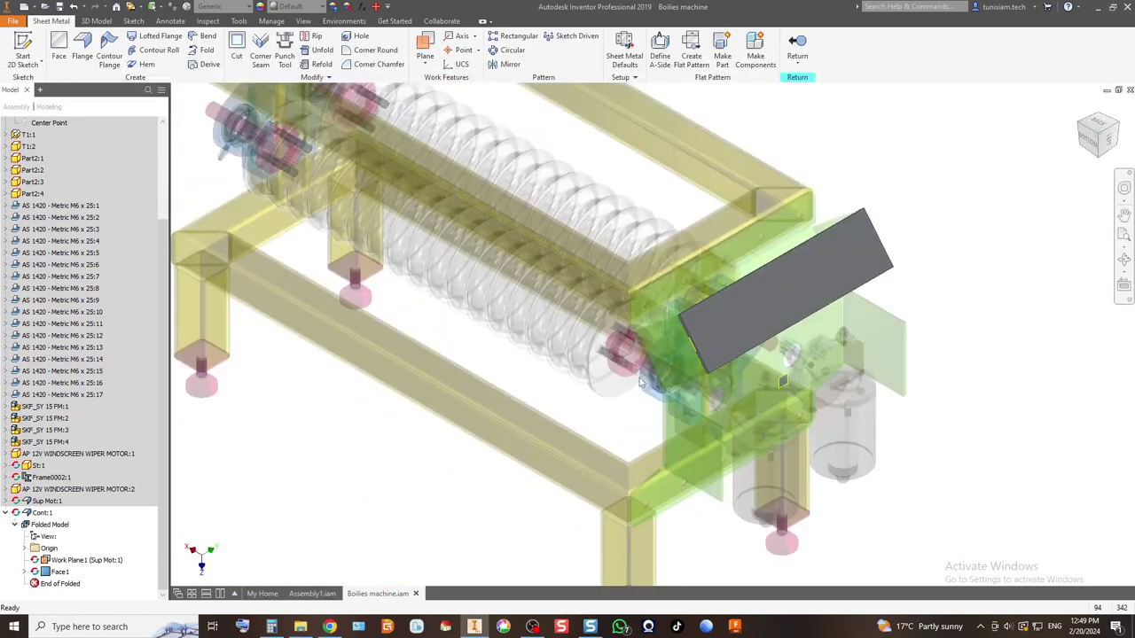
scroll(734, 347, up, 2)
scroll(455, 337, down, 3)
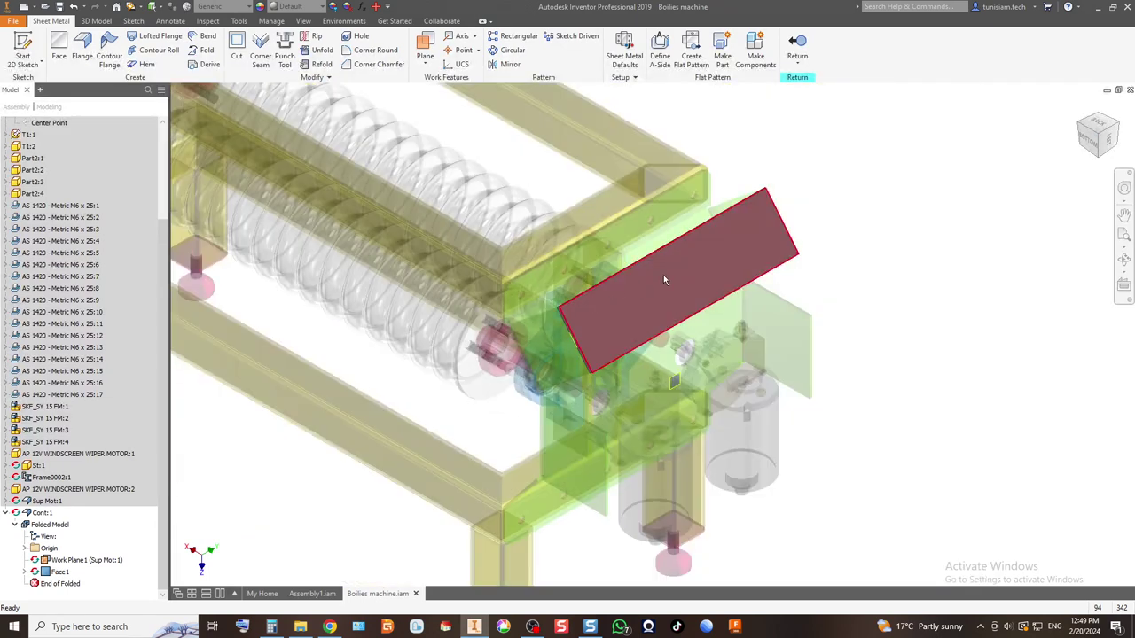
Step: Start a 2D sketch on the outer face of the new cover plate and project the face's outline into it
click(664, 275)
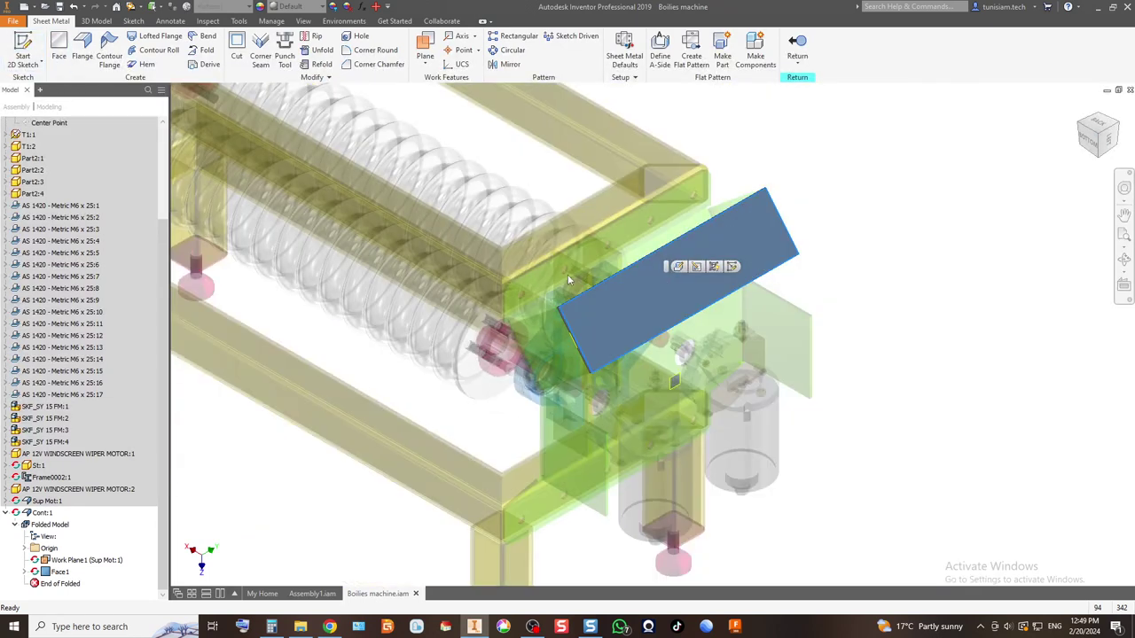
click(23, 47)
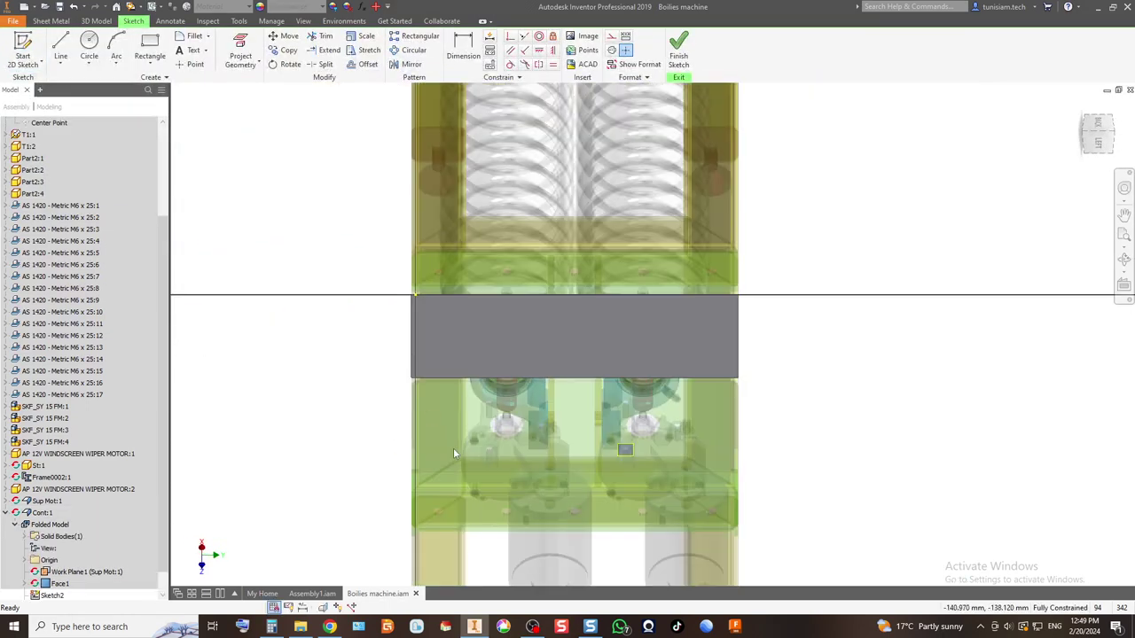
click(241, 50)
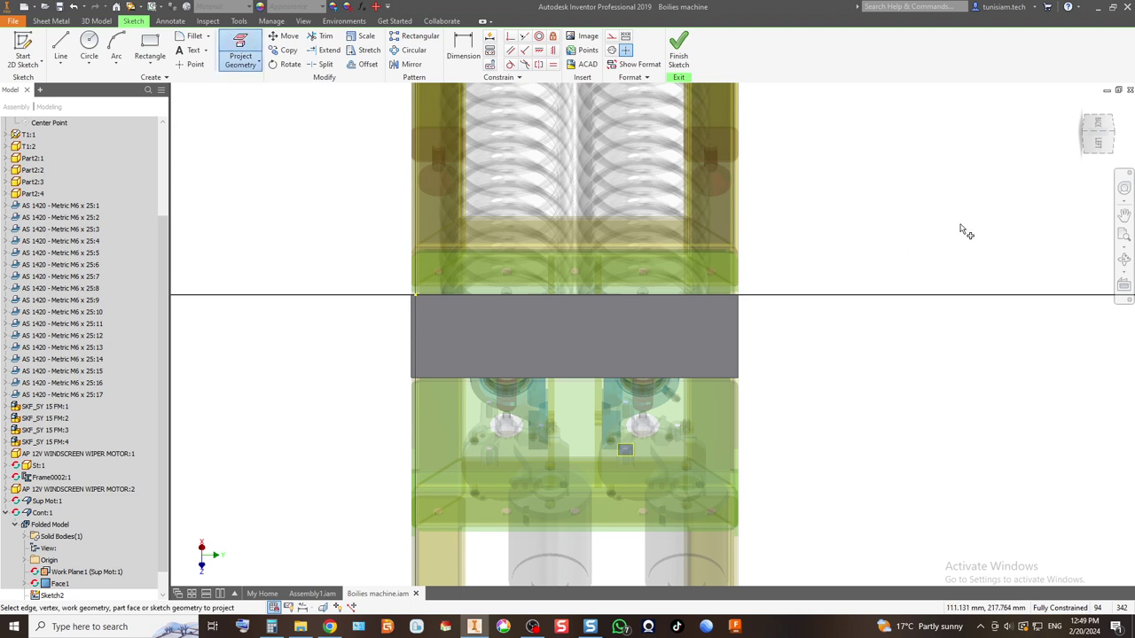
click(1099, 132)
scroll(770, 415, up, 3)
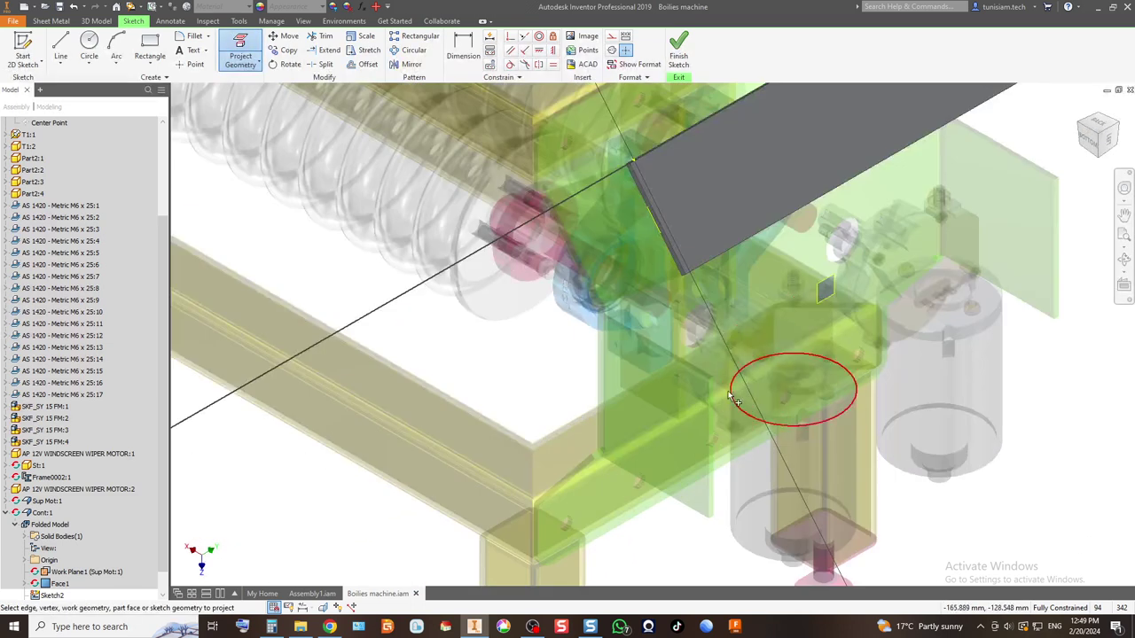
scroll(707, 376, up, 3)
scroll(602, 405, down, 5)
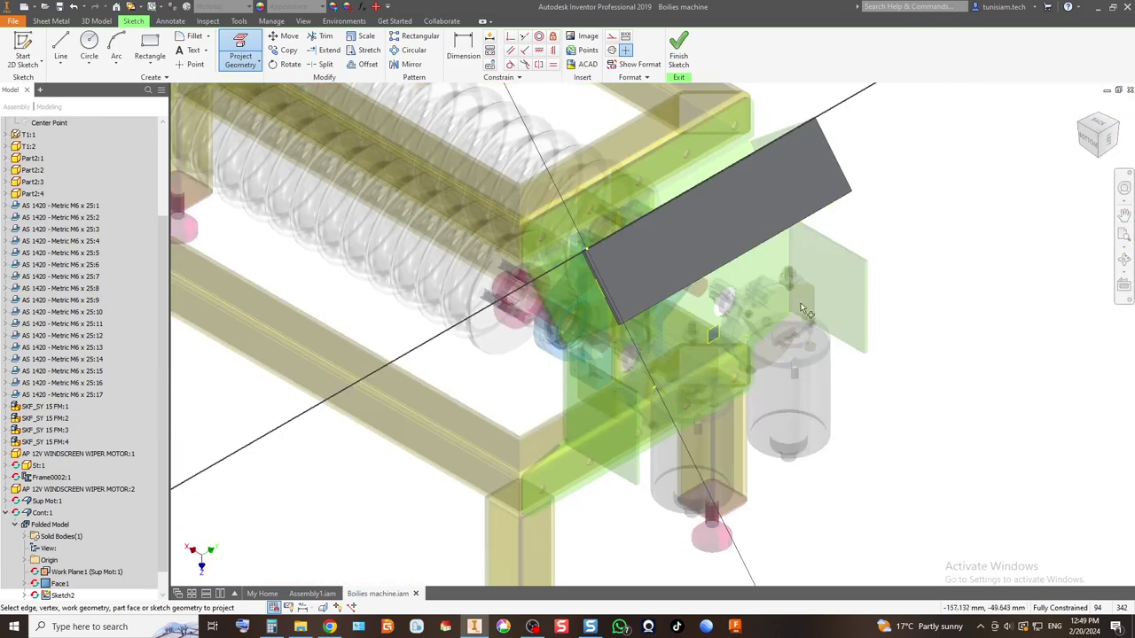
scroll(874, 266, up, 4)
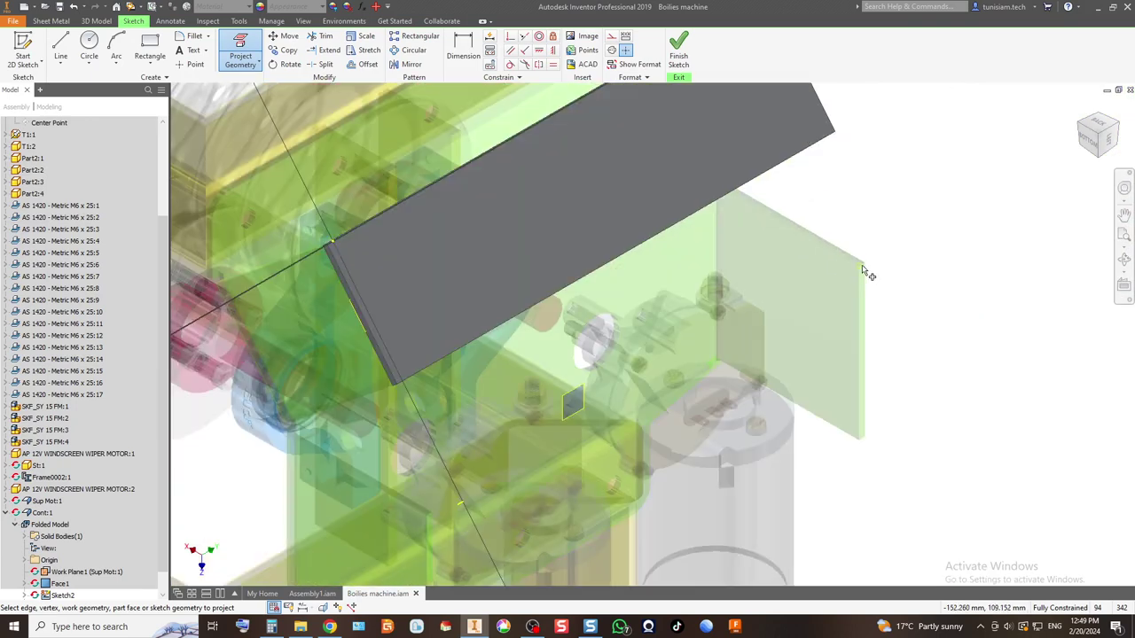
scroll(806, 294, down, 5)
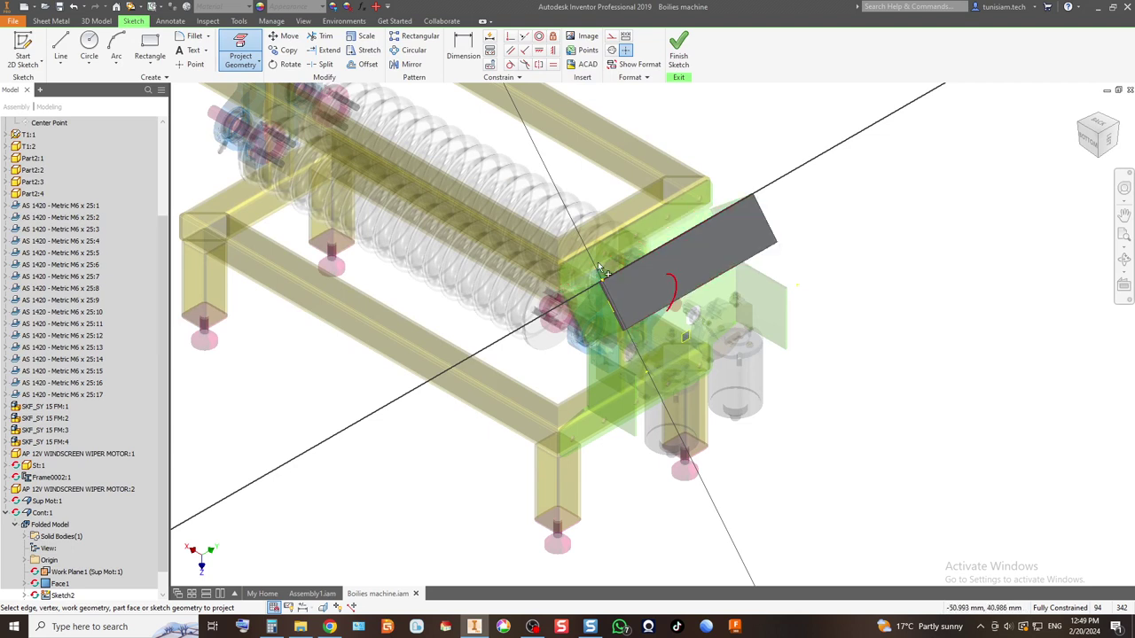
click(690, 279)
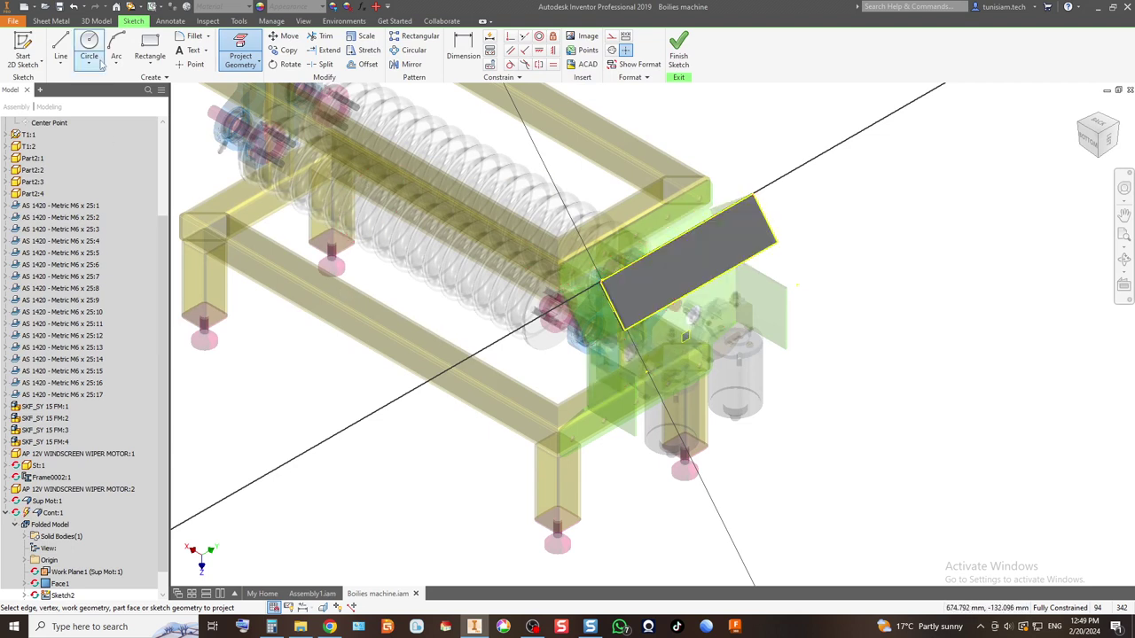
Step: Draw a rectangle from the plate's upper corner across its width, extending past its lower edge
click(147, 46)
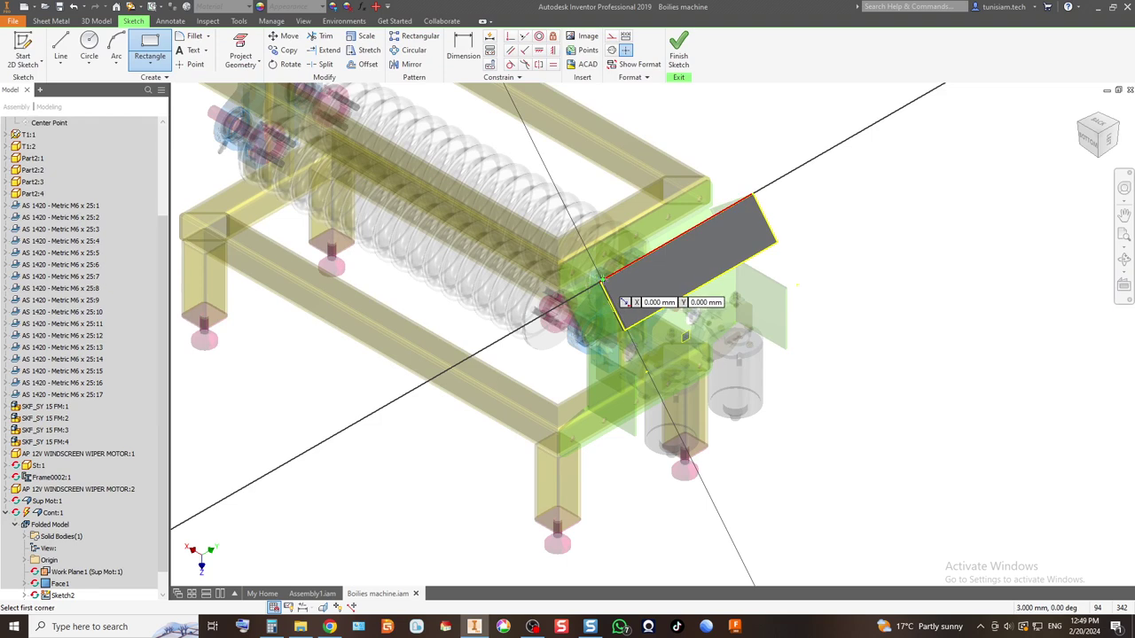
click(1108, 129)
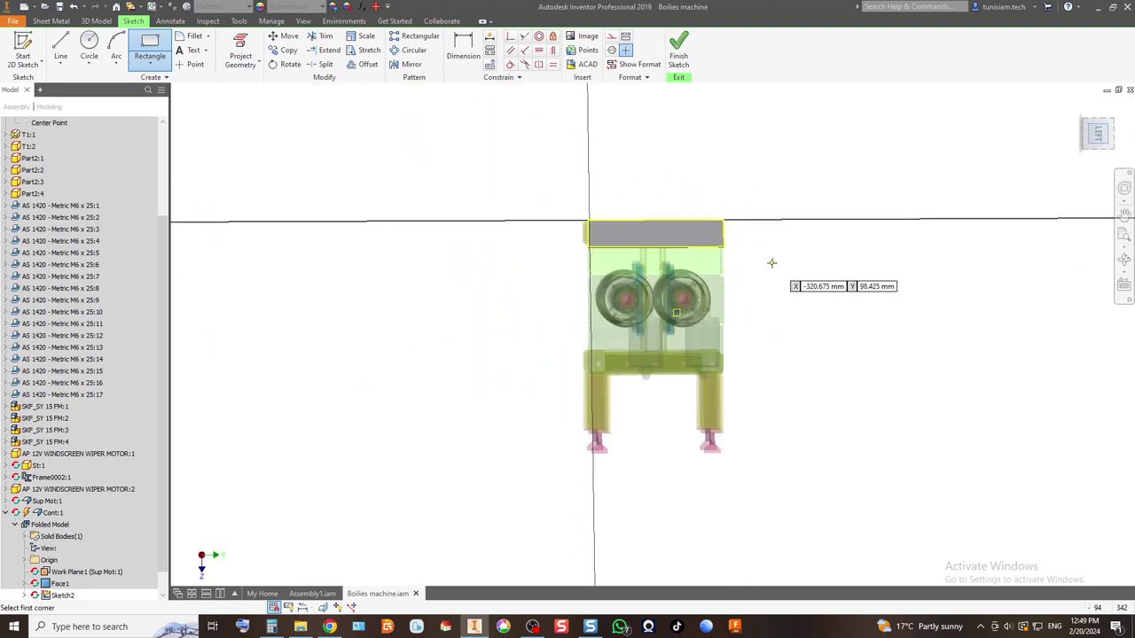
scroll(434, 189, up, 3)
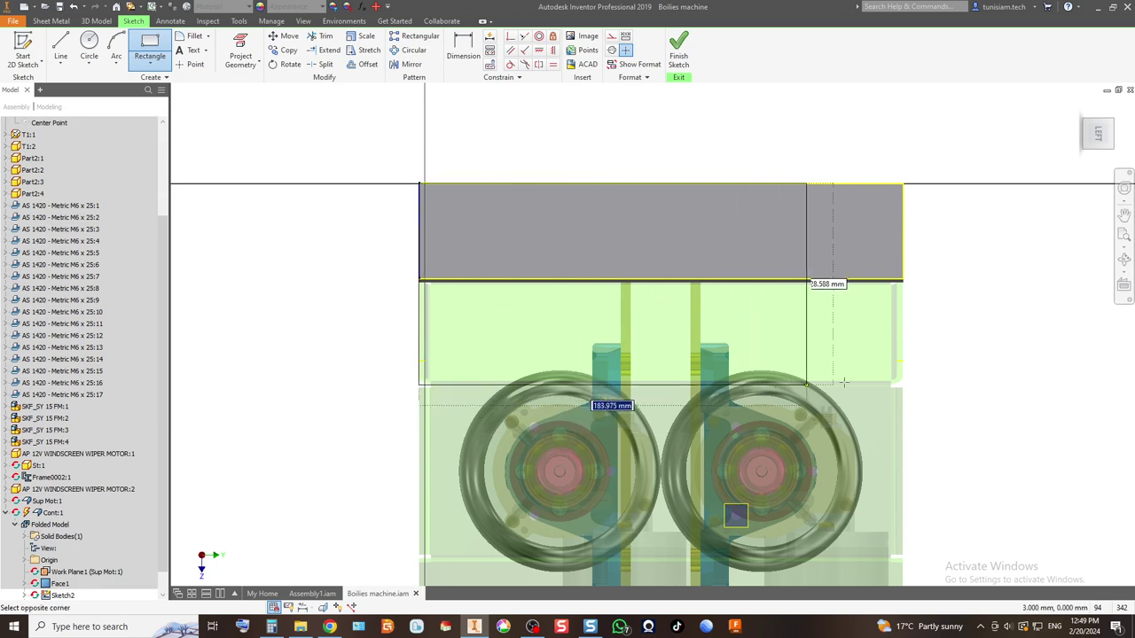
click(906, 360)
scroll(858, 282, up, 2)
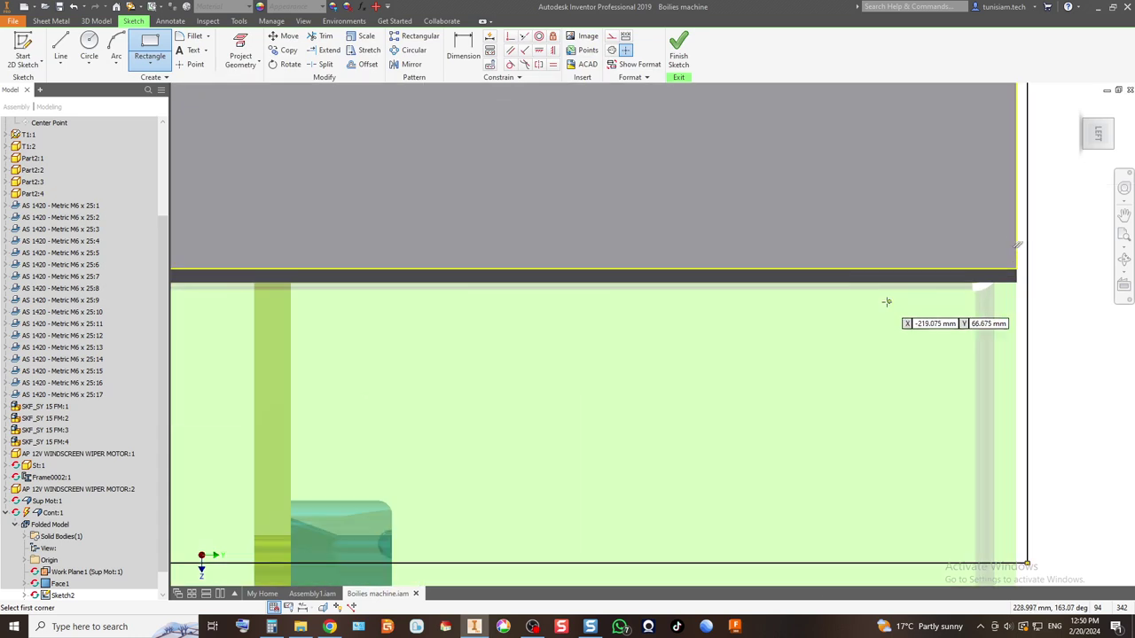
scroll(887, 301, up, 1)
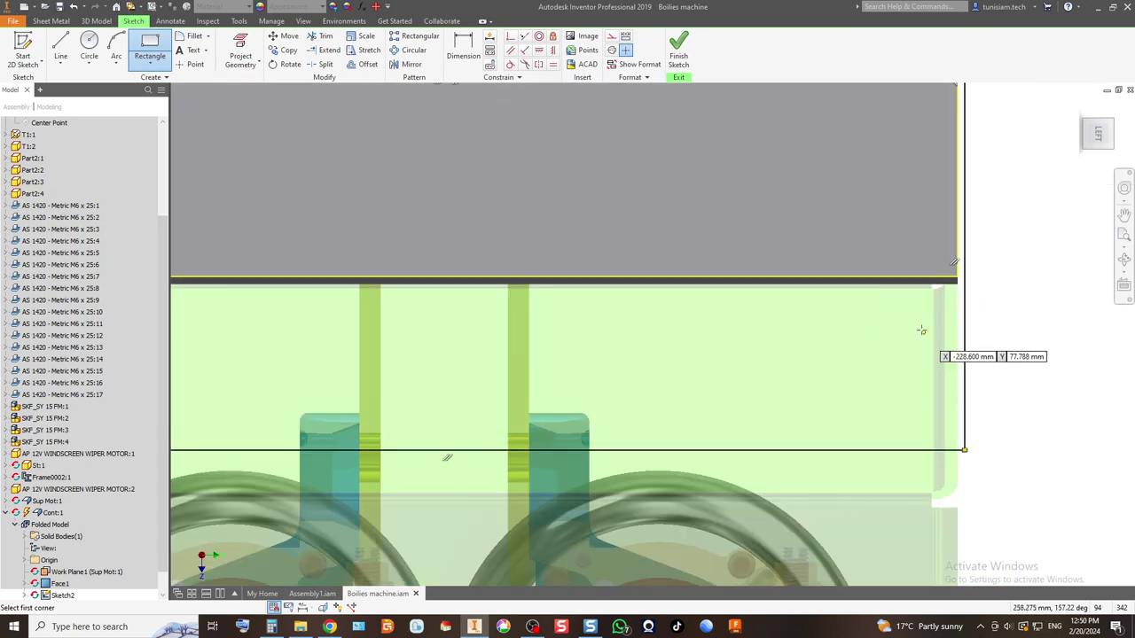
Step: Constrain the rectangle's free vertical side to the projected corner of the plate so both have the same width
key(Escape)
click(965, 246)
key(Escape)
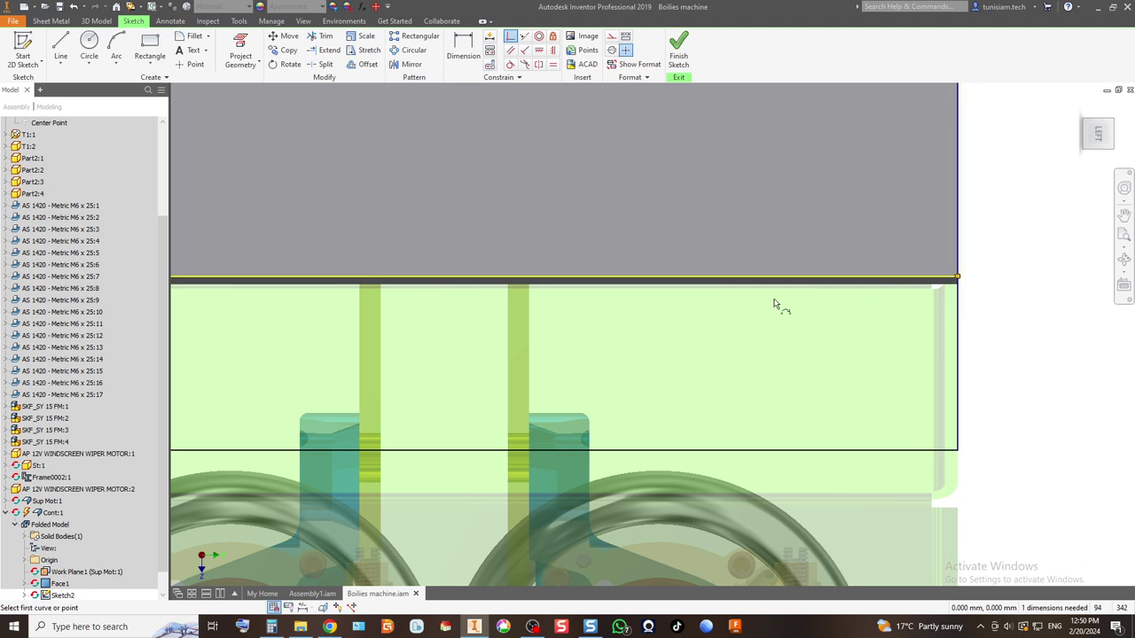
scroll(552, 311, down, 3)
scroll(484, 309, up, 3)
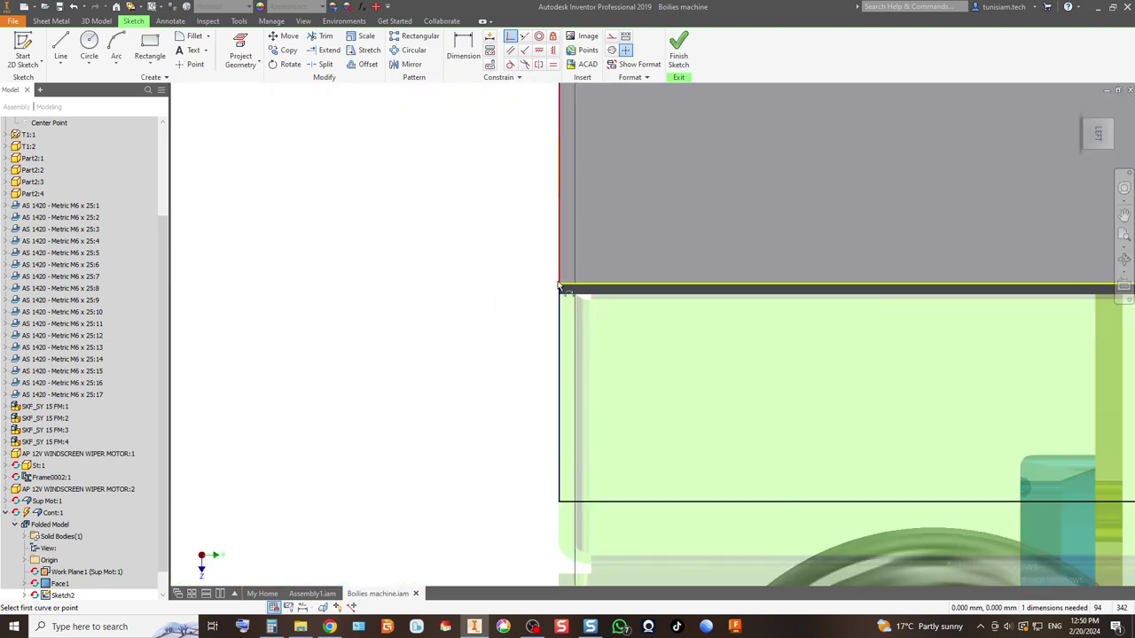
Step: Finish the sketch and extend the cover plate with a sheet metal face from the rectangle area below its lower edge
click(678, 47)
click(60, 52)
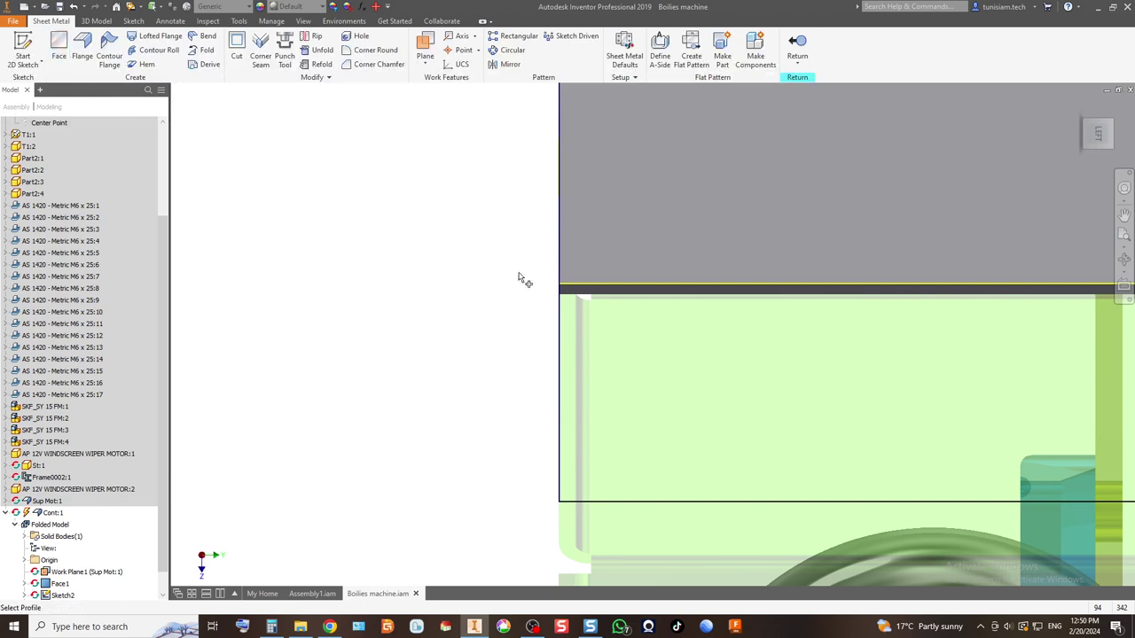
click(1081, 108)
scroll(752, 378, up, 5)
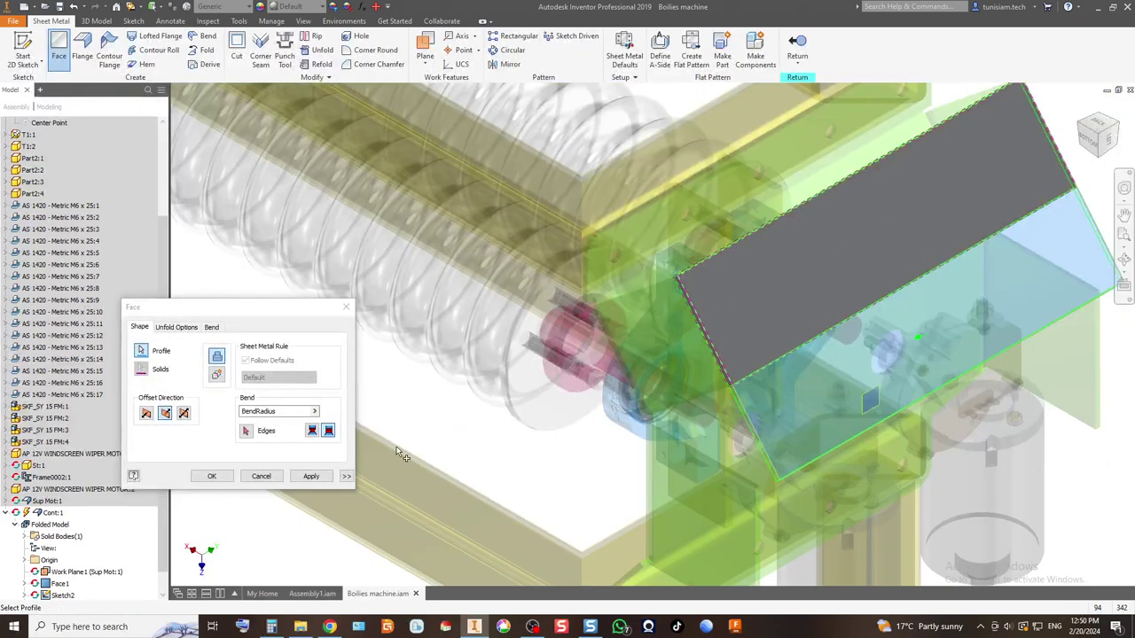
click(310, 477)
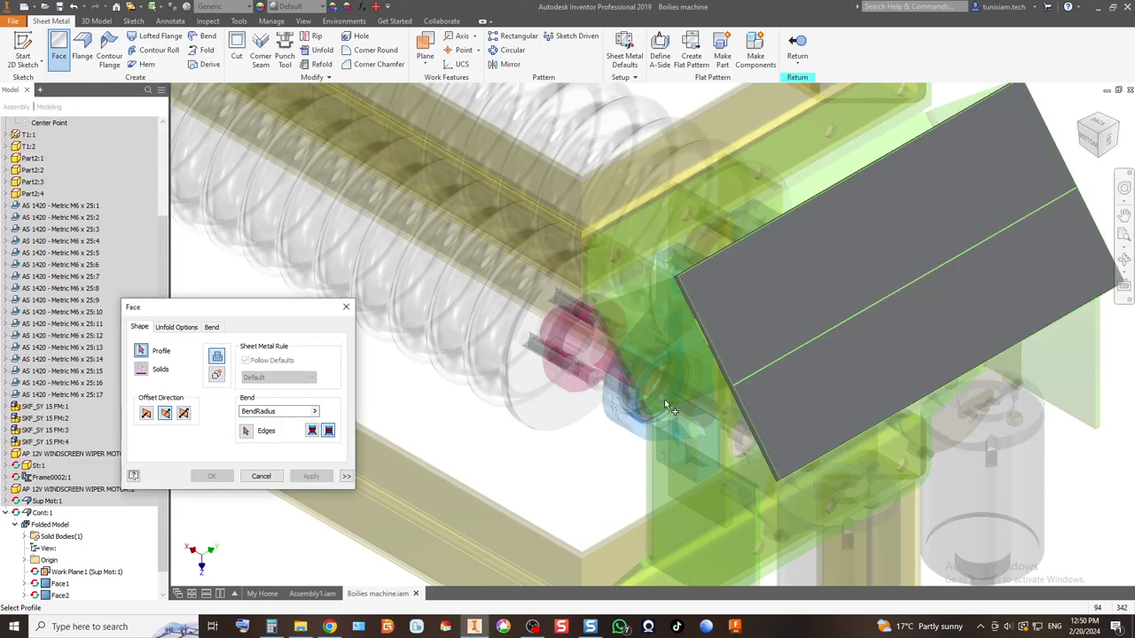
click(261, 476)
scroll(762, 408, down, 5)
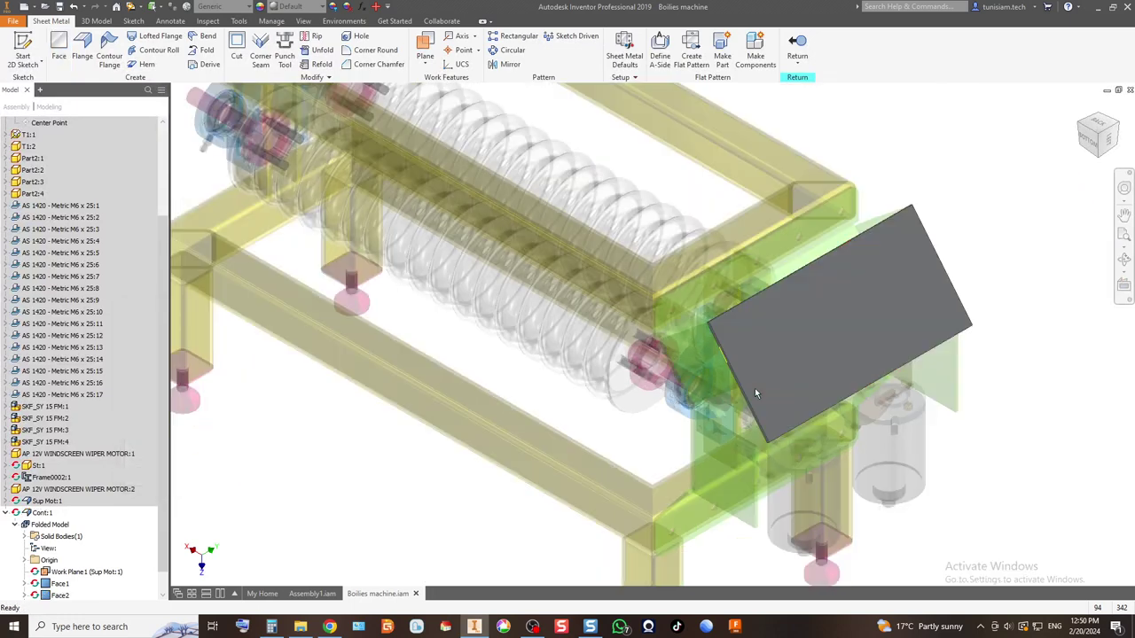
Step: Start a 2D sketch on the side face of the support plate's angled upper flange
click(1096, 144)
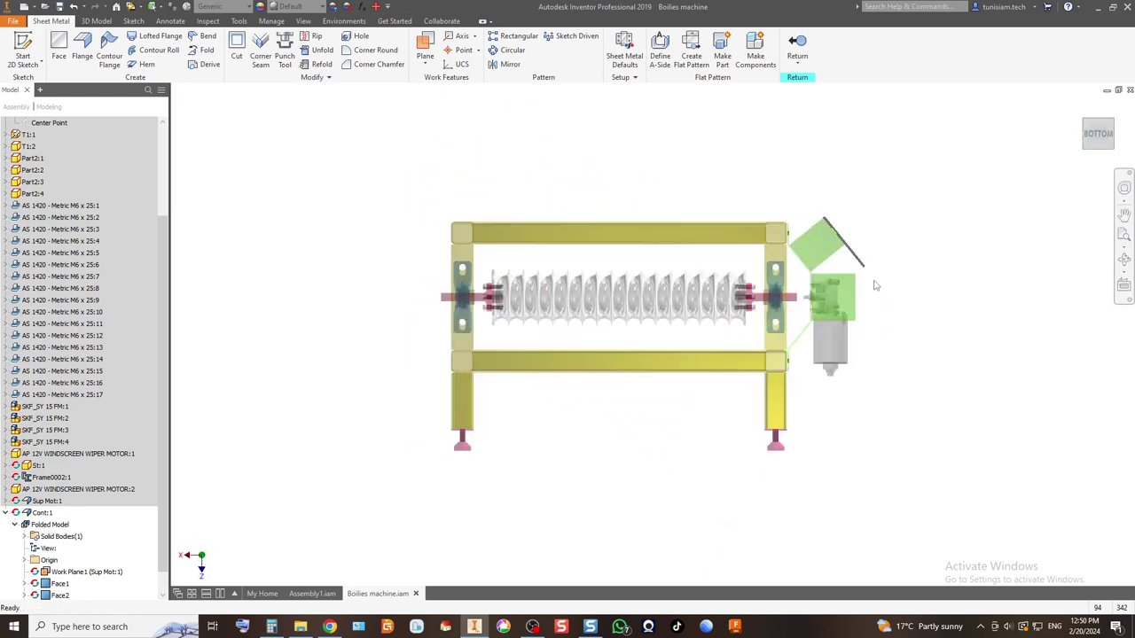
scroll(698, 355, down, 5)
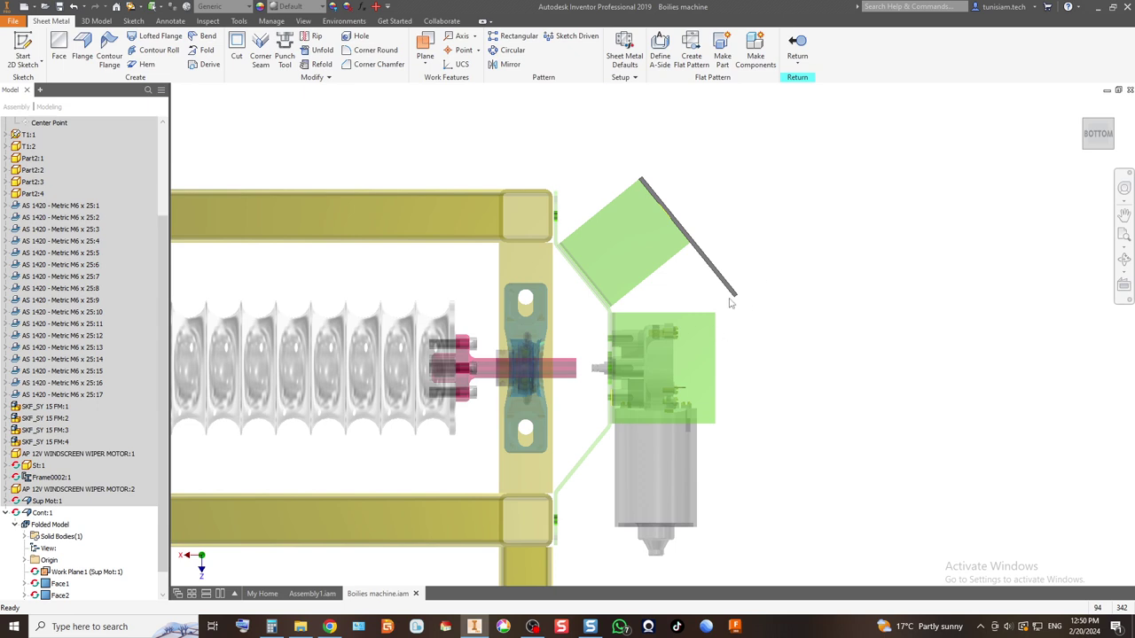
scroll(727, 260, up, 2)
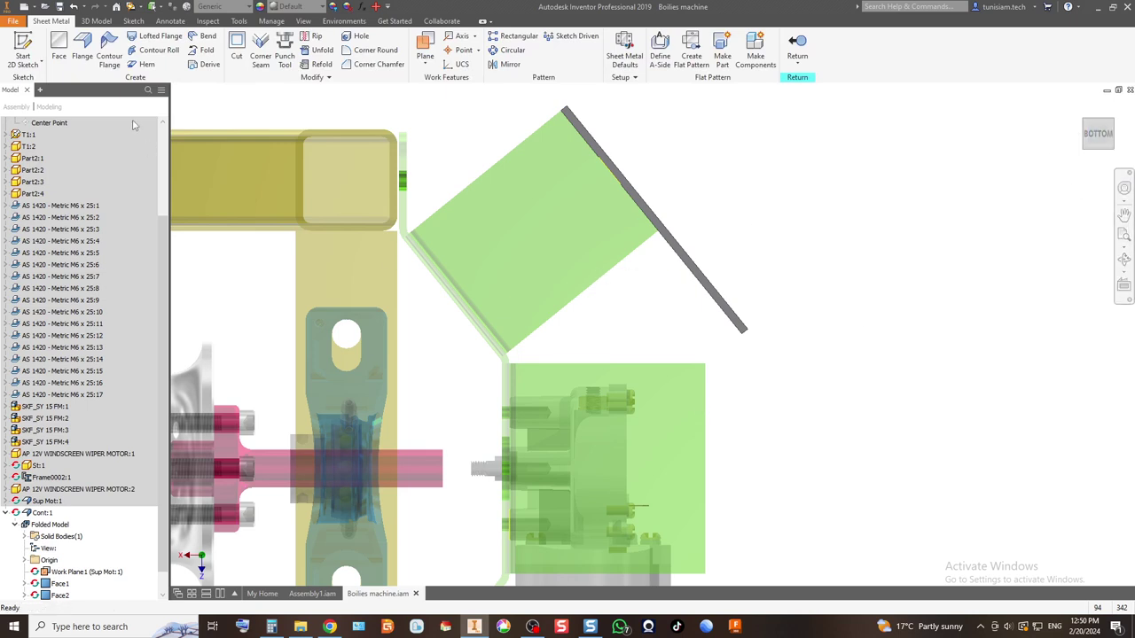
click(23, 50)
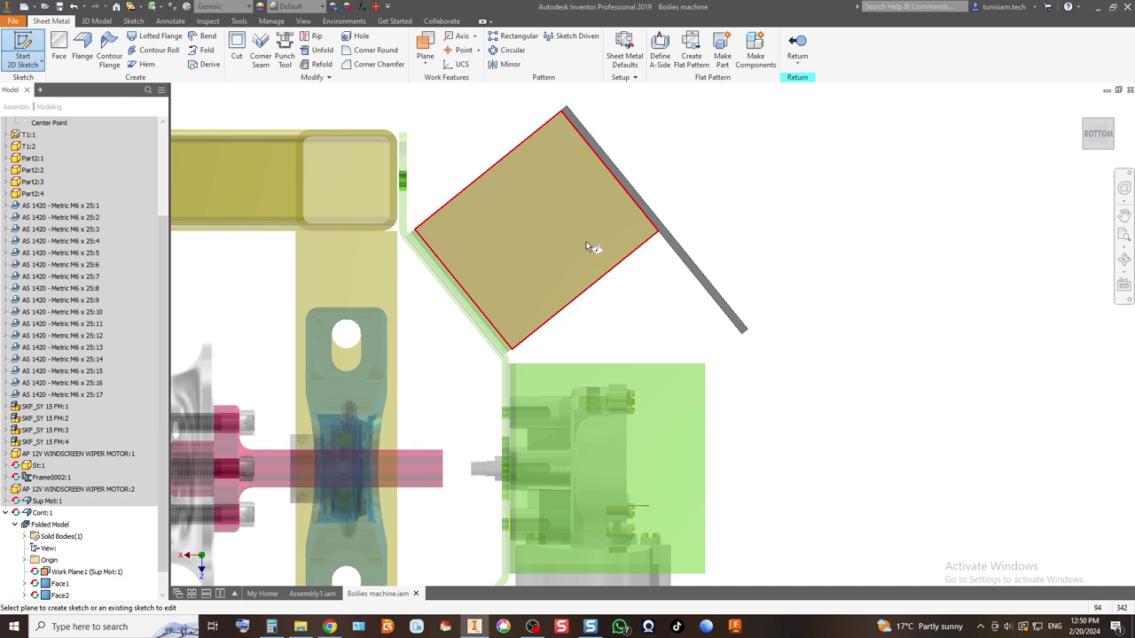
click(586, 241)
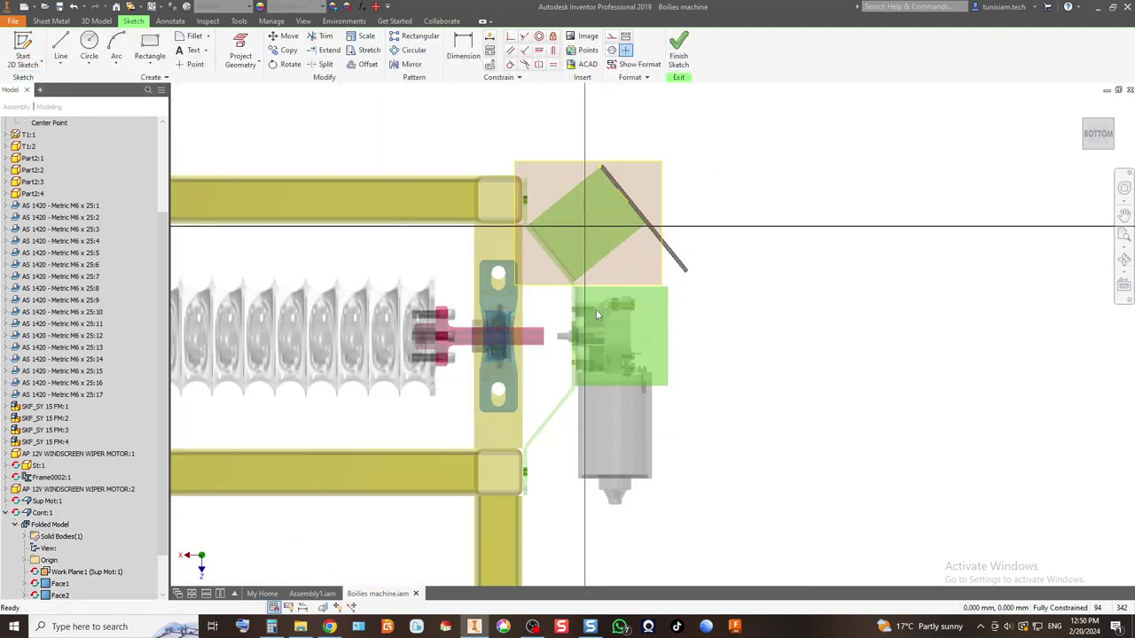
Step: Project the motor support's side flange and sketch a rectangle outward and upward from its upper outer corner, enclosing the cover plate's lower end
click(240, 55)
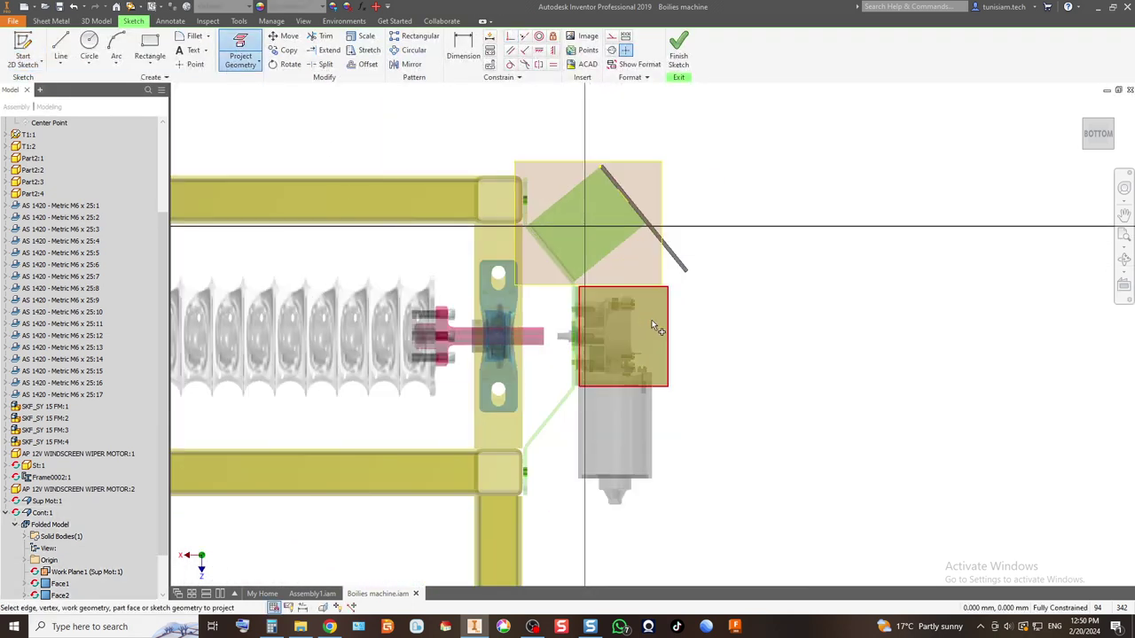
scroll(654, 329, down, 5)
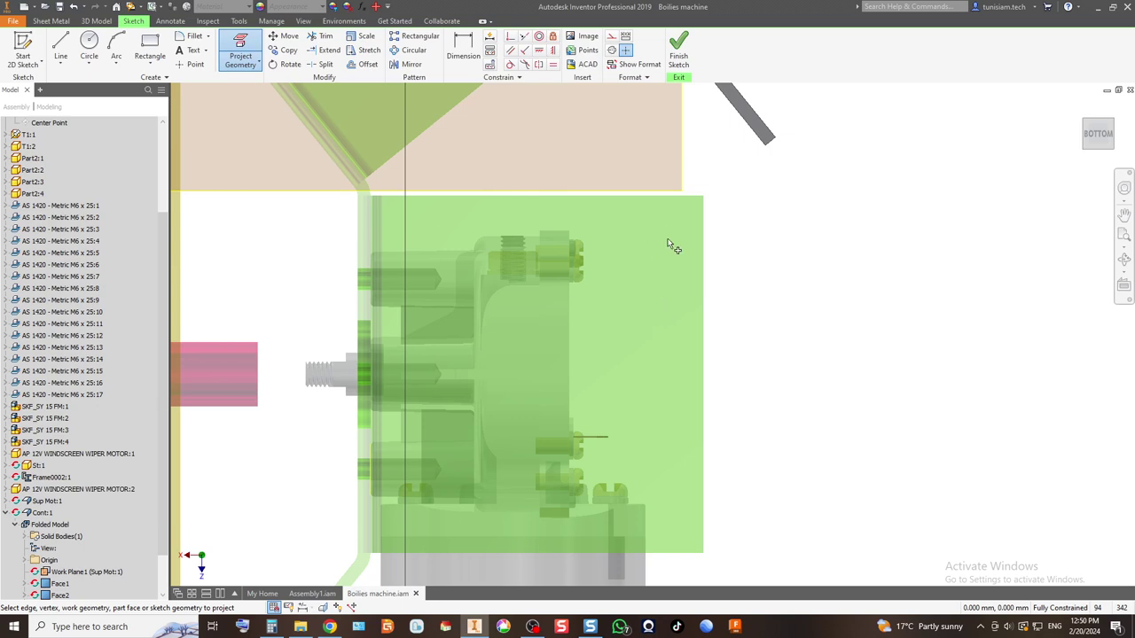
scroll(710, 268, up, 4)
scroll(661, 357, down, 3)
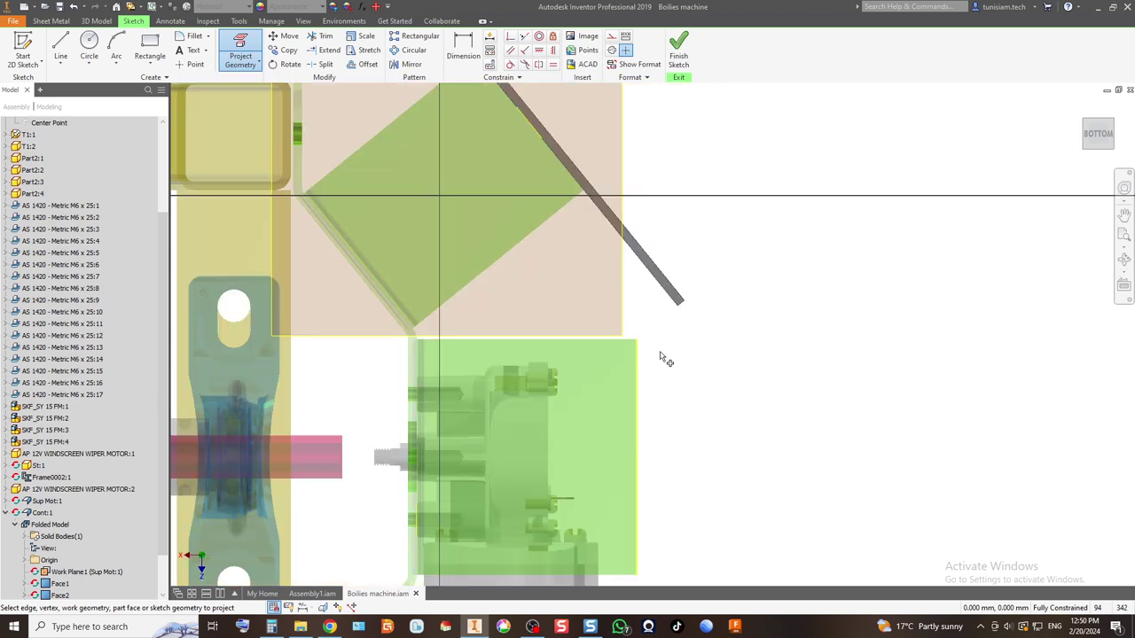
key(r)
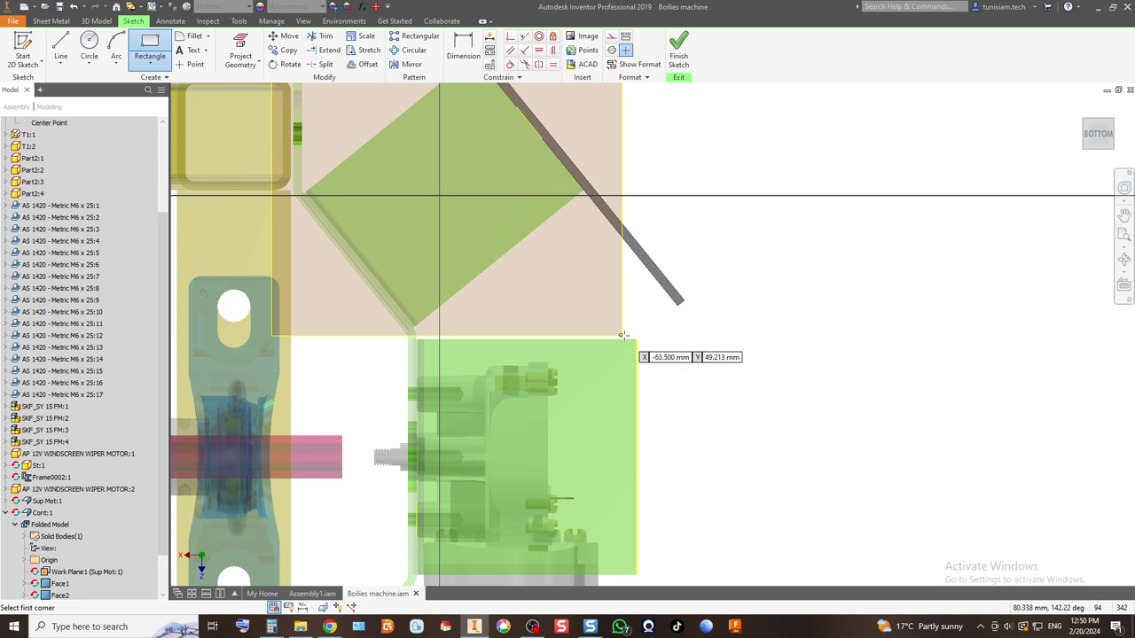
click(635, 337)
click(756, 195)
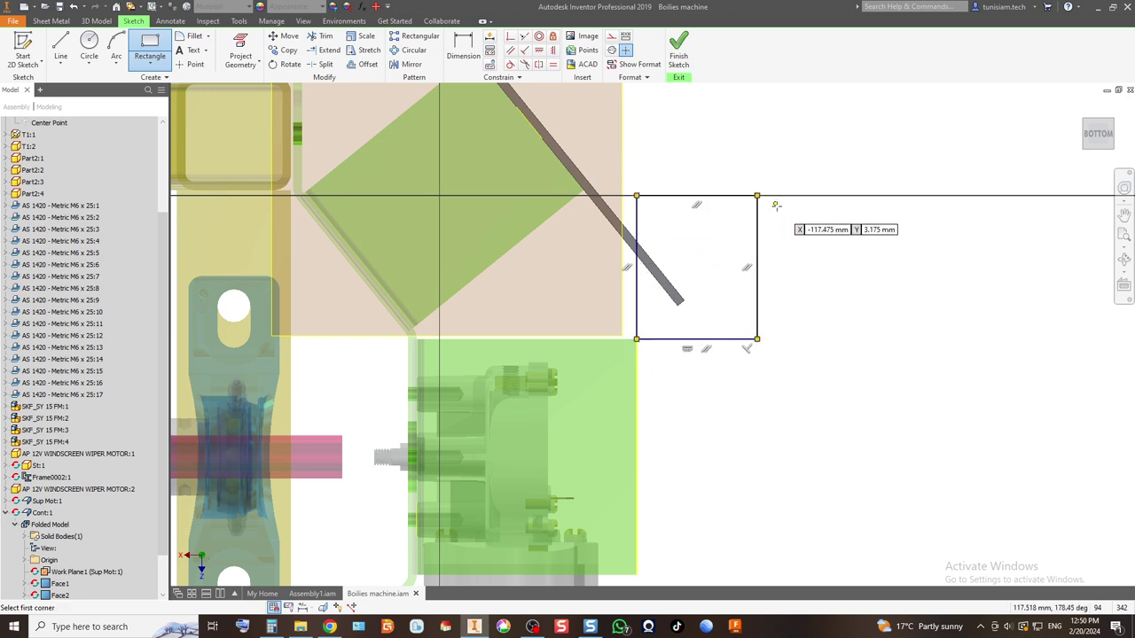
click(679, 40)
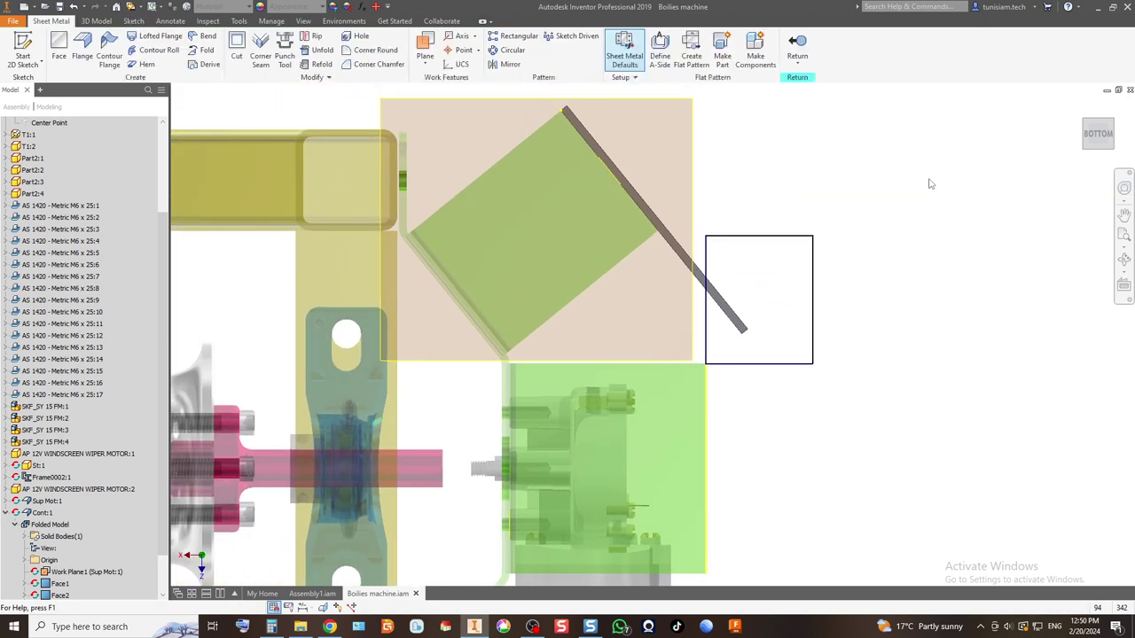
Step: Extrude the rectangle as a cut with extents All to trim the cover plate's lower end
click(1106, 124)
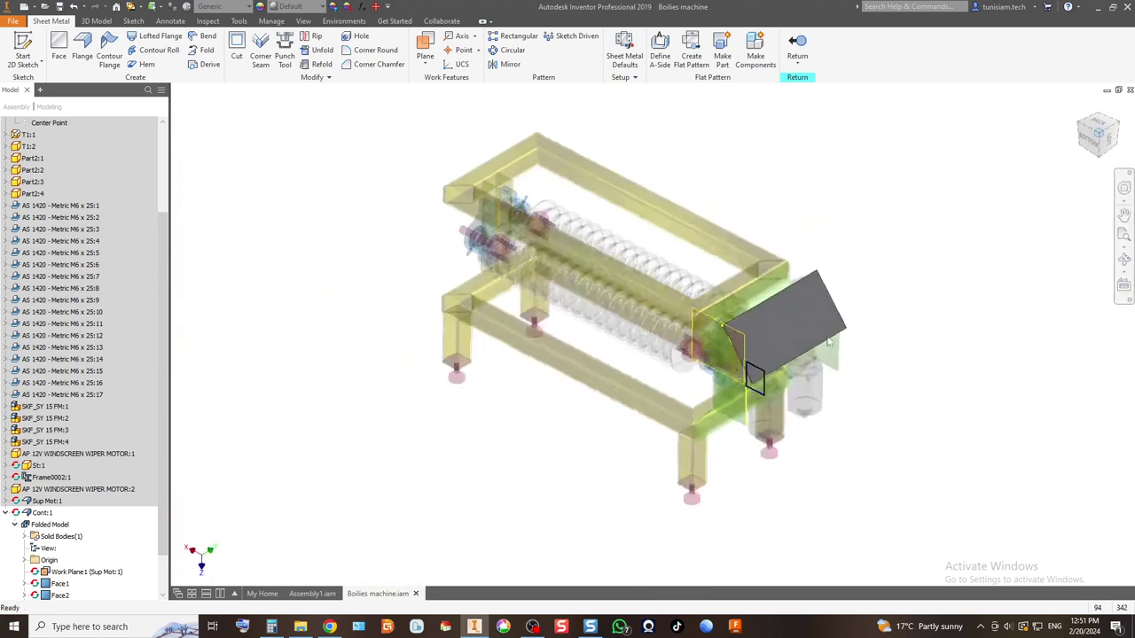
click(96, 20)
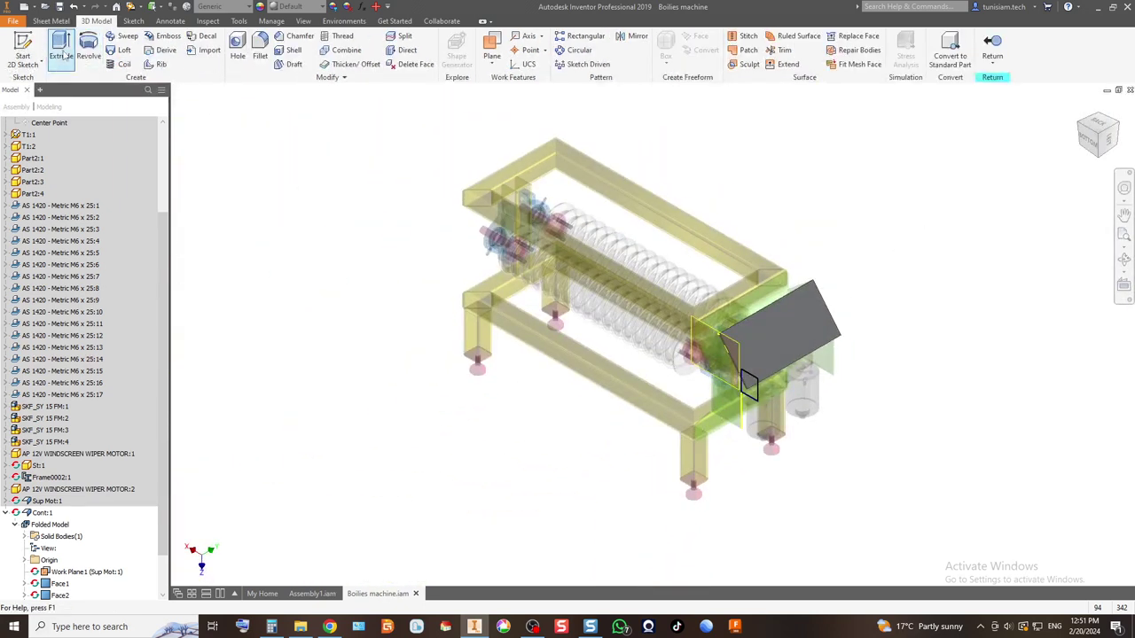
click(60, 49)
scroll(710, 355, up, 3)
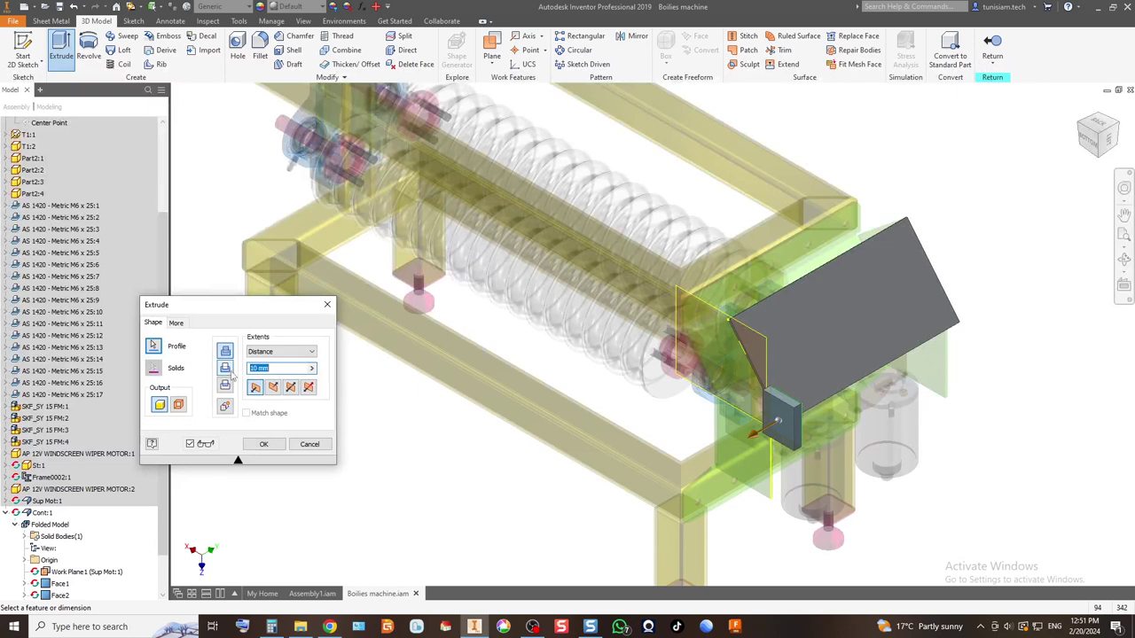
click(279, 369)
click(280, 352)
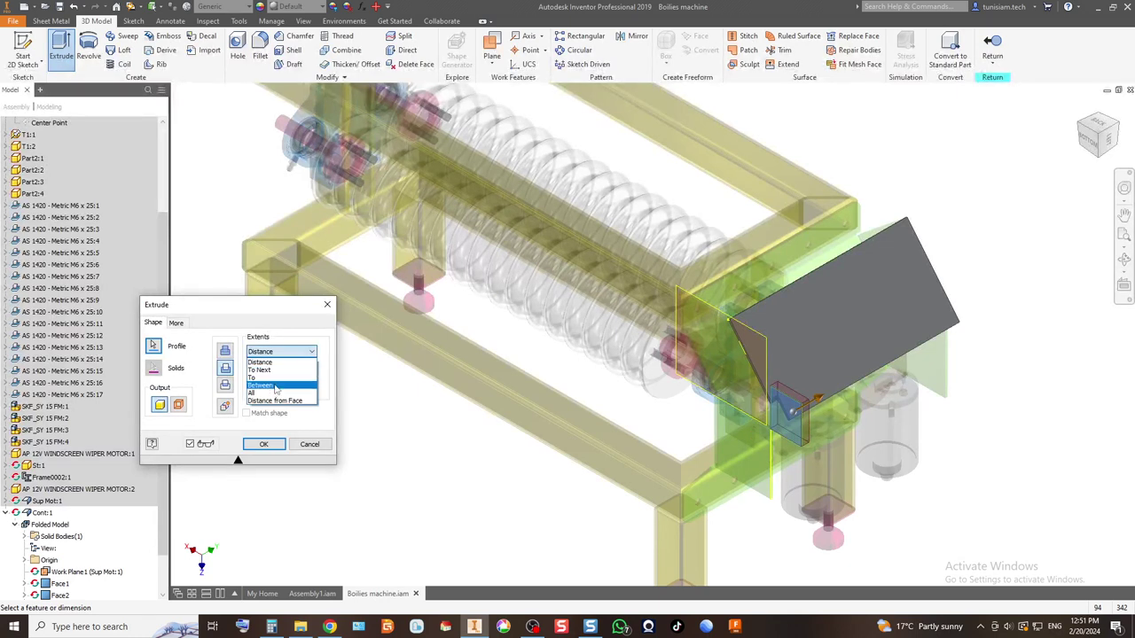
click(277, 393)
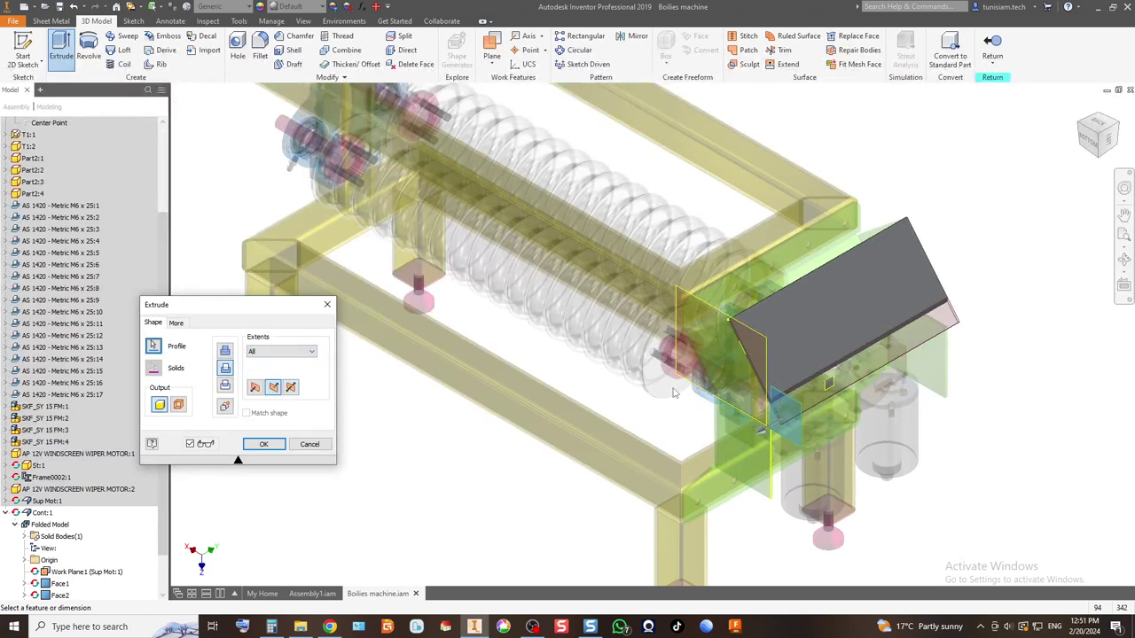
click(274, 445)
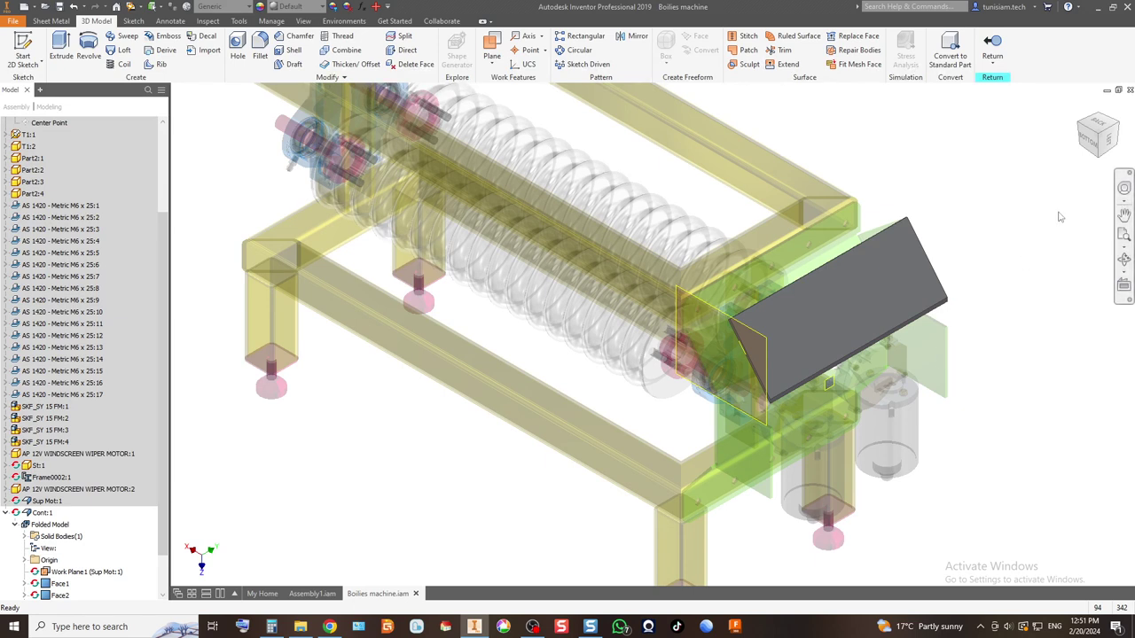
click(1092, 139)
scroll(873, 249, up, 5)
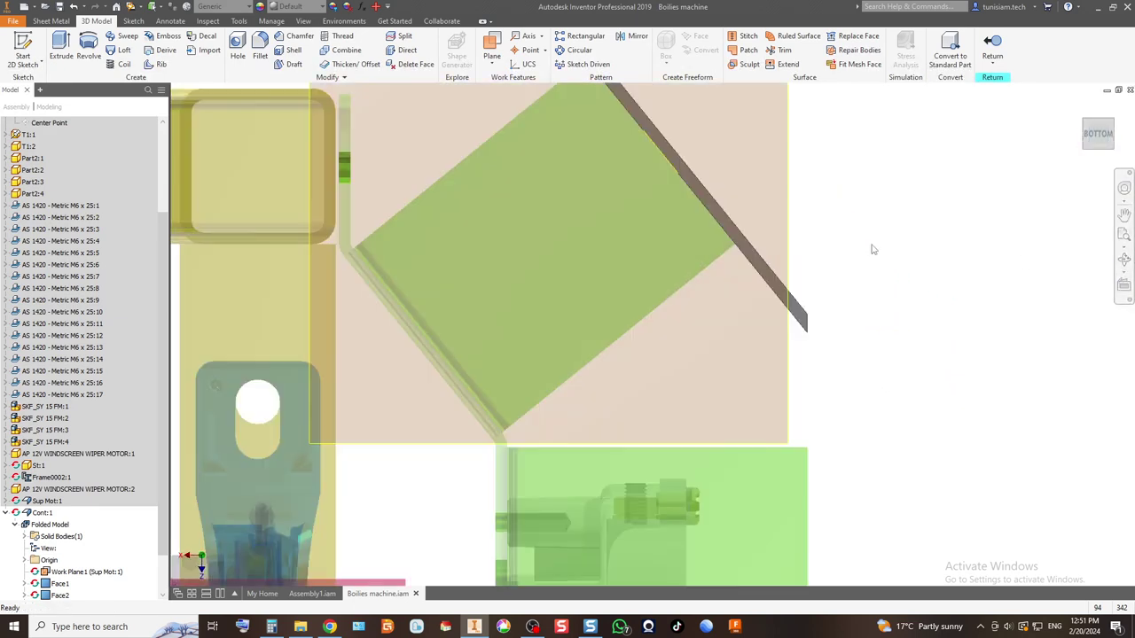
scroll(768, 338, up, 2)
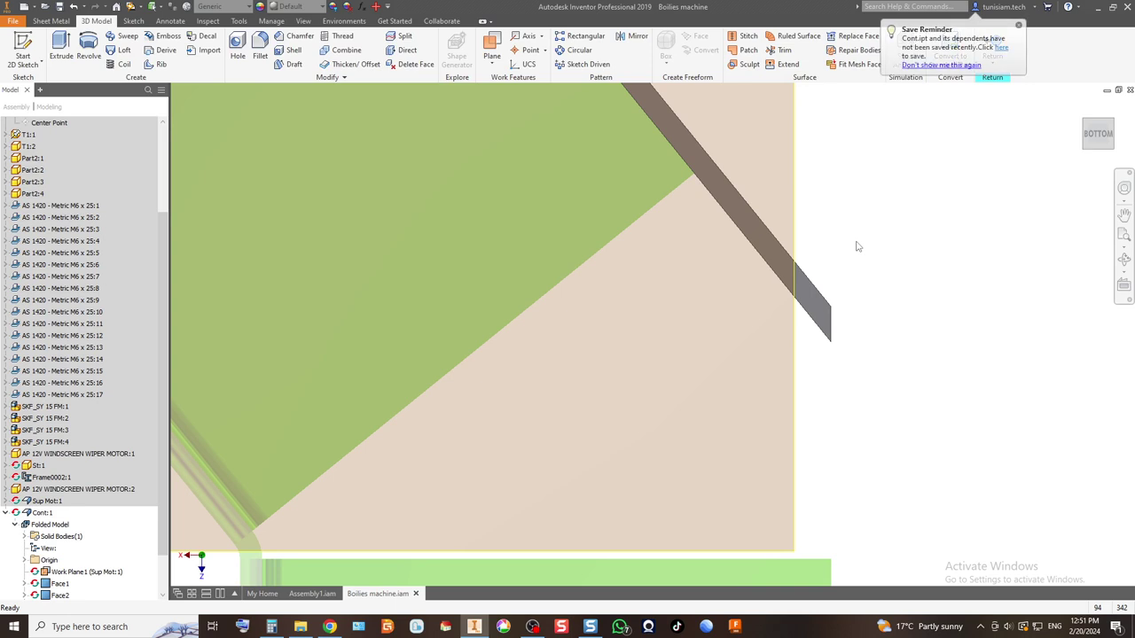
scroll(659, 239, down, 5)
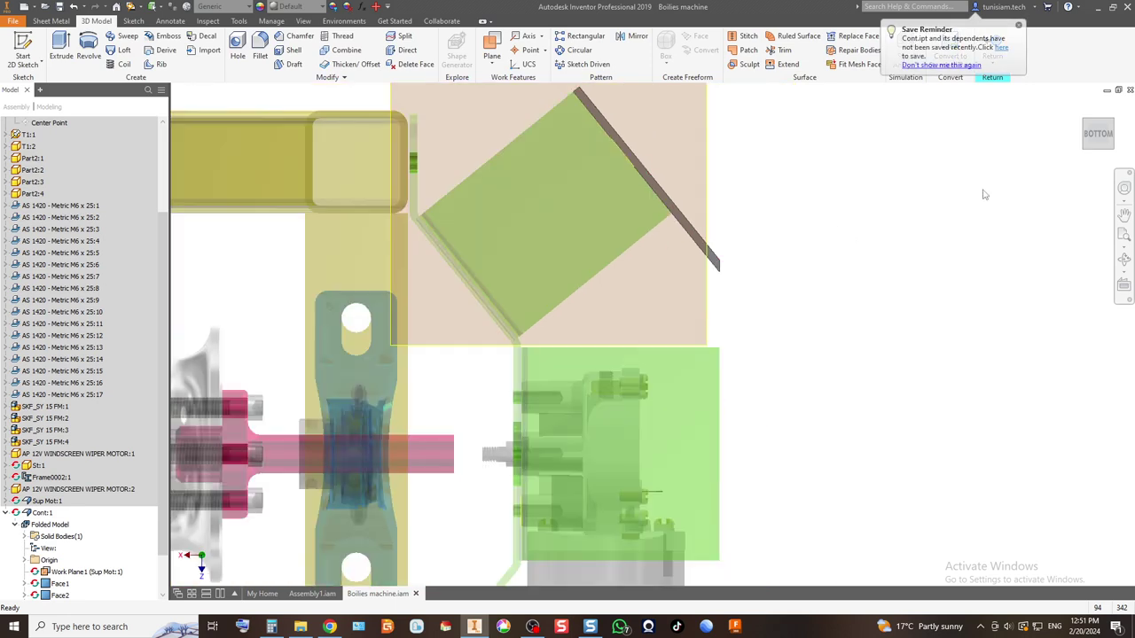
click(1100, 133)
scroll(869, 296, up, 5)
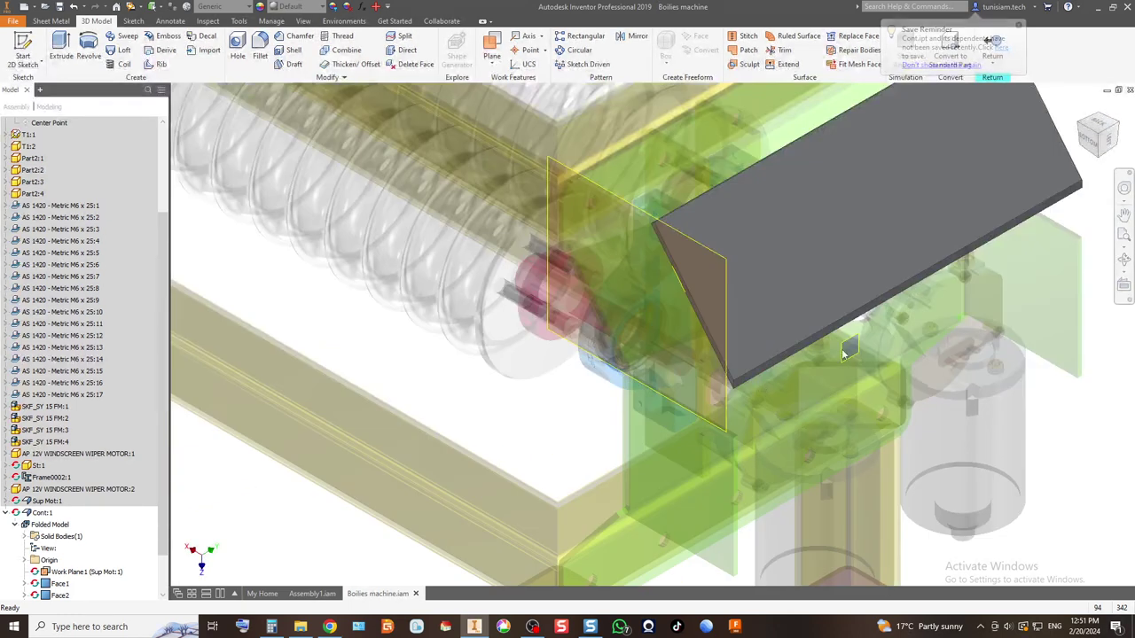
click(51, 21)
click(82, 52)
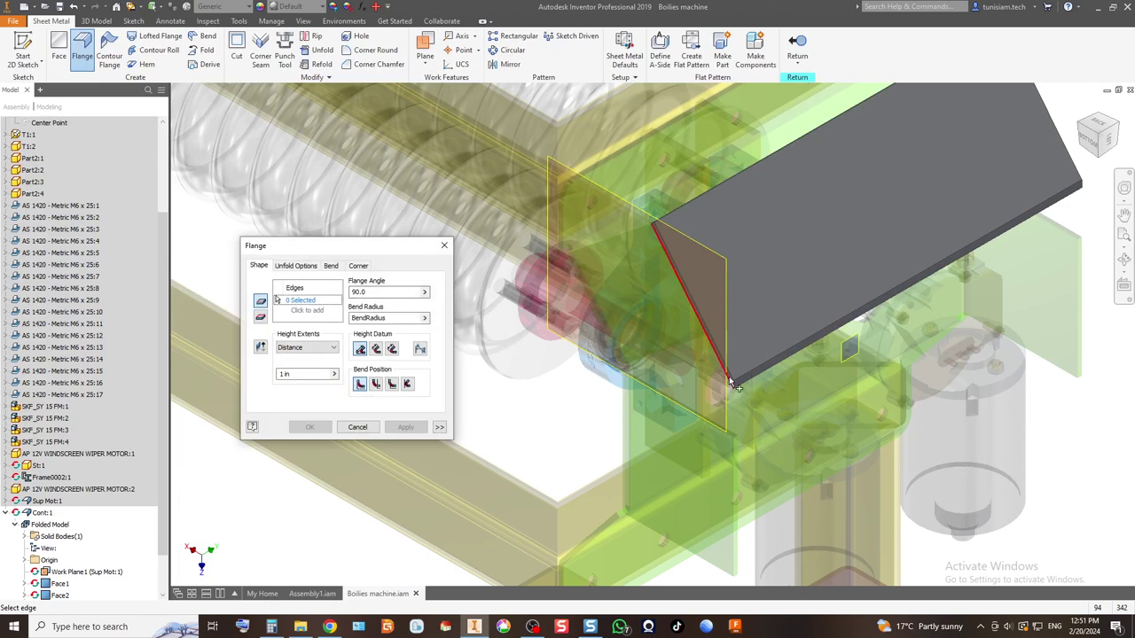
scroll(748, 375, up, 4)
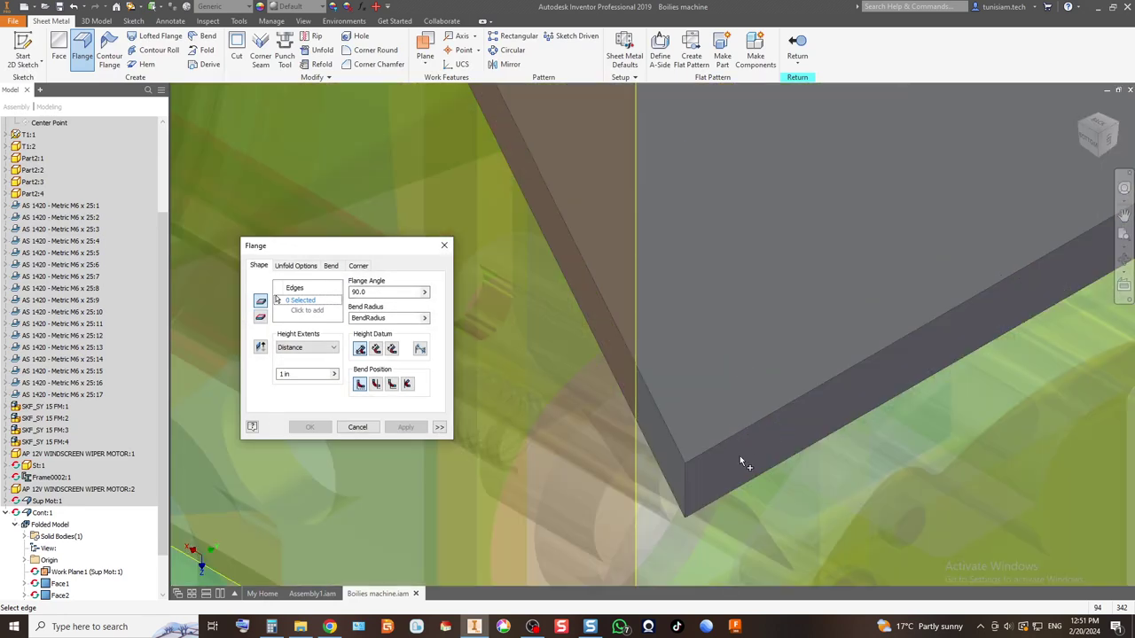
click(343, 430)
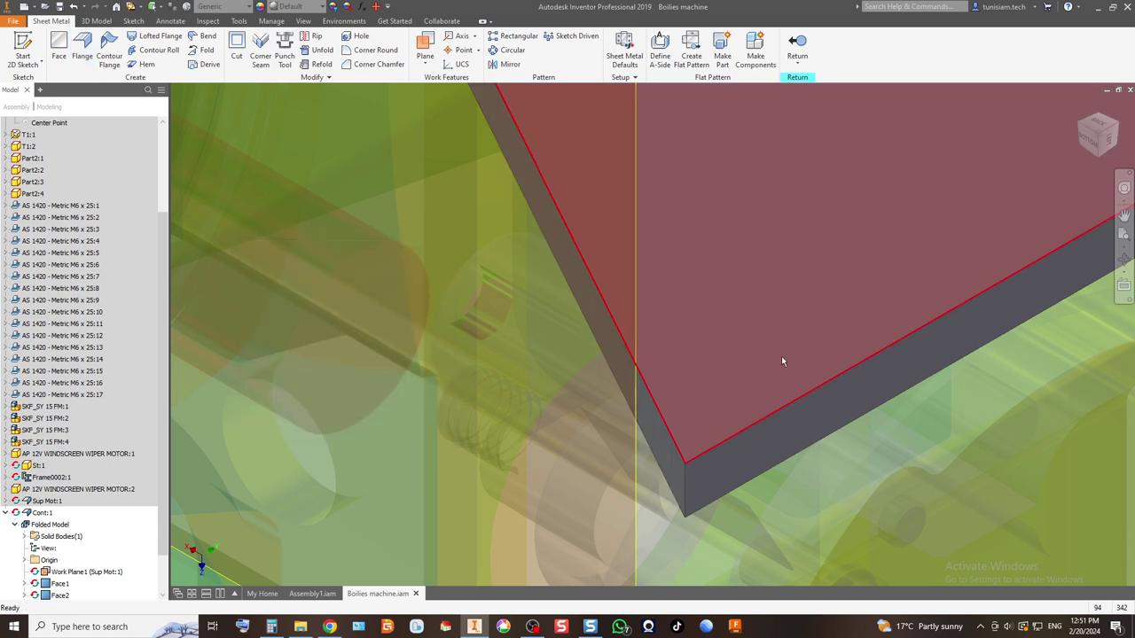
Step: Review the definition of the cover plate's extruded cut and close it without changes
click(1091, 133)
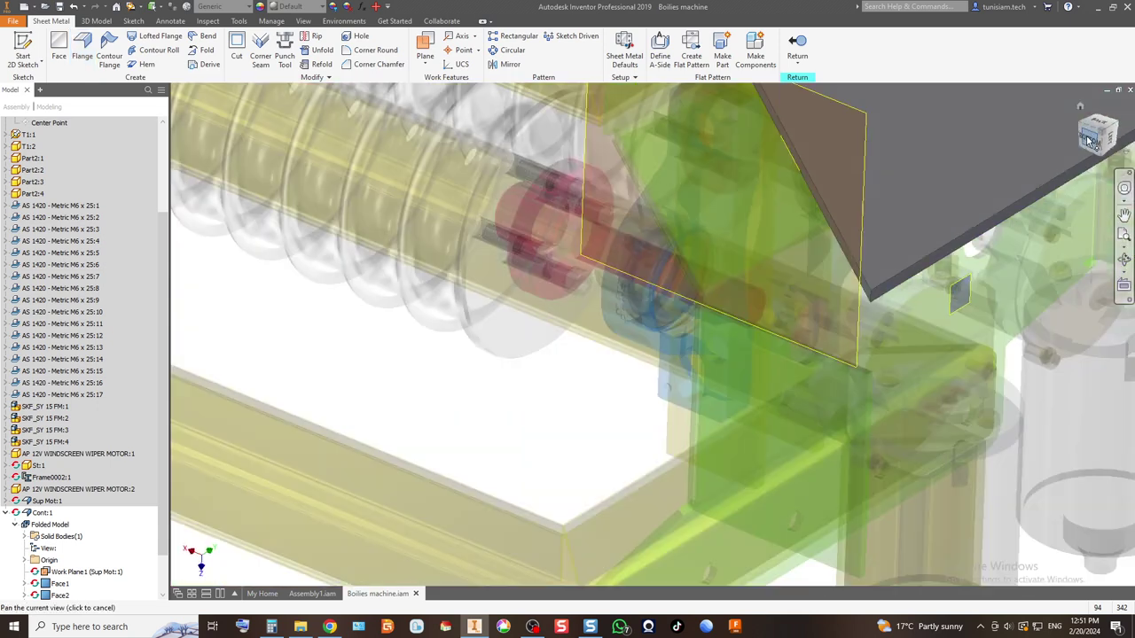
scroll(50, 560, down, 1)
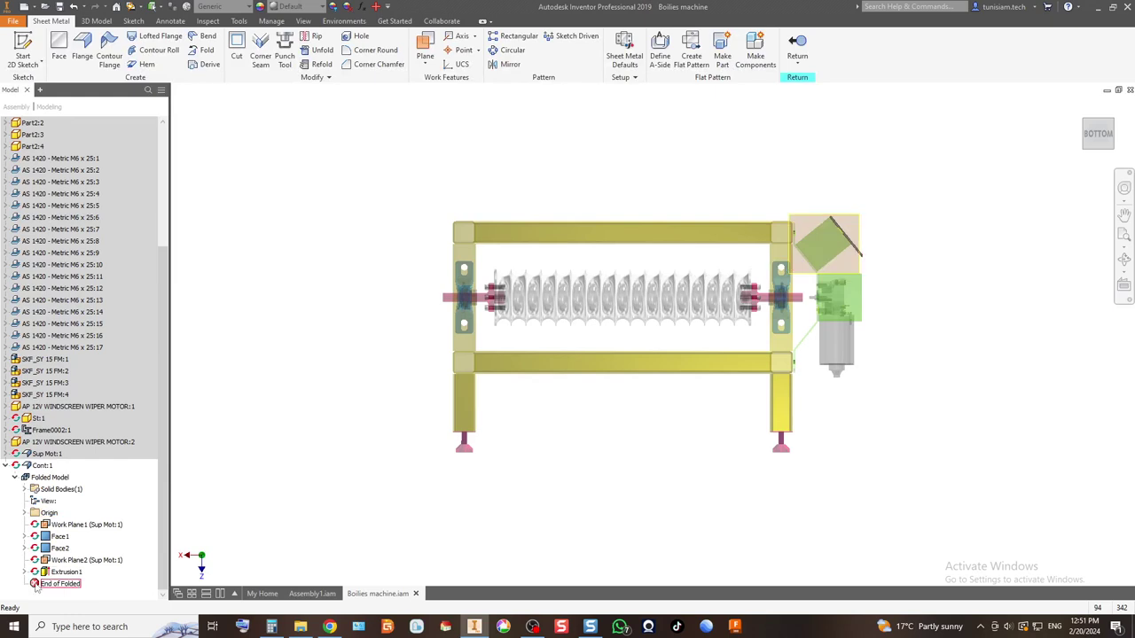
double_click(67, 572)
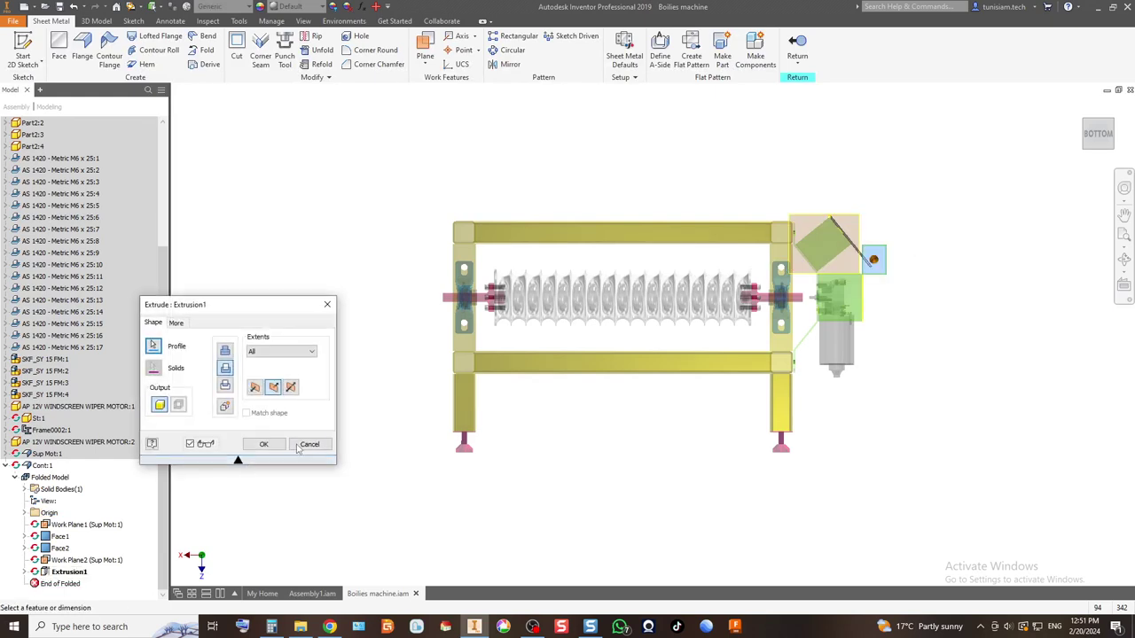
click(263, 444)
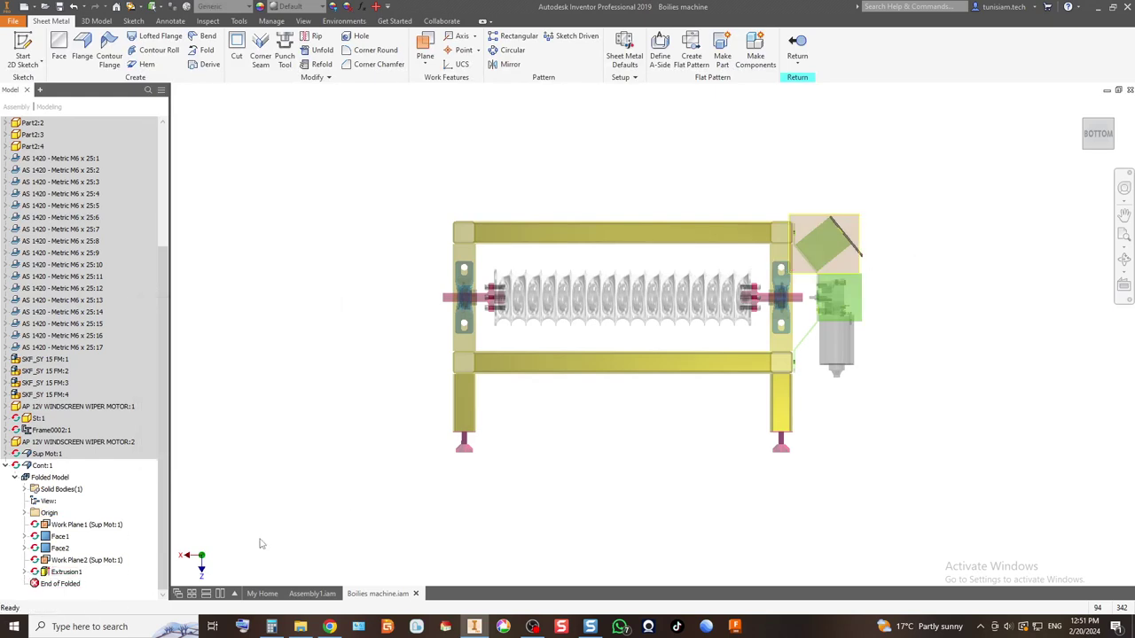
Step: Start a 2D sketch on the cover plate's narrow side face and project that face's outline
click(20, 46)
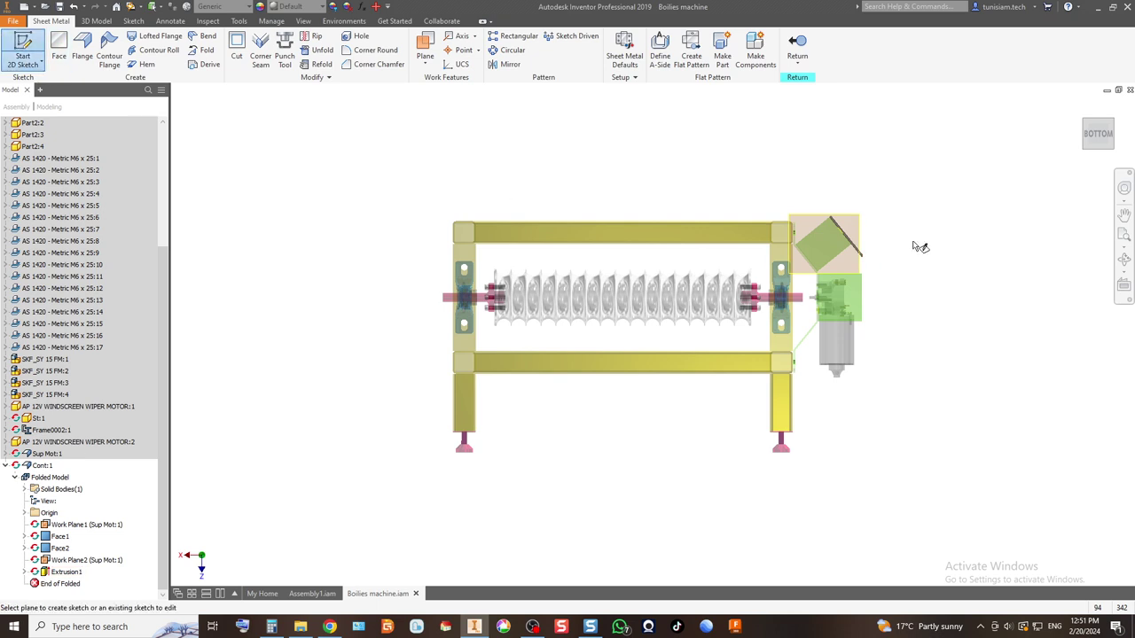
scroll(646, 352, down, 6)
click(571, 341)
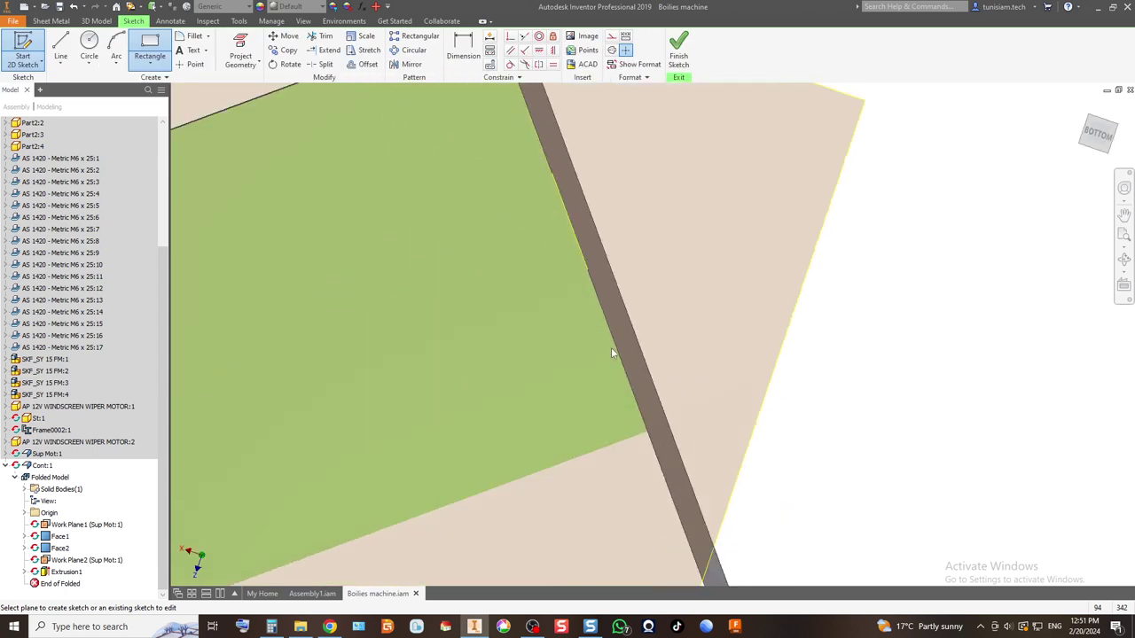
scroll(618, 361, down, 5)
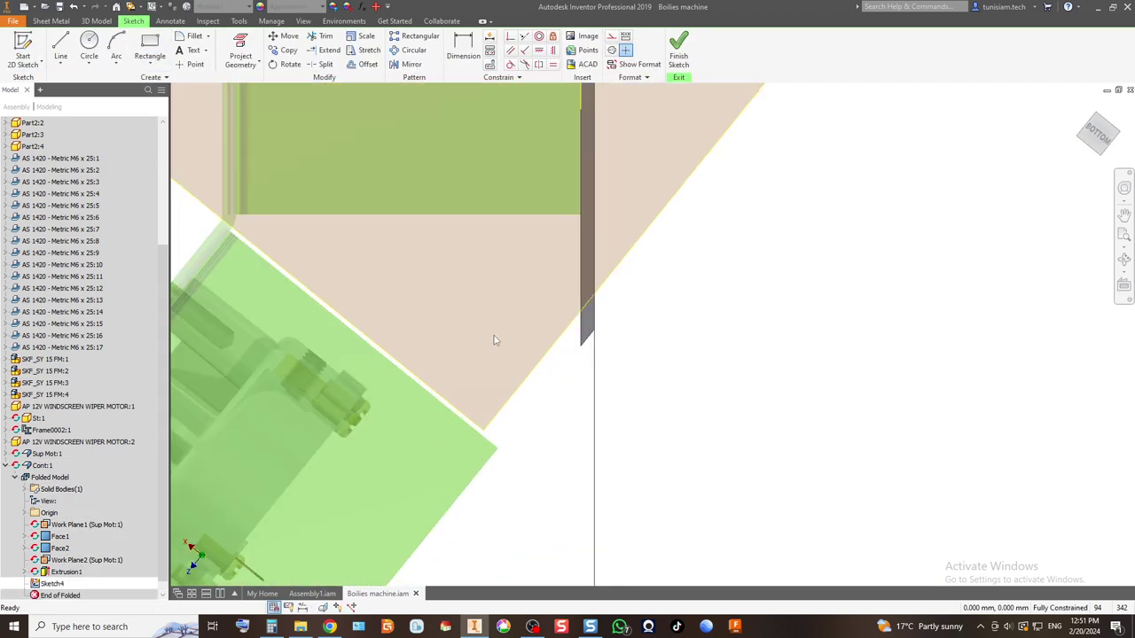
click(241, 50)
click(585, 330)
scroll(579, 342, down, 3)
Step: Draw a rectangle over the plate's slanted lower tip, starting from the tip's outer corner, and finish the sketch
click(148, 46)
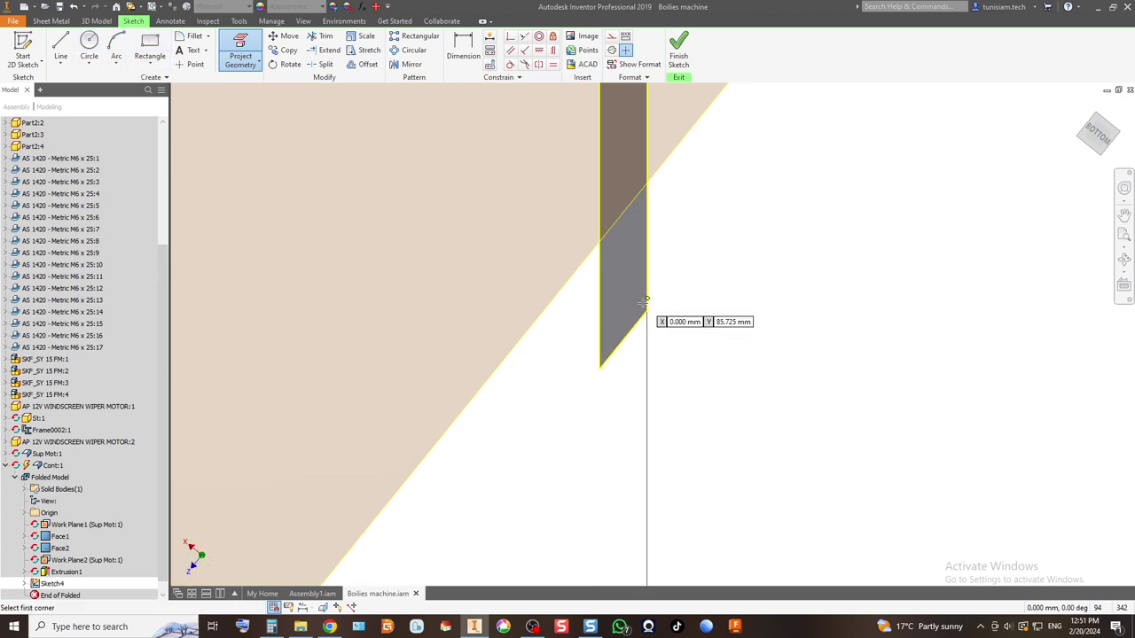
click(646, 312)
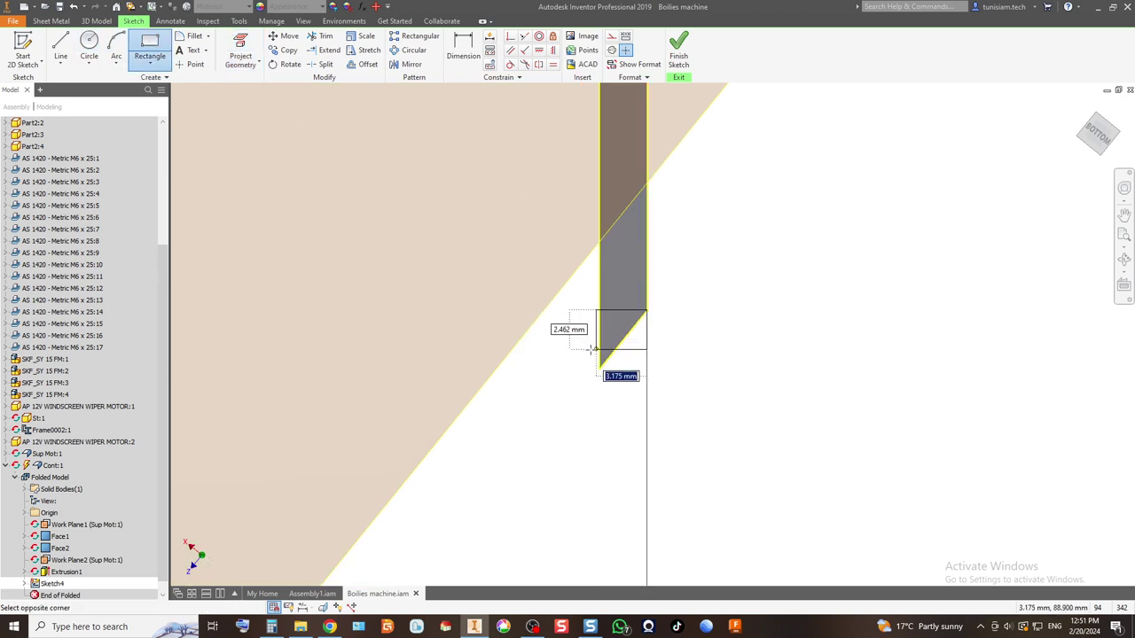
click(590, 379)
click(678, 49)
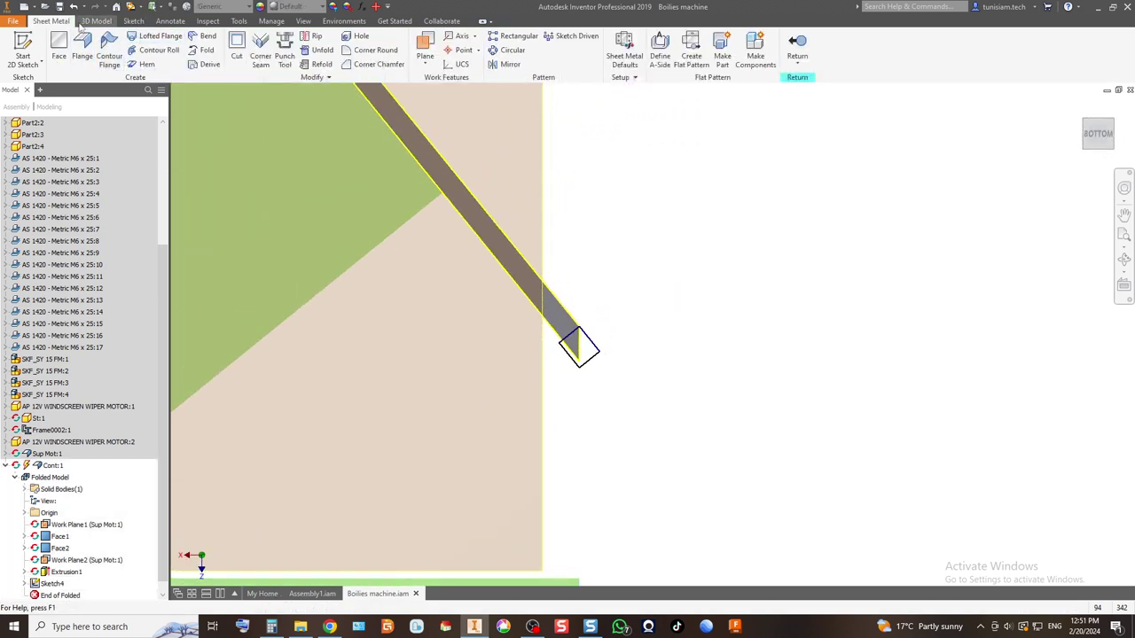
Step: Extrude the rectangle as a cut with extents All to square off the cover plate's lower edge
click(95, 20)
click(62, 51)
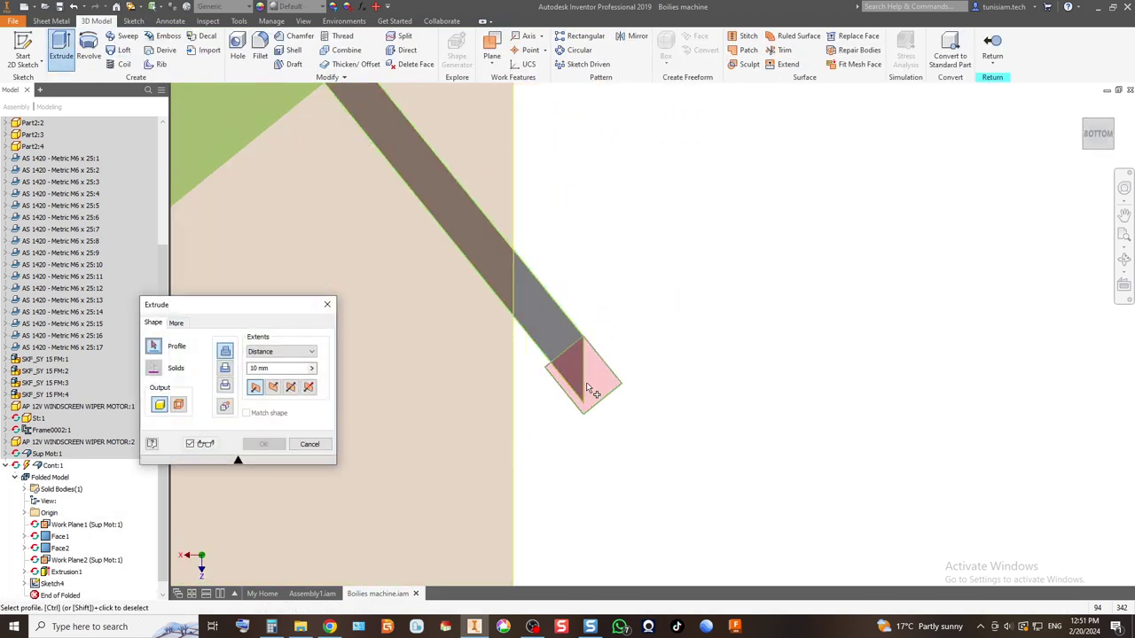
click(279, 351)
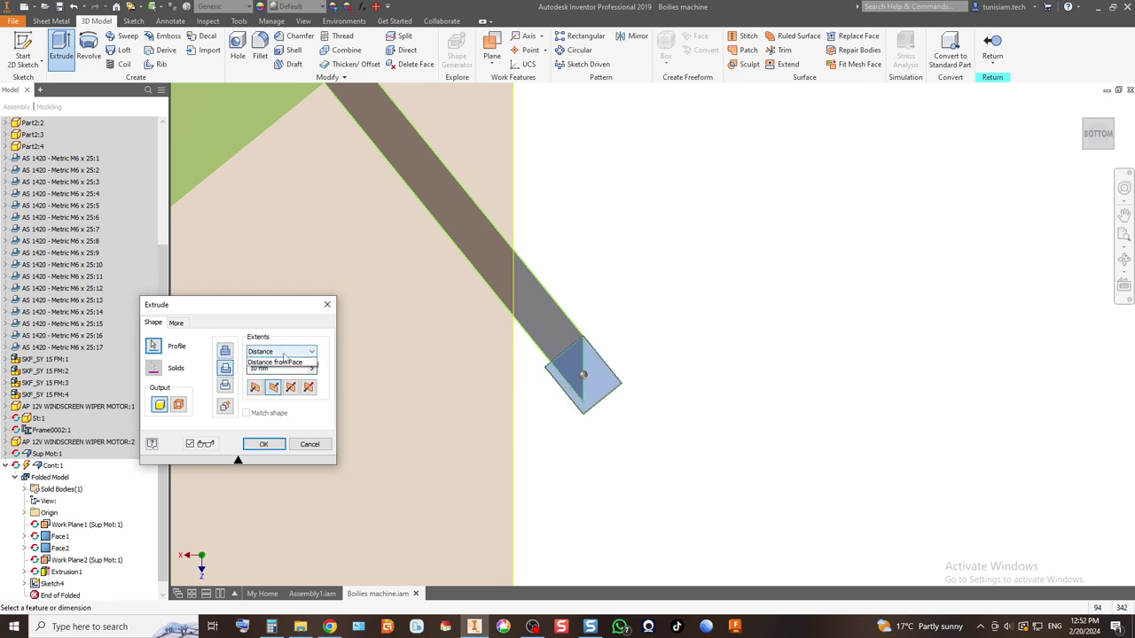
click(266, 396)
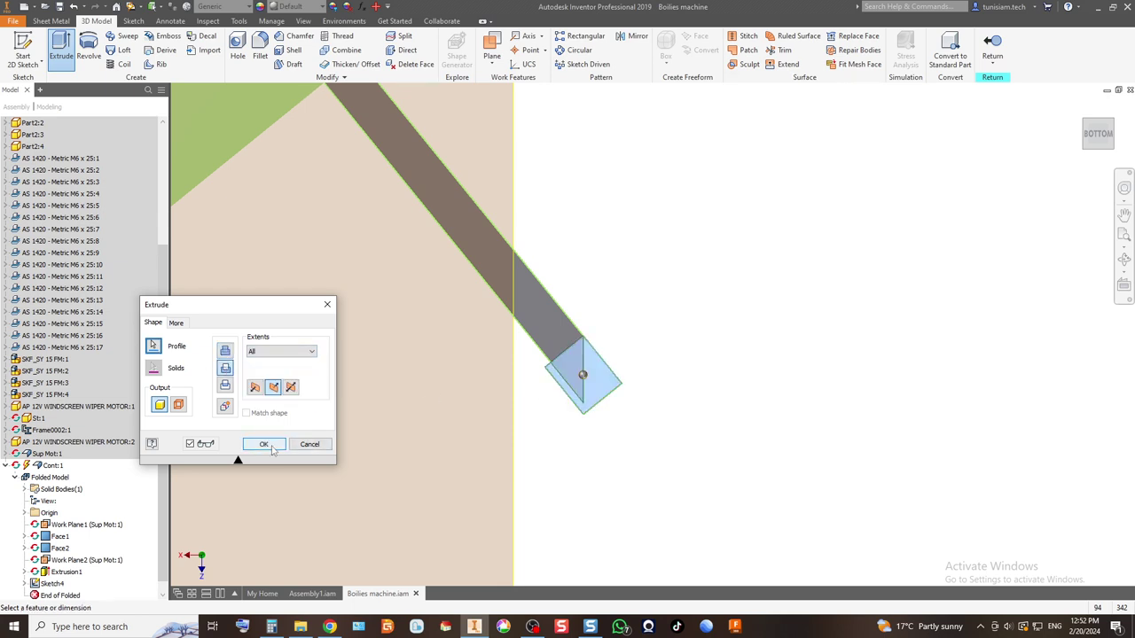
click(263, 443)
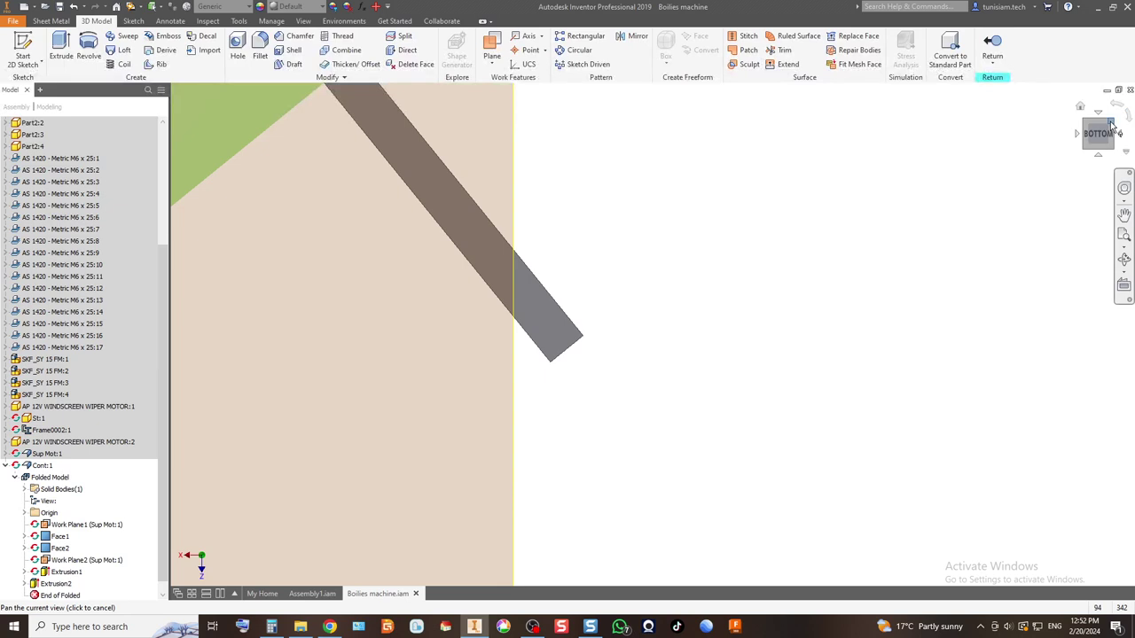
Step: Start a sheet metal flange on the squared-off lower edge of the angled cover plate, using that long edge
click(1111, 124)
scroll(776, 375, up, 5)
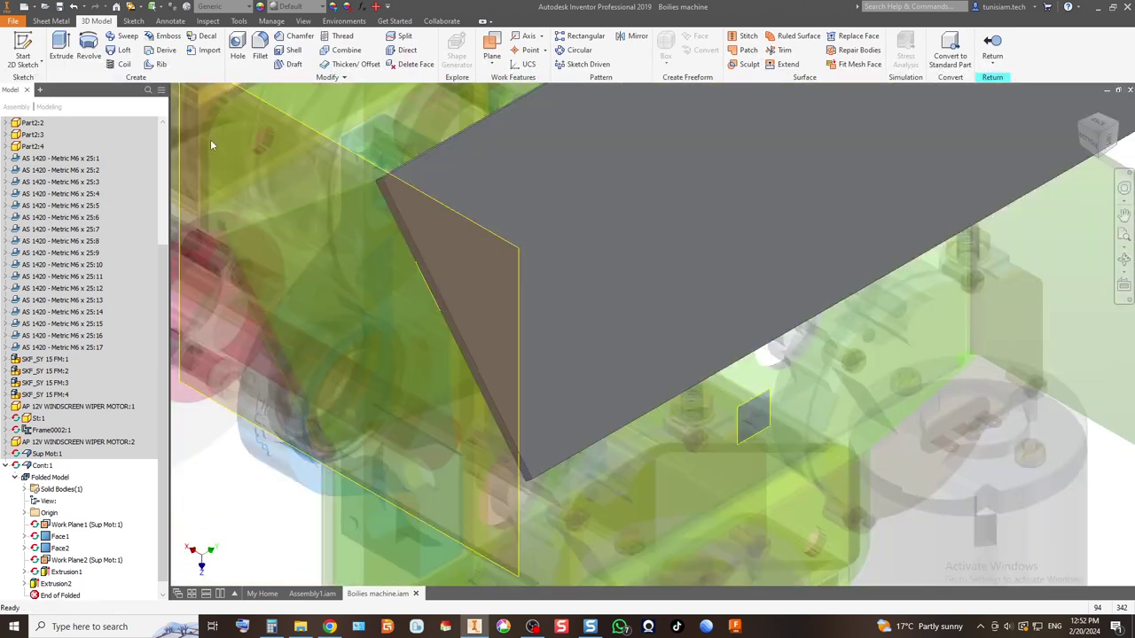
click(52, 20)
click(89, 55)
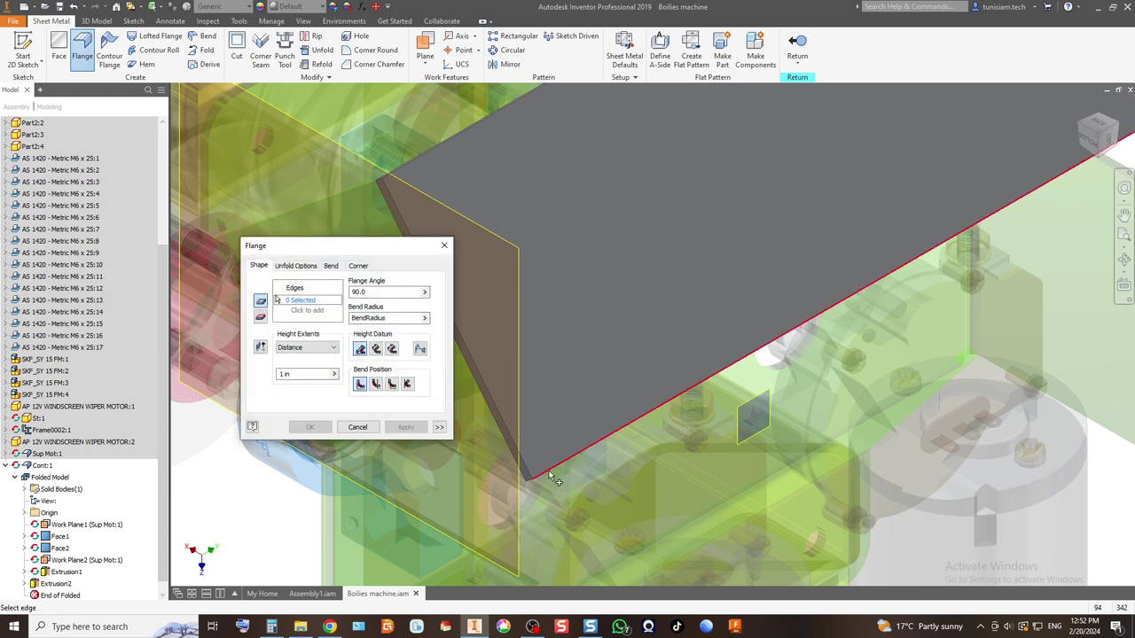
click(1100, 158)
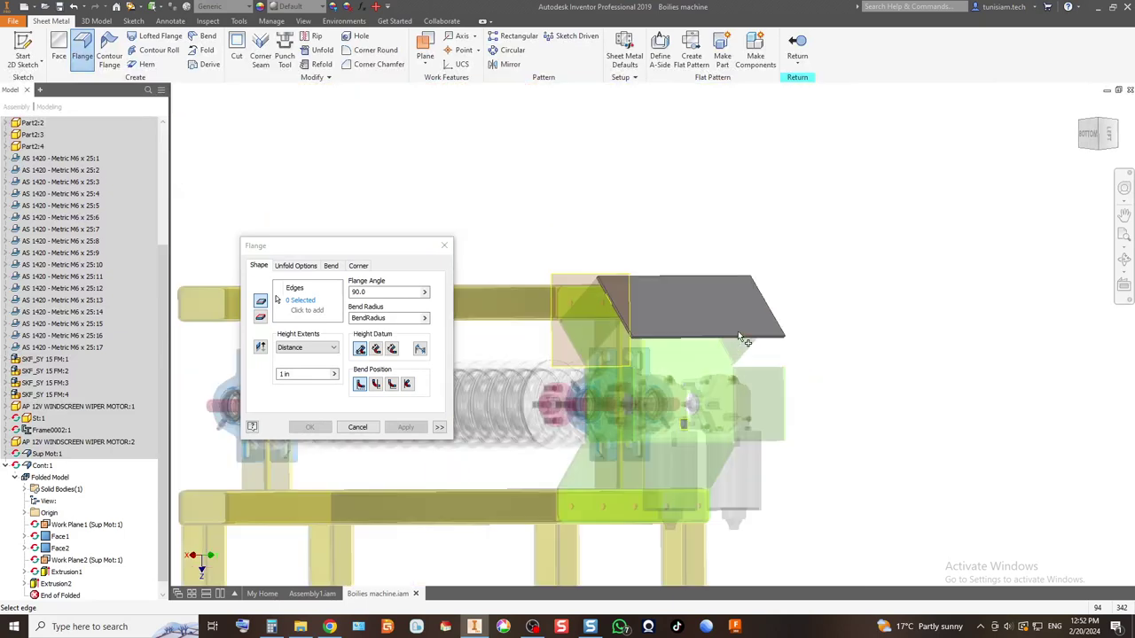
scroll(737, 337, down, 5)
click(603, 354)
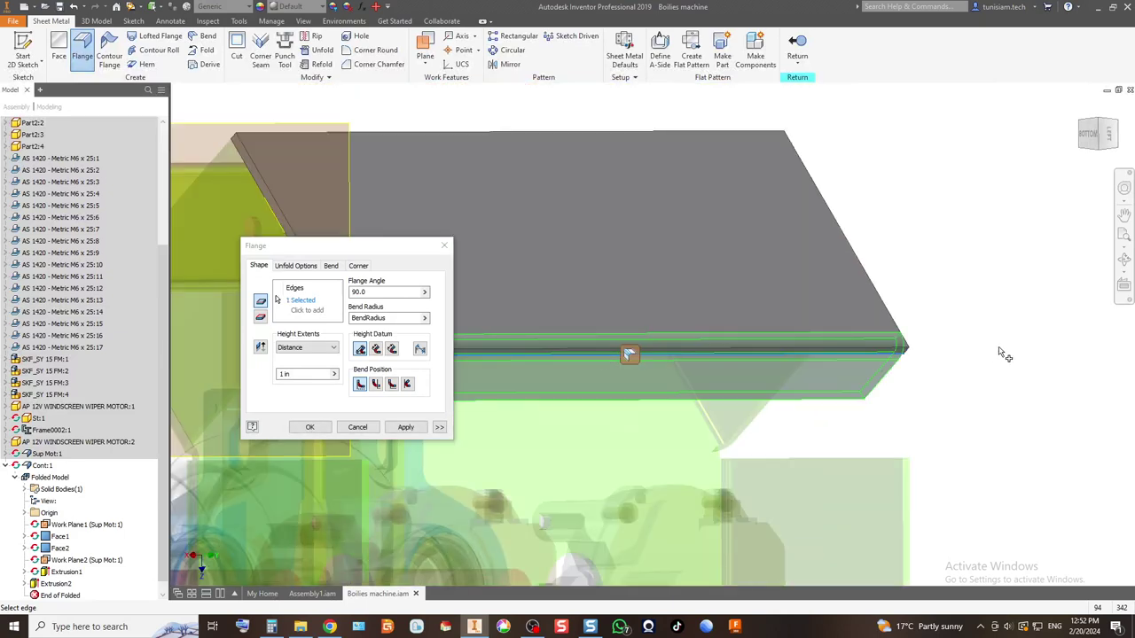
scroll(1004, 354, up, 5)
scroll(878, 272, down, 4)
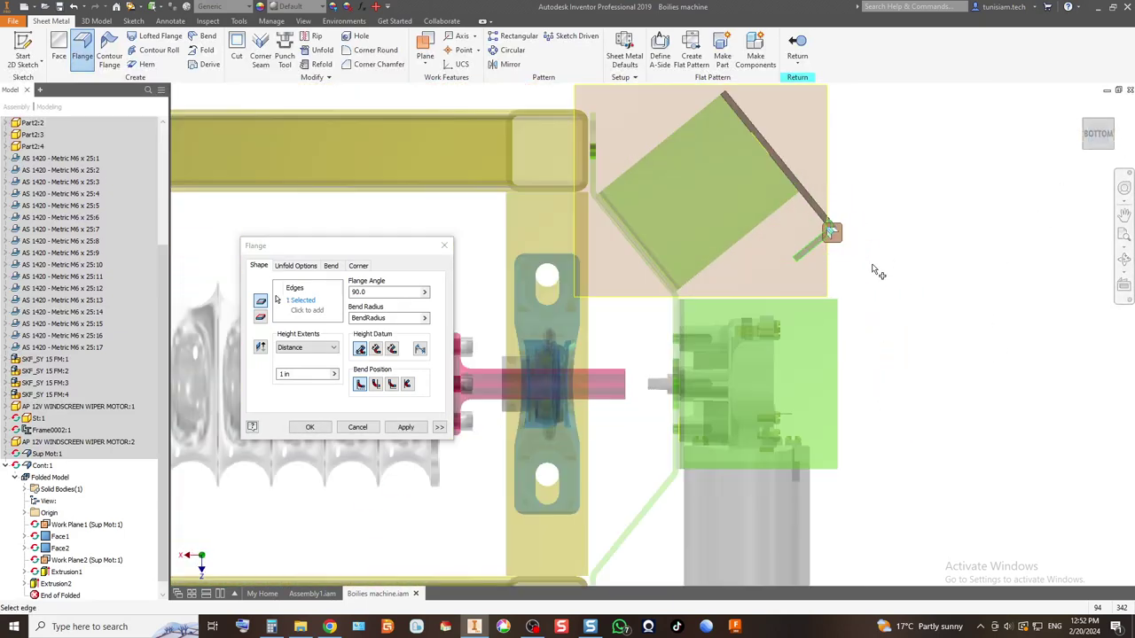
scroll(878, 272, down, 3)
Step: Try flange angles of 65 and 25 degrees on the cover plate's lower edge
click(297, 373)
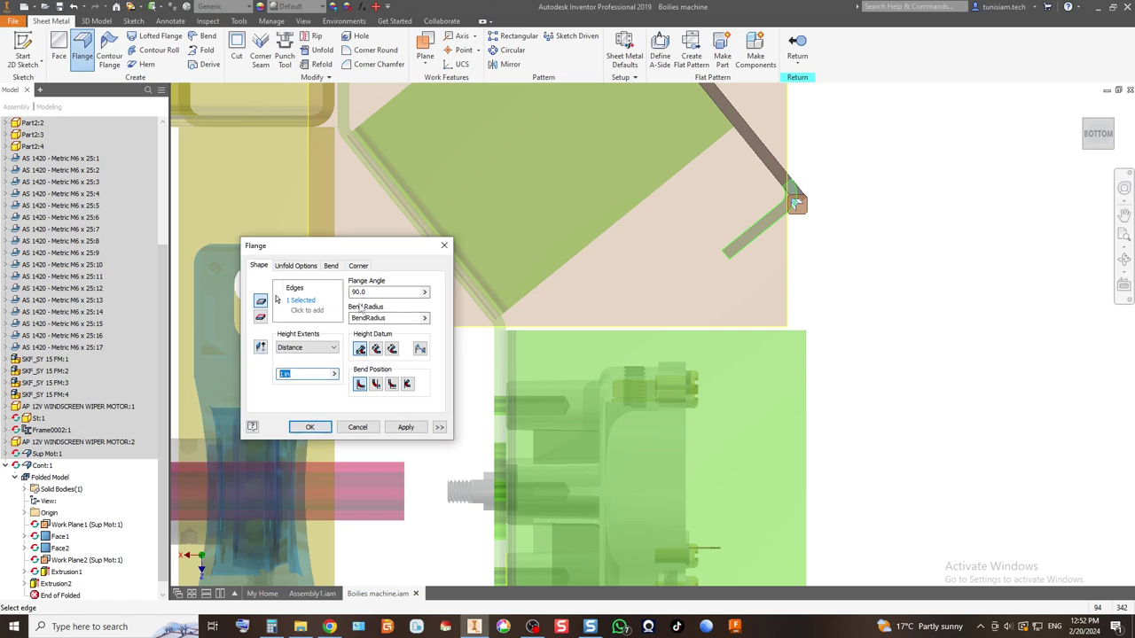
click(373, 291)
text(65)
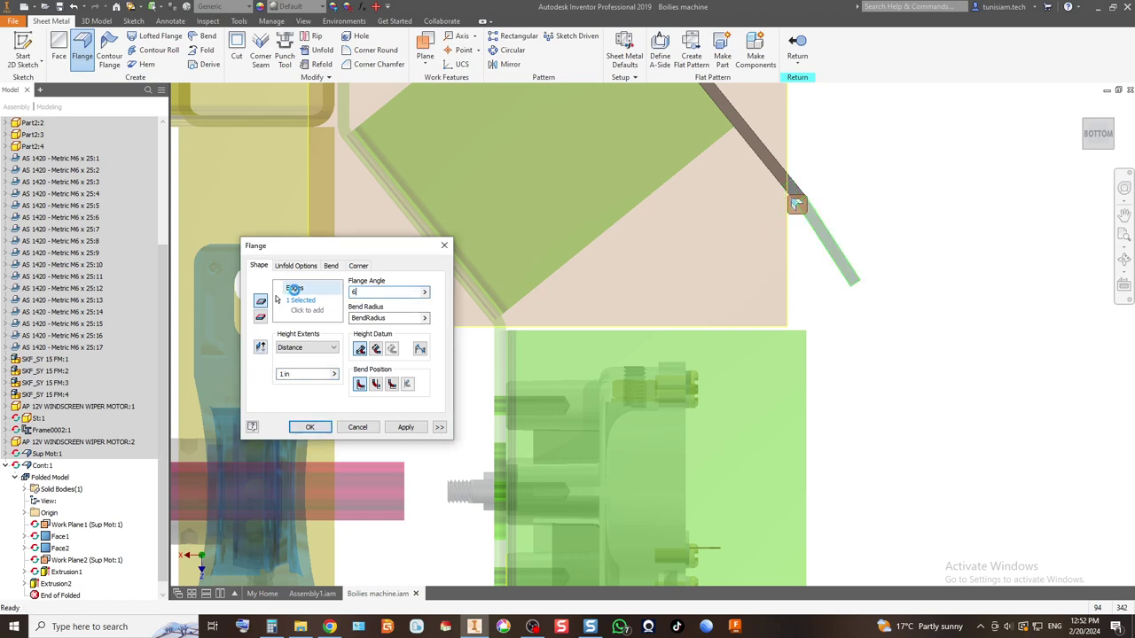
click(366, 294)
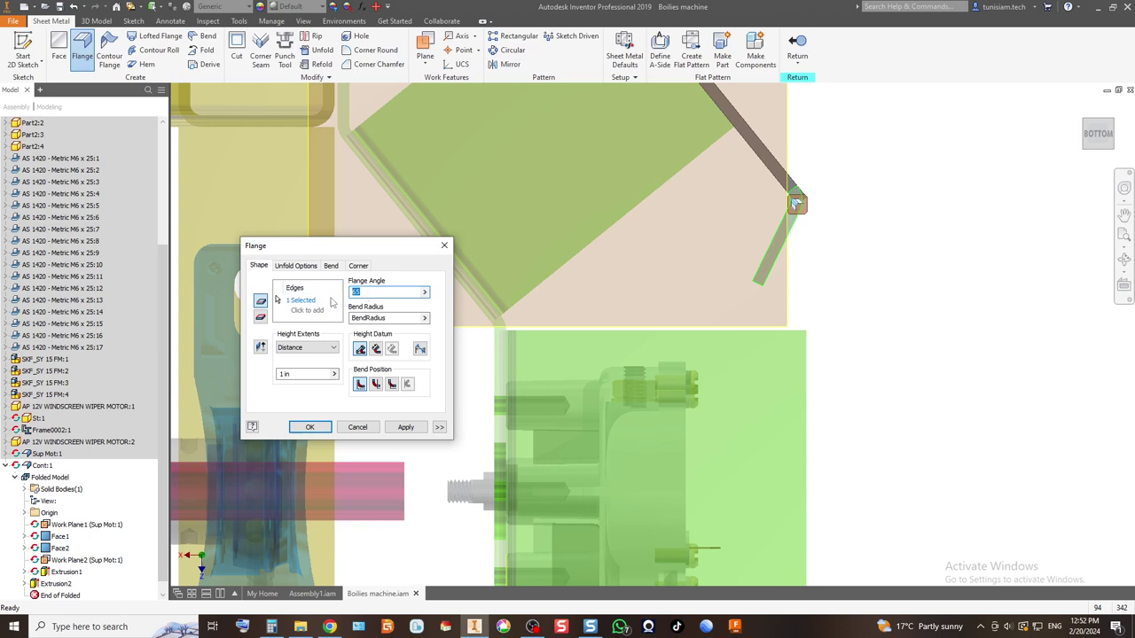
click(411, 292)
text(25)
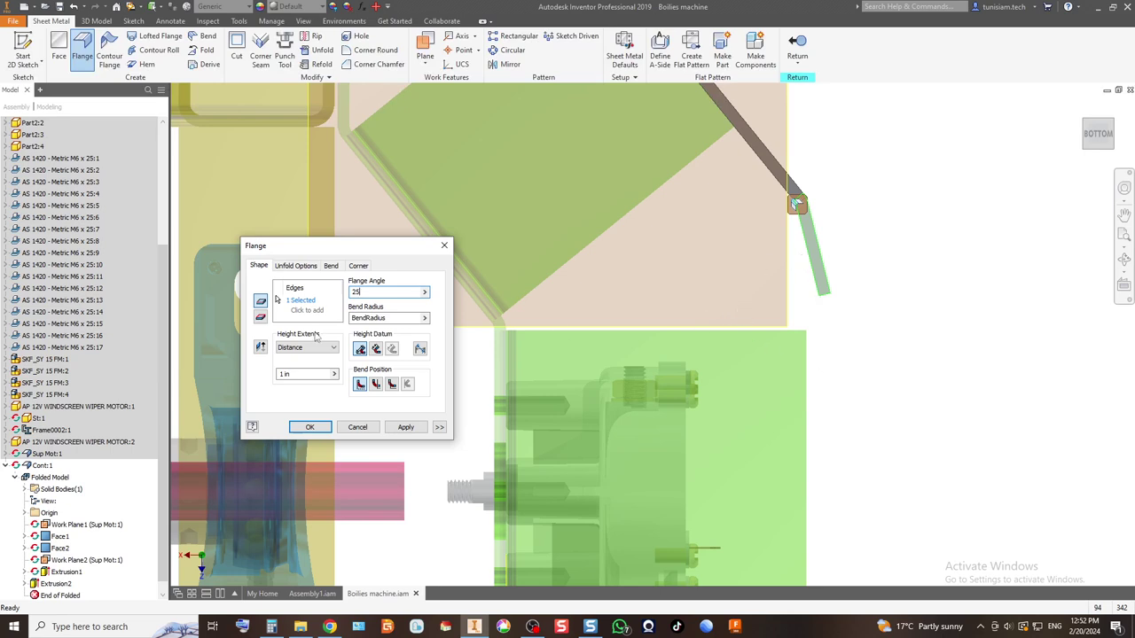
Step: Measure the angle between the angled cover plate's face and the motor support's vertical edge for the flange angle
click(424, 292)
click(465, 294)
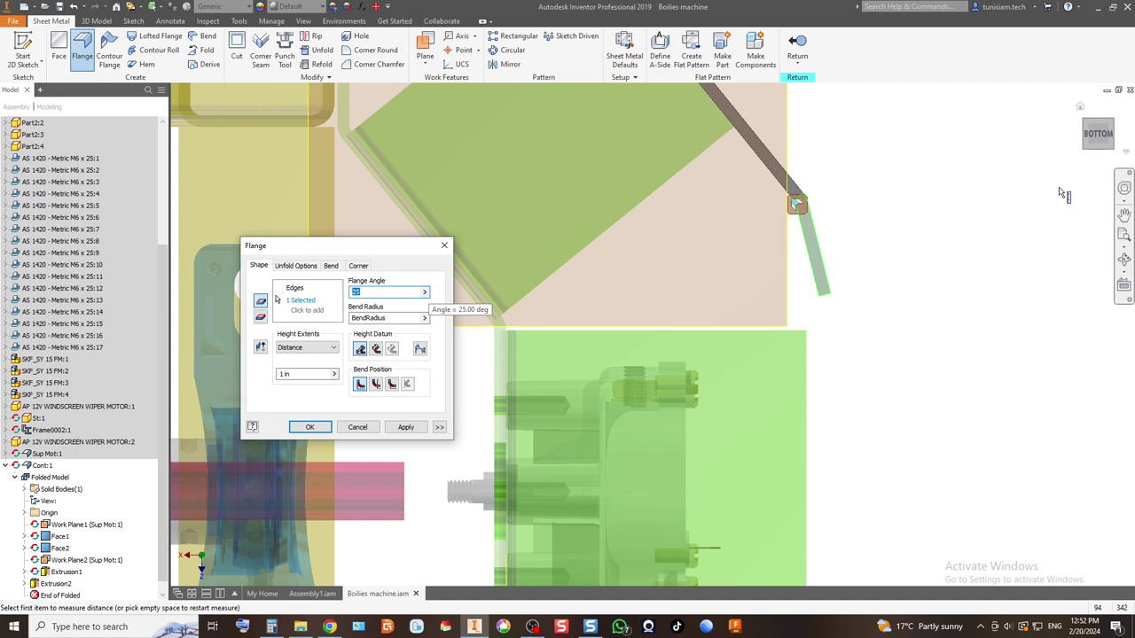
drag(1096, 135, 1053, 148)
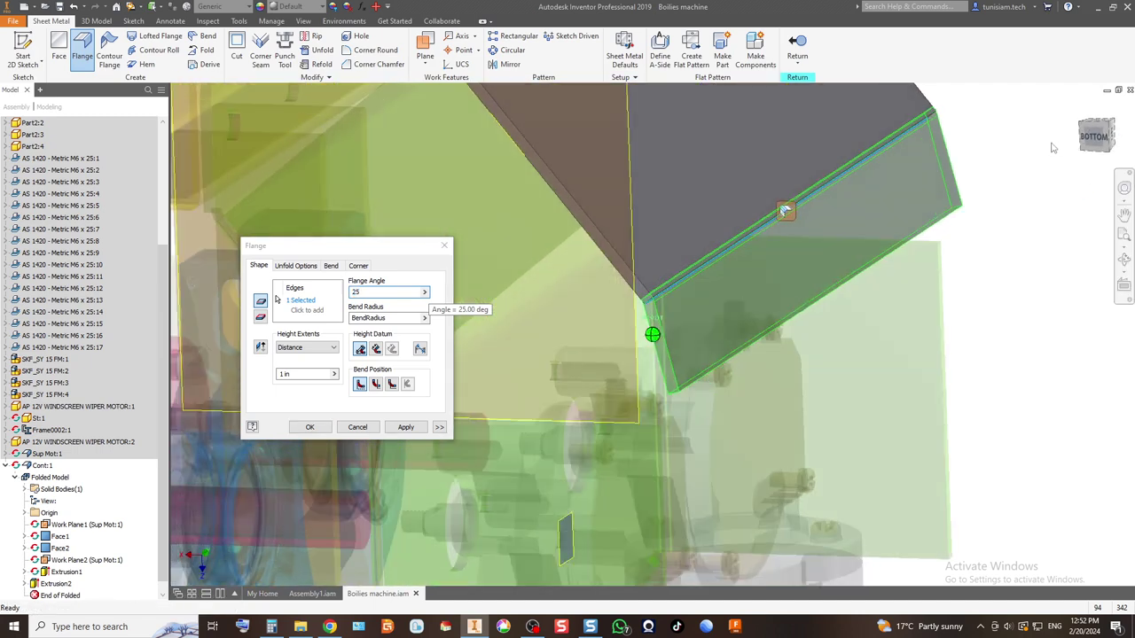
scroll(655, 449, up, 2)
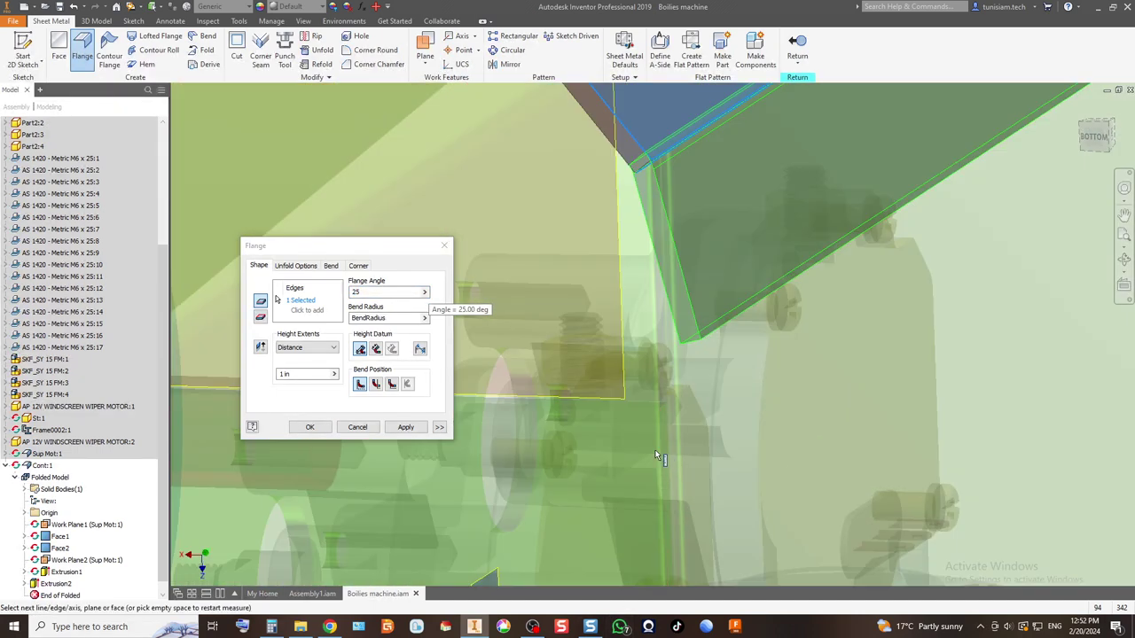
click(665, 454)
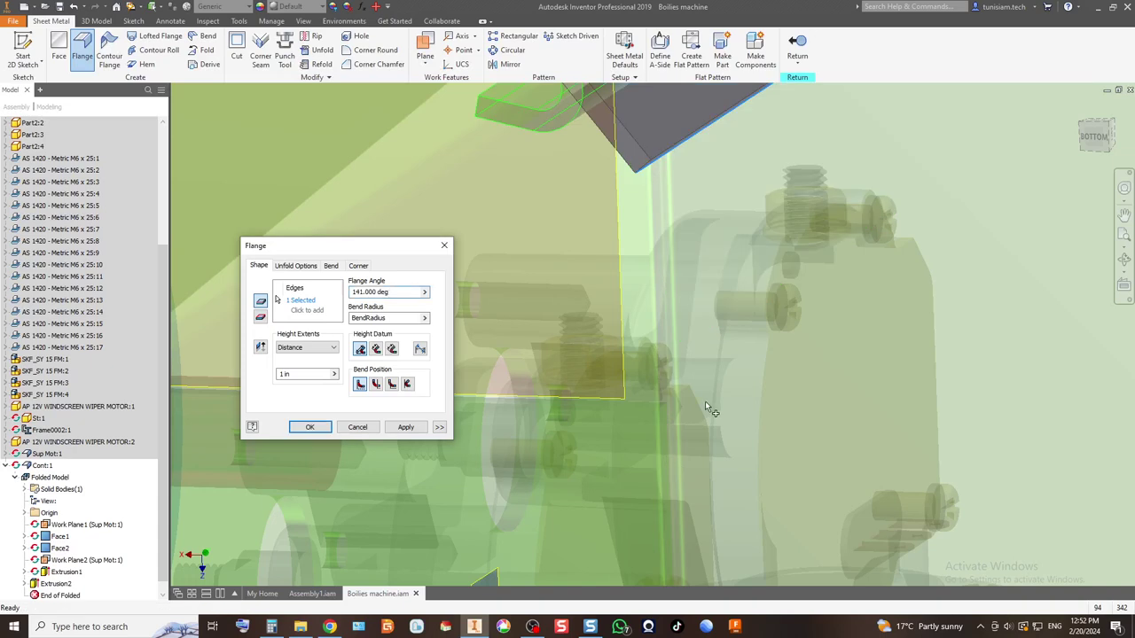
scroll(656, 376, down, 2)
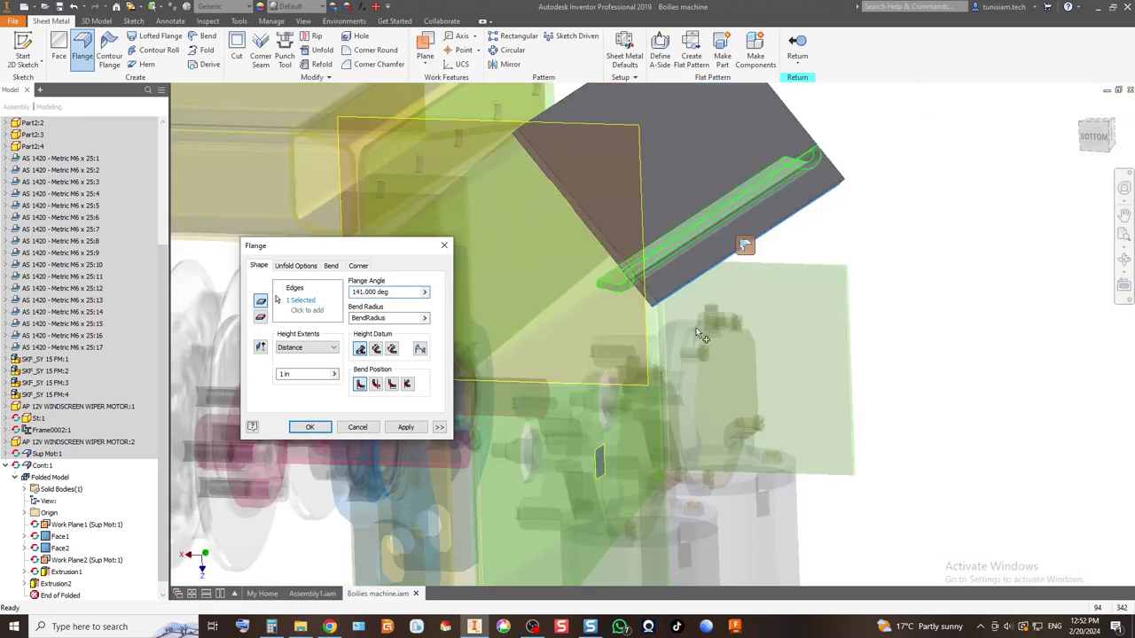
Step: Set the flange angle to 39 degrees and check its alignment with the motor support's side from the bottom view
double_click(395, 290)
text(39)
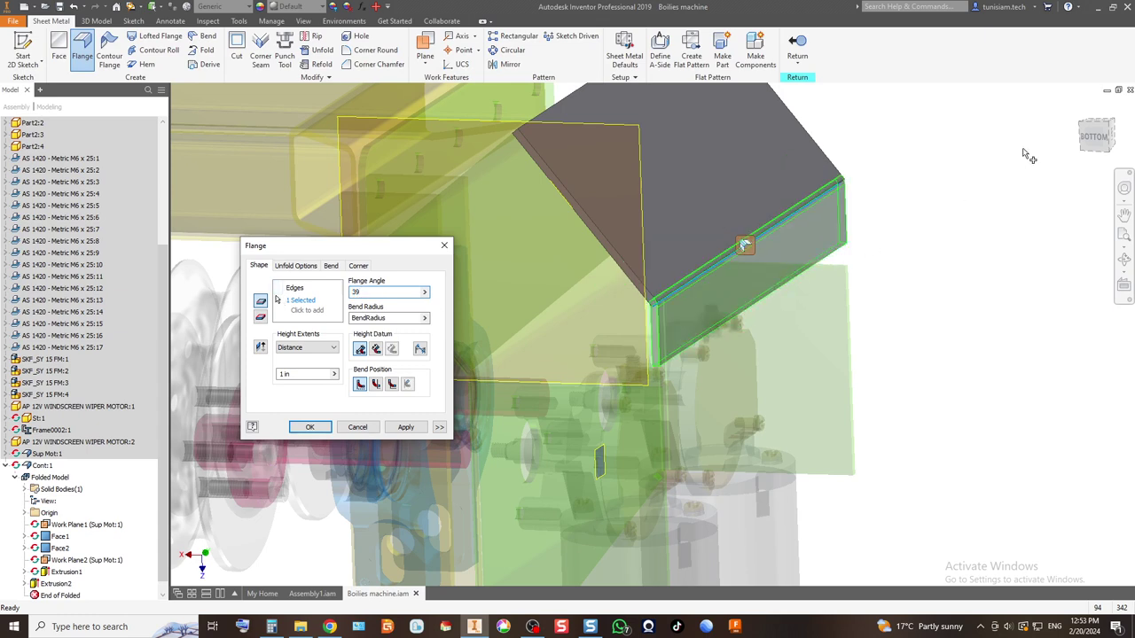
click(1106, 139)
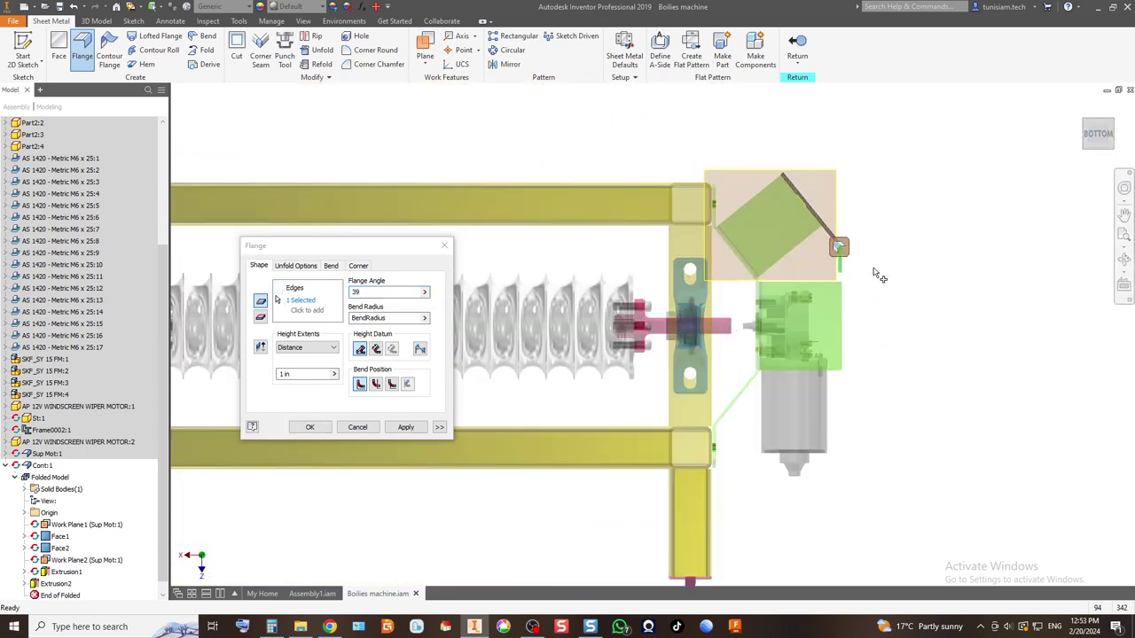
scroll(616, 337, down, 5)
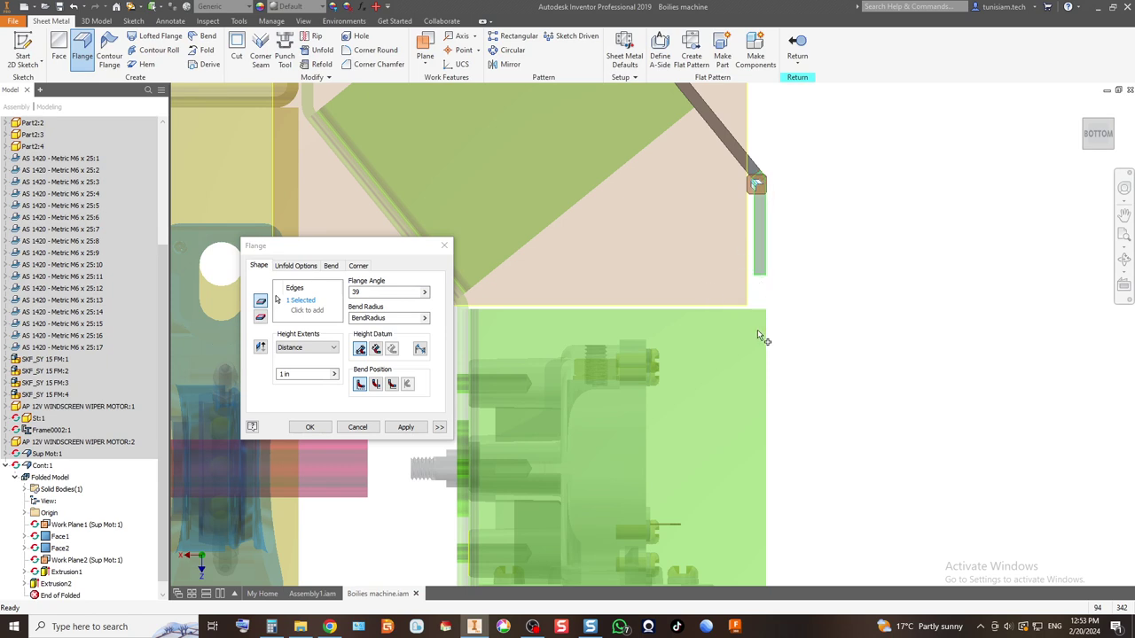
scroll(758, 332, down, 2)
scroll(684, 315, up, 2)
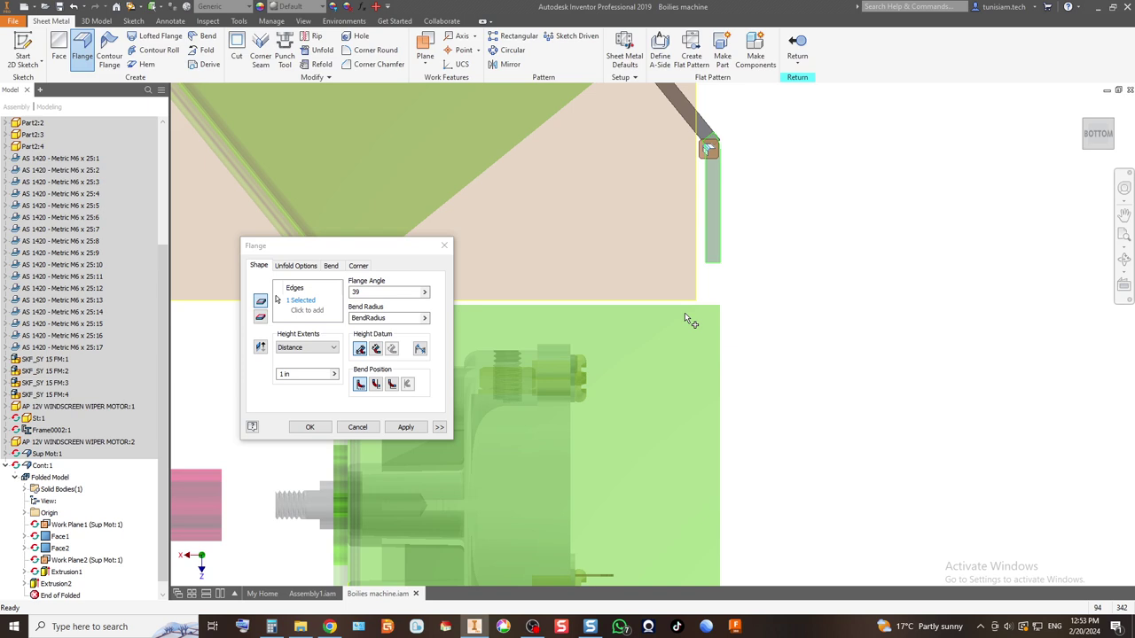
scroll(648, 354, up, 2)
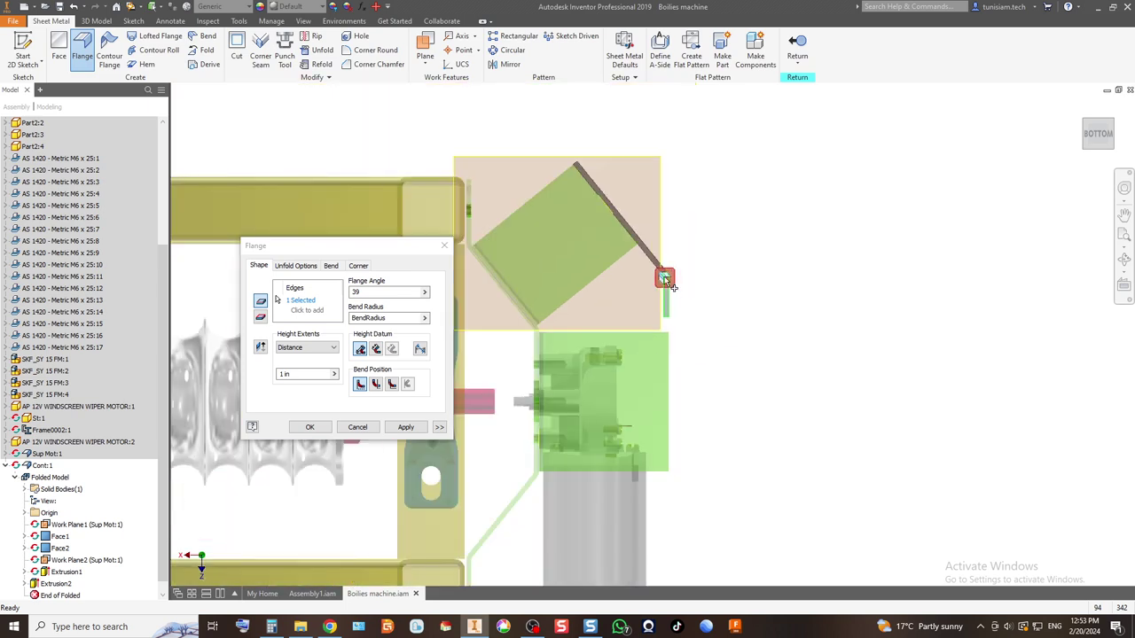
scroll(661, 269, down, 1)
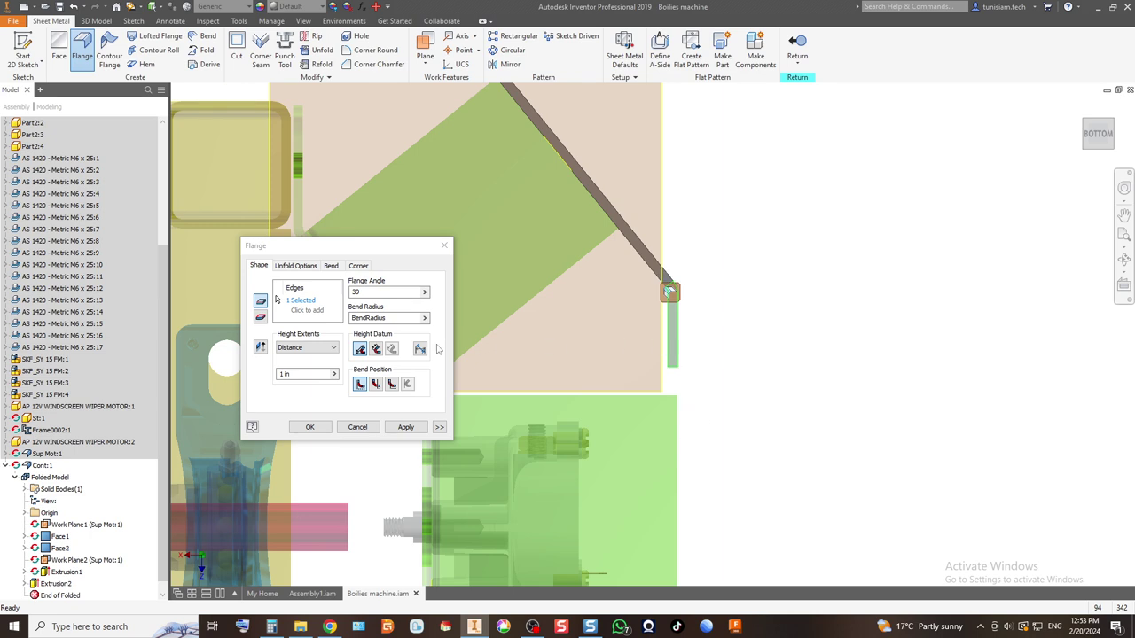
Step: Try the alternative bend positions for the flange and restore the first option
drag(306, 373, 263, 382)
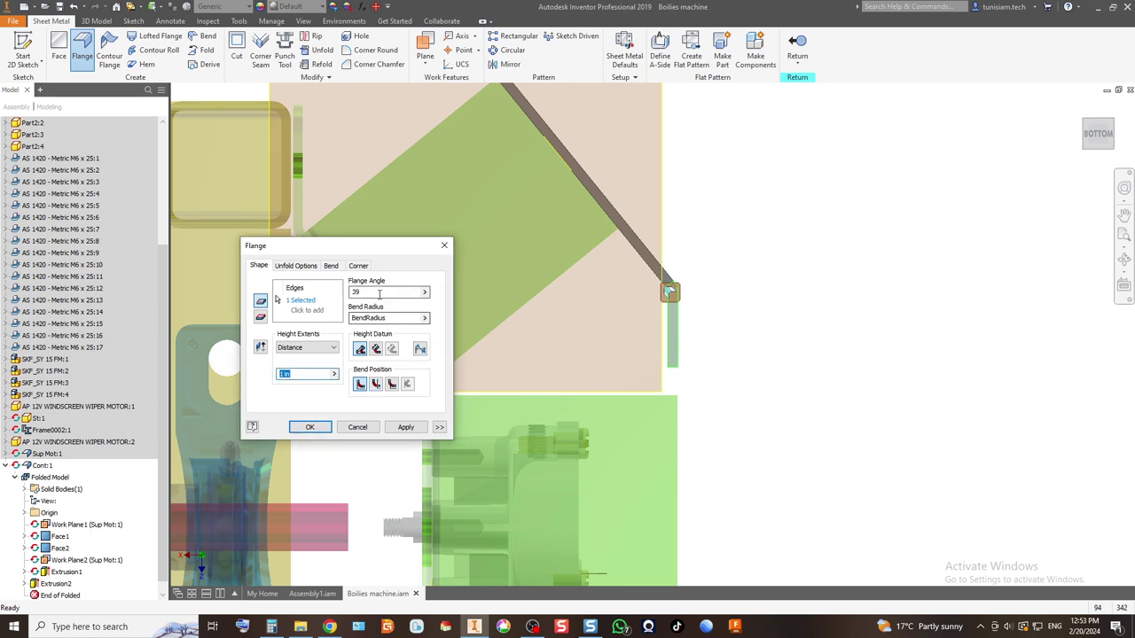
click(377, 385)
click(391, 386)
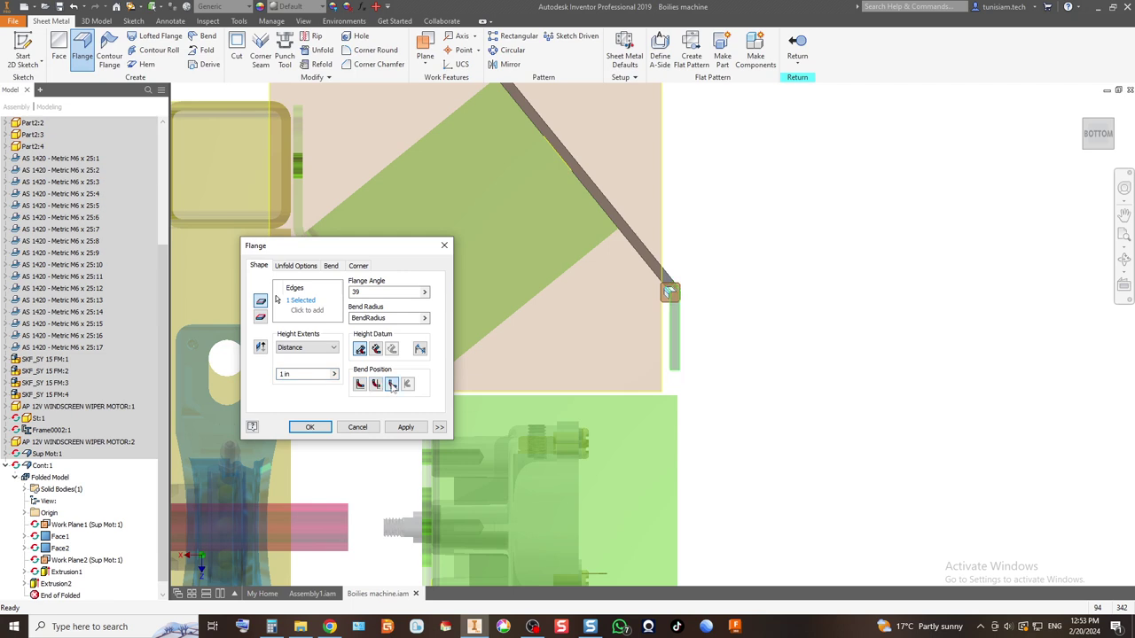
click(360, 383)
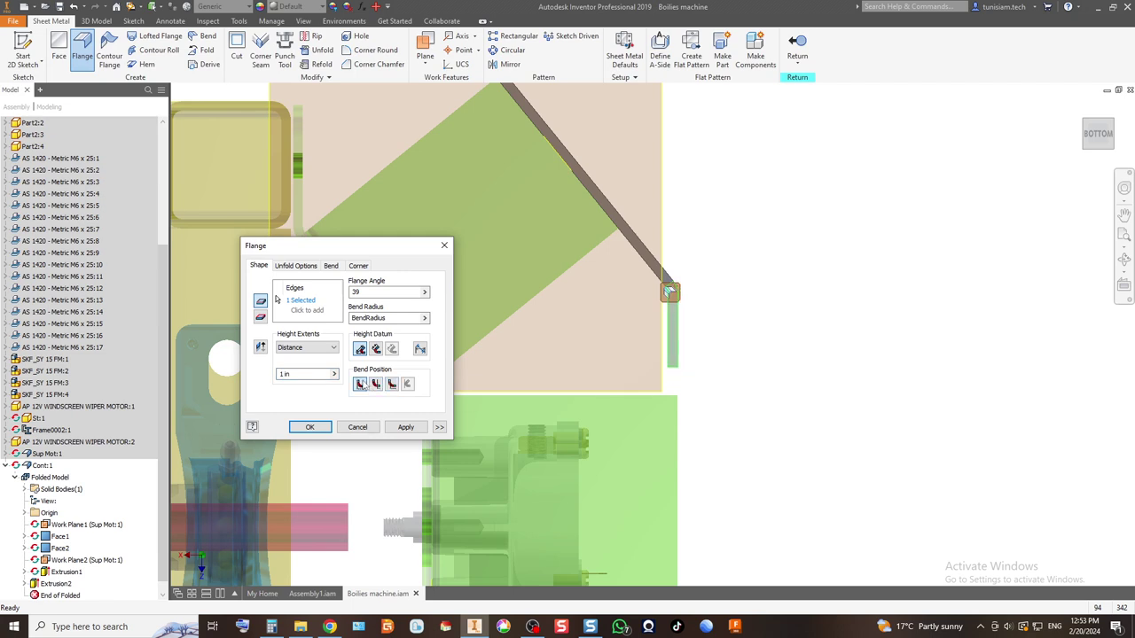
click(377, 384)
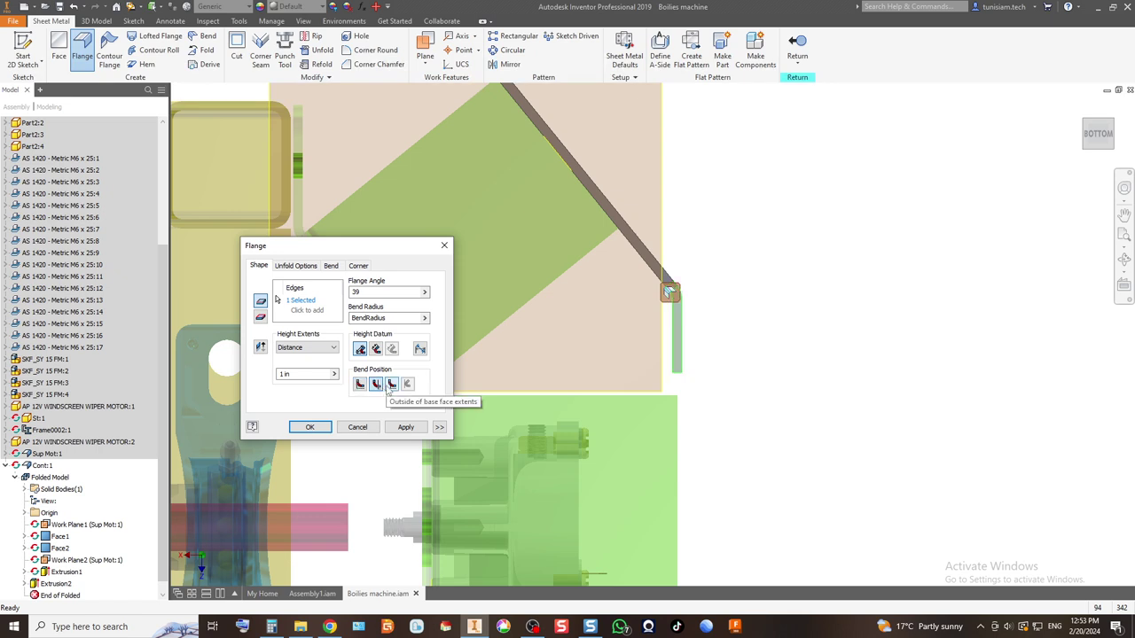
scroll(690, 427, down, 2)
scroll(603, 405, up, 2)
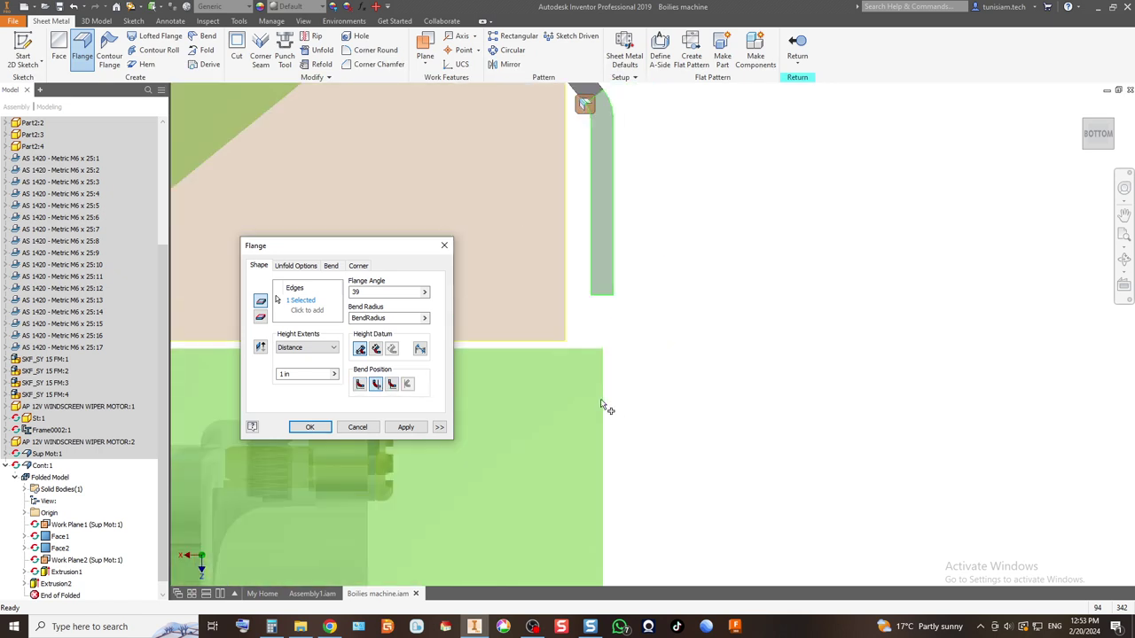
click(360, 384)
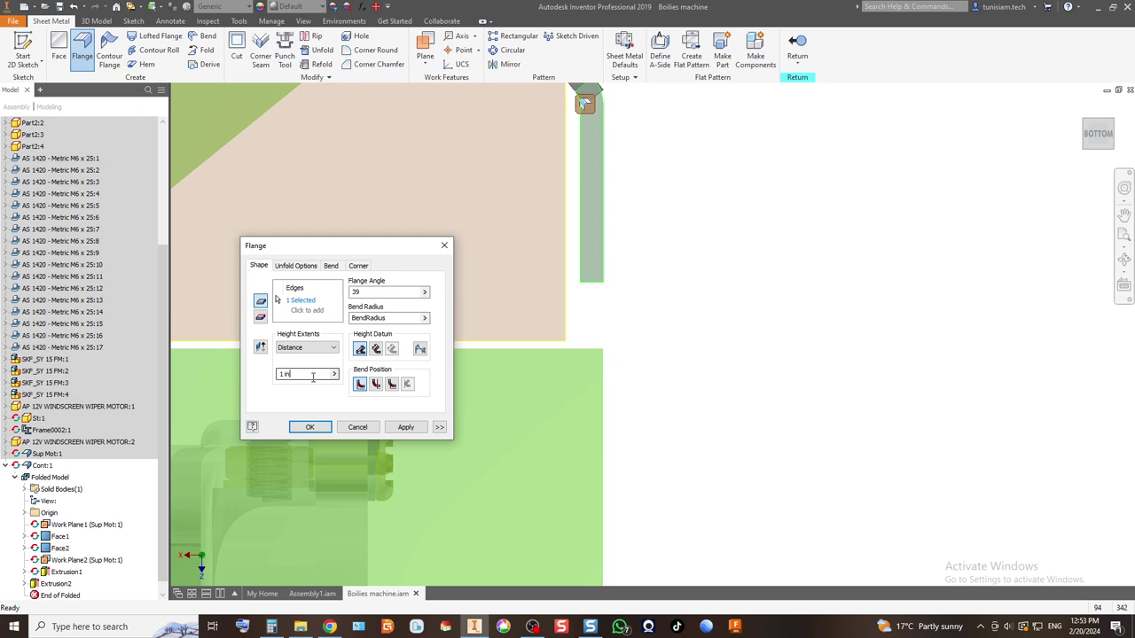
Step: Try flange heights of 100 mm and 130 mm against the motor support's side plate
text(100)
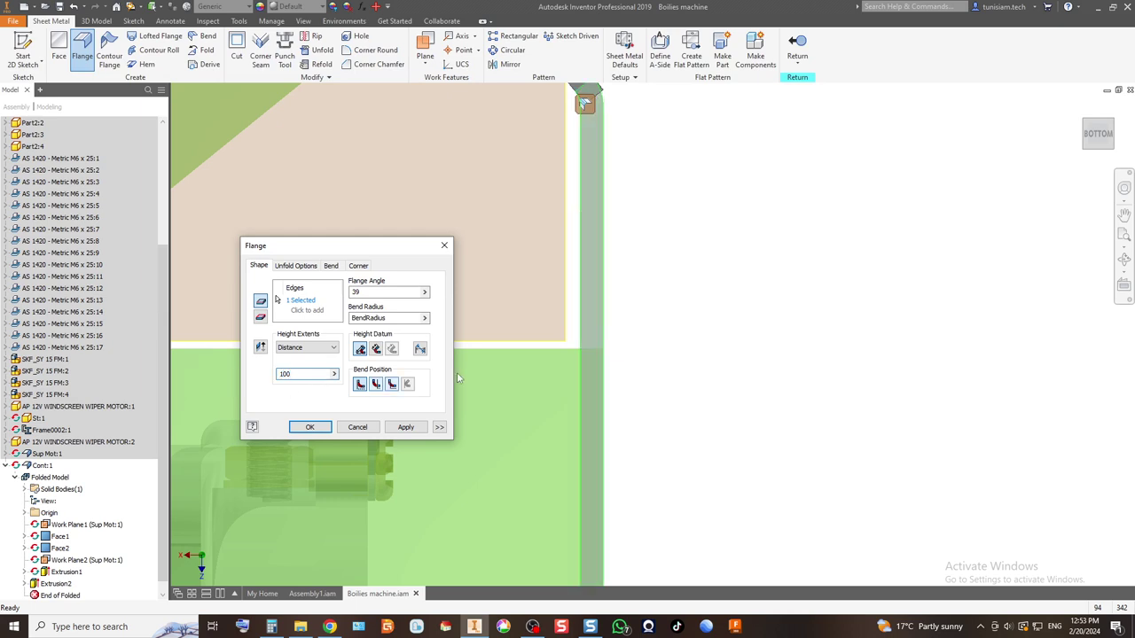
scroll(582, 345, up, 2)
scroll(551, 421, down, 1)
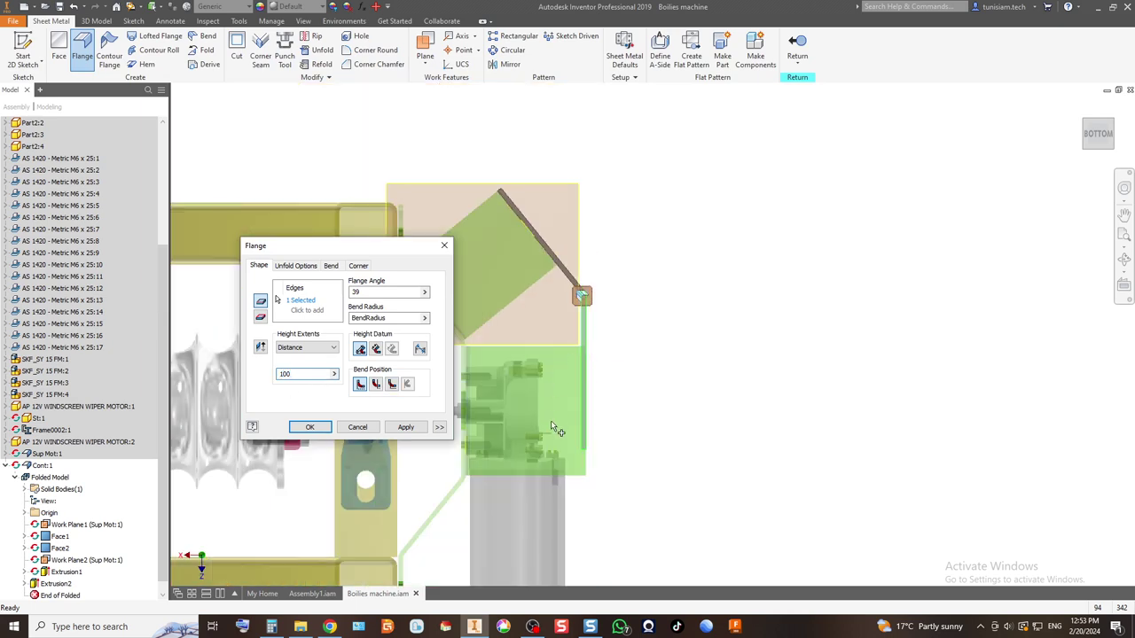
scroll(557, 475, down, 1)
double_click(312, 376)
scroll(691, 425, up, 3)
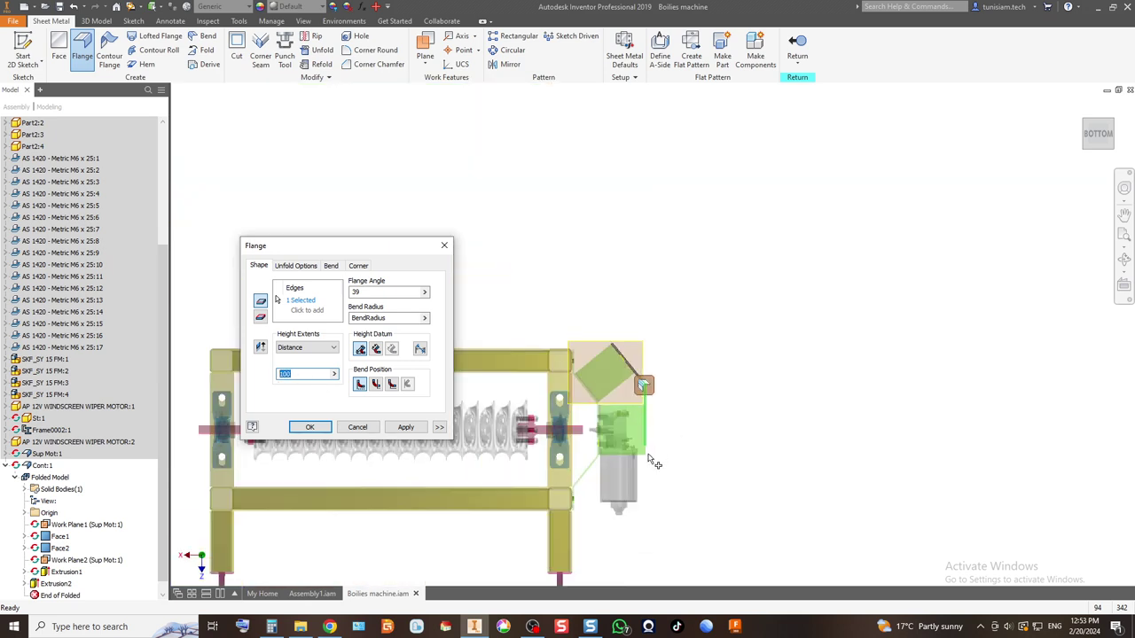
scroll(654, 463, down, 2)
click(298, 374)
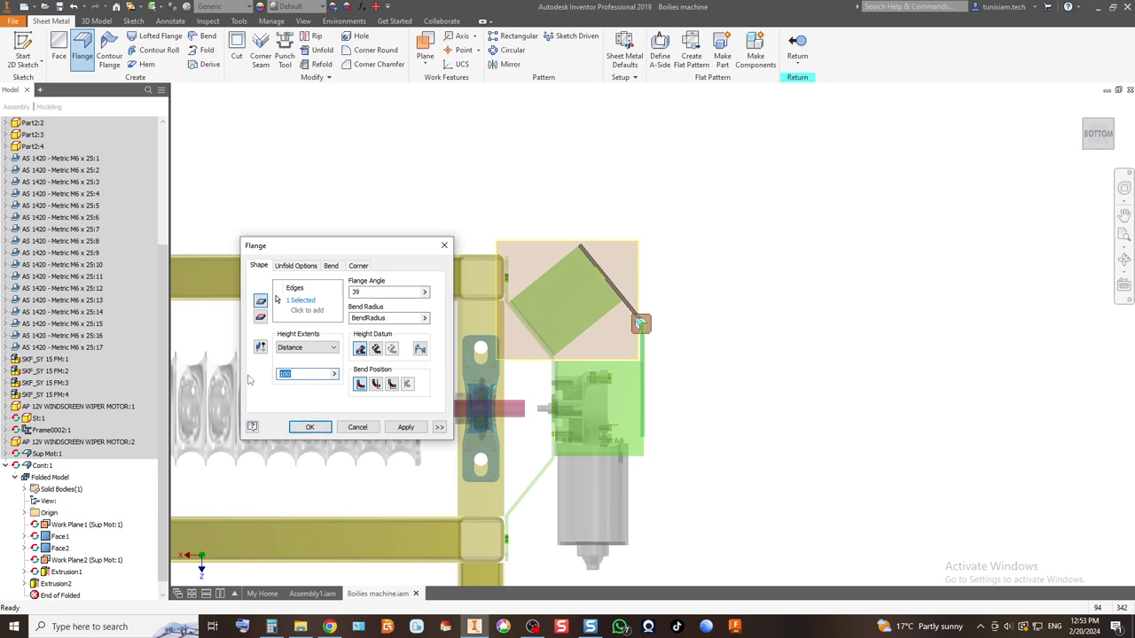
text(130)
scroll(689, 469, up, 5)
Step: Try a flange height of 120 mm, settle on 115 mm, create the flange and close the command
drag(310, 376, 228, 380)
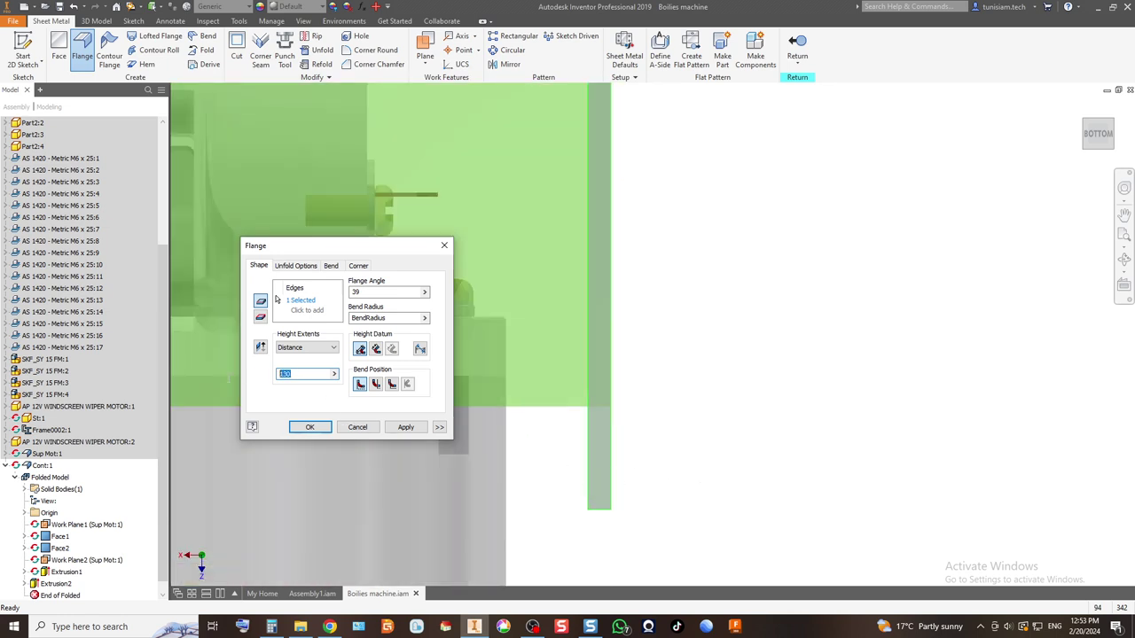
text(120)
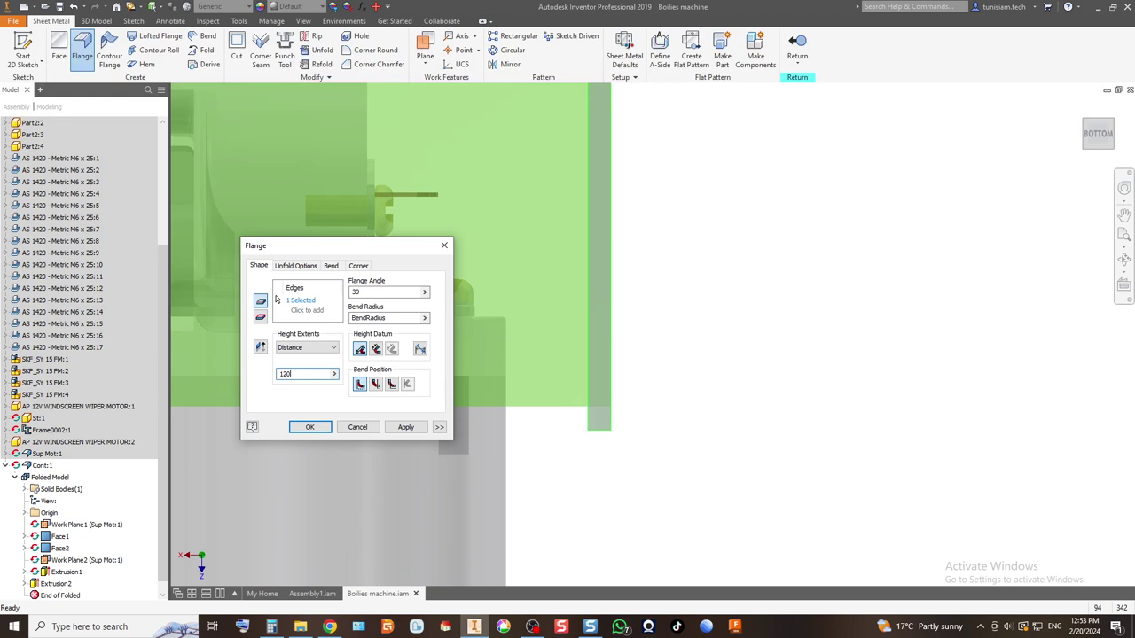
drag(283, 376, 232, 385)
text(115)
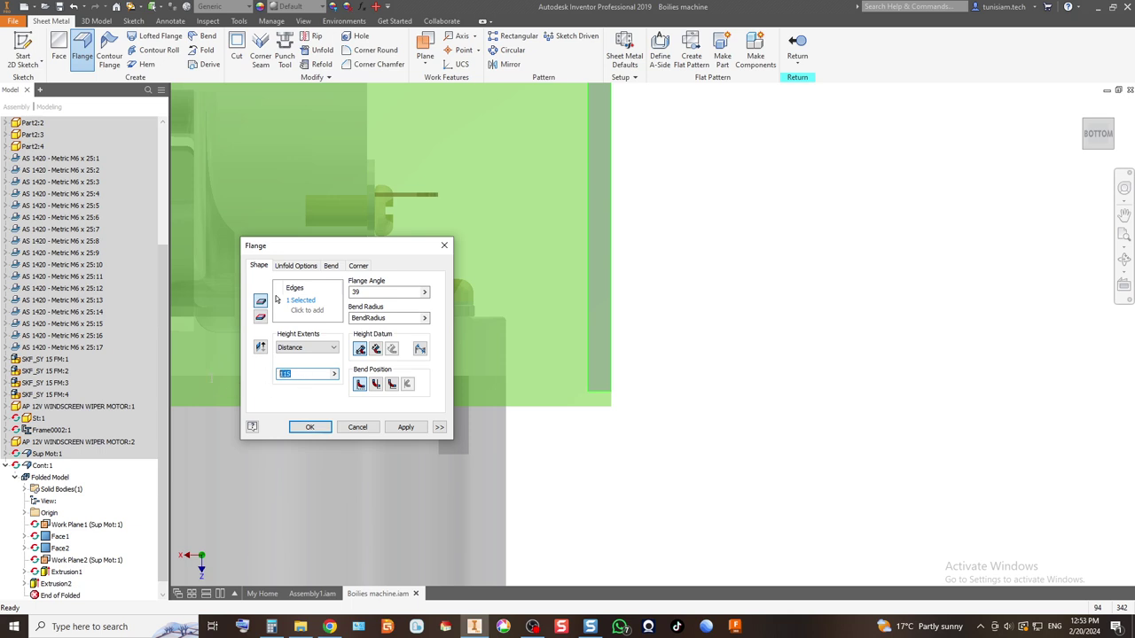
key(Return)
click(316, 373)
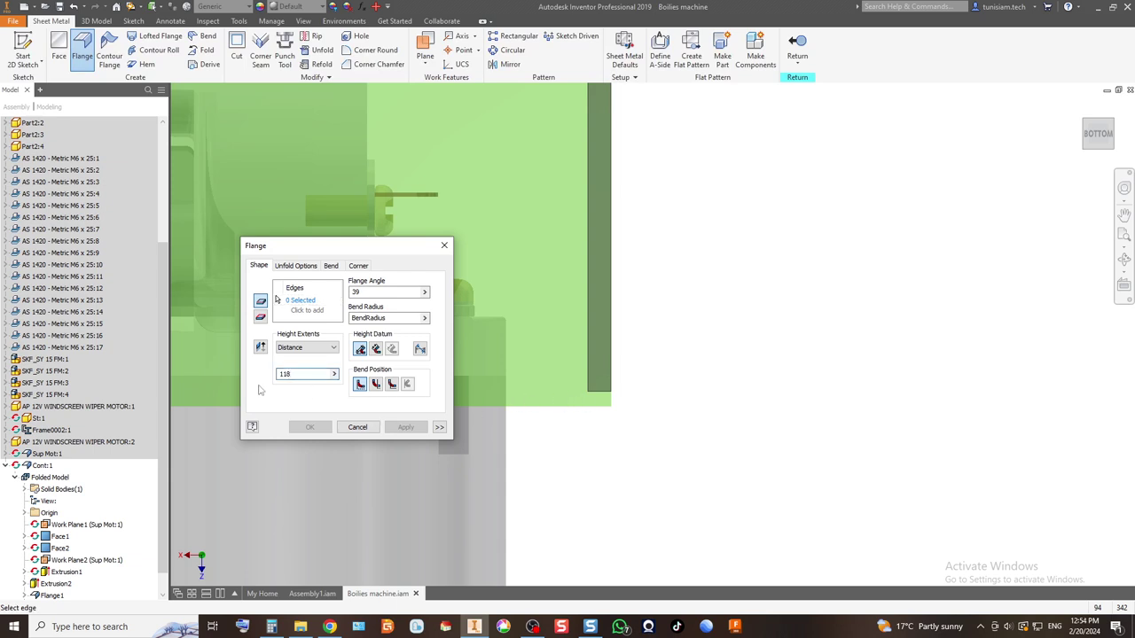
click(356, 427)
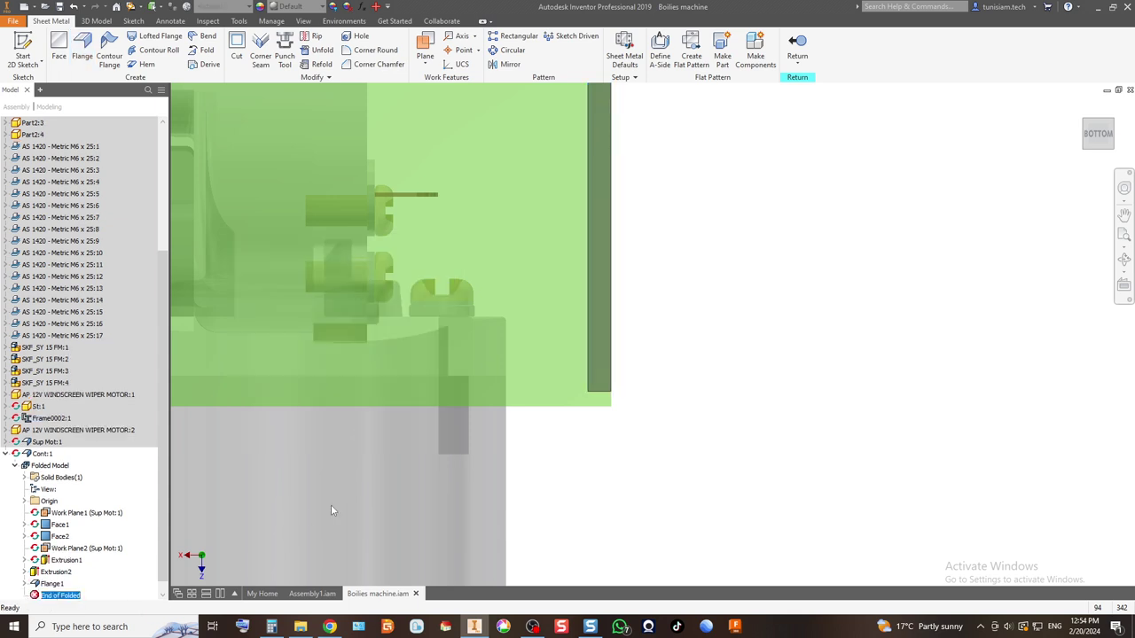
Step: Edit the existing flange of the cover sheet and set its height to 117 mm
click(46, 584)
double_click(42, 586)
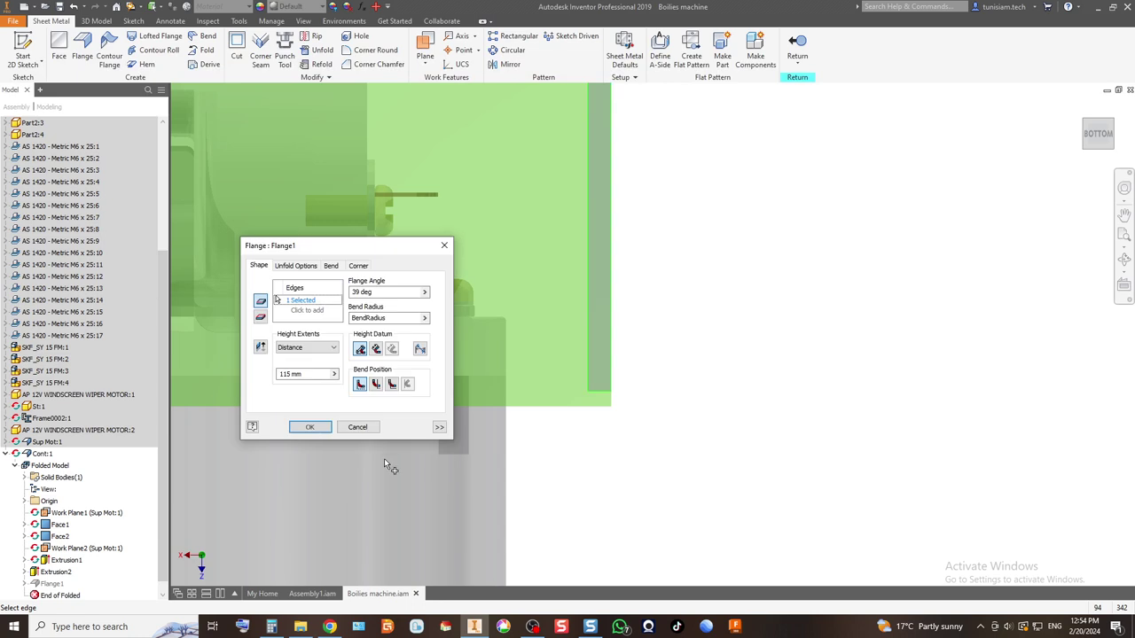
click(287, 374)
text(8)
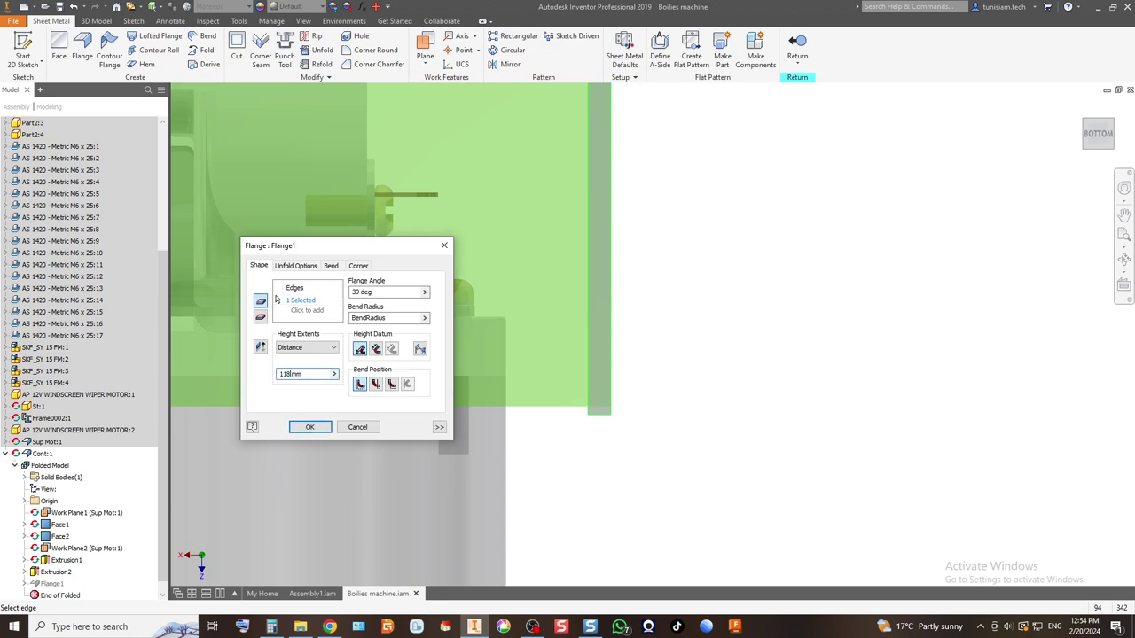
key(BackSpace)
text(7)
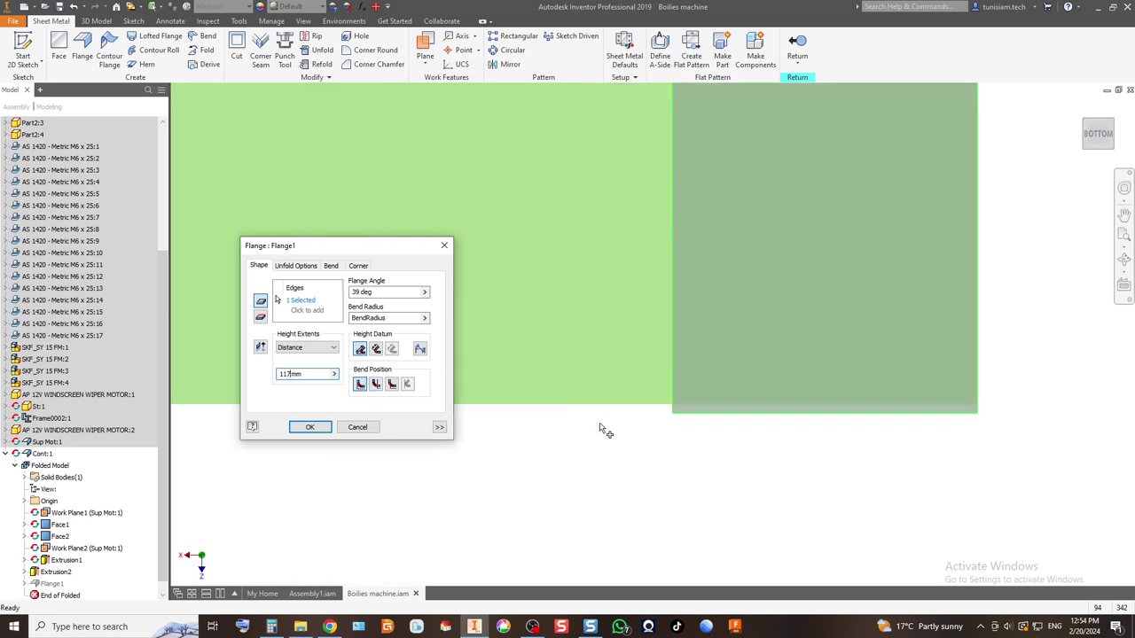
click(308, 427)
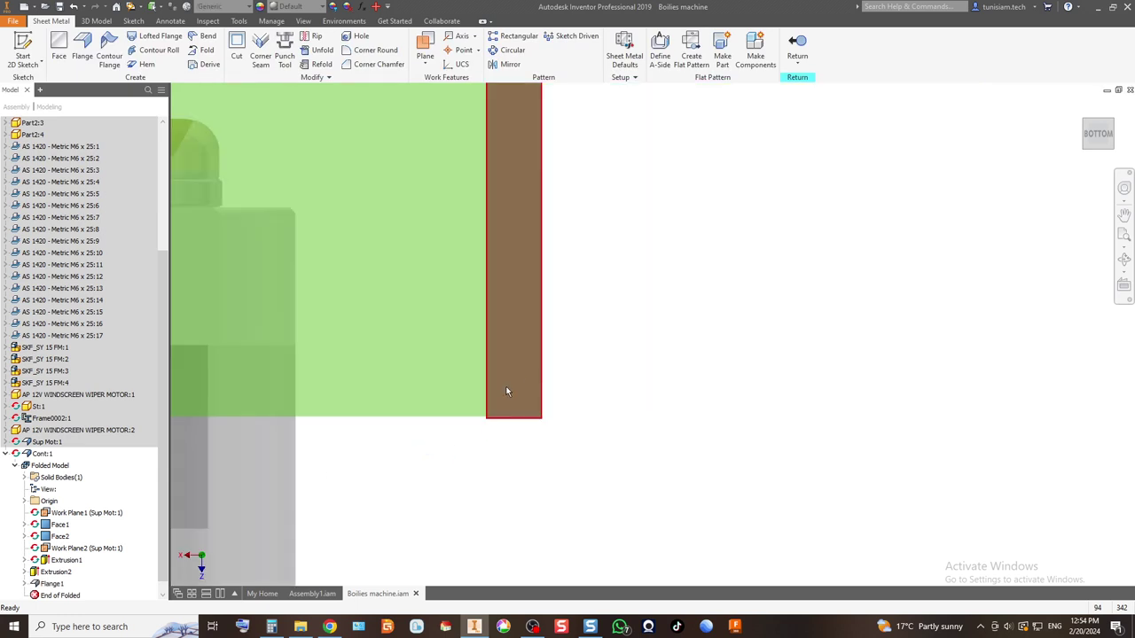
Step: Examine the cover sheet and its upper edge relative to the frame, both in isometric and from the bottom side
scroll(550, 363, down, 5)
scroll(736, 314, up, 6)
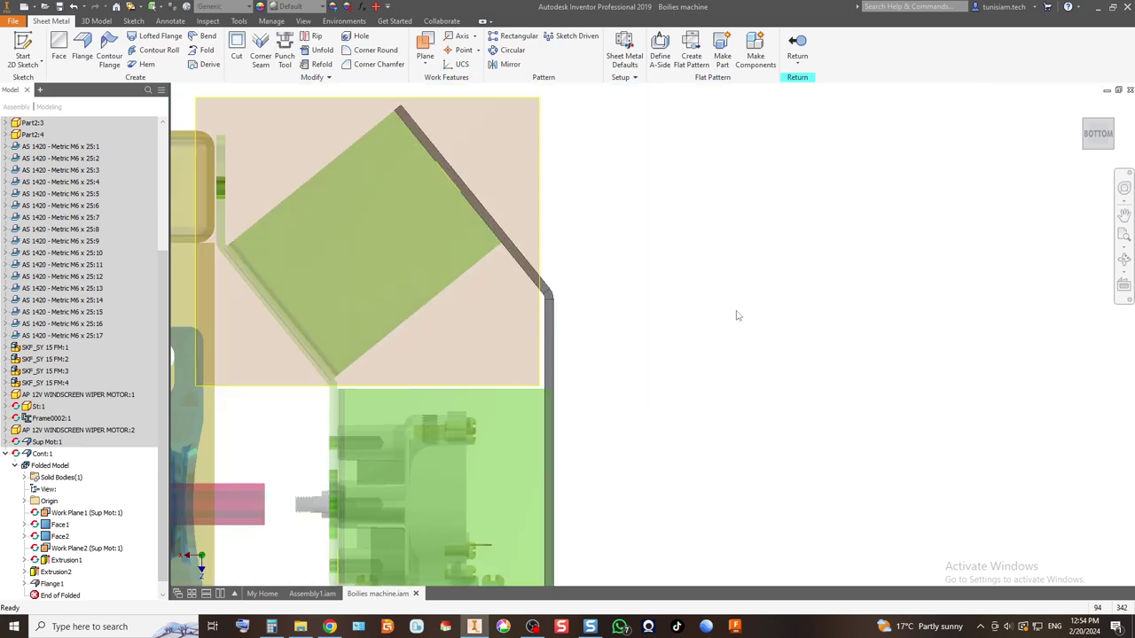
click(1116, 133)
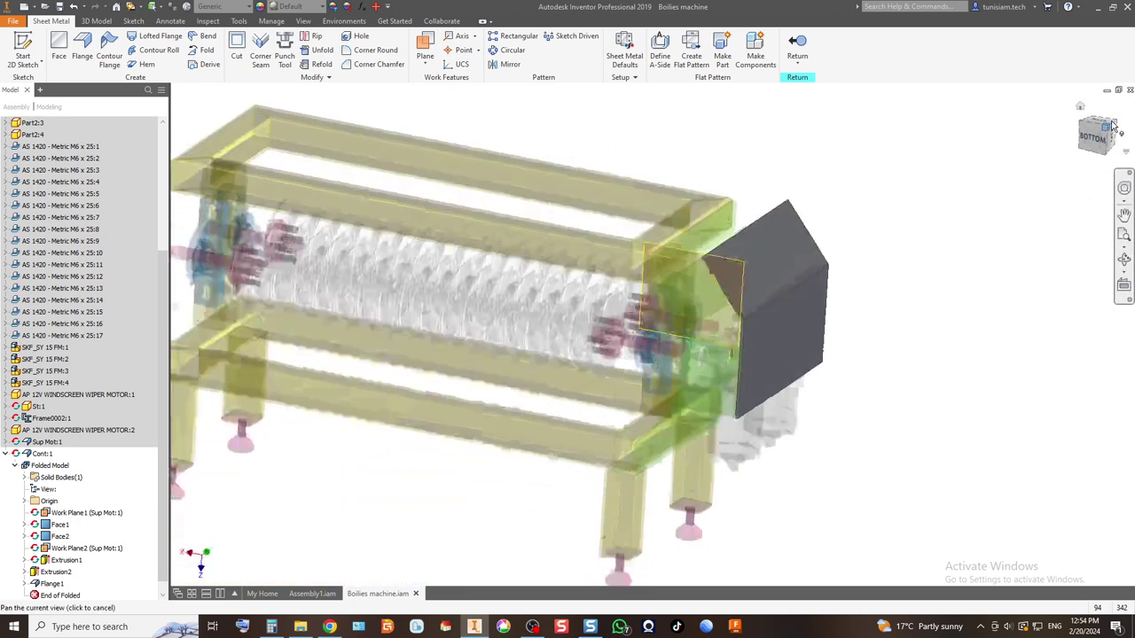
scroll(773, 376, up, 6)
scroll(773, 376, down, 5)
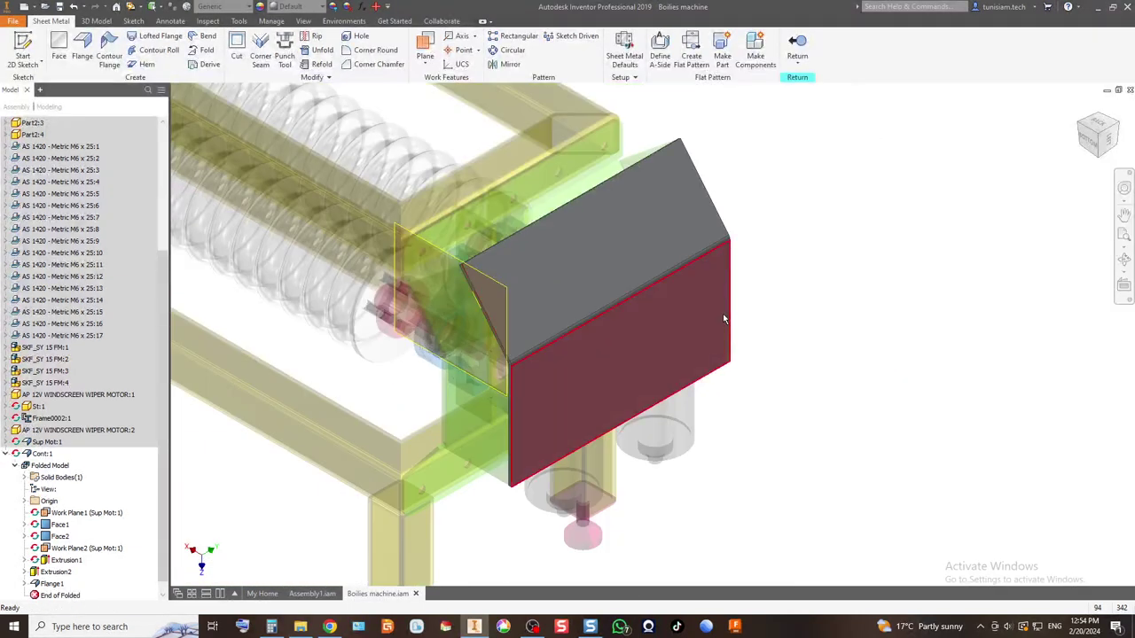
scroll(459, 239, up, 5)
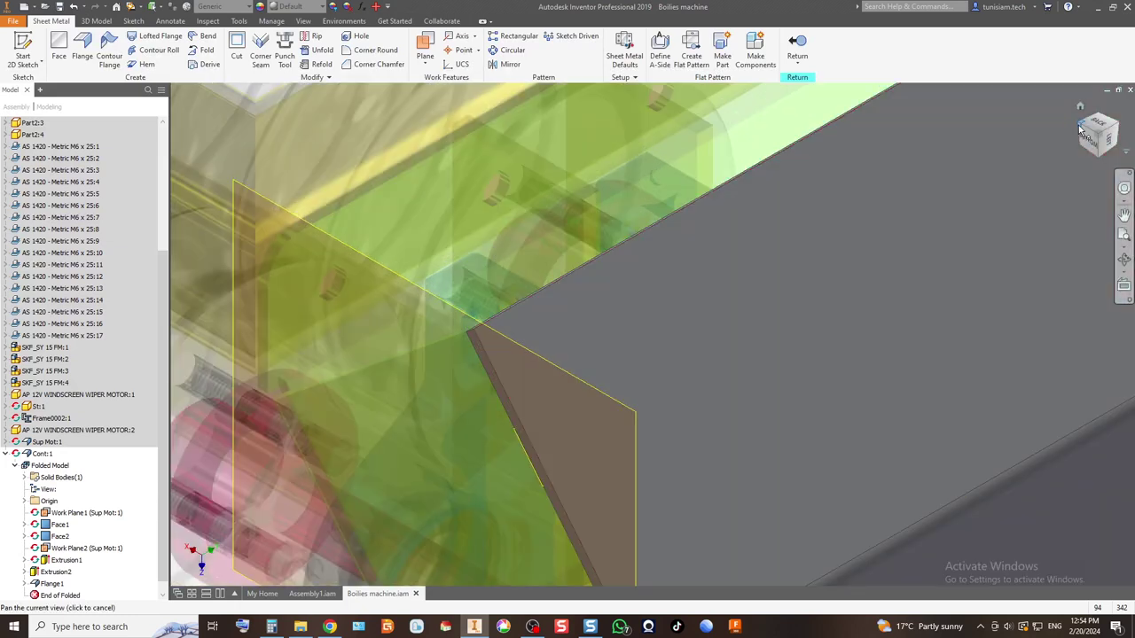
click(1080, 130)
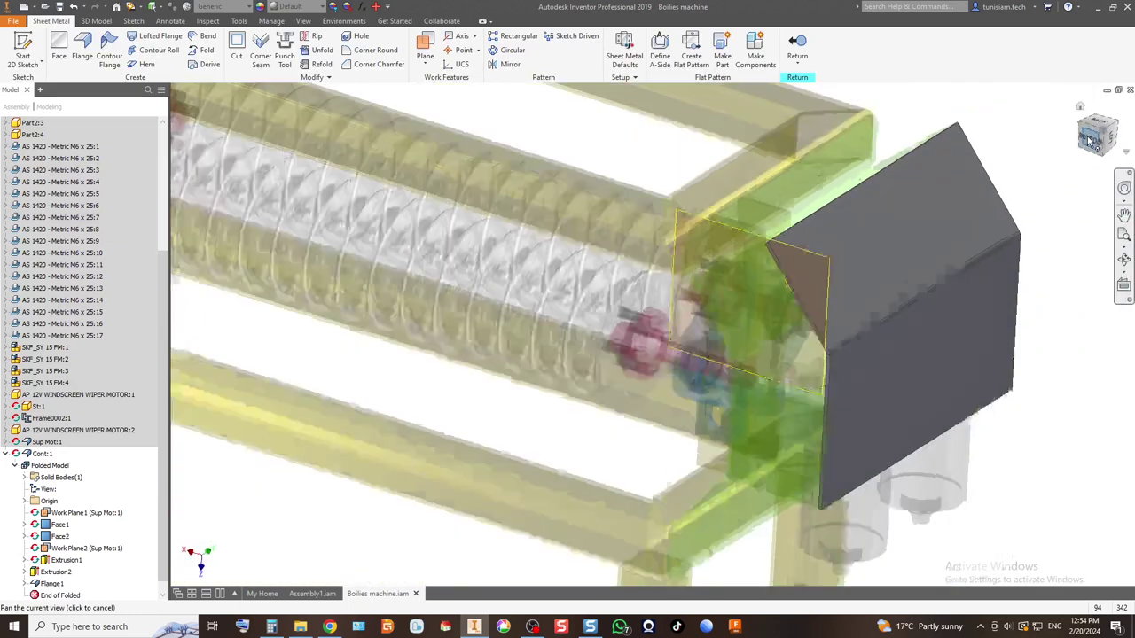
scroll(797, 226, up, 4)
scroll(856, 244, up, 4)
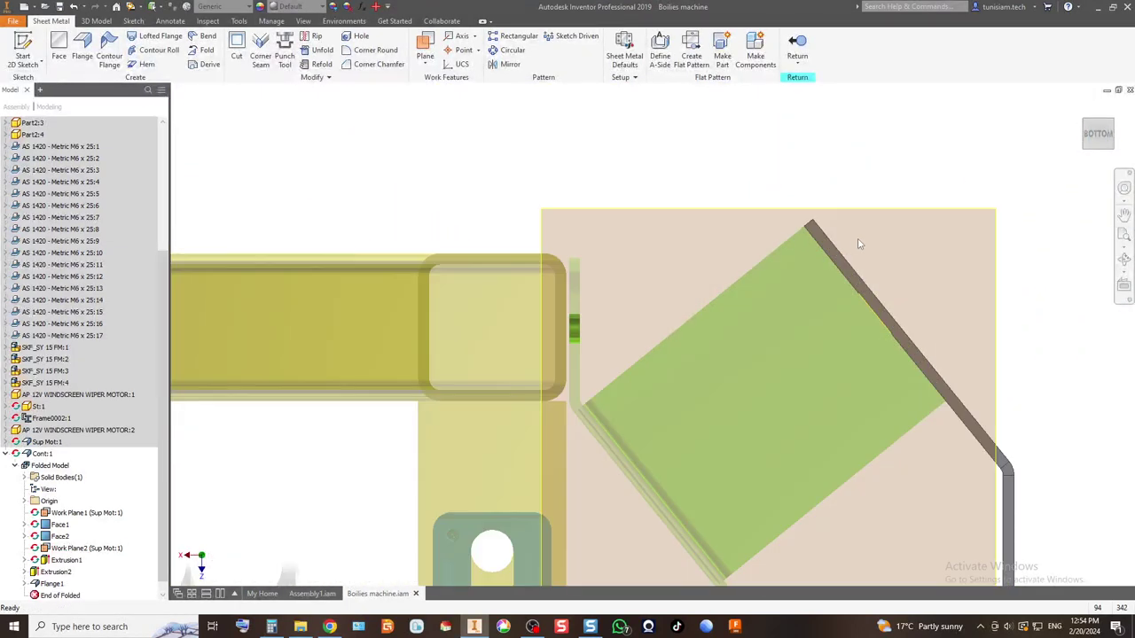
scroll(814, 234, down, 2)
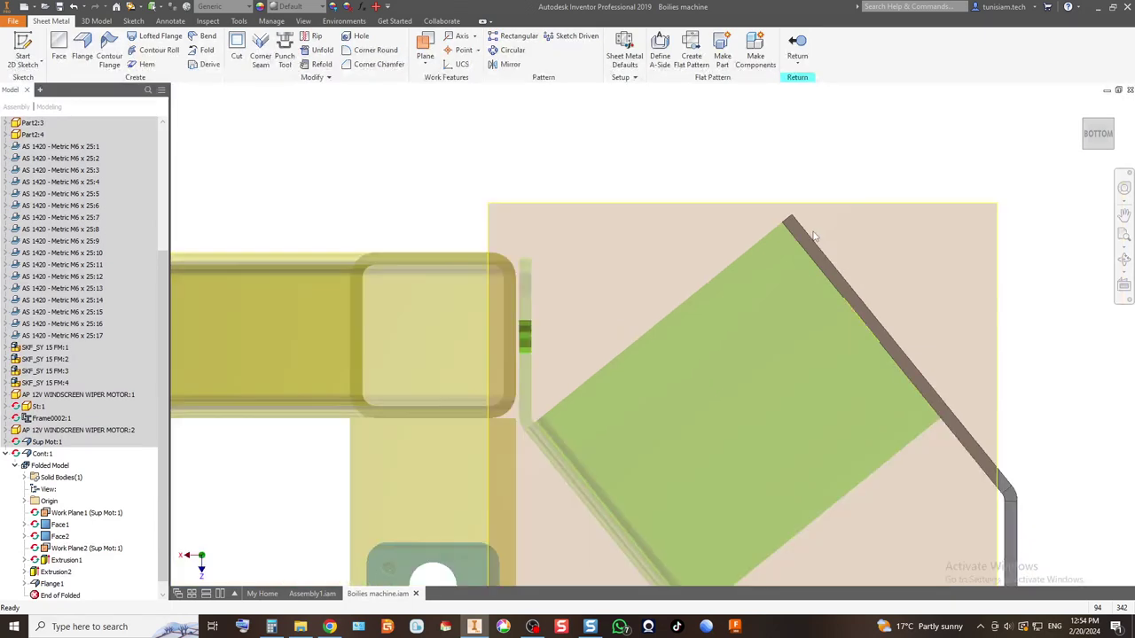
Step: Set up a flange on the upper edge of the cover's sloped face with a height of 100 mm
click(1092, 126)
scroll(836, 184, up, 5)
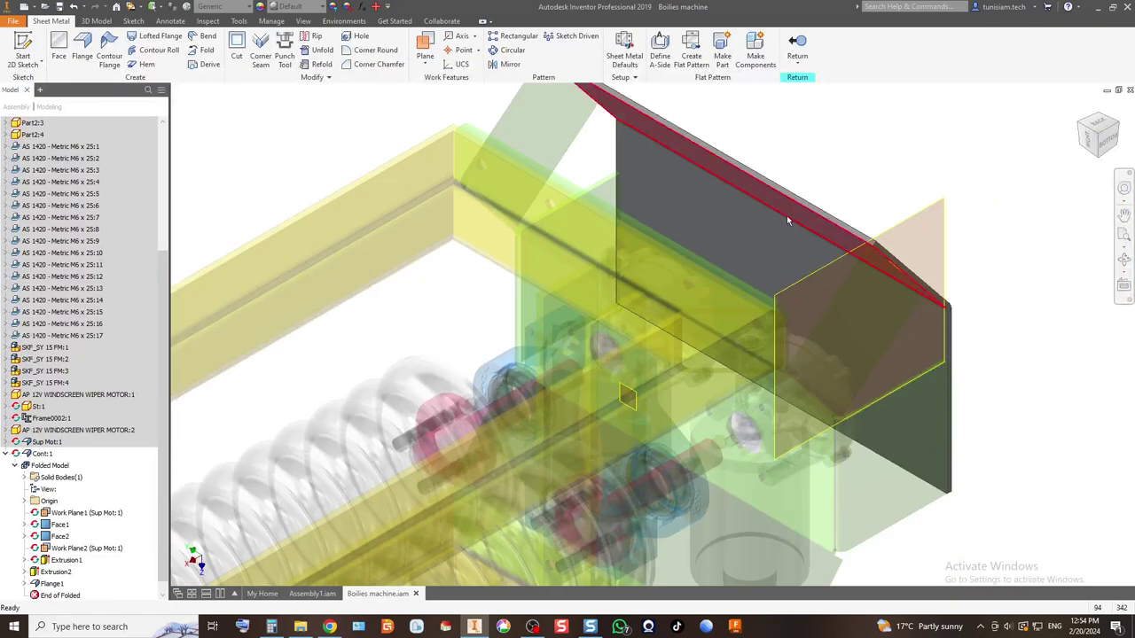
click(85, 55)
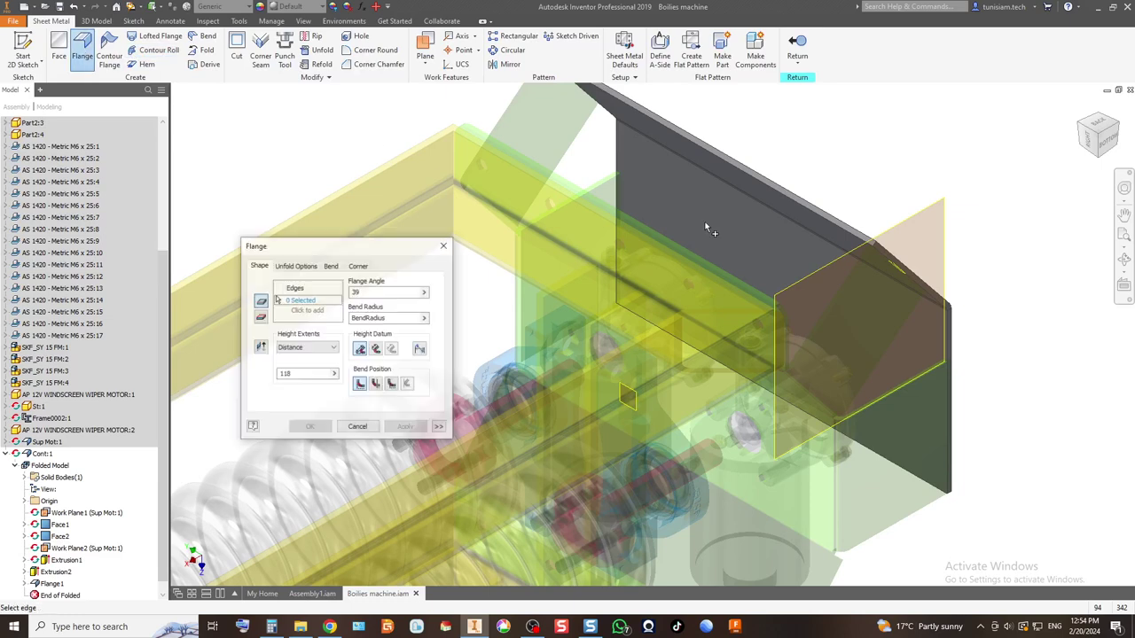
click(837, 226)
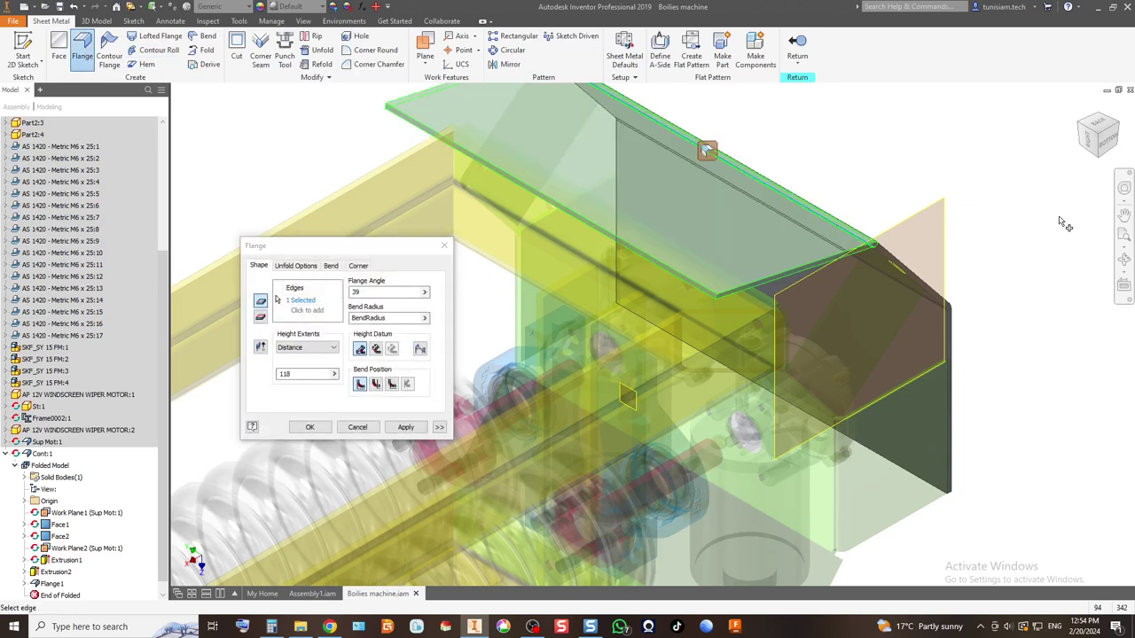
click(1106, 140)
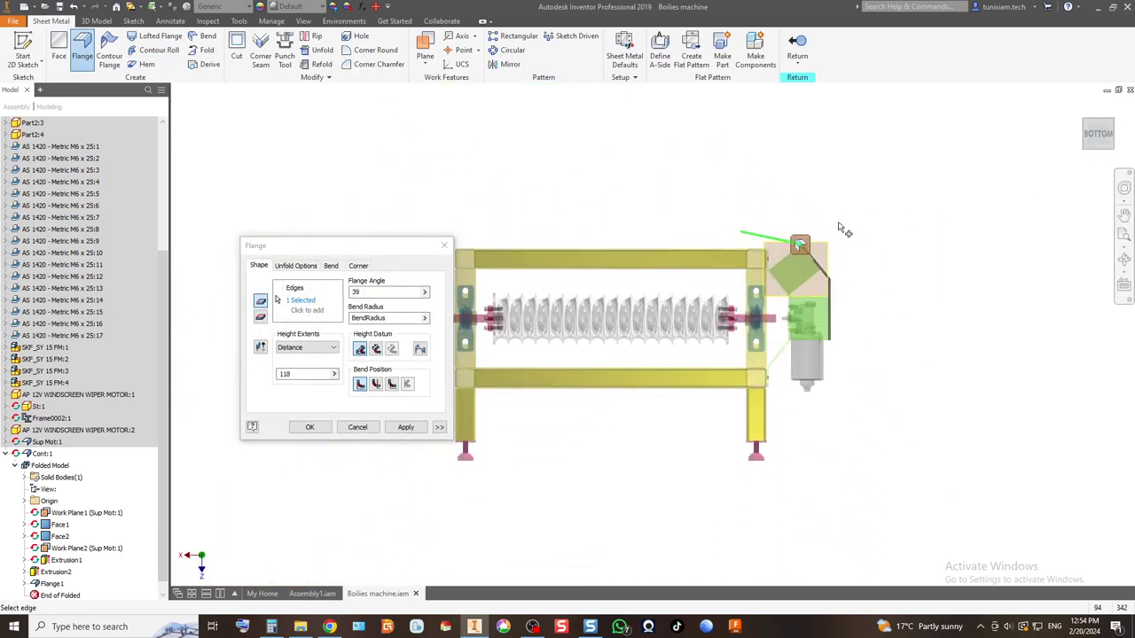
scroll(778, 266, up, 5)
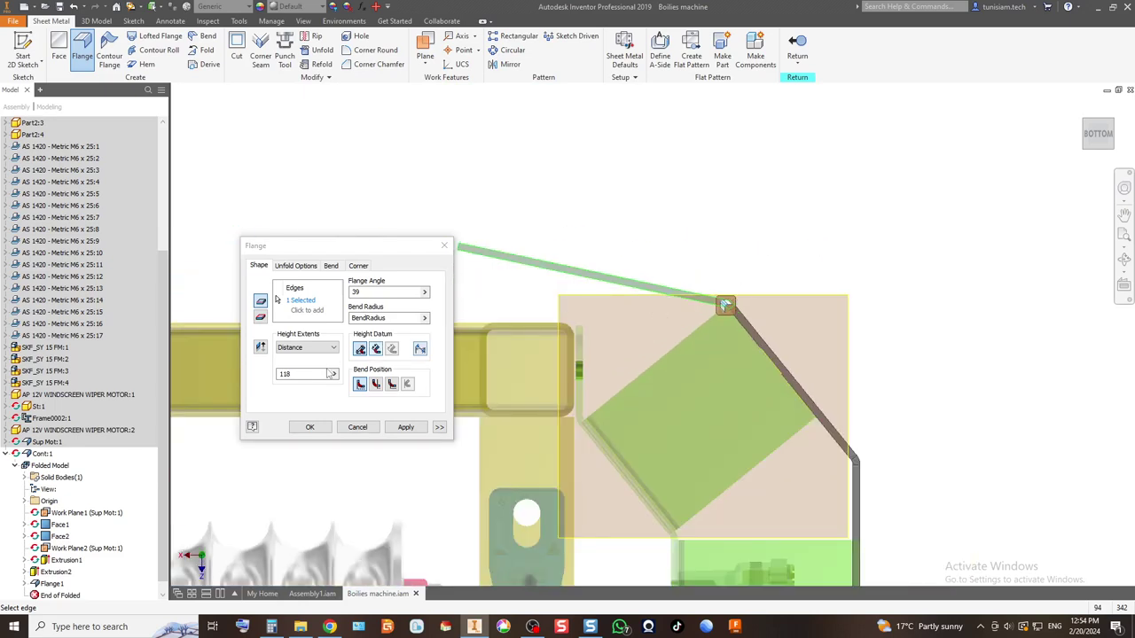
click(302, 374)
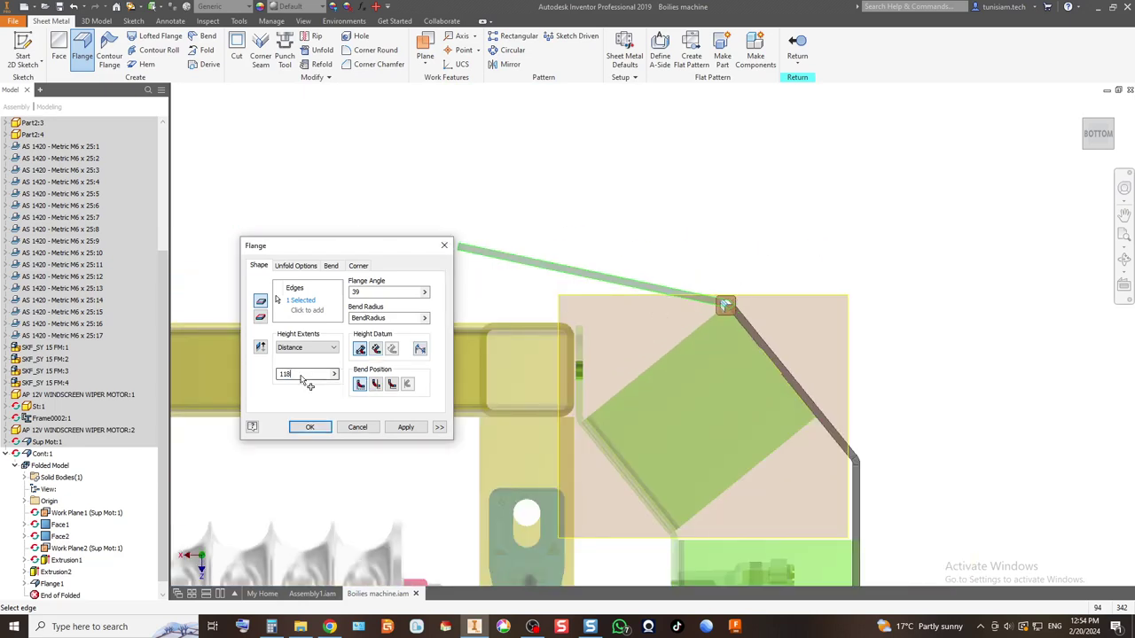
double_click(308, 376)
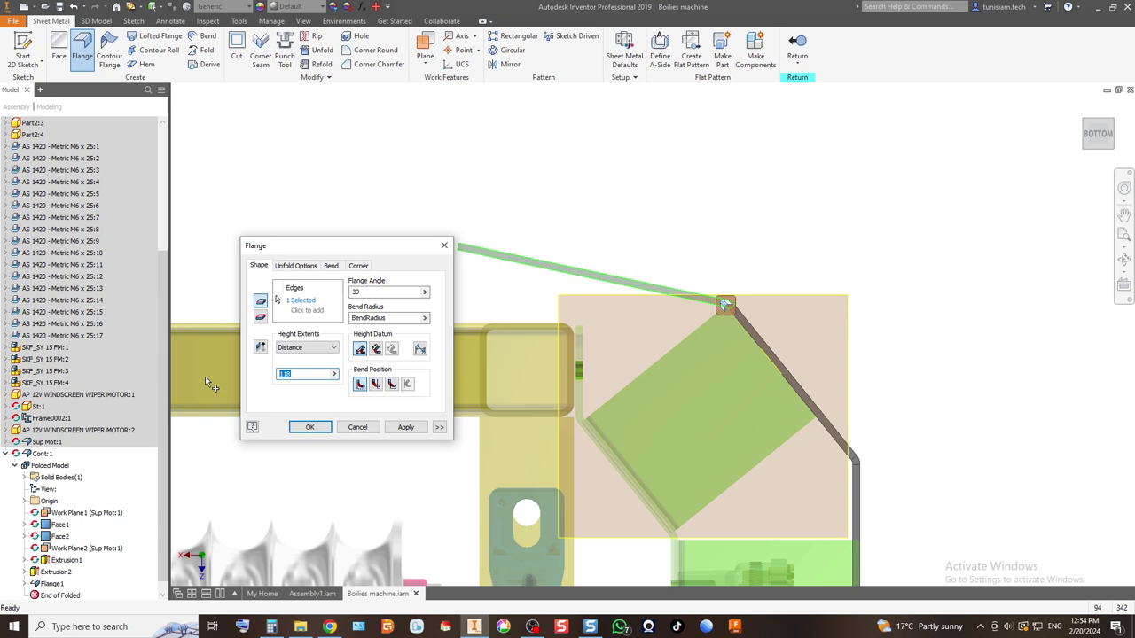
text(90)
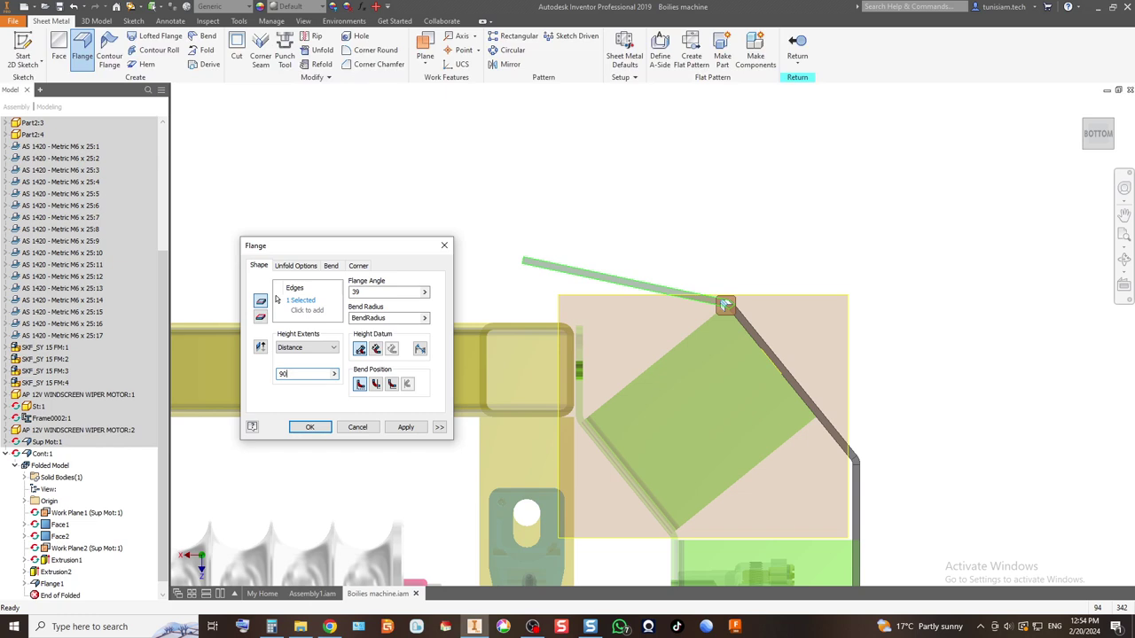
key(BackSpace)
text(1)
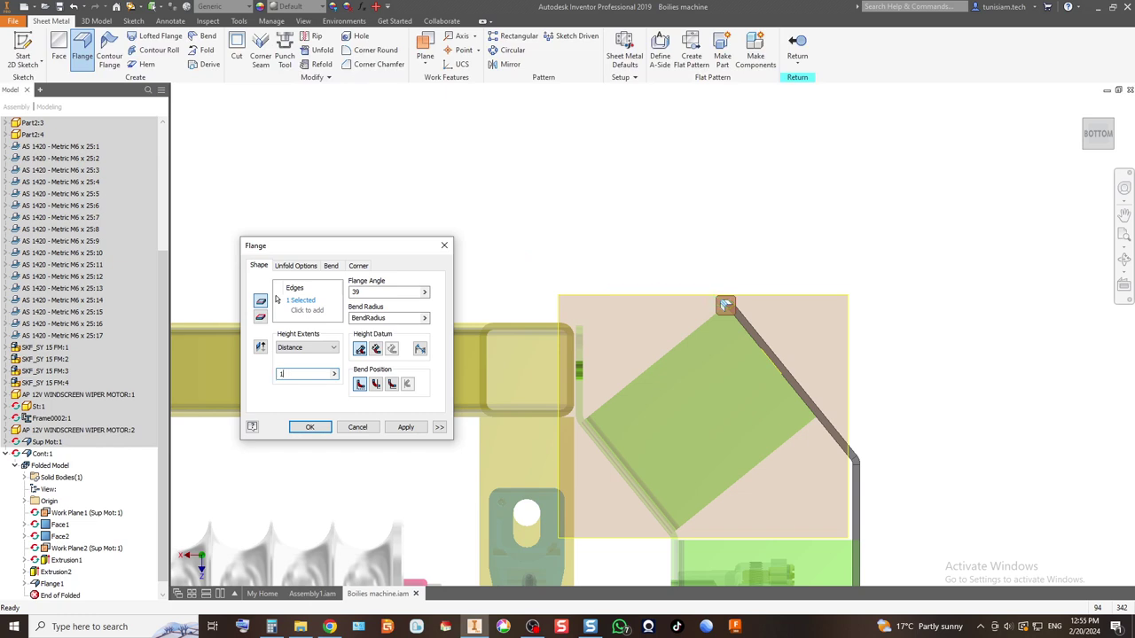
text(00)
Step: Try flange angles of 45, 60 and 55 degrees for the new upper flange
key(shift+Tab)
key(shift+Tab)
key(shift+Tab)
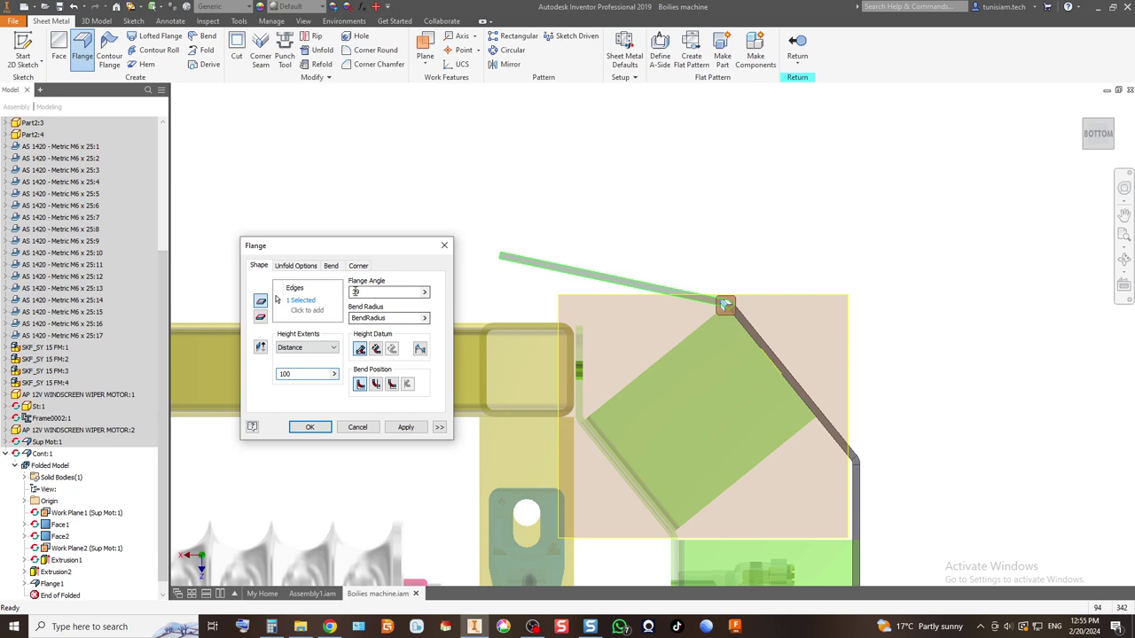
text(45)
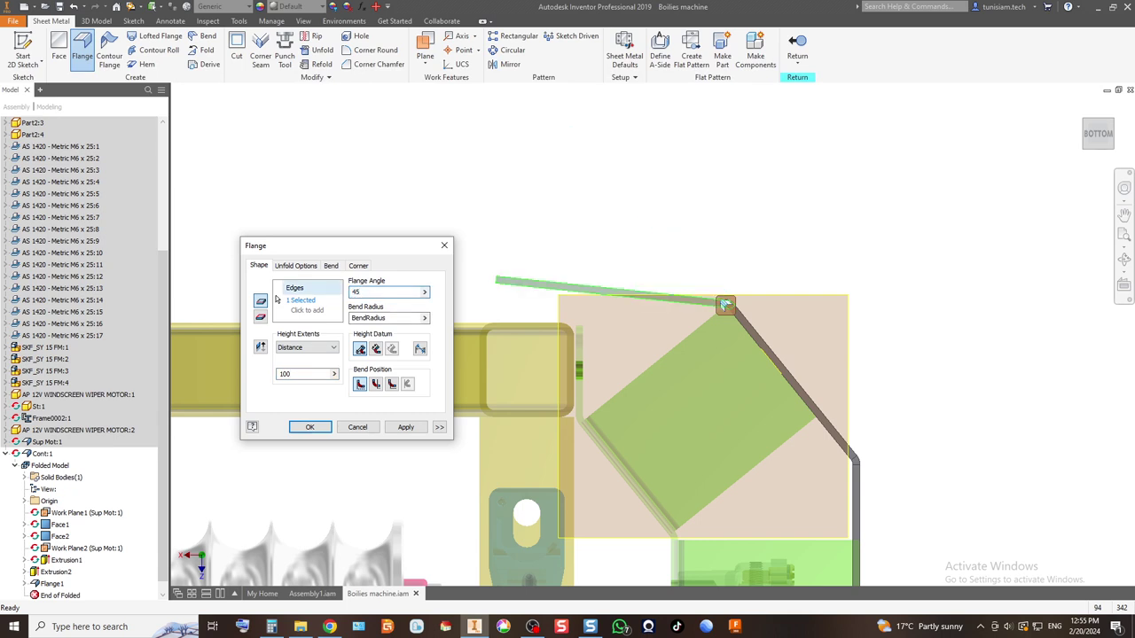
key(BackSpace)
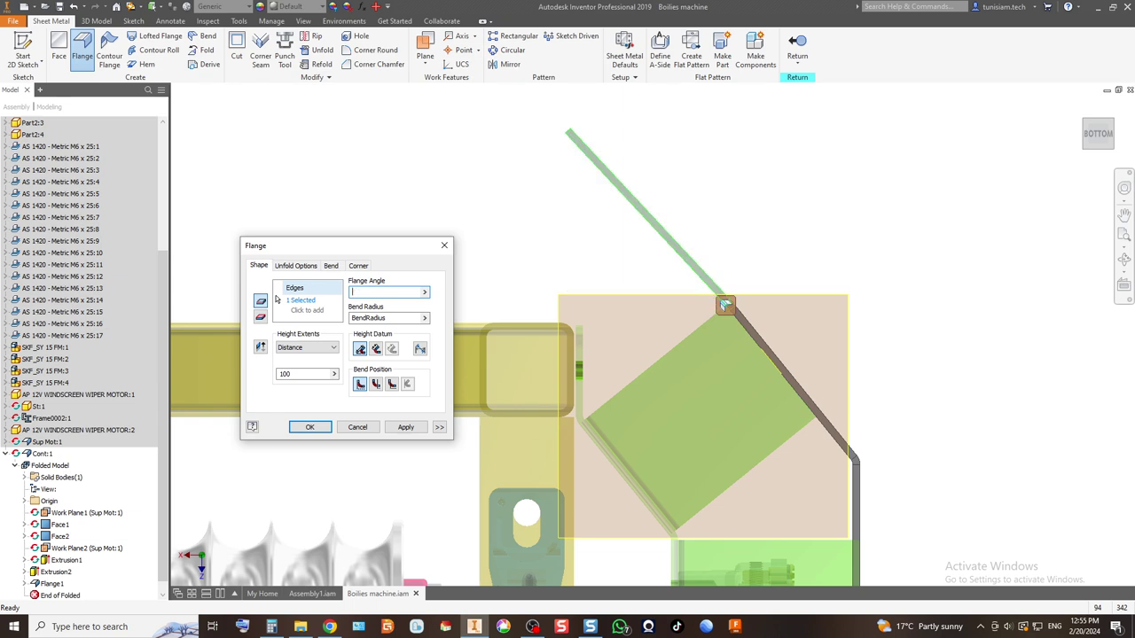
text(60)
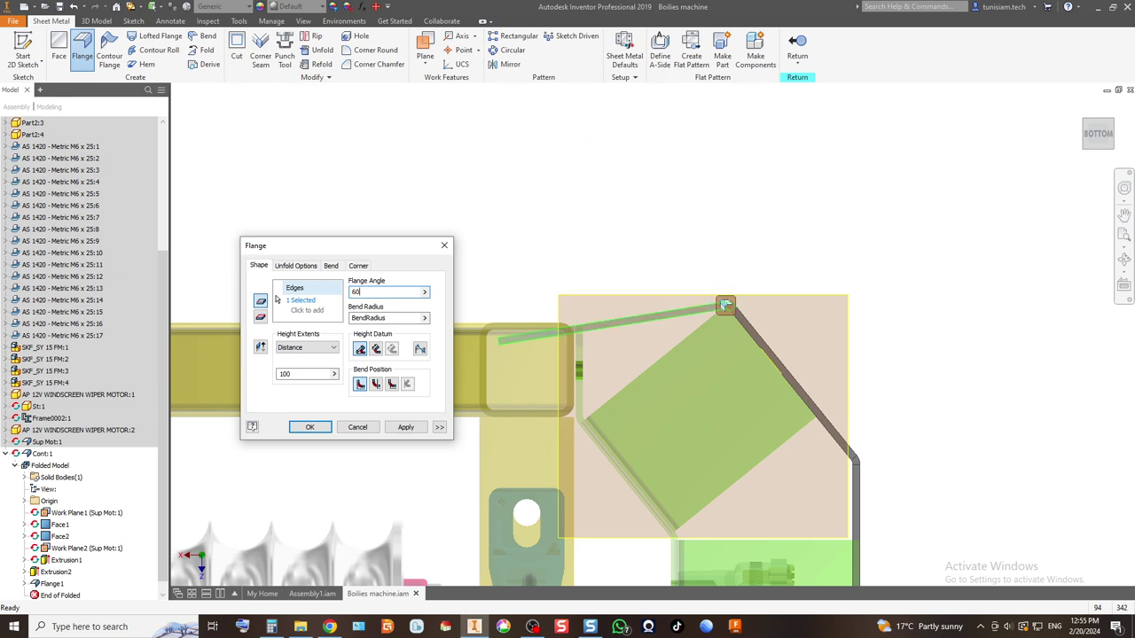
key(BackSpace)
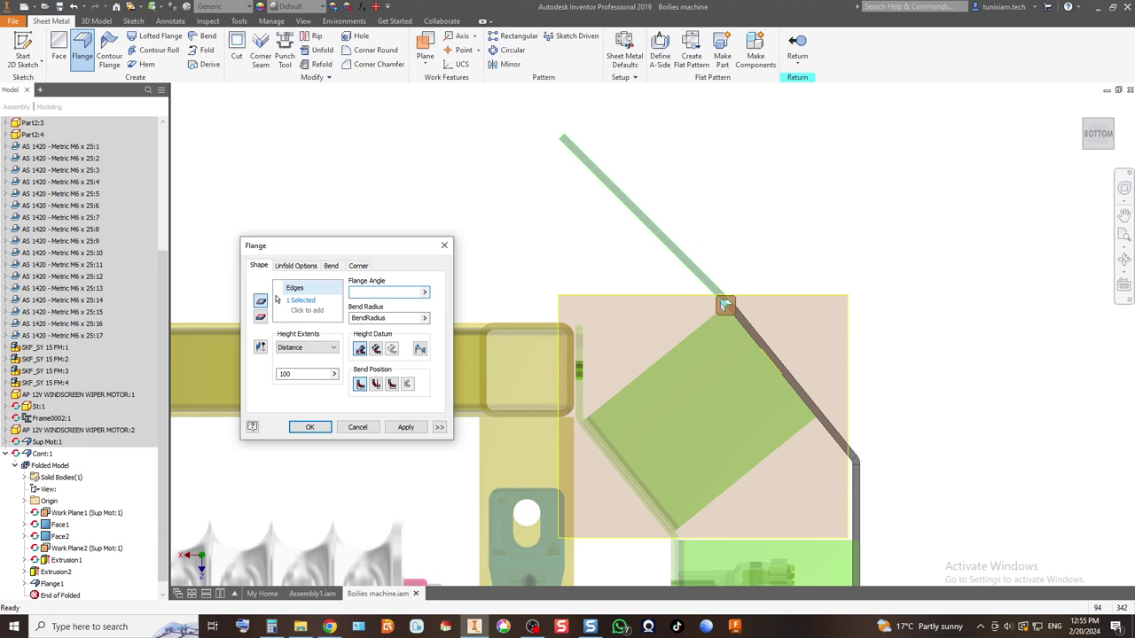
text(55)
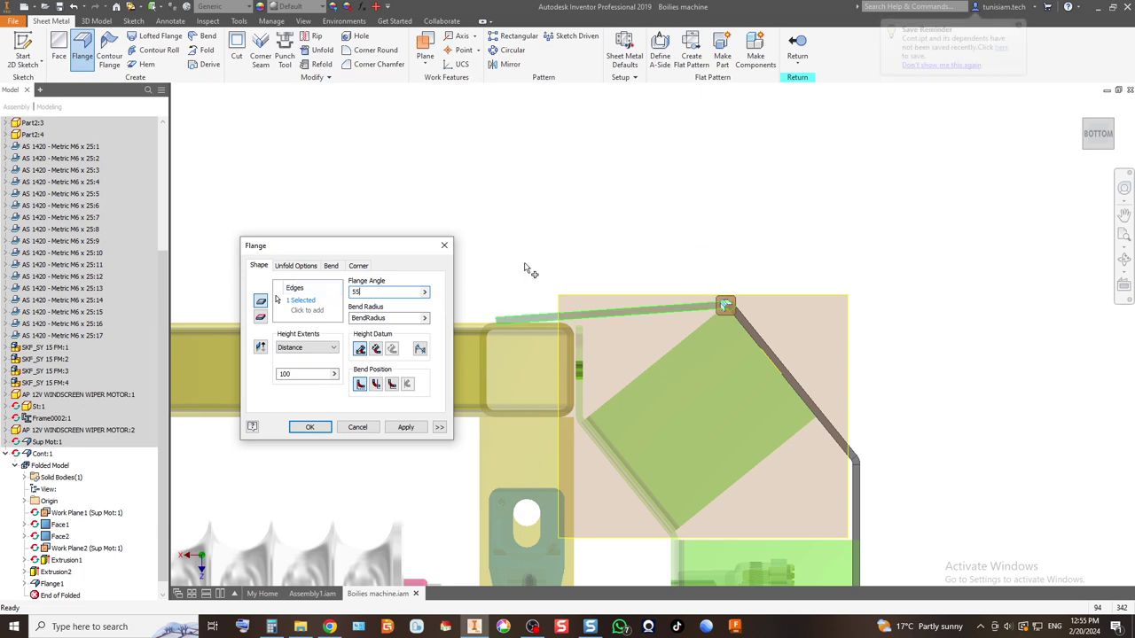
Step: Try a 50-degree angle for the upper flange, and settle on 56 degrees
scroll(553, 334, up, 3)
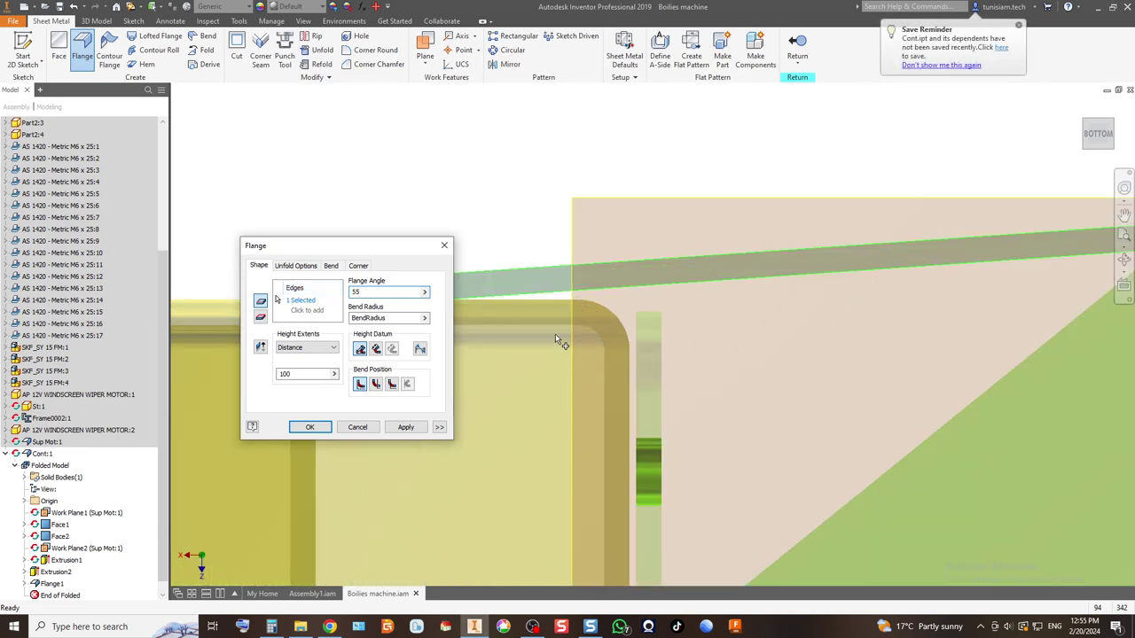
double_click(388, 293)
text(50)
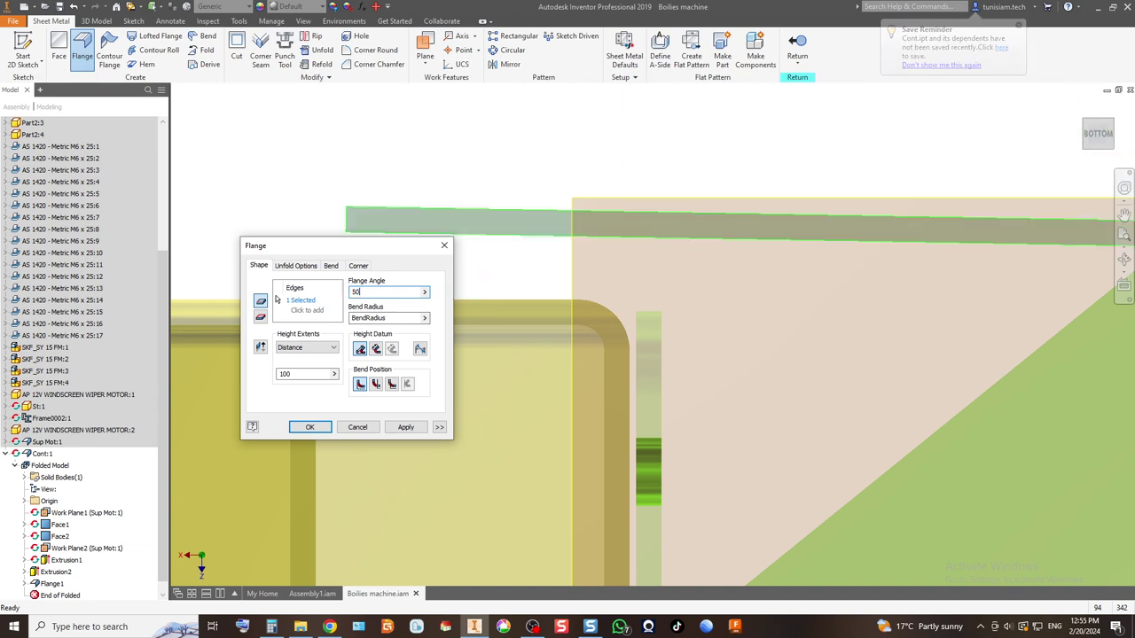
key(BackSpace)
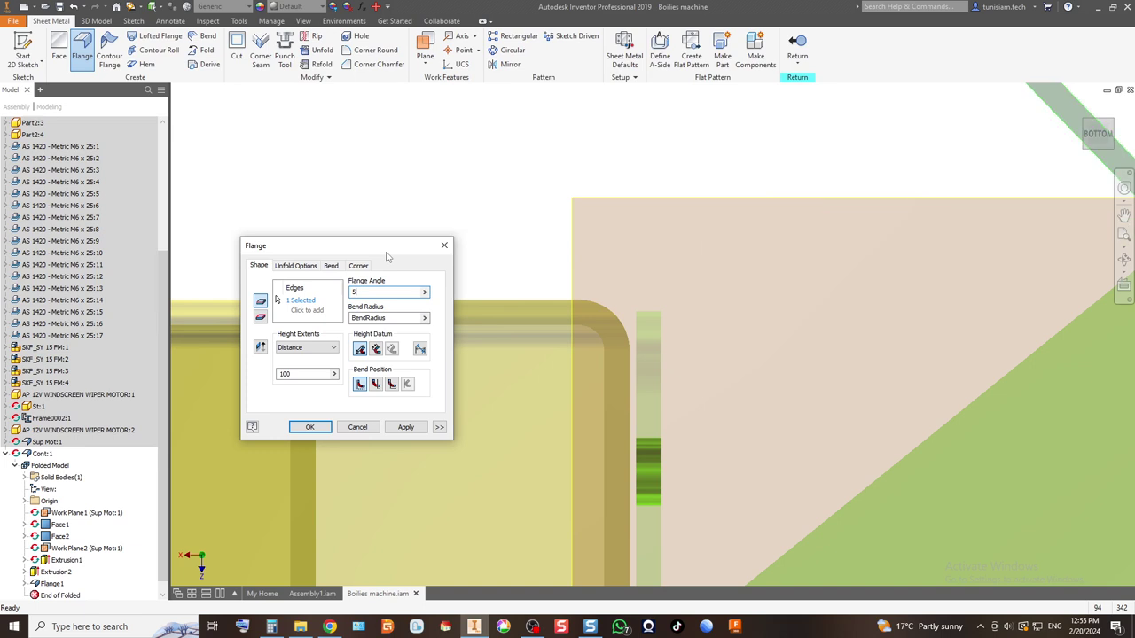
text(6)
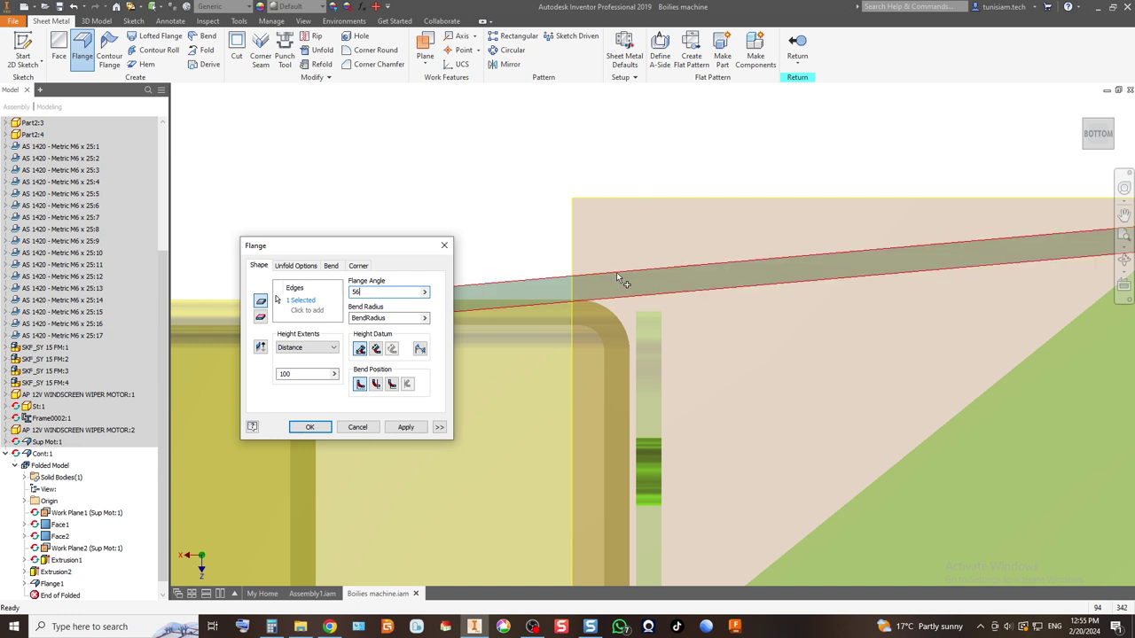
Step: Try heights of 60 mm and 80 mm for the upper flange against the frame tube
scroll(552, 337, up, 3)
scroll(599, 293, down, 2)
scroll(599, 293, up, 2)
drag(302, 373, 264, 374)
text(60)
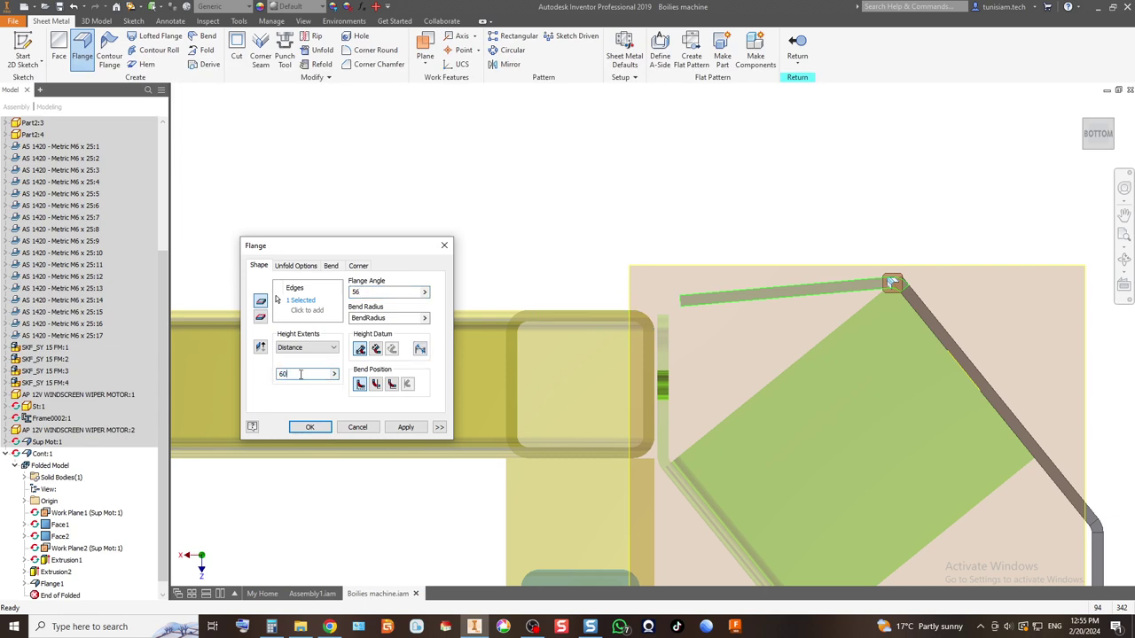
drag(300, 374, 262, 379)
text(80)
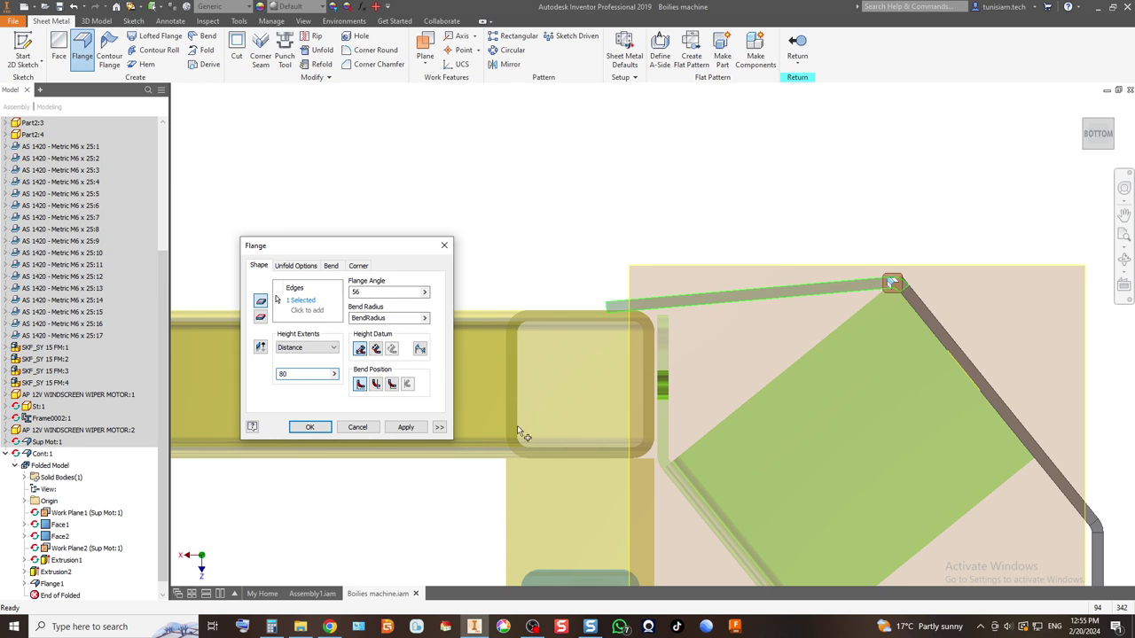
Step: Set the upper flange's height to 70 mm and create it, keeping the command ready for another edge
scroll(563, 363, up, 5)
drag(297, 374, 256, 374)
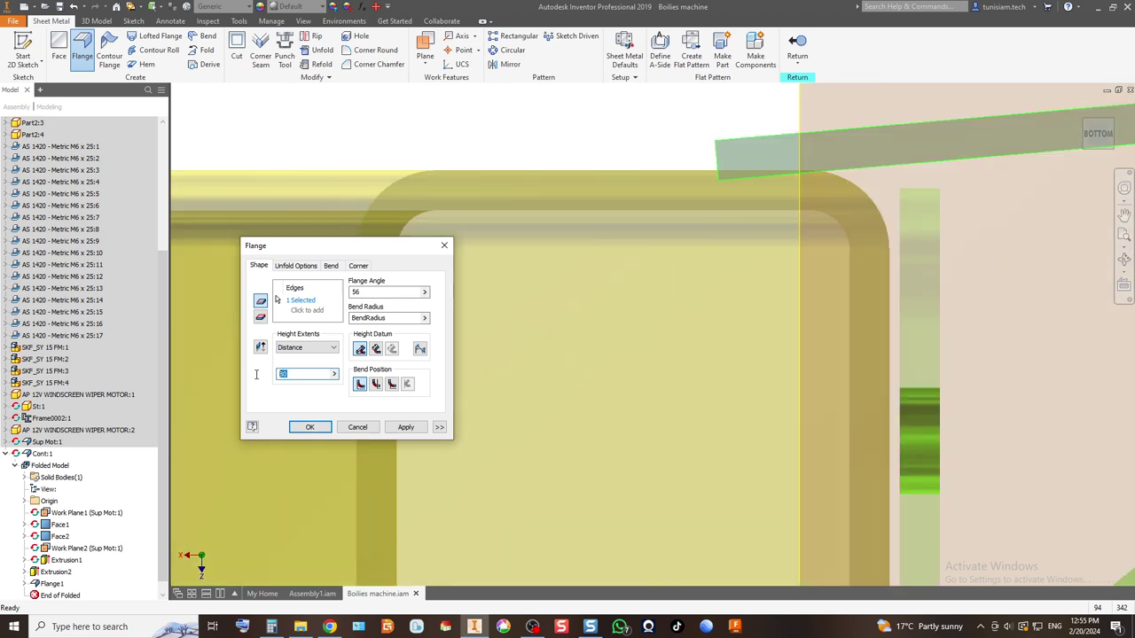
text(70)
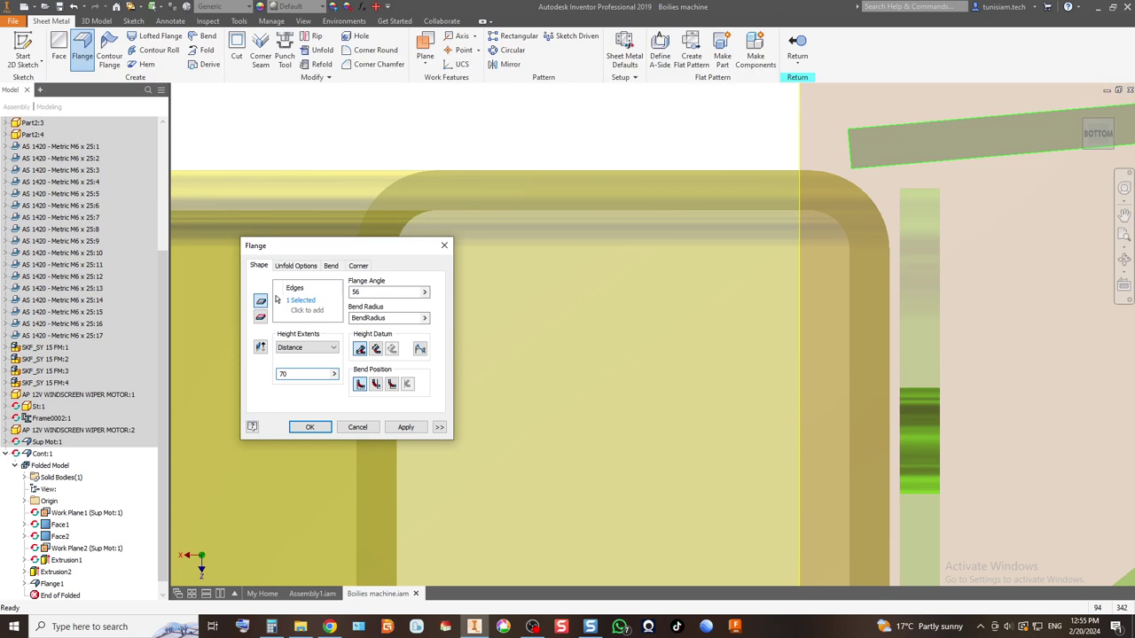
click(405, 426)
scroll(552, 345, down, 5)
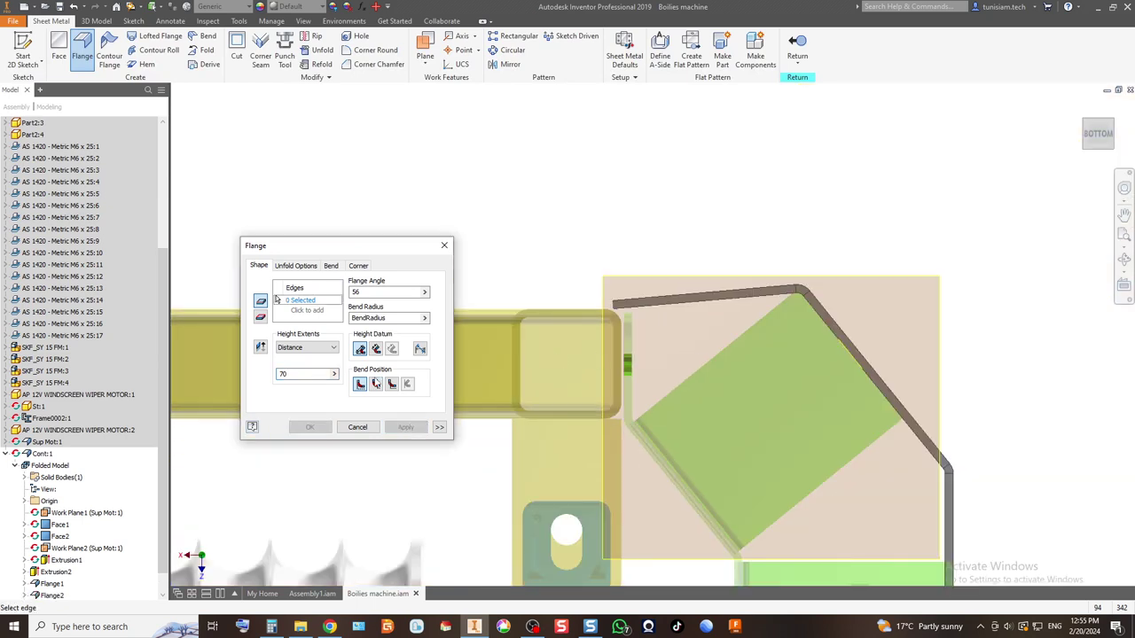
Step: Leave the flange command and examine the gap between the upper flange and the frame tube from several views
click(358, 428)
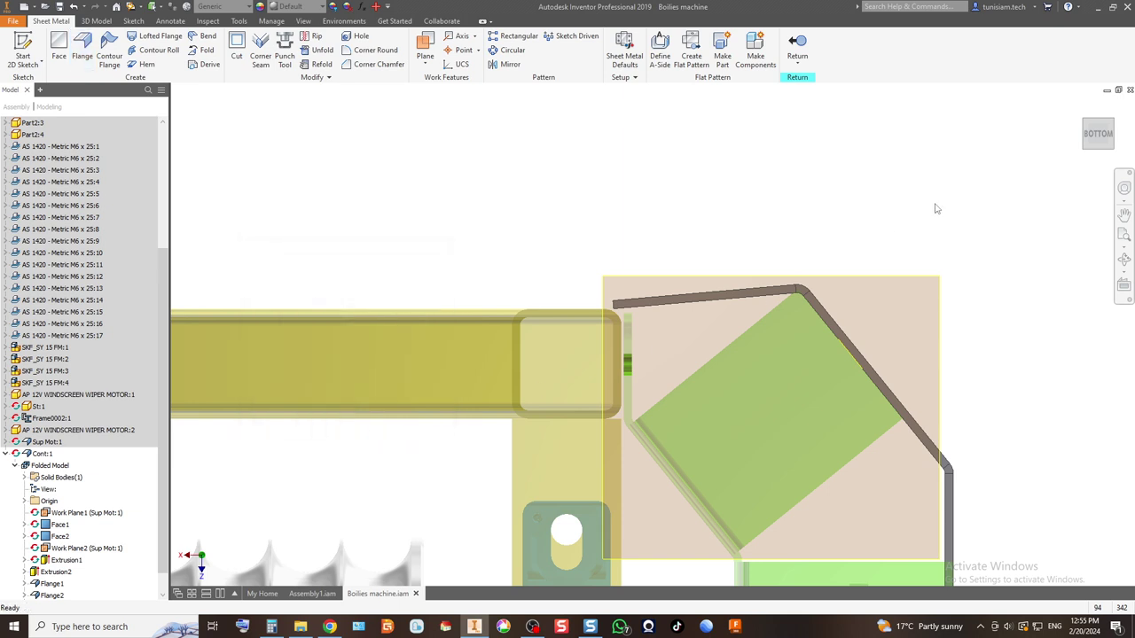
click(1117, 134)
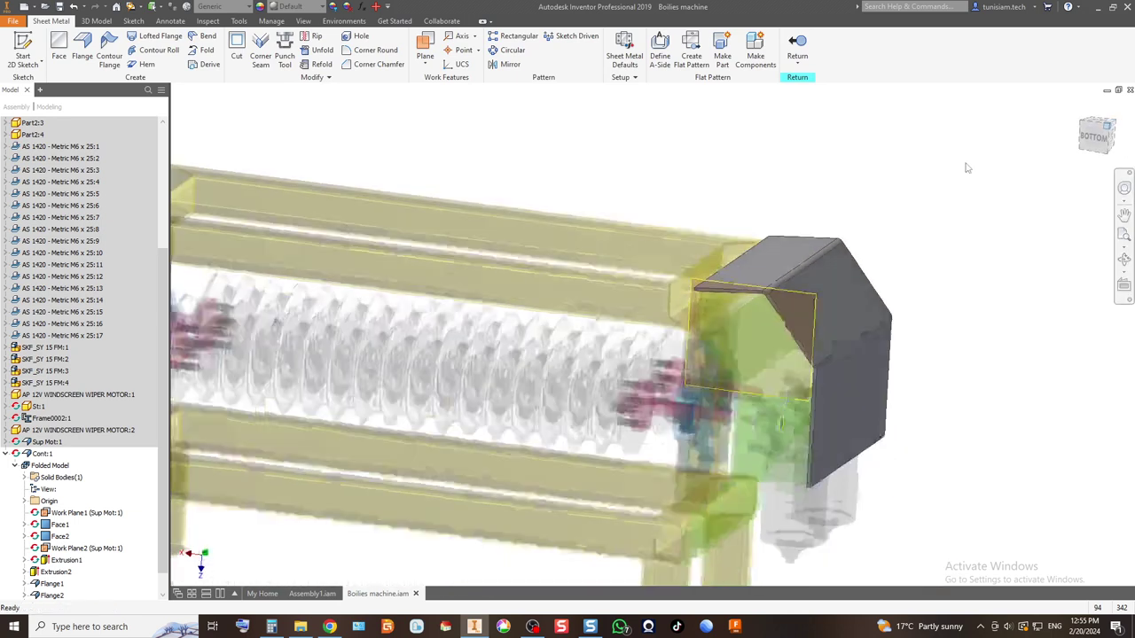
scroll(760, 394, up, 5)
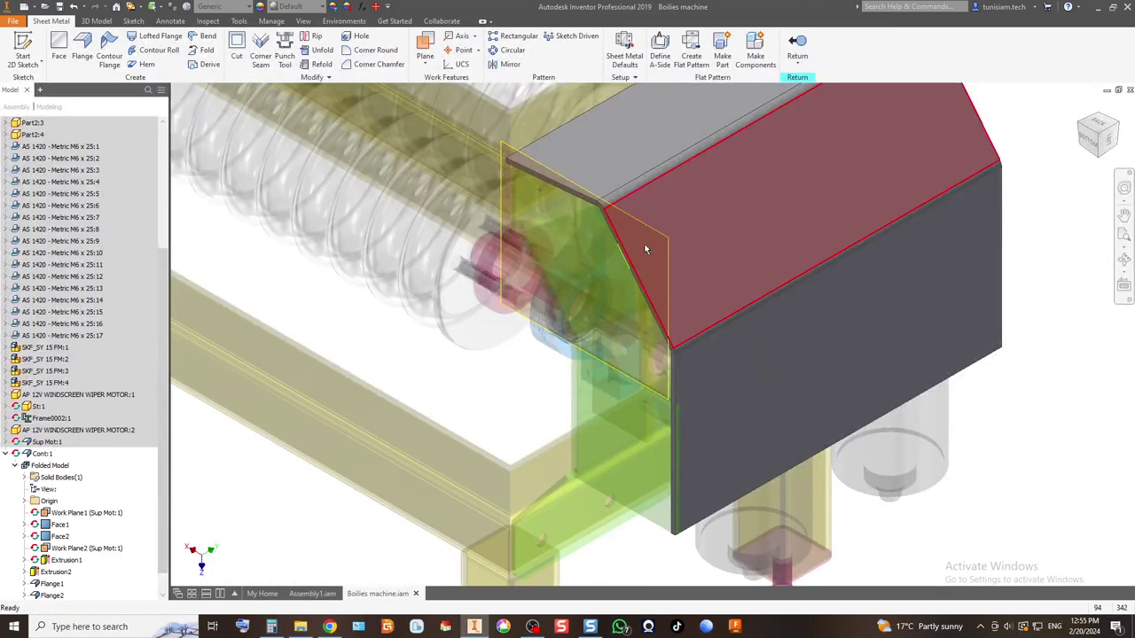
scroll(572, 184, up, 3)
scroll(572, 184, up, 2)
scroll(461, 265, down, 5)
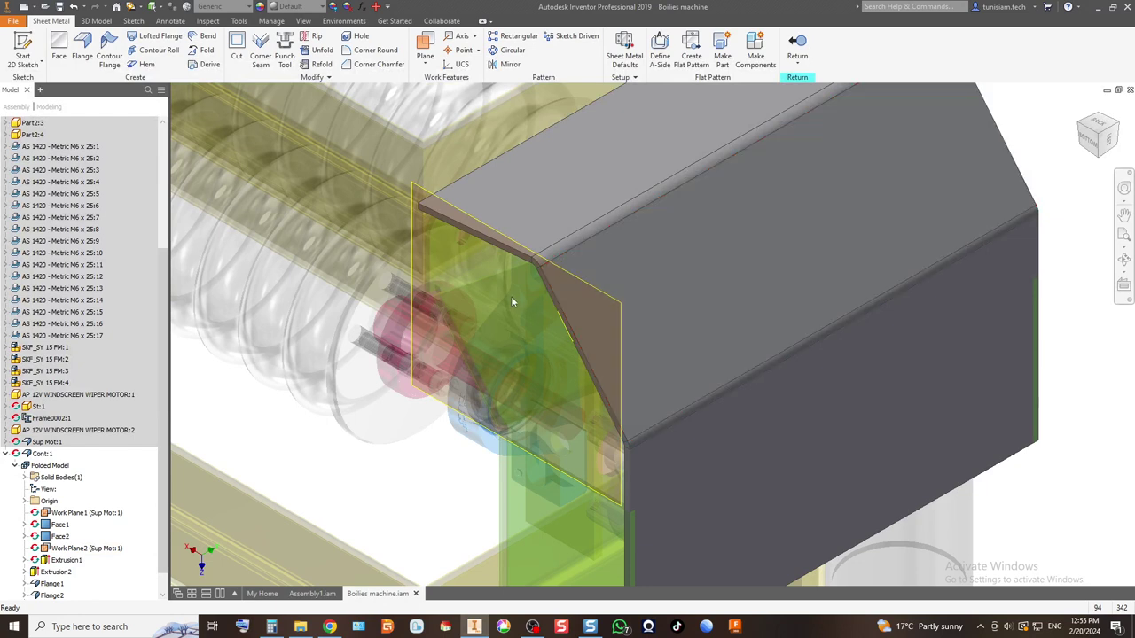
scroll(502, 297, down, 2)
scroll(446, 250, up, 2)
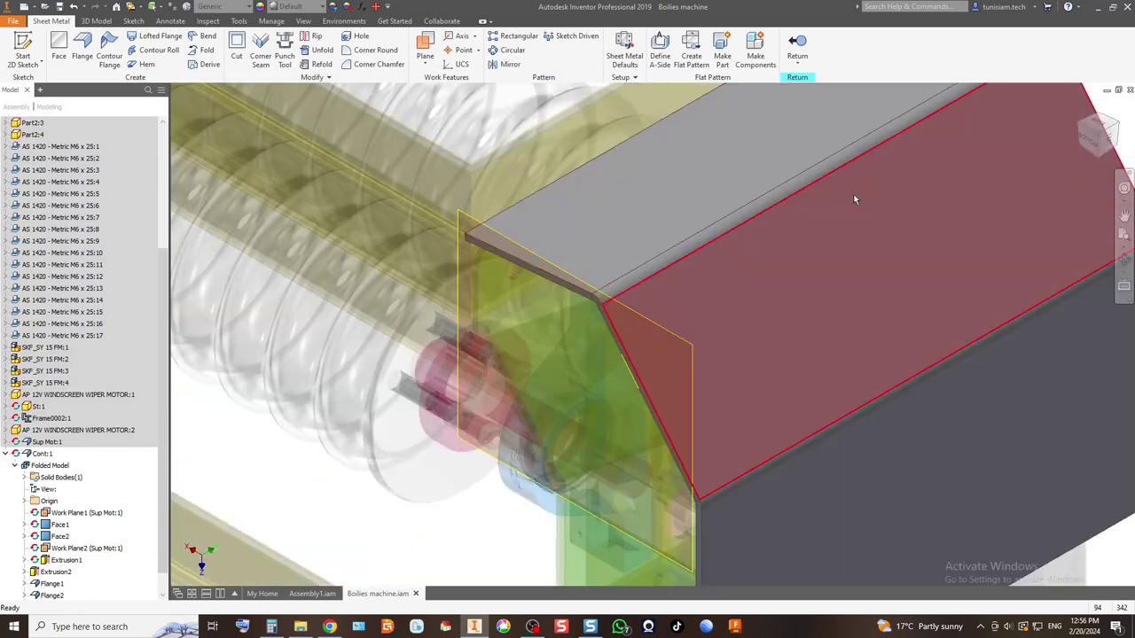
click(1093, 143)
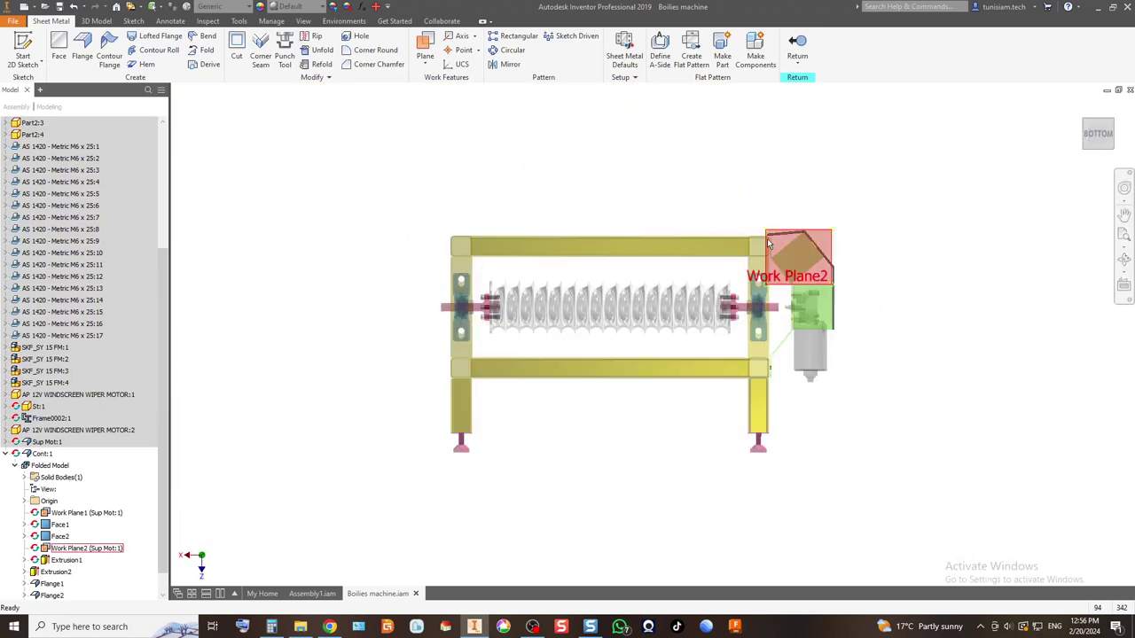
scroll(767, 238, up, 5)
scroll(785, 228, up, 2)
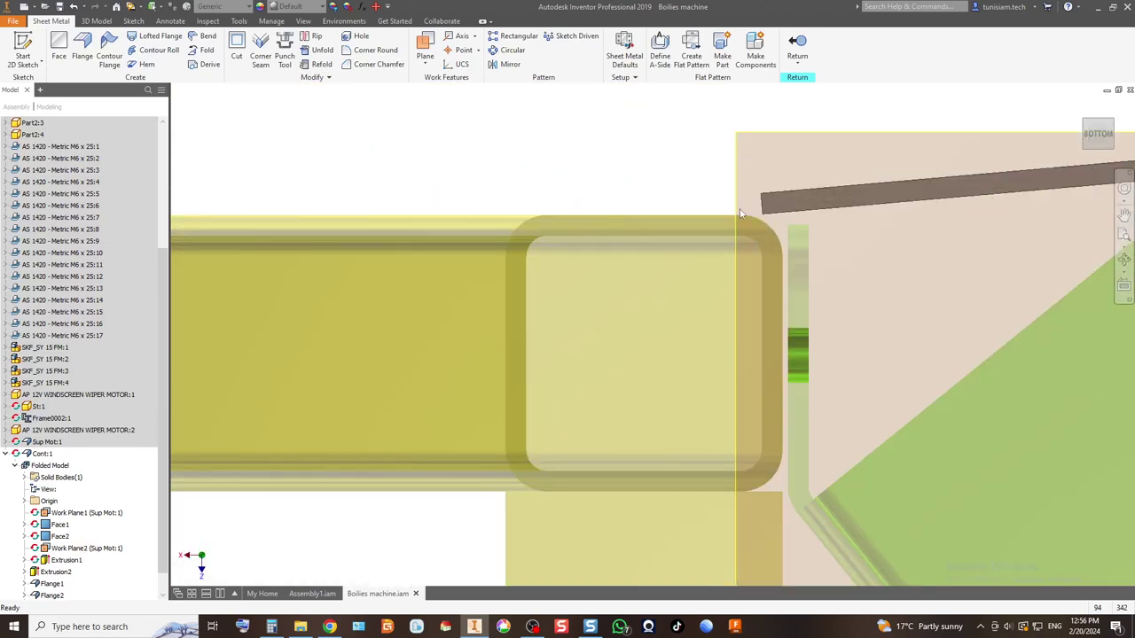
click(1083, 119)
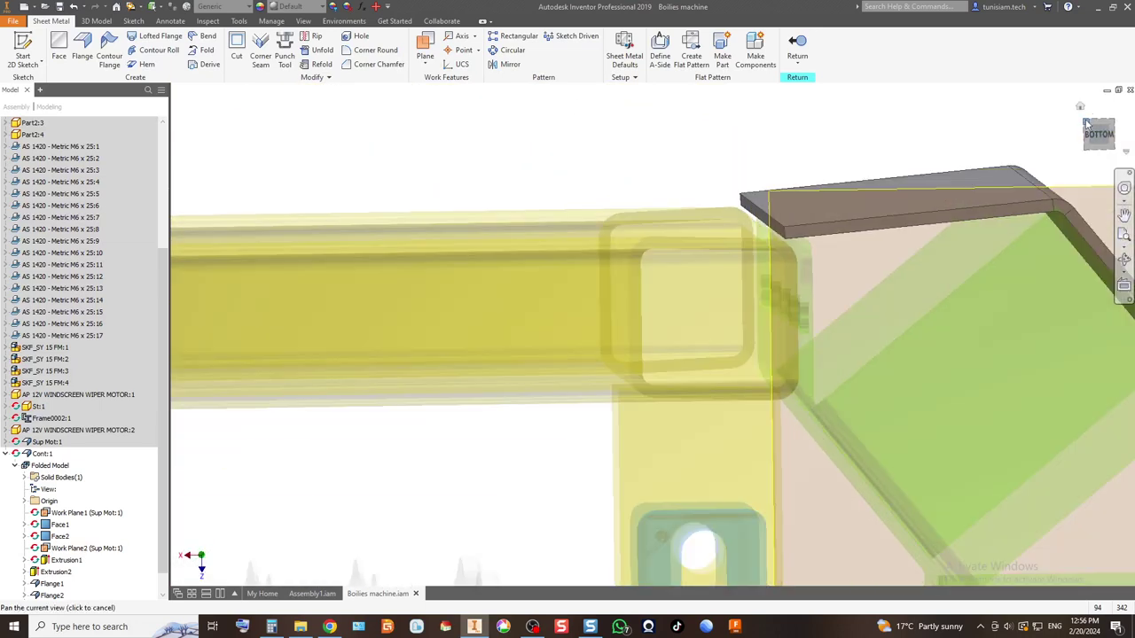
scroll(803, 248, up, 5)
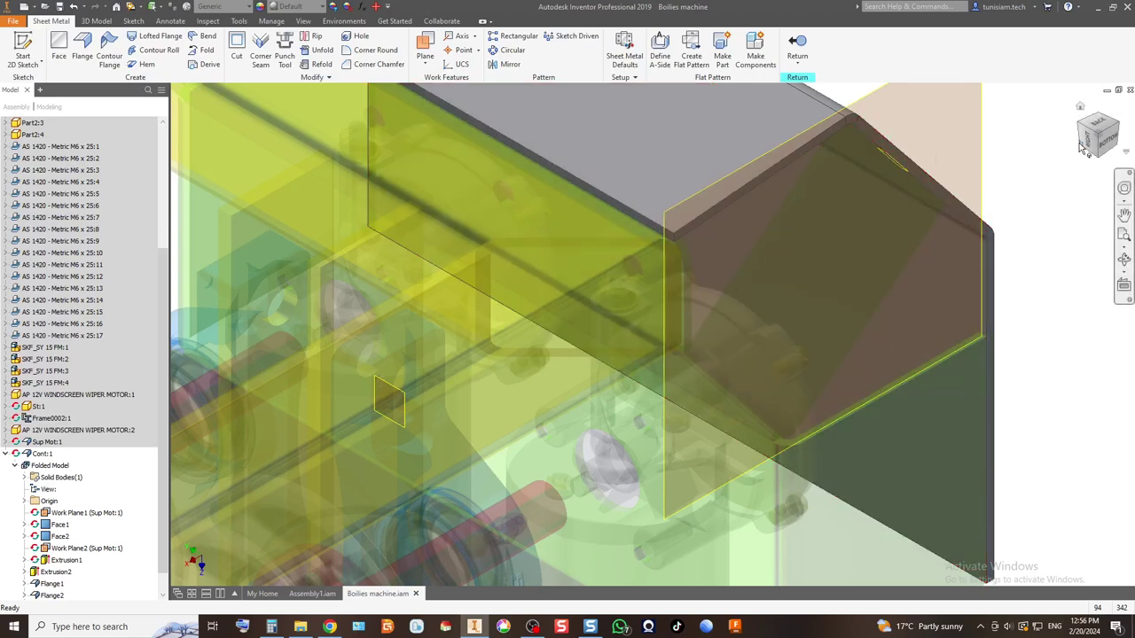
click(1110, 144)
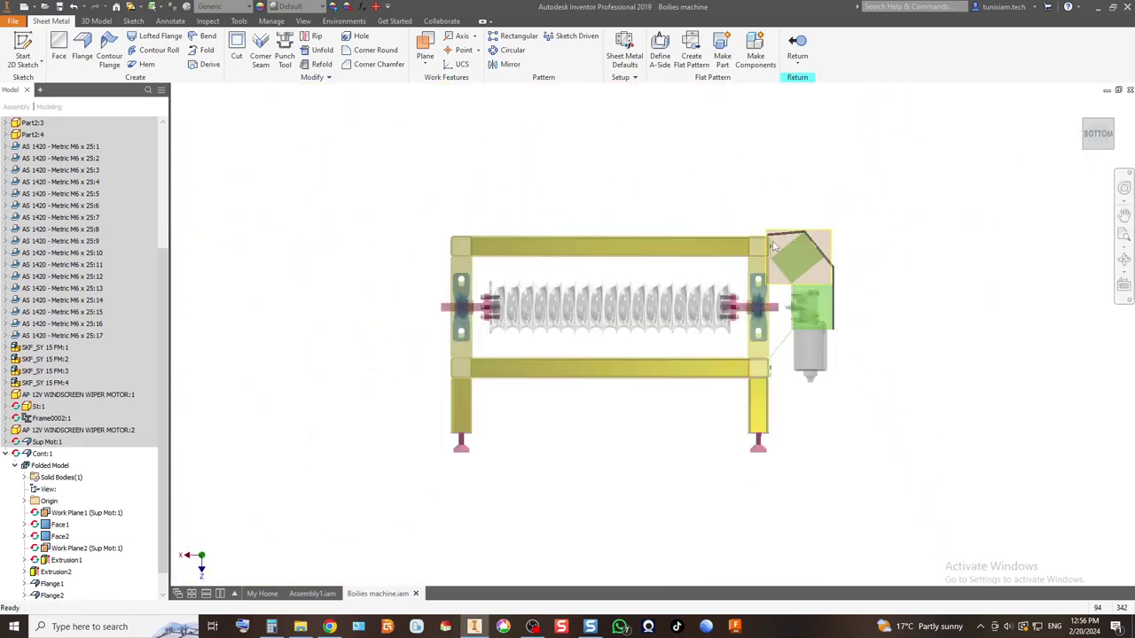
scroll(759, 237, up, 5)
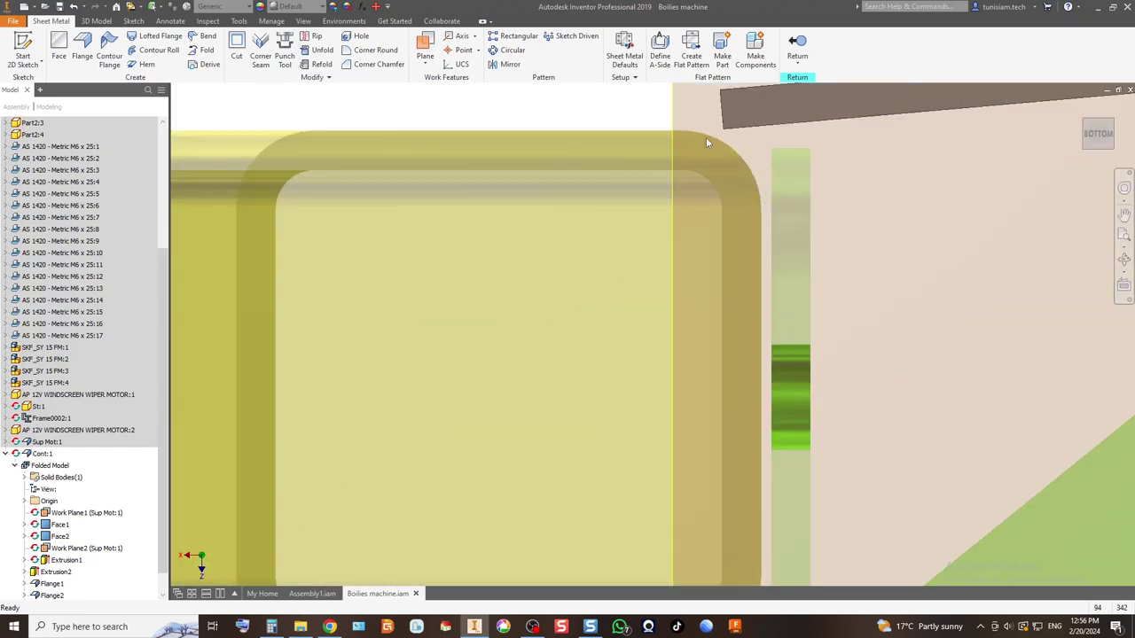
scroll(706, 138, down, 4)
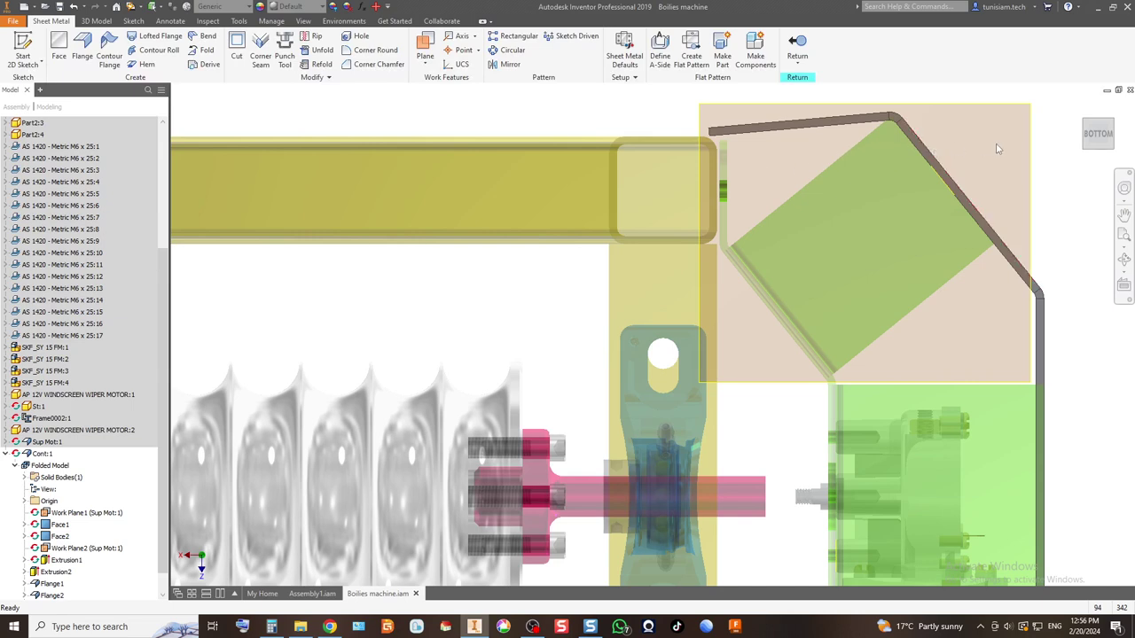
middle_drag(1018, 168, 942, 155)
click(1117, 117)
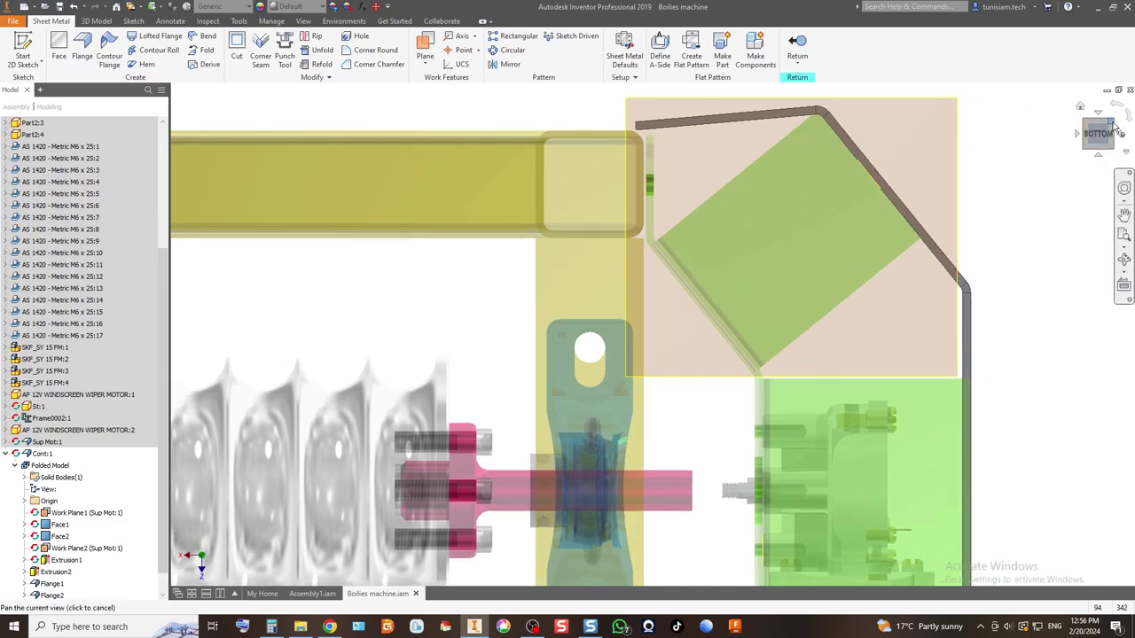
scroll(710, 403, up, 5)
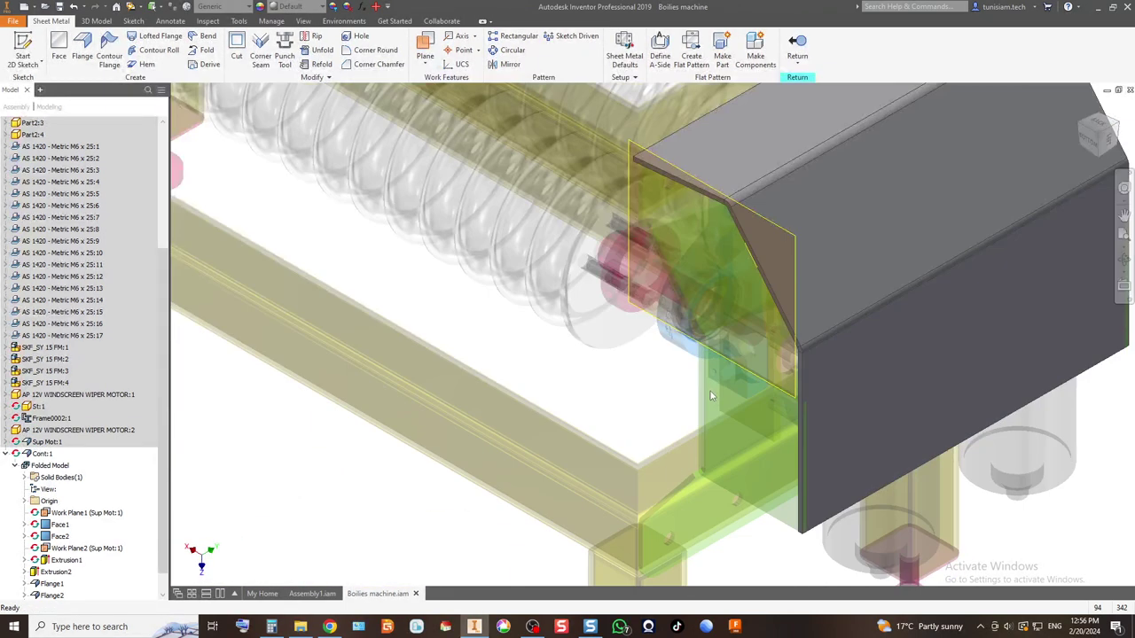
Step: Start a flange on the slanted panel's side edge at 90 degrees, with its bend position just outside the edge
click(81, 49)
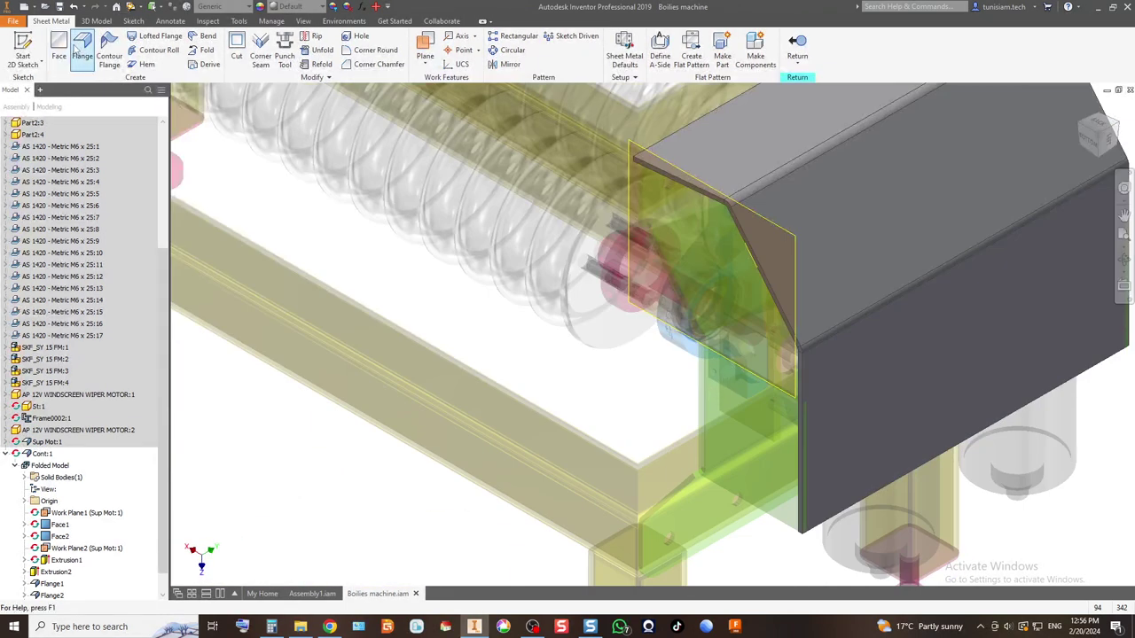
click(777, 312)
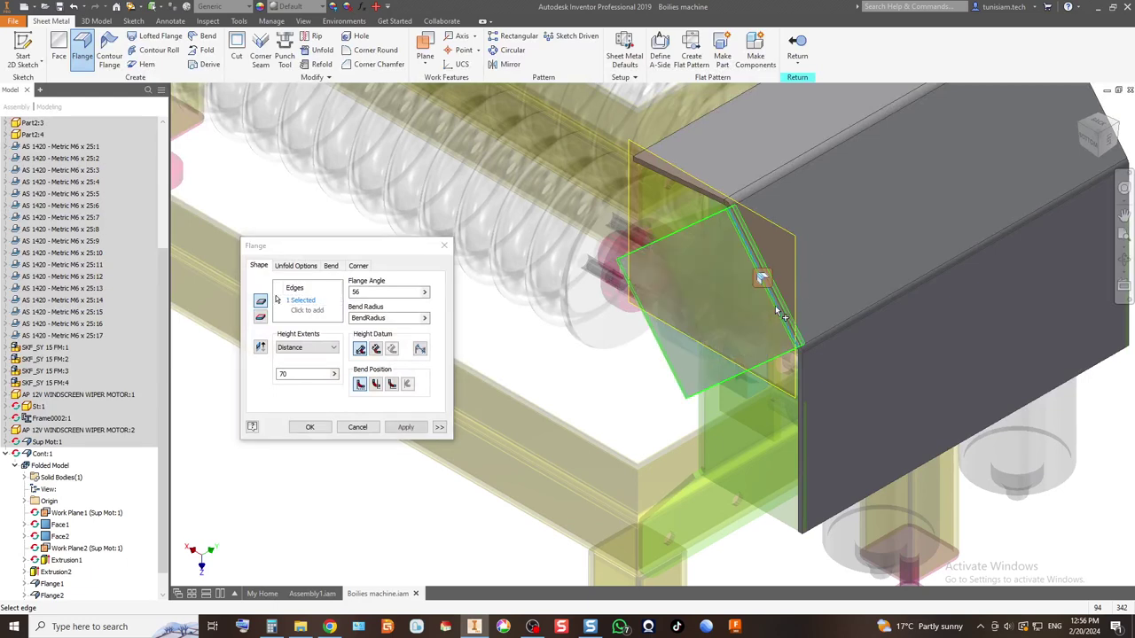
click(1089, 143)
scroll(824, 269, up, 5)
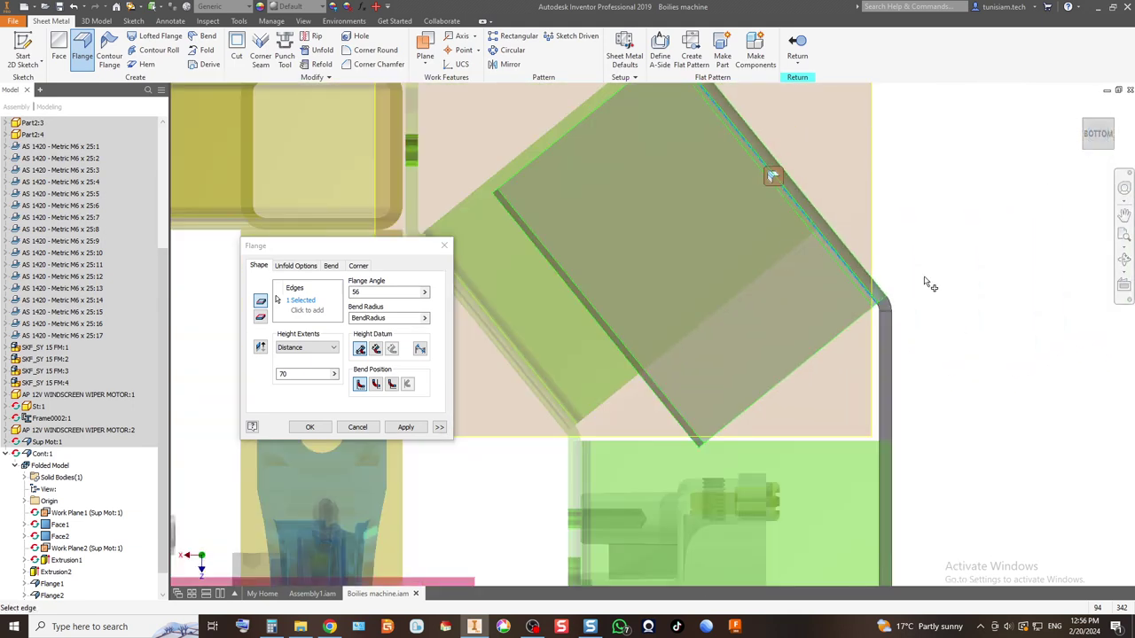
click(1099, 116)
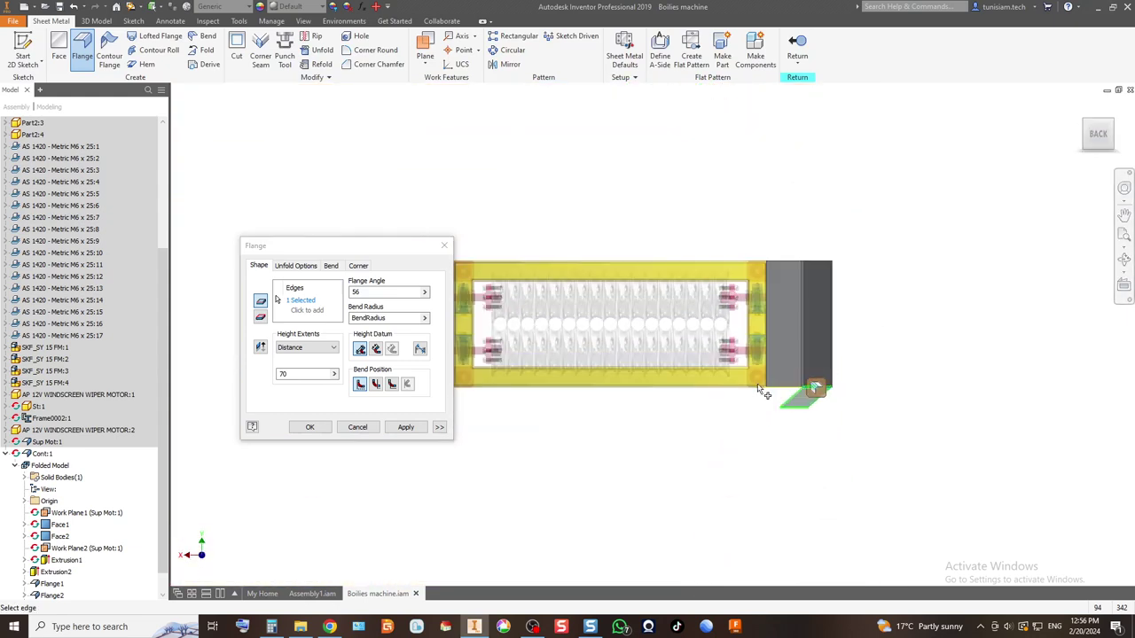
double_click(371, 293)
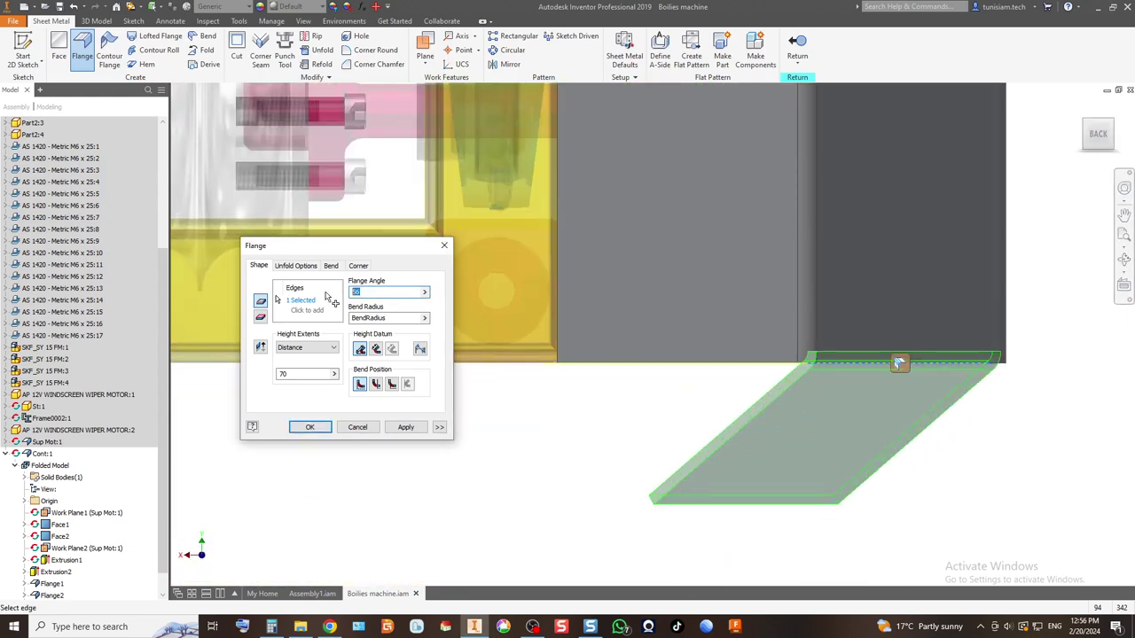
text(90)
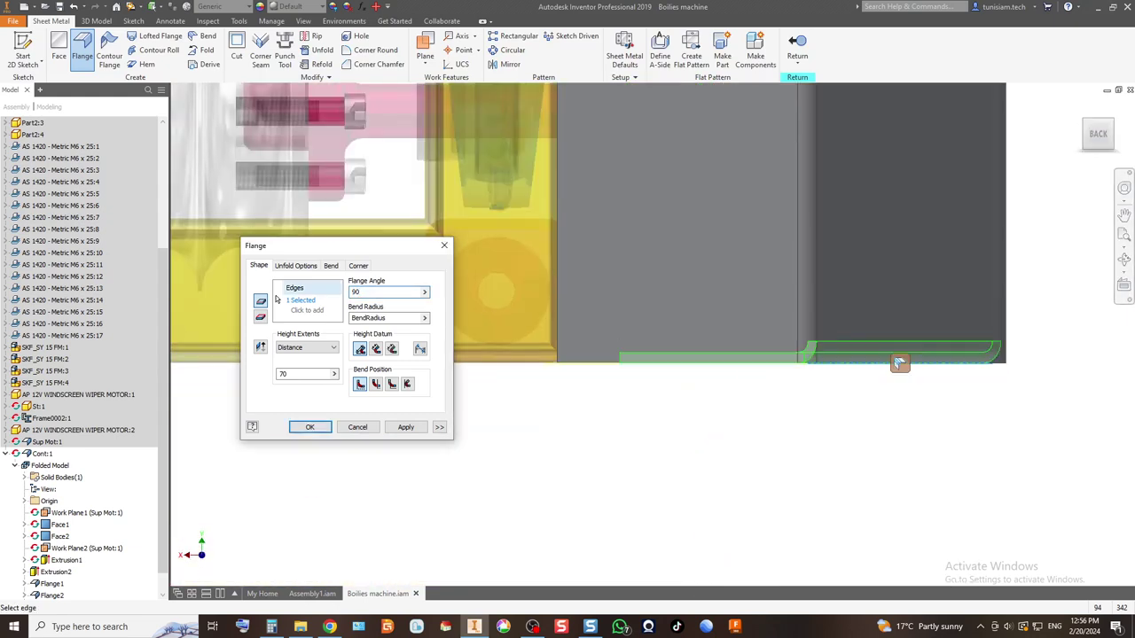
click(376, 385)
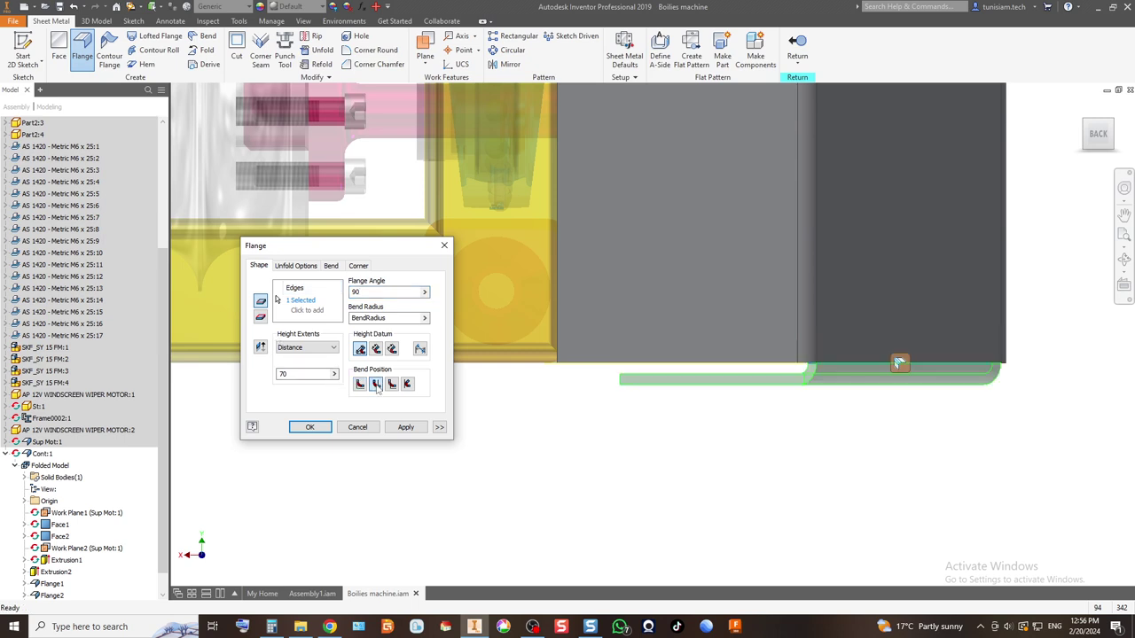
click(391, 383)
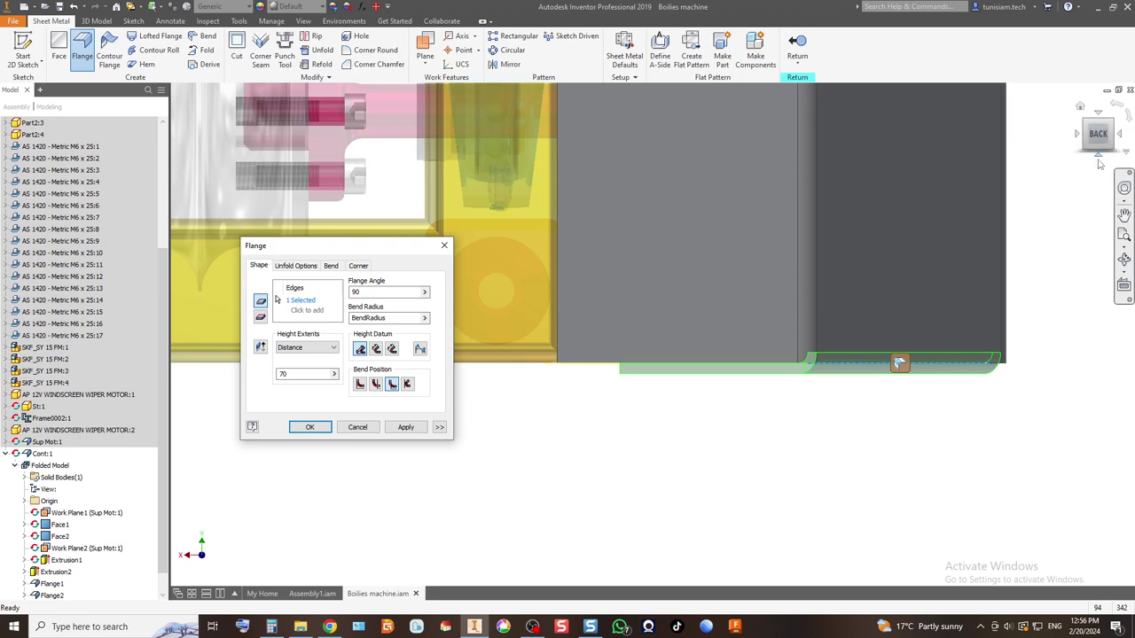
Step: Add the slanted panel's opposite side edge and create both 90-degree side flanges with a 70 mm height
click(1099, 159)
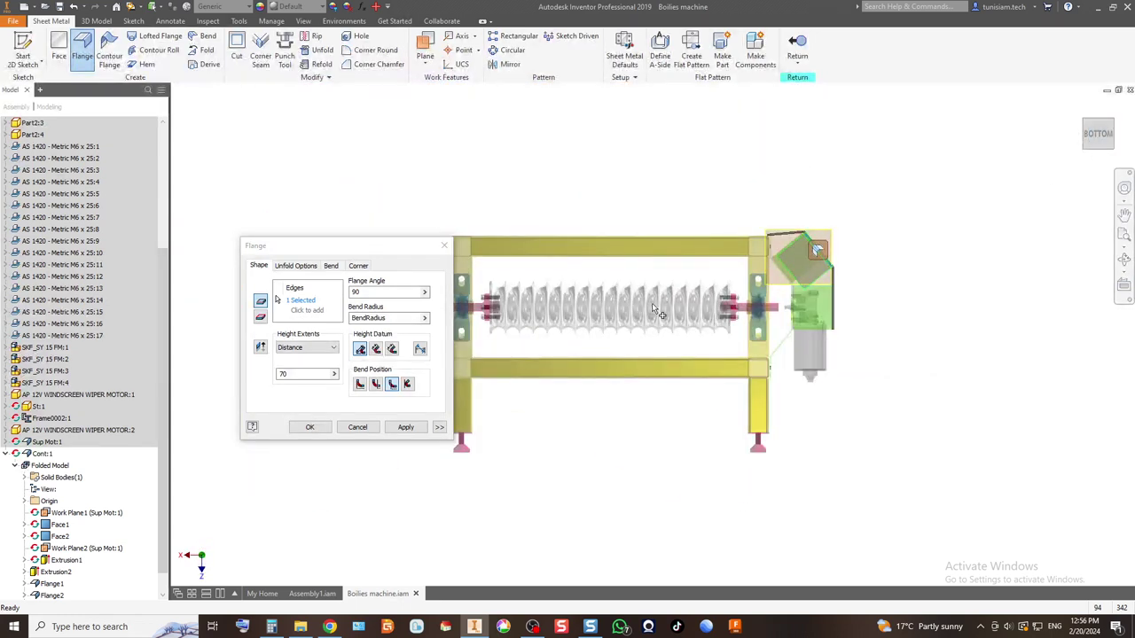
drag(1100, 135, 570, 389)
scroll(634, 350, up, 5)
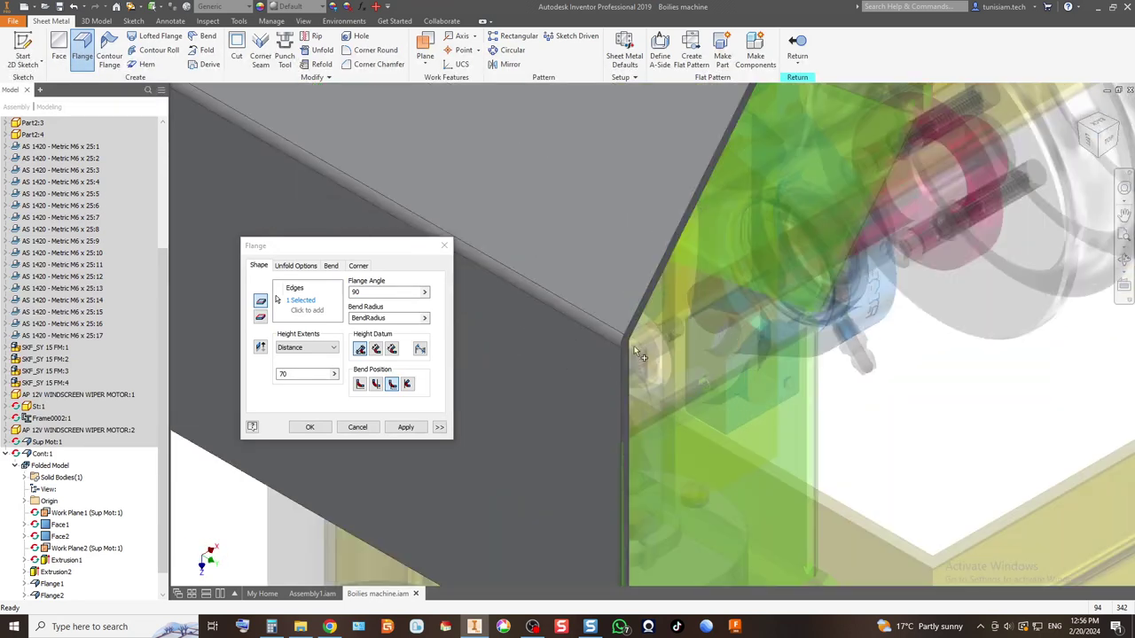
click(302, 312)
click(674, 257)
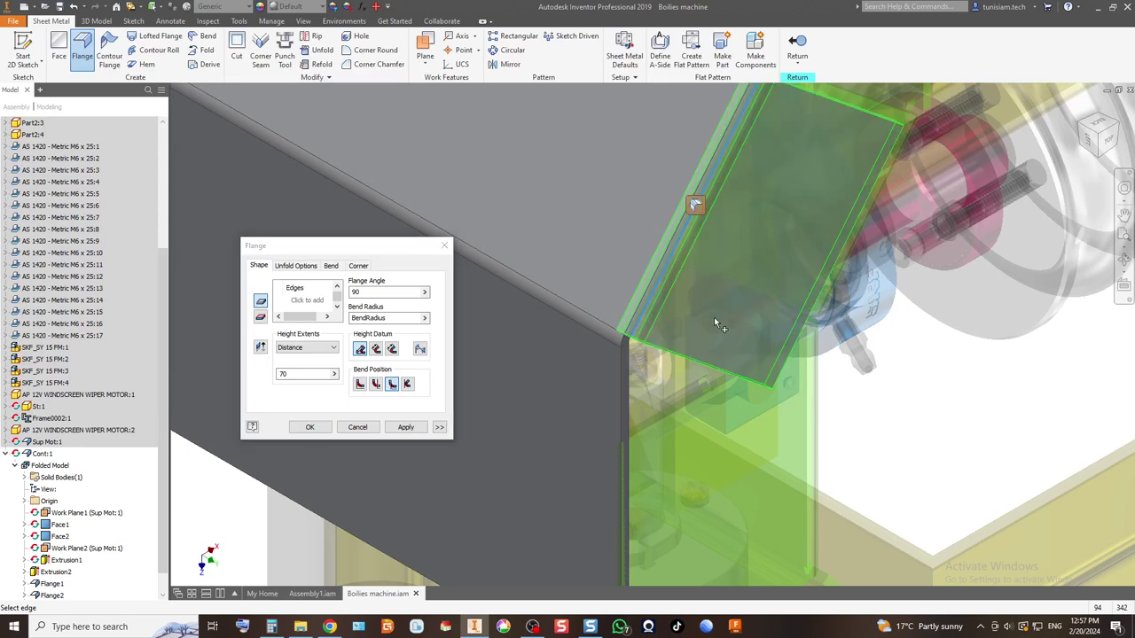
scroll(790, 372, down, 5)
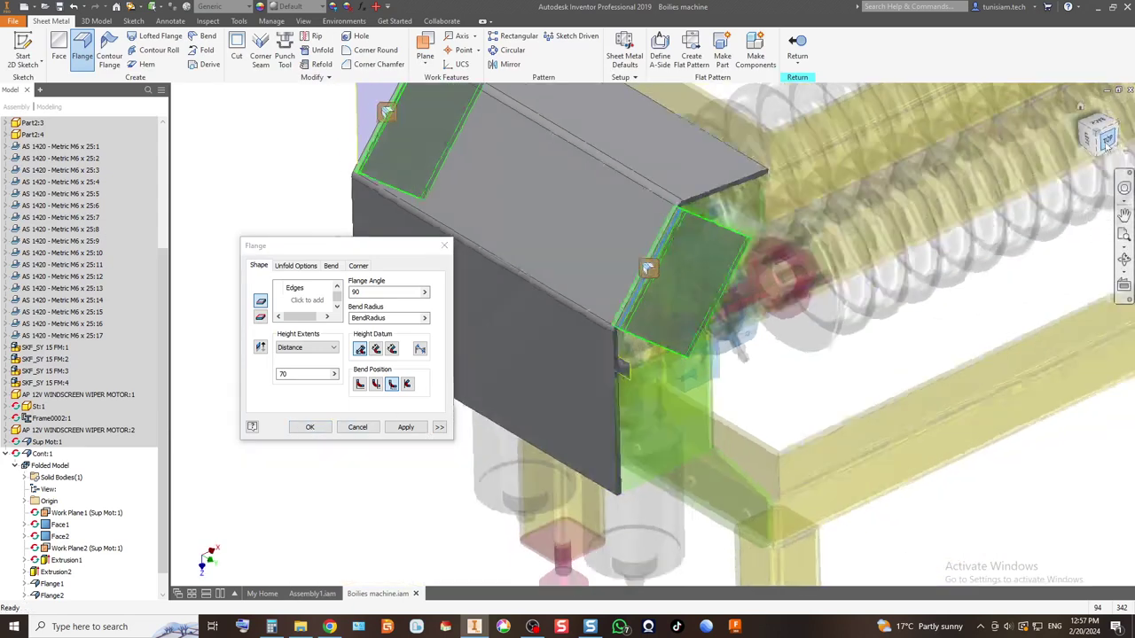
click(1105, 140)
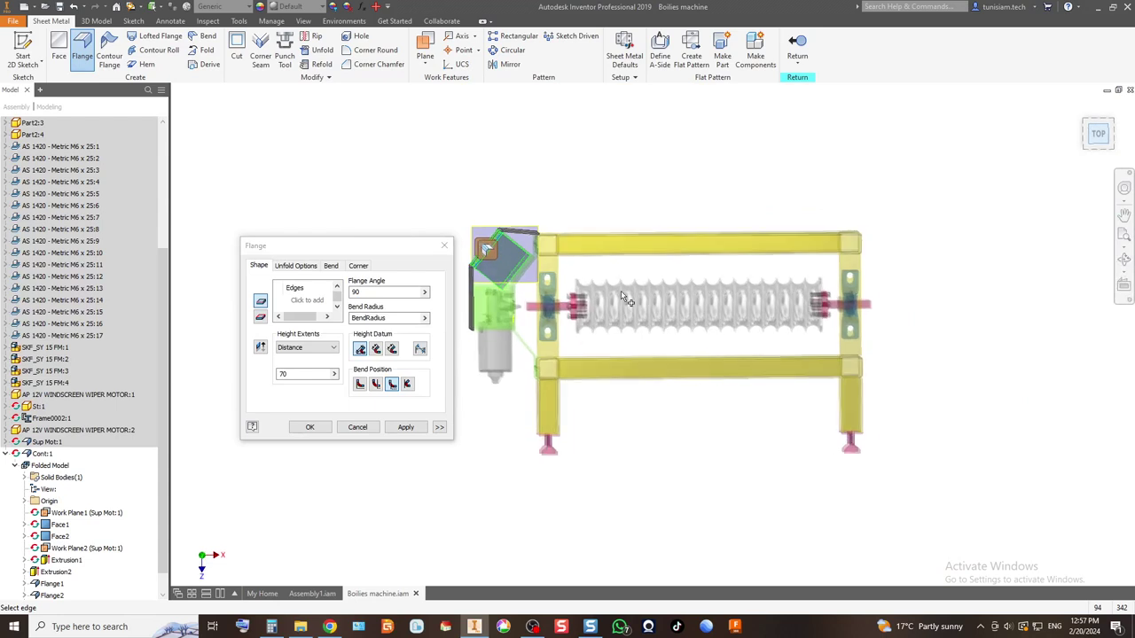
scroll(515, 265, up, 3)
scroll(479, 381, up, 2)
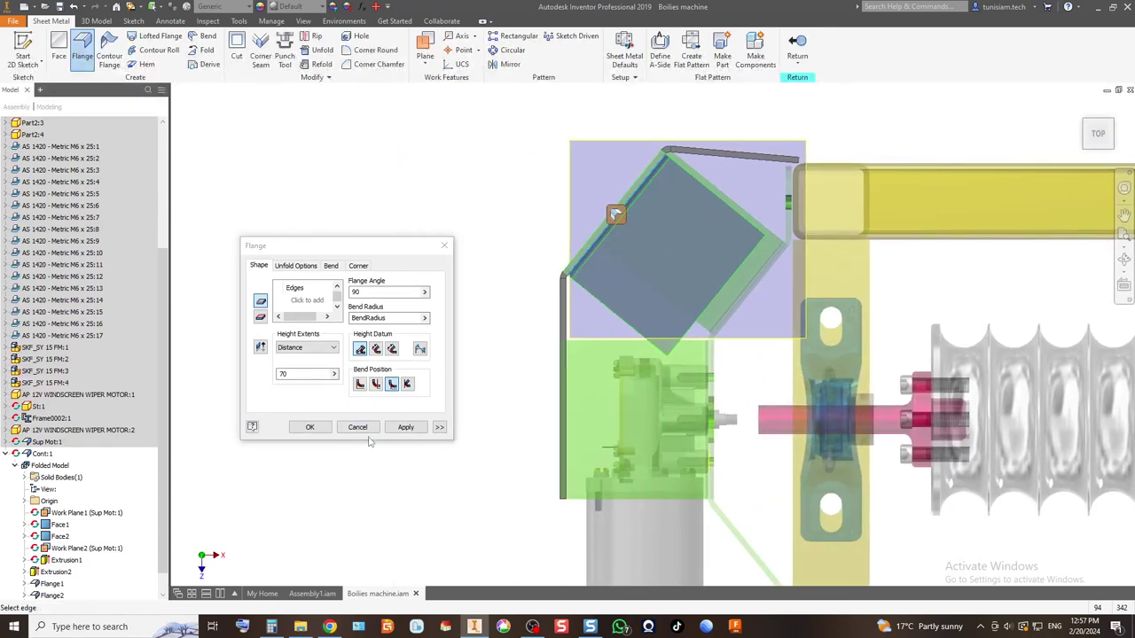
click(405, 427)
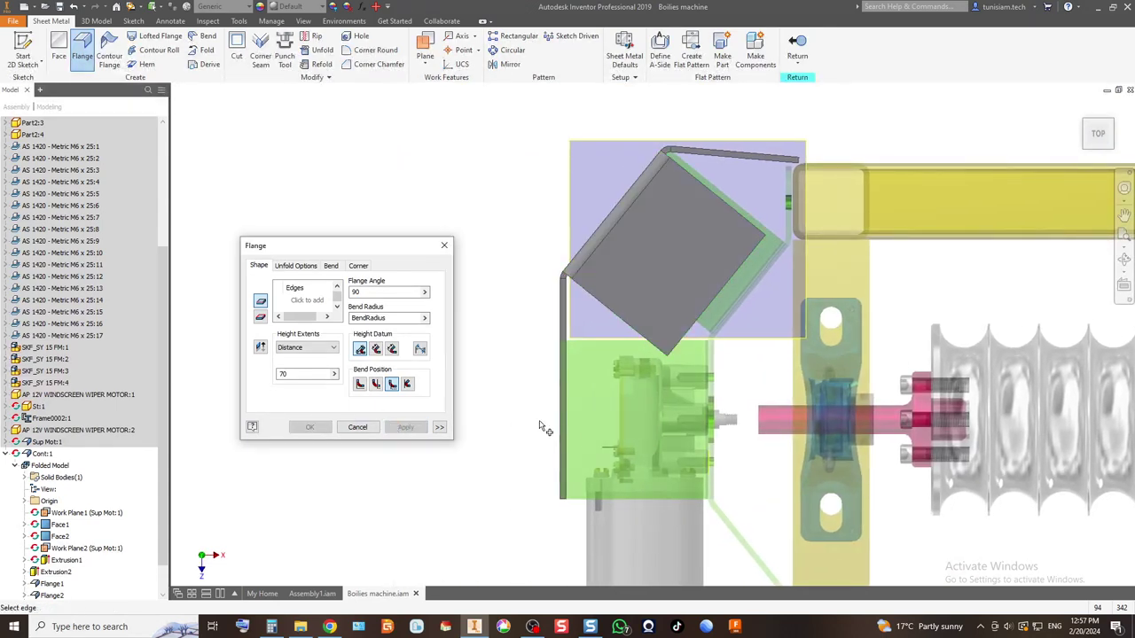
click(355, 430)
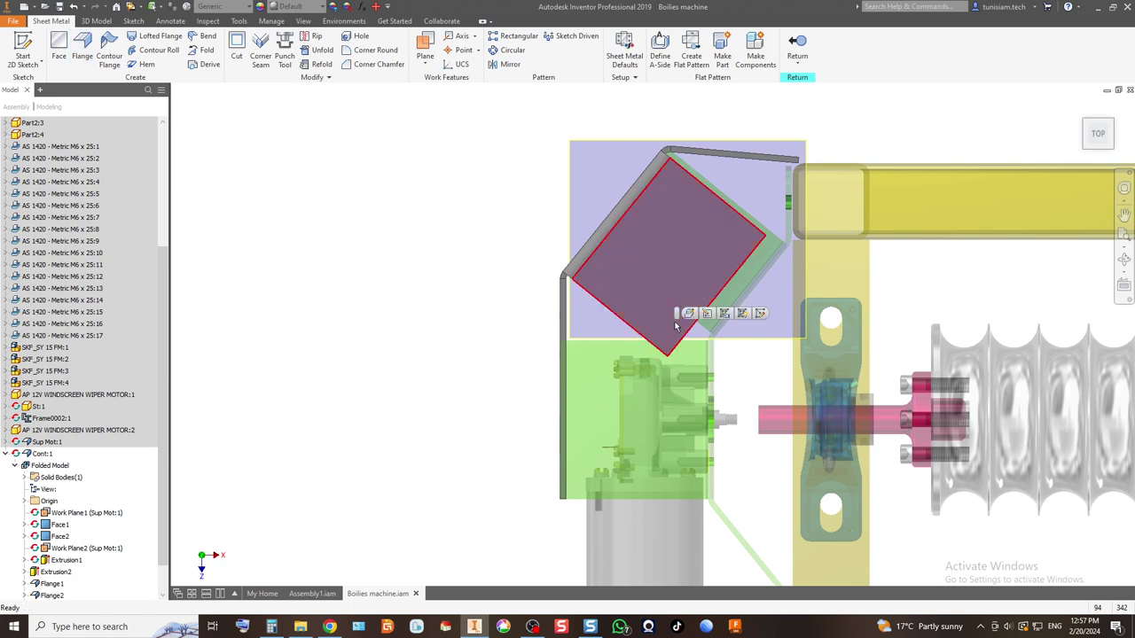
Step: Start a sketch on the side flange's outer face and project the upper flange's end face into it
key(s)
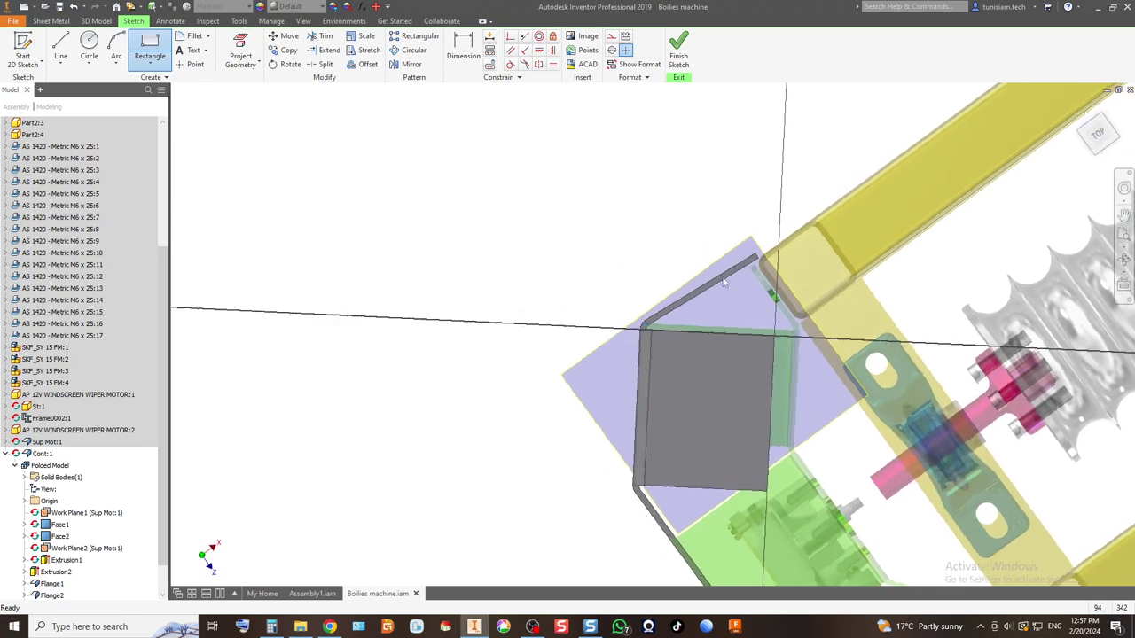
scroll(239, 258, up, 5)
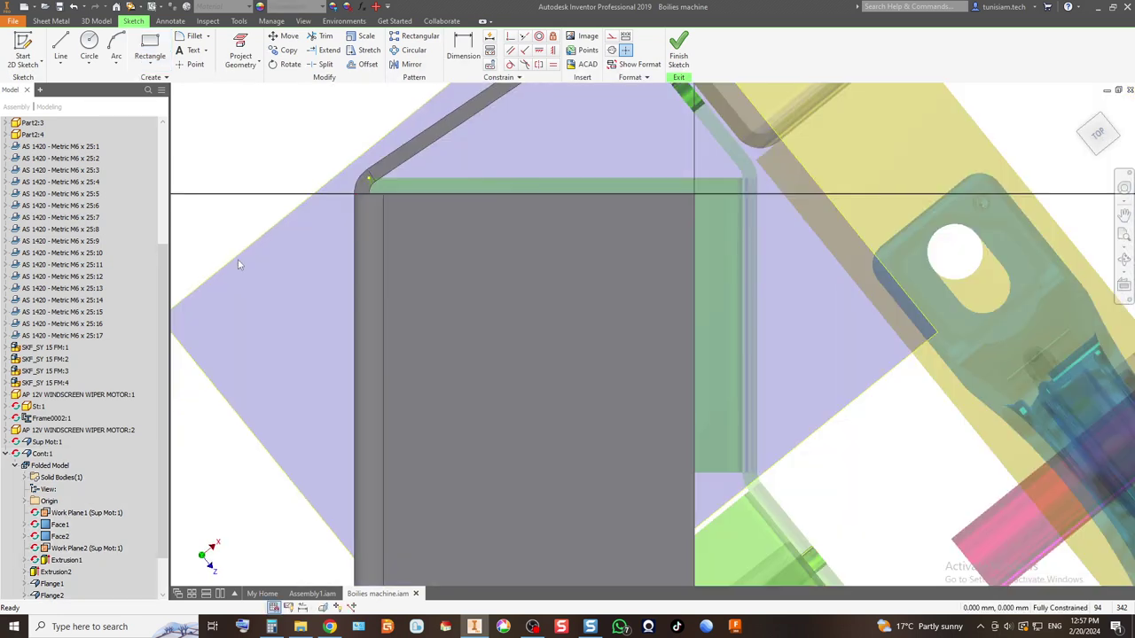
click(240, 46)
click(417, 149)
scroll(470, 260, up, 3)
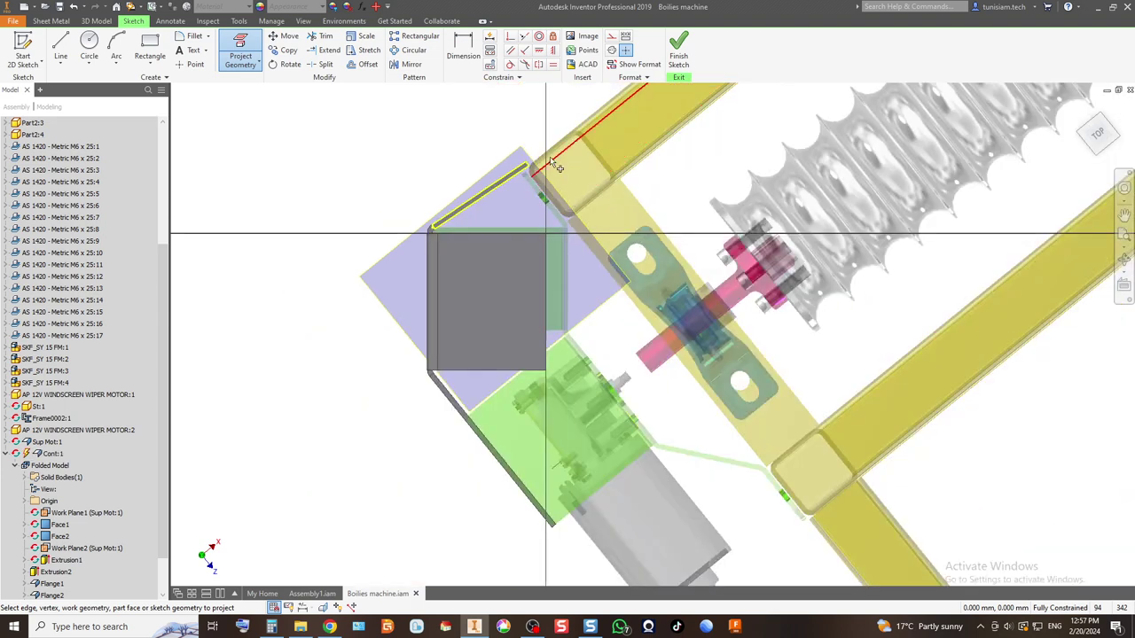
Step: Project the upper frame tube's end profile, including its rounded corners and inner wall, into the sketch
scroll(542, 167, down, 3)
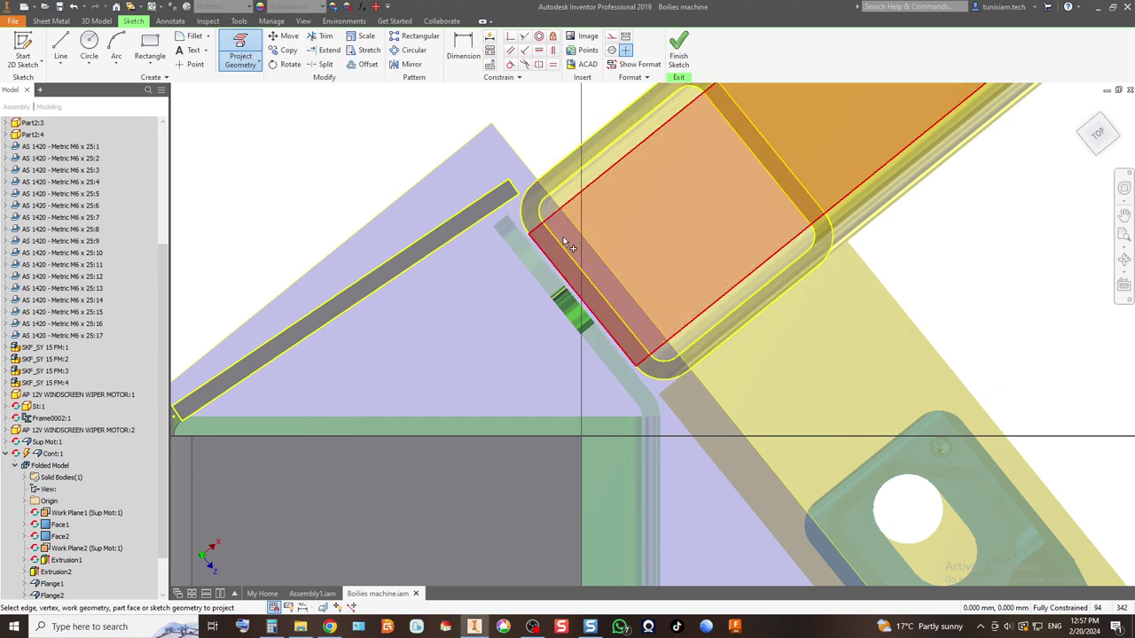
click(555, 229)
scroll(550, 208, up, 2)
scroll(548, 203, up, 2)
scroll(548, 203, down, 1)
Step: Project the vertical panel's narrow end face into the sketch and square the view to the frame
scroll(541, 441, down, 2)
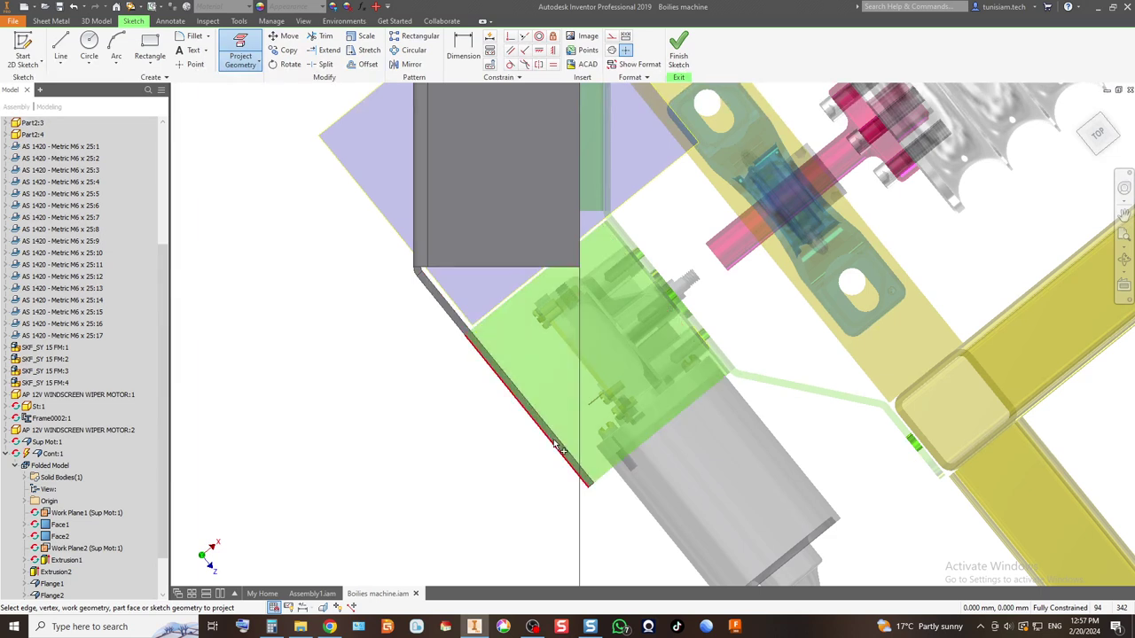
scroll(556, 447, down, 2)
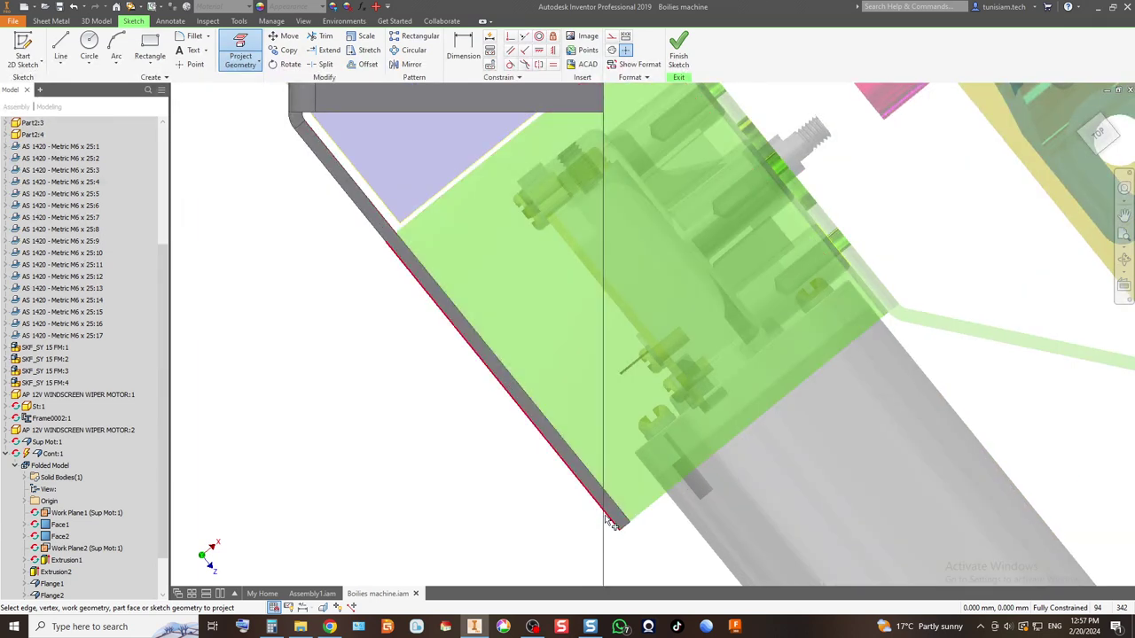
scroll(610, 513, down, 4)
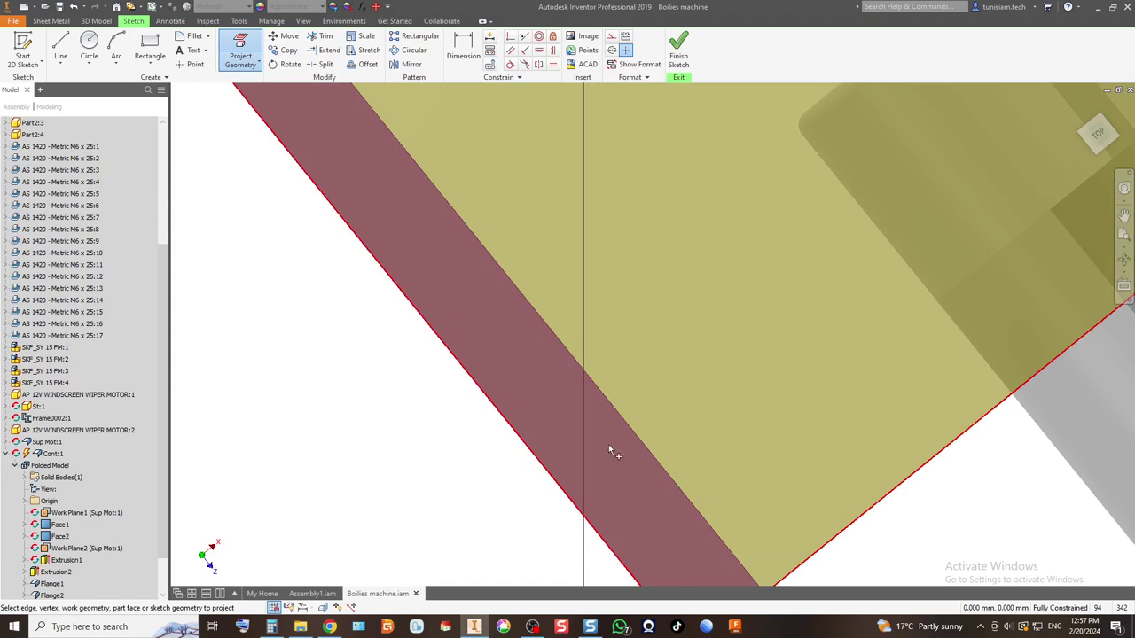
scroll(547, 263, down, 5)
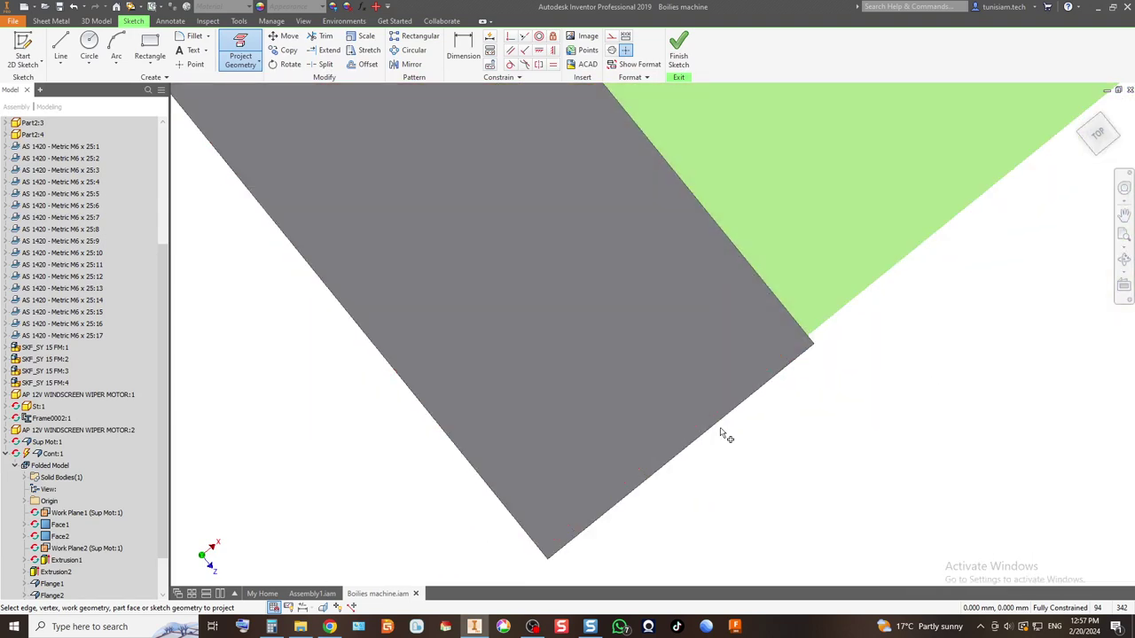
scroll(482, 328, down, 3)
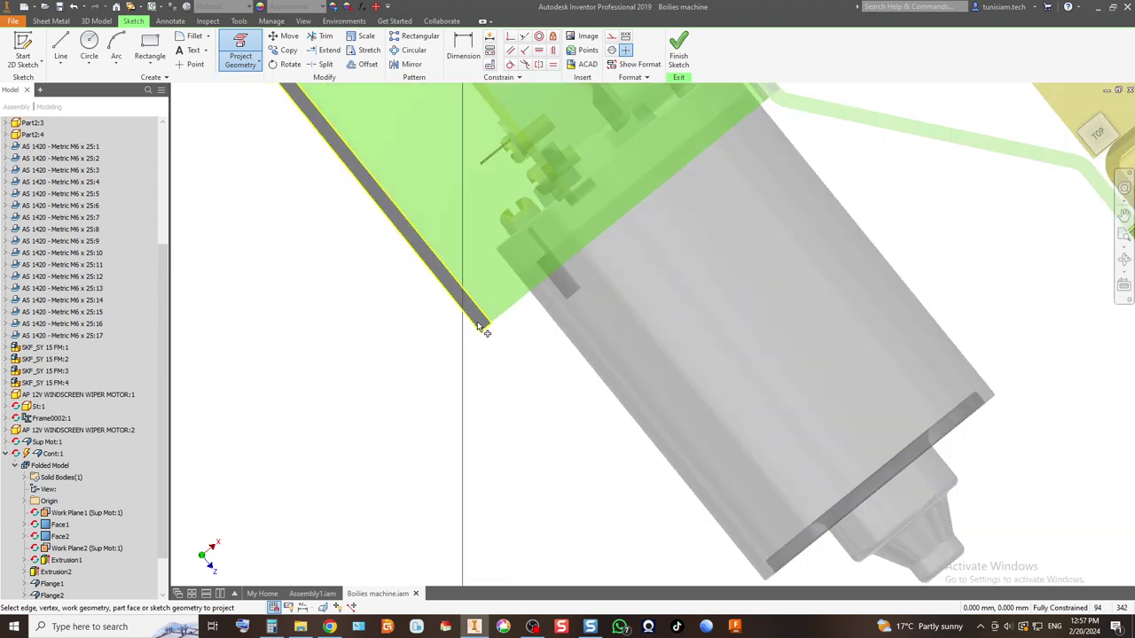
click(1096, 136)
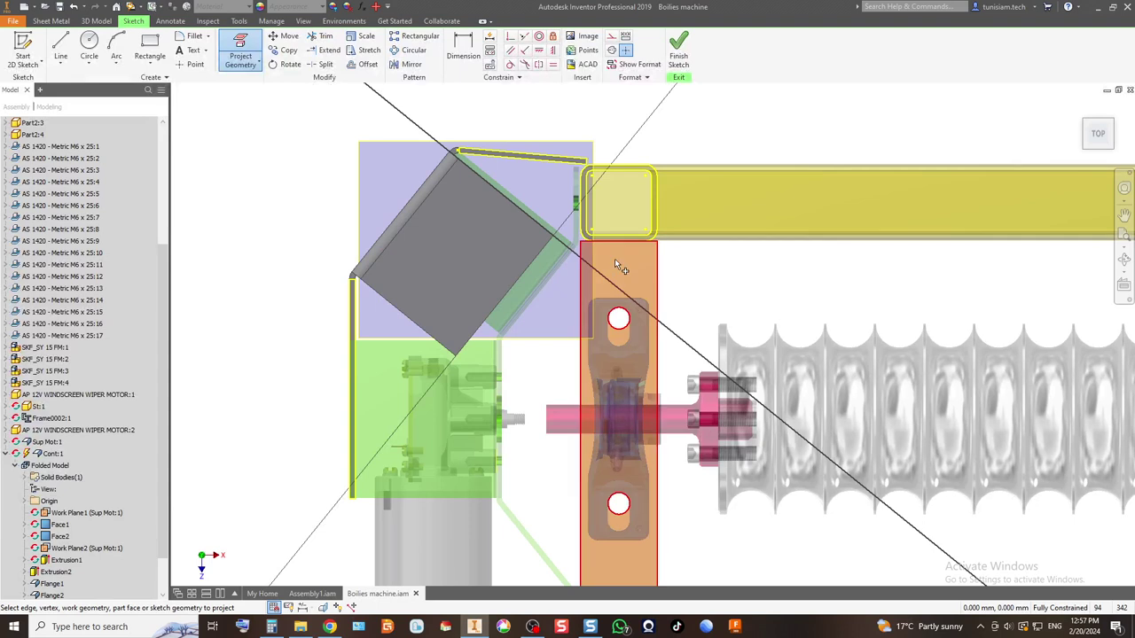
click(618, 266)
Step: Draw a line from the vertical panel's lower corner slanting down across the motor body towards the frame
click(60, 46)
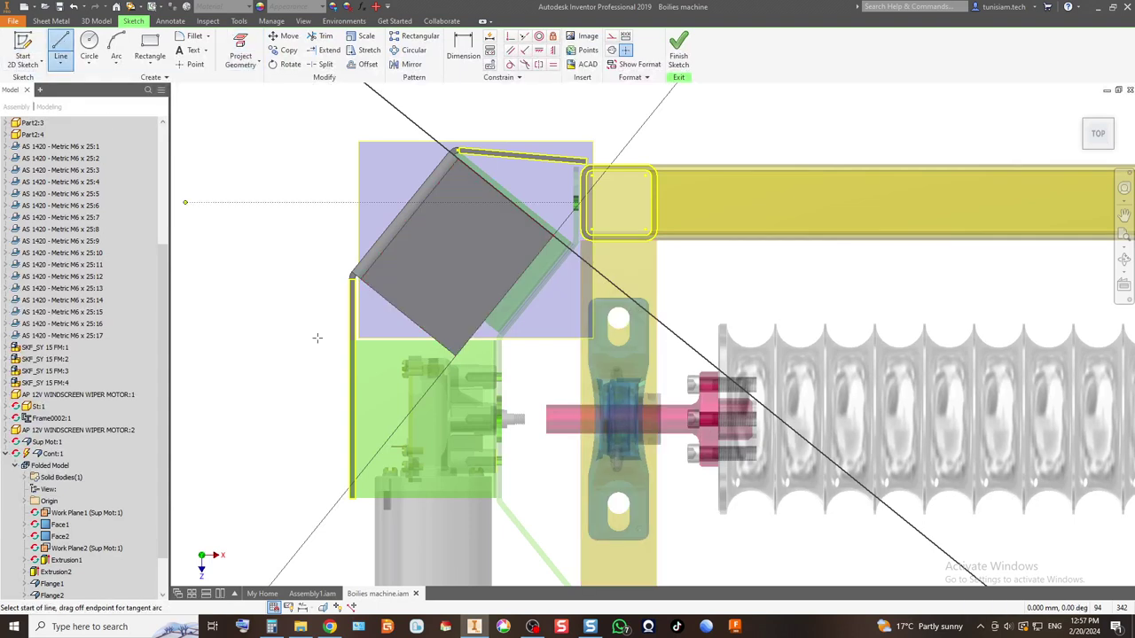
scroll(317, 338, down, 3)
scroll(393, 398, up, 6)
click(417, 331)
scroll(729, 433, down, 3)
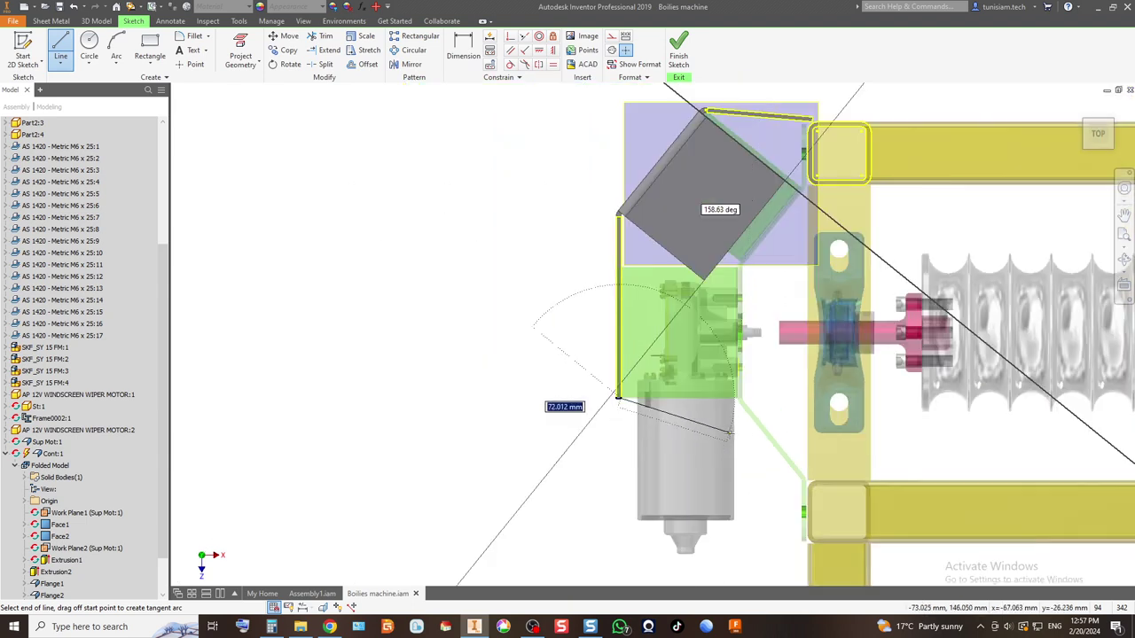
scroll(718, 435, up, 4)
scroll(705, 430, down, 4)
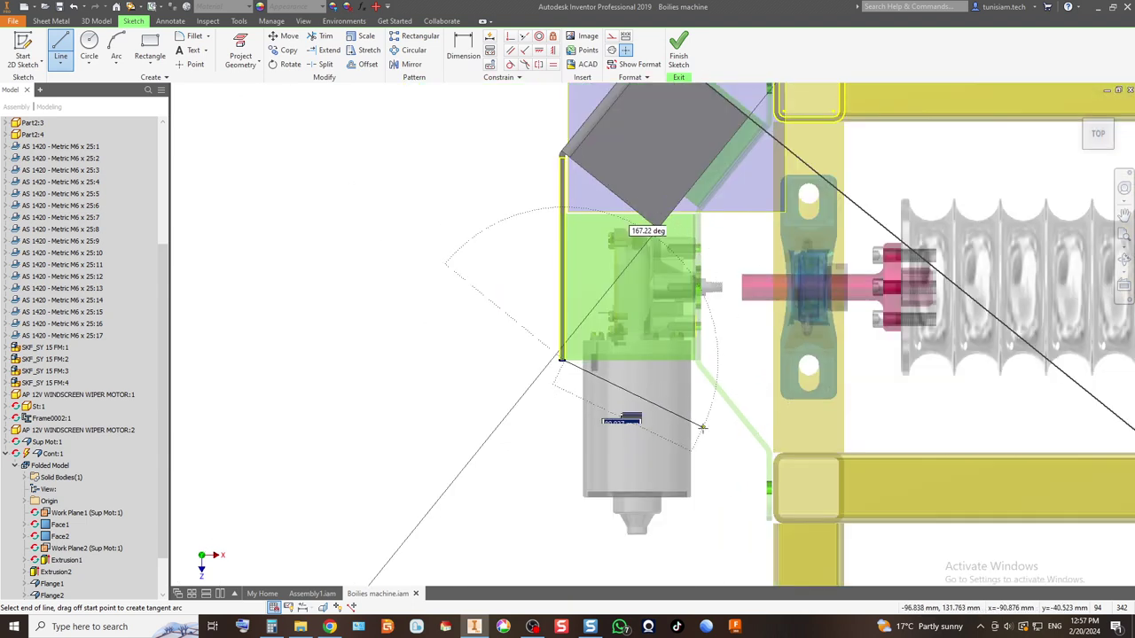
text(89)
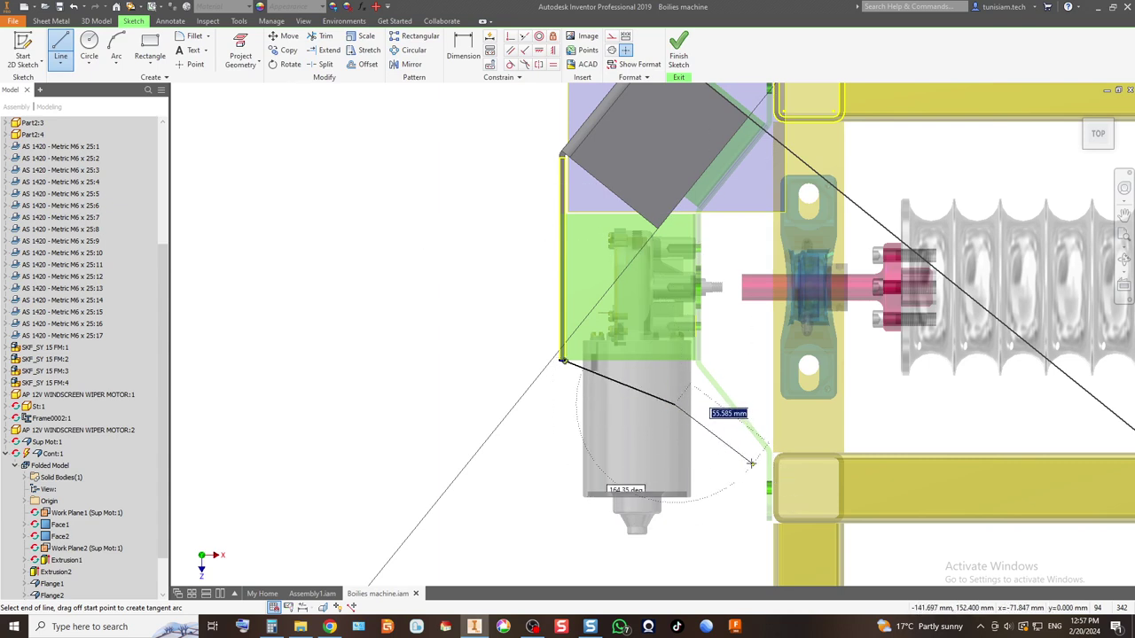
scroll(758, 452, up, 2)
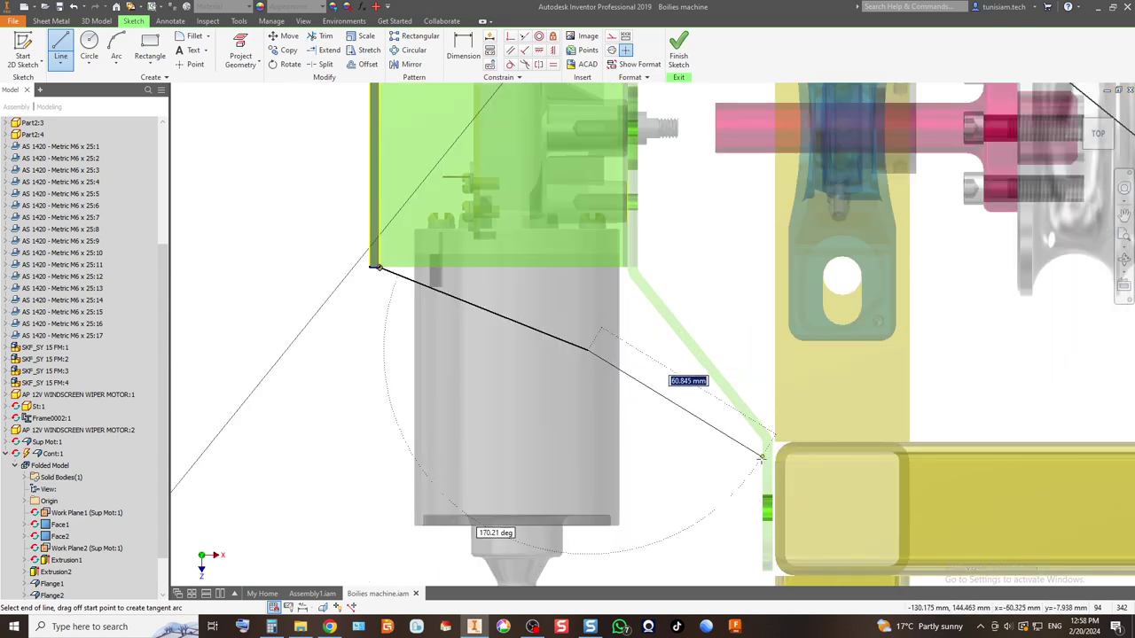
key(Escape)
Step: Project the lower frame tube's end profile and draw a line from the slanted line's free end to the middle of the tube's outer side
click(257, 68)
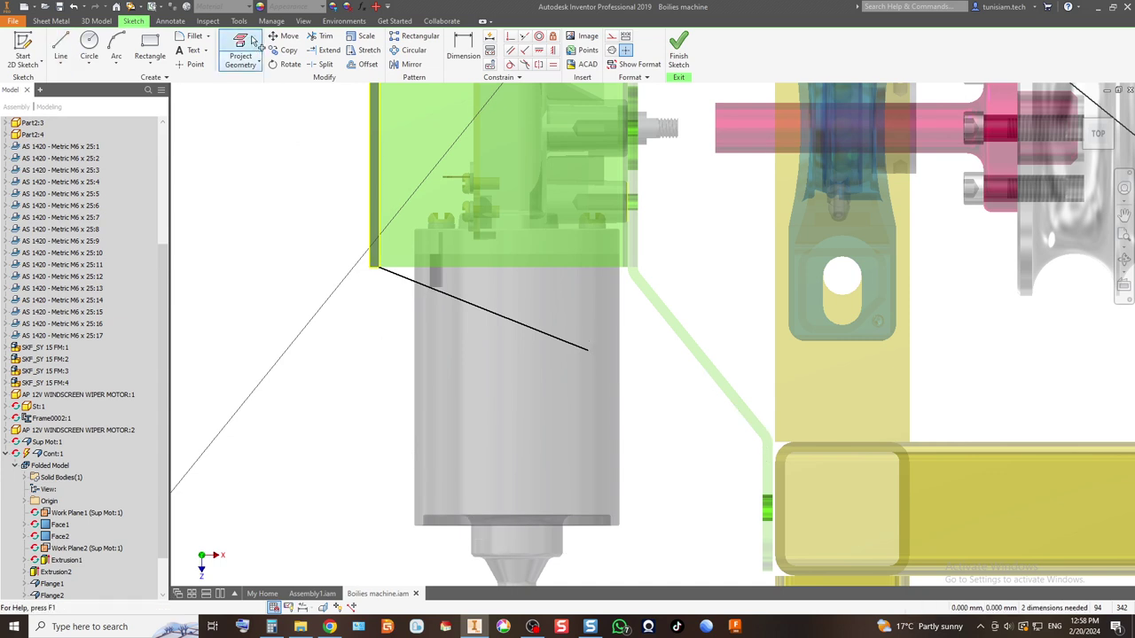
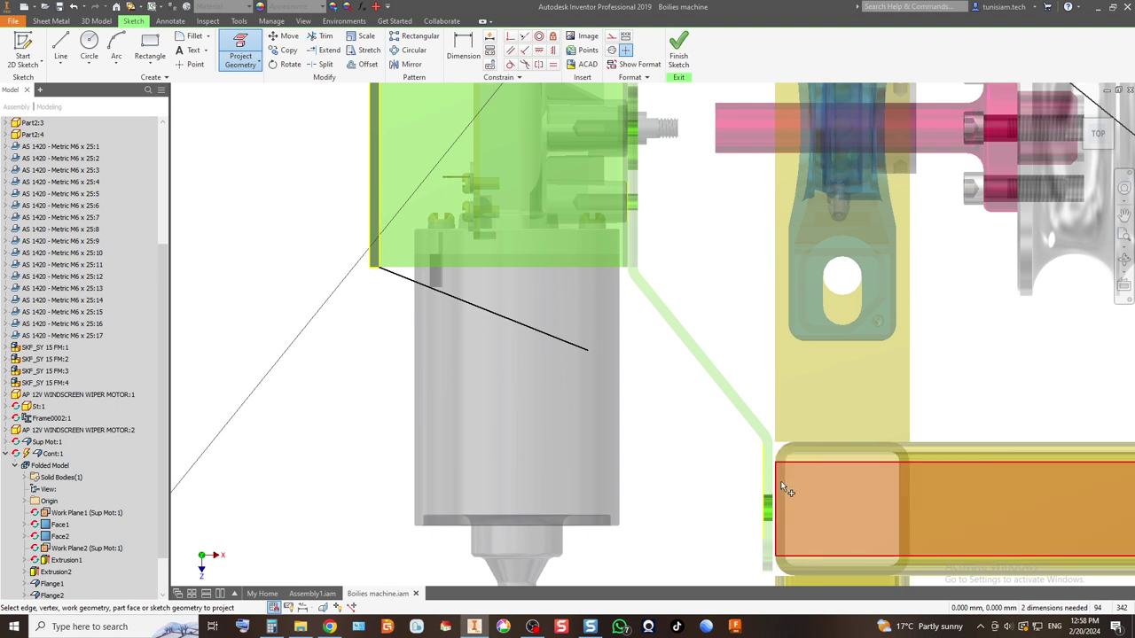
click(789, 466)
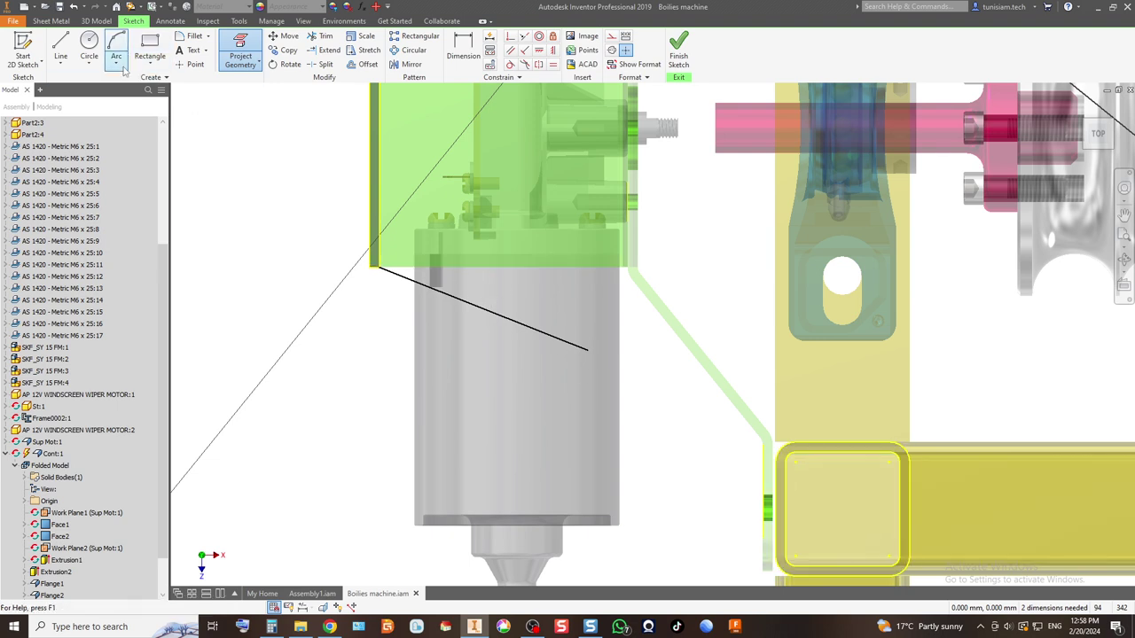
click(61, 44)
click(587, 349)
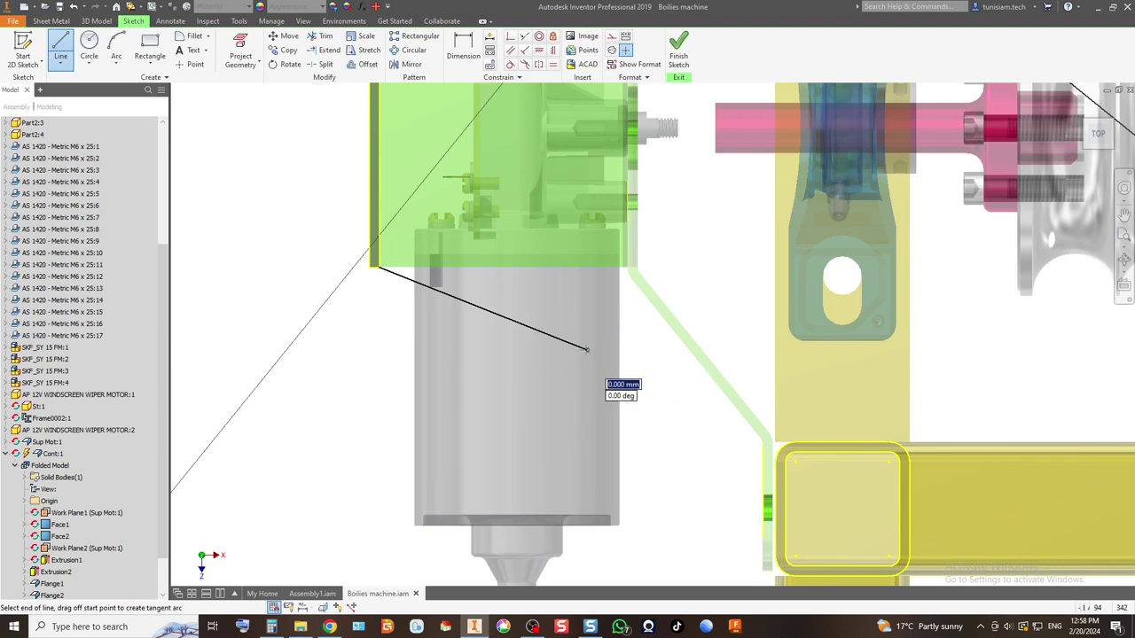
click(773, 508)
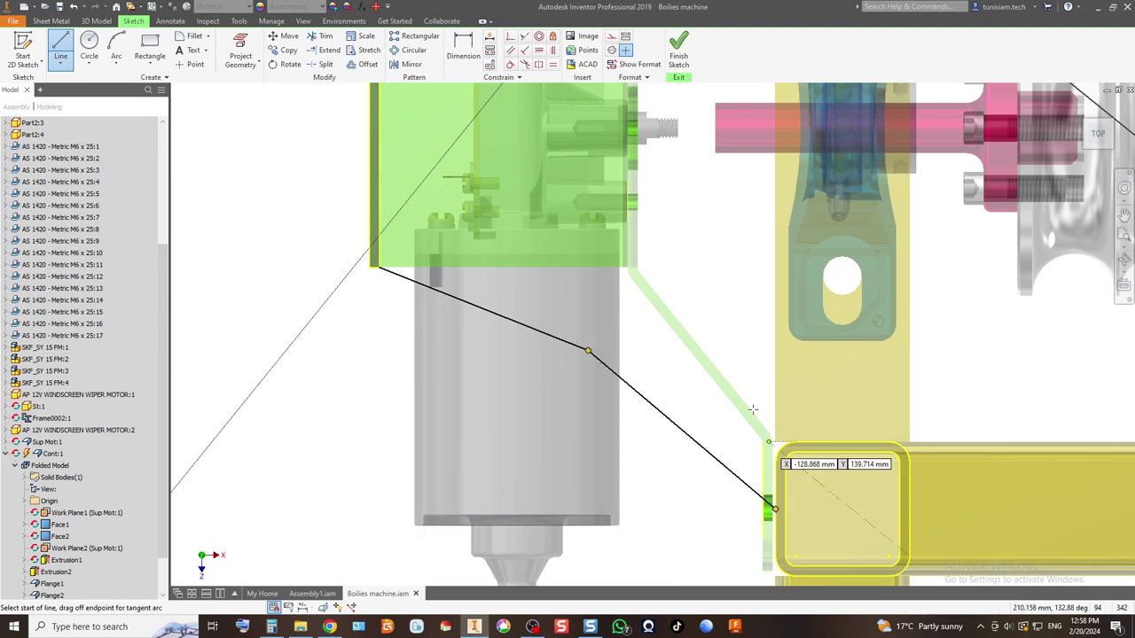
Step: Draw a vertical line about 241 mm long from the lower tube's outer side to the start of the upper tube's corner rounding
scroll(714, 328, down, 5)
scroll(727, 350, up, 5)
click(723, 366)
scroll(679, 102, down, 3)
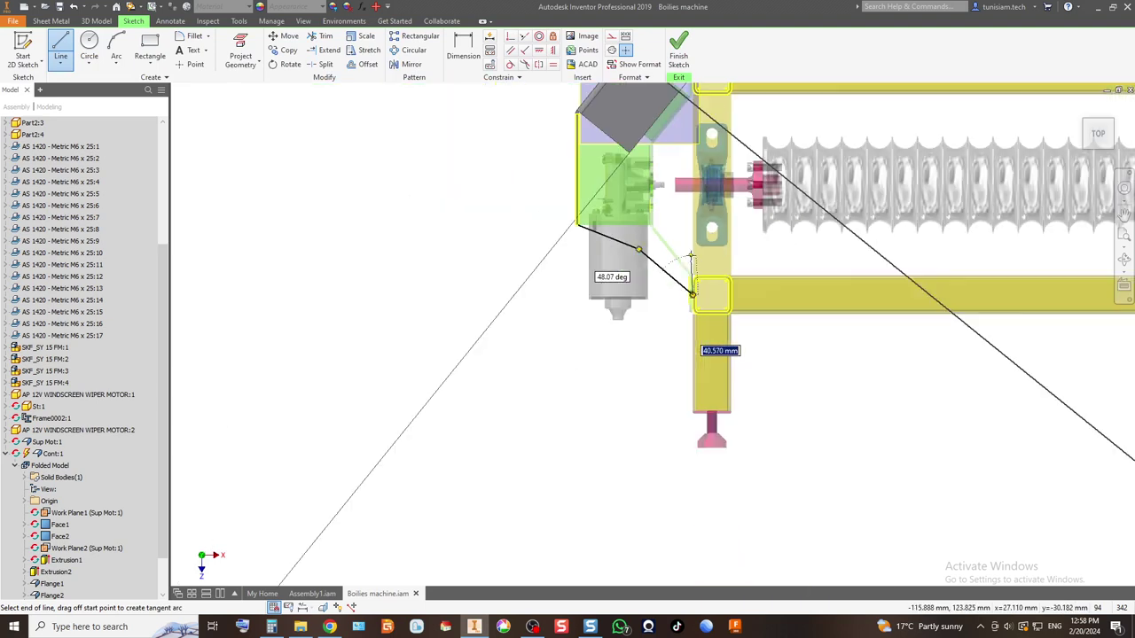
scroll(696, 96, up, 4)
scroll(700, 92, up, 2)
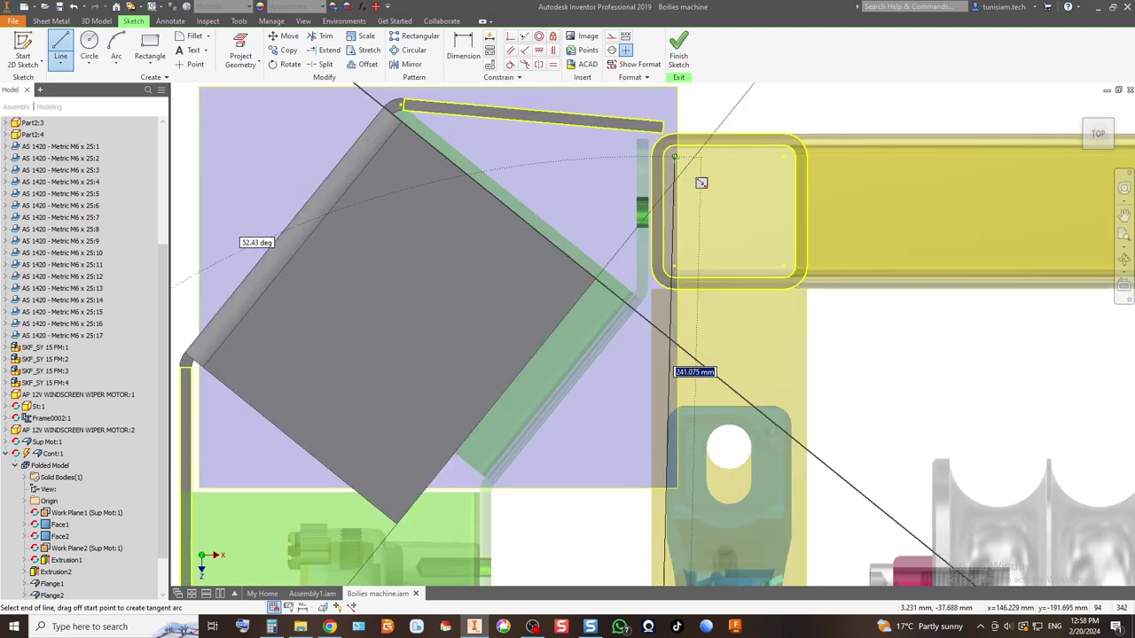
scroll(674, 203, up, 3)
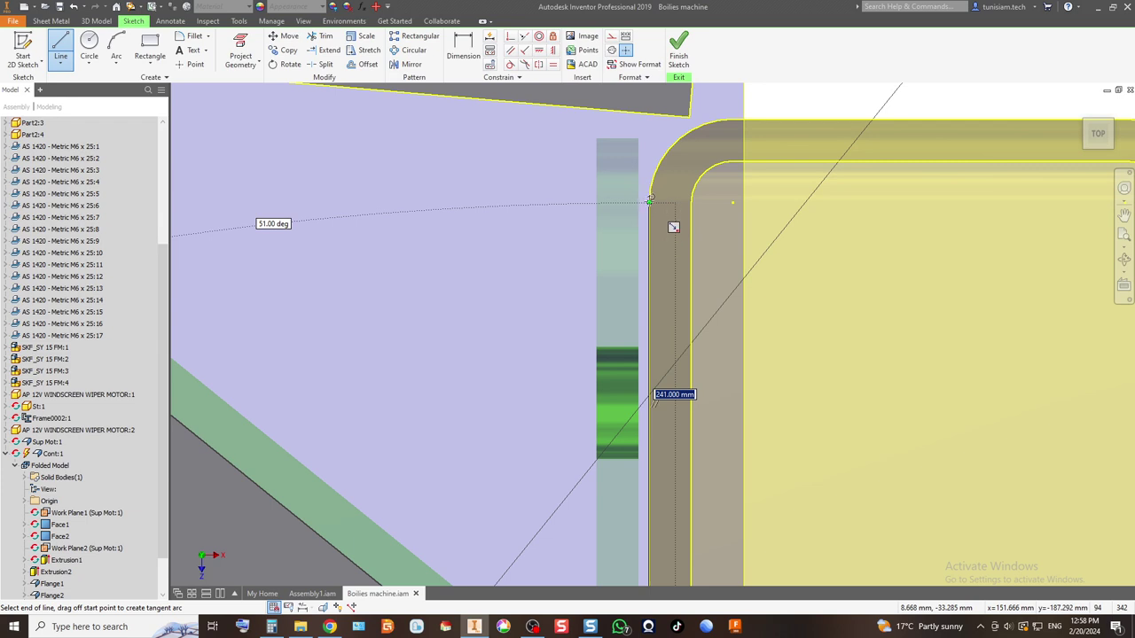
click(650, 203)
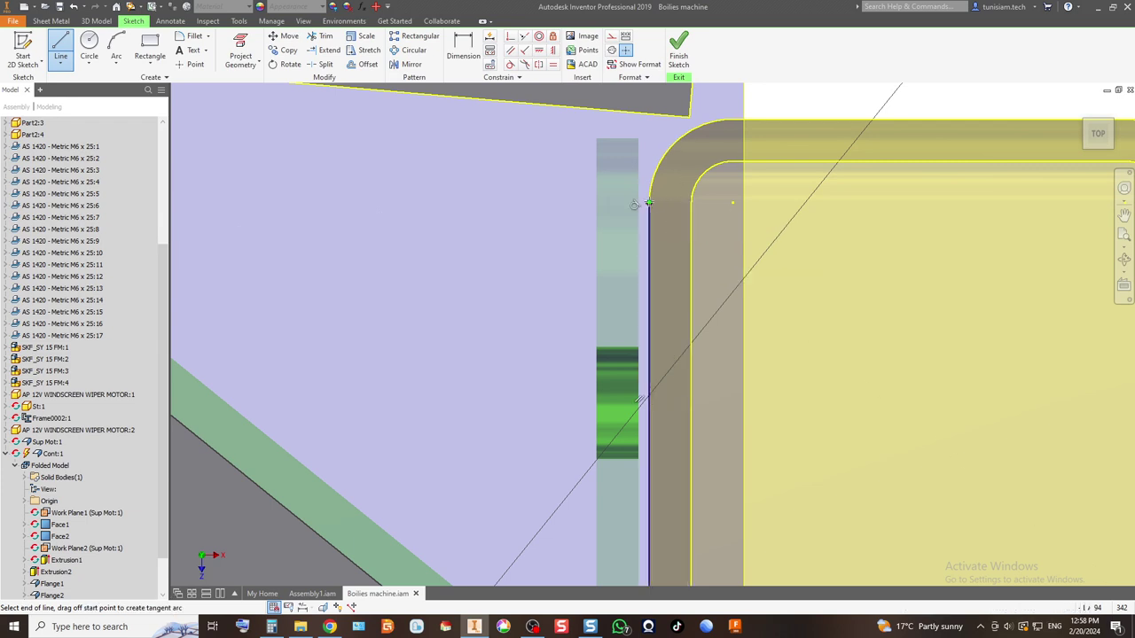
Step: Close the gap with a short slanted line from the vertical line's upper end to the upper flange's lower end corner
scroll(679, 179, up, 2)
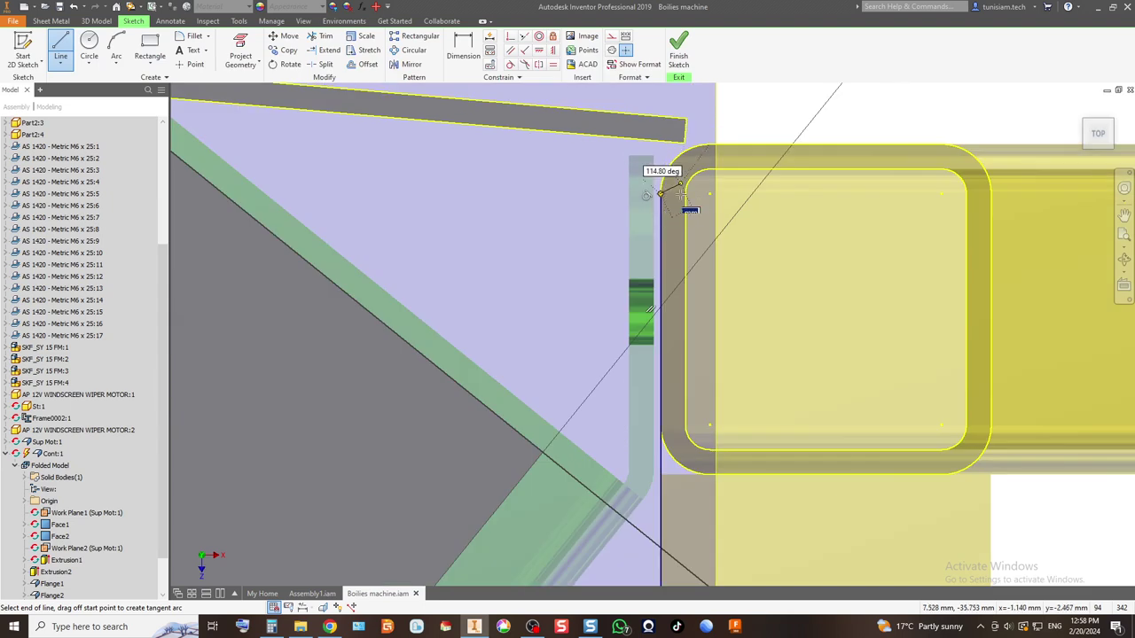
scroll(681, 195, up, 2)
scroll(681, 190, down, 3)
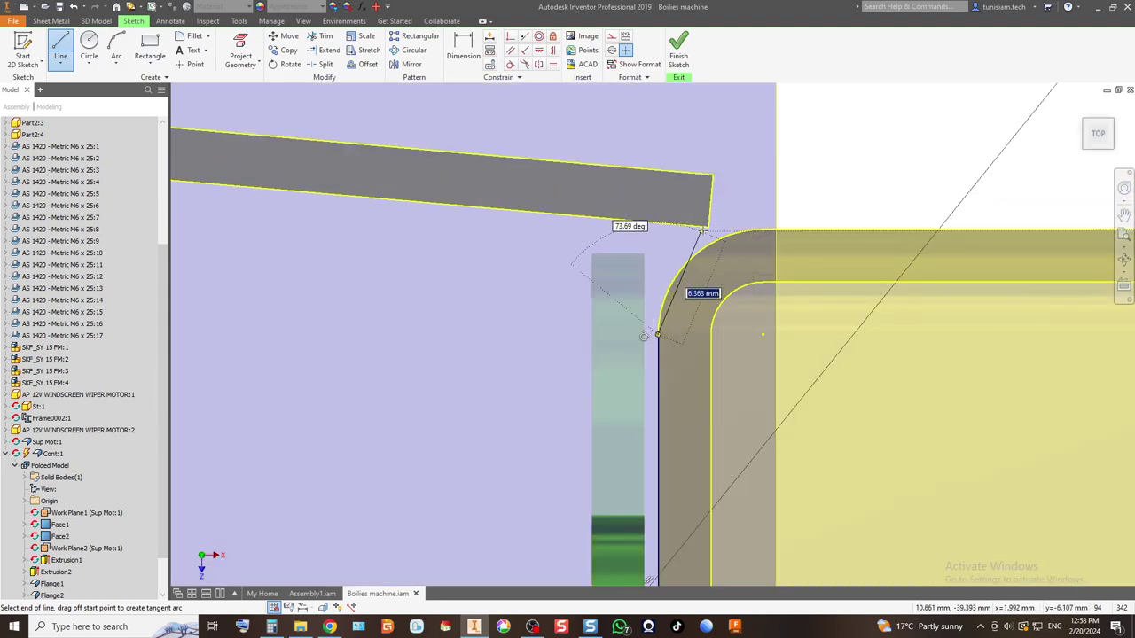
double_click(708, 226)
Step: Examine the sketched side wall outline against the frame tubes and cover in isometric and top views, leaving the Line command
scroll(766, 186, up, 5)
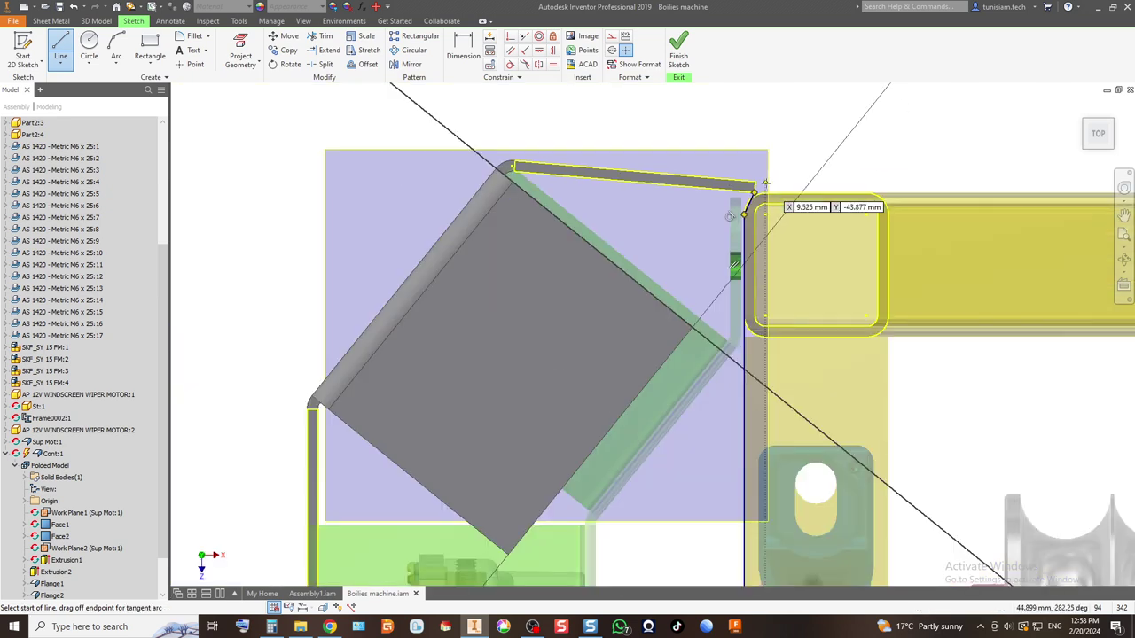
scroll(764, 184, up, 4)
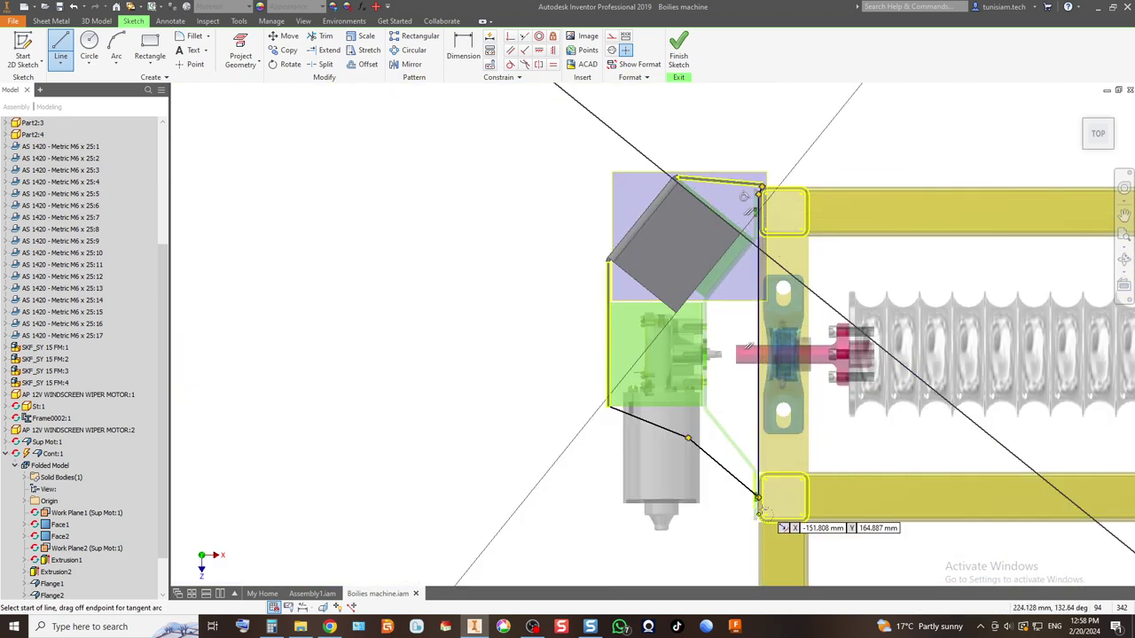
scroll(769, 483, down, 5)
scroll(752, 371, up, 3)
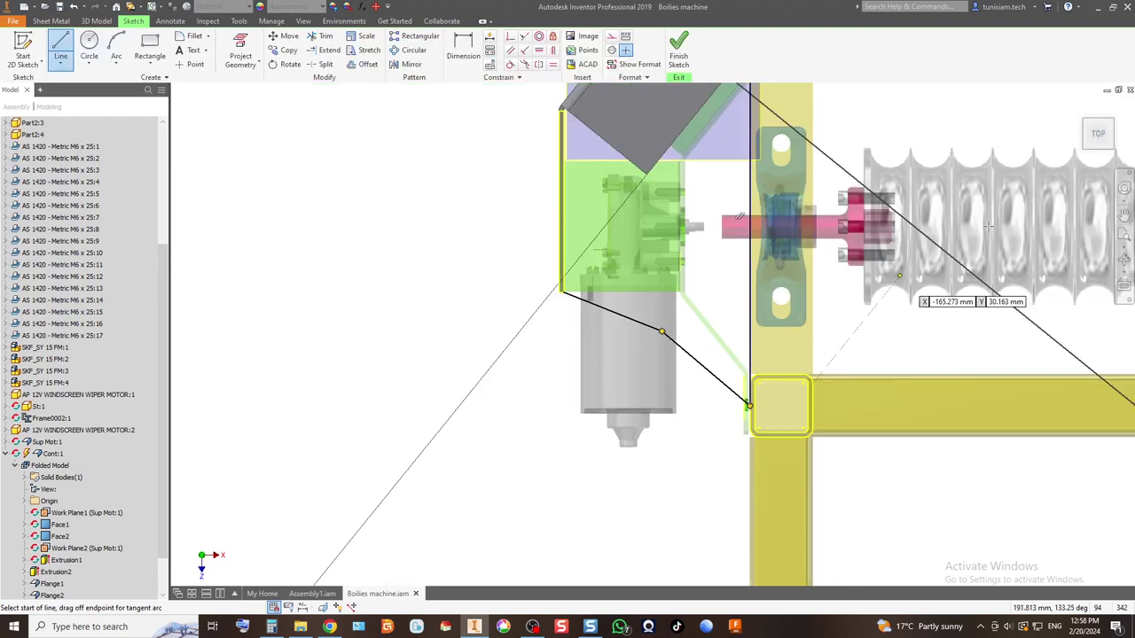
click(1087, 127)
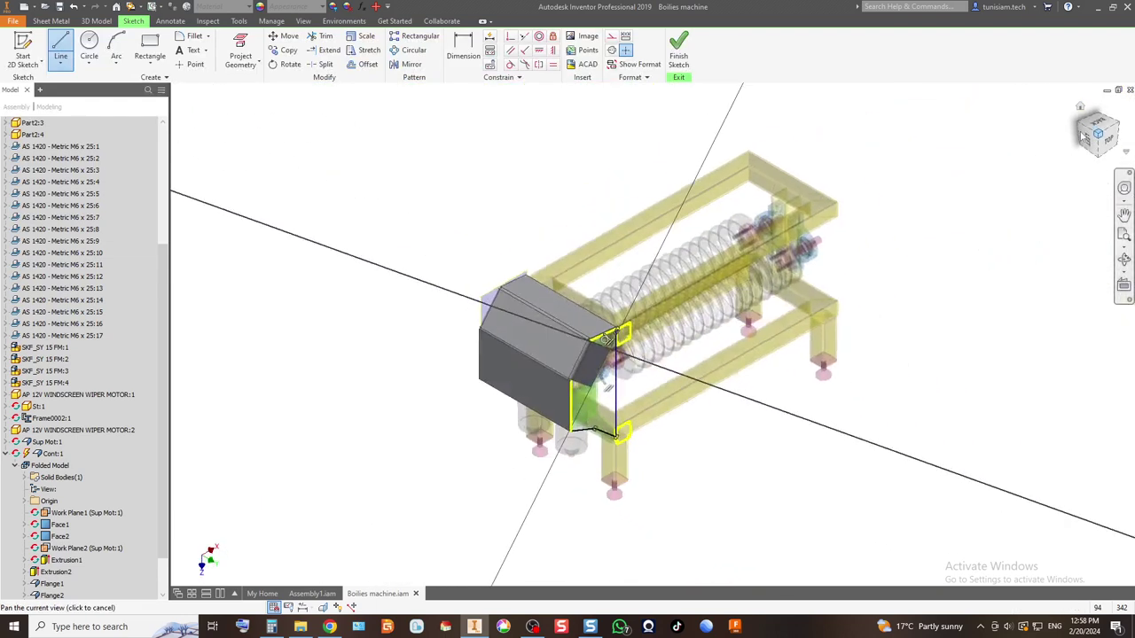
scroll(685, 342, down, 5)
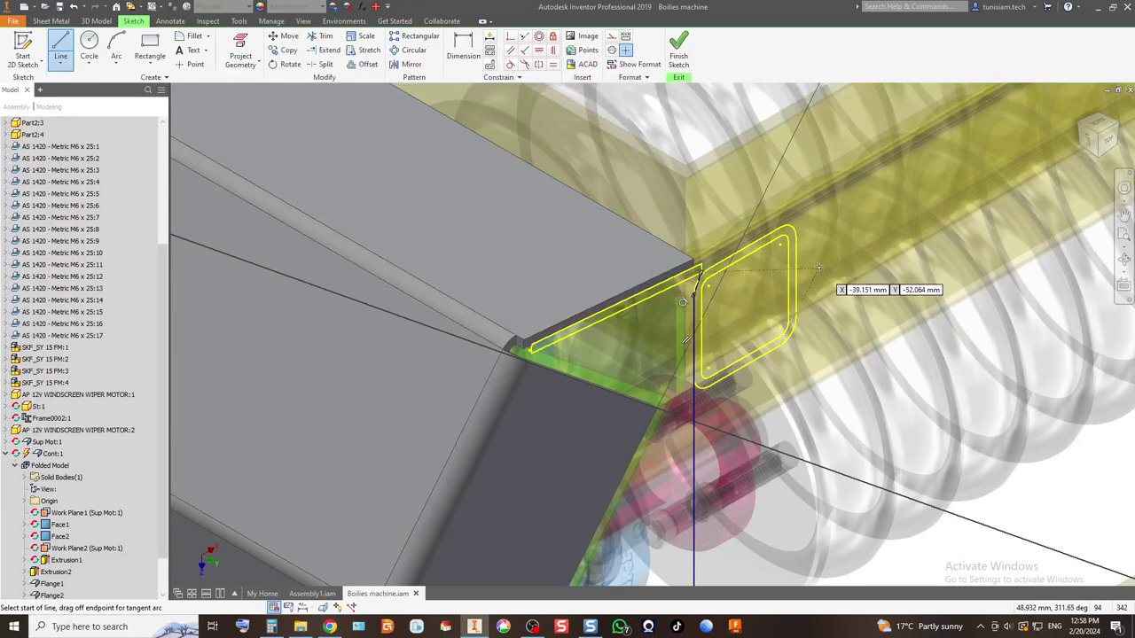
key(F5)
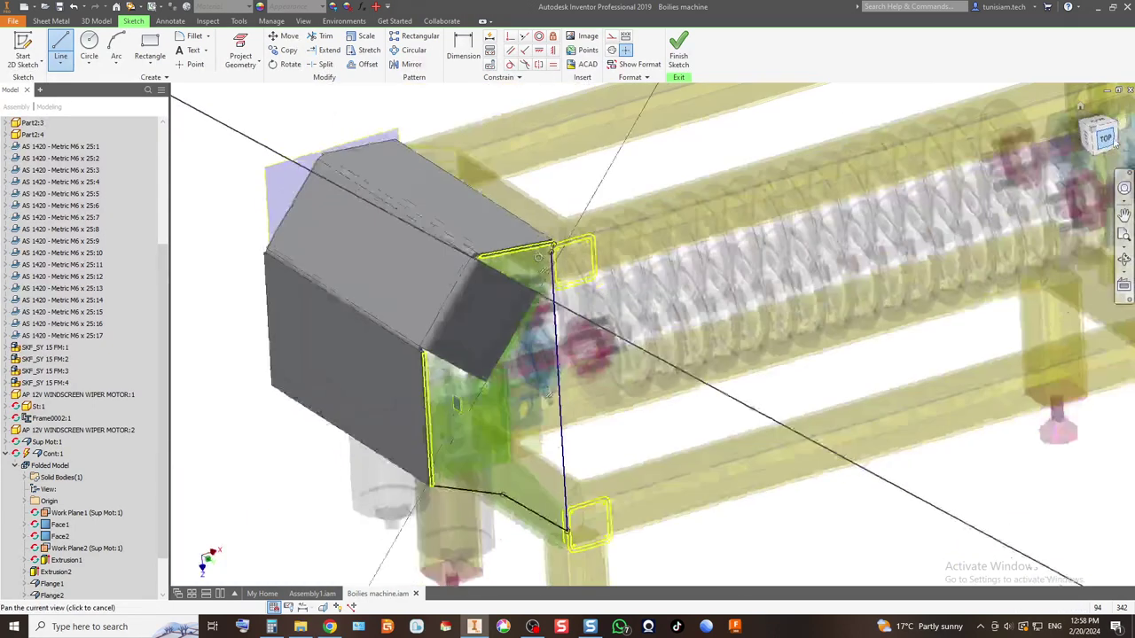
scroll(583, 388, down, 5)
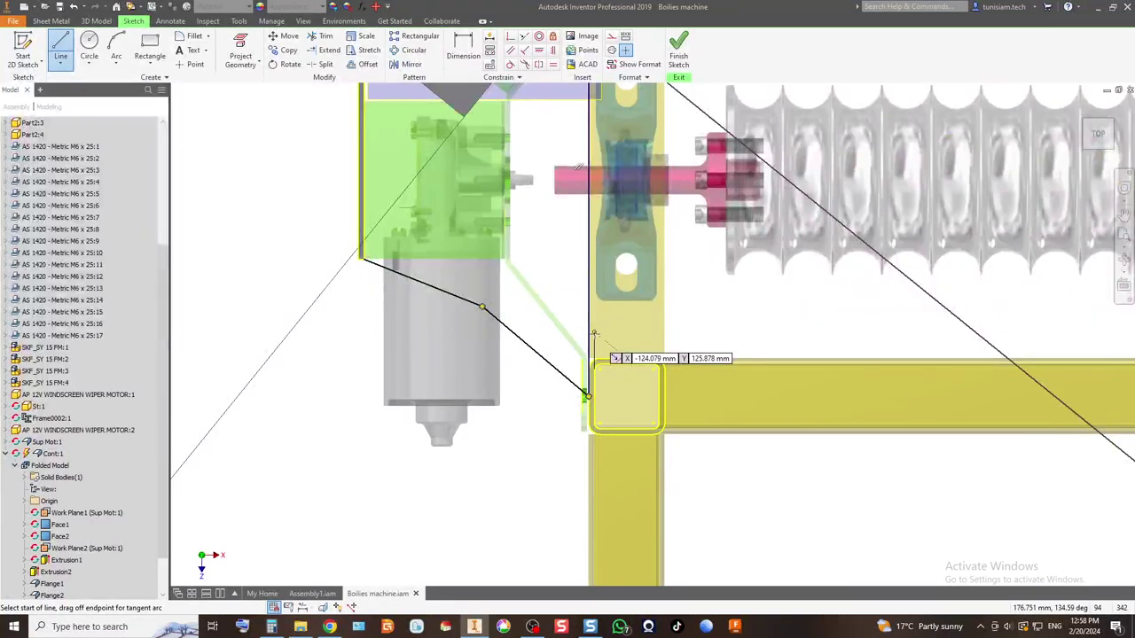
key(Escape)
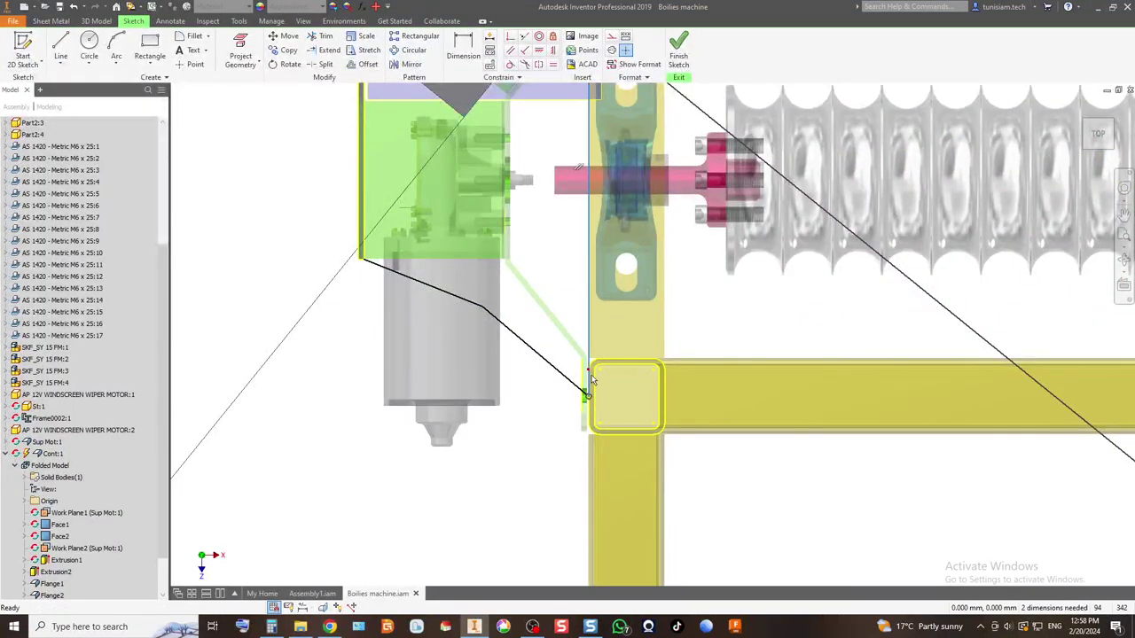
scroll(585, 410, down, 3)
scroll(588, 399, up, 7)
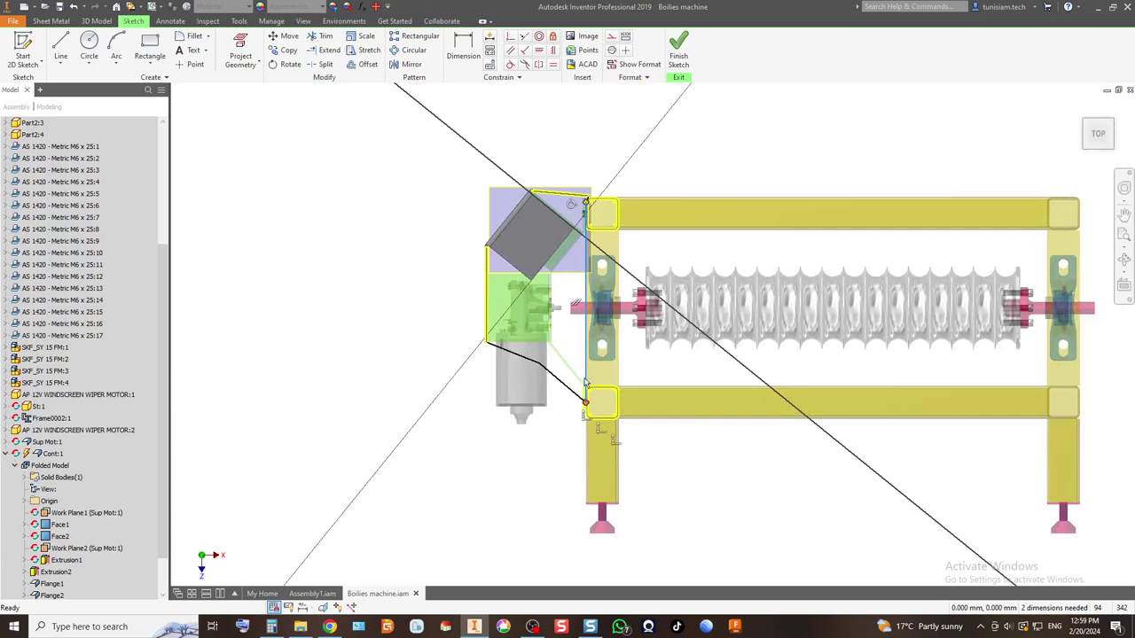
scroll(562, 219, down, 4)
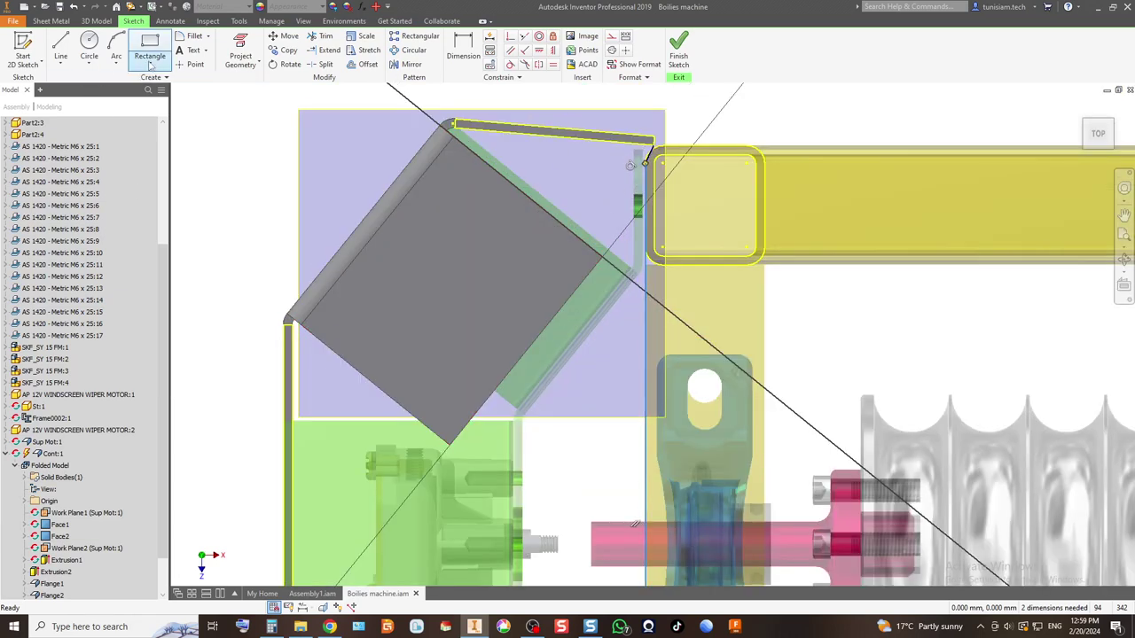
Step: Project the slanted side flange's face and draw a short horizontal line from its lower corner to the vertical flange's inner end corner
click(60, 44)
scroll(241, 317, down, 3)
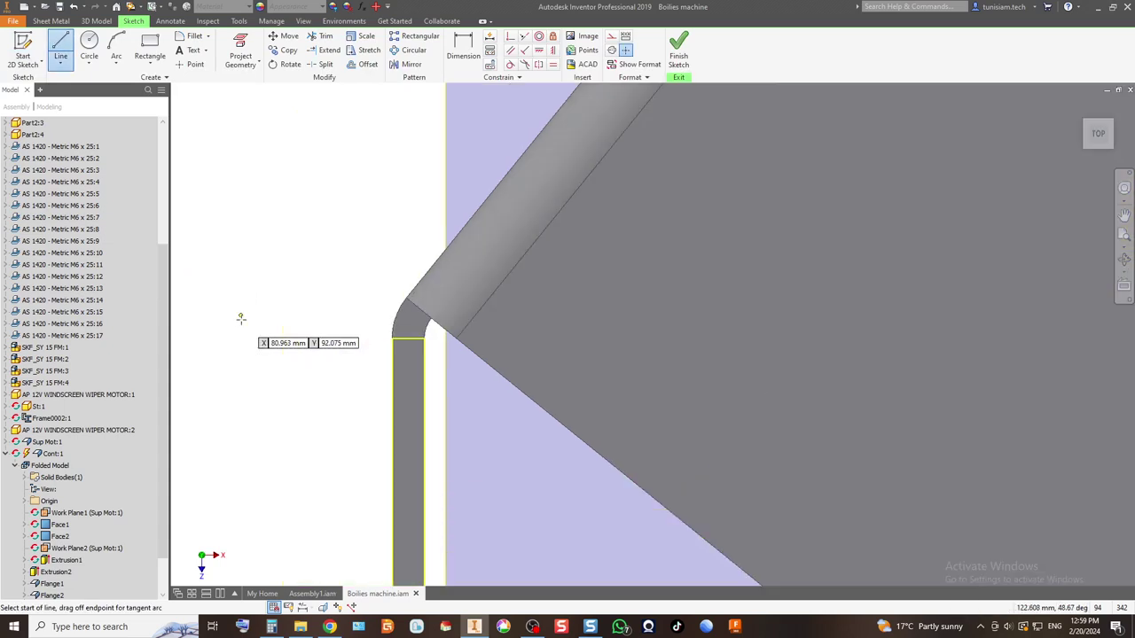
scroll(240, 317, down, 2)
click(239, 54)
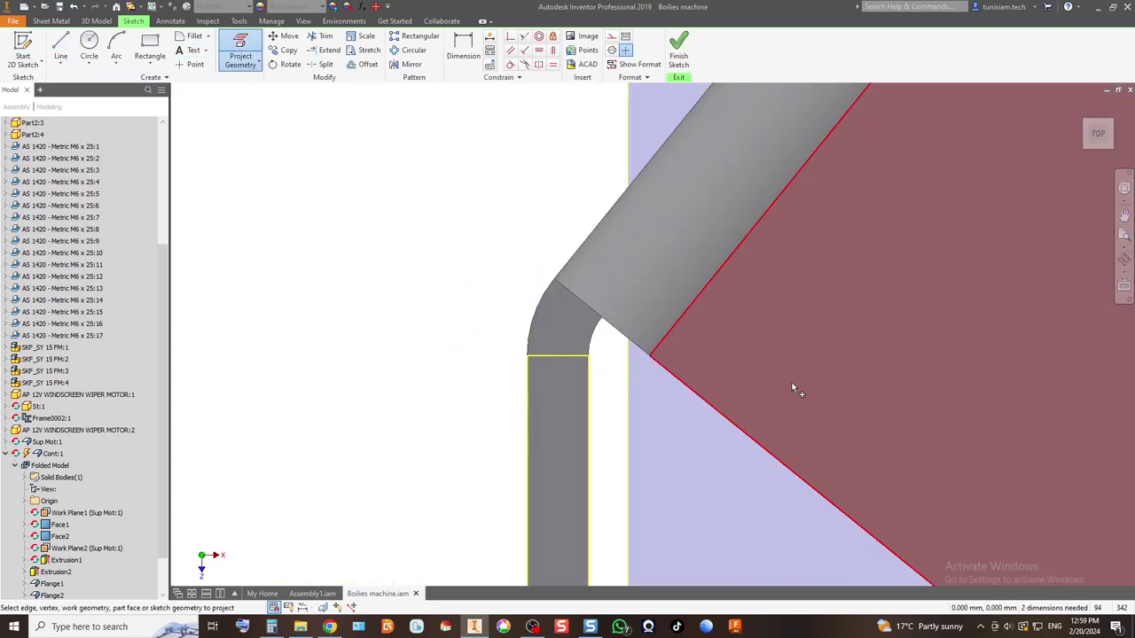
click(798, 375)
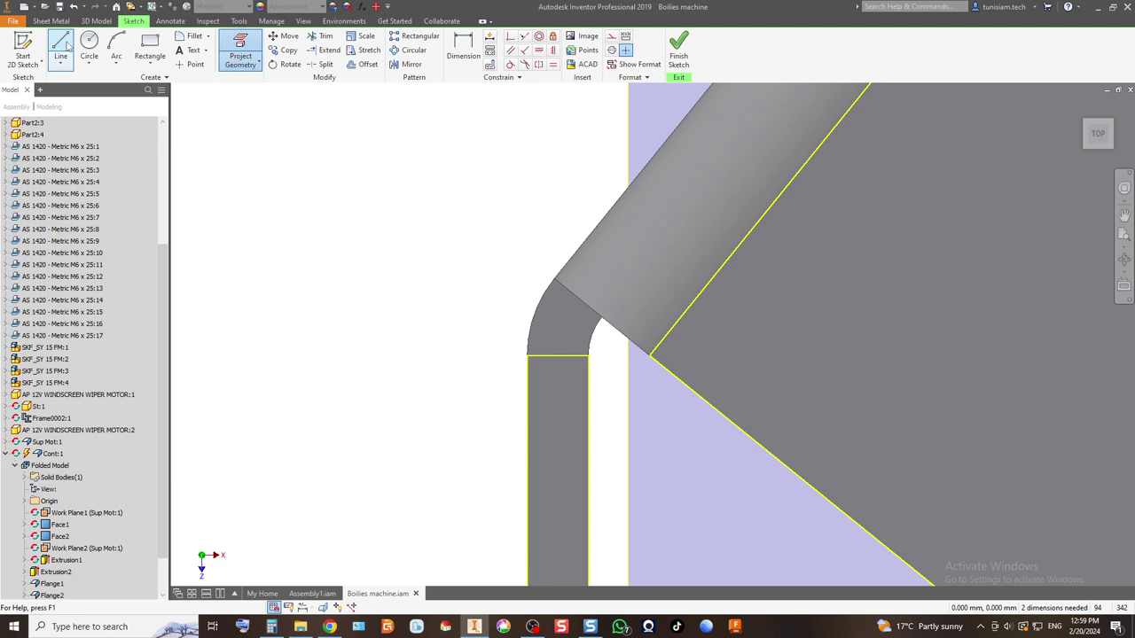
click(60, 44)
click(649, 354)
key(Page_Up)
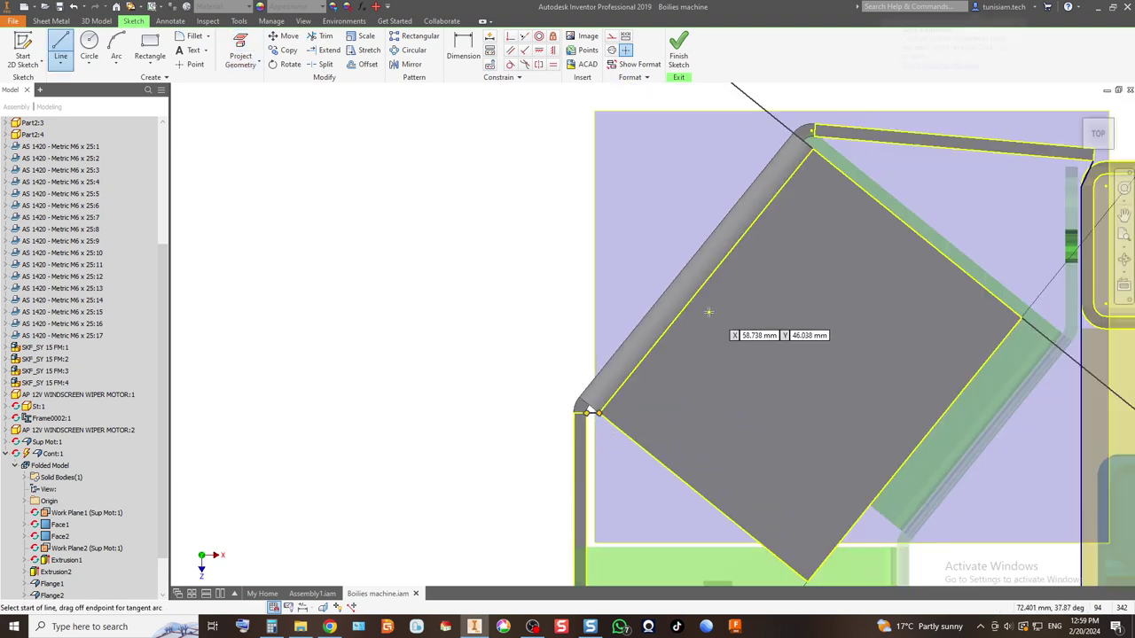
Step: Draw a short line from the projected face's upper corner to the upper flange's inner end corner, closing the side wall outline
scroll(795, 175, up, 3)
click(822, 150)
double_click(826, 104)
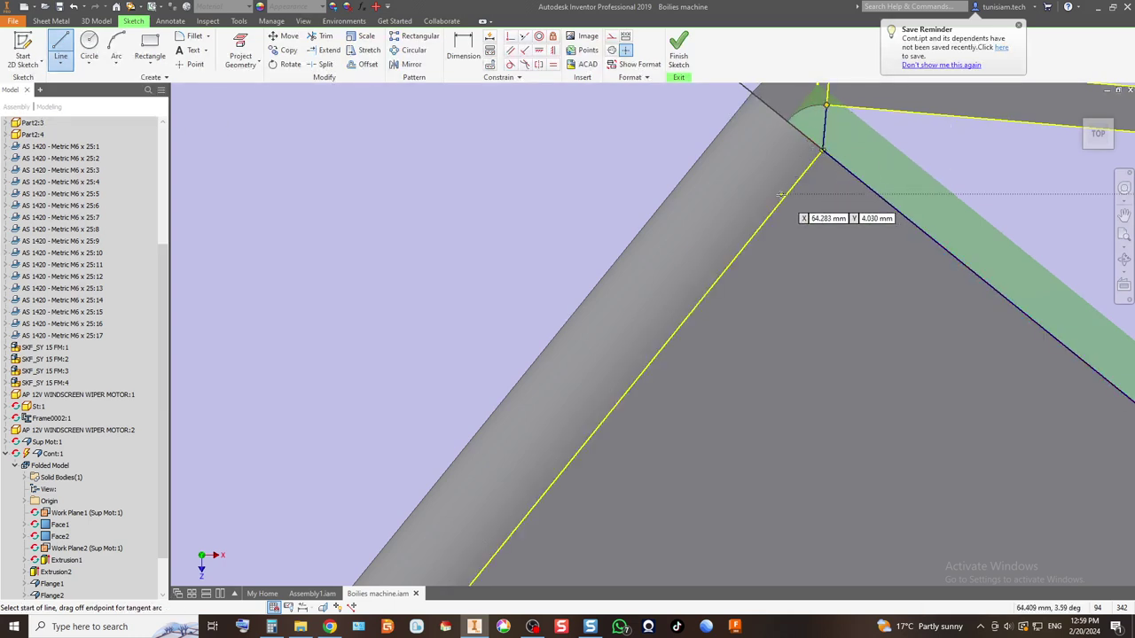
scroll(780, 194, down, 5)
scroll(567, 252, down, 2)
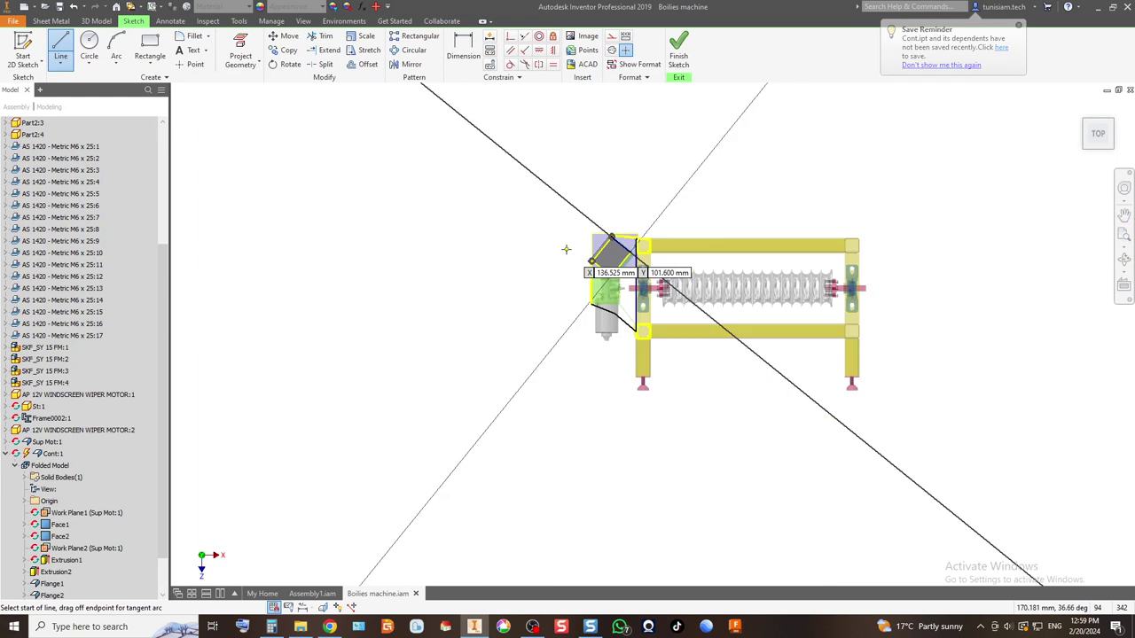
scroll(599, 322, up, 5)
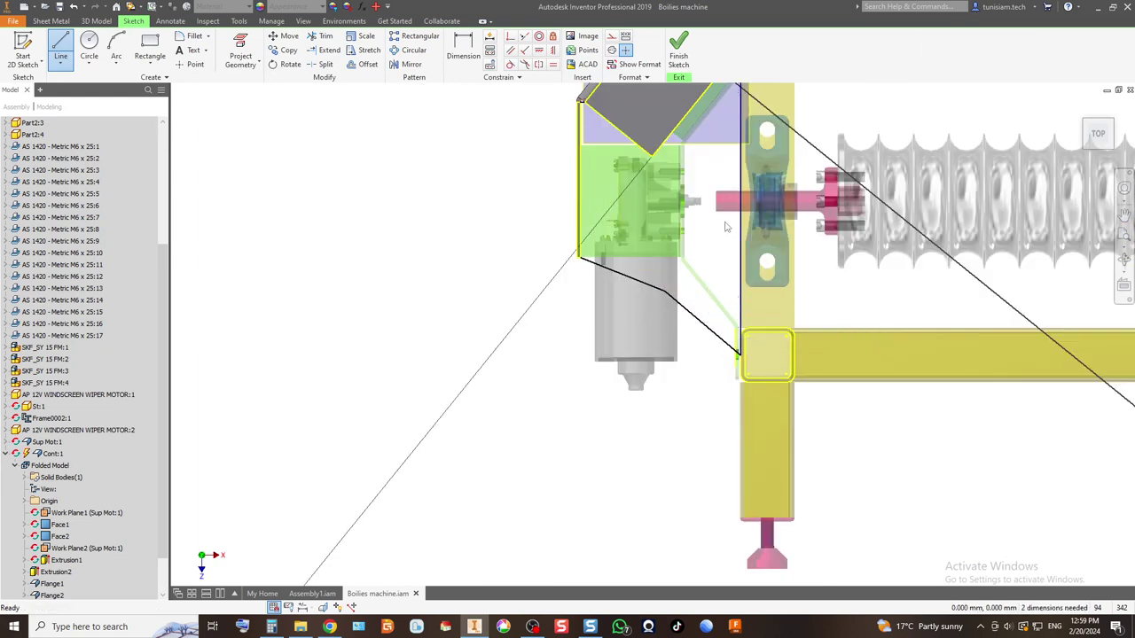
middle_drag(756, 200, 715, 324)
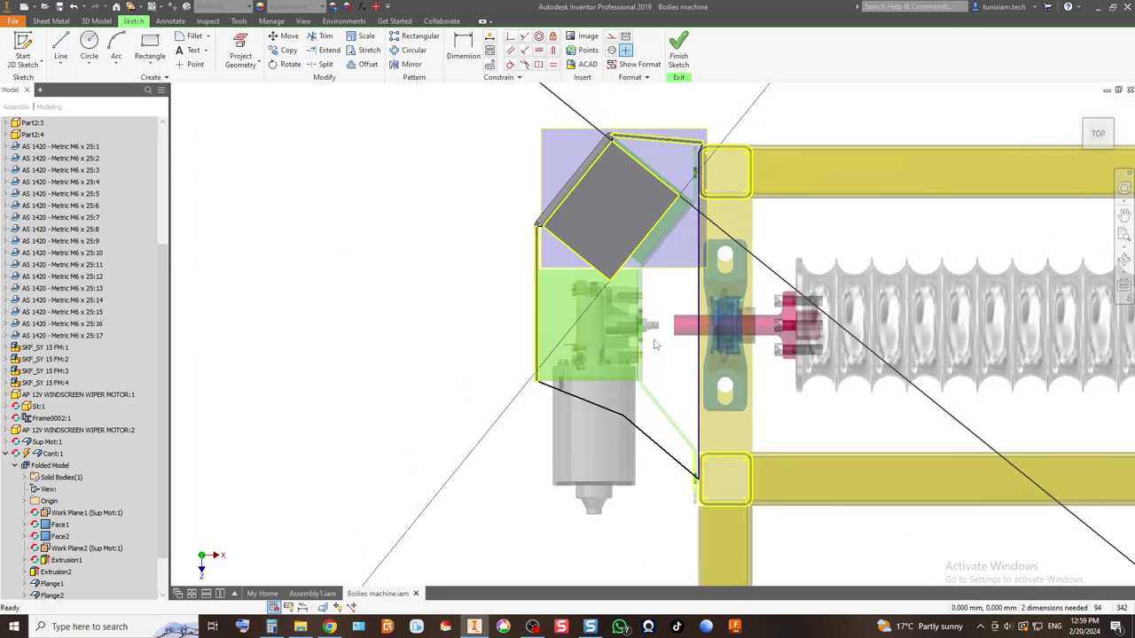
Step: Finish the sketch and create a sheet metal face from the closed side wall profile, joining it to the slanted side flange
click(674, 50)
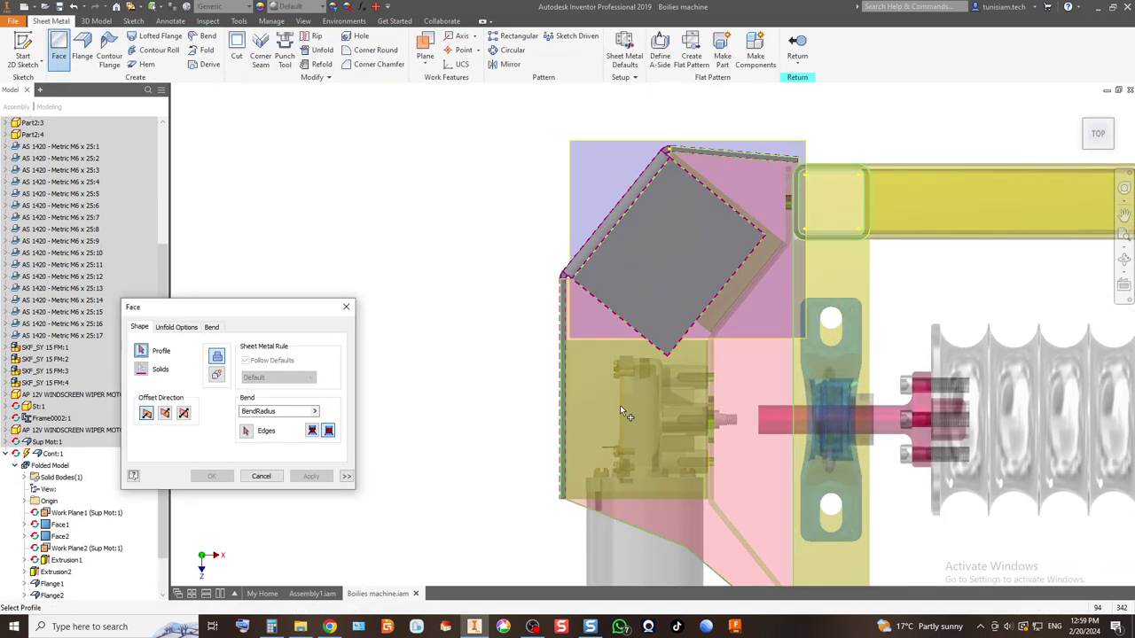
click(632, 417)
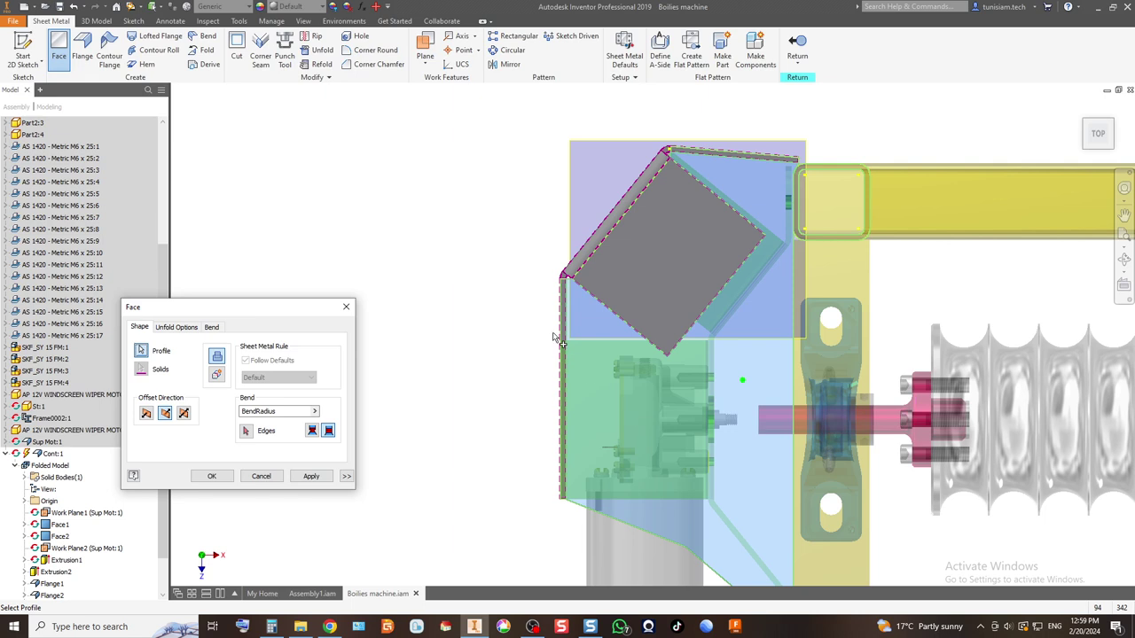
scroll(559, 323, down, 5)
scroll(537, 312, up, 4)
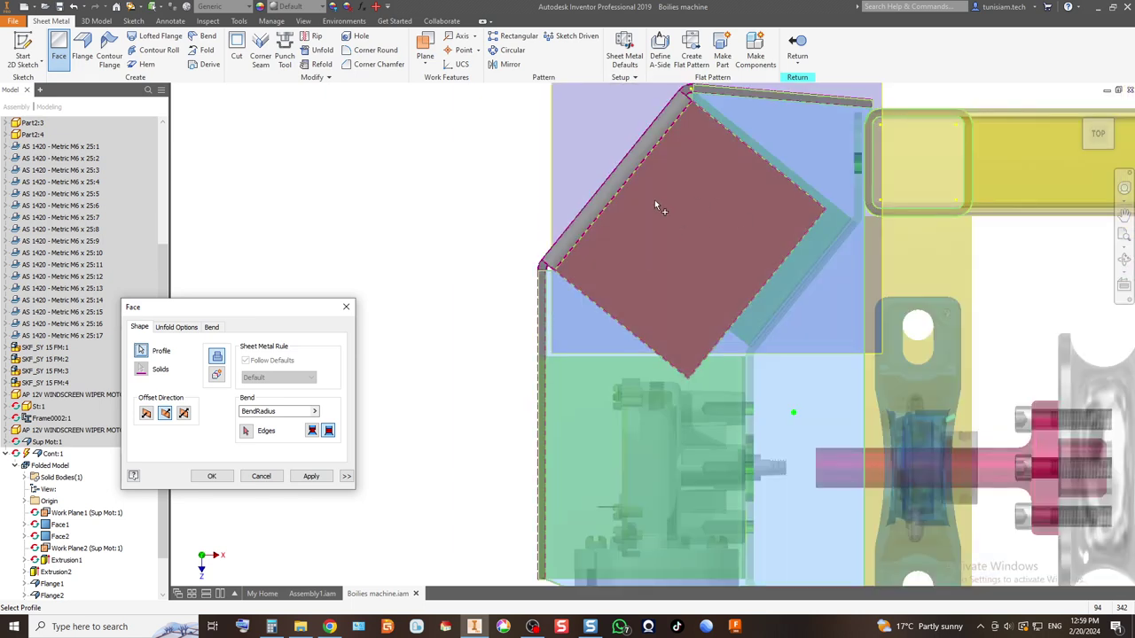
click(1092, 125)
scroll(639, 337, down, 6)
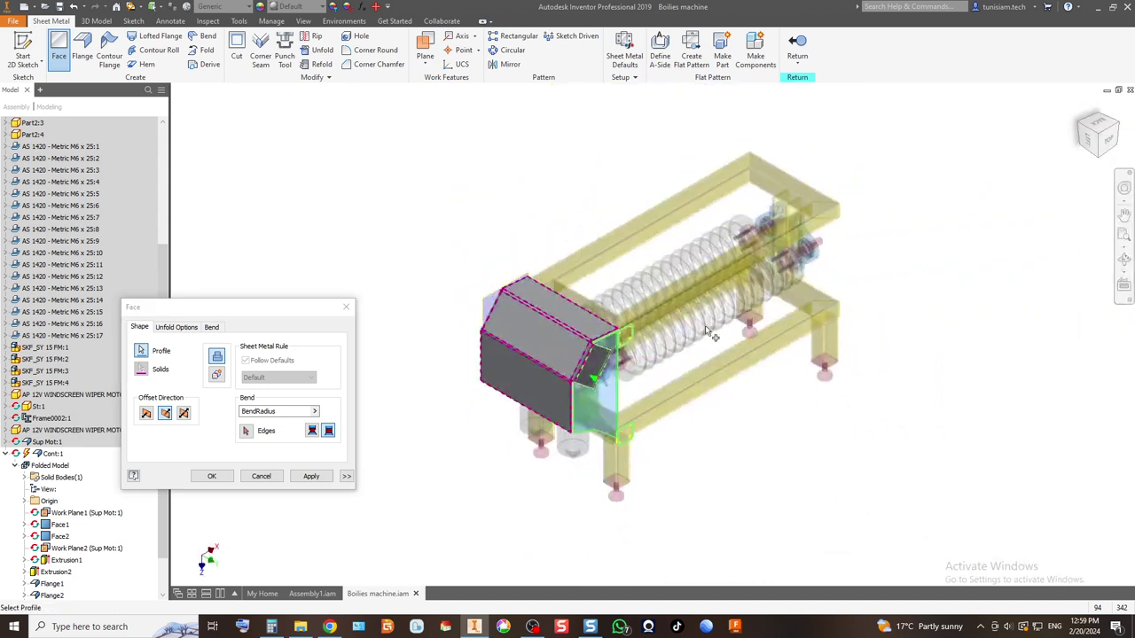
scroll(632, 326, down, 3)
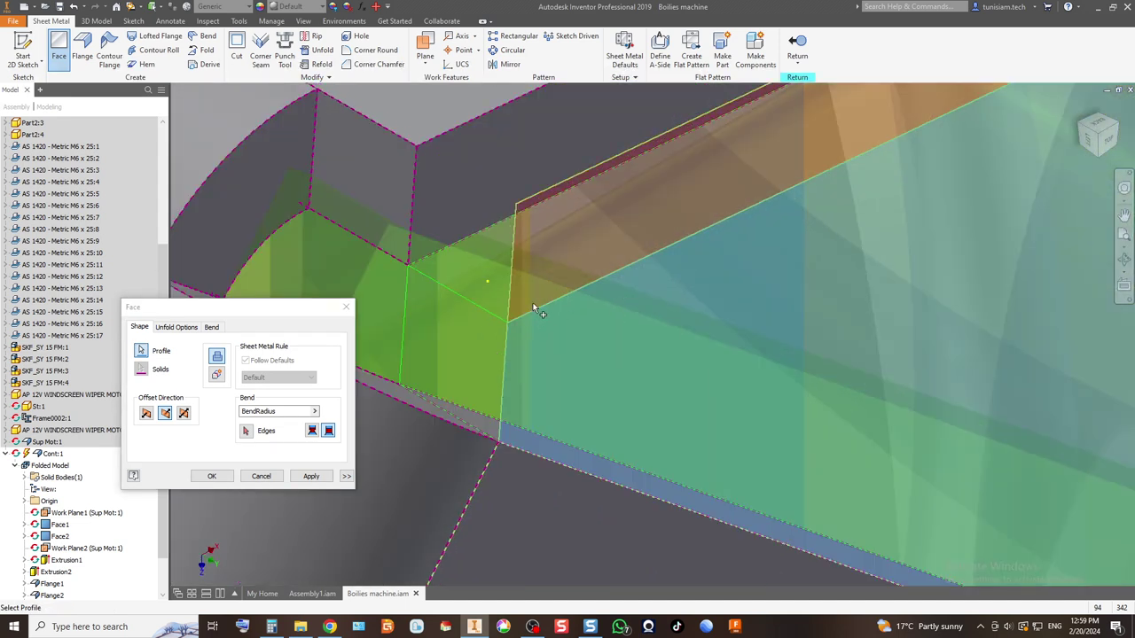
scroll(569, 265, up, 3)
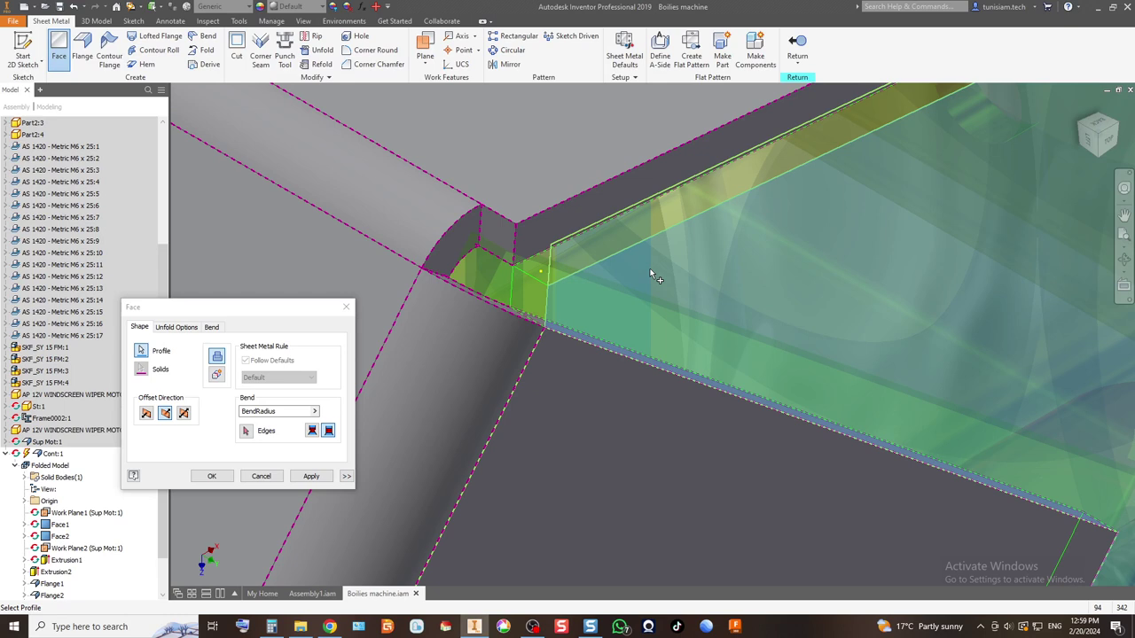
click(310, 478)
scroll(590, 233, up, 2)
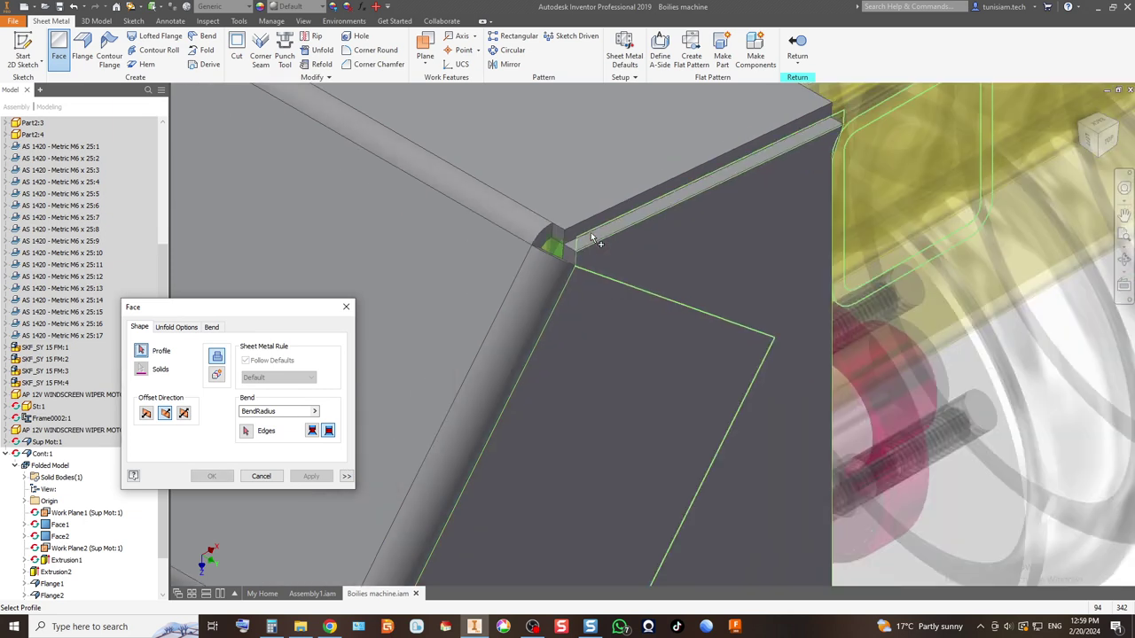
scroll(590, 233, up, 5)
scroll(474, 439, down, 6)
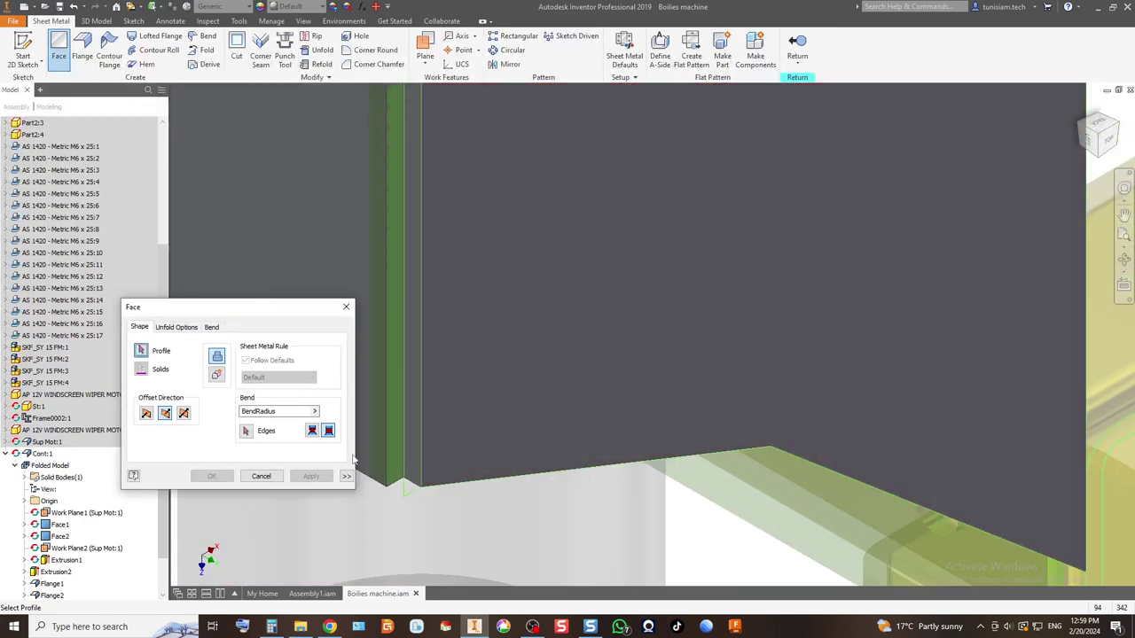
click(260, 477)
Step: Create the cover's flat pattern, then close the Cont.ipt window without saving from the folded model
scroll(660, 436, up, 3)
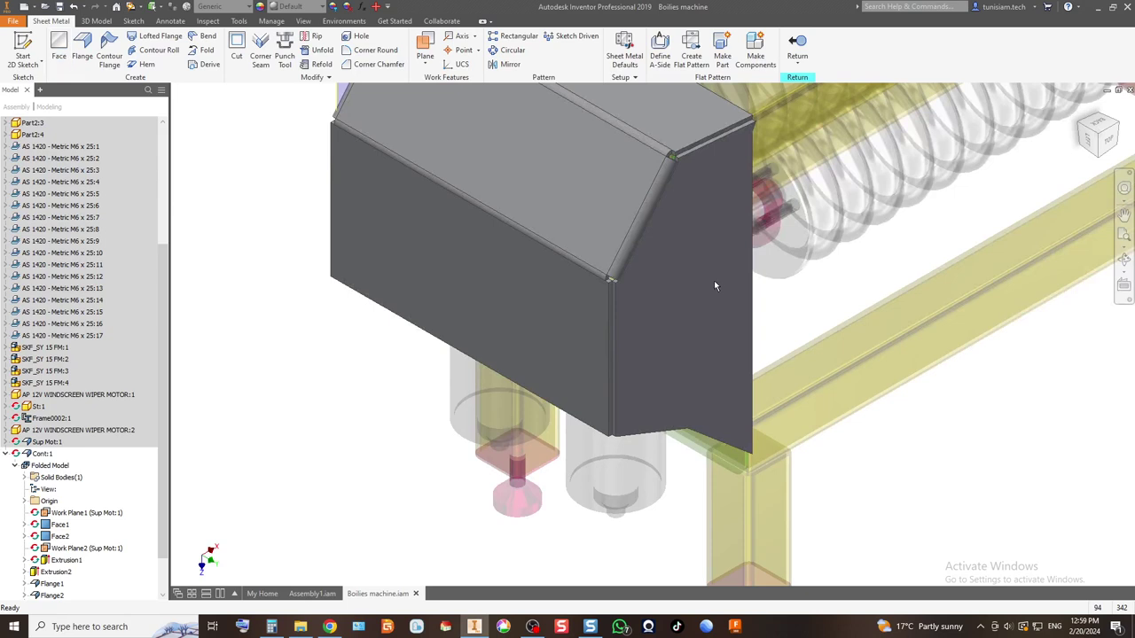
scroll(623, 279, down, 4)
scroll(623, 279, up, 3)
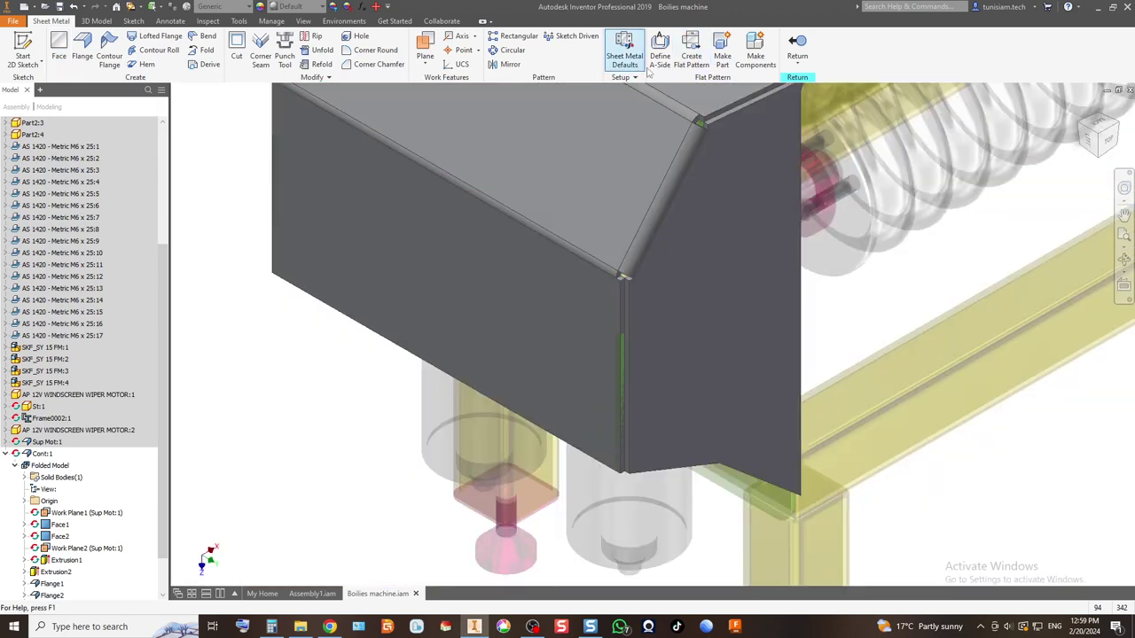
click(691, 55)
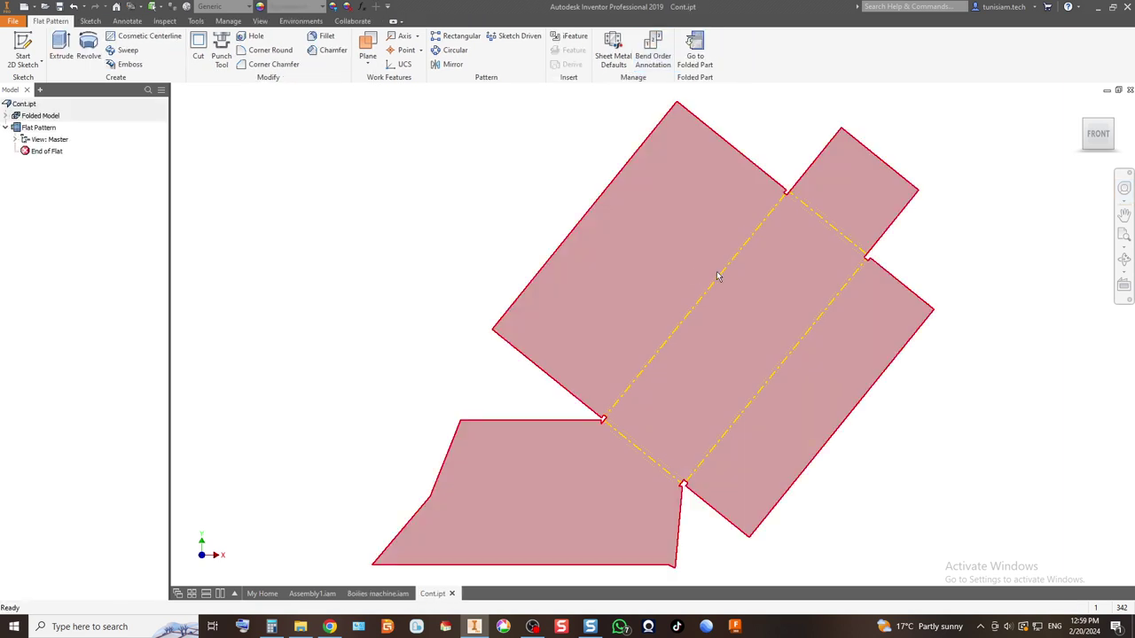
click(695, 55)
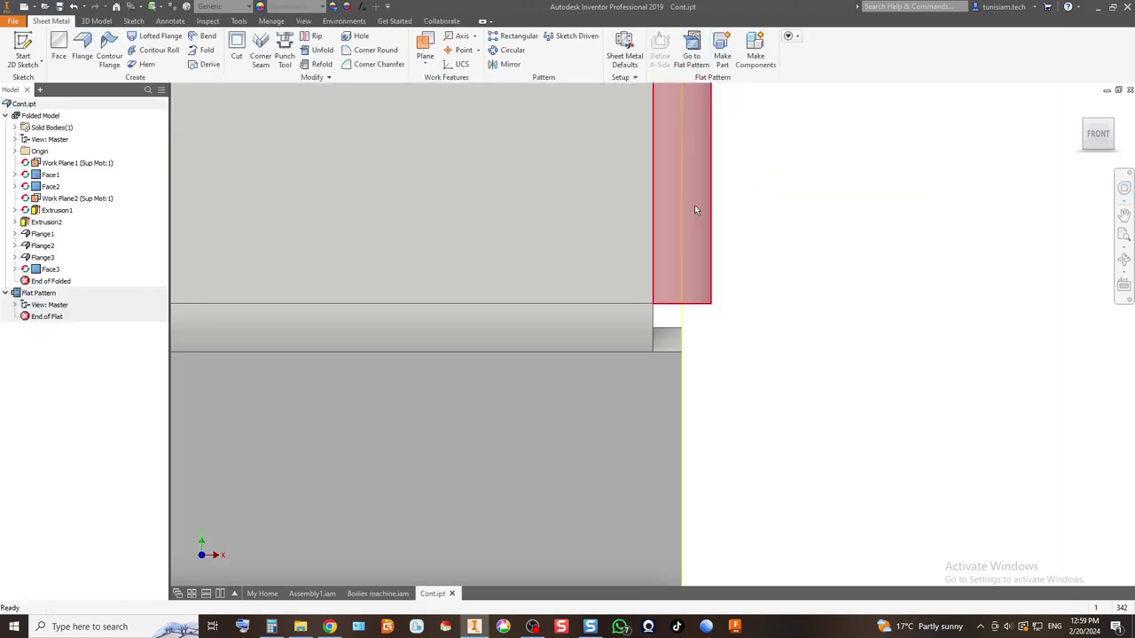
scroll(723, 235, down, 5)
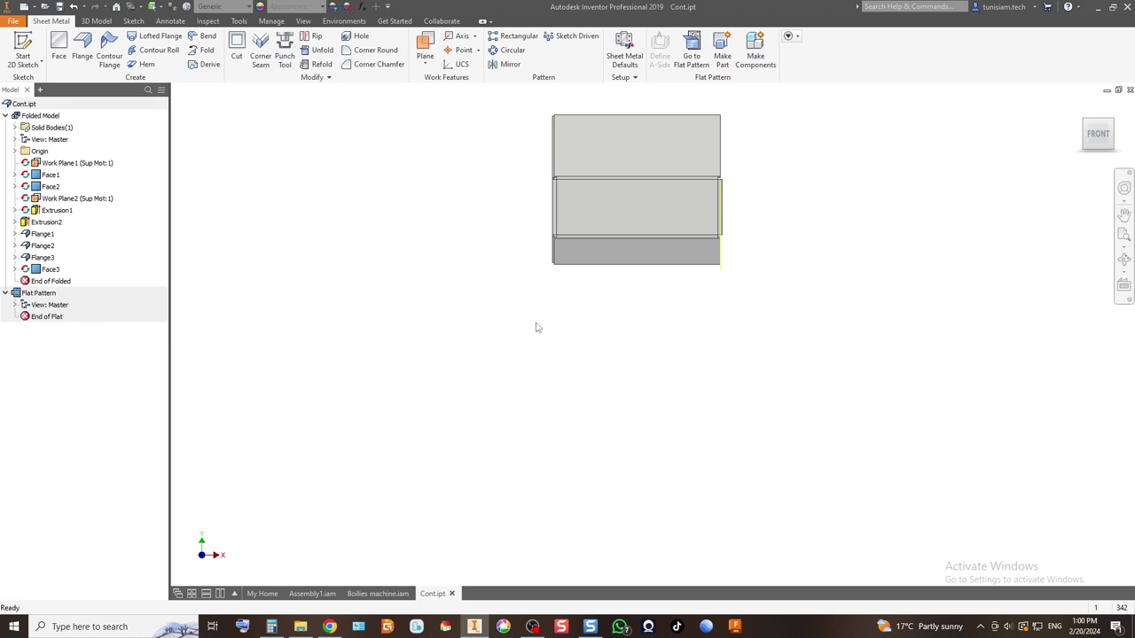
click(452, 594)
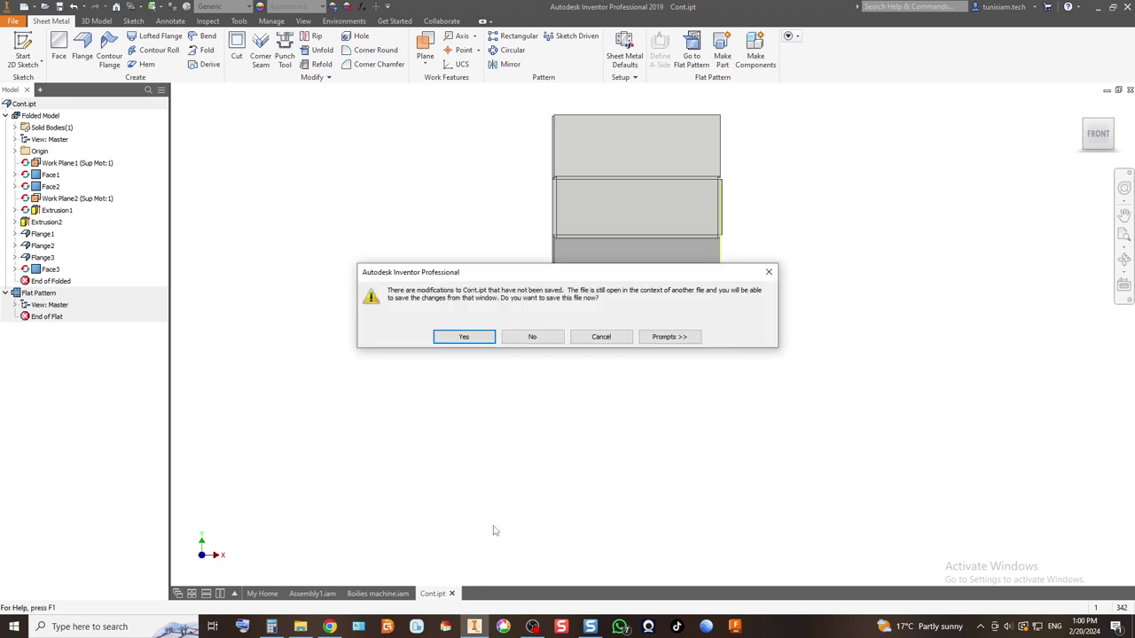
click(540, 339)
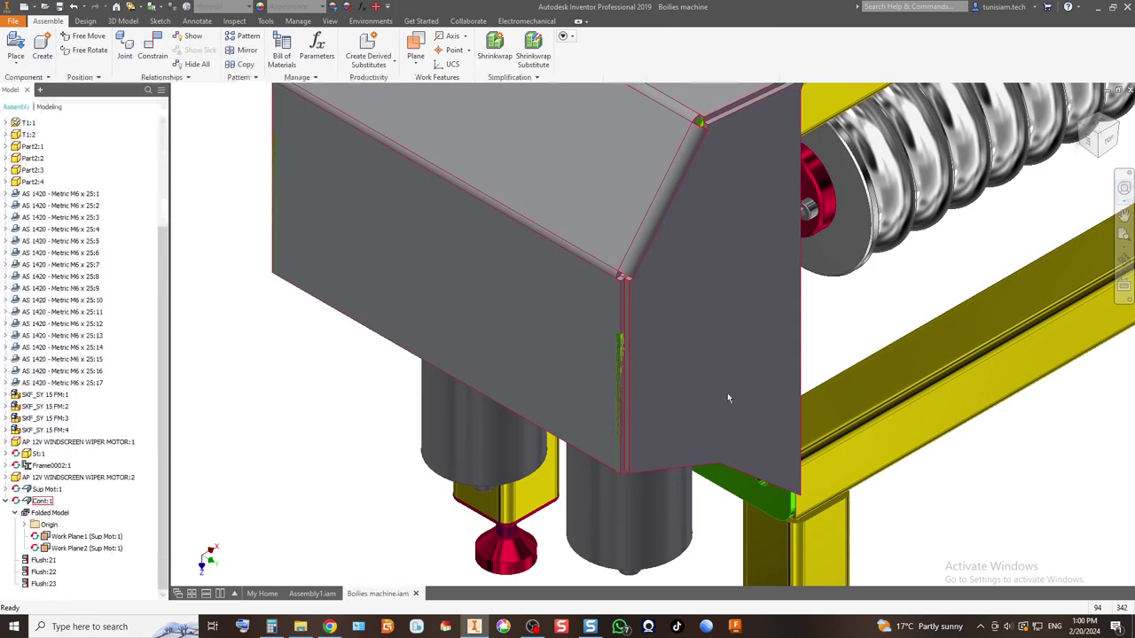
Step: Edit the Cont part in place and start a sketch on the slanted flange's outer face at the cover's opposite open end
click(1081, 130)
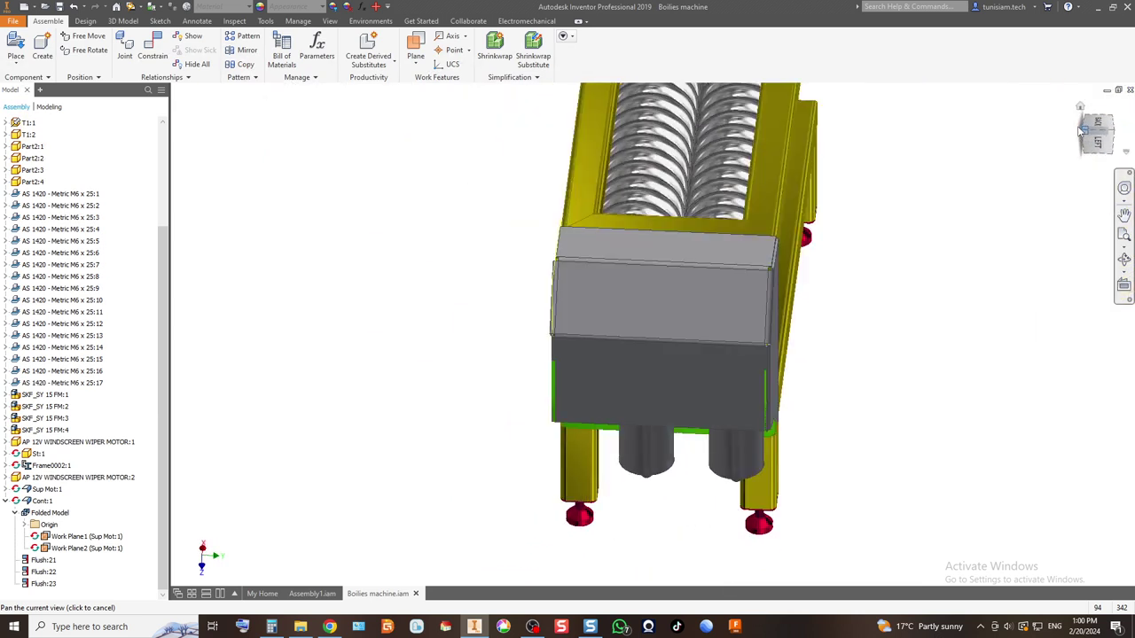
scroll(750, 372, up, 8)
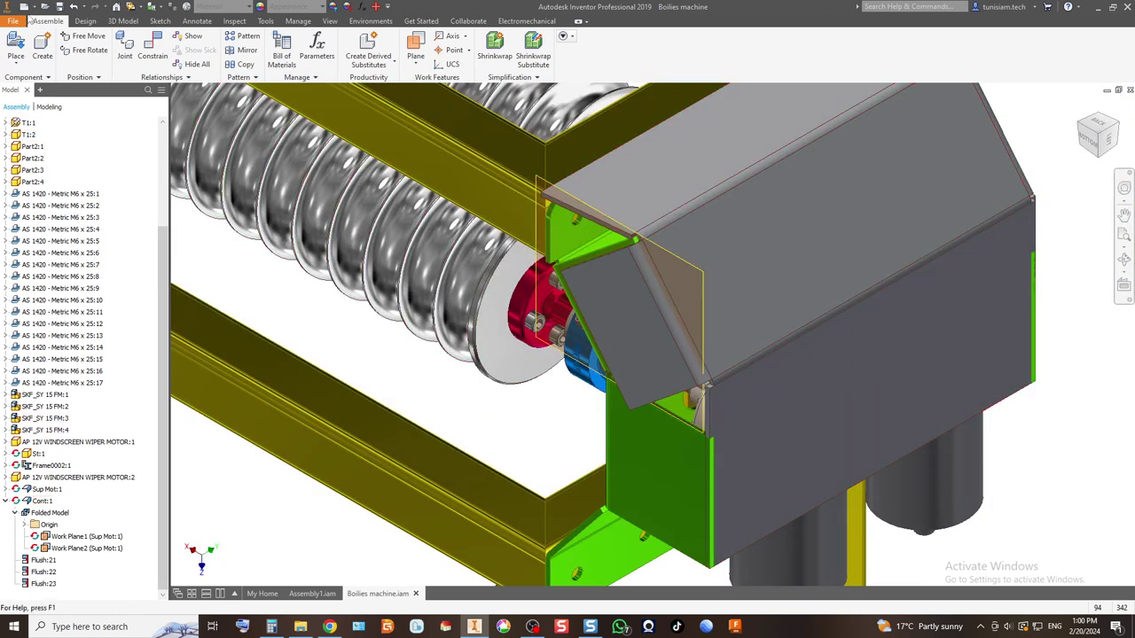
double_click(687, 261)
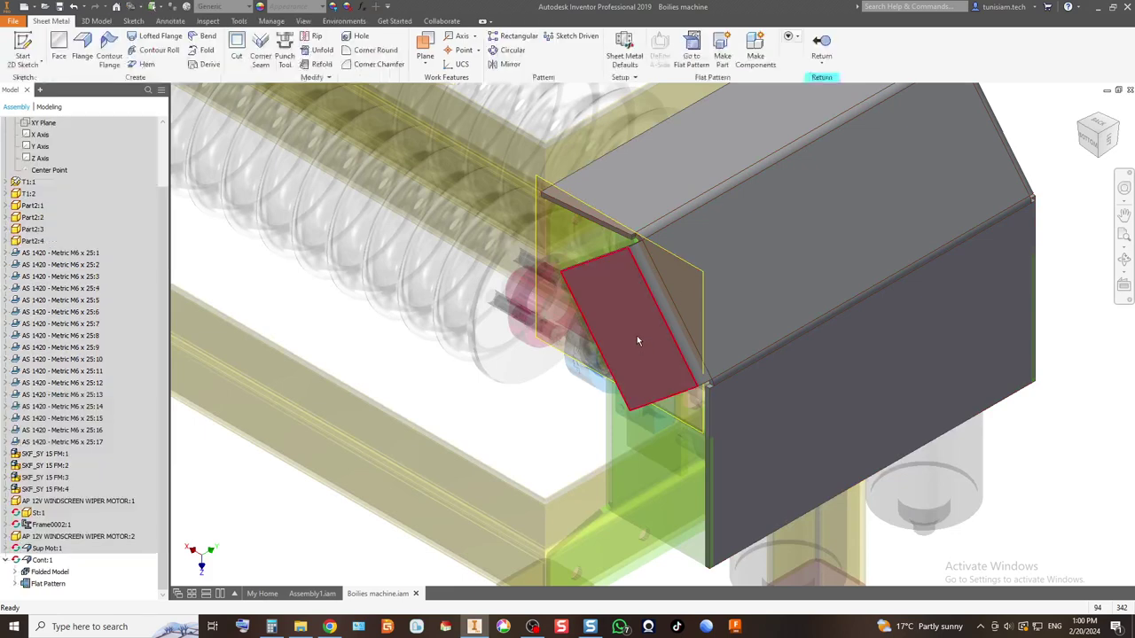
click(637, 335)
key(s)
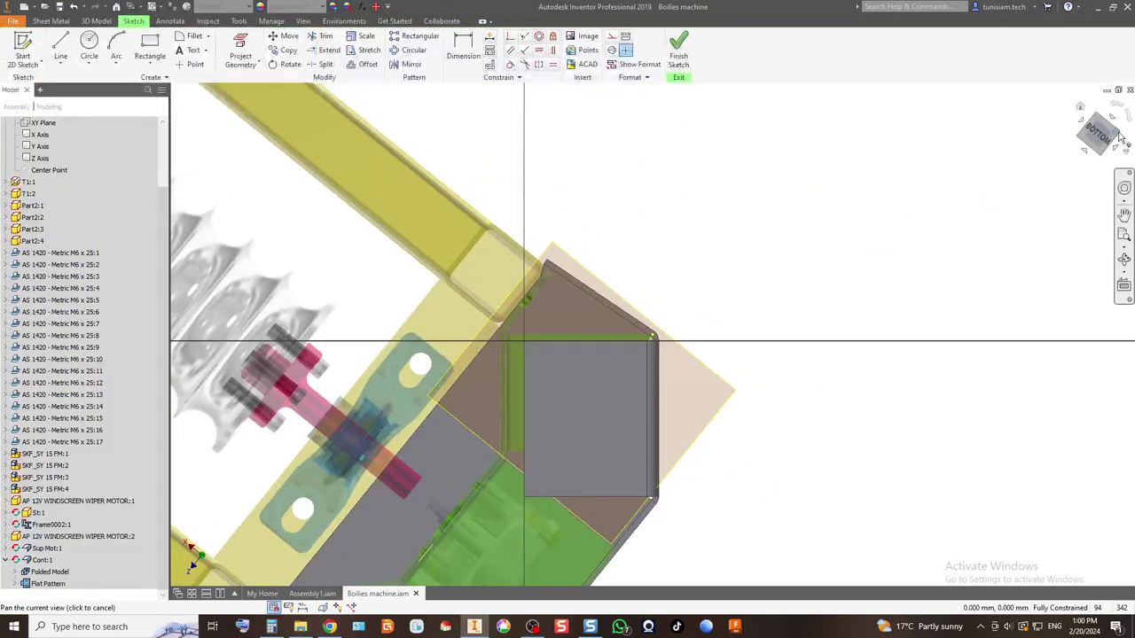
Step: Project the finished side wall's outline into the new sketch on the opposite flange and finish the sketch
click(1119, 135)
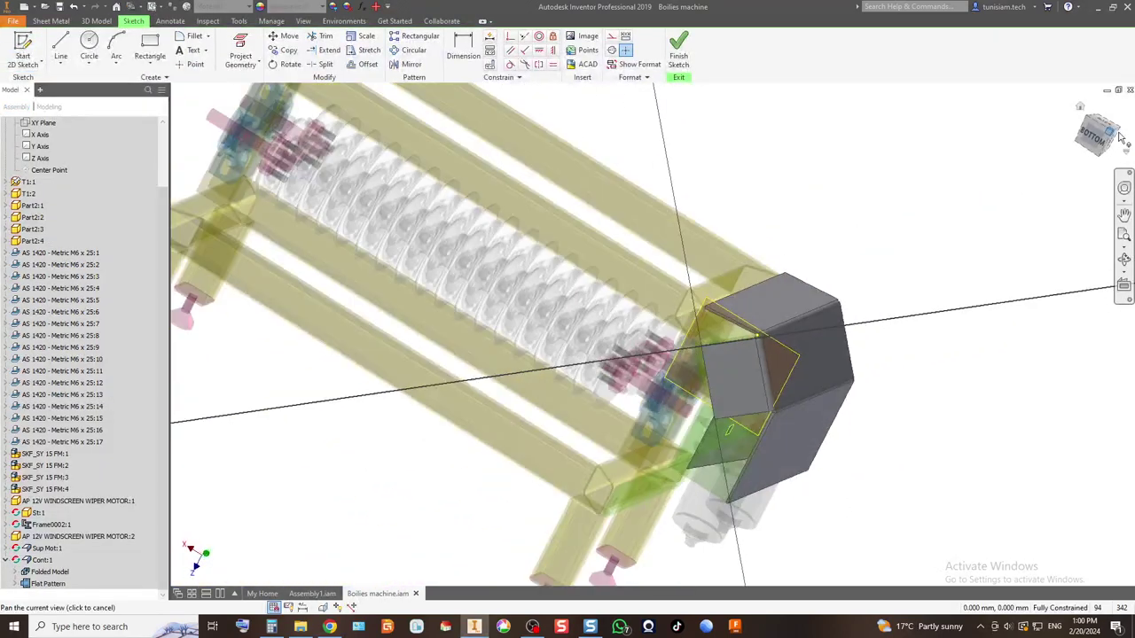
click(1119, 129)
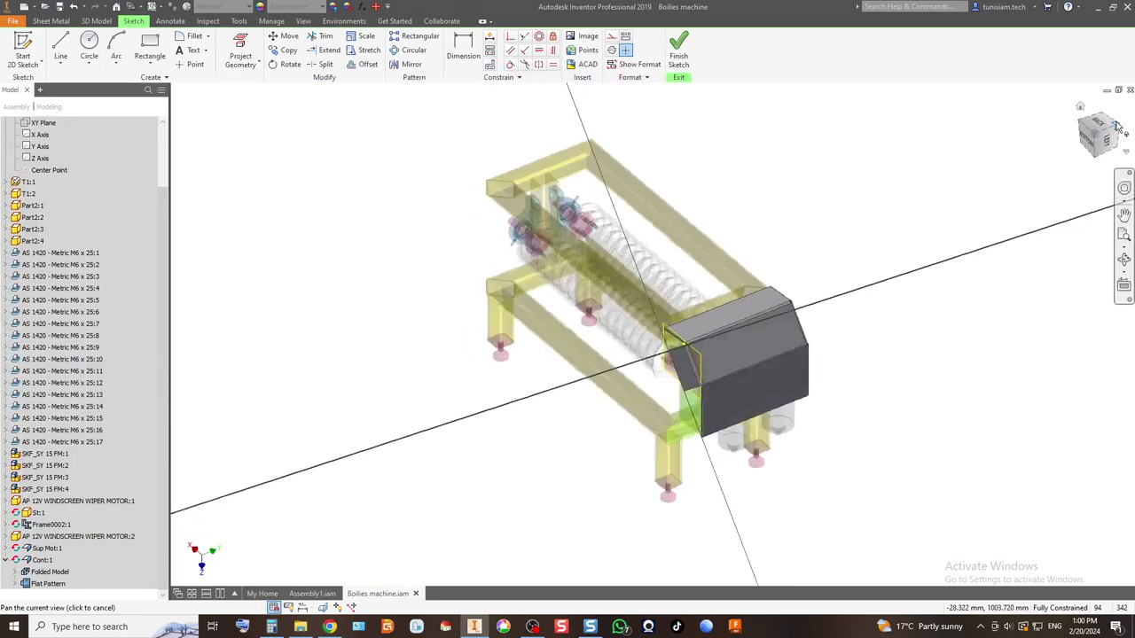
scroll(634, 408, up, 5)
click(240, 55)
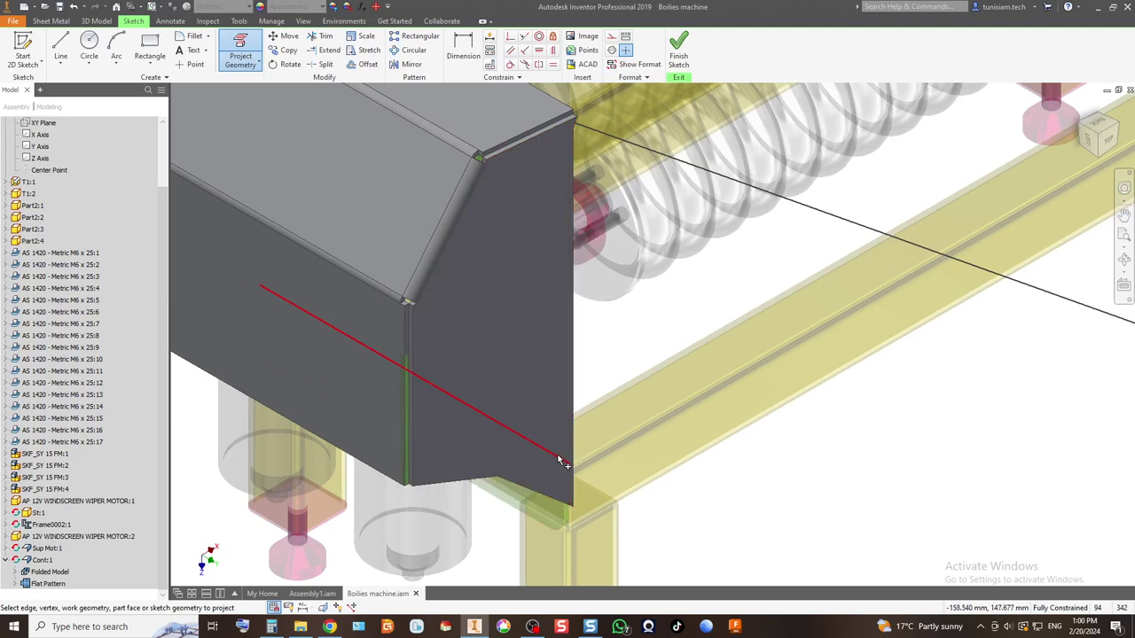
click(1080, 125)
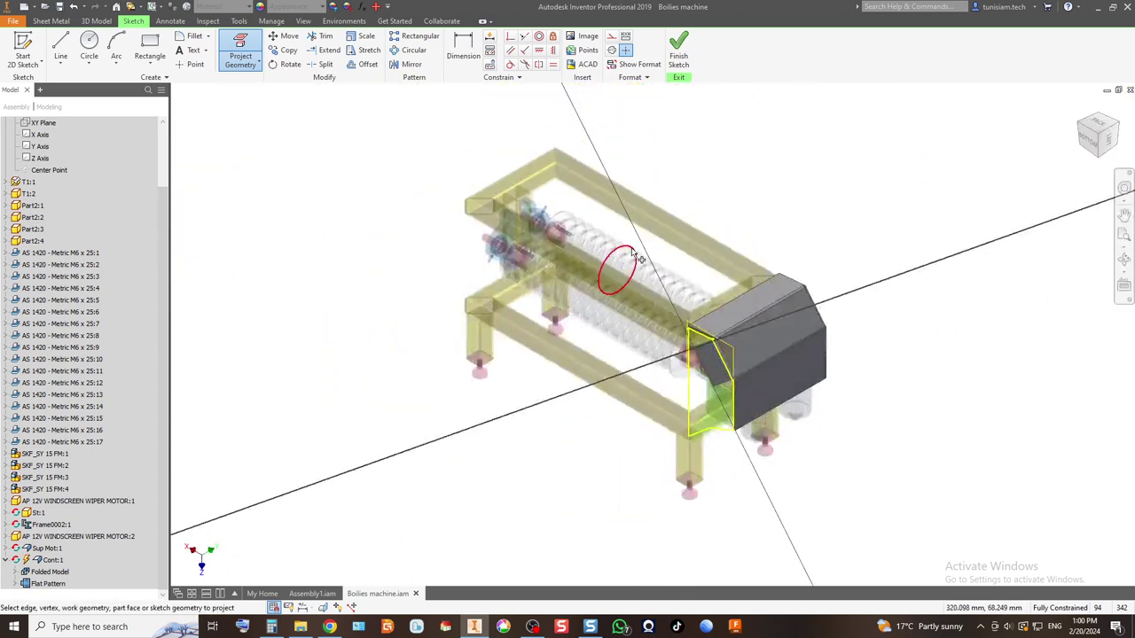
click(679, 49)
Step: Try to create a sheet metal face from the projected side wall outline
click(59, 48)
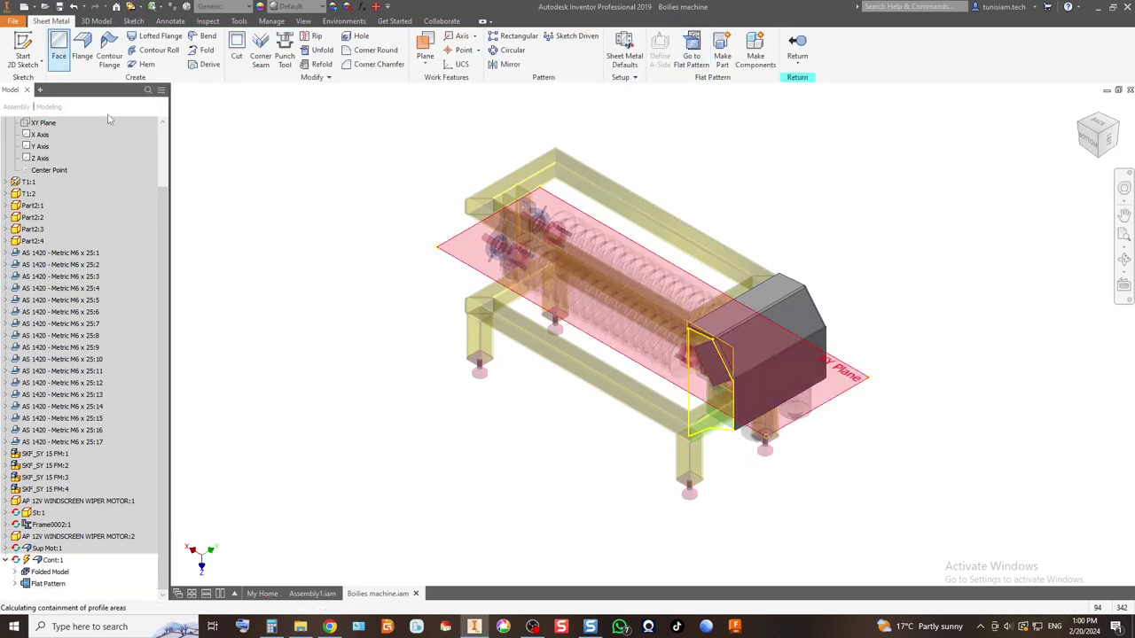
click(221, 476)
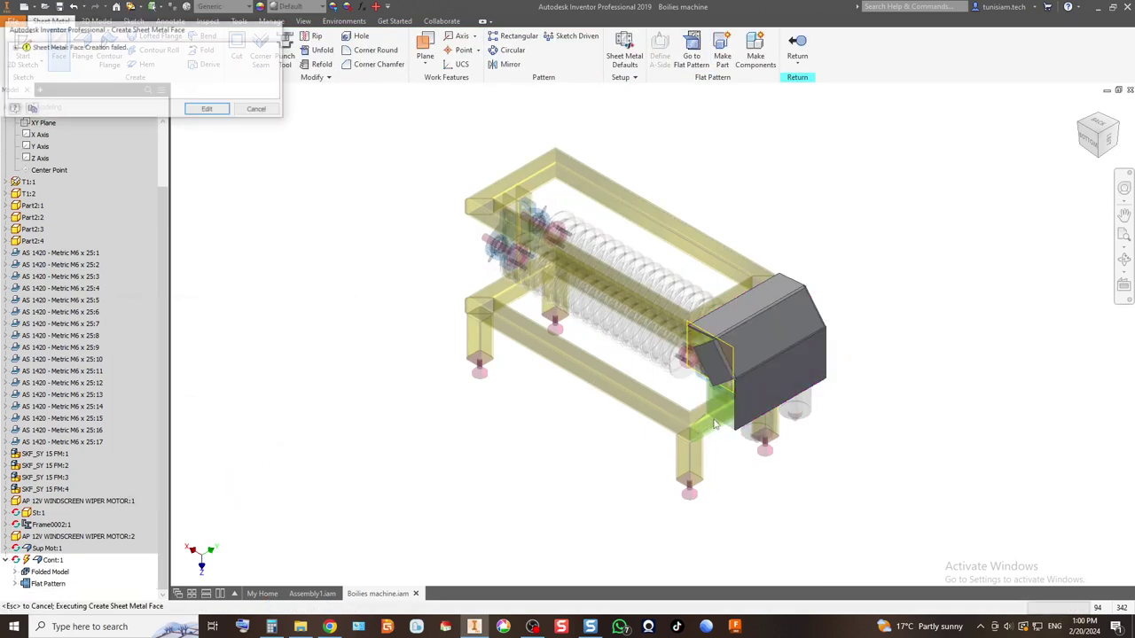
click(258, 110)
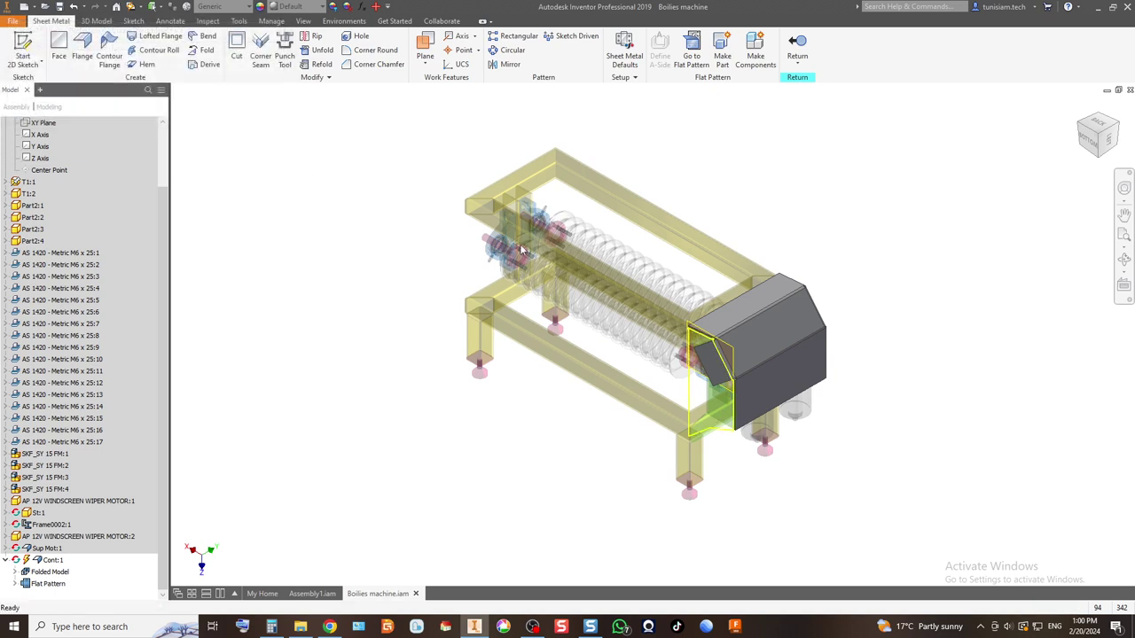
Step: Retry creating the opposite side wall face from the projected profile using the preset offset direction, and dismiss the error
click(59, 49)
scroll(736, 413, up, 5)
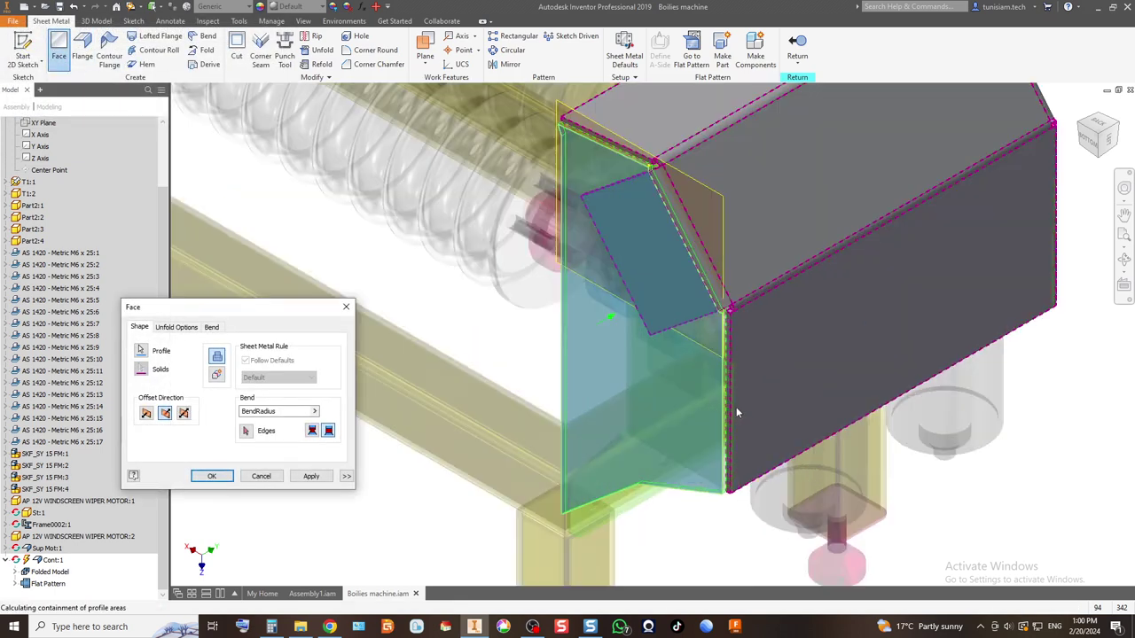
scroll(578, 213, up, 5)
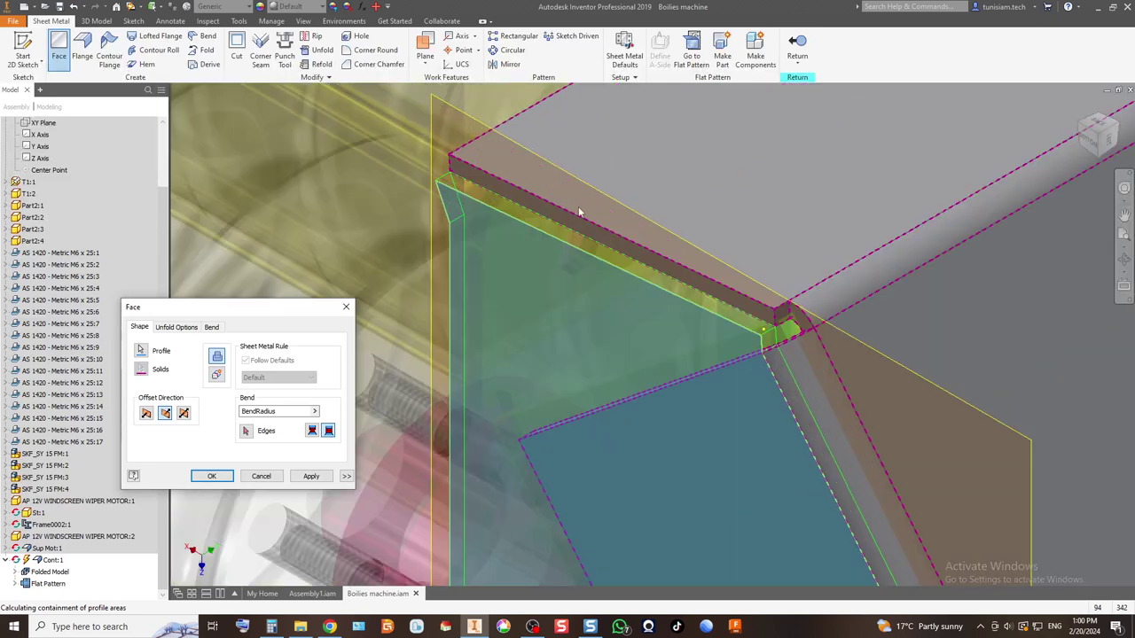
click(312, 477)
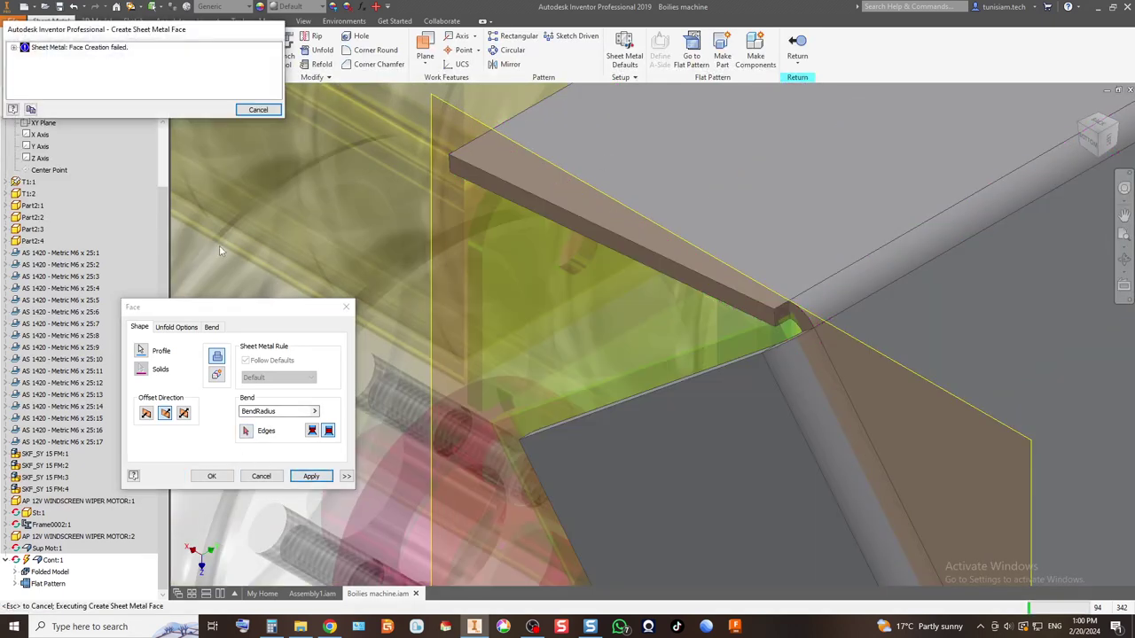
click(246, 113)
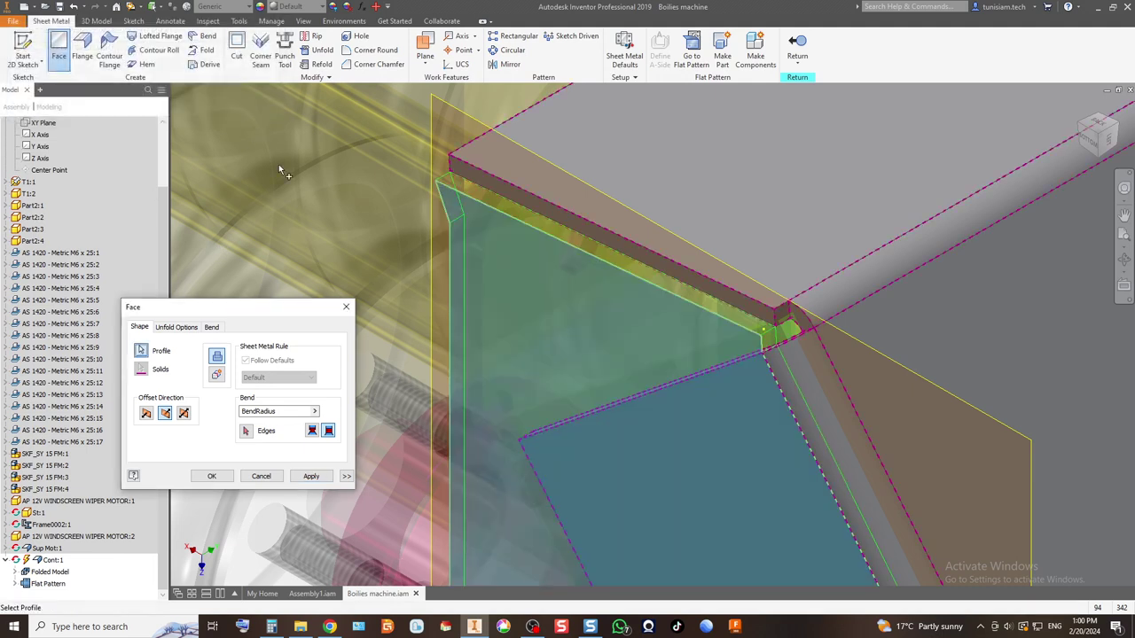
Step: Examine how the previewed side wall face meets the slanted flange and the cover's bend corners
scroll(624, 329, up, 2)
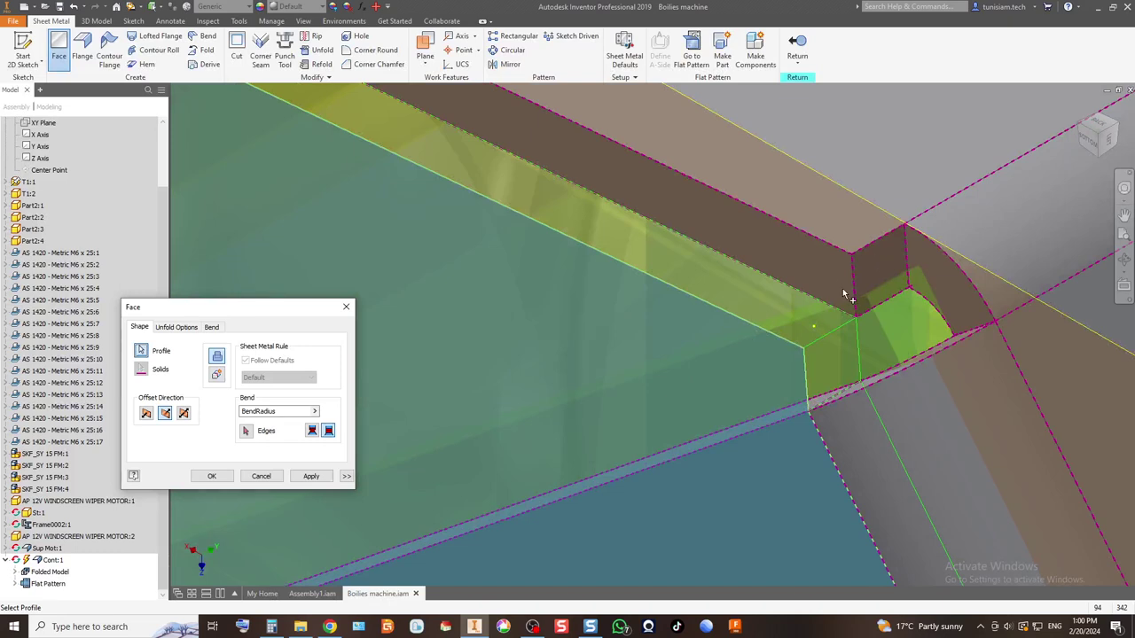
scroll(814, 304, up, 1)
scroll(813, 304, down, 1)
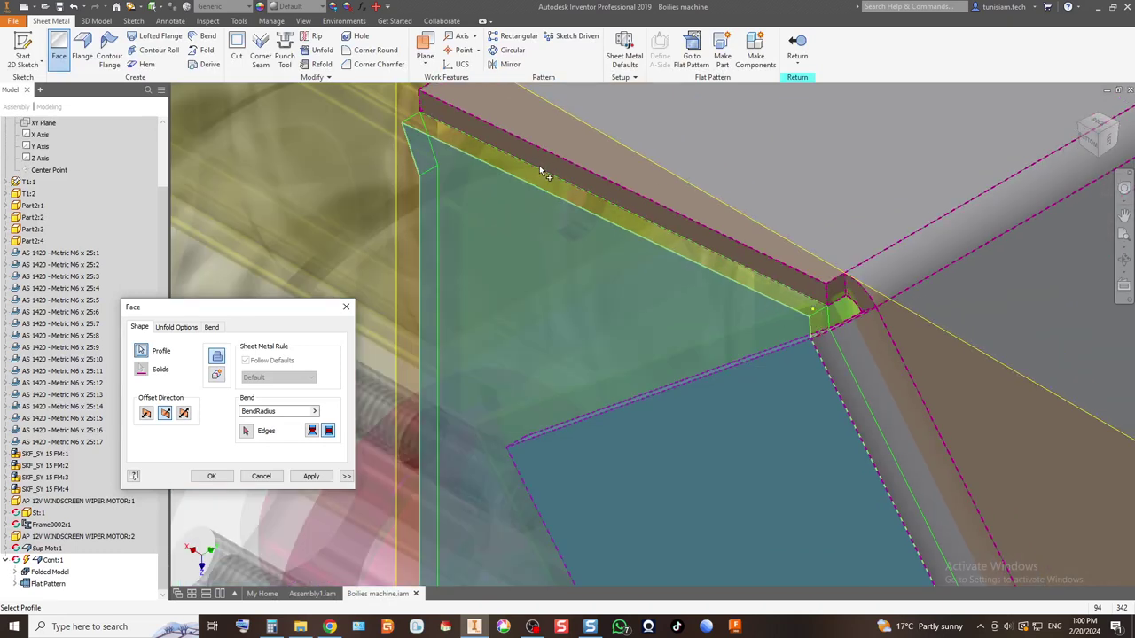
scroll(644, 219, down, 2)
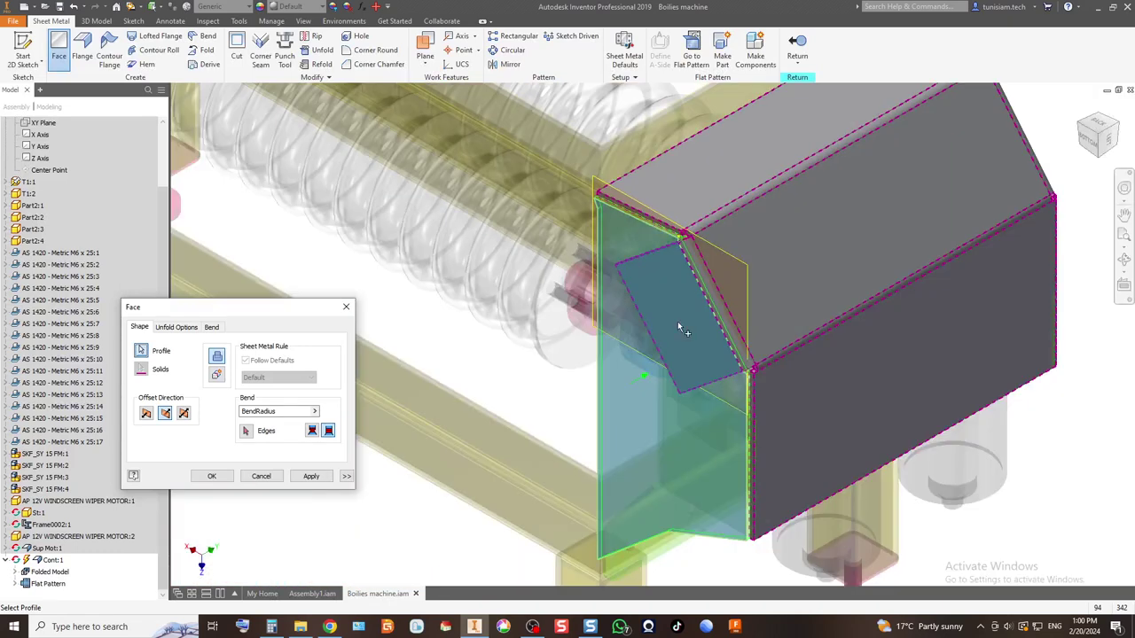
scroll(678, 321, up, 3)
scroll(730, 125, up, 3)
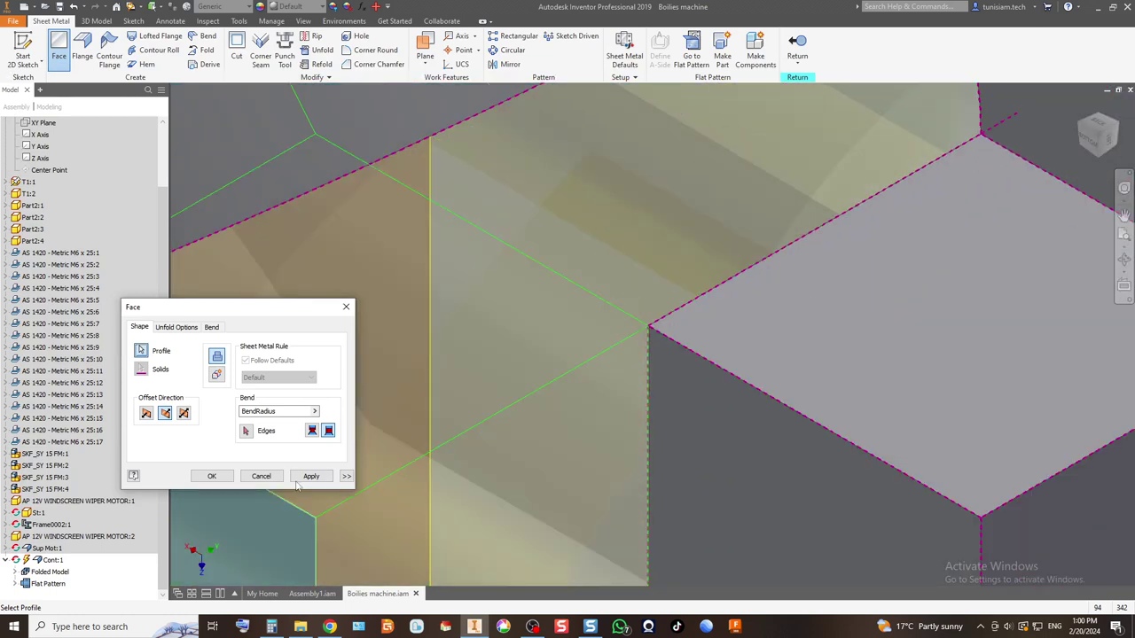
click(312, 431)
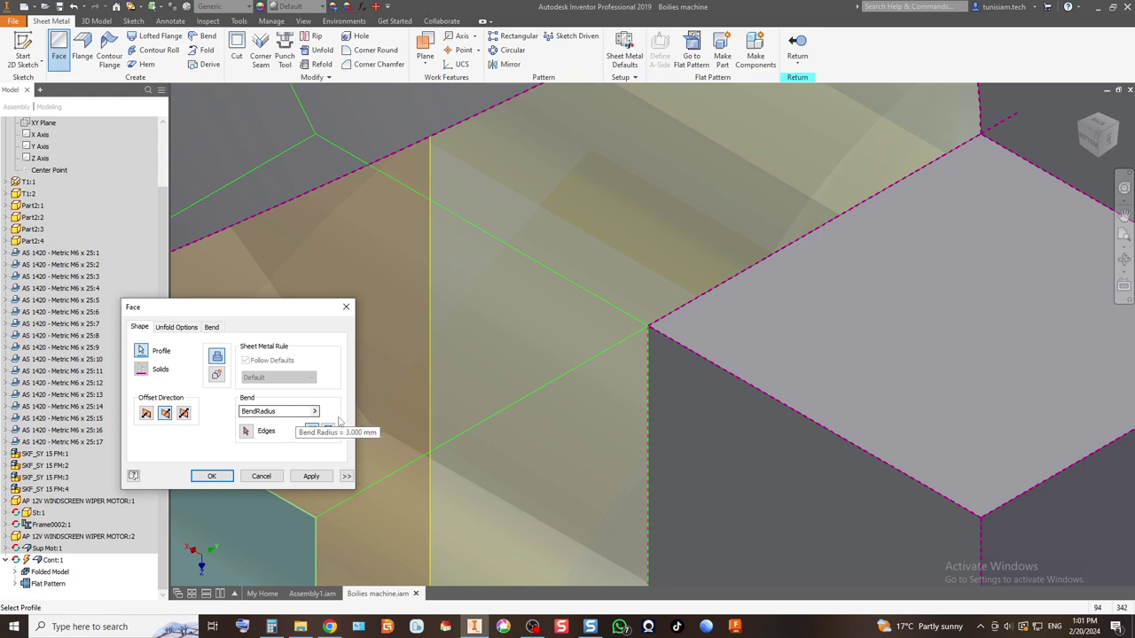
scroll(404, 434, down, 2)
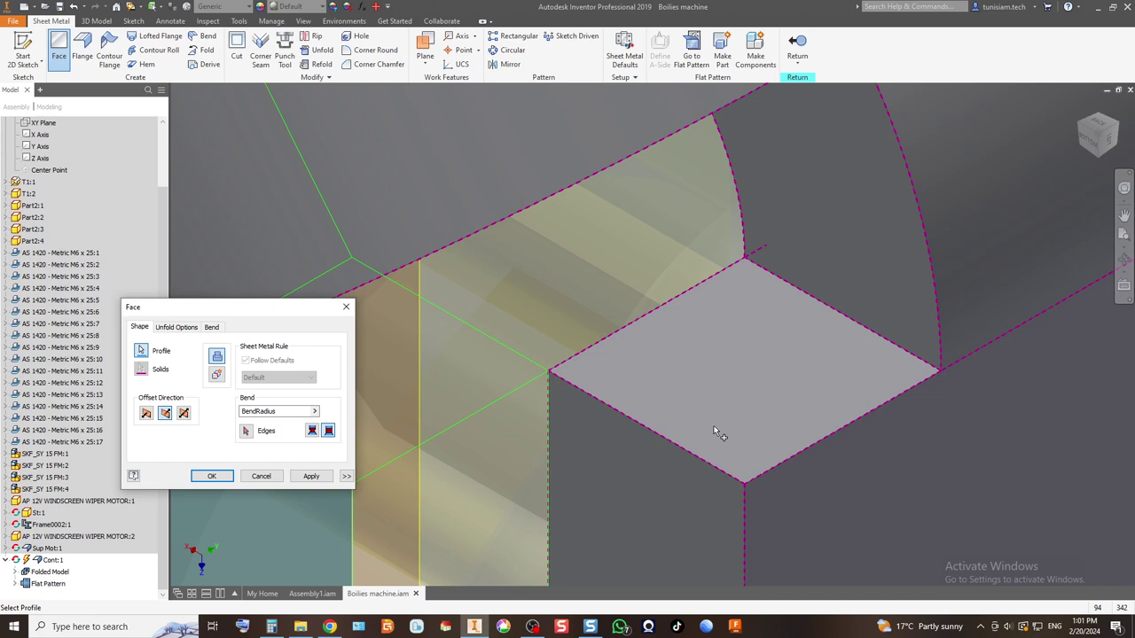
scroll(713, 425, down, 4)
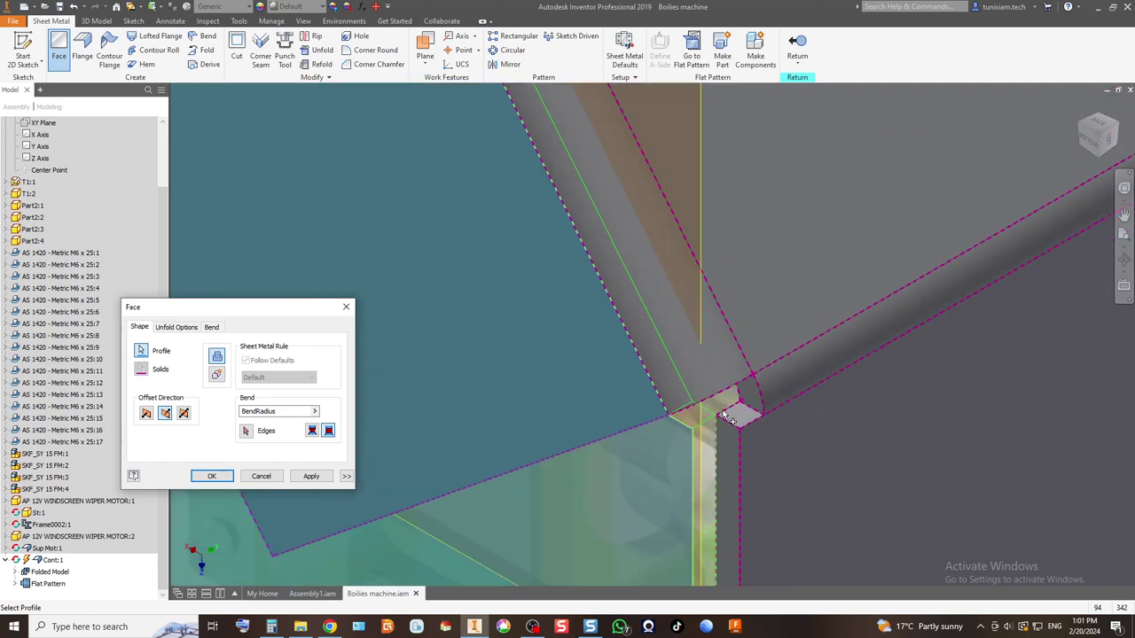
Step: Attempt the previewed side wall face again, expand the error details, and cancel the feature
click(224, 478)
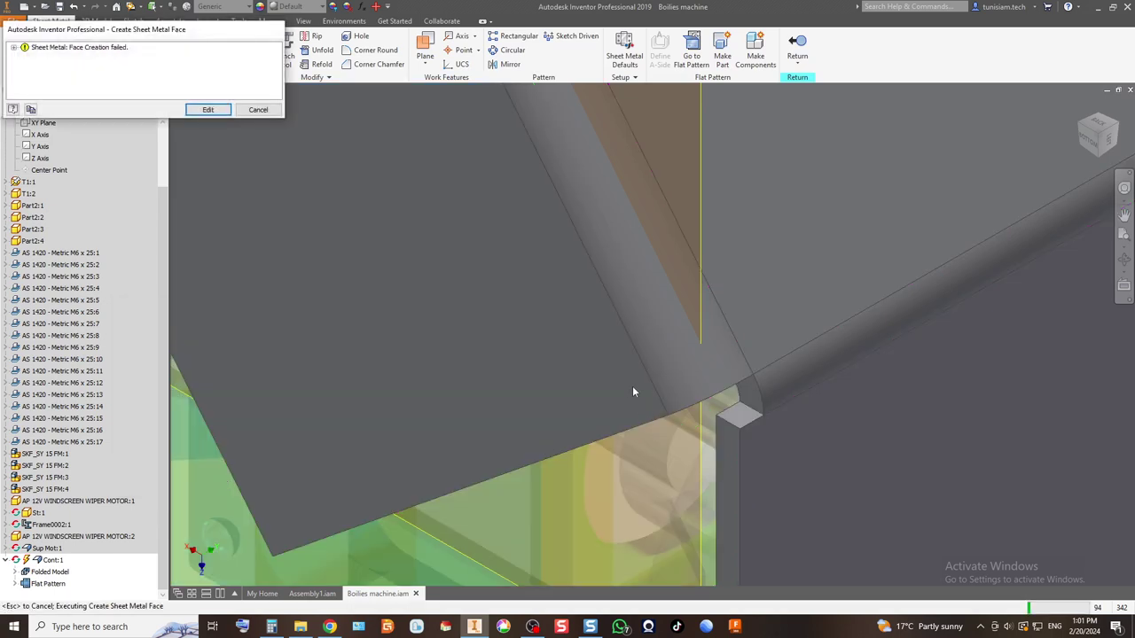
click(14, 47)
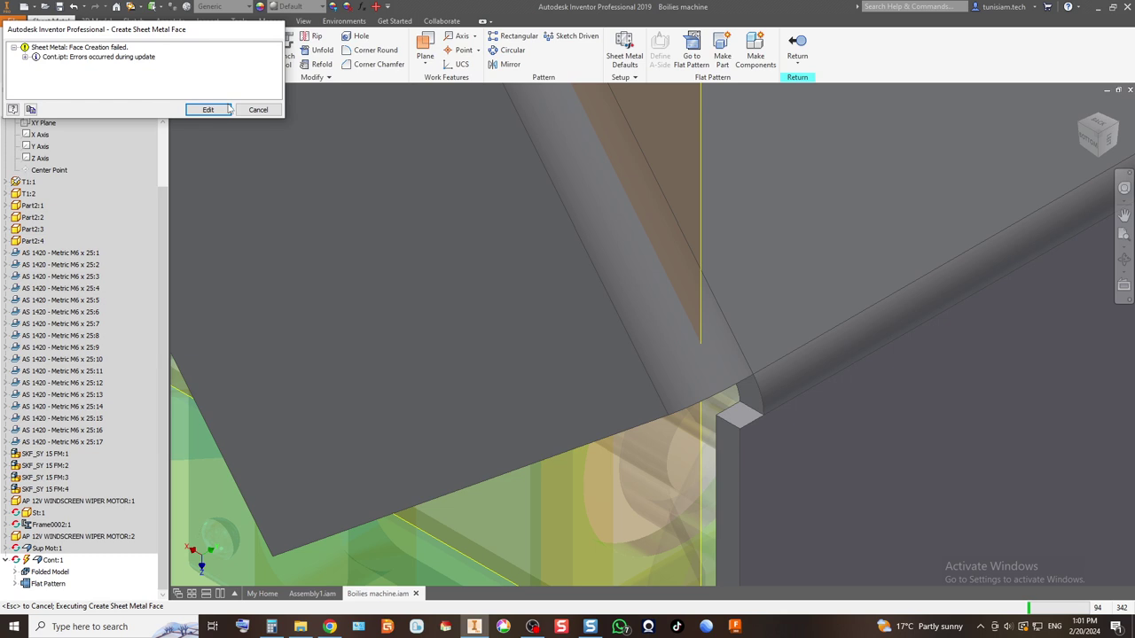
click(258, 110)
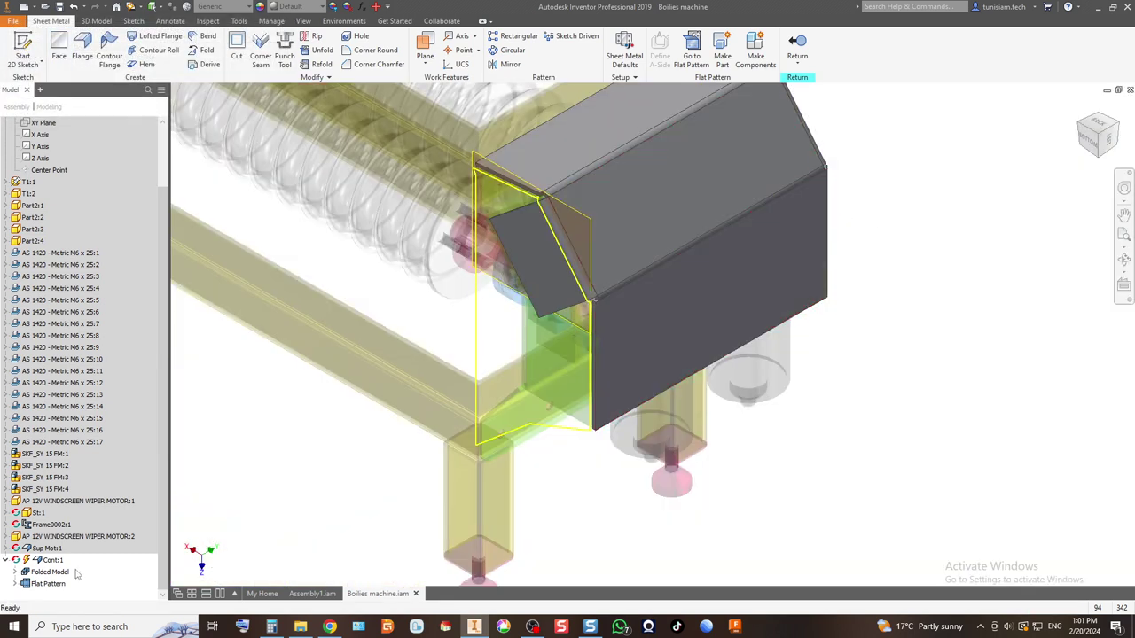
Step: Reopen Sketch9 in the folded model, inspect the projected outline near the frame tube and cover corner, and finish the sketch
click(43, 577)
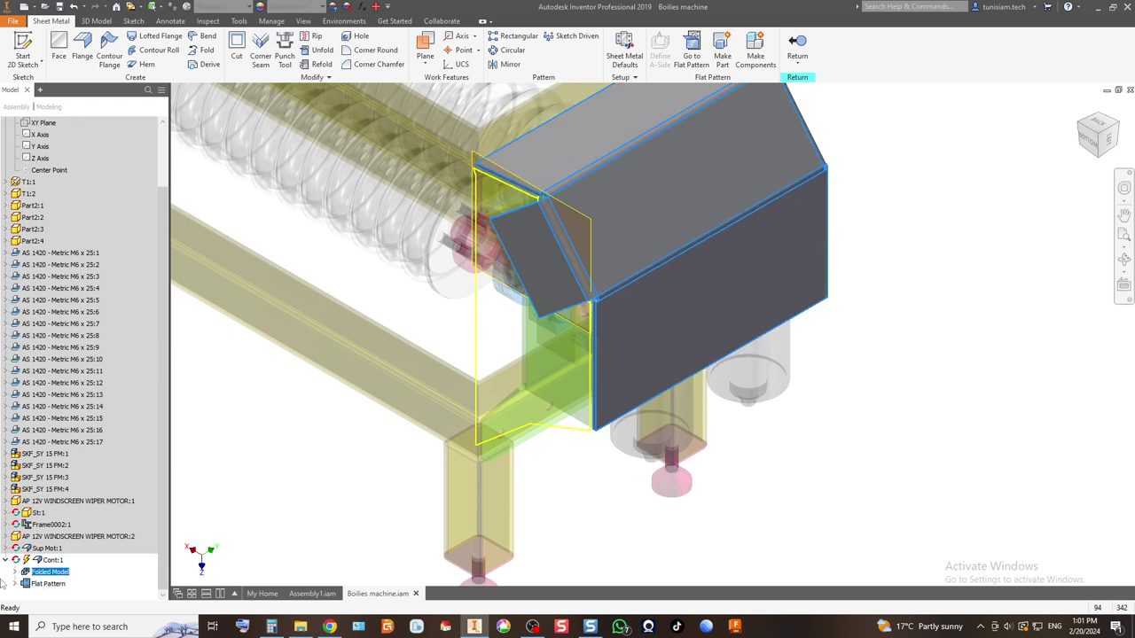
click(15, 572)
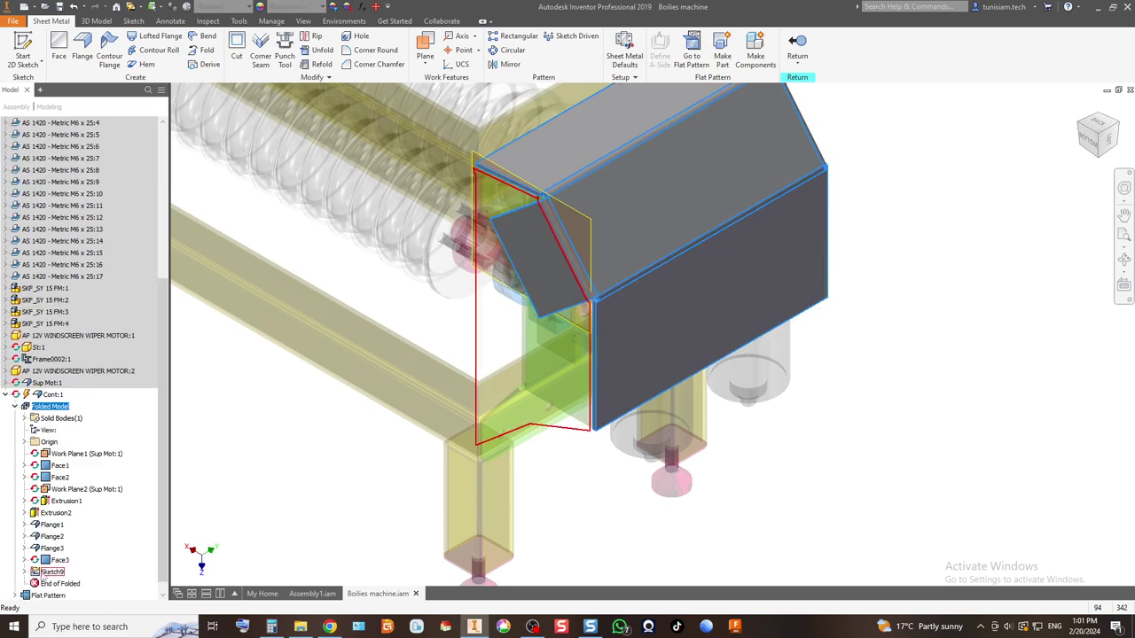
click(50, 572)
double_click(46, 572)
scroll(786, 337, down, 5)
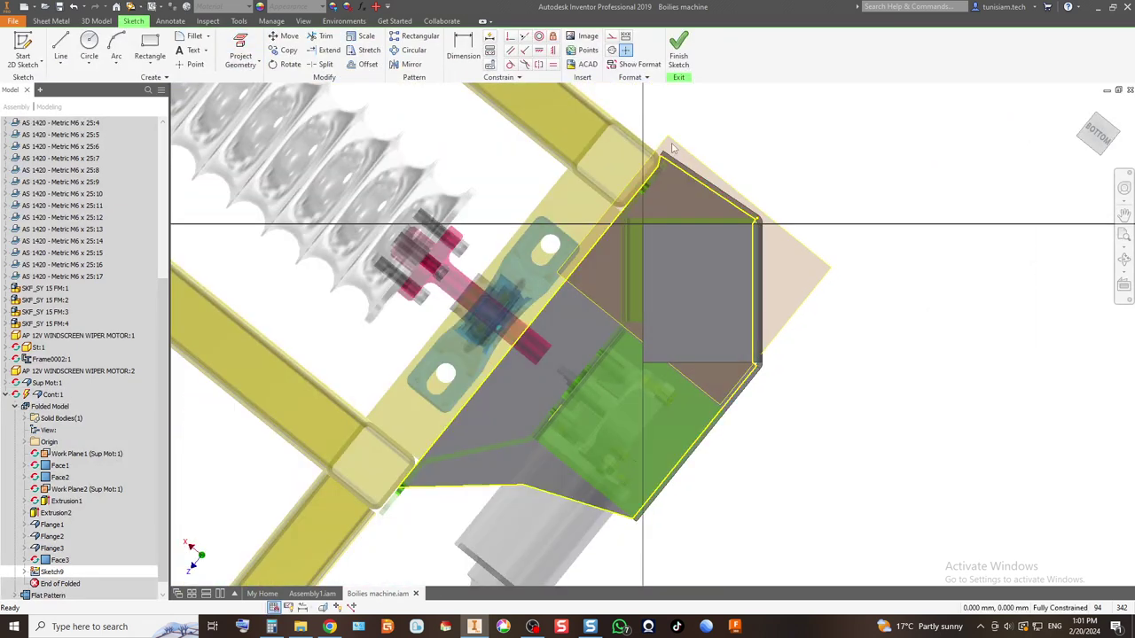
scroll(672, 148, up, 6)
scroll(582, 229, down, 2)
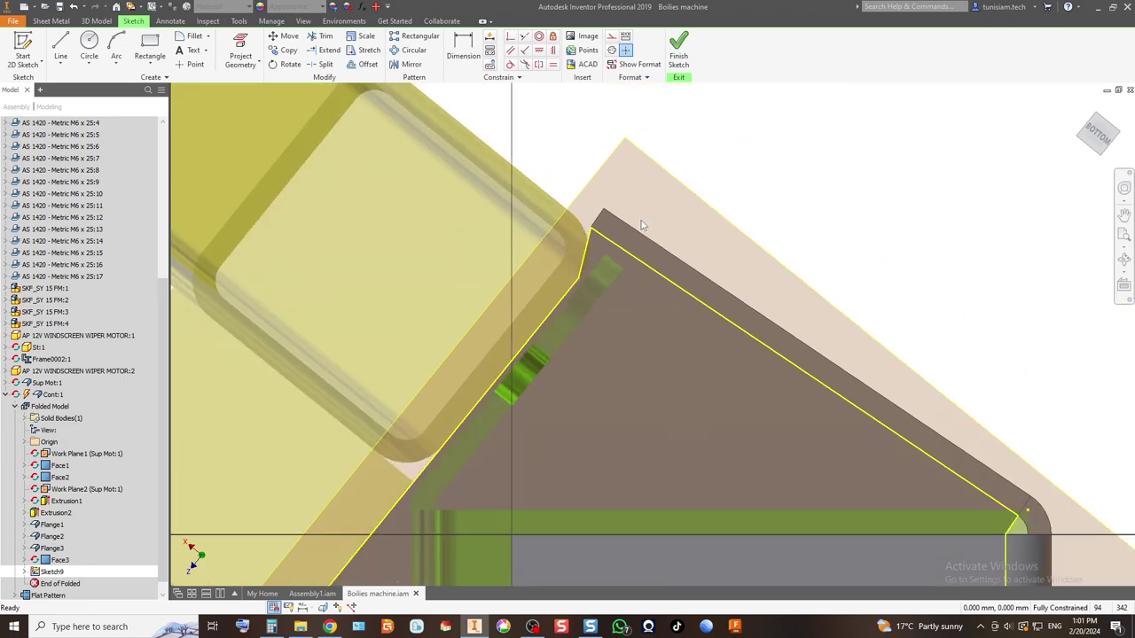
click(679, 59)
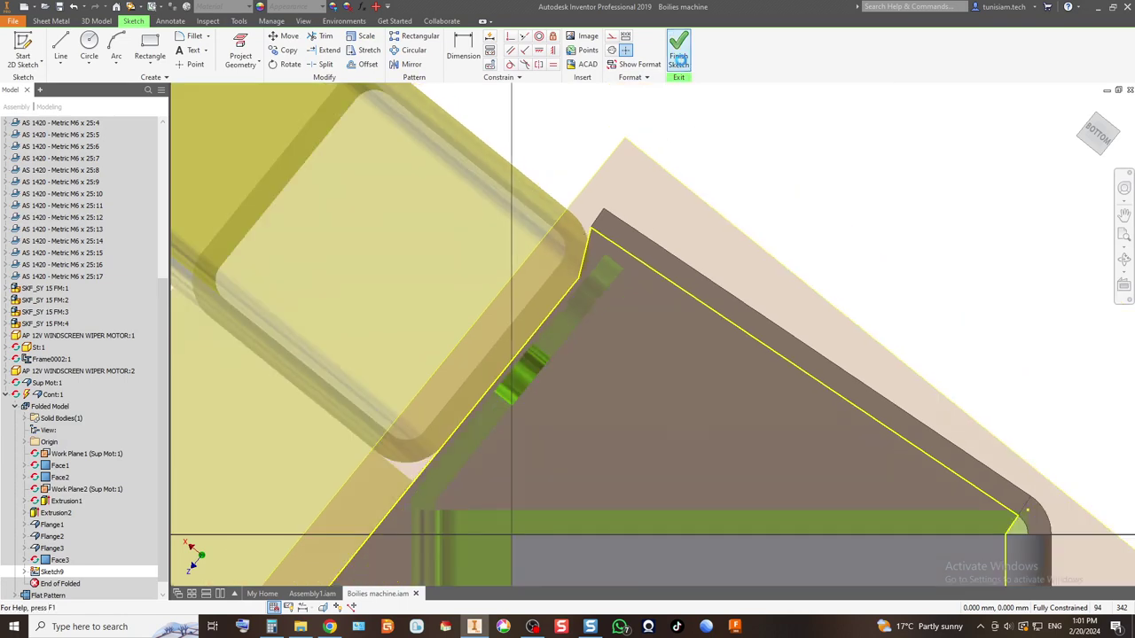
Step: Compare the offset directions of a new face on the projected profile against the cover's edge, and cancel the feature
click(58, 44)
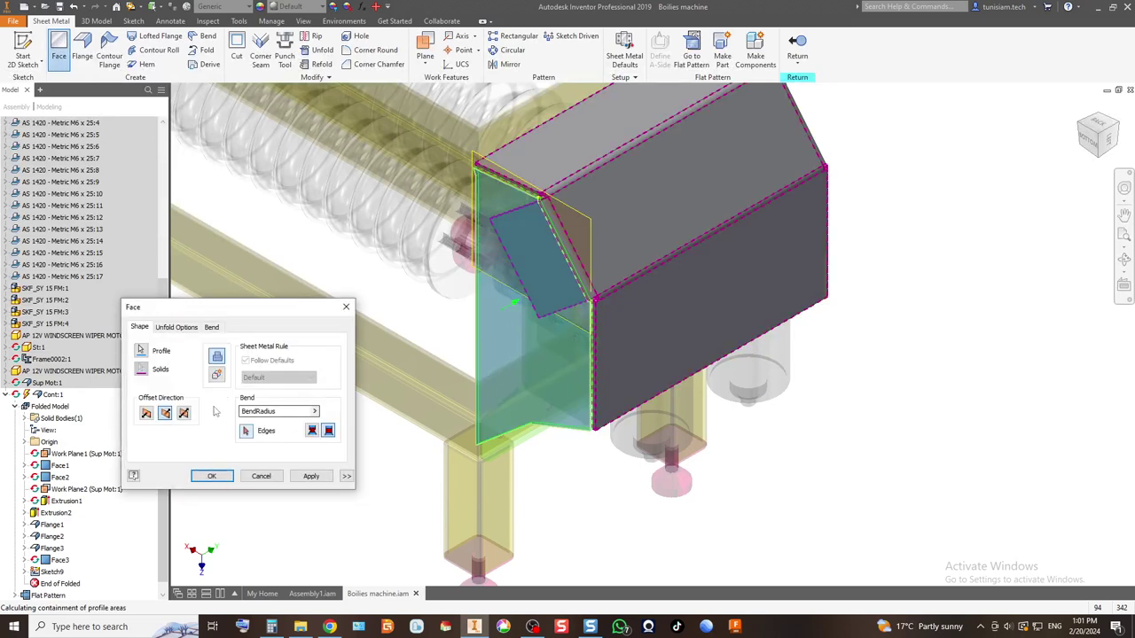
click(150, 419)
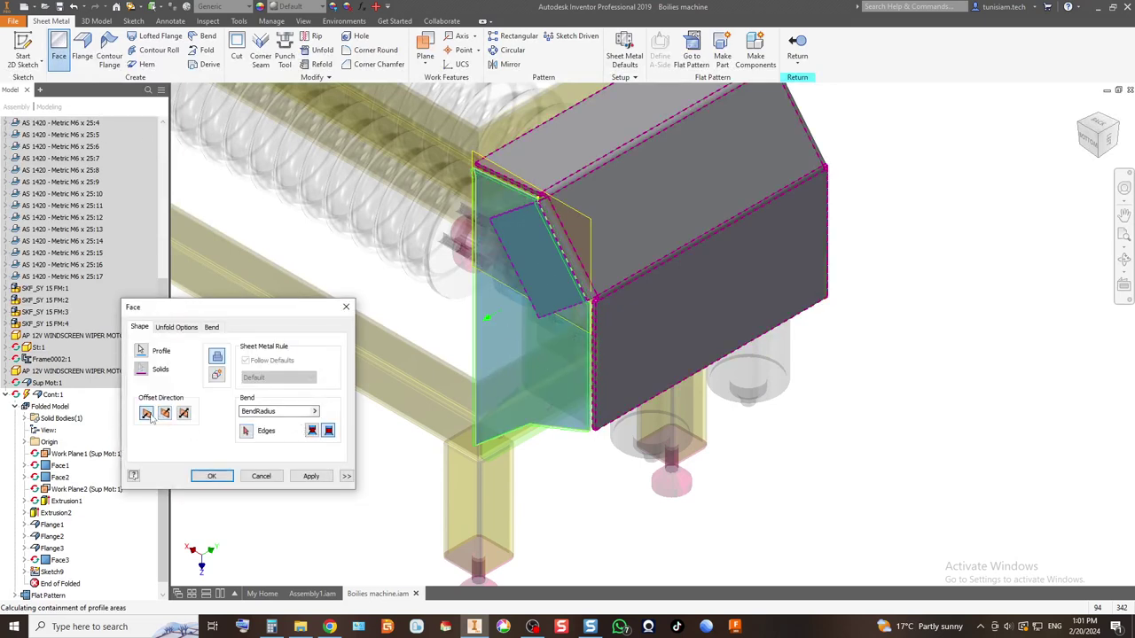
scroll(470, 220, up, 4)
scroll(470, 220, down, 2)
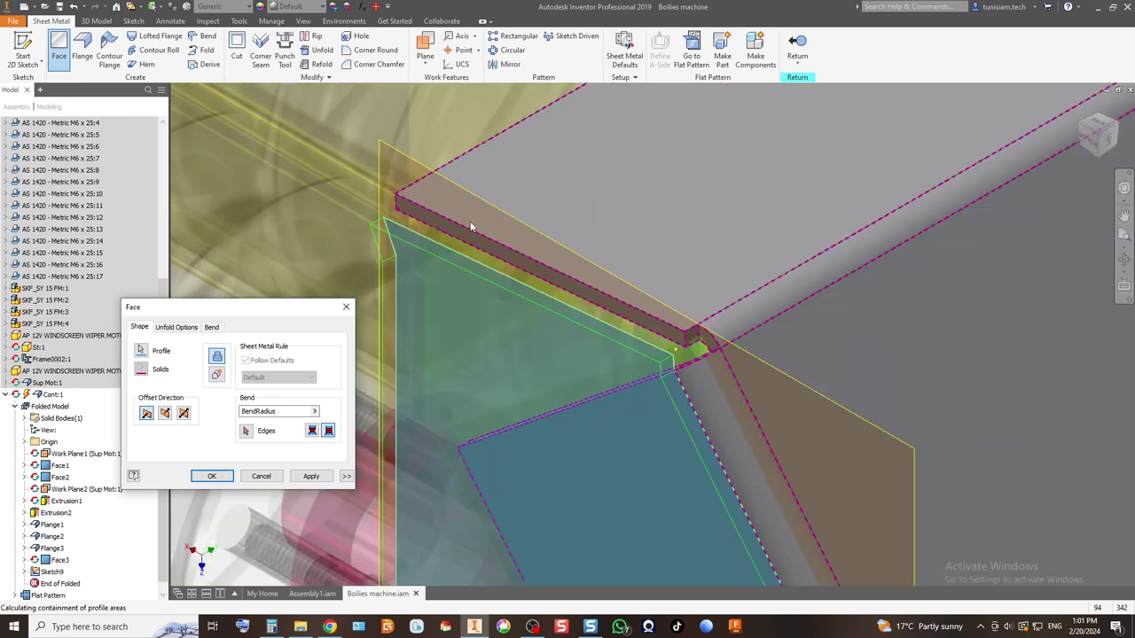
scroll(536, 308, up, 3)
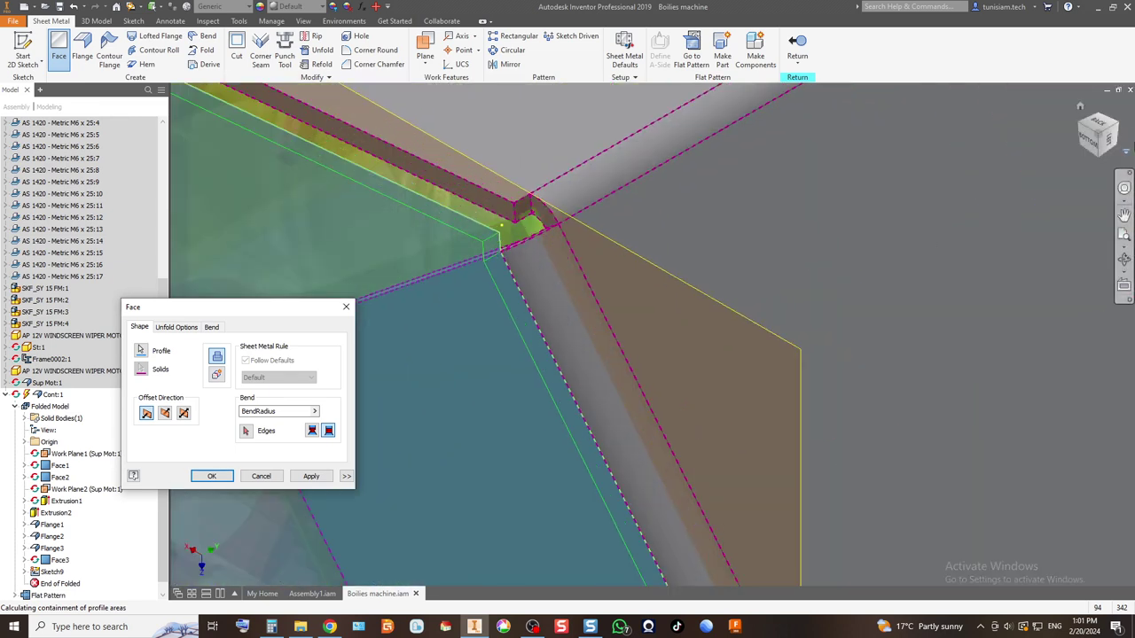
click(1080, 105)
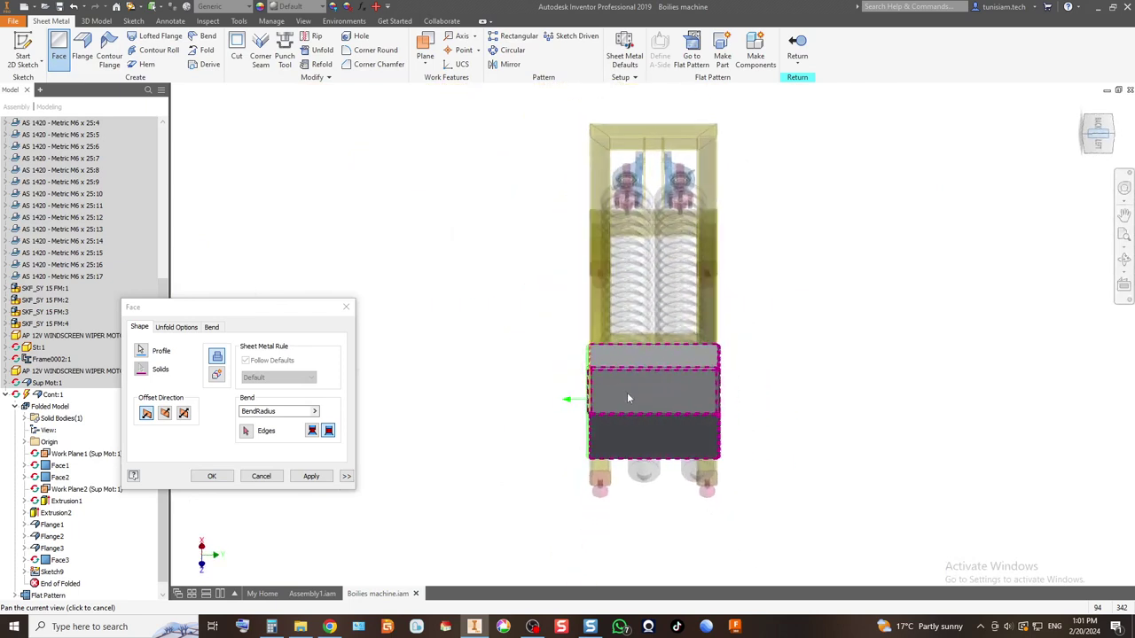
scroll(626, 392, up, 5)
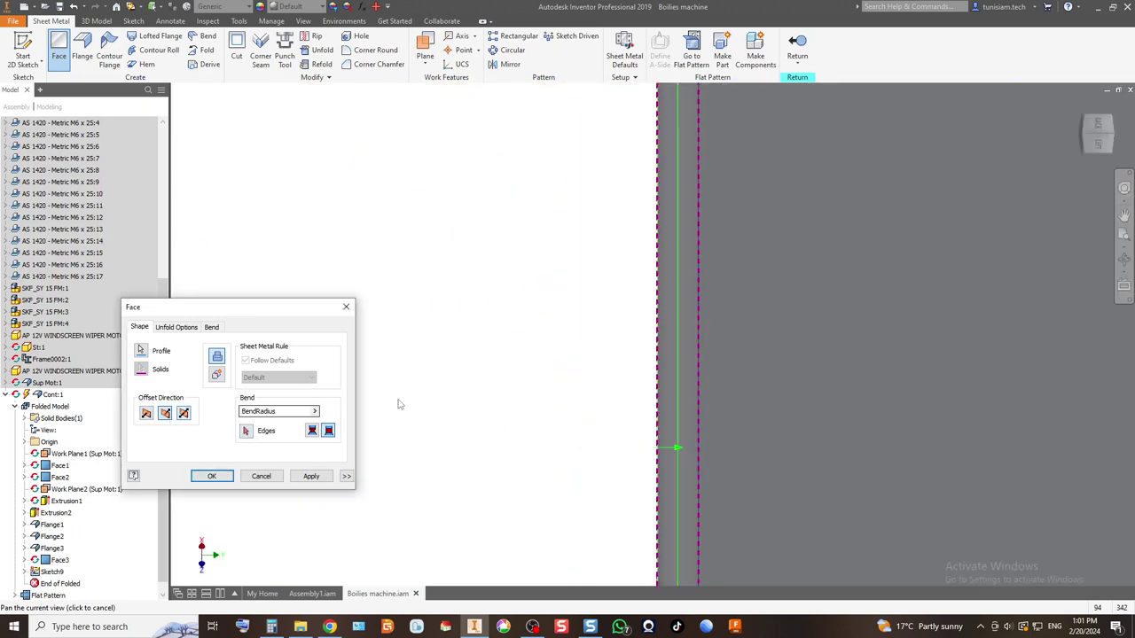
scroll(443, 373, down, 5)
click(262, 476)
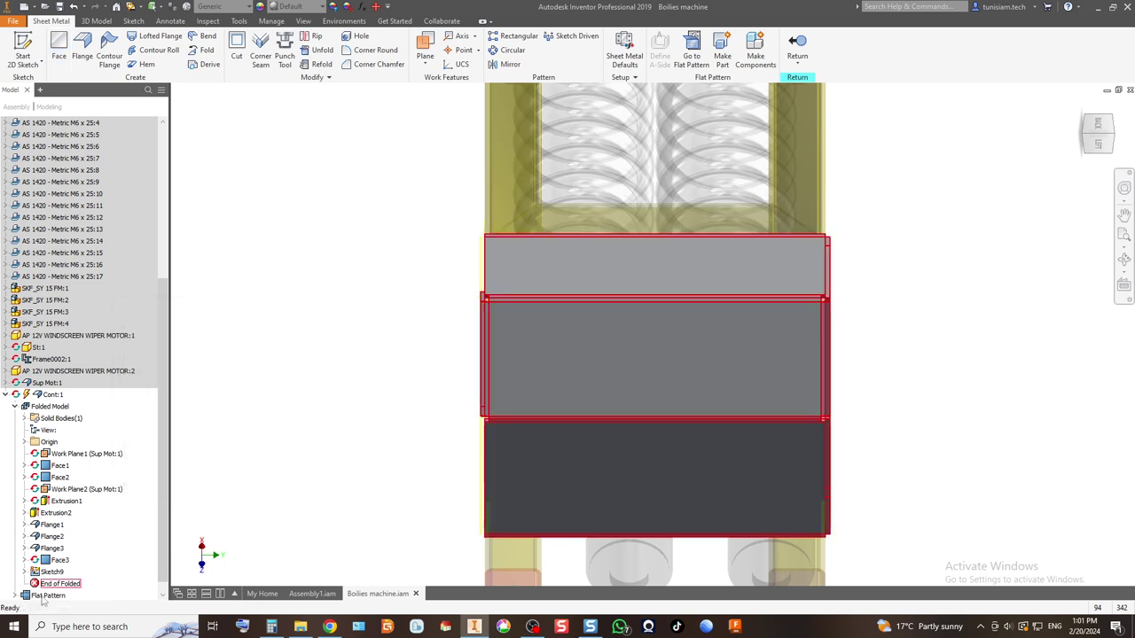
Step: Check the offset direction of the finished side wall, Face3, and close its settings without changes
click(55, 560)
click(841, 371)
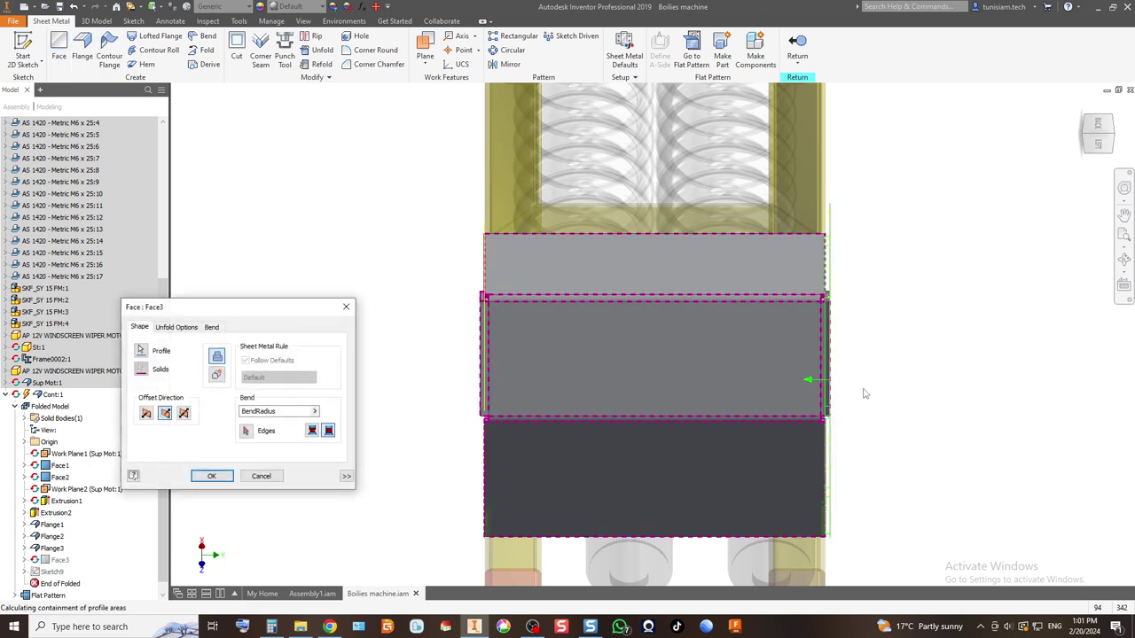
scroll(835, 379, up, 5)
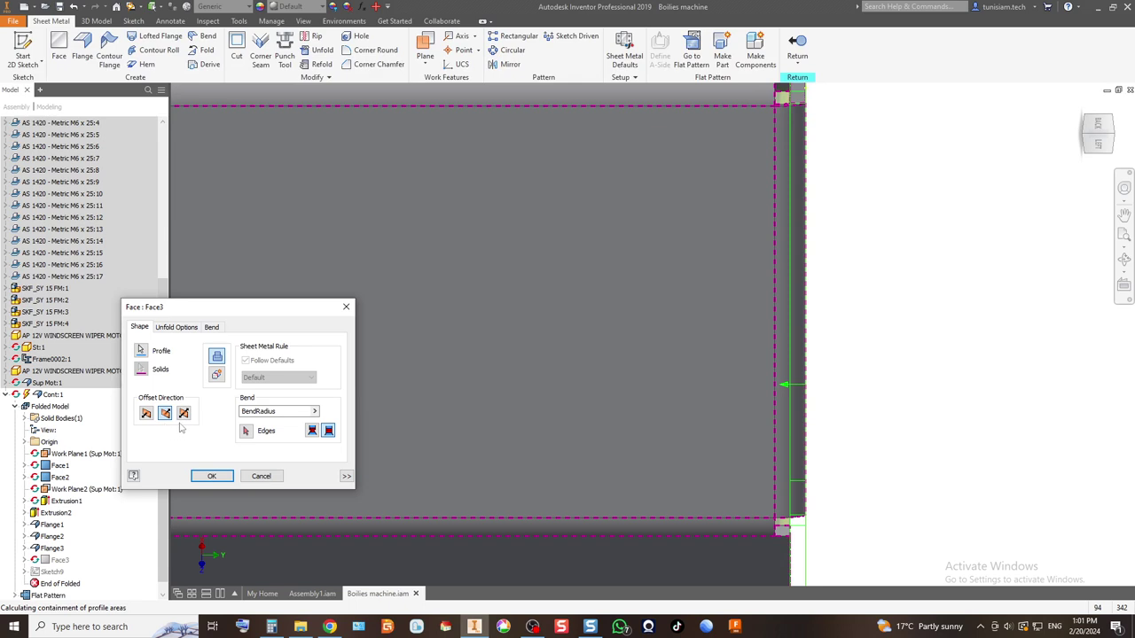
click(250, 478)
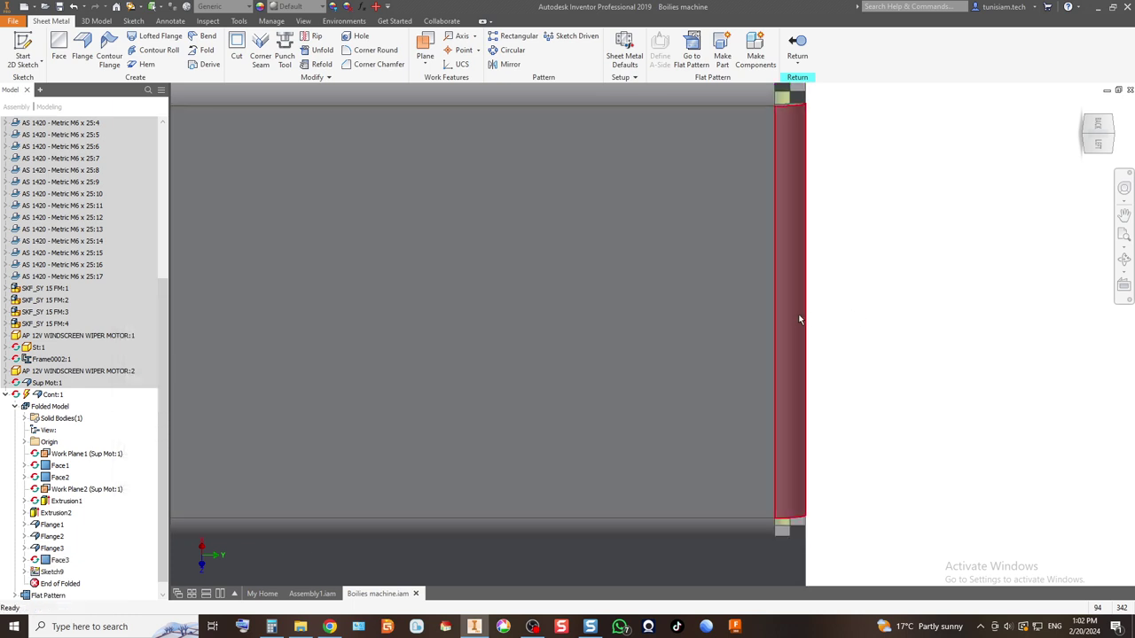
Step: Edit Flange3, compare its bend positions, and apply the one that starts the bend at the adjacent face's edge
scroll(770, 326, down, 3)
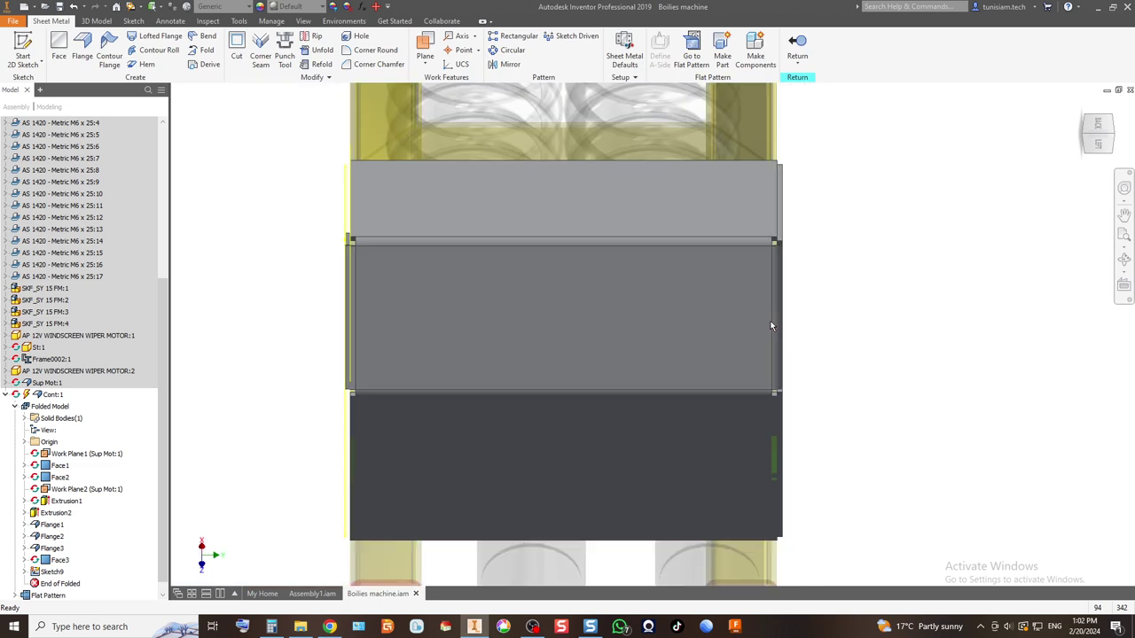
scroll(784, 249, up, 4)
scroll(760, 258, down, 1)
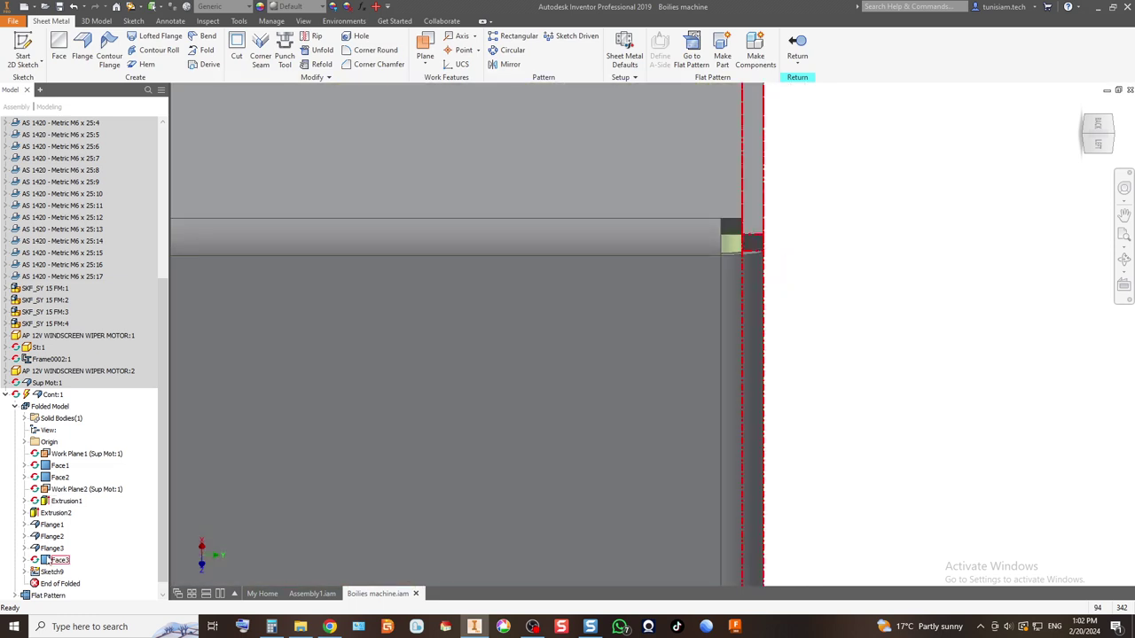
click(49, 548)
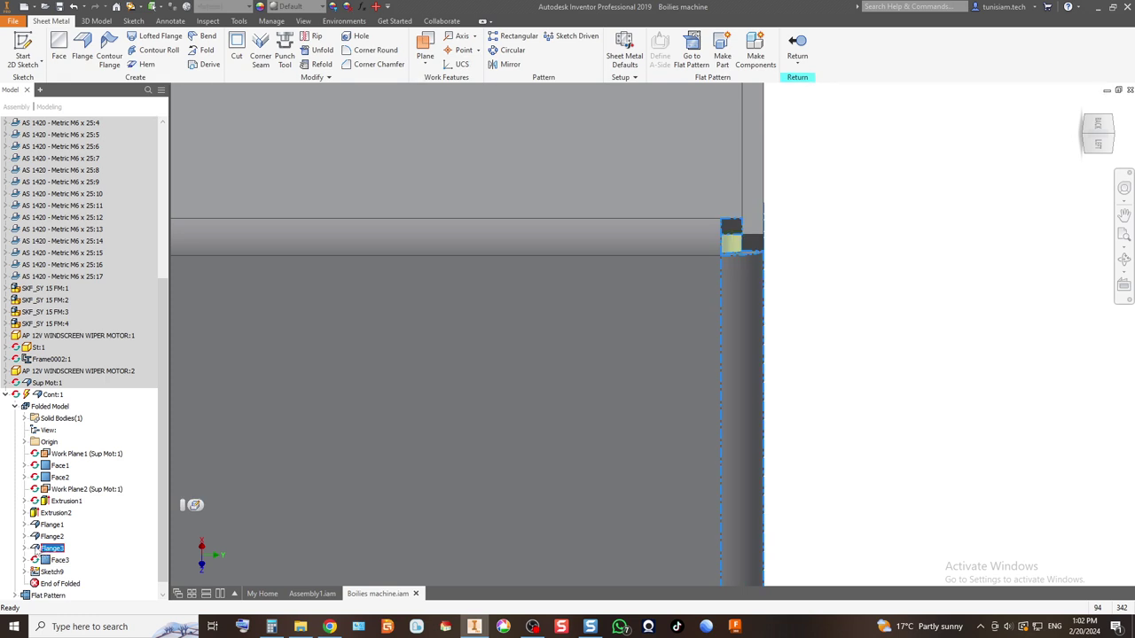
double_click(37, 548)
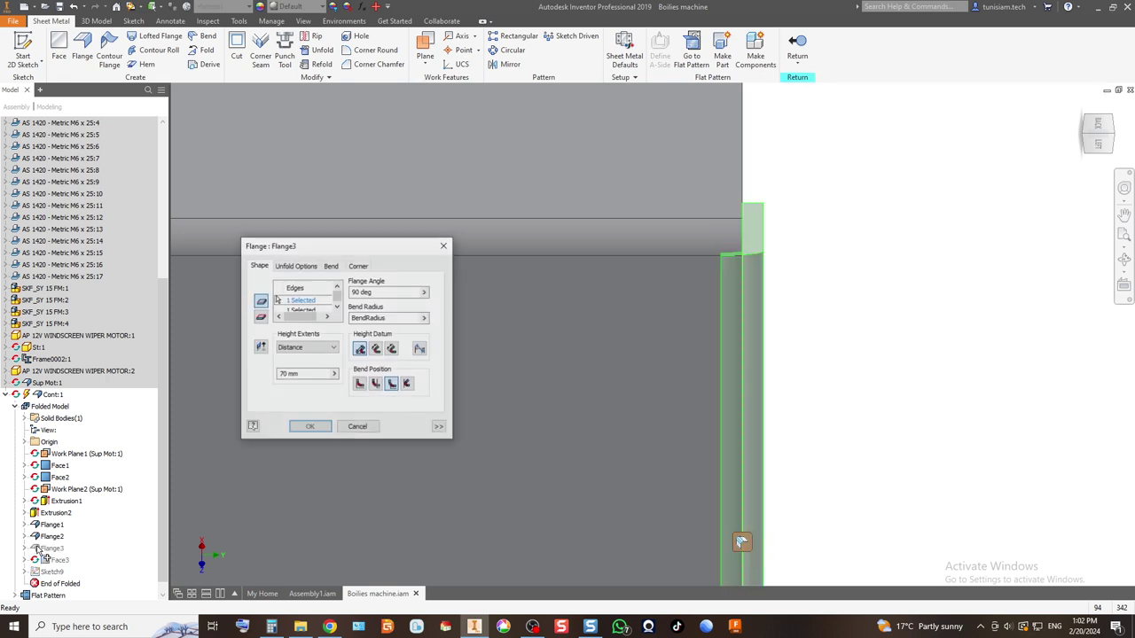
click(378, 387)
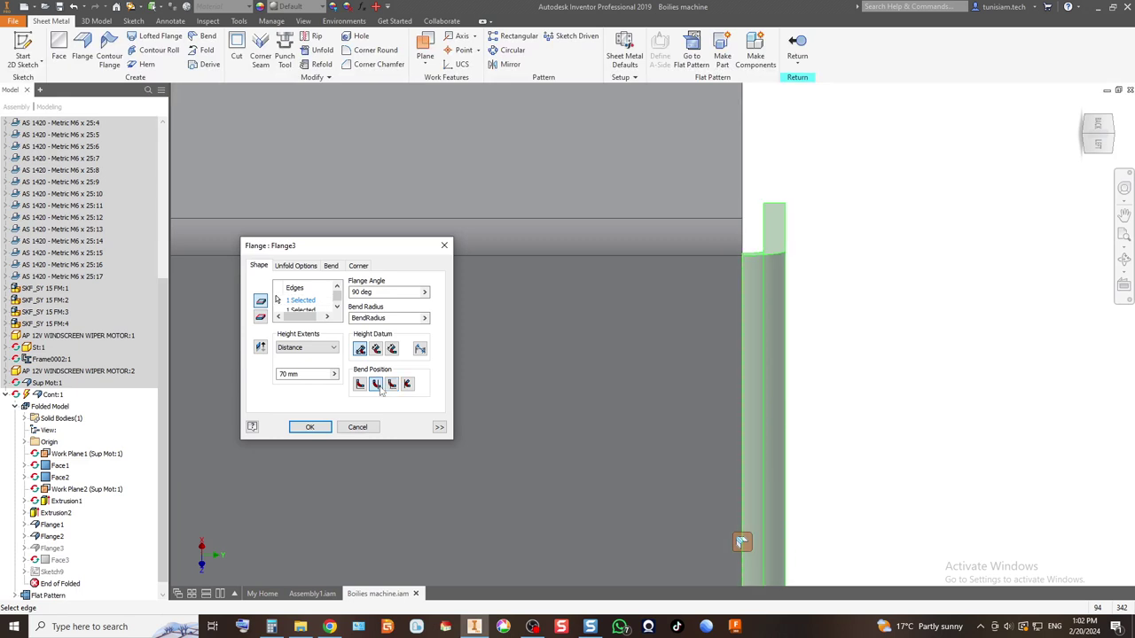
click(392, 385)
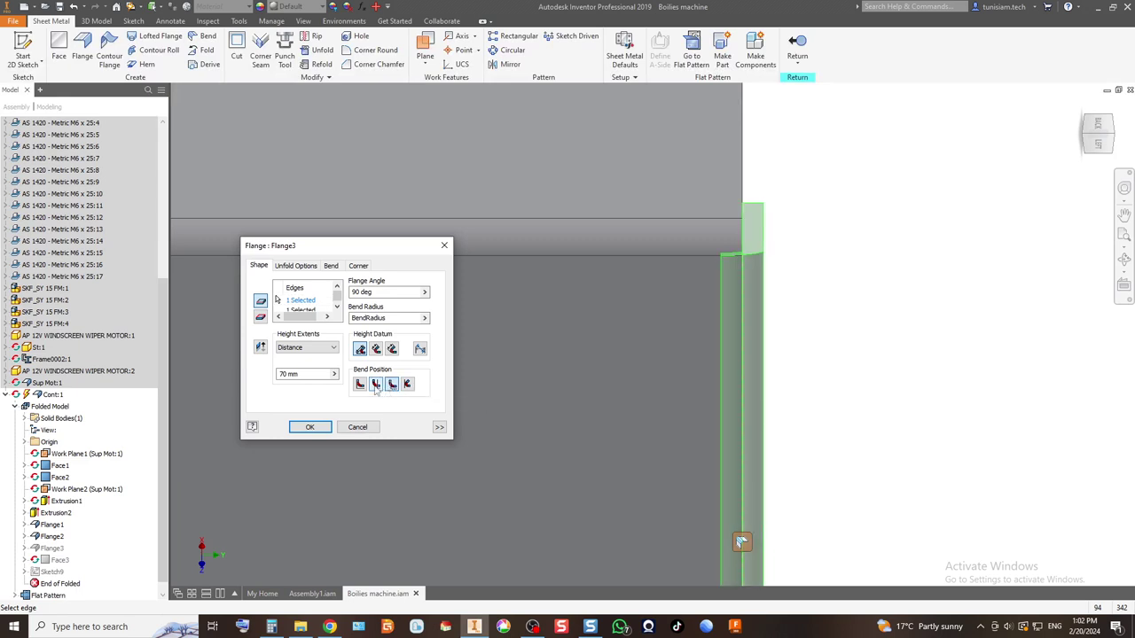
click(361, 385)
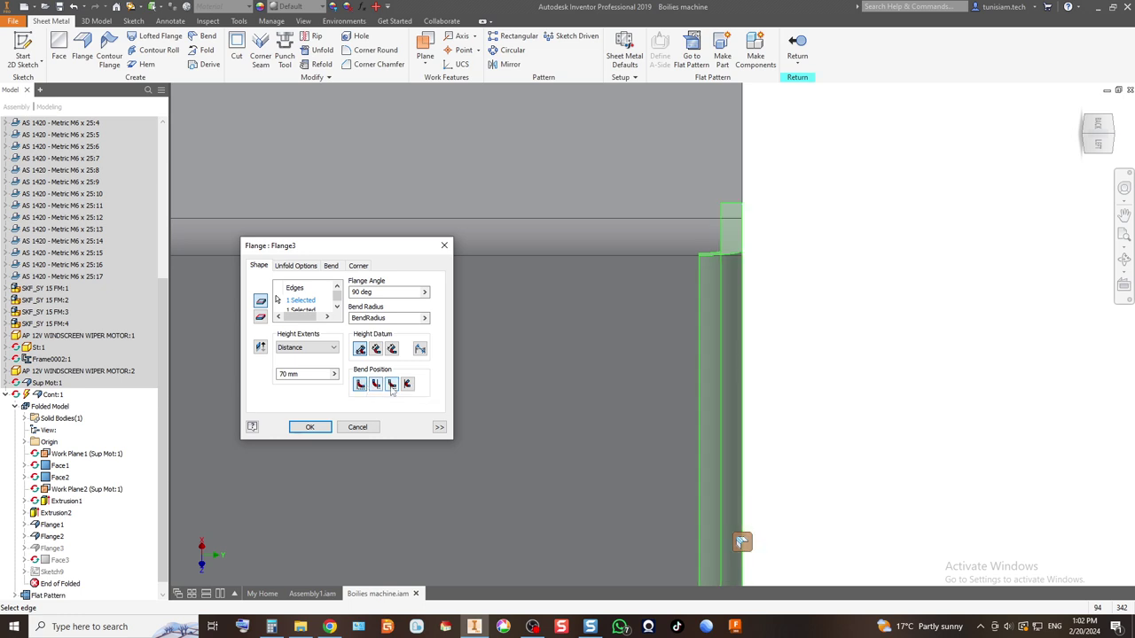
click(392, 385)
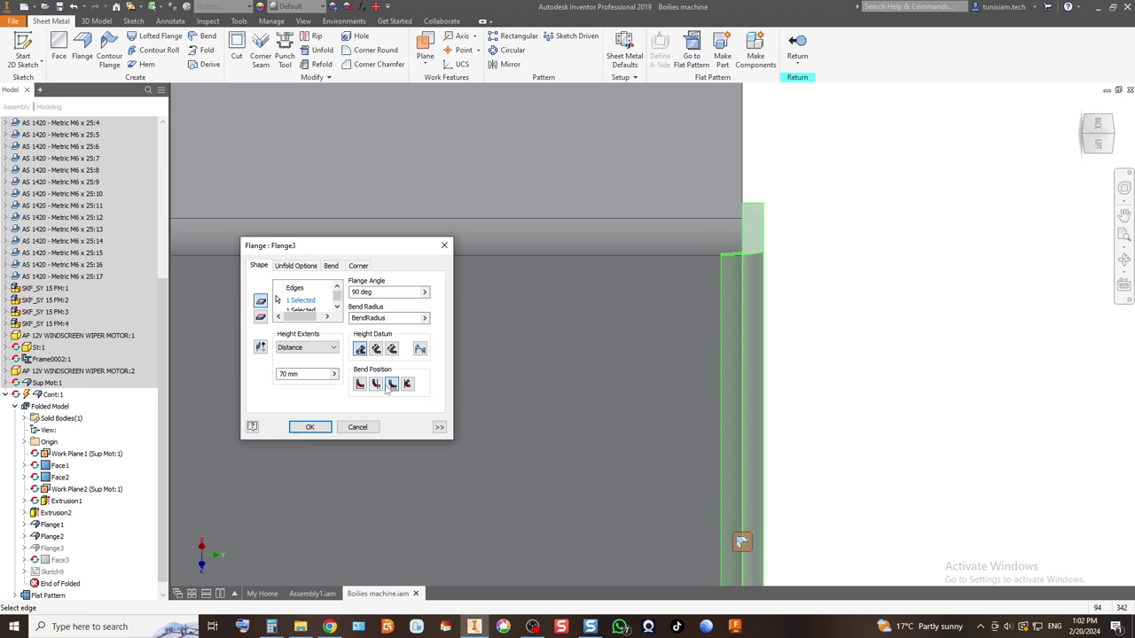
click(377, 385)
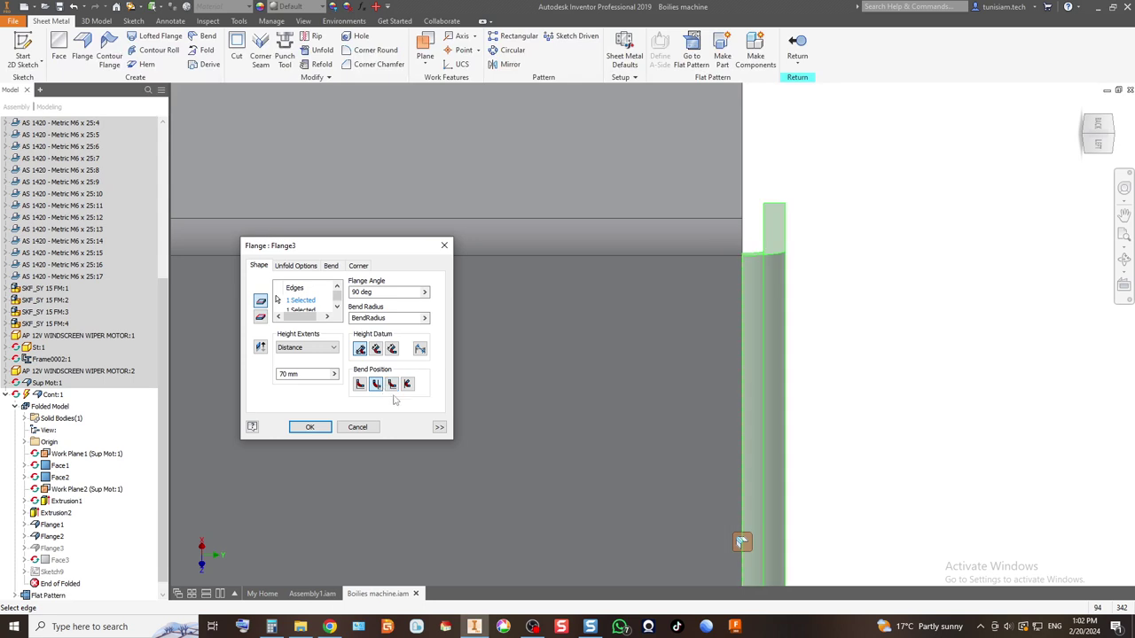
click(312, 428)
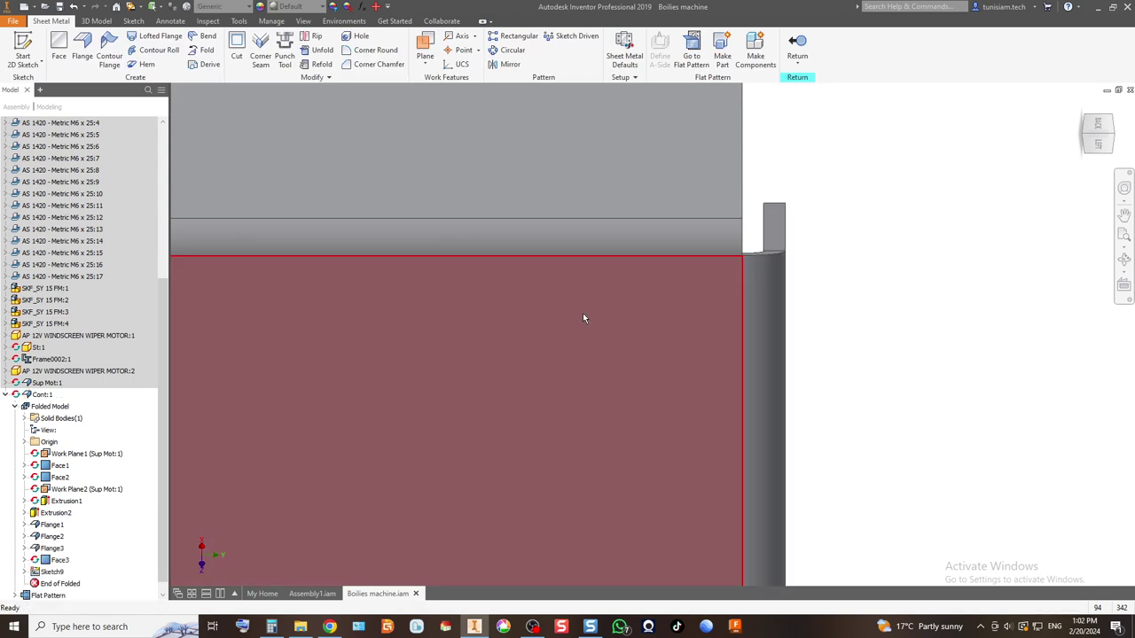
Step: Reopen Face3's settings, inspect its profile outline against the motor and frame tube from the top, and close without changes
scroll(677, 293, down, 2)
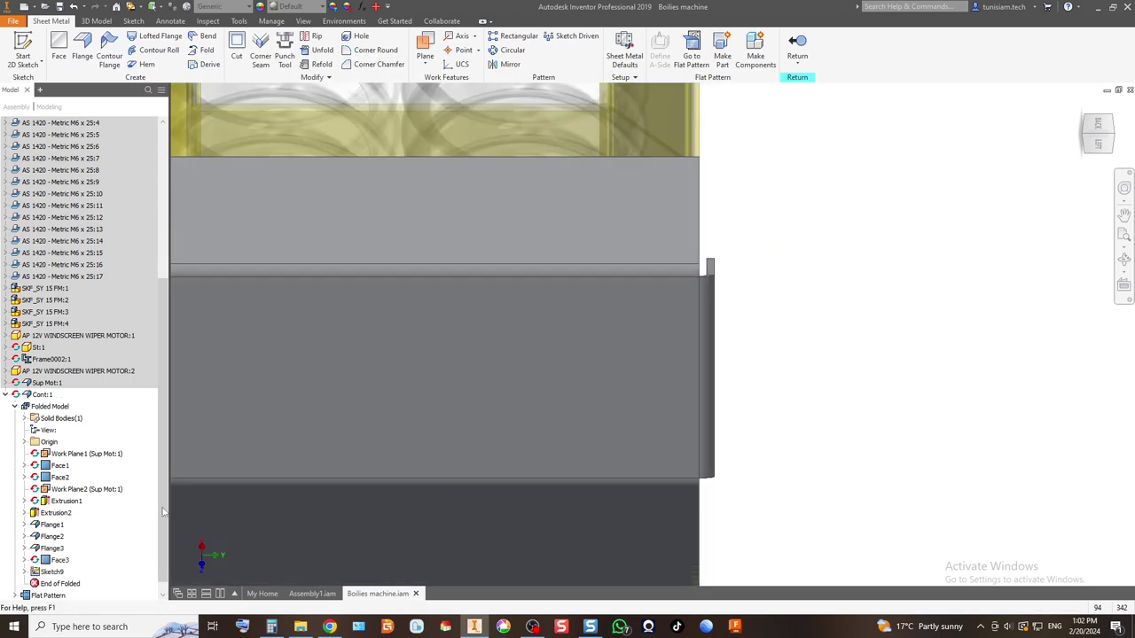
click(1085, 116)
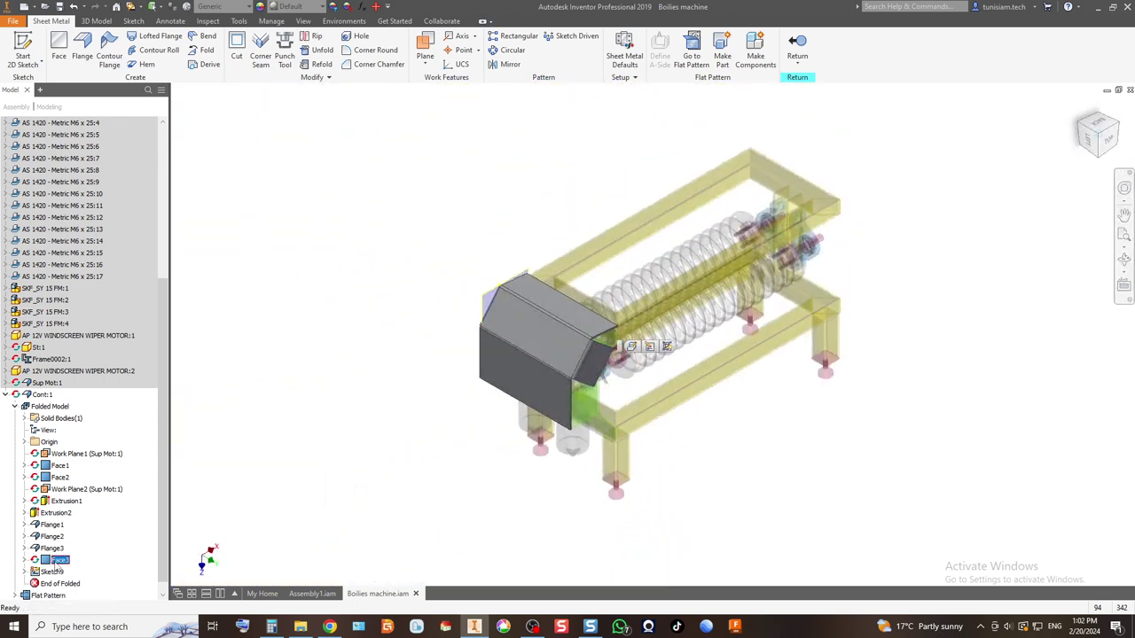
double_click(58, 560)
scroll(582, 420, up, 5)
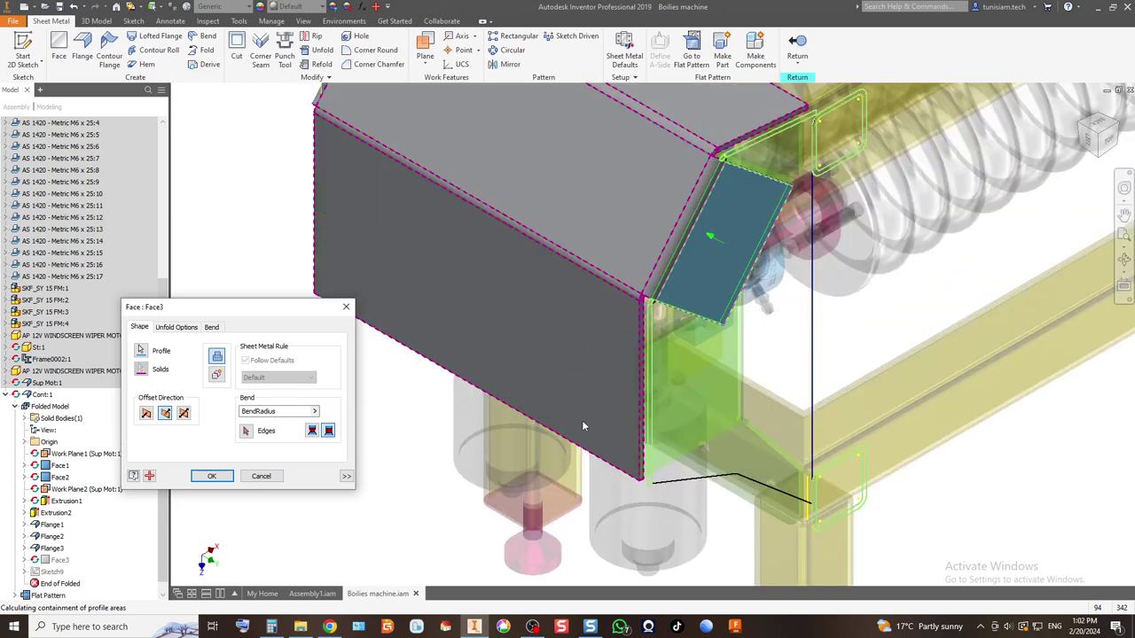
click(209, 477)
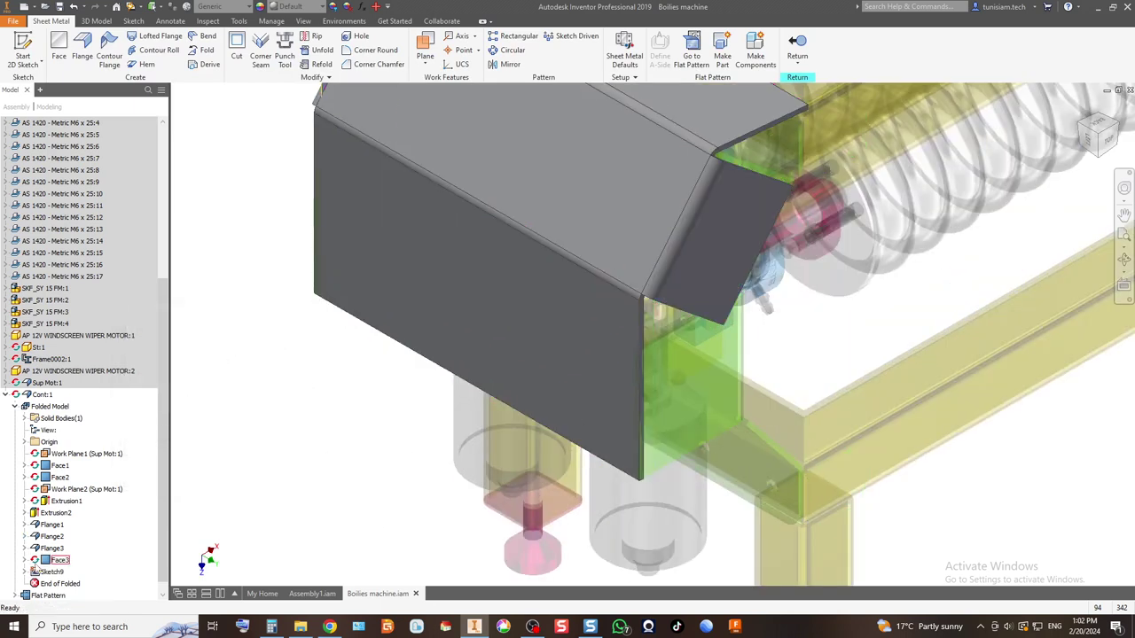
double_click(58, 559)
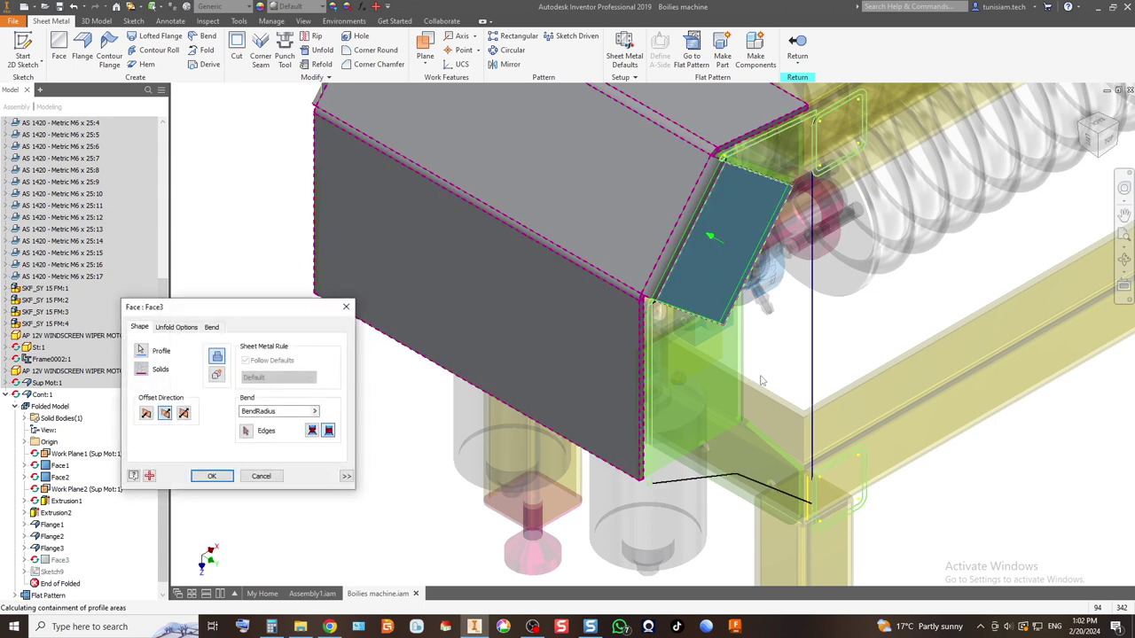
click(1098, 135)
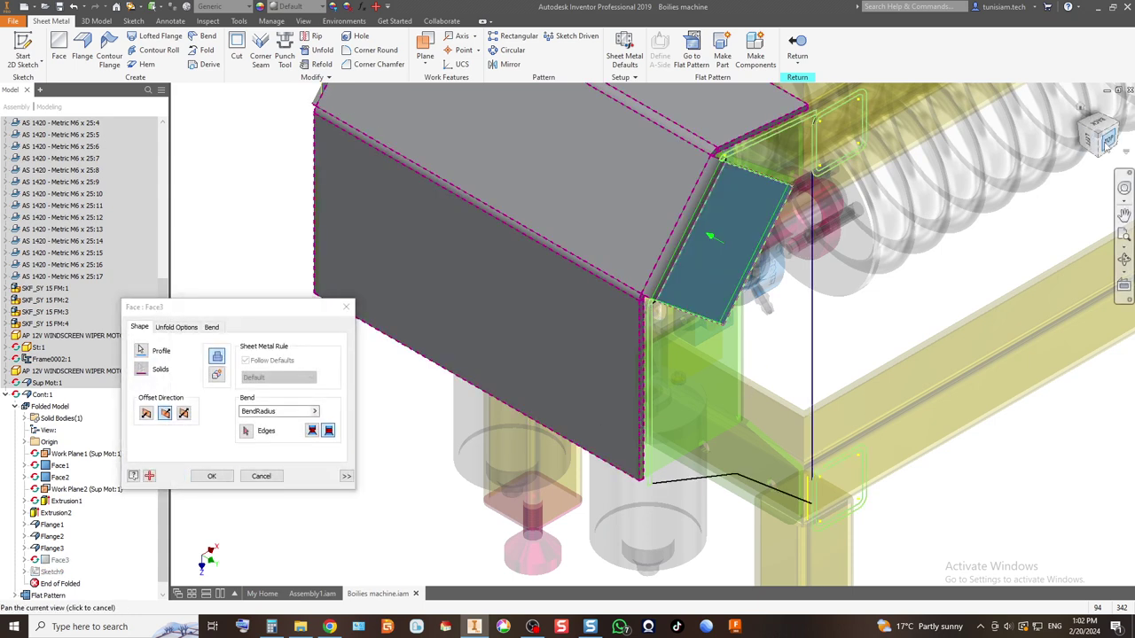
scroll(508, 334, up, 5)
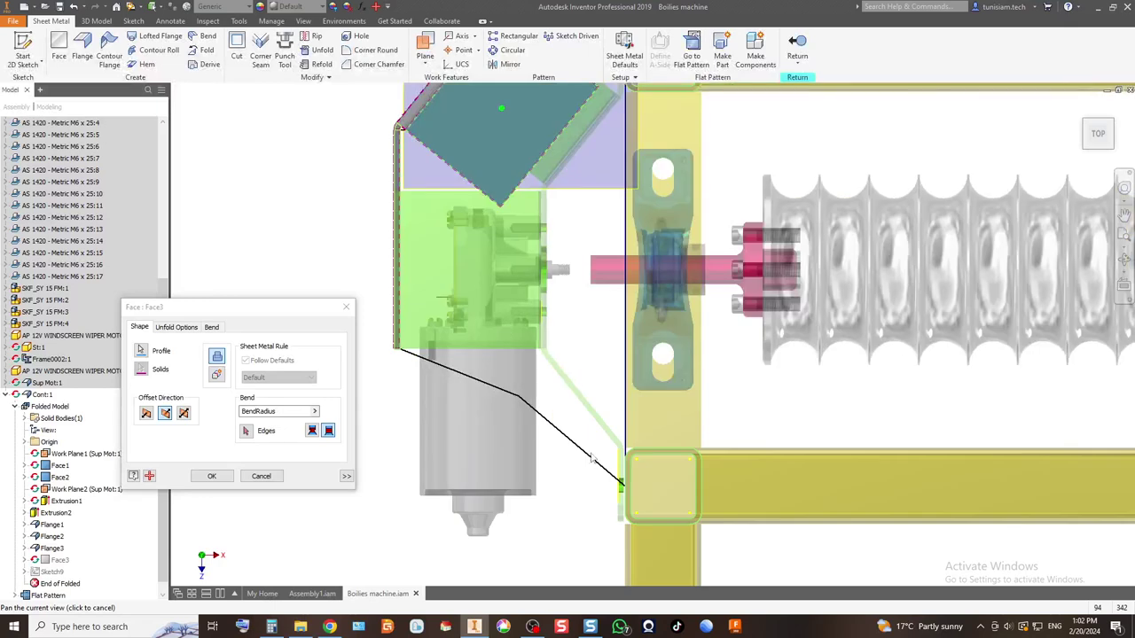
scroll(622, 461, up, 2)
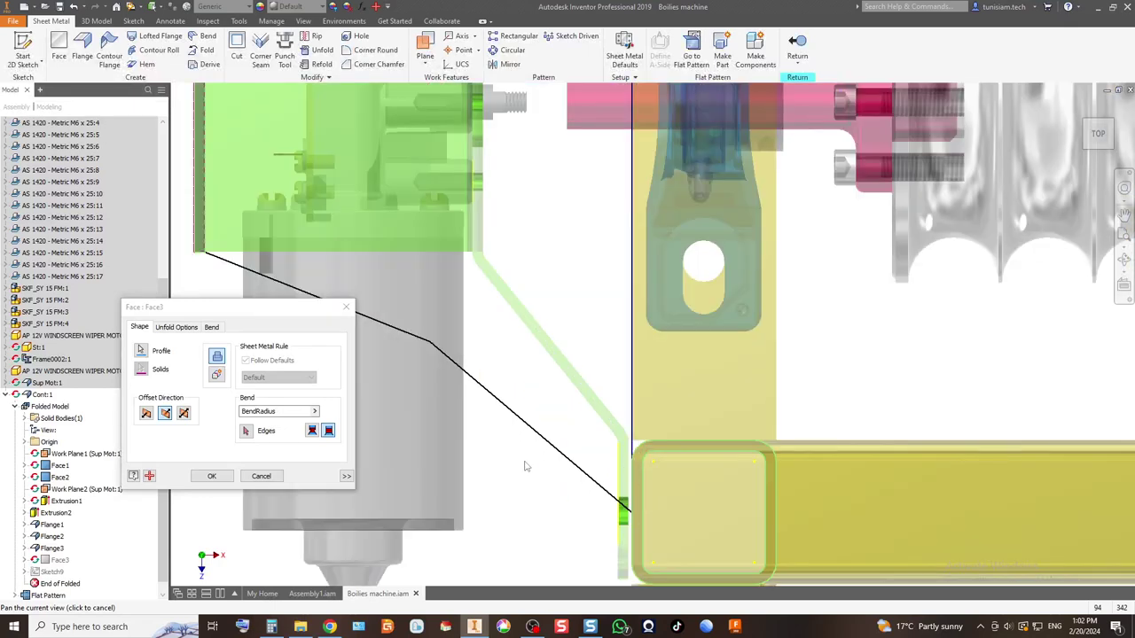
click(346, 308)
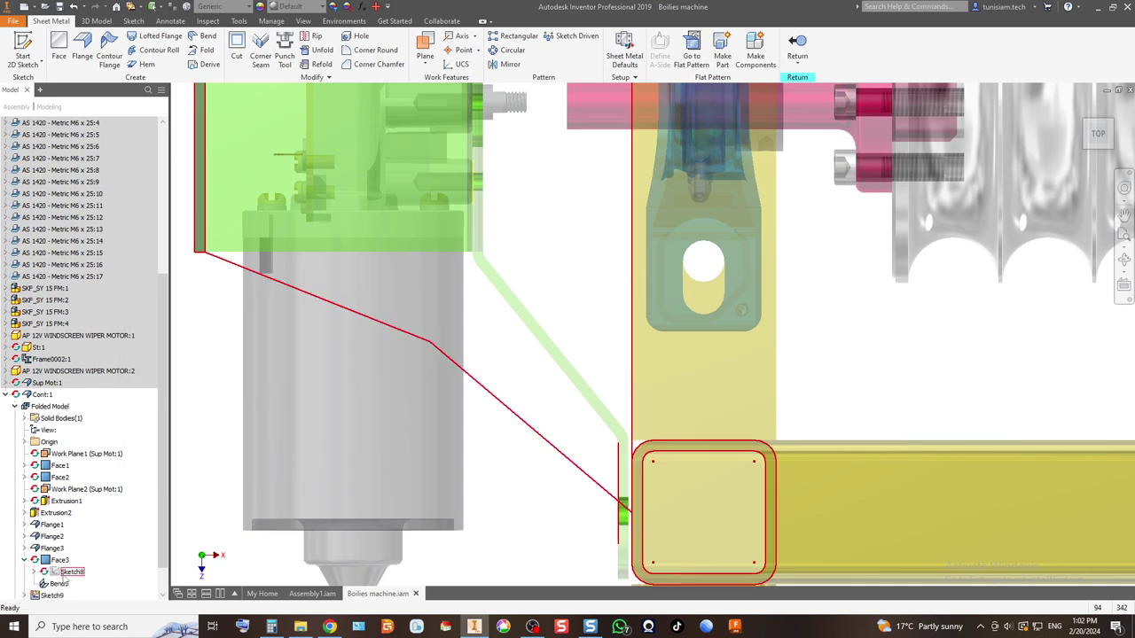
Step: Open Sketch8 under Face3, examine how the outline meets the cover corner near the frame tube, and finish the sketch
double_click(71, 572)
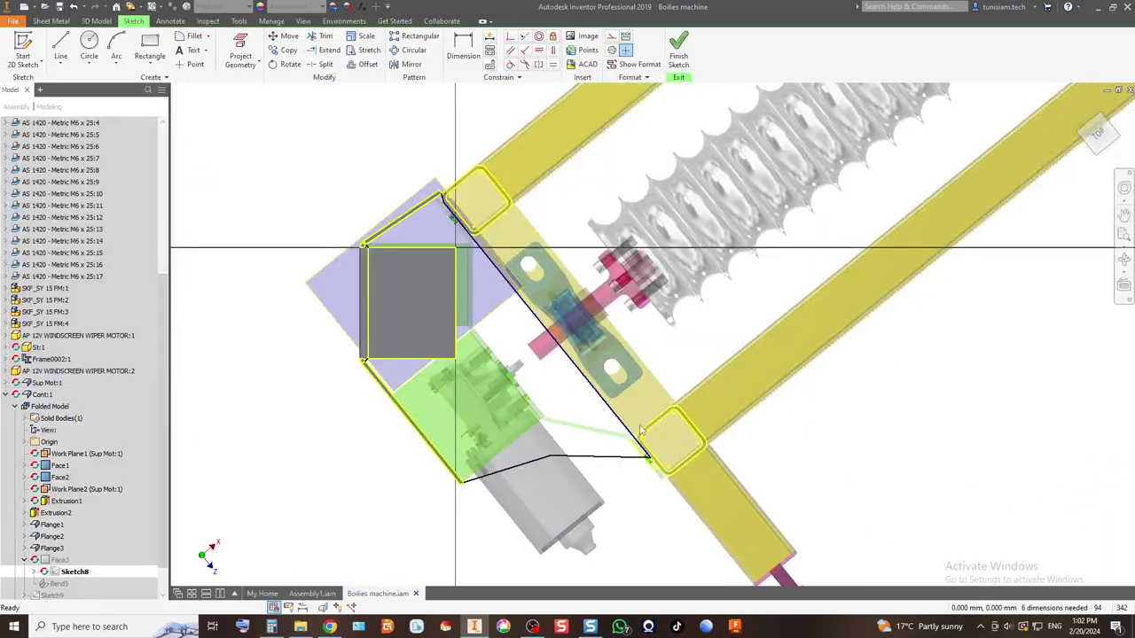
scroll(640, 429, up, 5)
scroll(621, 434, down, 6)
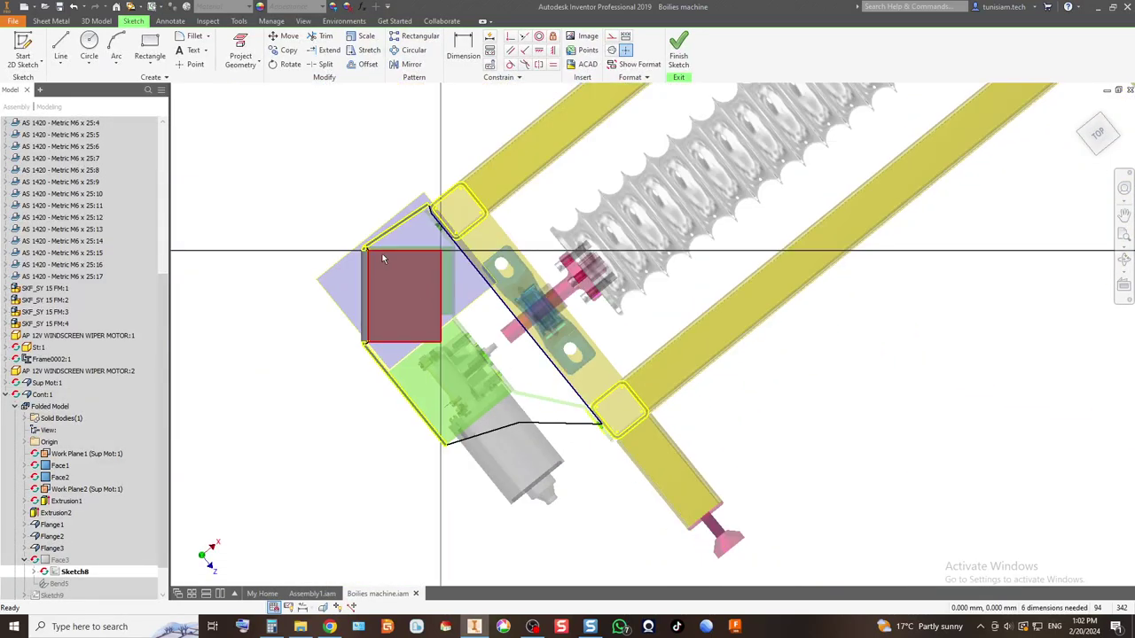
scroll(390, 230, up, 5)
scroll(734, 298, up, 2)
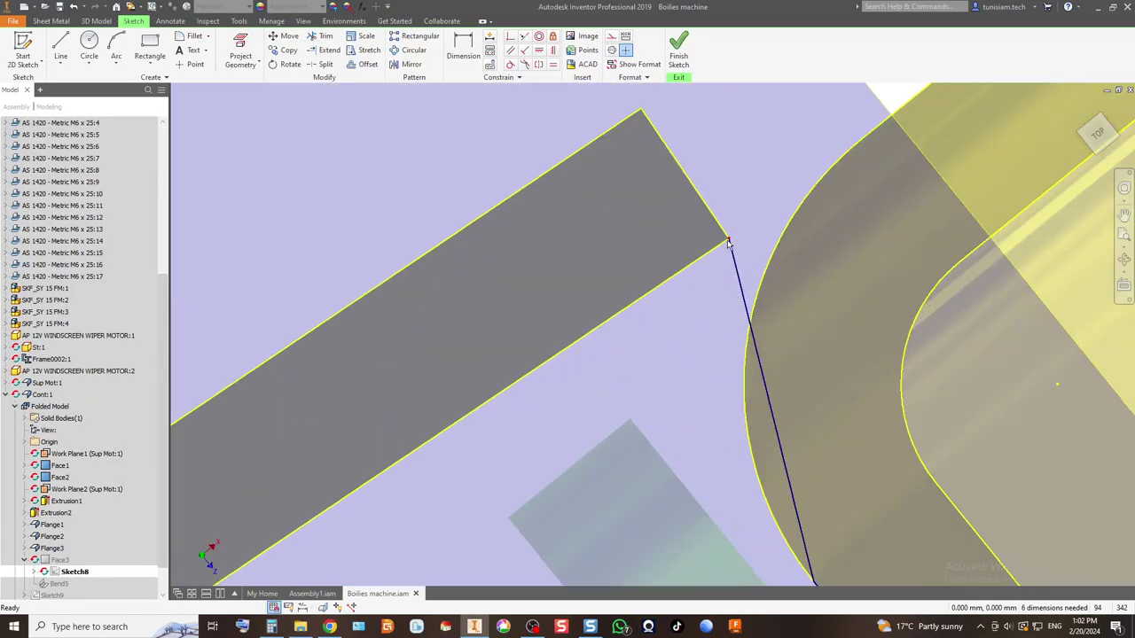
scroll(728, 242, down, 4)
scroll(728, 242, up, 2)
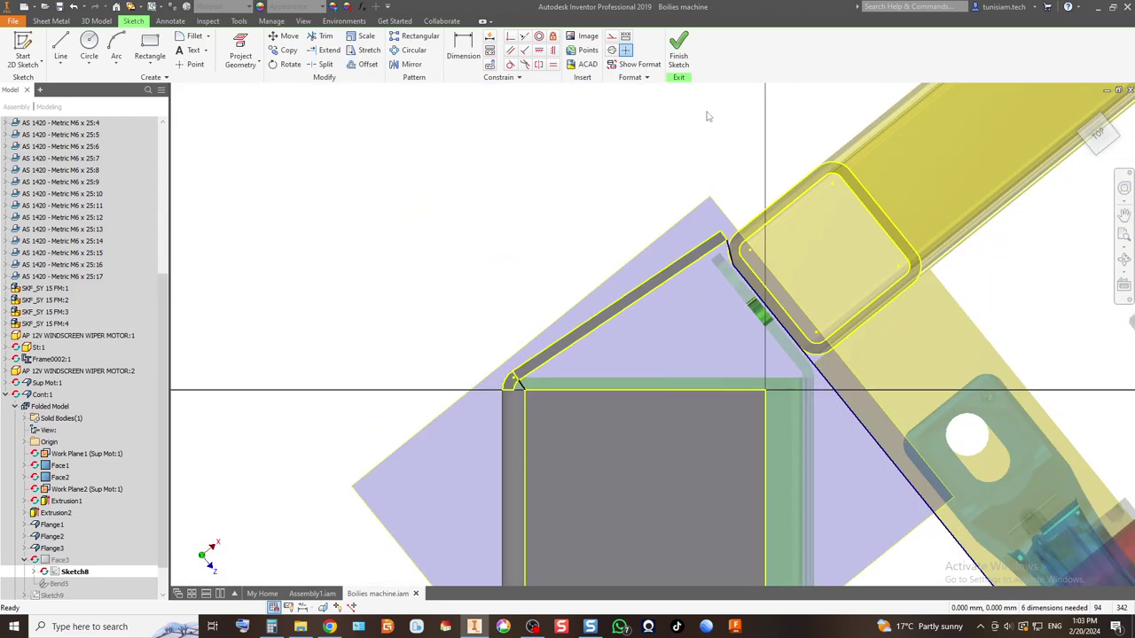
click(679, 46)
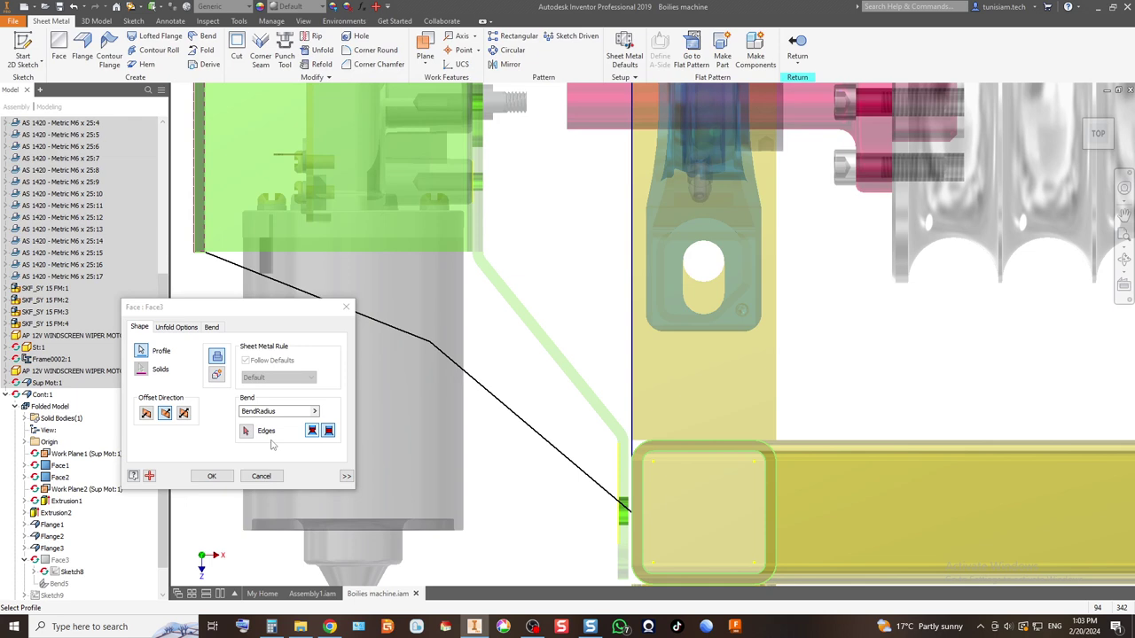
Step: Examine the ends of Face3's profile outline at the frame tube and the cover's edge, and cancel the face settings
scroll(635, 475, up, 3)
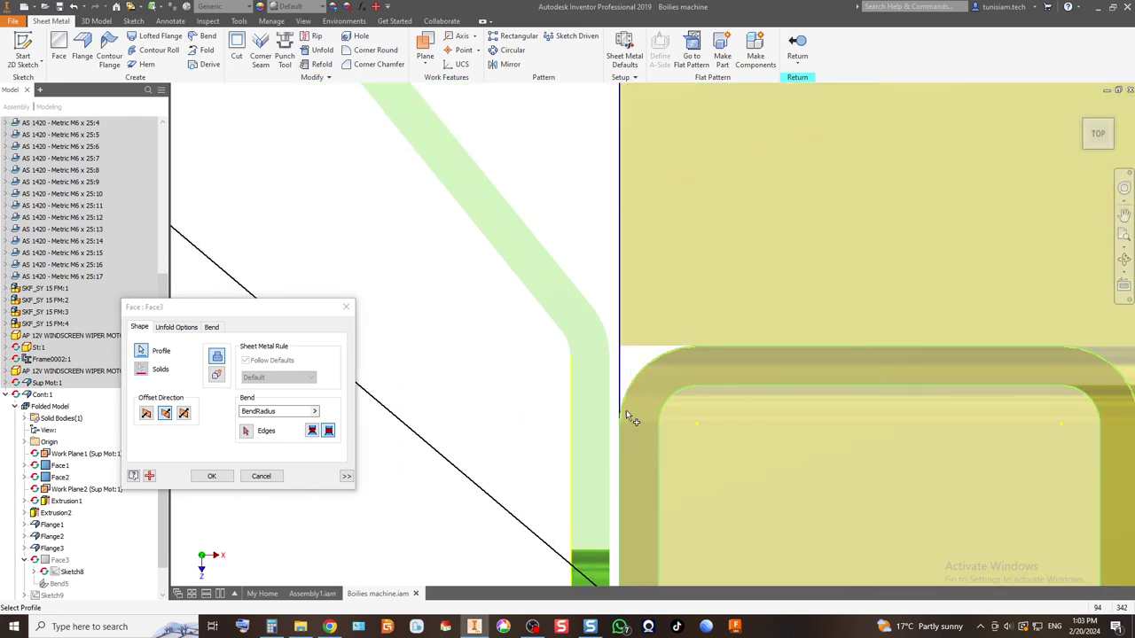
scroll(616, 419, down, 5)
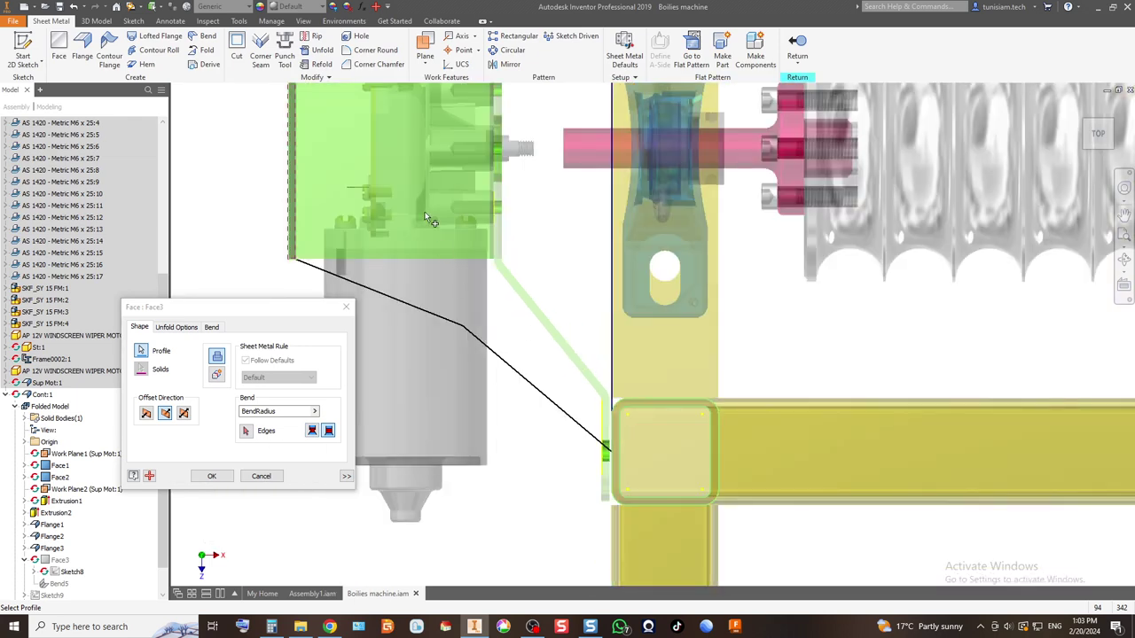
scroll(310, 255, up, 4)
scroll(425, 322, down, 2)
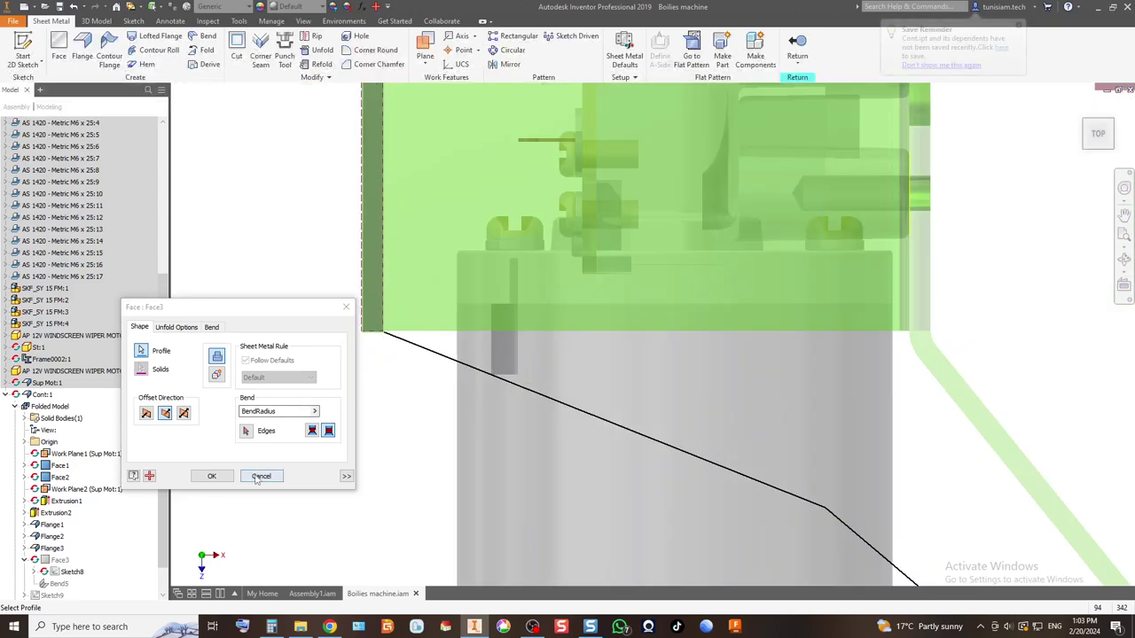
click(259, 477)
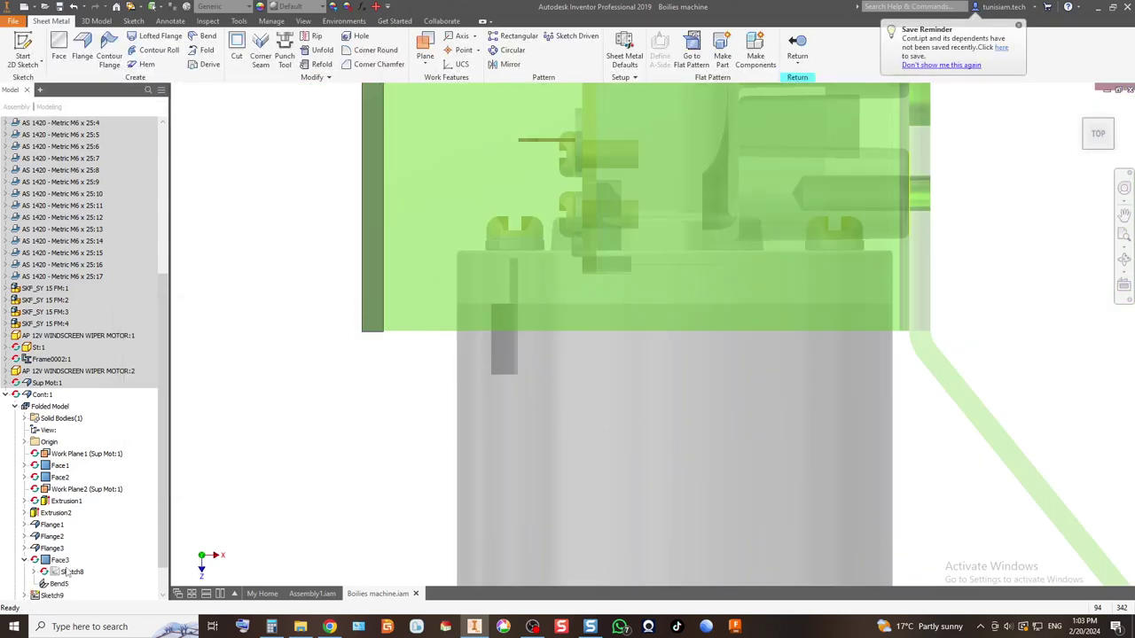
Step: Open Sketch8 under Face3 and start Close Loop from the outline's end at the cover's free edge by the motor
double_click(72, 572)
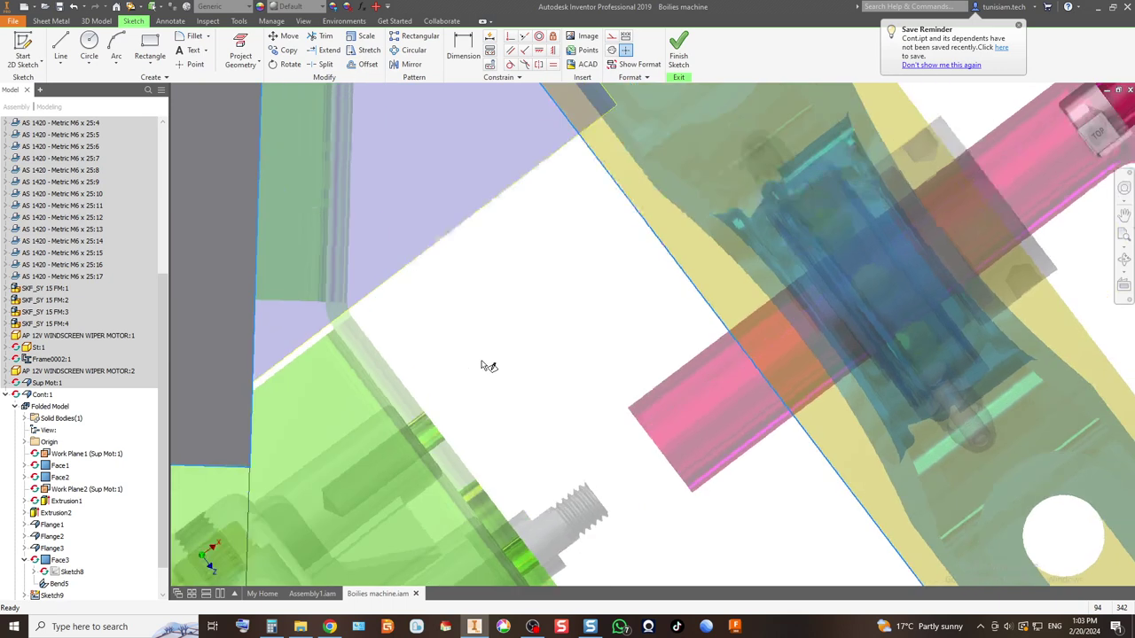
scroll(482, 363, up, 8)
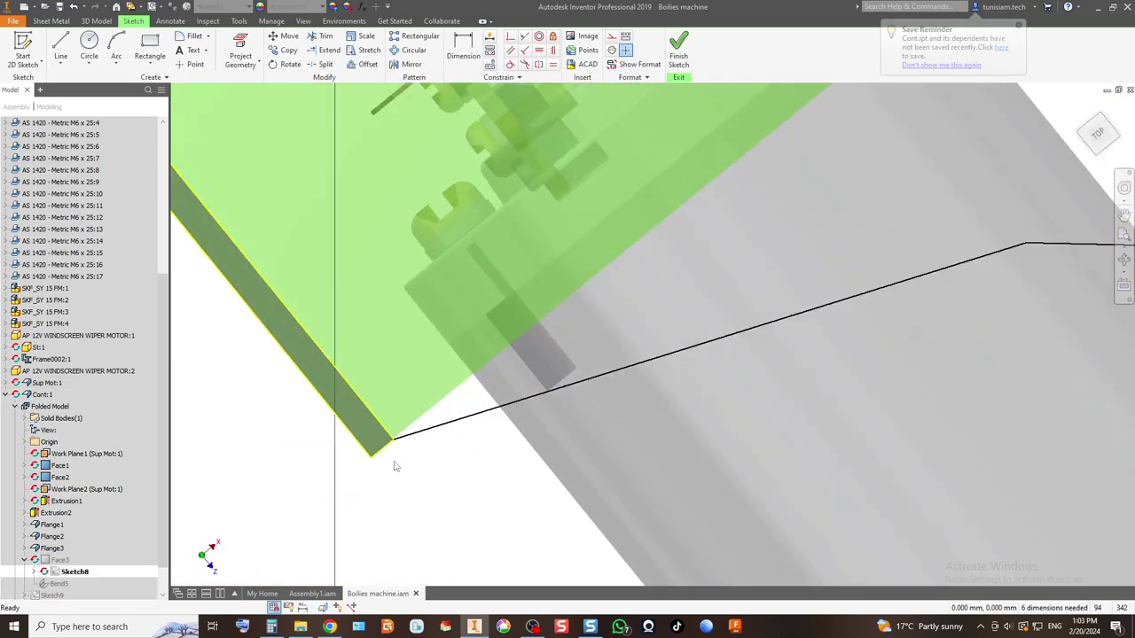
scroll(406, 422, up, 2)
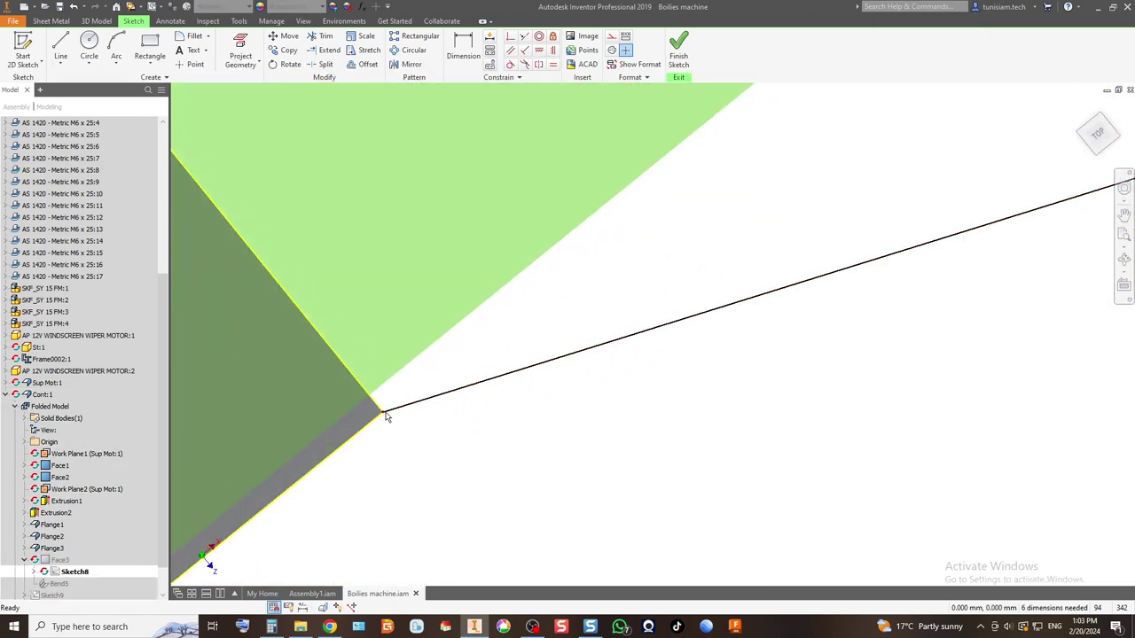
right_click(386, 414)
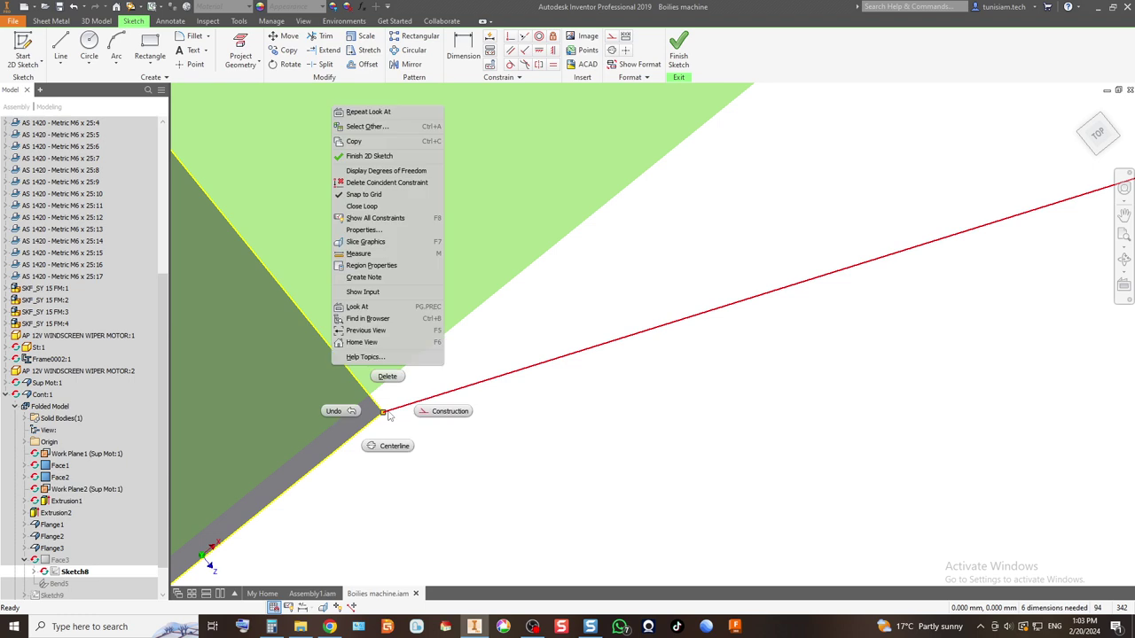
click(362, 207)
click(502, 337)
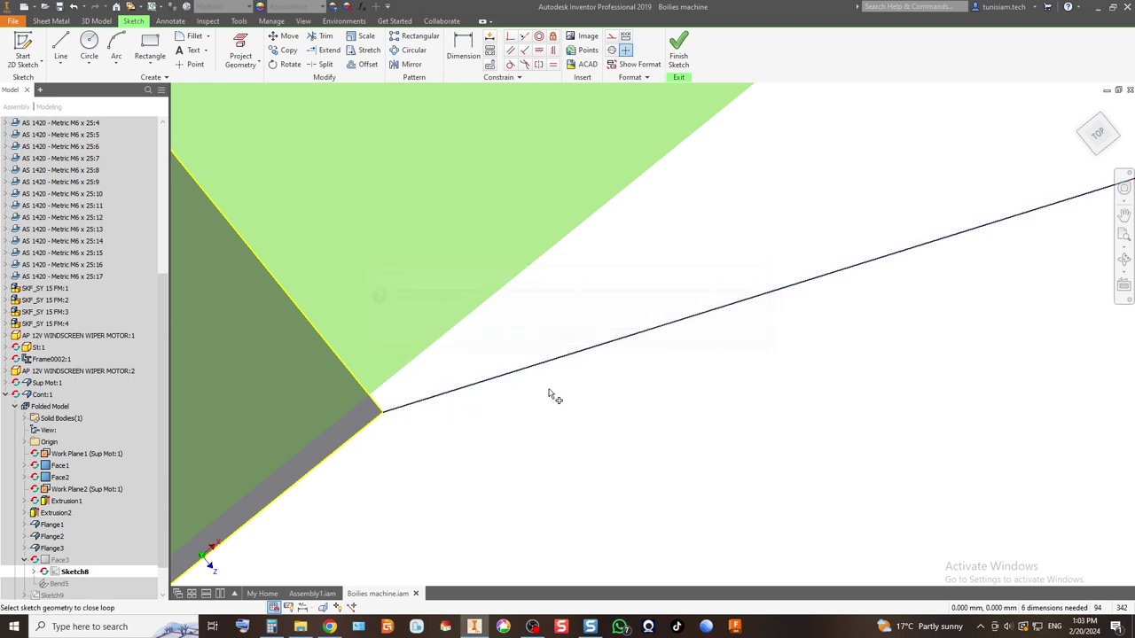
Step: Continue the loop at the cover bend nearest the motor and combine the redundant points where the short line meets the bend line
scroll(447, 394, down, 2)
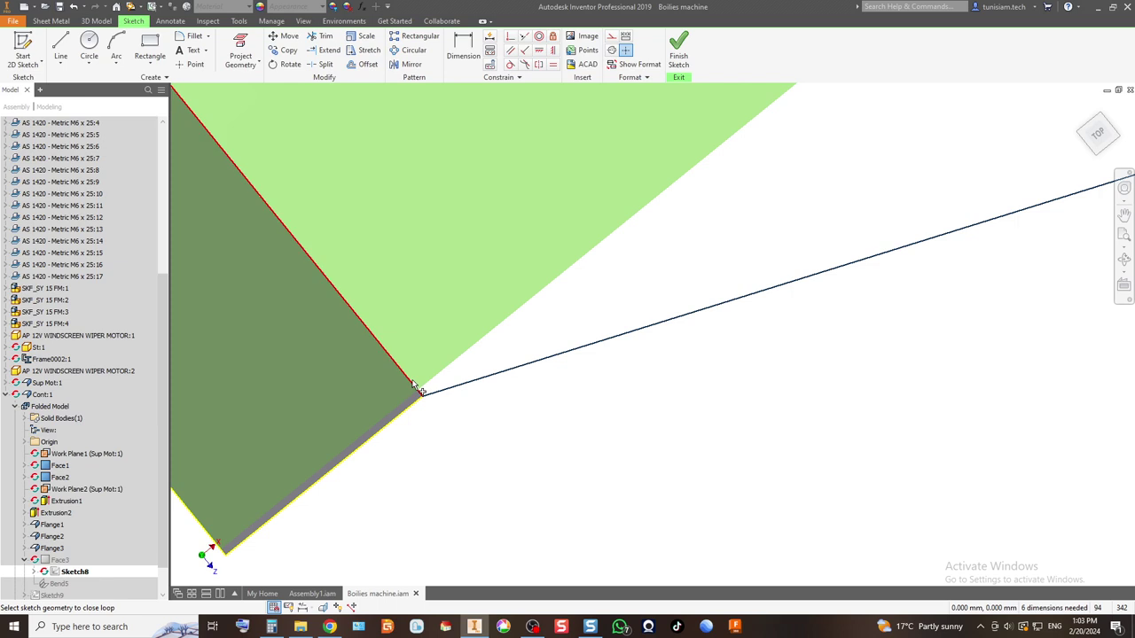
scroll(456, 373, up, 2)
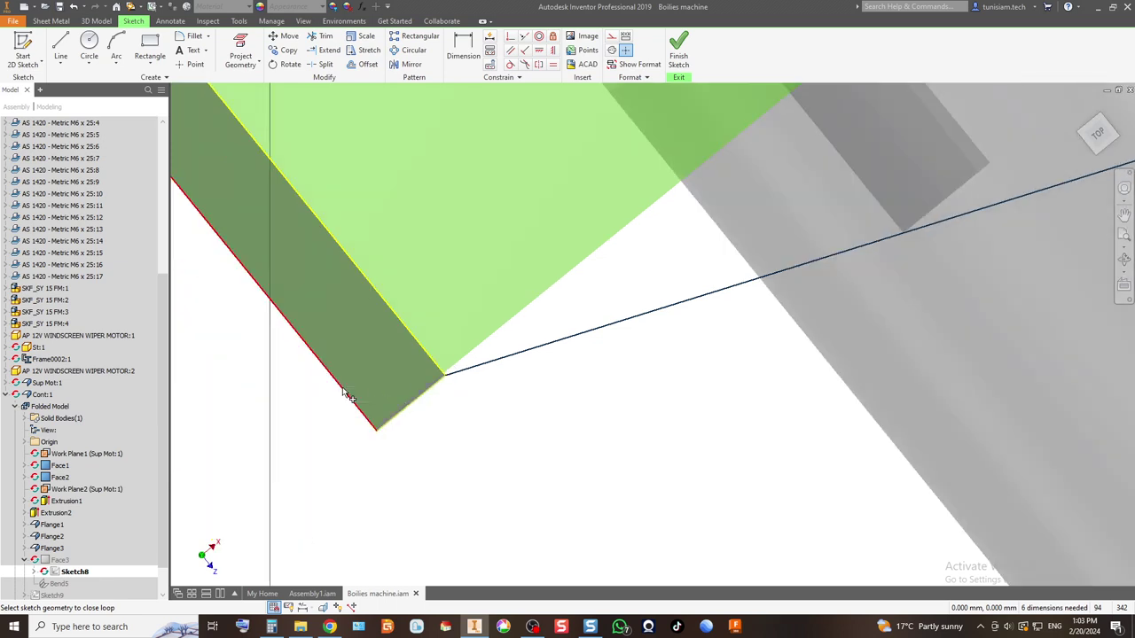
scroll(399, 405, up, 3)
scroll(320, 359, up, 2)
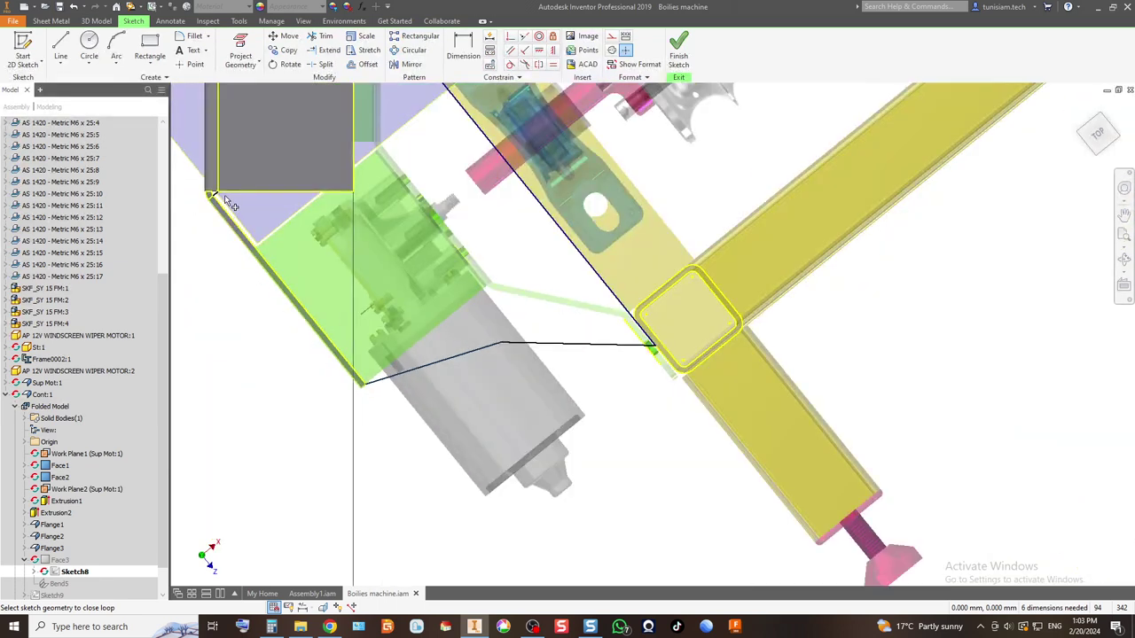
scroll(226, 202, down, 6)
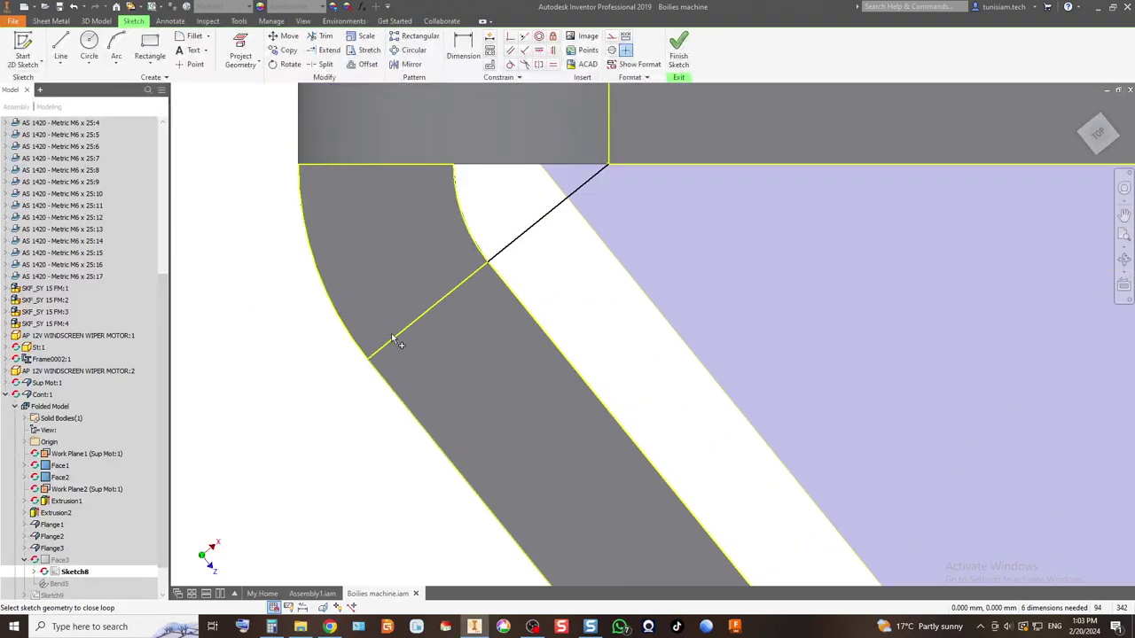
click(520, 246)
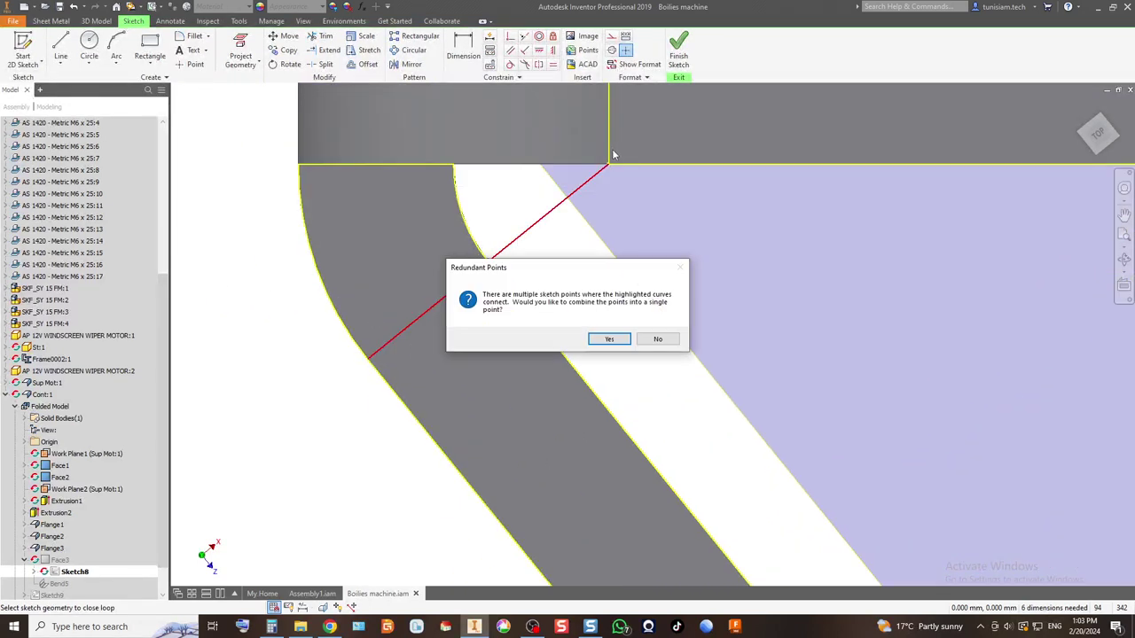
click(609, 339)
Step: Pick the bend line at the cover's opposite bend for the loop and combine its redundant points with the short connecting line
scroll(504, 388, up, 2)
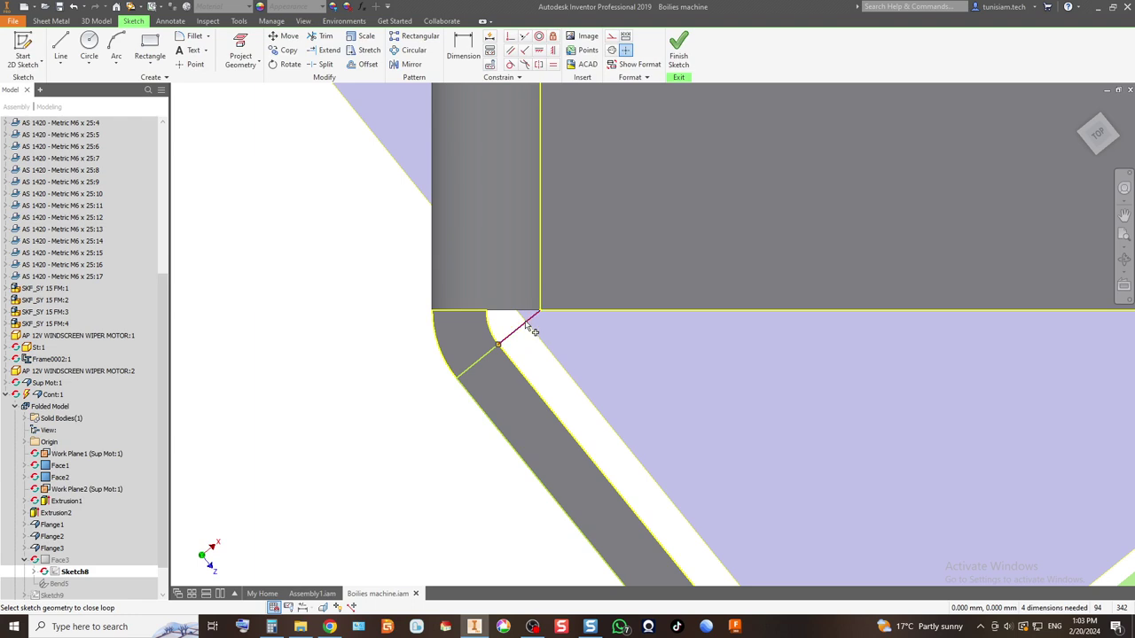
scroll(541, 305, up, 5)
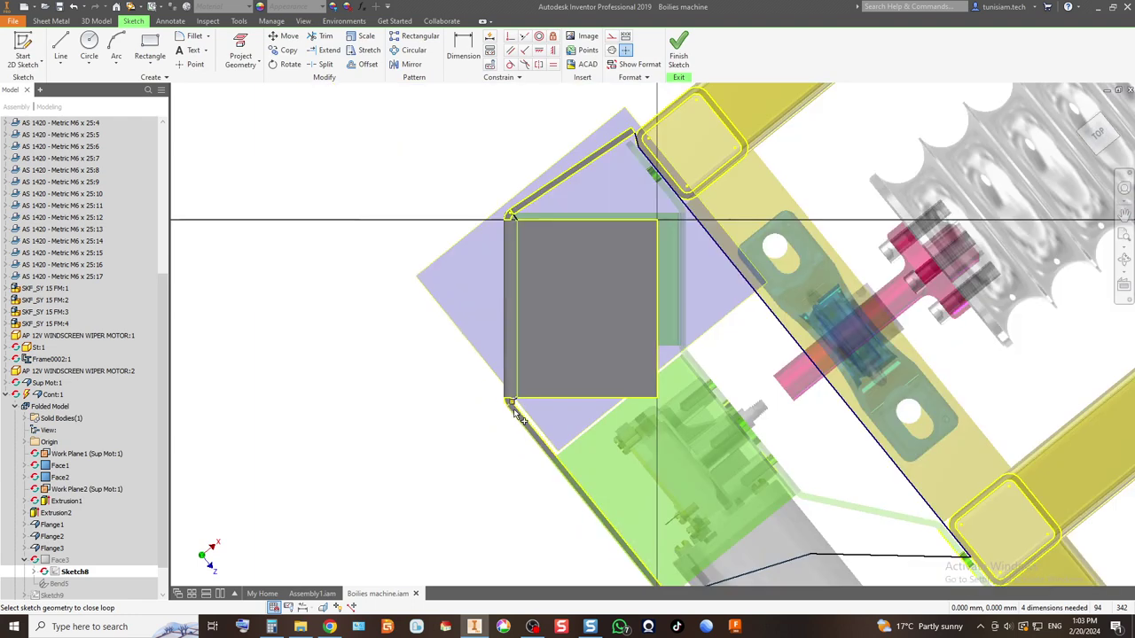
scroll(510, 266, down, 5)
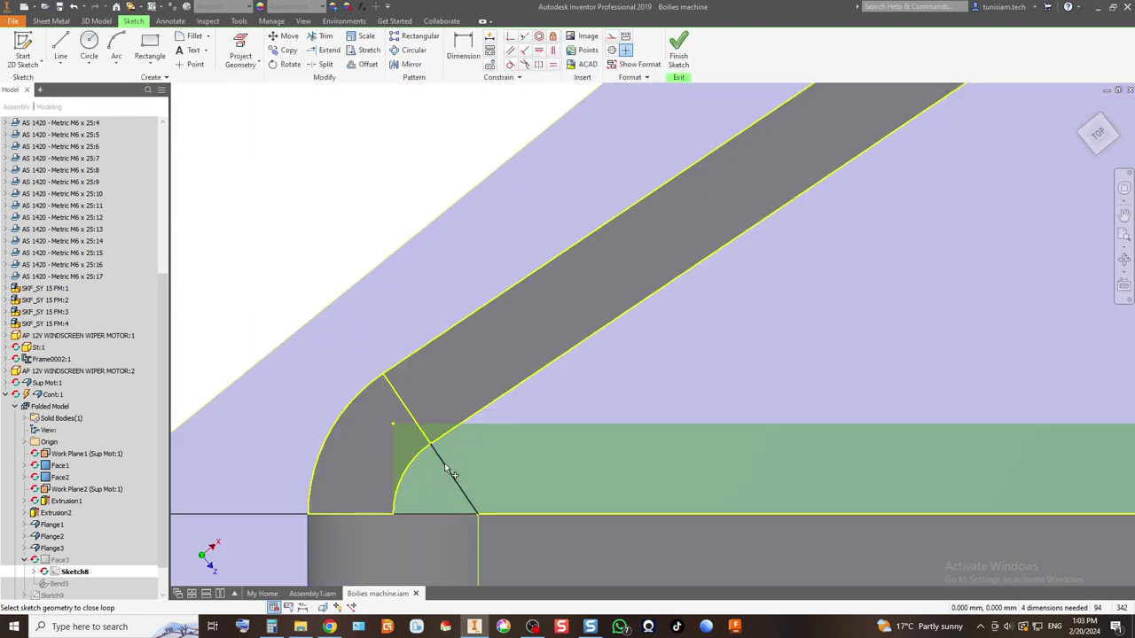
click(424, 429)
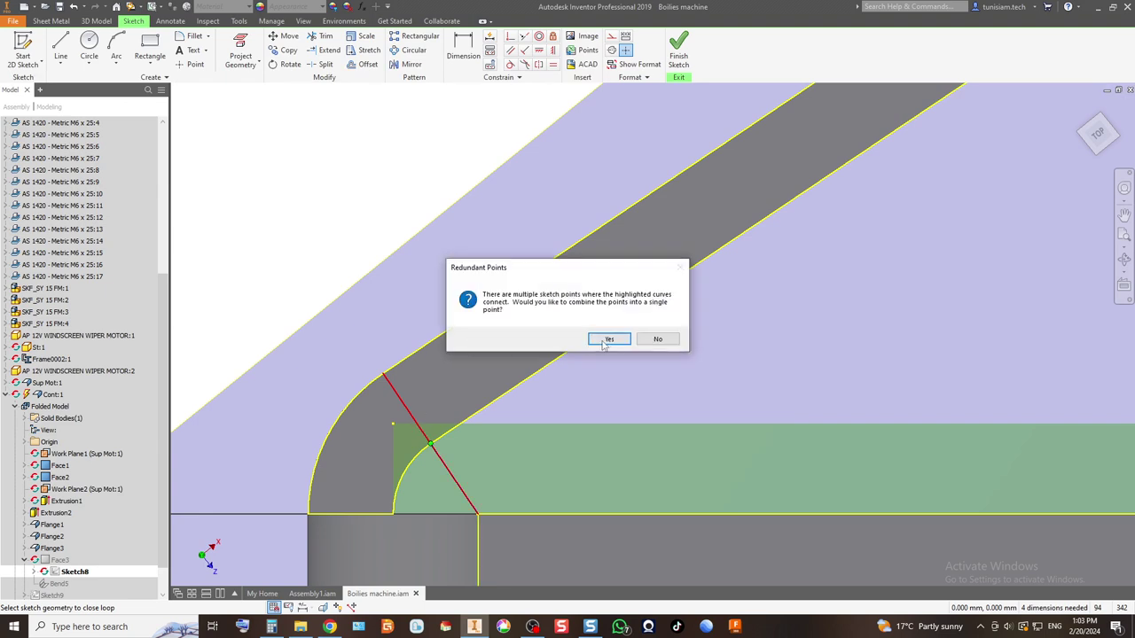
click(604, 342)
Step: Follow the outline around the frame tubes and try to add a coincident constraint between the long line and the point at the tube
key(F5)
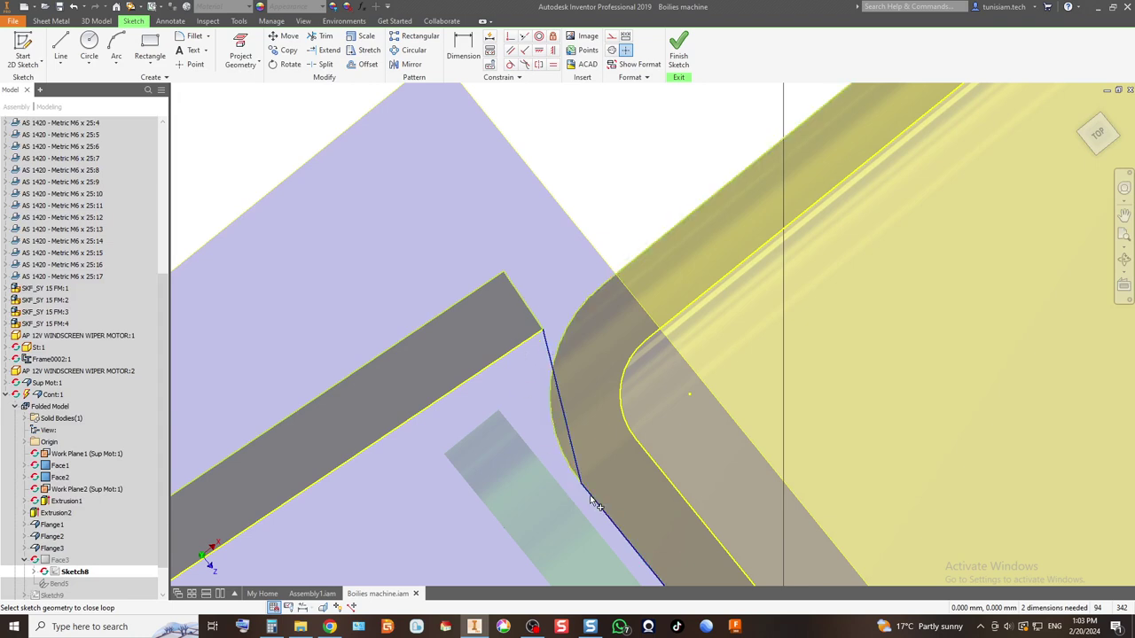
scroll(513, 339, down, 6)
scroll(574, 421, up, 6)
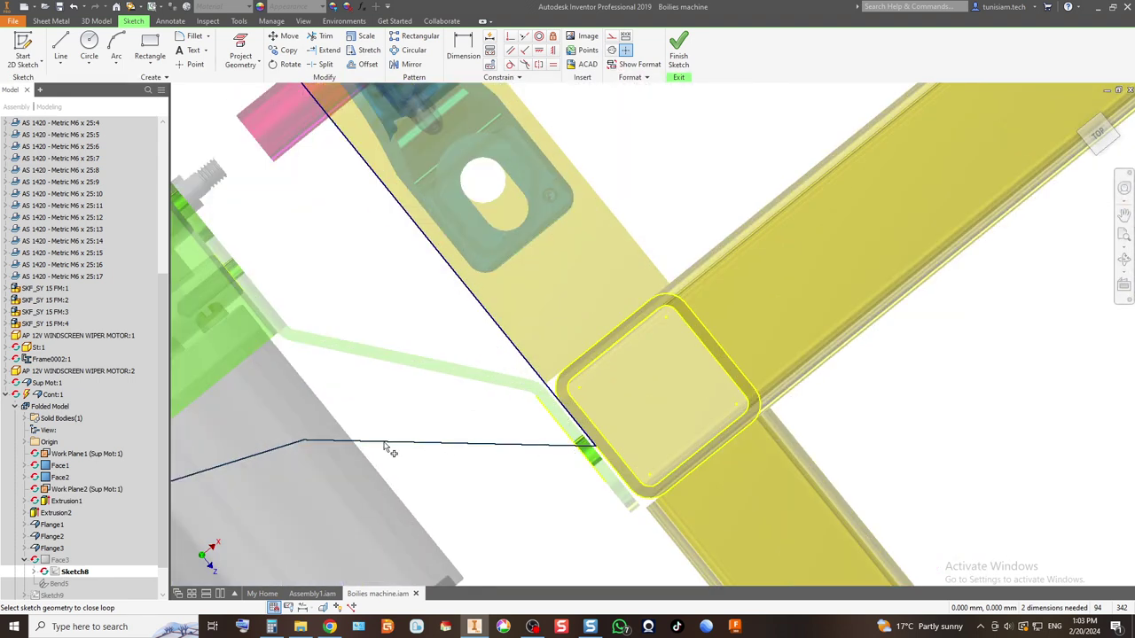
scroll(299, 453, up, 6)
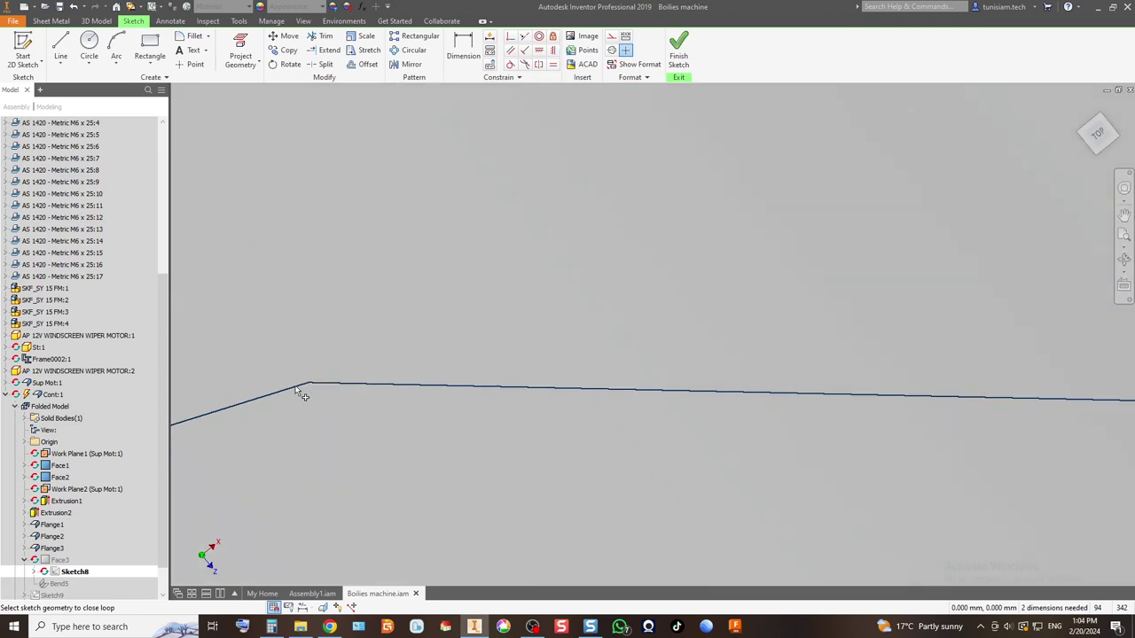
scroll(444, 387, down, 3)
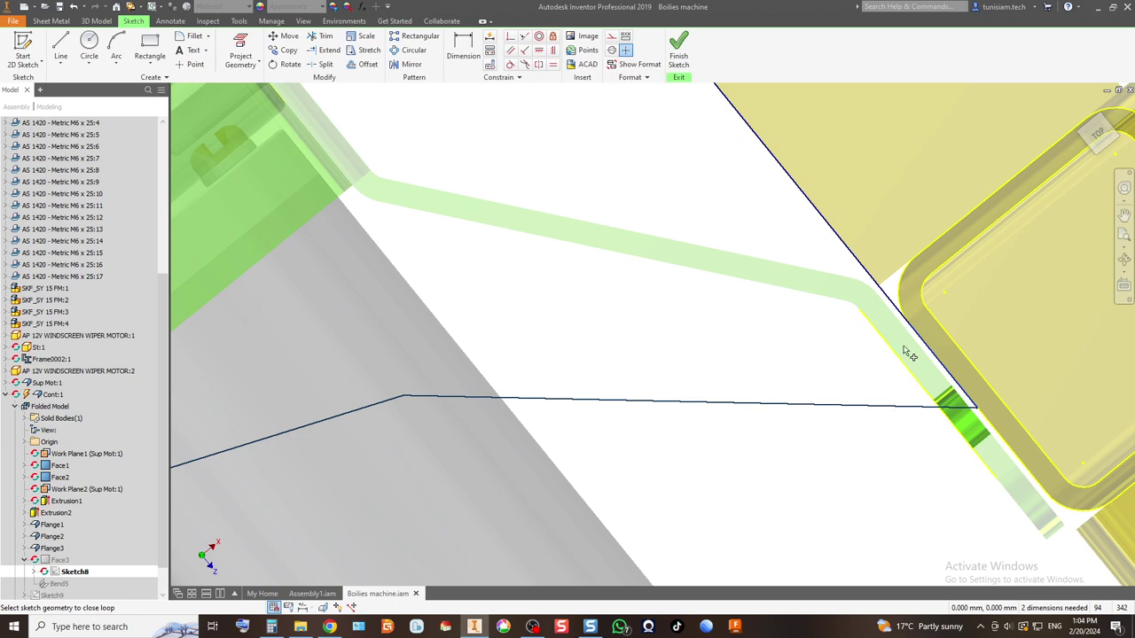
click(902, 312)
click(558, 340)
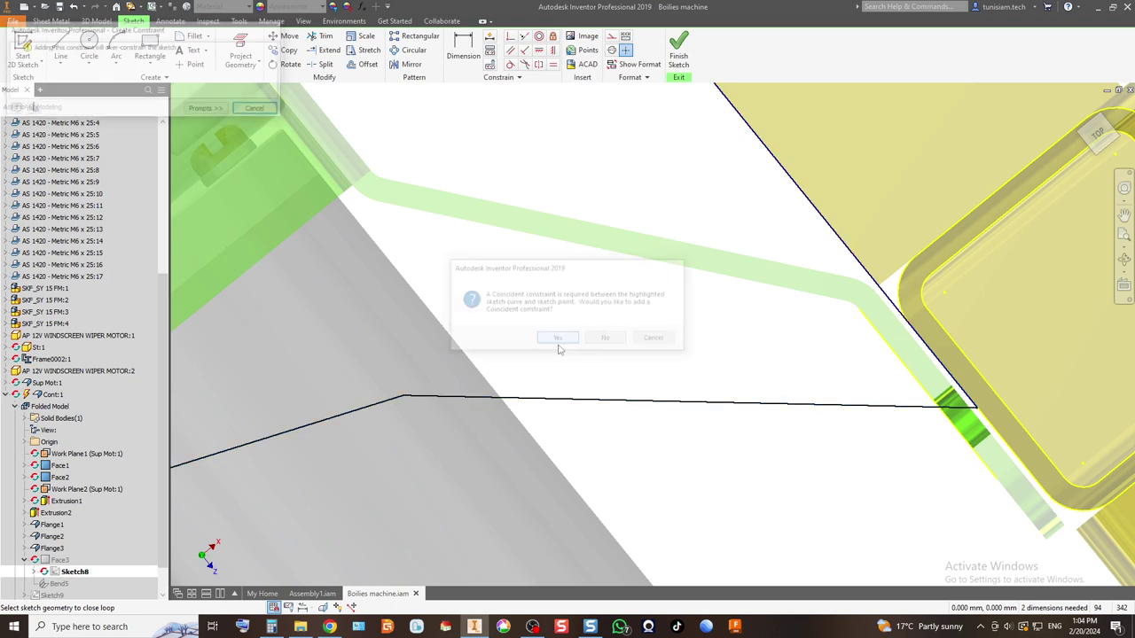
click(260, 112)
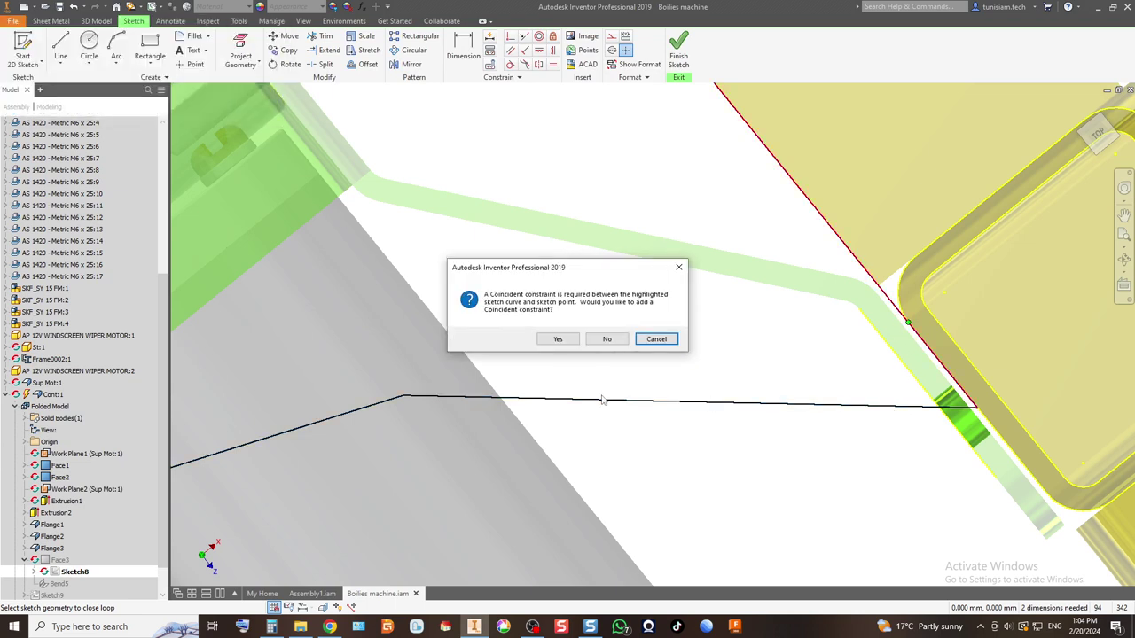
click(558, 340)
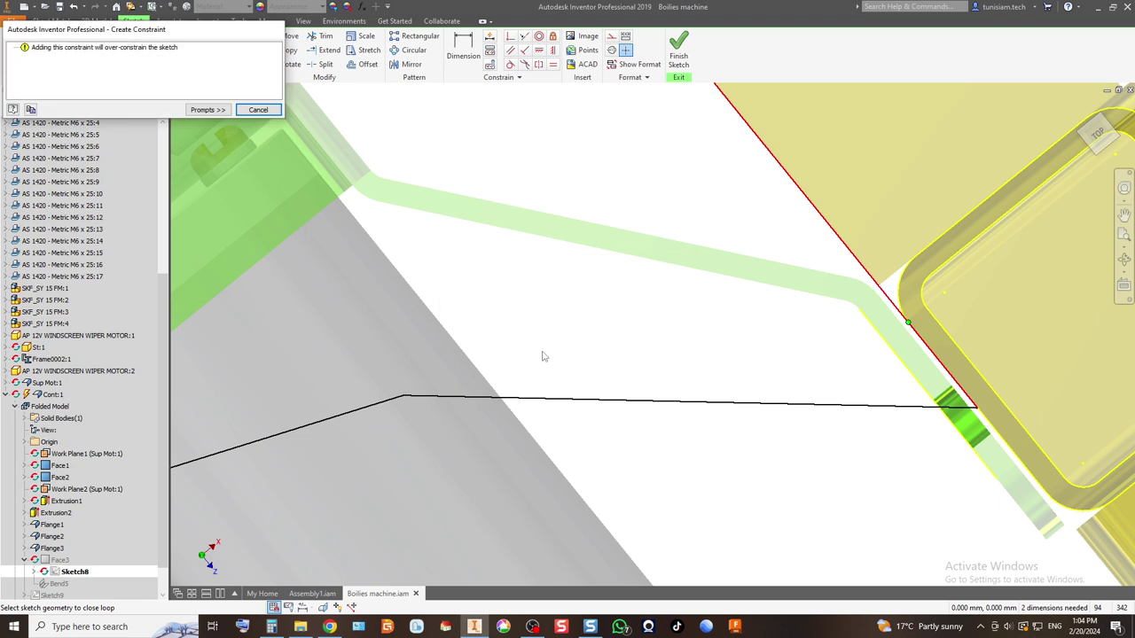
click(258, 110)
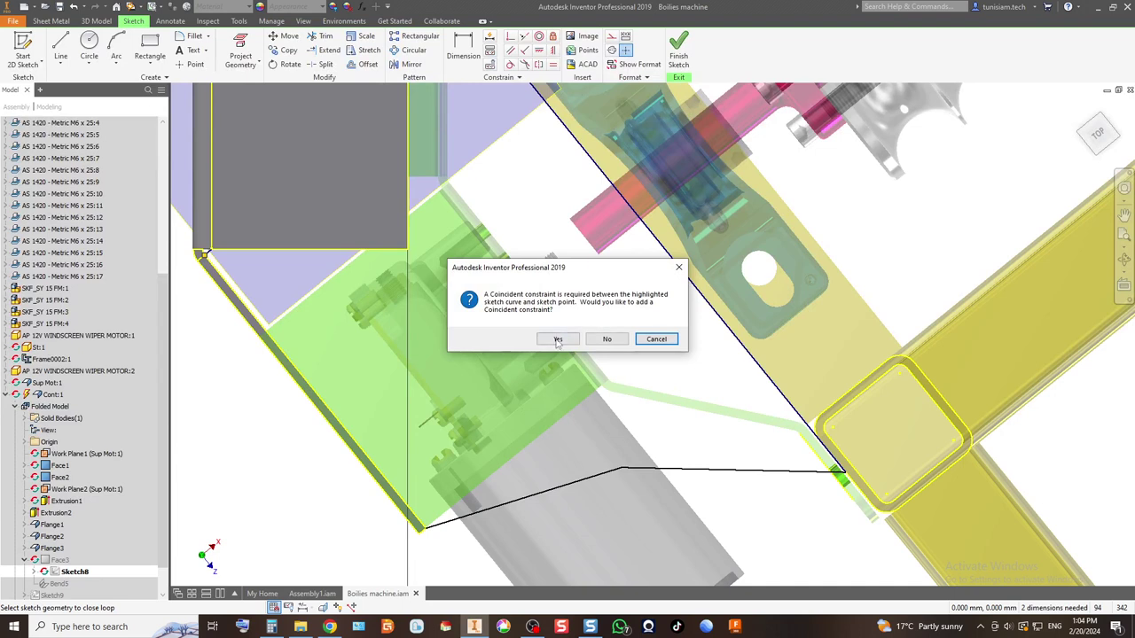
Step: Retry the coincident constraint on the long line at the frame tube, decline it, and end Close Loop
click(558, 339)
click(260, 112)
click(606, 341)
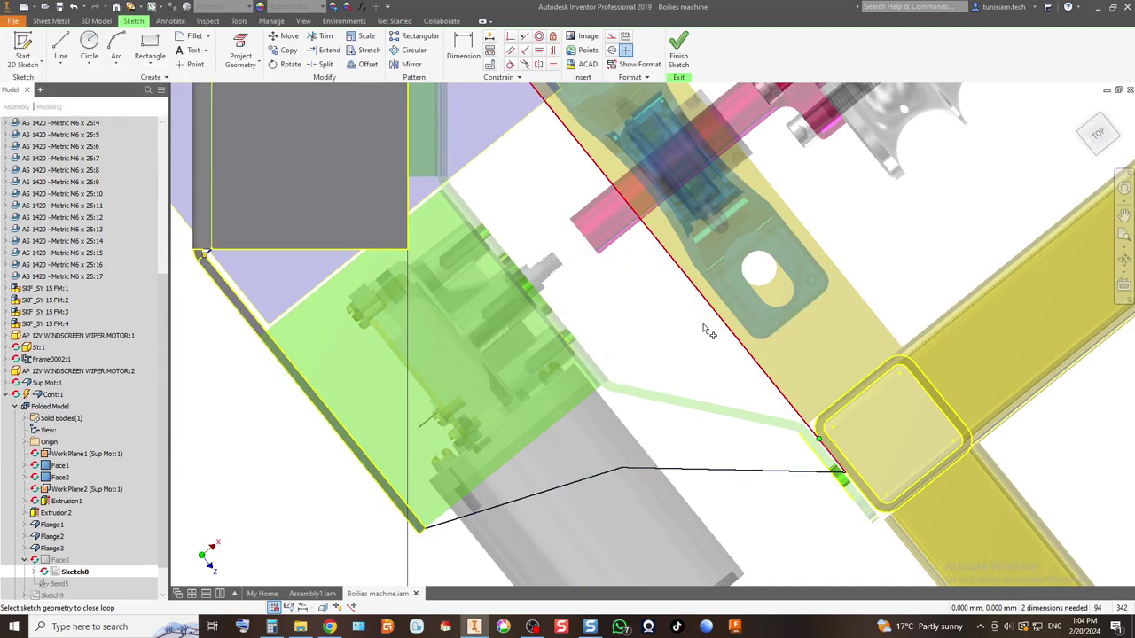
scroll(701, 355, down, 5)
scroll(727, 415, up, 4)
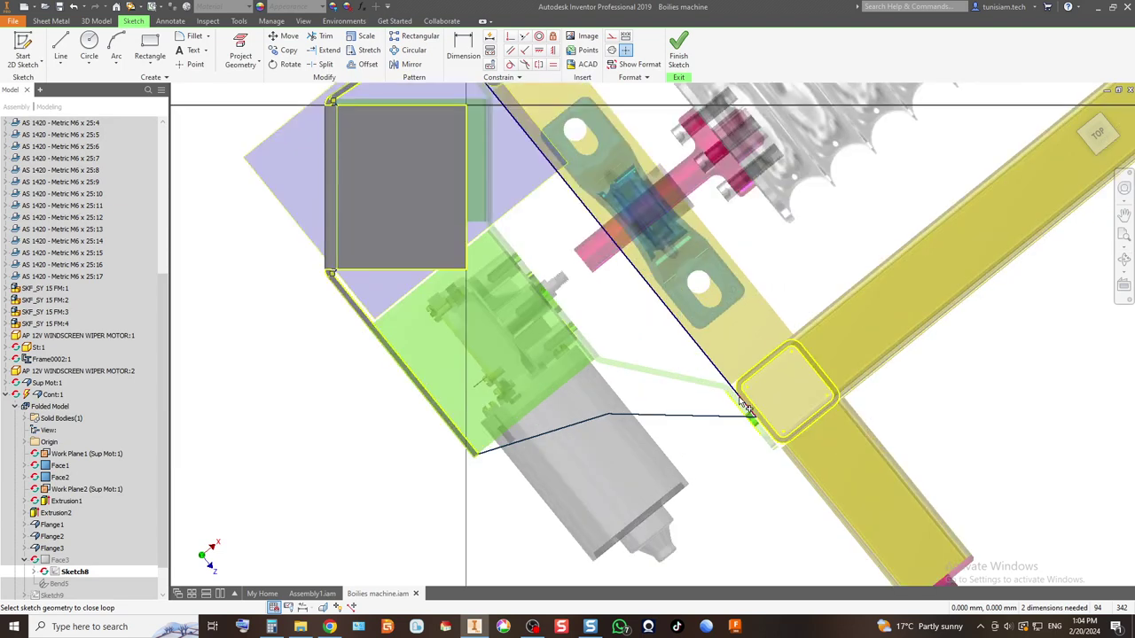
click(748, 413)
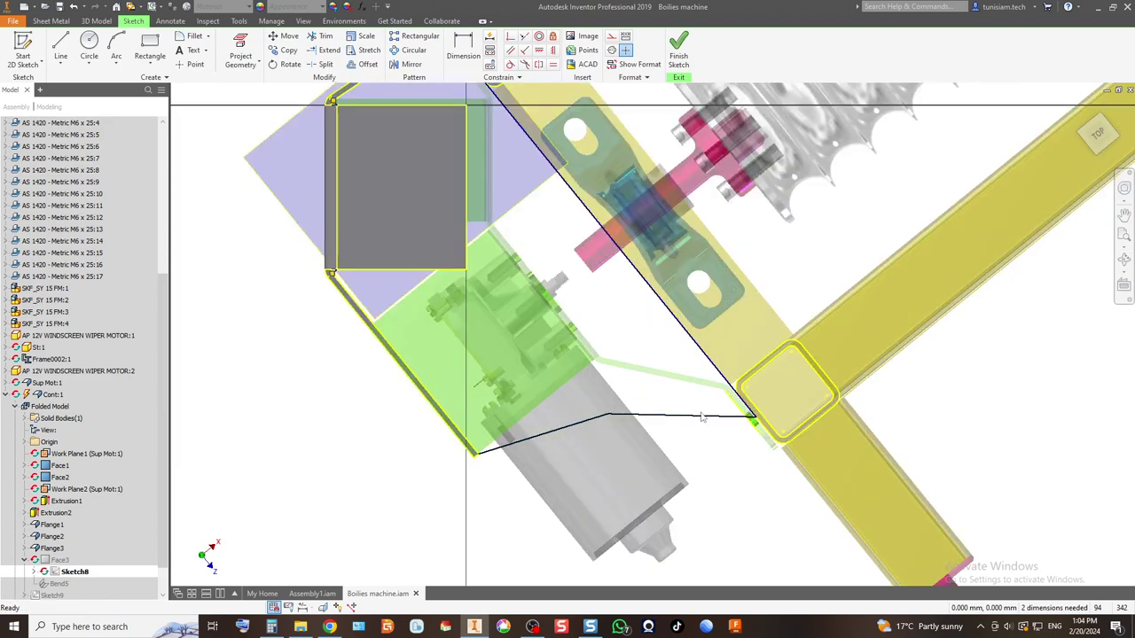
Step: Draw connected lines from the outline's end at the cover edge to the rectangular face's nearest corner, about 91 mm, and along its side to the origin corner
click(59, 53)
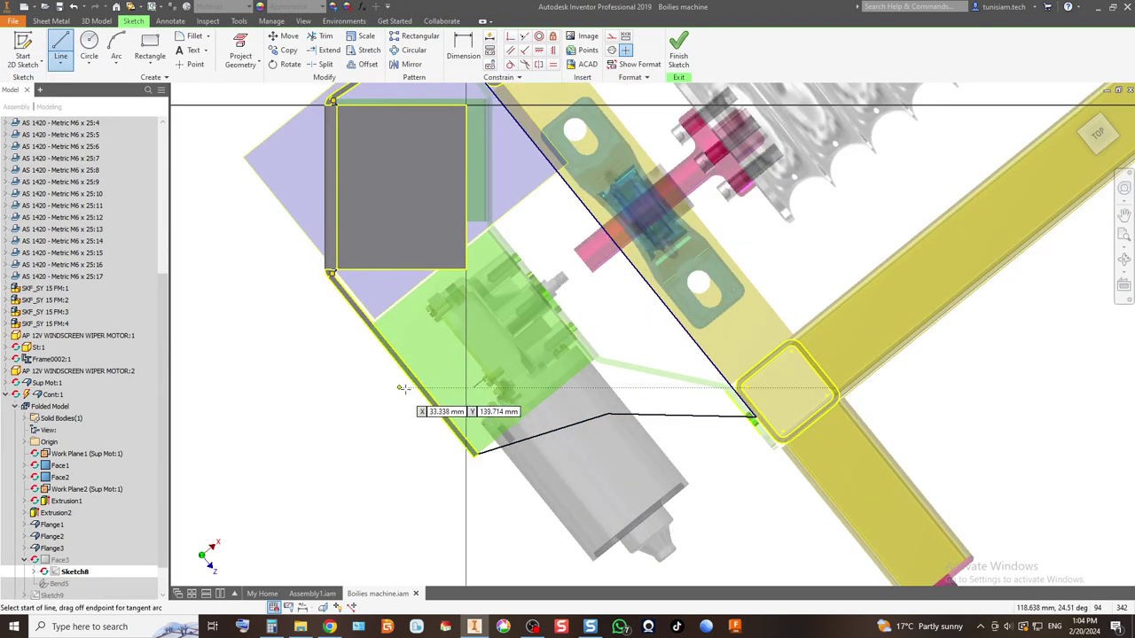
click(477, 454)
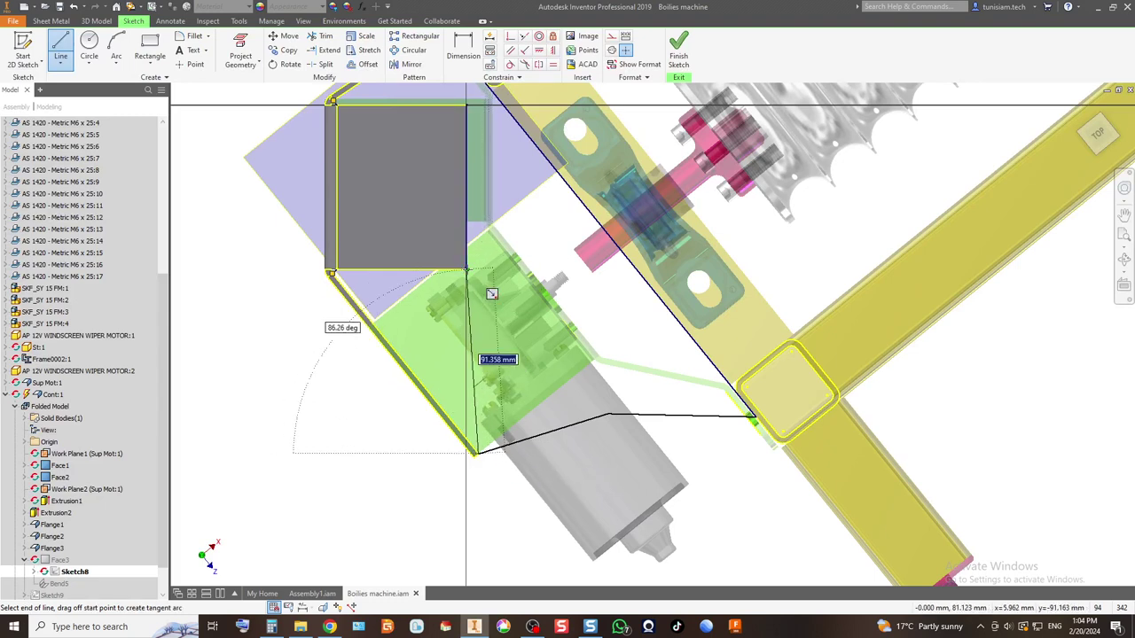
scroll(467, 268, down, 2)
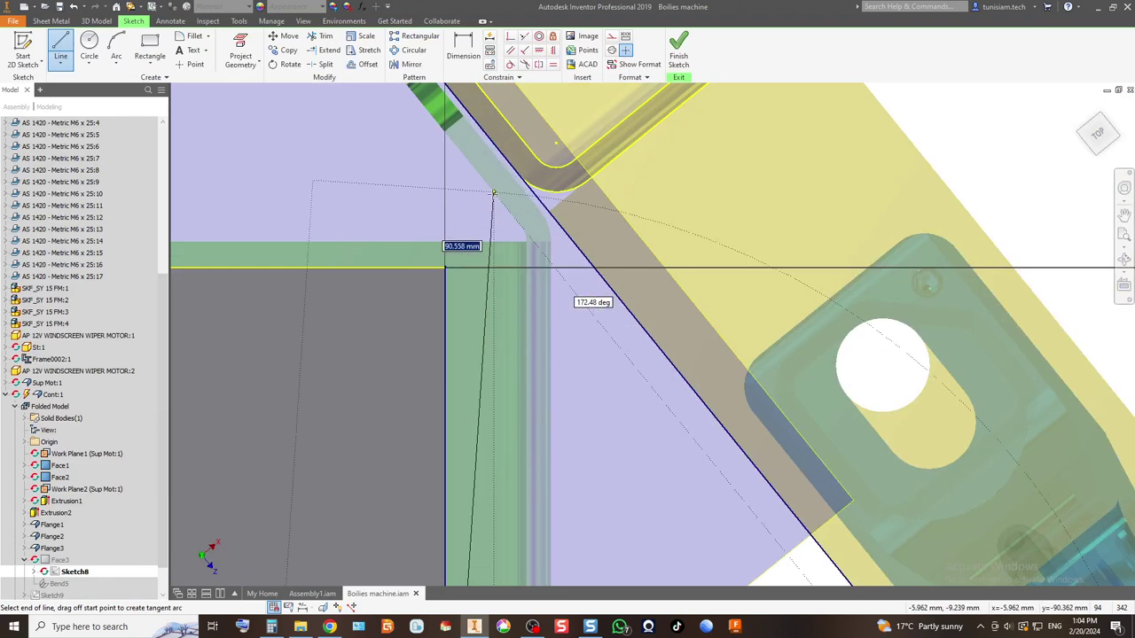
scroll(448, 266, up, 5)
click(469, 290)
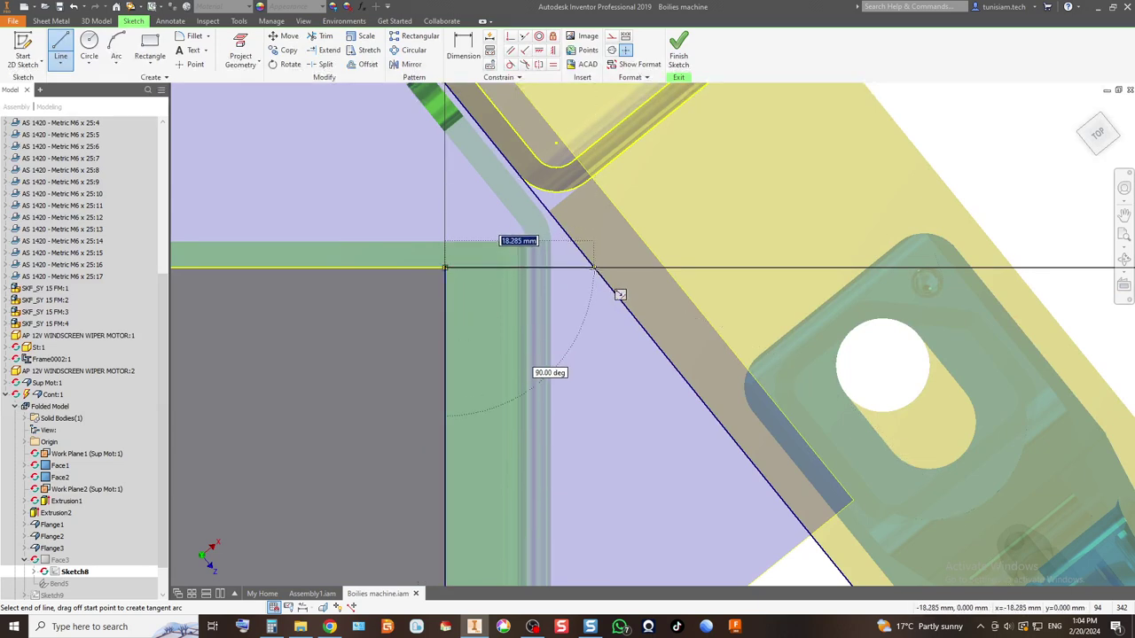
scroll(502, 319, down, 2)
key(Escape)
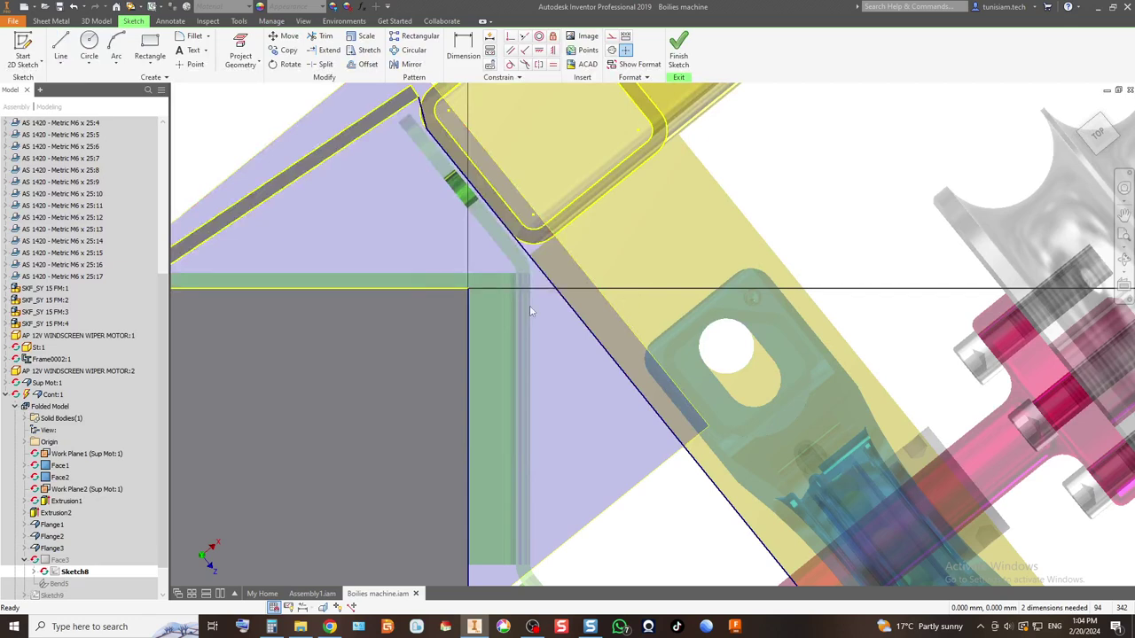
click(60, 44)
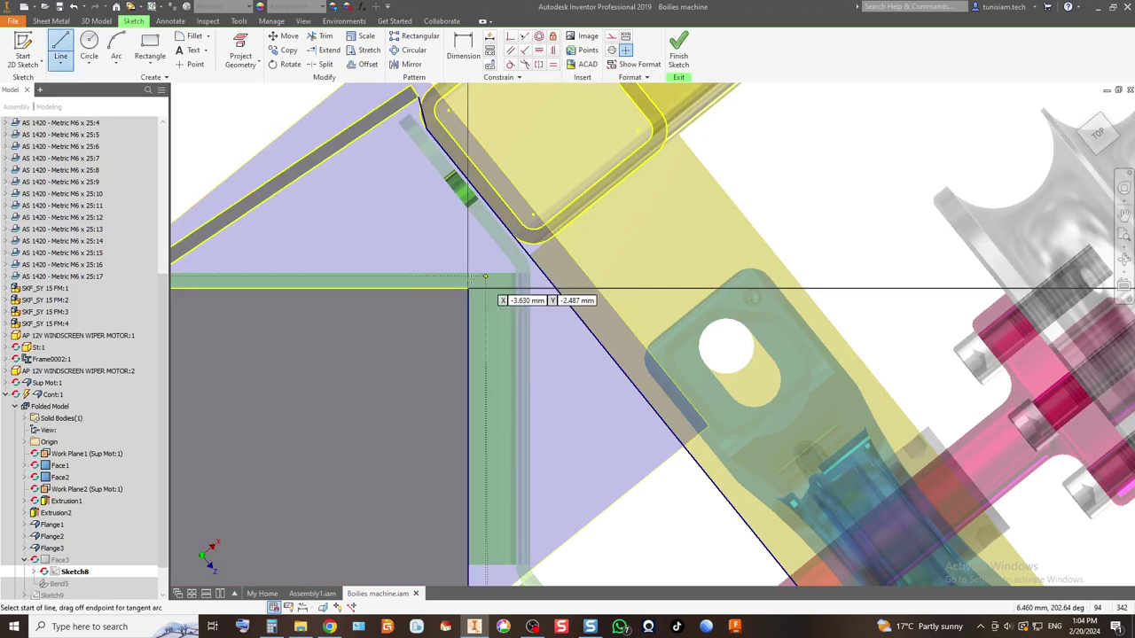
click(469, 289)
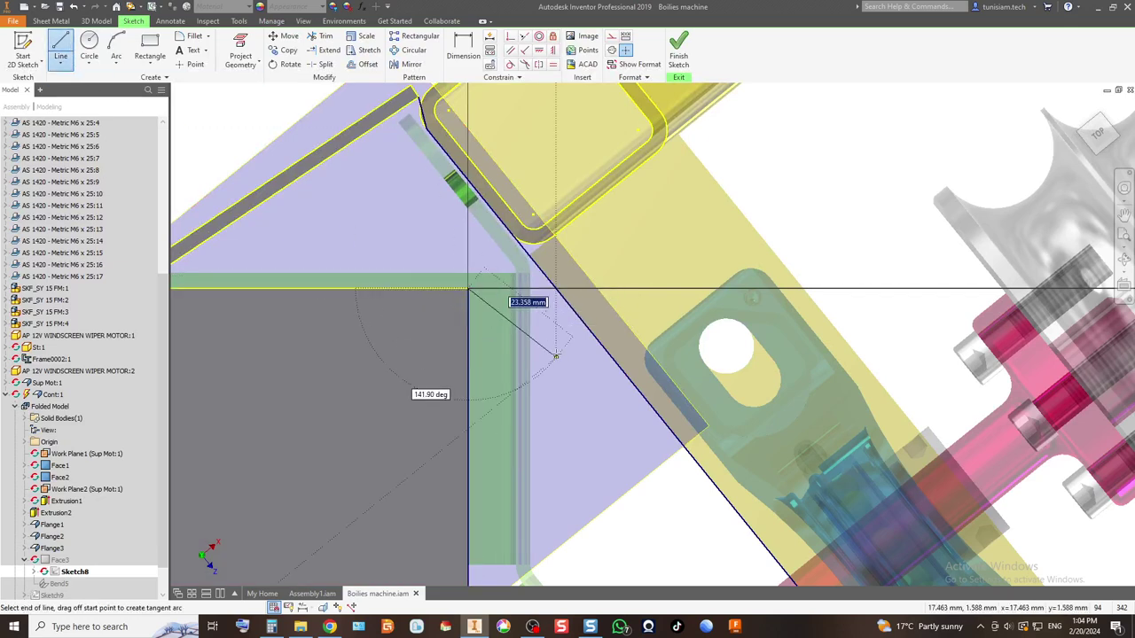
scroll(556, 355, down, 2)
scroll(780, 311, up, 4)
scroll(816, 306, down, 1)
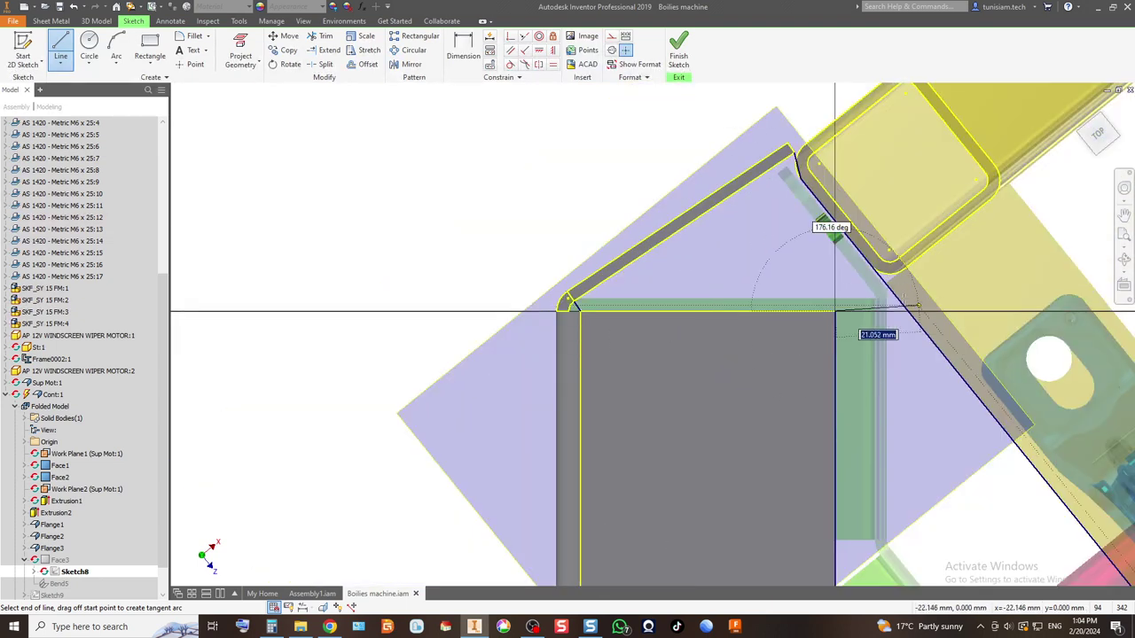
Step: Finish Sketch8, try to add the thin cover-edge region near the frame tube to Face3's profile, and accept the edit
click(678, 51)
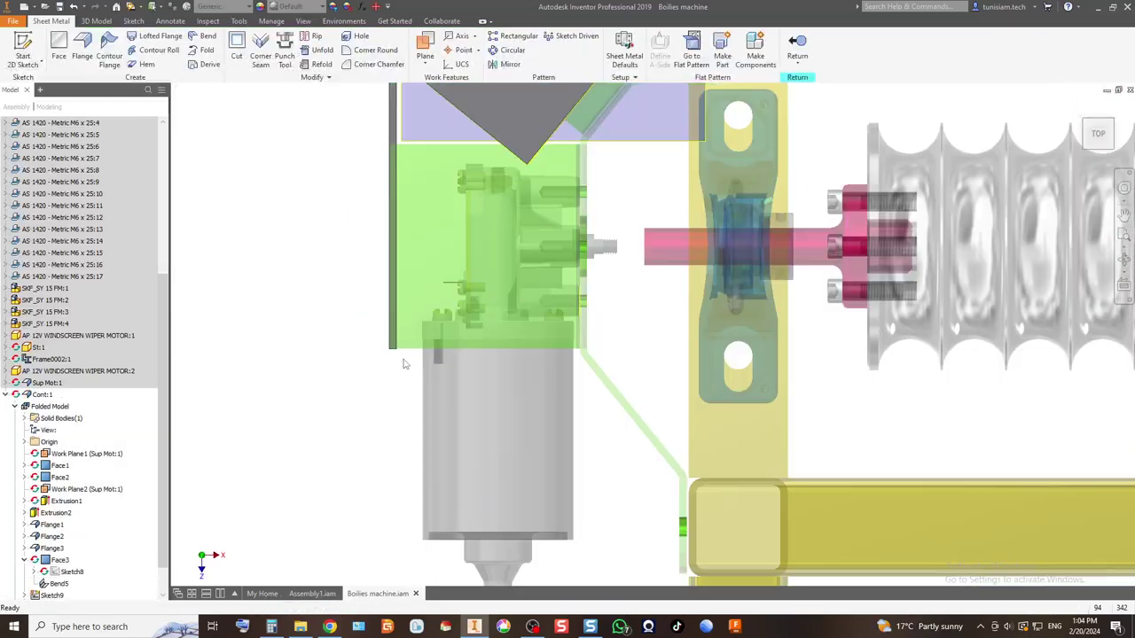
double_click(57, 560)
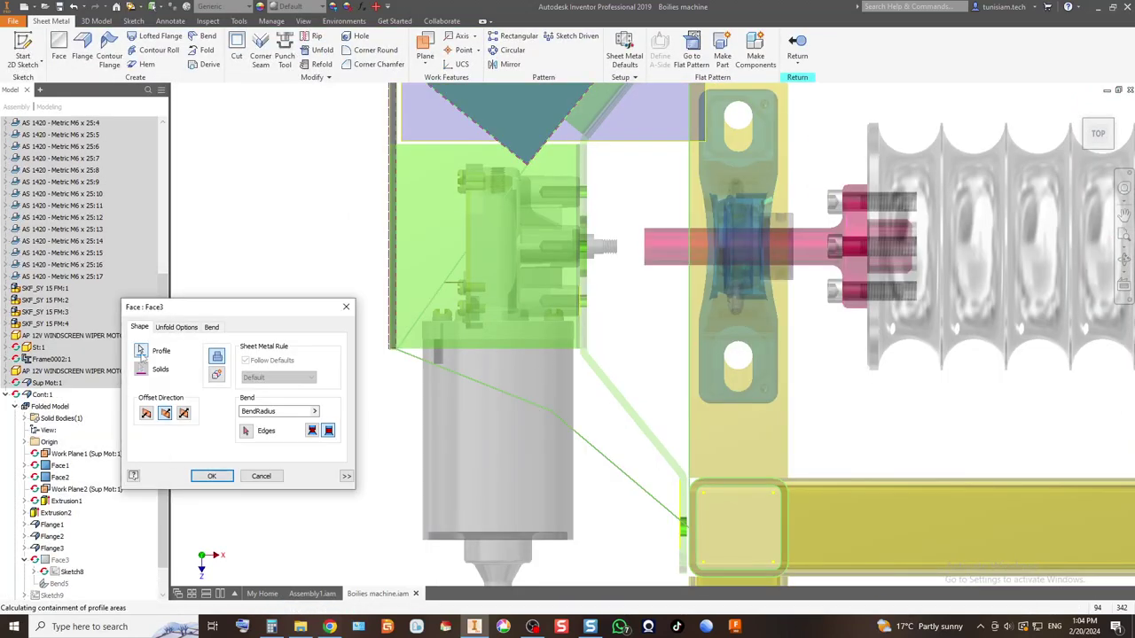
scroll(496, 454, down, 2)
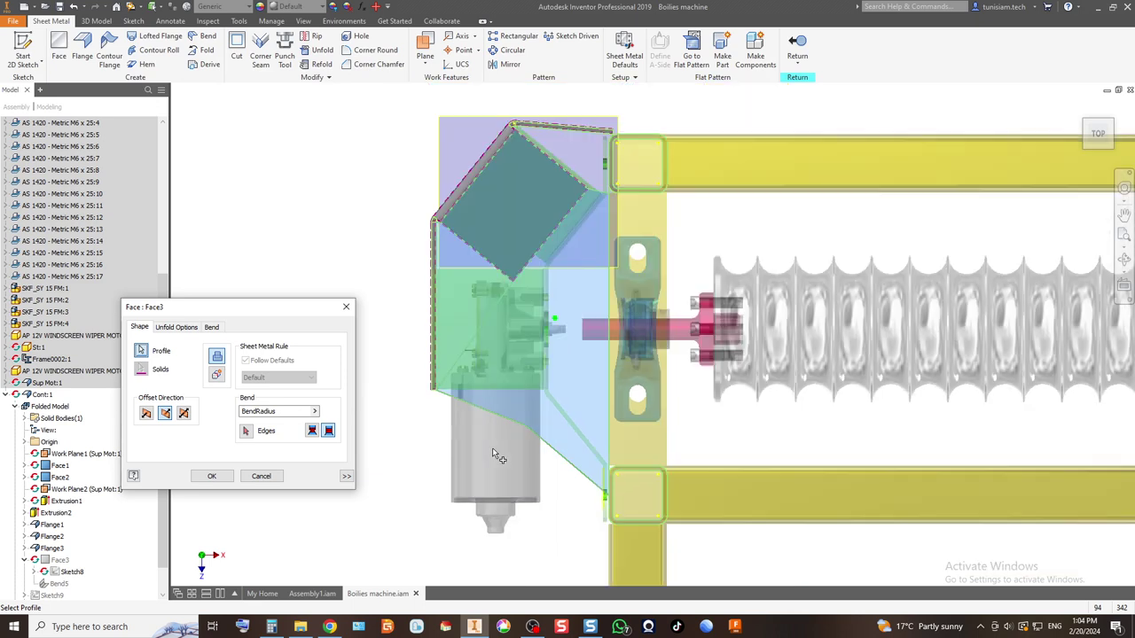
scroll(497, 454, down, 1)
scroll(529, 341, up, 3)
click(578, 256)
scroll(517, 265, up, 4)
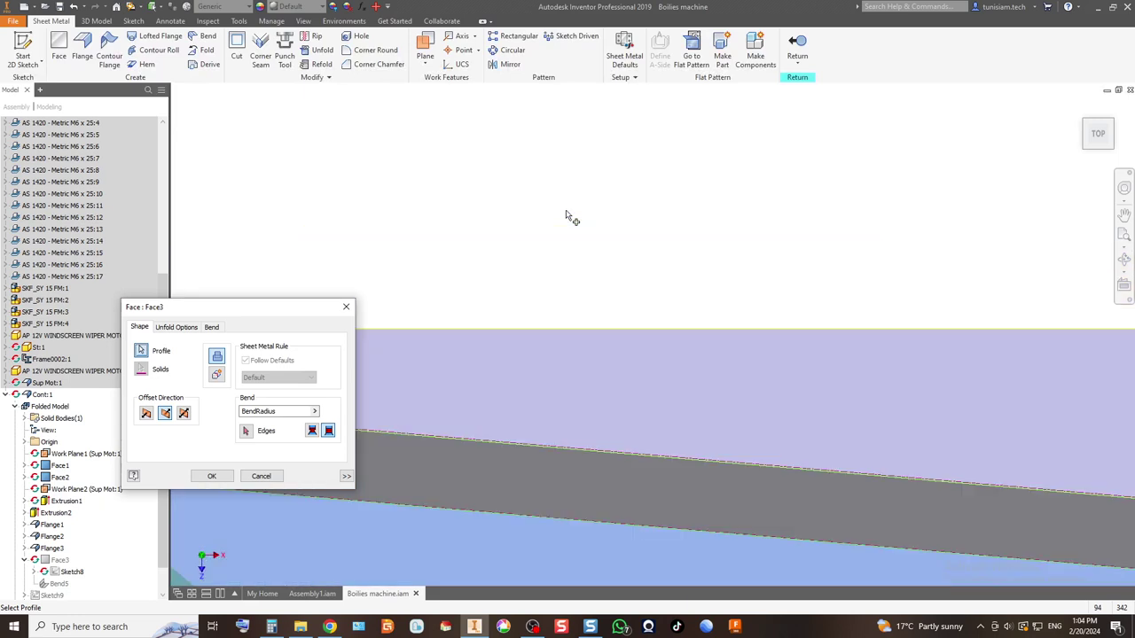
scroll(532, 414, down, 3)
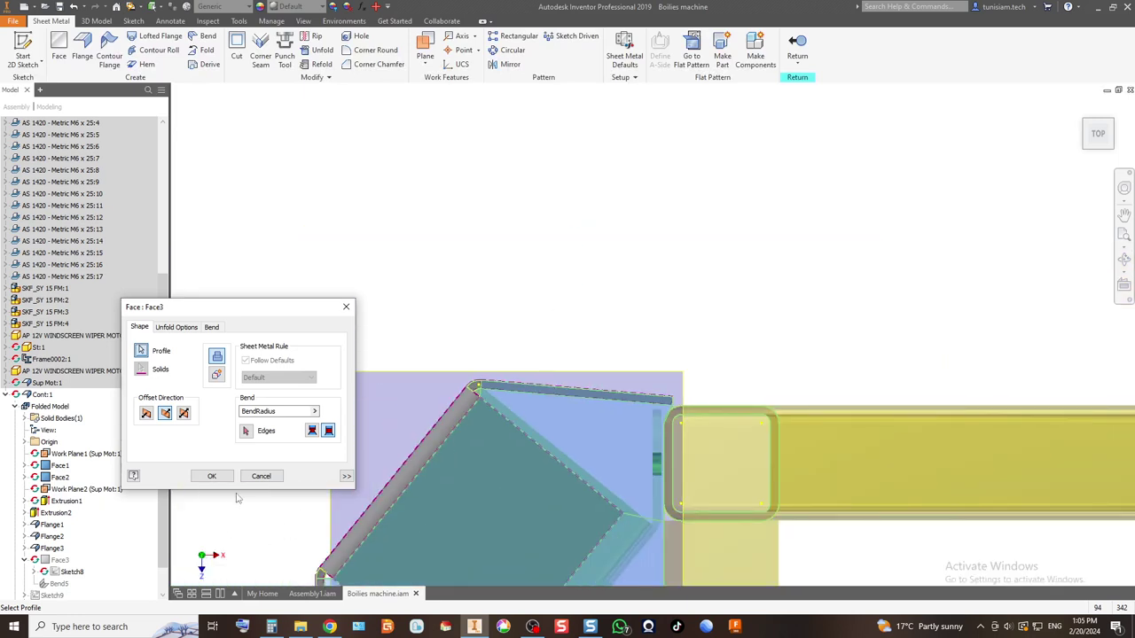
click(213, 477)
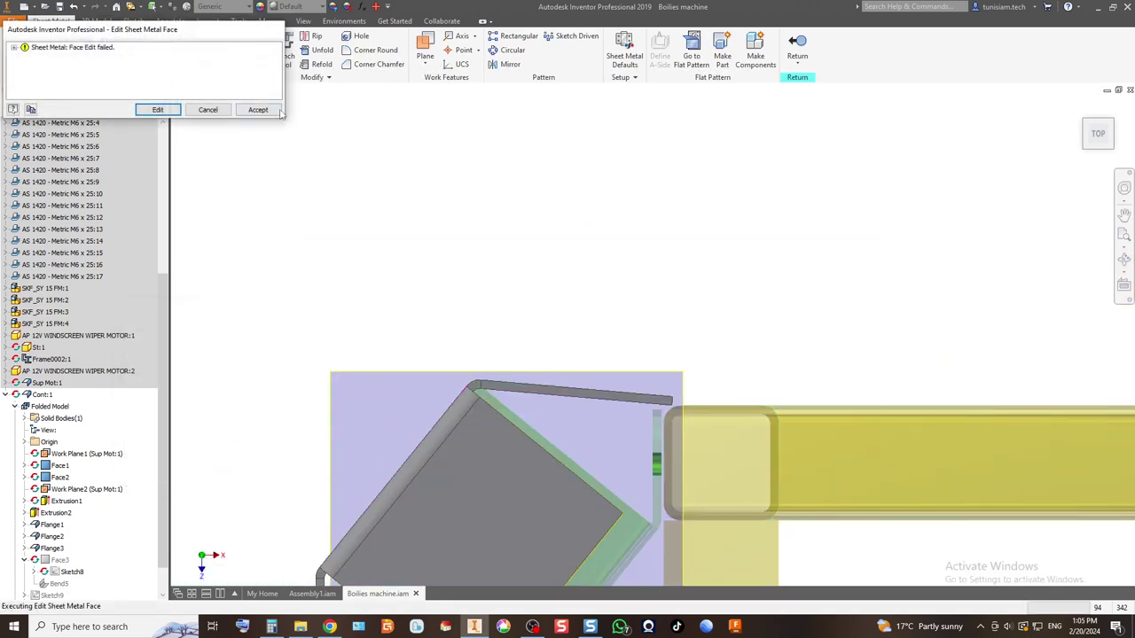
click(272, 111)
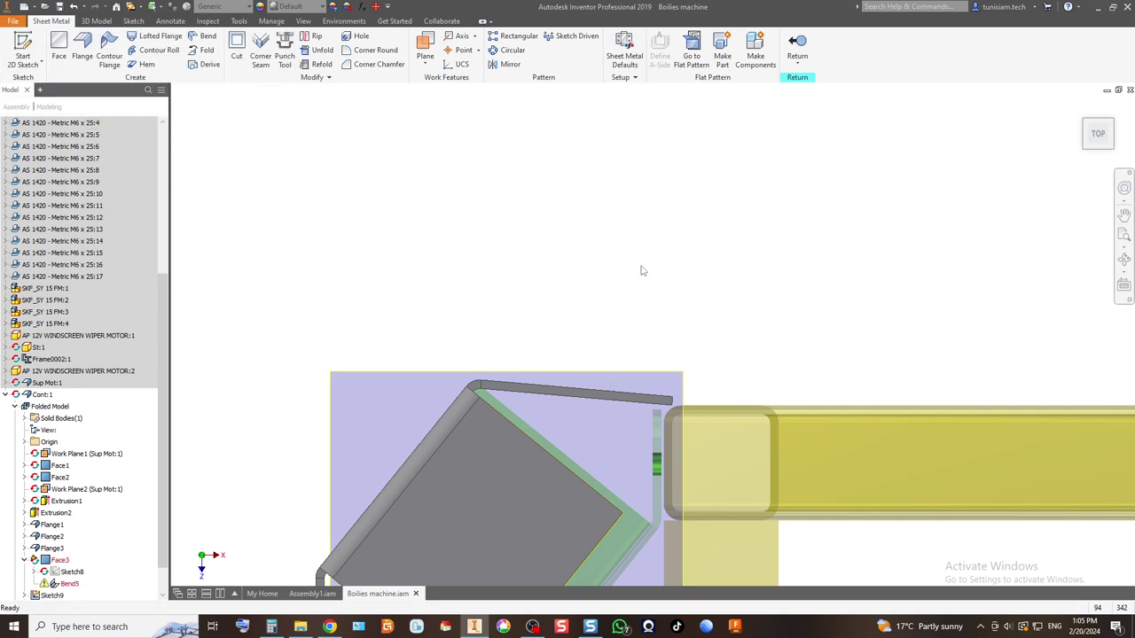
right_click(64, 585)
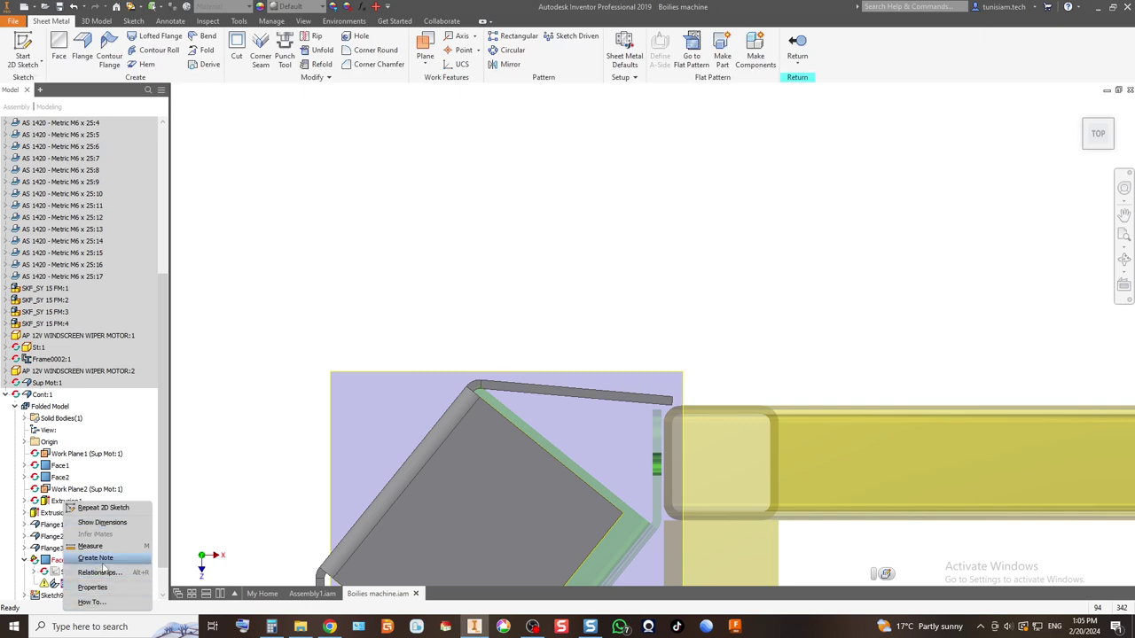
click(129, 471)
click(58, 561)
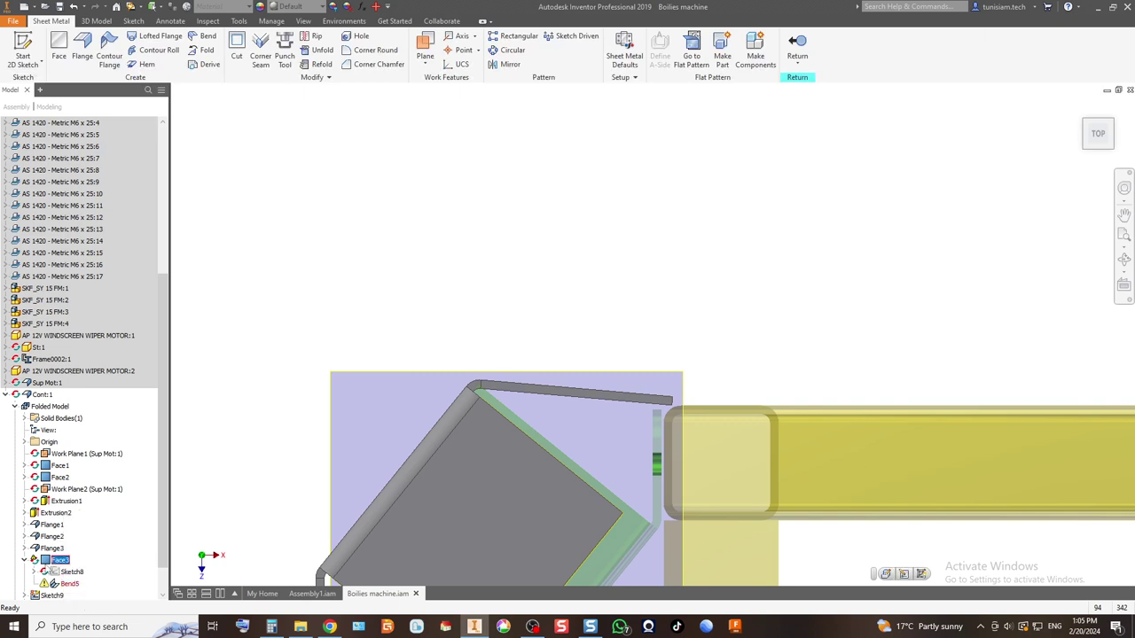
click(67, 584)
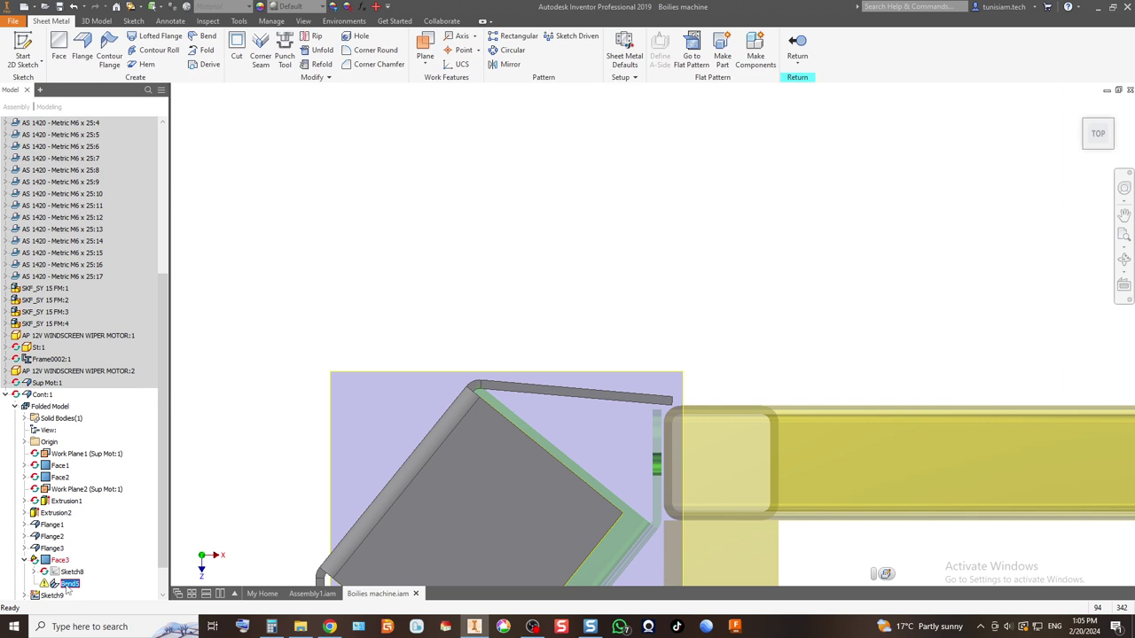
right_click(67, 585)
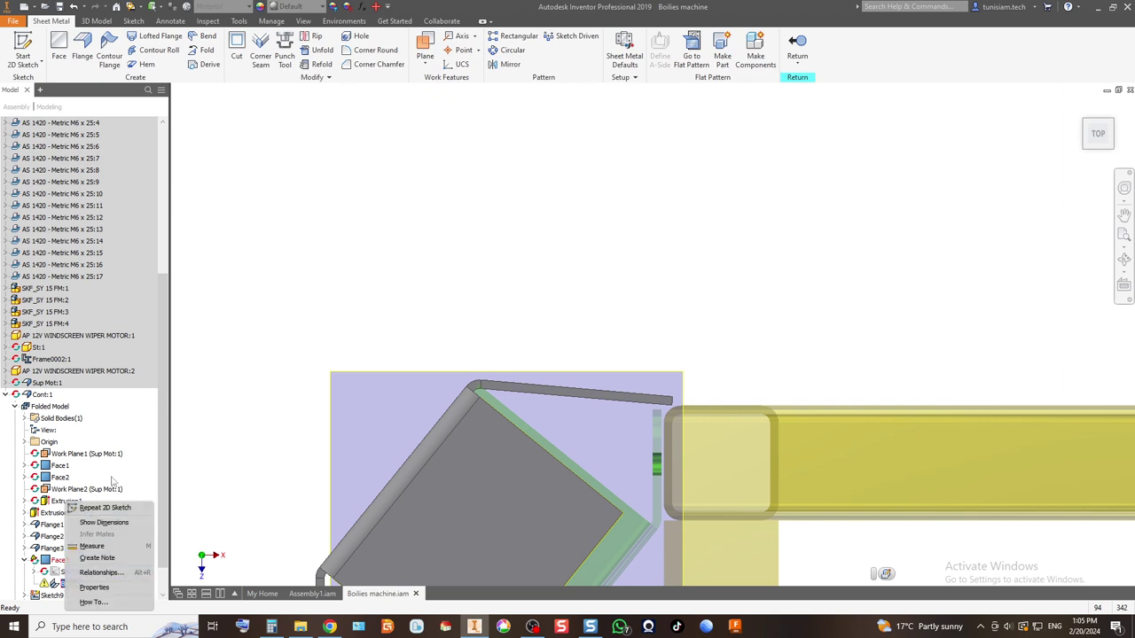
click(139, 471)
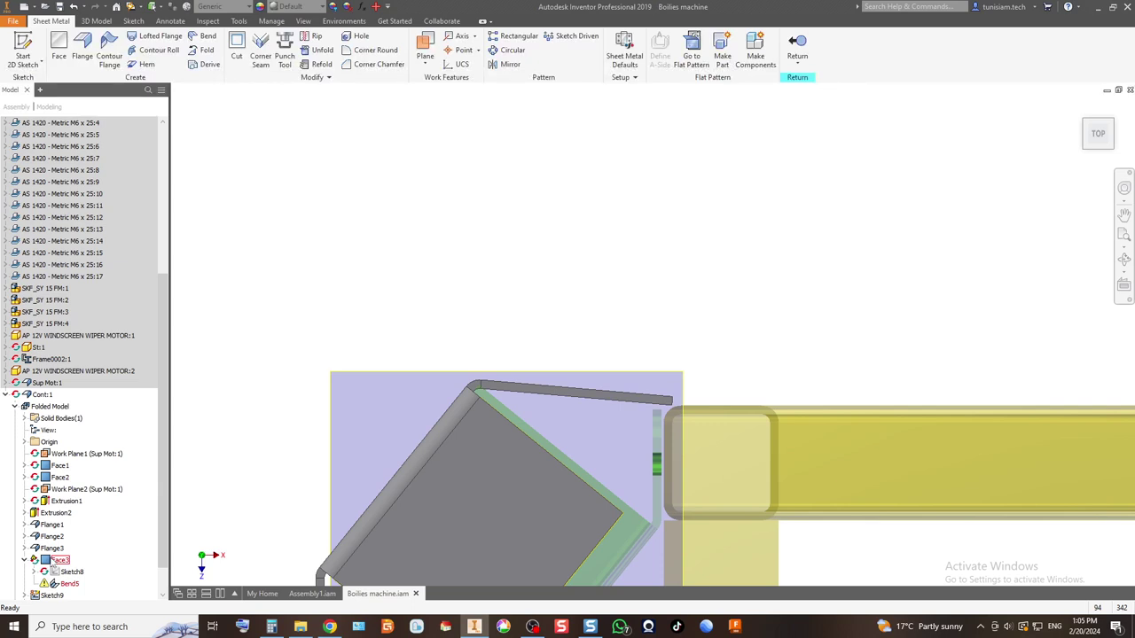
scroll(787, 284, up, 5)
scroll(726, 376, down, 5)
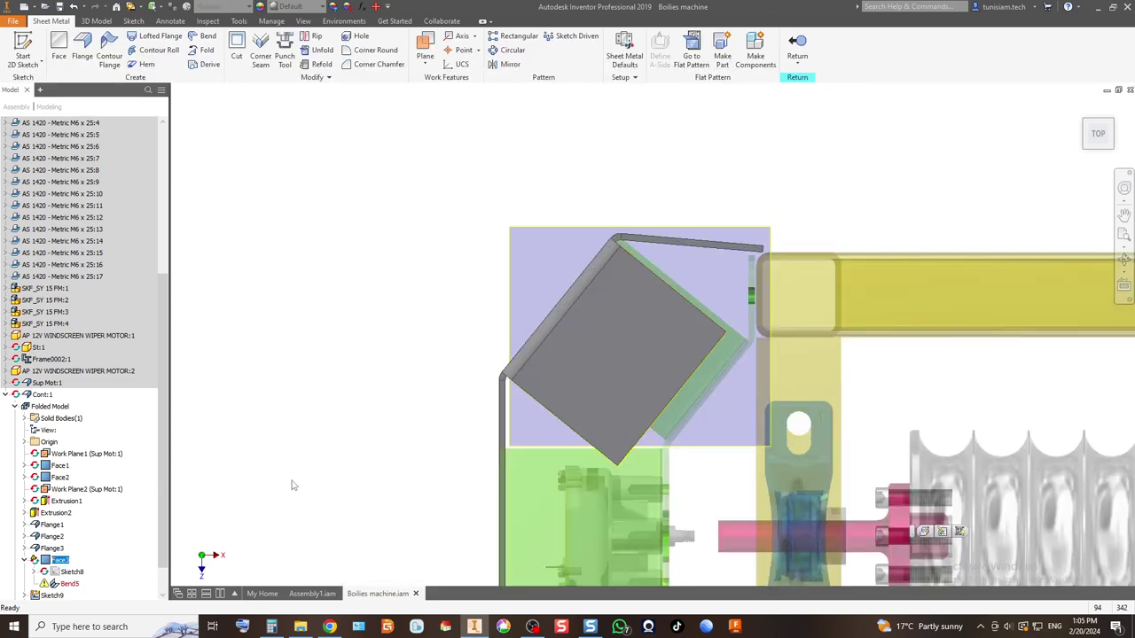
click(67, 572)
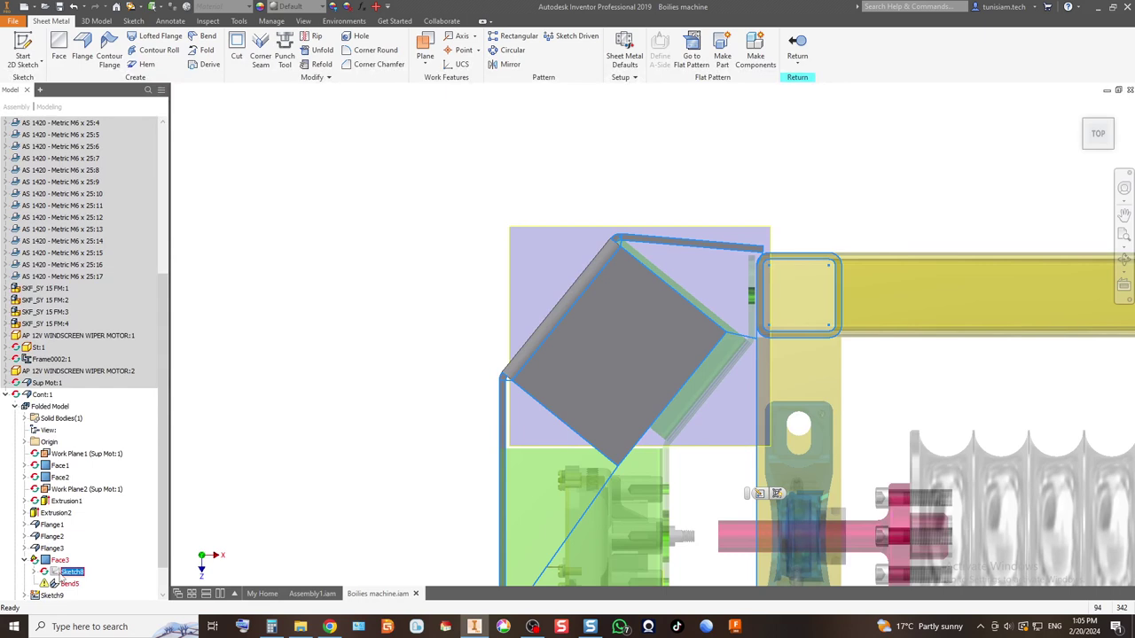
click(46, 585)
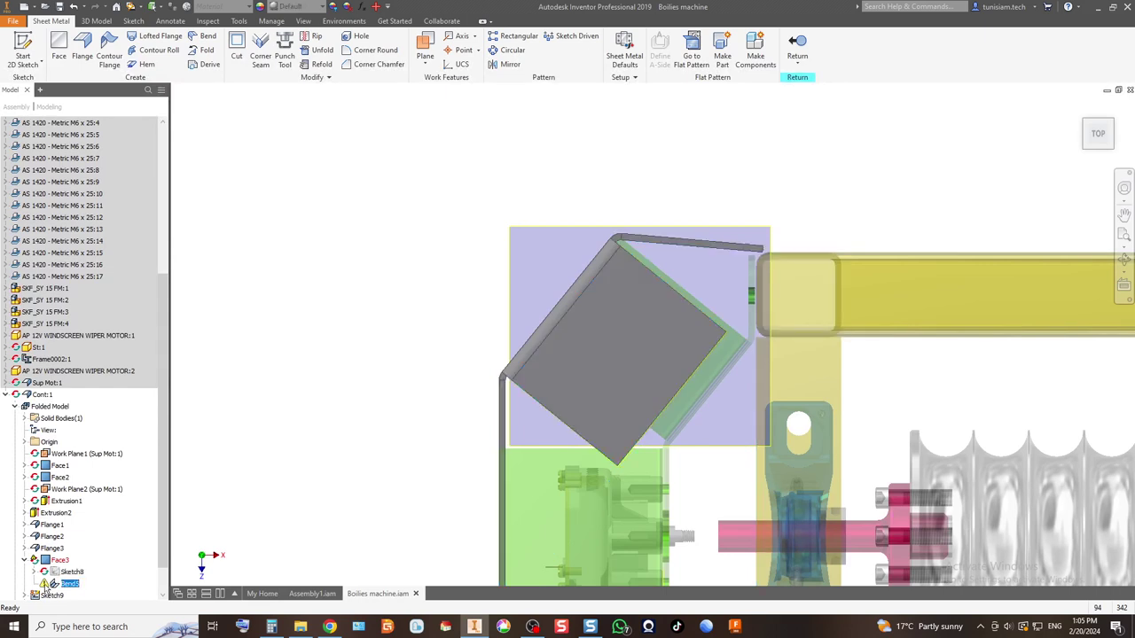
Step: Run Recover on Face3, open the frame tube's Split3 problem for editing with the Edit Parting Line Feature treatment, and cancel the edit
right_click(58, 562)
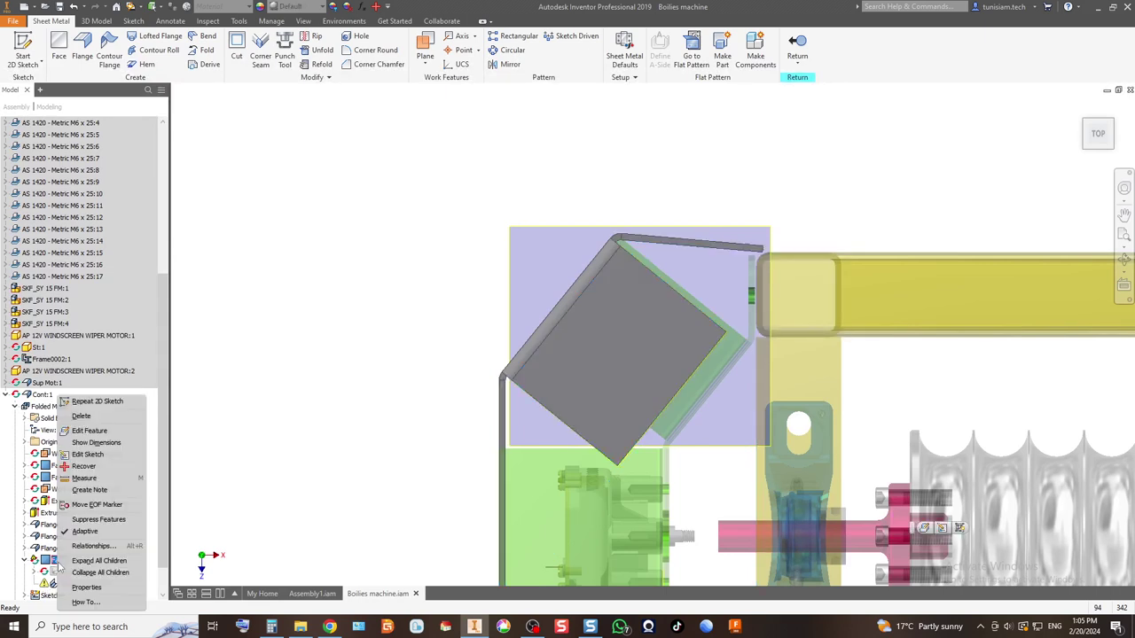
click(84, 465)
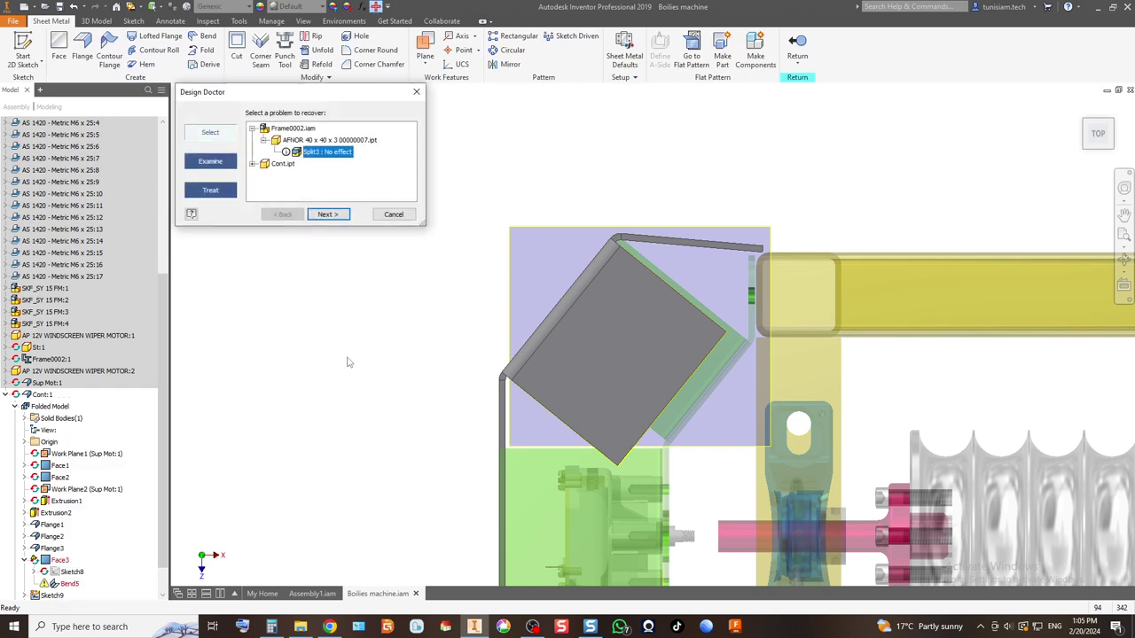
click(336, 218)
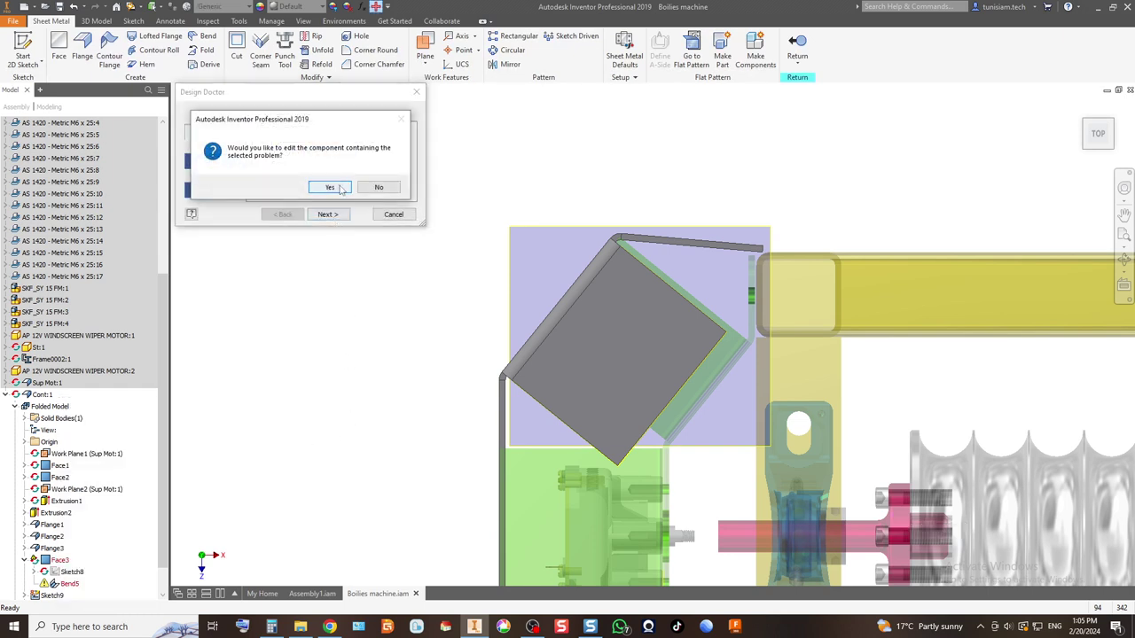
click(339, 190)
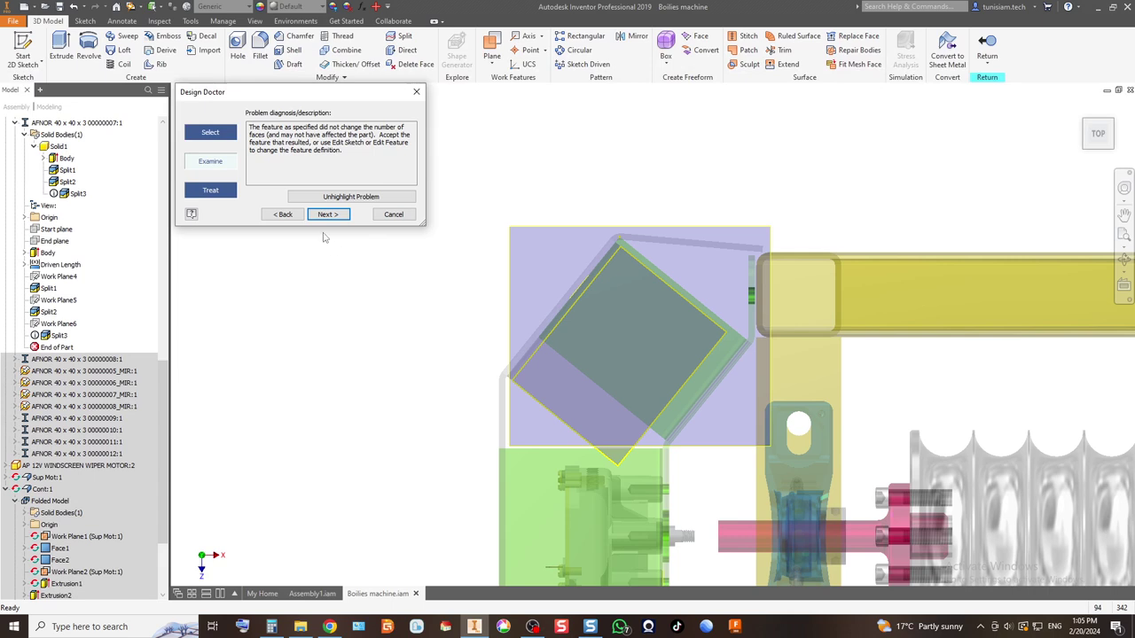
click(330, 214)
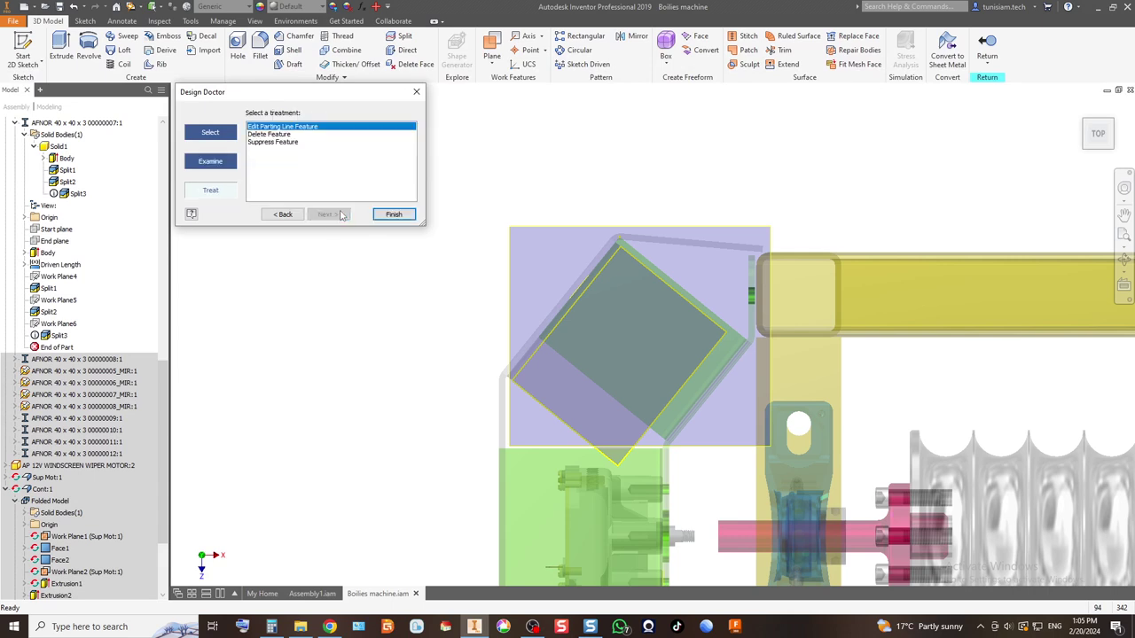
click(394, 214)
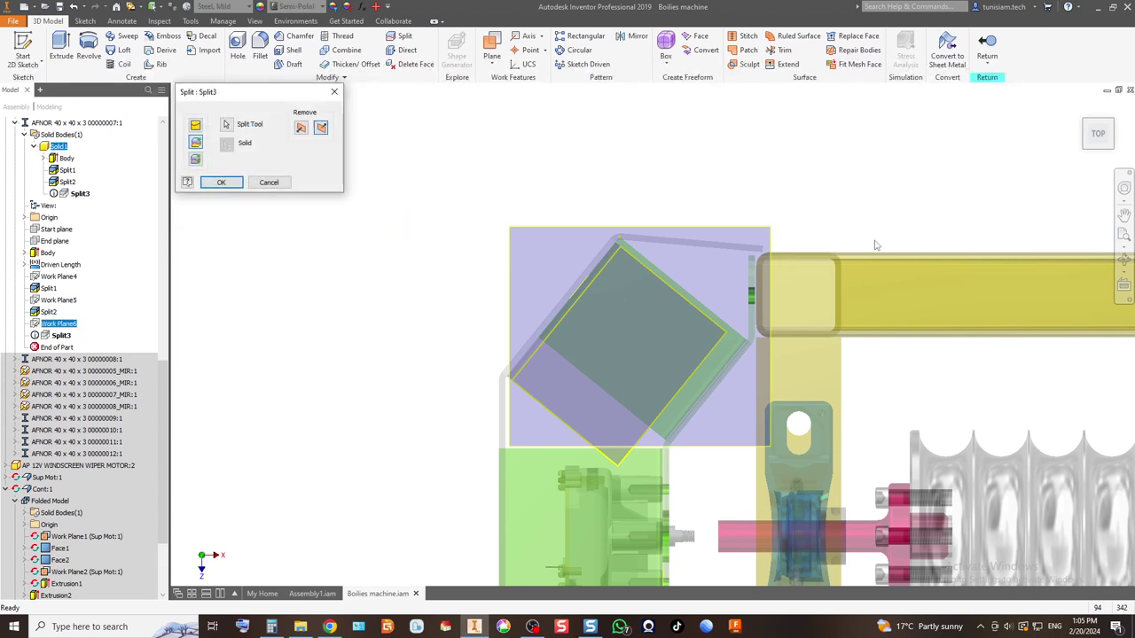
key(Escape)
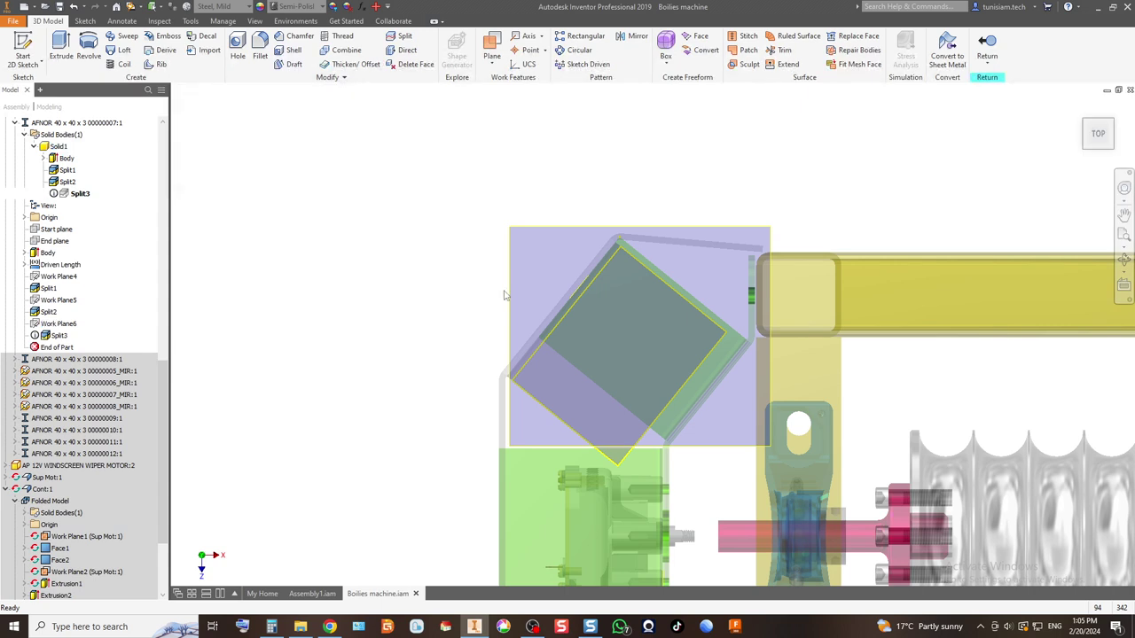
Step: Leave the frame tube's edit mode and return to editing the Cont sheet metal part
scroll(188, 443, down, 5)
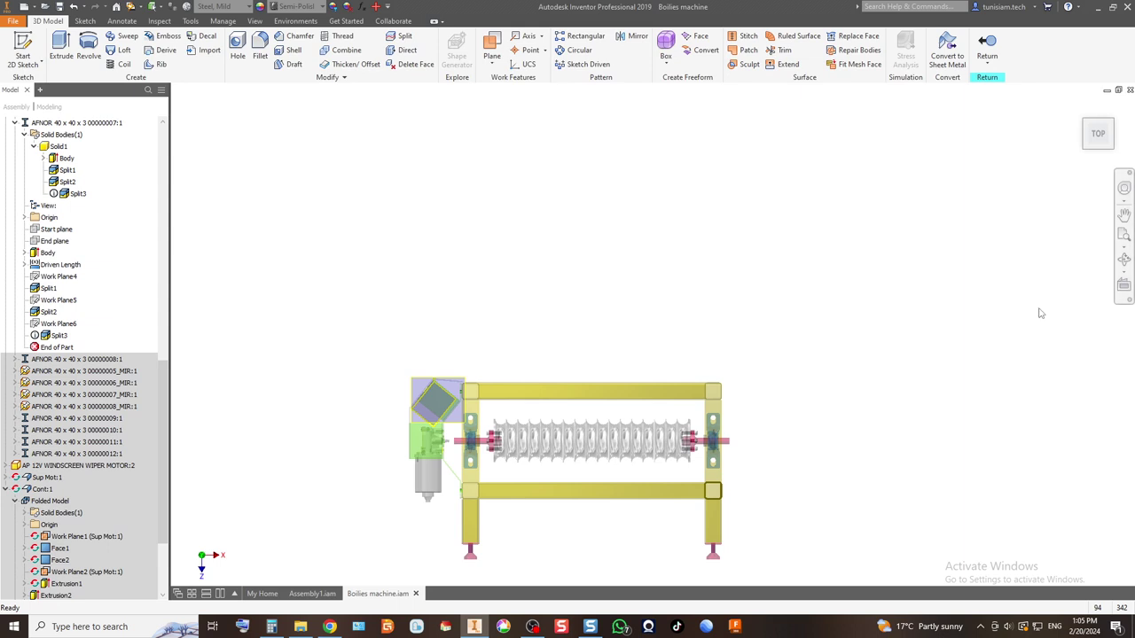
click(1089, 124)
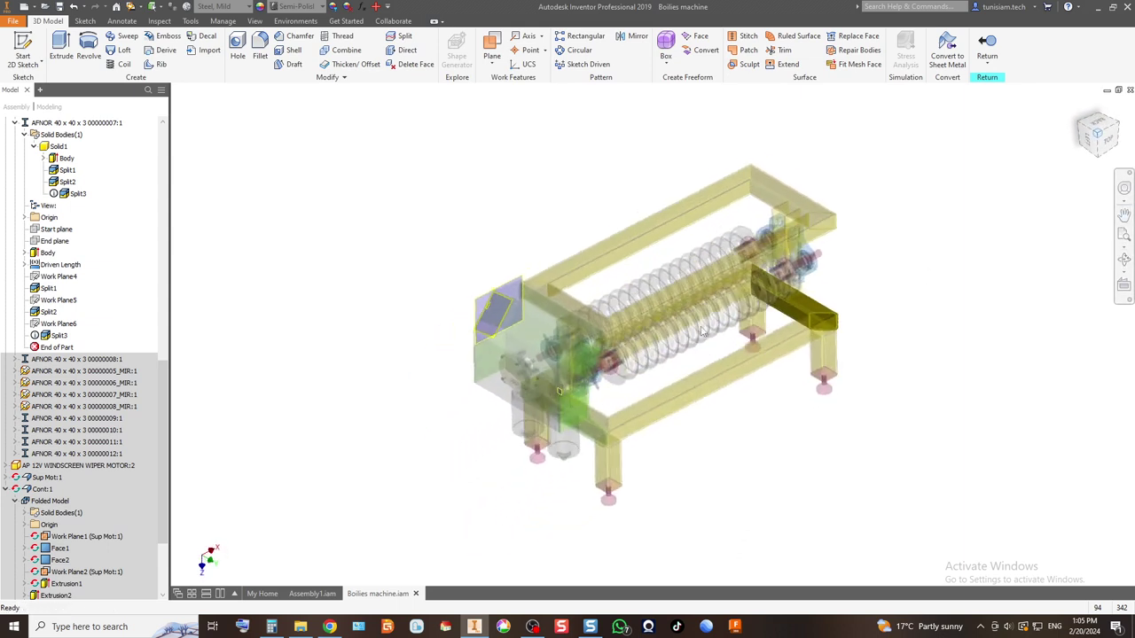
click(1093, 139)
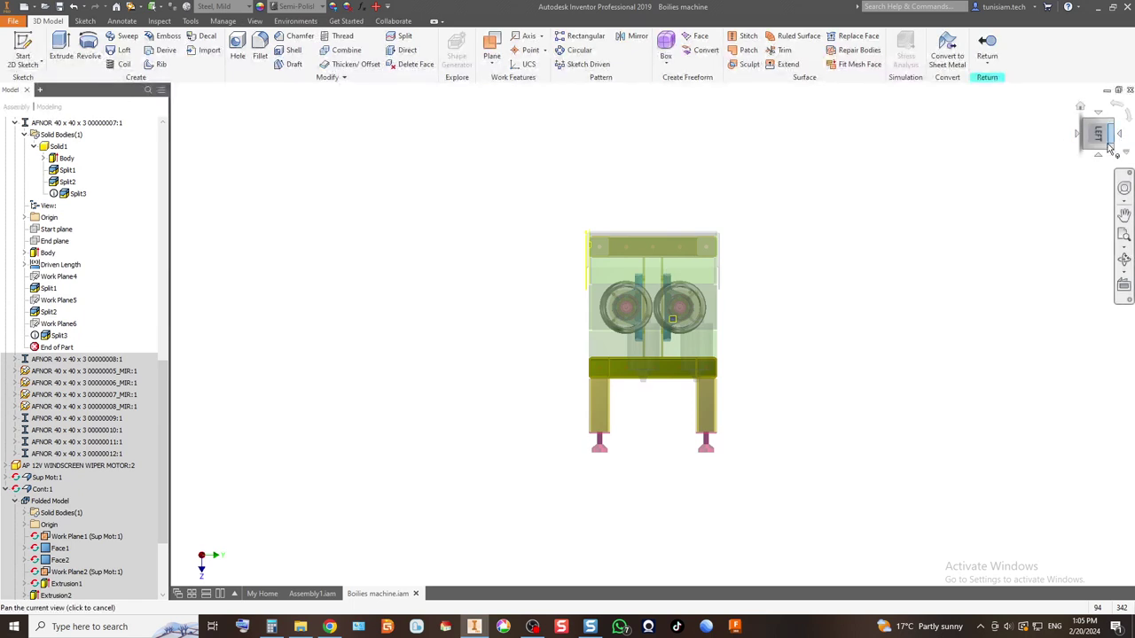
click(1119, 139)
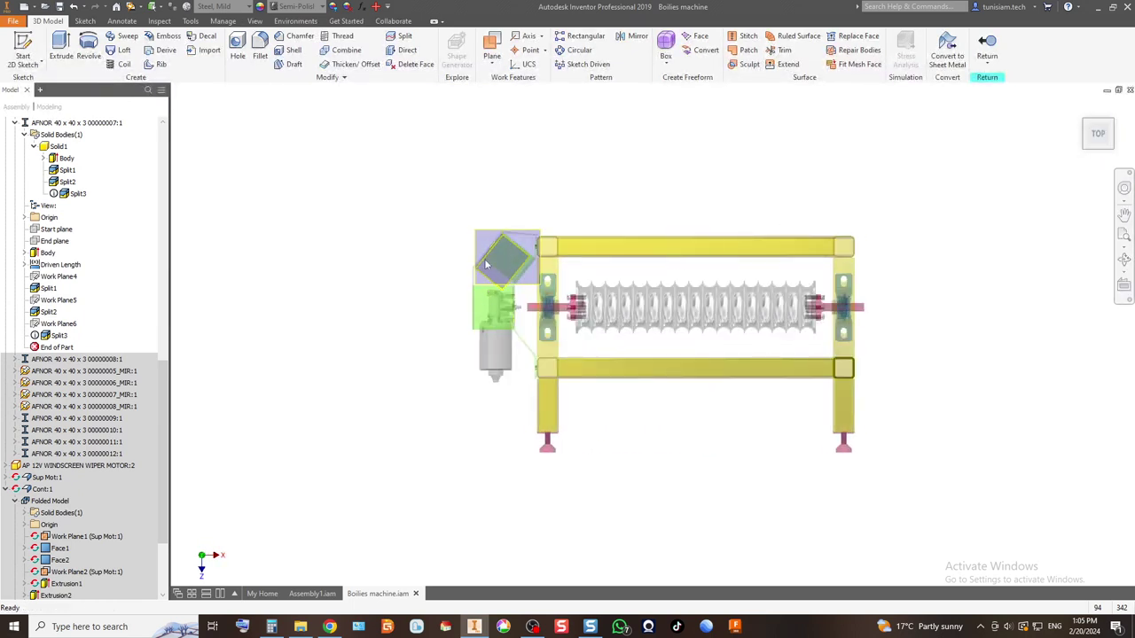
scroll(486, 263, down, 8)
scroll(89, 342, up, 4)
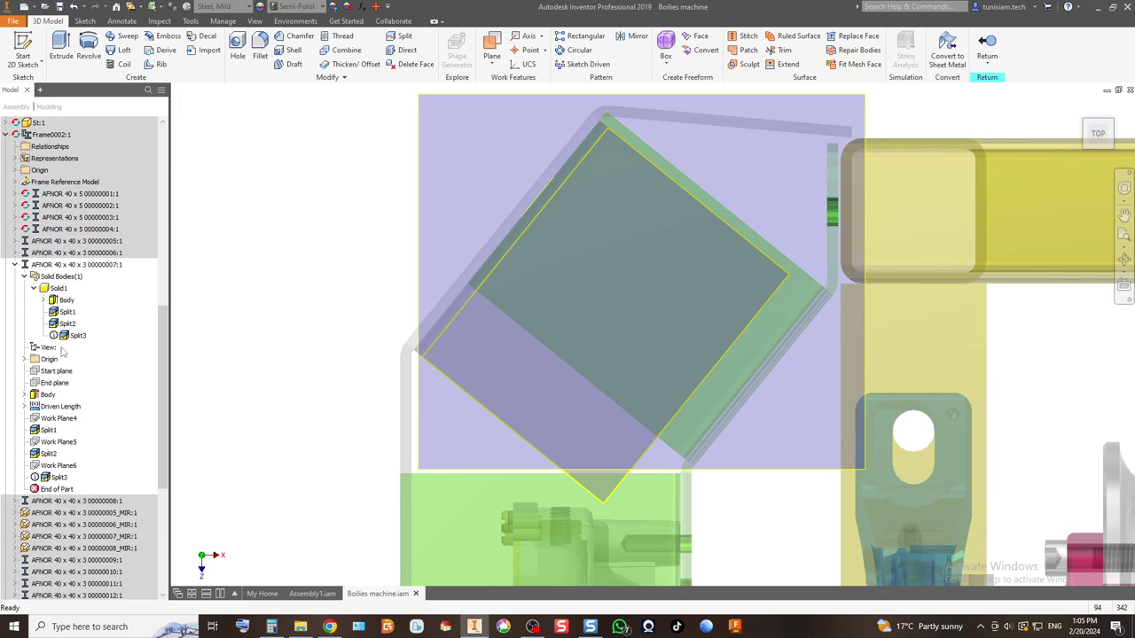
click(987, 49)
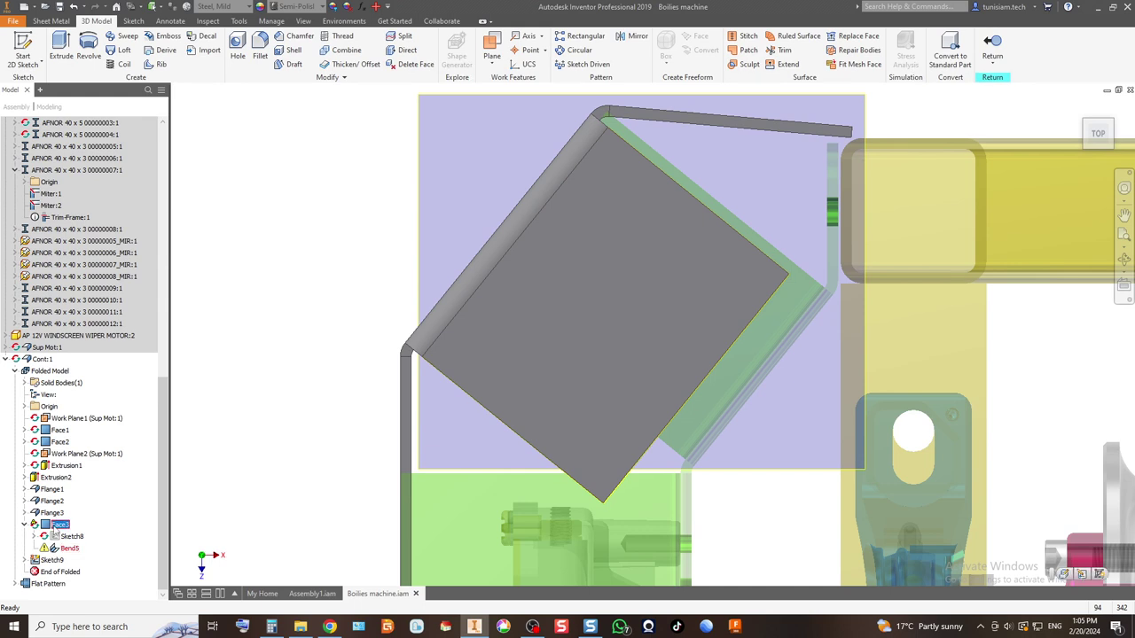
Step: Delete Sketch9 and the Face3 feature together with its consumed sketches and features
click(51, 560)
right_click(54, 559)
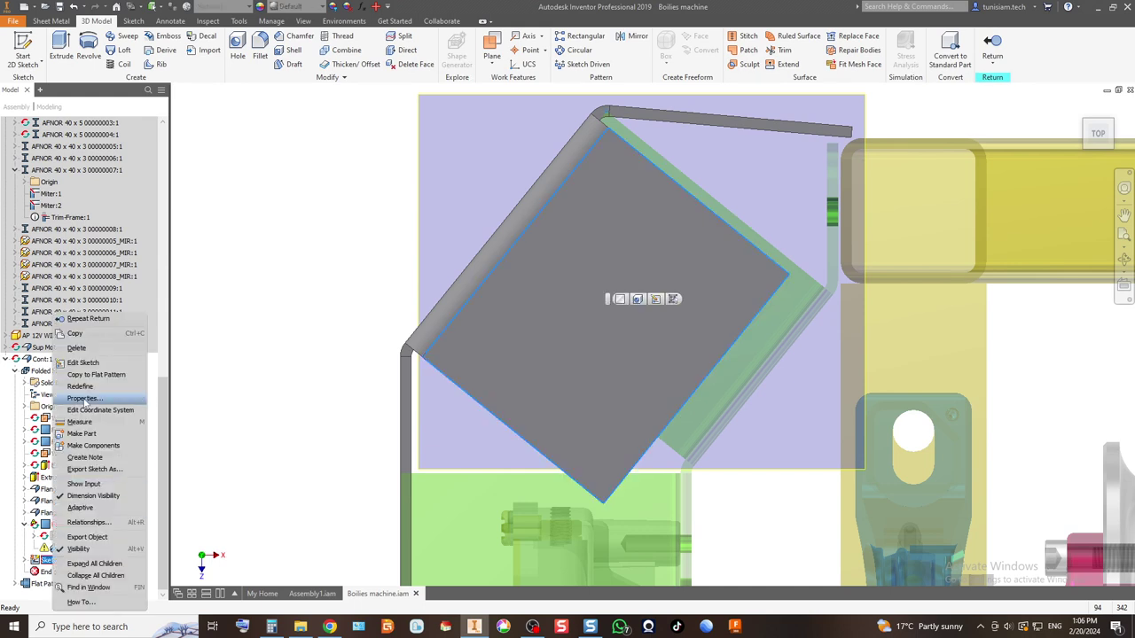
click(274, 388)
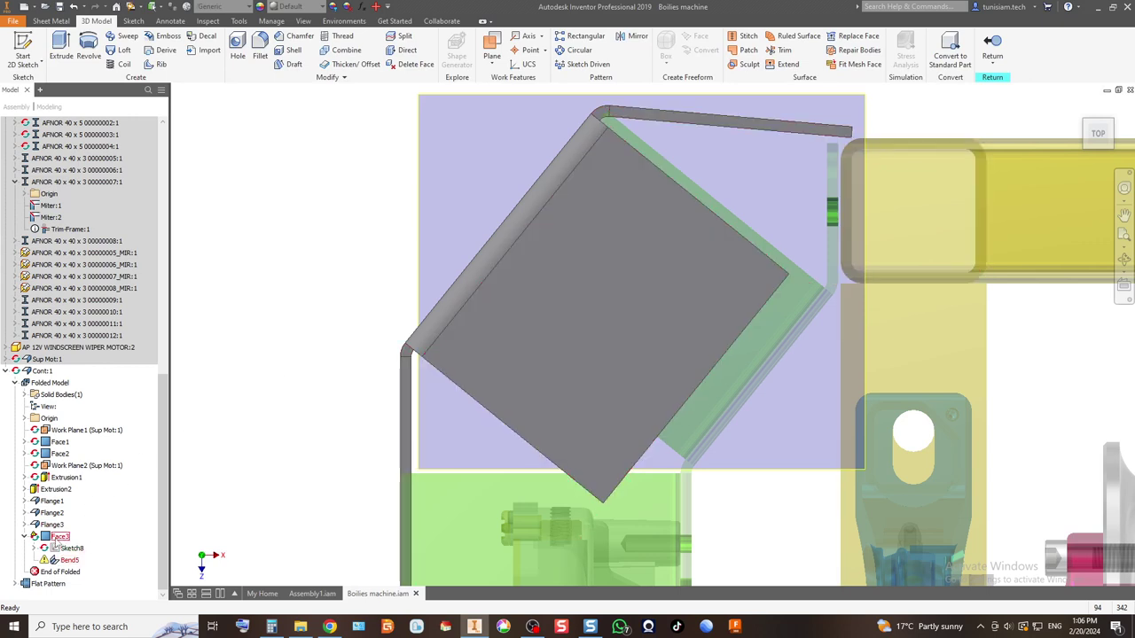
right_click(58, 537)
click(82, 432)
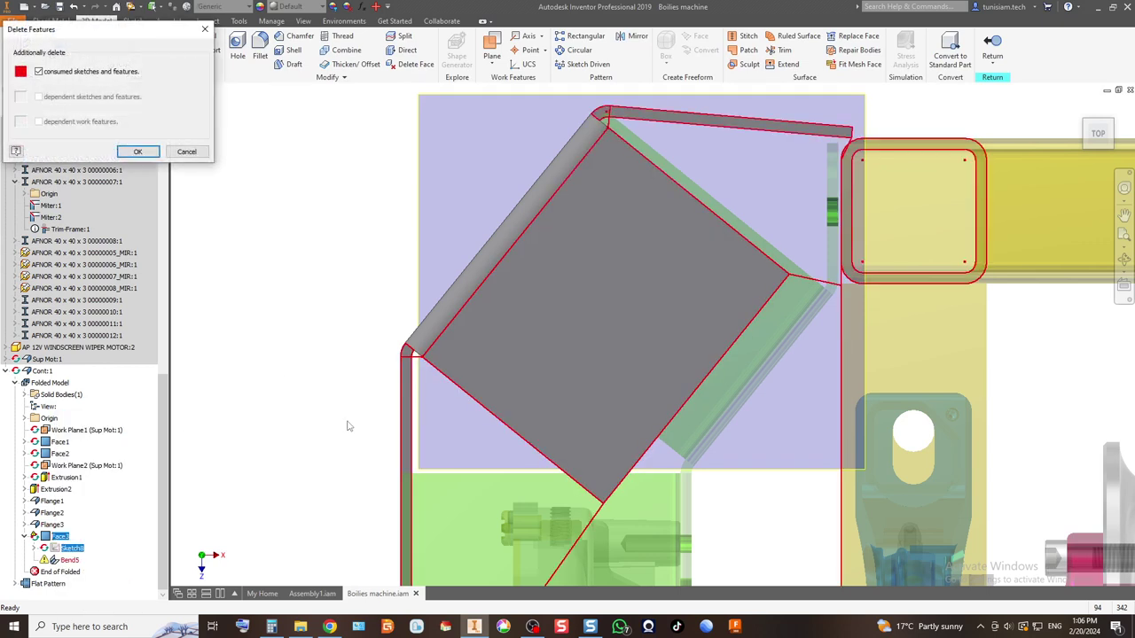
click(138, 152)
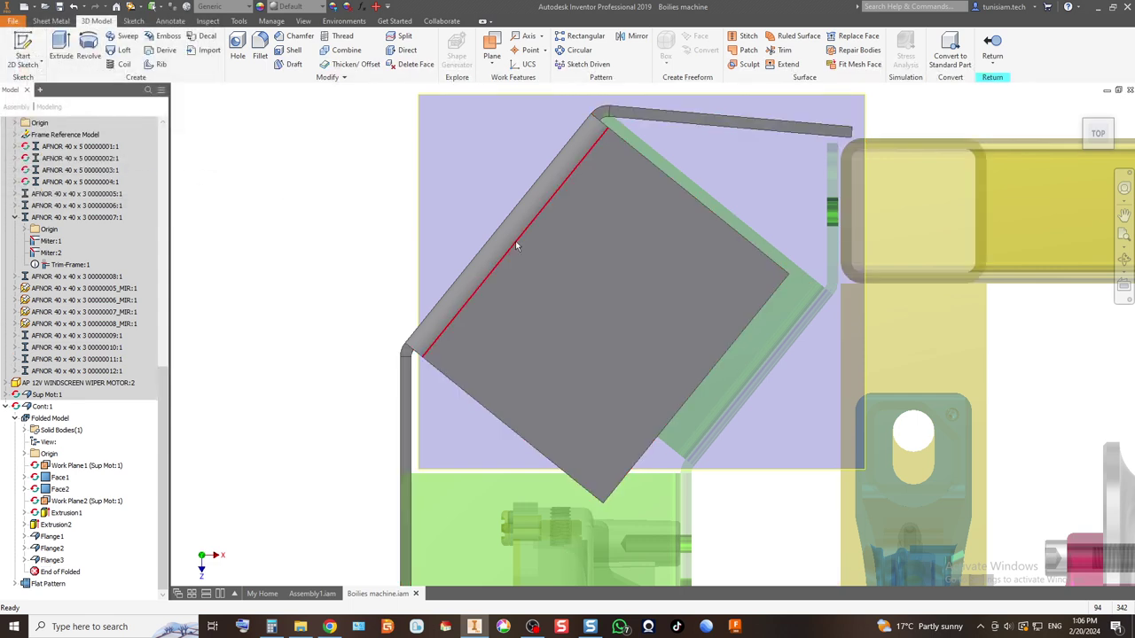
Step: Start a 2D sketch on the small rectangular end flange's face of the motor cover
scroll(370, 296, down, 3)
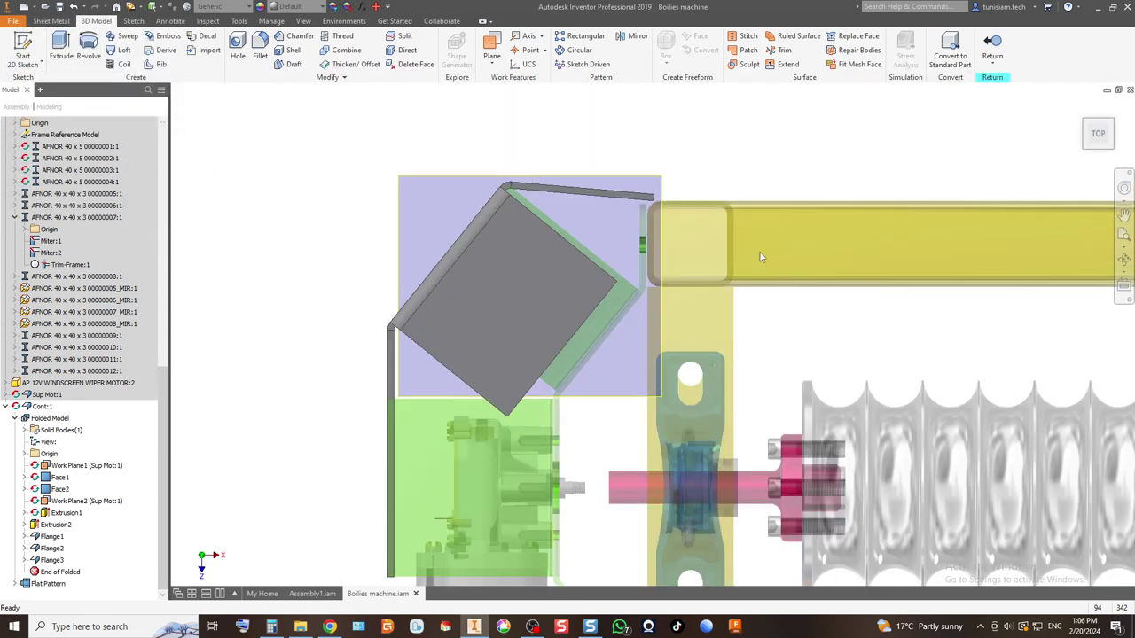
click(1090, 122)
scroll(822, 337, up, 5)
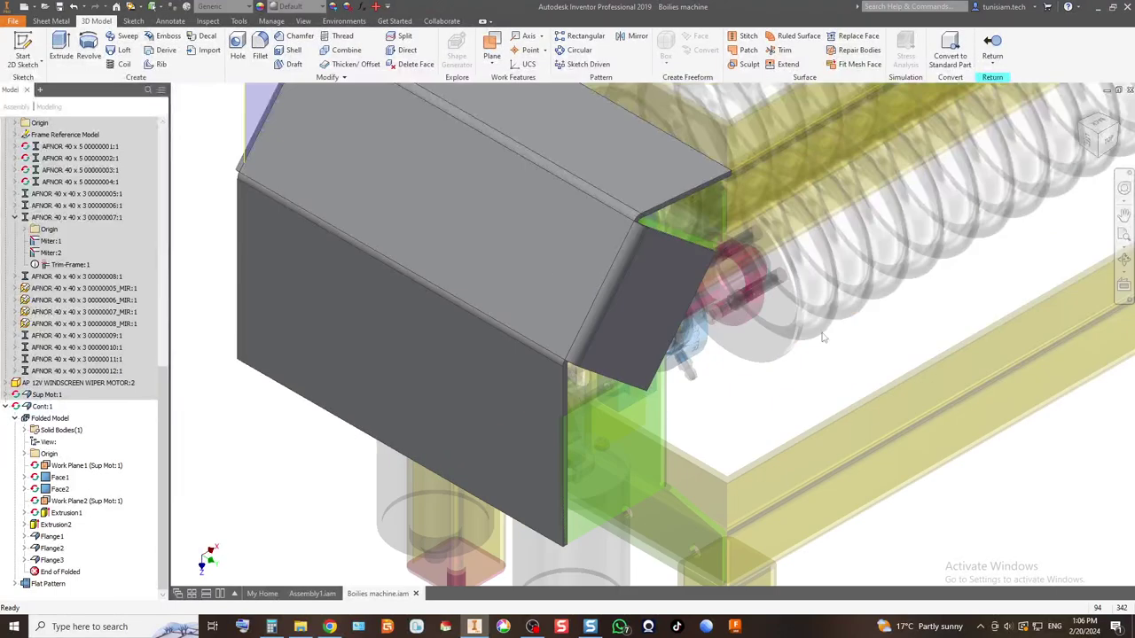
key(s)
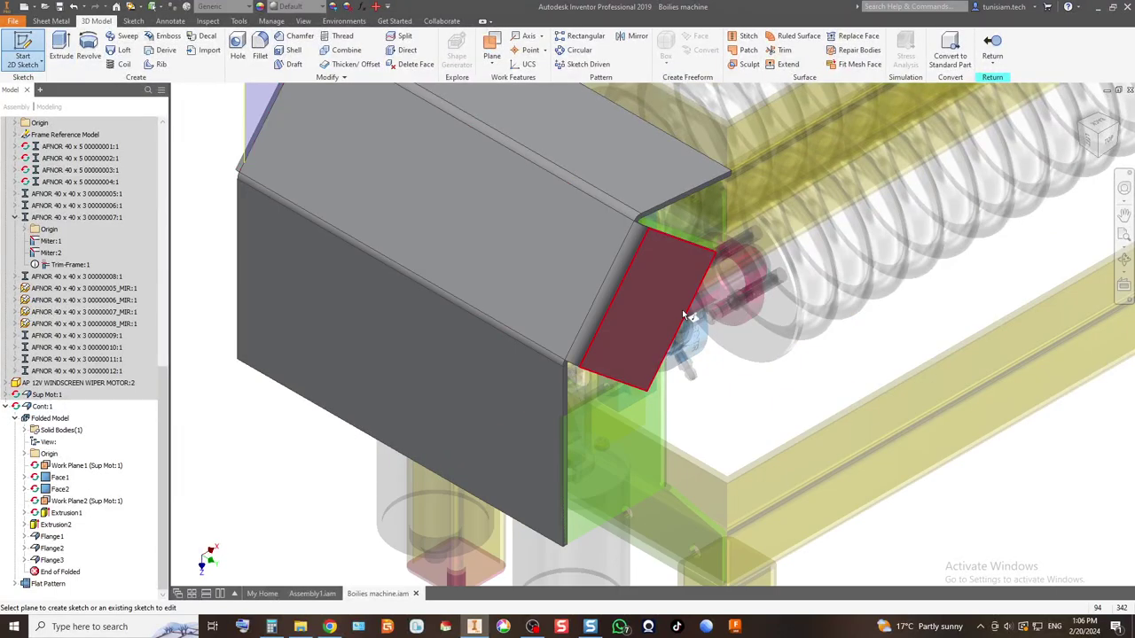
click(652, 300)
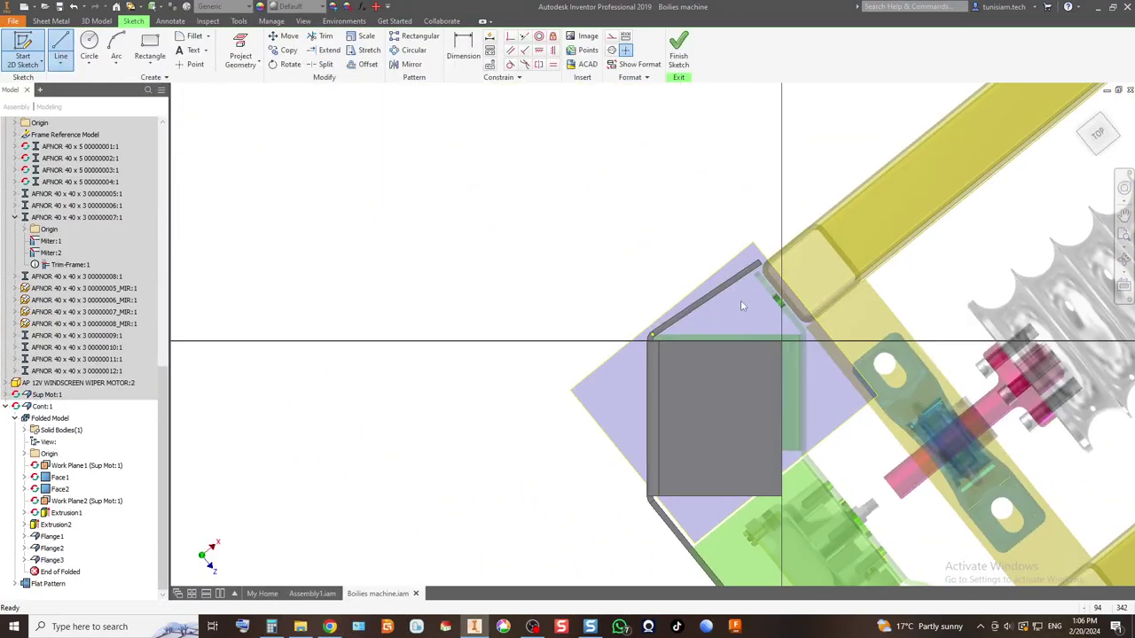
Step: Project the cover's short upper wall edge, the adjacent frame tube's profile and the rectangular end flange's outline into the sketch
scroll(742, 306, up, 4)
click(241, 52)
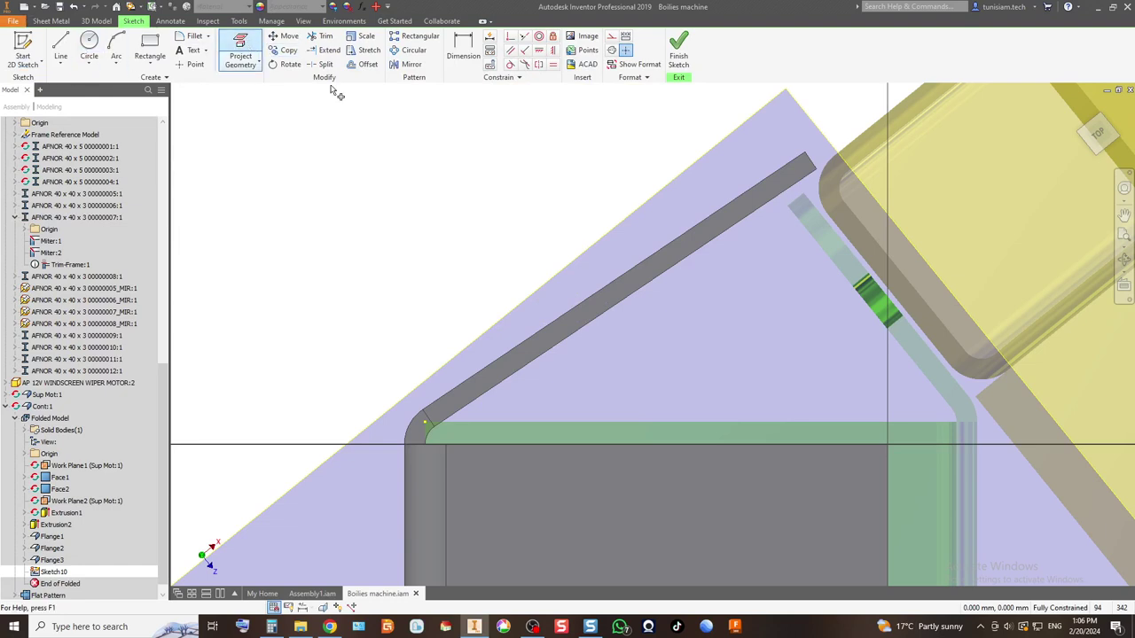
click(663, 256)
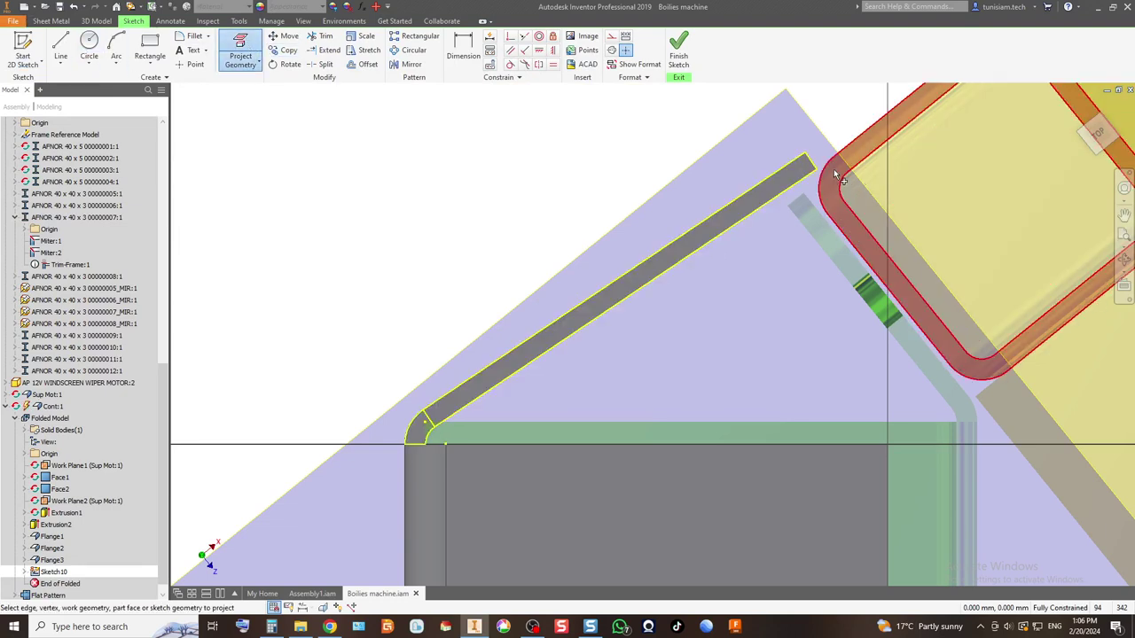
scroll(425, 193, down, 5)
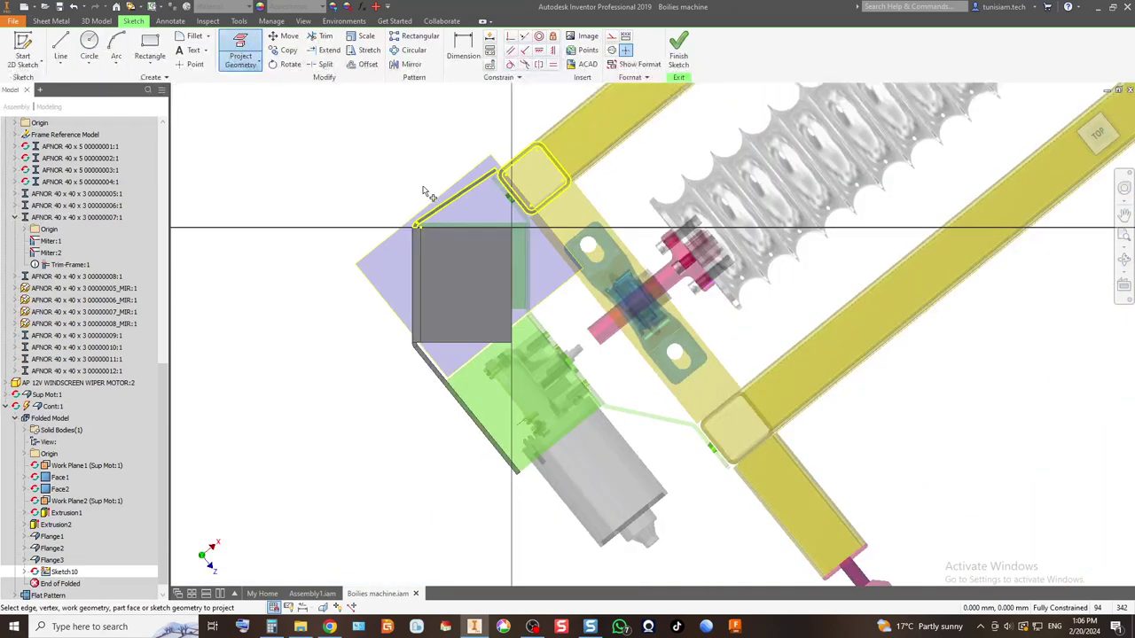
click(455, 324)
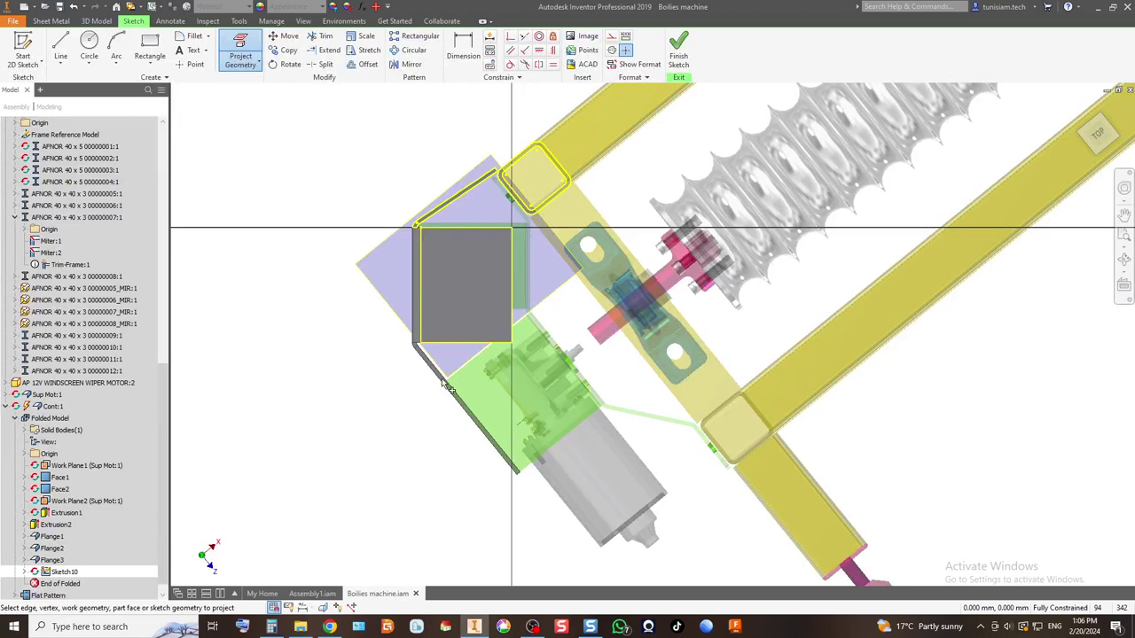
Step: Project the cover's long outer wall edge and the second frame tube's square profile into the sketch
scroll(436, 374, up, 4)
click(433, 373)
scroll(435, 373, down, 5)
scroll(552, 307, up, 4)
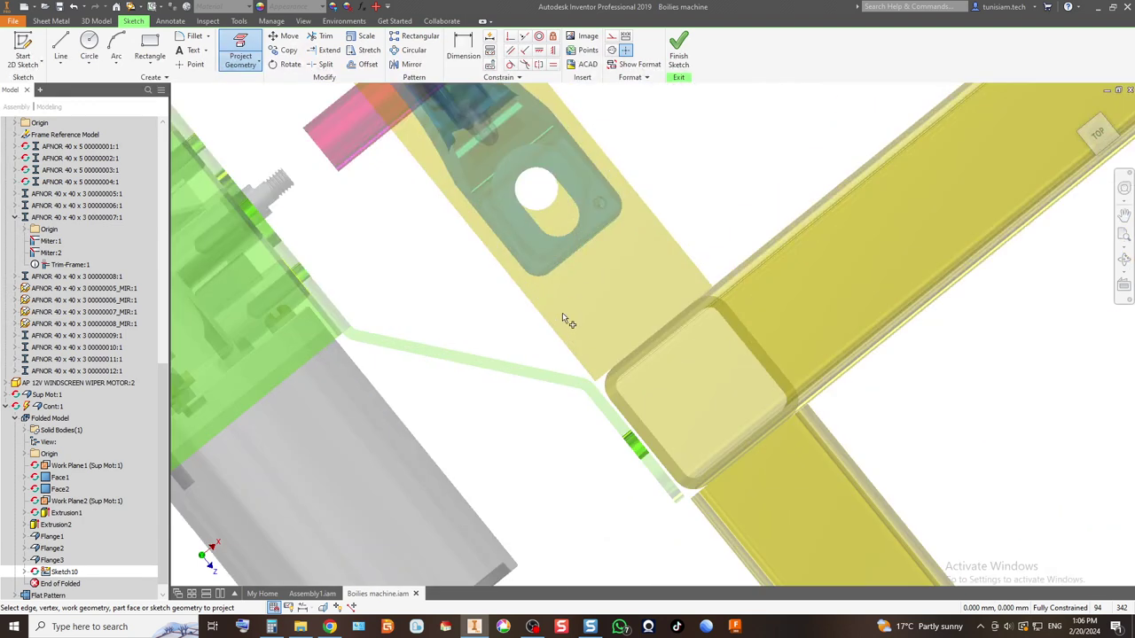
click(645, 362)
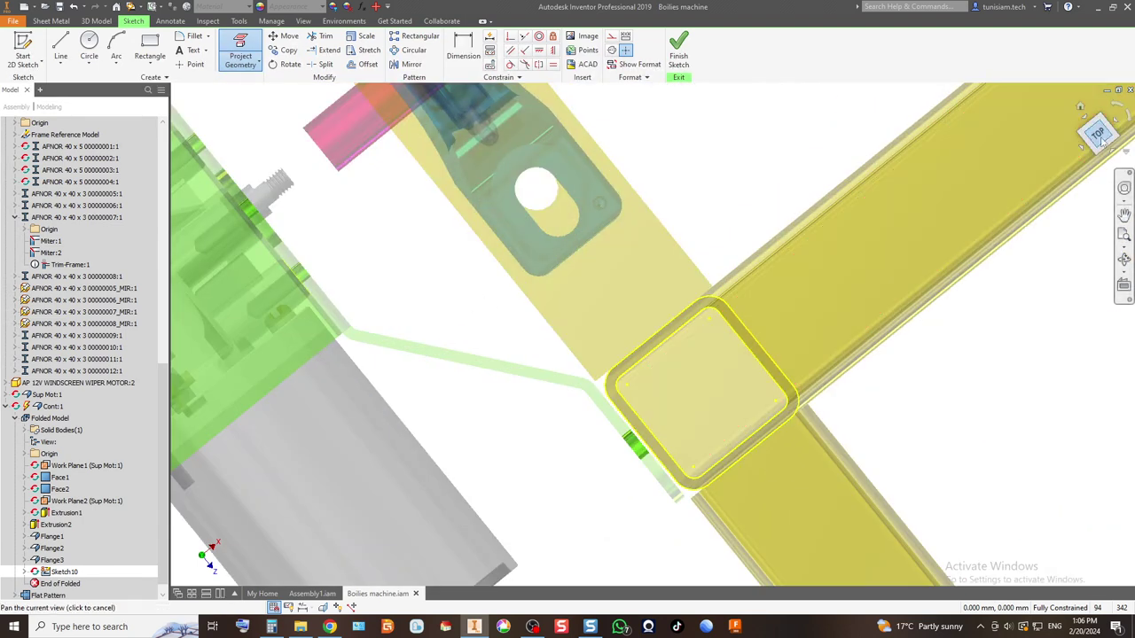
Step: Square up the top view and draw a short line from the upper wall's inner end corner to the first frame tube's side
click(1129, 122)
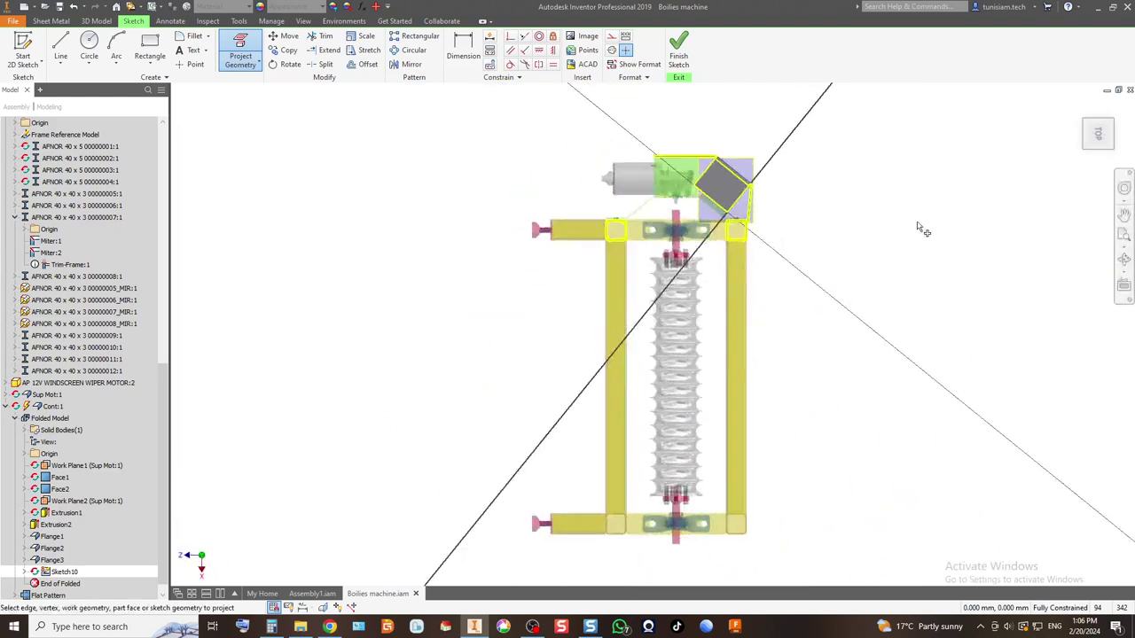
scroll(497, 323, up, 4)
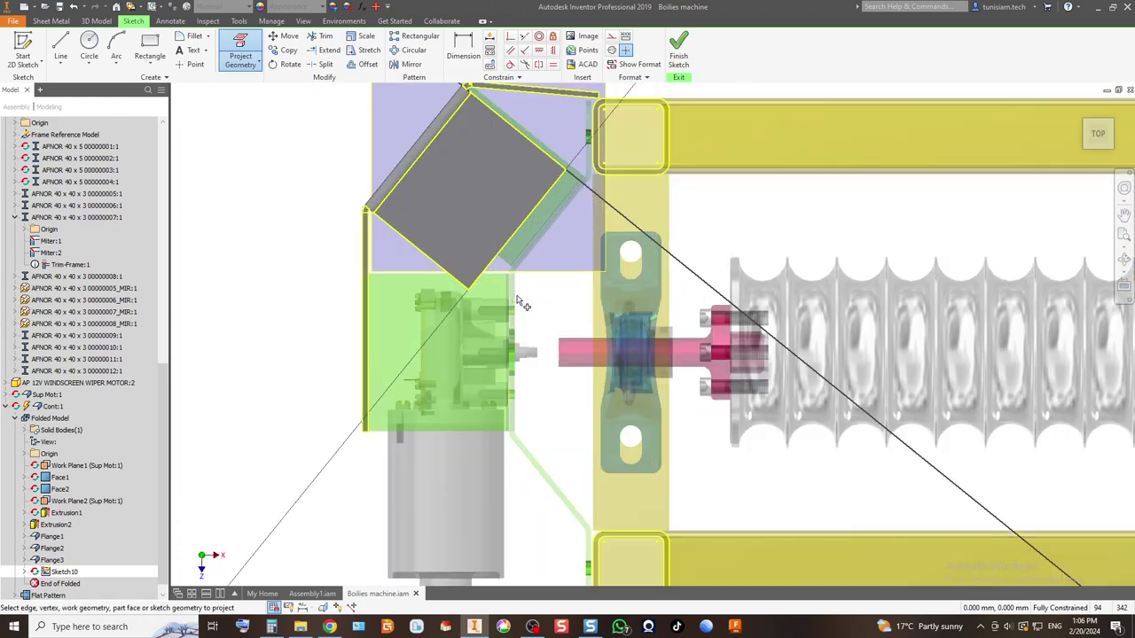
click(60, 44)
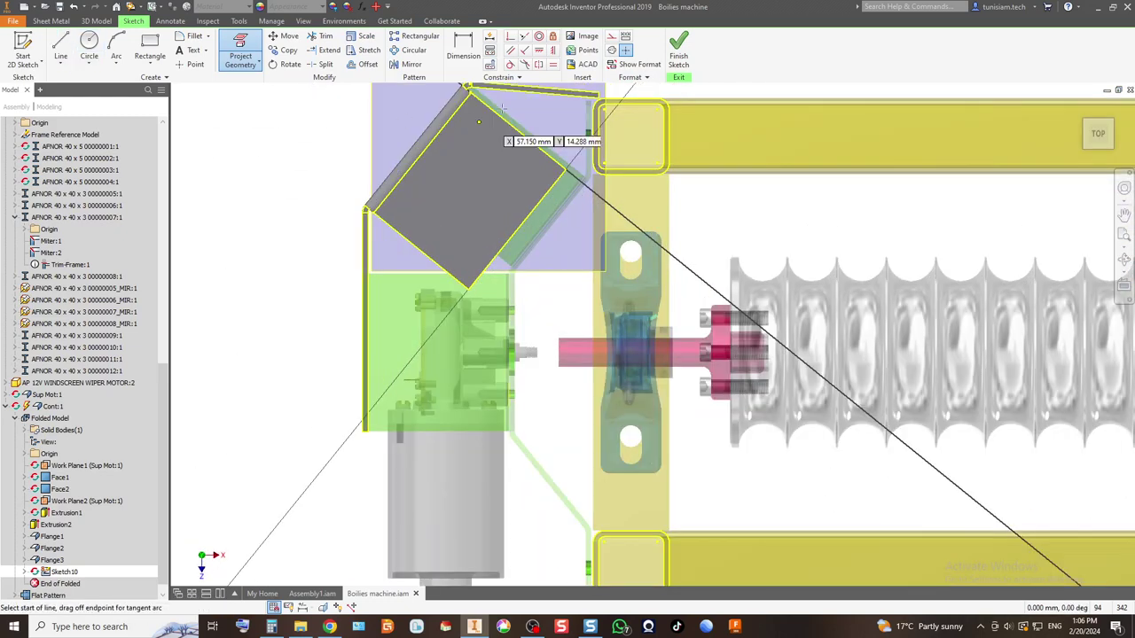
scroll(536, 105, down, 3)
scroll(897, 190, up, 1)
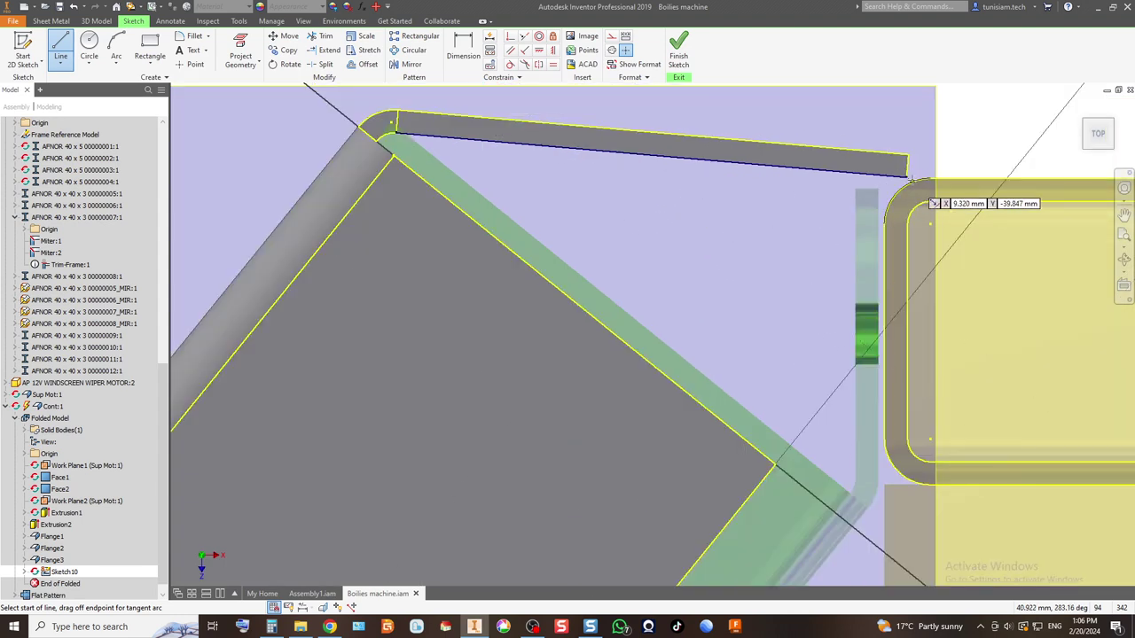
click(906, 178)
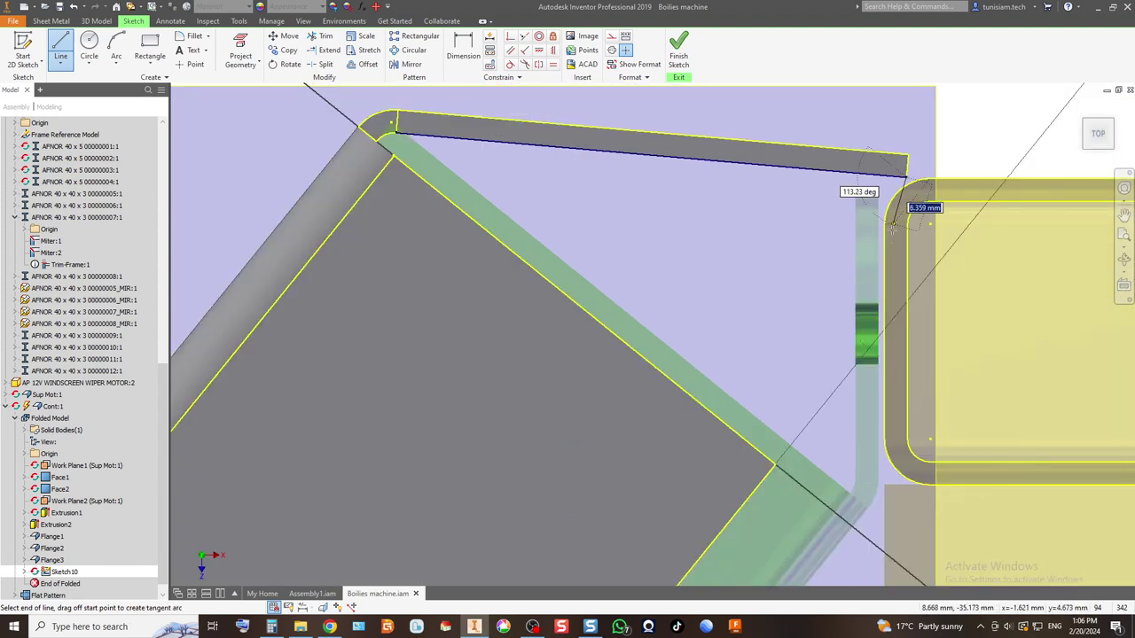
scroll(906, 177, down, 2)
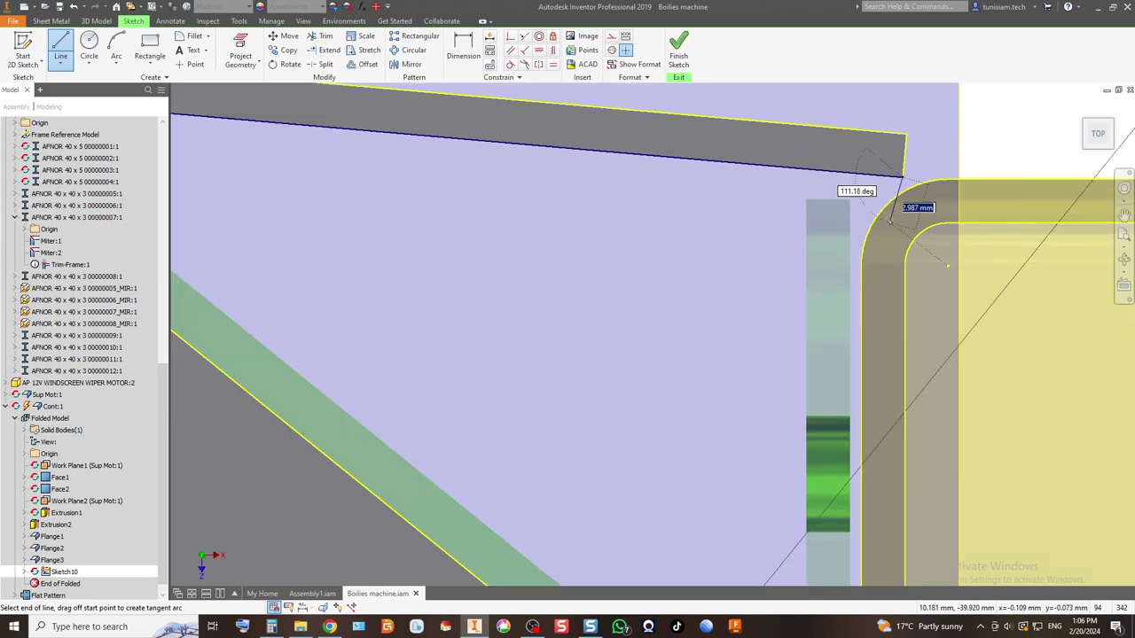
click(860, 264)
Step: Draw a straight line along the frame tubes' outer sides, from the short line's end to the middle of the second tube's side
scroll(709, 132, up, 4)
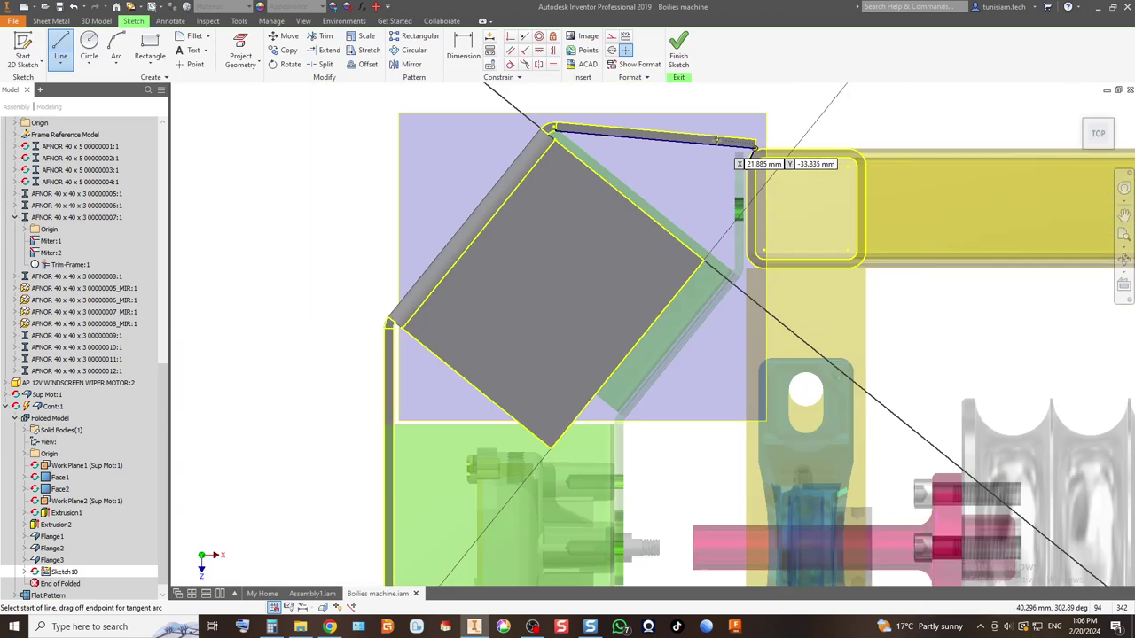
click(747, 164)
scroll(671, 238, up, 4)
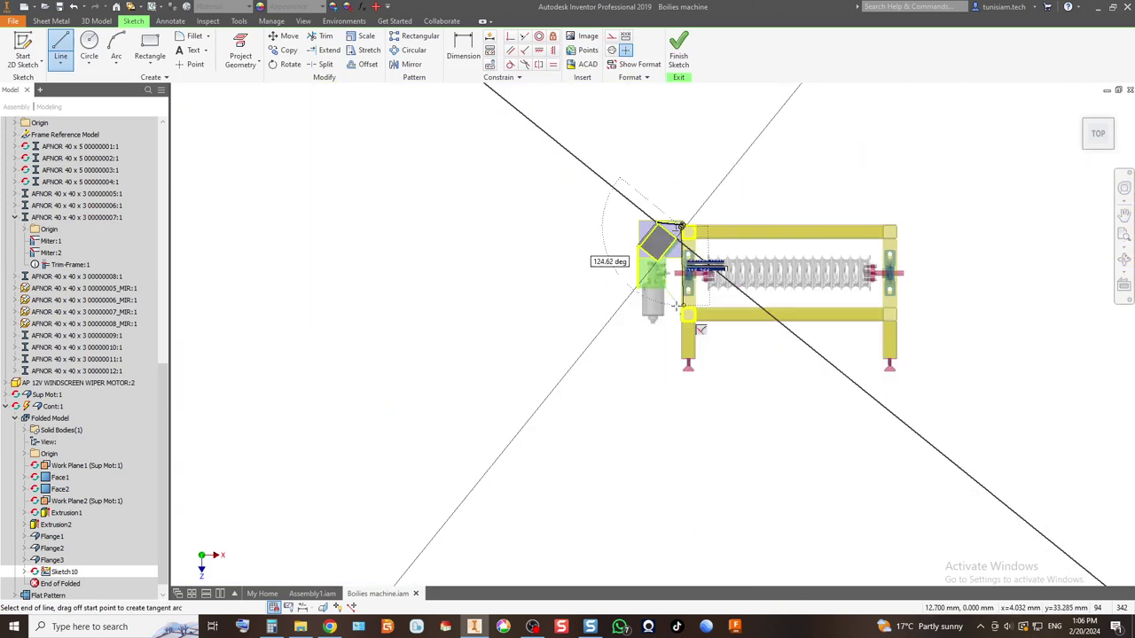
scroll(674, 299, down, 6)
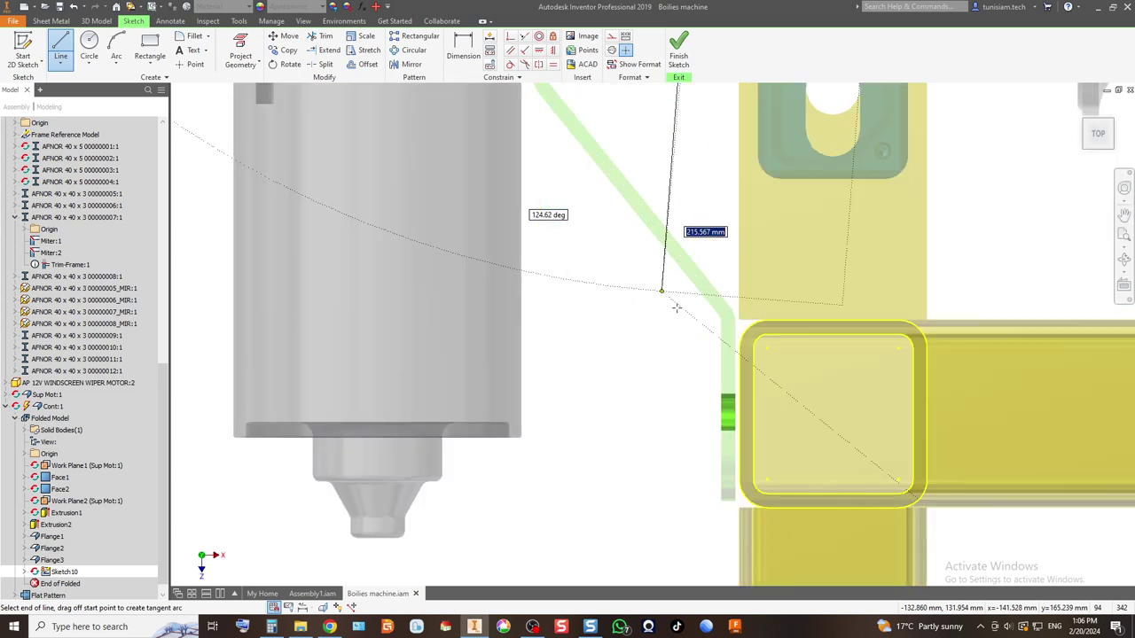
double_click(738, 413)
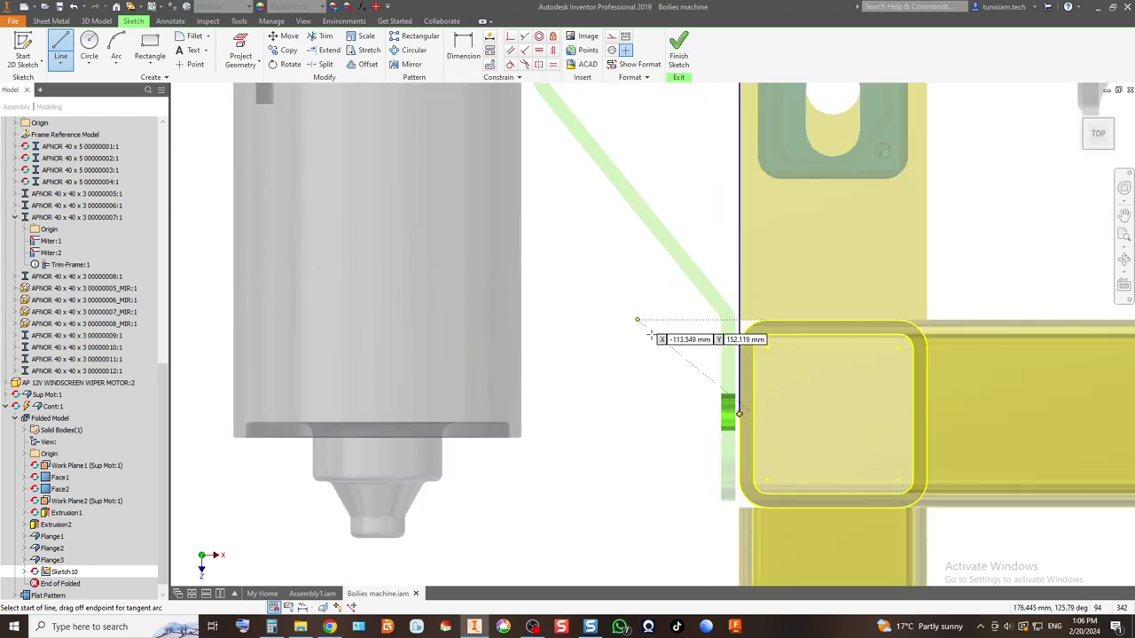
Step: Draw a 10 mm segment outward from the second tube, then two sloped segments ending at the long outer wall's free end
click(737, 412)
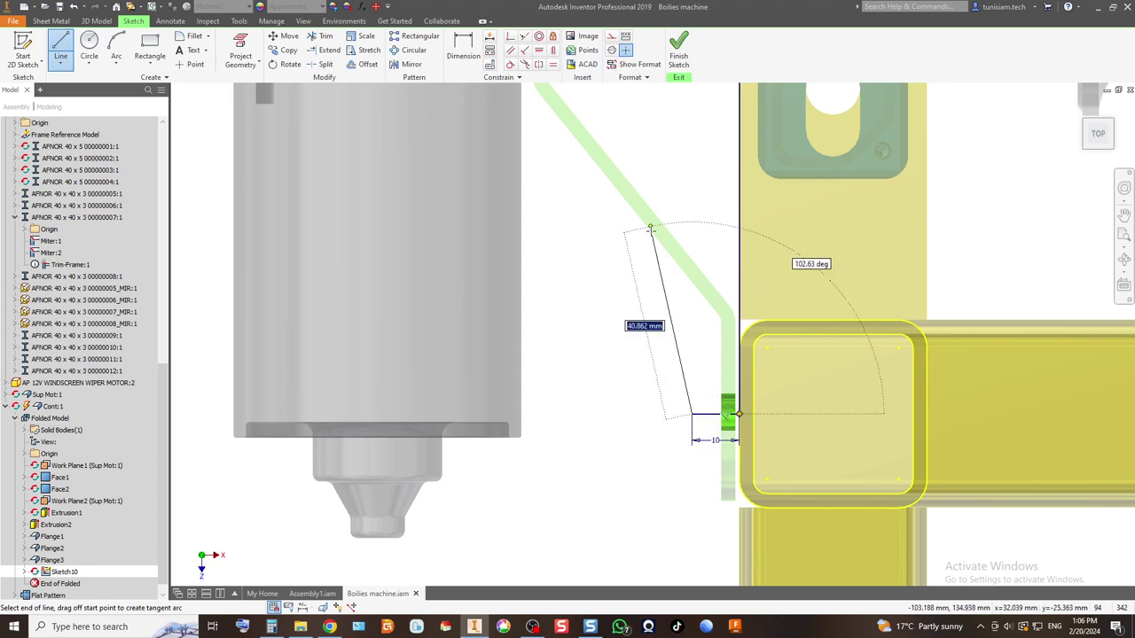
scroll(650, 226, down, 3)
middle_drag(650, 178, 679, 279)
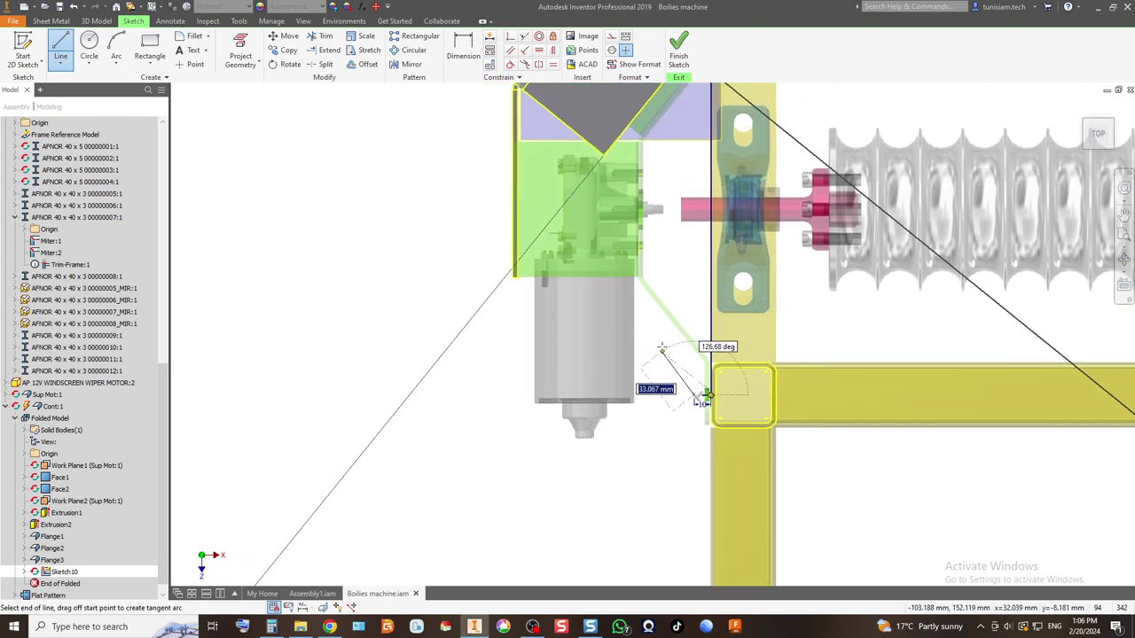
click(650, 326)
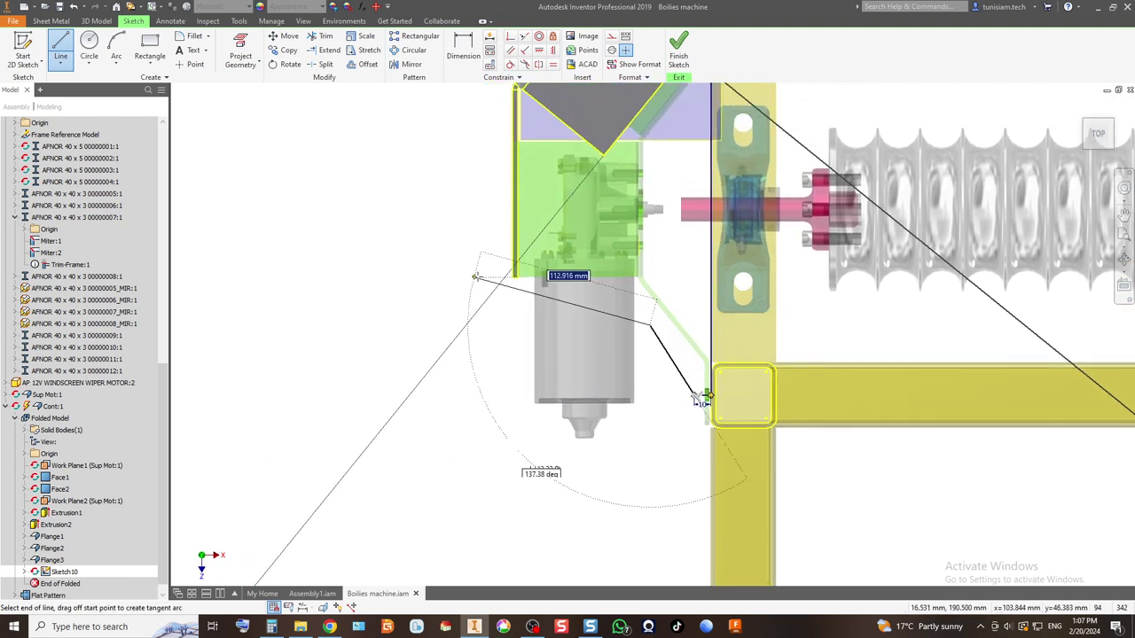
click(516, 277)
Step: Dimension the angle between the two sloped segments as 140 degrees and move their shared corner inward toward the motor mount
key(d)
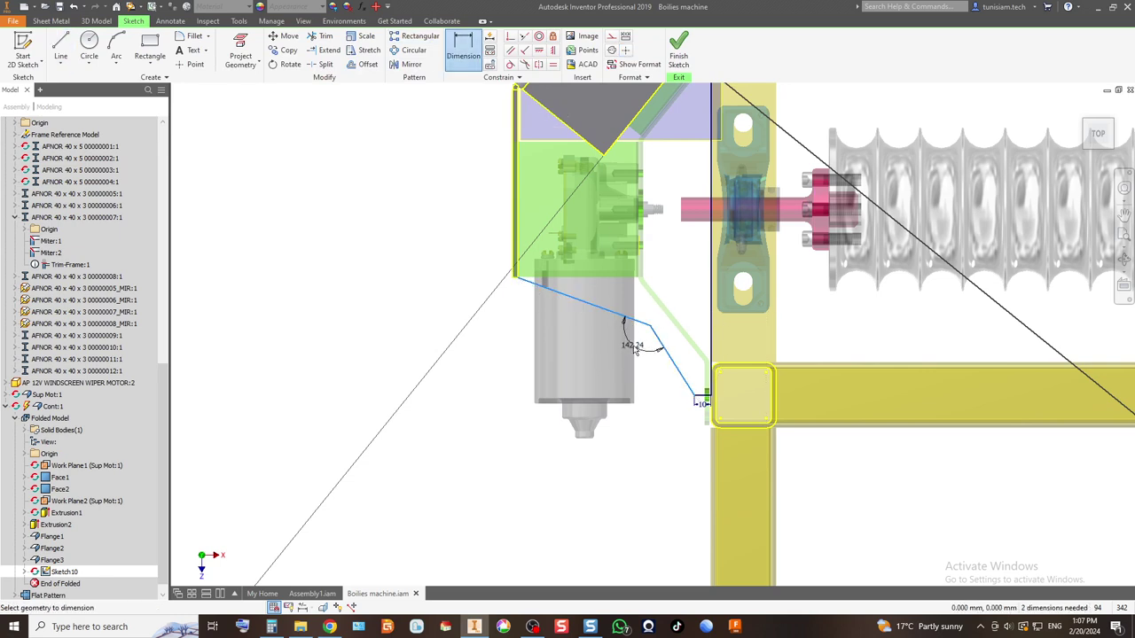
click(672, 321)
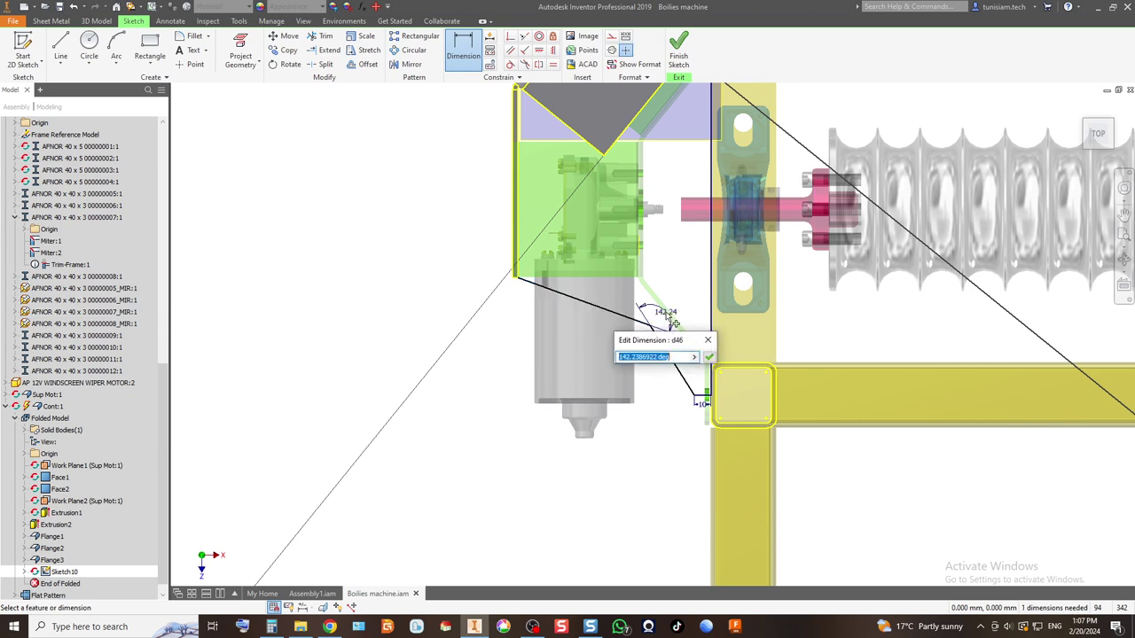
text(140)
key(Return)
key(Escape)
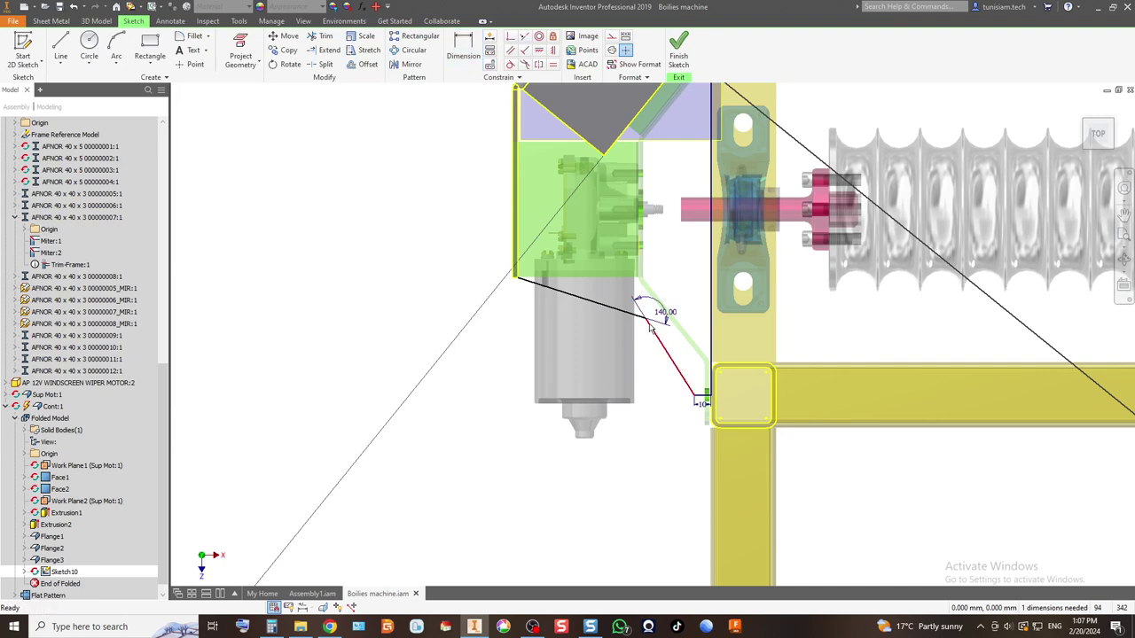
mouse_move(648, 323)
mouse_down()
mouse_move(669, 316)
mouse_move(636, 298)
mouse_move(621, 345)
mouse_up()
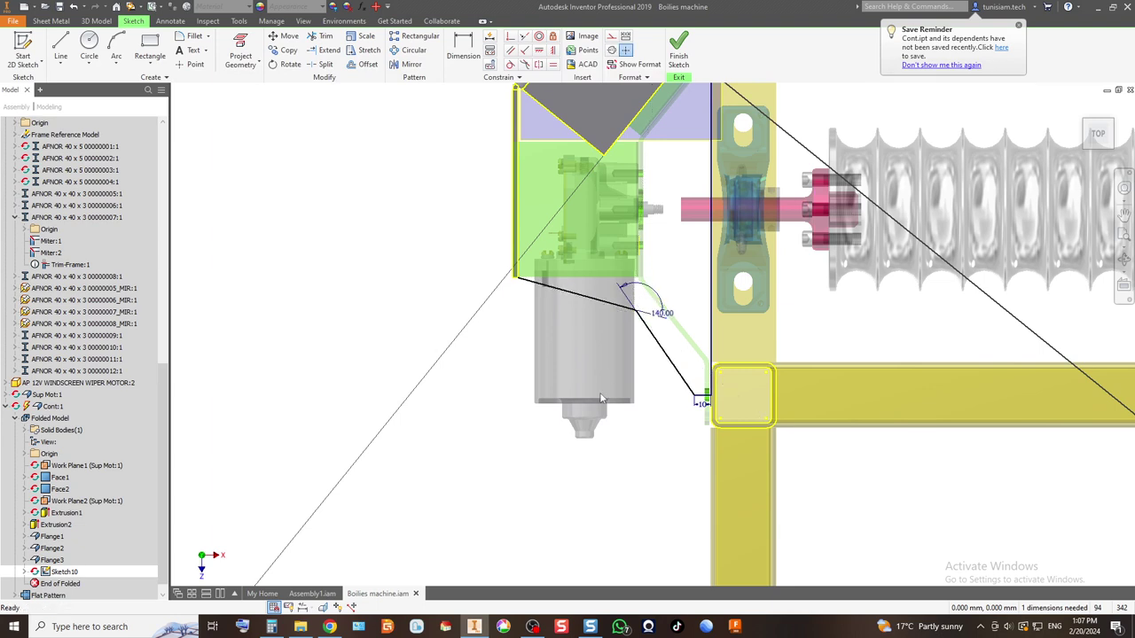
Step: Draw a line about 5 mm long from the end flange's lower outer corner to the long outer wall's inner edge
scroll(601, 399, up, 4)
scroll(604, 274, down, 5)
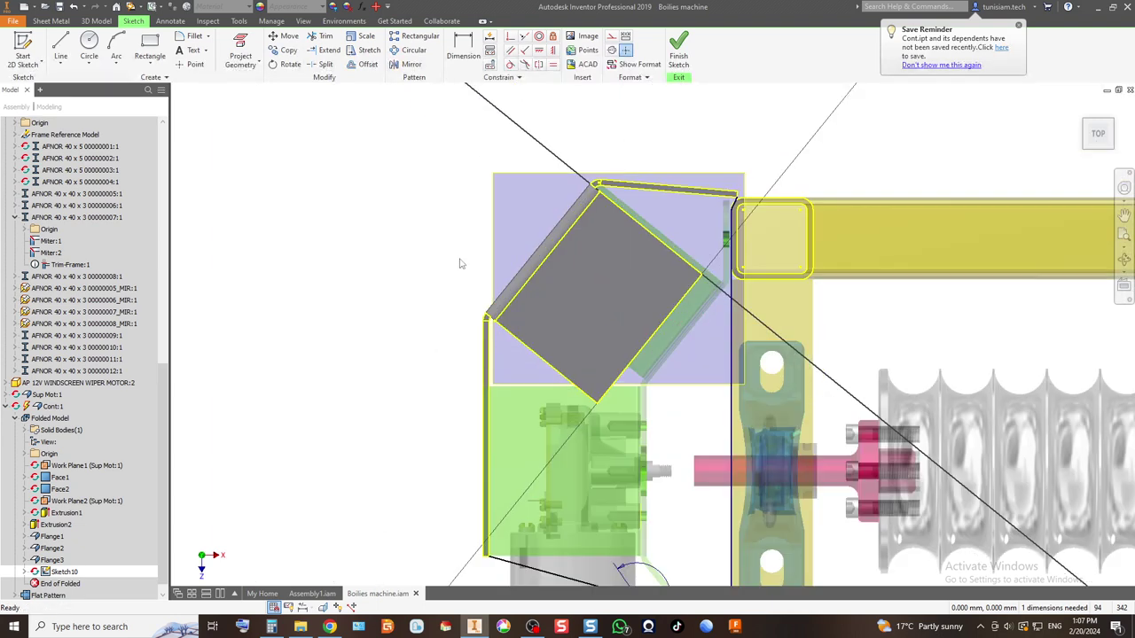
scroll(459, 263, down, 4)
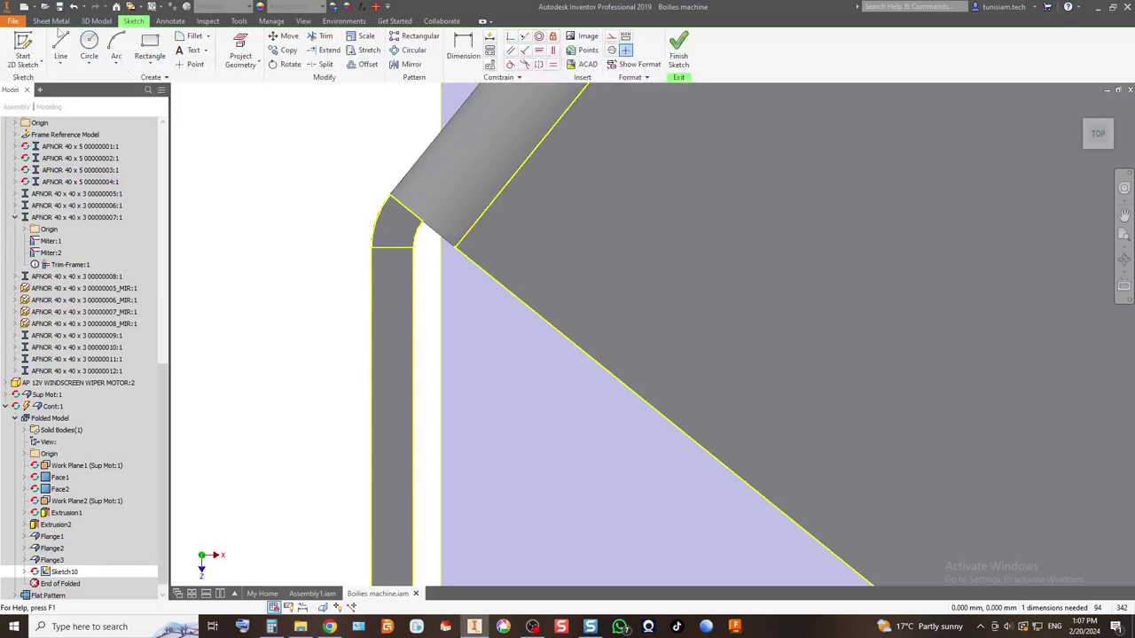
click(60, 44)
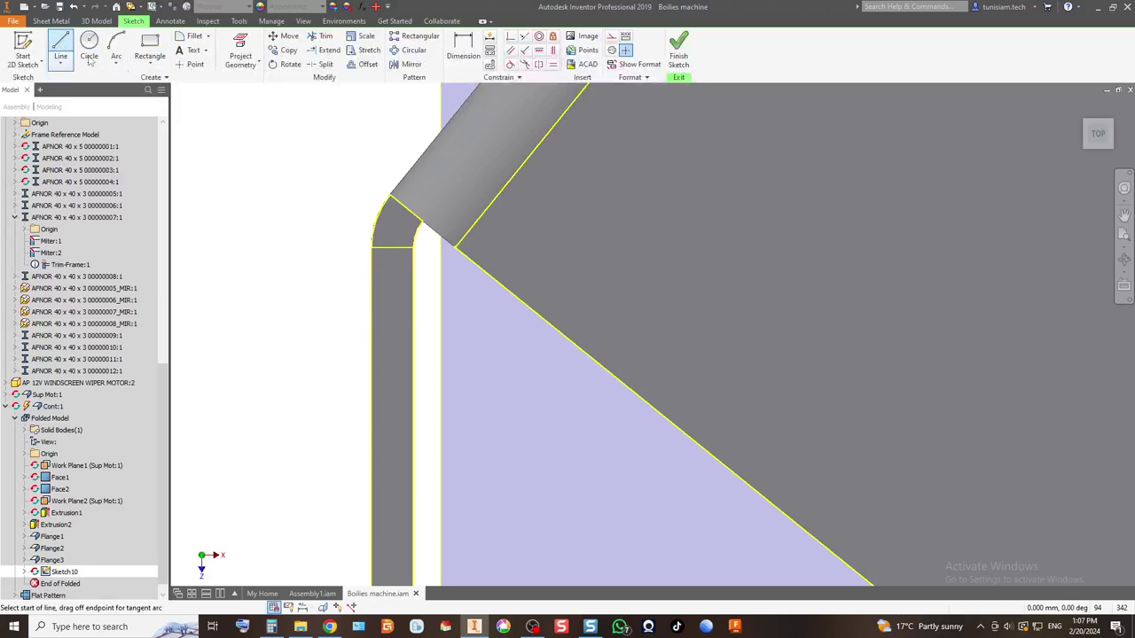
click(454, 247)
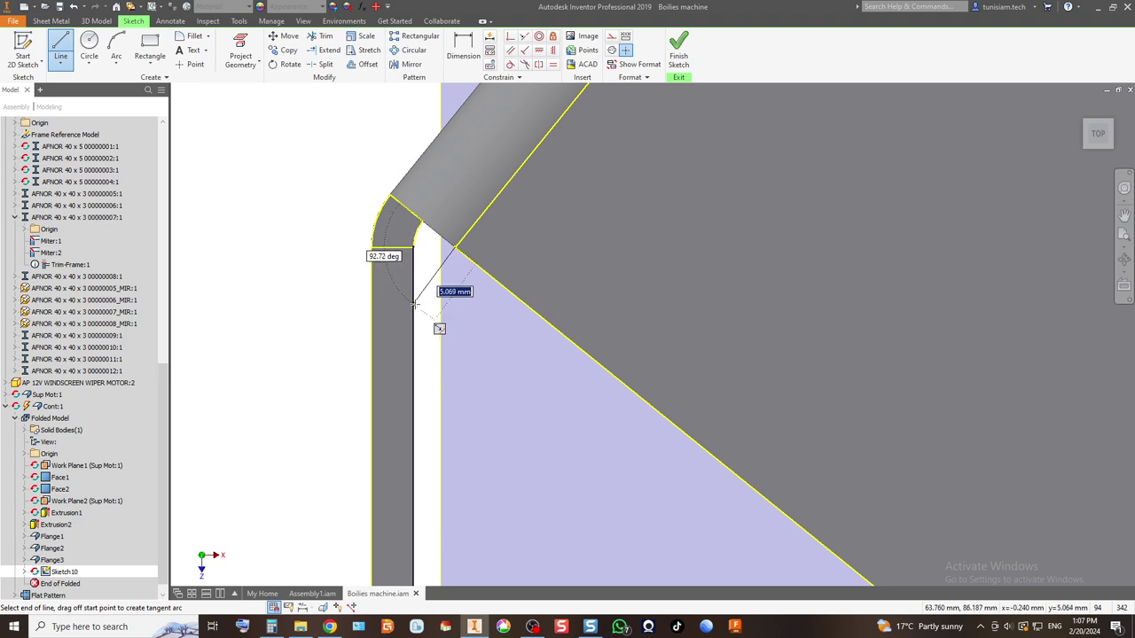
double_click(413, 304)
click(413, 314)
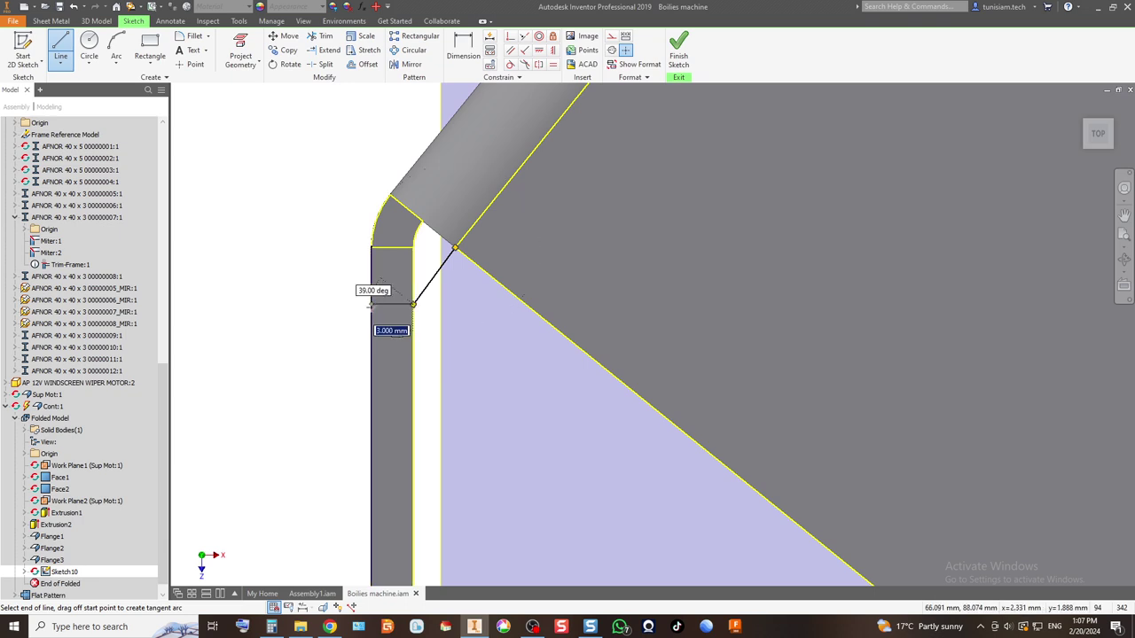
key(Escape)
key(F7)
Step: Draw a line about 3.6 mm long from the end flange's upper outer corner to the short upper wall's inner edge and finish the sketch
scroll(603, 301, down, 5)
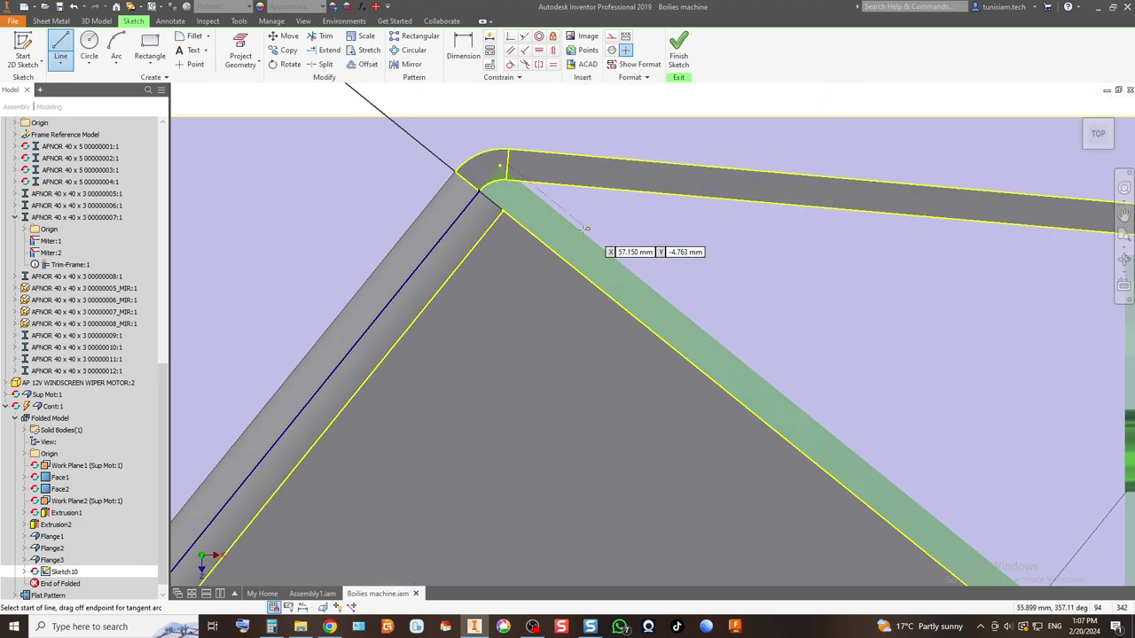
click(503, 212)
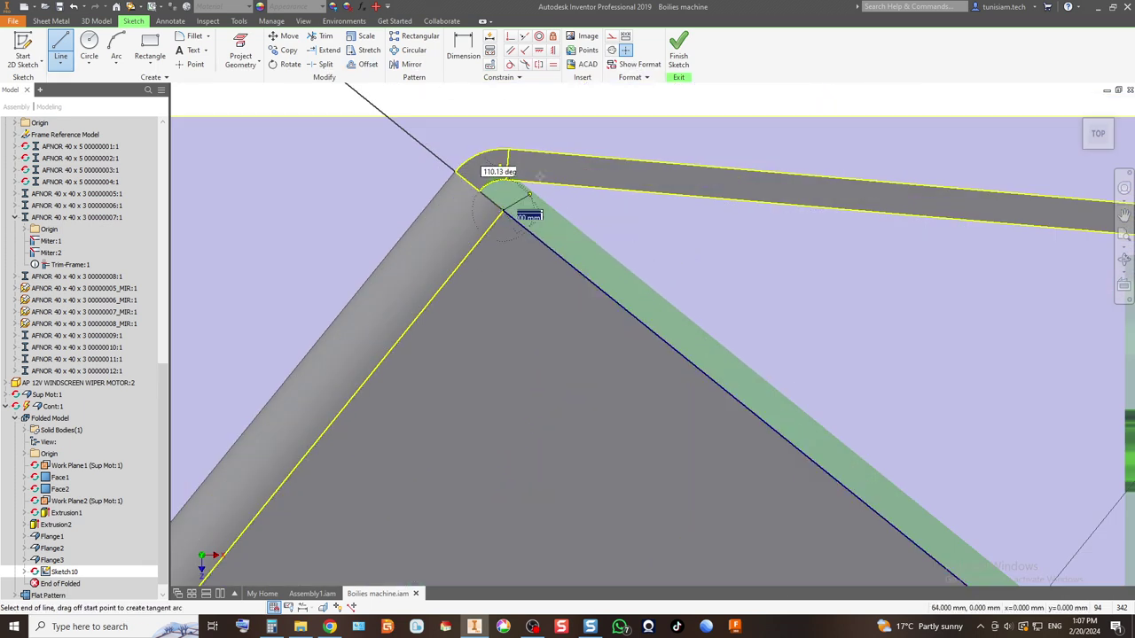
scroll(532, 188, down, 4)
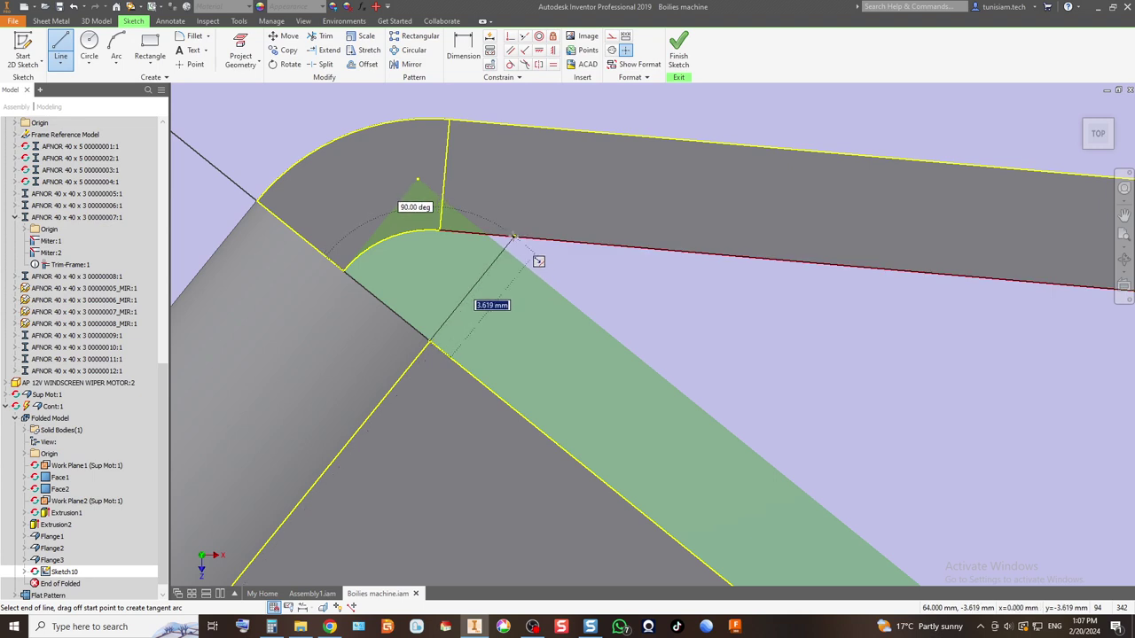
click(514, 237)
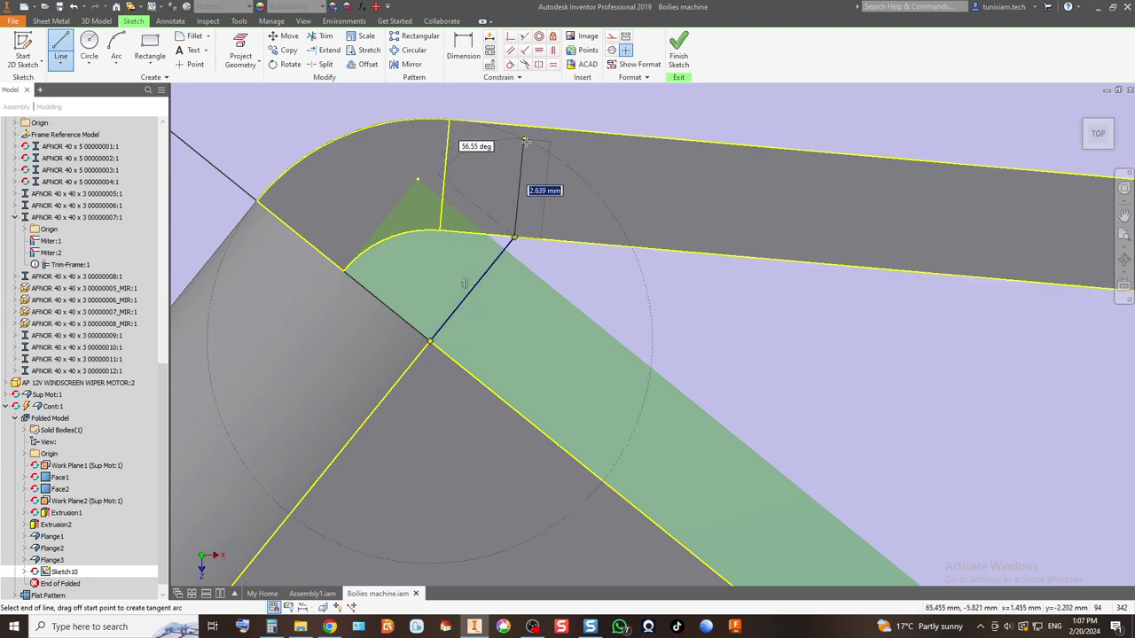
key(Return)
scroll(618, 203, down, 3)
scroll(483, 205, down, 3)
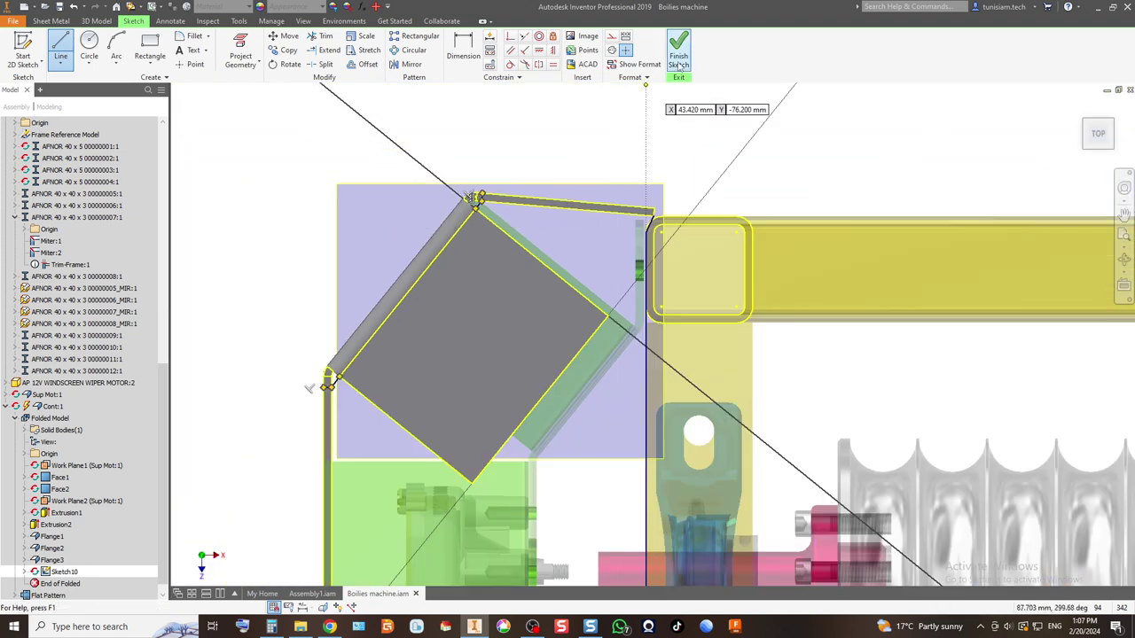
click(678, 46)
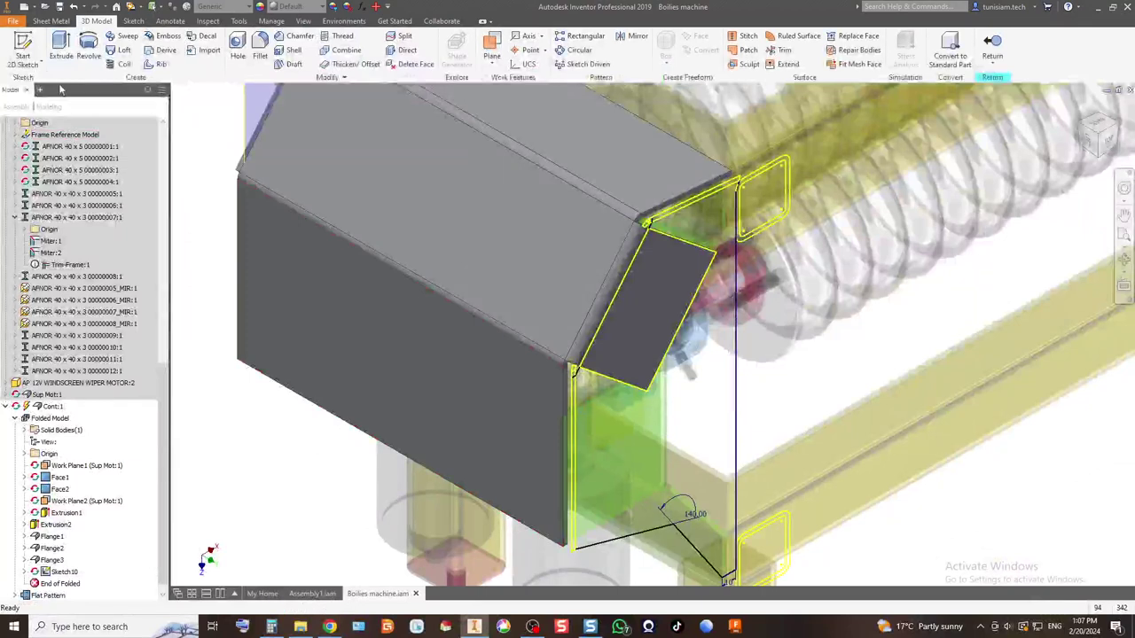
Step: Try to create a sheet metal face from the side wall profile with the thickness offset inward
click(51, 21)
click(59, 55)
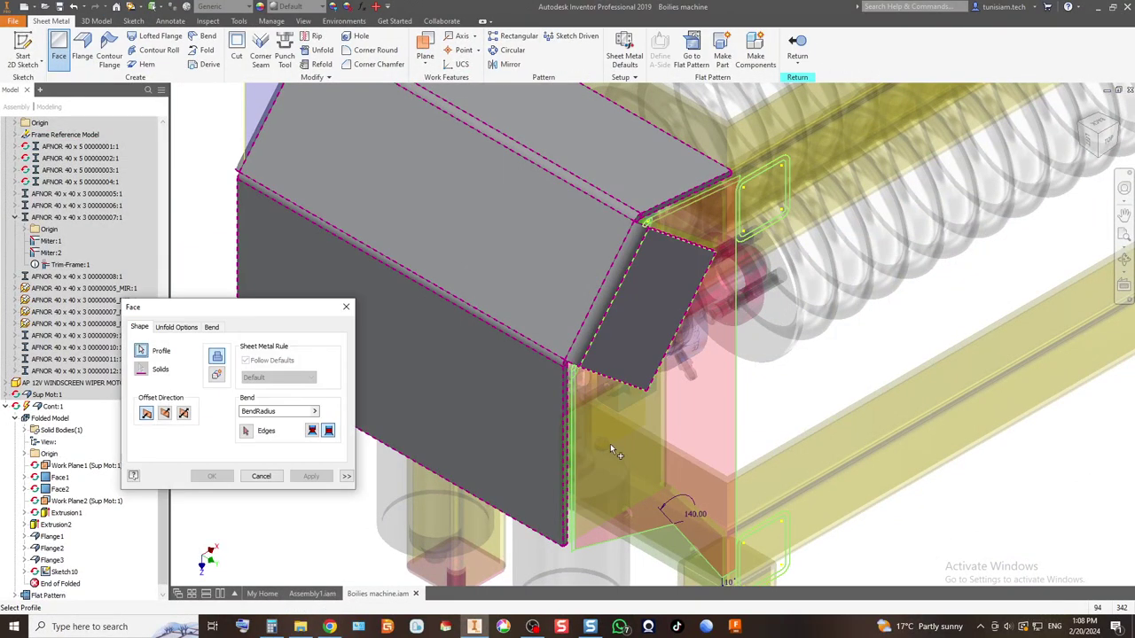
click(638, 339)
scroll(586, 331, down, 3)
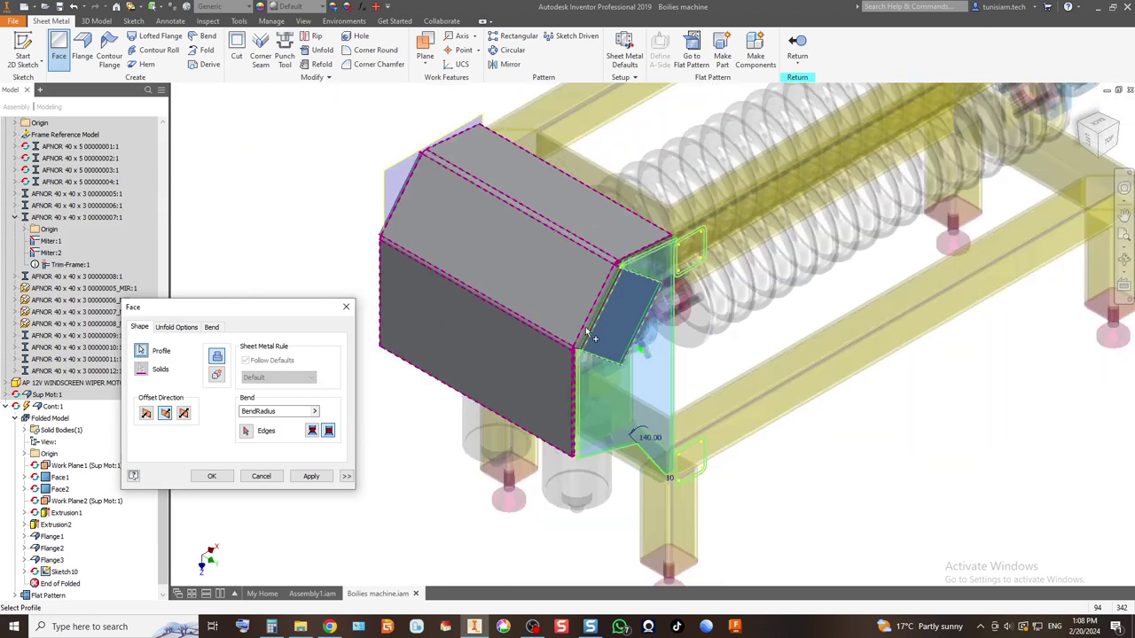
click(213, 477)
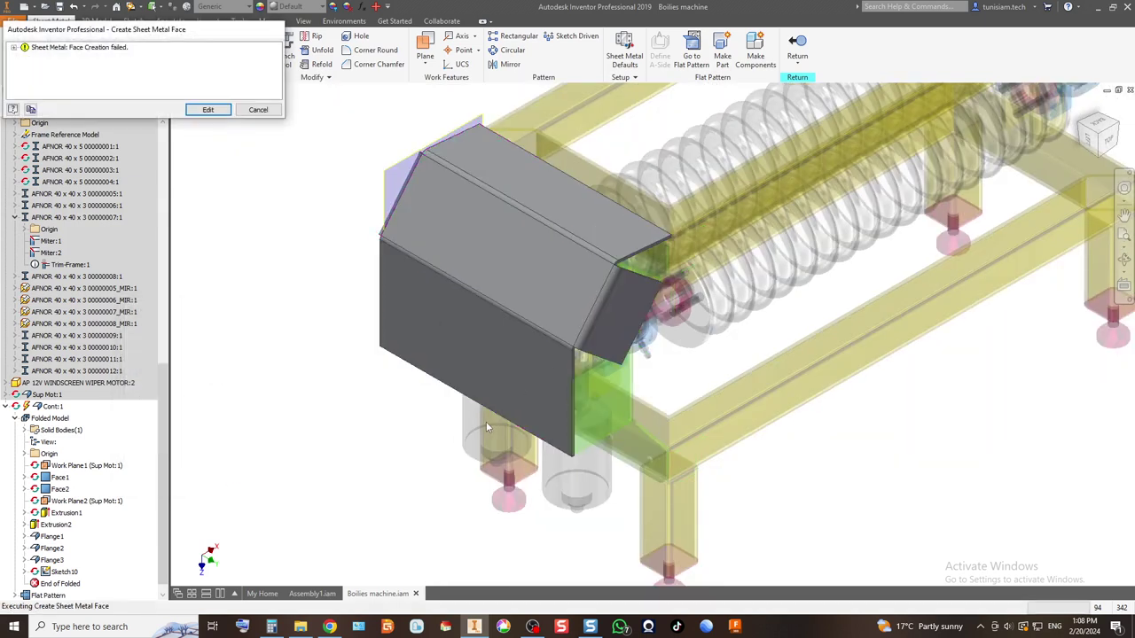
click(257, 110)
Step: Set up a new sheet metal face using the large side wall region and the end flange area as its profile
scroll(602, 449, up, 5)
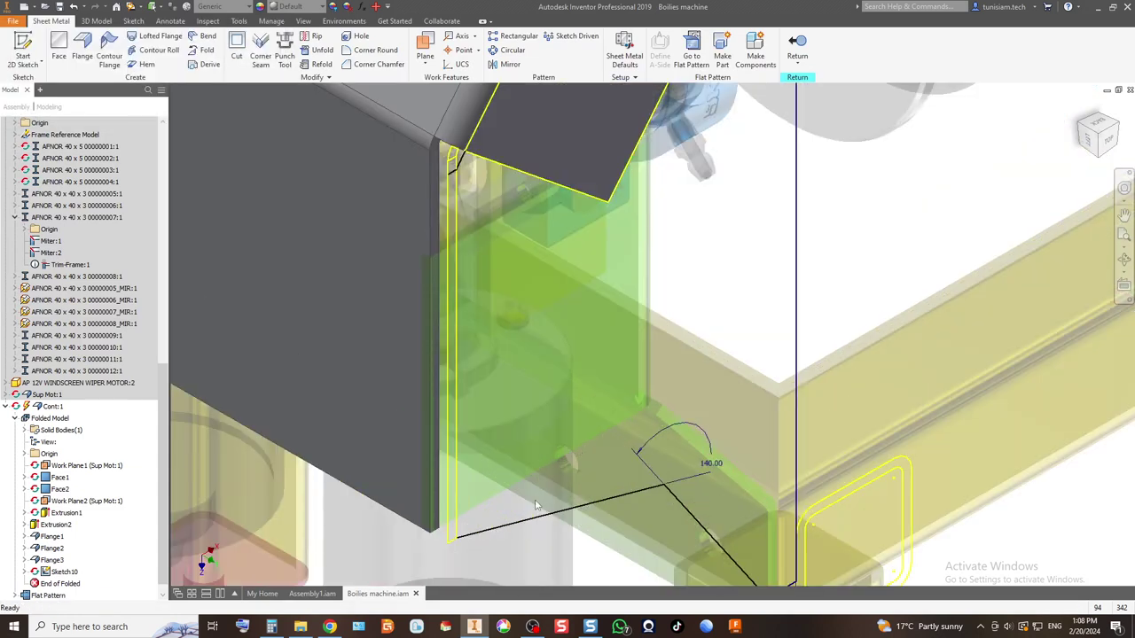
scroll(462, 544, up, 2)
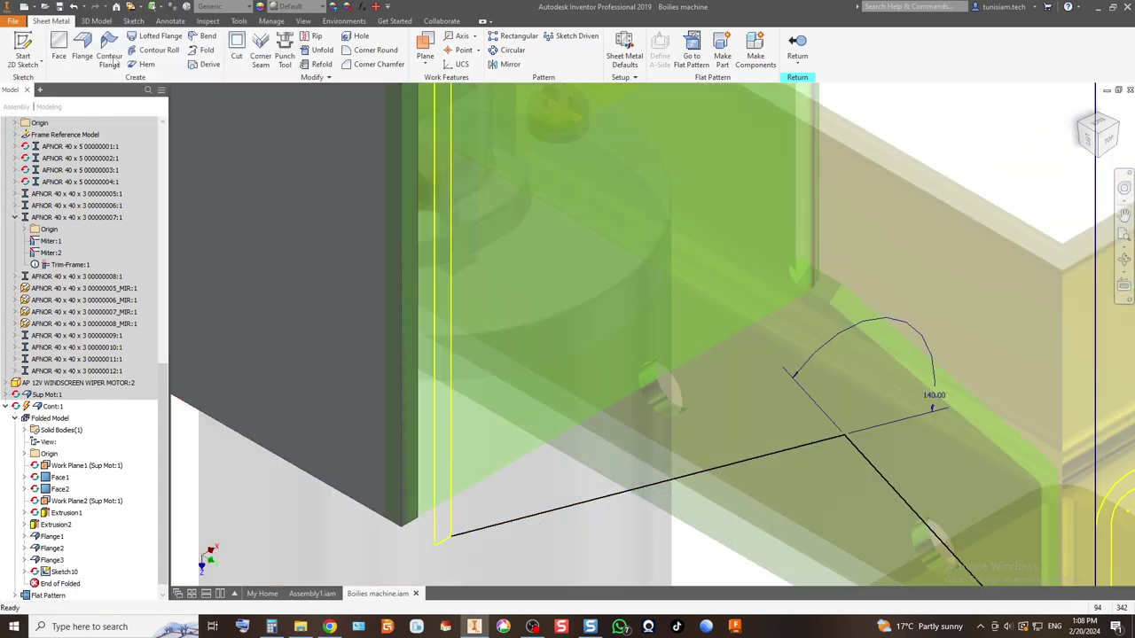
click(58, 49)
click(602, 387)
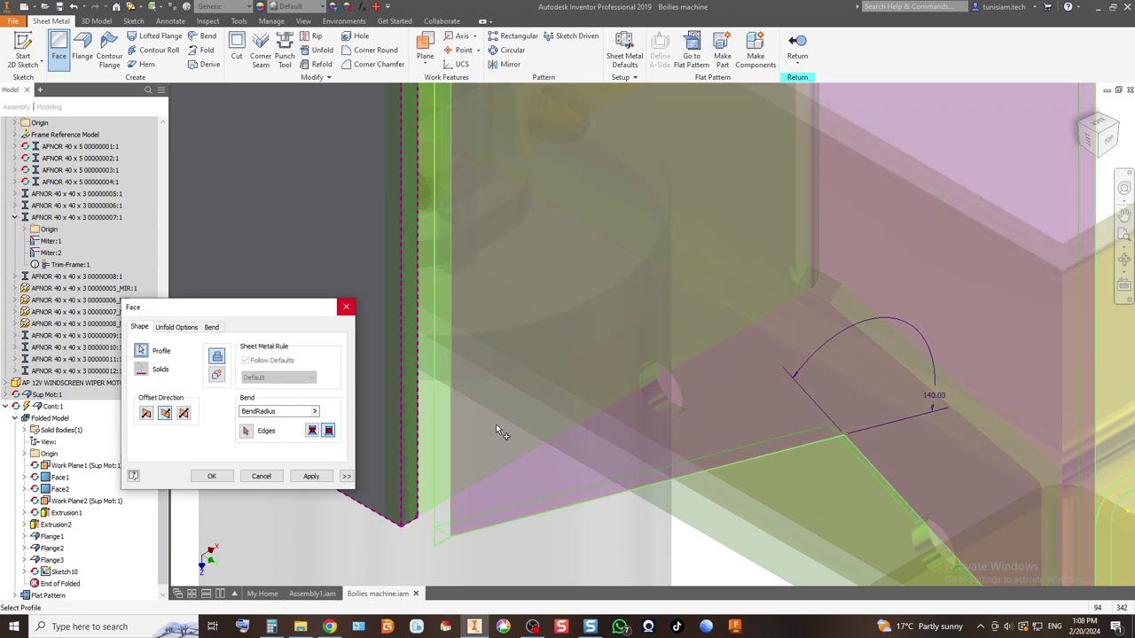
scroll(495, 424, down, 4)
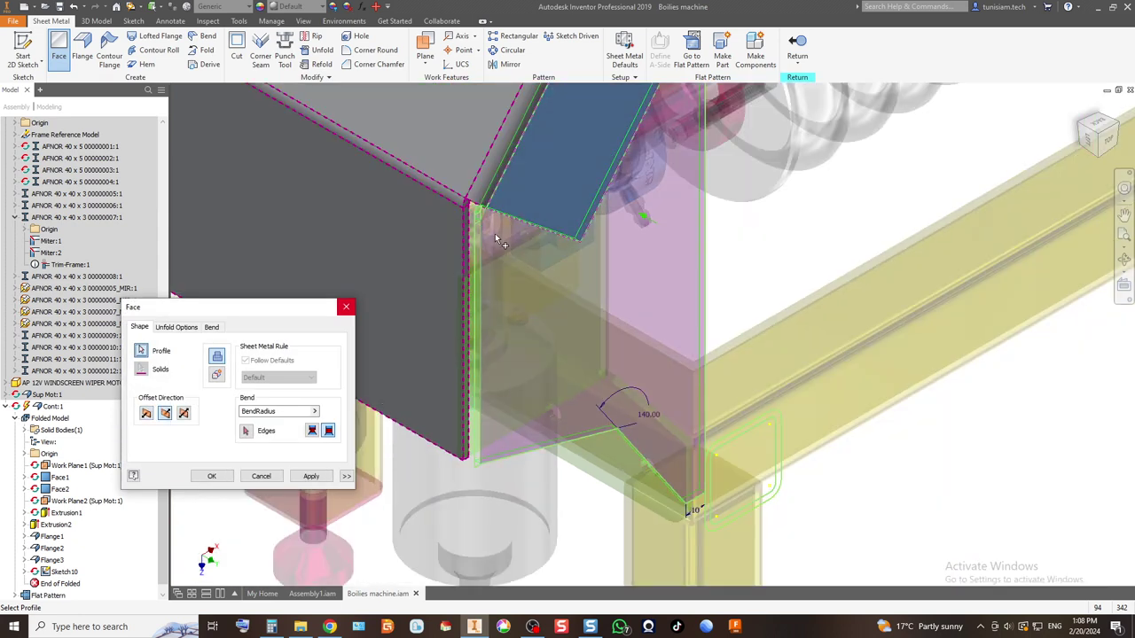
scroll(489, 262, down, 3)
Step: Add the narrow strips along the cover walls to the face profile and try to create the side wall face
scroll(481, 286, up, 5)
scroll(482, 286, up, 3)
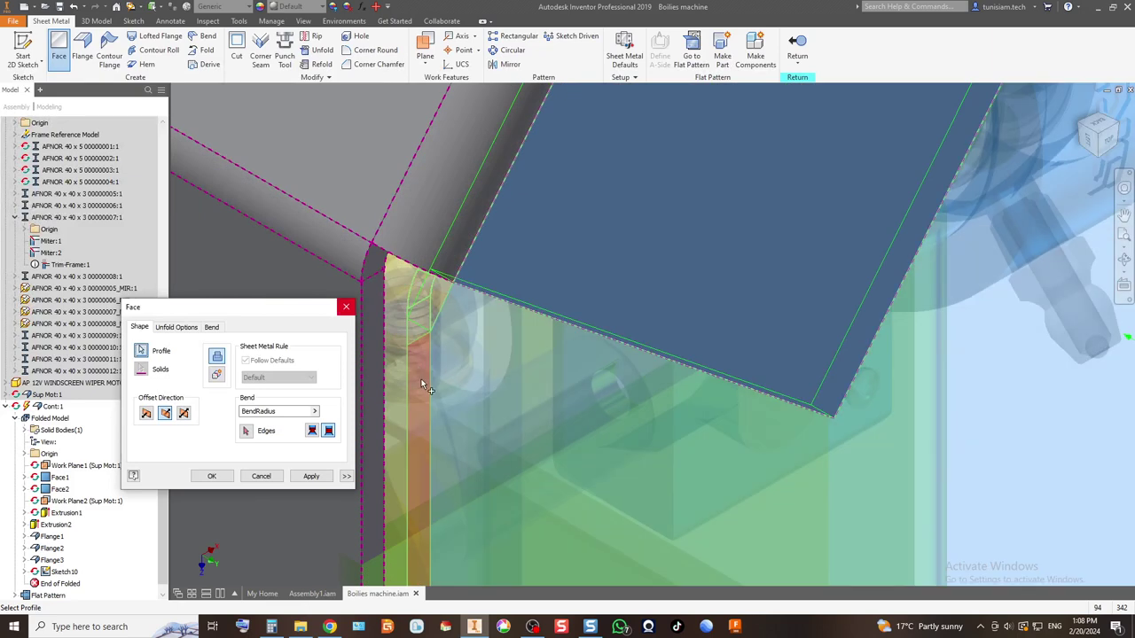
scroll(431, 404, down, 4)
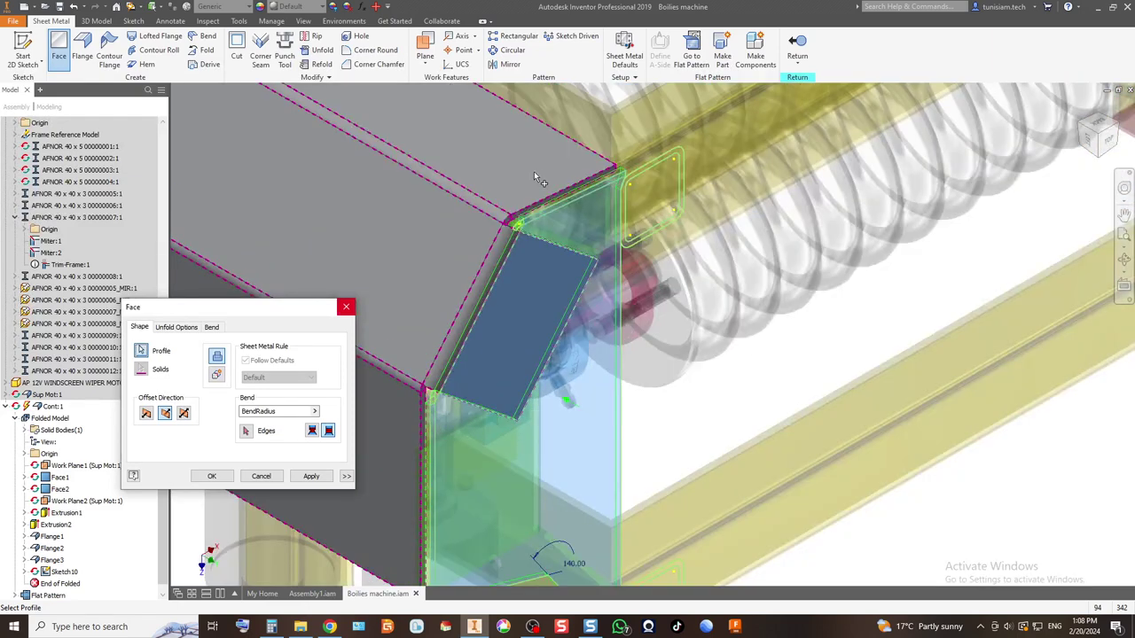
scroll(541, 203, up, 3)
scroll(549, 323, down, 3)
scroll(483, 352, up, 2)
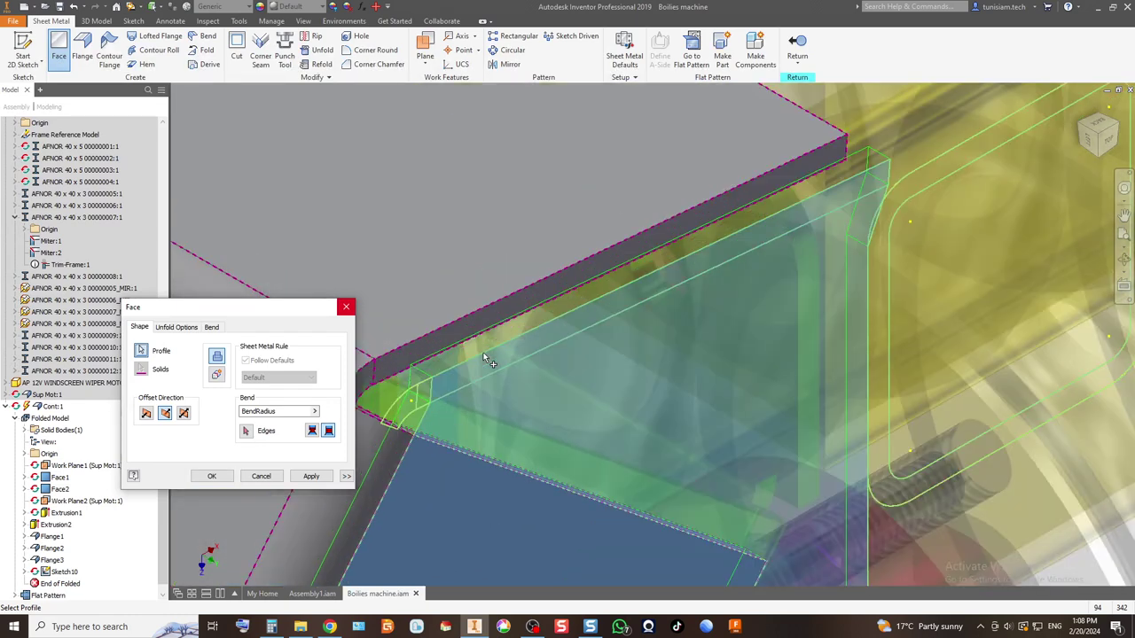
scroll(483, 352, up, 2)
scroll(489, 296, down, 3)
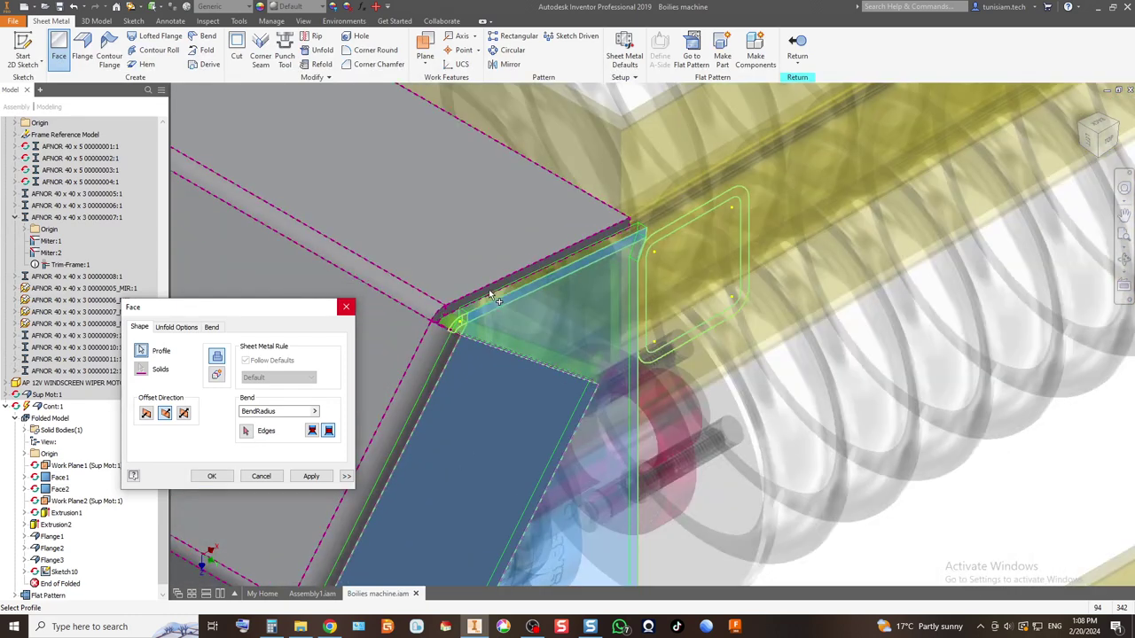
scroll(486, 202, down, 3)
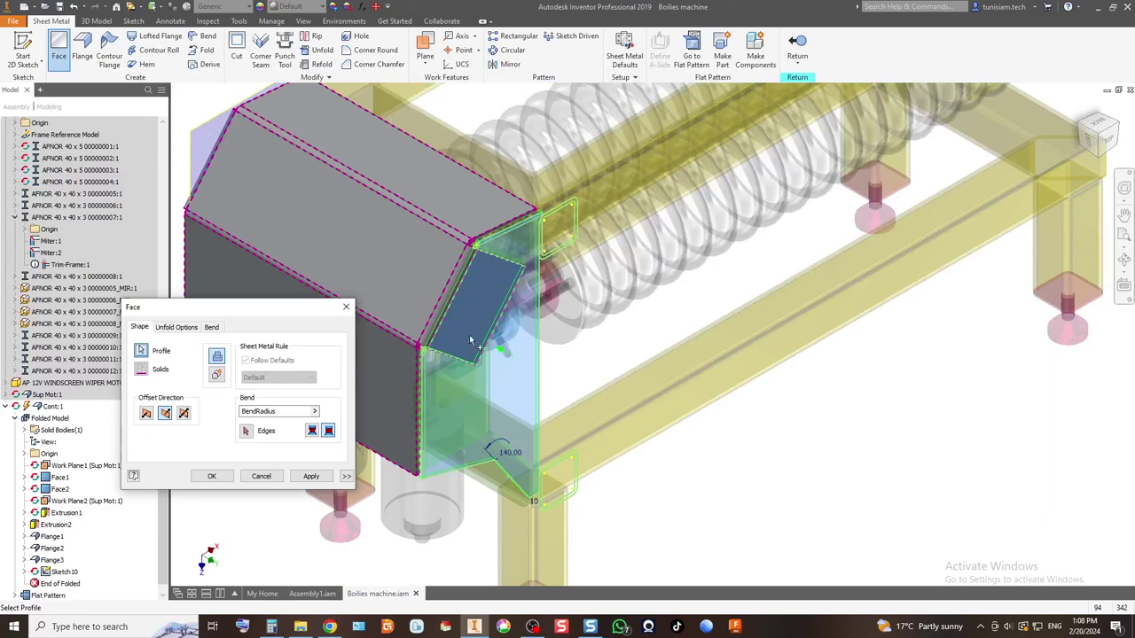
click(309, 477)
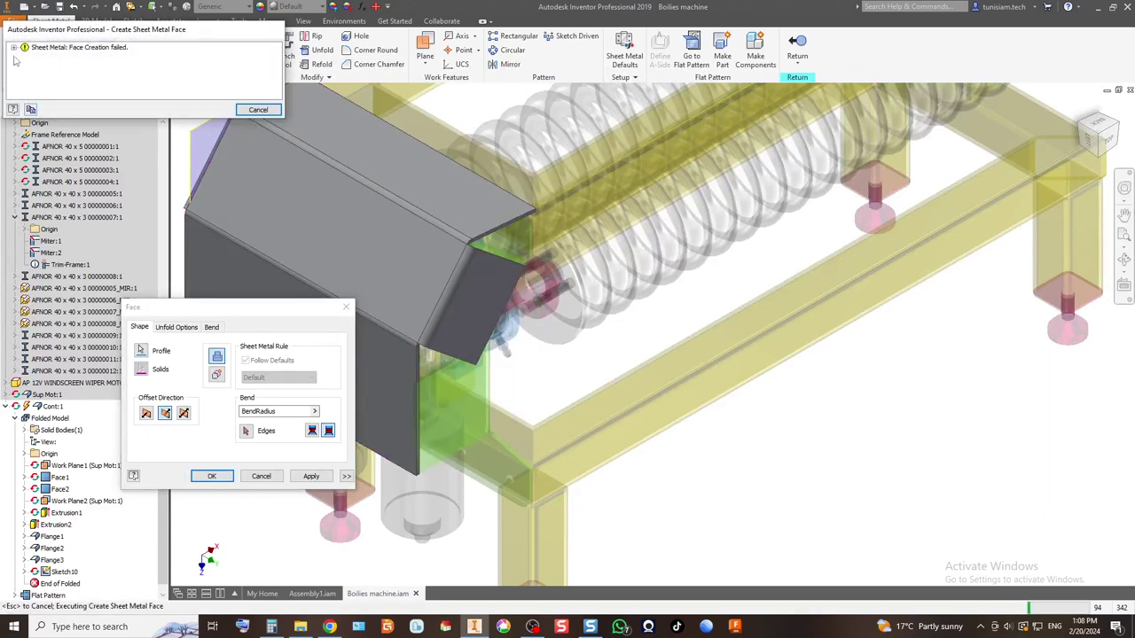
click(258, 110)
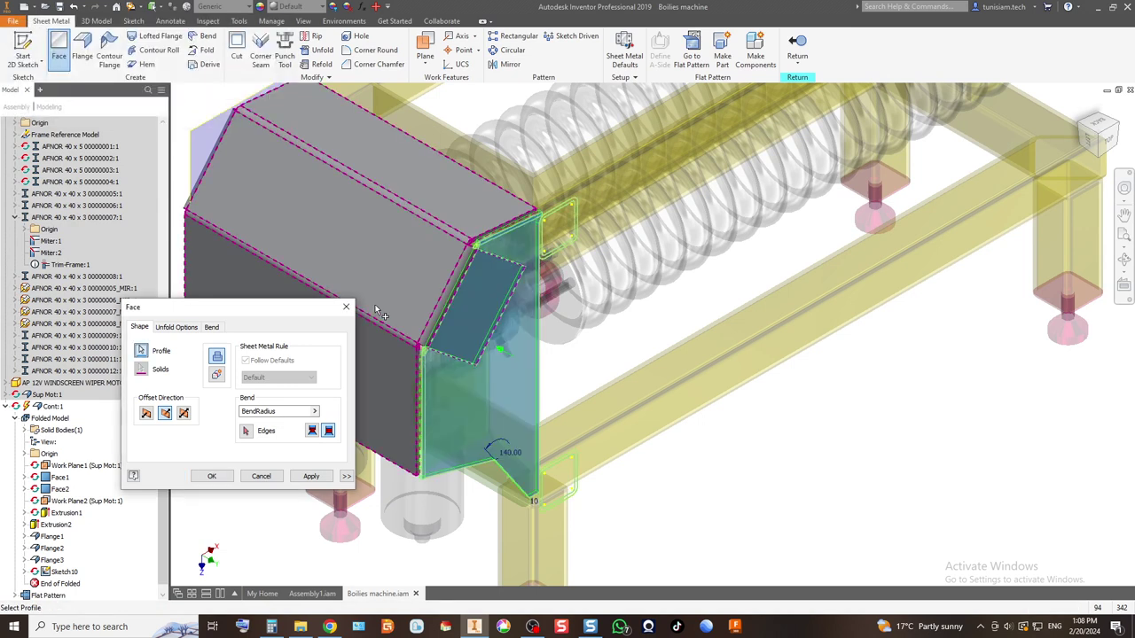
Step: Check the face's offset direction in side view, set the thickness inward, and retry creating the side wall face
scroll(492, 275, up, 5)
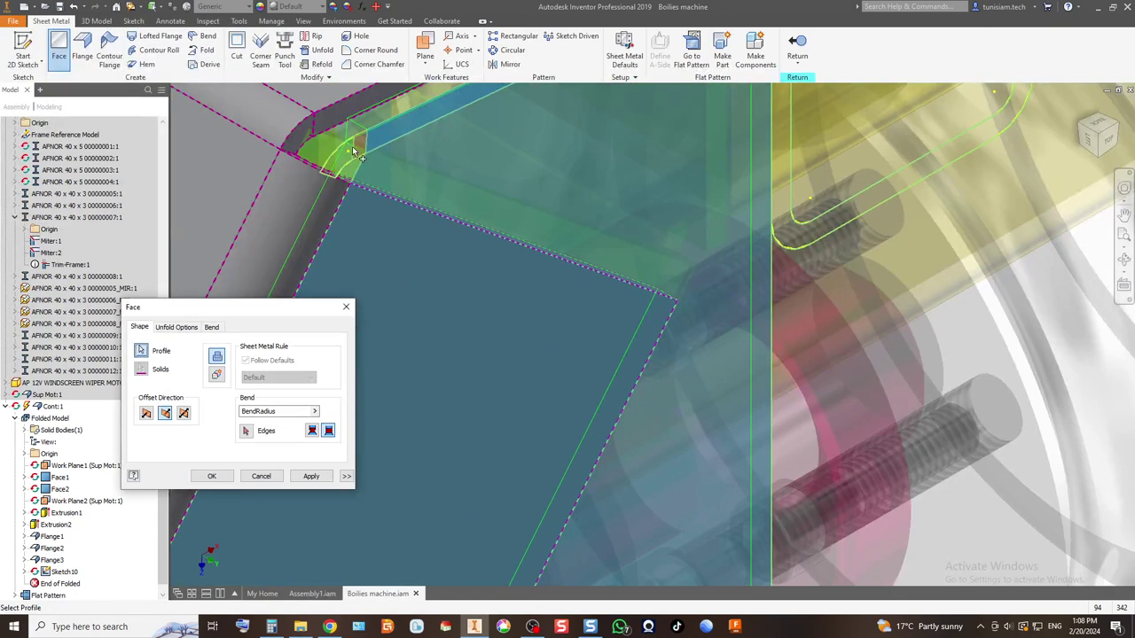
scroll(357, 154, up, 3)
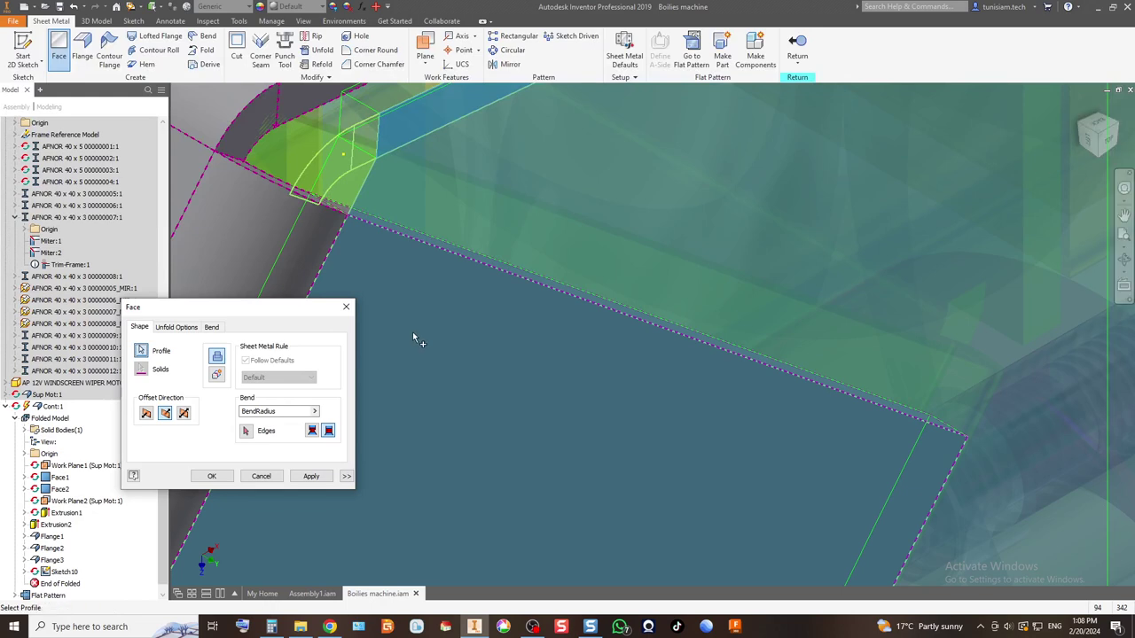
scroll(552, 317, down, 5)
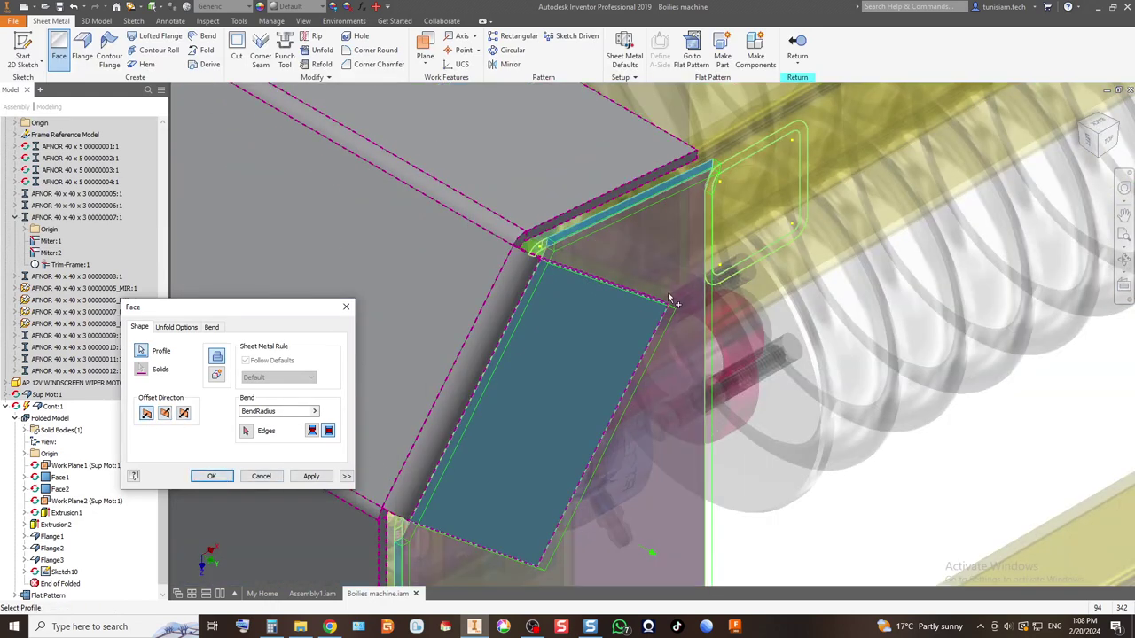
click(1091, 132)
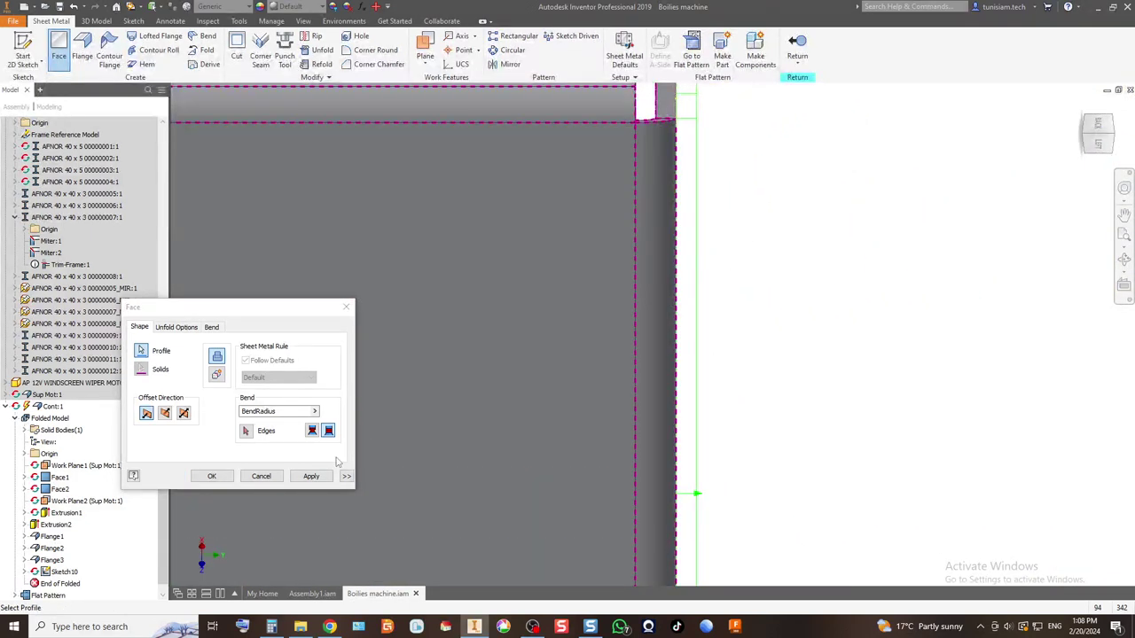
click(165, 417)
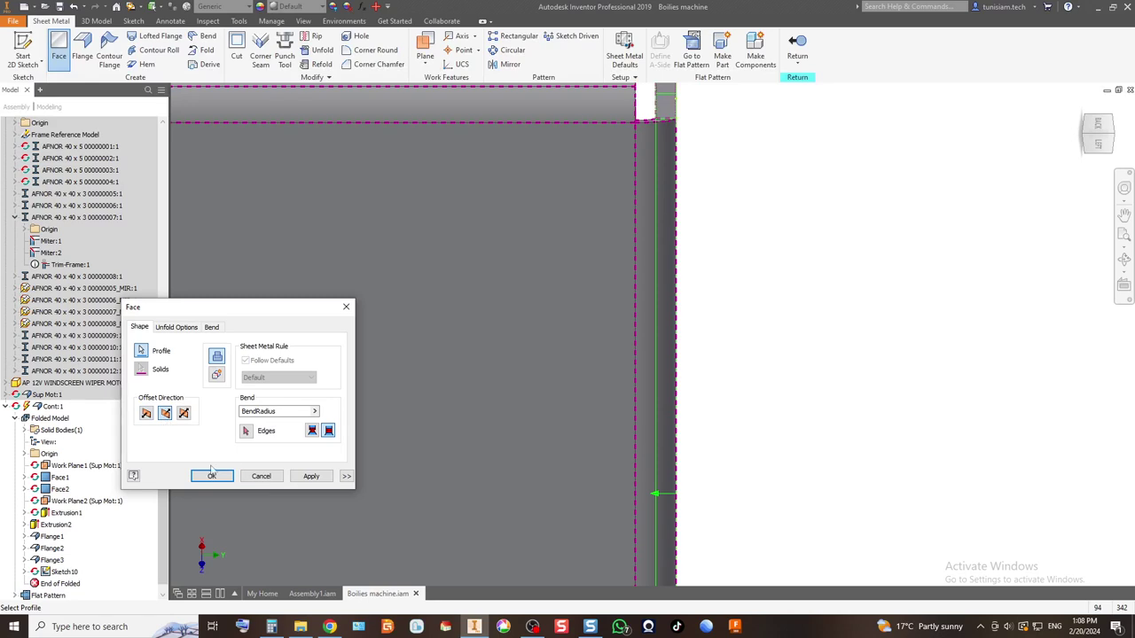
click(310, 476)
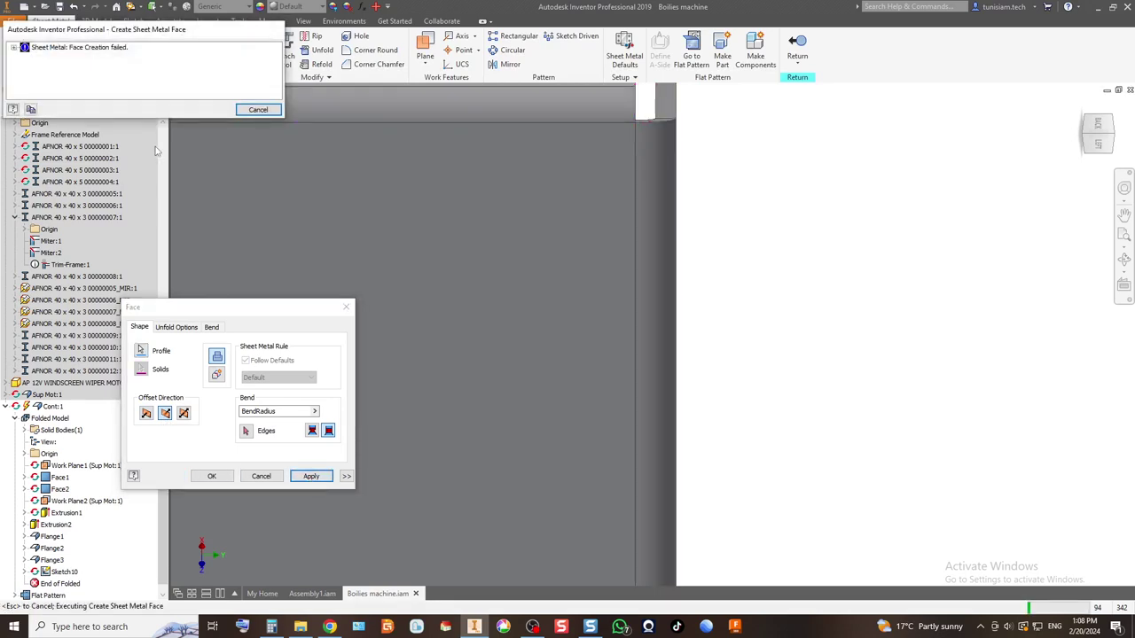
click(257, 110)
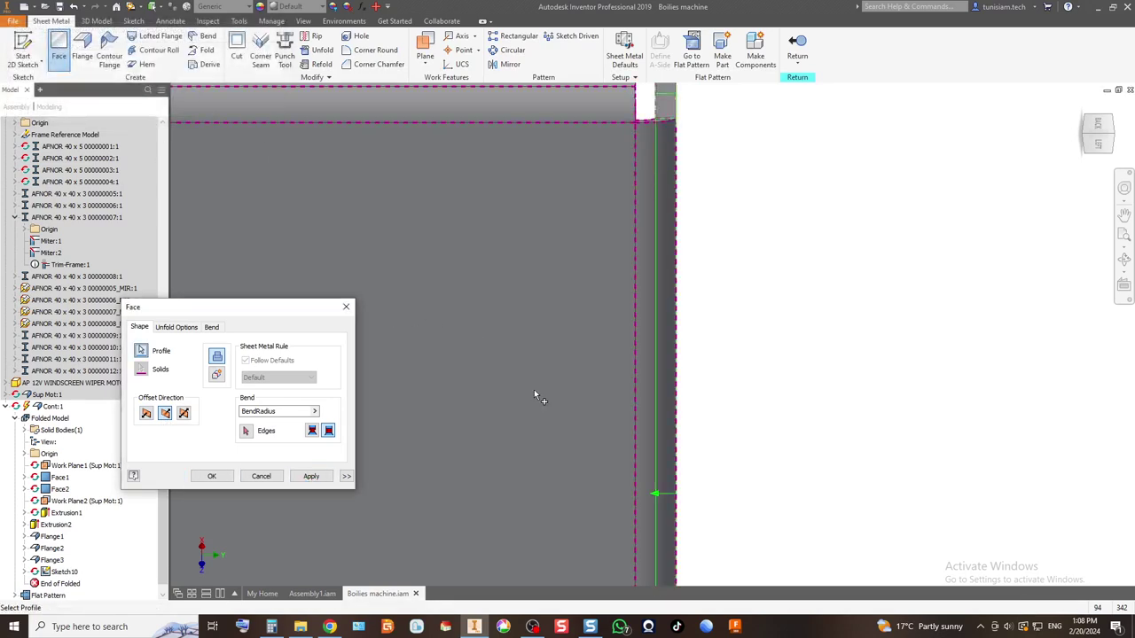
click(1083, 116)
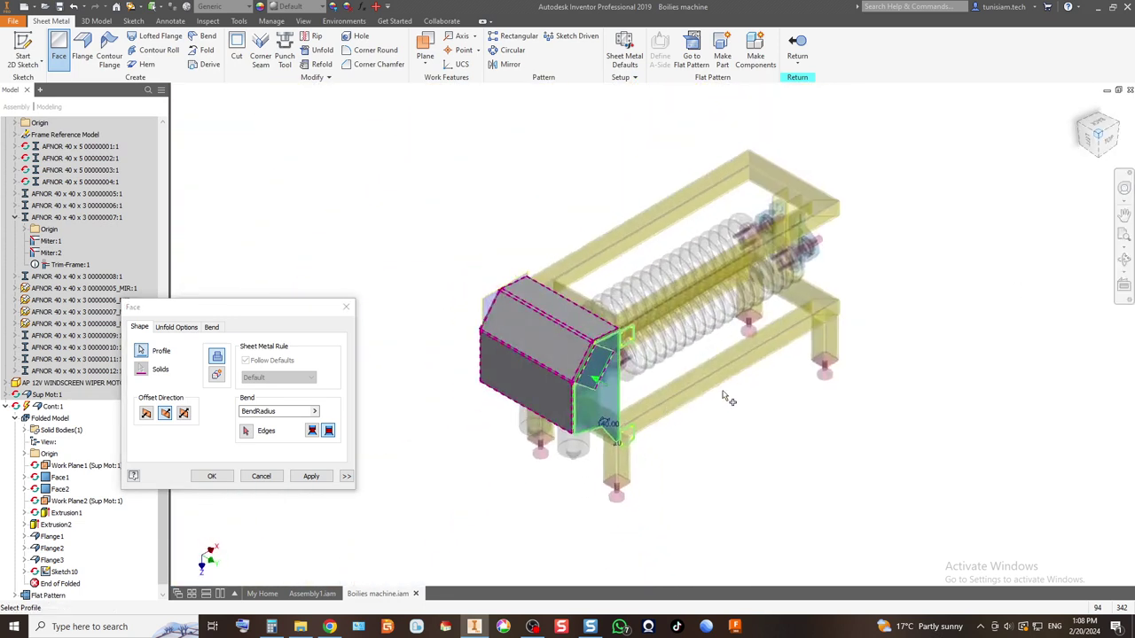
scroll(602, 382, up, 10)
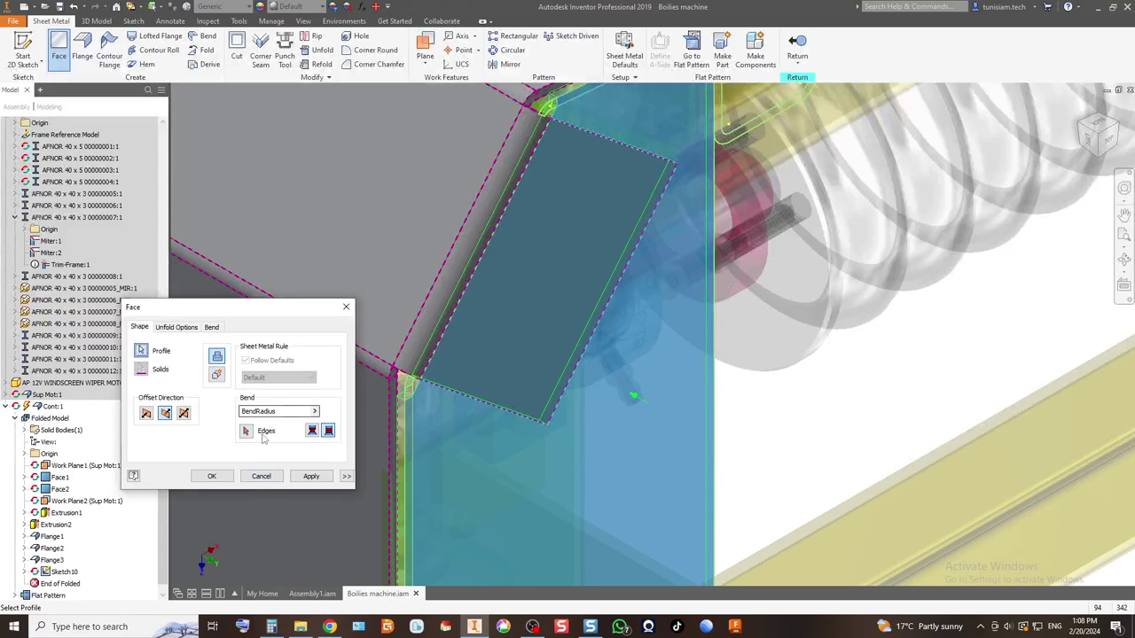
click(308, 479)
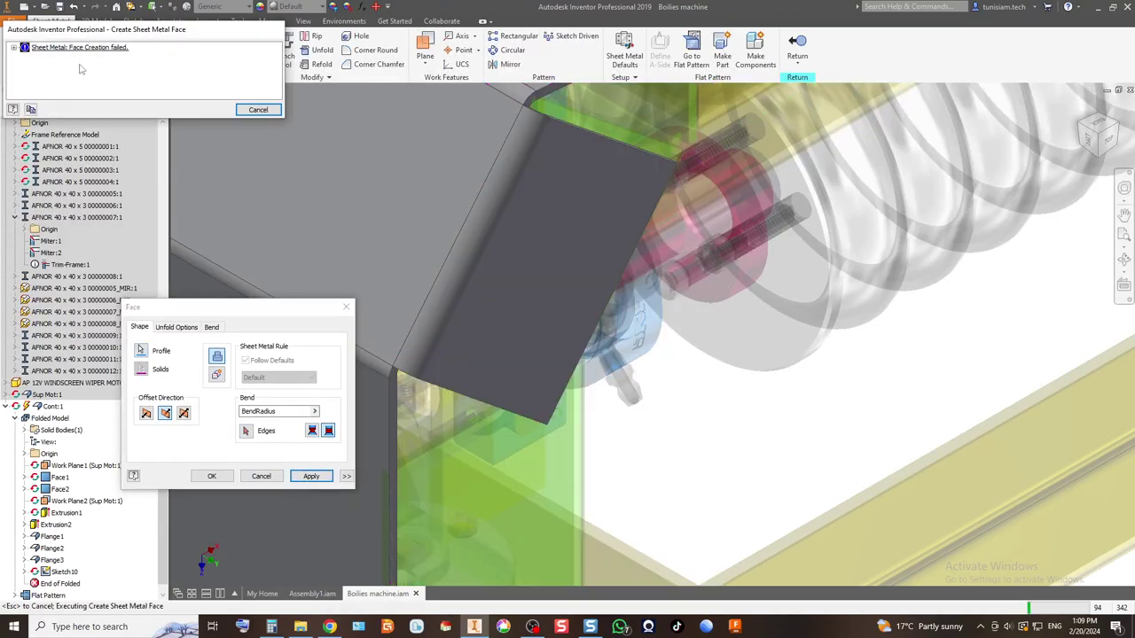
click(253, 110)
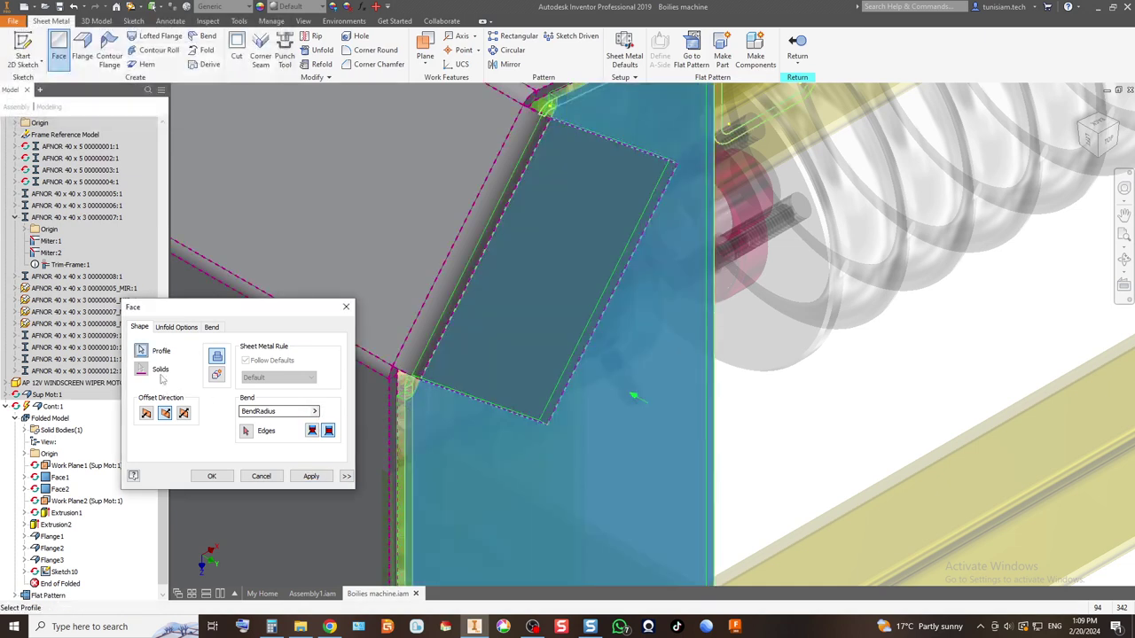
Step: Try to create the side wall face with its thickness offset outward, and abandon the face feature
click(152, 412)
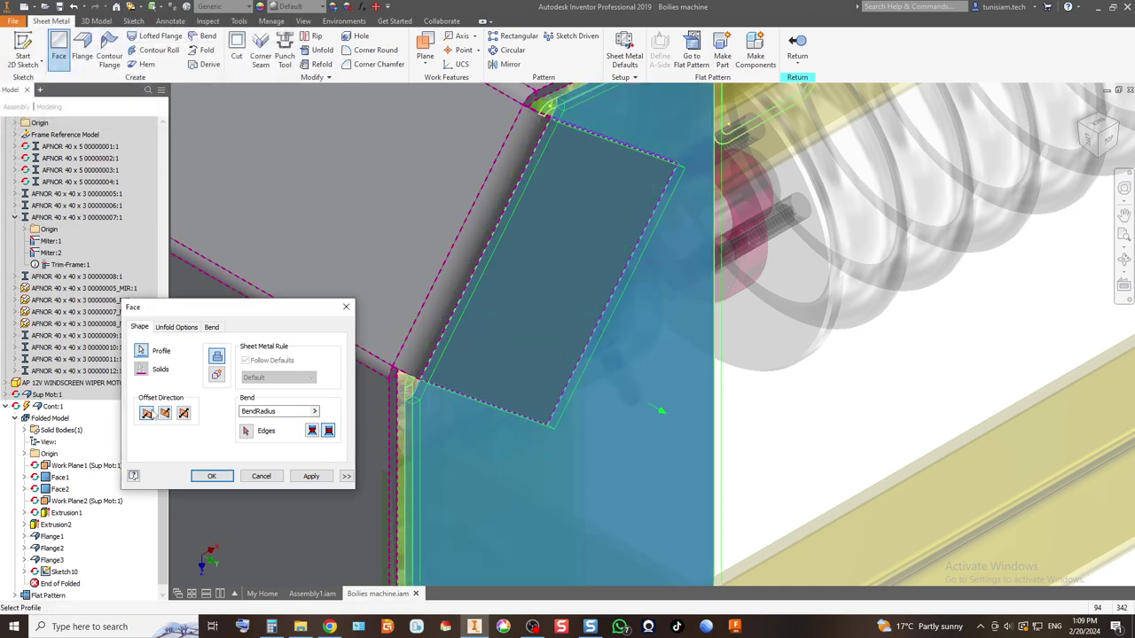
click(1089, 131)
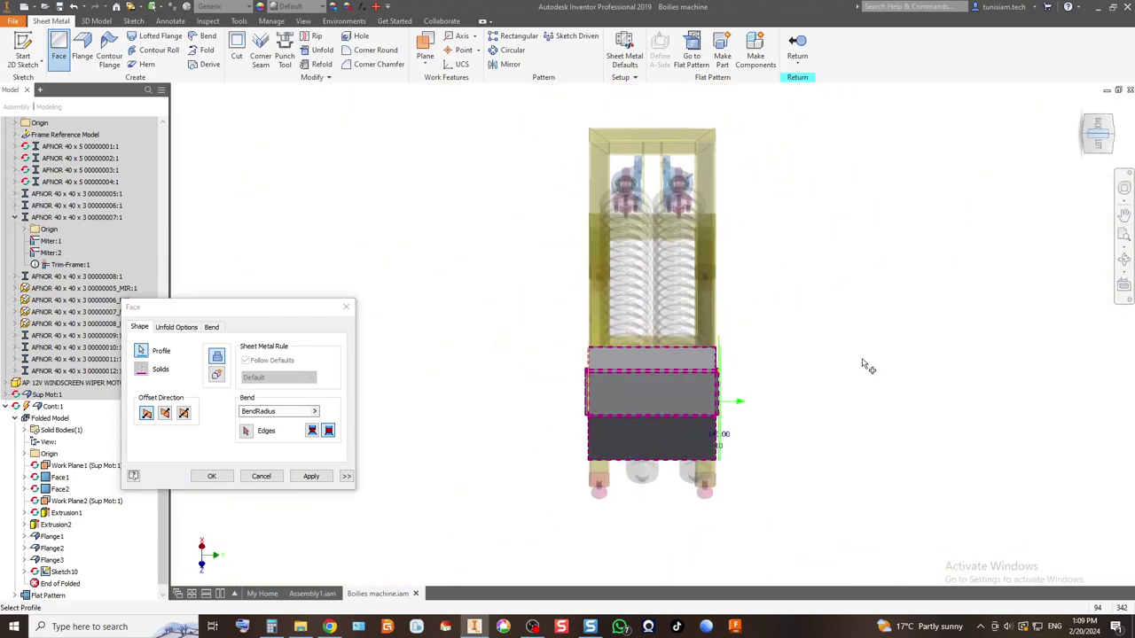
scroll(861, 431, up, 5)
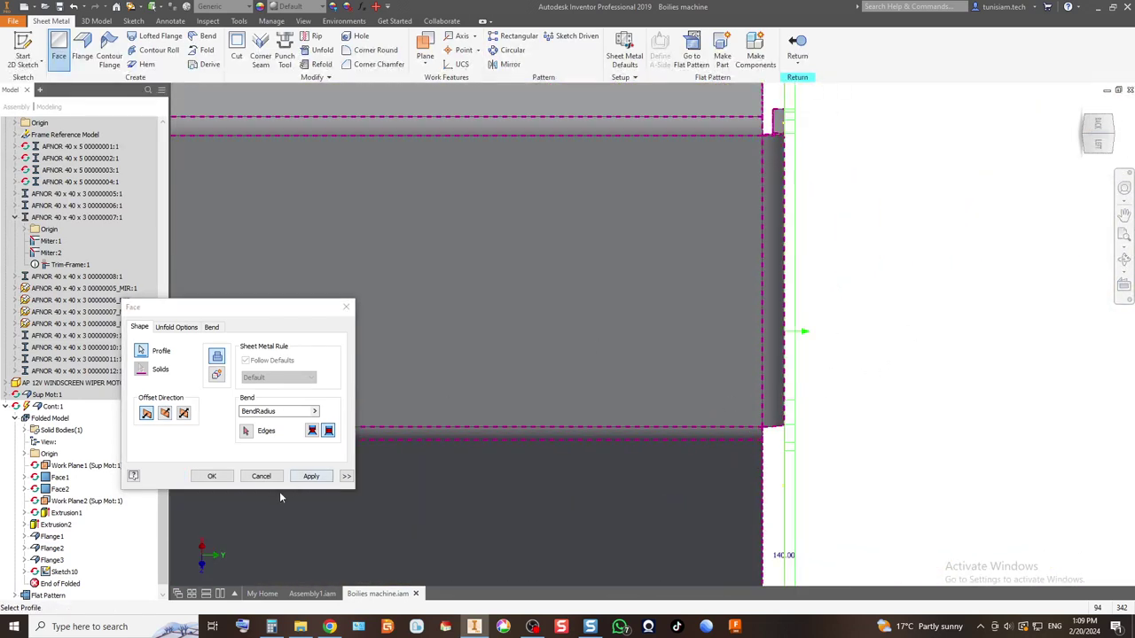
click(312, 477)
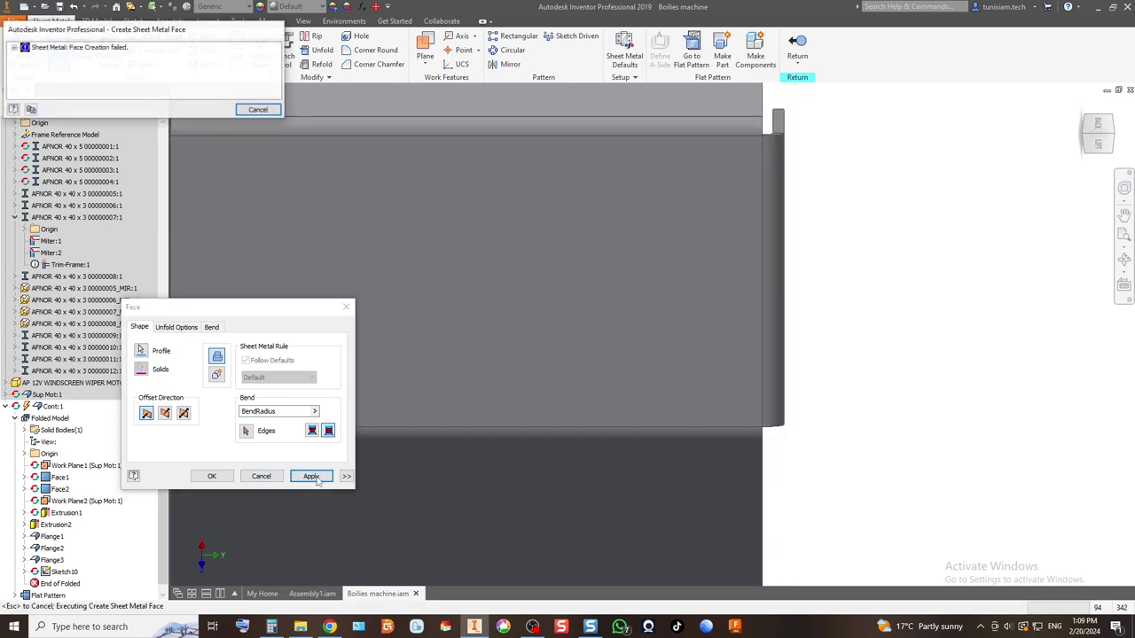
click(257, 110)
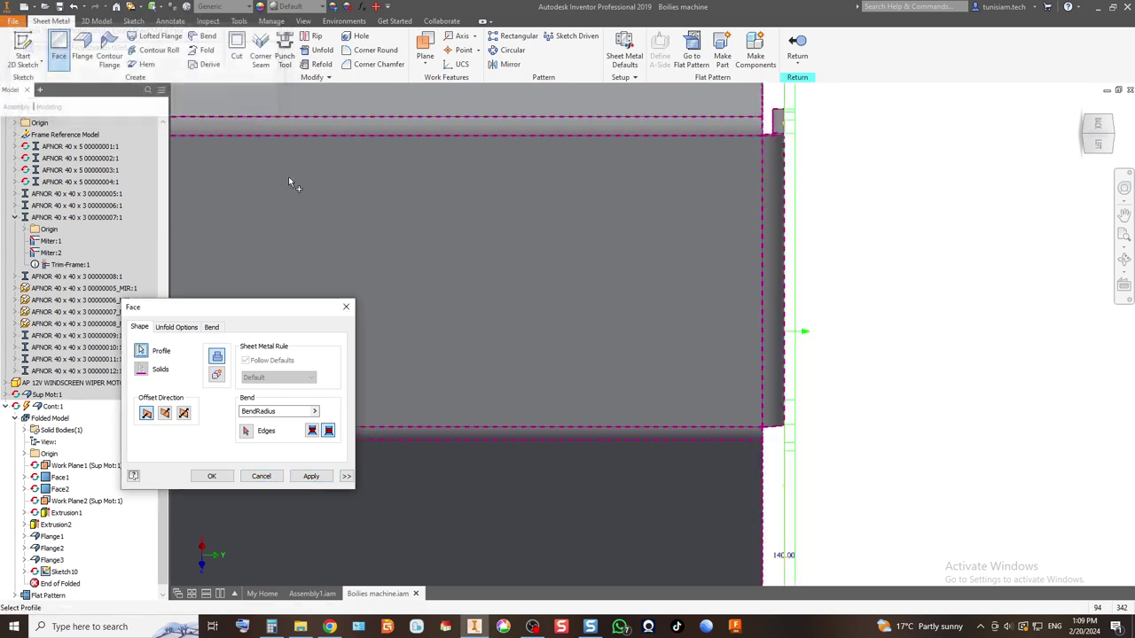
click(346, 308)
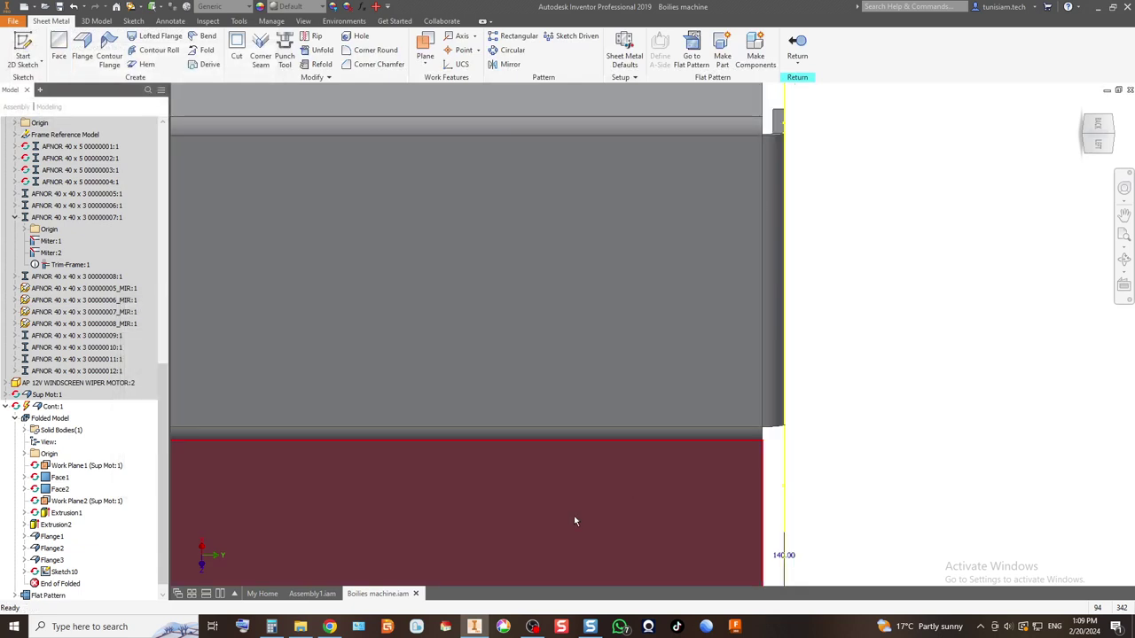
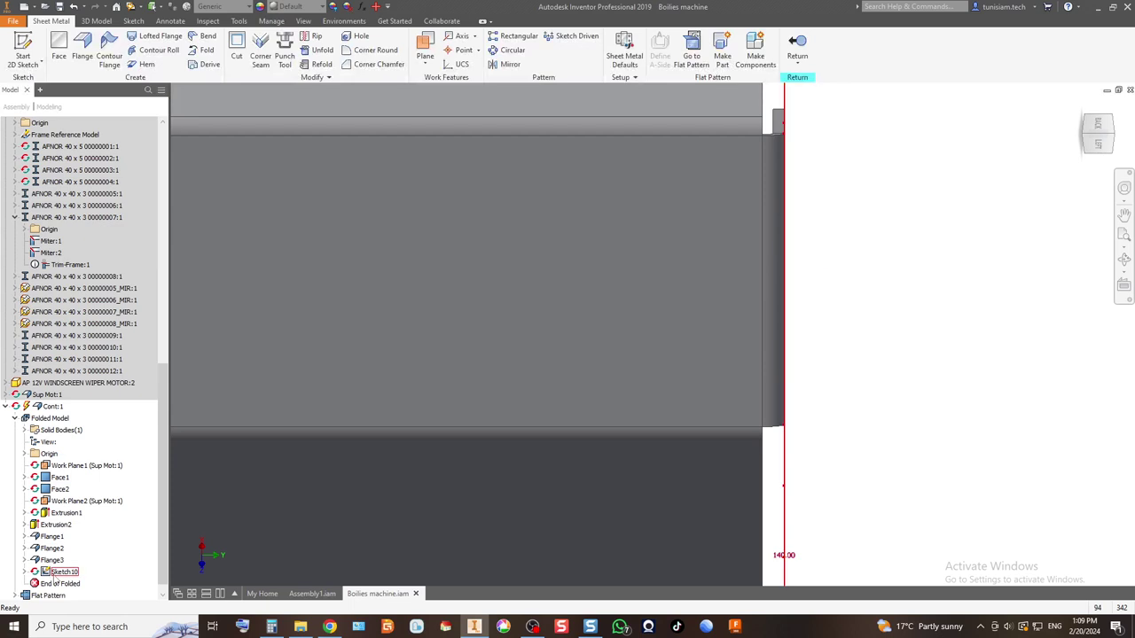
Step: Delete the side wall profile Sketch10 and the end flange Flange3 from the cover part
right_click(55, 578)
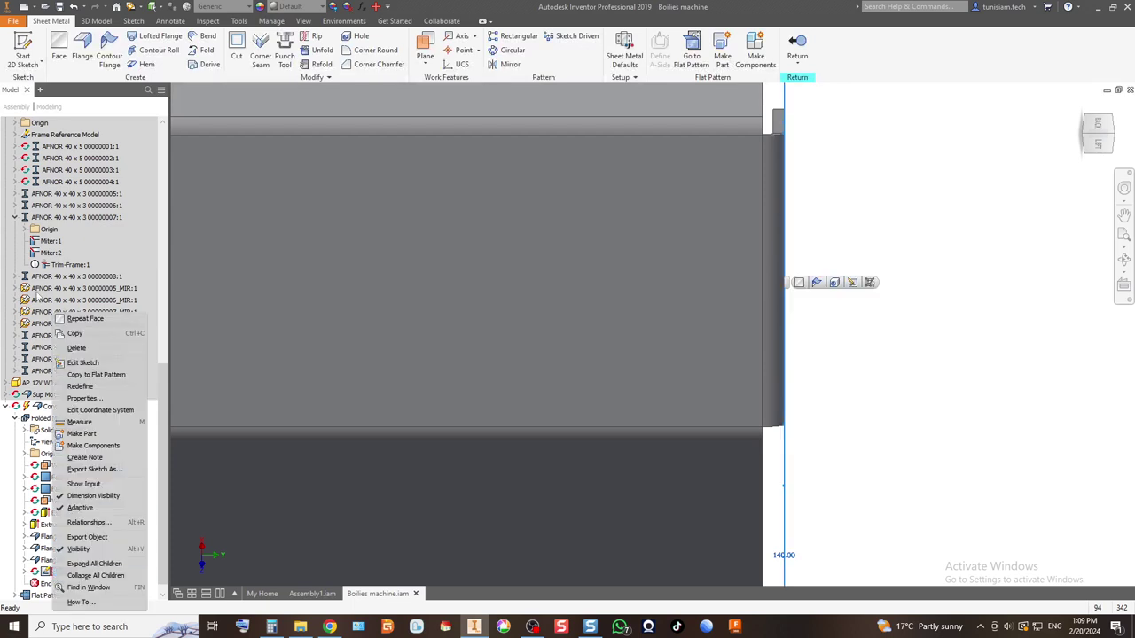
click(76, 348)
click(52, 560)
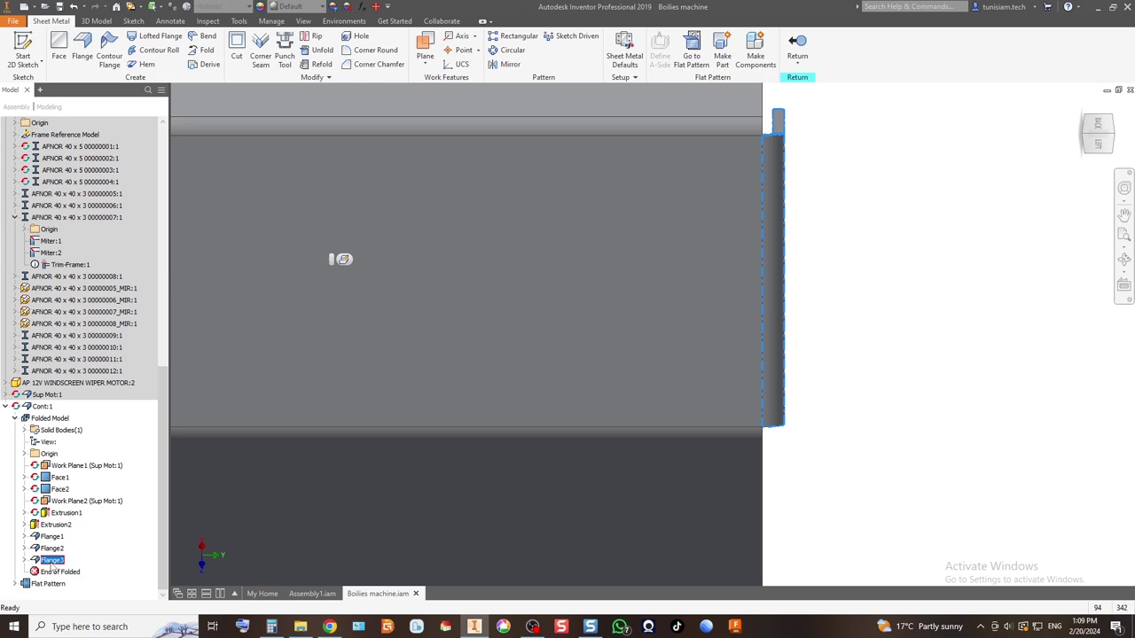
right_click(51, 561)
click(73, 442)
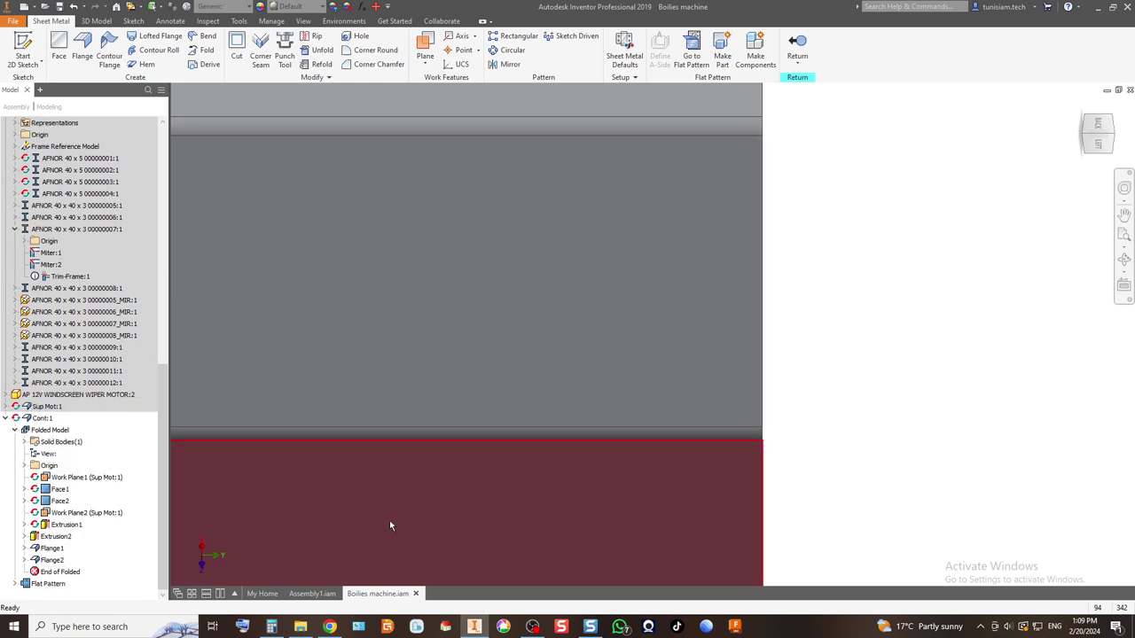
Step: Check the cover's open end in isometric and top views, and return to the full assembly
click(1114, 135)
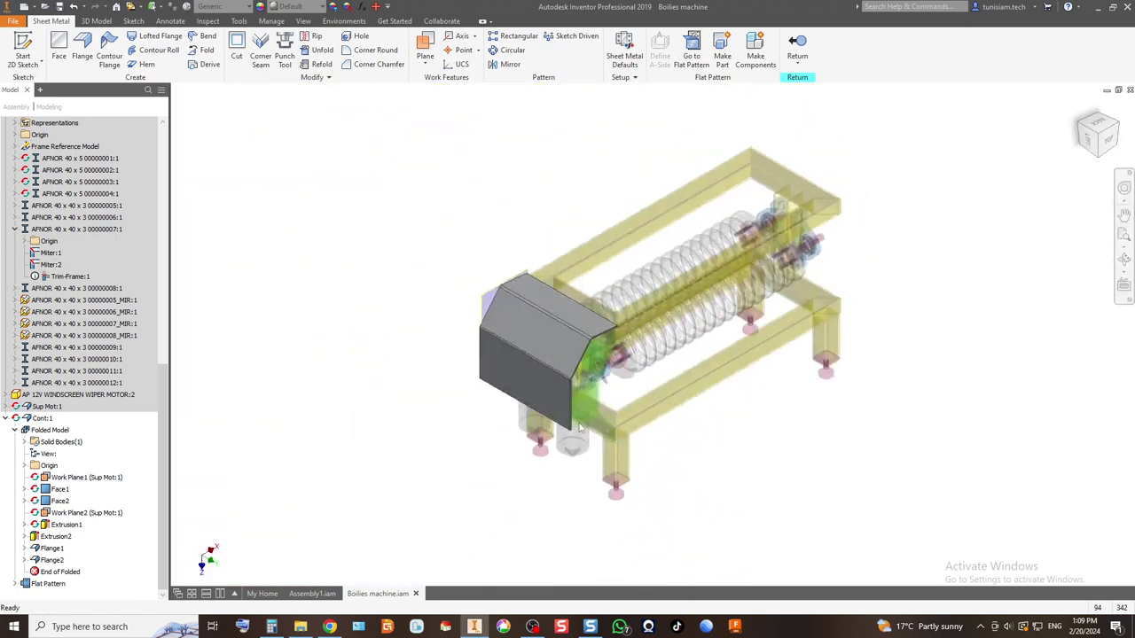
scroll(576, 416, up, 5)
scroll(417, 394, down, 2)
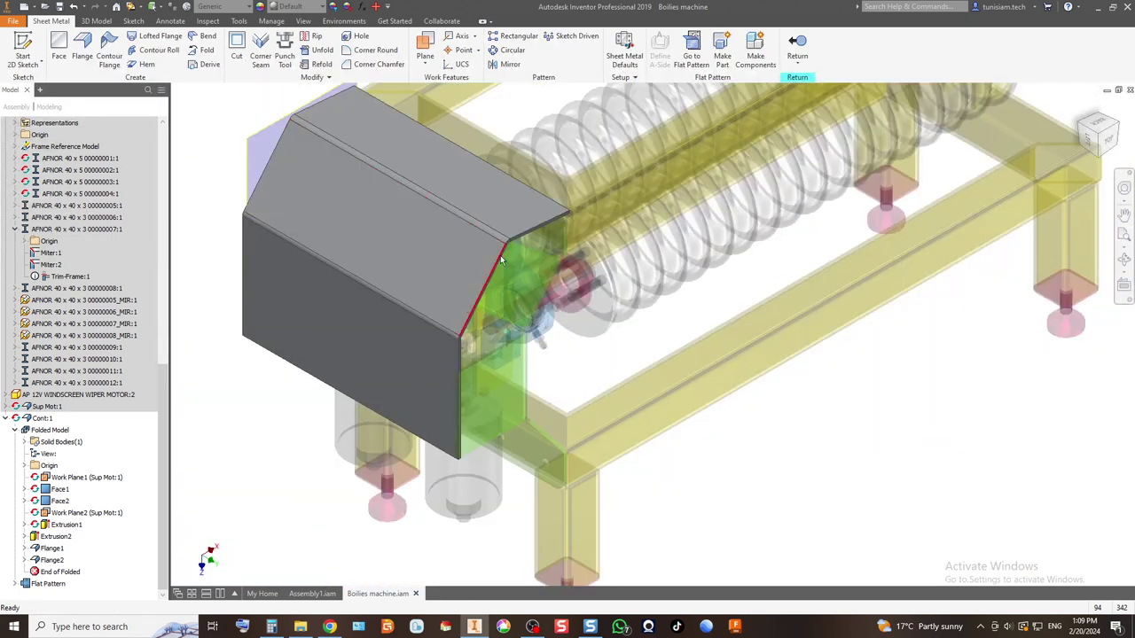
click(1115, 142)
scroll(681, 165, up, 4)
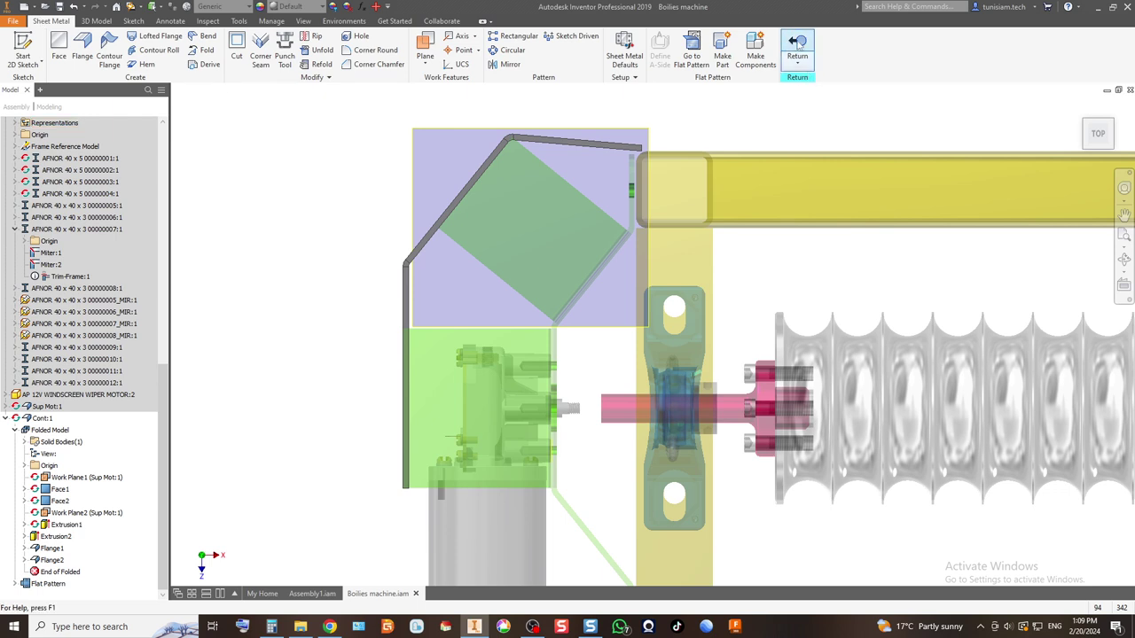
click(797, 49)
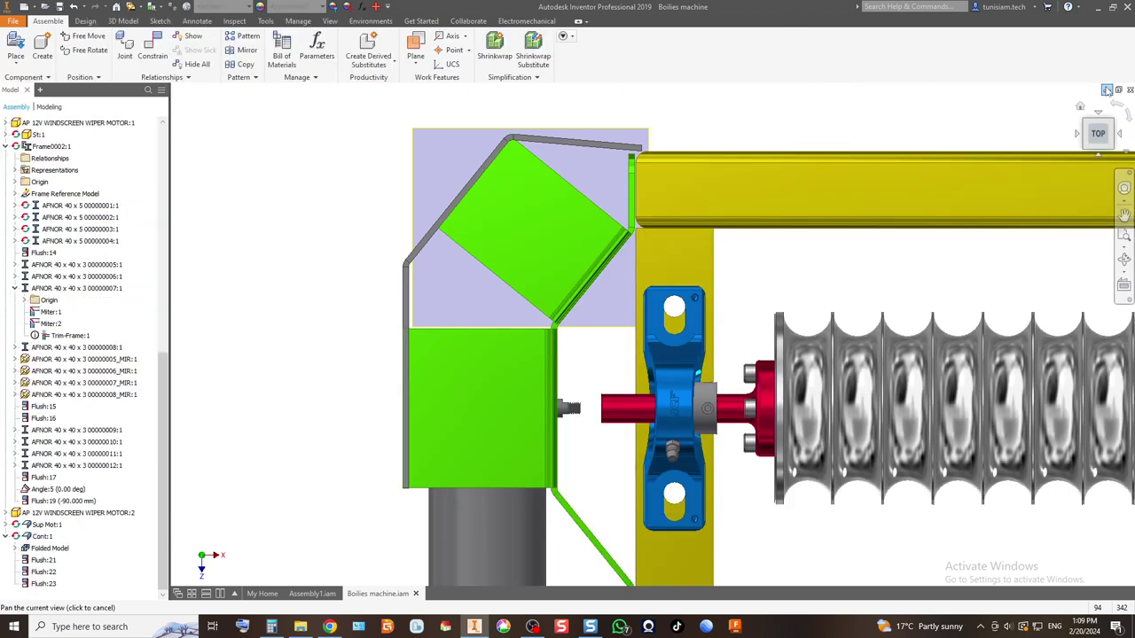
Step: Create an in-place component named Ca from the Standard.ipt template, with its sketch plane on the outer side face of the green motor support
click(1084, 123)
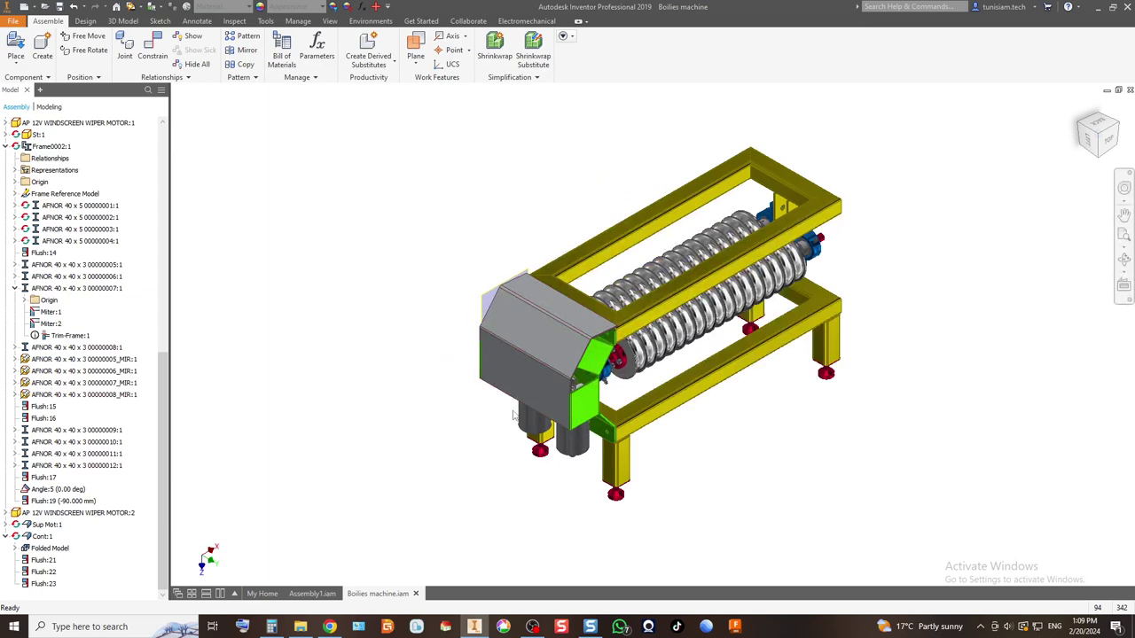
scroll(591, 426, up, 5)
scroll(377, 320, down, 5)
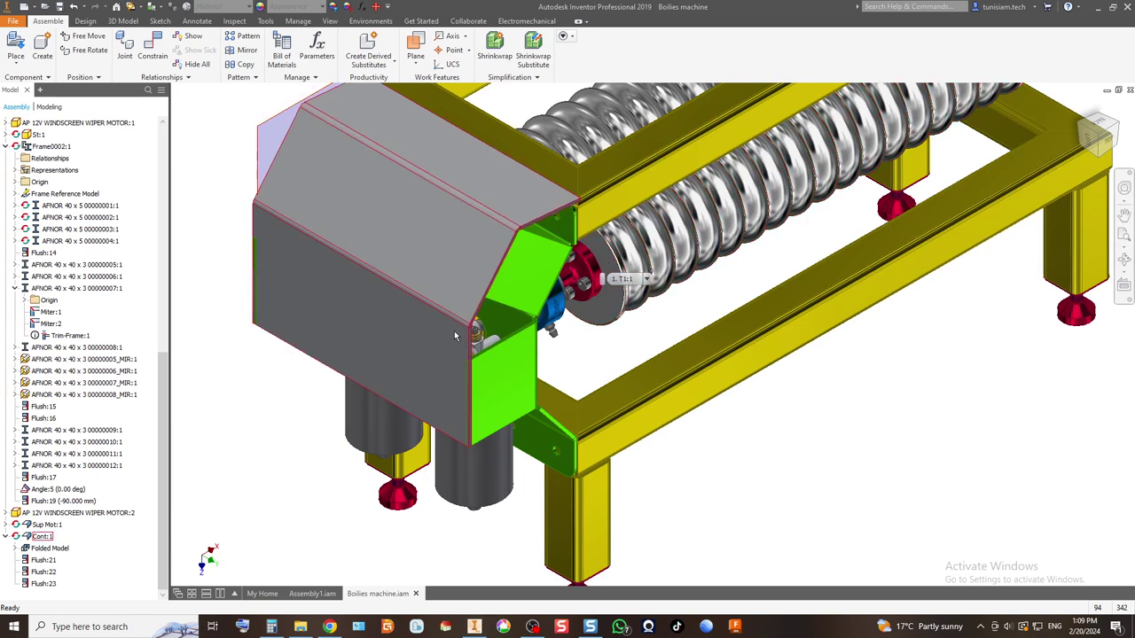
click(40, 53)
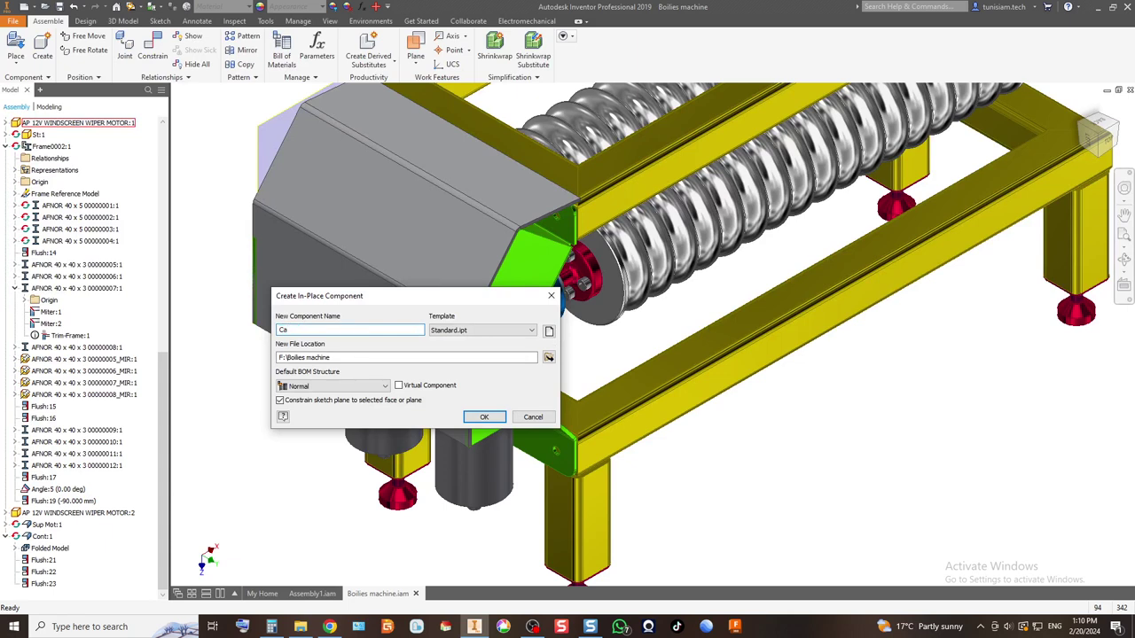
click(485, 416)
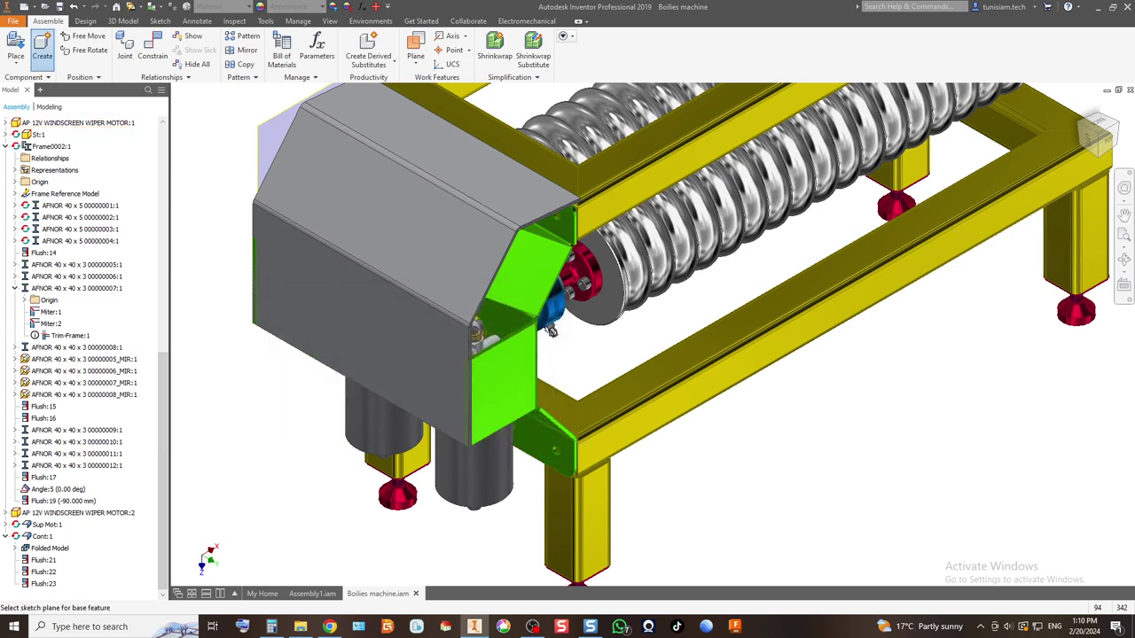
scroll(489, 342, up, 5)
scroll(489, 342, down, 2)
scroll(443, 398, up, 4)
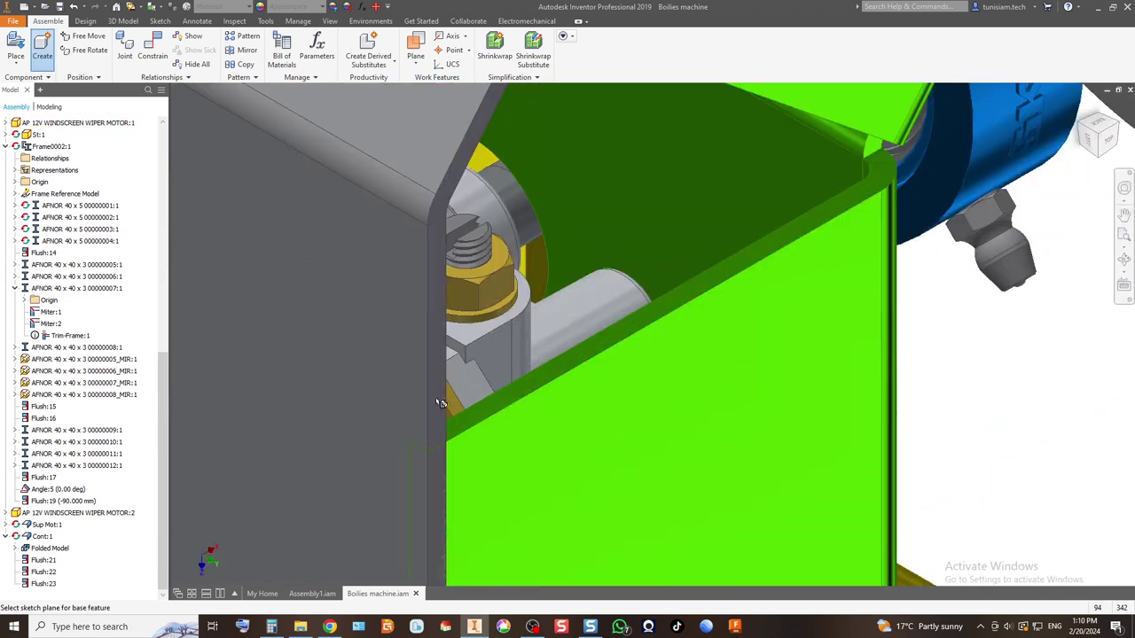
scroll(427, 363, down, 3)
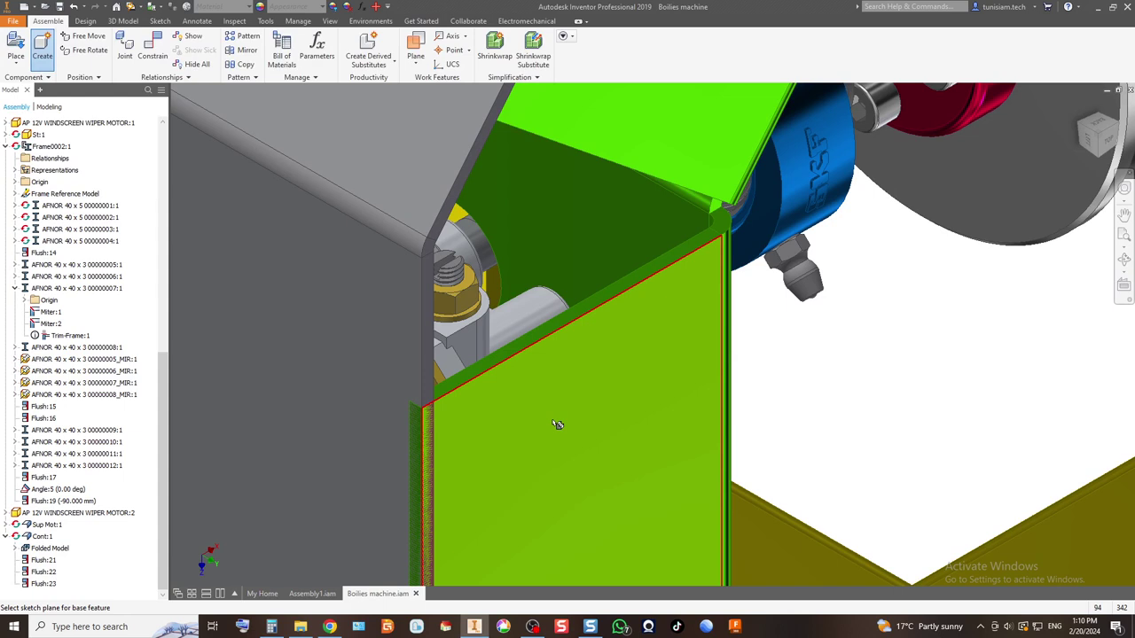
click(557, 425)
click(534, 352)
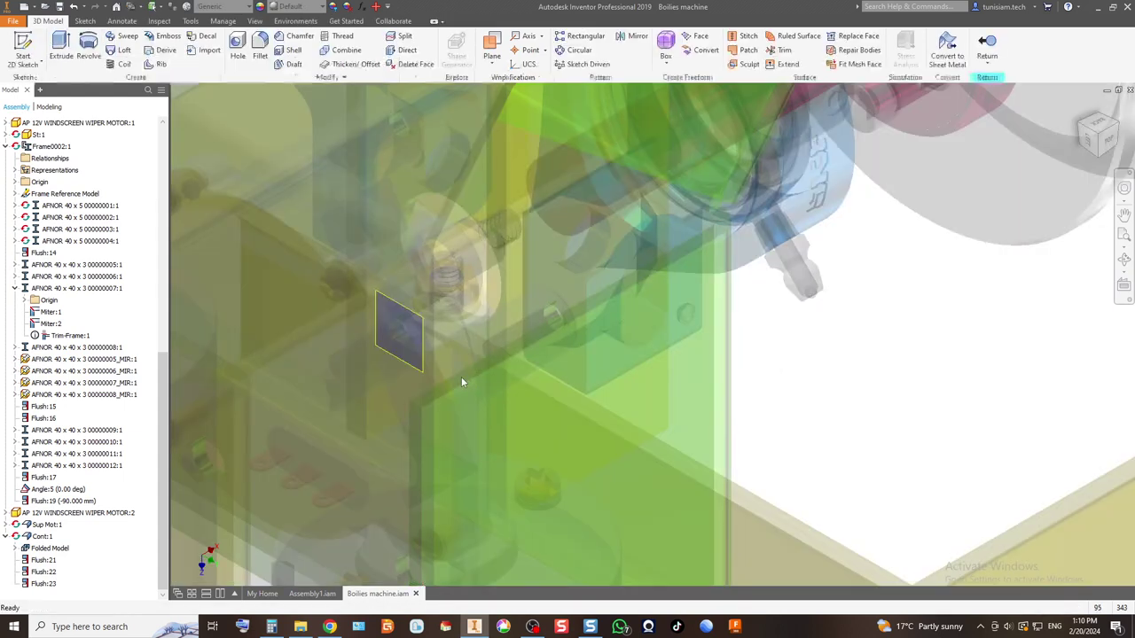
Step: Convert the Ca part to sheet metal and set its thickness to 3 mm instead of using the rule's thickness
click(1108, 139)
scroll(553, 317, up, 5)
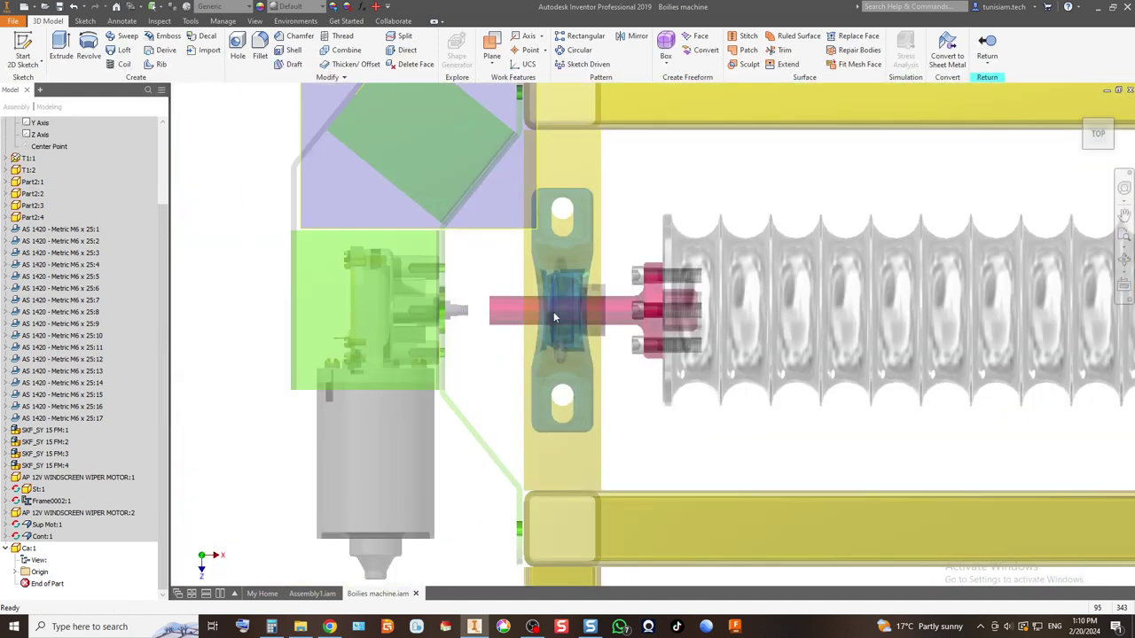
middle_drag(509, 278, 564, 391)
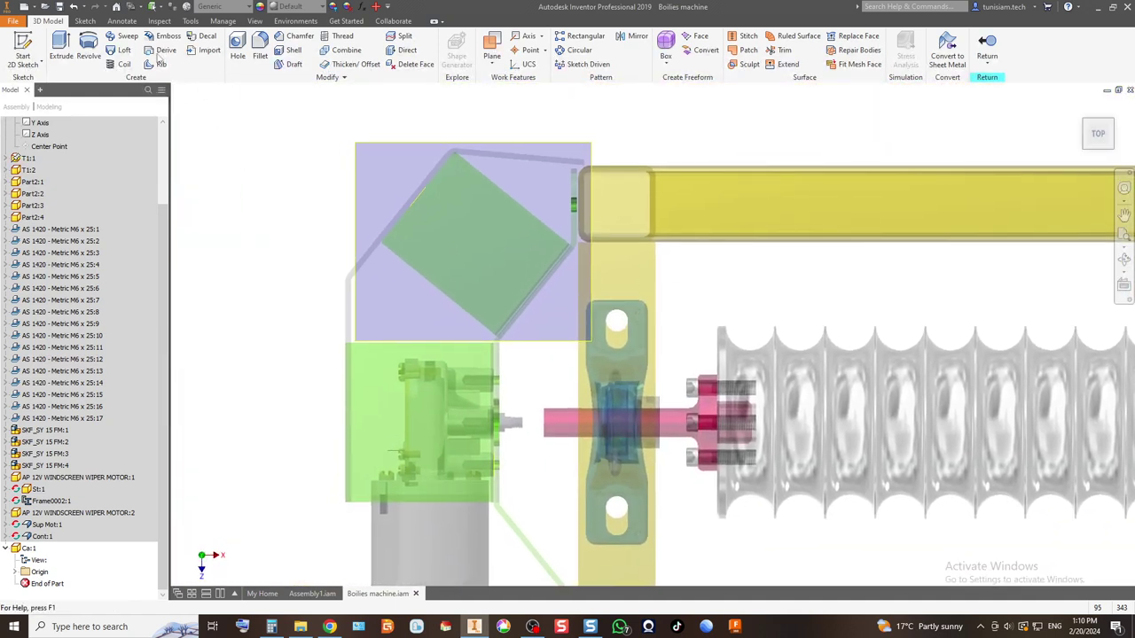
click(947, 51)
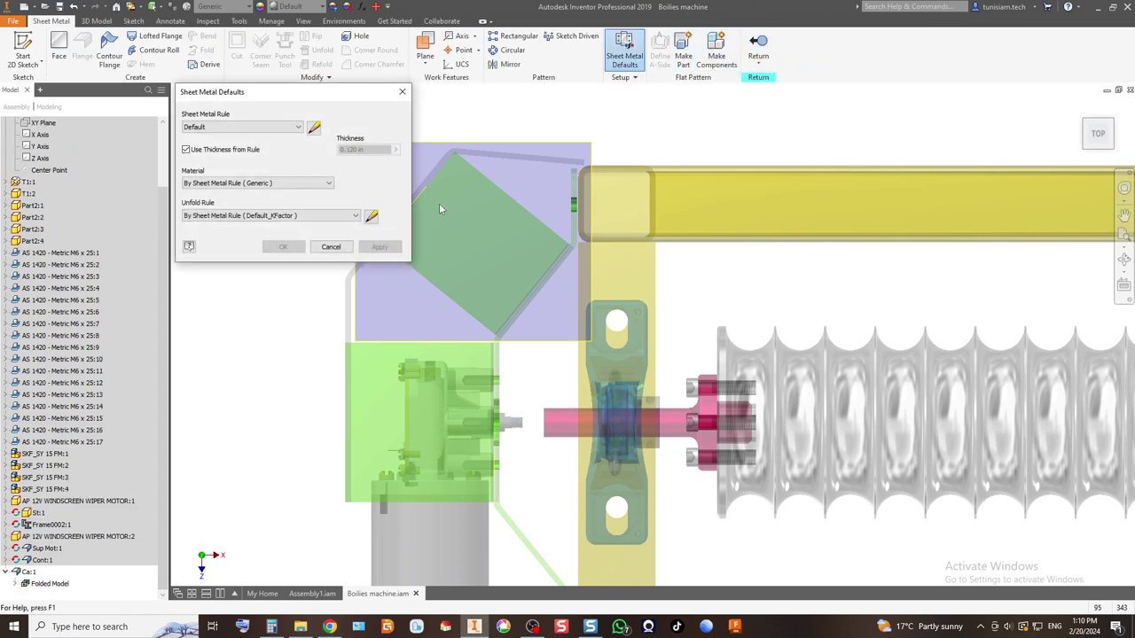
click(188, 150)
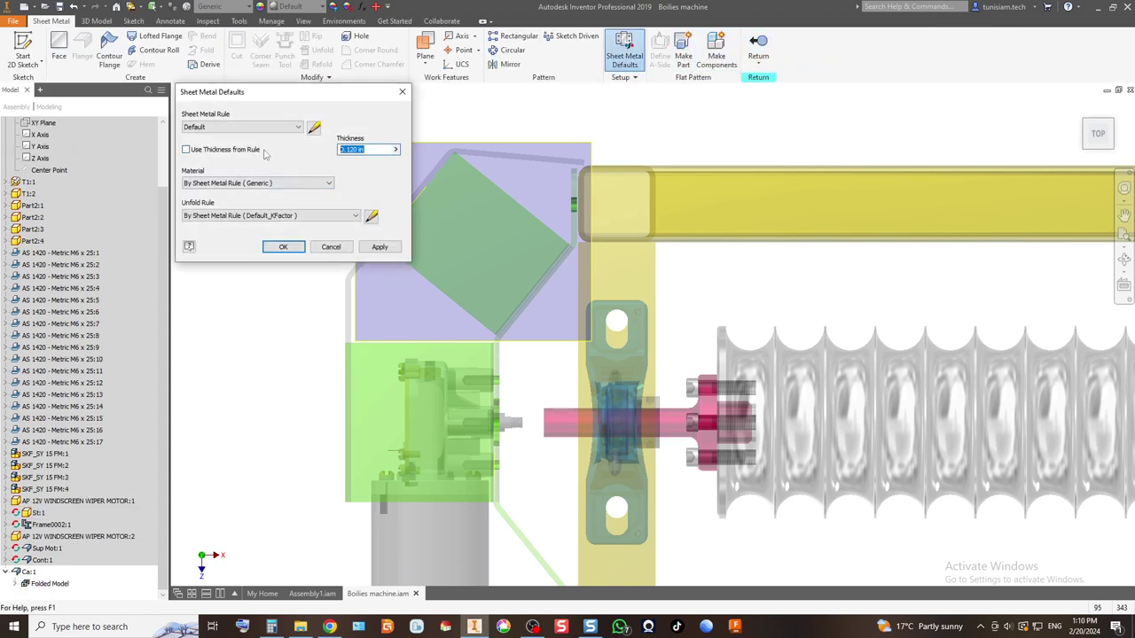
key(Return)
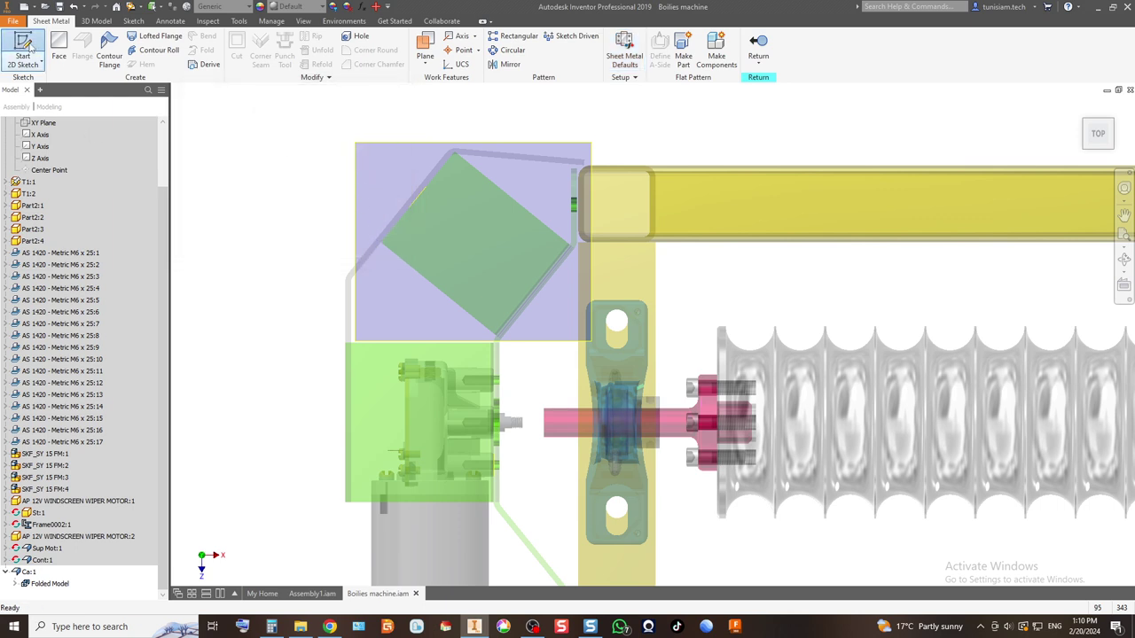
Step: Set the Ca part's document units to millimeter for length and kilogram for mass
key(F6)
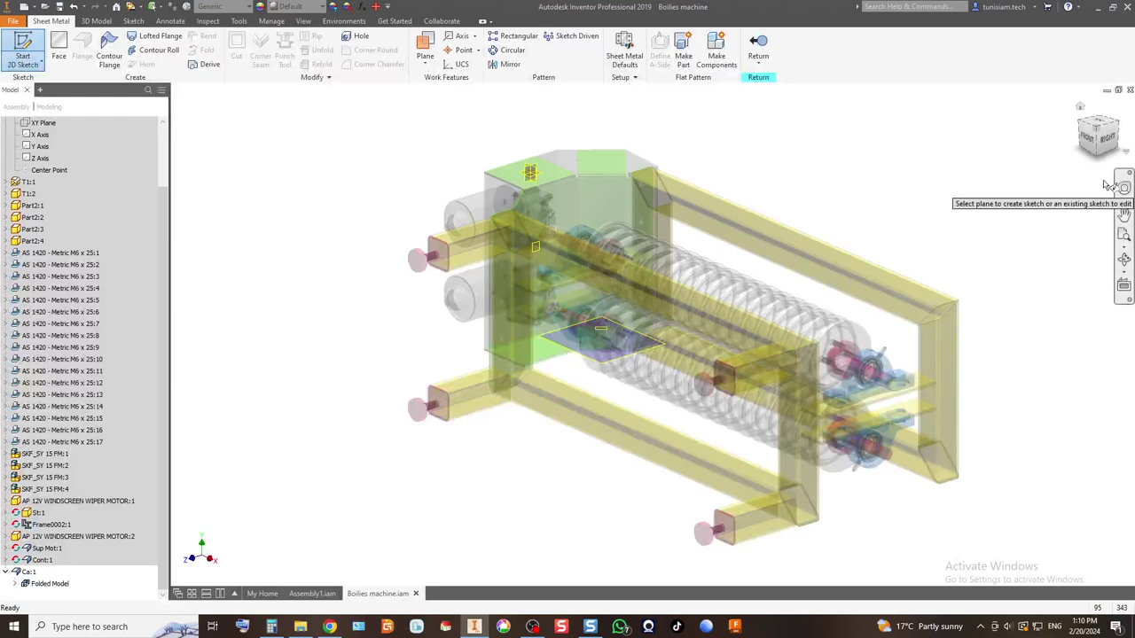
click(1098, 157)
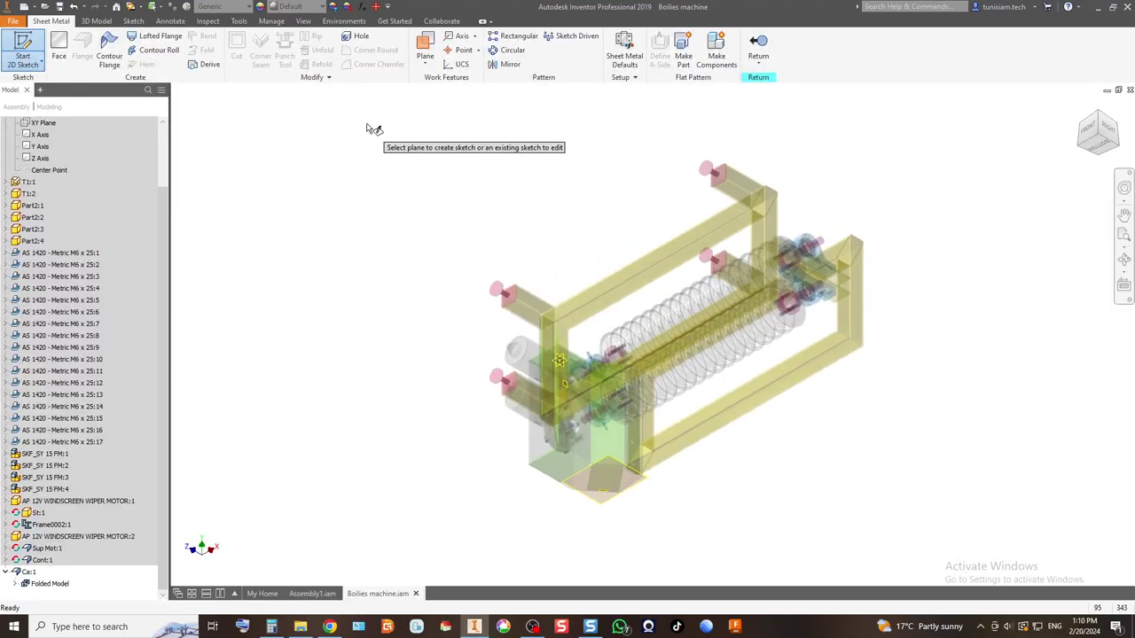
click(239, 21)
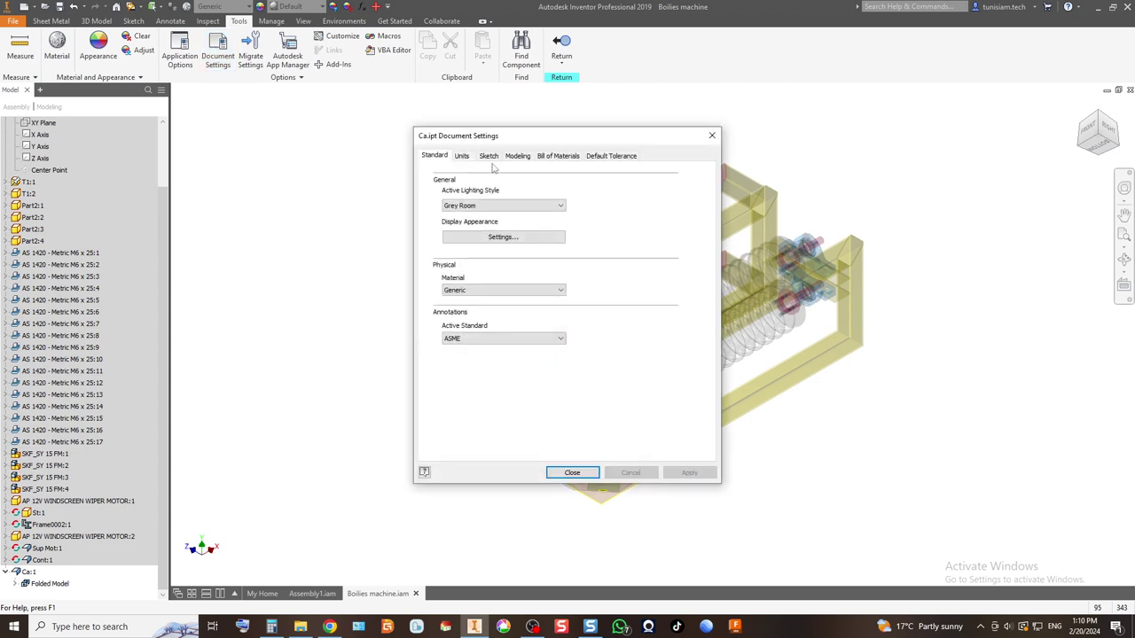
click(462, 156)
click(469, 198)
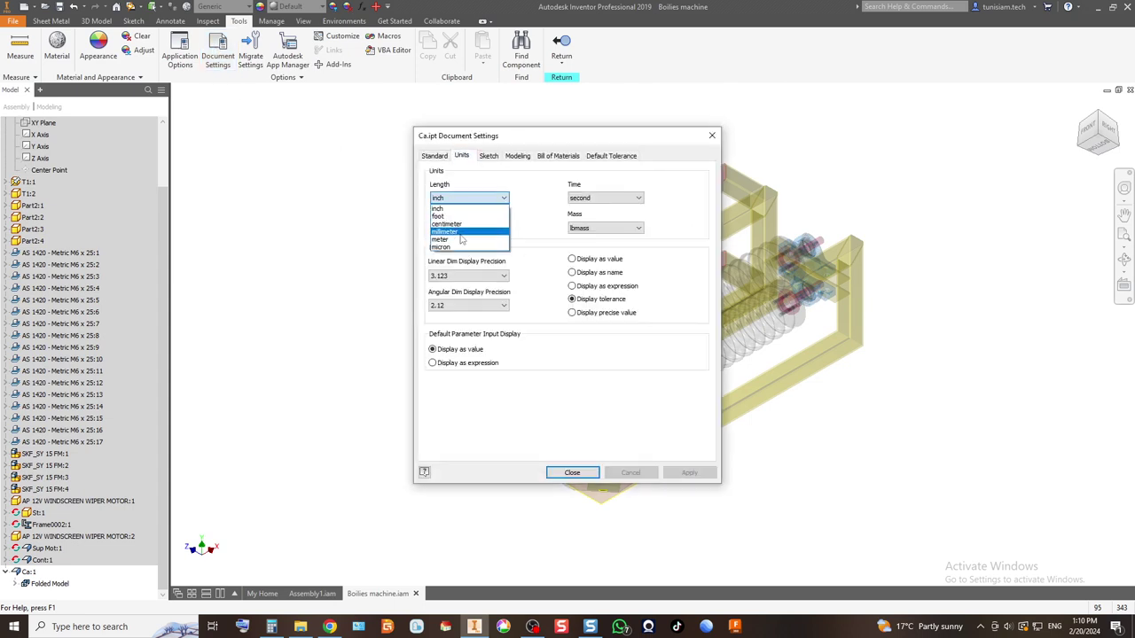
click(462, 239)
click(605, 228)
key(Escape)
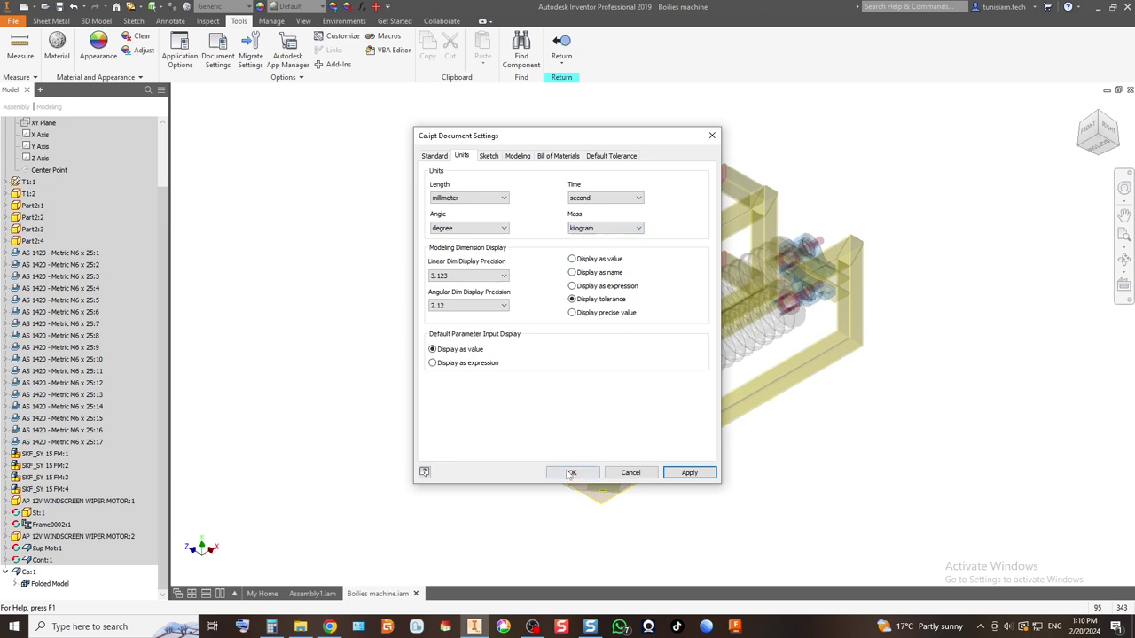
click(571, 473)
Step: Check the thickness in the Ca part's sheet metal defaults and view the machine from below
click(50, 21)
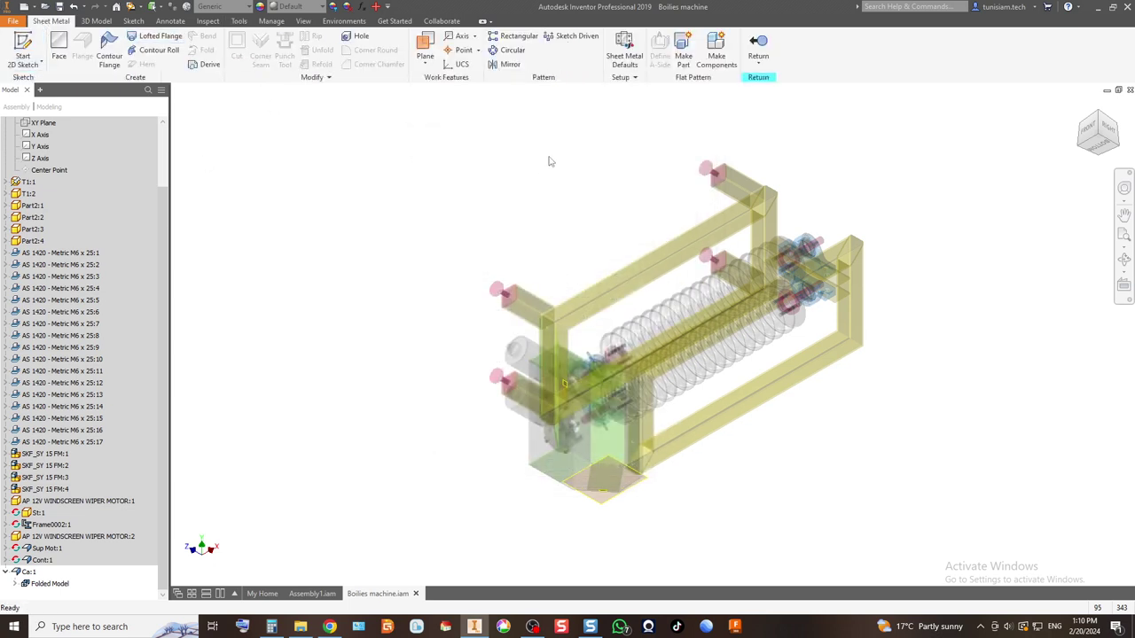
click(625, 54)
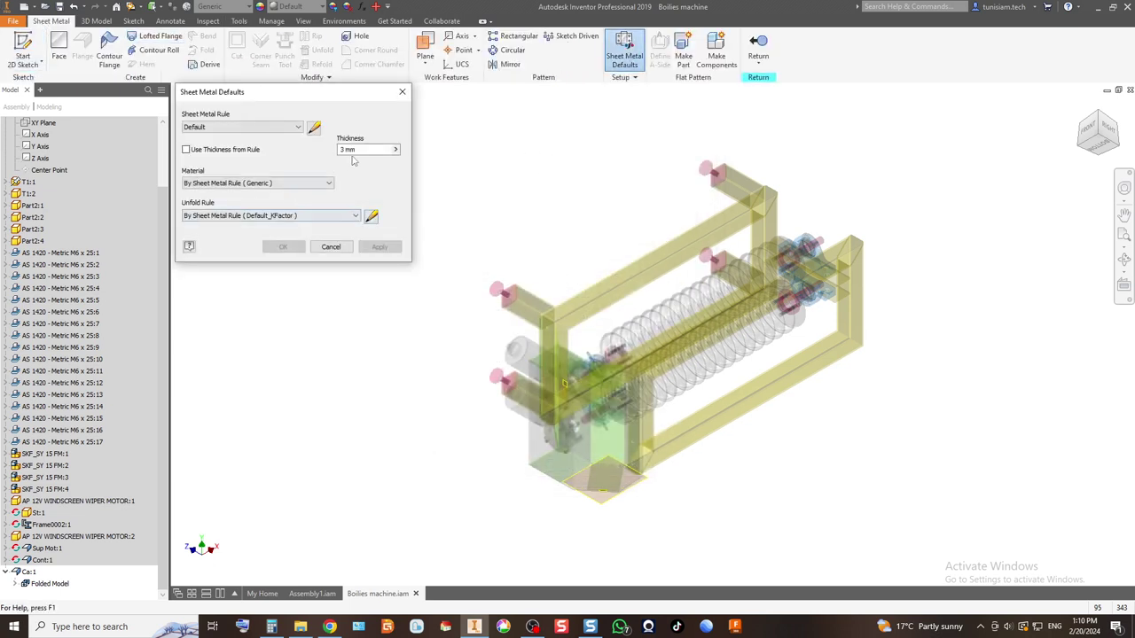
click(329, 247)
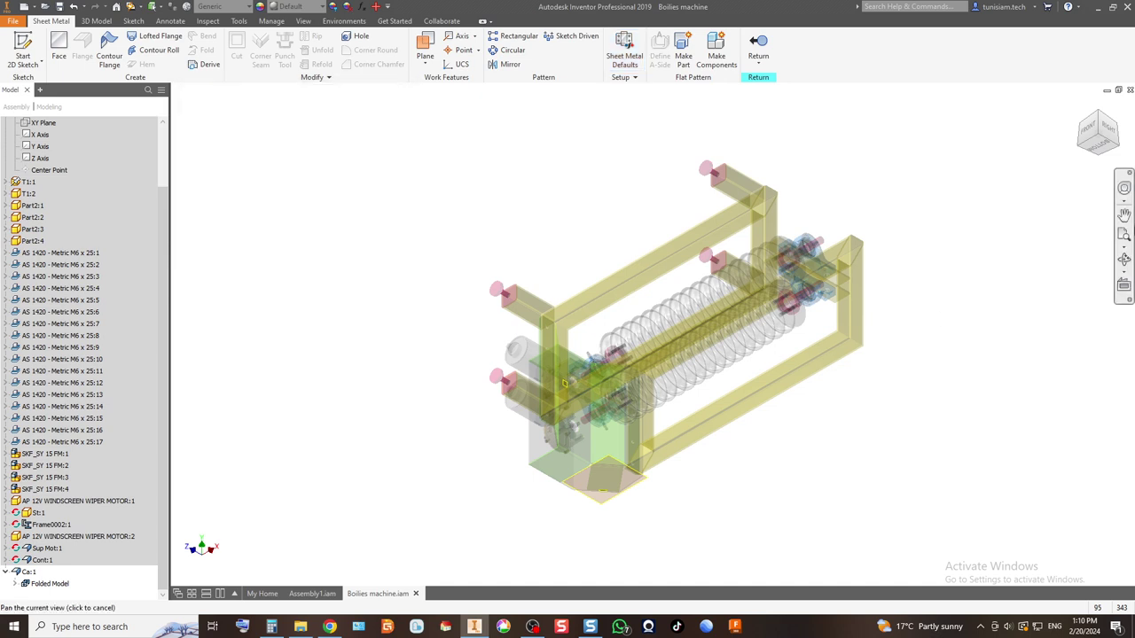
click(1101, 148)
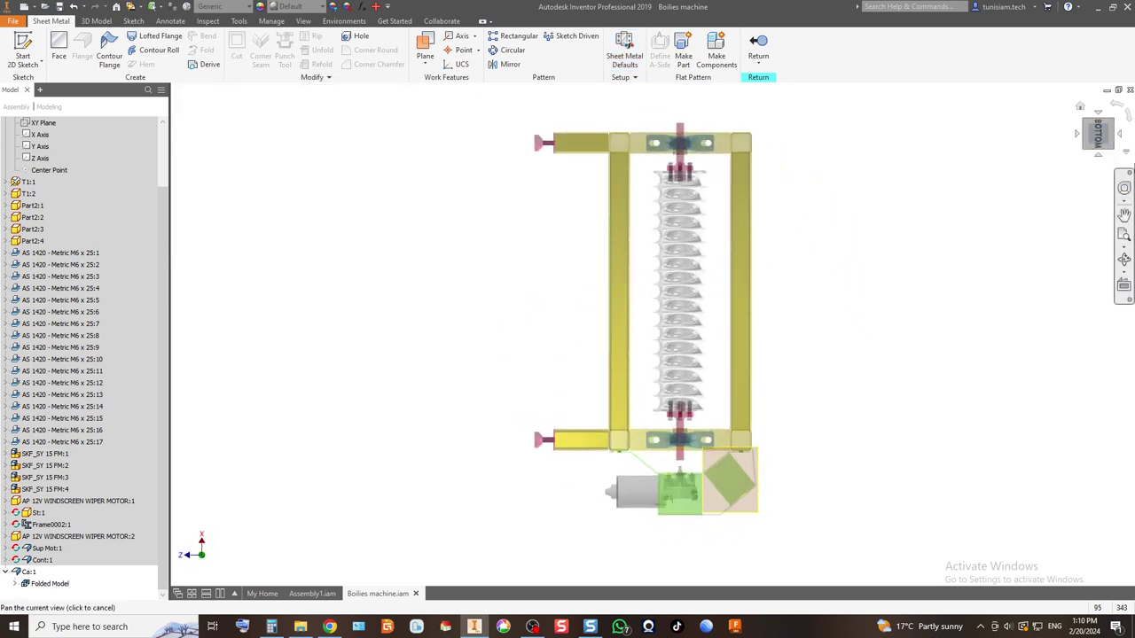
Step: Start a new 2D sketch in the Ca part for the open side of the cover at the motor support
click(1119, 106)
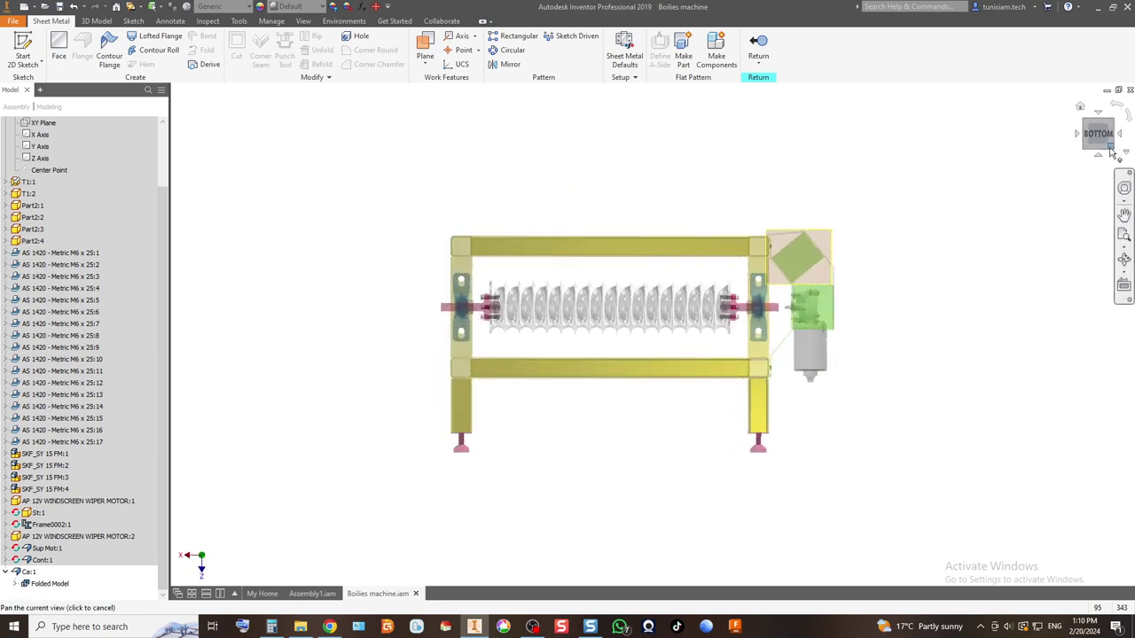
scroll(781, 293, up, 3)
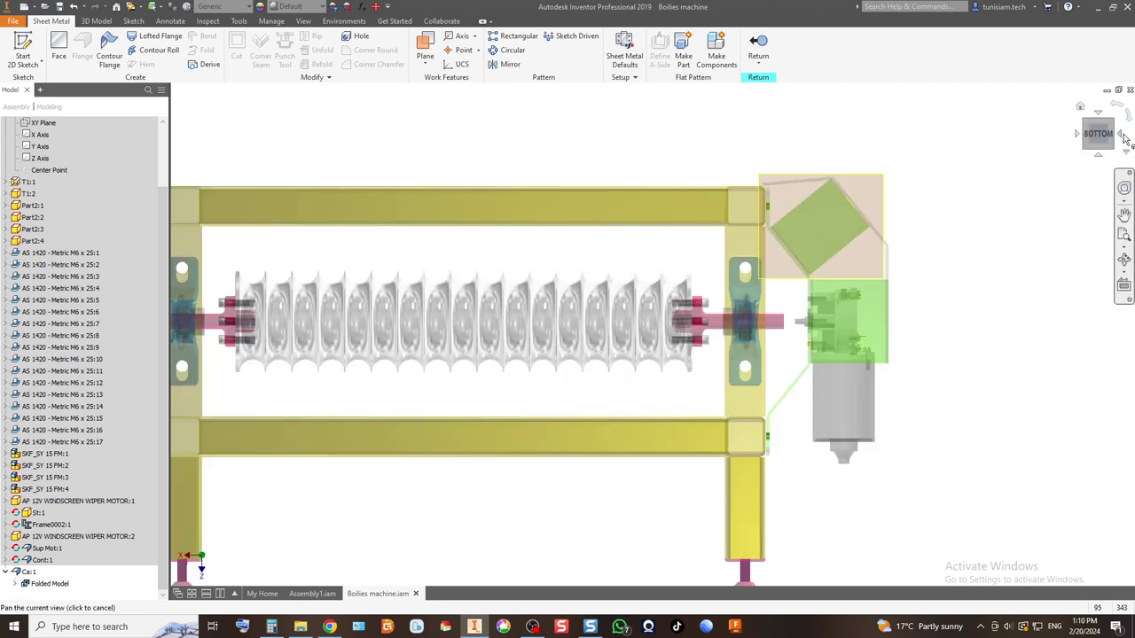
click(1122, 135)
click(1121, 135)
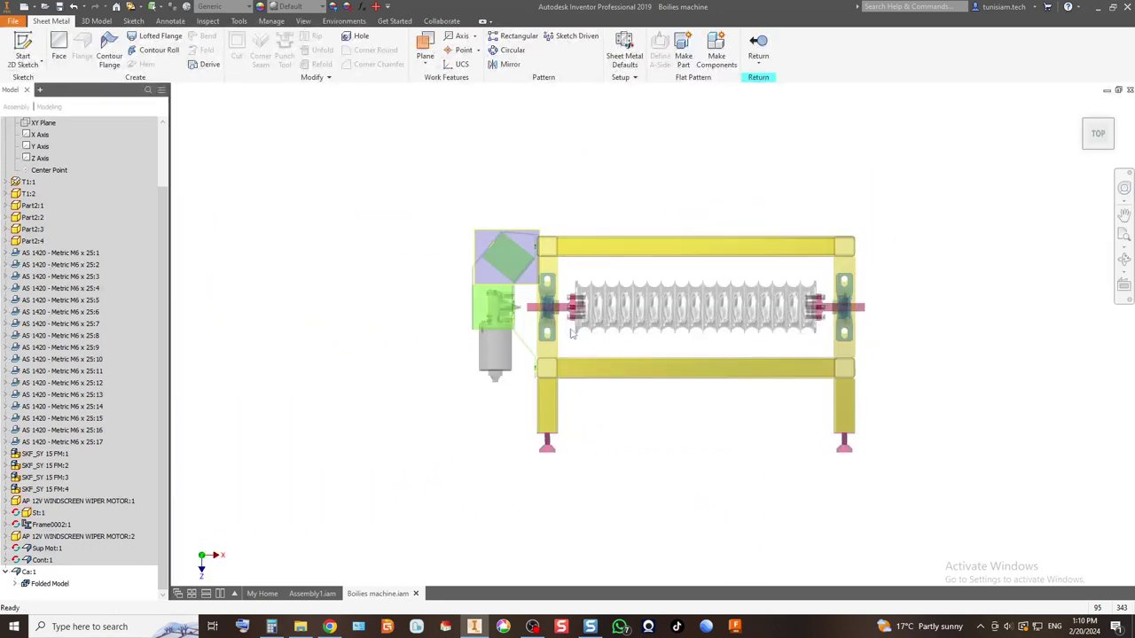
scroll(500, 305, up, 5)
scroll(503, 302, down, 3)
middle_drag(504, 202, 509, 264)
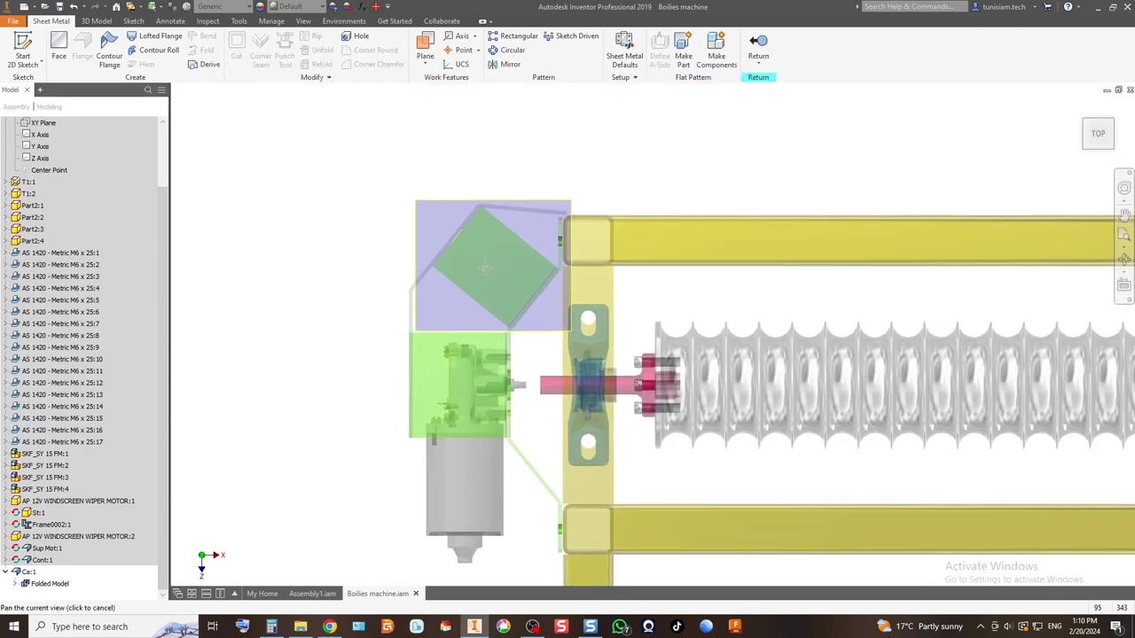
click(23, 46)
key(F6)
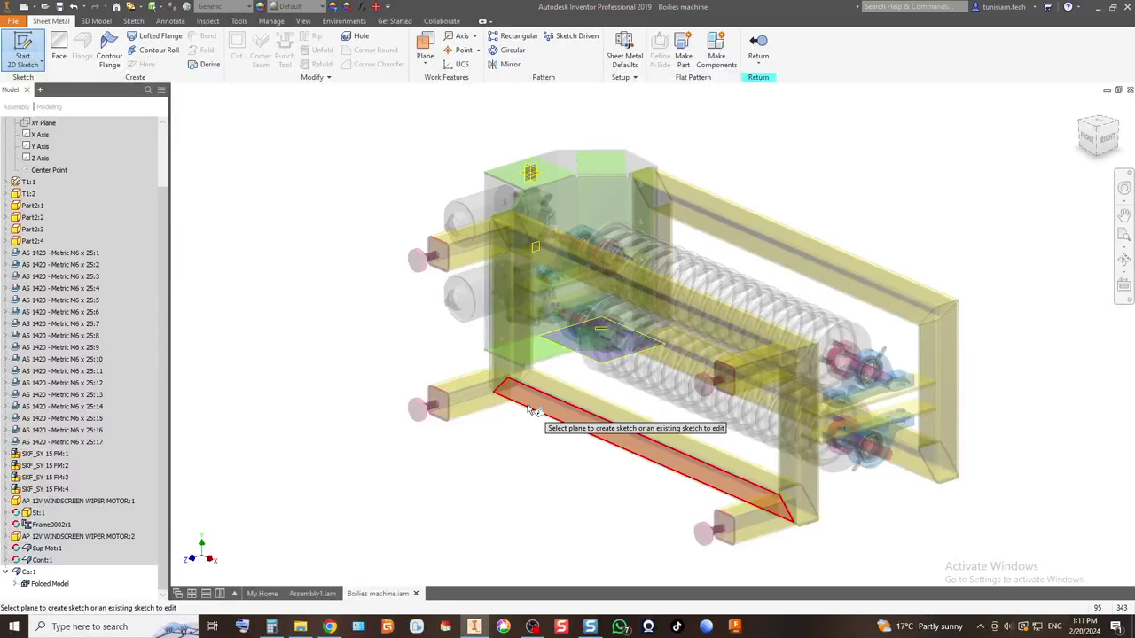
click(1099, 160)
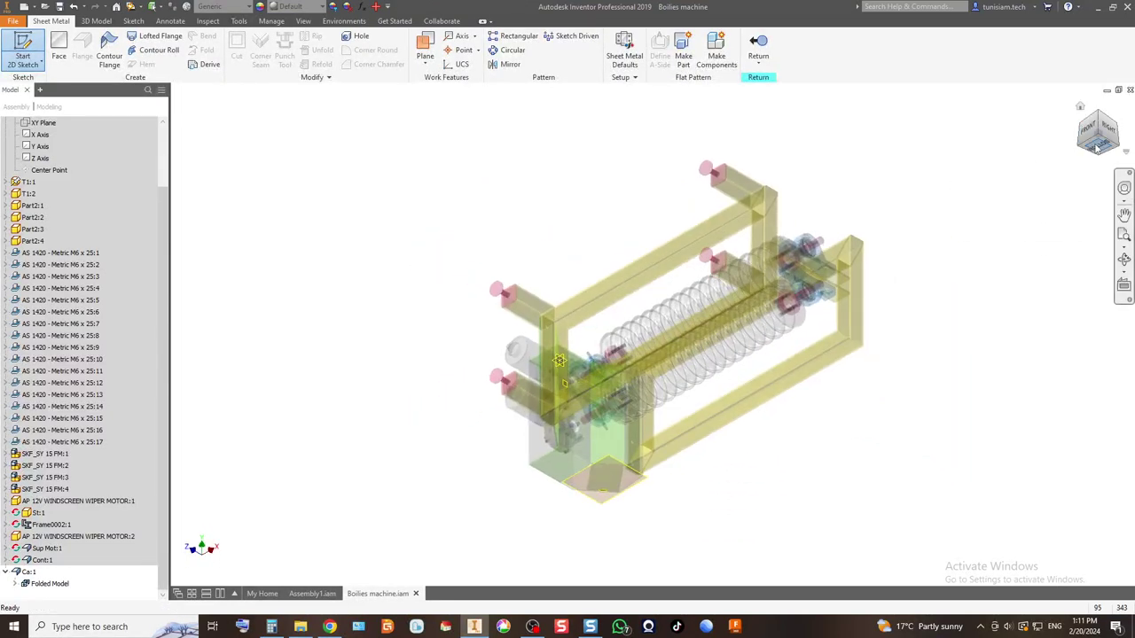
Step: Start a 2D sketch on the horizontal work plane at the motor-side sheet-metal cover, viewed from the top
click(1098, 147)
click(1123, 111)
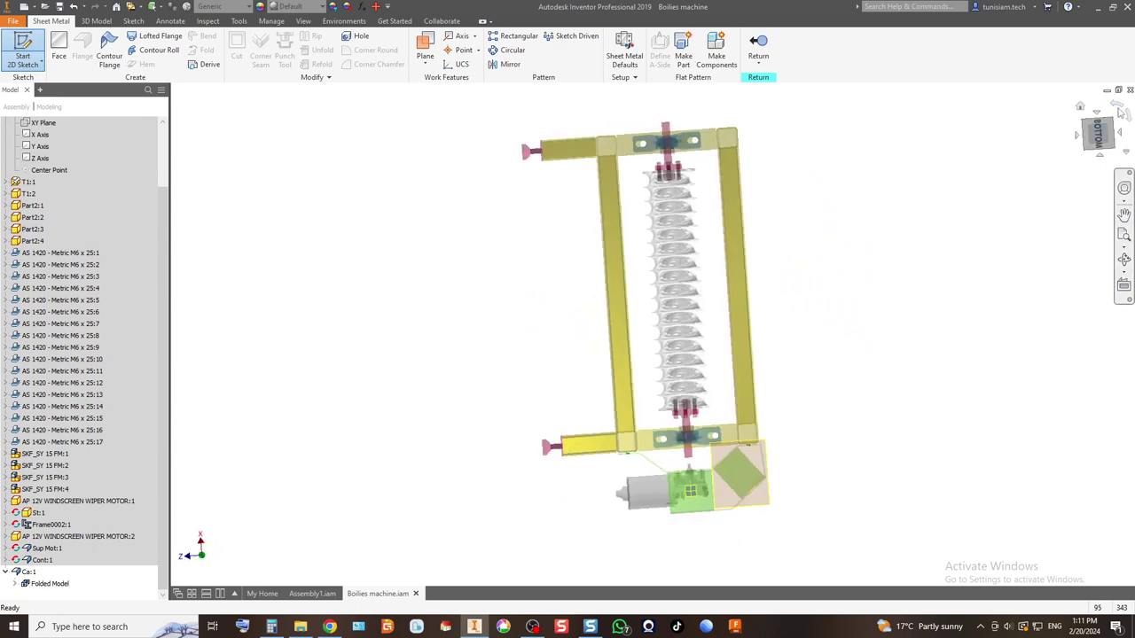
click(1119, 133)
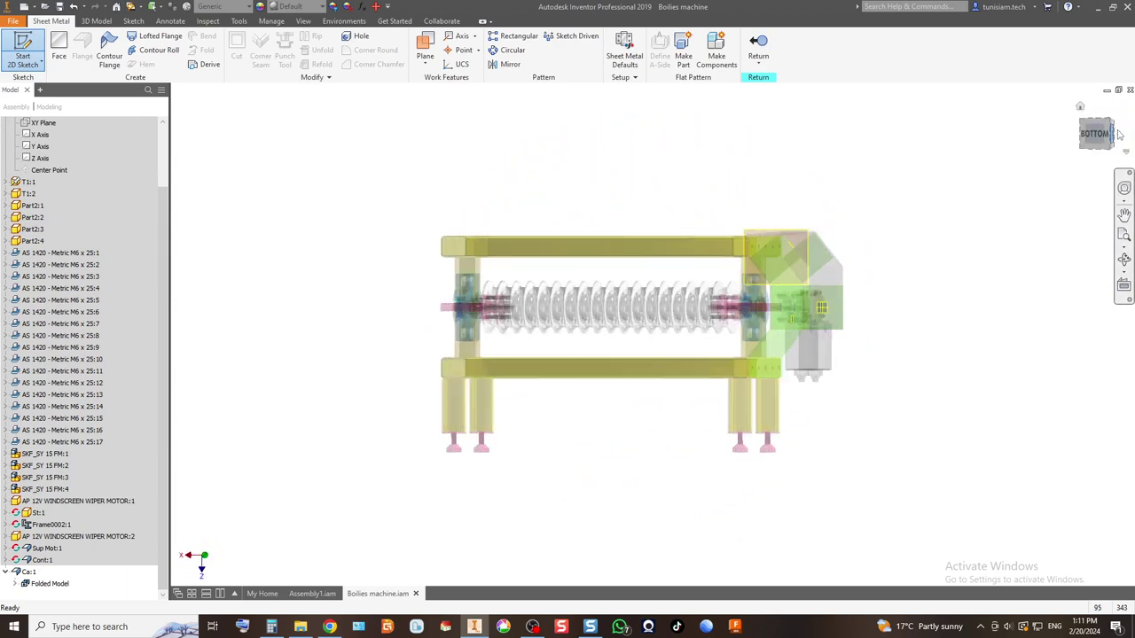
click(1119, 133)
scroll(520, 247, up, 5)
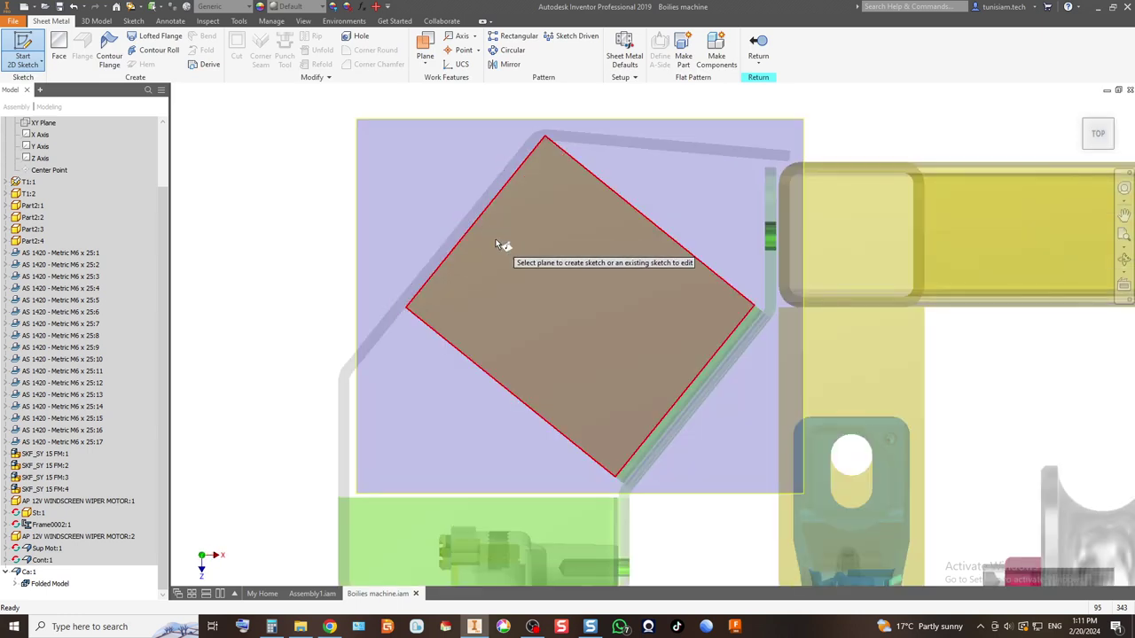
click(519, 273)
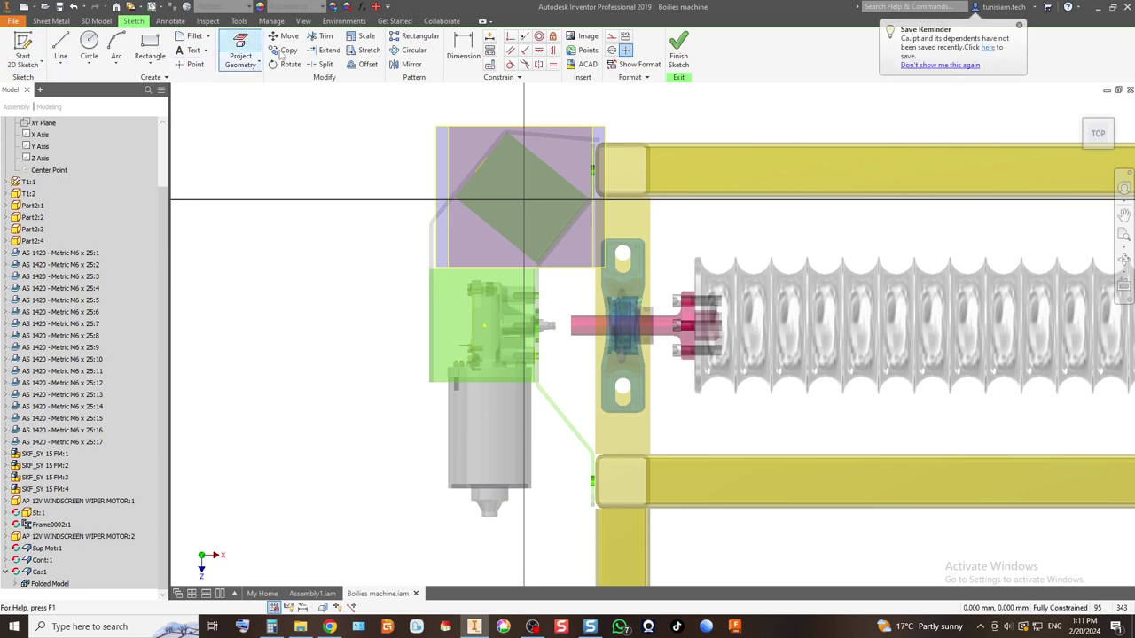
Step: Project the cover's upper flange, sloped wall, straight side wall and the bends between them into the sketch
click(248, 53)
scroll(507, 109, up, 5)
click(618, 215)
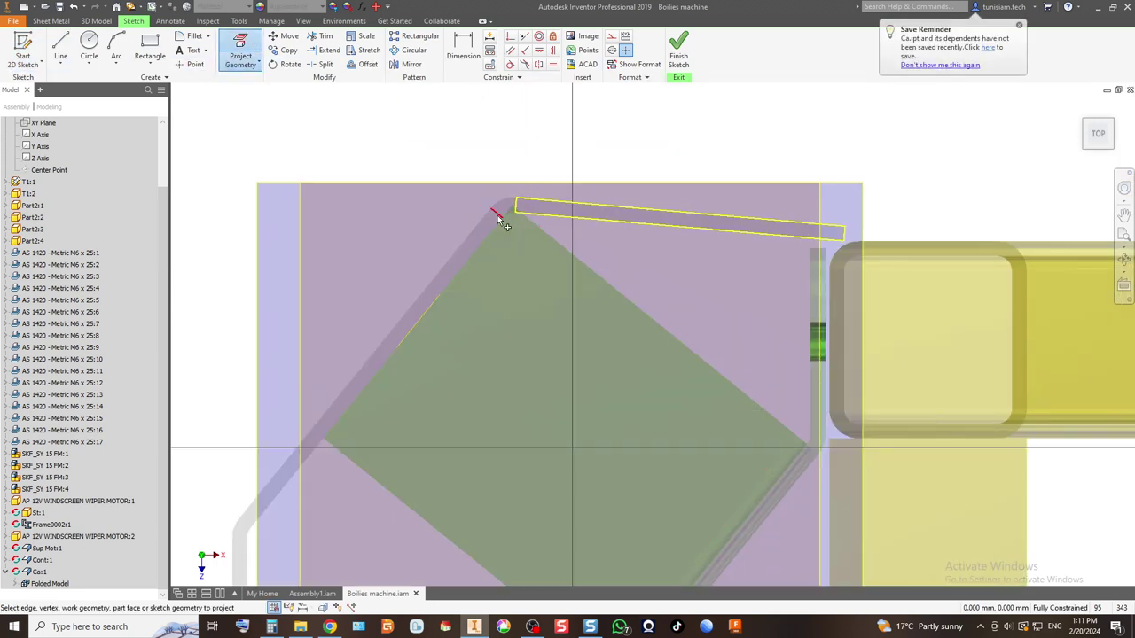
click(506, 210)
click(469, 245)
scroll(469, 245, down, 3)
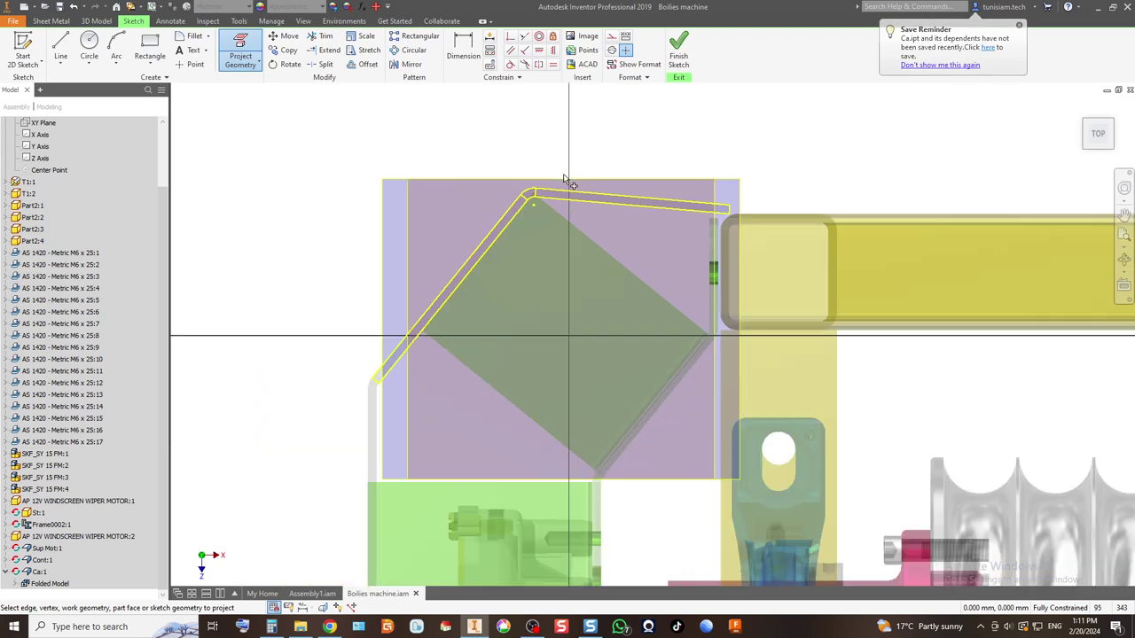
click(379, 400)
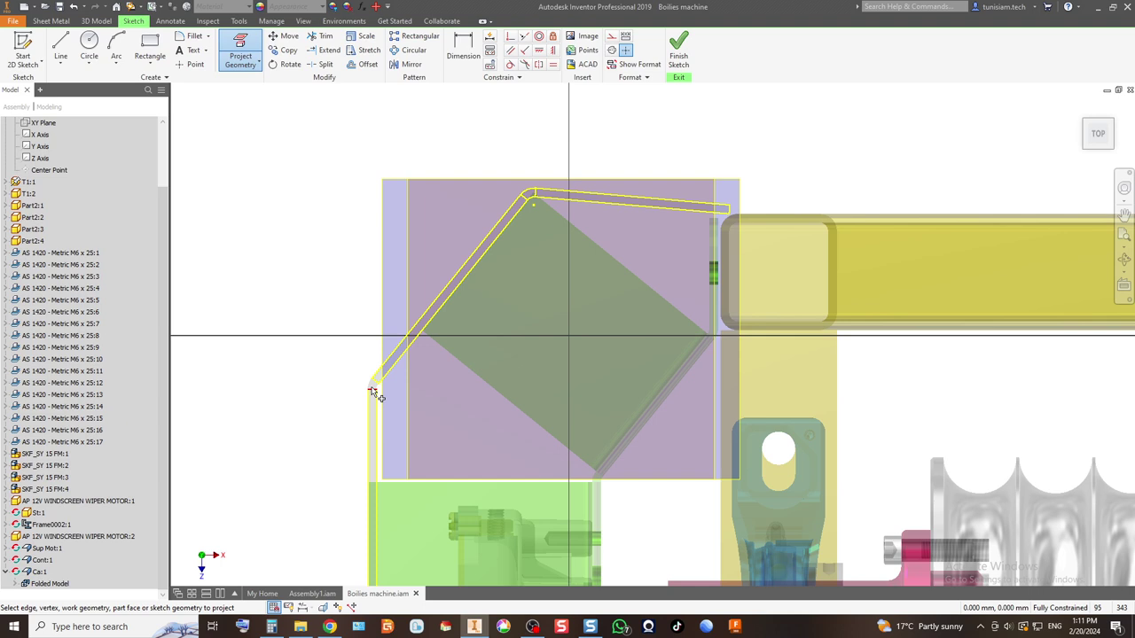
scroll(374, 392, up, 5)
click(380, 385)
scroll(372, 264, down, 6)
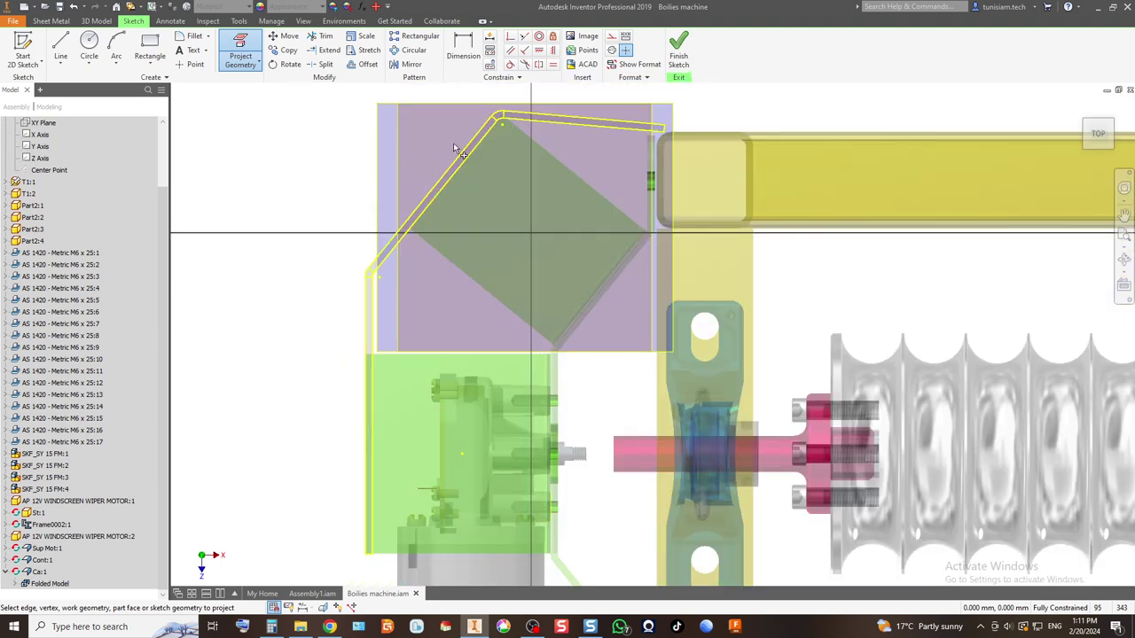
Step: Project the outlines of the two square frame tubes beside the motor cover into the sketch
scroll(494, 122, up, 5)
scroll(288, 343, down, 5)
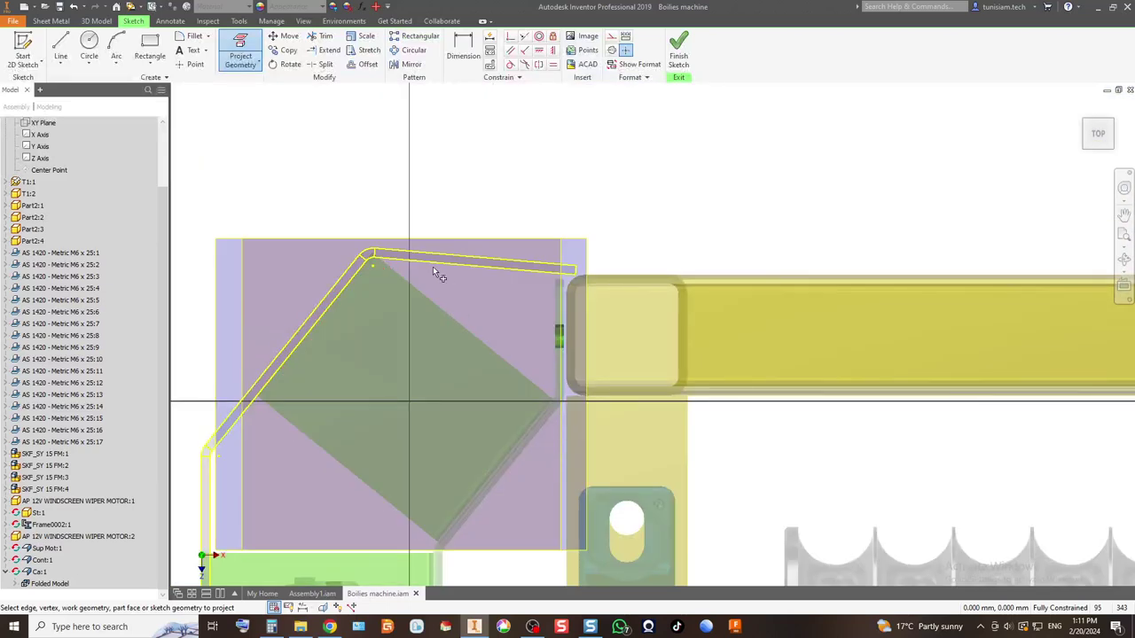
middle_drag(395, 269, 469, 185)
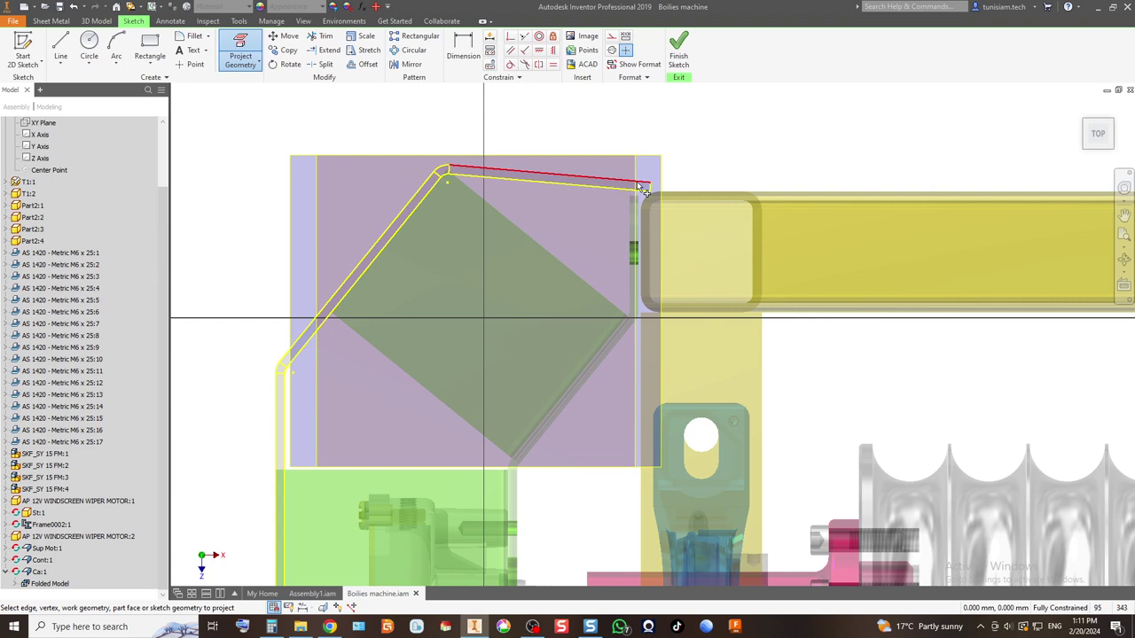
scroll(643, 189, up, 3)
scroll(580, 185, down, 6)
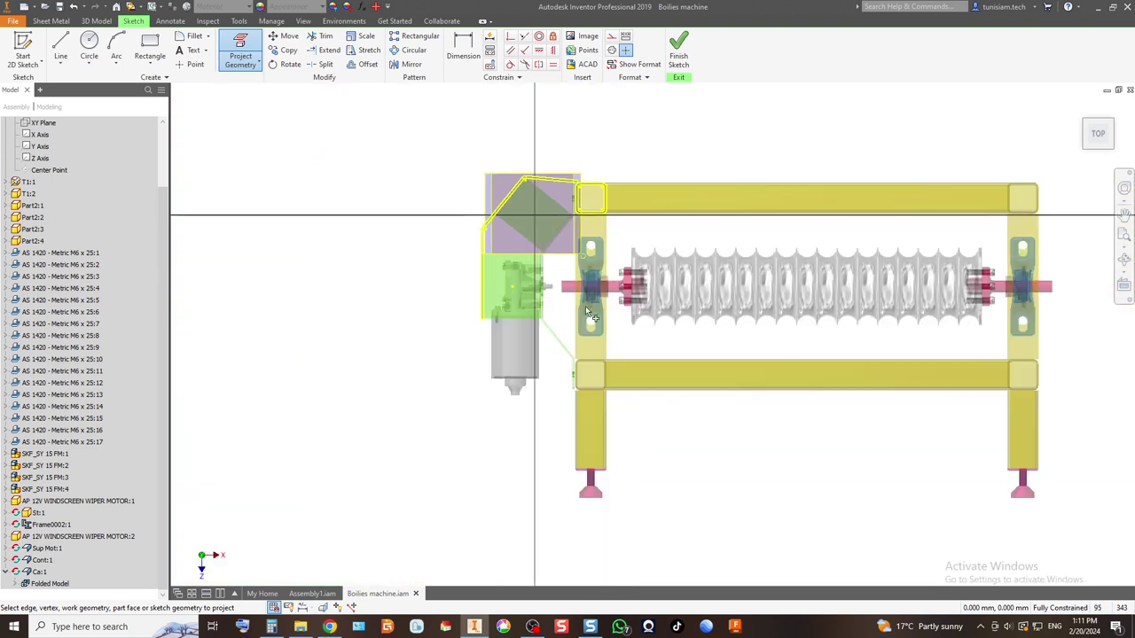
scroll(588, 391, up, 3)
scroll(552, 375, up, 3)
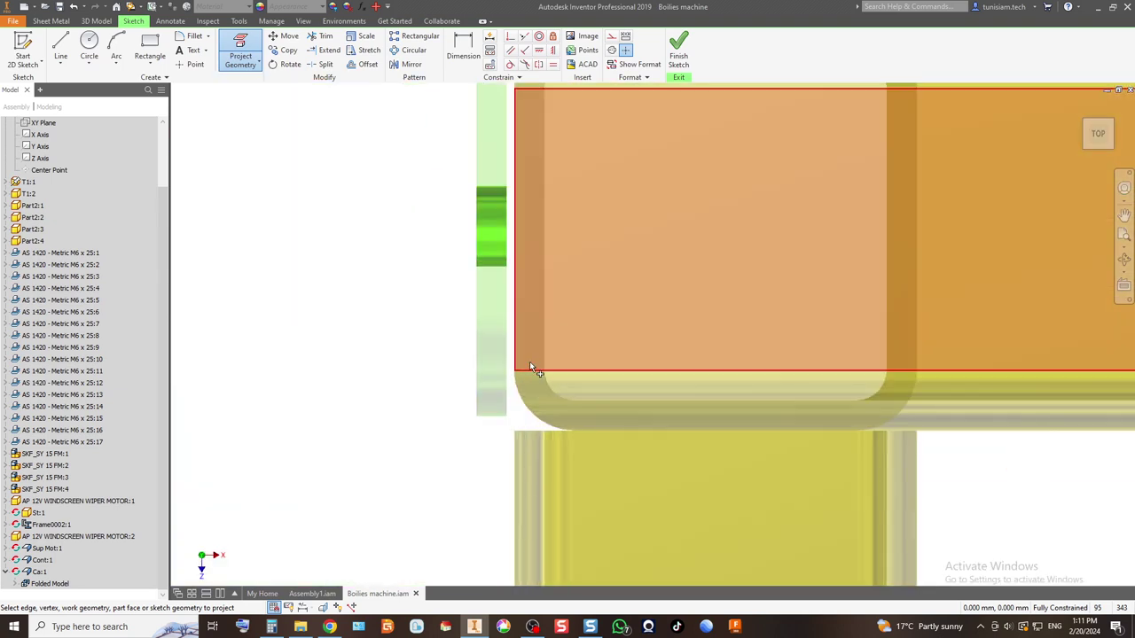
scroll(489, 397, down, 5)
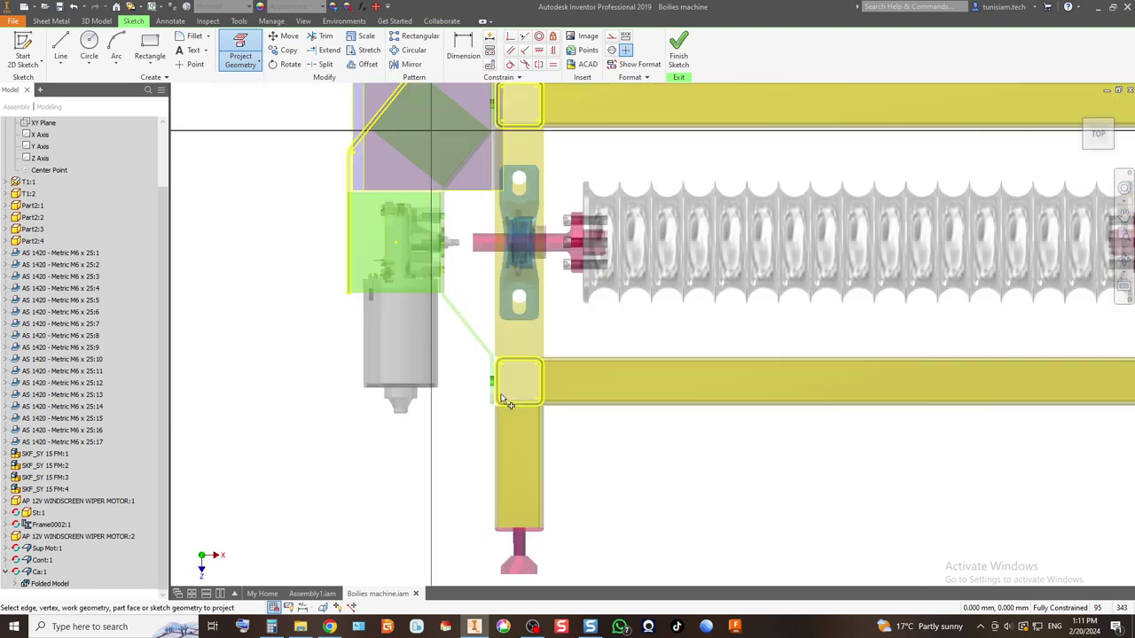
scroll(506, 400, down, 3)
scroll(365, 332, up, 5)
scroll(597, 372, up, 2)
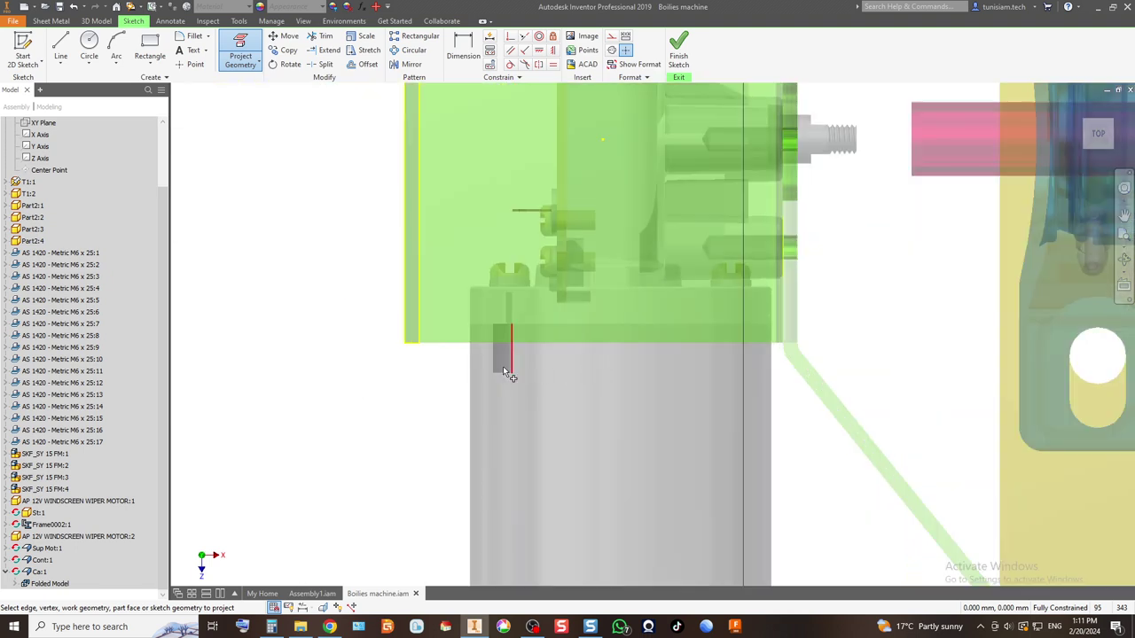
Step: Draw two connected lines from the side wall's inner end corner, sloping past the motor to the lower frame tube's outer side
click(62, 44)
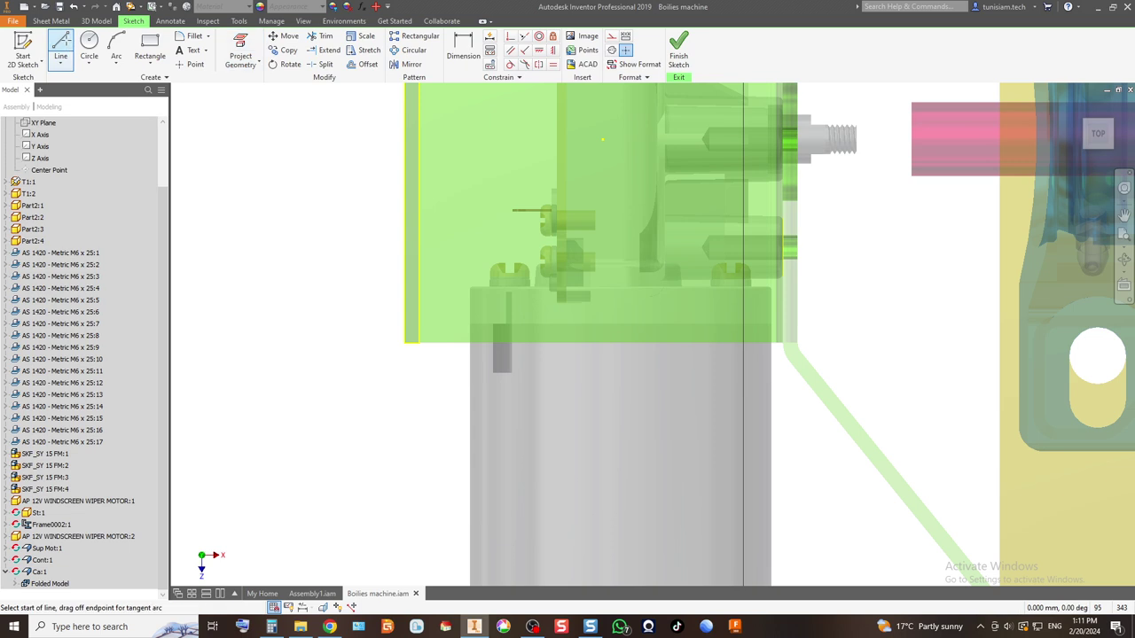
click(419, 343)
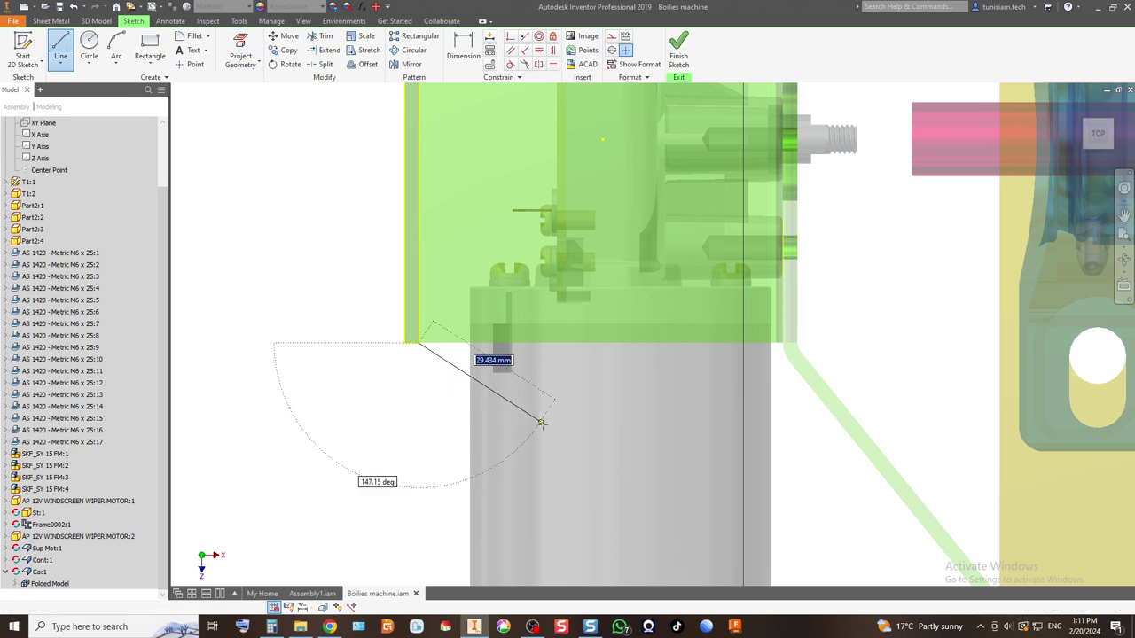
scroll(530, 335, down, 3)
scroll(585, 341, up, 5)
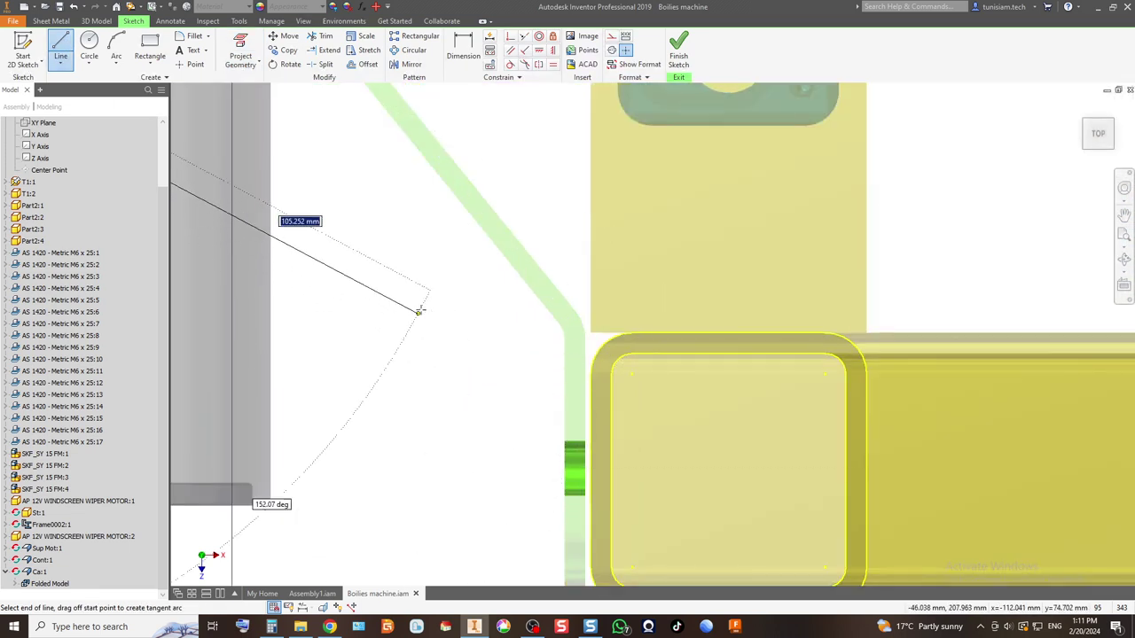
scroll(470, 350, down, 3)
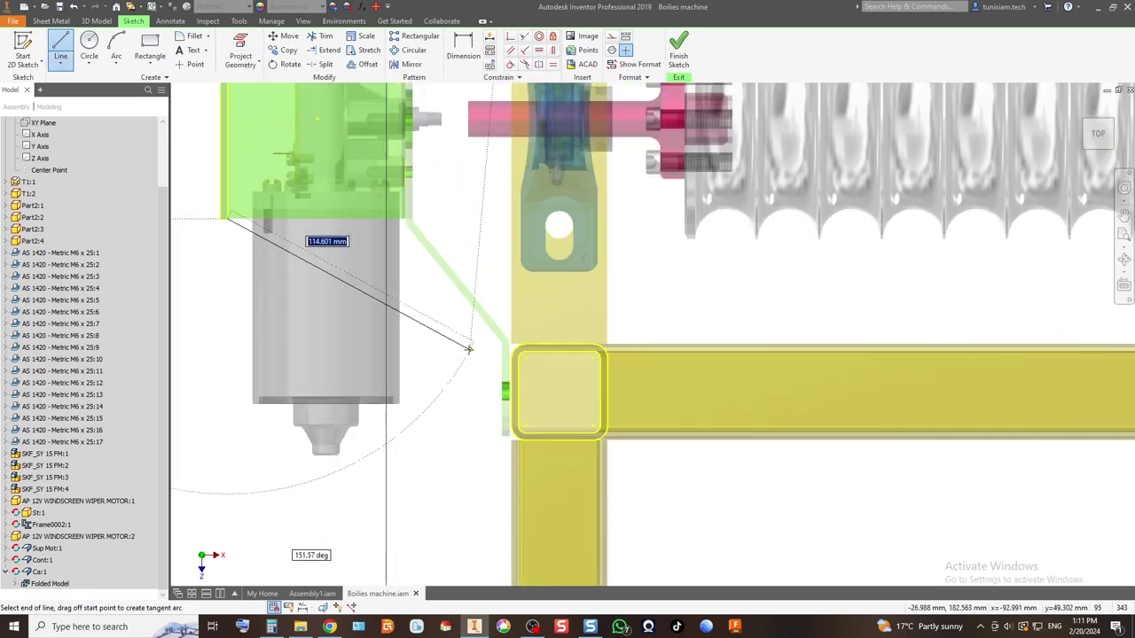
click(408, 275)
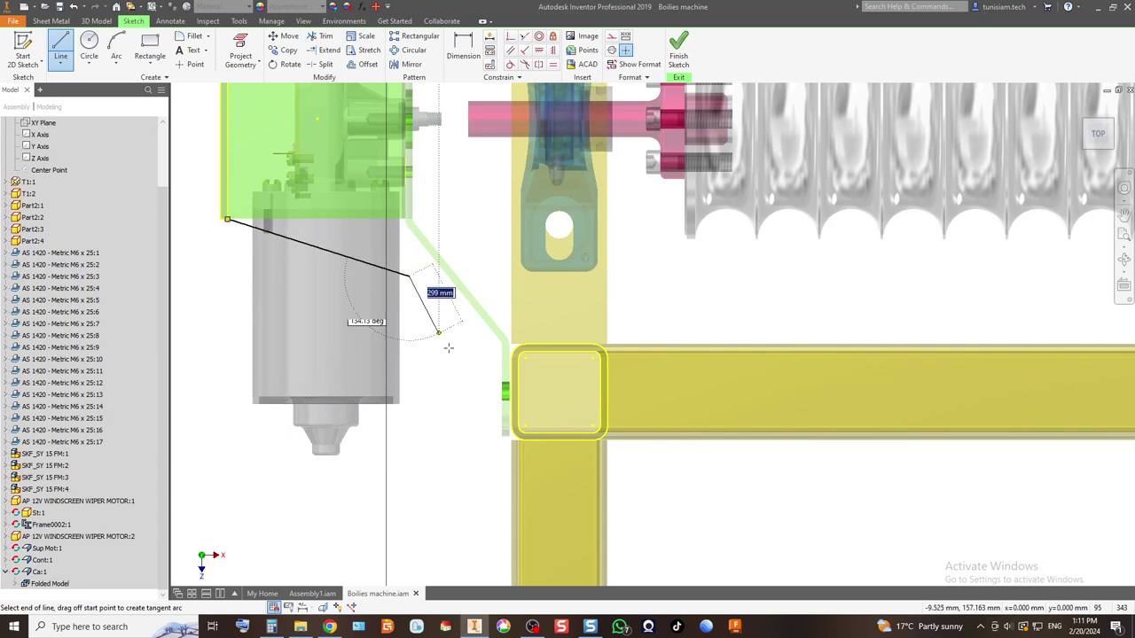
click(509, 391)
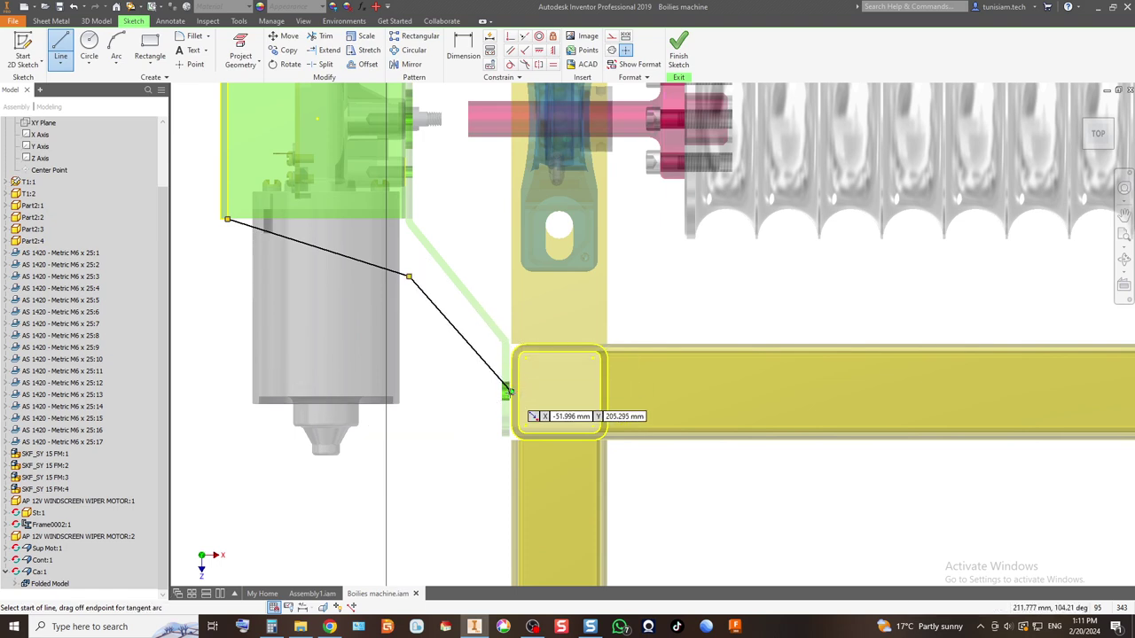
Step: Close the profile with a straight line along the frame tubes' outer side up to the upper flange's inner edge
scroll(496, 381, down, 6)
scroll(470, 373, up, 5)
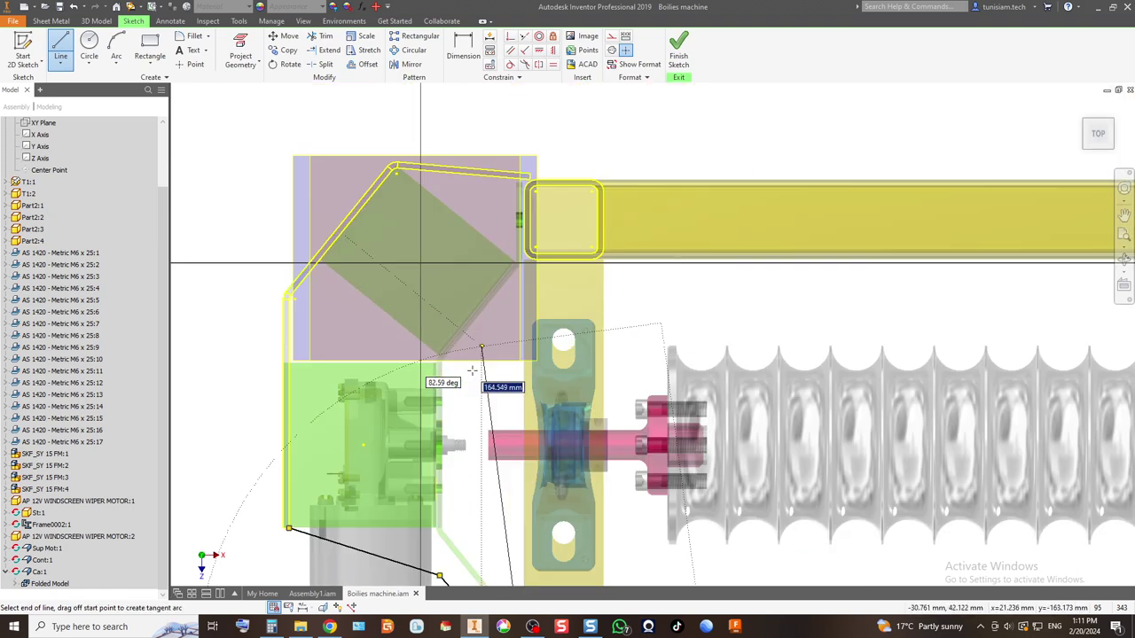
scroll(501, 174, up, 4)
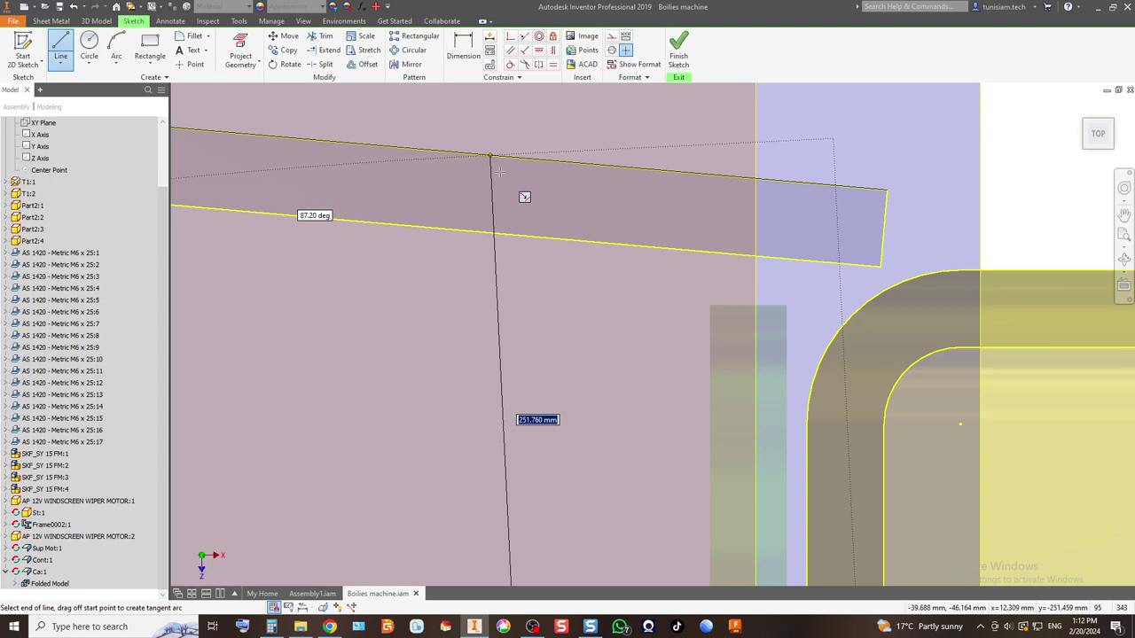
double_click(806, 261)
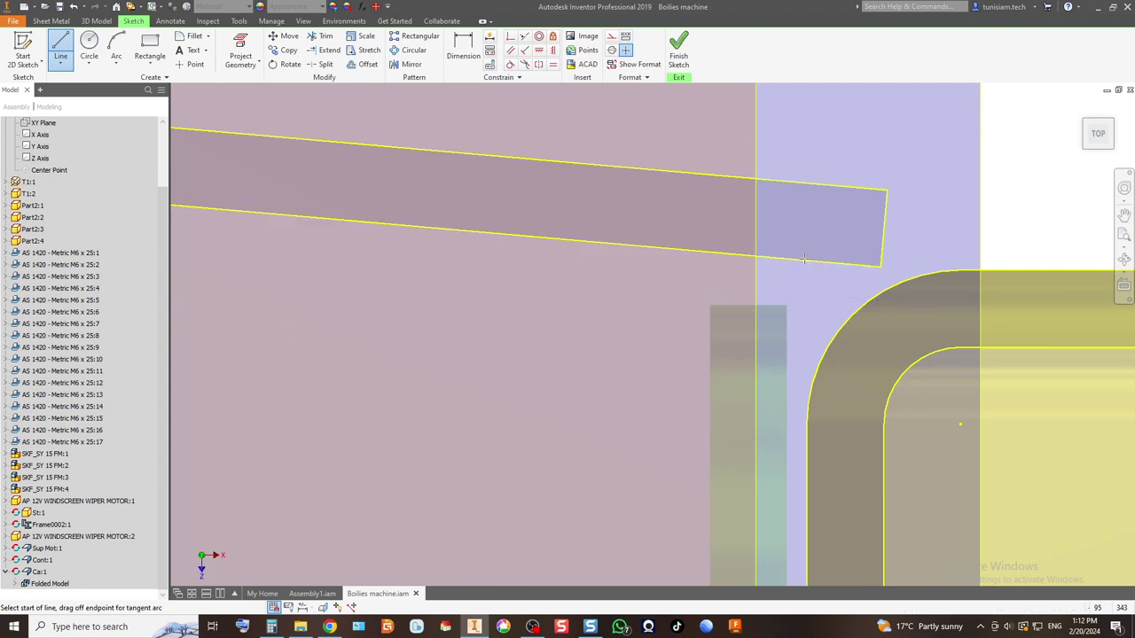
scroll(719, 332, down, 3)
scroll(762, 337, up, 2)
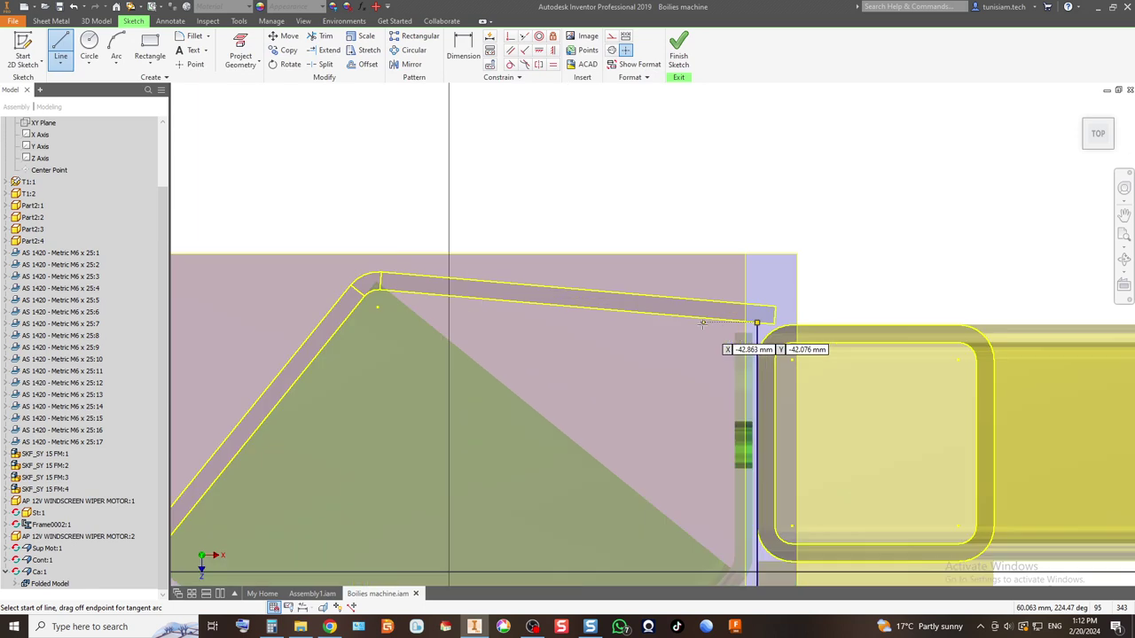
scroll(768, 325, up, 2)
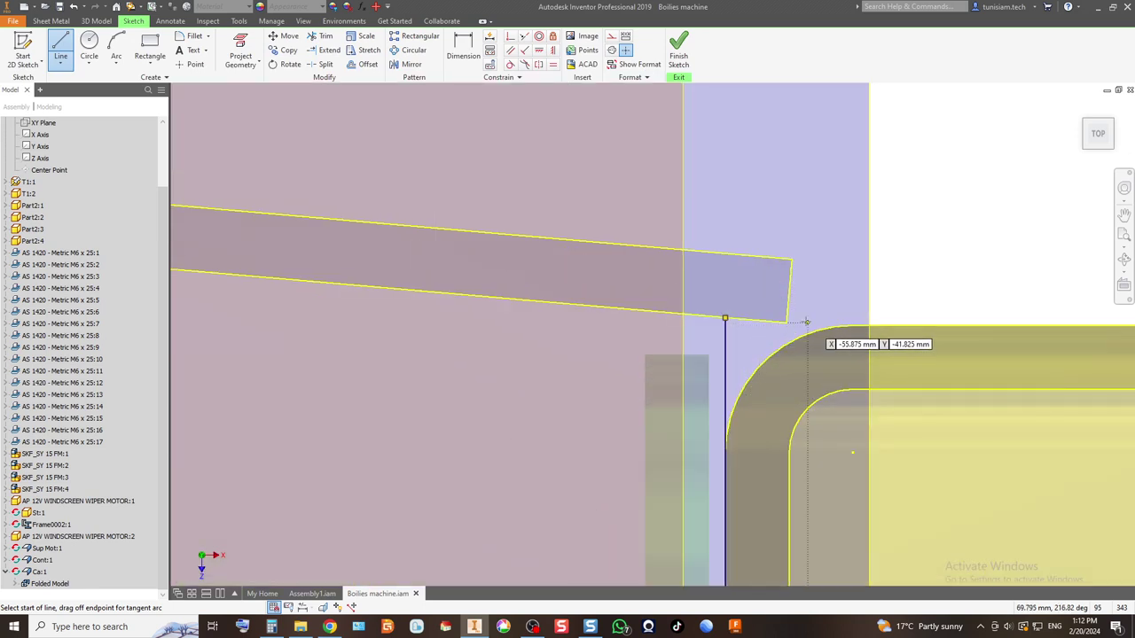
click(786, 323)
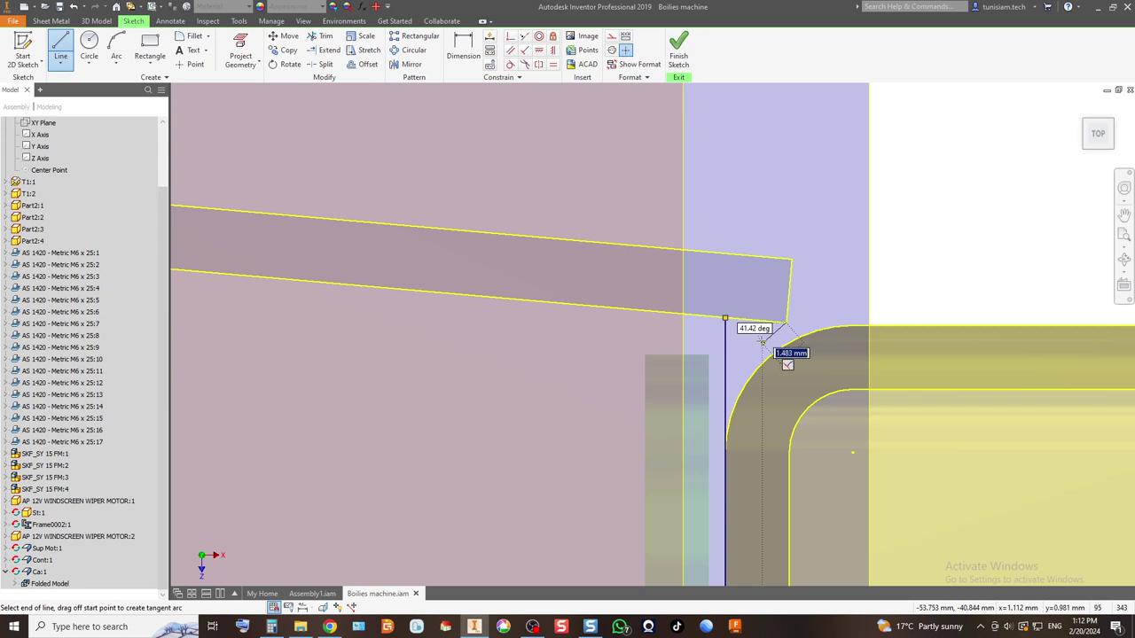
key(Escape)
scroll(661, 315, down, 5)
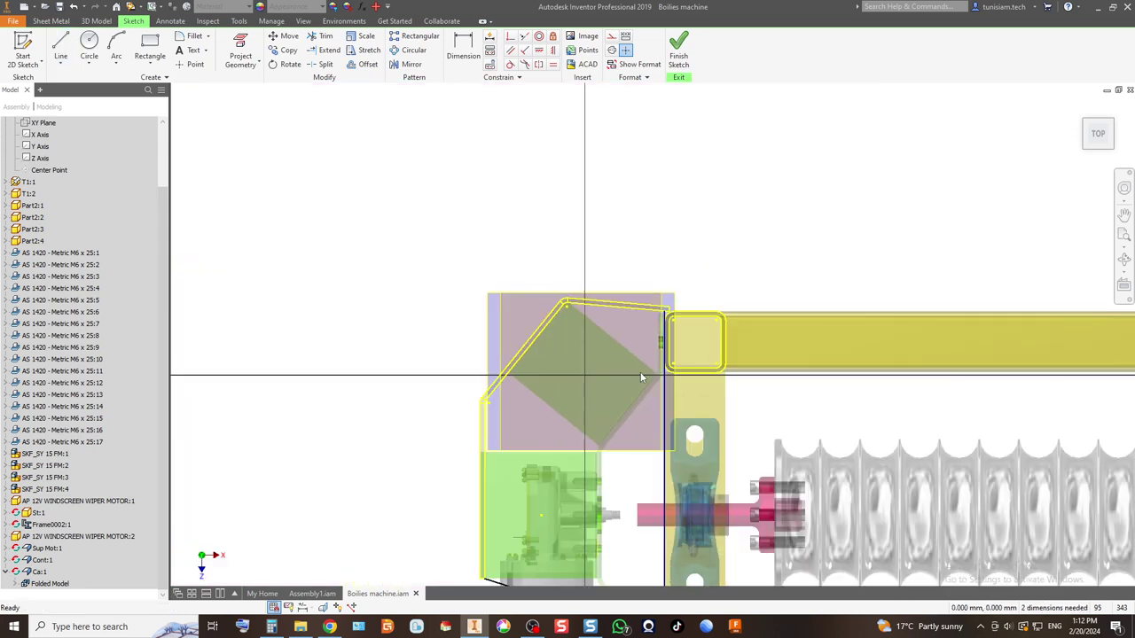
Step: Check the closed plate profile around the motor and finish the sketch
scroll(473, 454, up, 2)
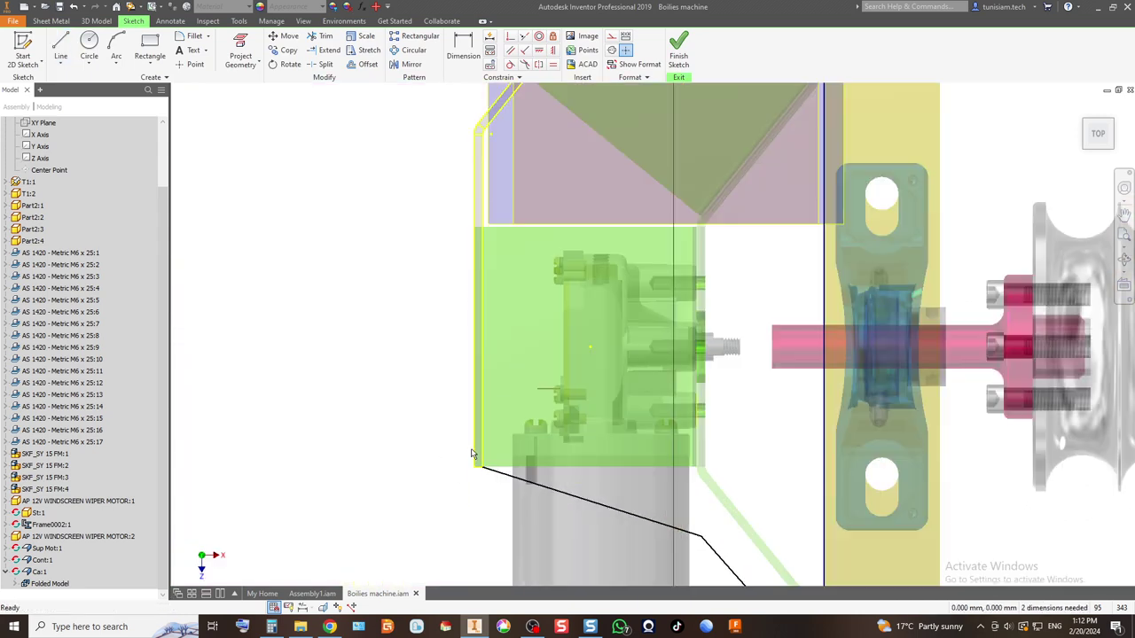
scroll(485, 470, up, 3)
scroll(434, 470, down, 3)
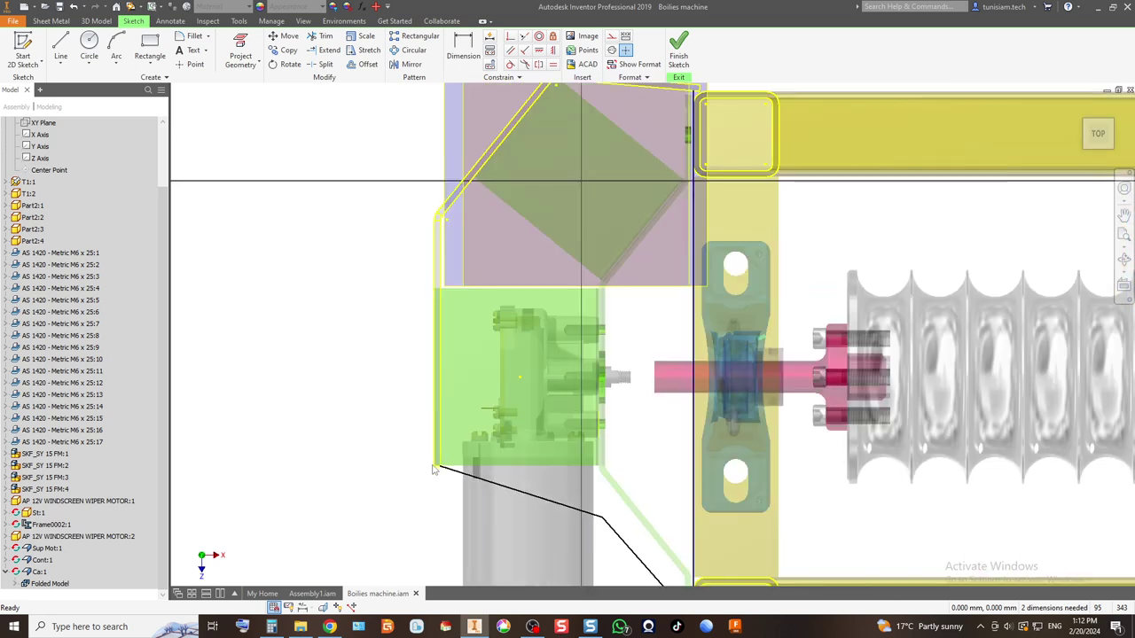
click(676, 55)
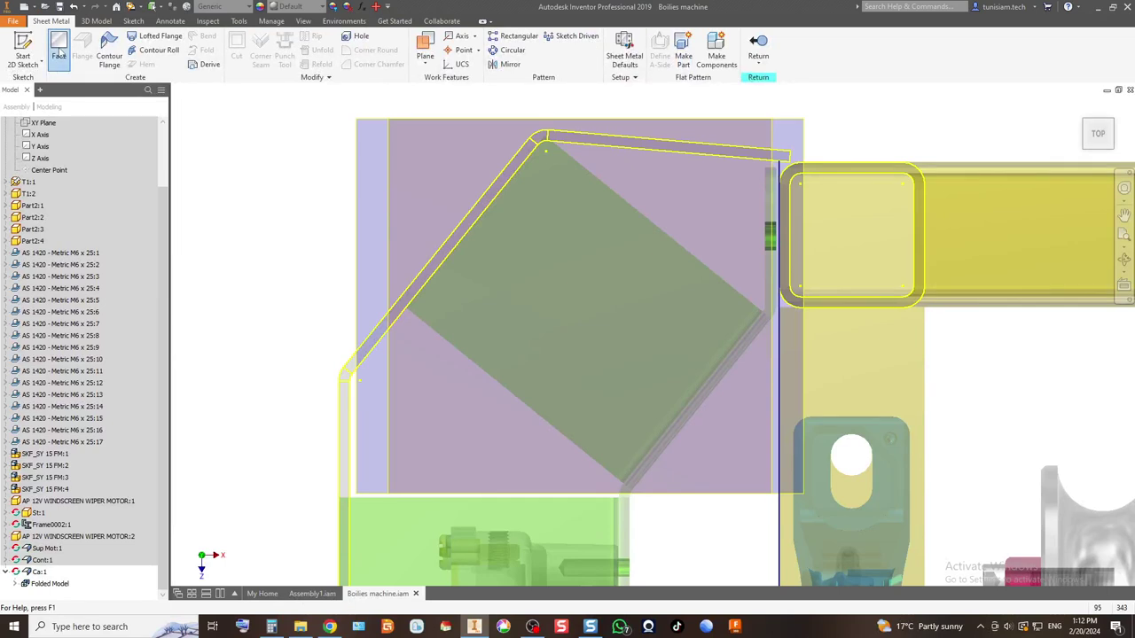
Step: Set up a sheet-metal Face from the closed plate profile, with its thickness offset inward from the sketch plane
click(59, 46)
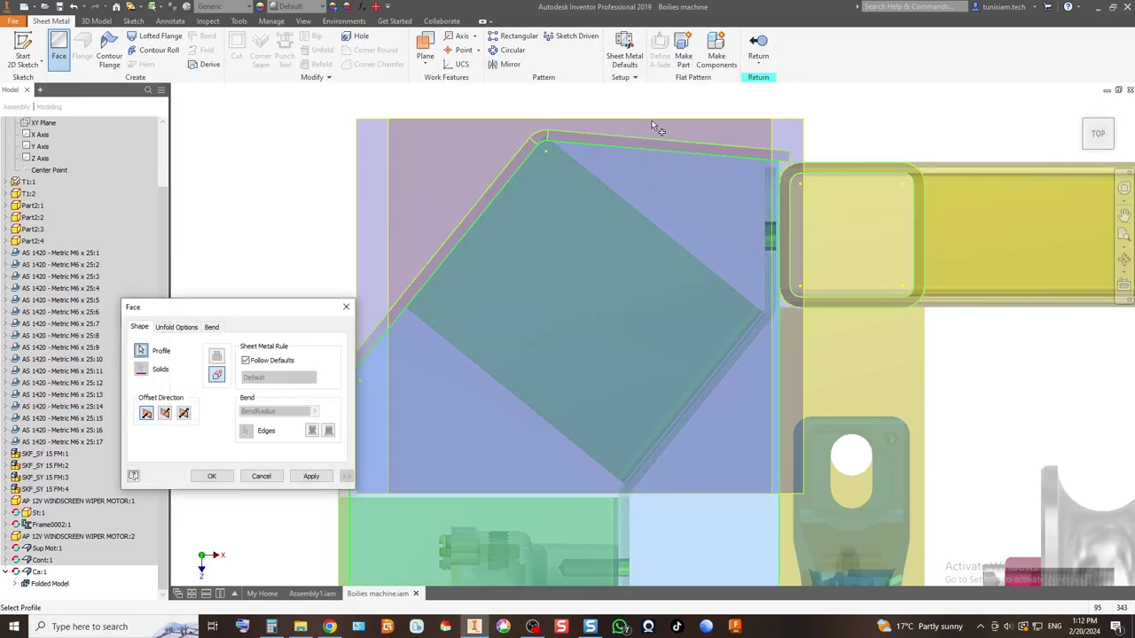
scroll(707, 133, up, 3)
scroll(683, 171, down, 5)
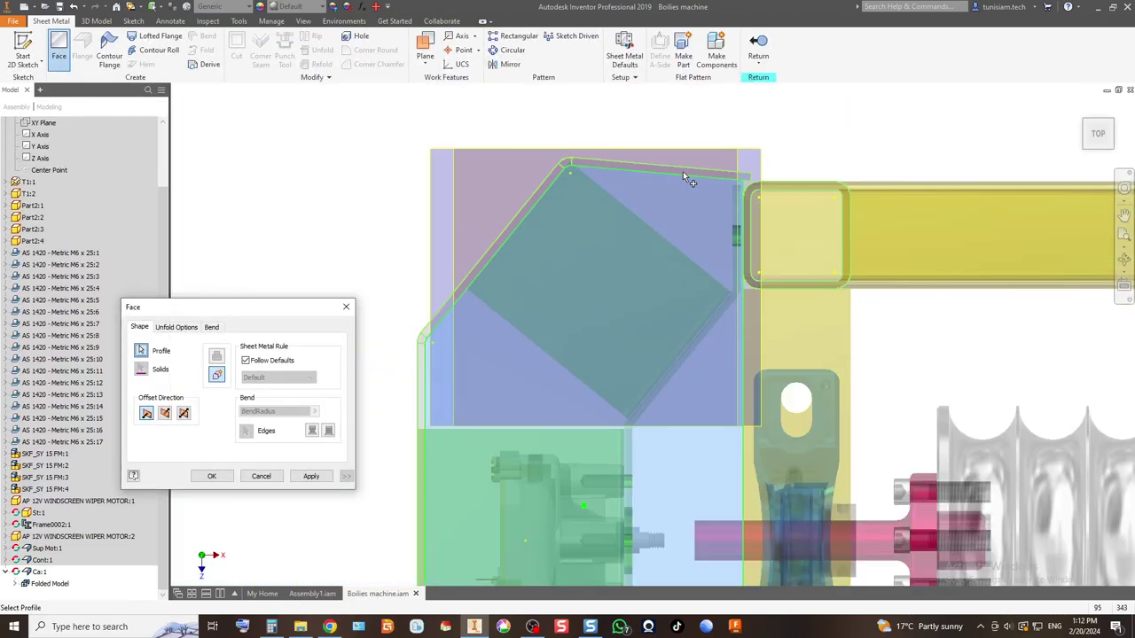
scroll(701, 438, up, 6)
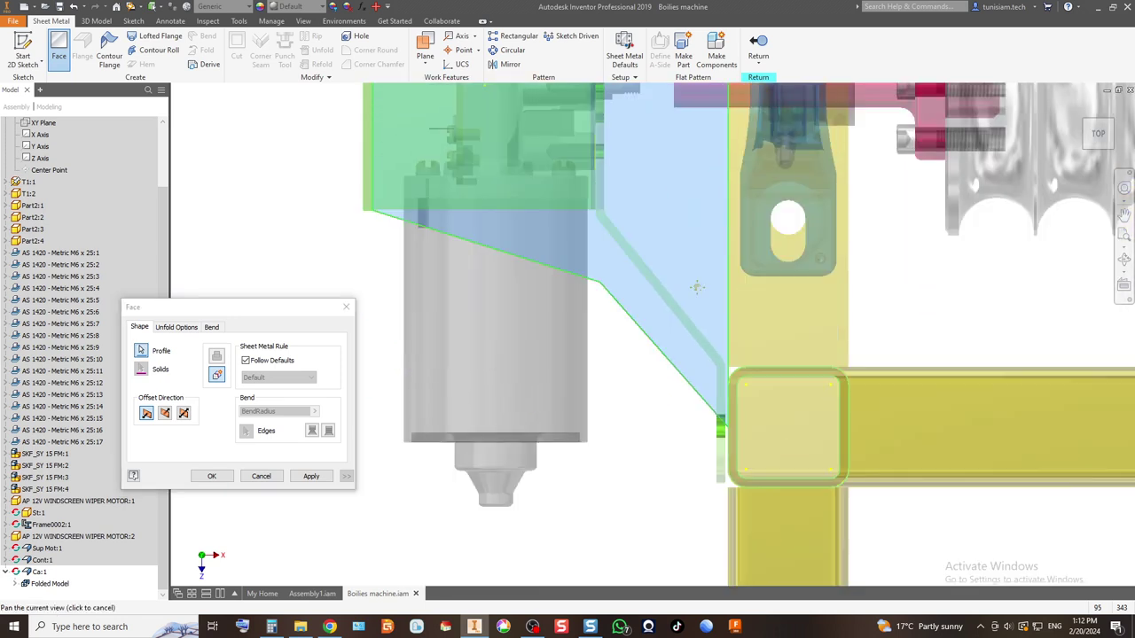
scroll(763, 235, down, 4)
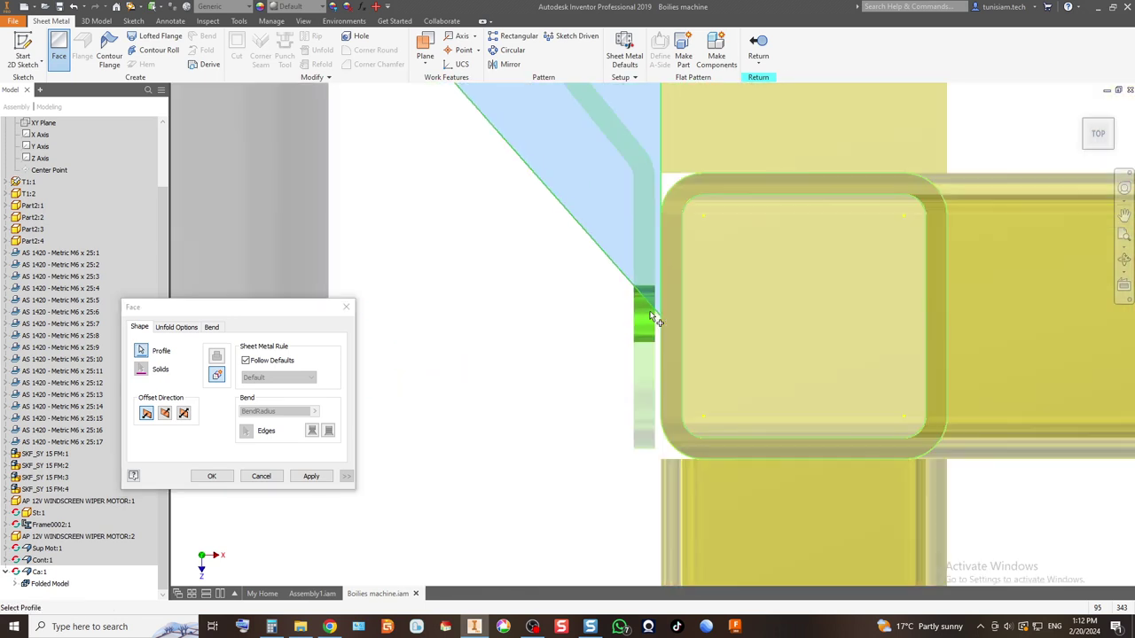
click(1079, 133)
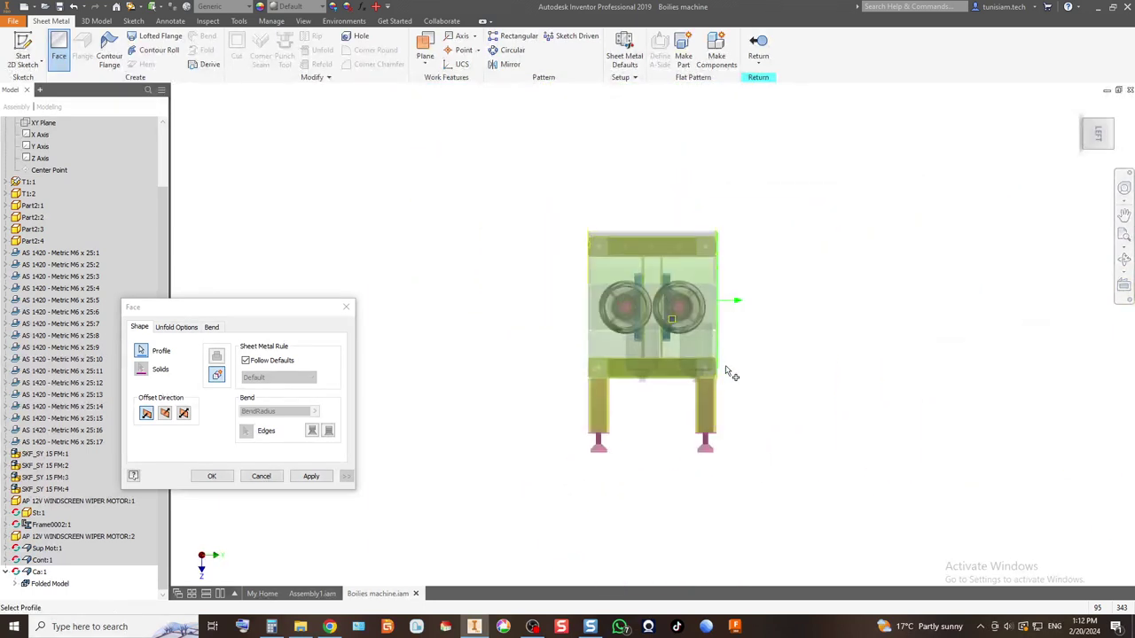
scroll(727, 372, up, 3)
scroll(581, 395, down, 1)
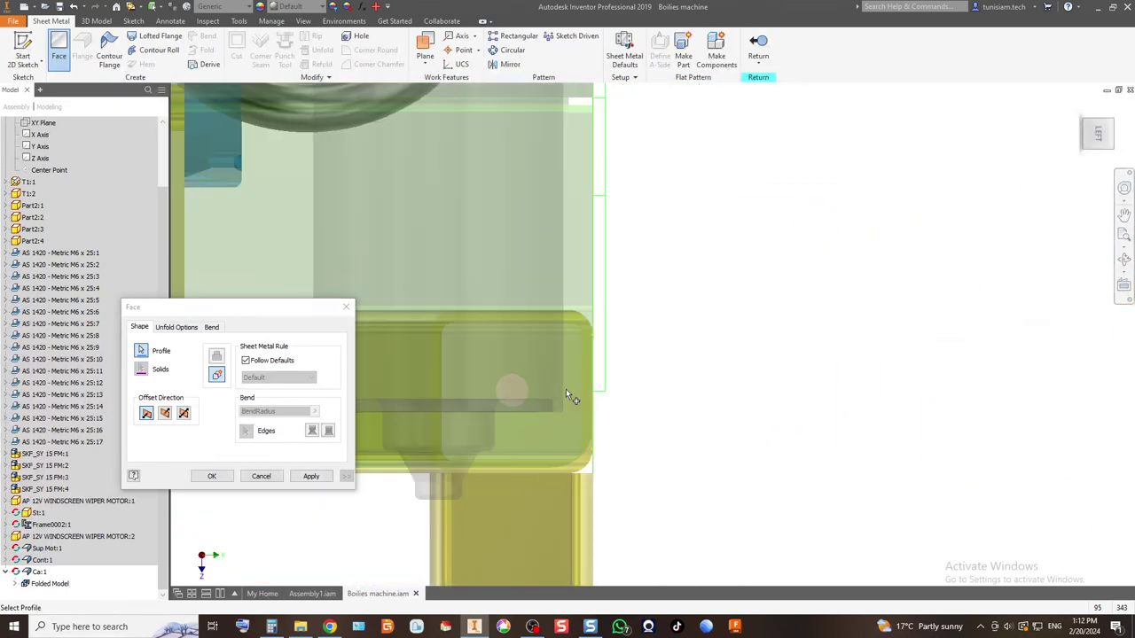
click(147, 414)
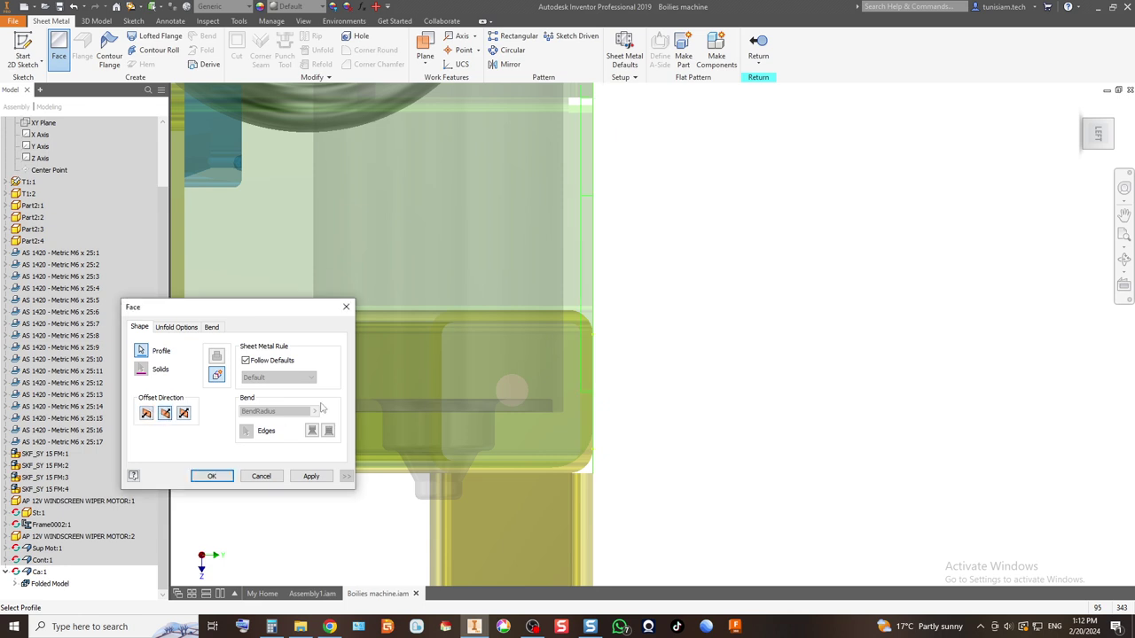
Step: Check the face preview against the cover walls and frame tubes, and create the plate with the default sheet-metal rule
scroll(722, 372, down, 2)
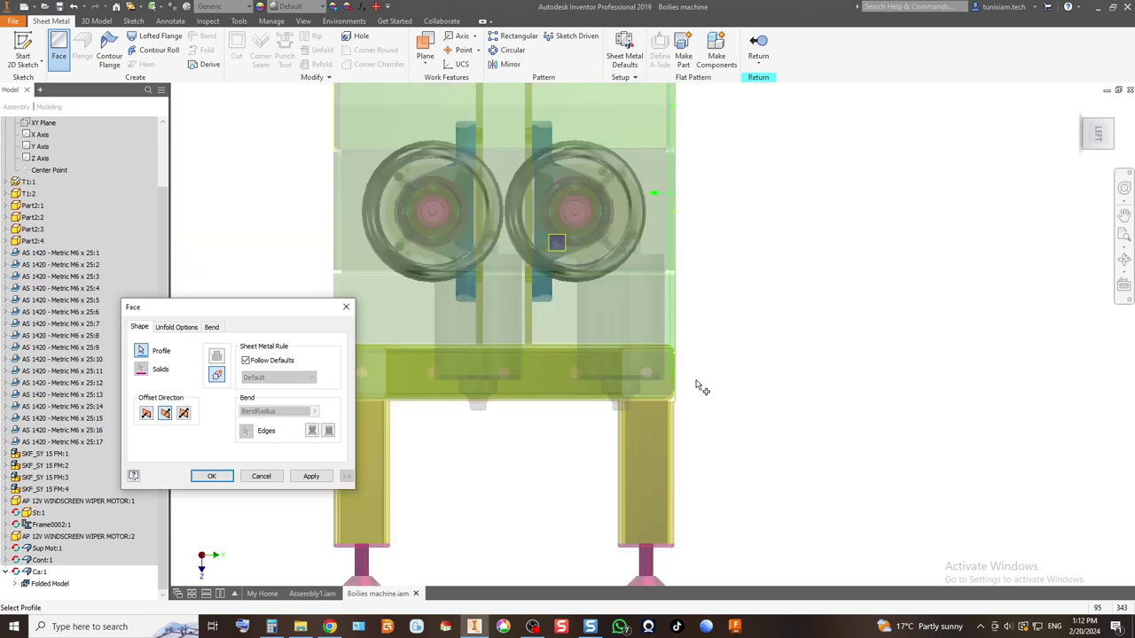
scroll(679, 391, up, 3)
scroll(705, 377, down, 2)
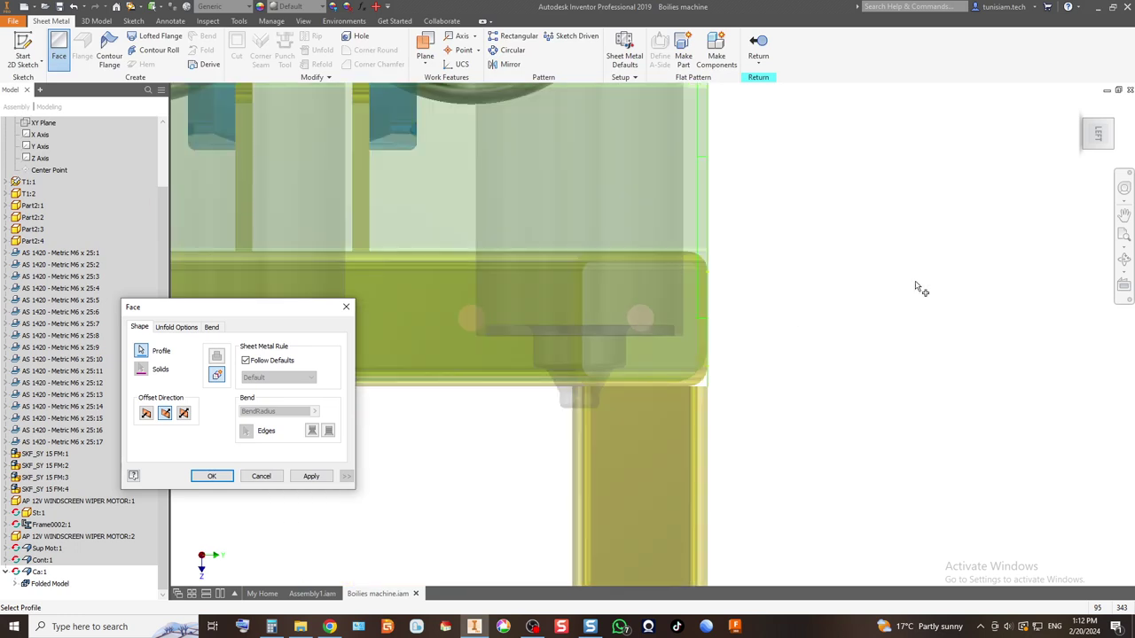
click(1122, 131)
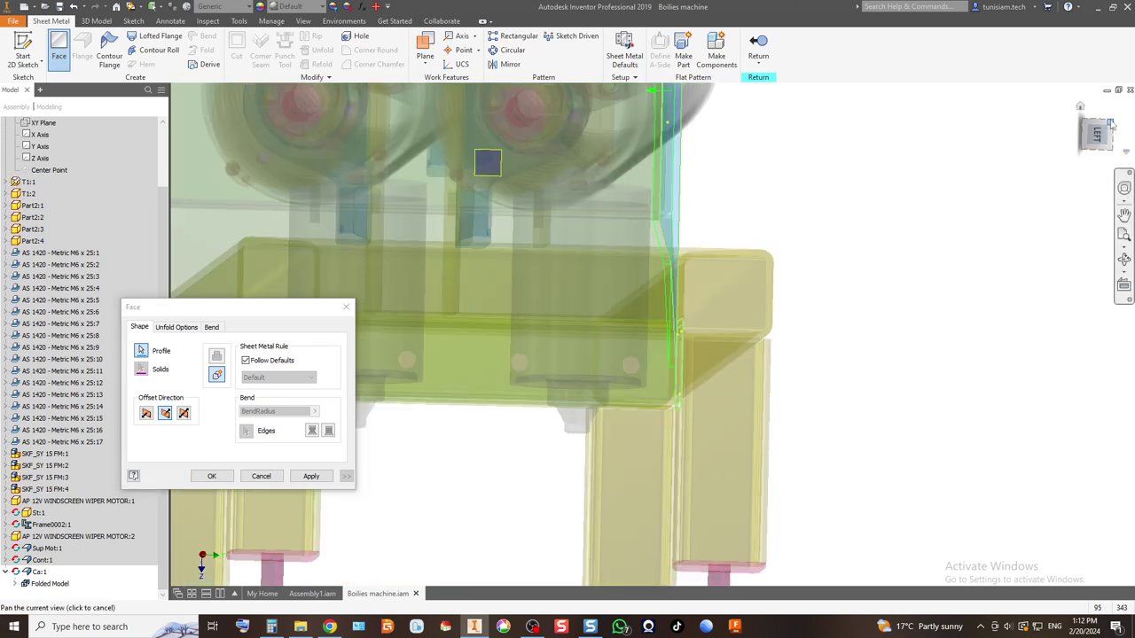
scroll(586, 342, up, 5)
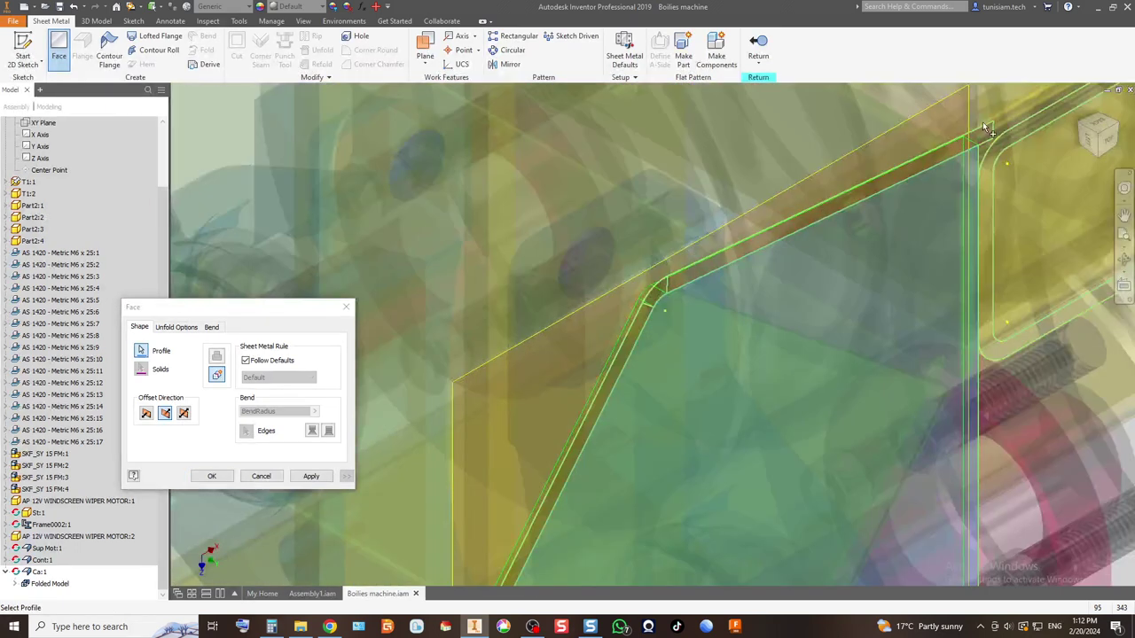
scroll(638, 280, up, 3)
scroll(729, 247, down, 4)
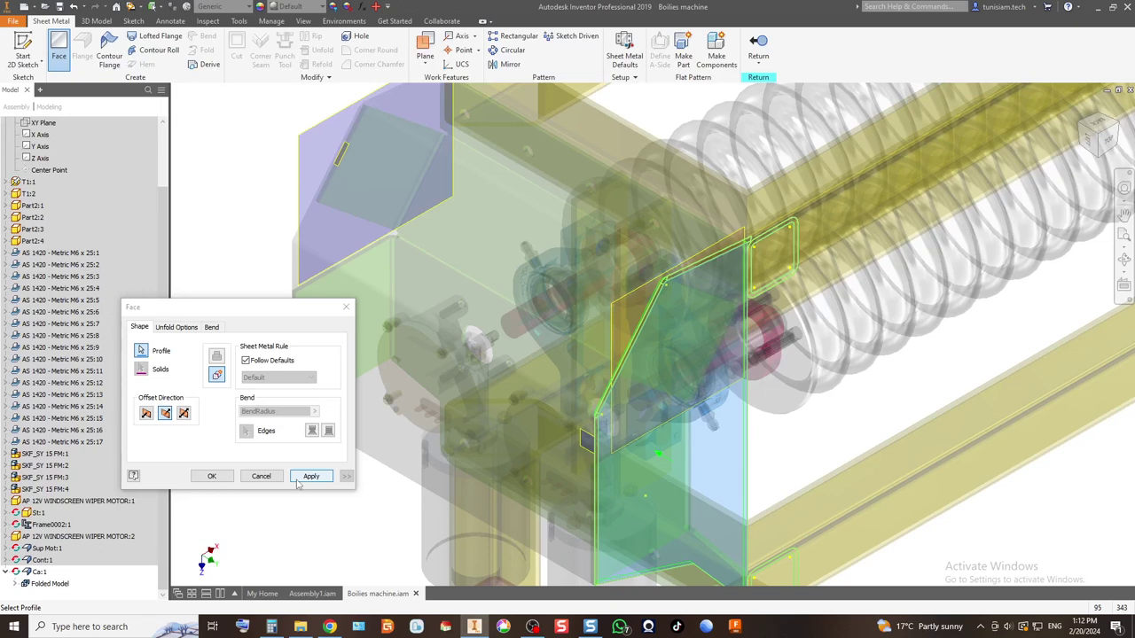
scroll(618, 403, up, 4)
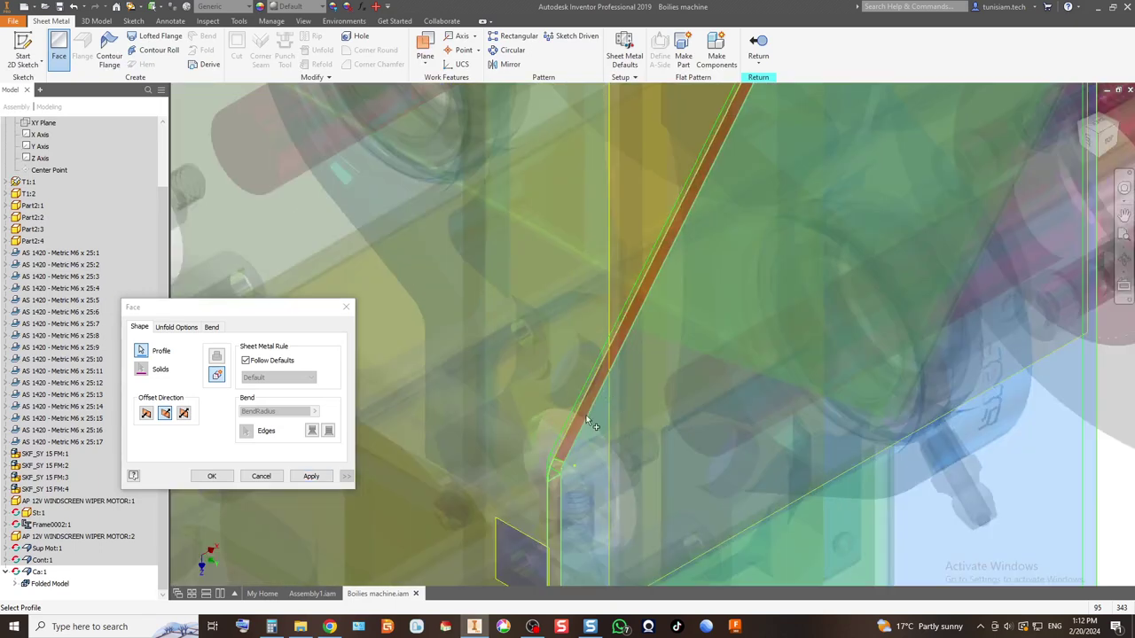
scroll(617, 351, down, 4)
scroll(617, 351, up, 5)
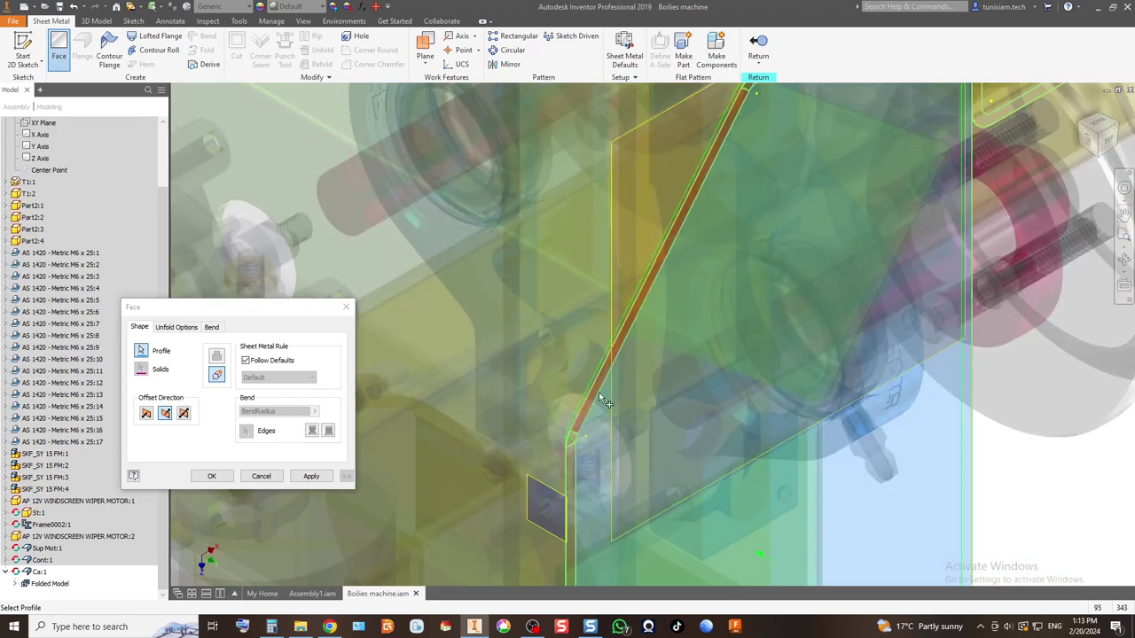
click(311, 476)
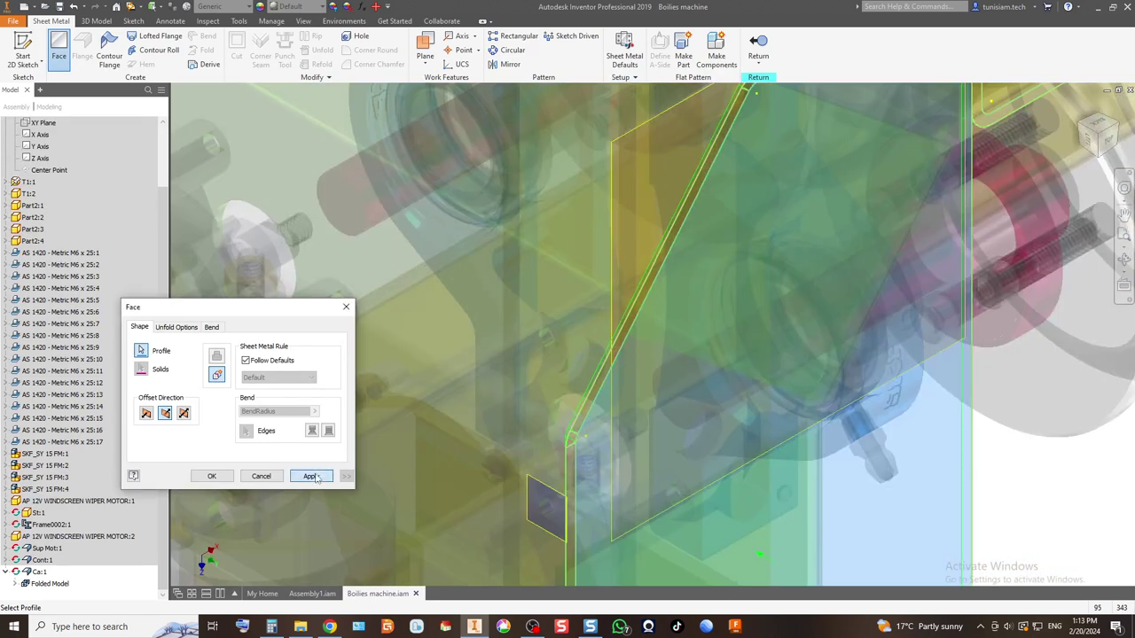
scroll(410, 368, down, 5)
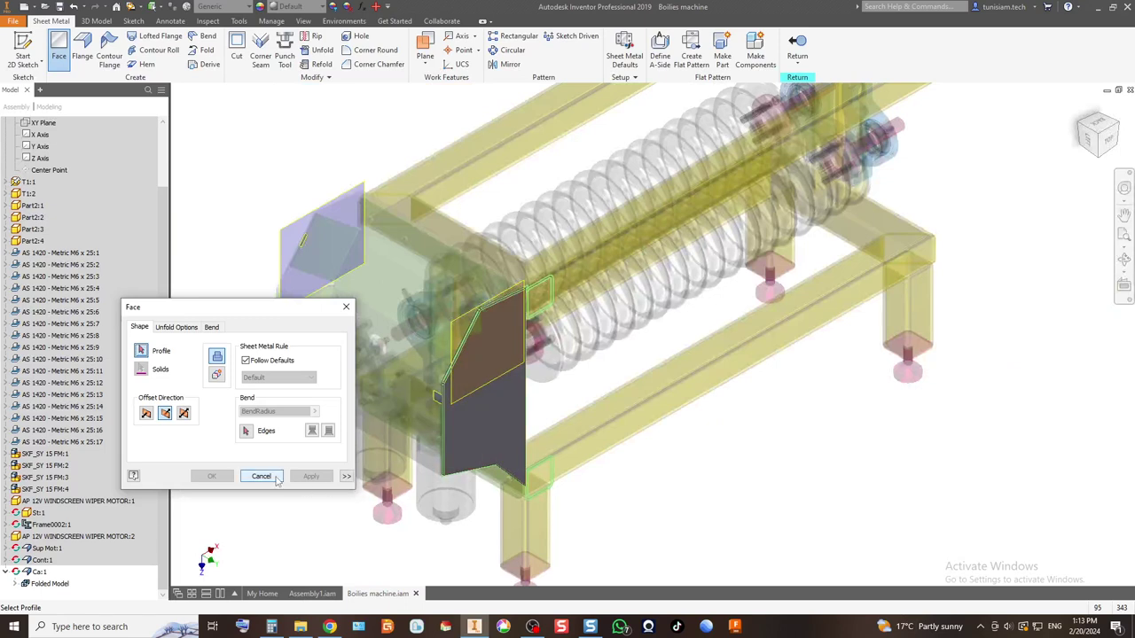
click(263, 477)
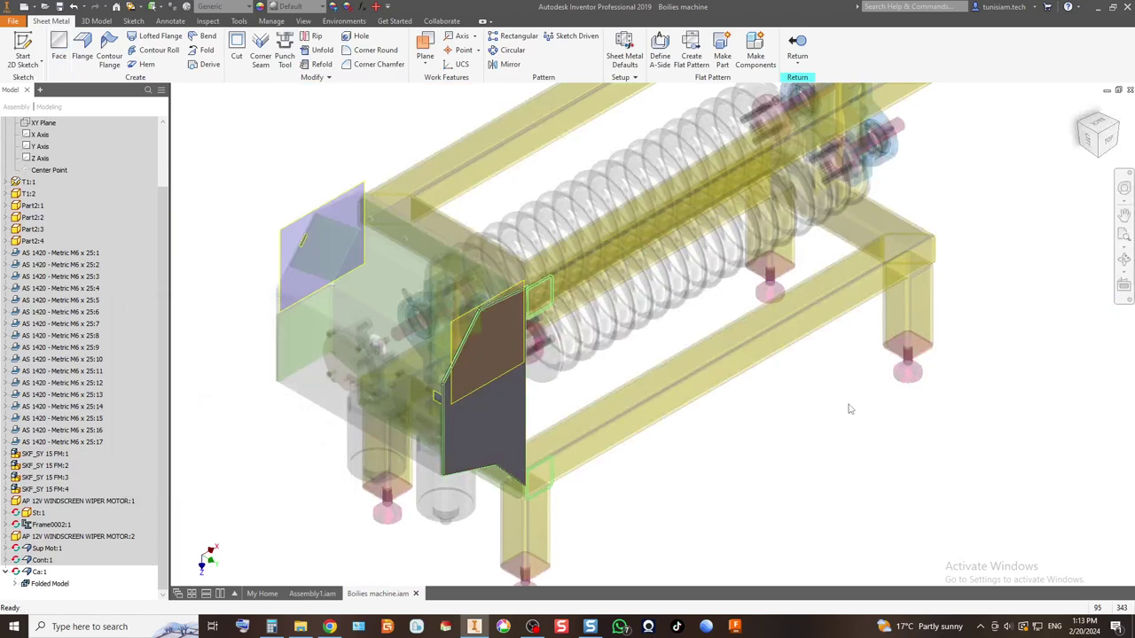
Step: Edit the plate's face feature so its thickness is offset outward from the sketch plane, away from the motor cover
click(1109, 145)
scroll(494, 349, down, 5)
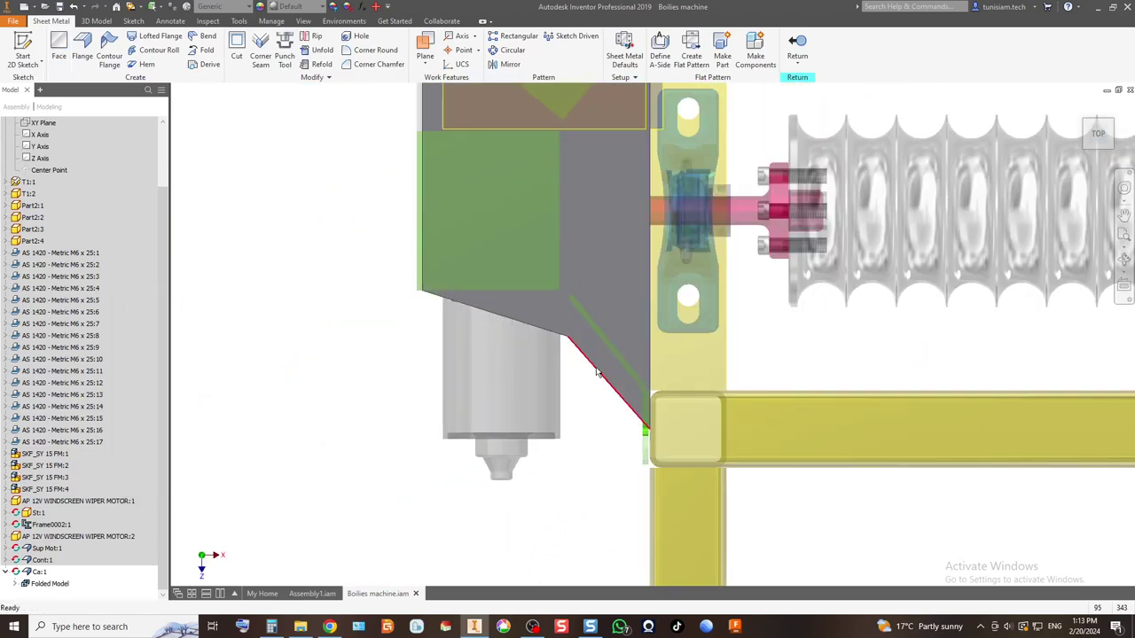
shift+middle_drag(1091, 124, 1066, 308)
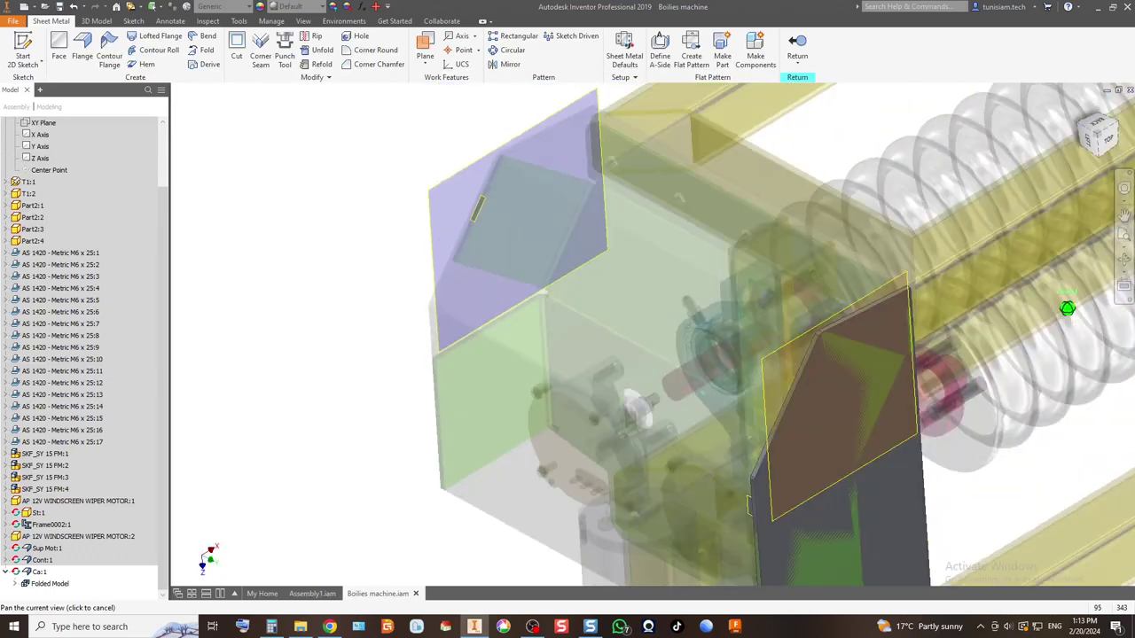
scroll(835, 340, down, 3)
scroll(623, 279, down, 5)
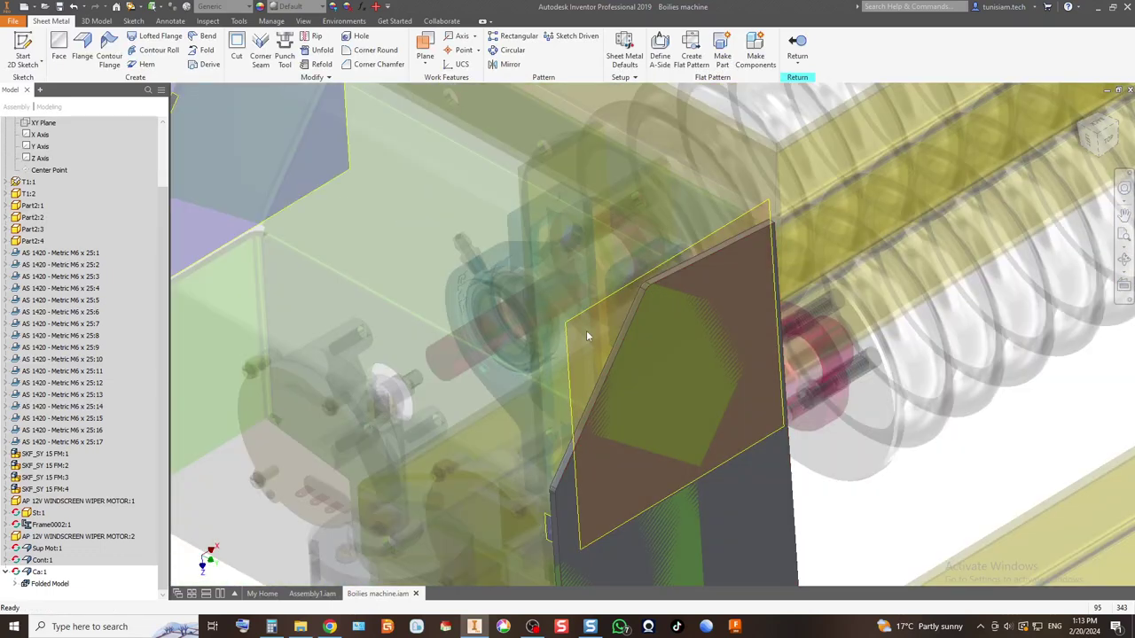
click(39, 573)
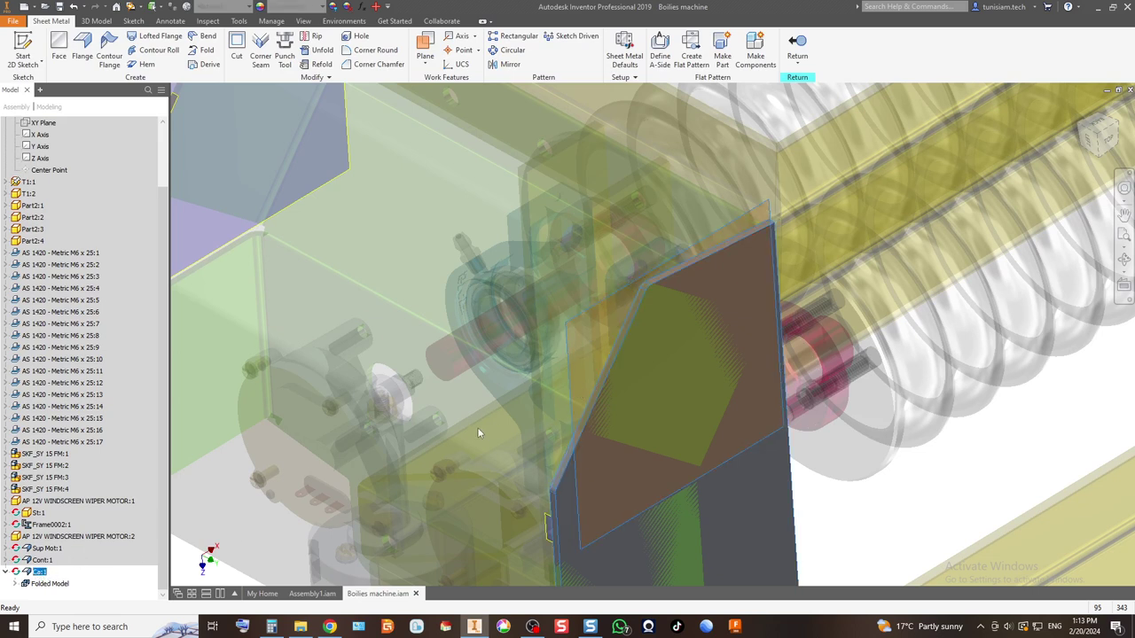
click(16, 583)
double_click(59, 572)
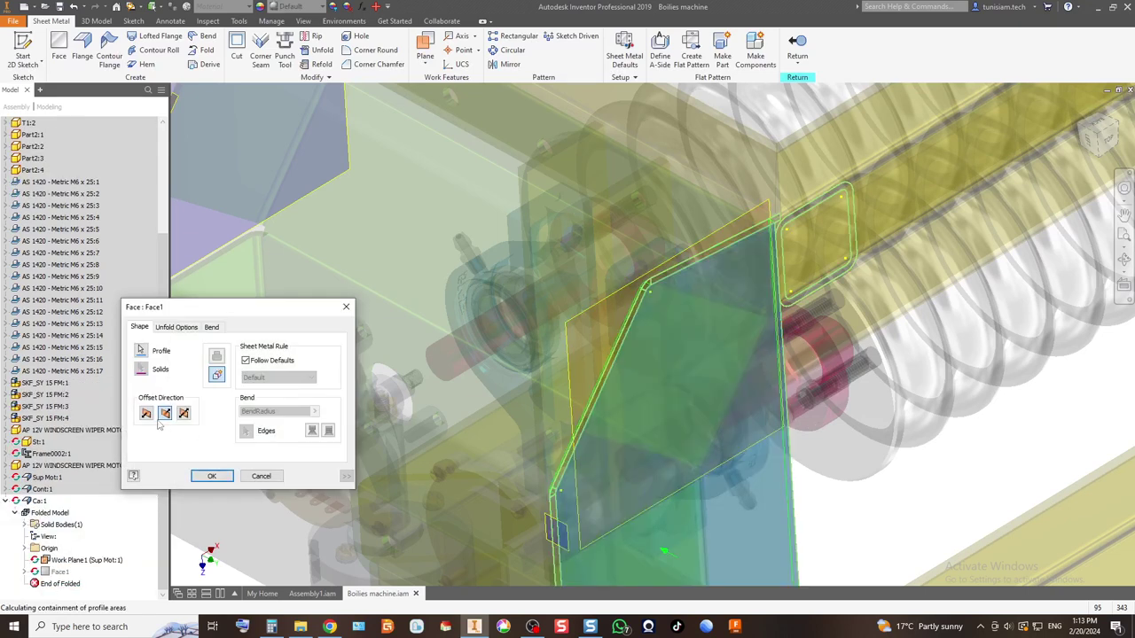
click(211, 476)
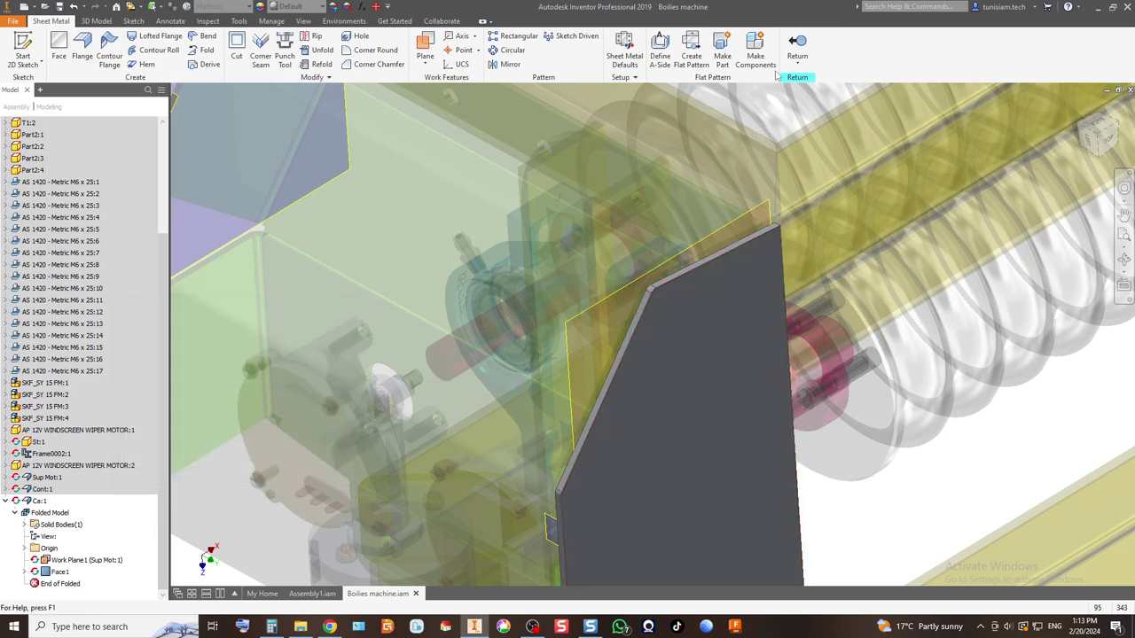
Step: Return to the assembly and examine how the plate fits the cover's bends, side wall and lower edge
click(797, 45)
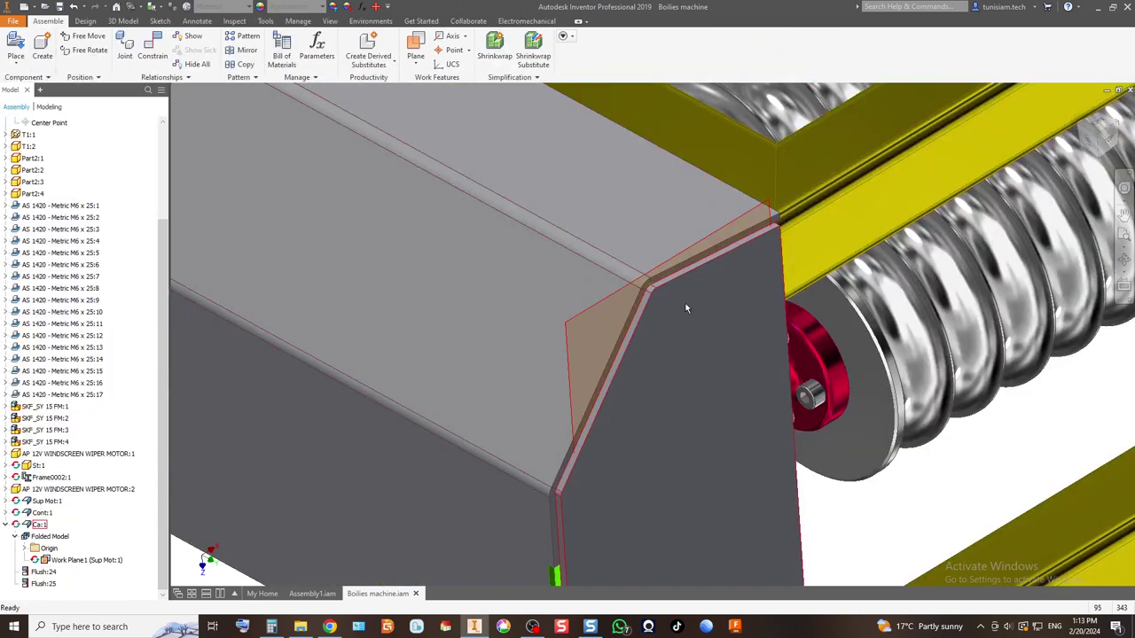
scroll(735, 253, up, 5)
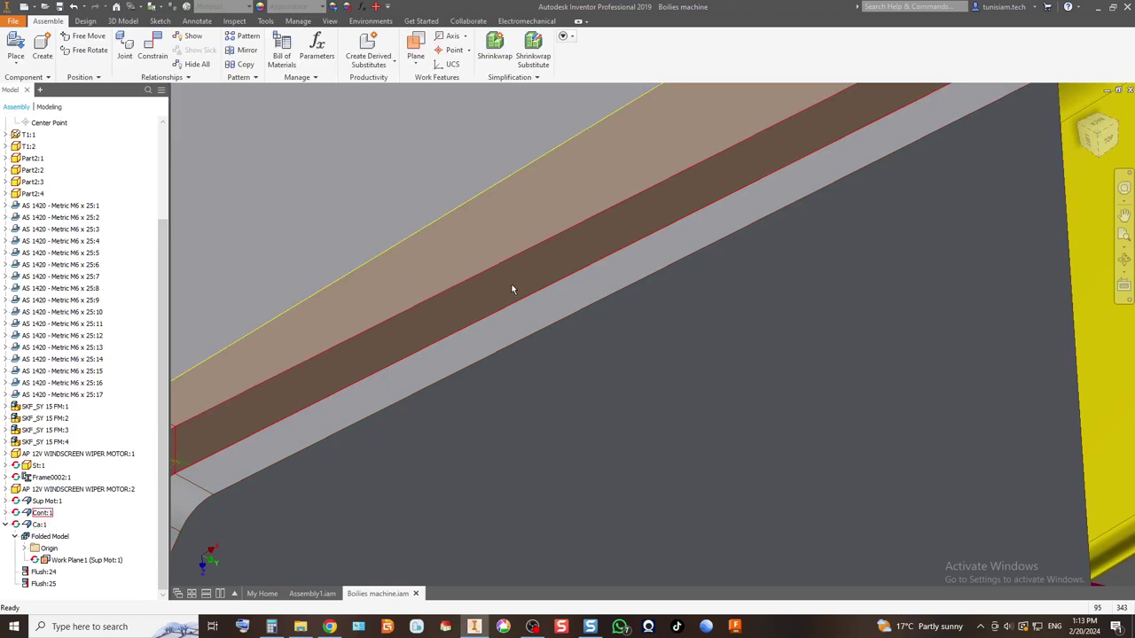
scroll(595, 263, down, 5)
scroll(568, 266, up, 3)
middle_drag(568, 266, 597, 412)
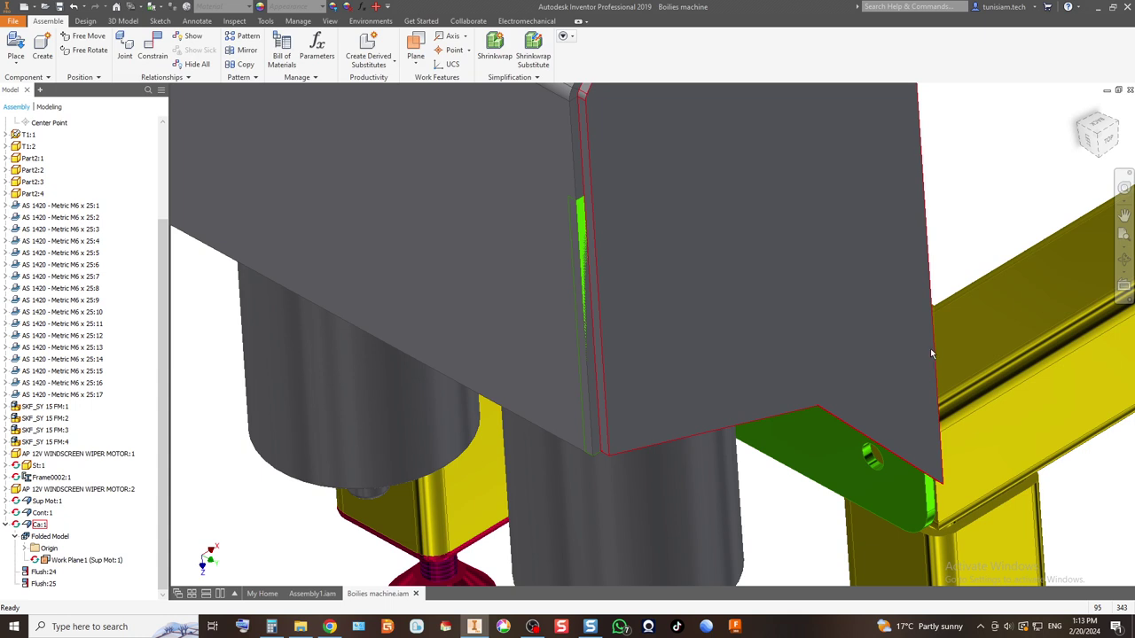
Step: Edit the plate in place and round the inward corner of its lower edge beside the motor with a 30 mm radius
double_click(680, 241)
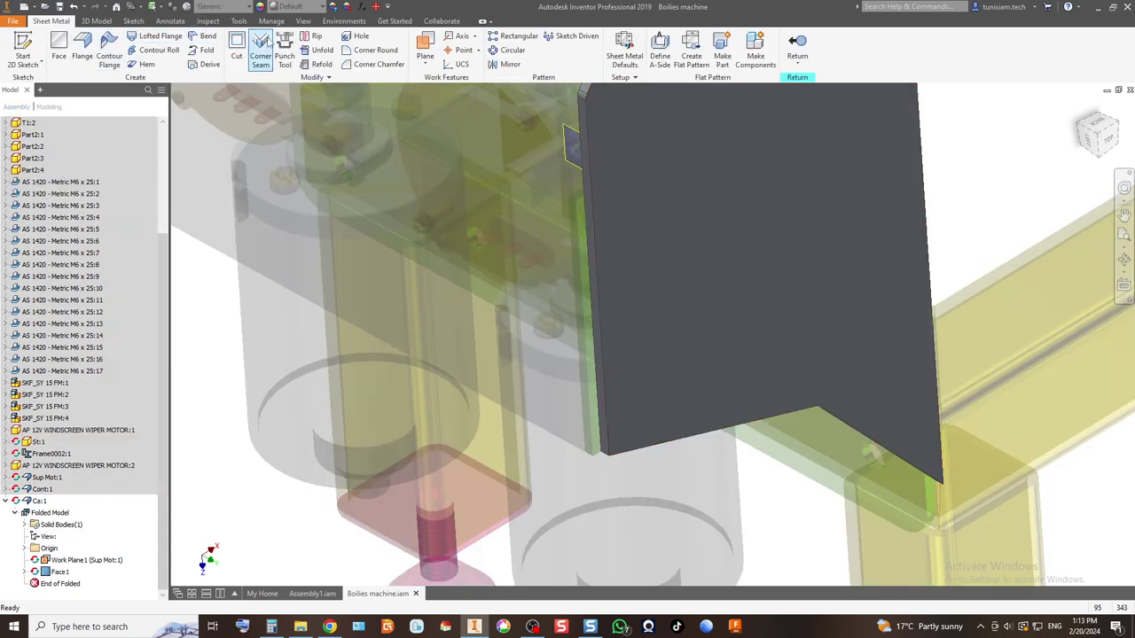
click(376, 50)
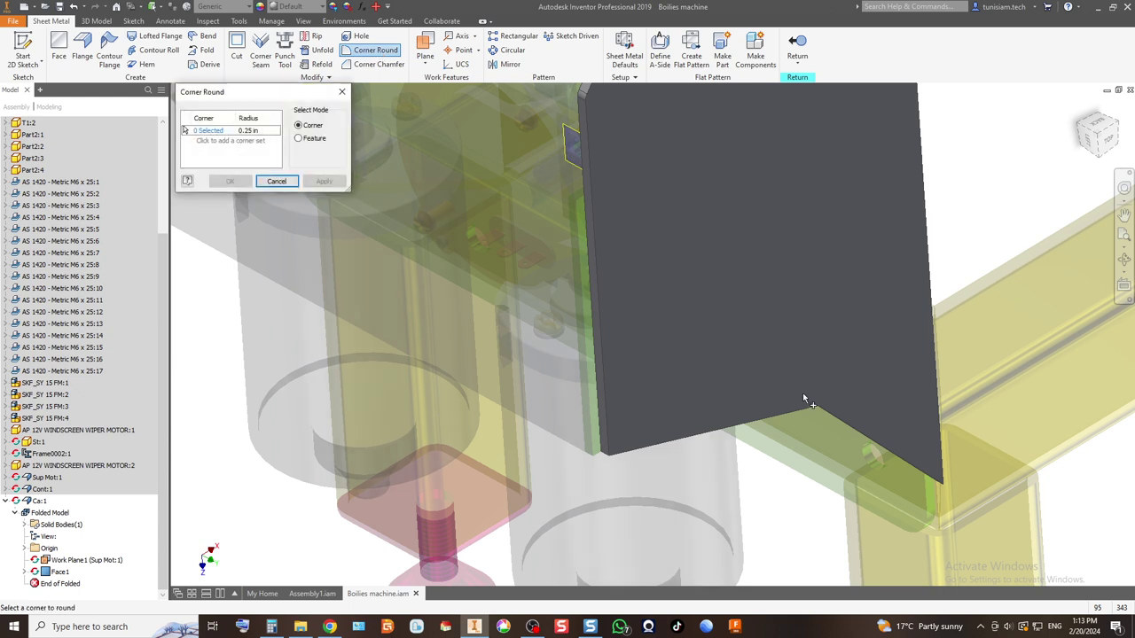
scroll(813, 398, up, 5)
click(820, 419)
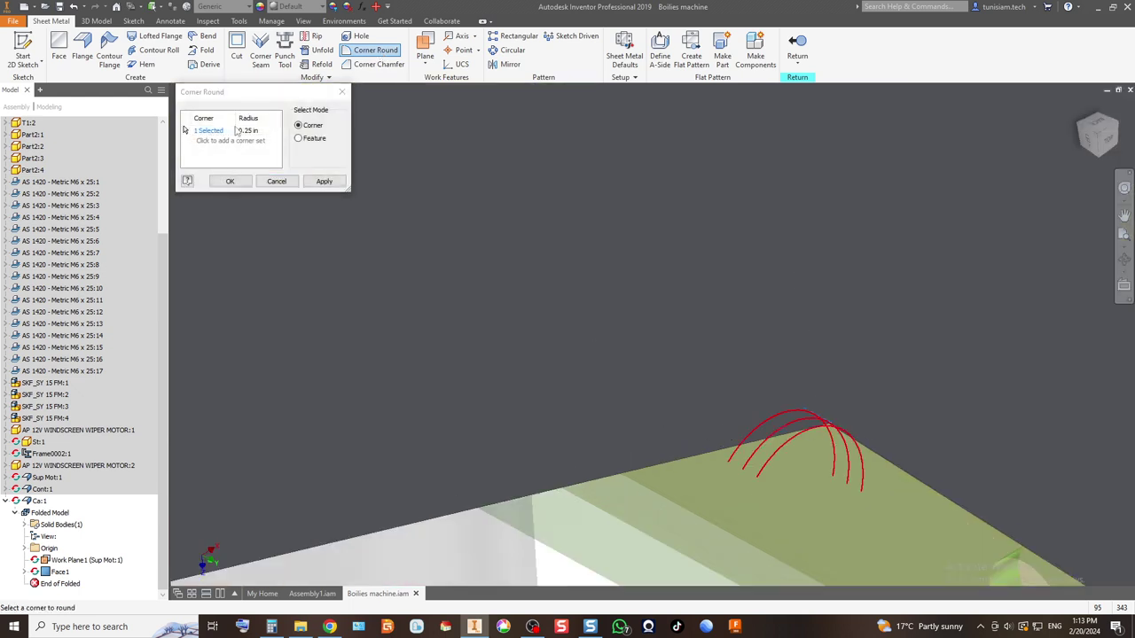
click(251, 131)
text(30)
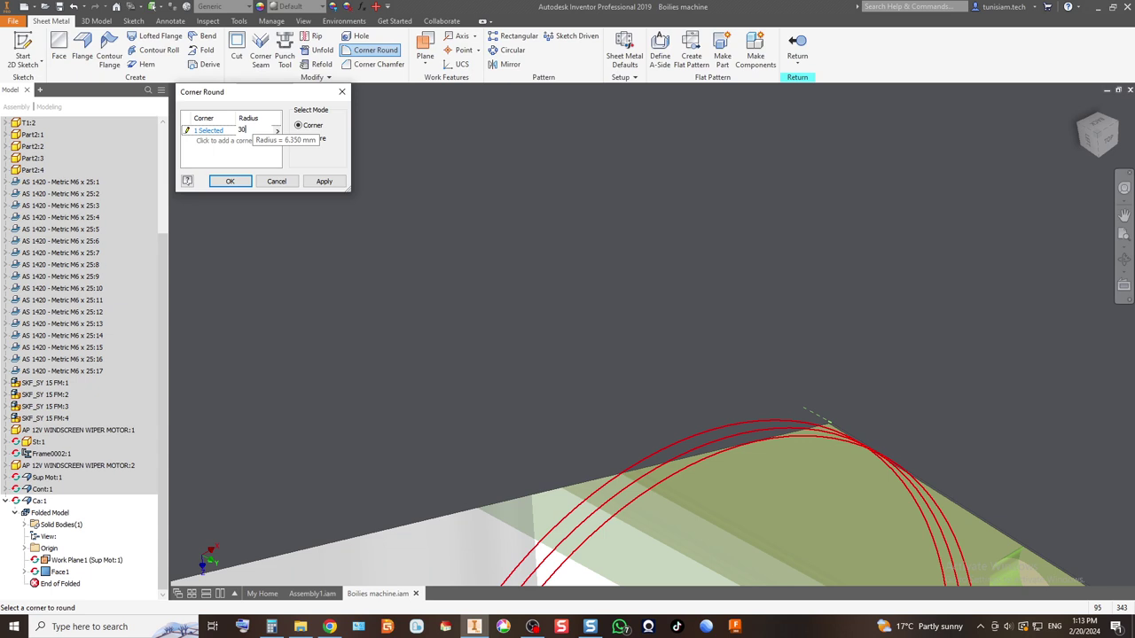
click(229, 181)
scroll(559, 271, down, 5)
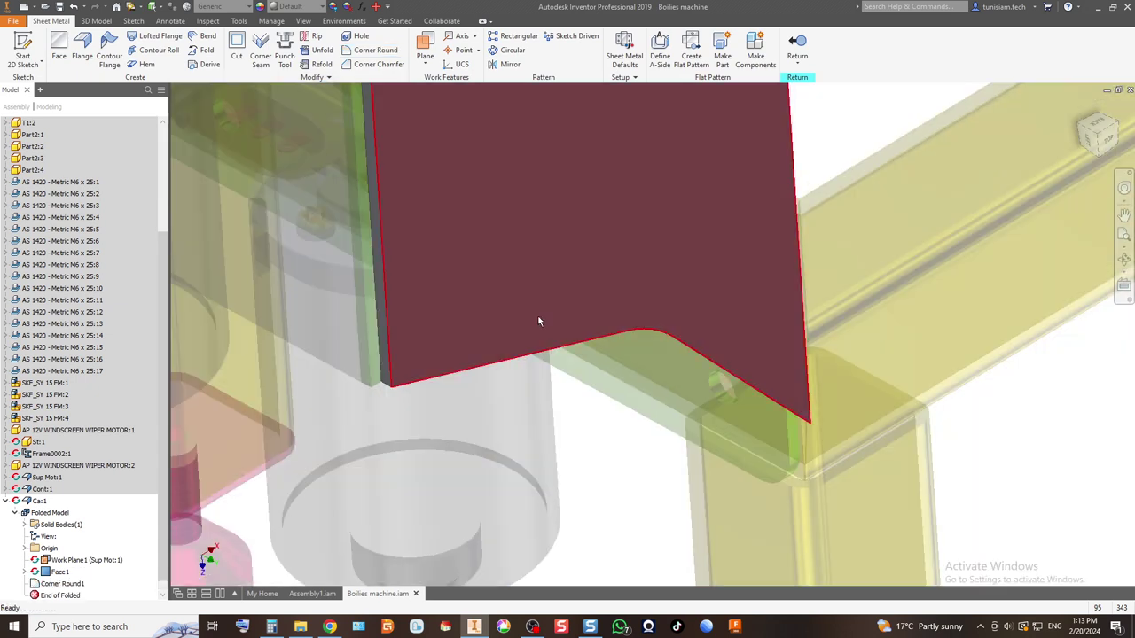
scroll(450, 364, up, 5)
scroll(561, 311, down, 4)
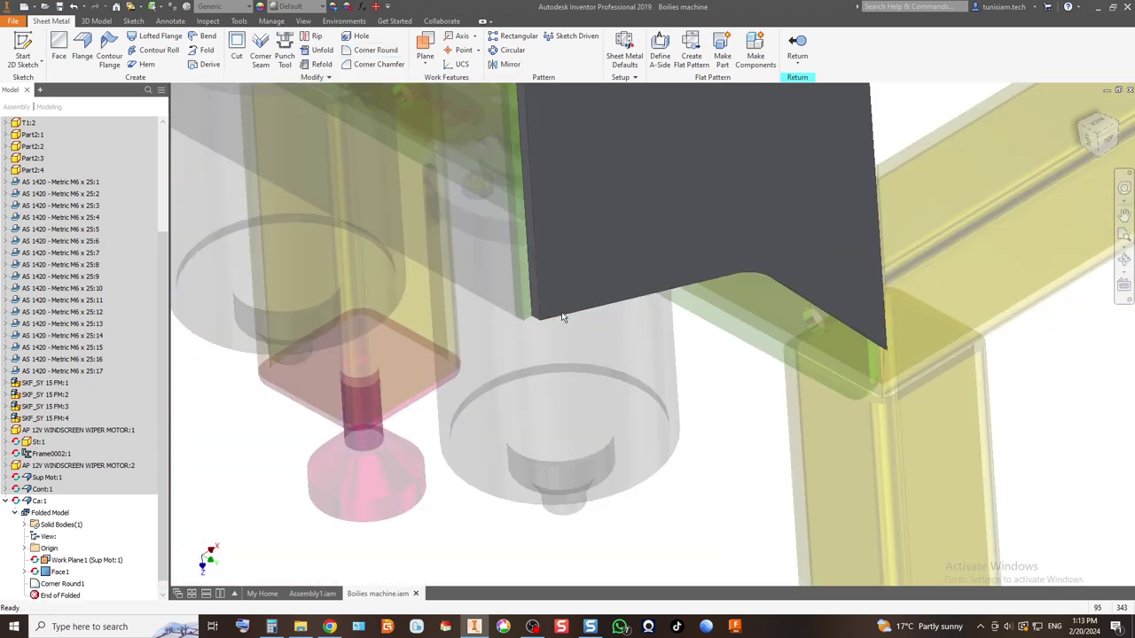
Step: Start a sketch in the side plate part on the work plane at the opposite side of the motor cover
click(1089, 145)
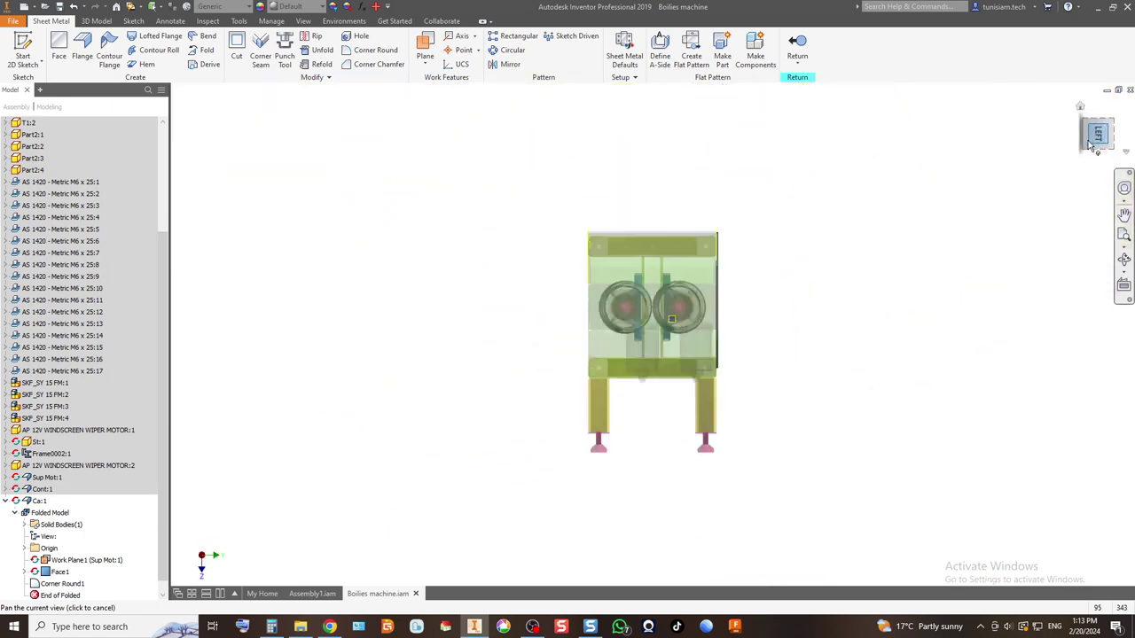
click(1090, 127)
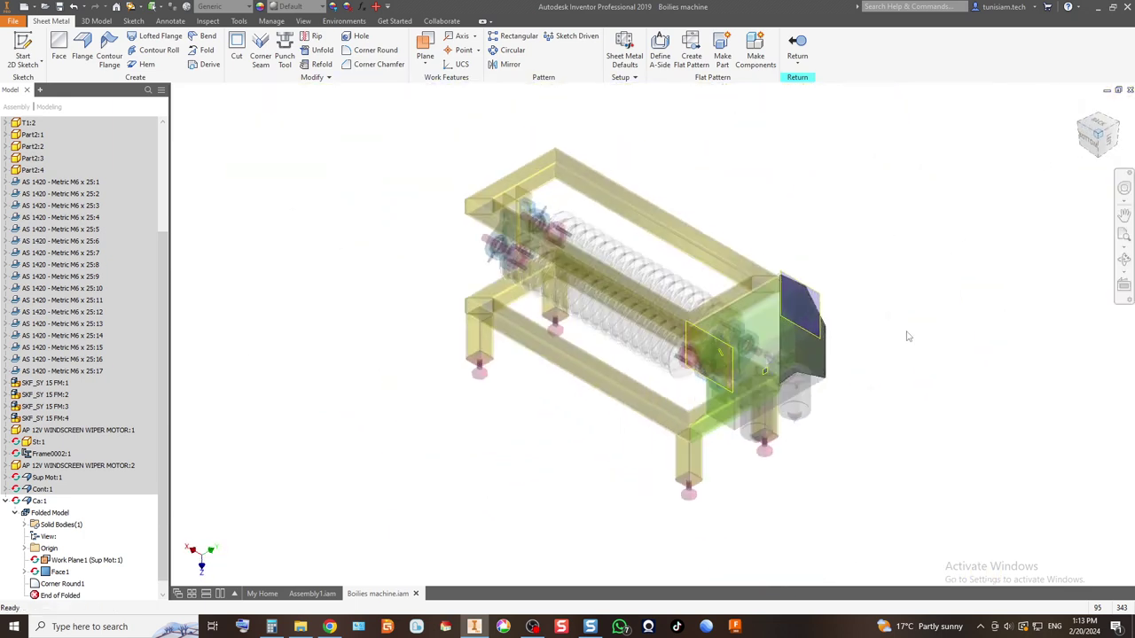
scroll(880, 344, up, 5)
scroll(880, 344, down, 3)
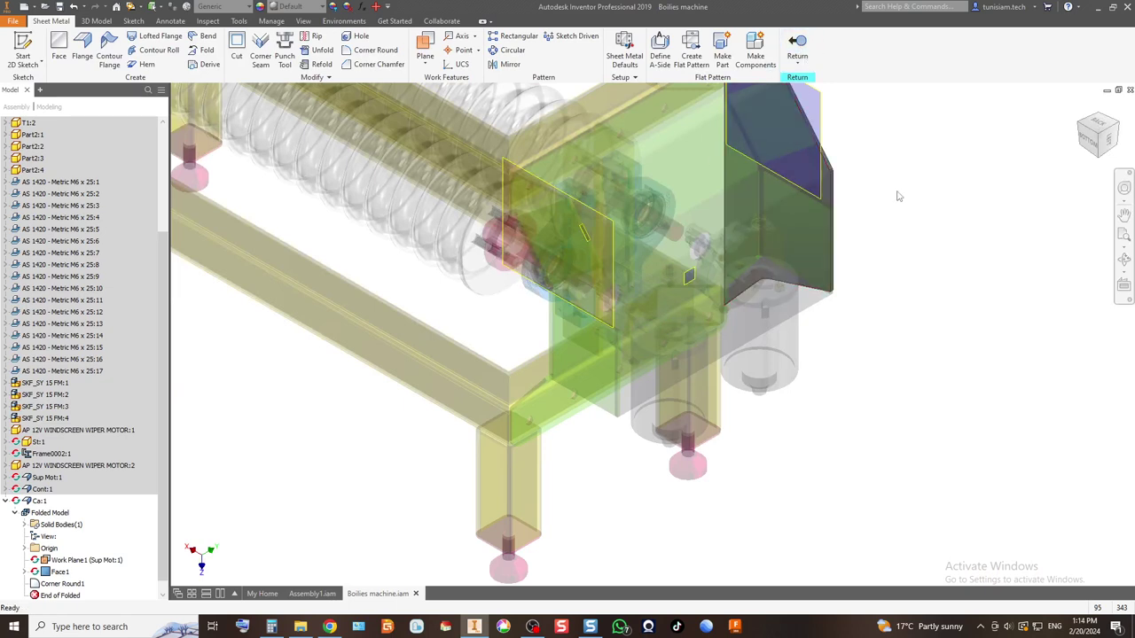
click(23, 49)
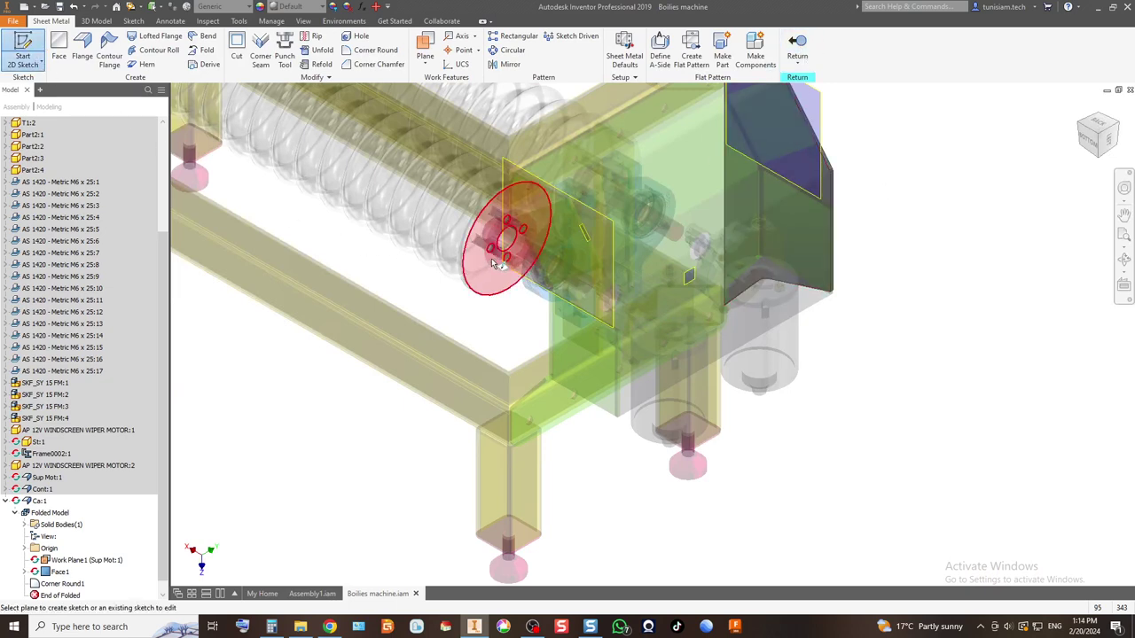
click(557, 268)
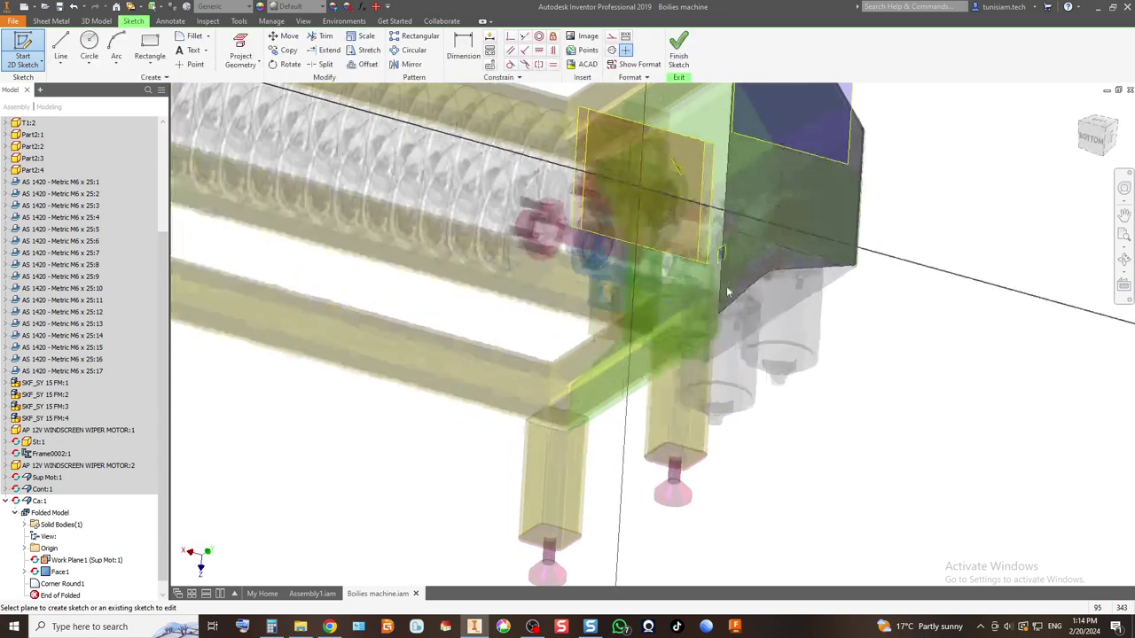
click(1116, 125)
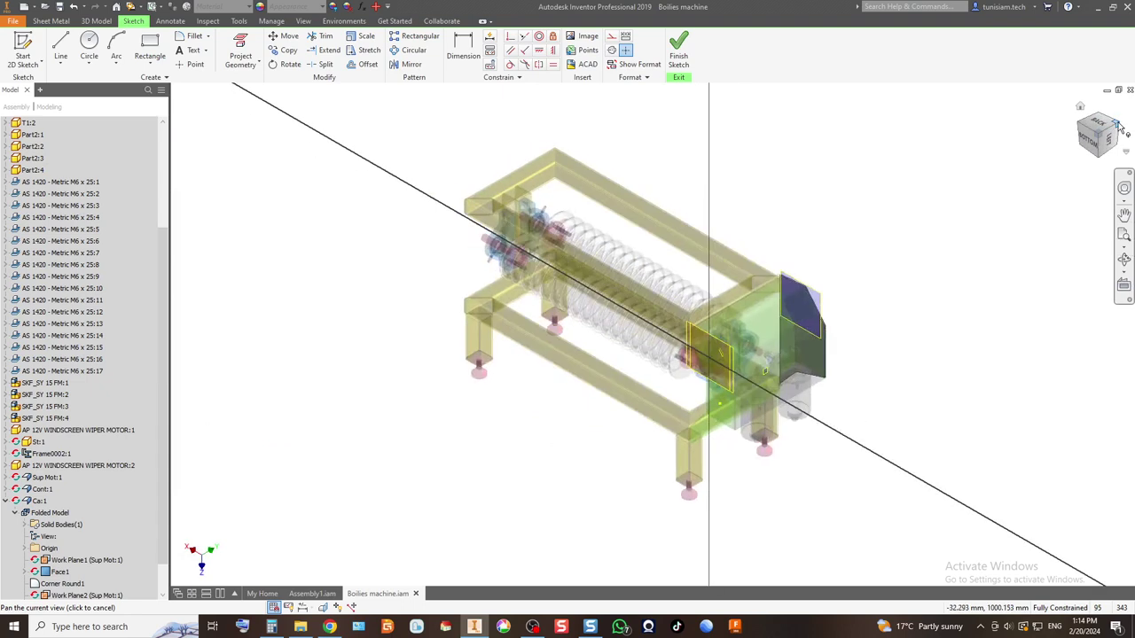
Step: Project the outline of the existing side plate's outer face into the sketch
click(240, 49)
scroll(605, 380, up, 5)
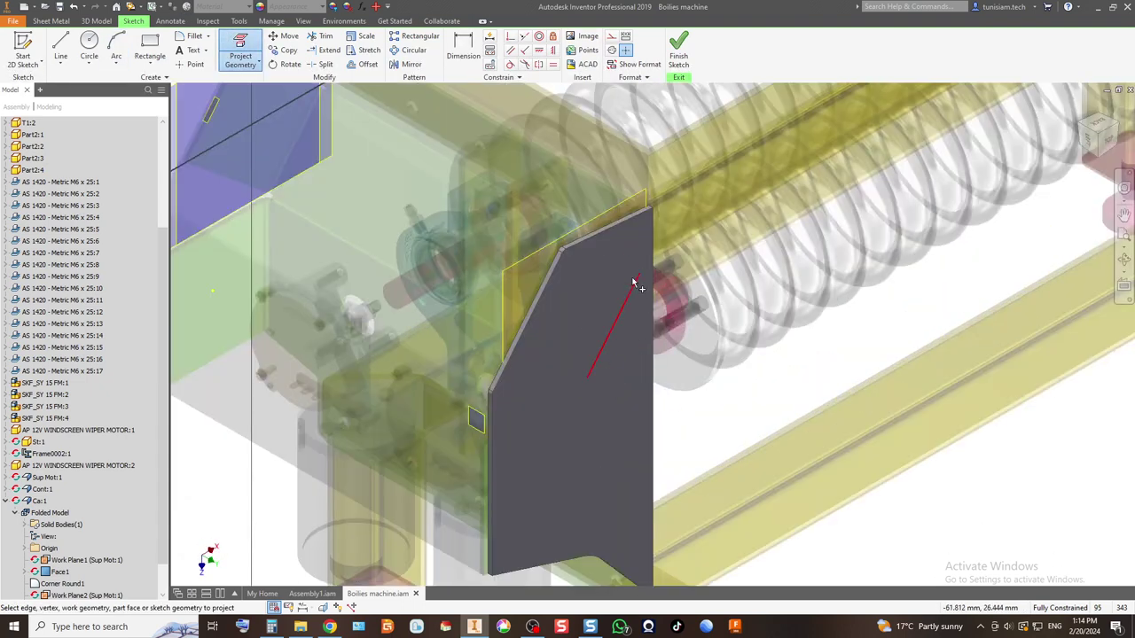
click(644, 236)
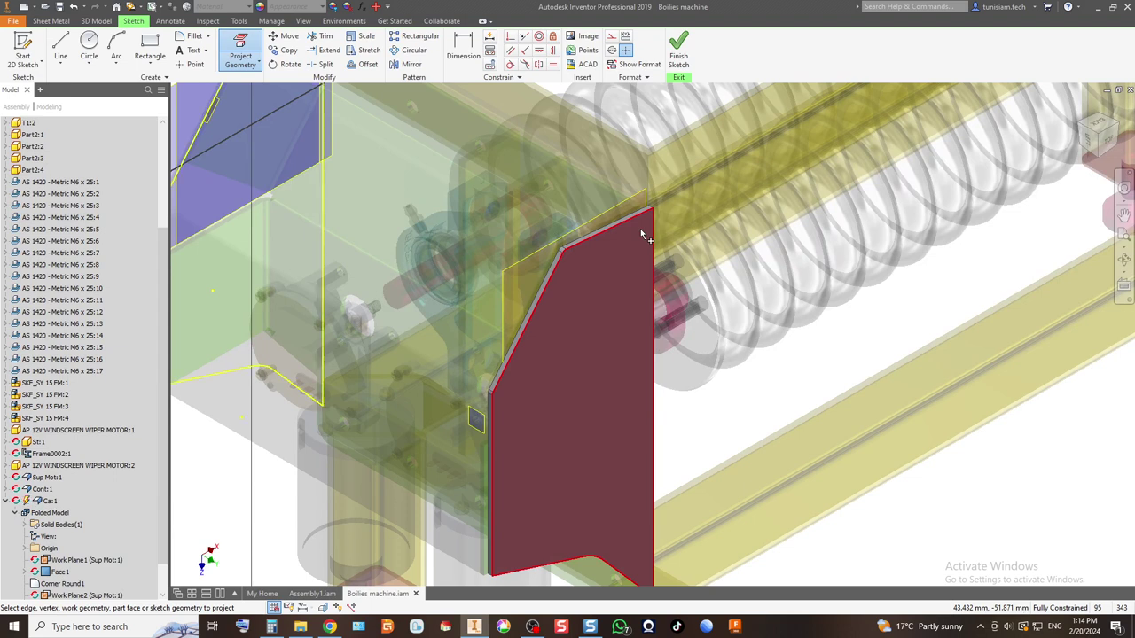
click(1081, 127)
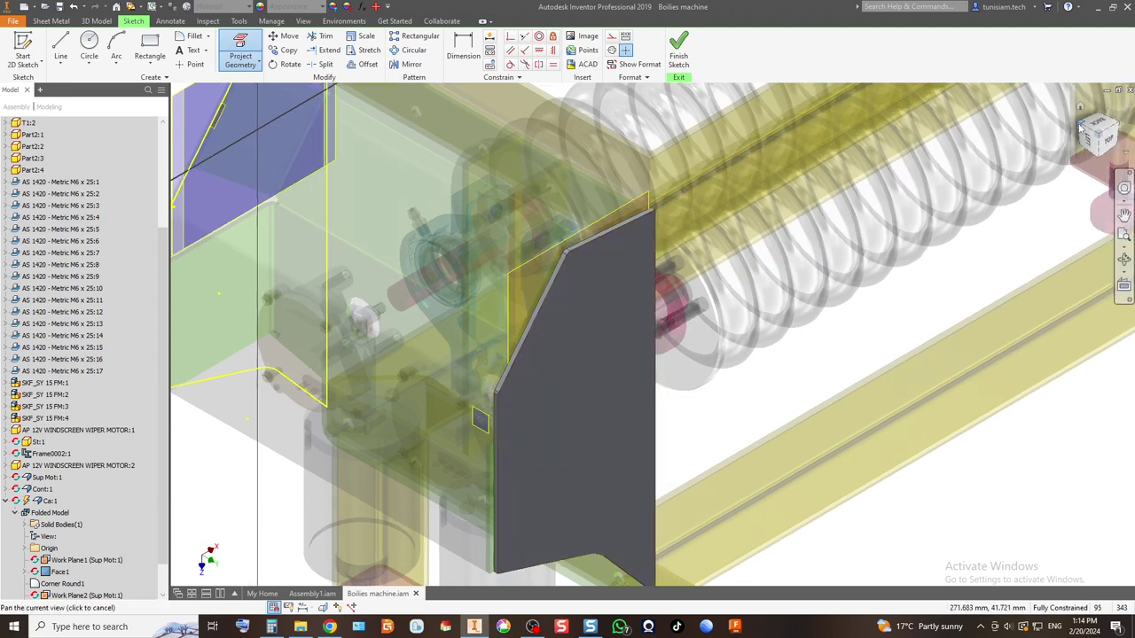
Step: Finish the sketch, create the second side plate as a face with the default sheet-metal rule, and return to the assembly
click(678, 49)
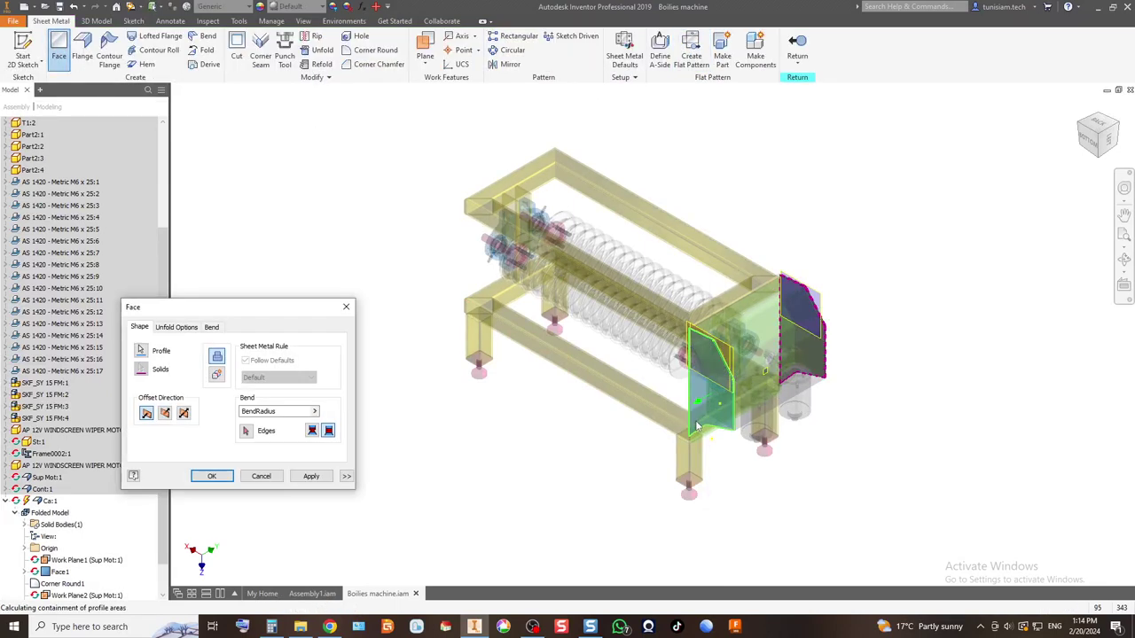
click(215, 477)
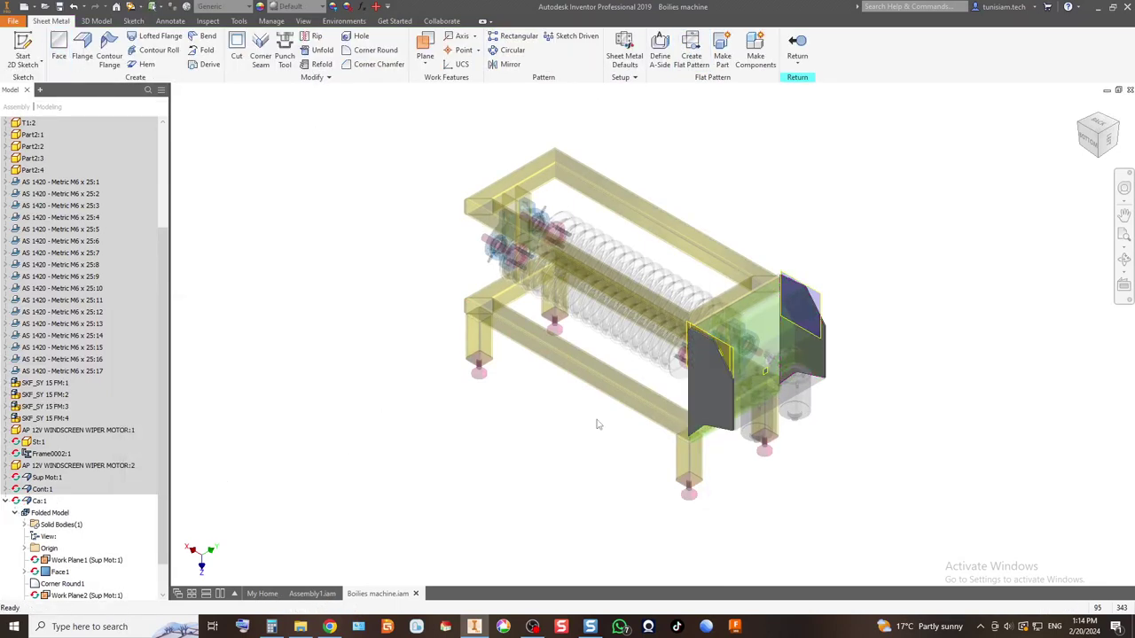
scroll(684, 383, up, 5)
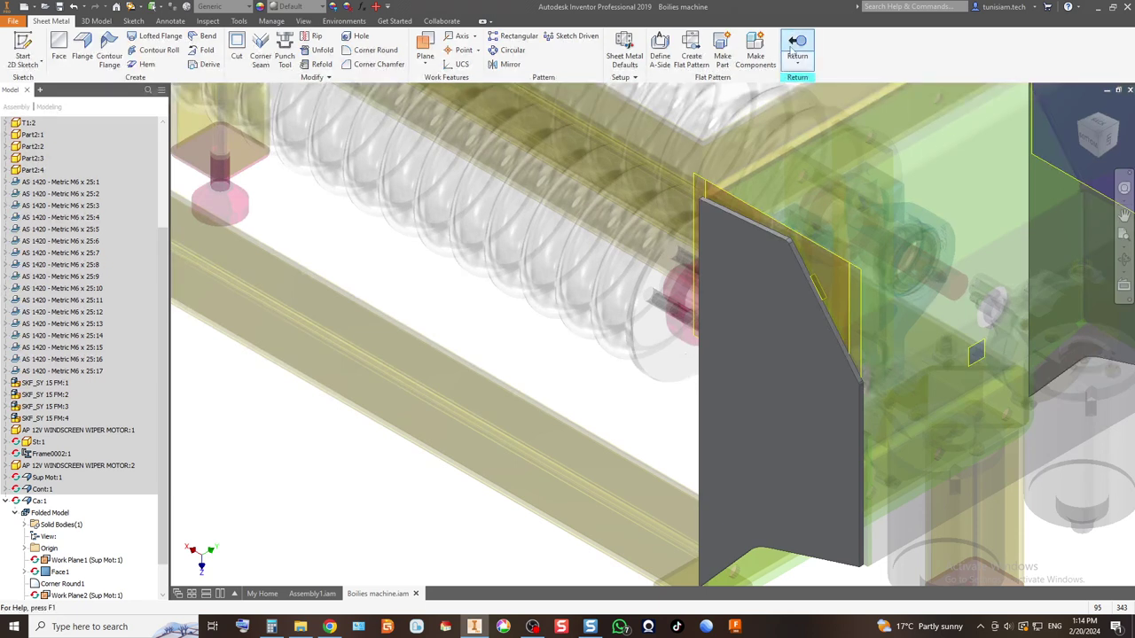
click(792, 43)
Step: Examine how both side plates fit against the motor cover's edges, bends and lower opening
scroll(691, 298, down, 5)
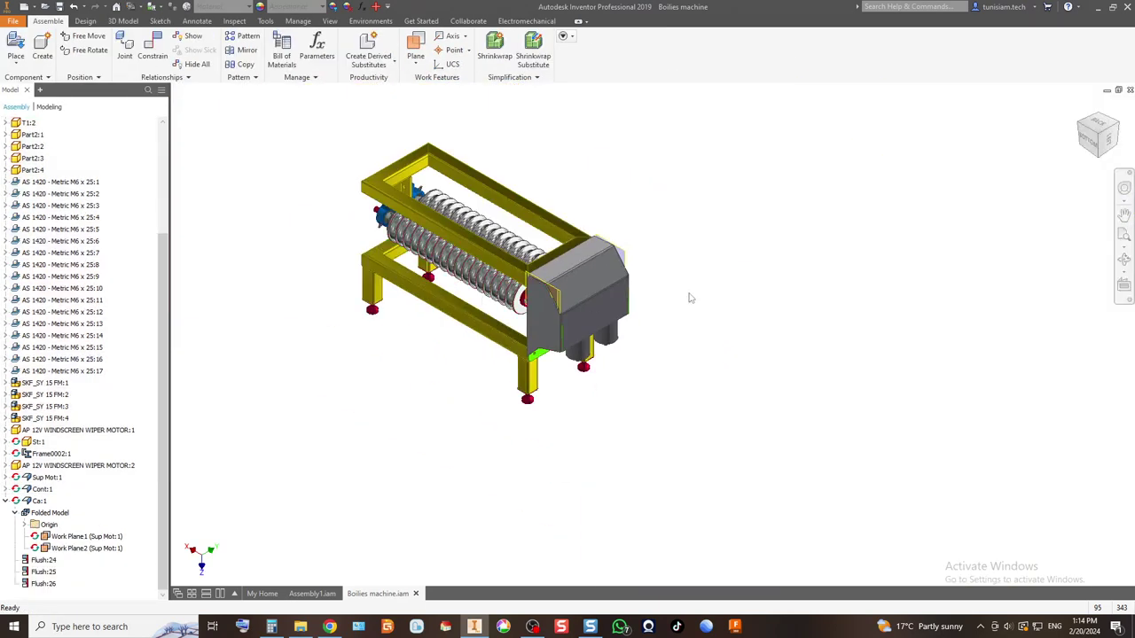
click(1107, 140)
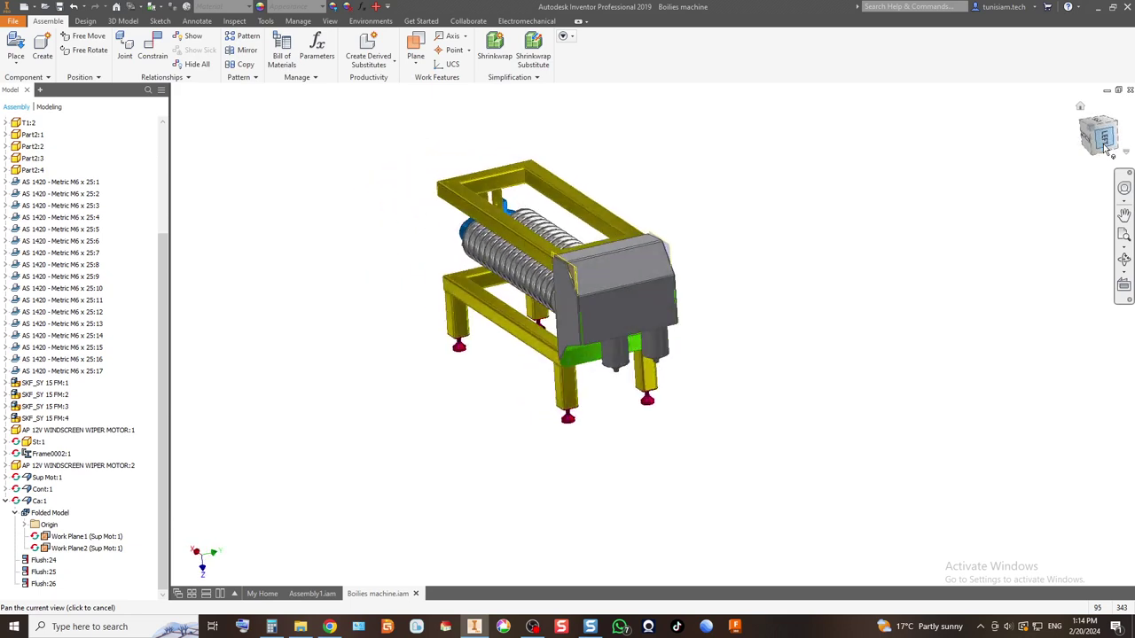
scroll(646, 352, up, 5)
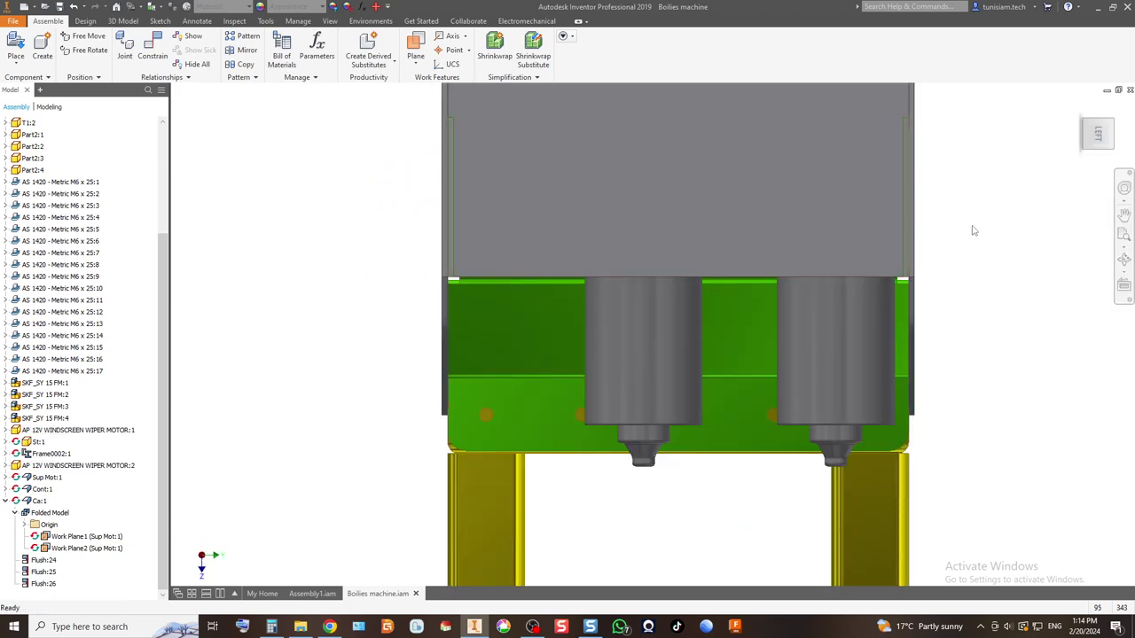
click(1089, 125)
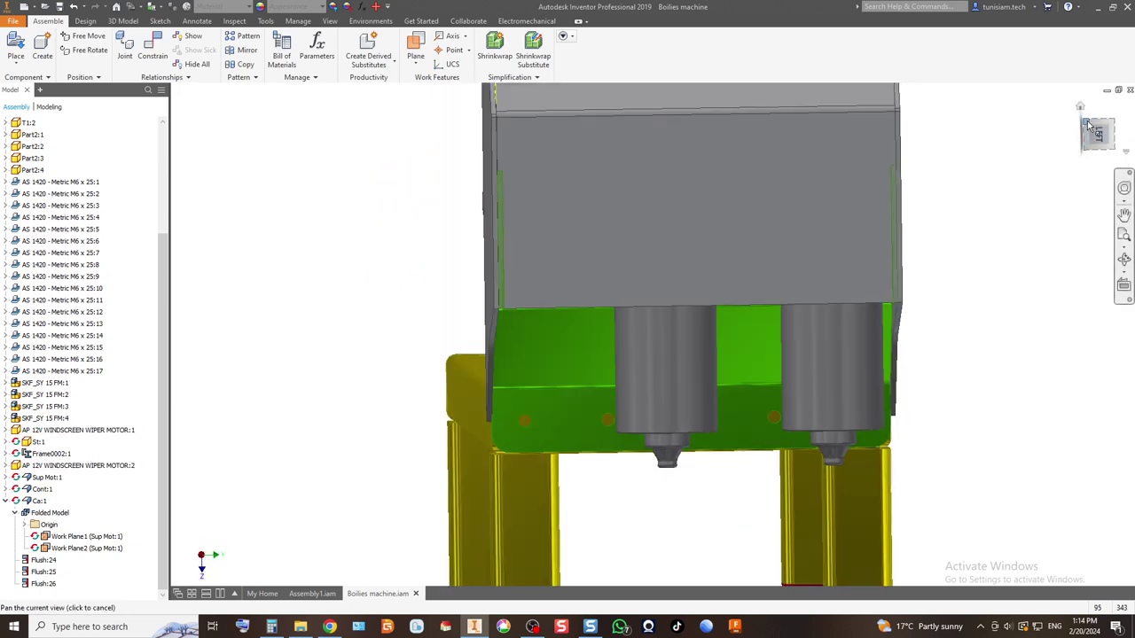
scroll(733, 345, up, 5)
scroll(624, 306, up, 5)
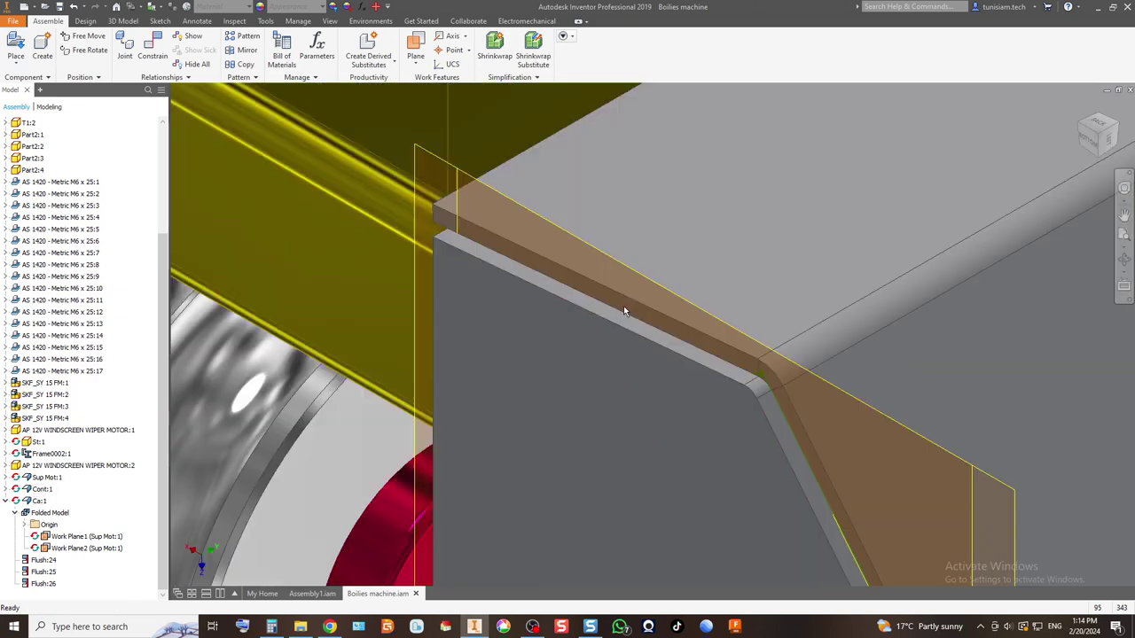
scroll(623, 306, down, 10)
Step: Hide Work Plane1 and Work Plane2 of the side plate part Ca:1
click(84, 537)
click(84, 548)
right_click(83, 550)
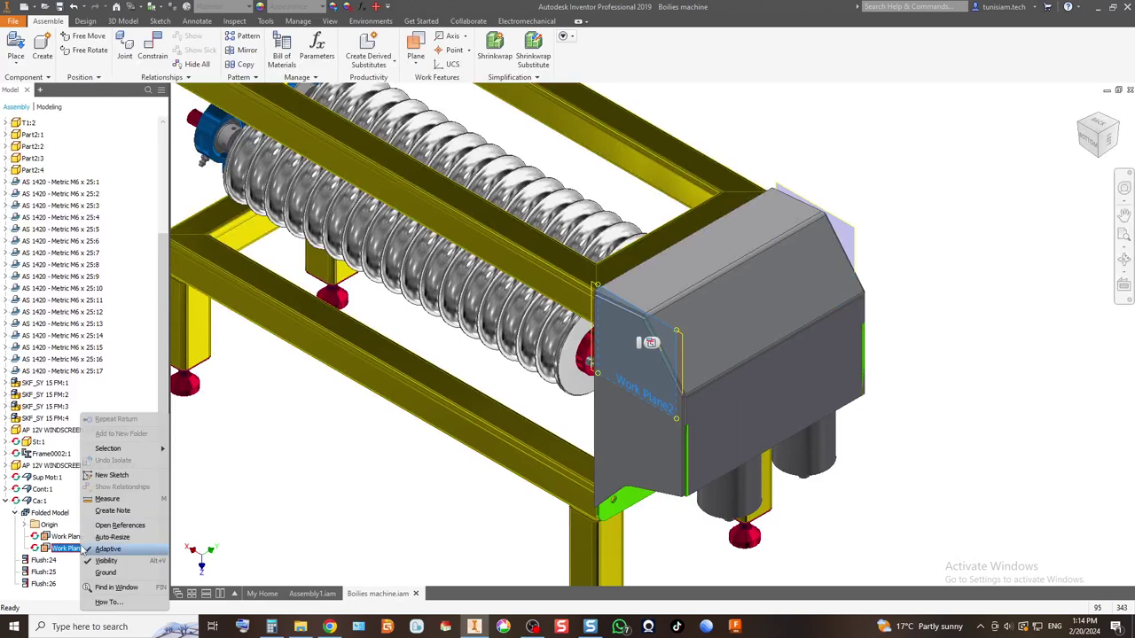
click(60, 545)
click(63, 540)
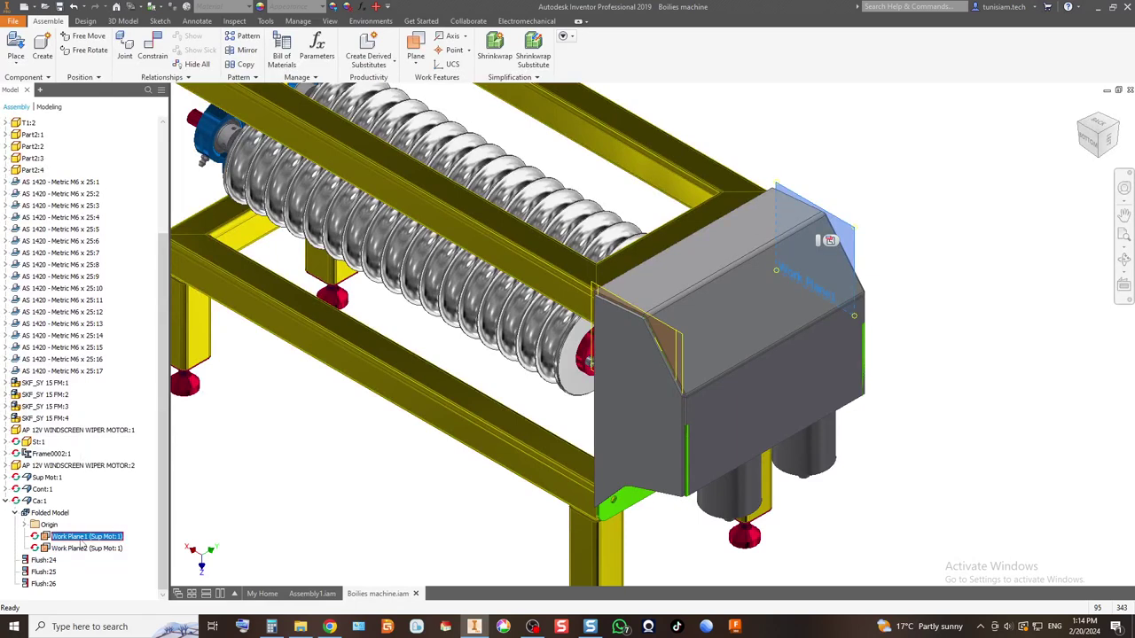
ctrl+click(84, 549)
right_click(84, 549)
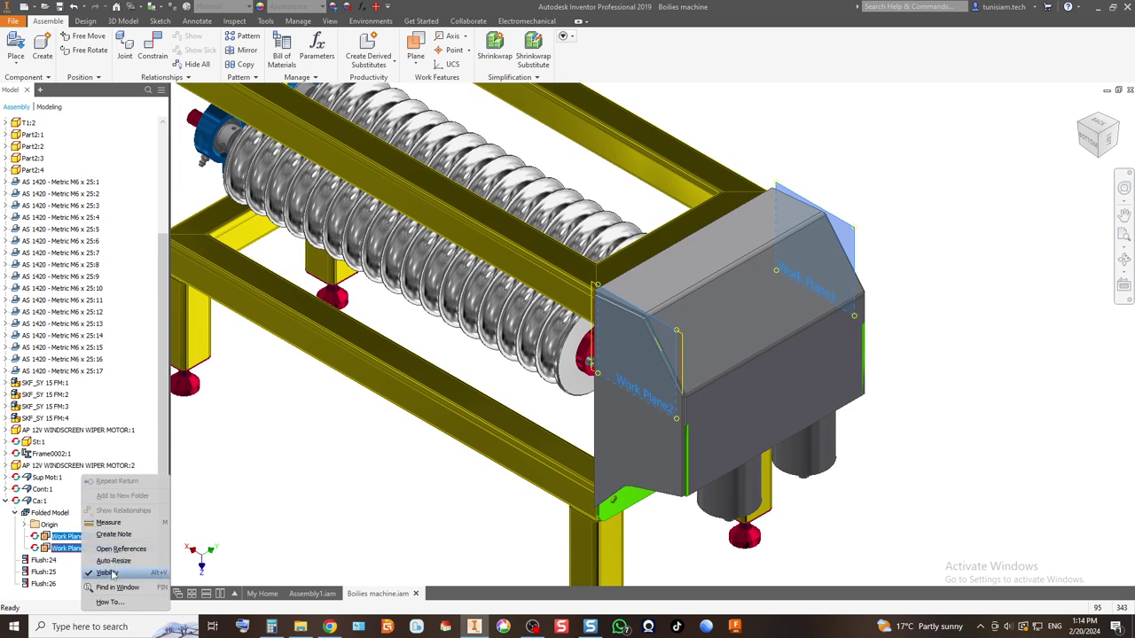
click(109, 572)
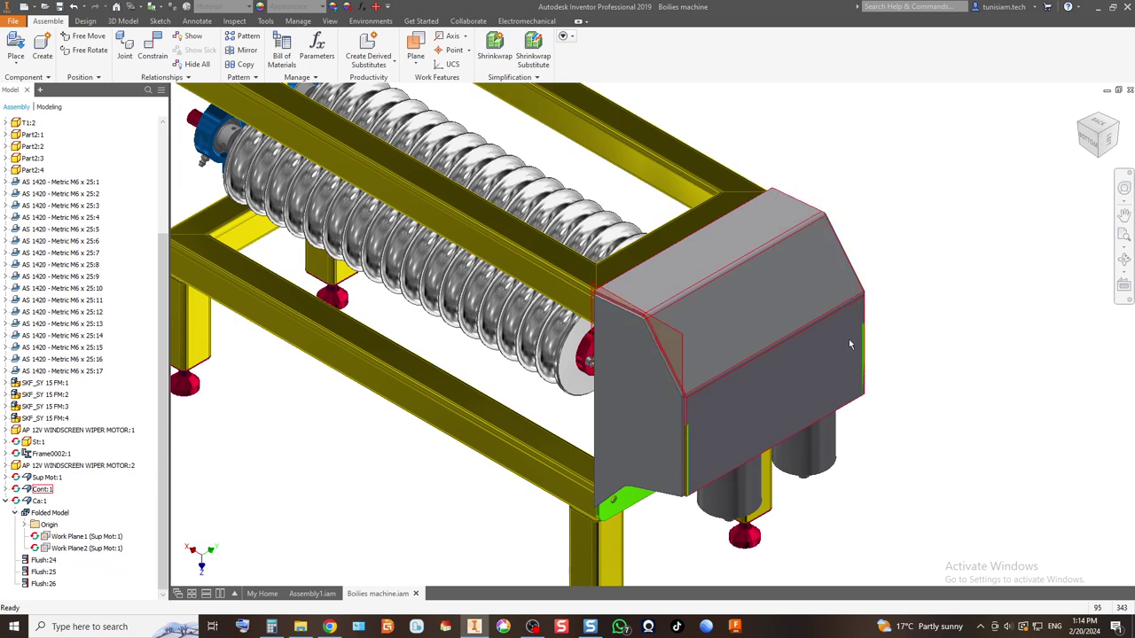
Step: Hide Work Plane1 and Work Plane2 of the motor cover part Cont:1
click(6, 489)
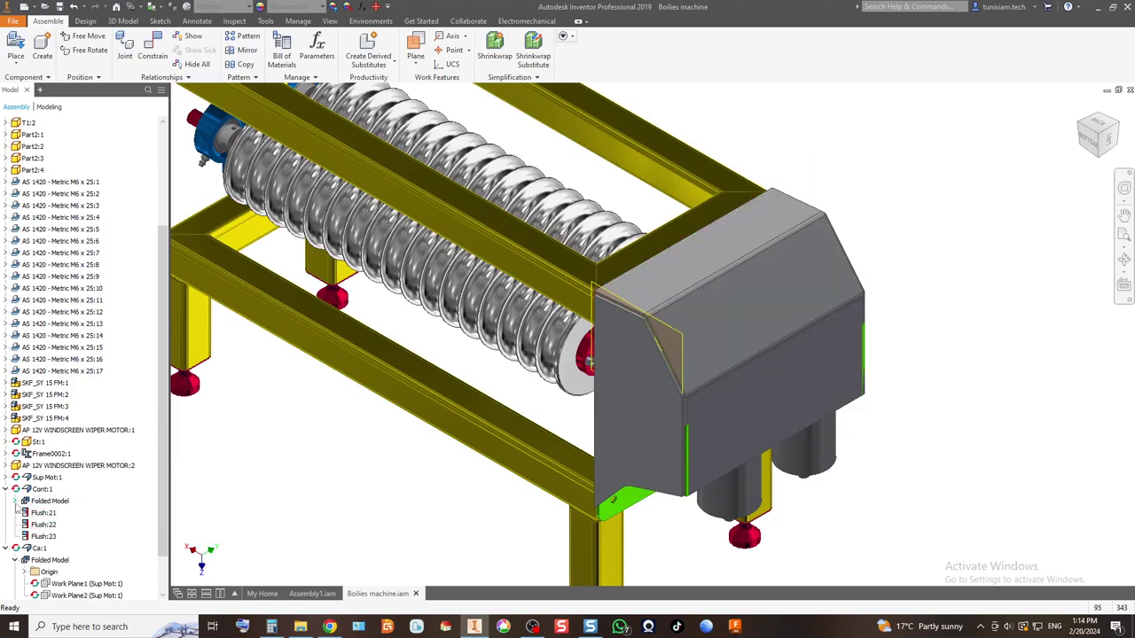
click(16, 501)
click(71, 536)
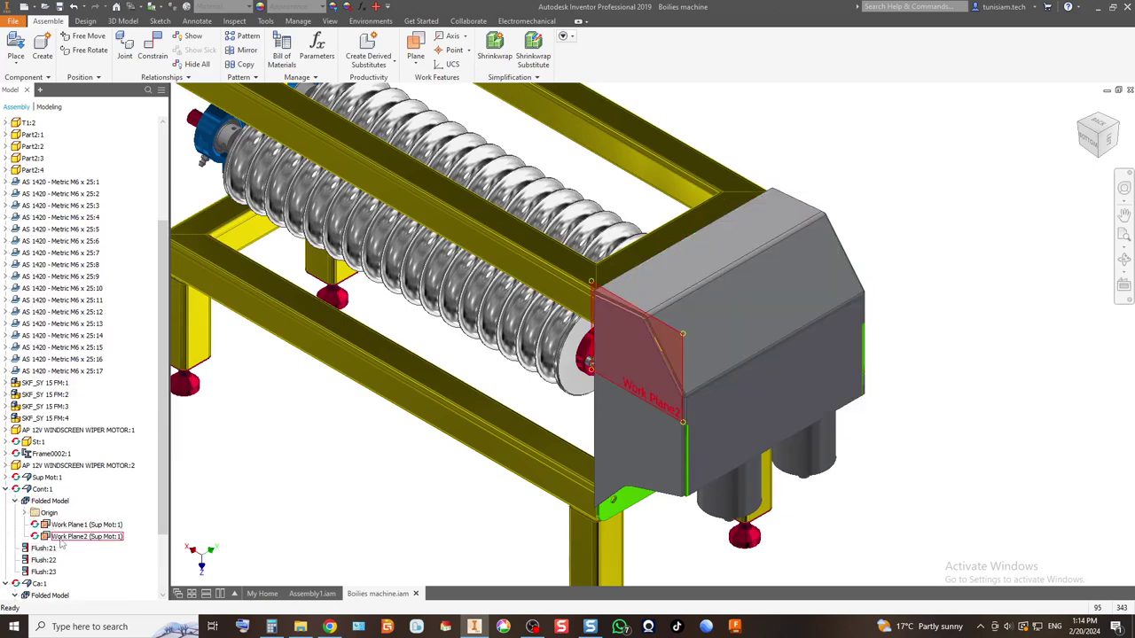
click(69, 537)
right_click(69, 532)
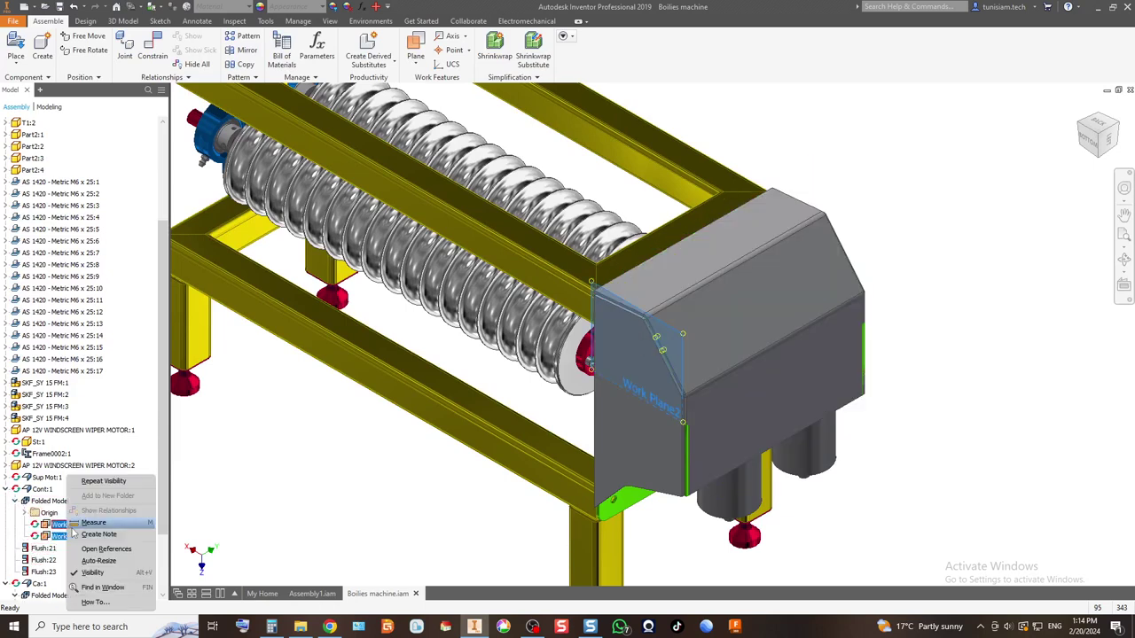
click(96, 574)
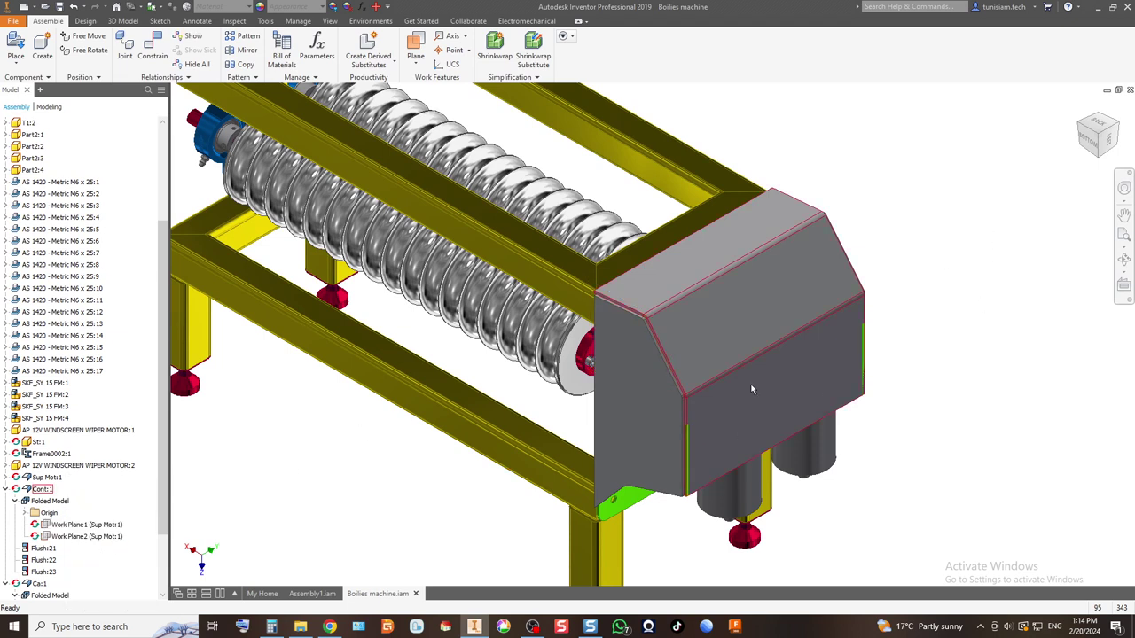
click(338, 7)
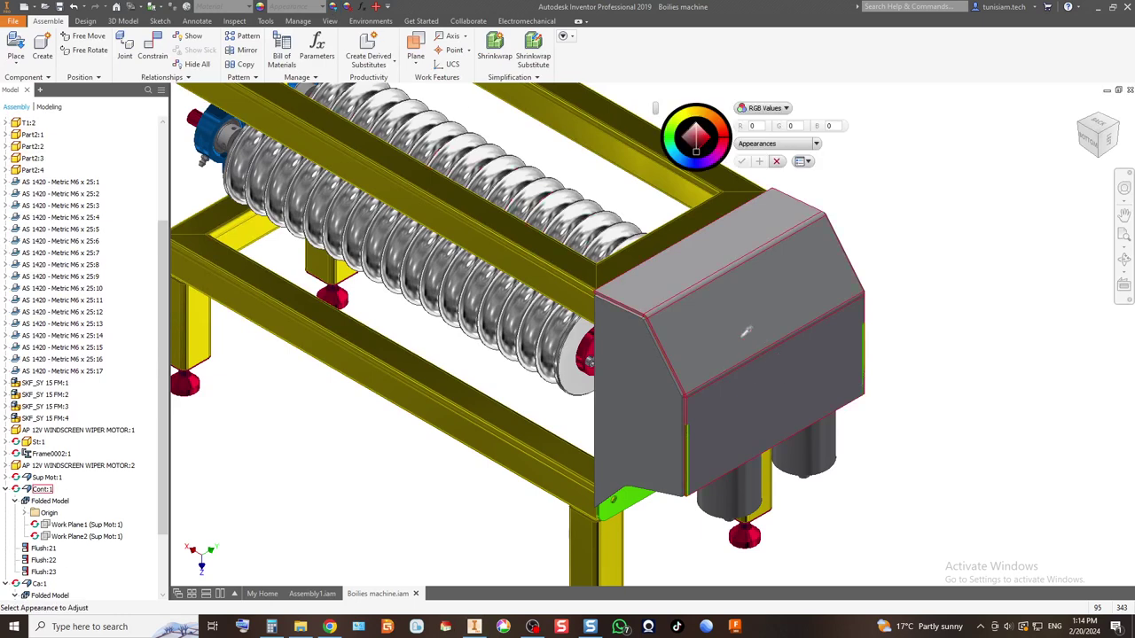
click(483, 232)
click(720, 319)
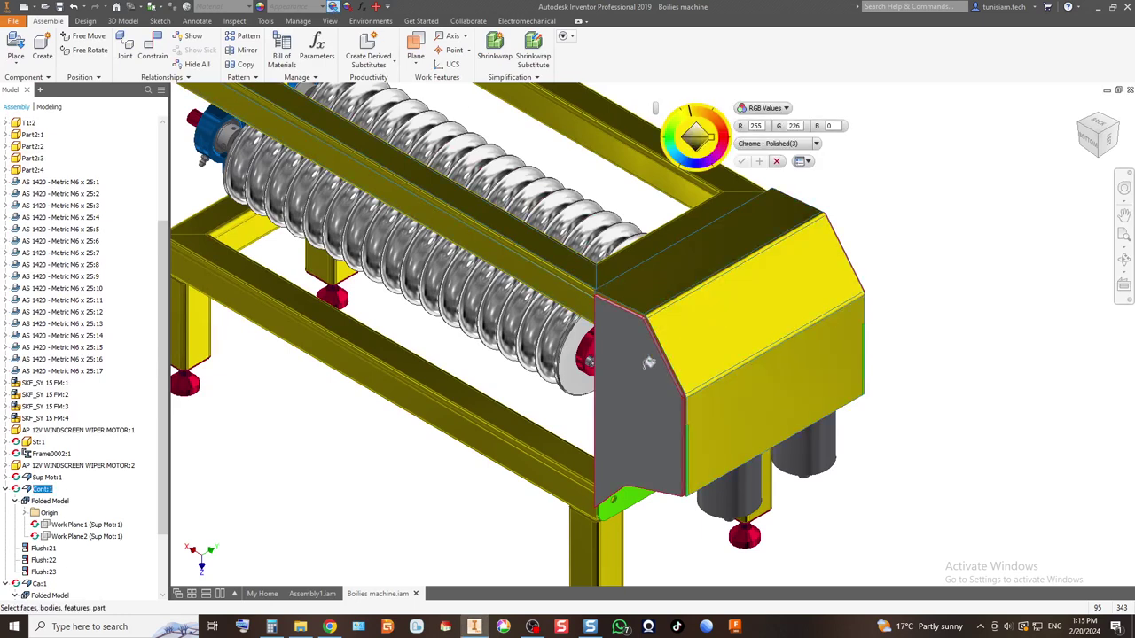
click(648, 362)
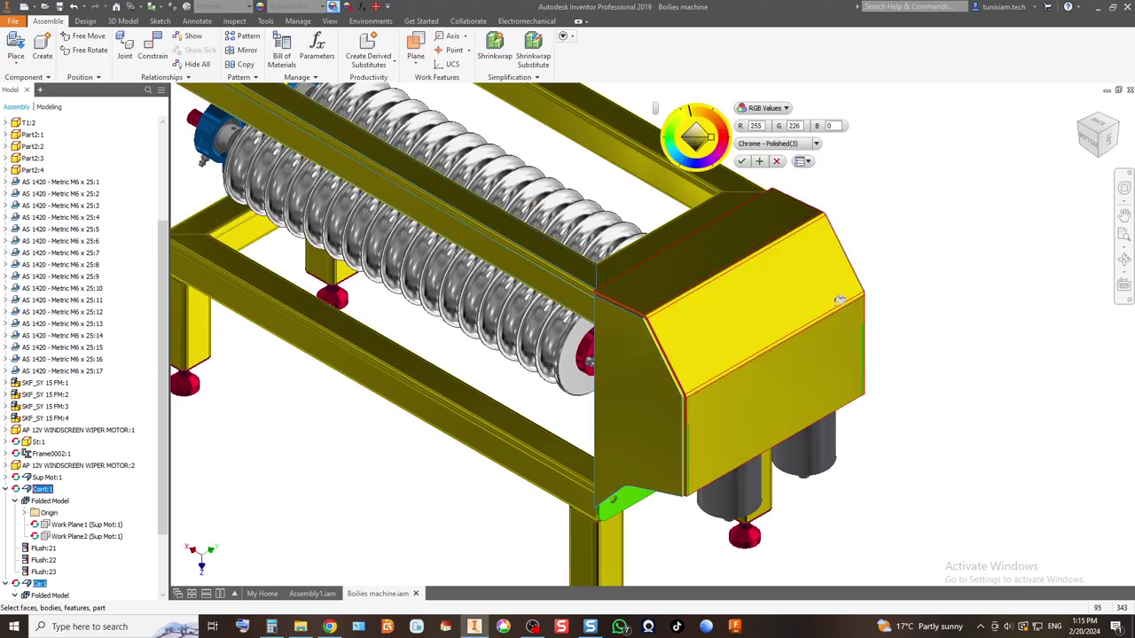
click(1119, 129)
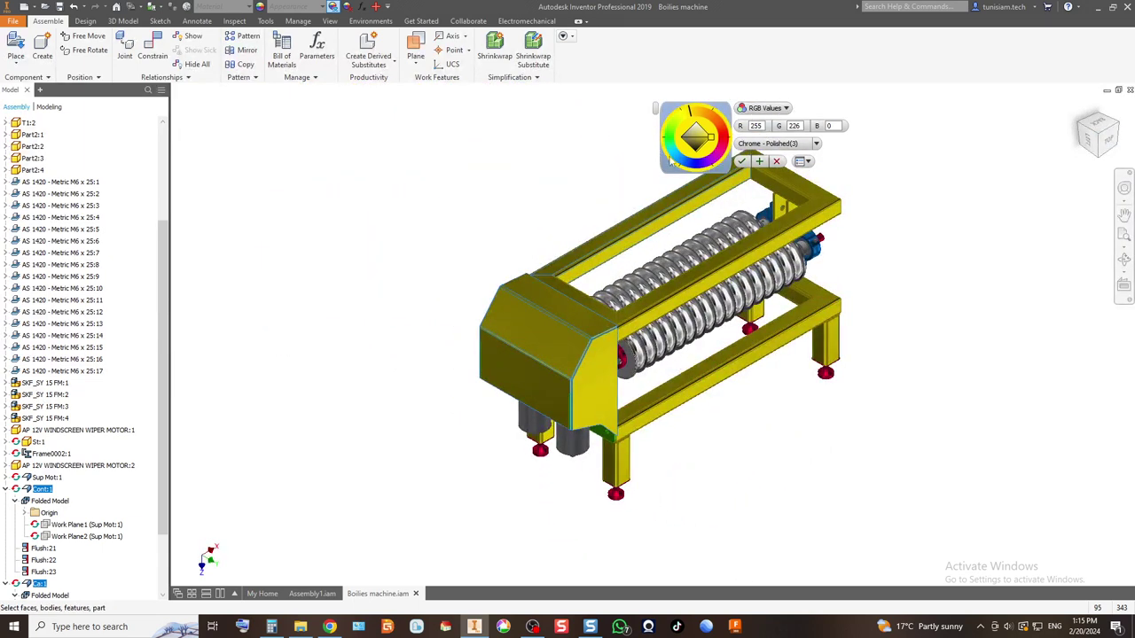
click(679, 160)
click(700, 171)
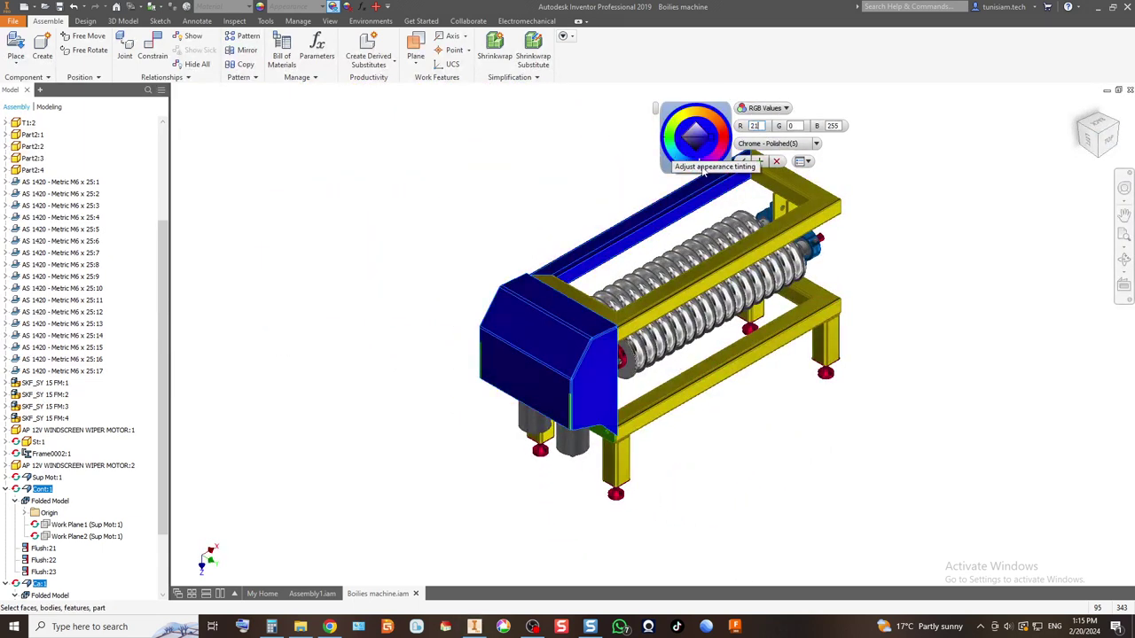
click(778, 162)
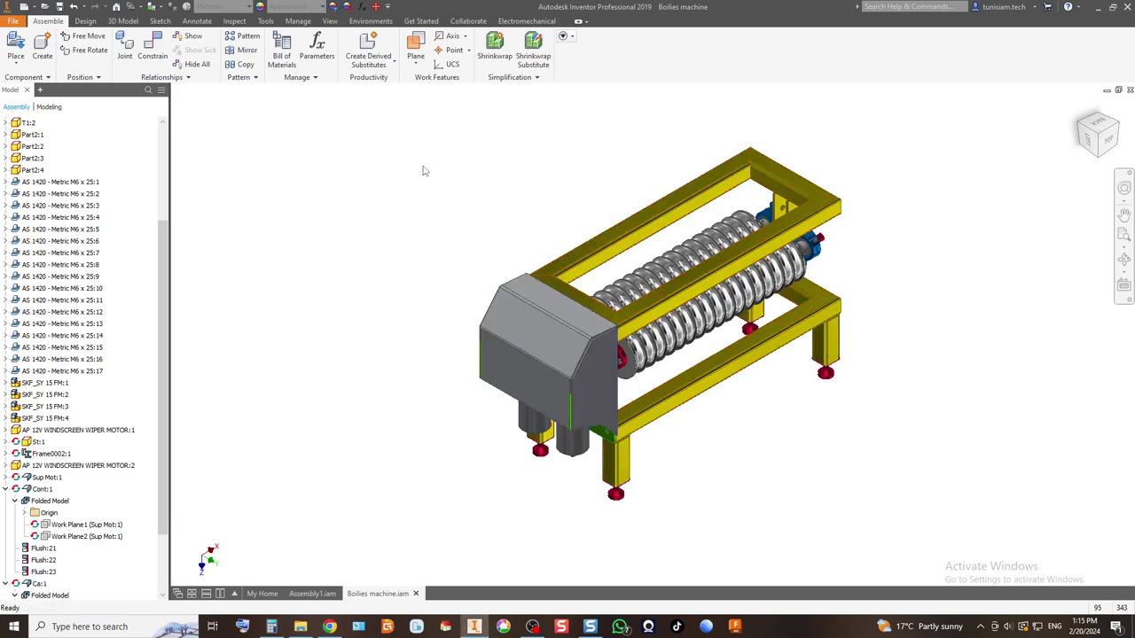
Step: Copy the frame's yellow Chrome - Polished(3) appearance onto the motor cover and its side plates
click(332, 7)
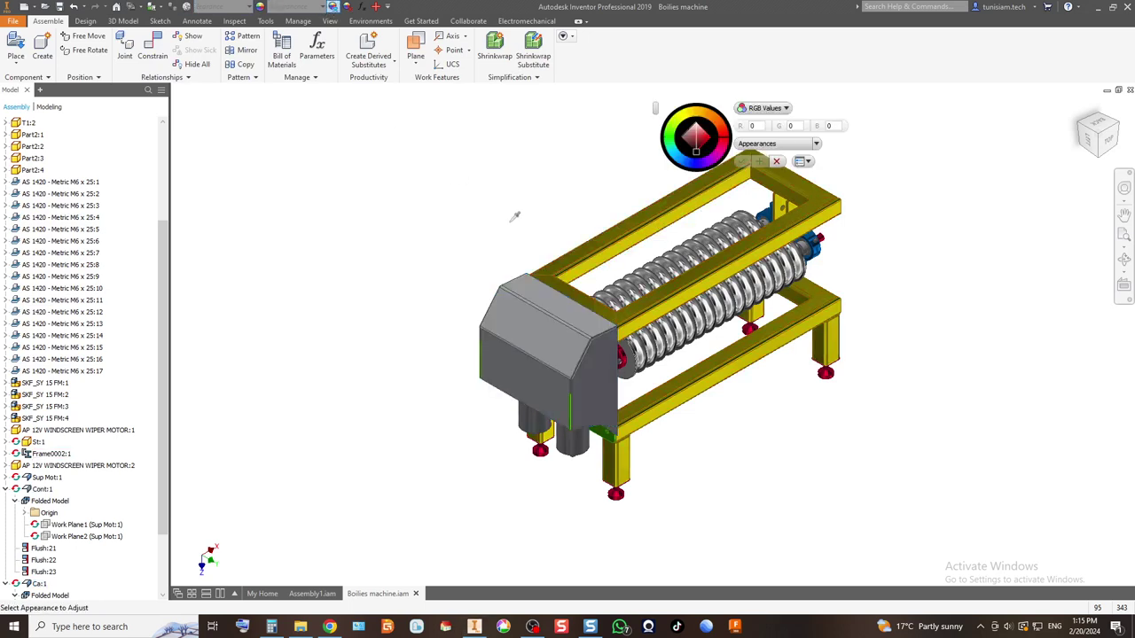
click(572, 310)
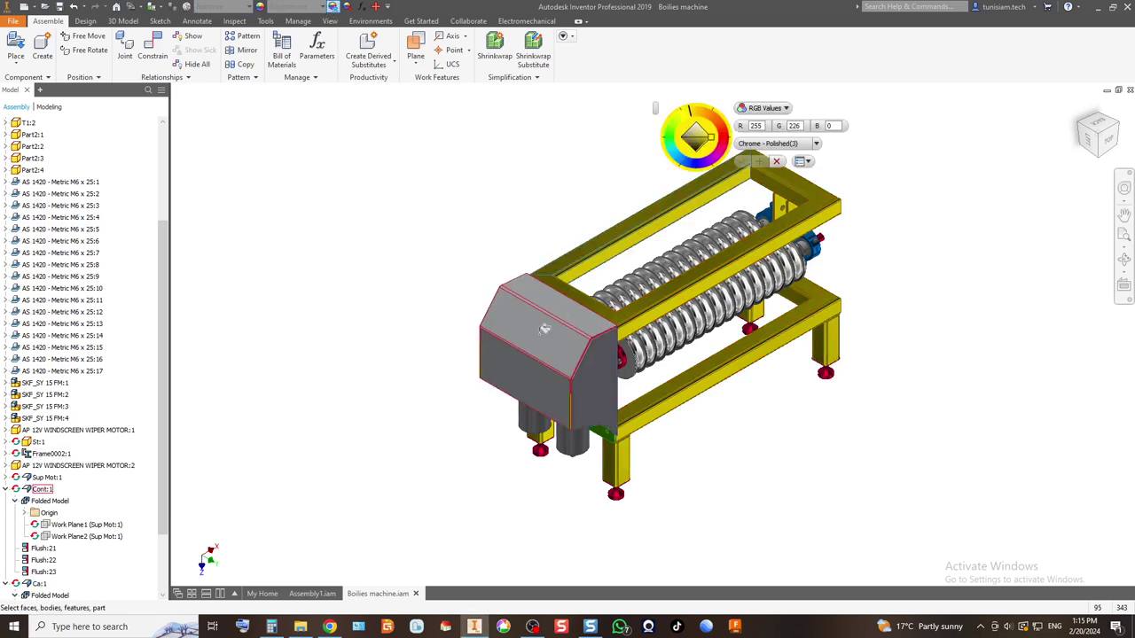
click(596, 381)
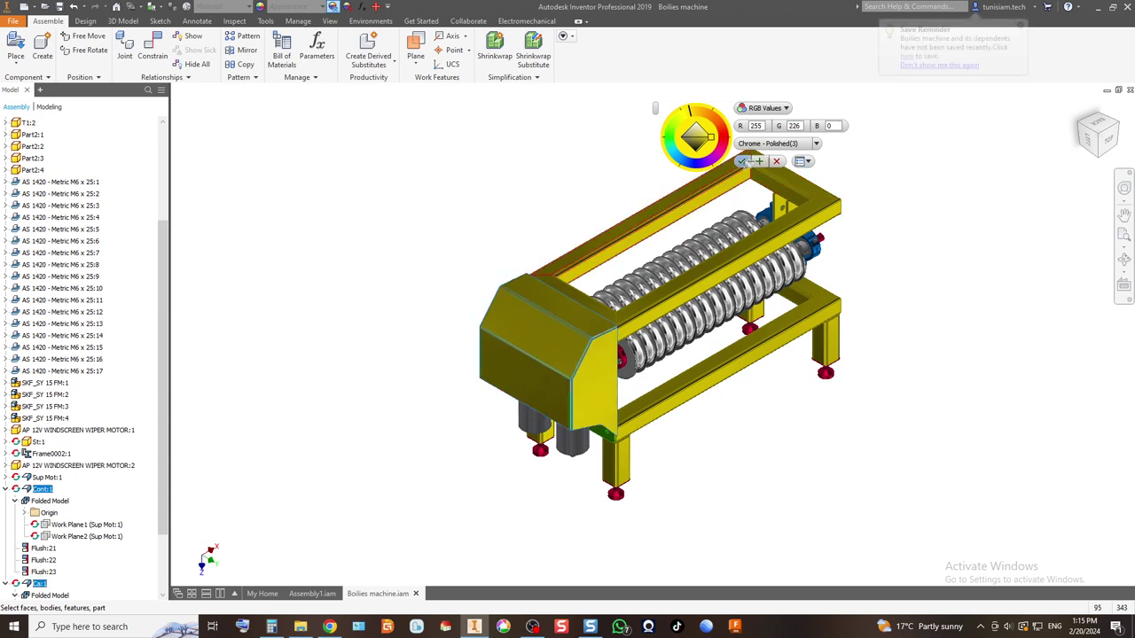
click(743, 162)
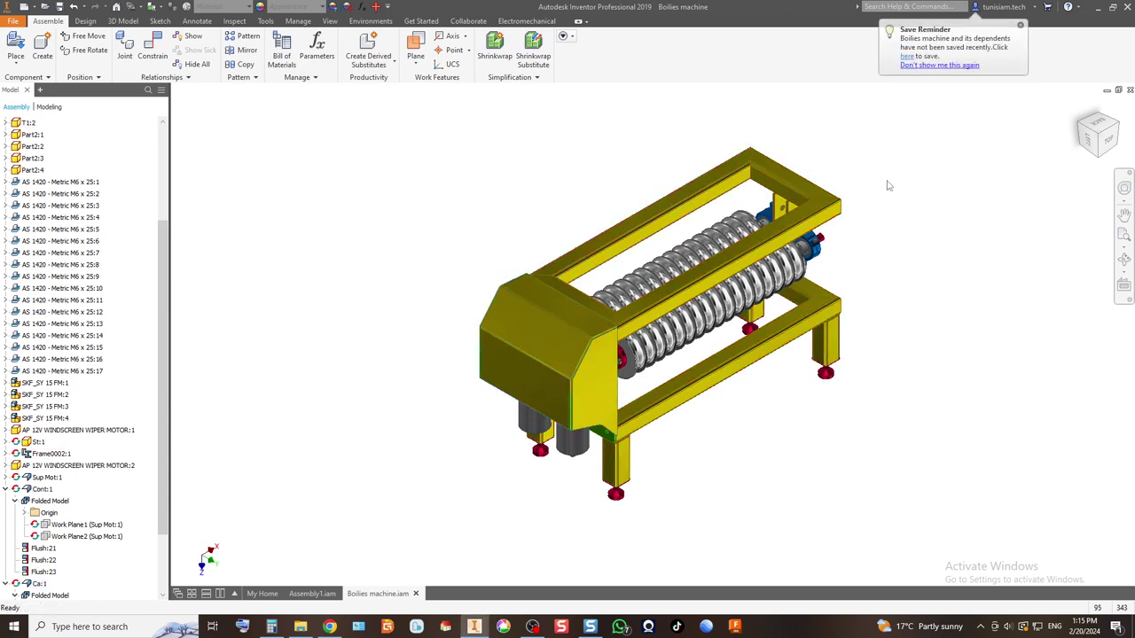
Step: Recolour the yellow motor cover and its side plates blue with the Adjust appearance tool
click(620, 380)
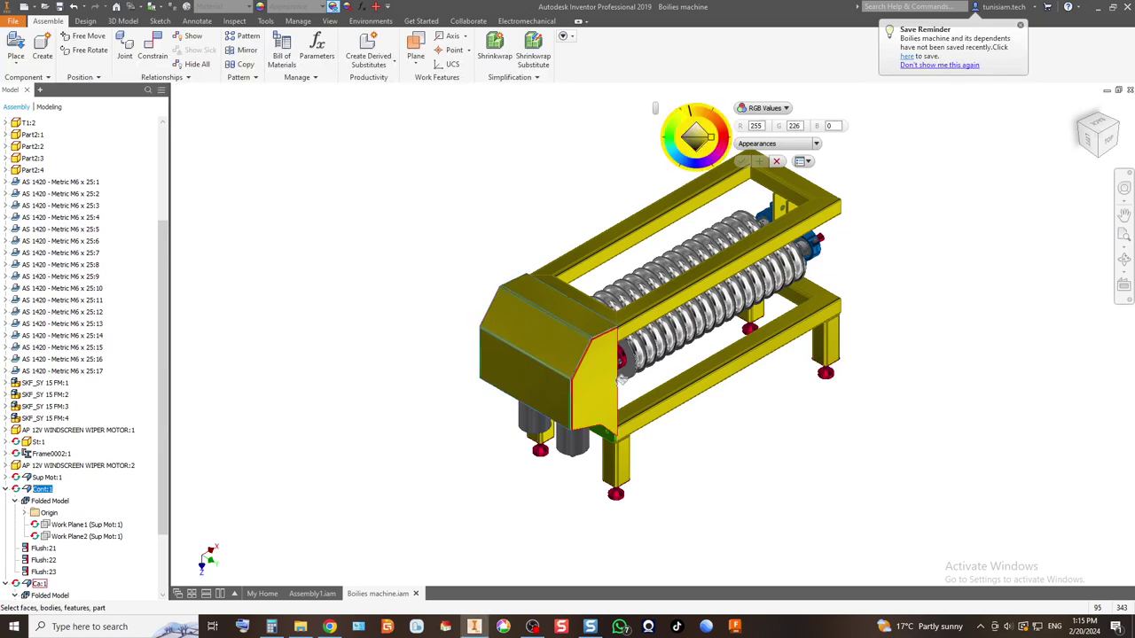
click(698, 169)
drag(698, 168, 672, 159)
click(742, 162)
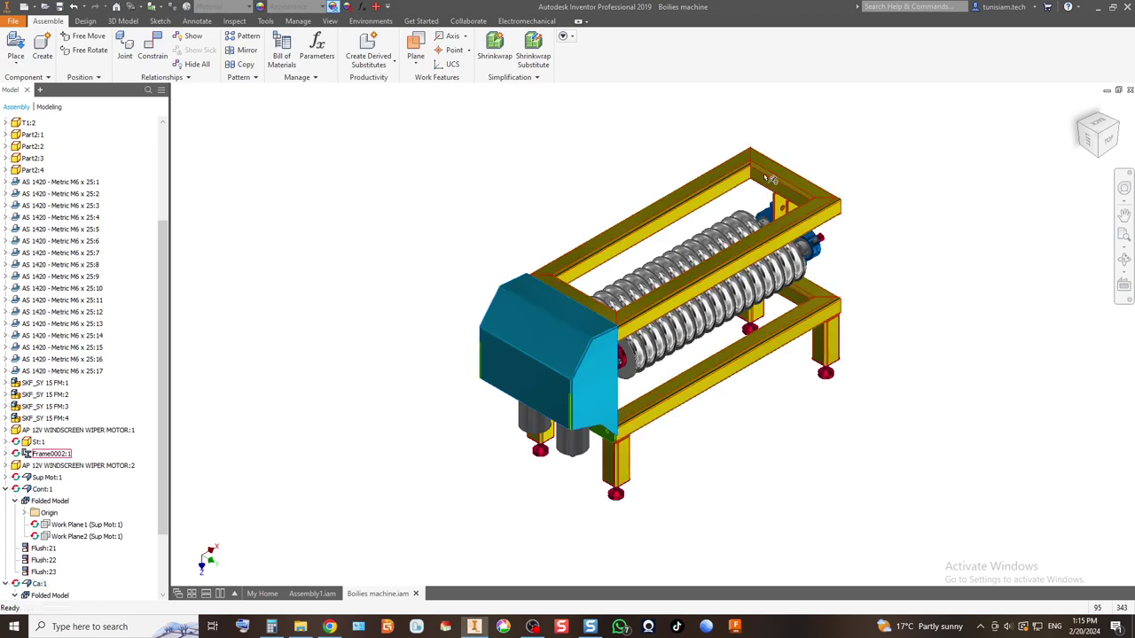
Step: Edit the motor support Sup Mot:1 in place and start a sketch on the outer face of its lower side flange
click(1097, 126)
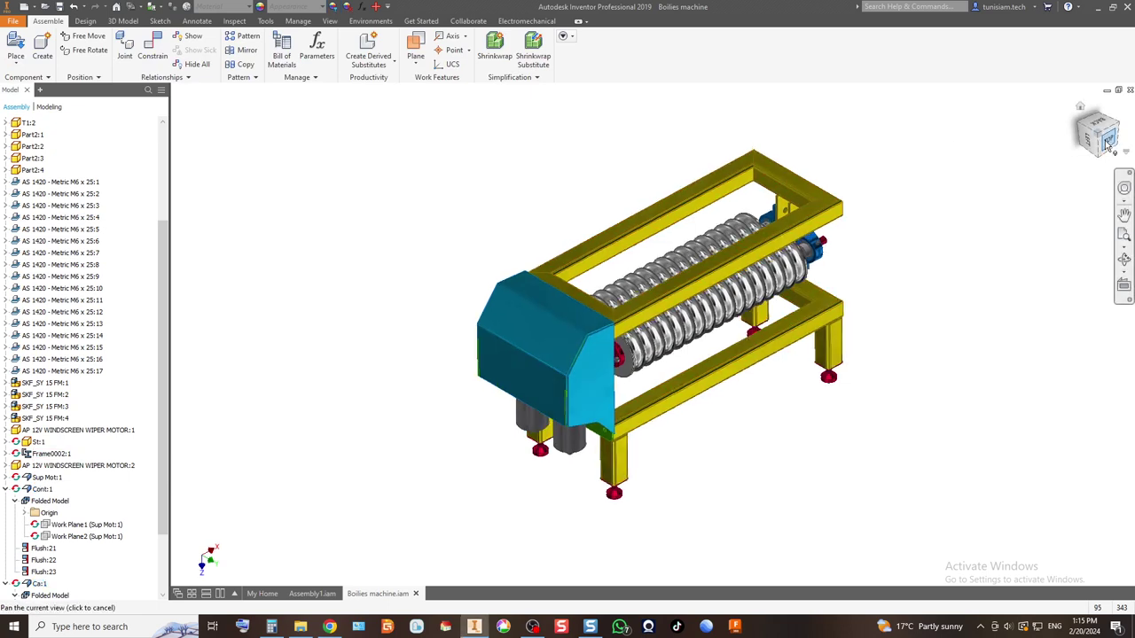
scroll(521, 237, up, 5)
scroll(677, 186, down, 1)
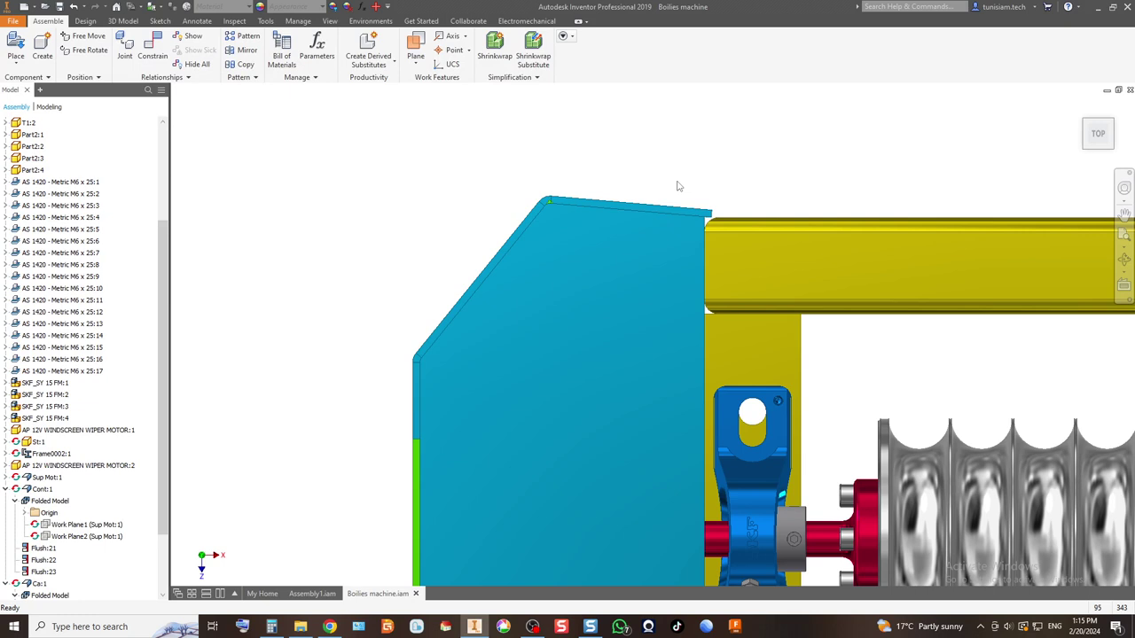
click(1089, 128)
scroll(556, 441, up, 5)
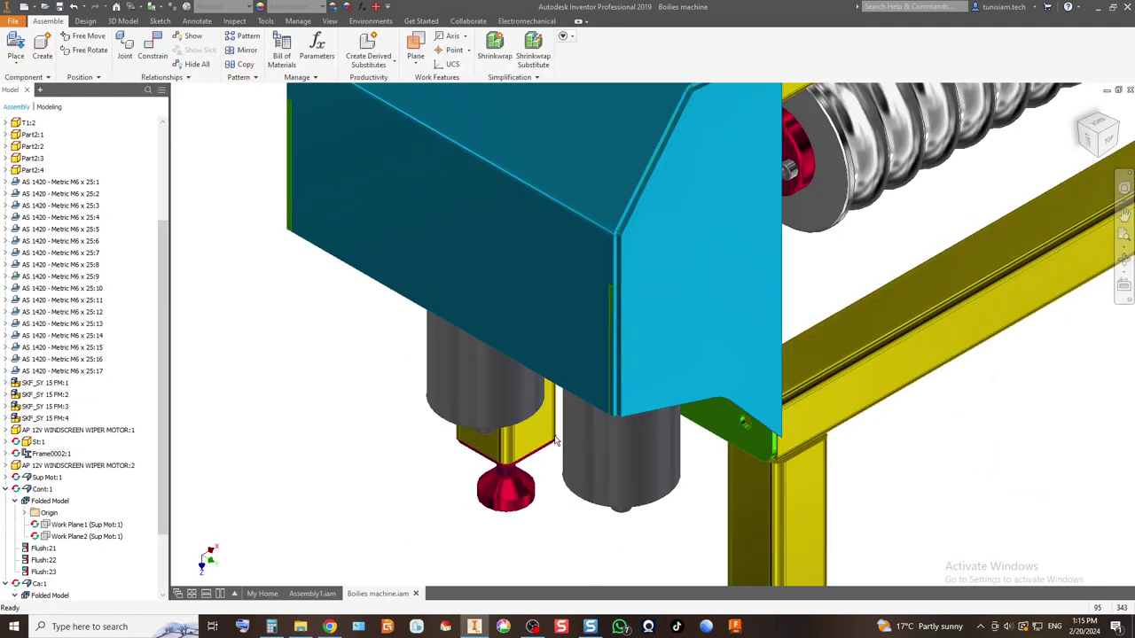
double_click(725, 434)
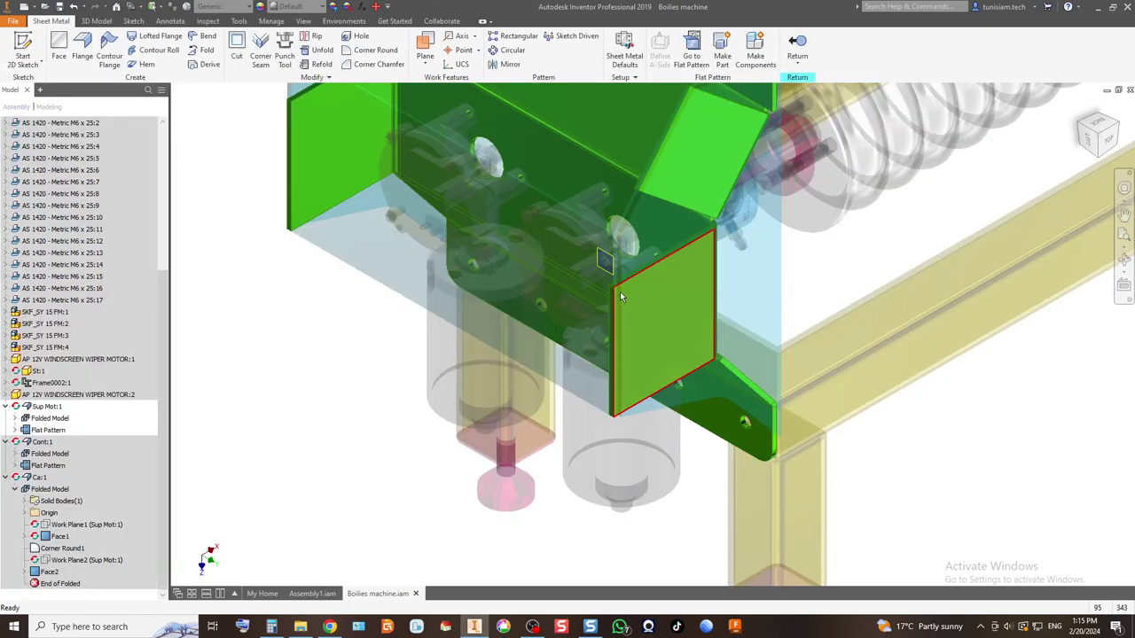
click(25, 46)
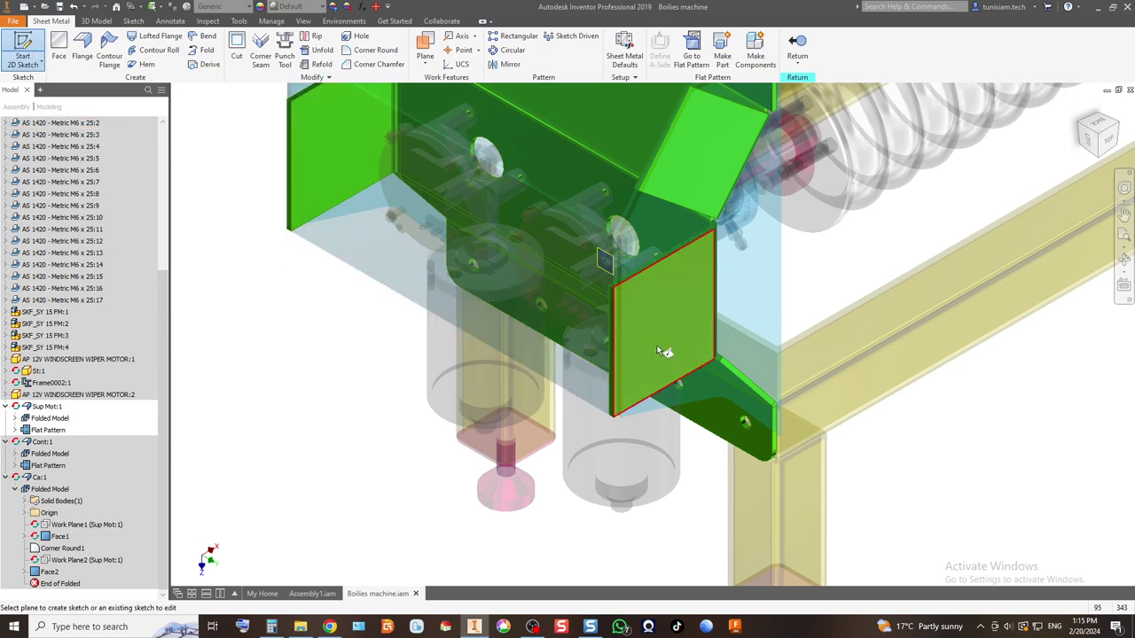
click(660, 351)
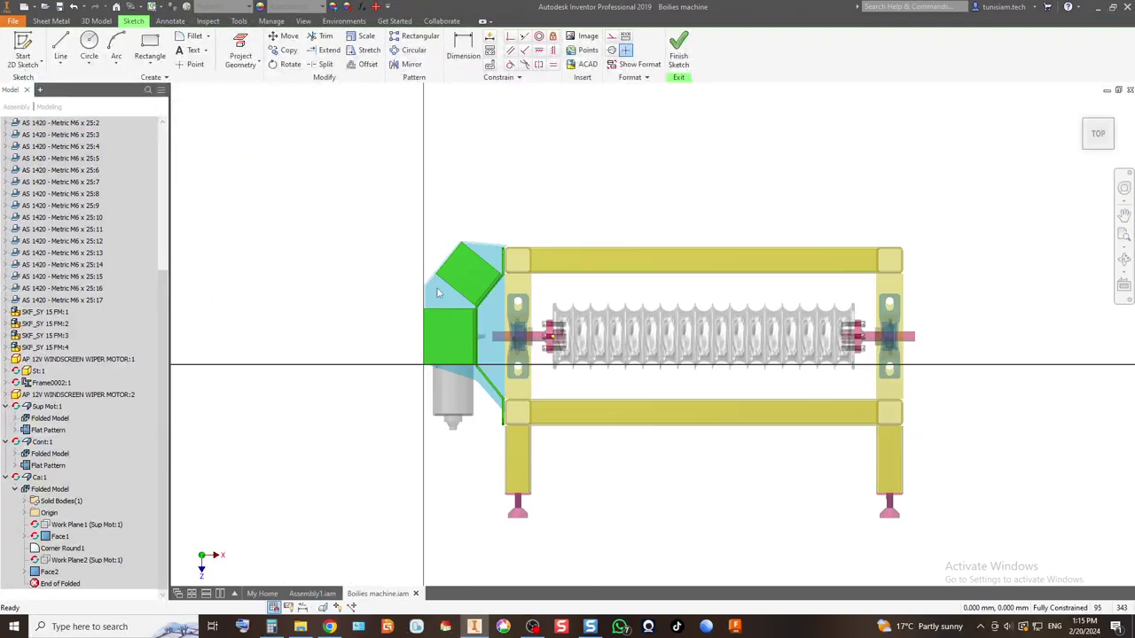
Step: Project the motor cover's top, sloped and vertical edge faces with their bends into the sketch, and finish it
scroll(437, 289, up, 5)
scroll(465, 258, up, 3)
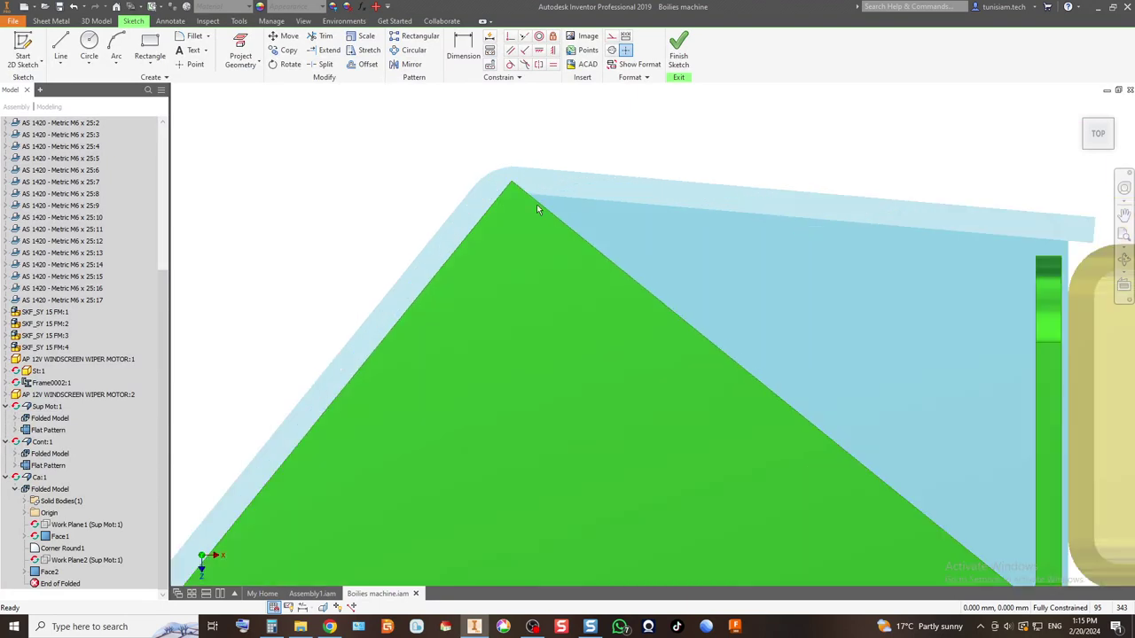
click(240, 53)
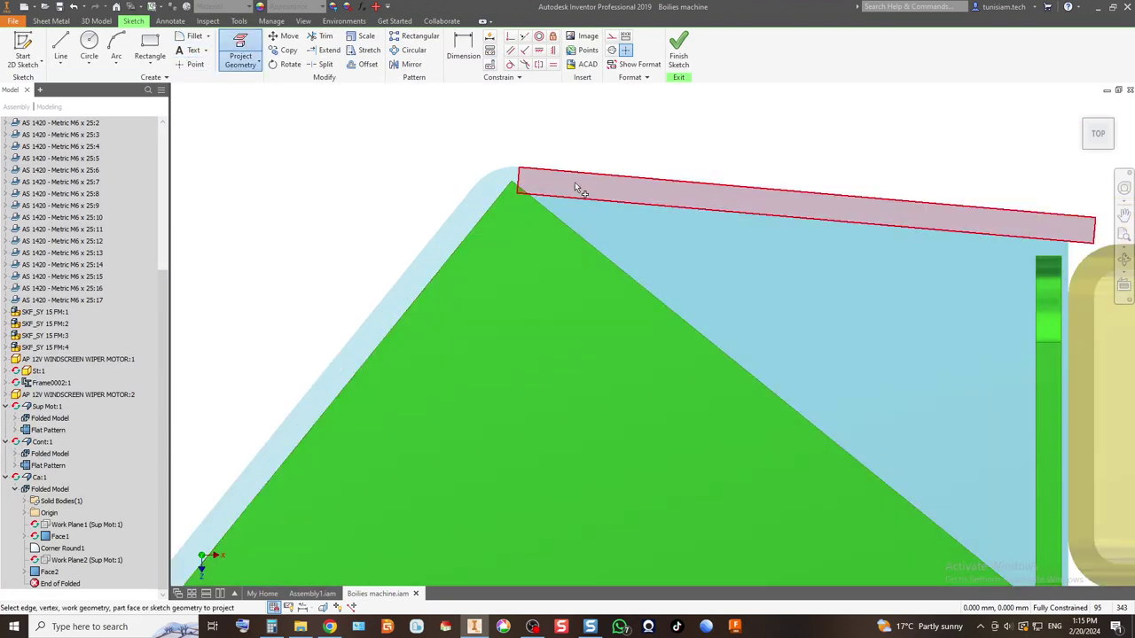
click(577, 188)
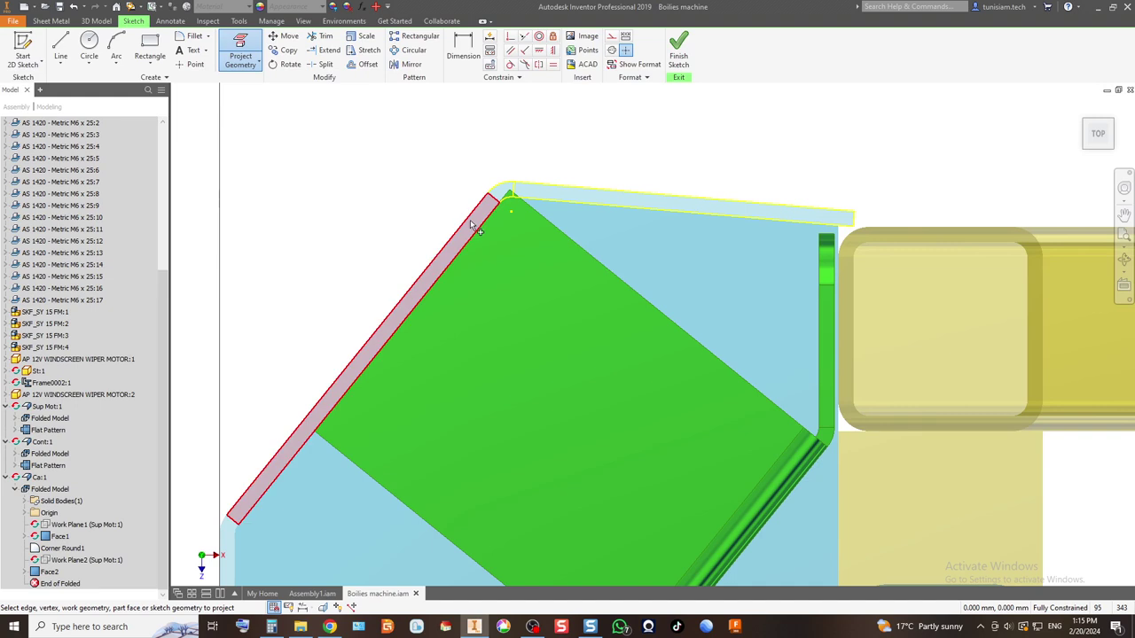
scroll(444, 266, up, 6)
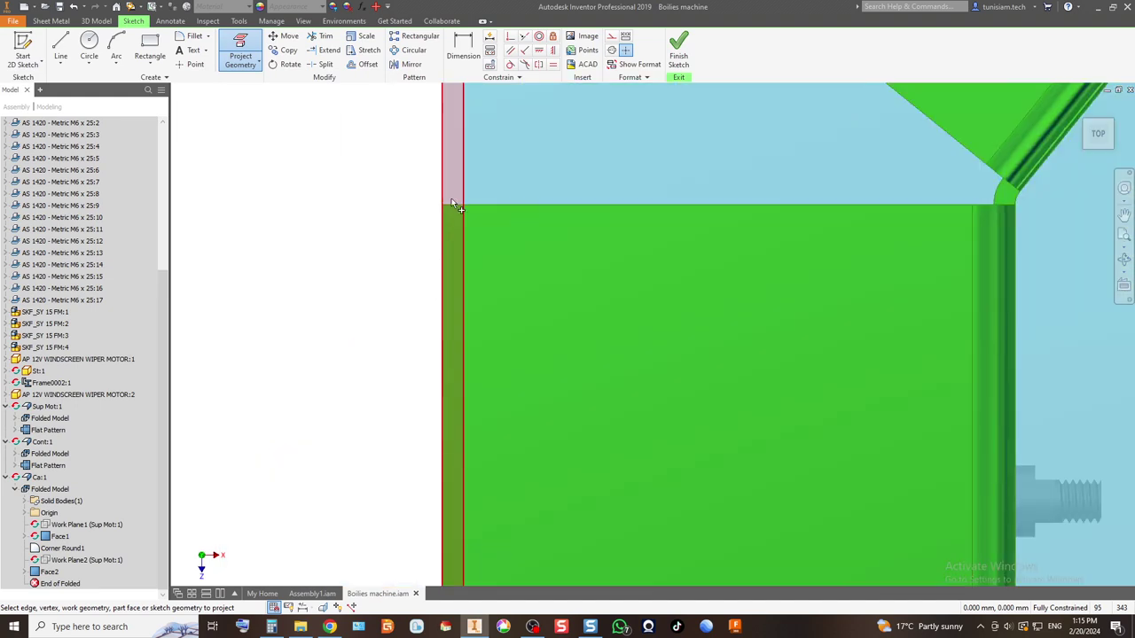
click(453, 192)
scroll(380, 223, down, 5)
scroll(405, 337, up, 5)
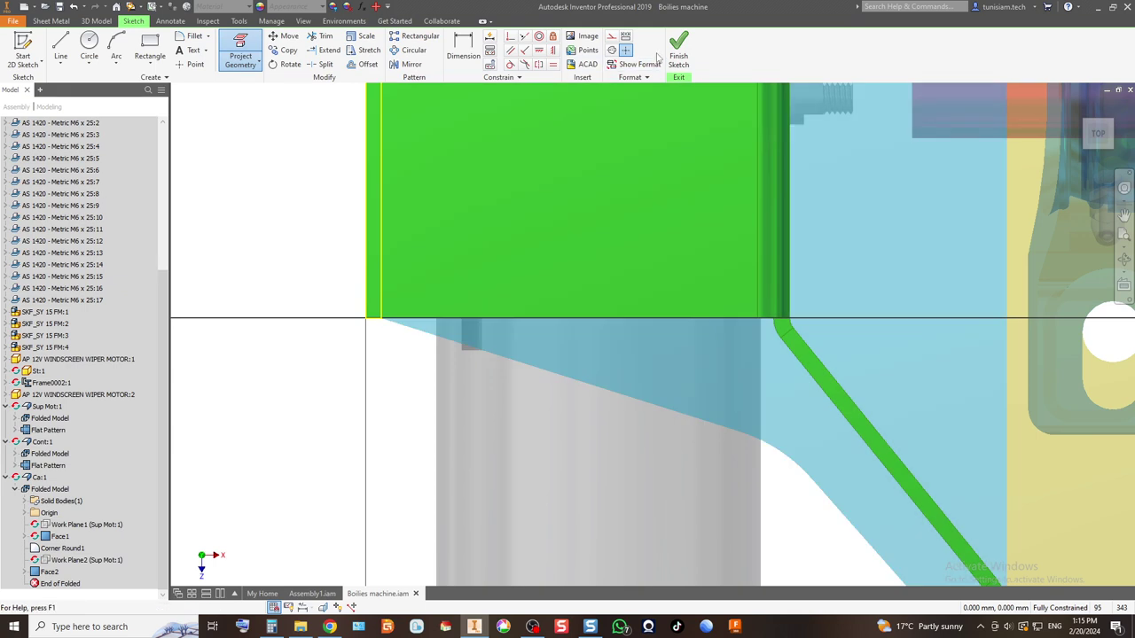
click(679, 49)
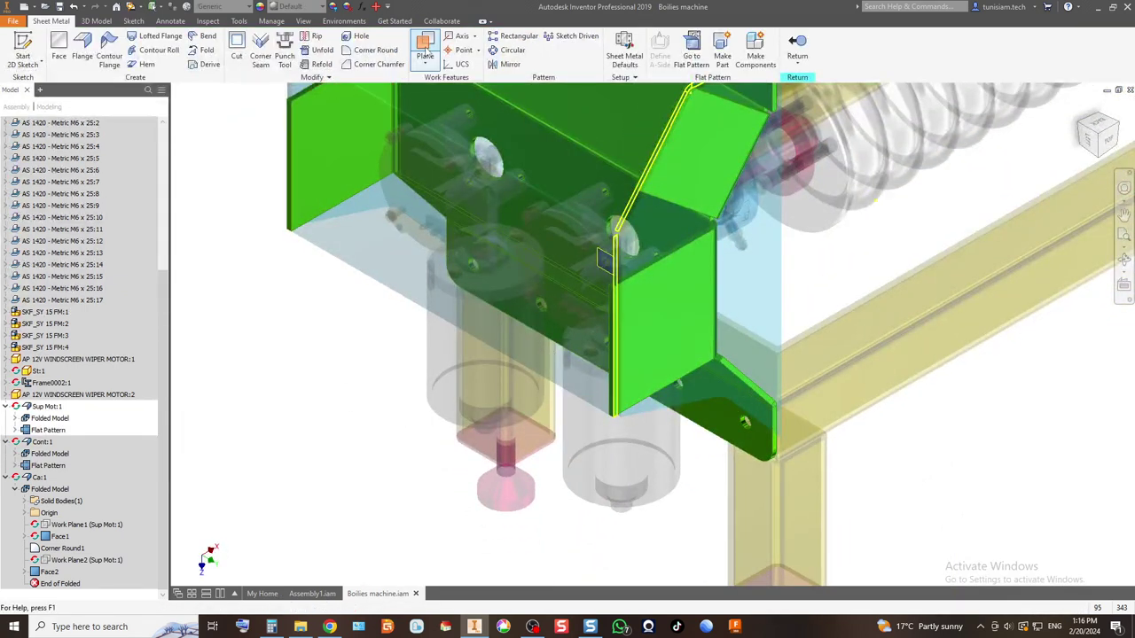
Step: Cut the projected cover profile out of the motor support with an Extrude set to All, and return to the assembly, accepting the update
click(96, 21)
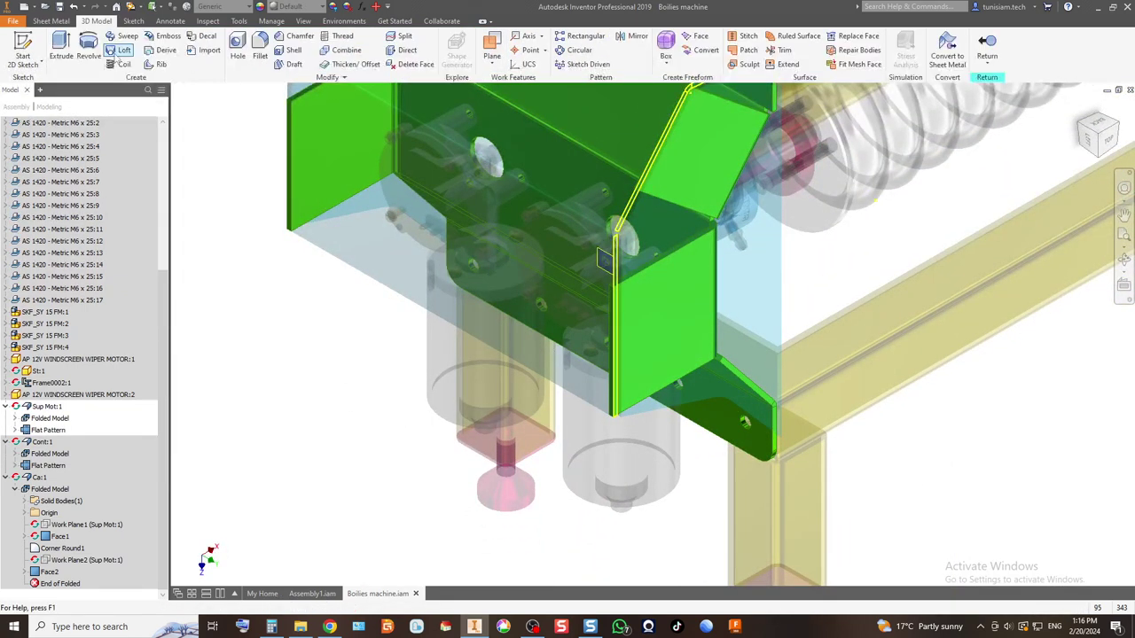
click(62, 48)
scroll(629, 355, down, 5)
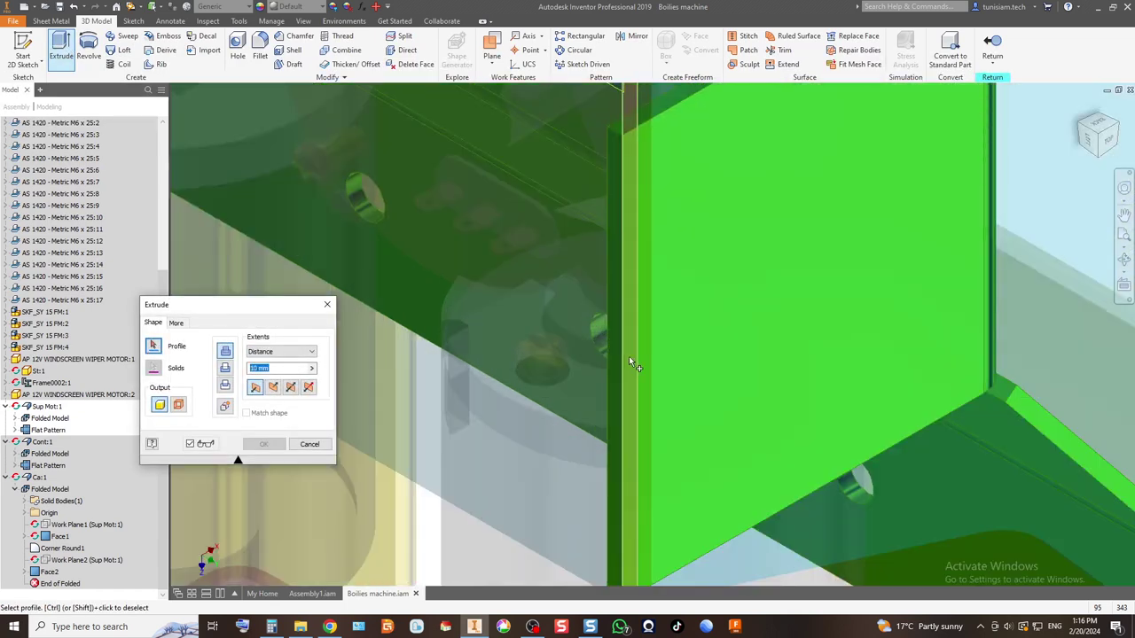
scroll(629, 355, up, 5)
scroll(562, 312, down, 4)
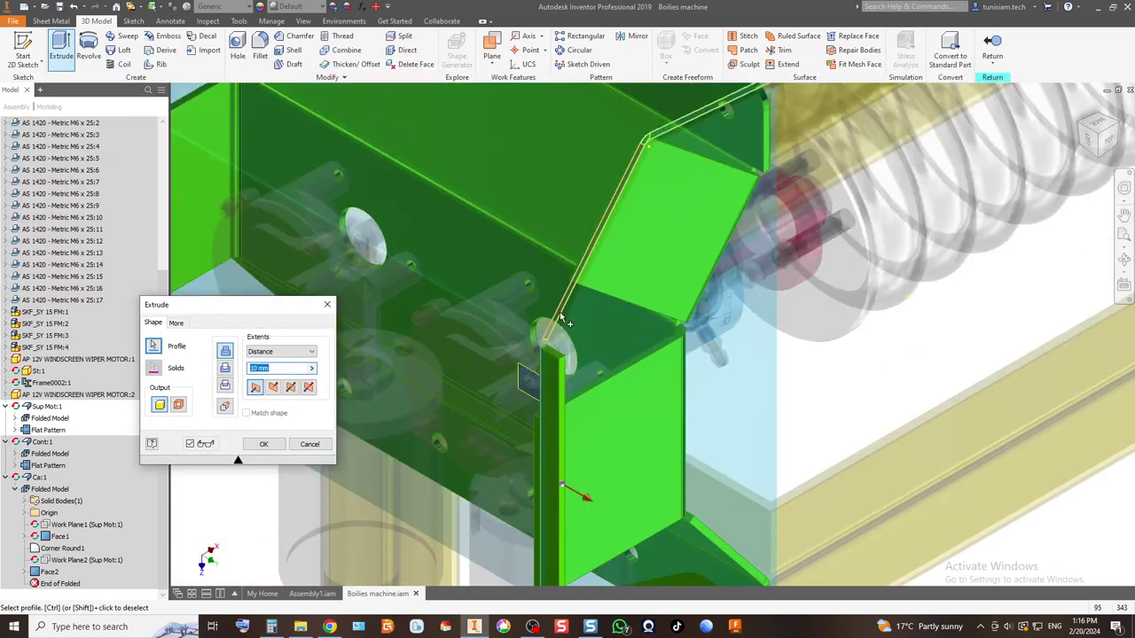
scroll(561, 321, down, 3)
scroll(545, 332, up, 4)
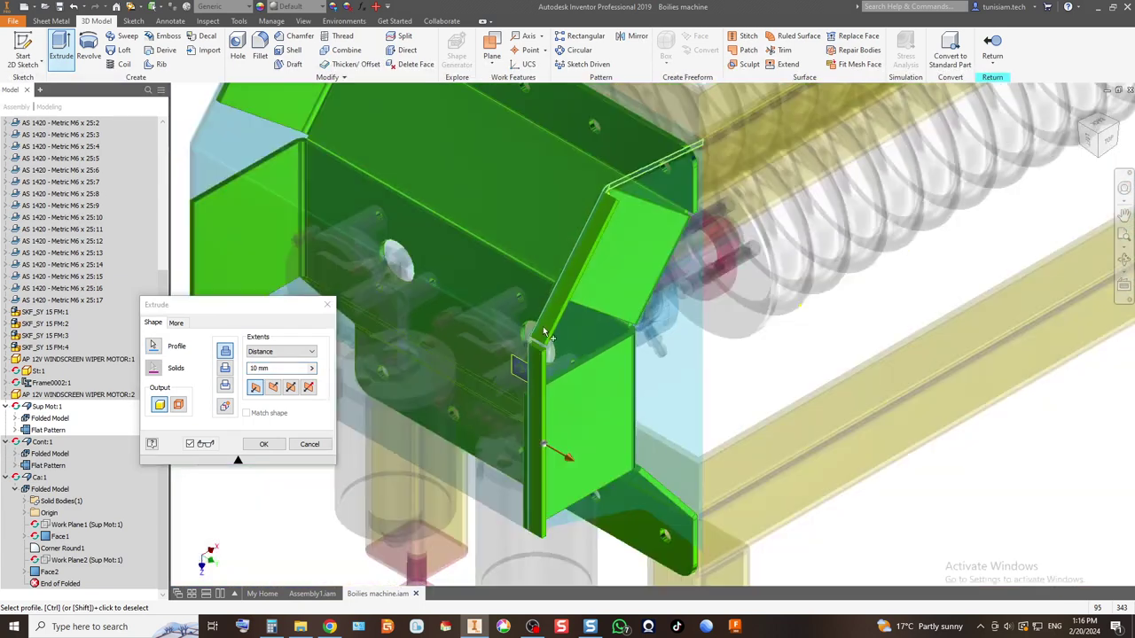
scroll(544, 332, down, 5)
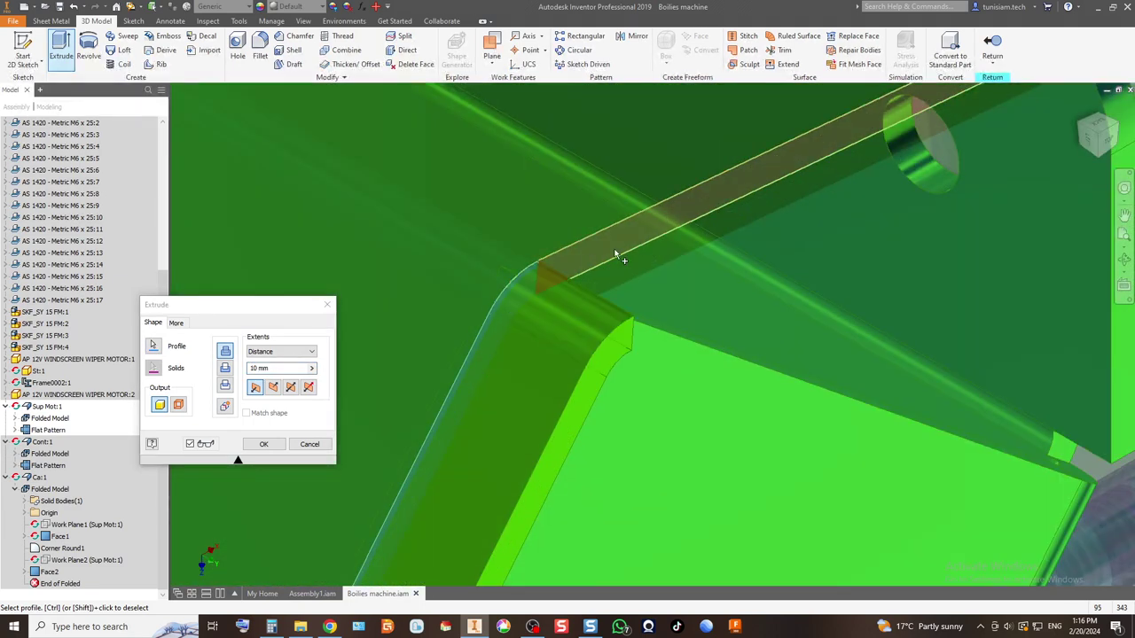
click(281, 351)
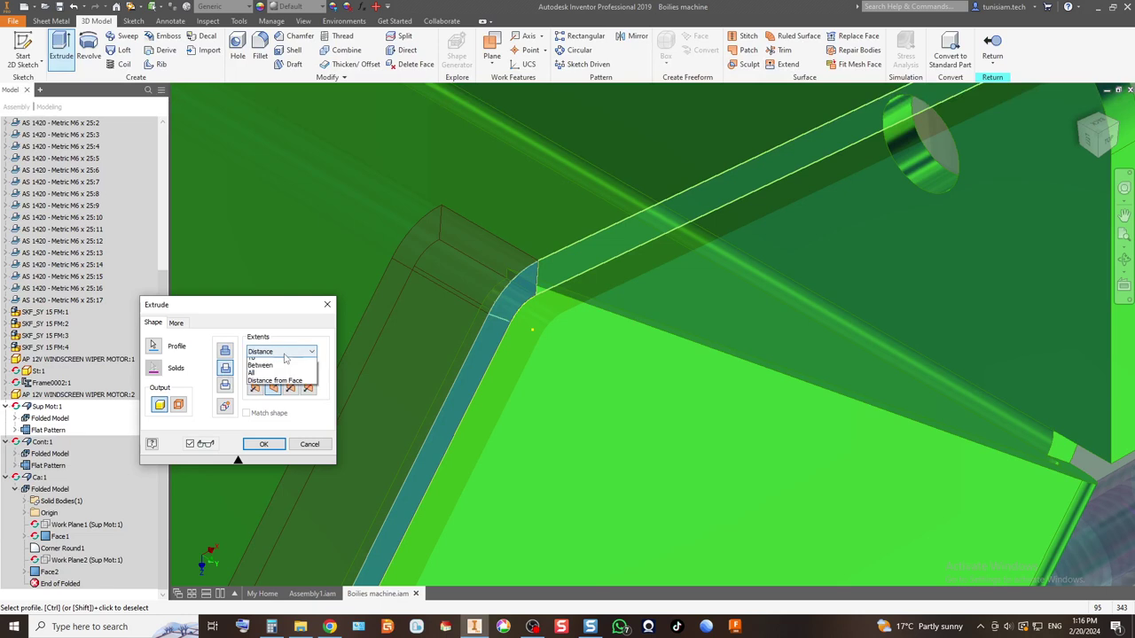
click(277, 396)
scroll(561, 305, up, 5)
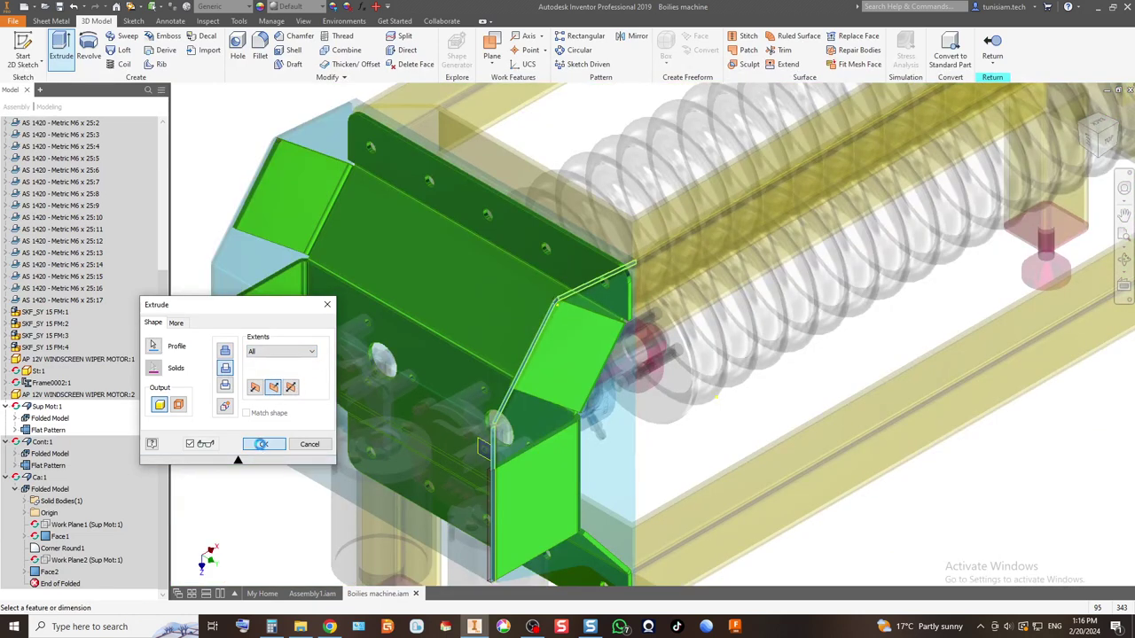
click(261, 444)
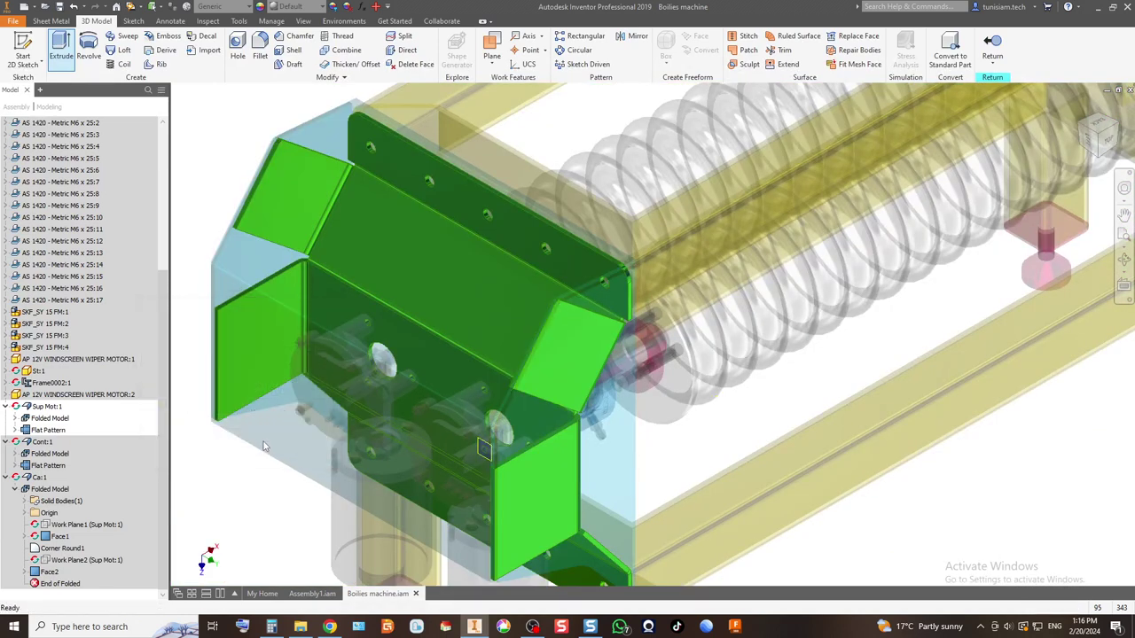
click(985, 55)
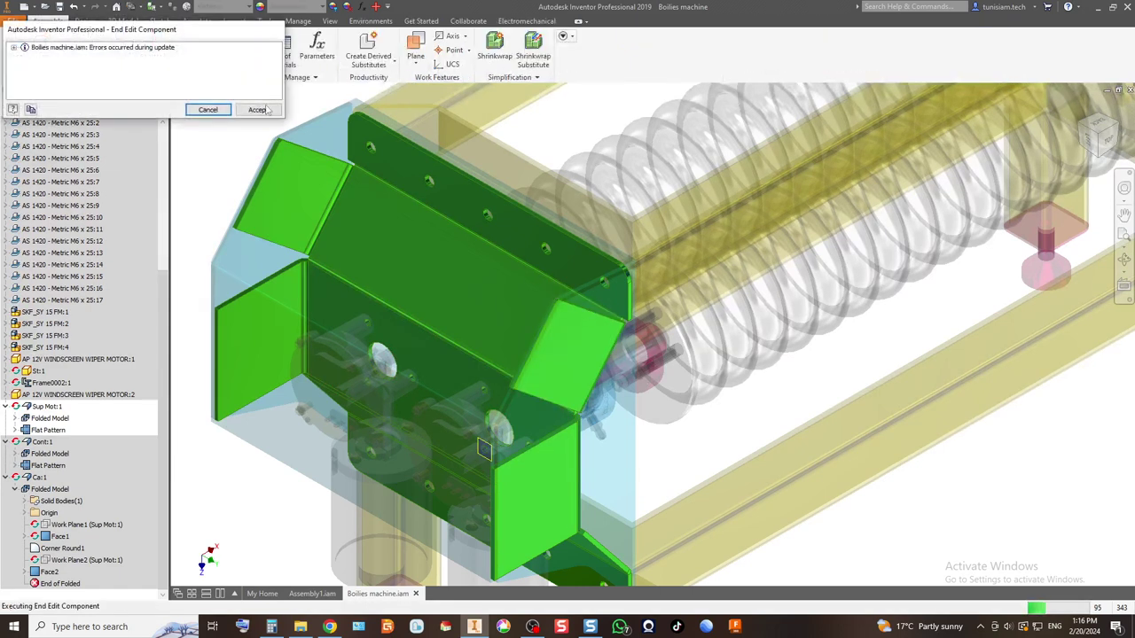
click(257, 110)
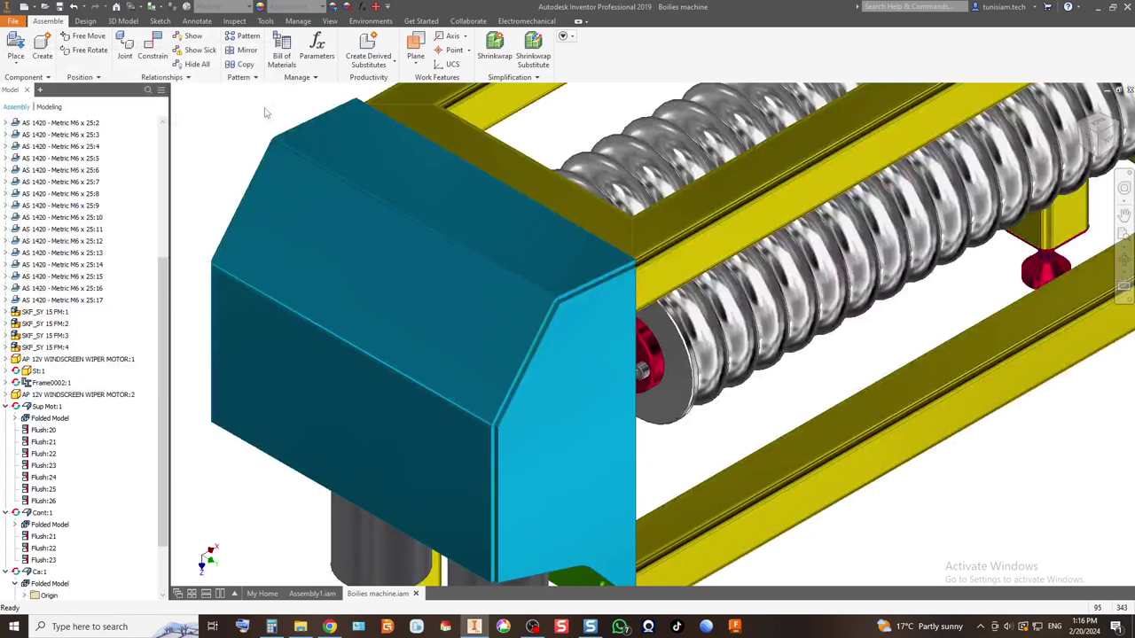
Step: Examine how the trimmed motor support fits inside the cover and side plates, from the side, from below and in perspective
click(1106, 146)
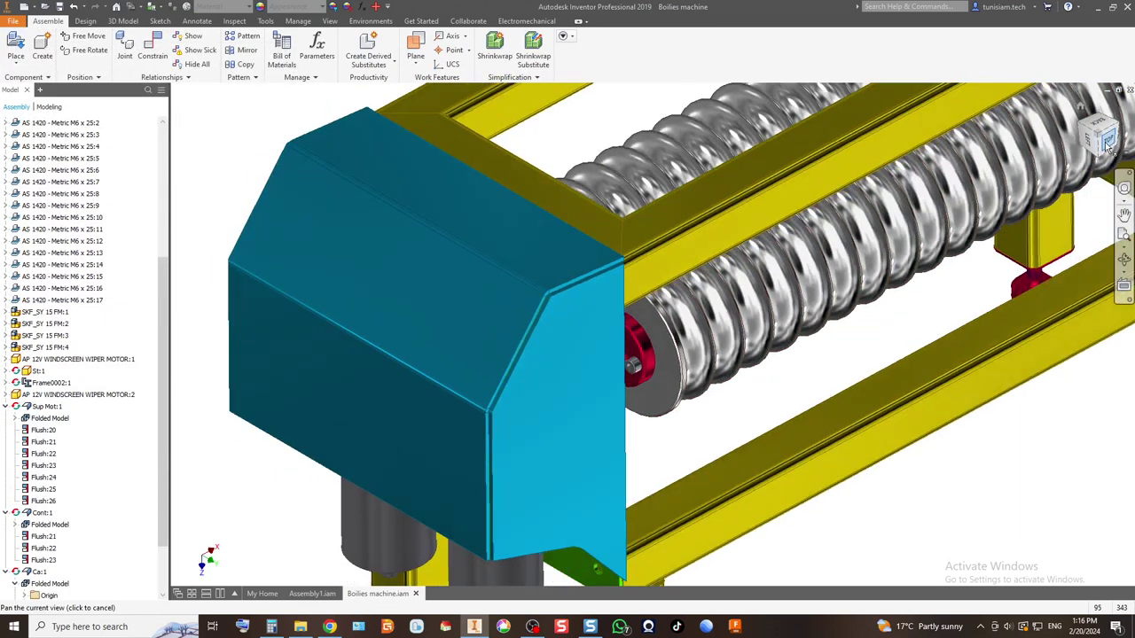
scroll(459, 347, up, 5)
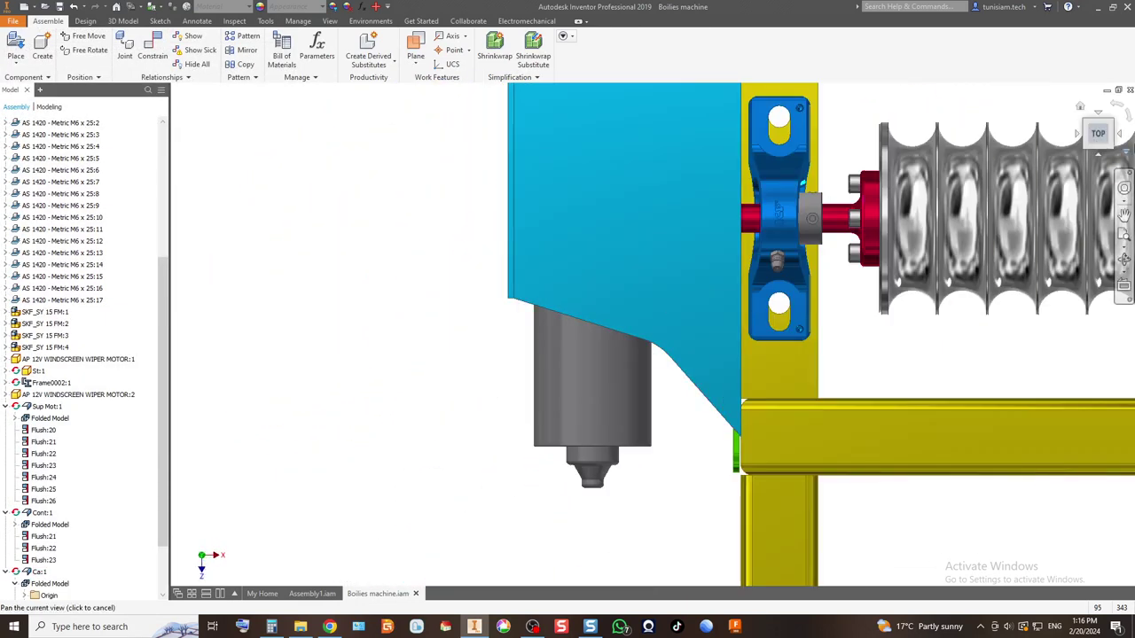
click(1090, 151)
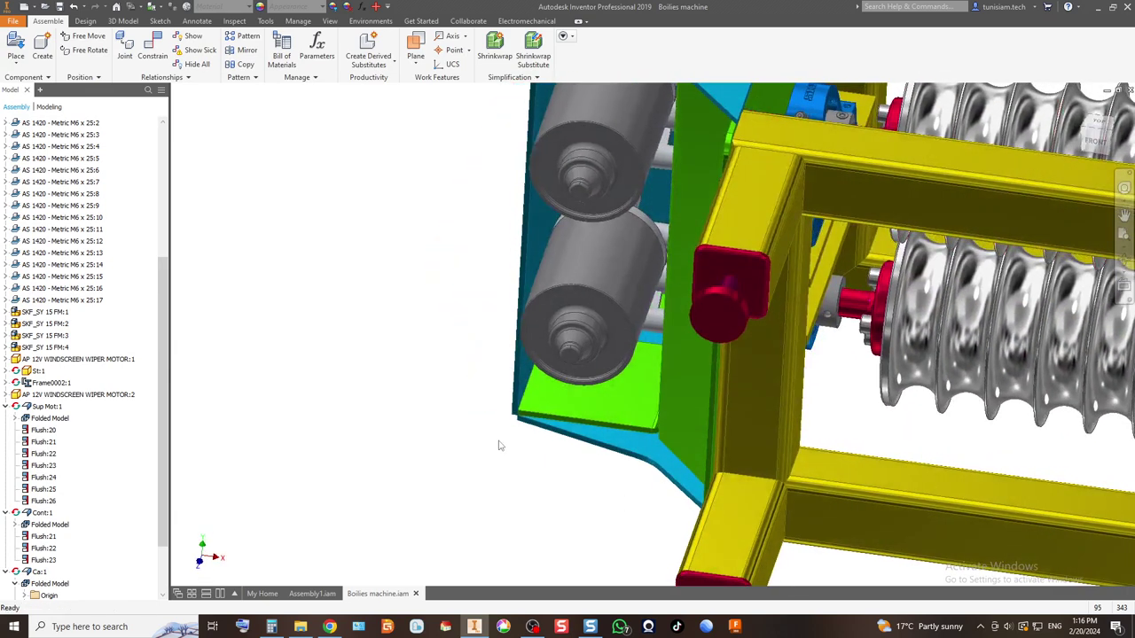
scroll(522, 420, up, 5)
scroll(522, 420, up, 3)
scroll(509, 401, down, 3)
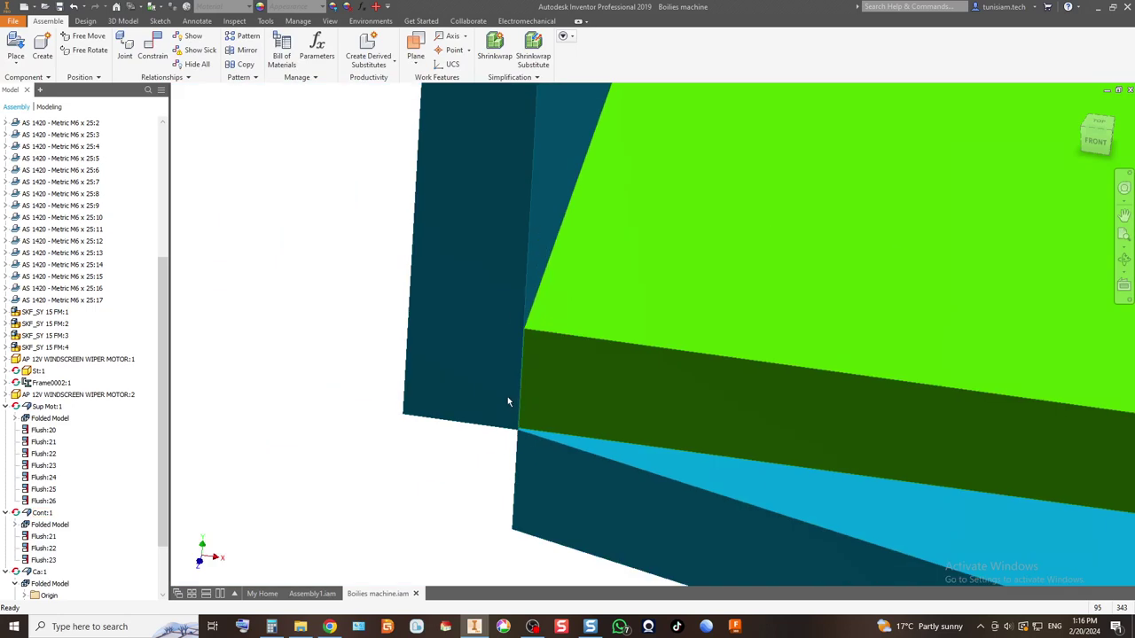
scroll(514, 398, down, 5)
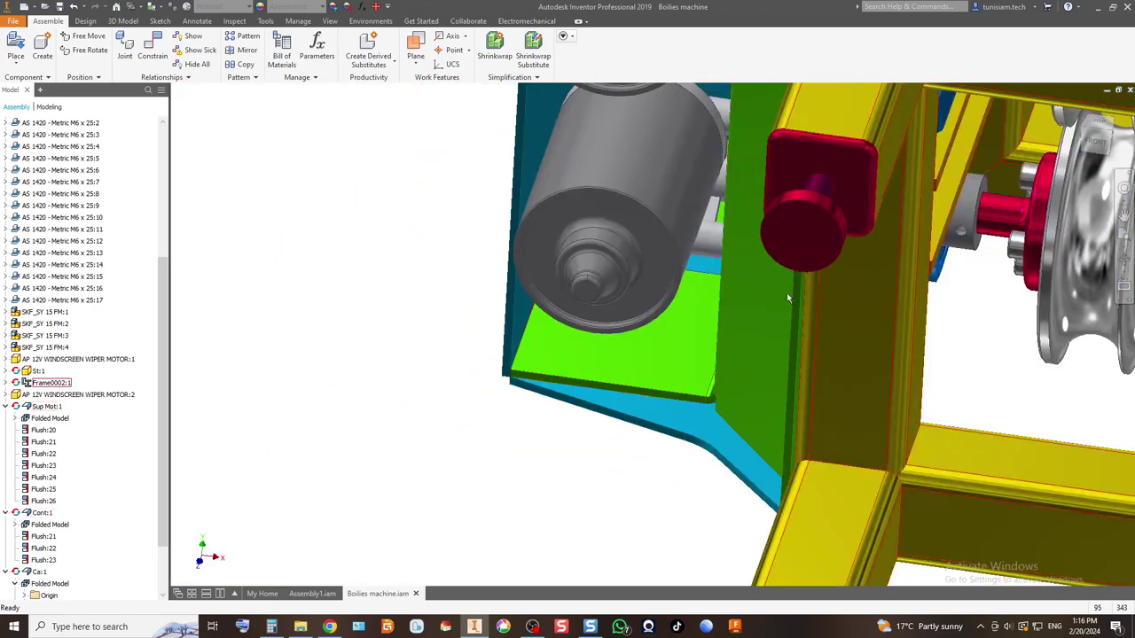
click(1097, 124)
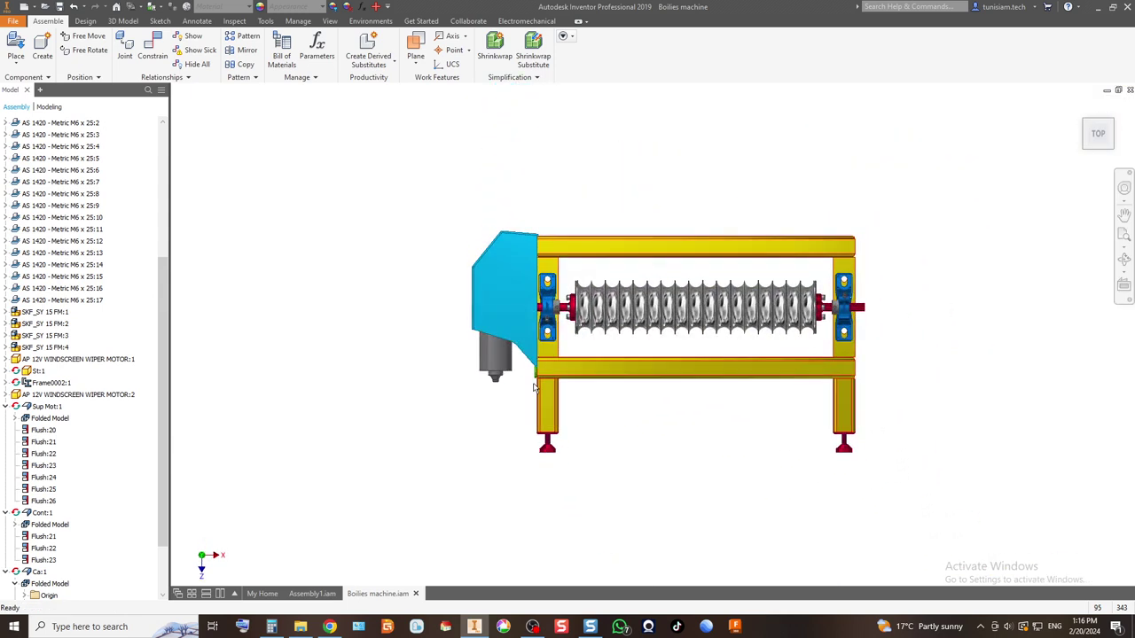
scroll(499, 313, up, 5)
scroll(532, 328, down, 3)
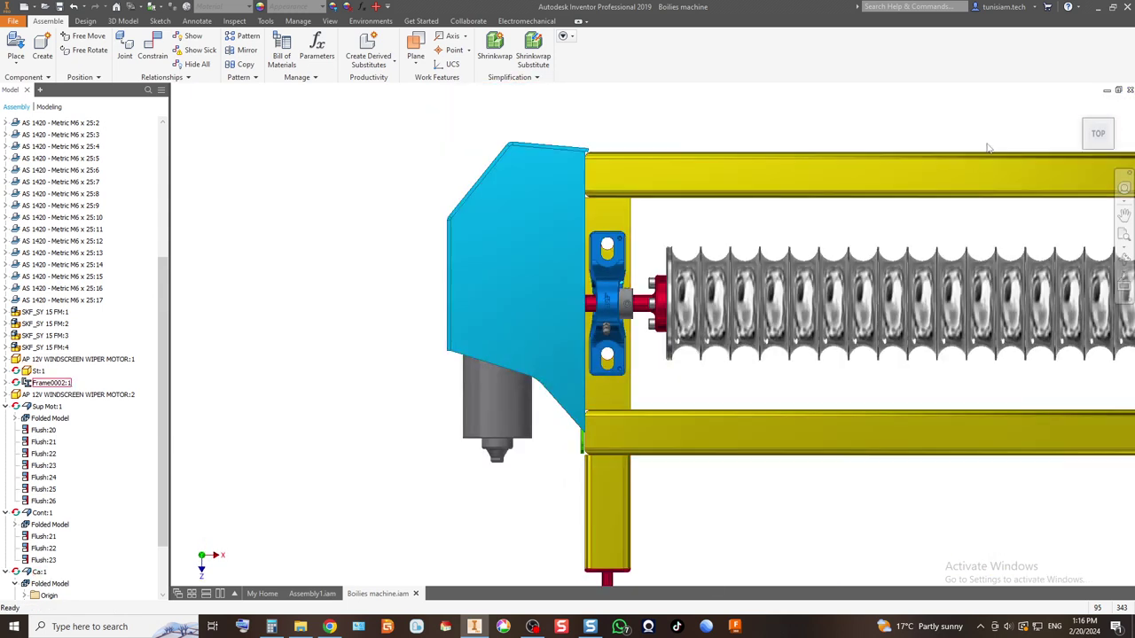
drag(1087, 122, 1067, 144)
mouse_move(831, 359)
shift+middle_down()
mouse_move(798, 350)
mouse_move(754, 430)
mouse_move(620, 390)
shift+middle_up()
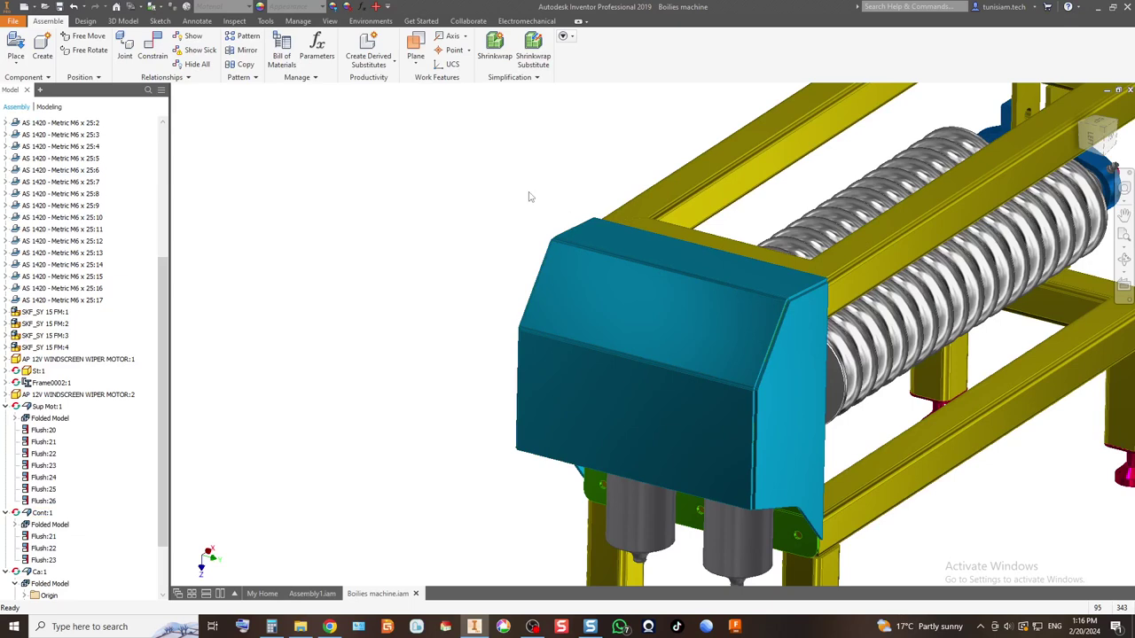
Step: Edit the motor cover Cont:1 in place, start a sketch on its sloped front face, and project that face's outline
double_click(709, 347)
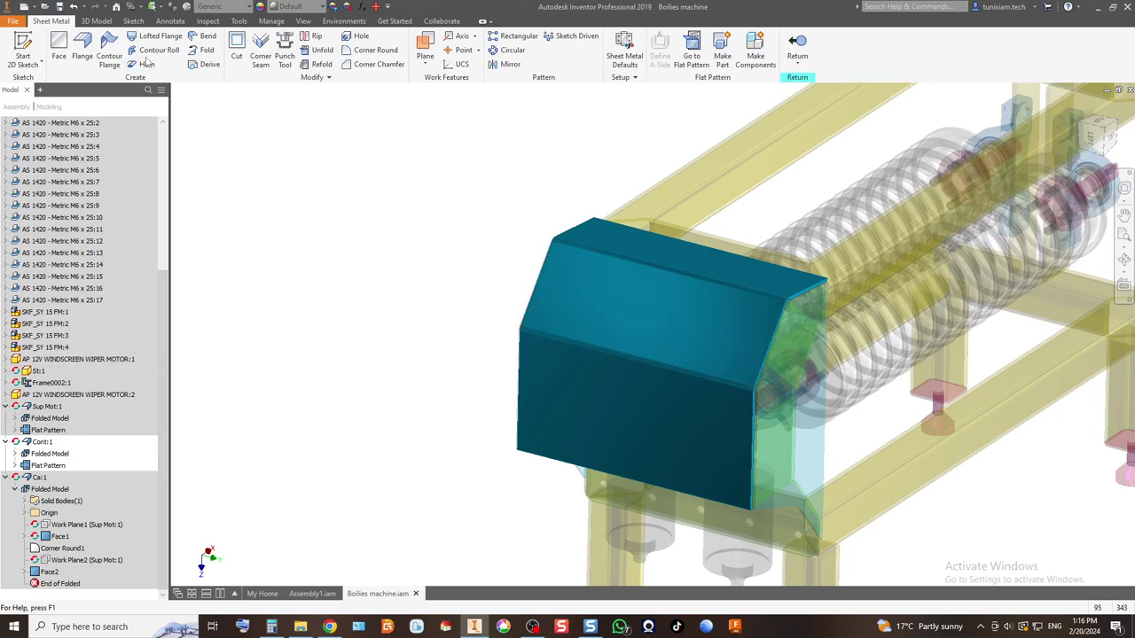
click(23, 49)
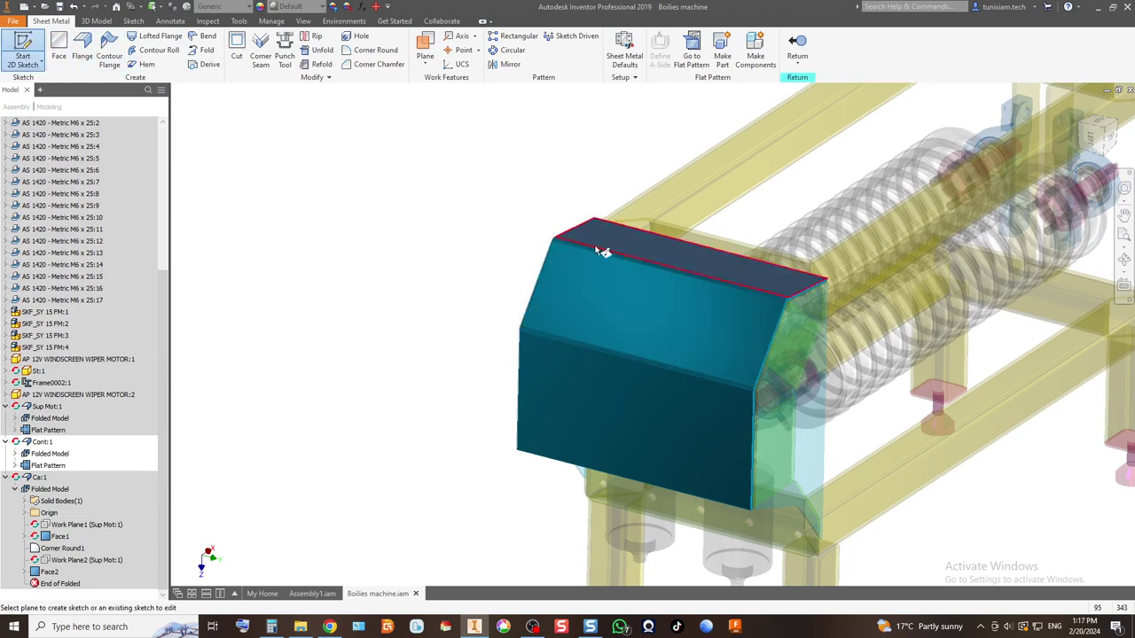
click(608, 296)
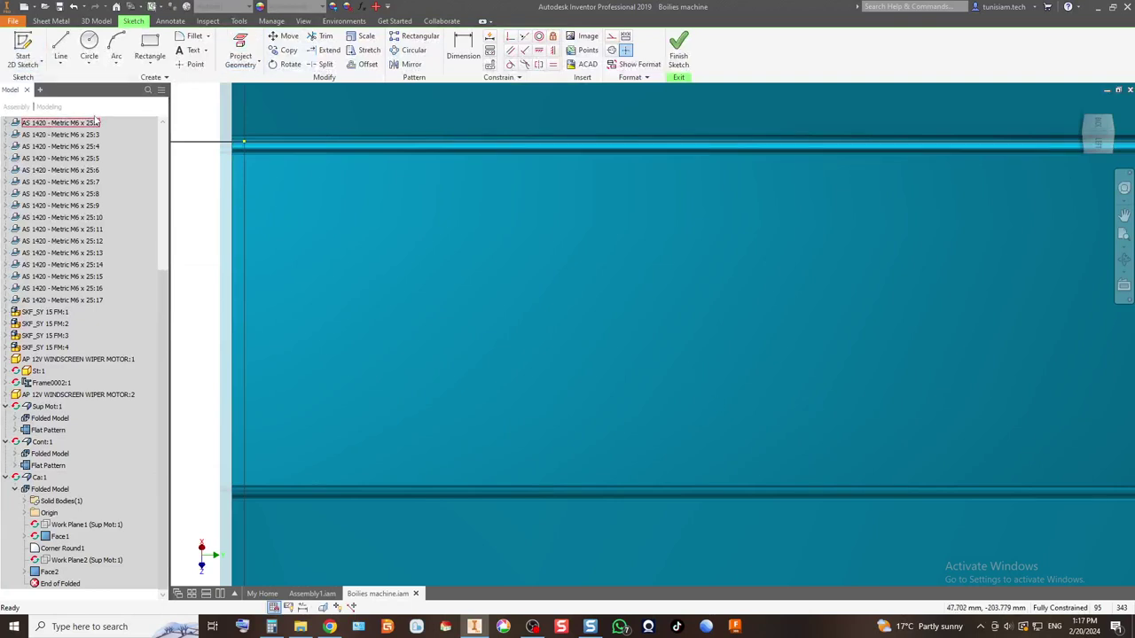
click(240, 55)
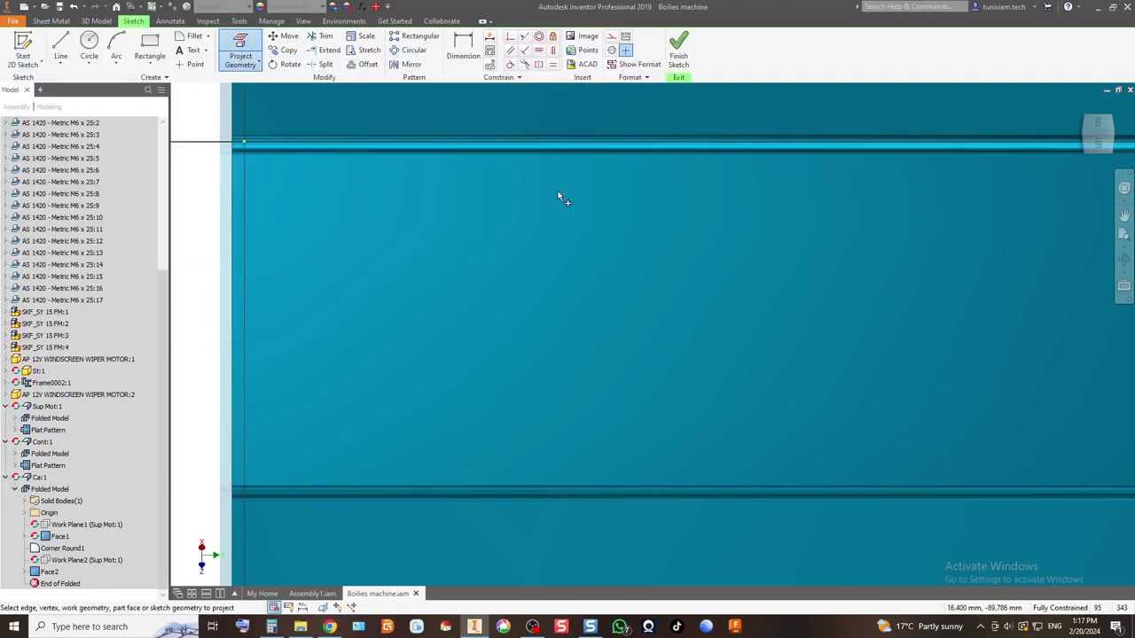
click(252, 163)
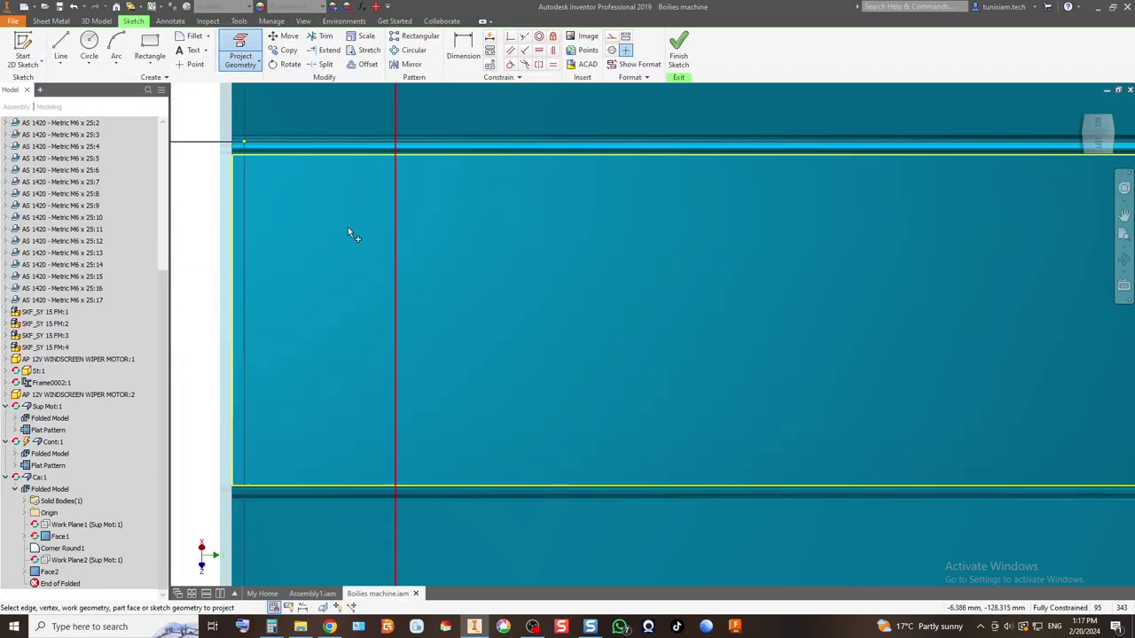
Step: Sketch a 130 mm by 80 mm rectangle on the cover's sloped face
click(150, 48)
click(322, 193)
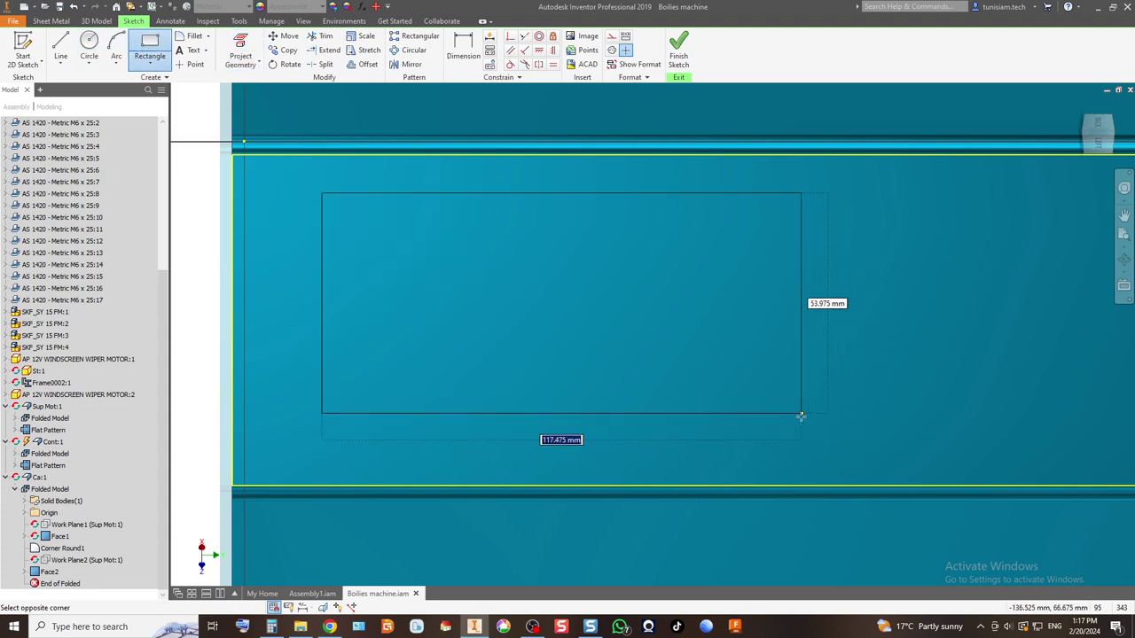
text(130)
key(Tab)
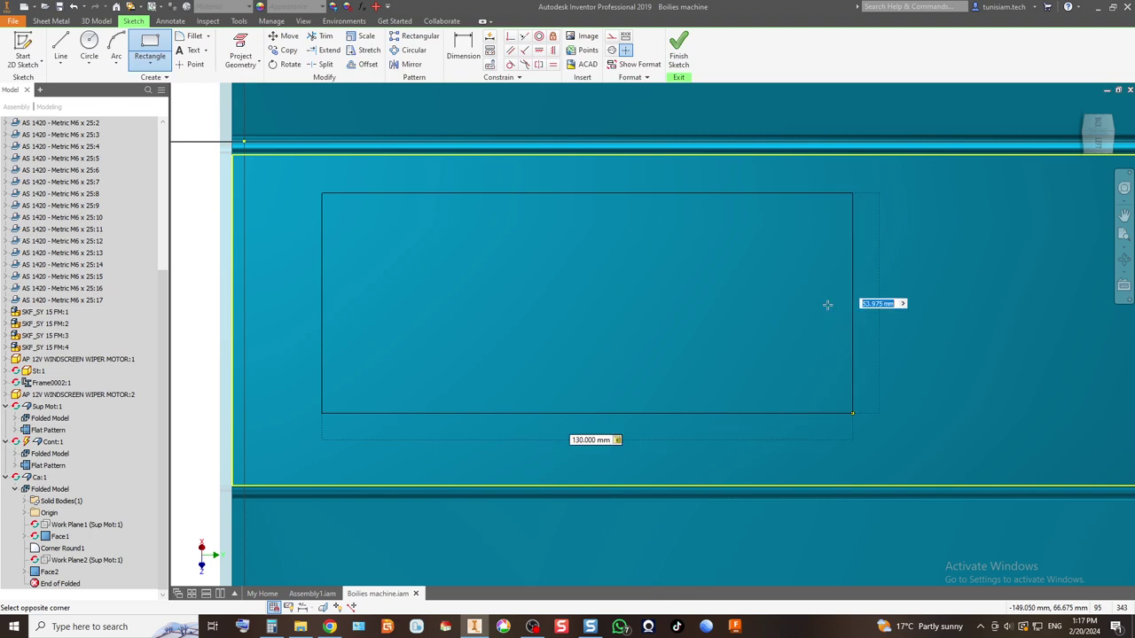
text(80)
key(Return)
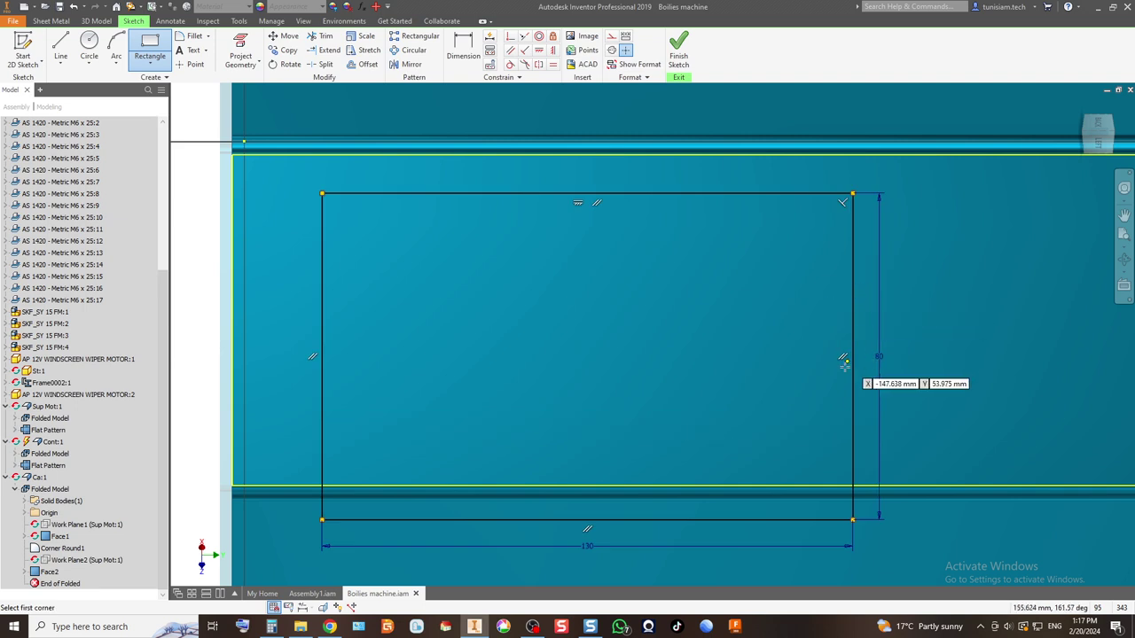
key(Escape)
Step: Move the rectangle closer to the cover's side edge and up to the upper bend of the sloped face
scroll(490, 266, up, 5)
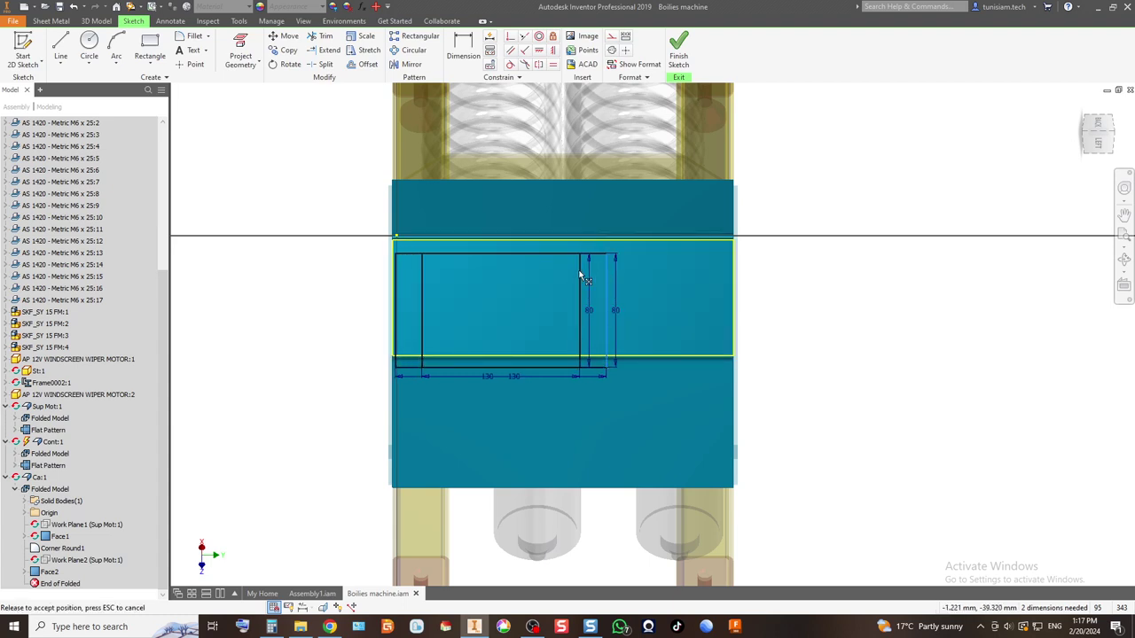
click(572, 279)
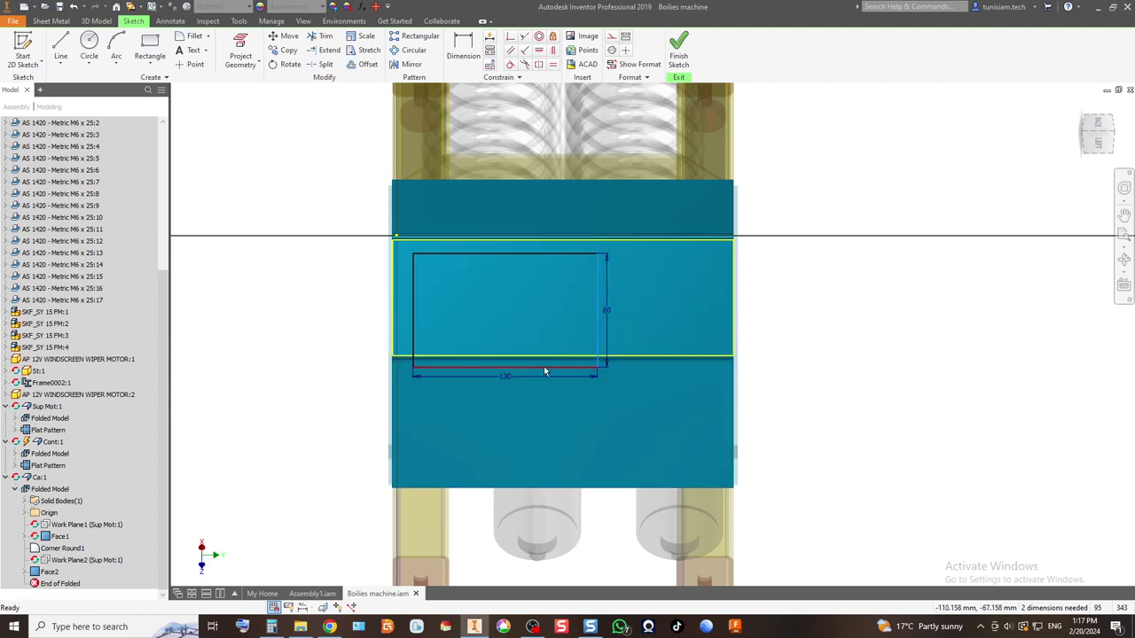
key(ctrl+v)
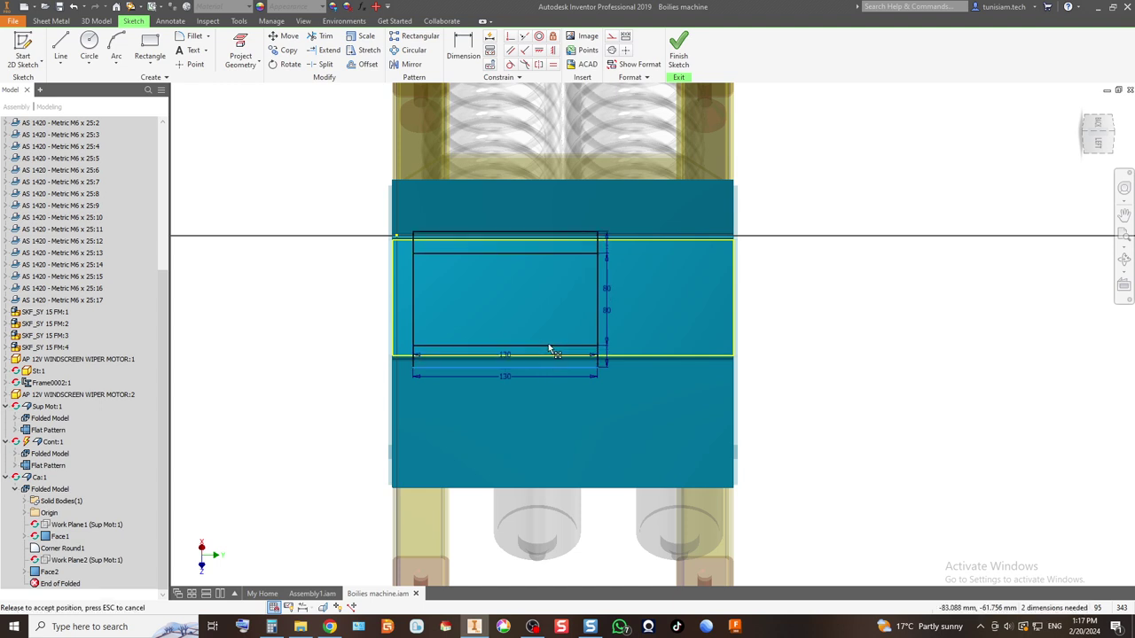
click(549, 349)
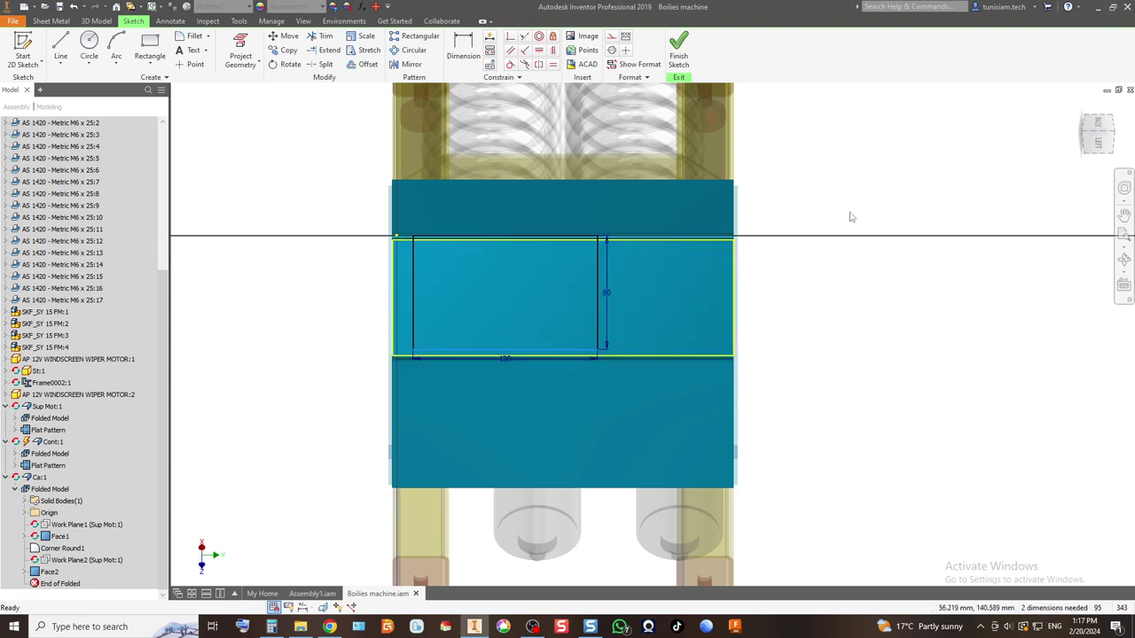
Step: Examine in a perspective view how the sketched rectangle sits on the cover's sloped face
click(1092, 139)
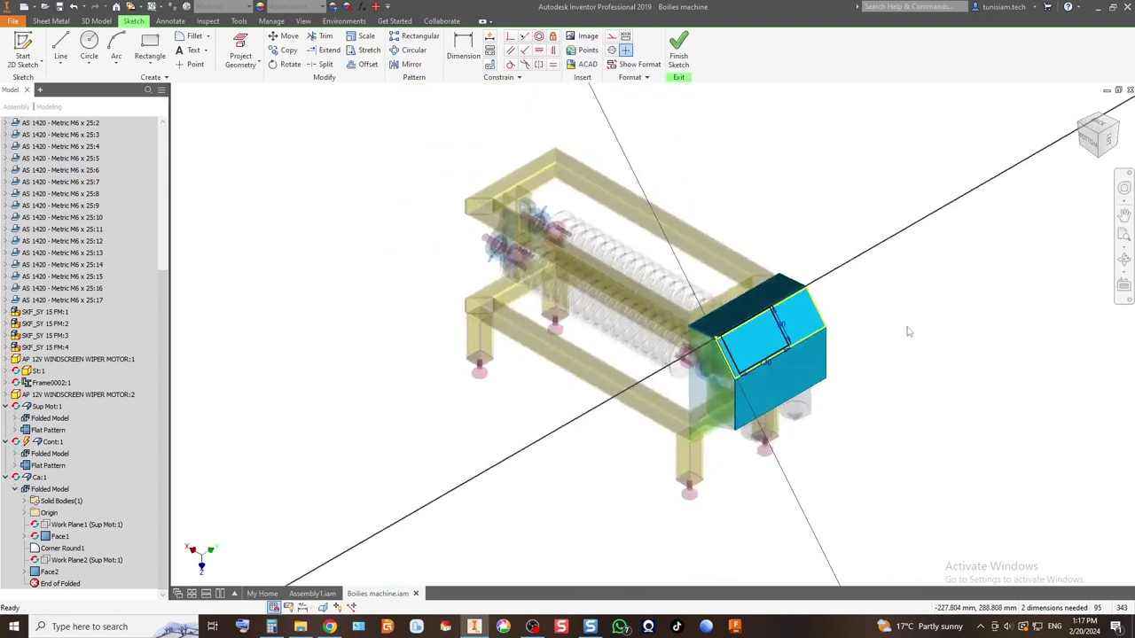
scroll(763, 338, up, 5)
drag(826, 323, 817, 339)
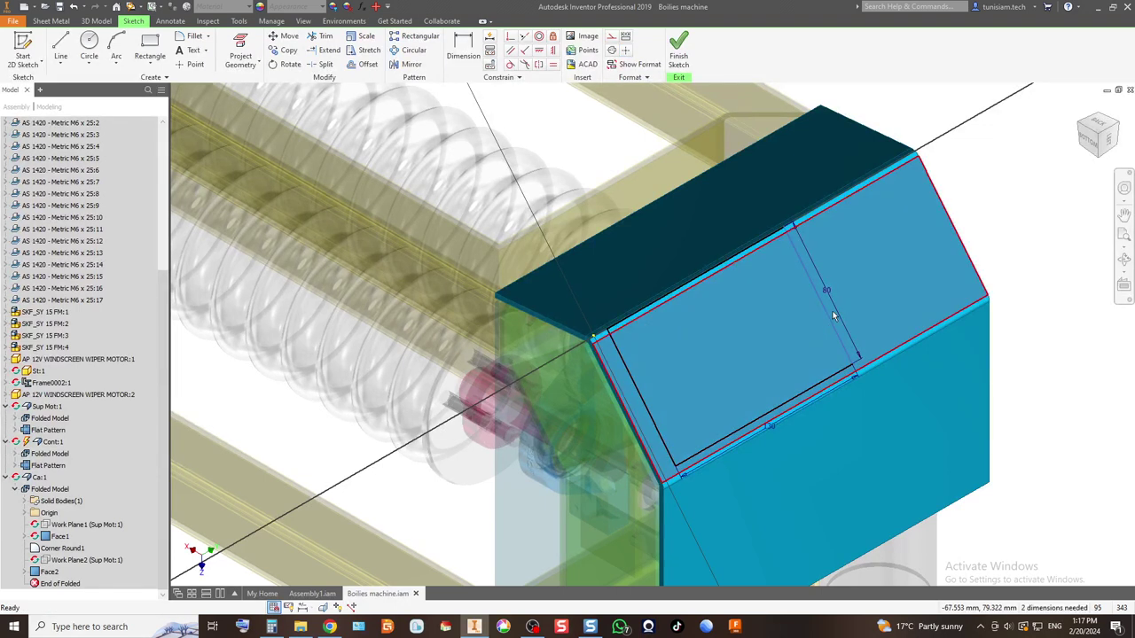
scroll(826, 311, down, 2)
scroll(828, 294, up, 5)
scroll(828, 294, down, 7)
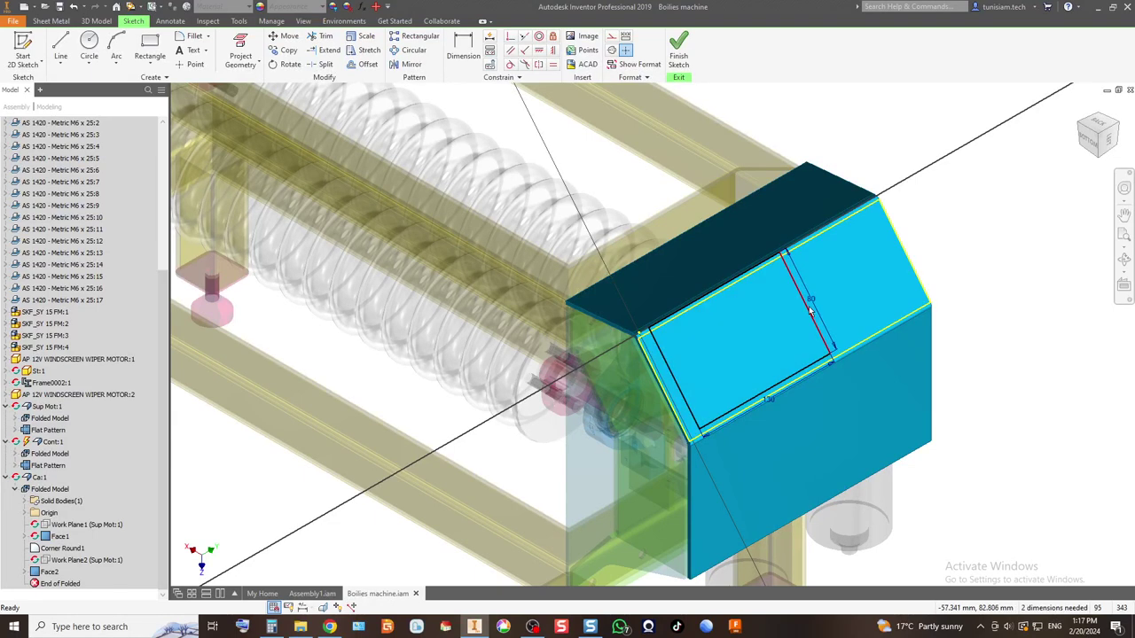
click(1110, 141)
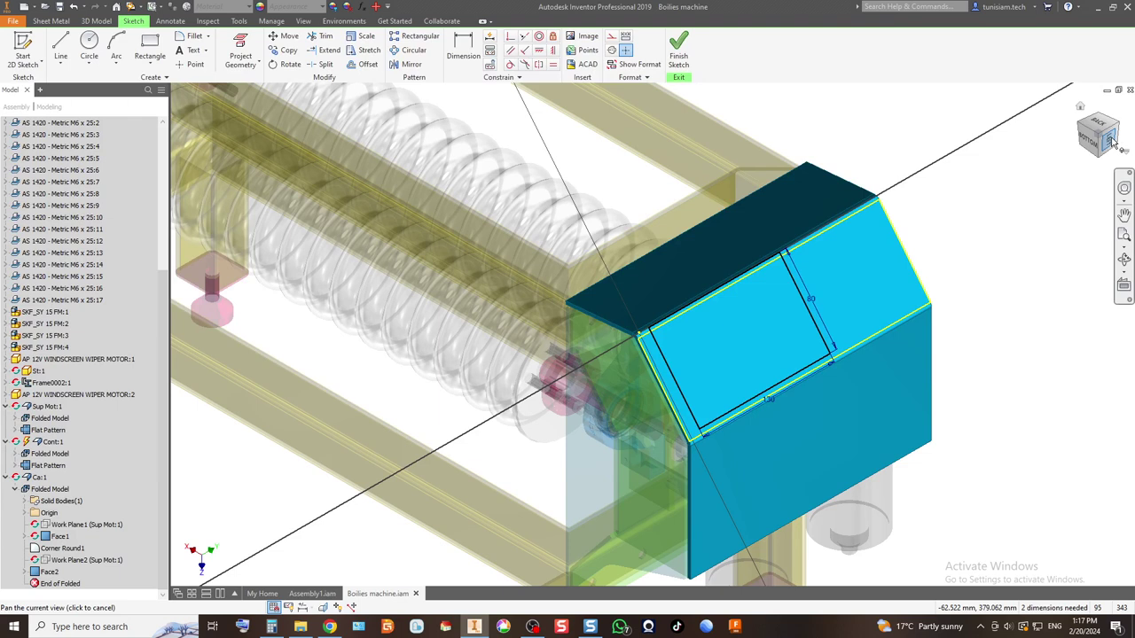
scroll(645, 247, down, 5)
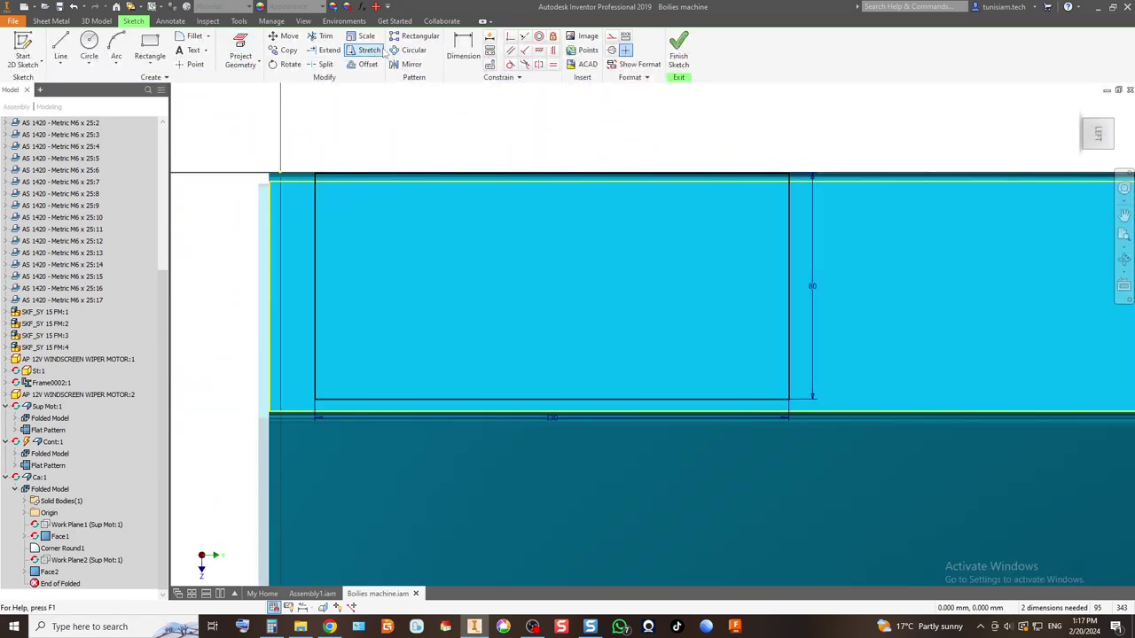
click(461, 48)
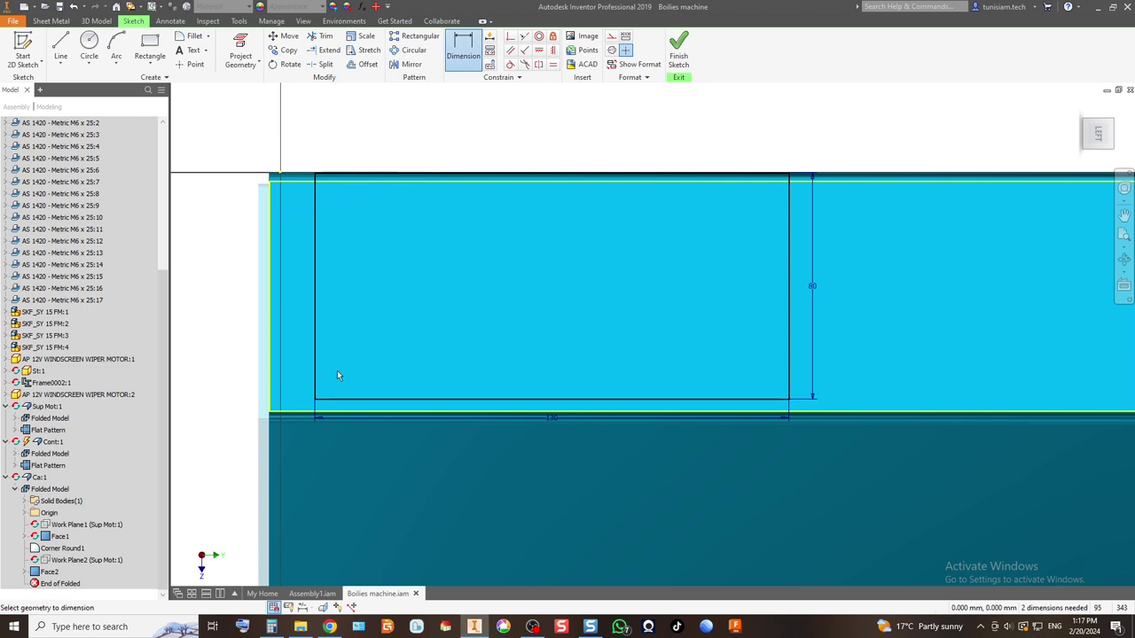
click(290, 415)
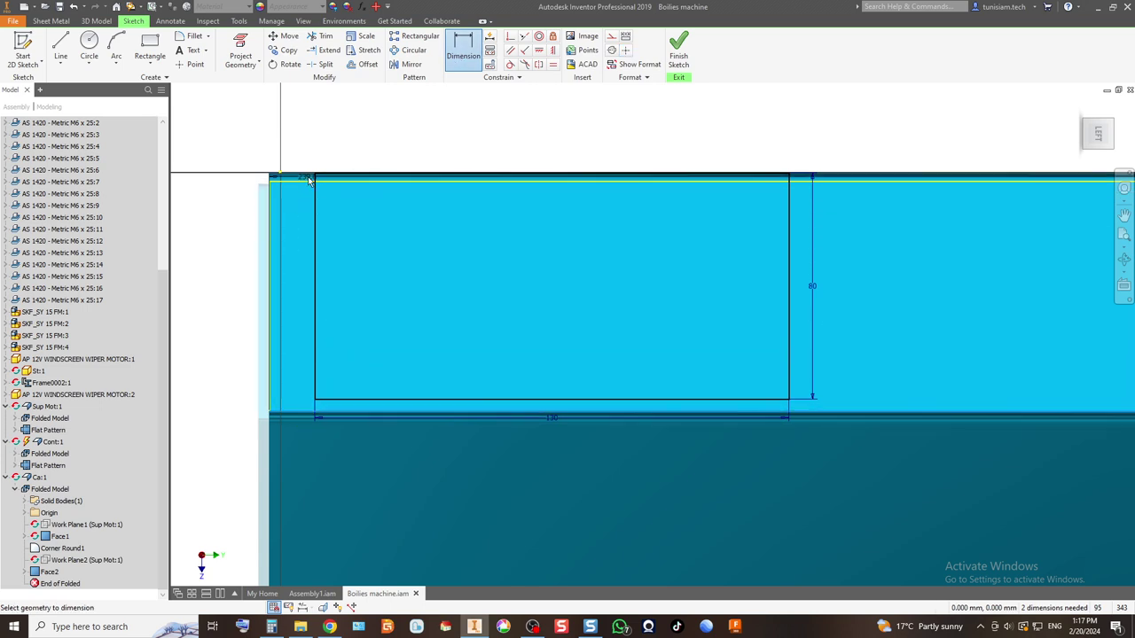
click(300, 180)
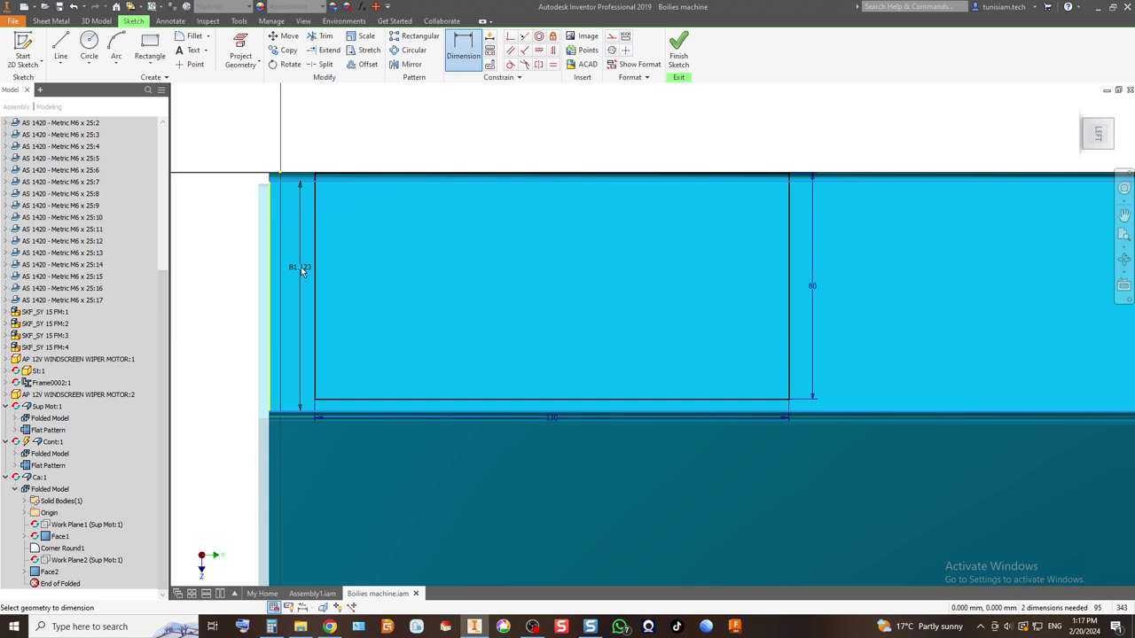
key(Escape)
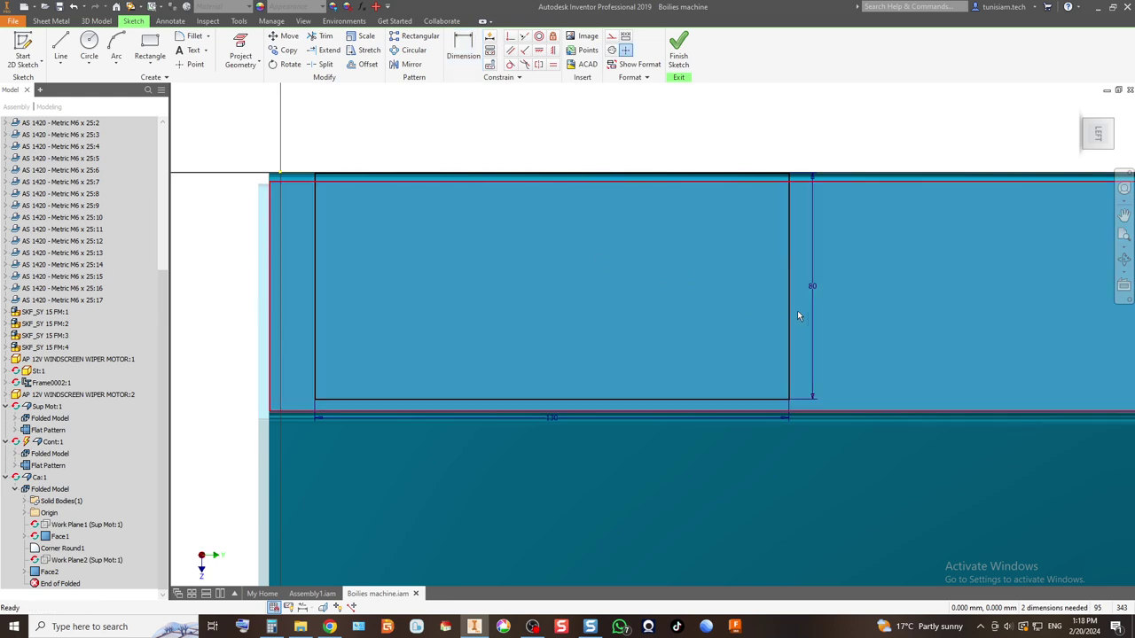
Step: Delete the rectangle's lower line and its end line nearest the side plate from the sketch
click(1089, 127)
scroll(765, 418, up, 5)
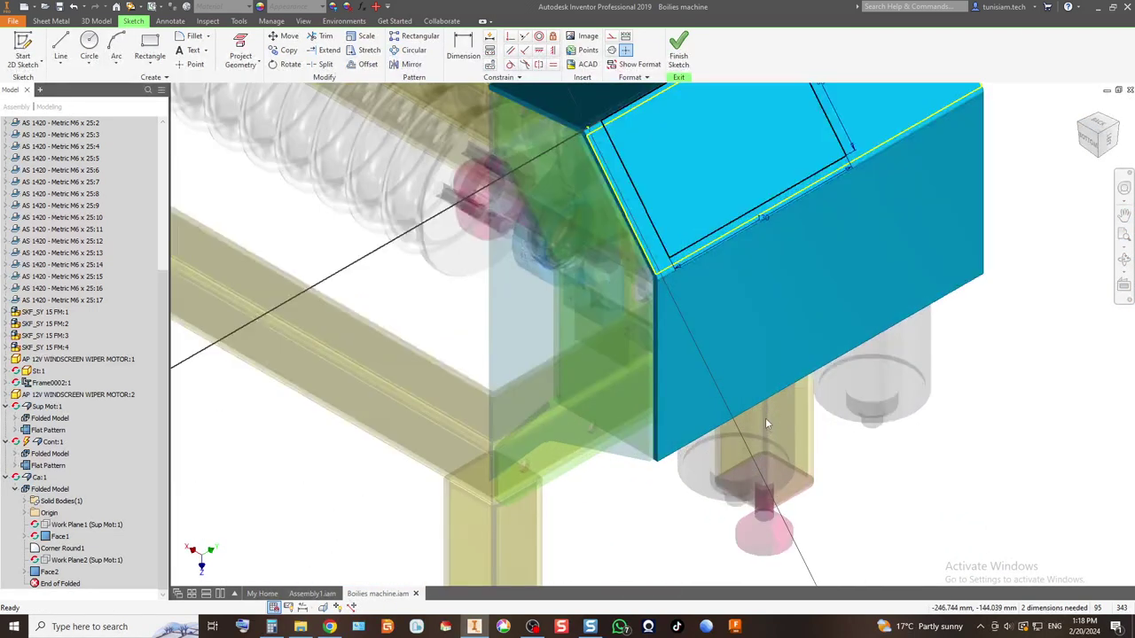
click(660, 241)
key(Delete)
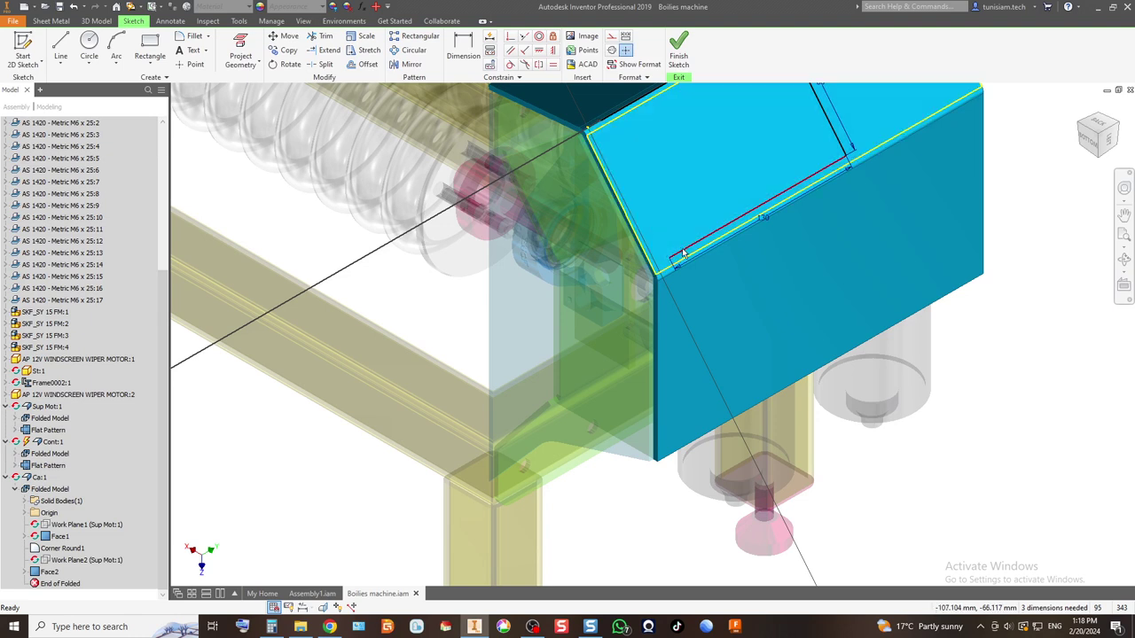
scroll(684, 255, down, 3)
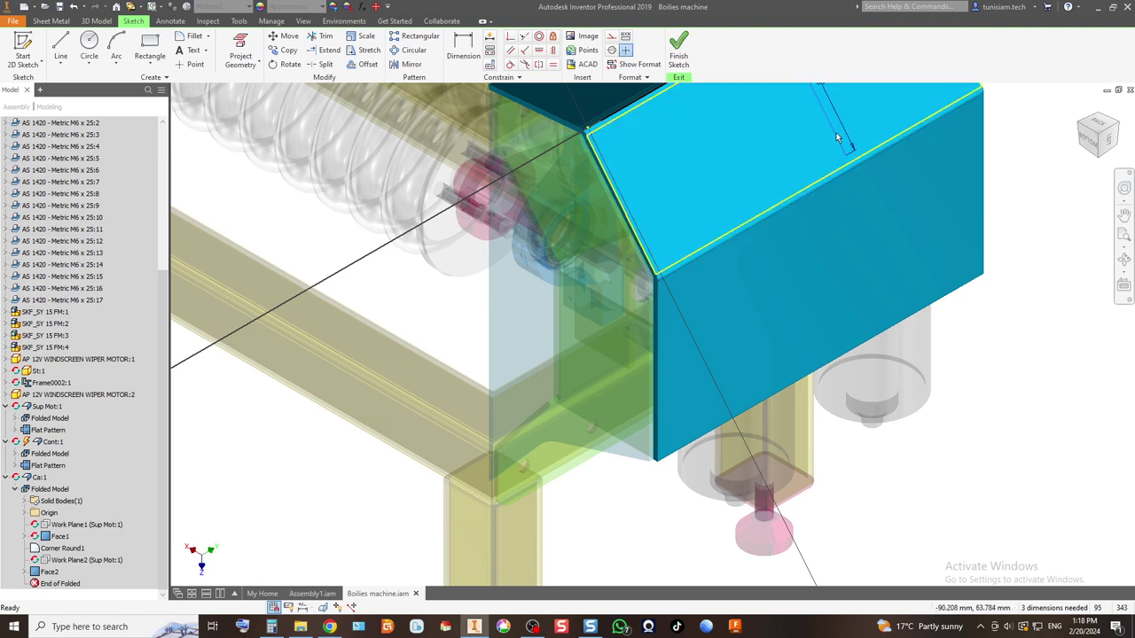
scroll(650, 308, down, 2)
scroll(708, 224, up, 5)
Step: Delete the unused sketch from the motor cover's Folded Model and return to the assembly, accepting the update
click(693, 40)
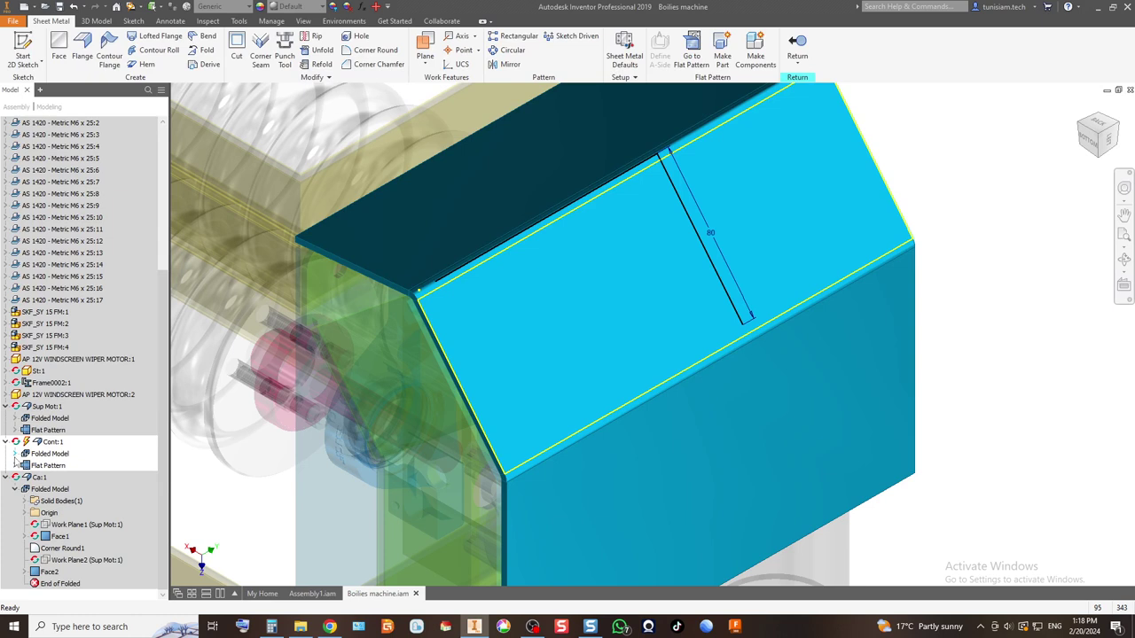
click(15, 454)
scroll(36, 496, down, 2)
click(53, 537)
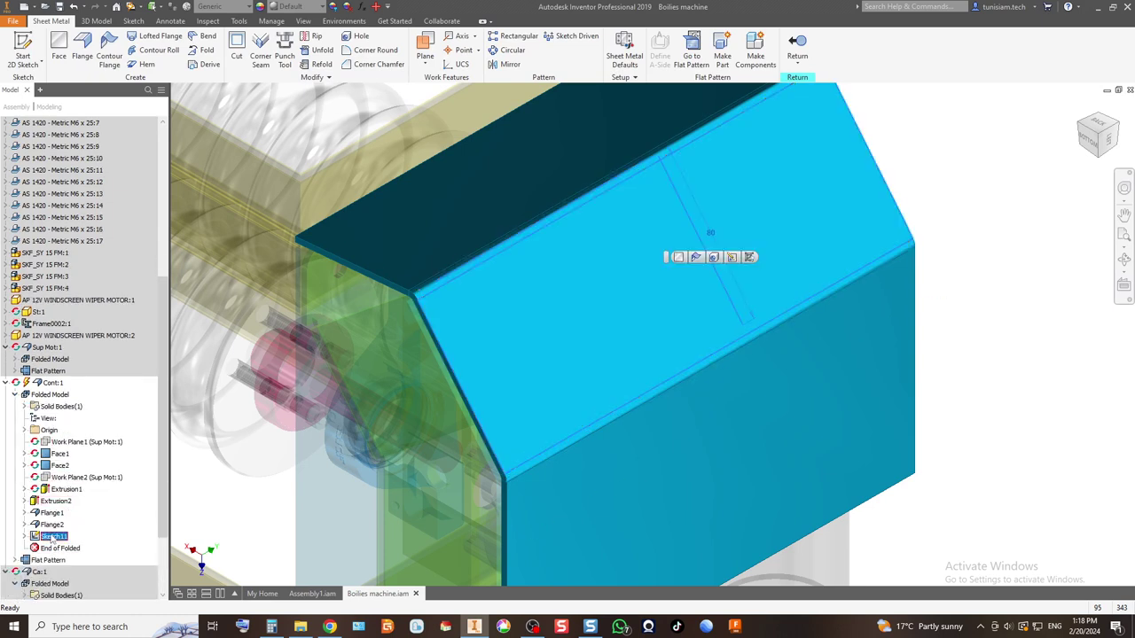
right_click(53, 536)
click(103, 355)
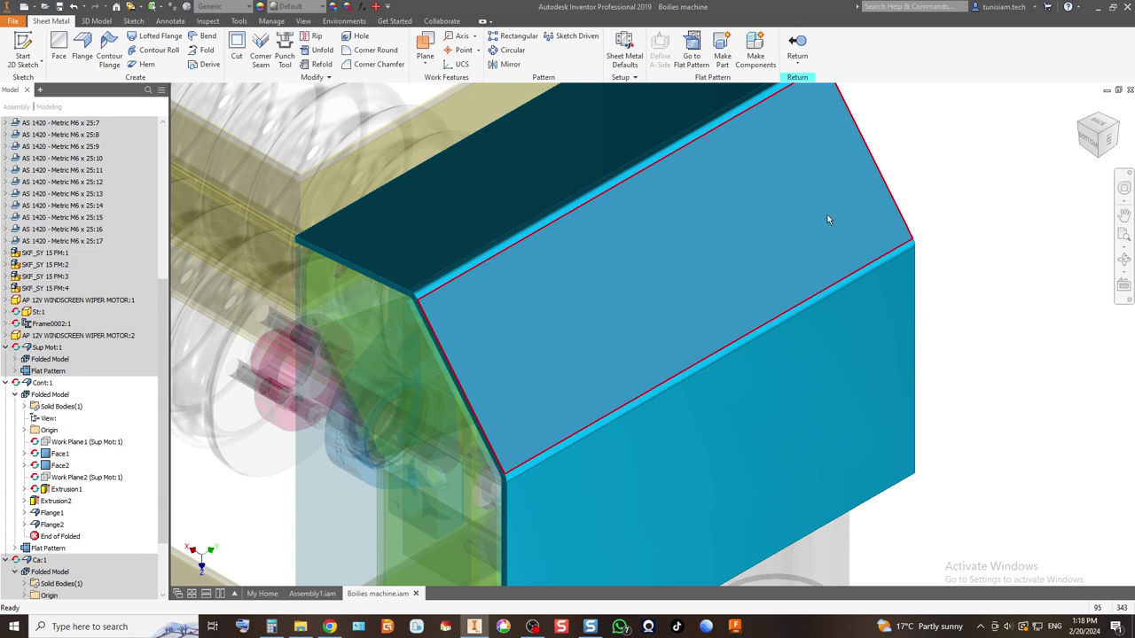
click(797, 45)
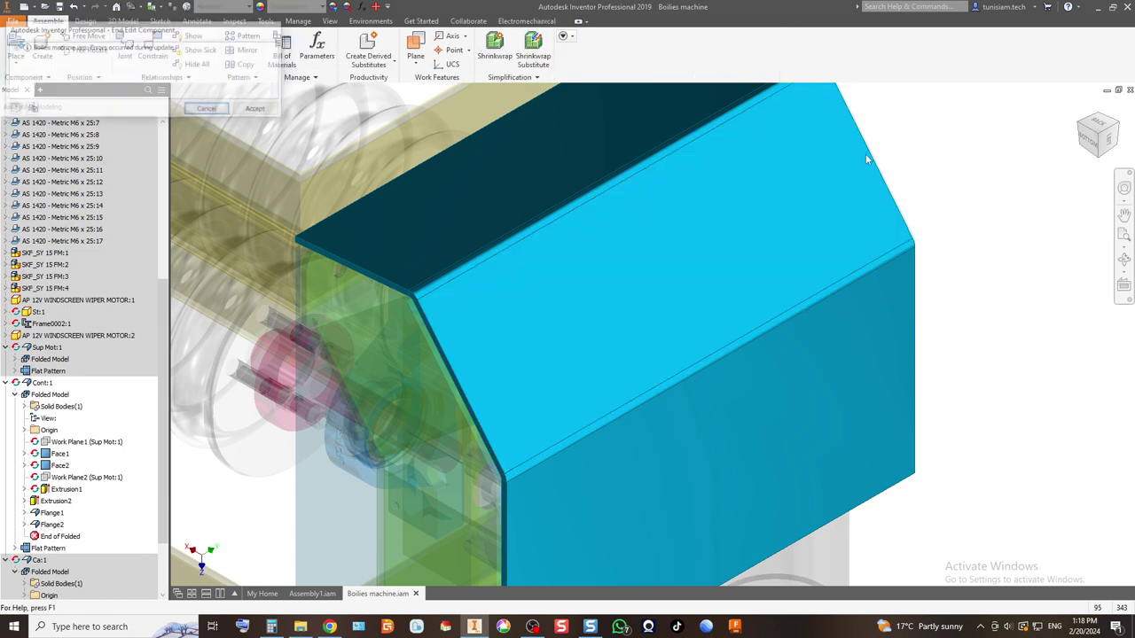
click(258, 109)
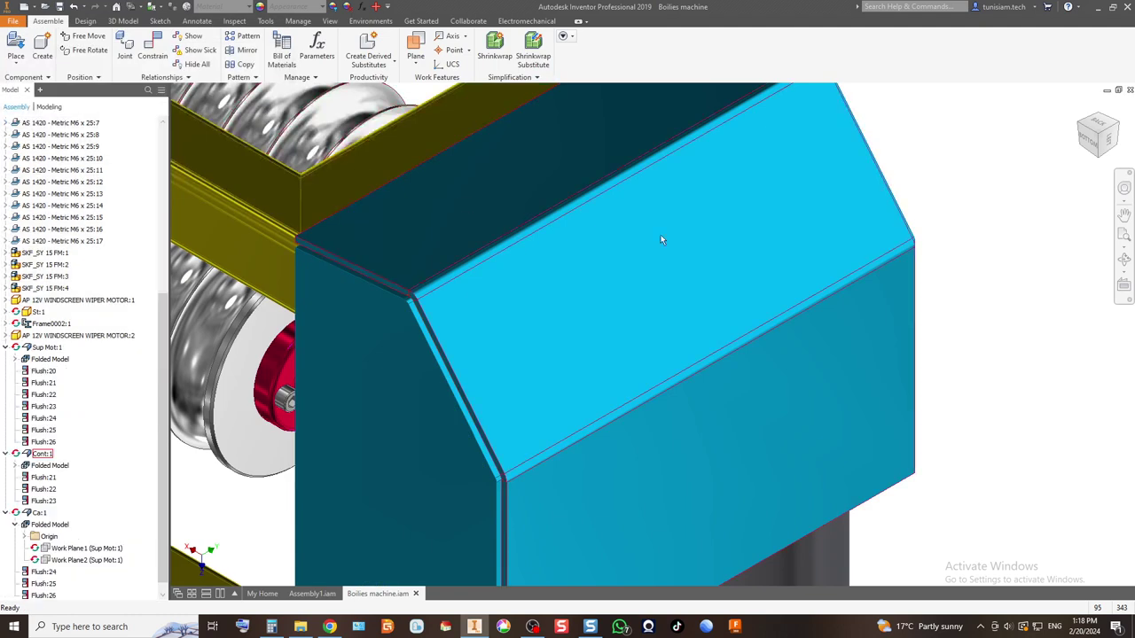
Step: Examine the whole machine with its closed motor cover, in perspective and from the side
scroll(832, 284, down, 6)
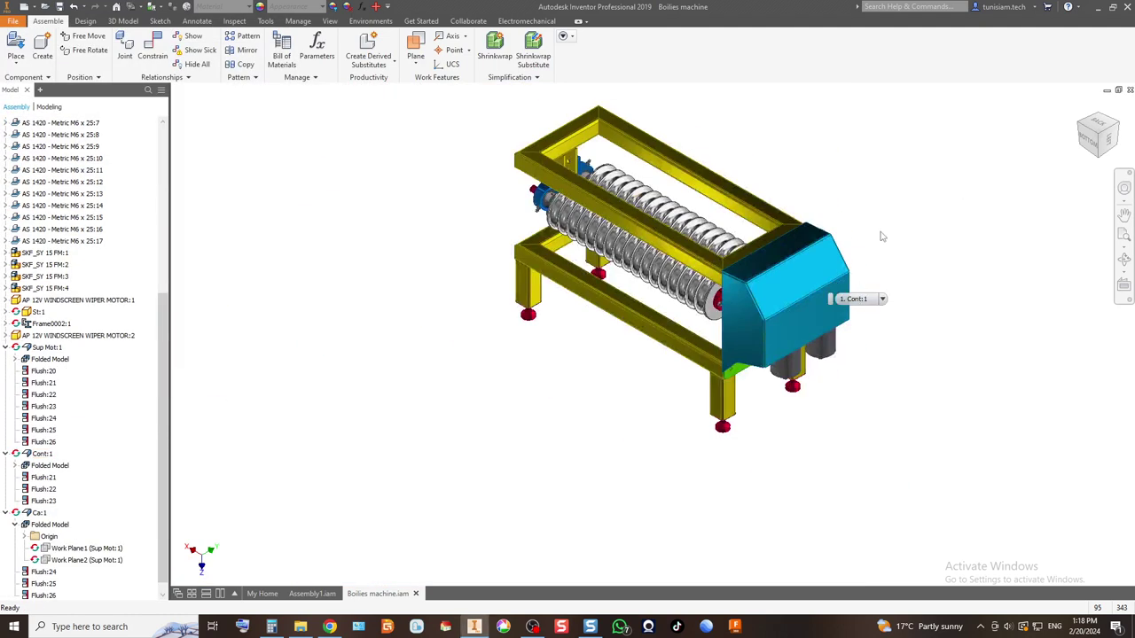
click(759, 342)
scroll(754, 335, up, 4)
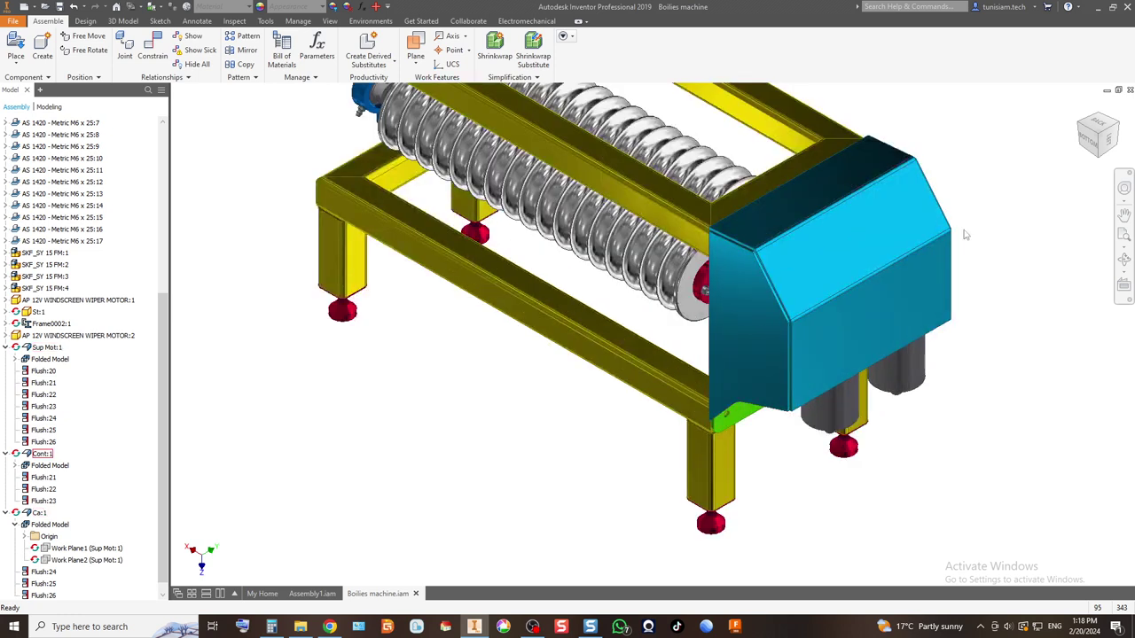
click(1088, 155)
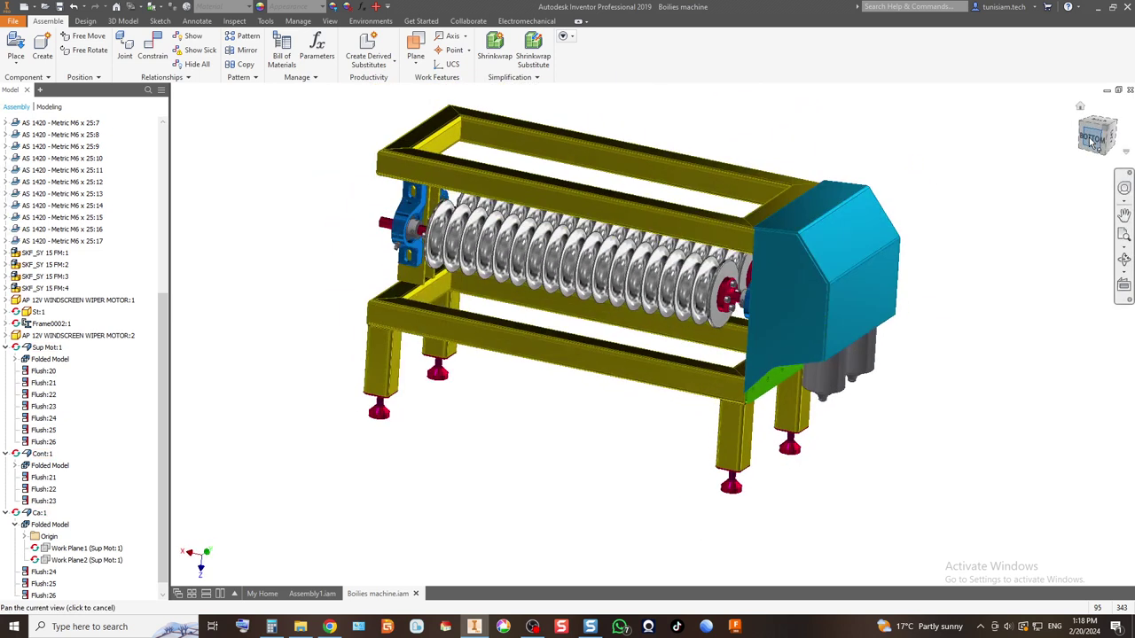
scroll(829, 325, up, 2)
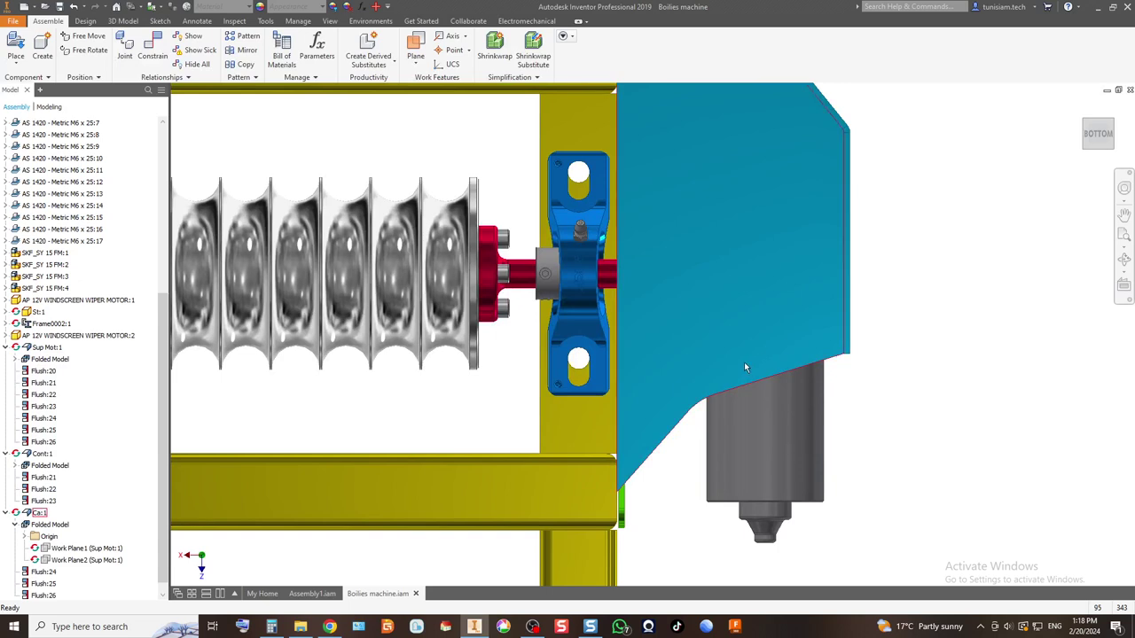
scroll(745, 367, down, 5)
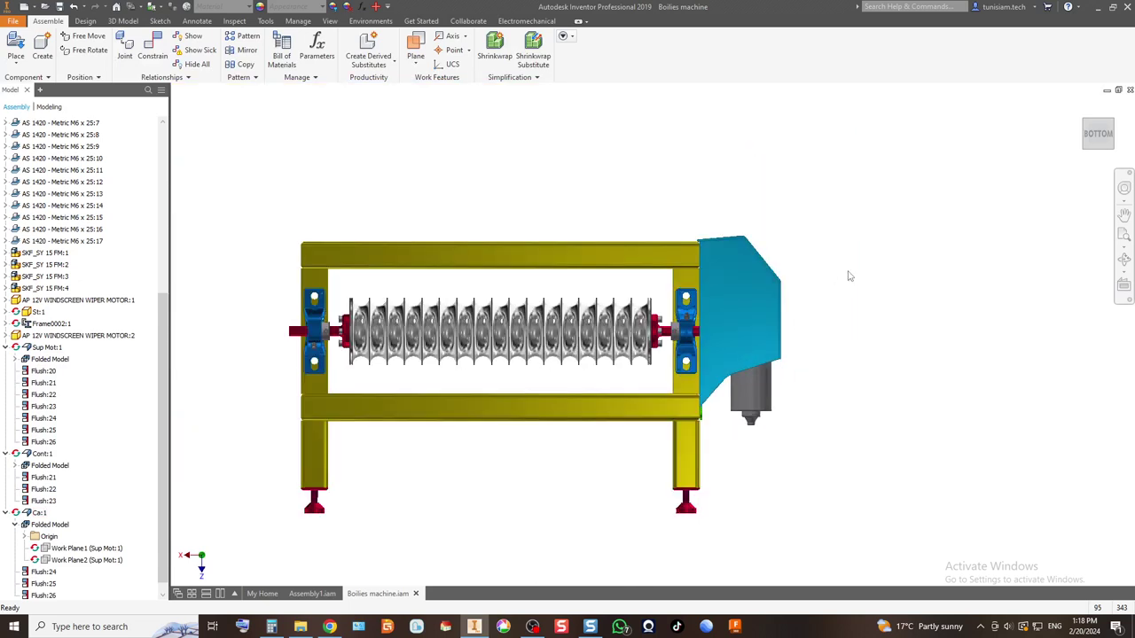
click(1095, 130)
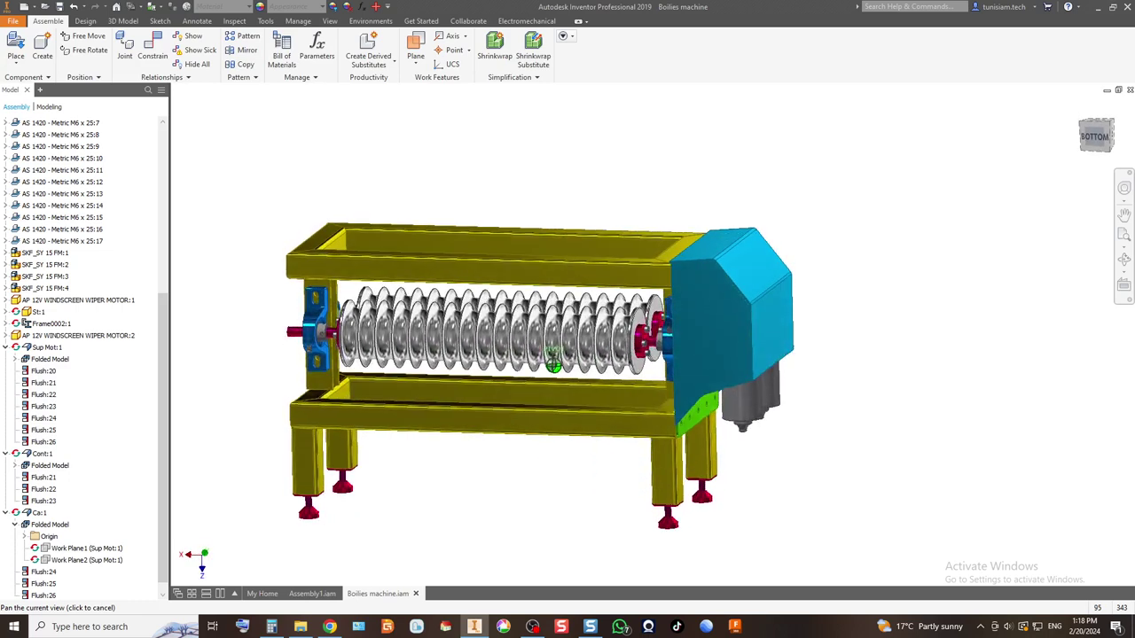
Step: Examine how the motor cover fits the frame and motors, from the side, in perspective corner views and close up
scroll(721, 277, up, 5)
scroll(714, 237, down, 2)
click(1098, 139)
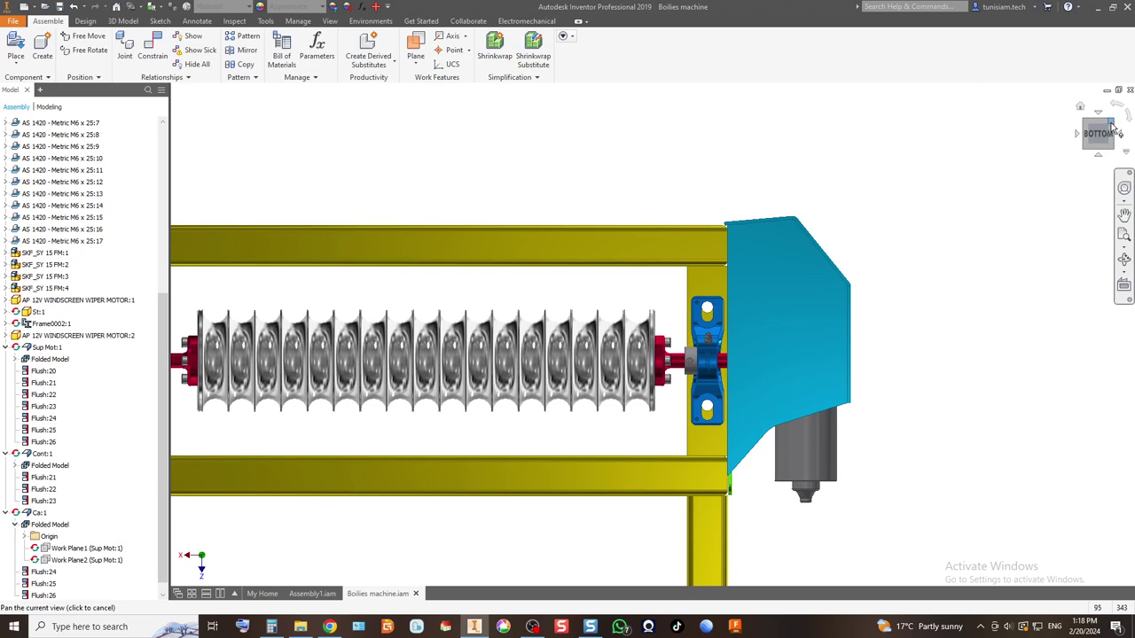
click(1113, 126)
mouse_move(507, 413)
shift+middle_down()
mouse_move(479, 390)
mouse_move(506, 409)
shift+middle_up()
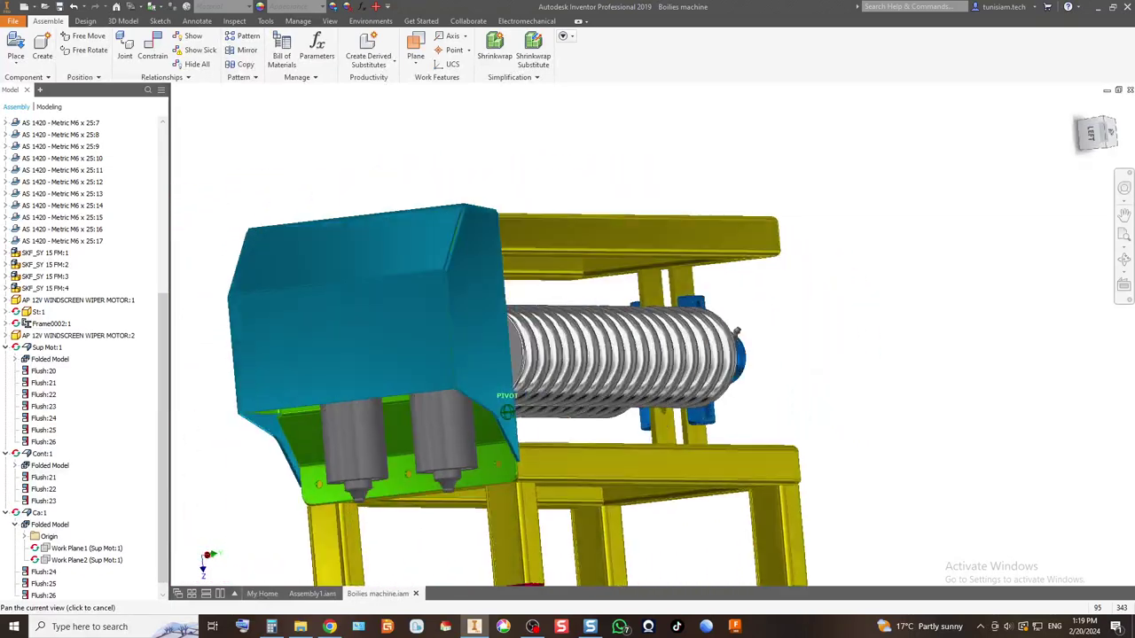
click(1110, 133)
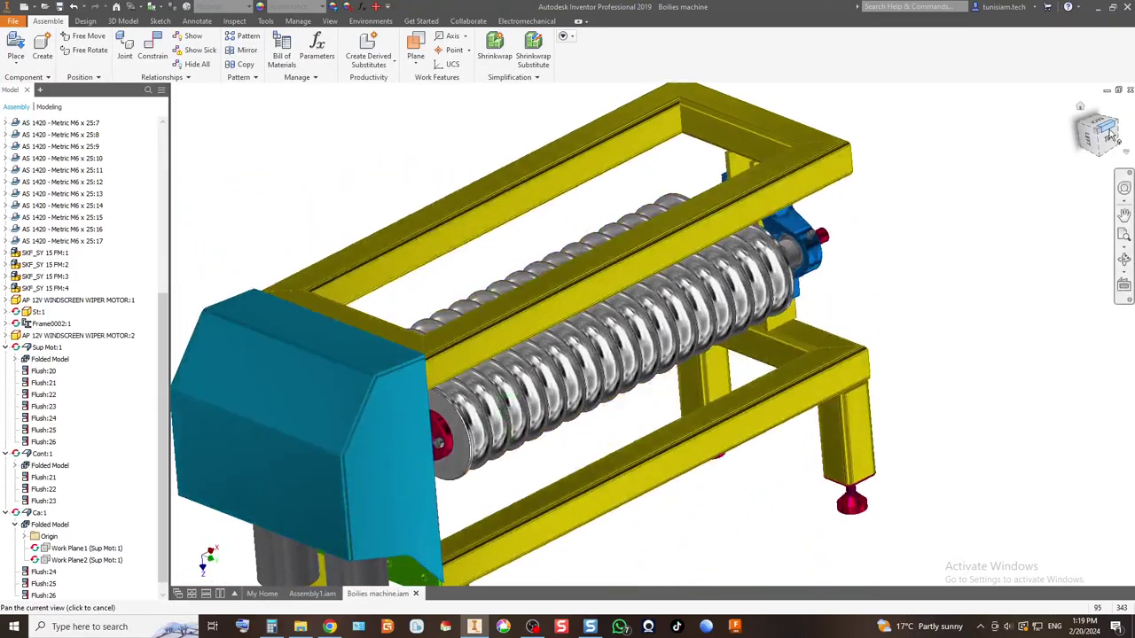
scroll(607, 295, up, 5)
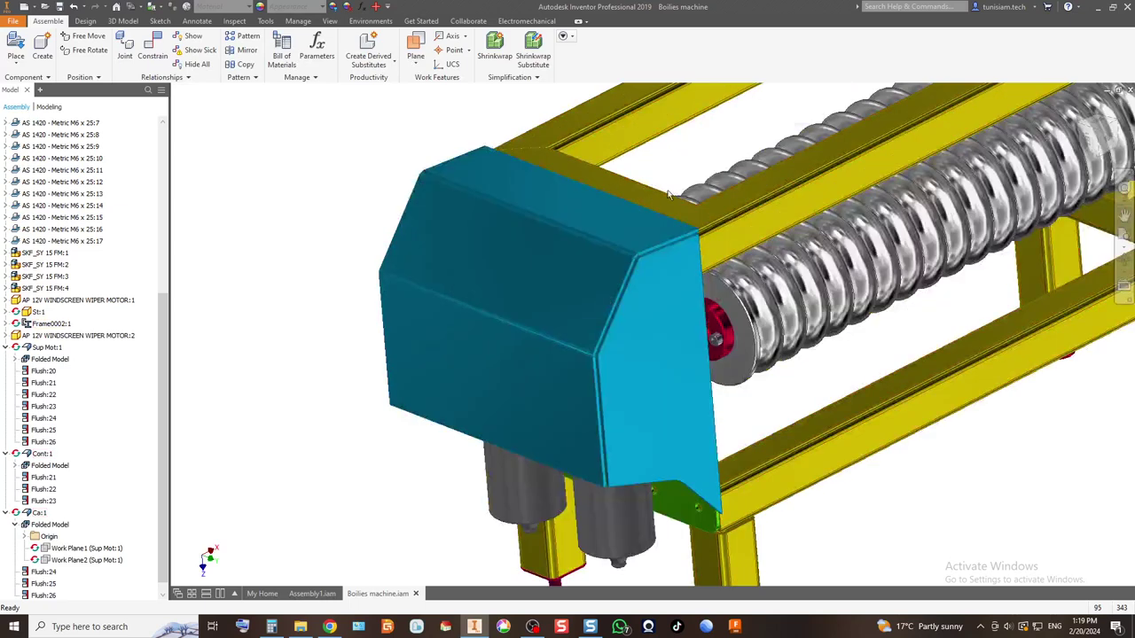
click(569, 310)
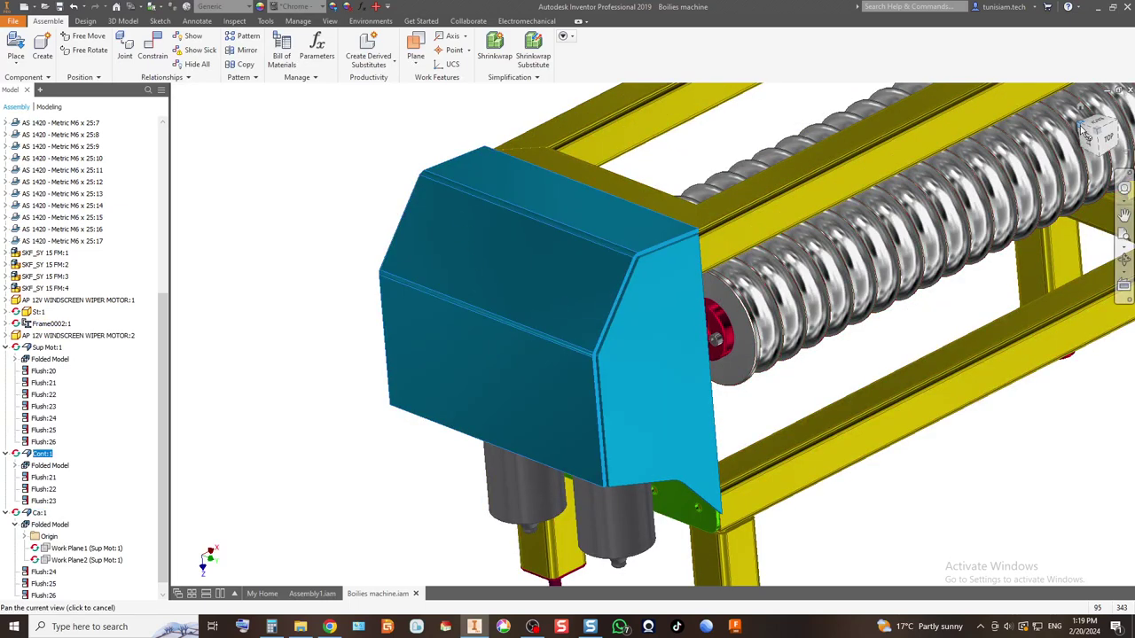
click(1084, 119)
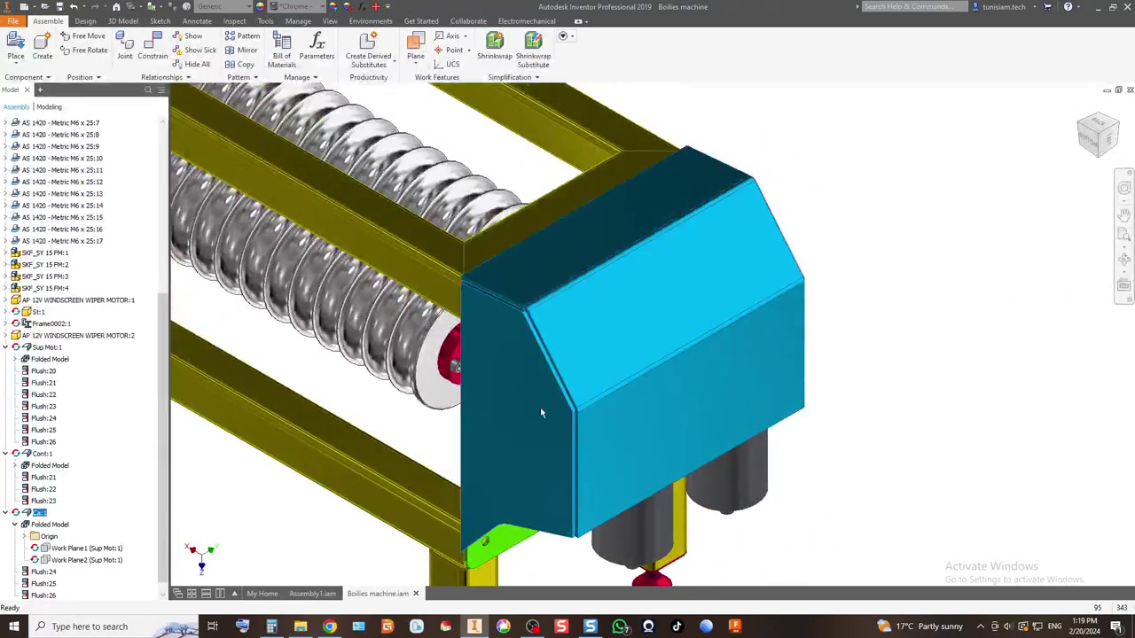
scroll(652, 304, down, 5)
click(821, 310)
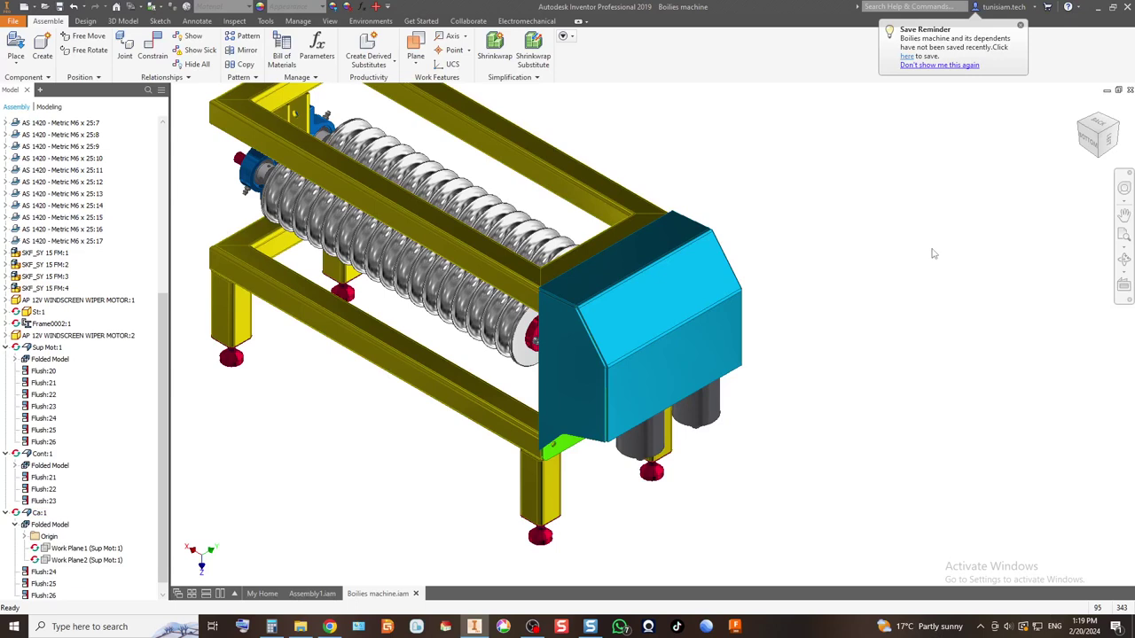
click(1087, 140)
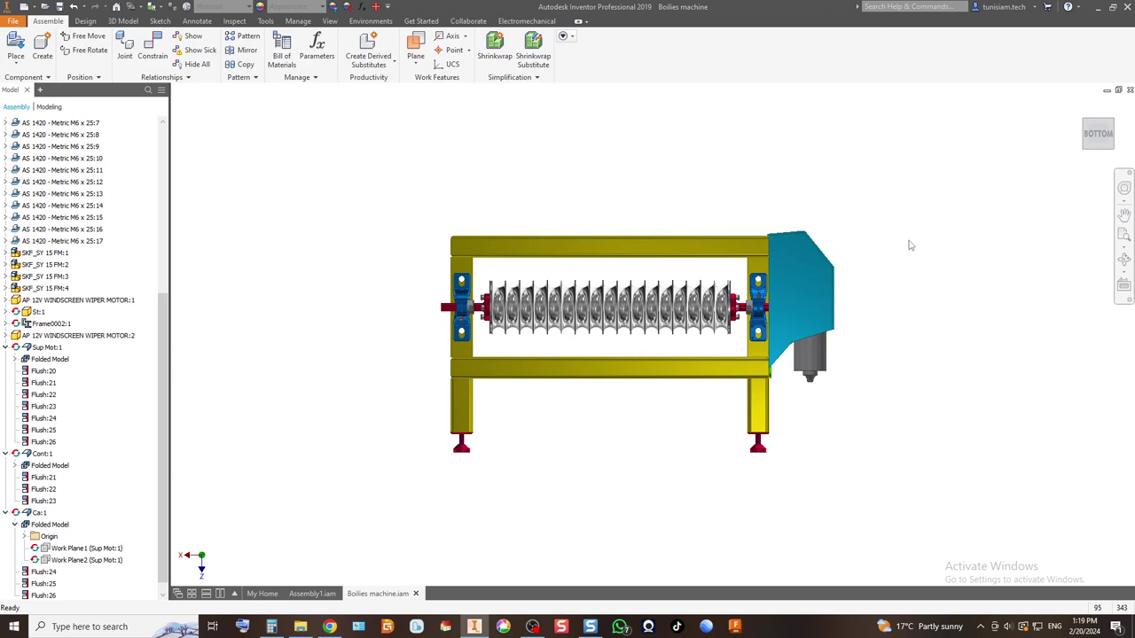
click(1111, 126)
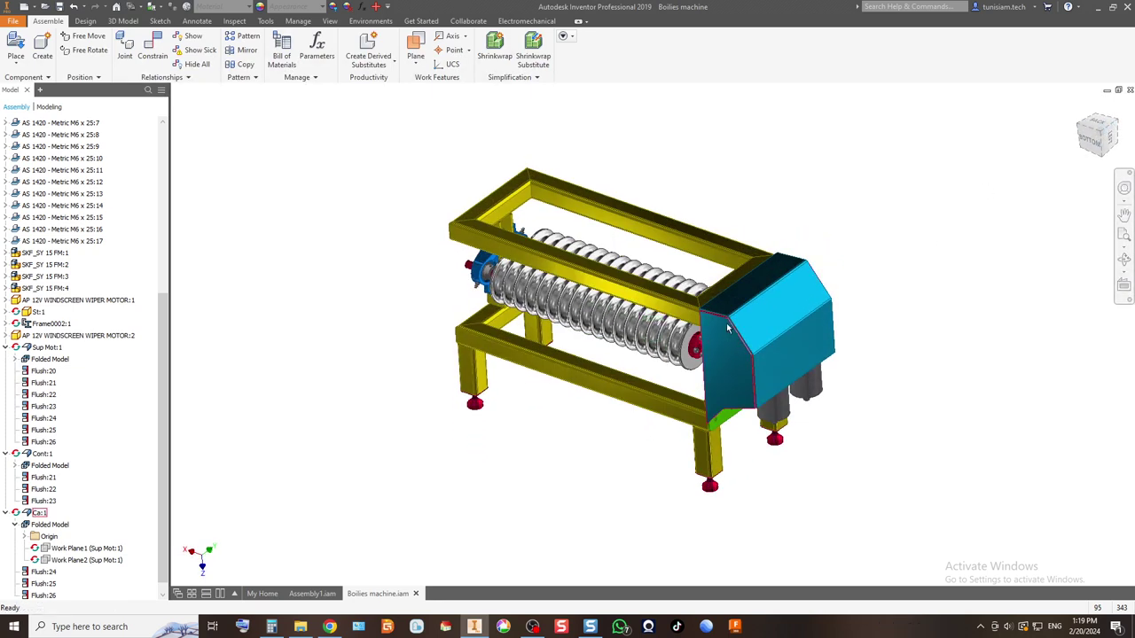
scroll(728, 321, up, 5)
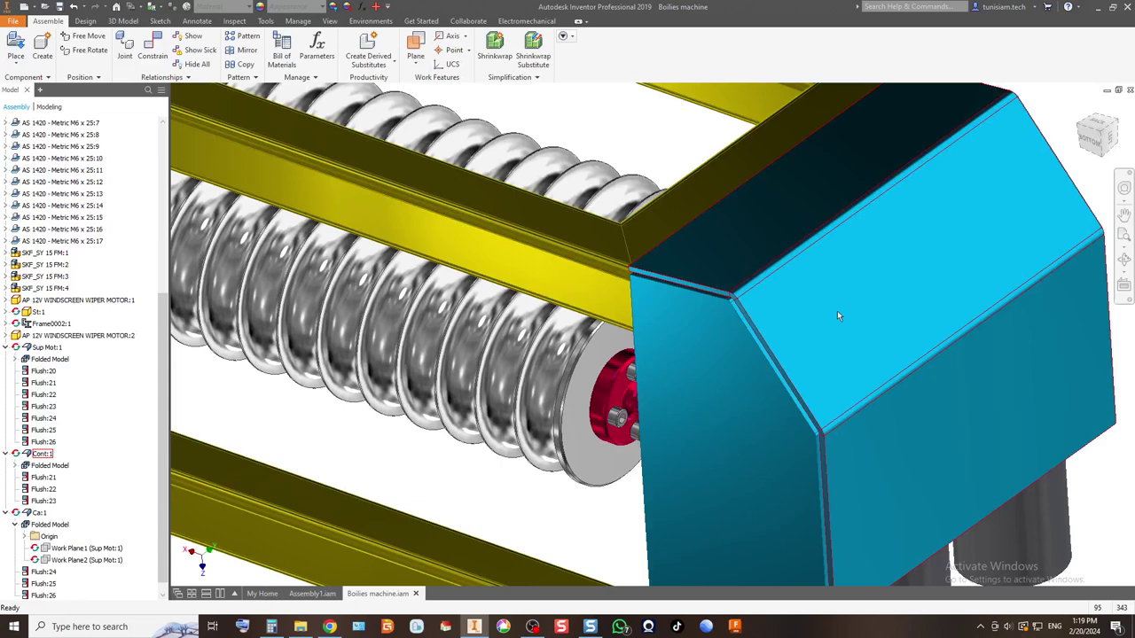
scroll(837, 316, down, 5)
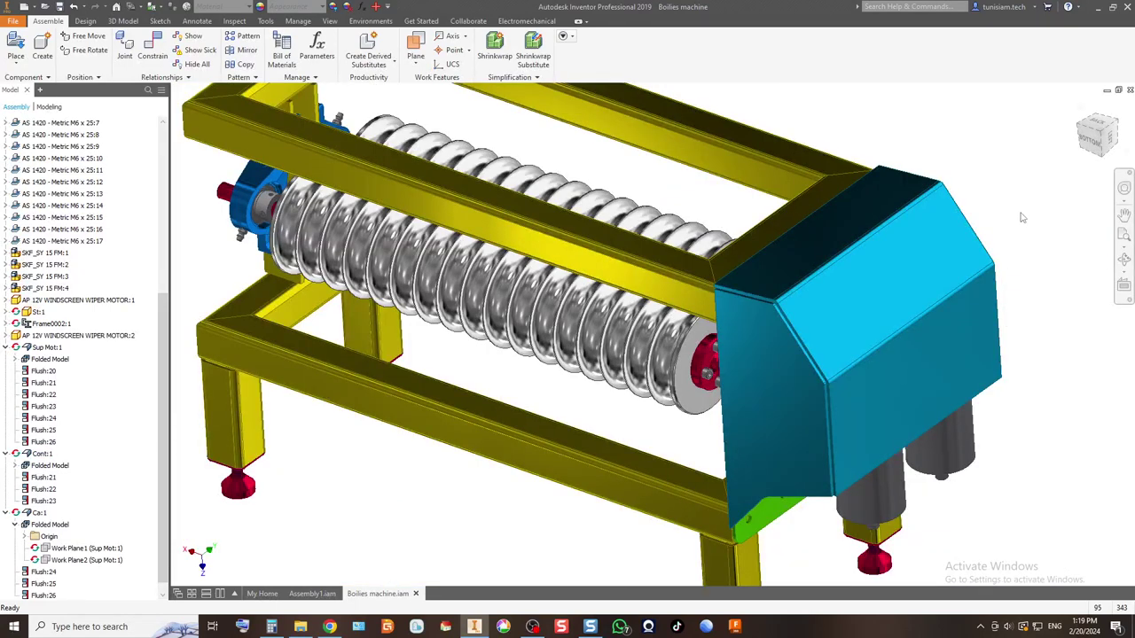
Step: Open the motor cover for editing in the assembly and open the sketch of its first extrusion
click(36, 456)
double_click(36, 456)
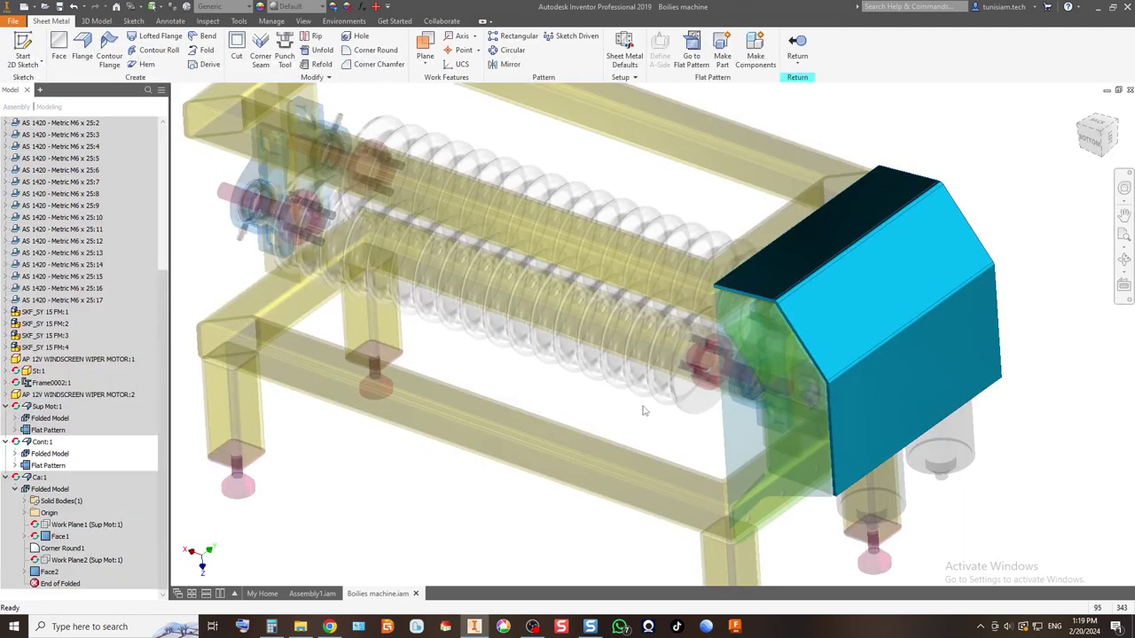
click(15, 453)
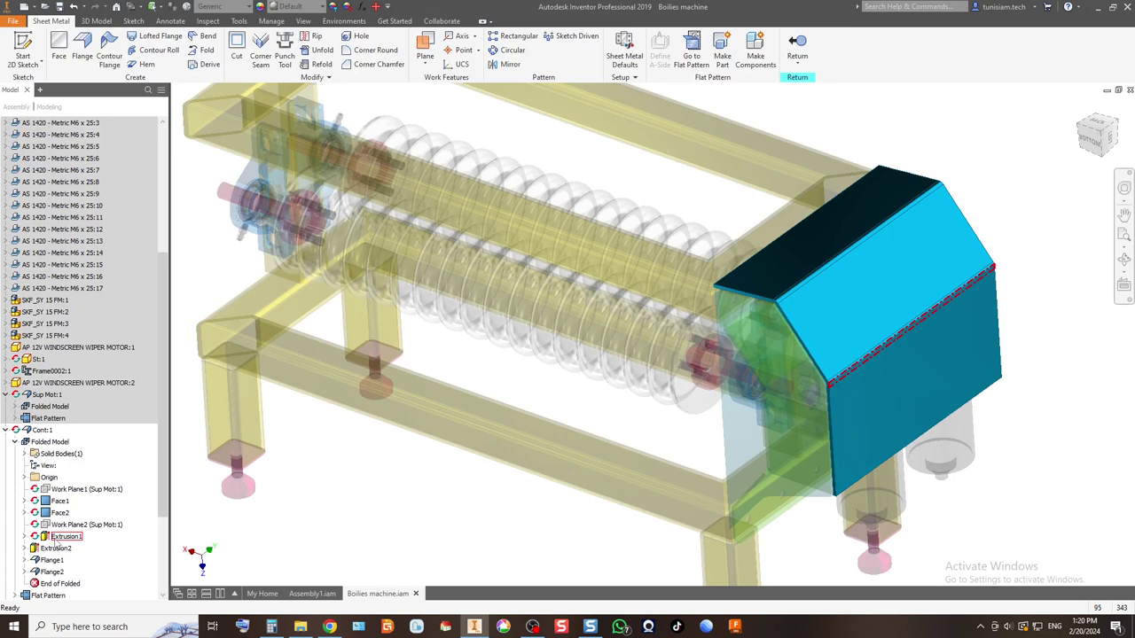
click(25, 537)
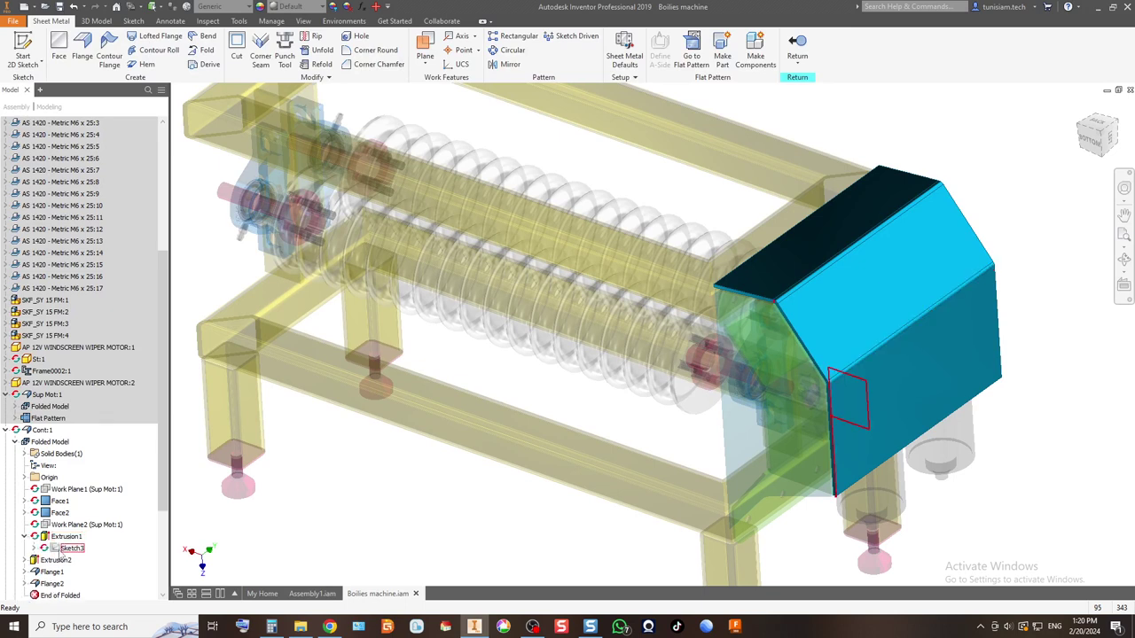
double_click(58, 550)
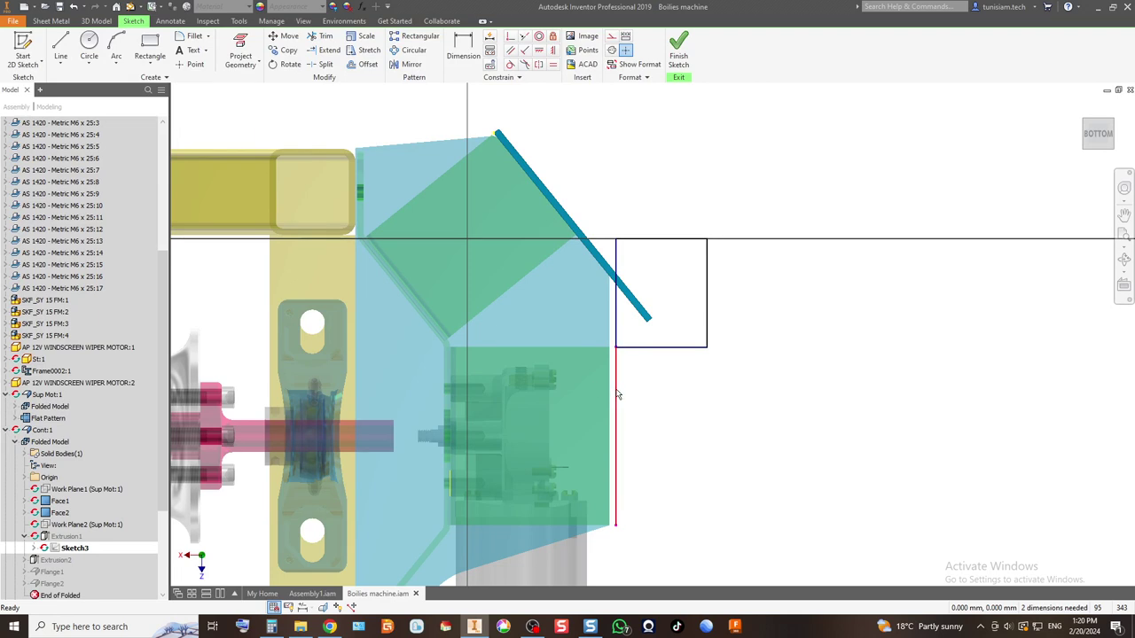
Step: Delete the constraints of the vertical line below the rectangle, move the rectangle's near side outward and delete that line
right_click(618, 395)
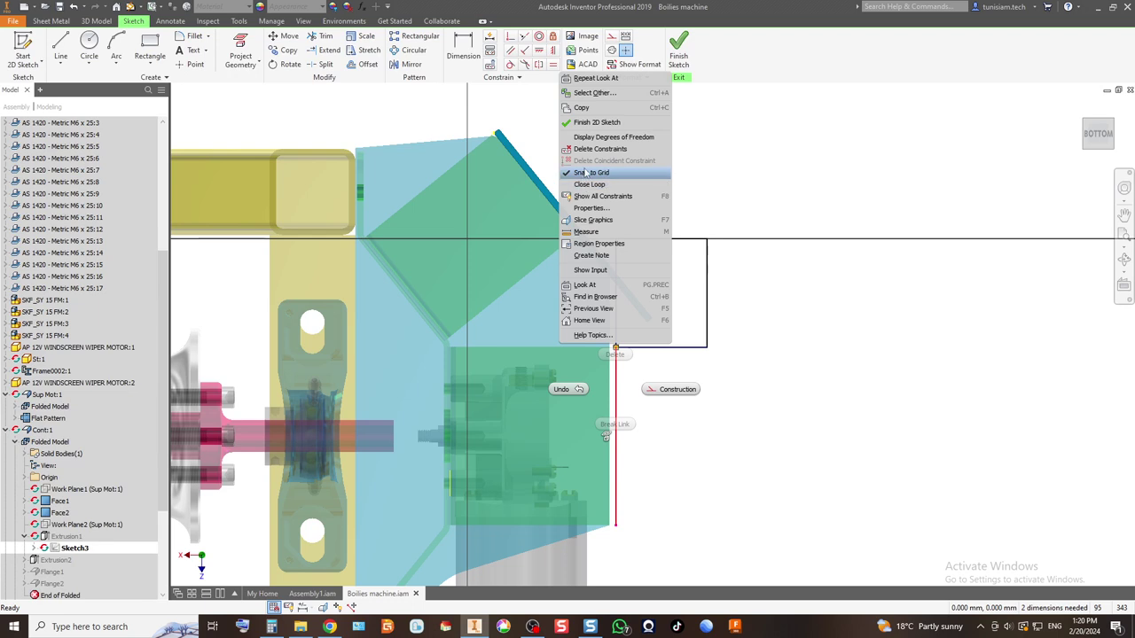
click(606, 149)
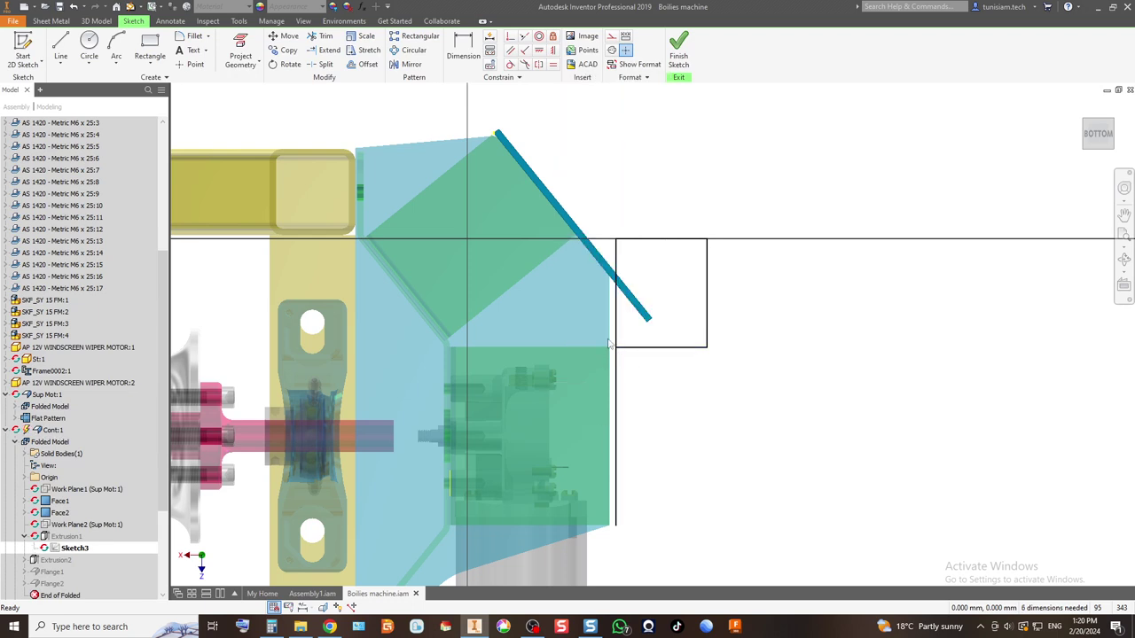
scroll(609, 344, up, 3)
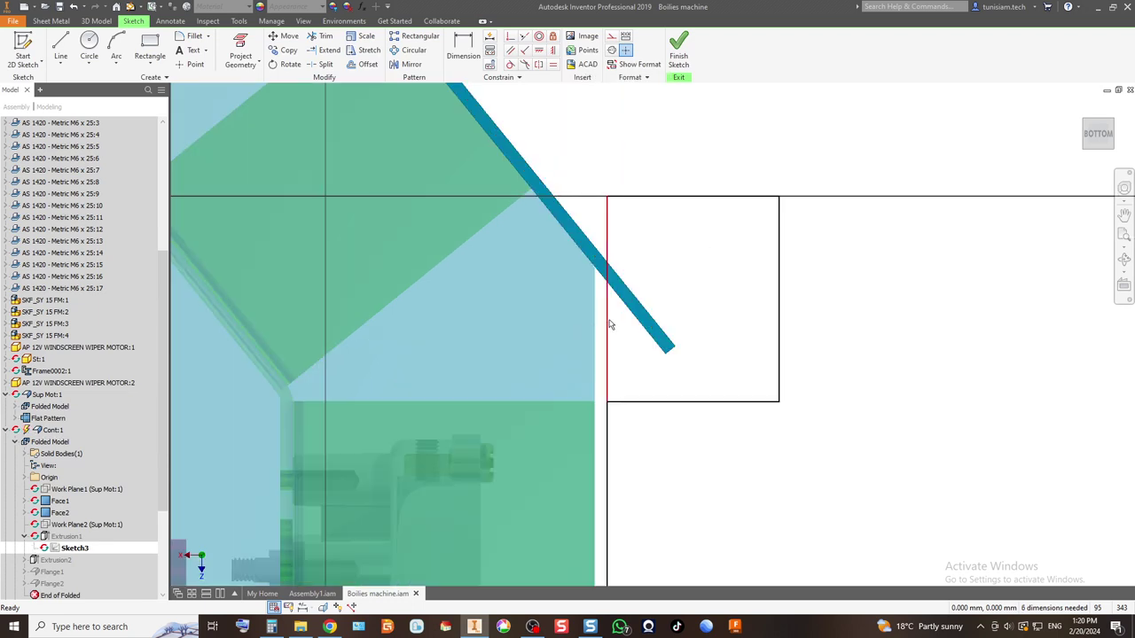
mouse_move(609, 325)
mouse_down()
mouse_move(643, 335)
mouse_move(633, 329)
mouse_up()
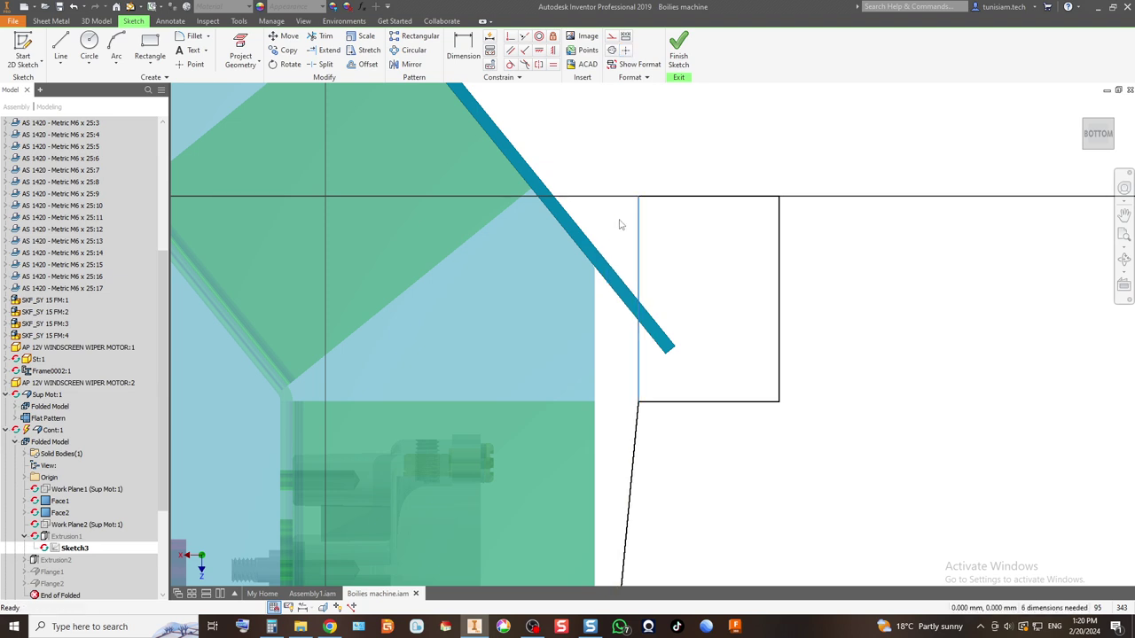
click(633, 446)
key(Delete)
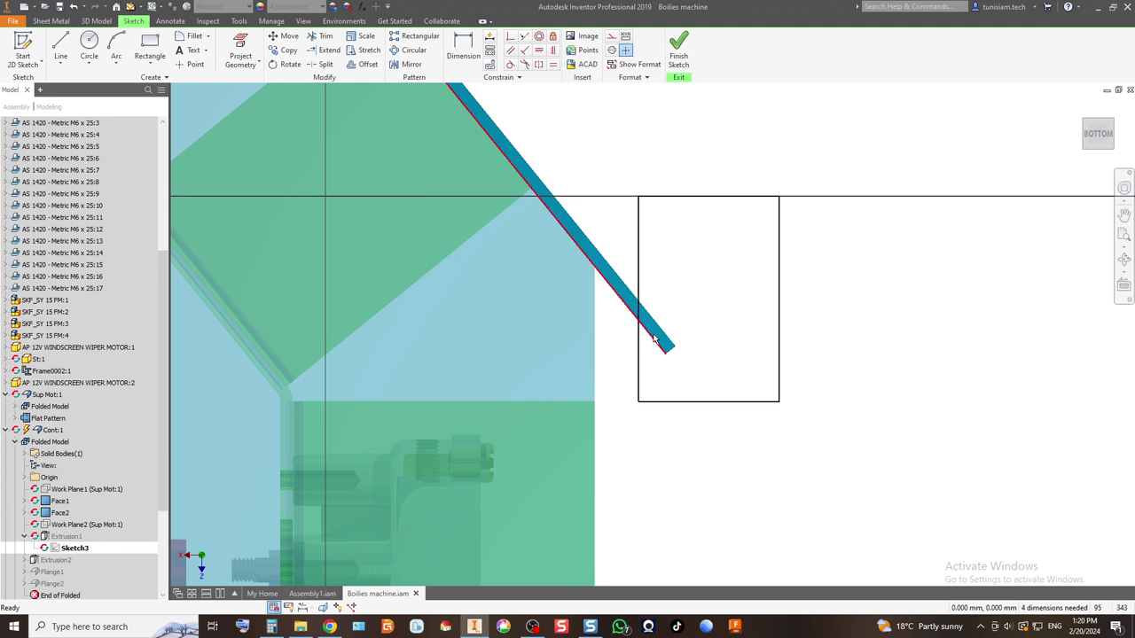
Step: Project the side plate's outer vertical edge and dimension the rectangle's near side 15 mm away from it
click(462, 51)
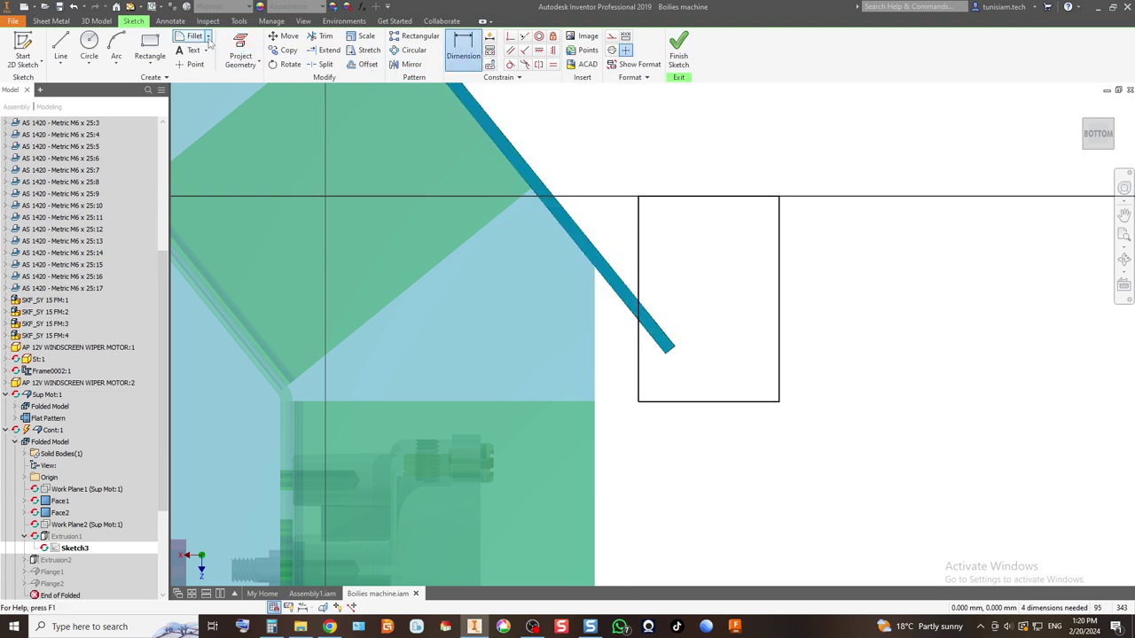
click(239, 47)
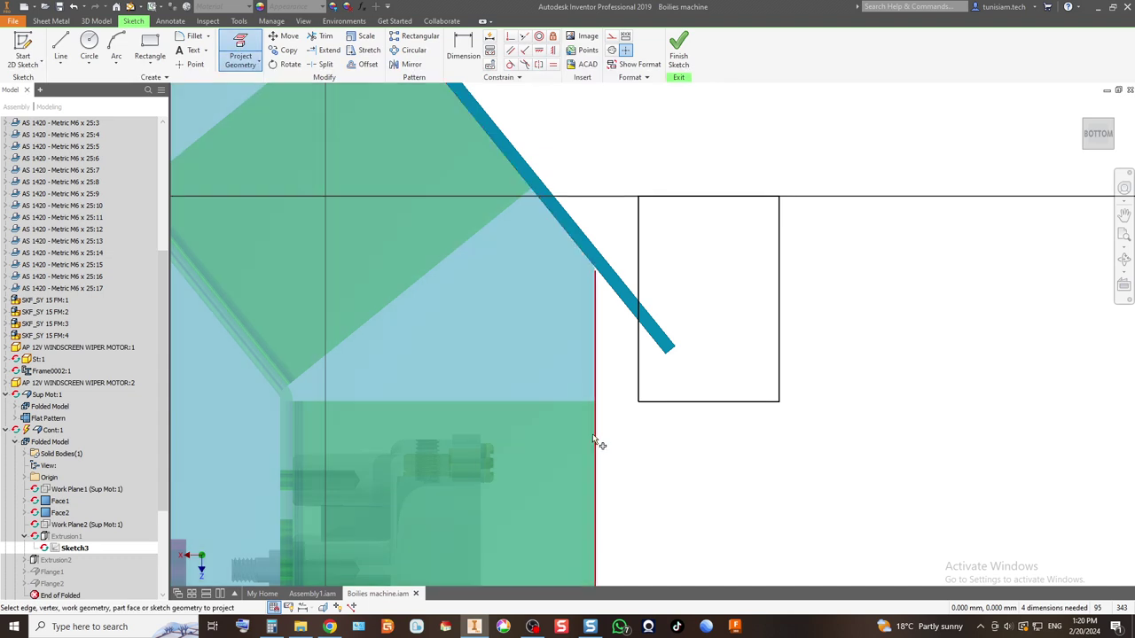
click(597, 441)
click(462, 50)
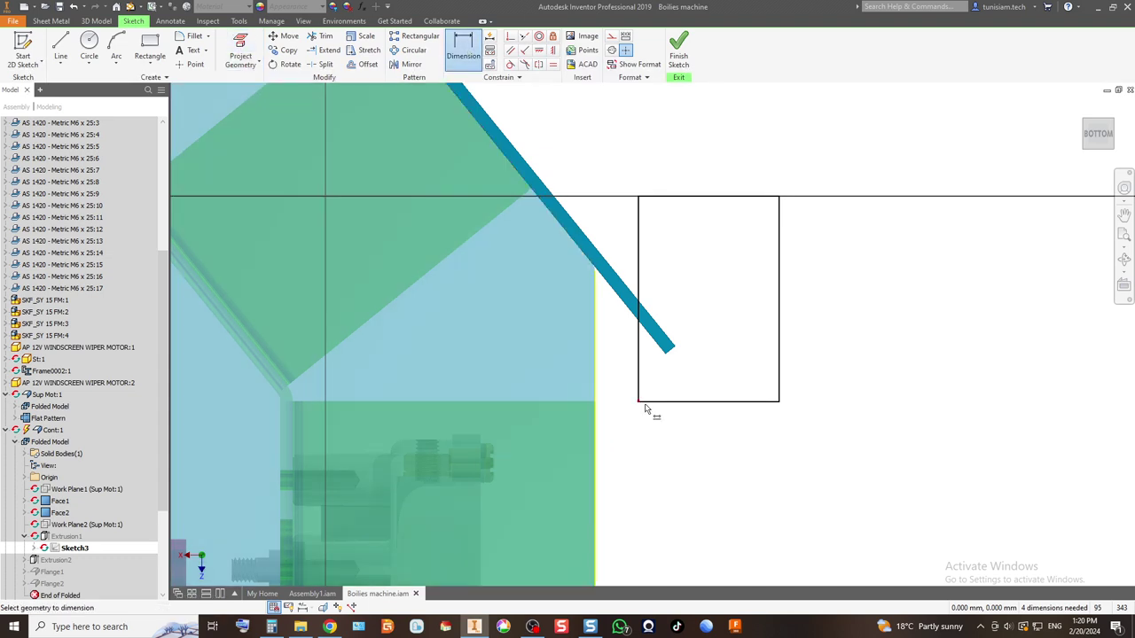
click(640, 362)
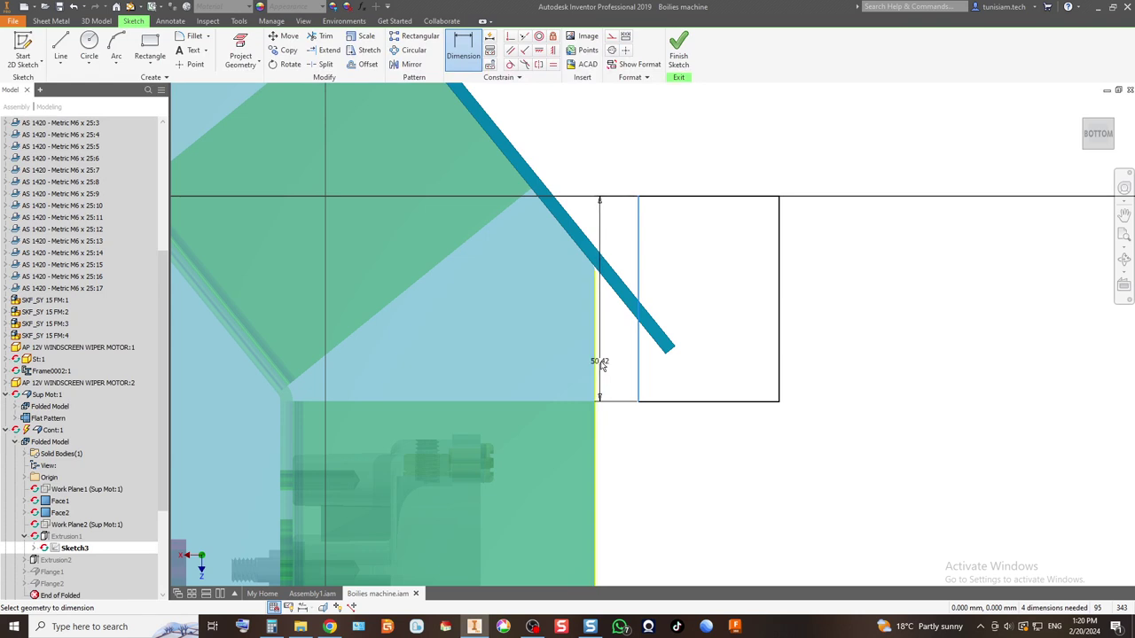
click(596, 367)
click(621, 368)
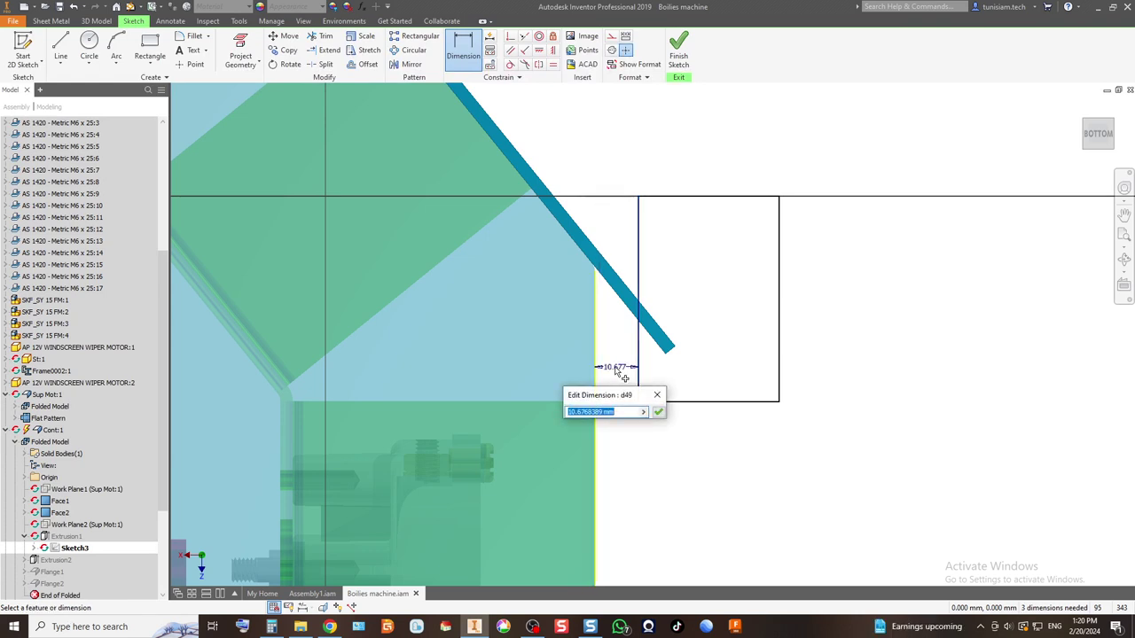
text(15)
key(Return)
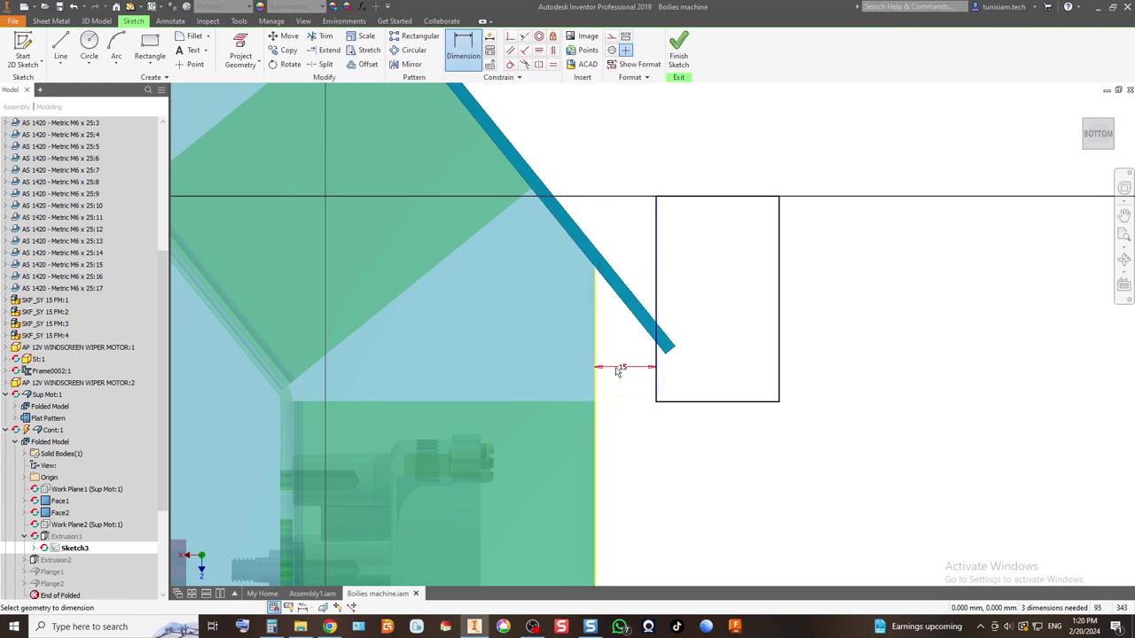
Step: Finish the extrusion's sketch and return to the assembly, accepting the update
click(678, 55)
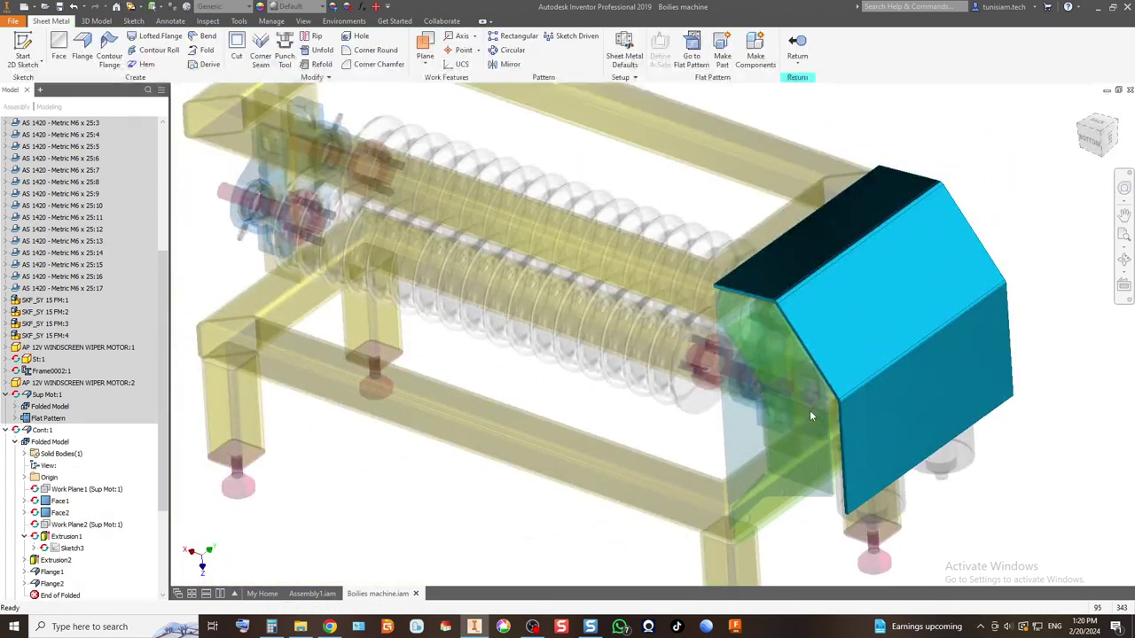
click(799, 52)
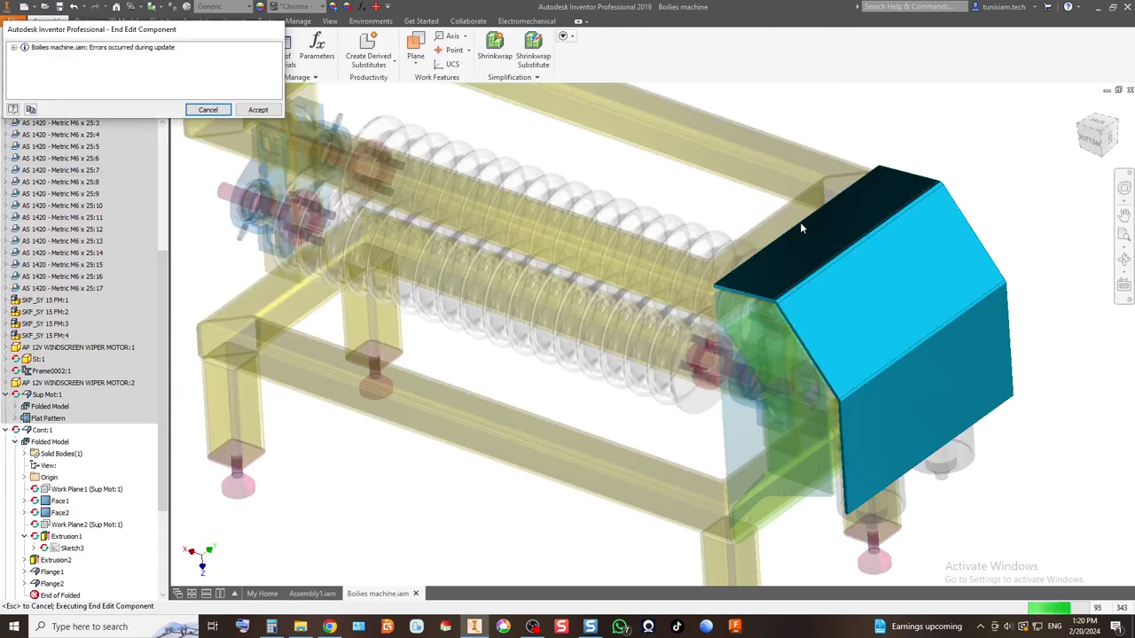
click(258, 110)
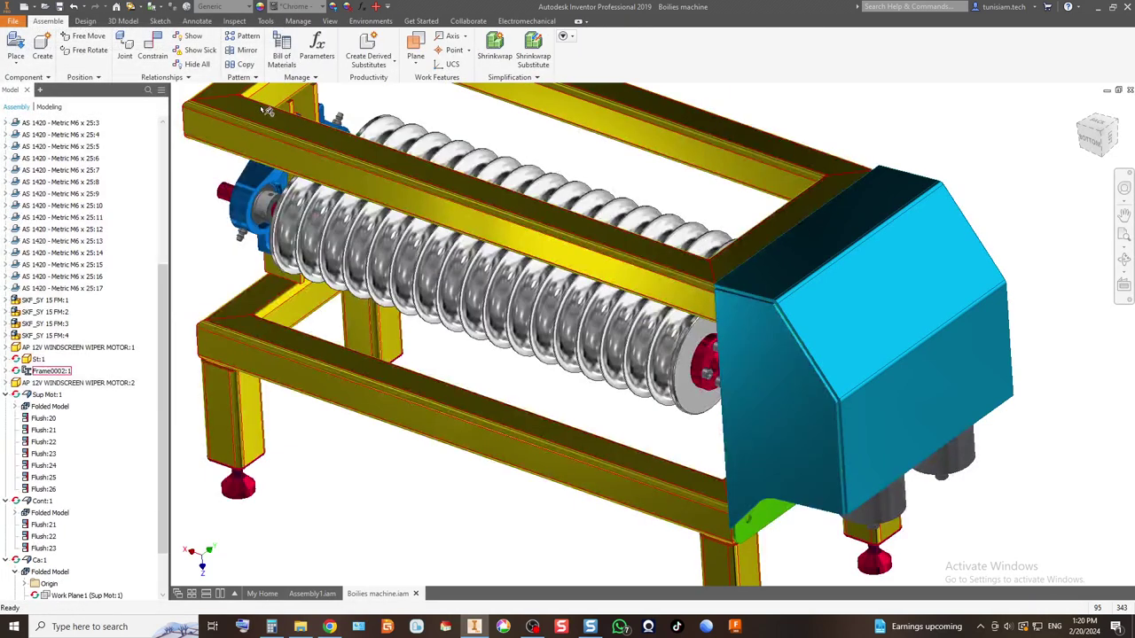
Step: Check the widened cover from the side, then reopen it for editing and start a 2D sketch on its sloped face
click(1090, 144)
scroll(1098, 151, up, 5)
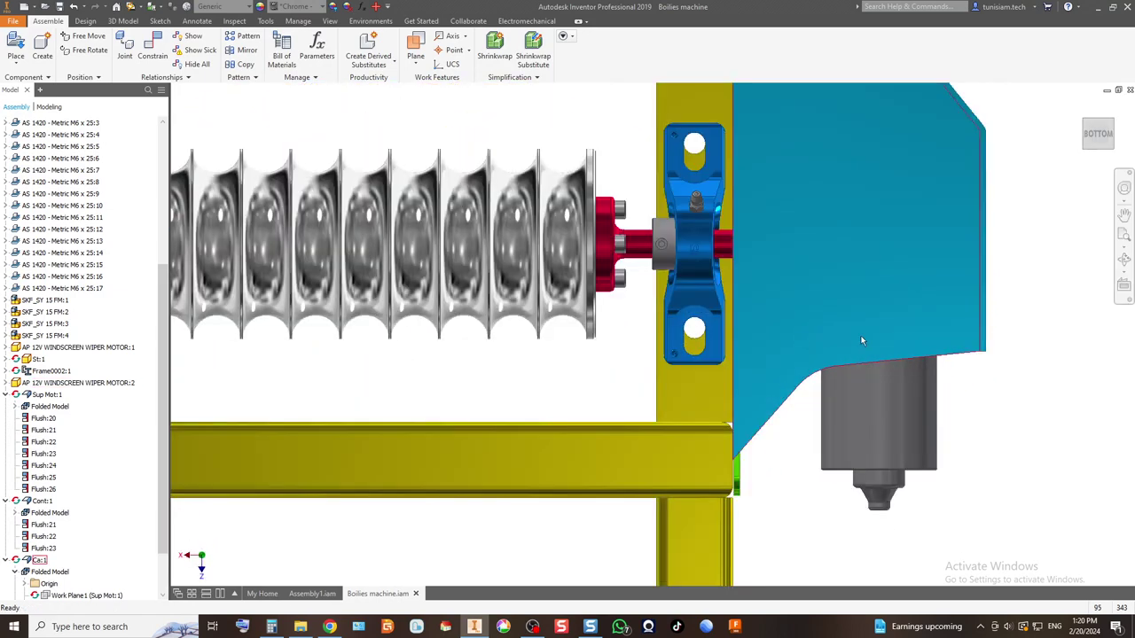
drag(1106, 158, 1119, 132)
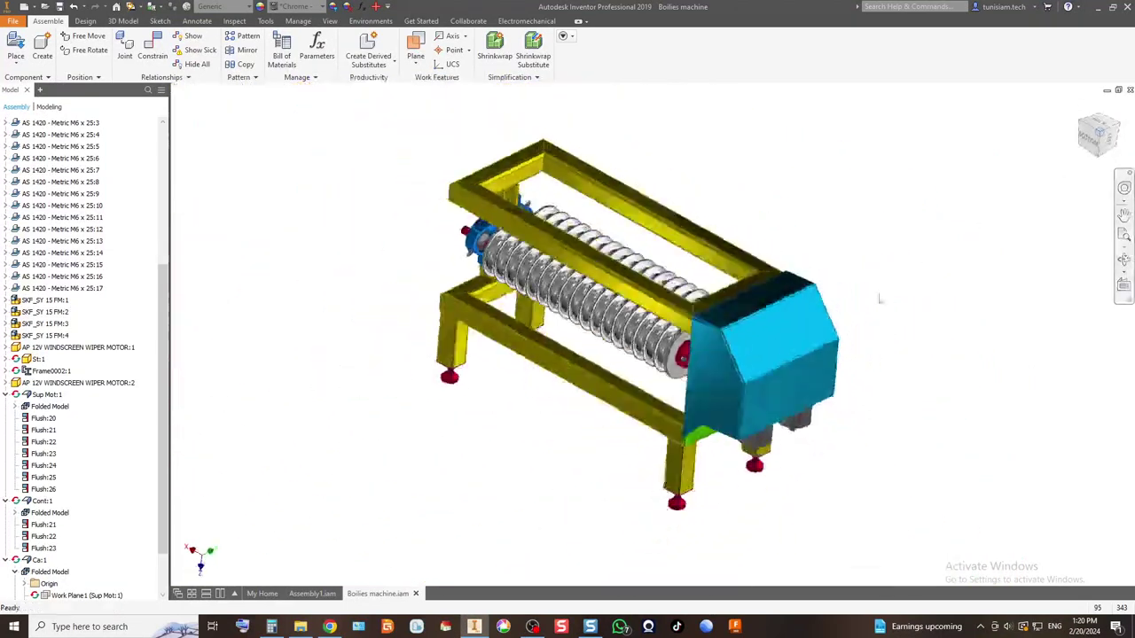
scroll(754, 345, up, 3)
scroll(753, 345, up, 3)
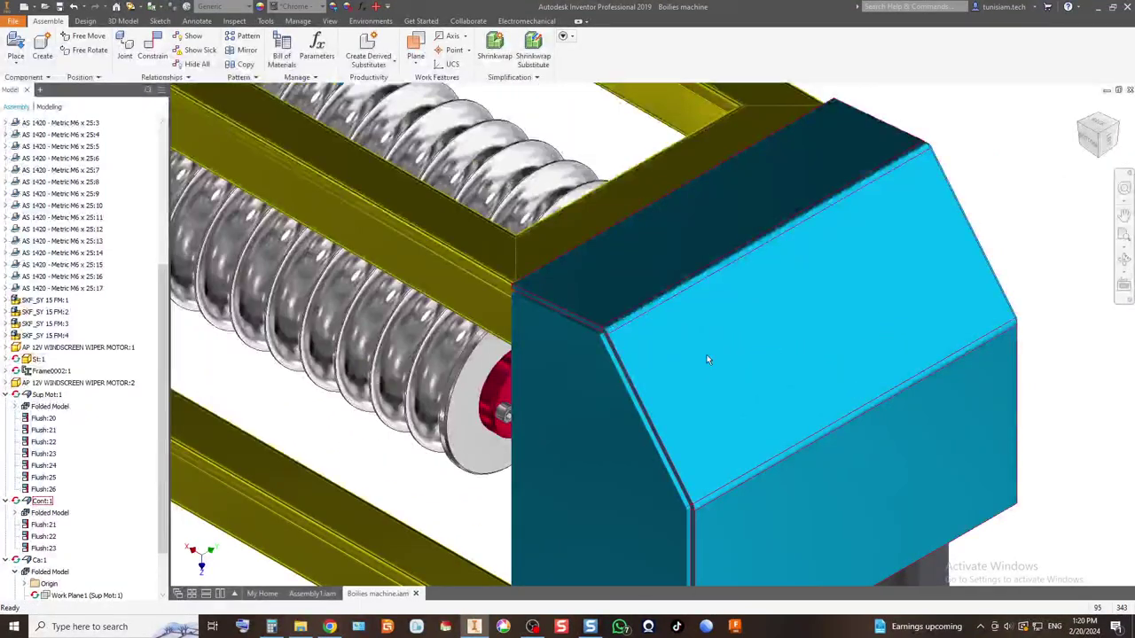
double_click(769, 320)
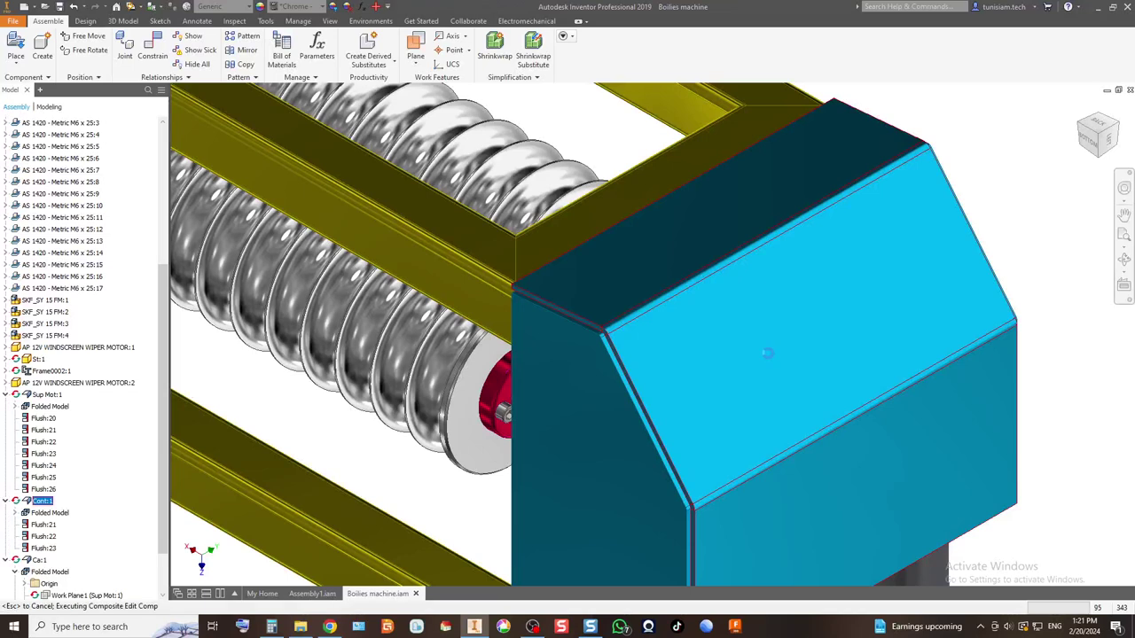
click(257, 109)
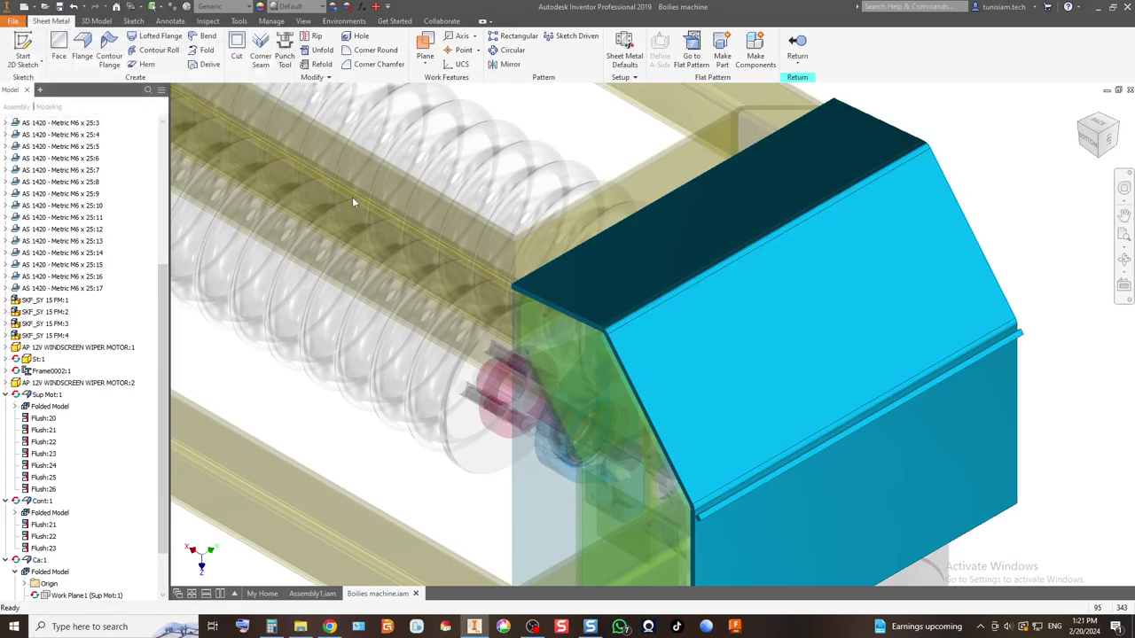
click(23, 48)
click(700, 302)
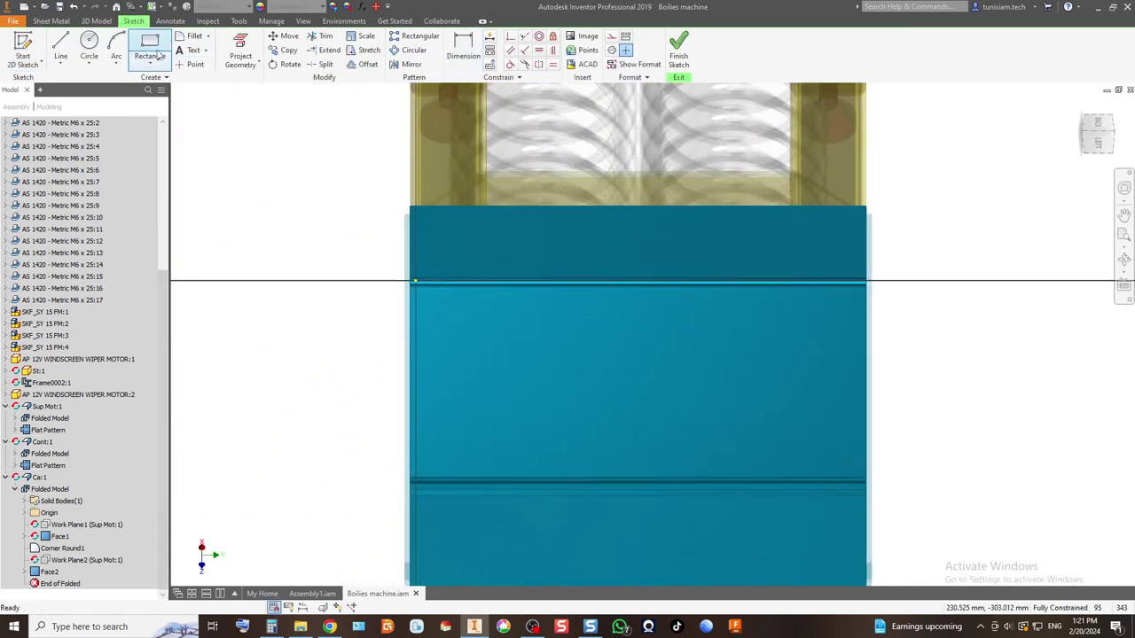
Step: Draw a 130 mm wide and 80 mm high rectangle on the cover's sloped face
click(150, 49)
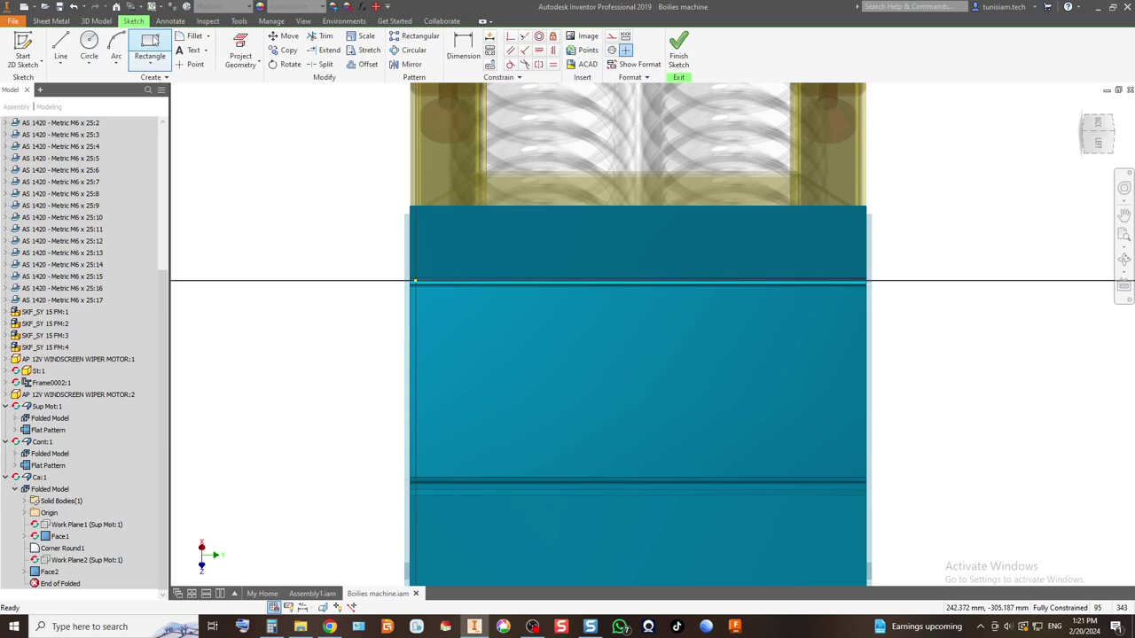
click(442, 314)
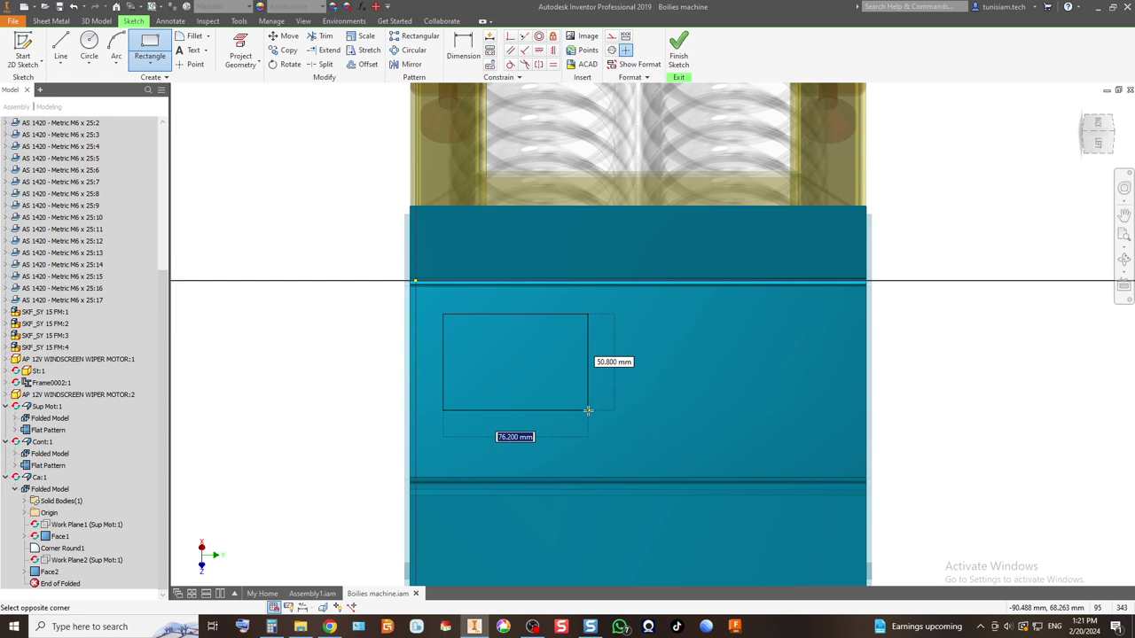
text(130)
key(Tab)
text(80)
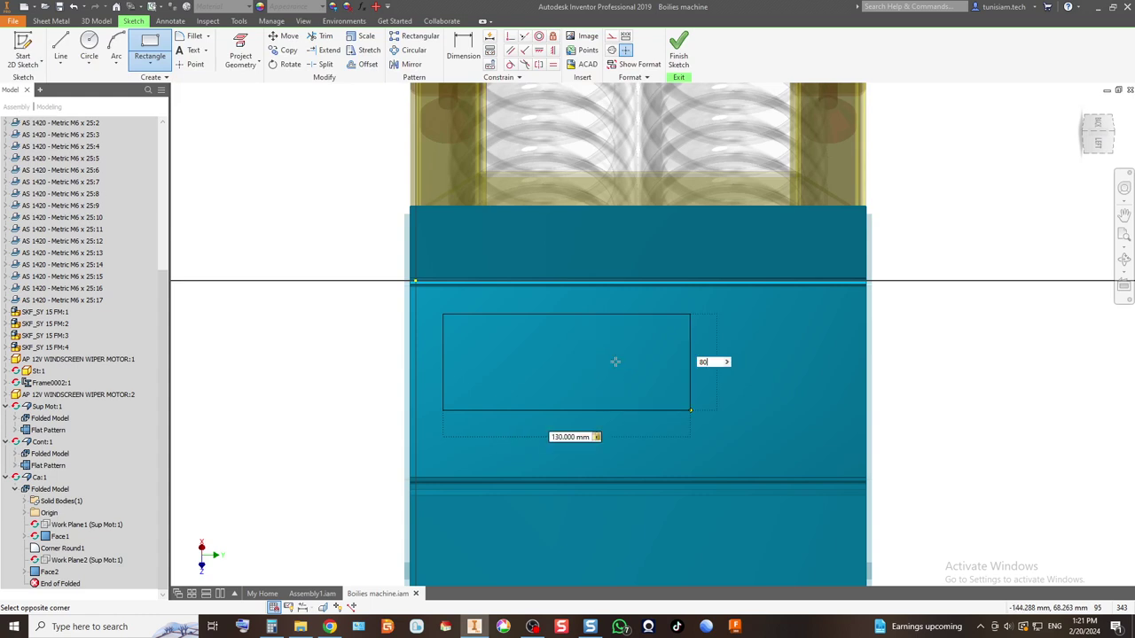
key(Return)
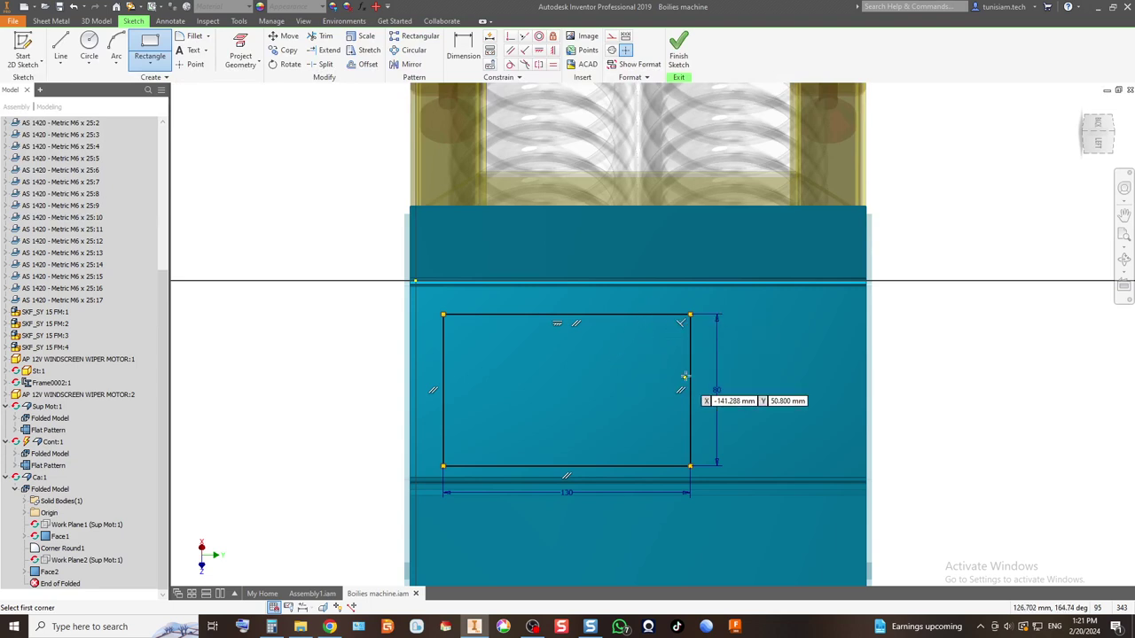
key(Escape)
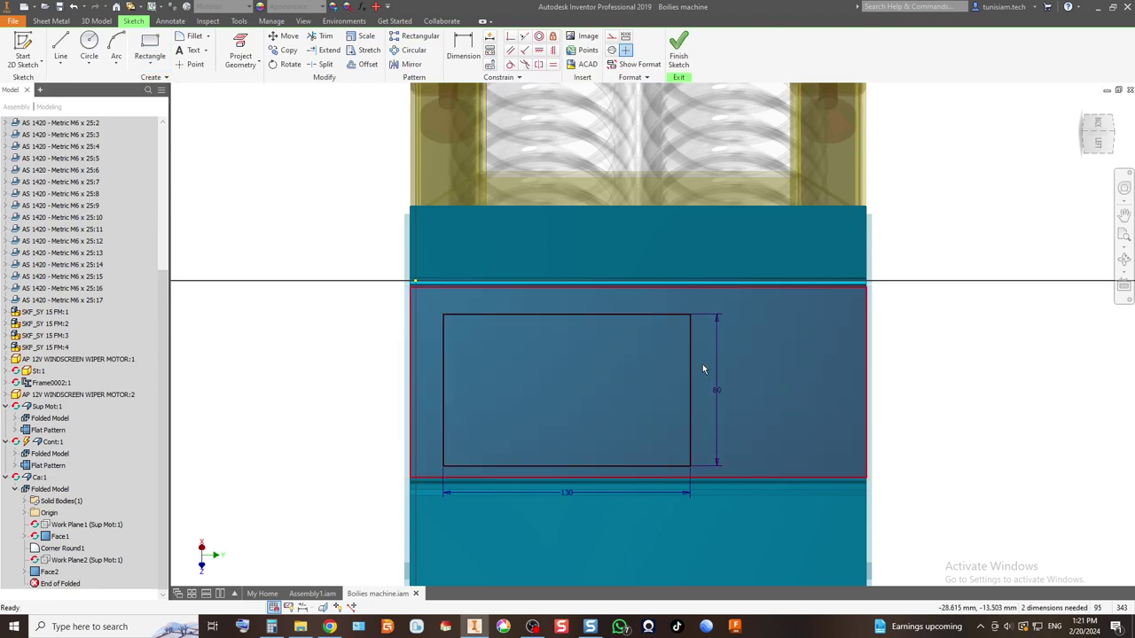
Step: Move the rectangle up and sideways towards the middle of the sloped face and finish the sketch
click(611, 315)
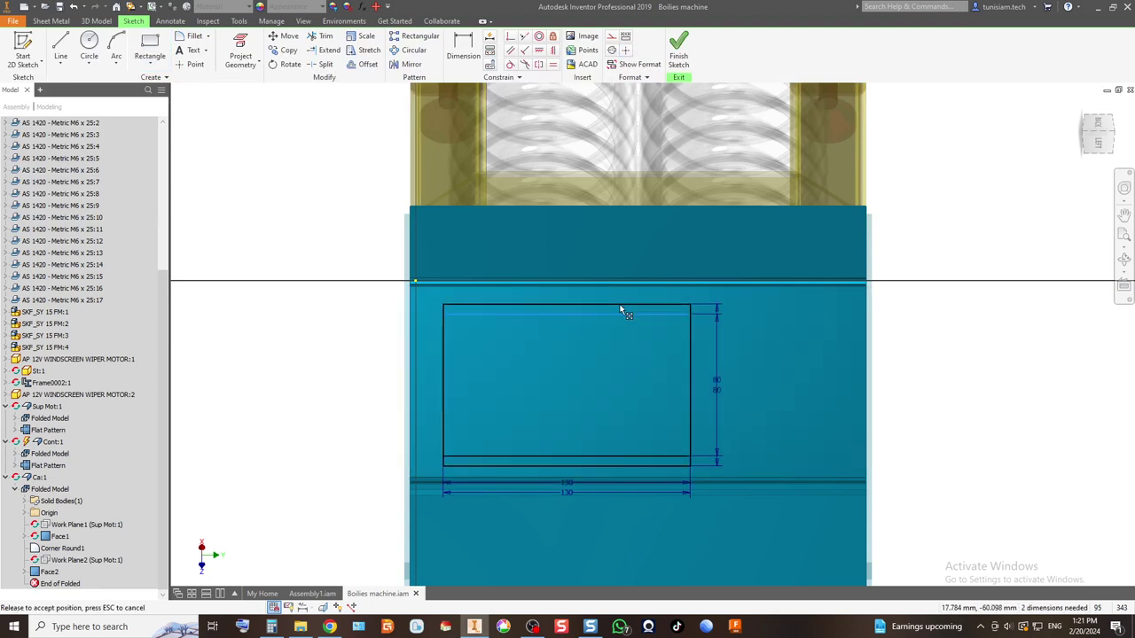
scroll(612, 246, down, 2)
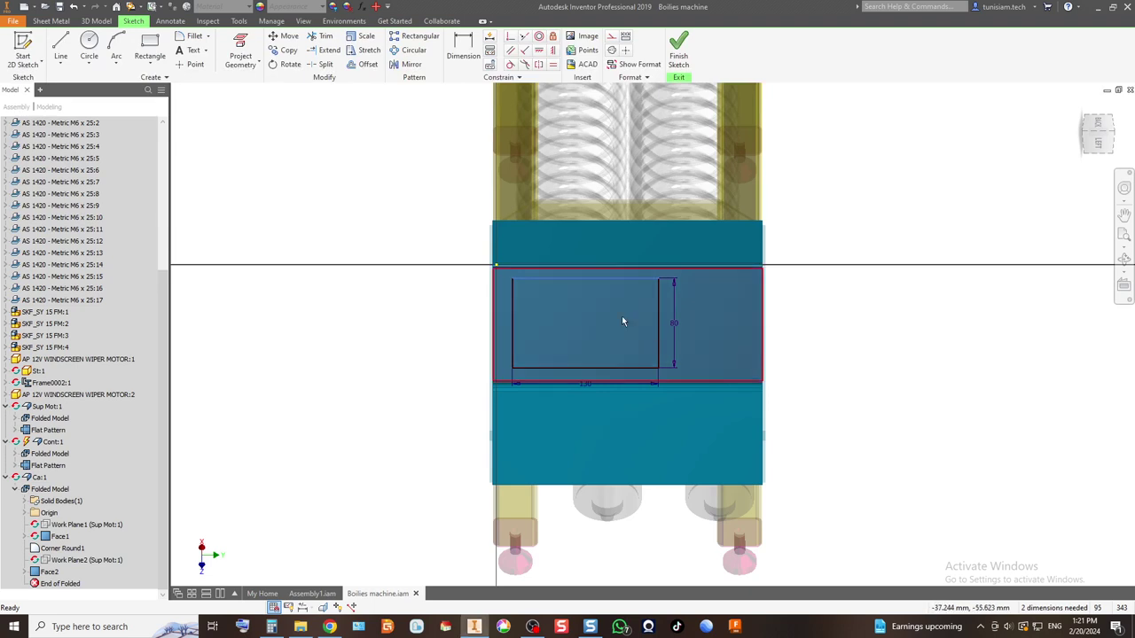
scroll(623, 321, up, 3)
scroll(639, 330, down, 3)
drag(671, 336, 709, 337)
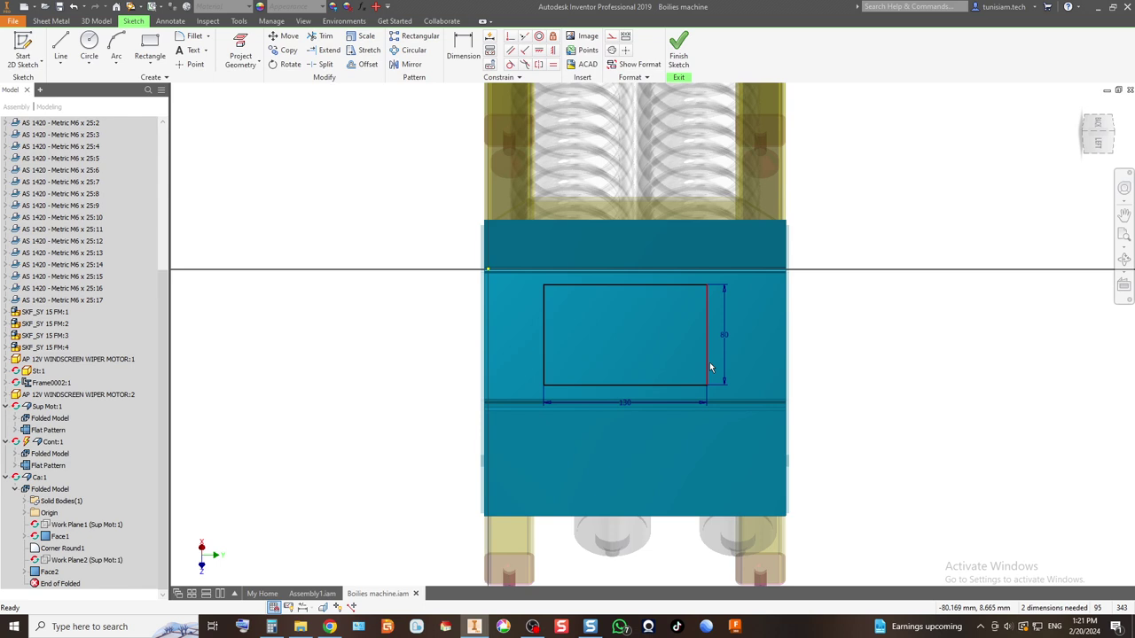
click(678, 49)
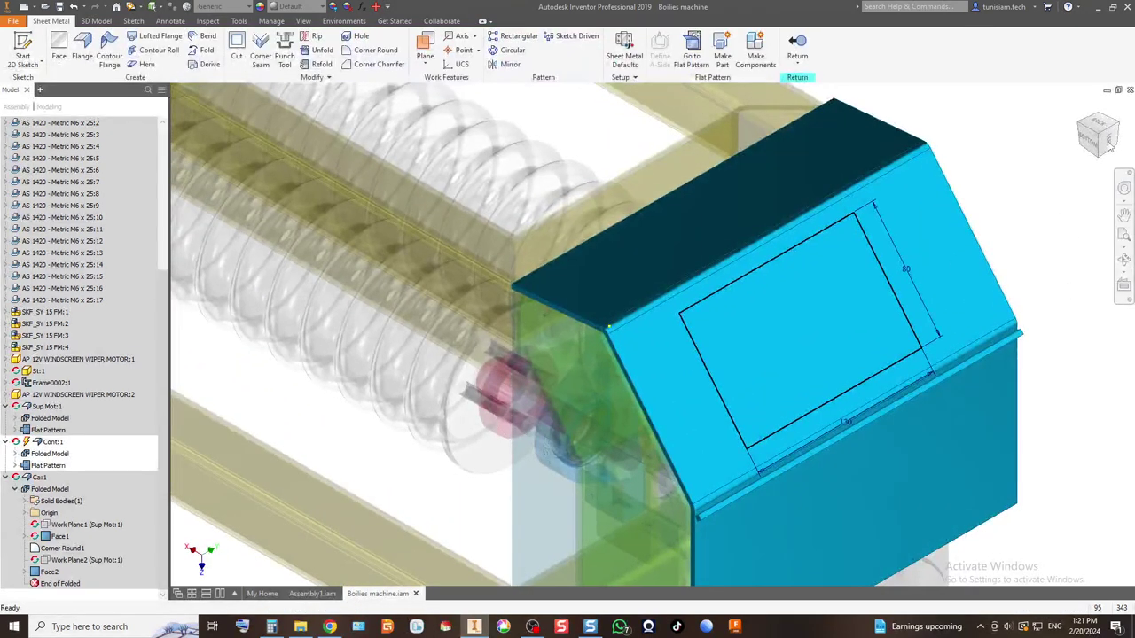
Step: Start a 2D sketch on the cover's vertical face below the sloped one, viewed straight on
click(1109, 145)
click(1108, 142)
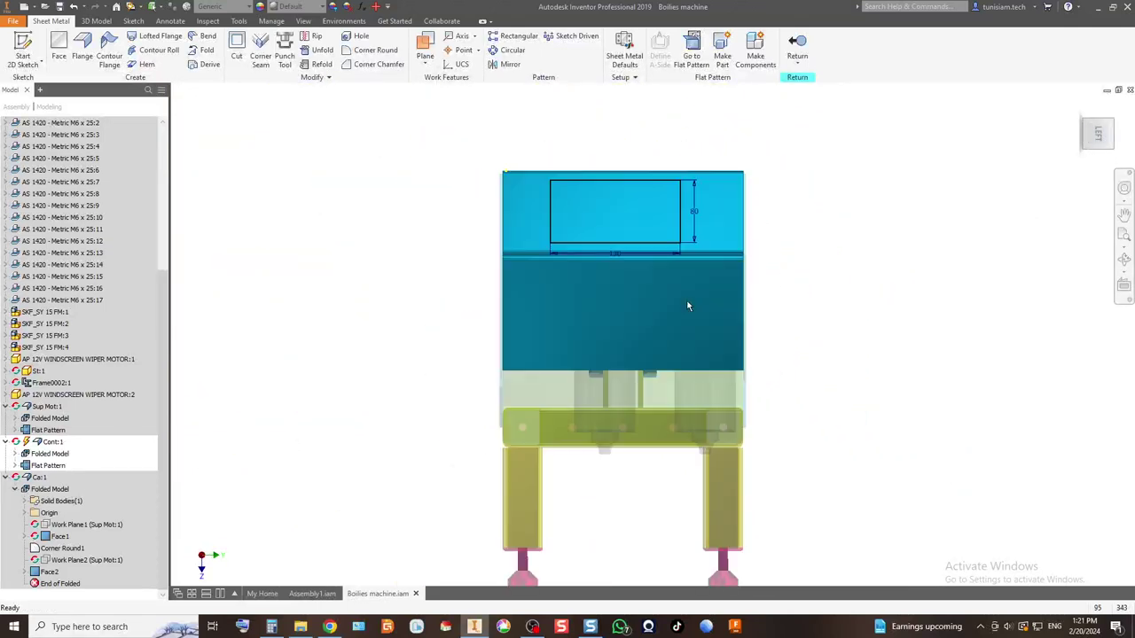
key(s)
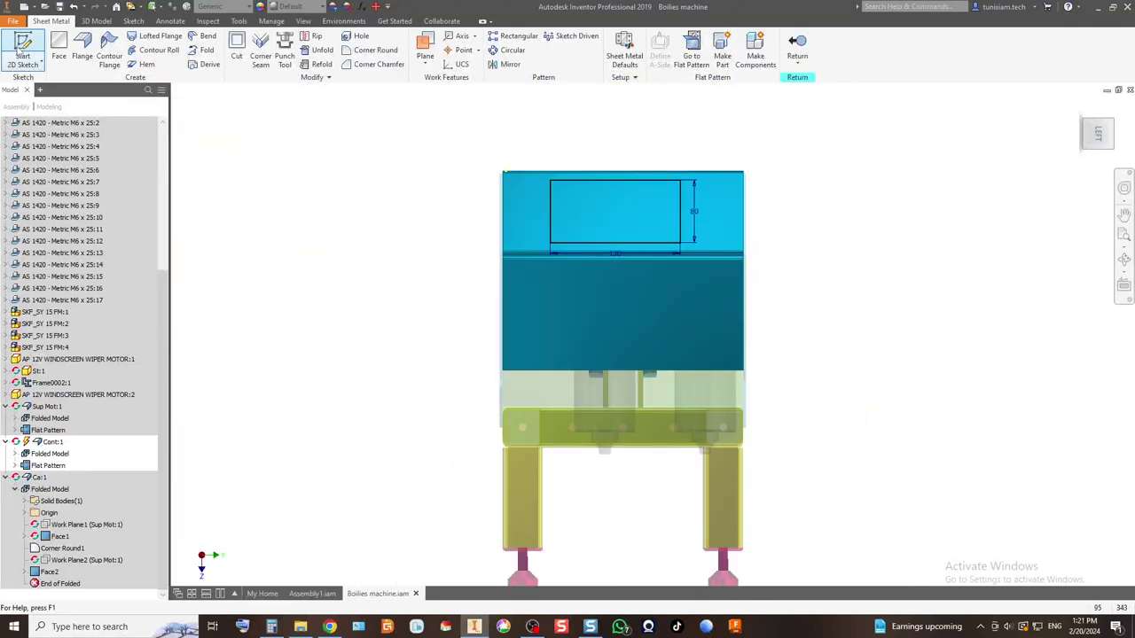
click(564, 289)
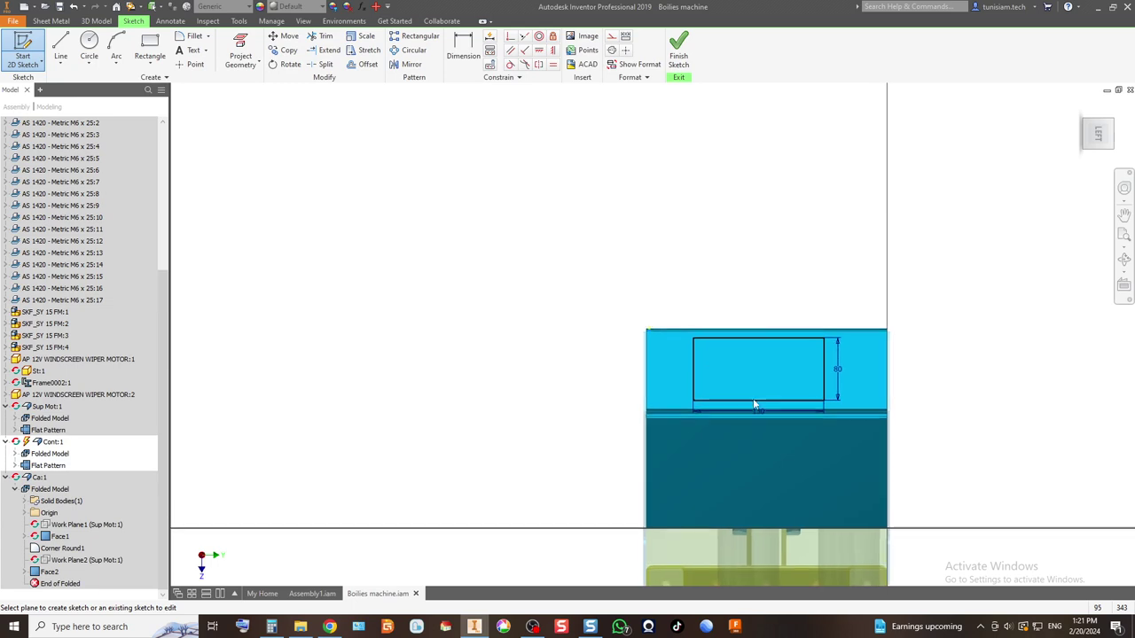
middle_drag(774, 503, 615, 402)
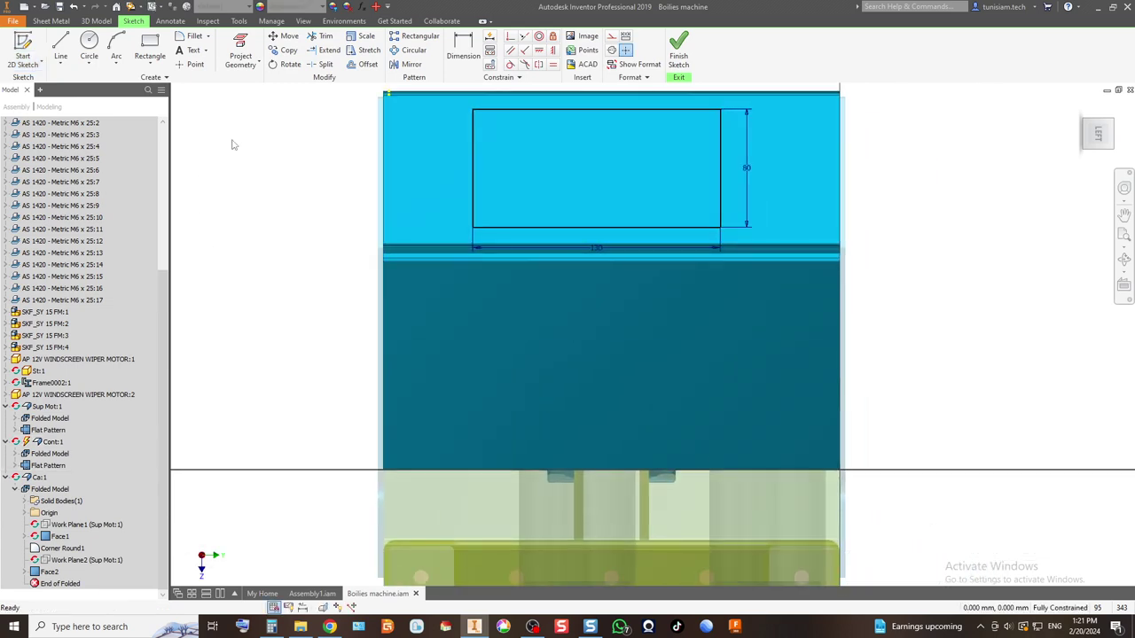
Step: Draw a 130 mm wide and 80 mm high rectangle on the vertical face and finish the sketch
click(147, 50)
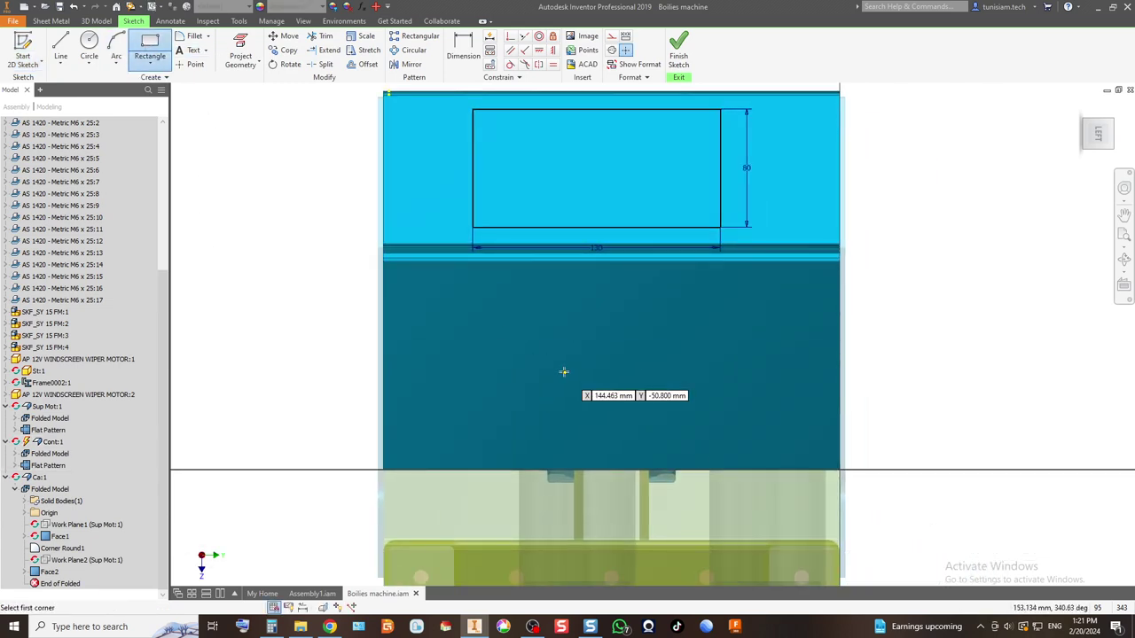
click(470, 292)
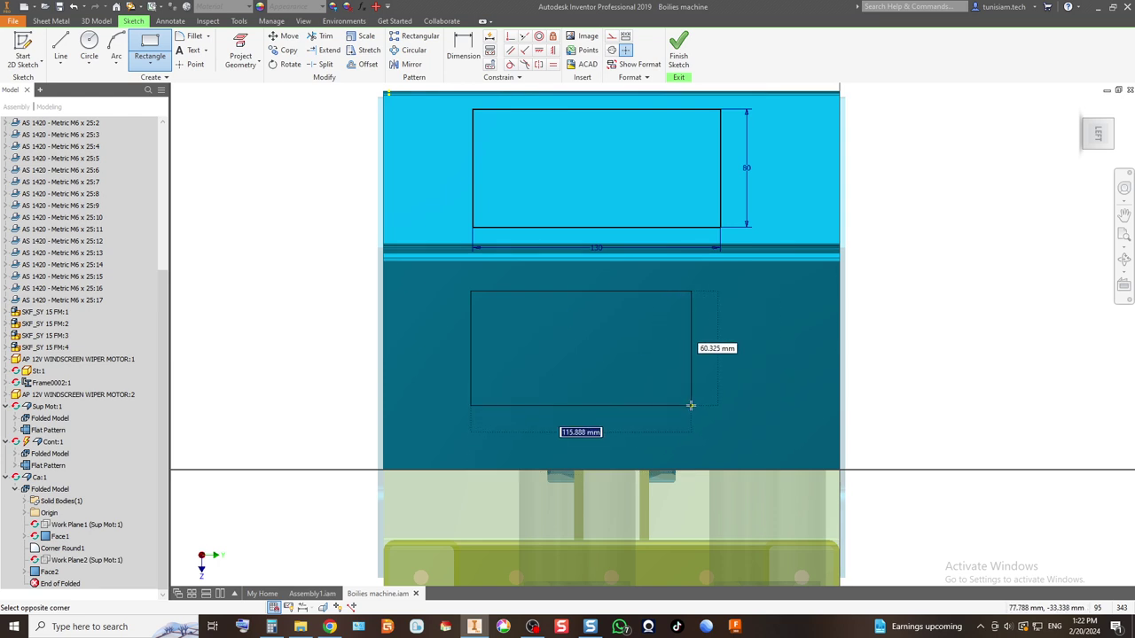
text(130)
key(Tab)
text(80)
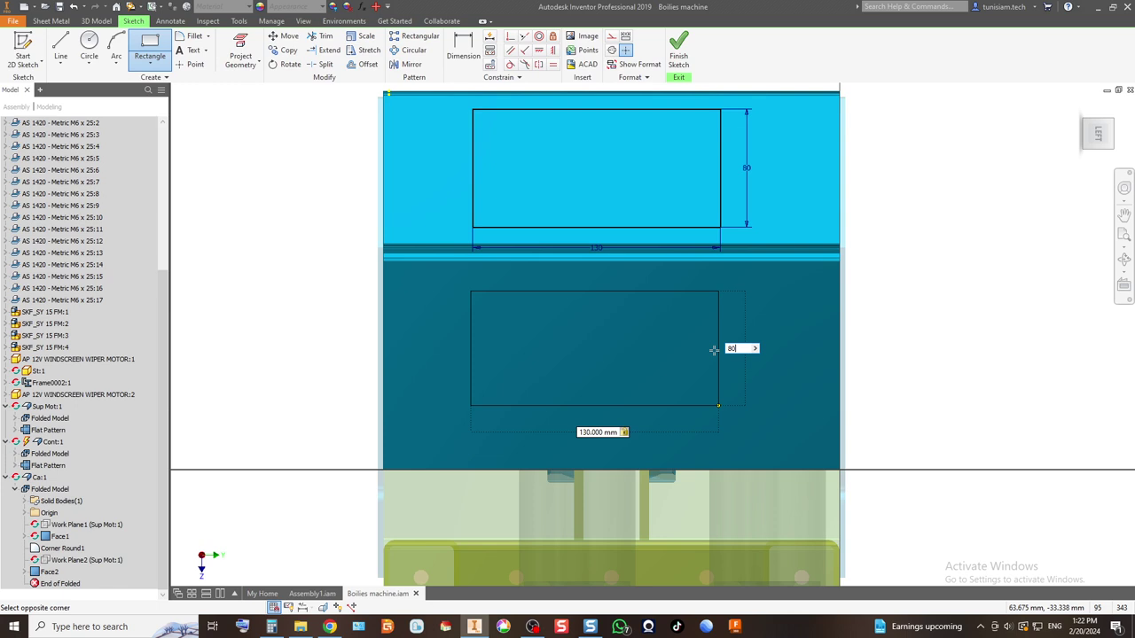
key(Tab)
key(Return)
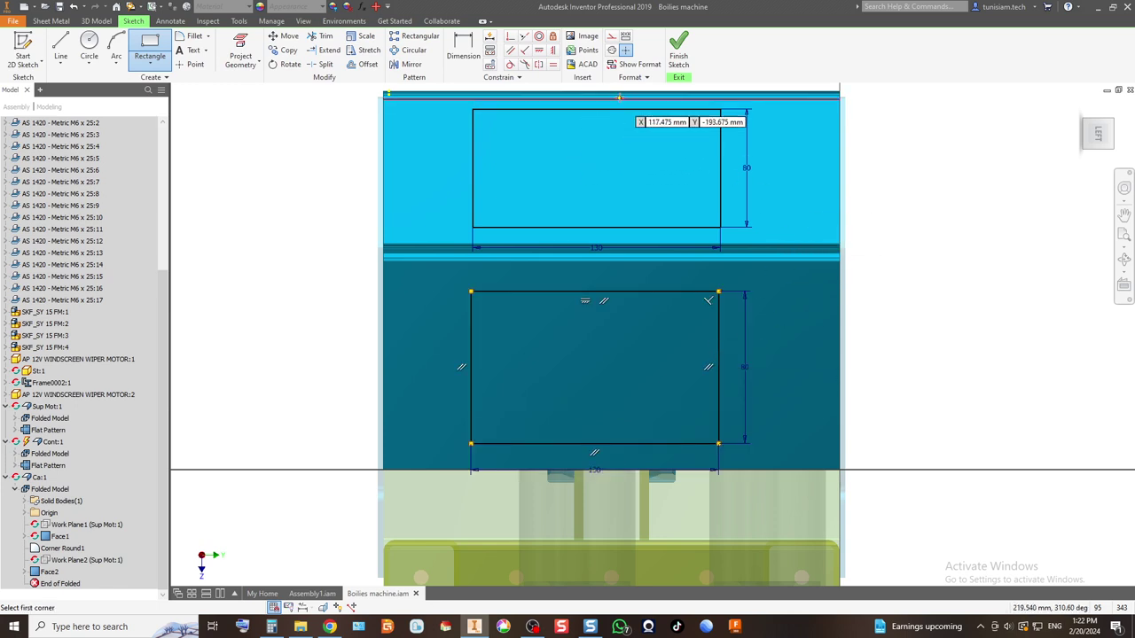
click(678, 46)
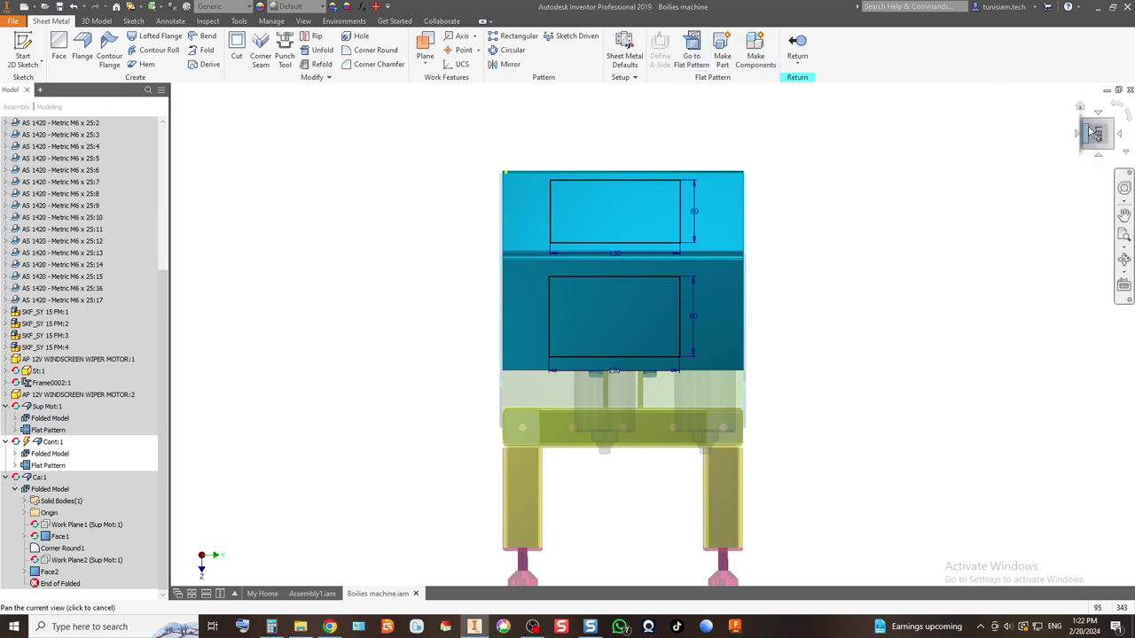
Step: Examine the cover's side profile against the motor and side plate, including the lower end of its vertical face
key(F6)
scroll(750, 462, down, 5)
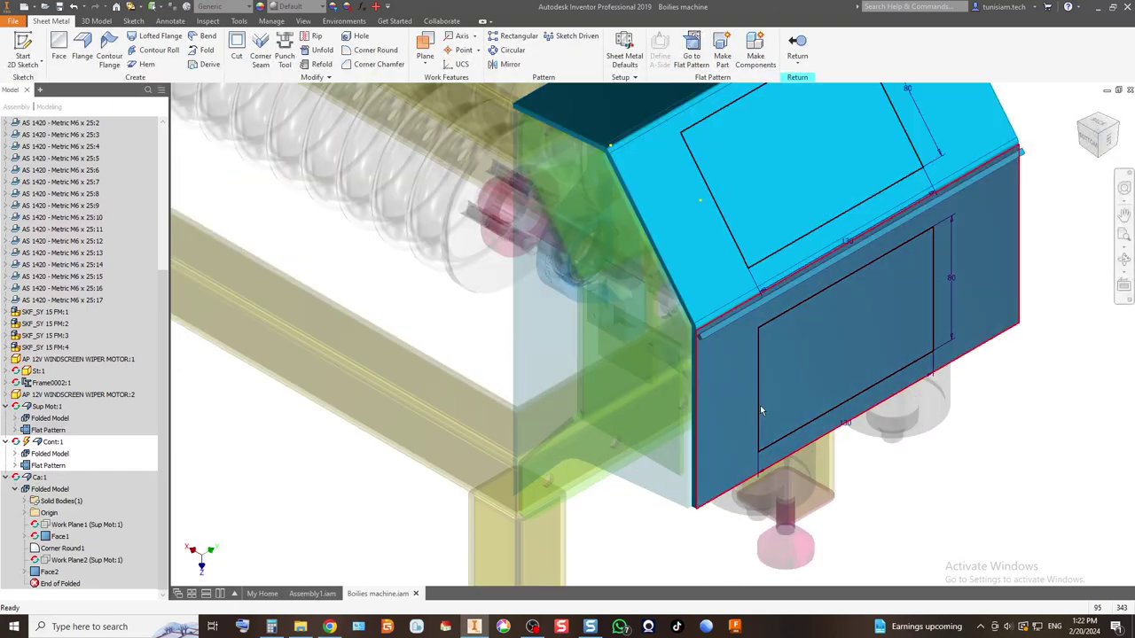
click(1097, 151)
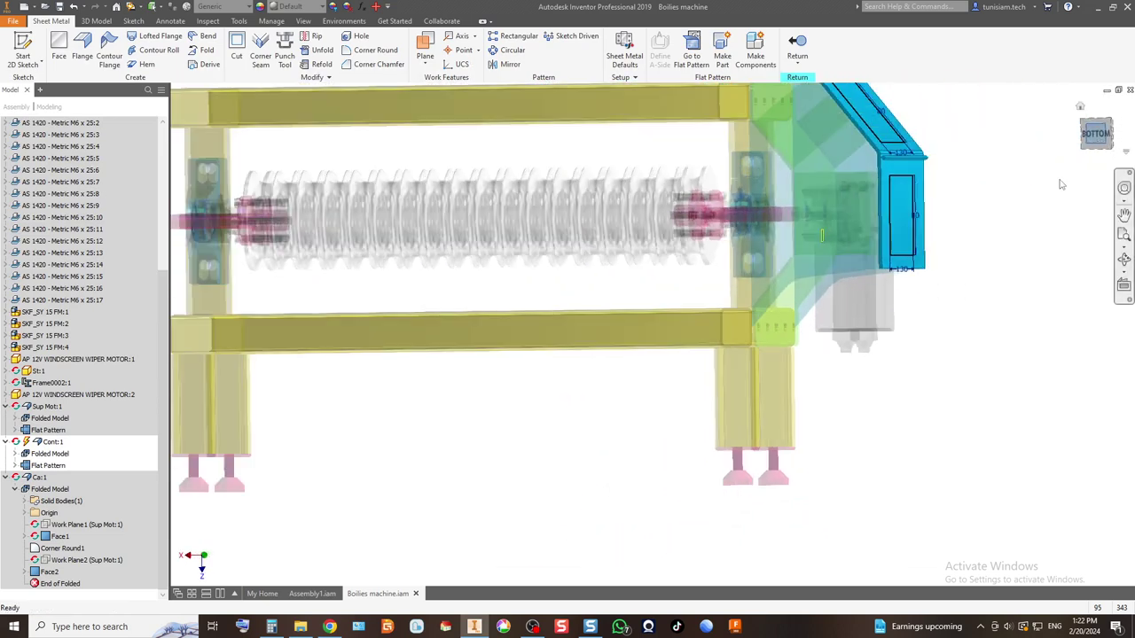
scroll(851, 350, down, 5)
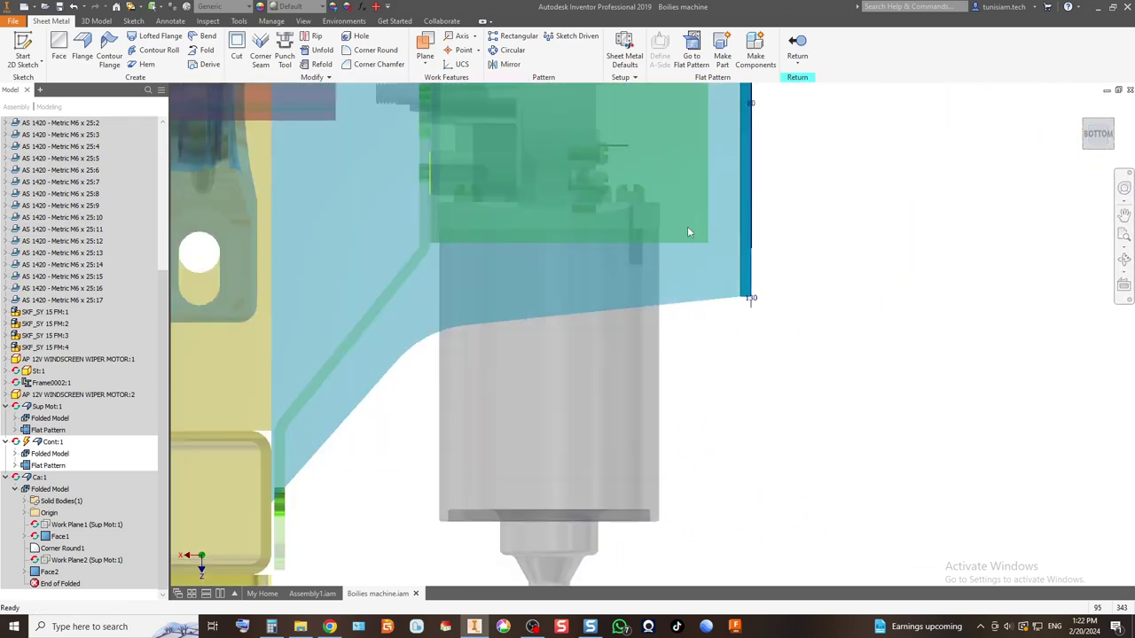
scroll(610, 390, up, 3)
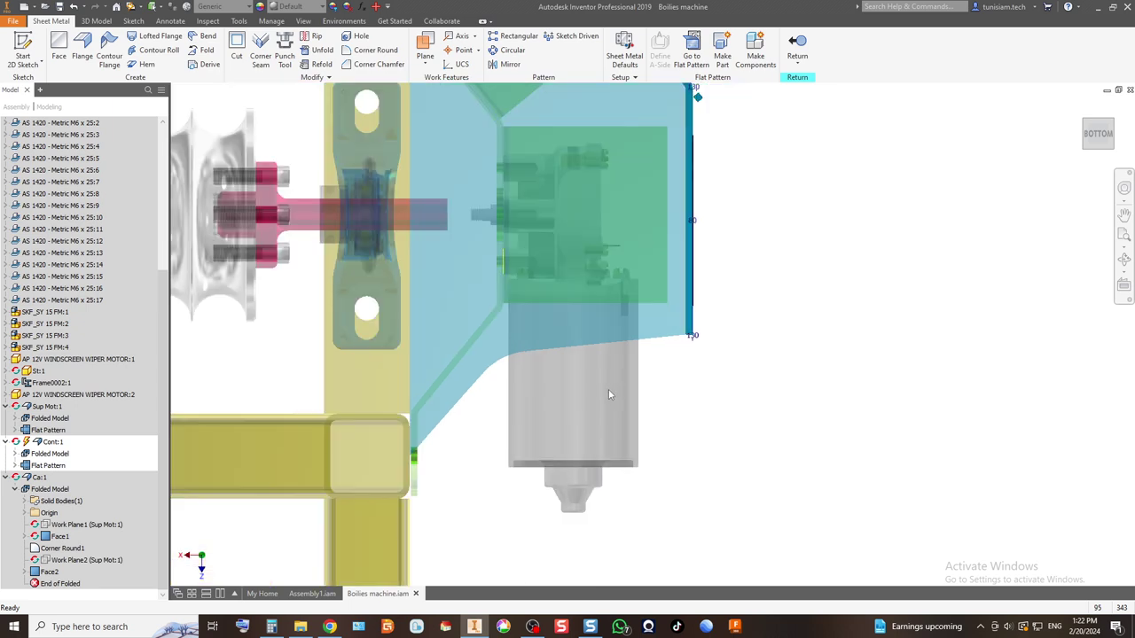
scroll(636, 378, up, 5)
scroll(661, 319, down, 4)
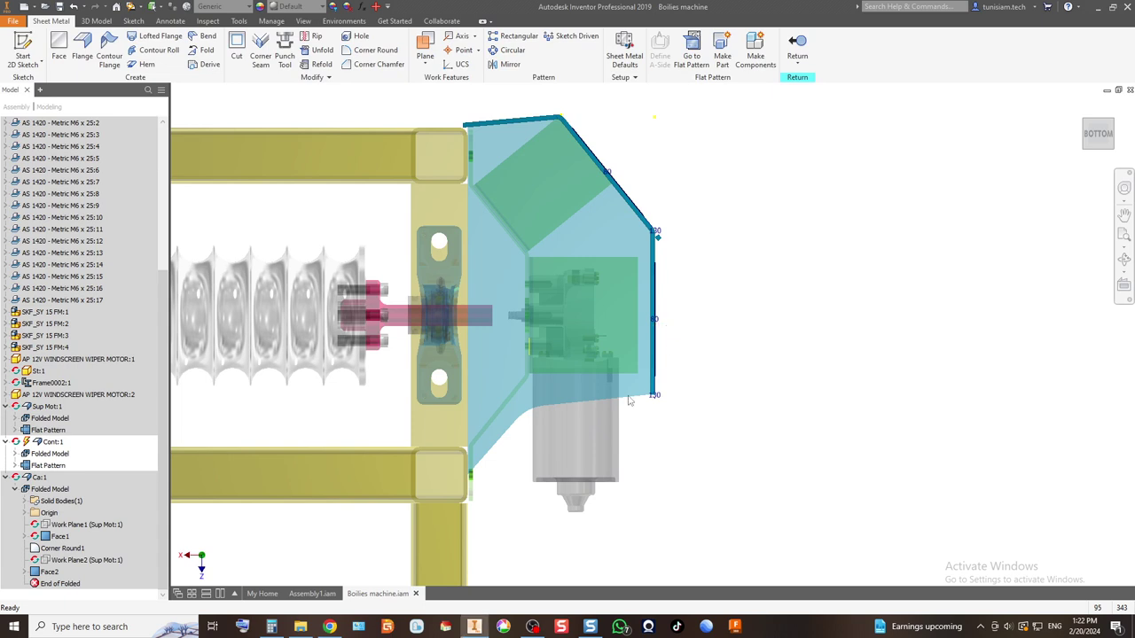
scroll(628, 401, down, 5)
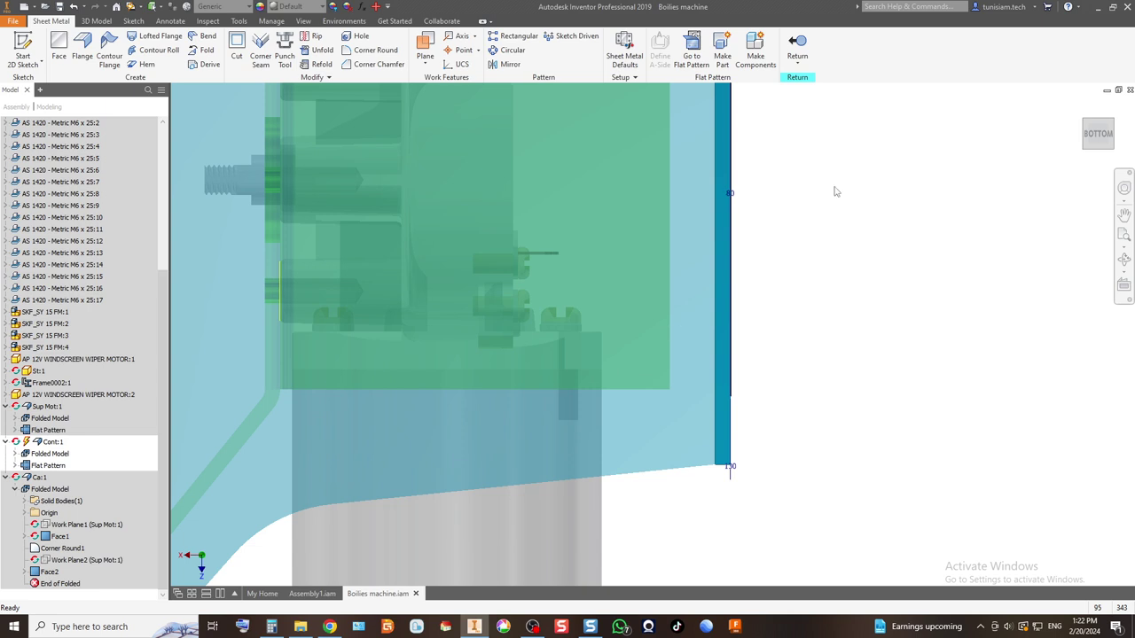
drag(1082, 156, 1106, 139)
key(F6)
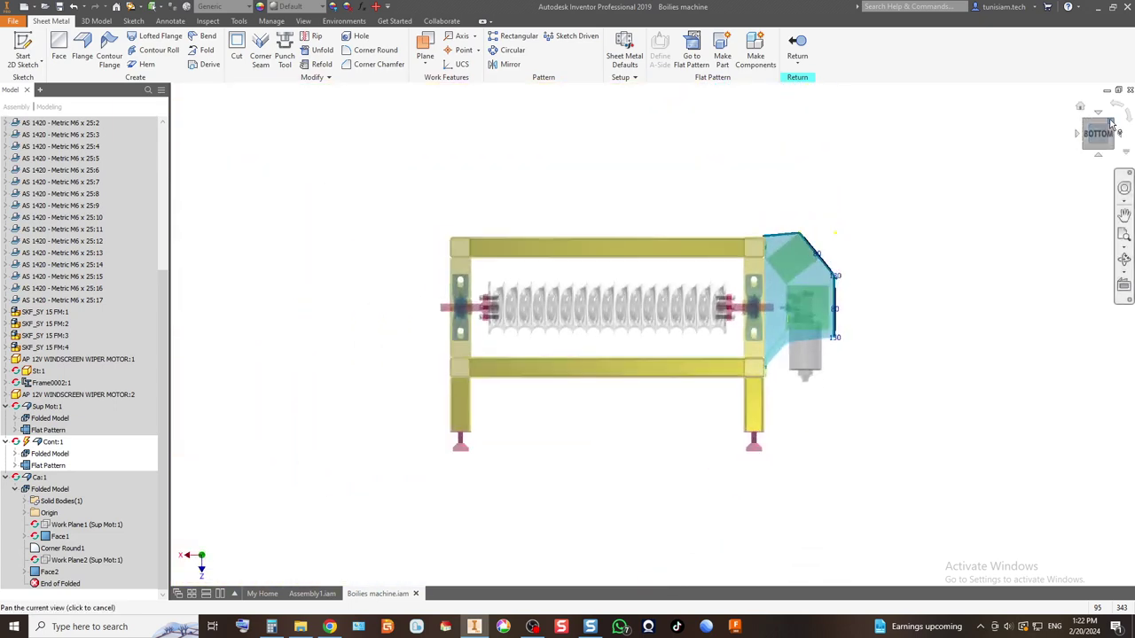
Step: Check both panel outlines on the cover, then return to the assembly and accept the update
scroll(816, 342, down, 5)
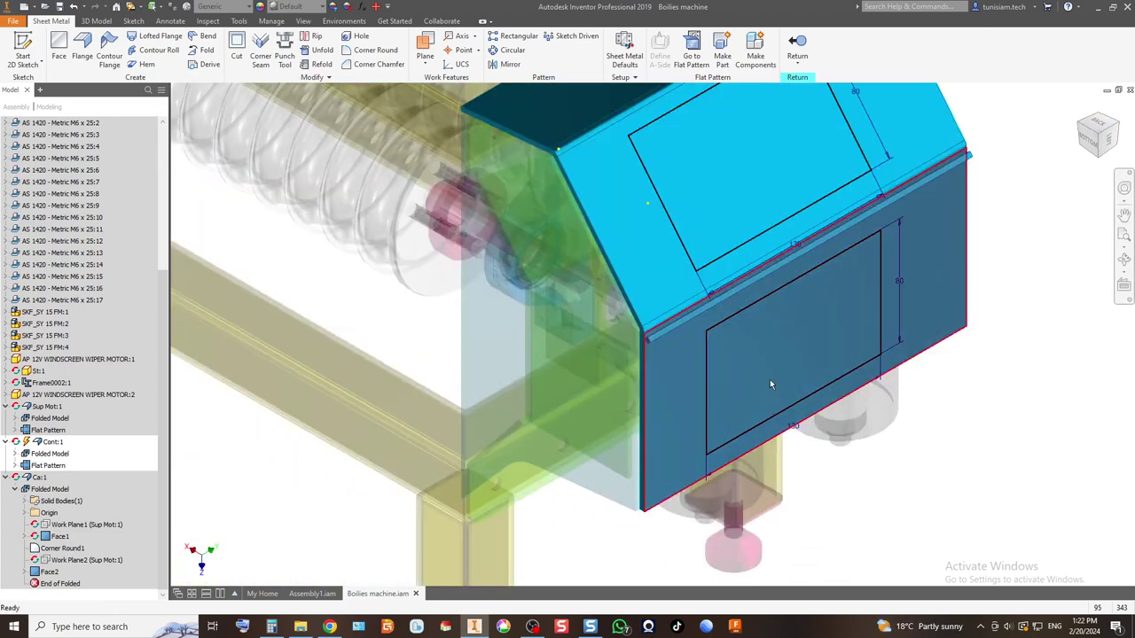
click(688, 203)
ctrl+click(813, 279)
scroll(578, 408, up, 6)
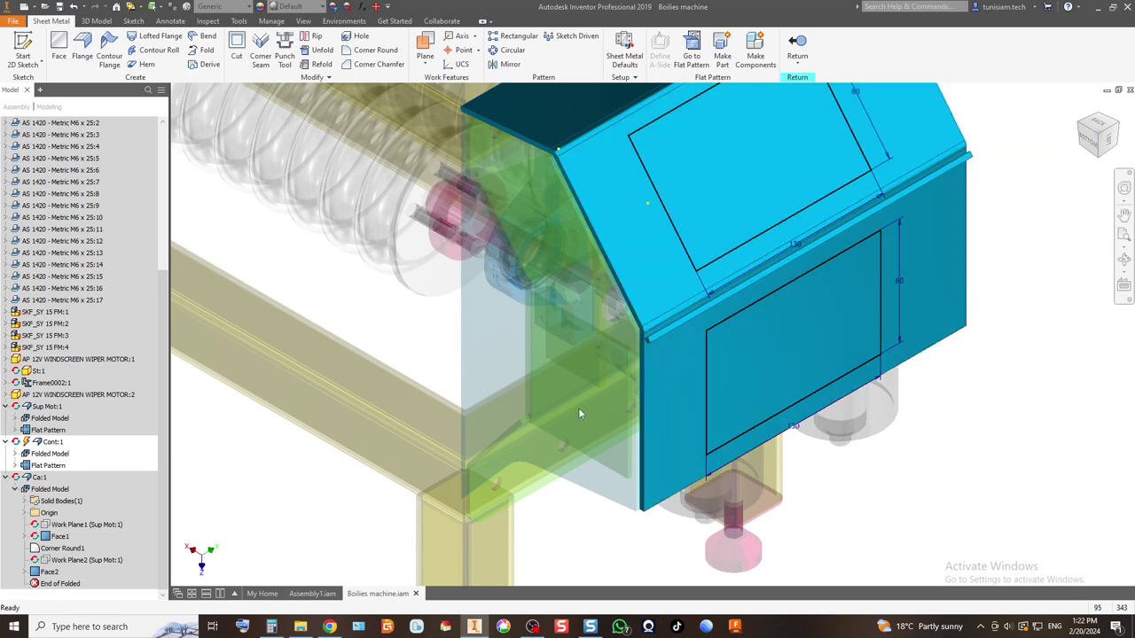
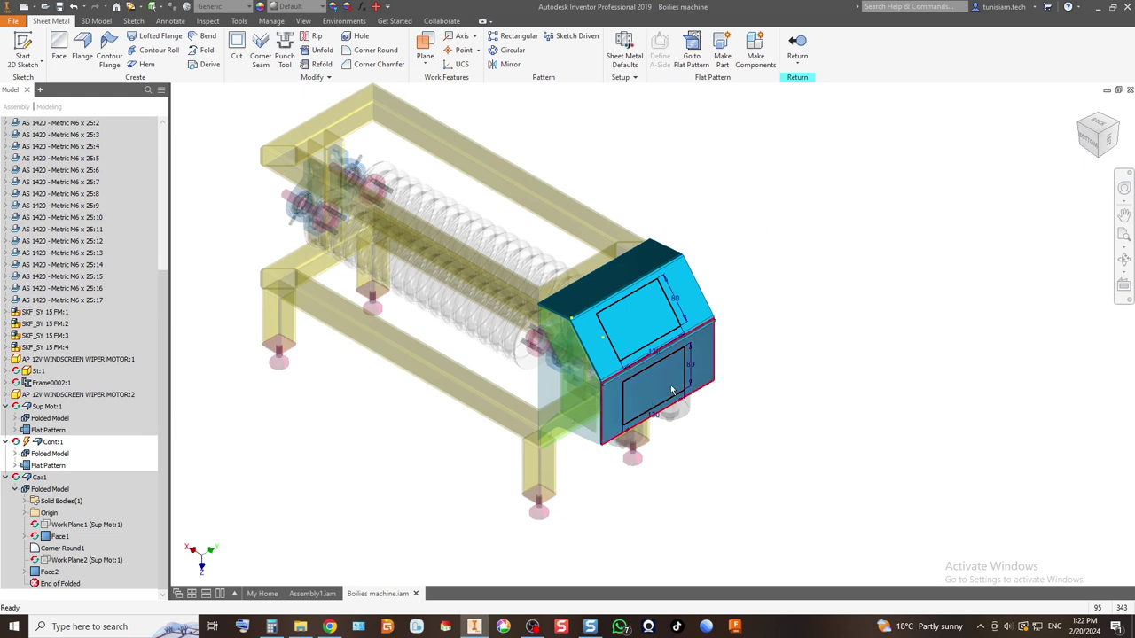
scroll(694, 379, up, 2)
scroll(759, 338, down, 4)
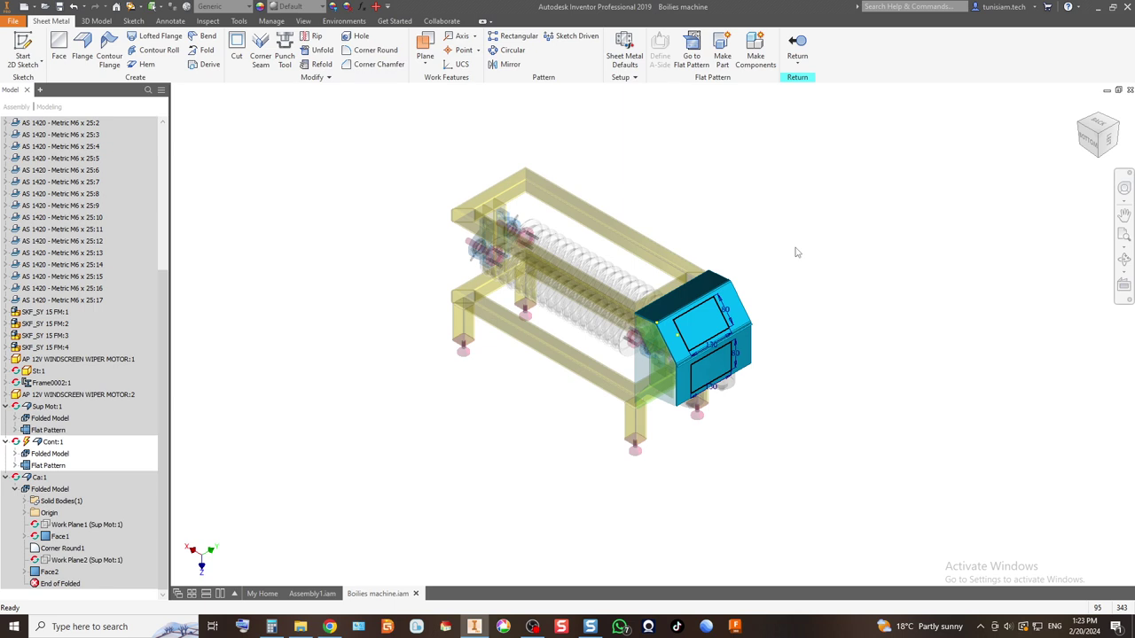
scroll(749, 332, up, 2)
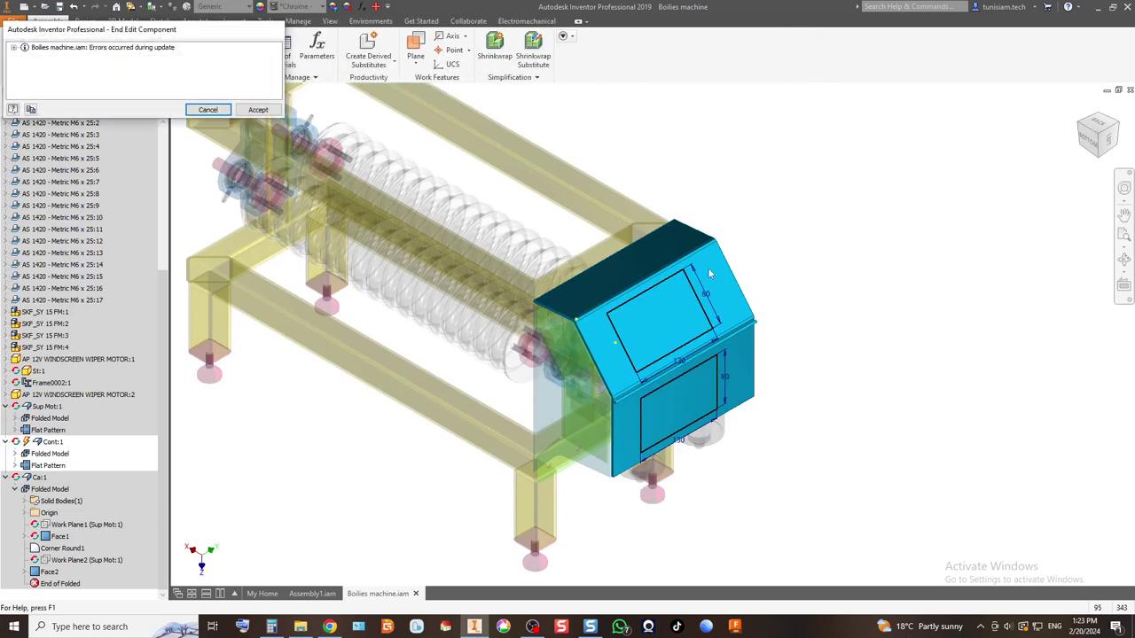
click(258, 109)
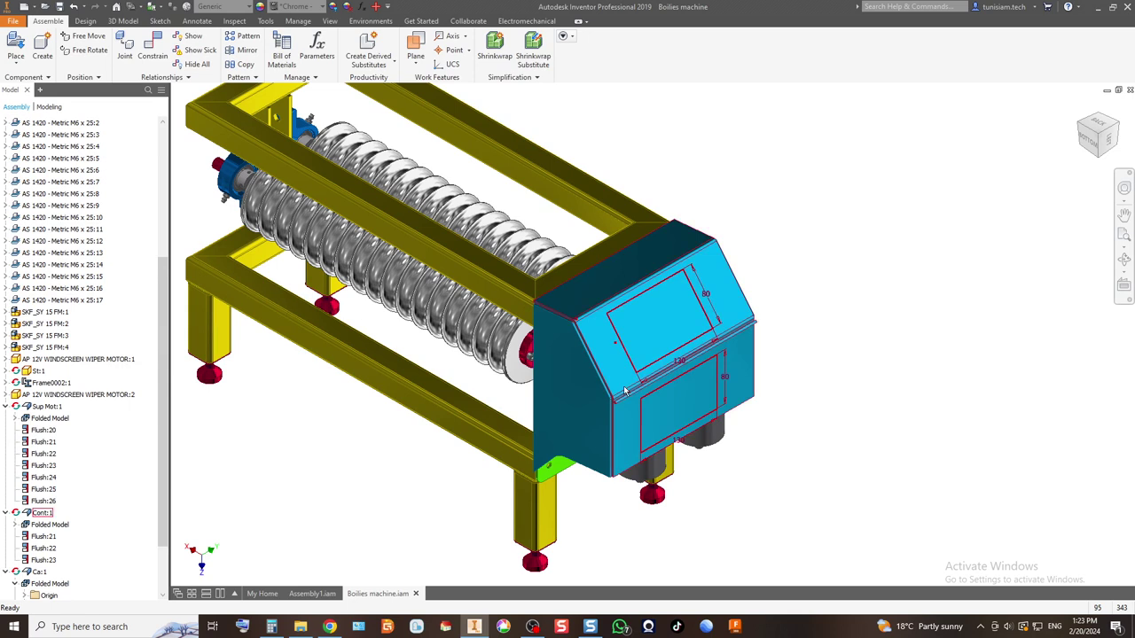
Step: Edit the motor cover in place and open the sketch of its sloped face (Face2)
click(598, 332)
double_click(598, 333)
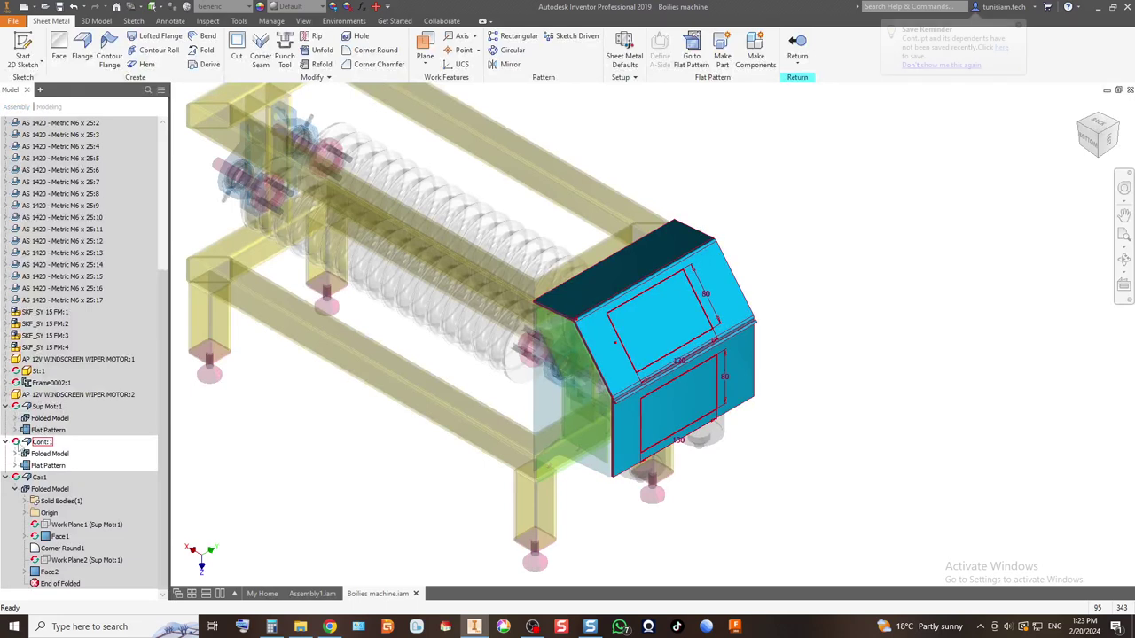
click(15, 454)
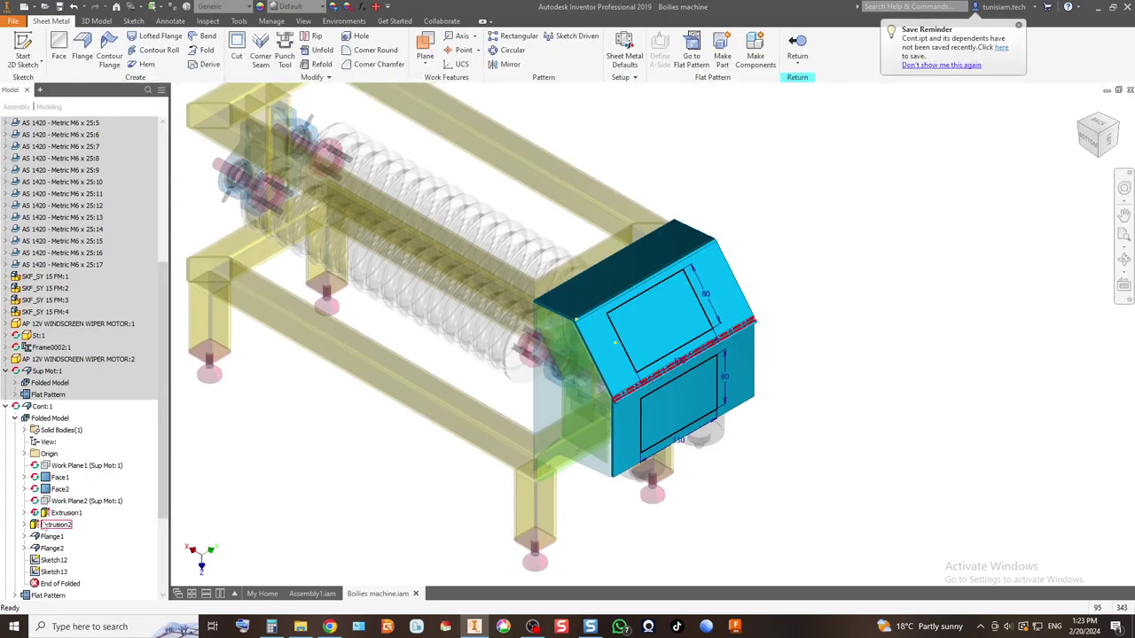
click(24, 513)
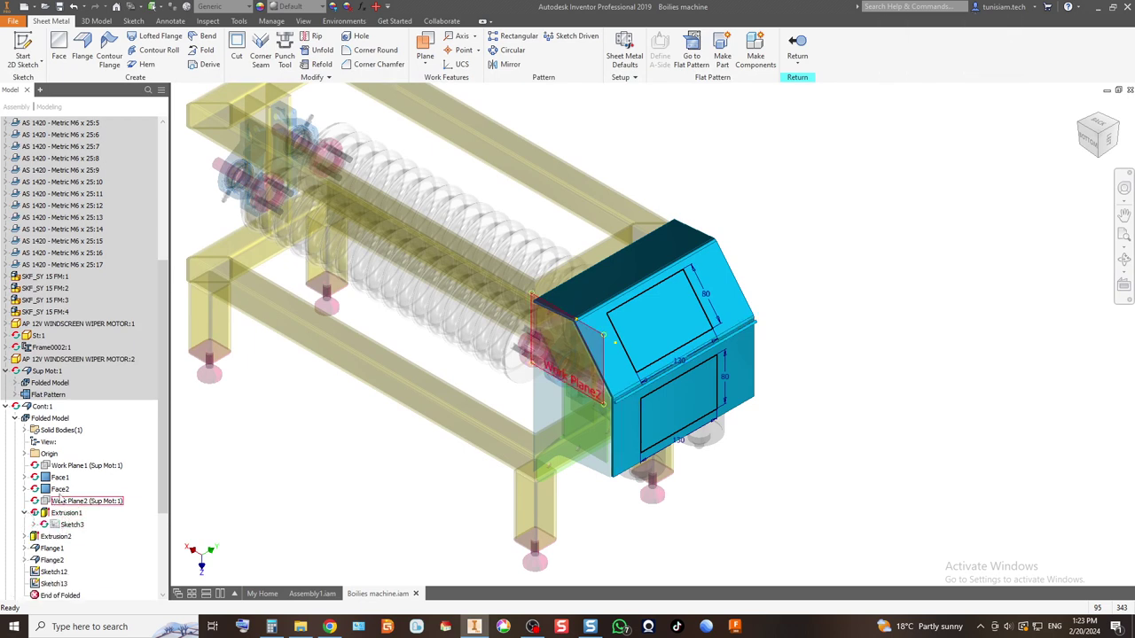
click(58, 490)
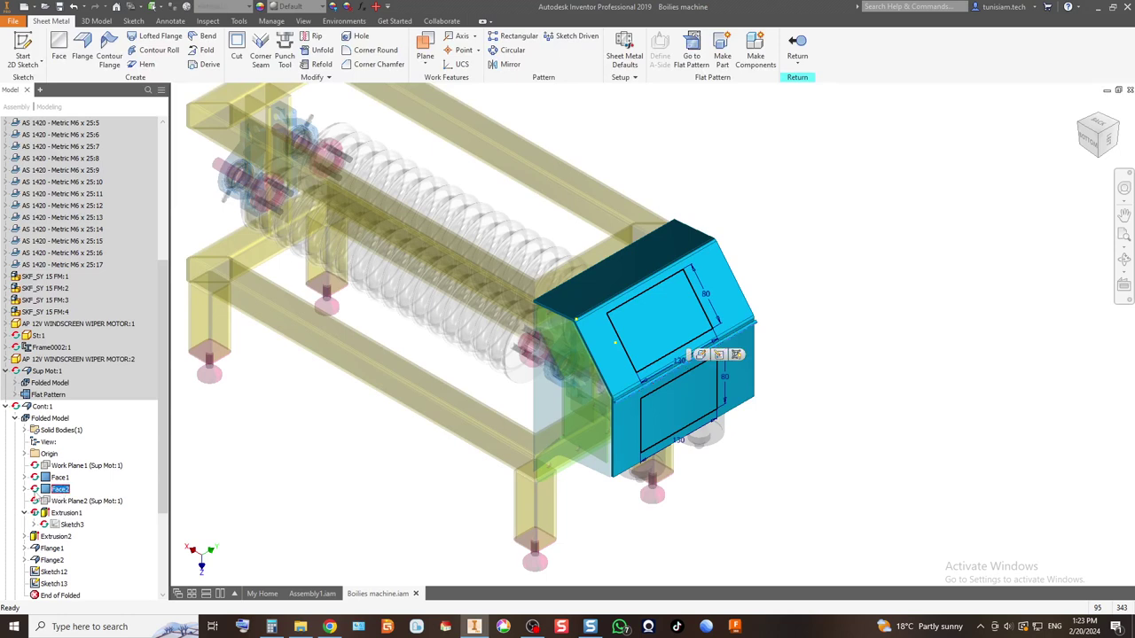
key(s)
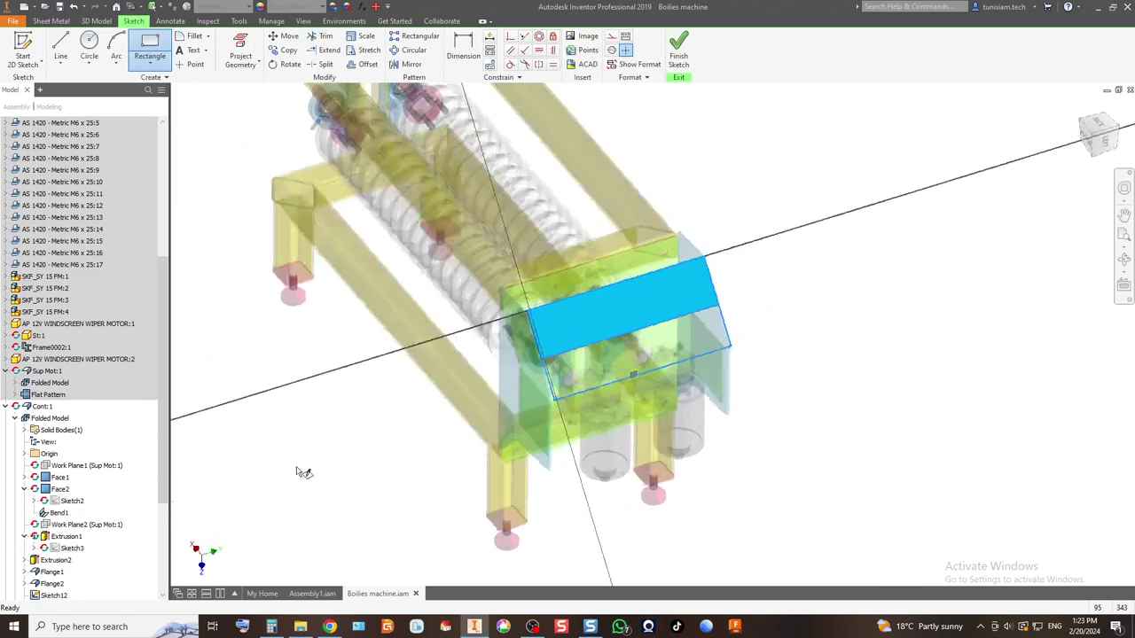
Step: Dimension the sloped face's length to 160 mm in its sketch and finish the sketch
scroll(623, 434, up, 2)
key(d)
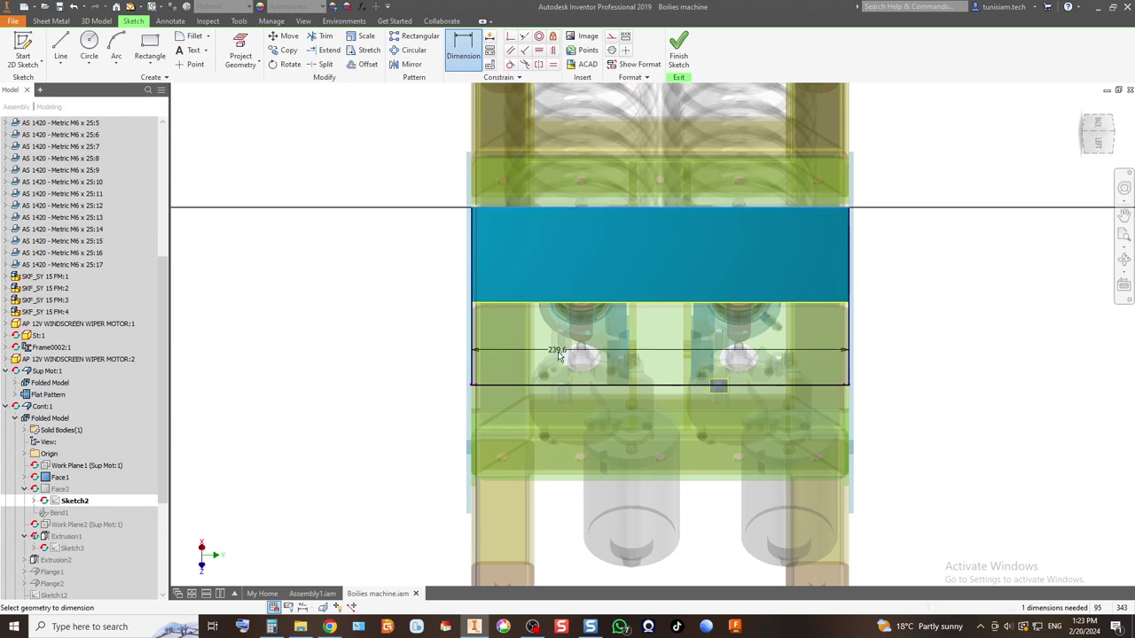
click(551, 387)
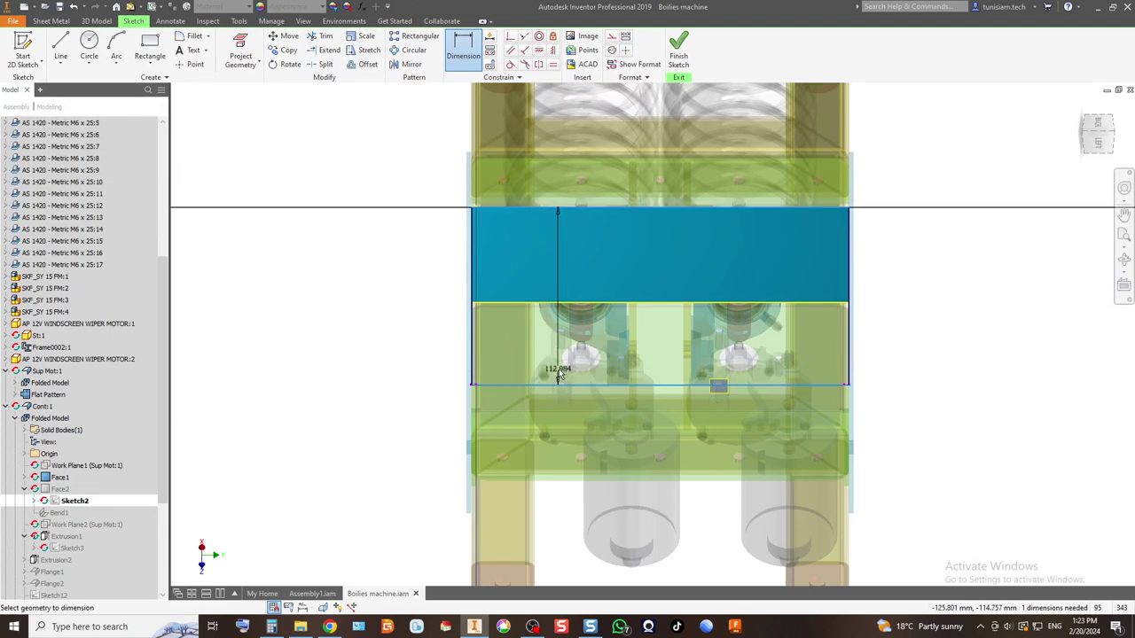
click(569, 360)
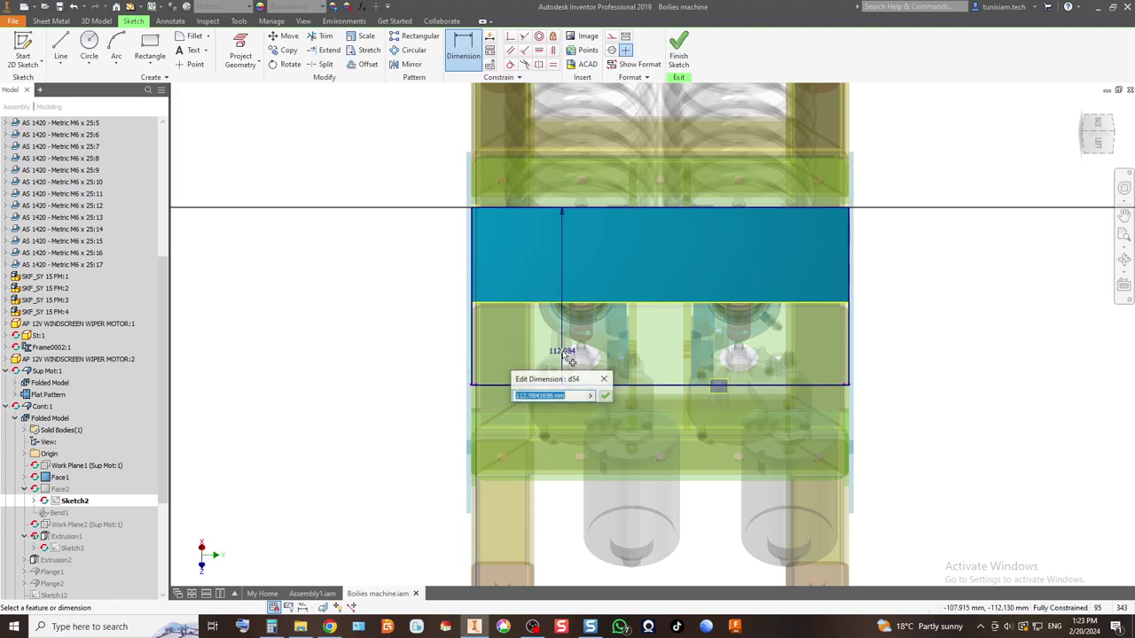
text(160)
key(Return)
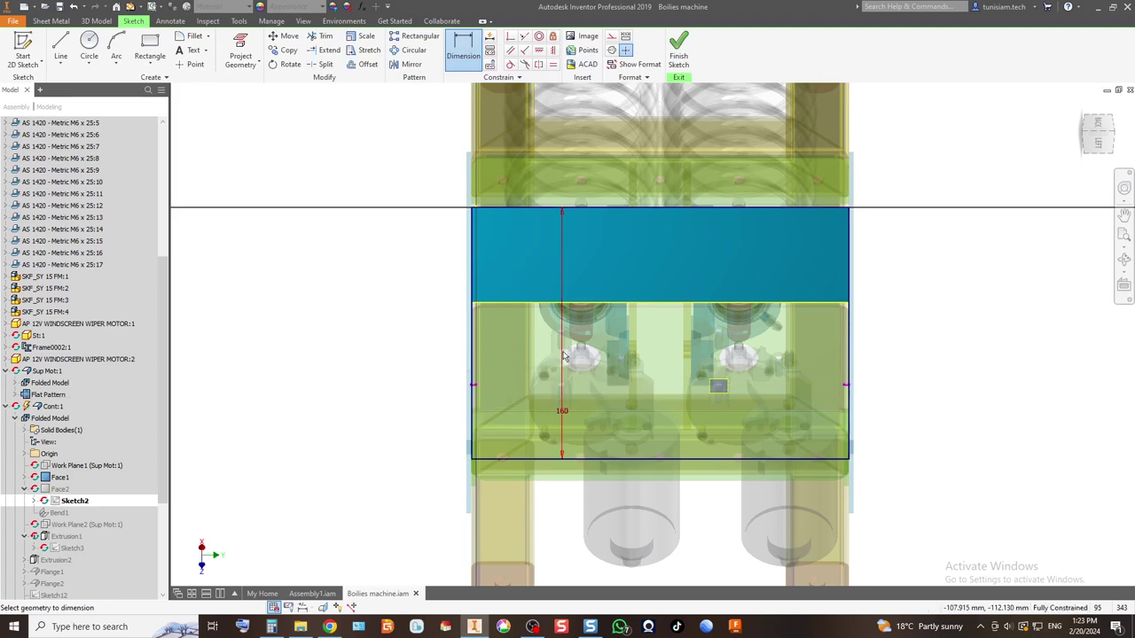
click(684, 55)
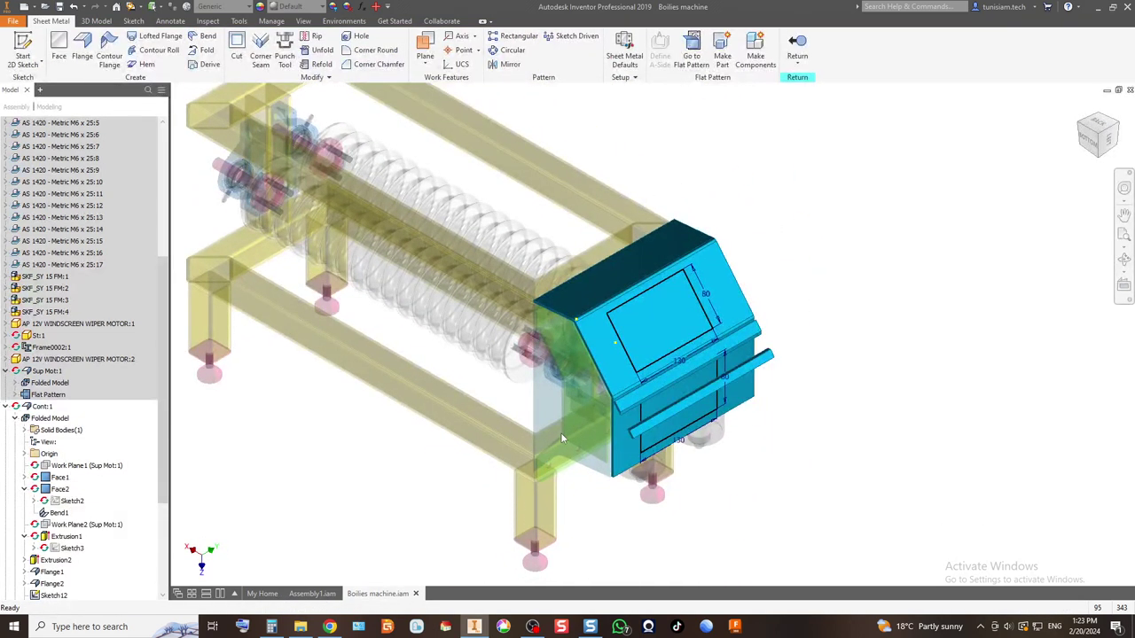
Step: In Extrusion1's sketch, delete the 15 mm offset dimension, stretch the rectangle around the sloped face's lower end, narrow it outward, and finish
click(59, 538)
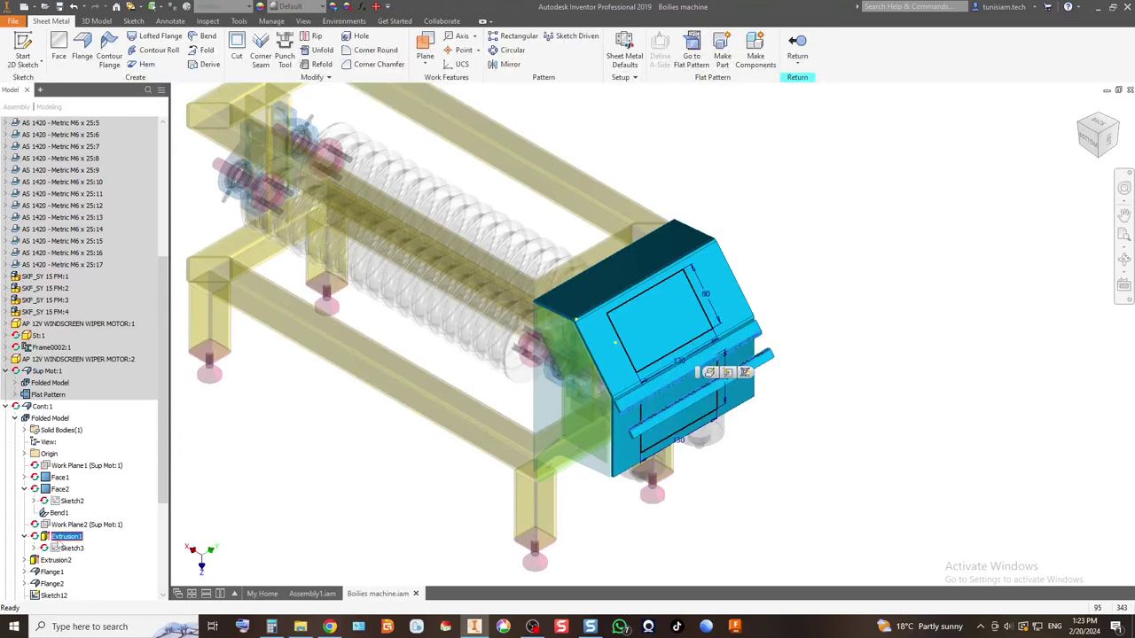
click(51, 562)
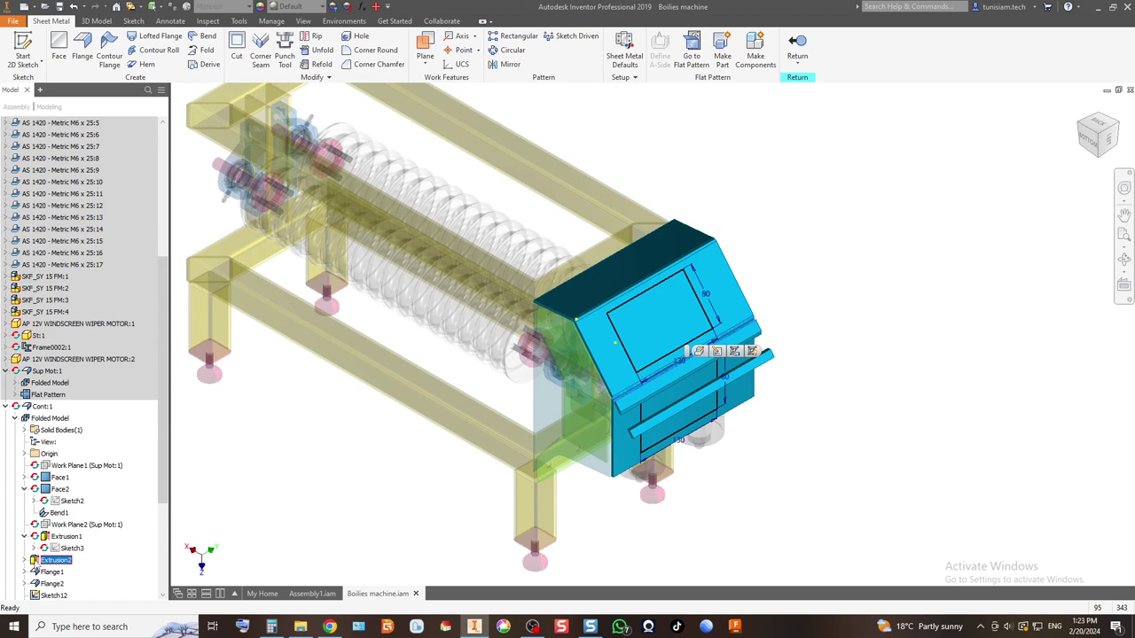
click(54, 550)
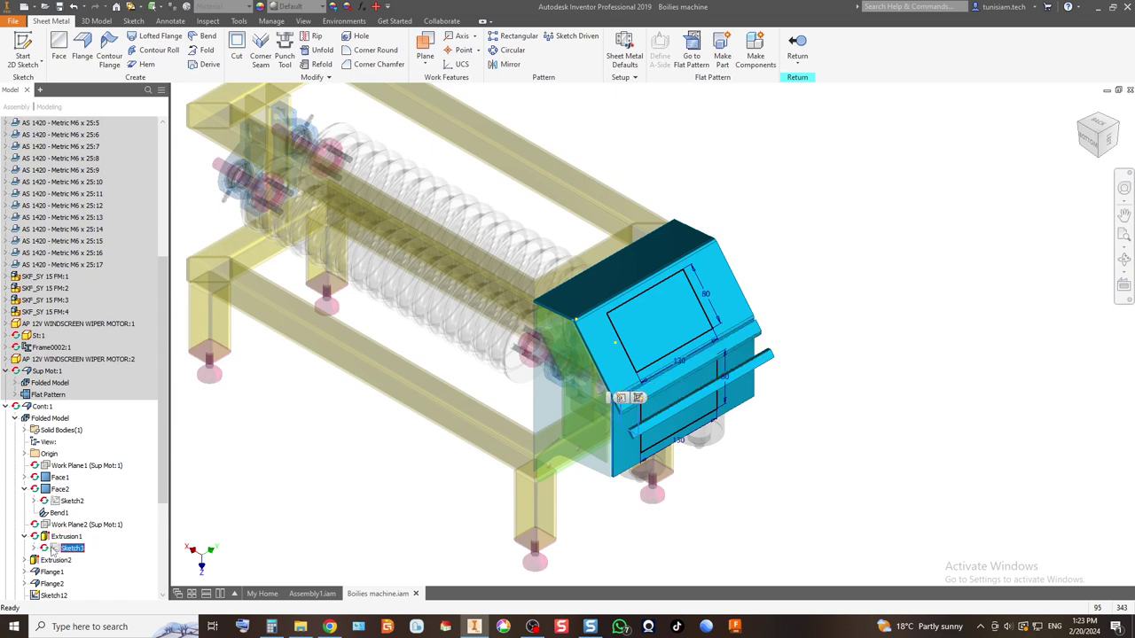
double_click(53, 550)
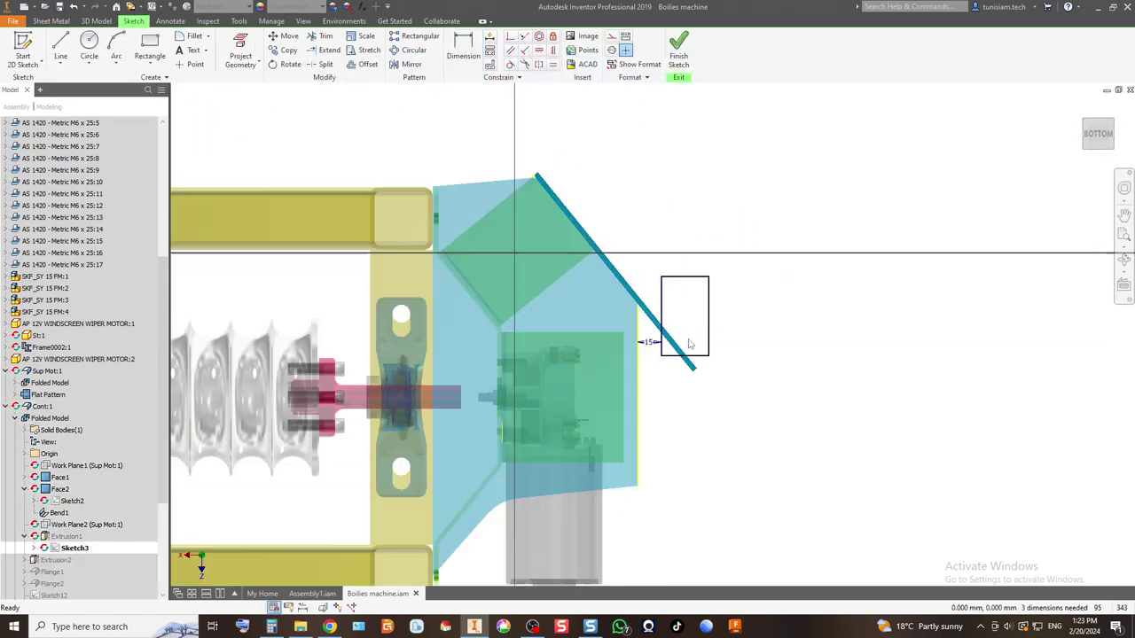
scroll(690, 344, up, 5)
scroll(580, 384, down, 4)
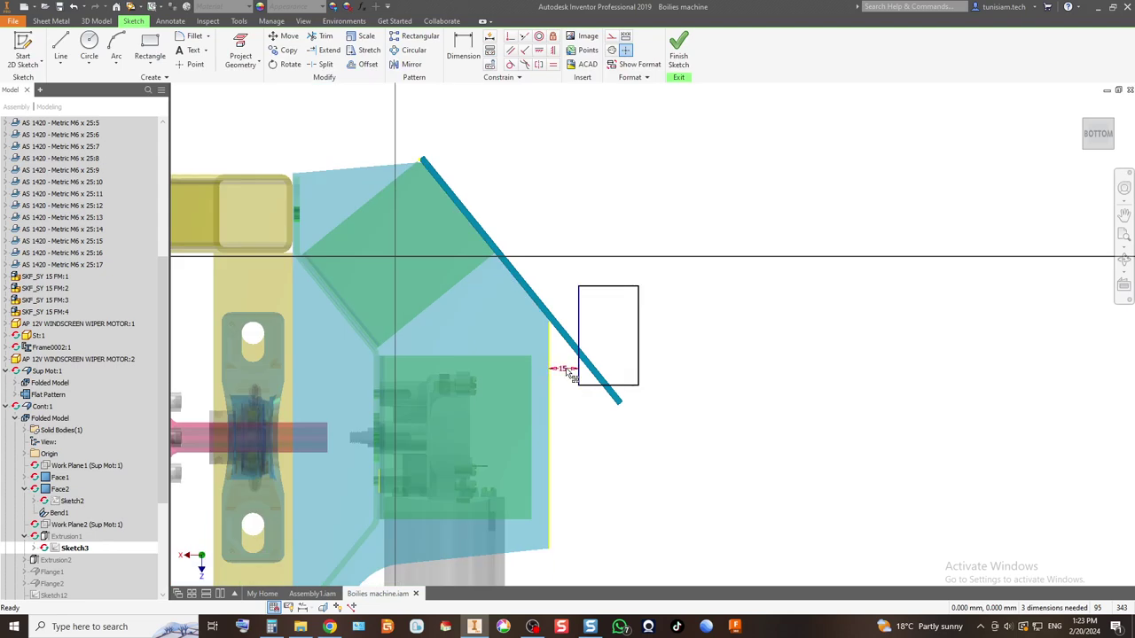
key(Delete)
drag(625, 390, 648, 436)
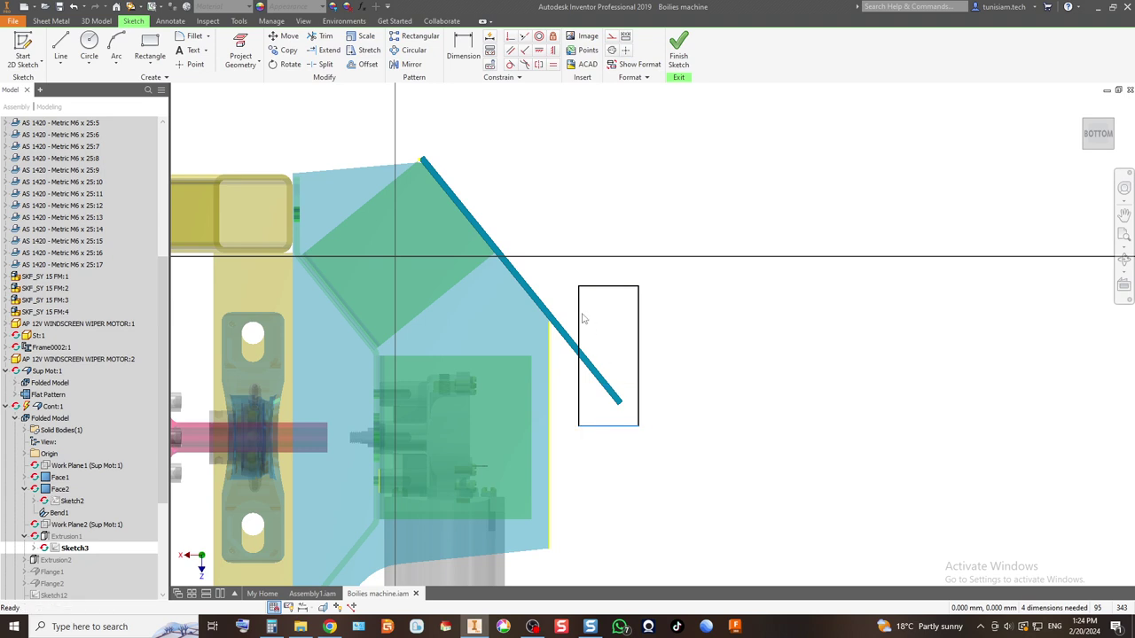
drag(583, 321, 618, 347)
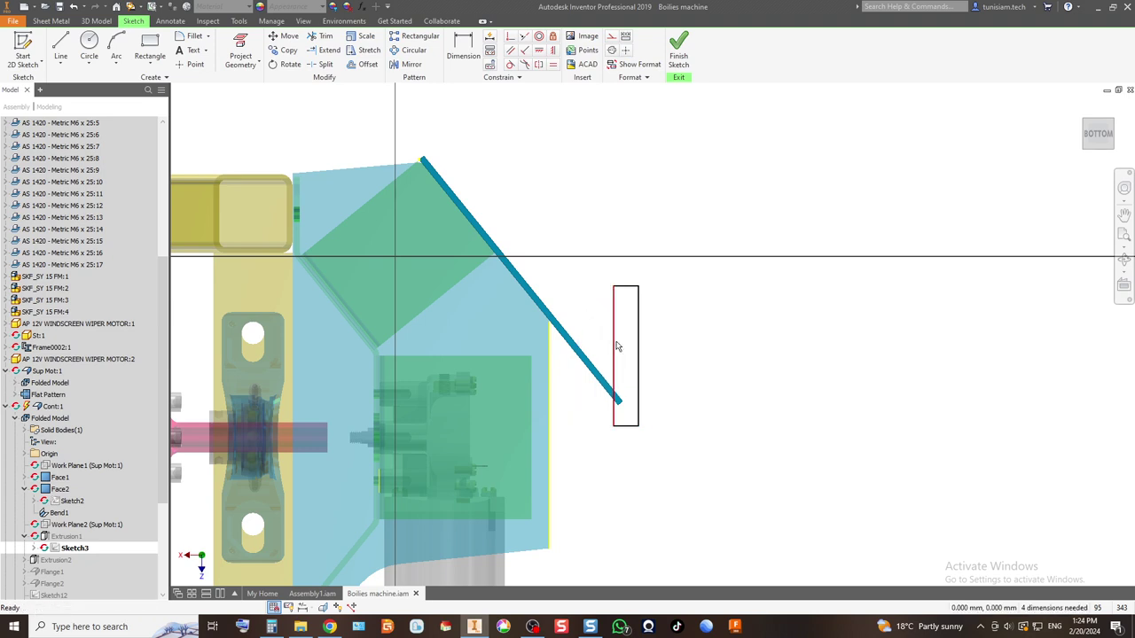
click(678, 48)
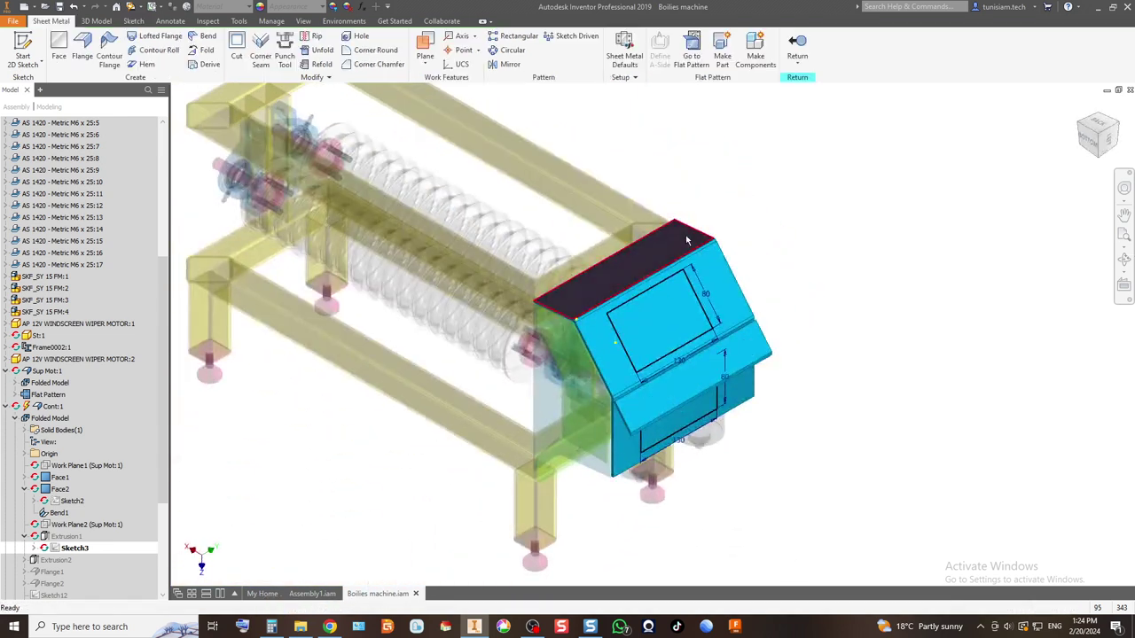
Step: In Extrusion2's sketch, reshape the small rectangle so it encloses only the sloped face's lower tip, and finish the sketch
click(52, 561)
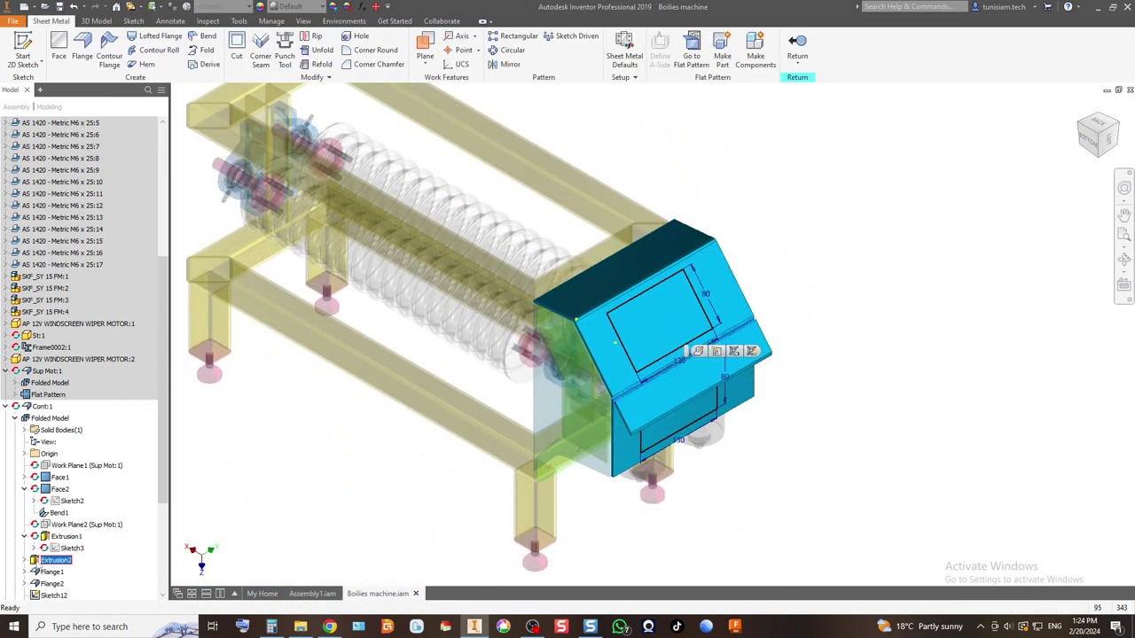
click(25, 561)
click(716, 352)
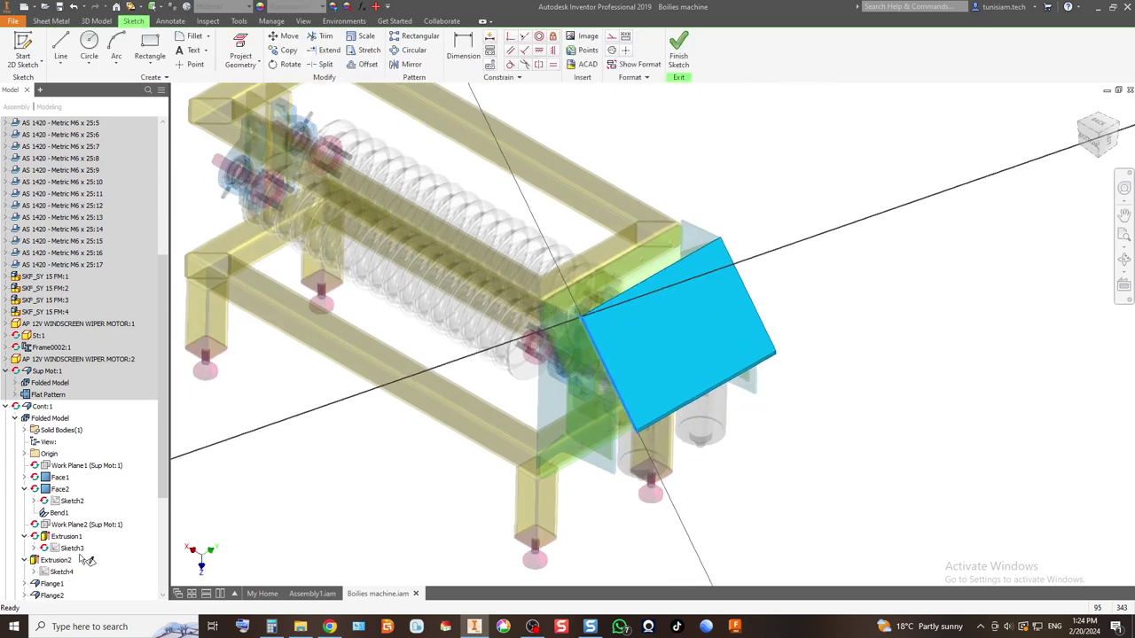
scroll(673, 400, up, 4)
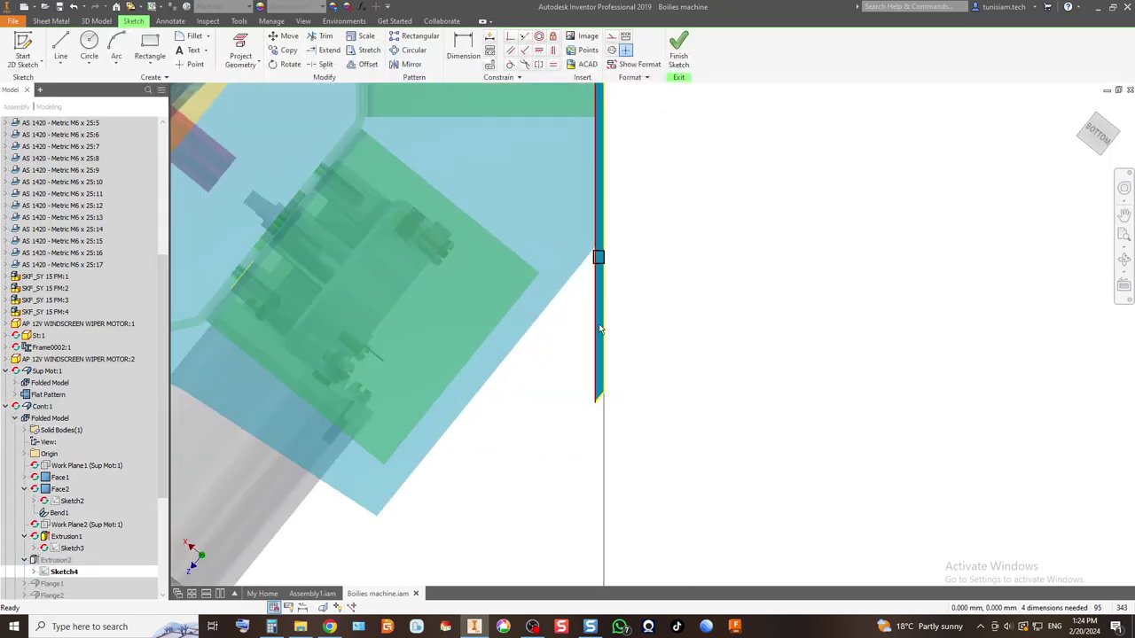
scroll(607, 273, up, 2)
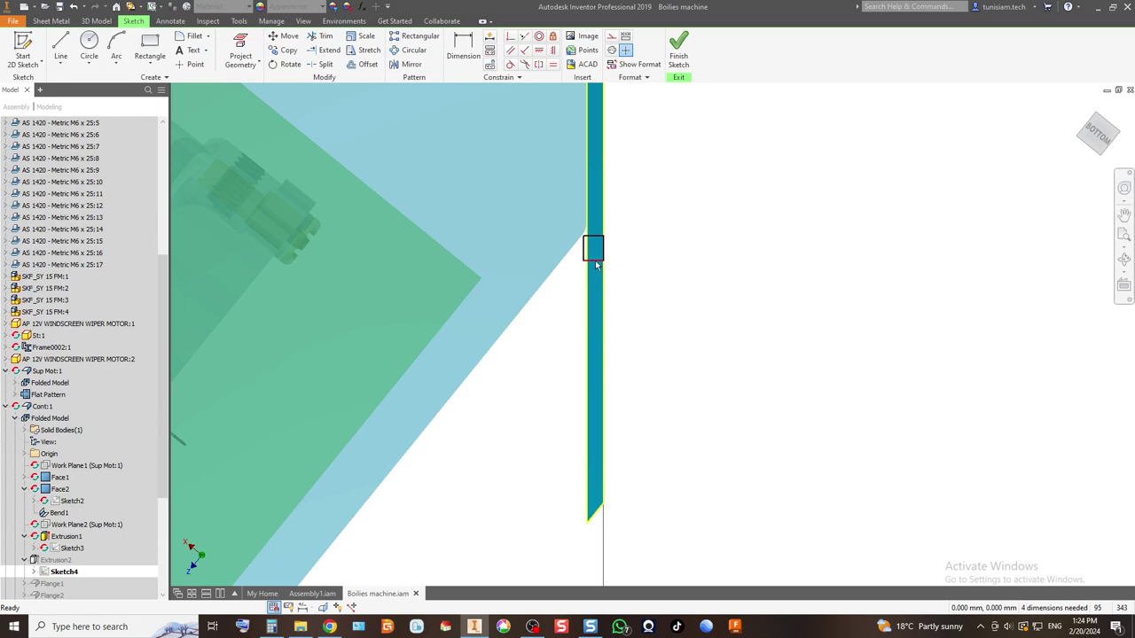
click(593, 546)
click(597, 234)
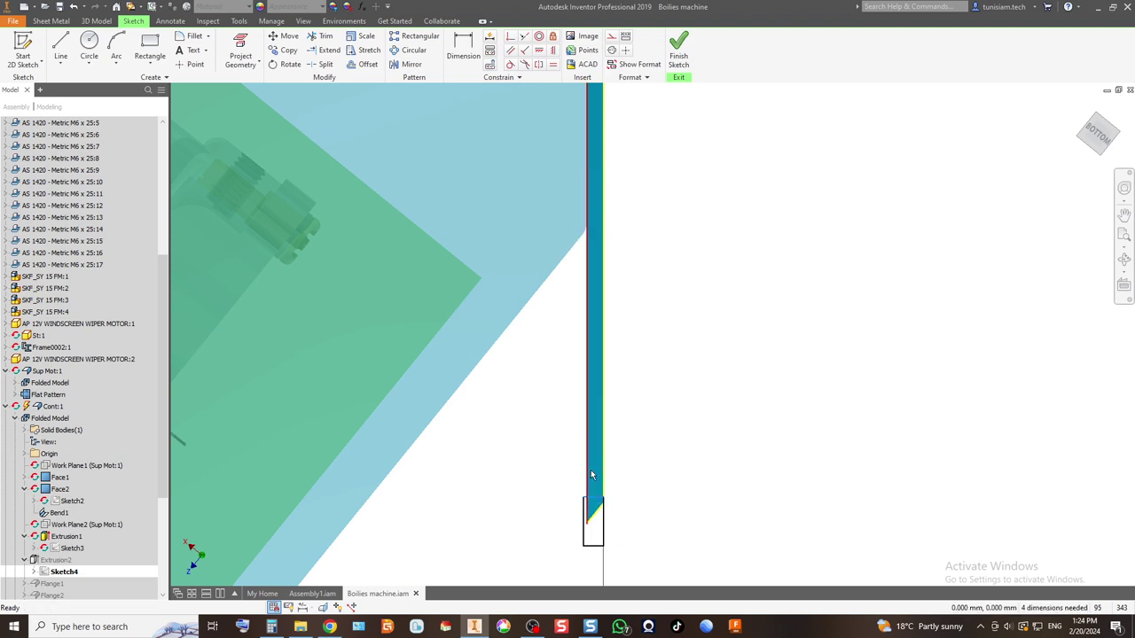
click(679, 55)
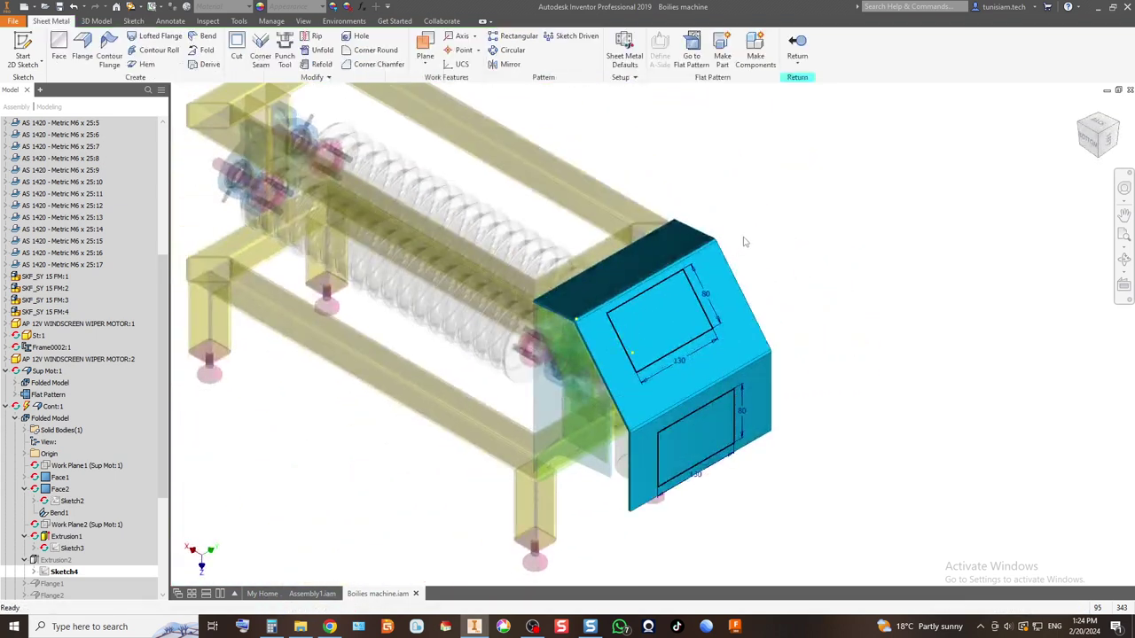
Step: Return to the assembly, accept the update, and examine the enlarged cover's profile and faces around the motors
click(800, 46)
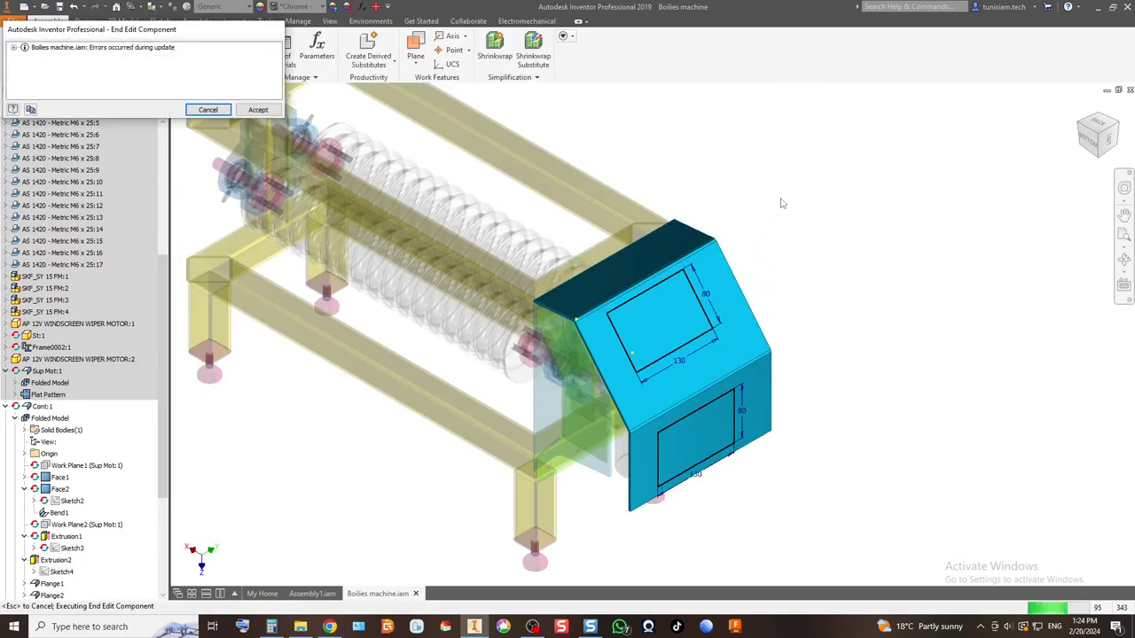
click(258, 110)
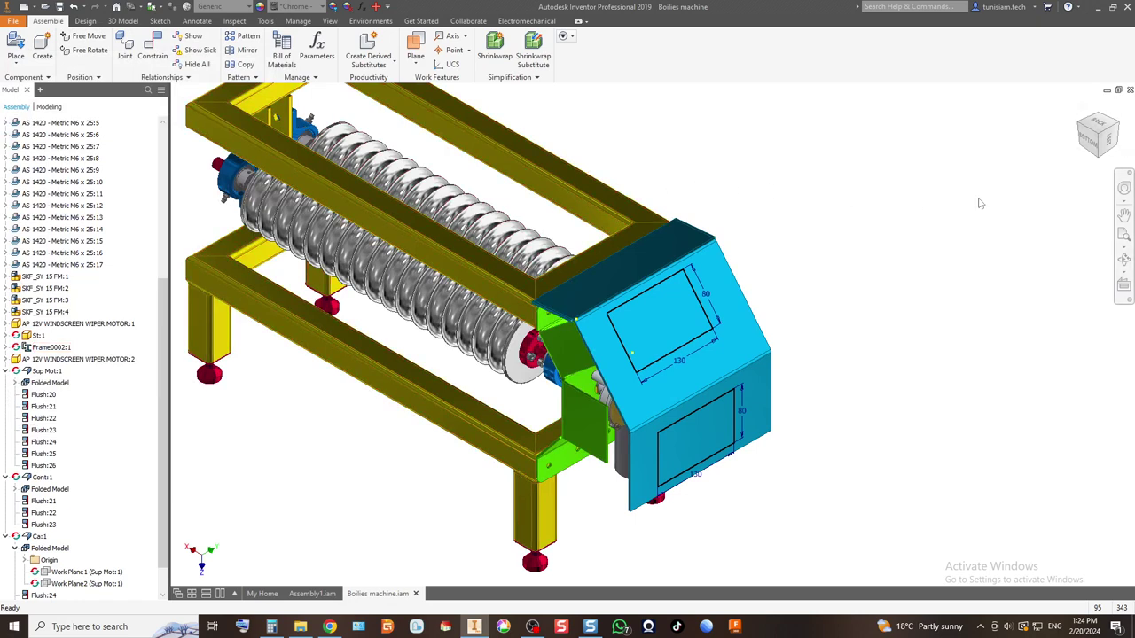
click(1104, 137)
scroll(845, 325, up, 3)
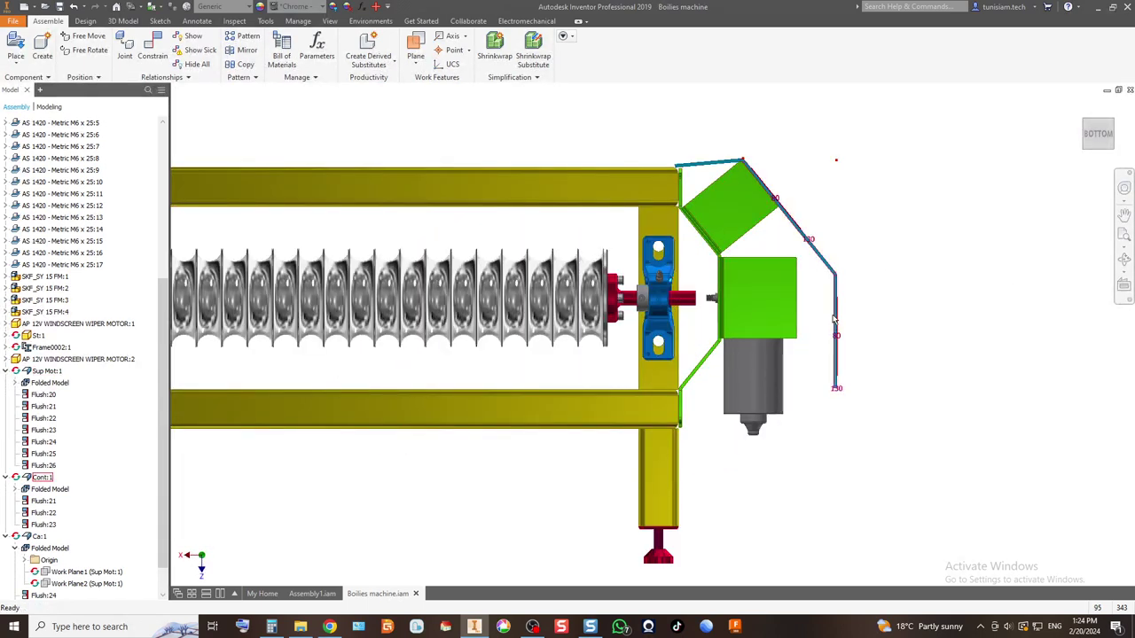
shift+middle_drag(485, 348, 863, 210)
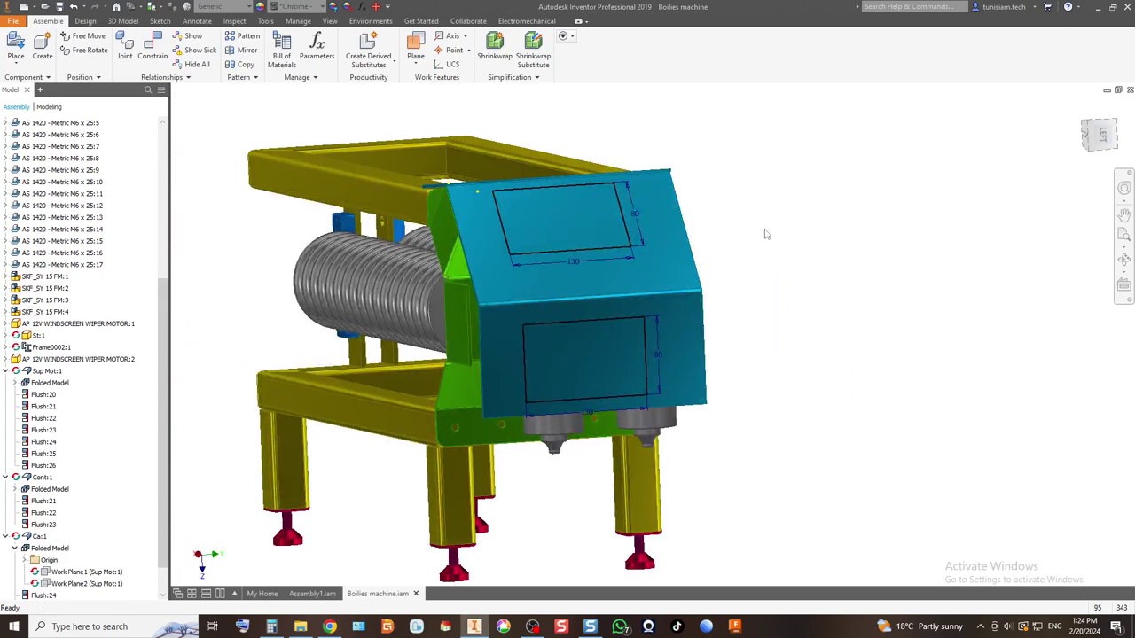
scroll(521, 342, down, 2)
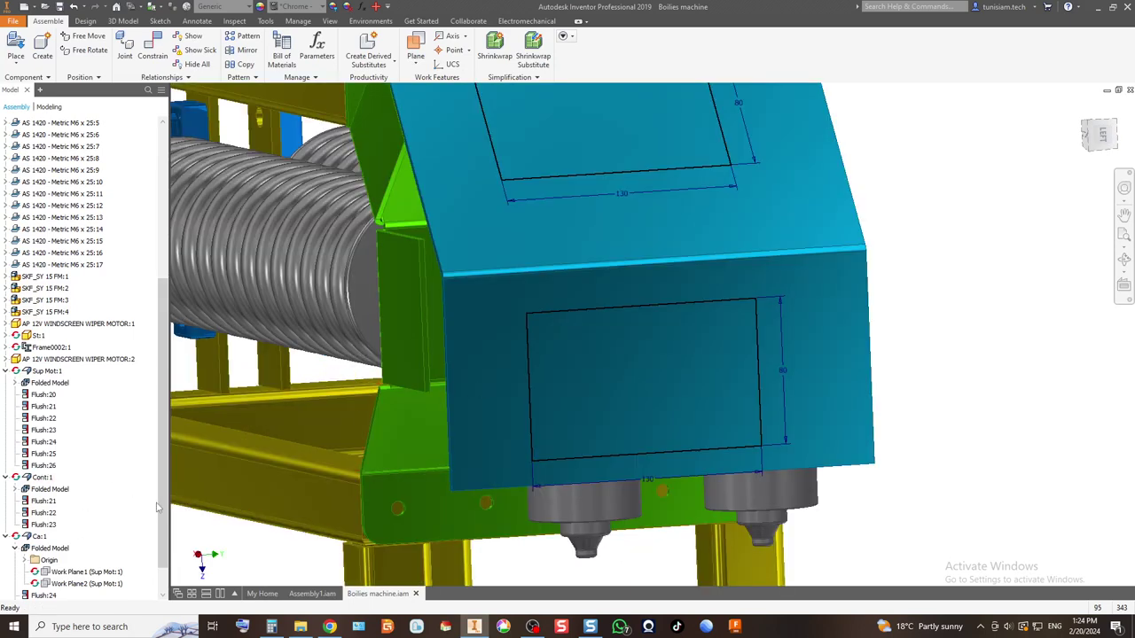
scroll(88, 532, down, 1)
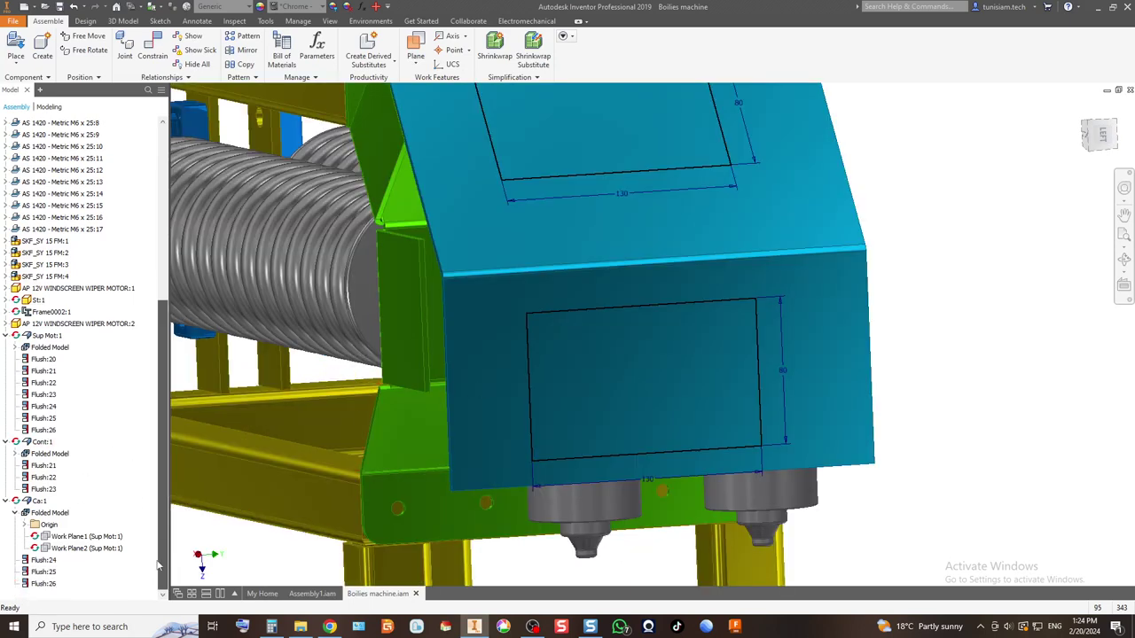
Step: Edit the Ca side plate in place and open Face1's sketch, viewed from above
click(40, 502)
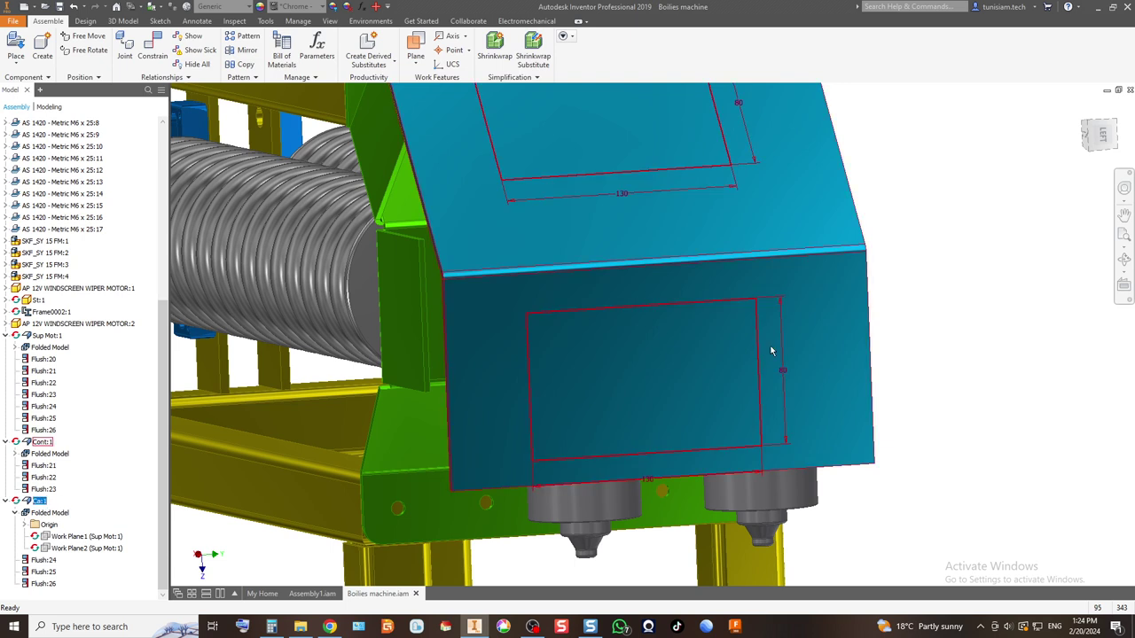
click(1115, 127)
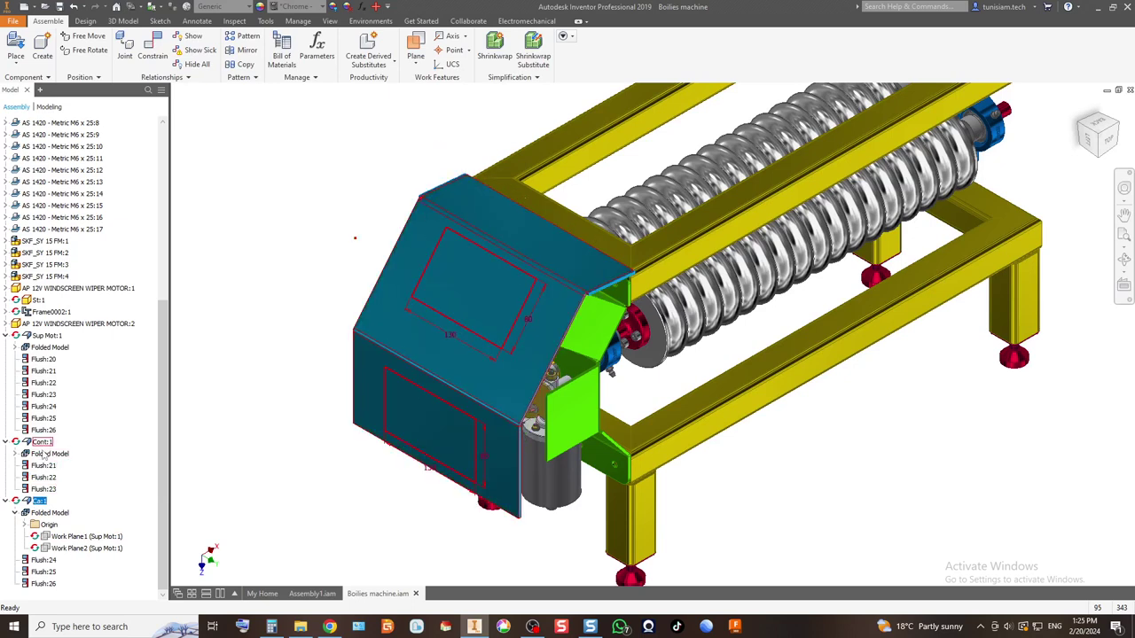
double_click(39, 501)
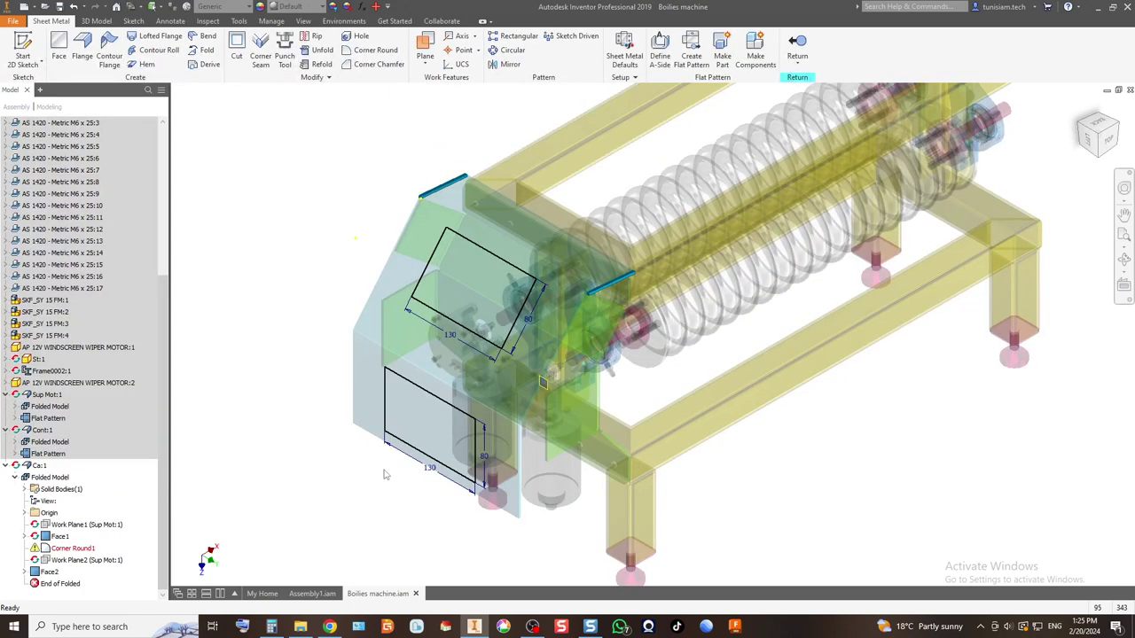
click(1099, 125)
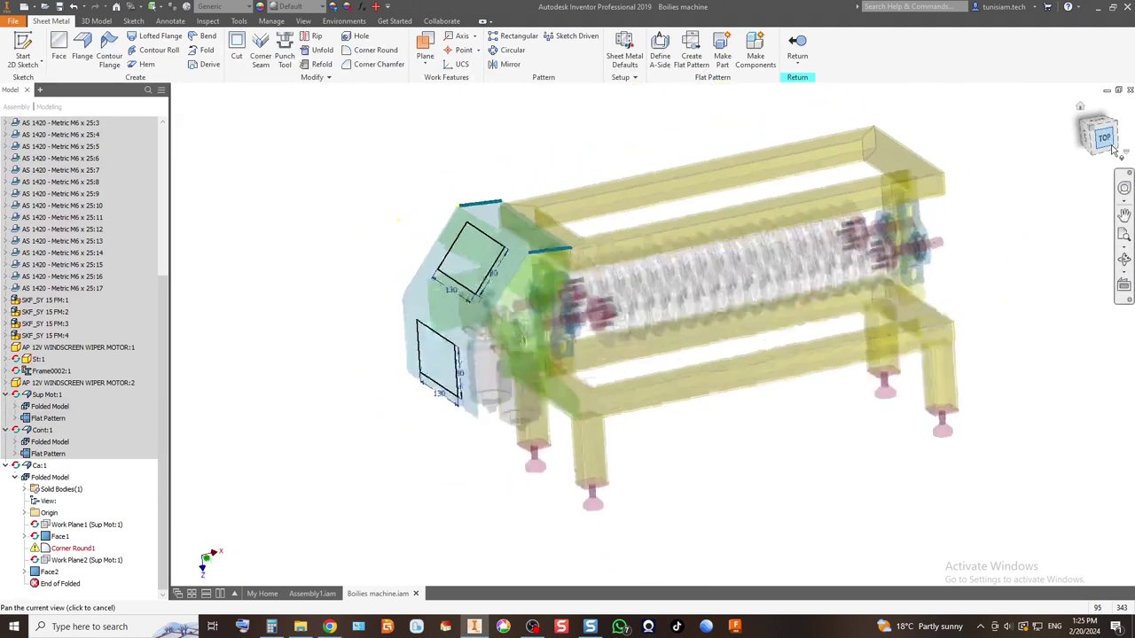
scroll(574, 273, up, 5)
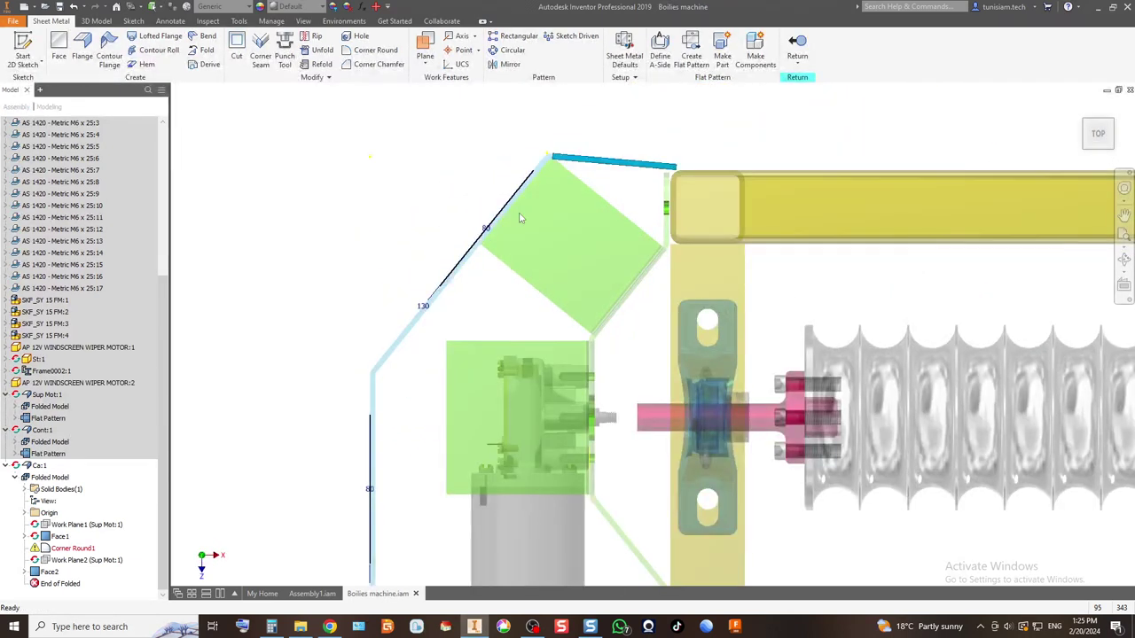
click(44, 550)
click(46, 537)
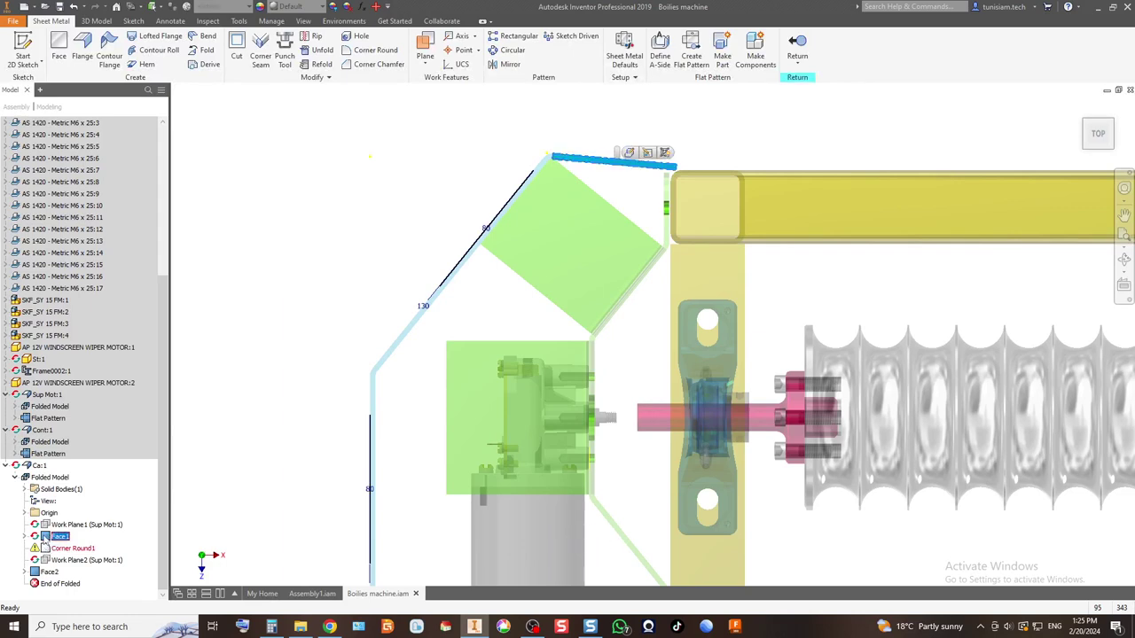
click(25, 537)
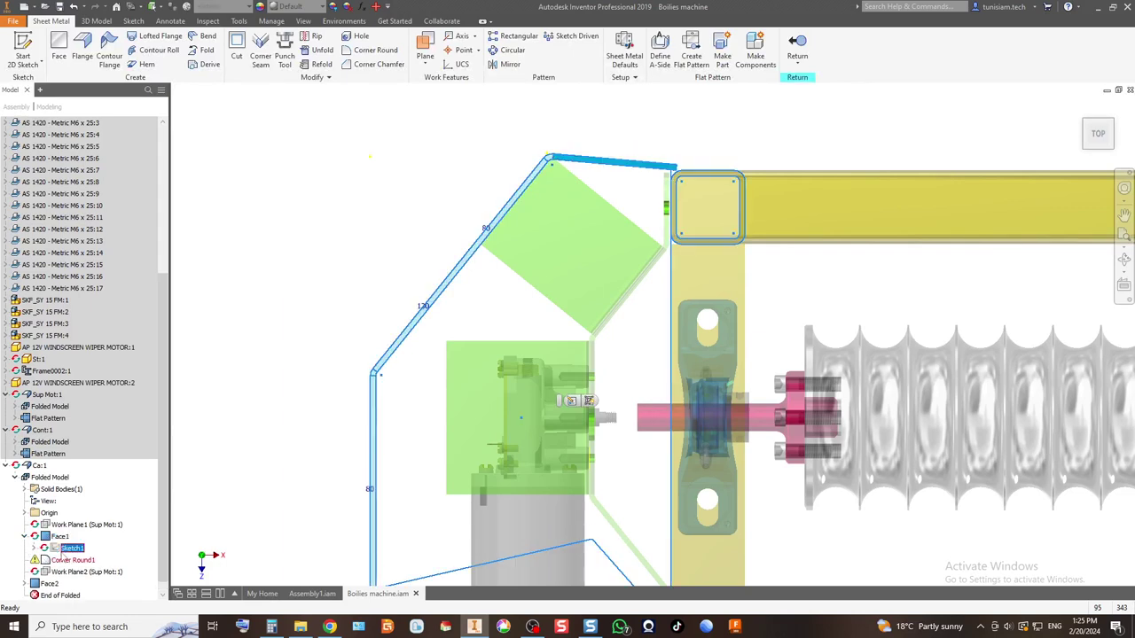
double_click(372, 426)
scroll(506, 519, up, 10)
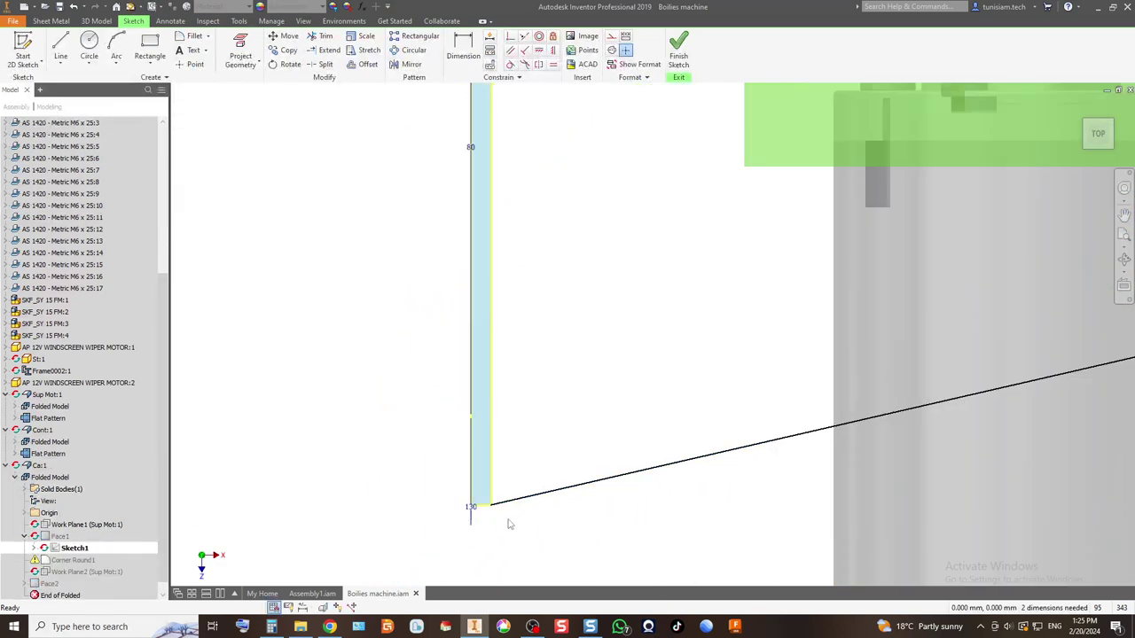
Step: Move the vertex between the two lower sketch lines down and outward over the motor body, finish the sketch and accept the update
scroll(439, 480, down, 3)
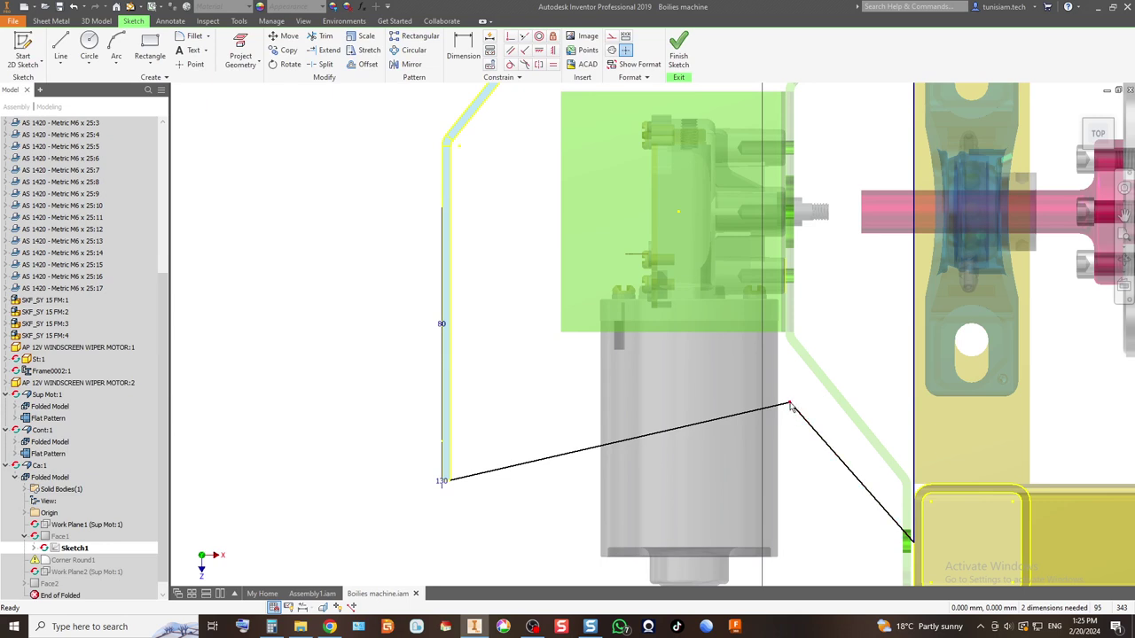
mouse_move(792, 408)
mouse_down()
mouse_move(735, 493)
mouse_move(562, 540)
mouse_move(558, 554)
mouse_move(780, 483)
mouse_move(707, 476)
mouse_move(727, 457)
mouse_up()
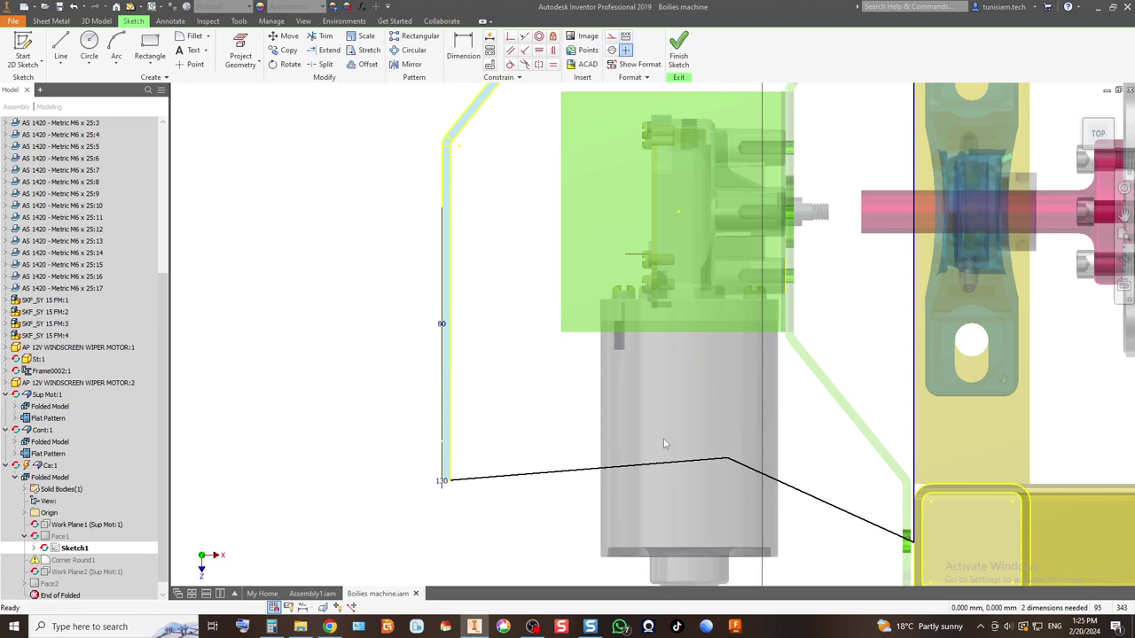
click(727, 460)
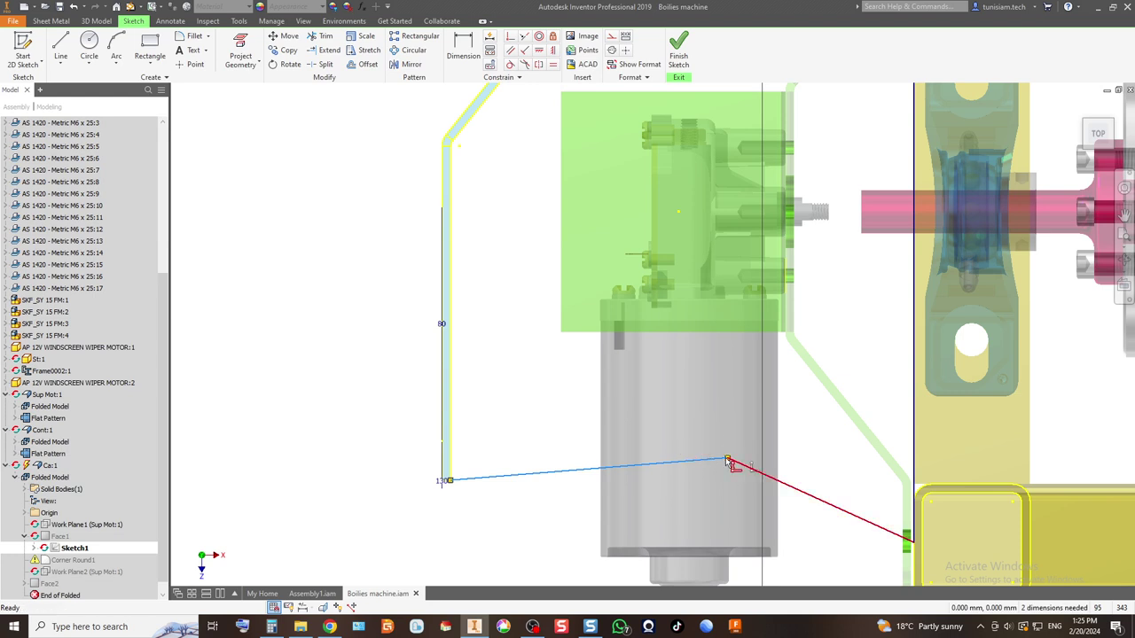
scroll(501, 351, down, 5)
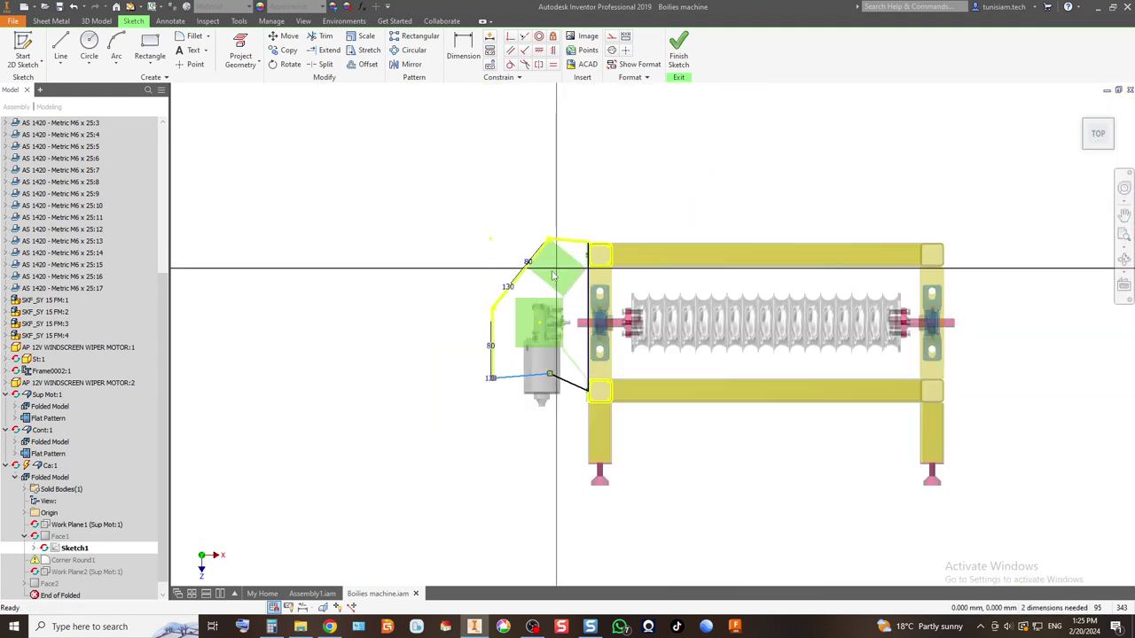
scroll(553, 275, up, 5)
scroll(665, 113, up, 5)
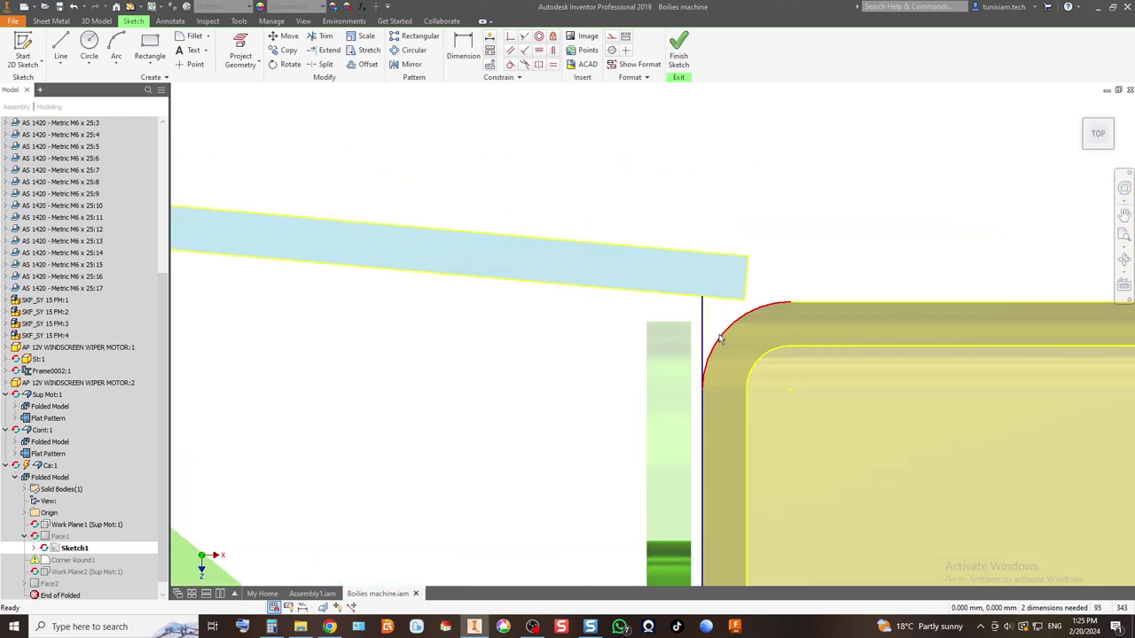
scroll(618, 303, down, 3)
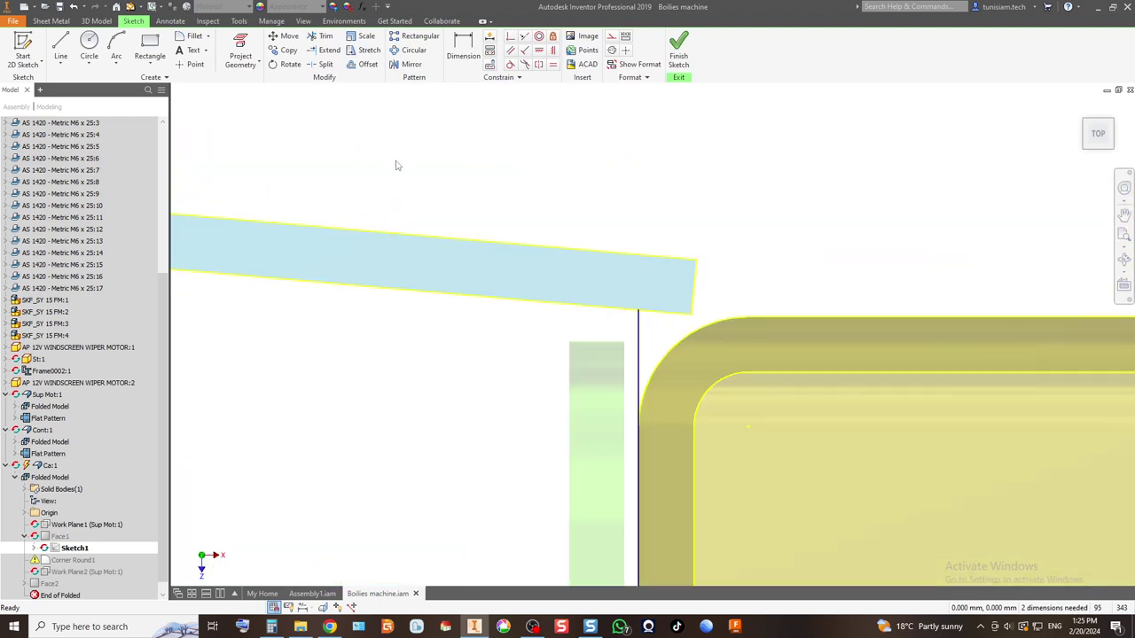
click(679, 55)
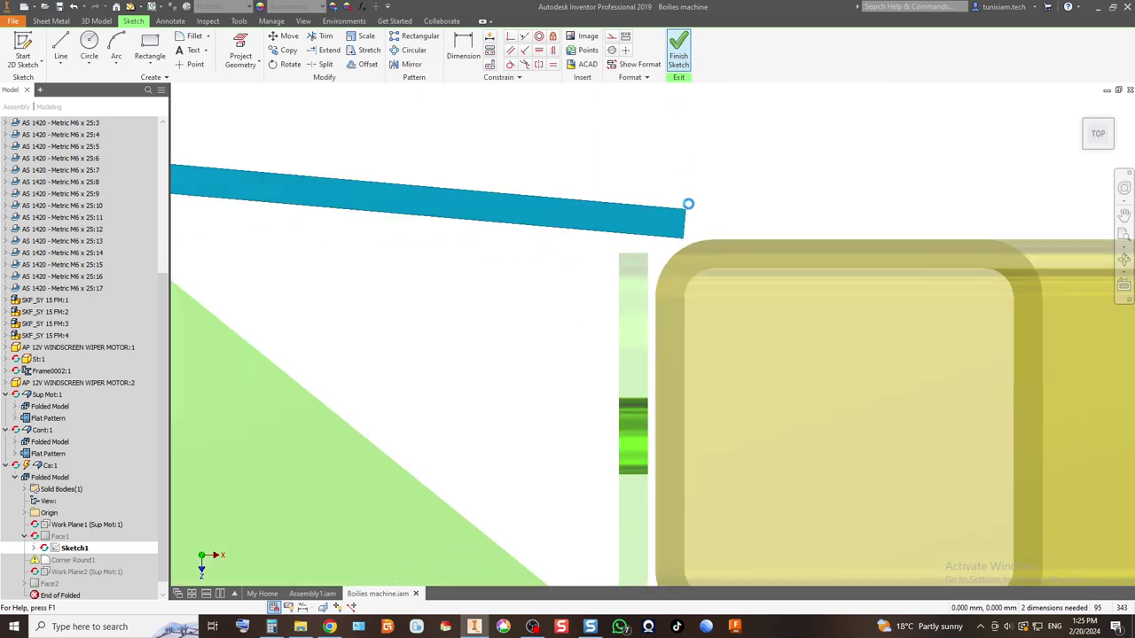
key(Return)
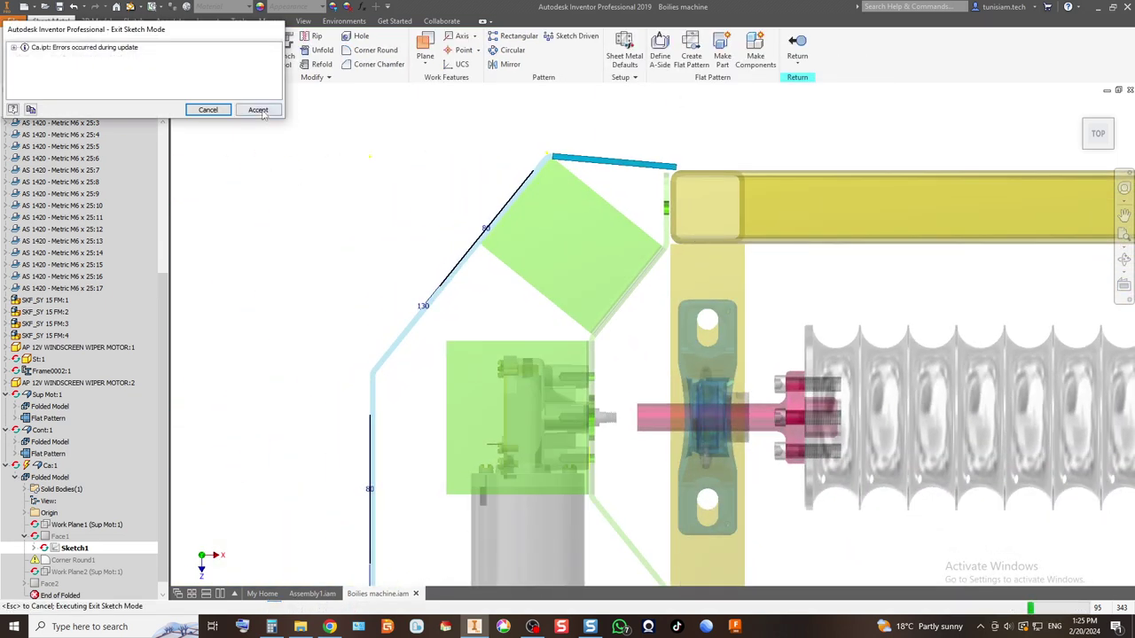
Step: Redefine Face1 with the large closed region between the cover's inner outline and the frame as its profile
double_click(60, 536)
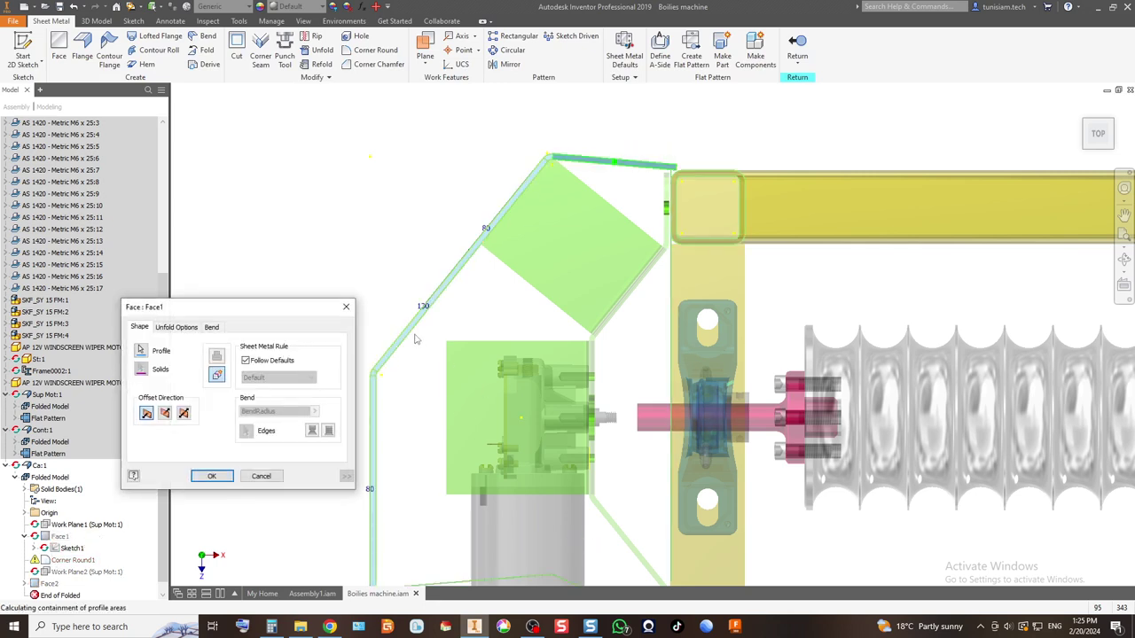
click(441, 348)
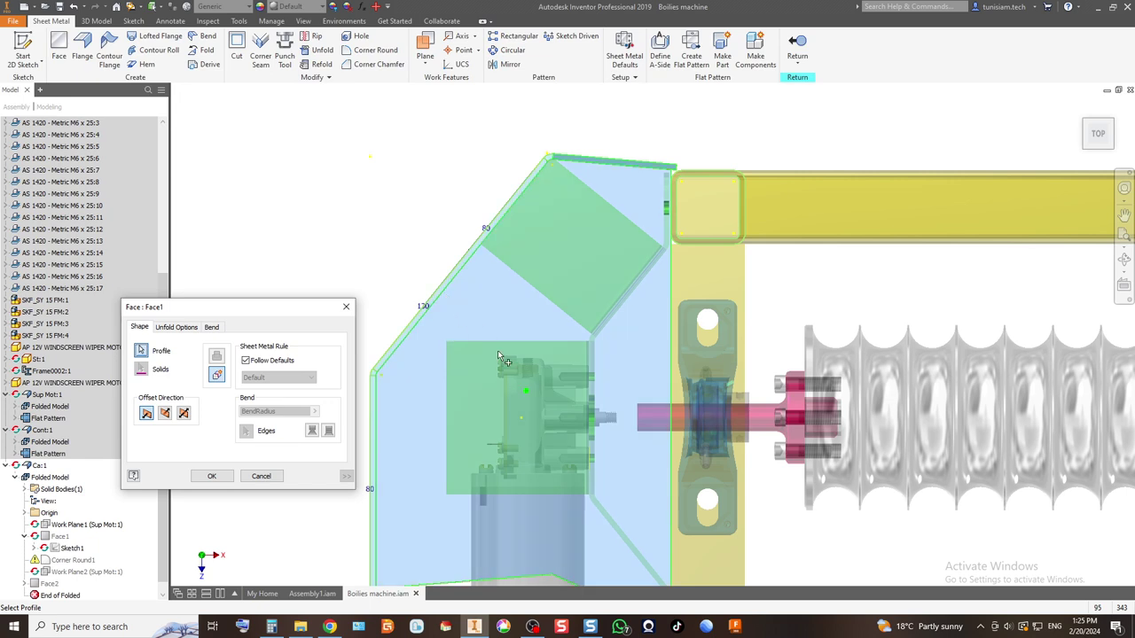
scroll(816, 399, up, 5)
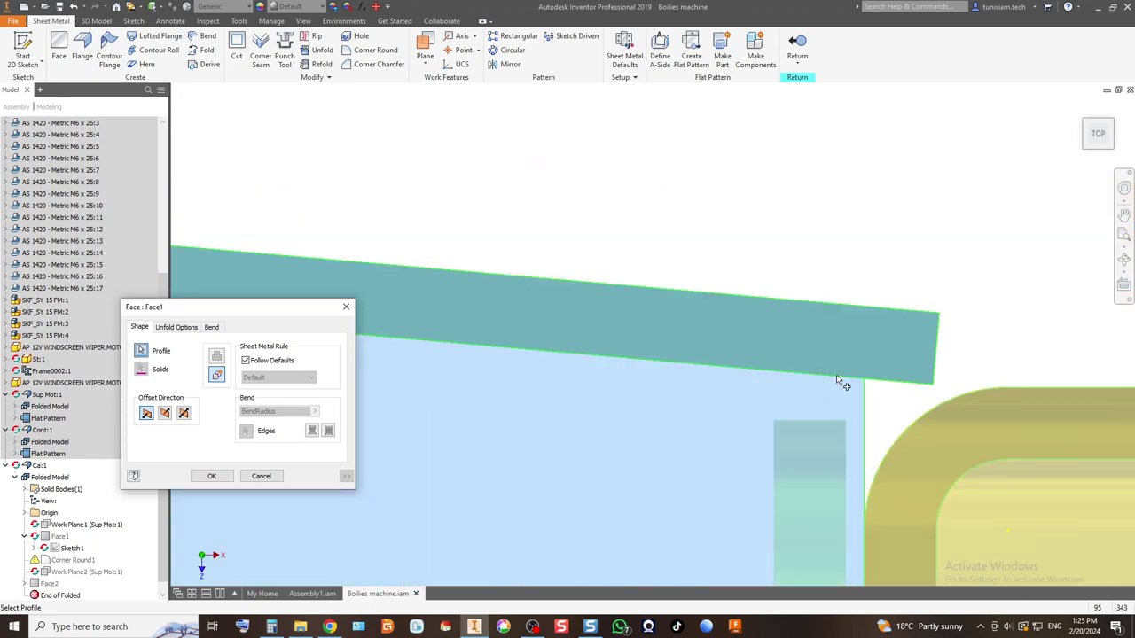
scroll(836, 380, down, 5)
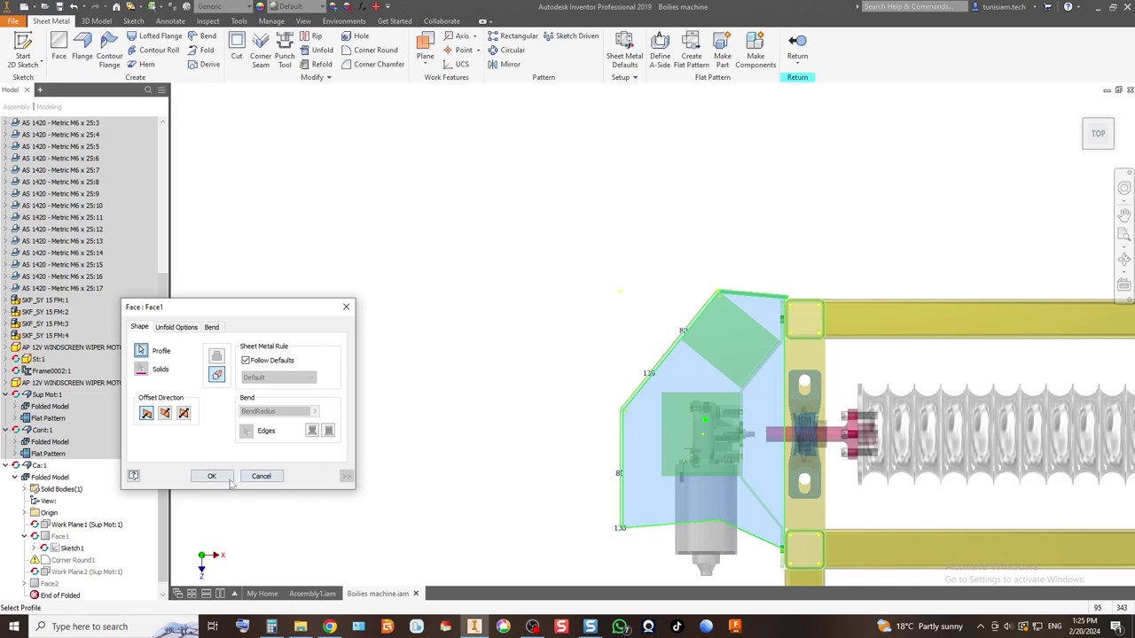
click(227, 479)
Step: Examine the rebuilt side plate's edges along the cover's faces, upper bend and frame
scroll(639, 499, up, 6)
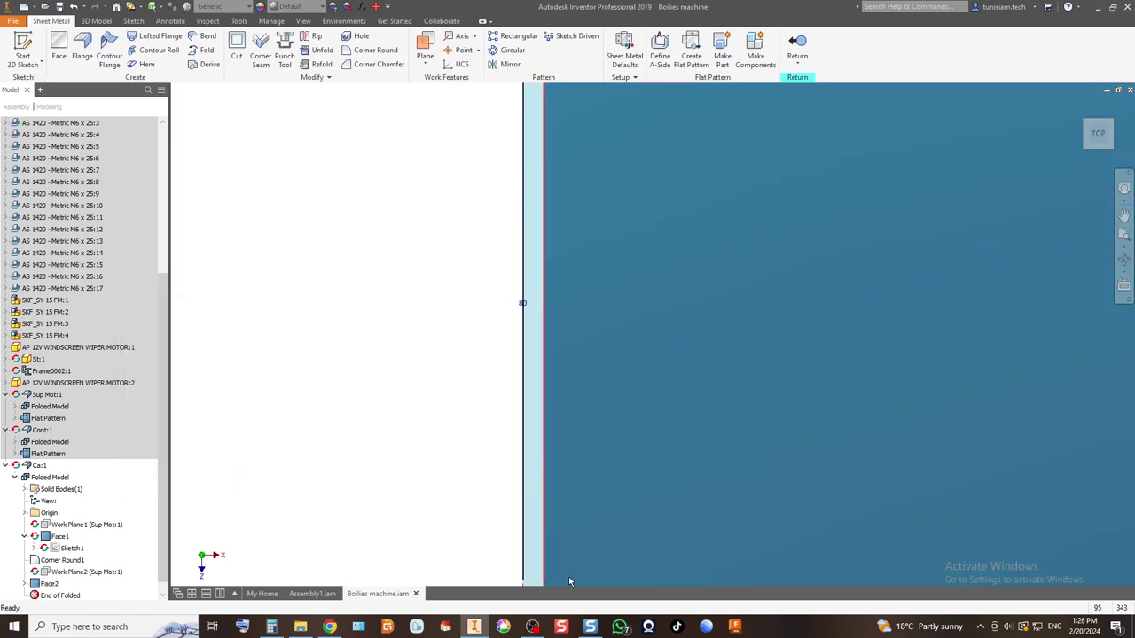
scroll(568, 576, down, 6)
scroll(634, 134, up, 5)
scroll(625, 122, down, 2)
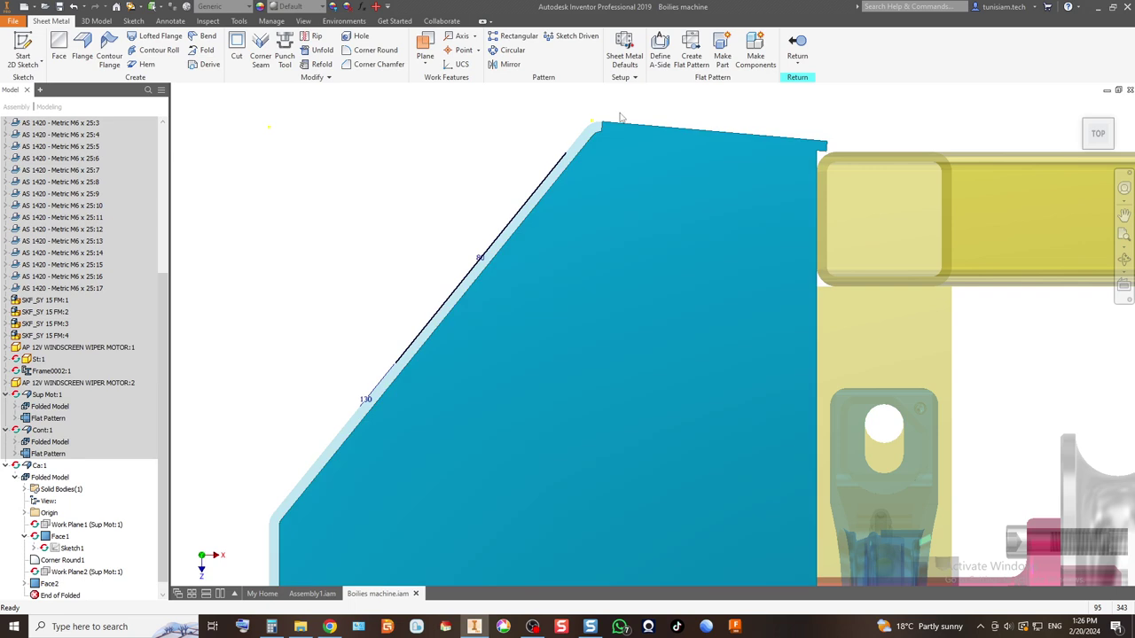
scroll(623, 118, up, 4)
scroll(599, 163, down, 3)
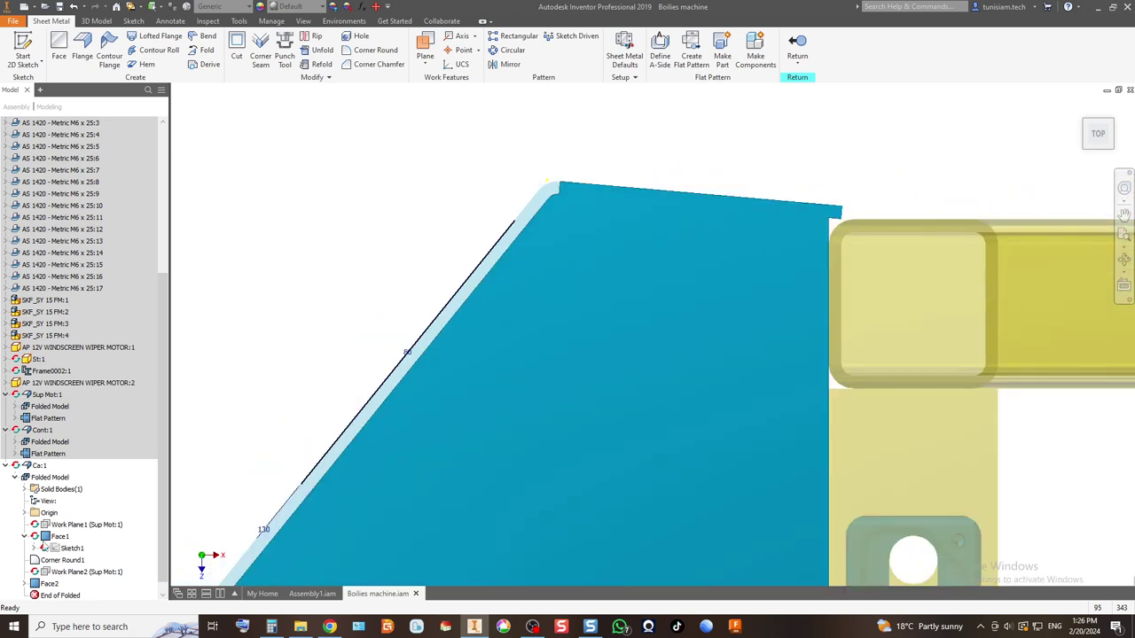
click(518, 559)
Step: Reopen Face1's definition and check its profile along the upper strip, the frame and the lower edge, keeping its settings
double_click(50, 539)
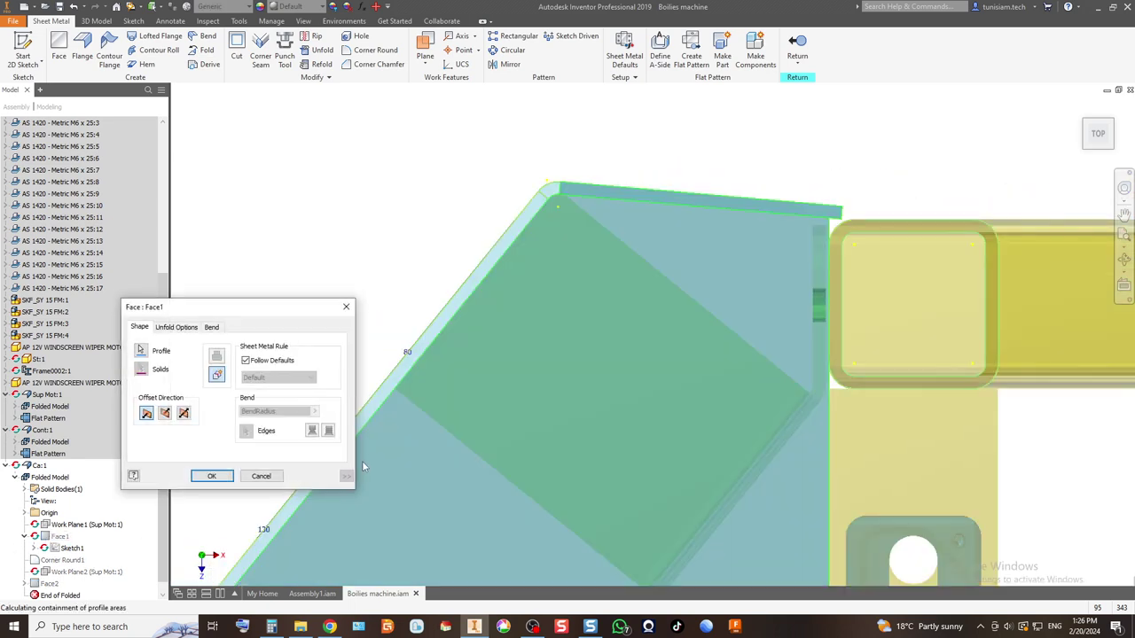
scroll(587, 189, up, 3)
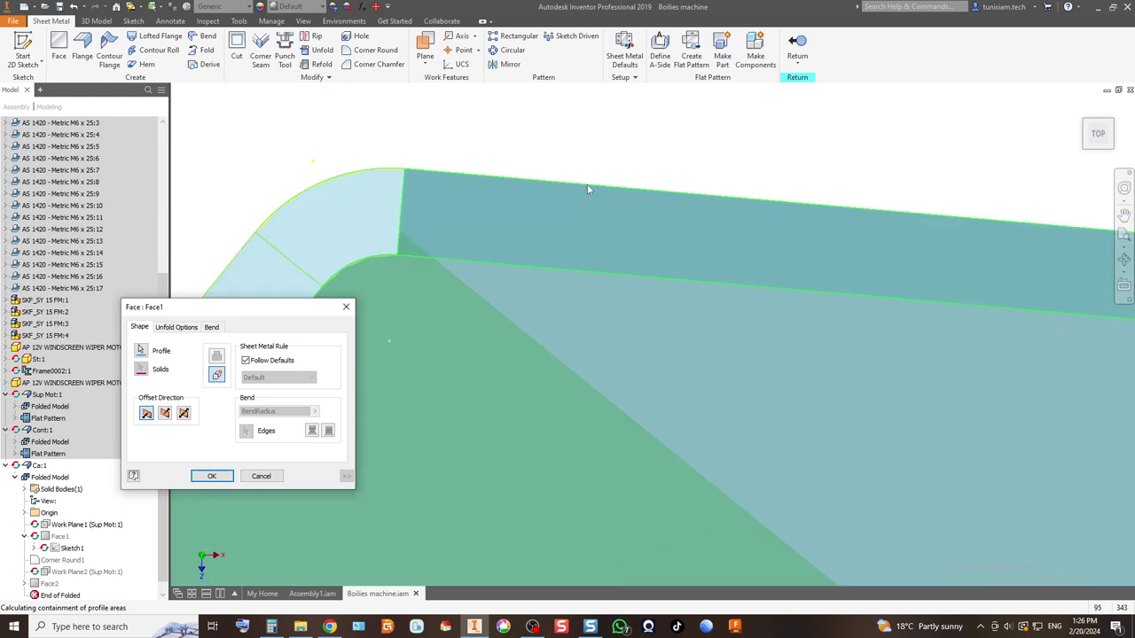
click(573, 220)
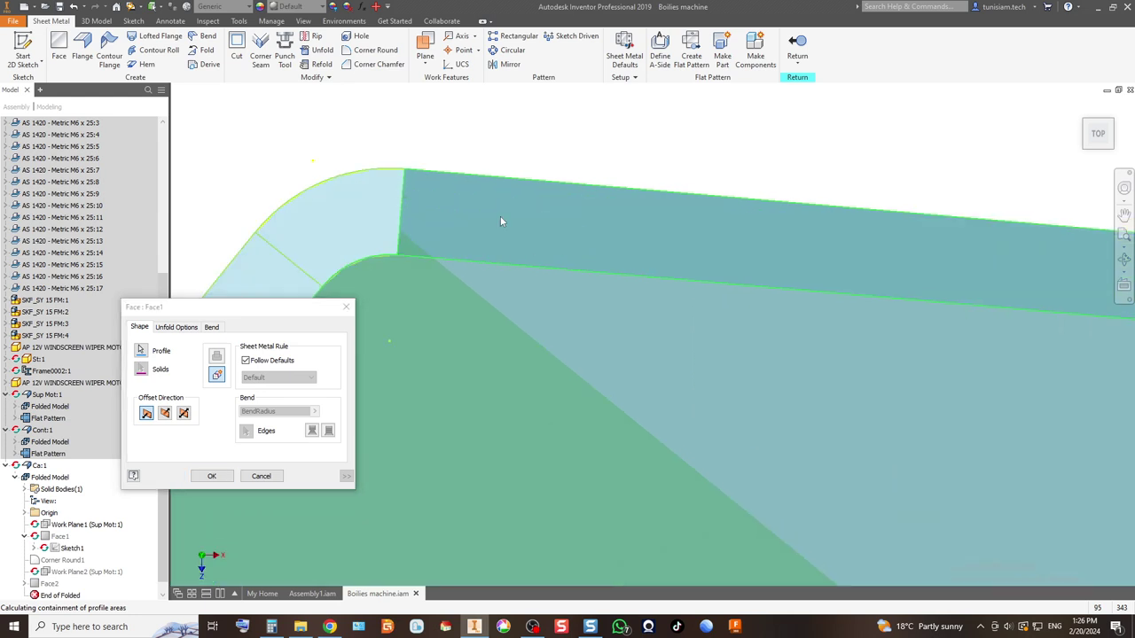
scroll(518, 226, down, 3)
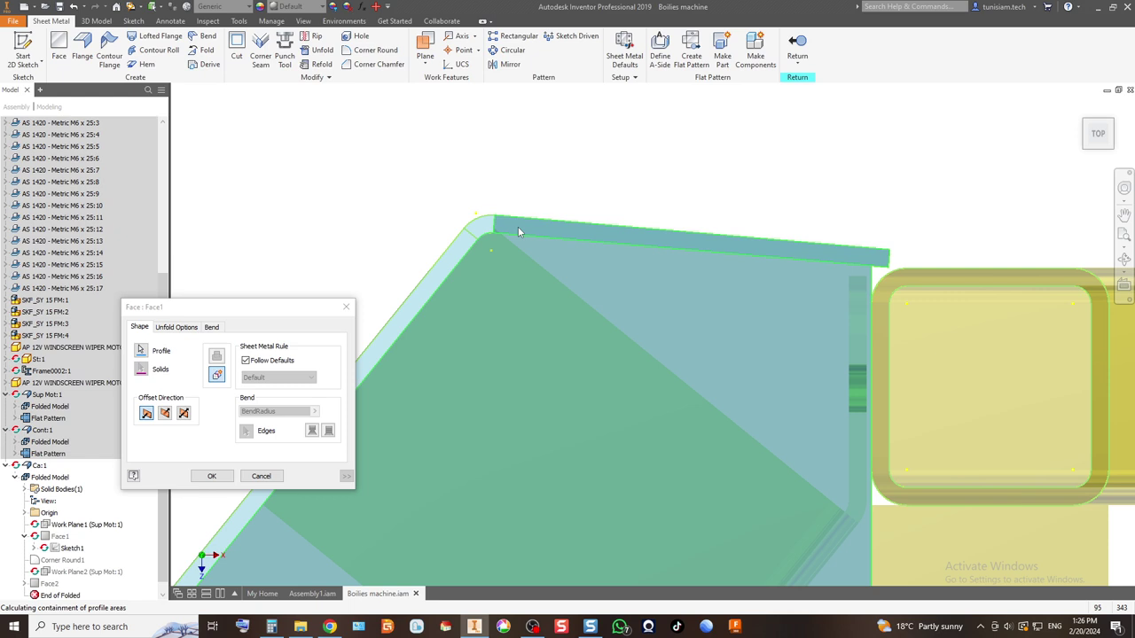
scroll(483, 234, up, 4)
scroll(566, 247, down, 2)
scroll(565, 249, down, 4)
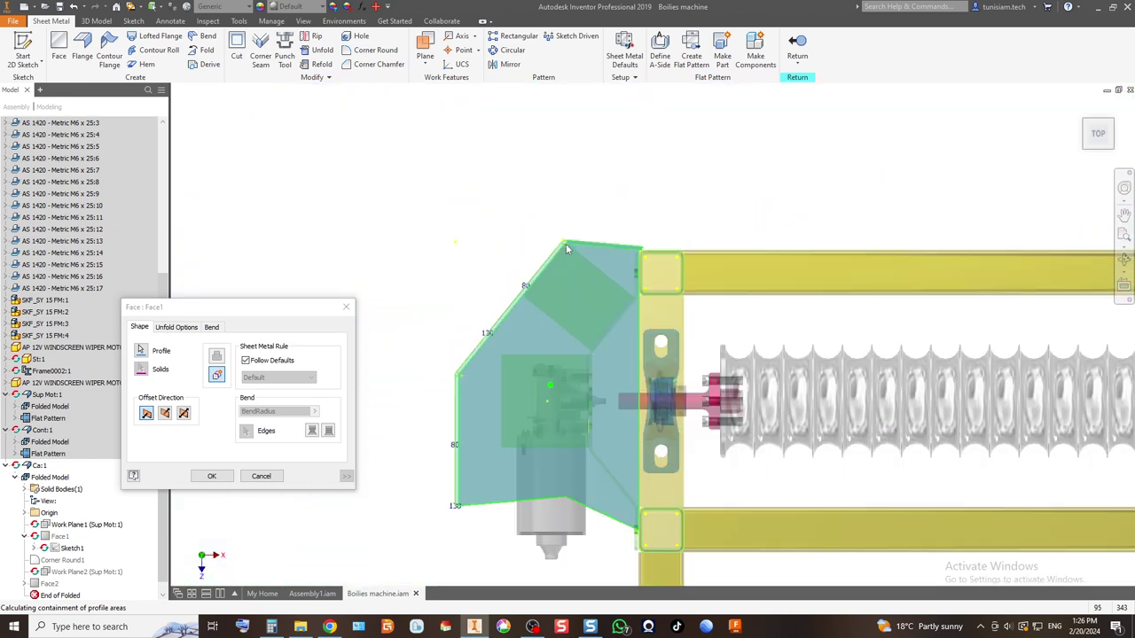
scroll(831, 331, up, 4)
scroll(743, 234, down, 4)
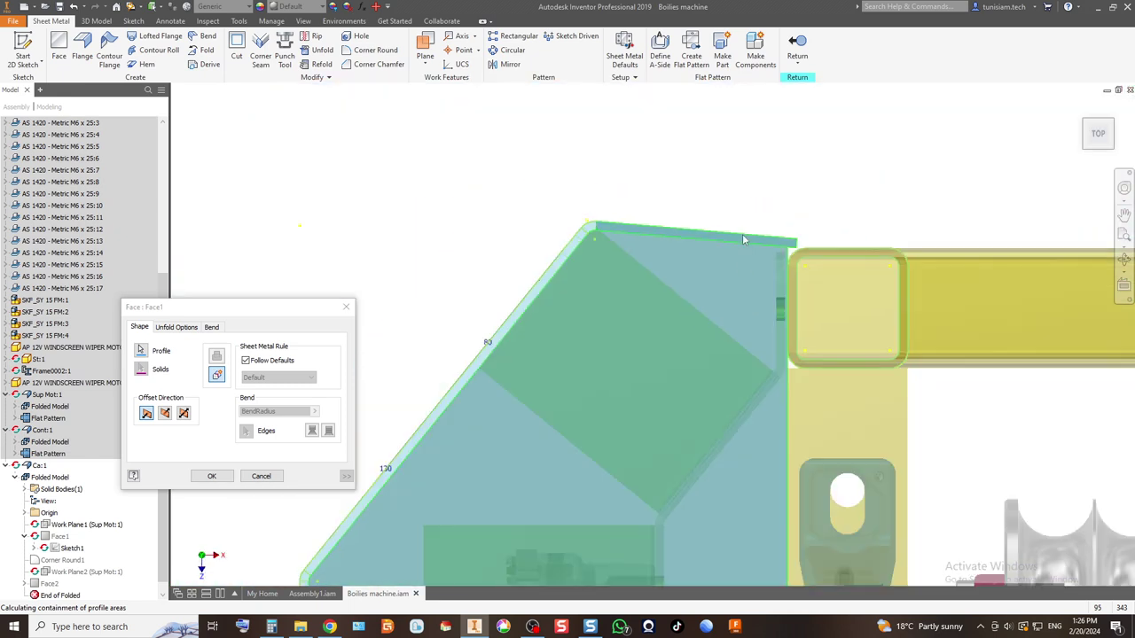
scroll(811, 488, up, 5)
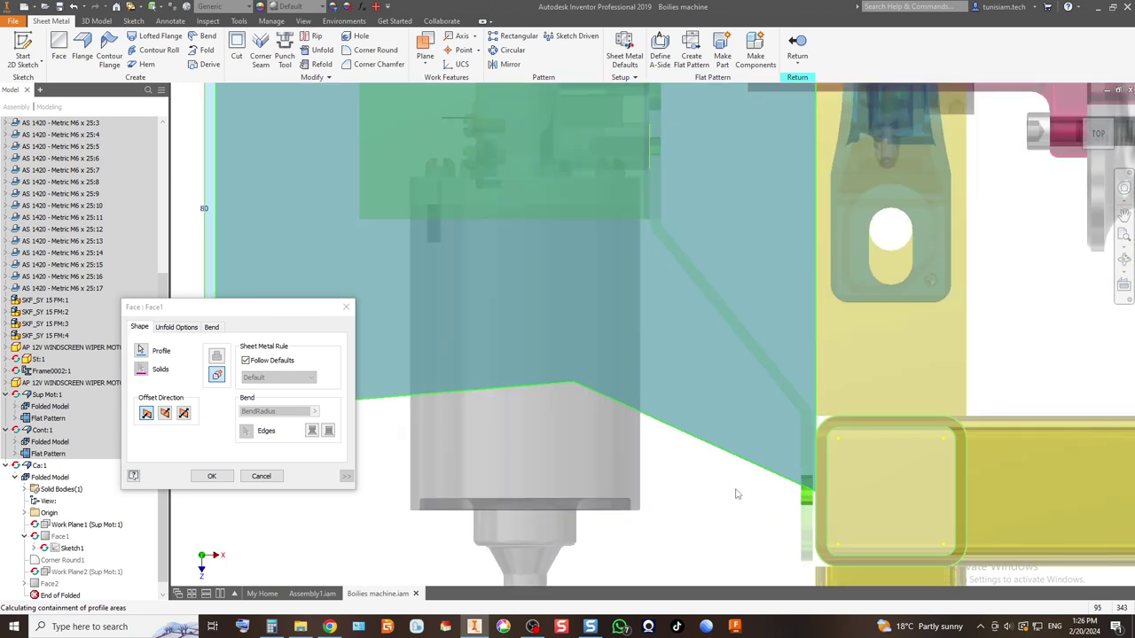
scroll(735, 494, down, 3)
scroll(548, 460, up, 5)
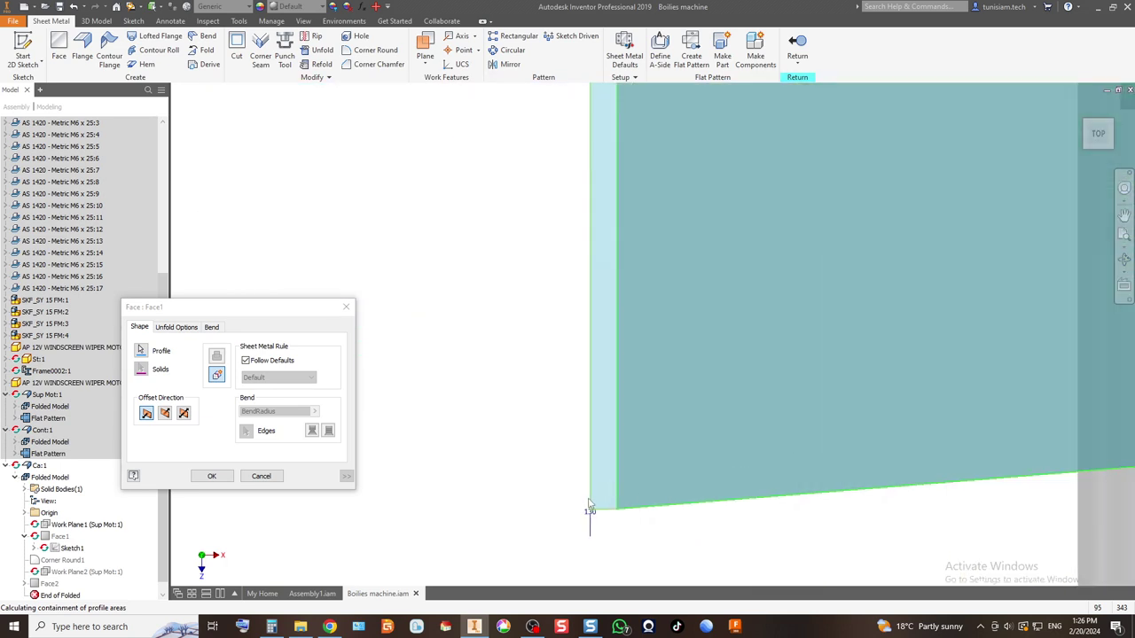
scroll(588, 503, down, 4)
scroll(745, 247, up, 4)
click(211, 476)
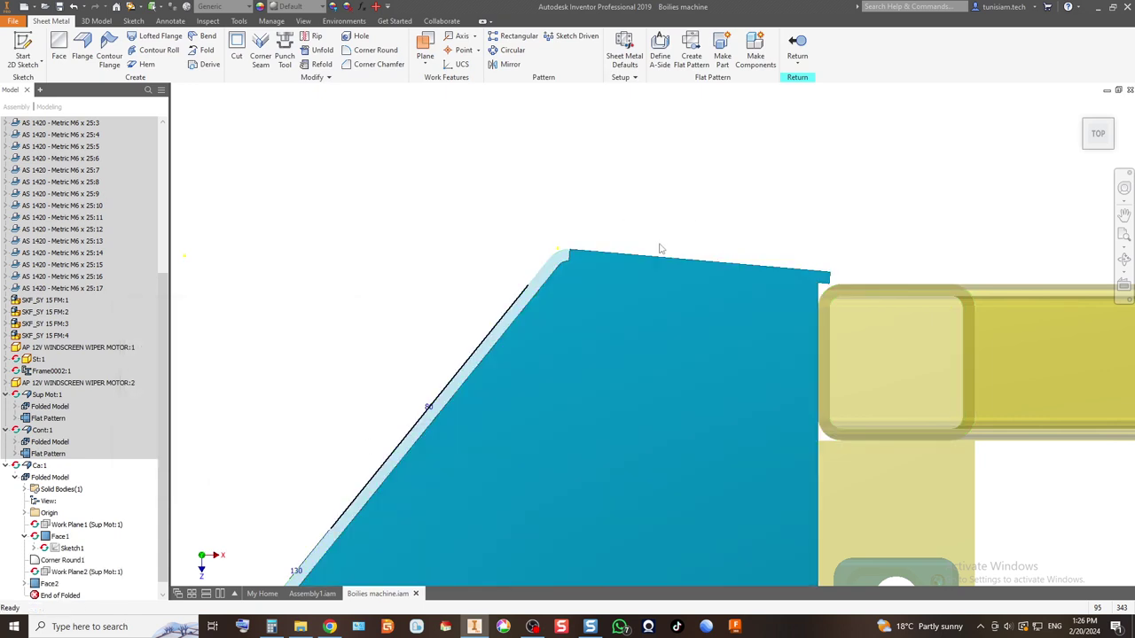
Step: Start a sketch on the outer face of the side plate and project the inner edge line of the upper strip
click(23, 49)
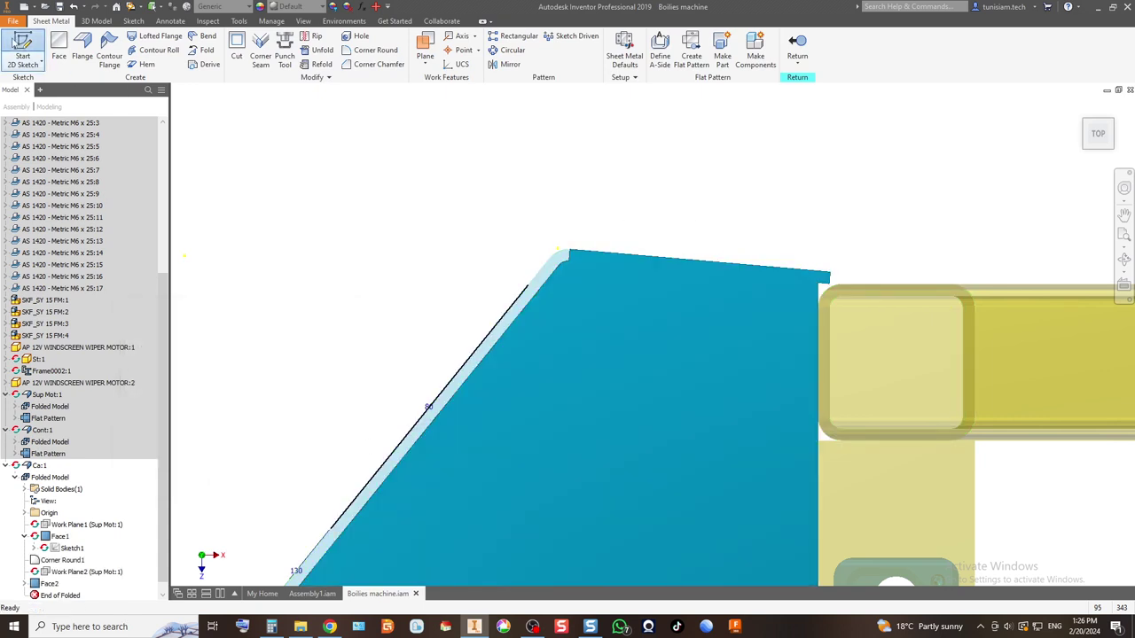
click(646, 304)
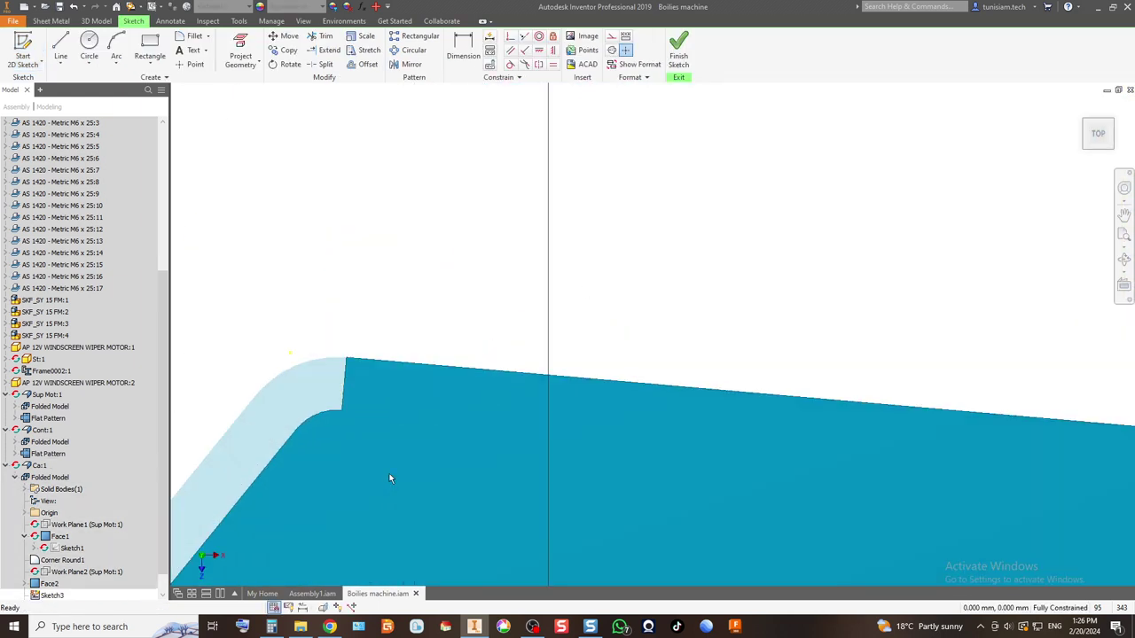
click(240, 49)
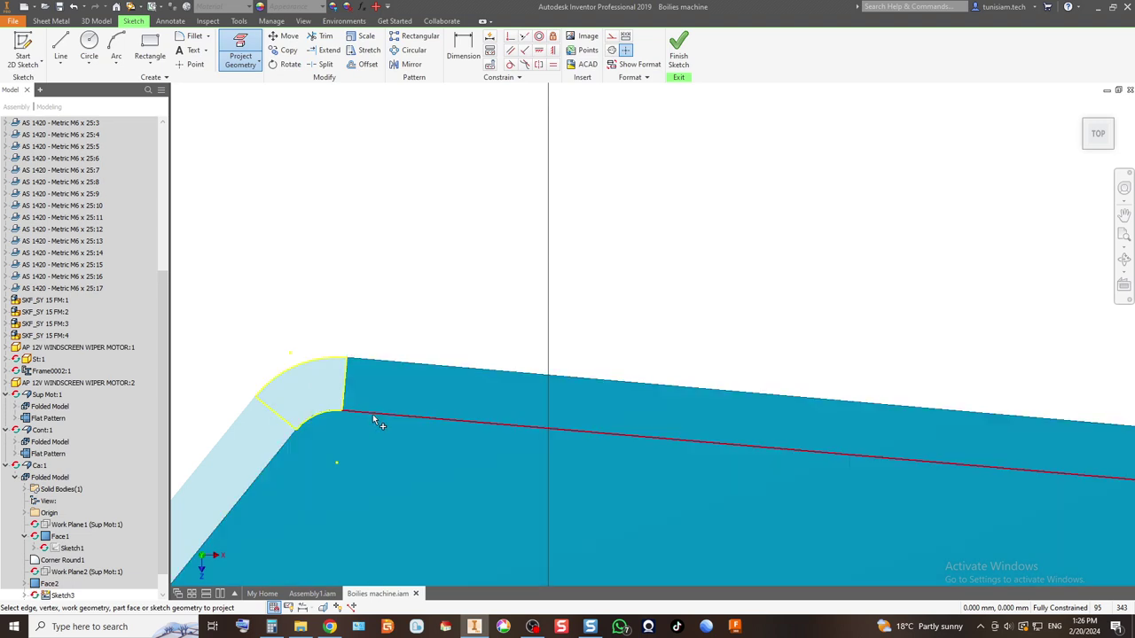
click(375, 409)
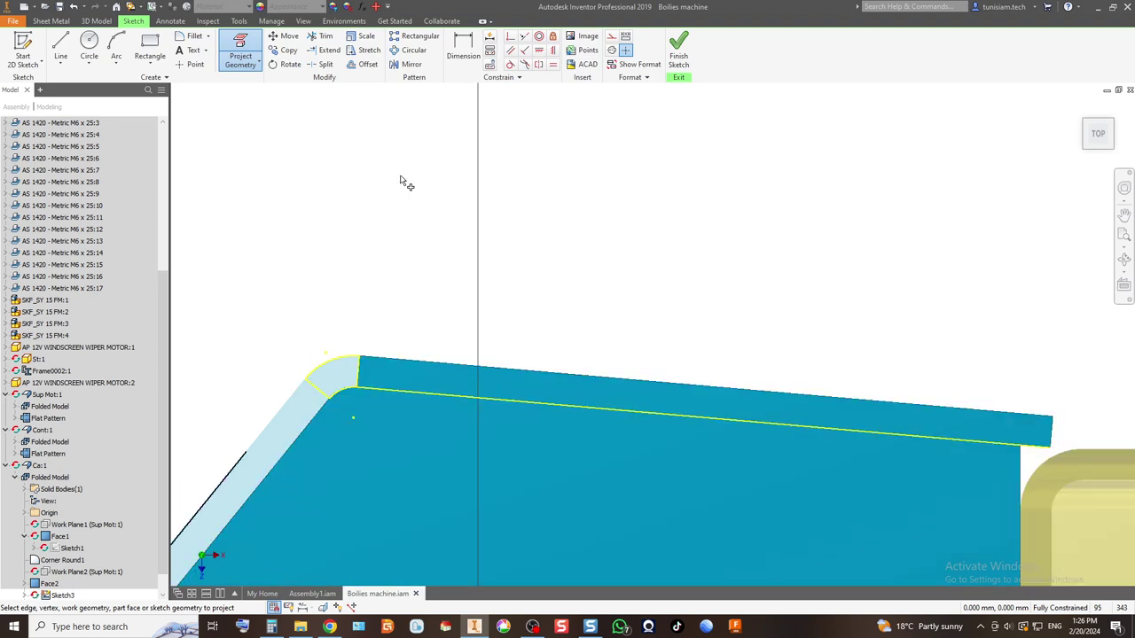
click(150, 48)
click(358, 387)
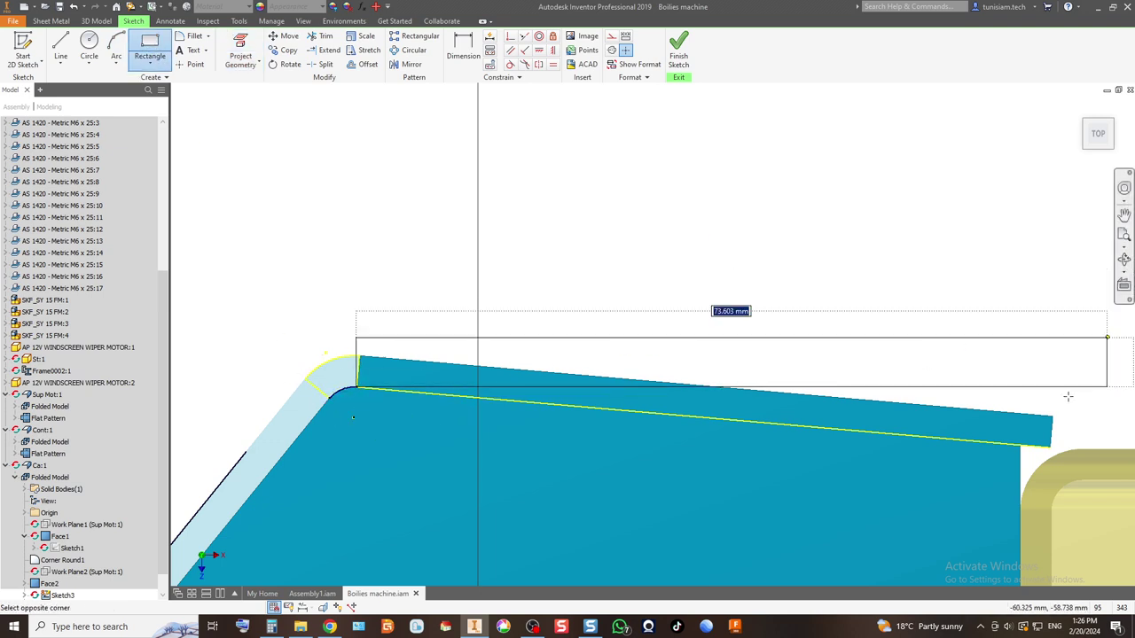
key(Escape)
key(Escape)
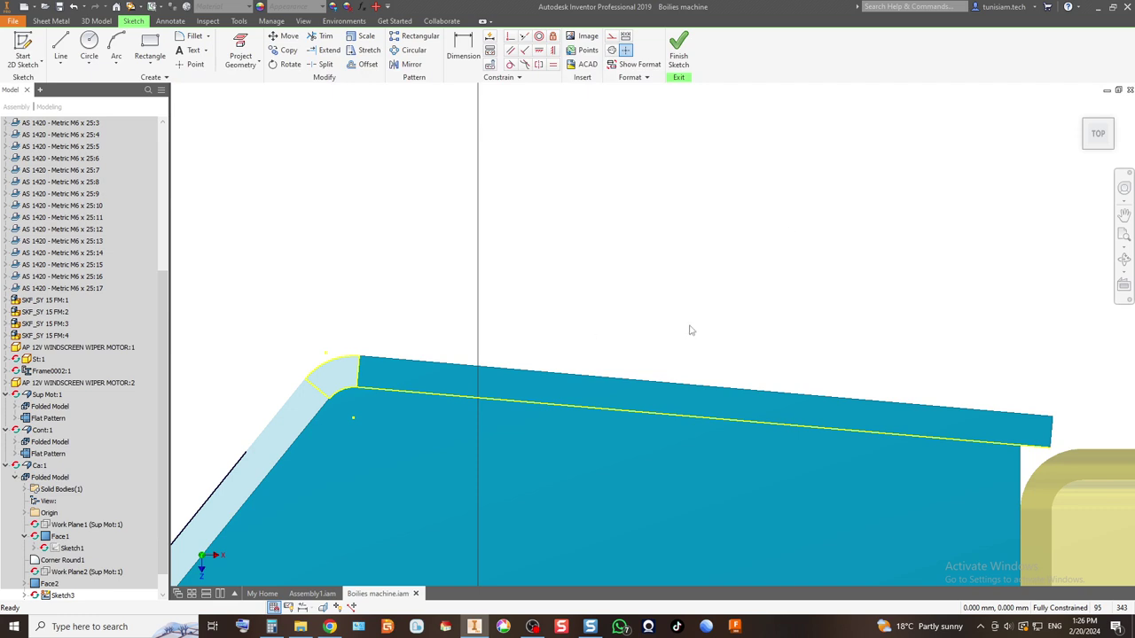
click(679, 53)
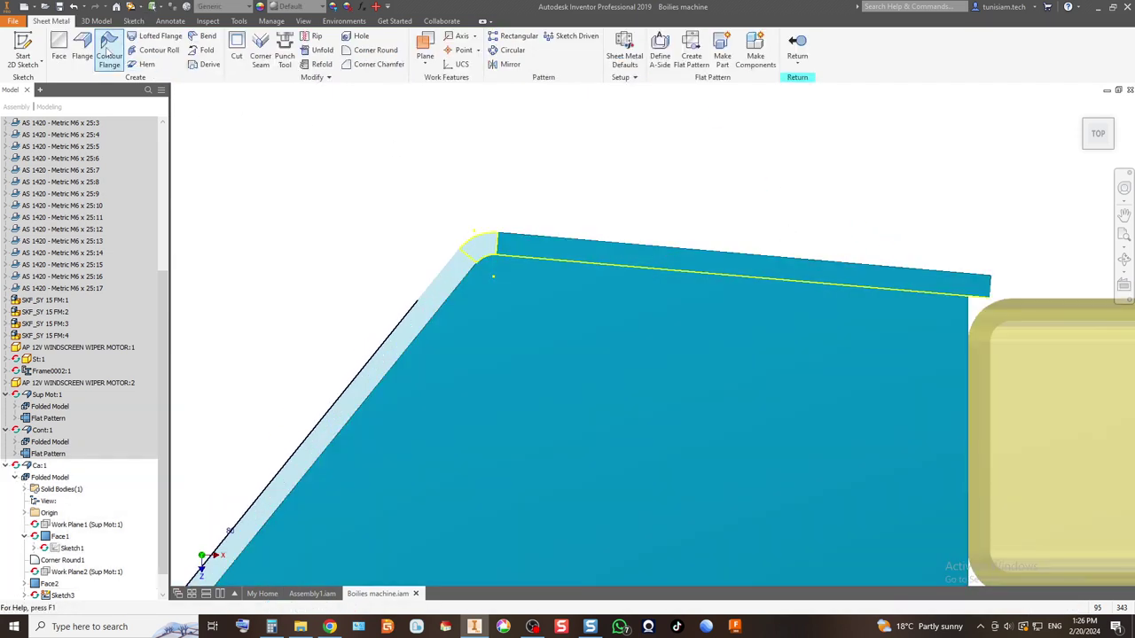
click(66, 548)
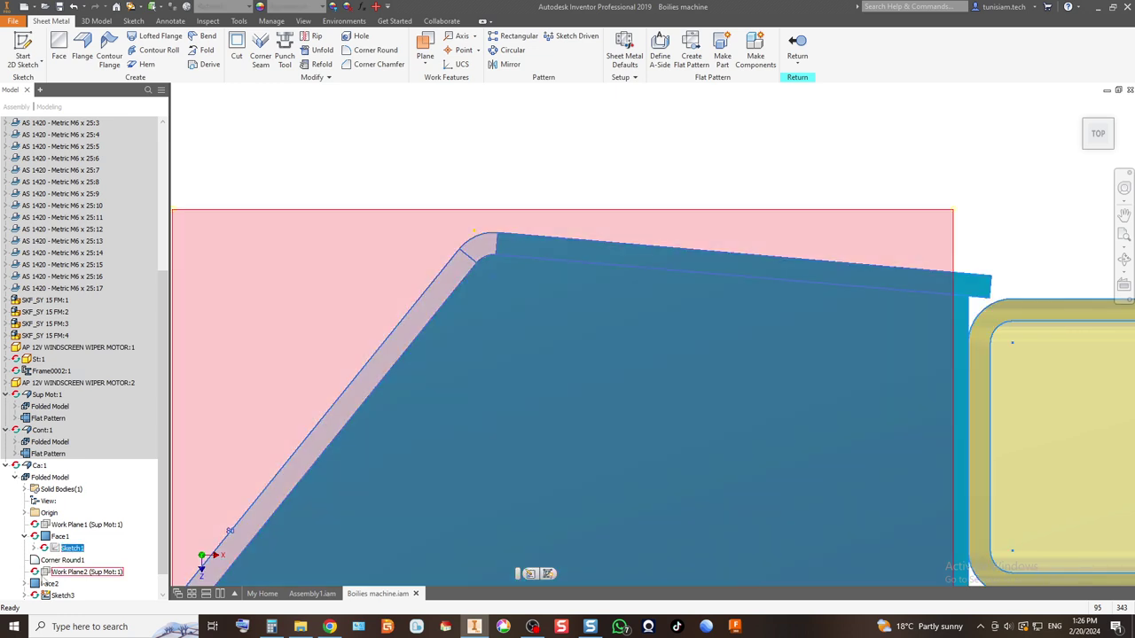
click(46, 599)
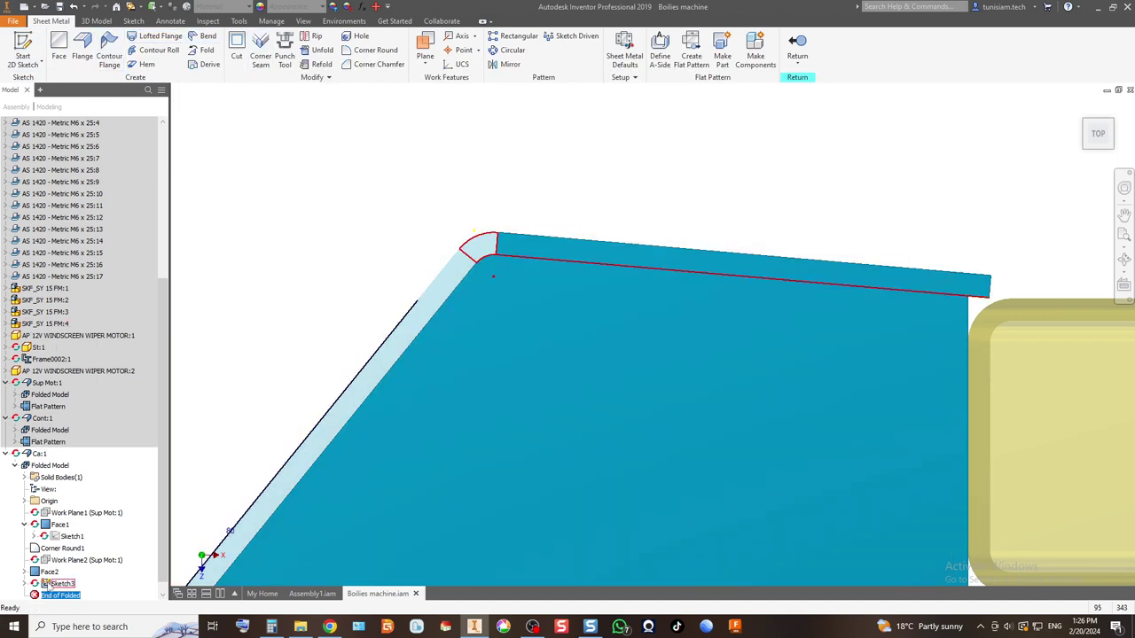
click(46, 586)
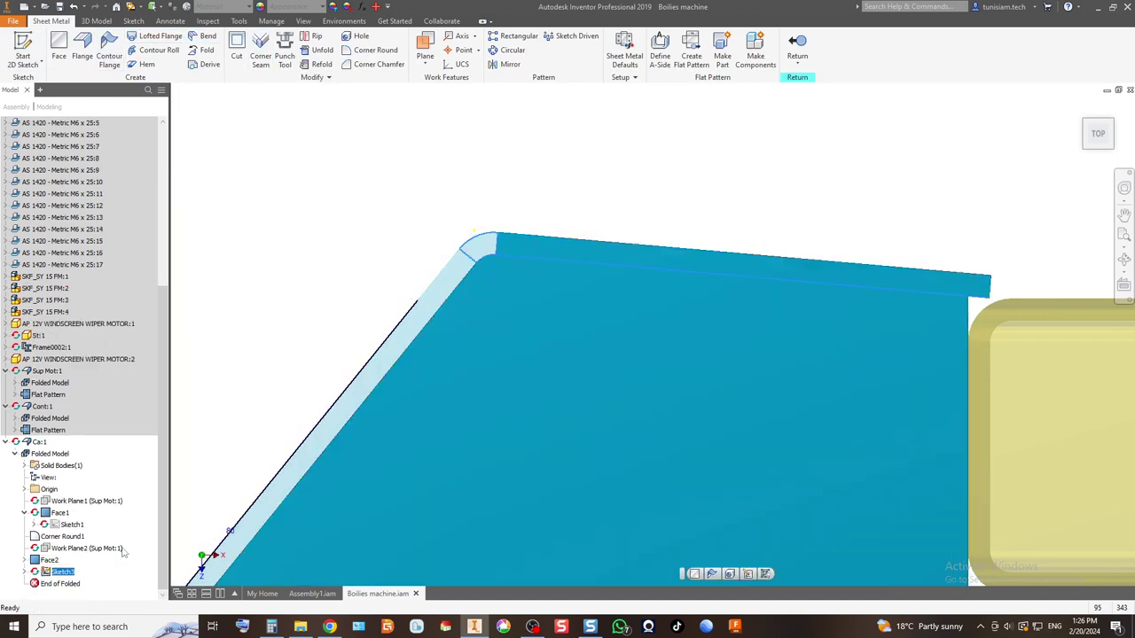
double_click(51, 572)
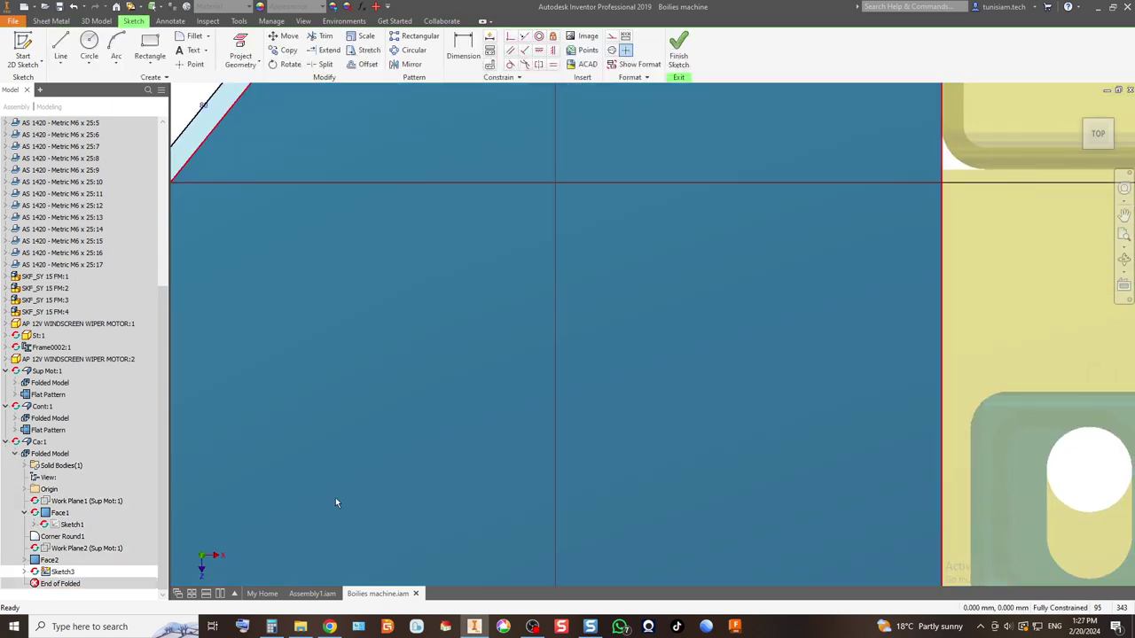
Step: Draw a line outline around the overlapping upper strip, from its lower corner at the frame to the bend's inner end, and finish the sketch
scroll(468, 278, up, 3)
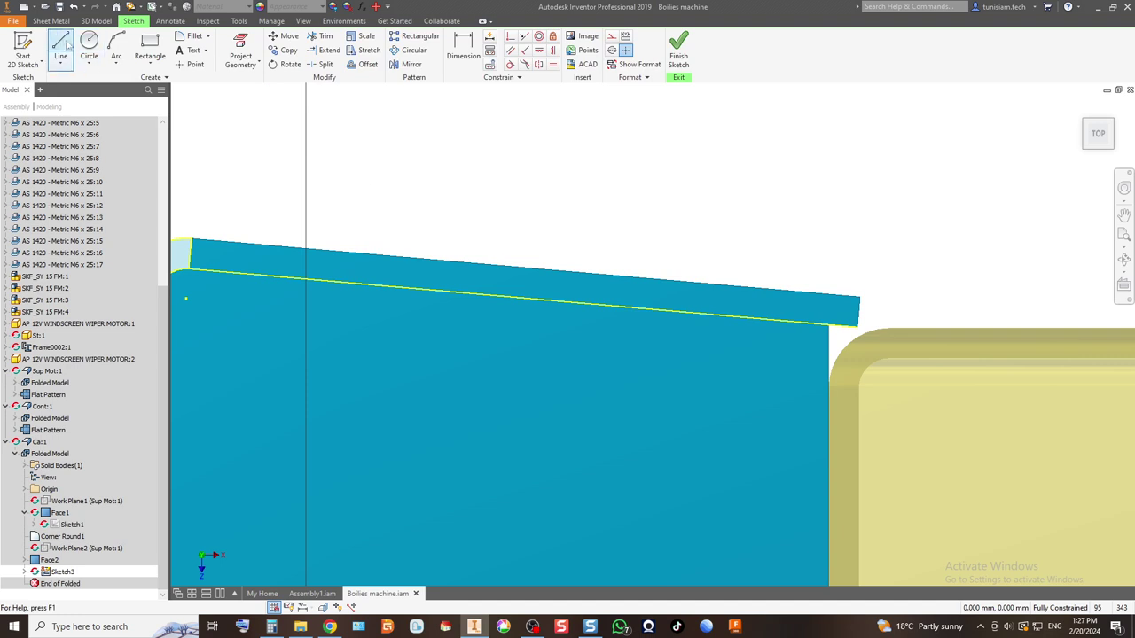
click(61, 46)
click(827, 326)
click(960, 396)
click(991, 189)
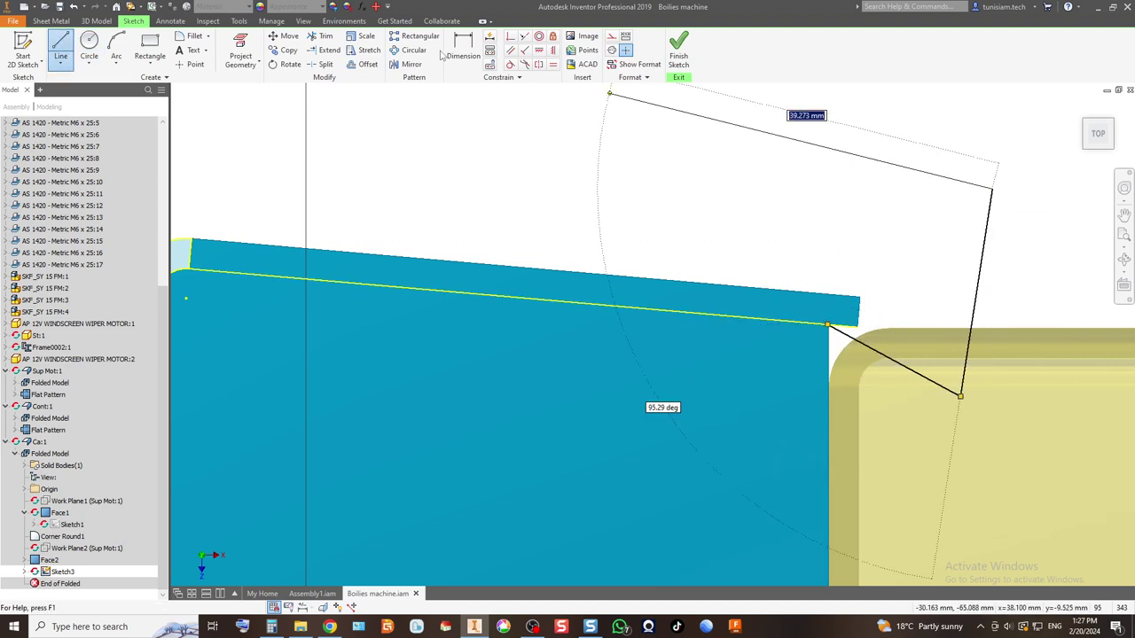
scroll(582, 248, down, 2)
scroll(431, 185, up, 3)
click(443, 221)
scroll(308, 307, down, 2)
scroll(308, 307, down, 3)
click(329, 365)
click(404, 479)
click(677, 55)
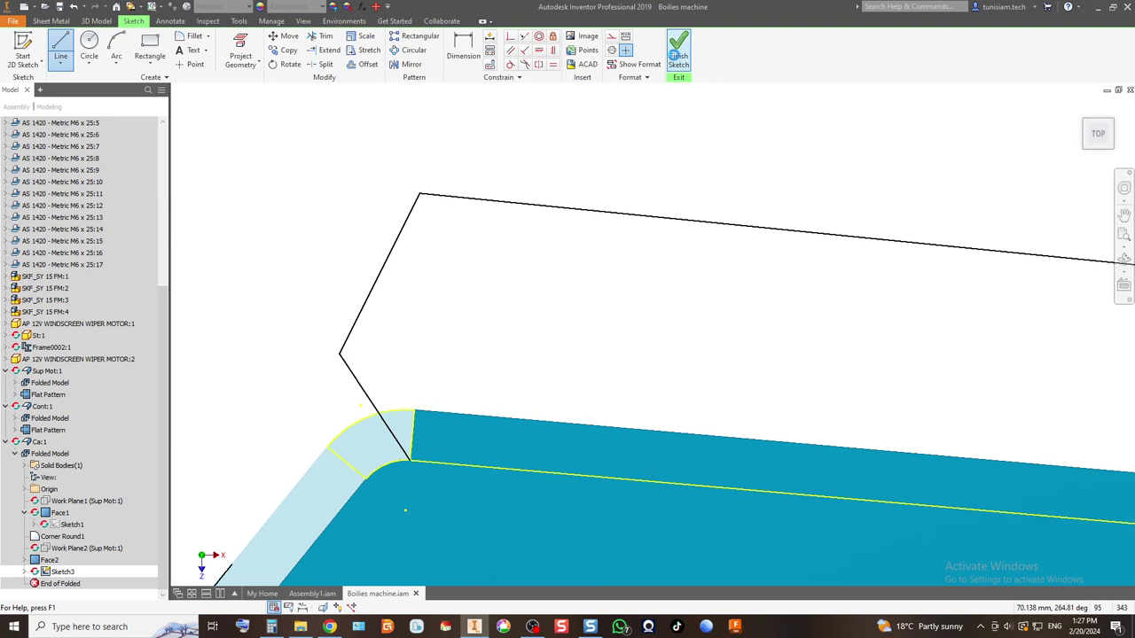
Step: Cut the outlined region out of the side plate with Thickness as the distance and check the upper edges on both sides of the cover
click(237, 49)
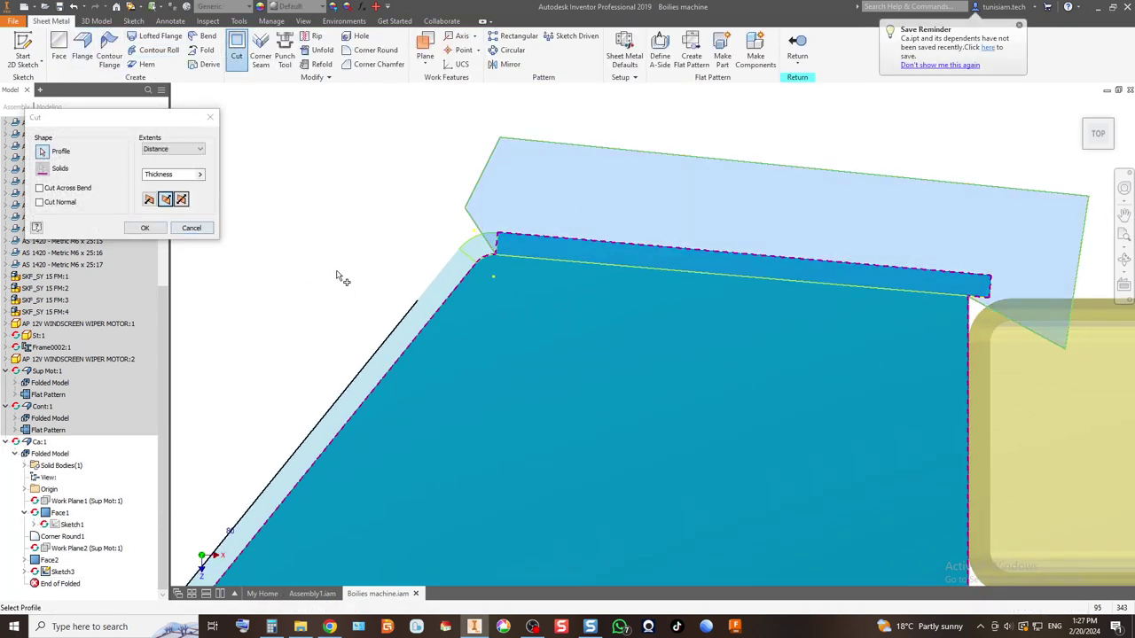
click(146, 228)
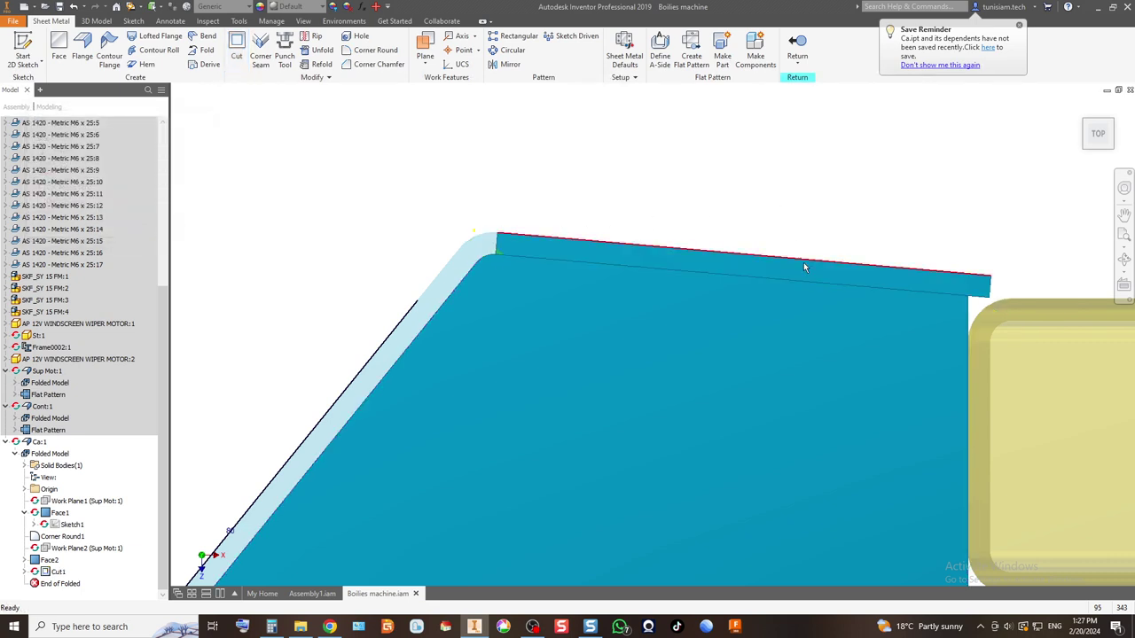
click(1084, 121)
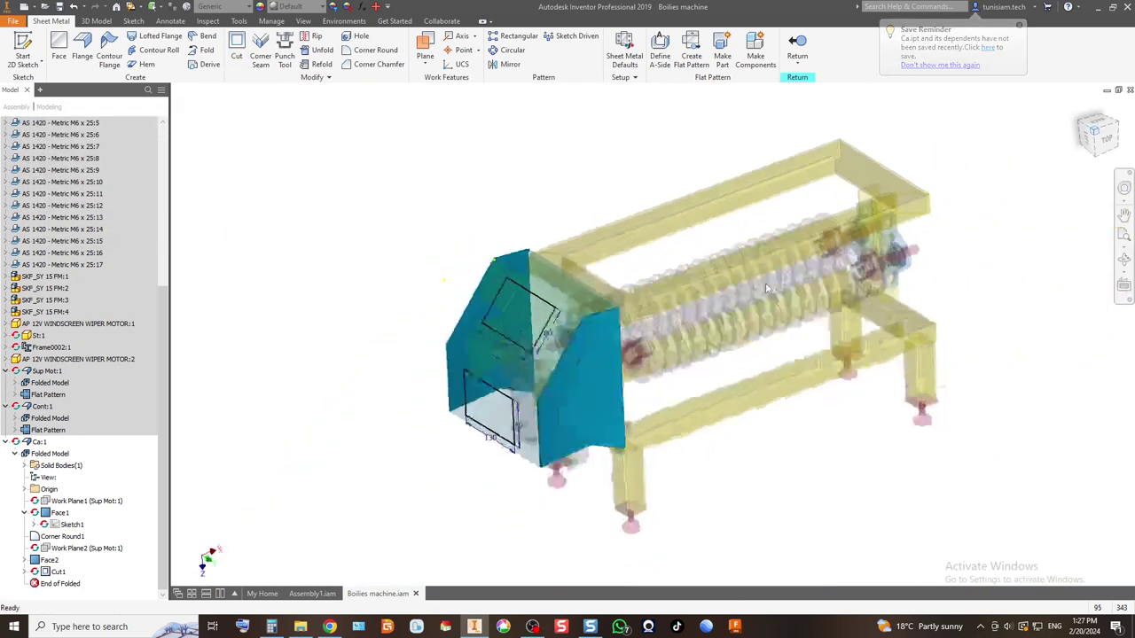
scroll(610, 352, up, 6)
scroll(727, 156, down, 5)
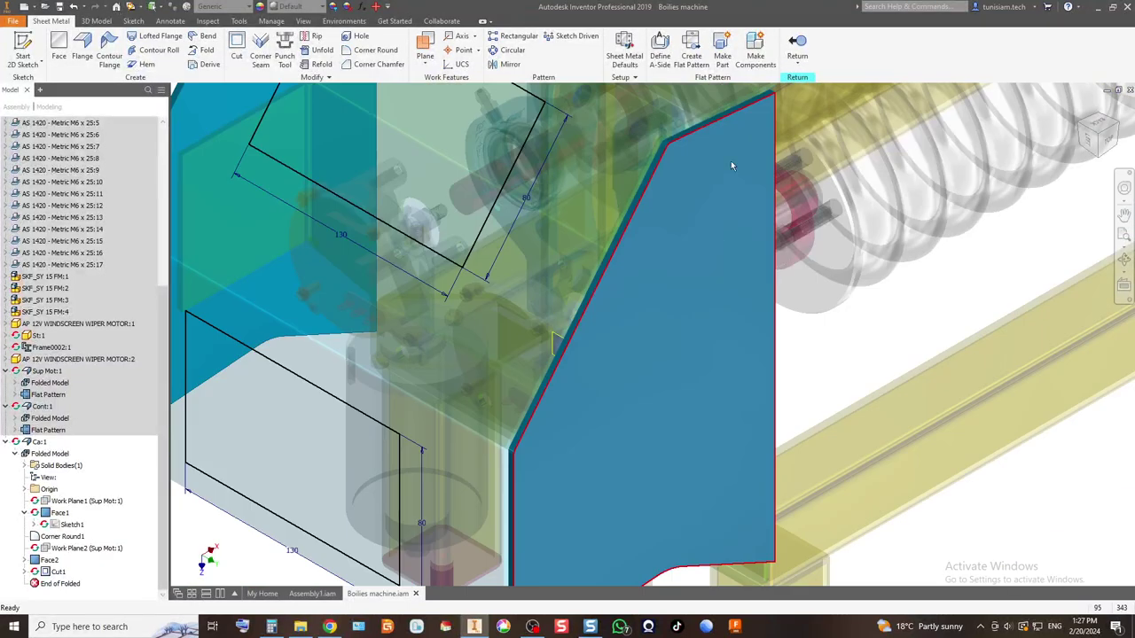
scroll(708, 256, up, 5)
scroll(642, 259, down, 4)
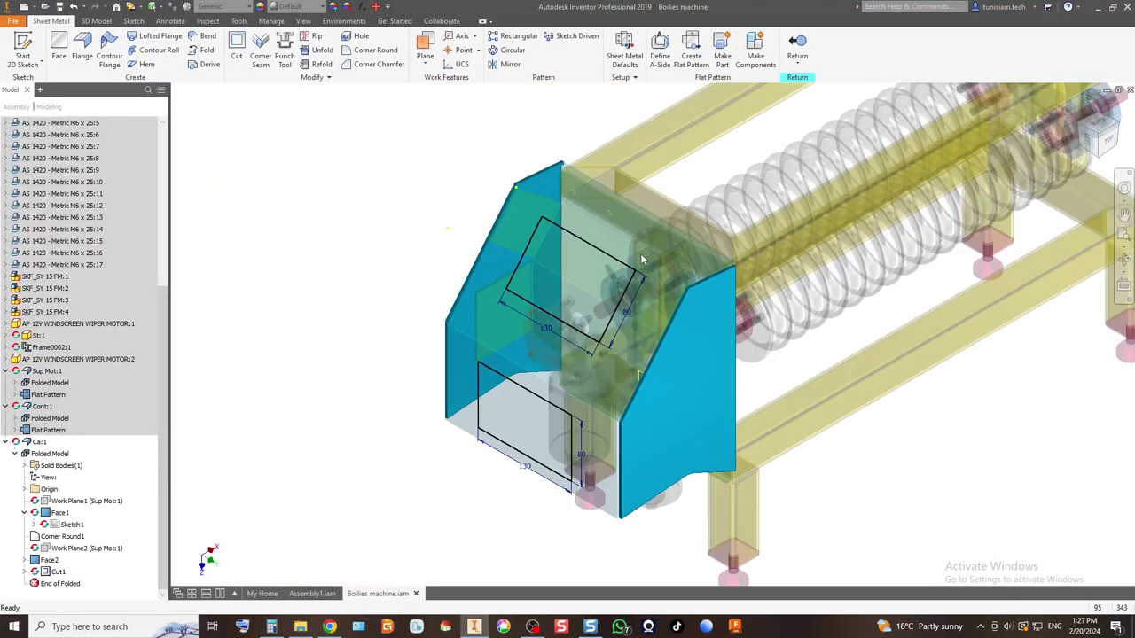
scroll(518, 174, up, 4)
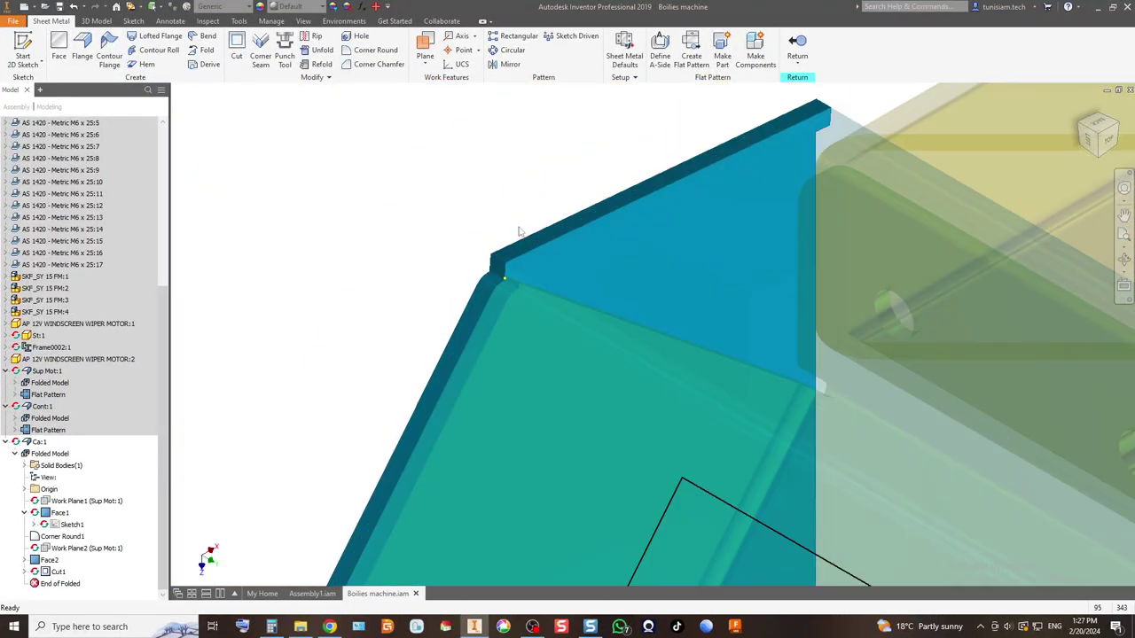
Step: Change Cut1's extents to All and return to the assembly
double_click(55, 572)
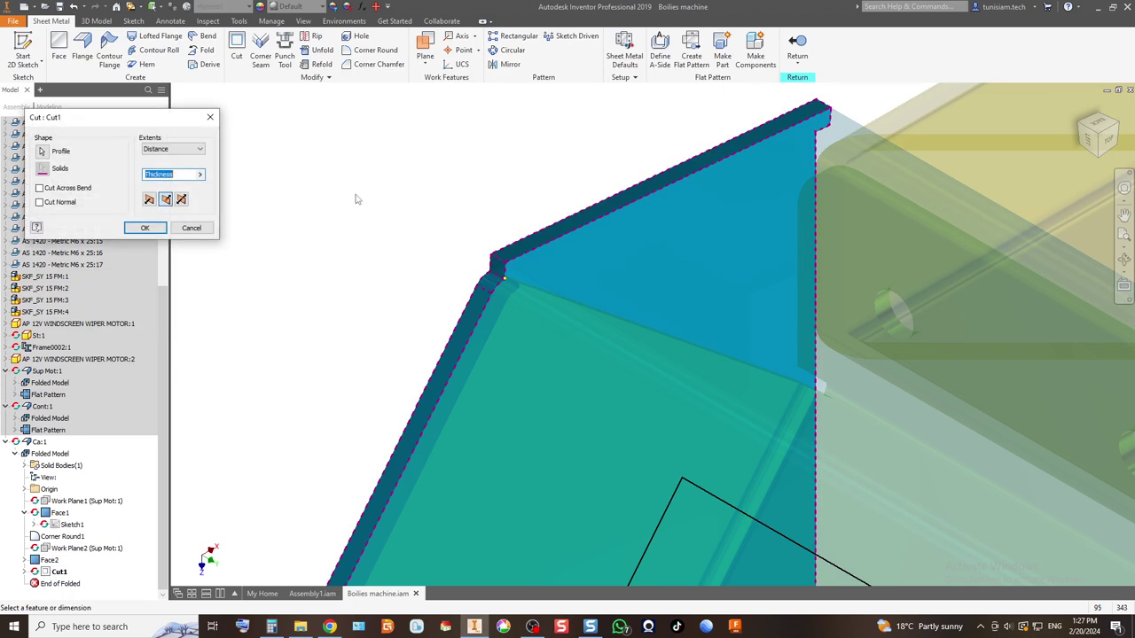
click(188, 150)
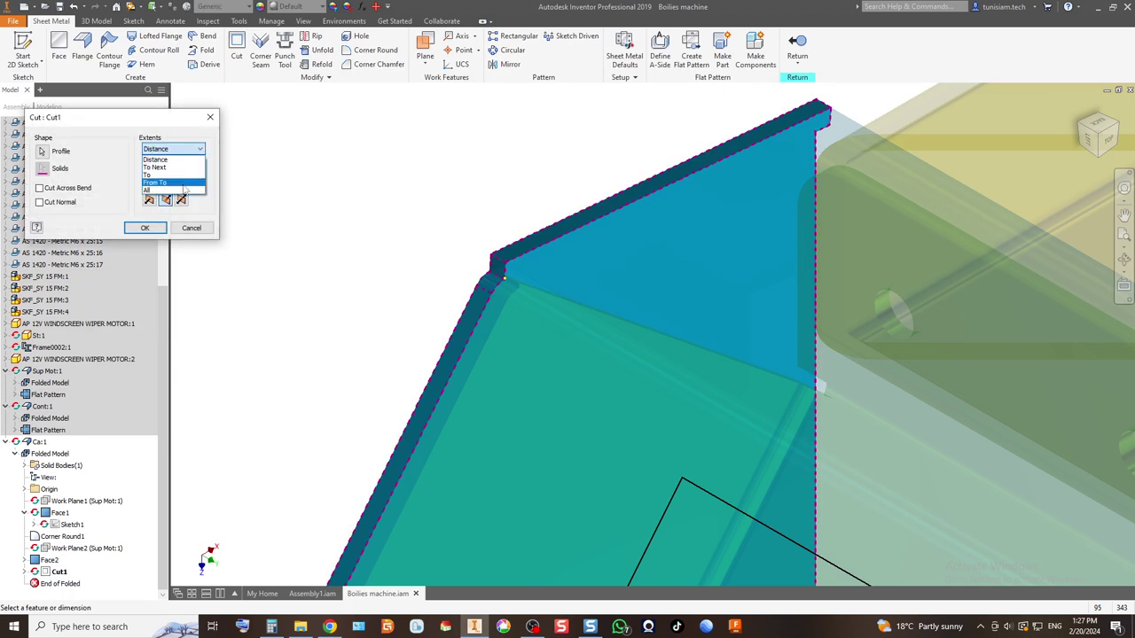
click(184, 191)
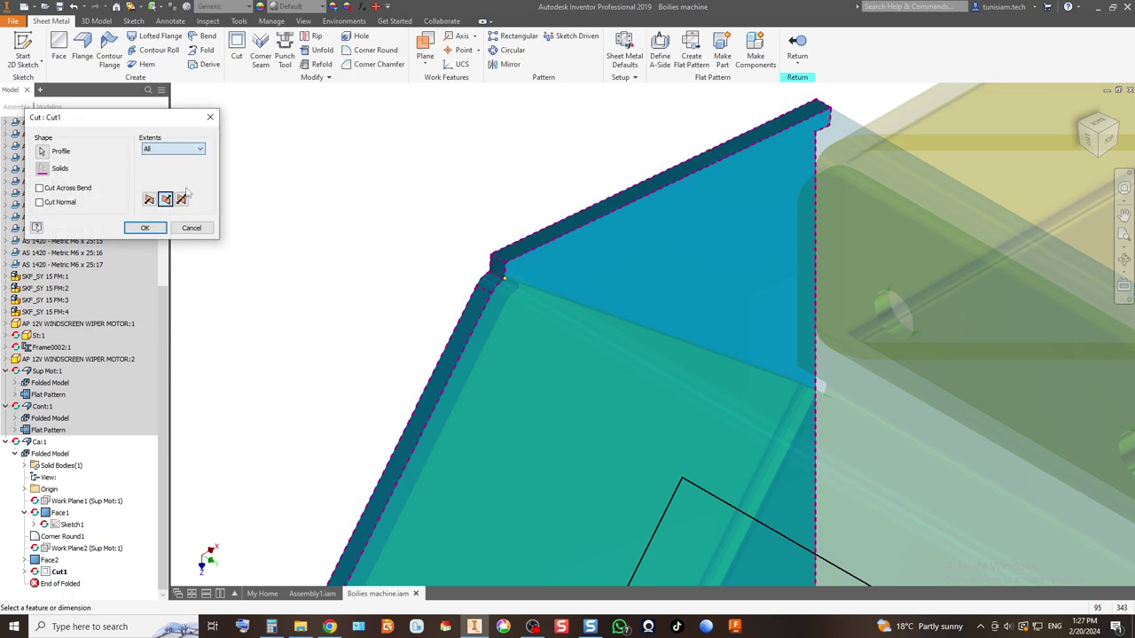
click(140, 229)
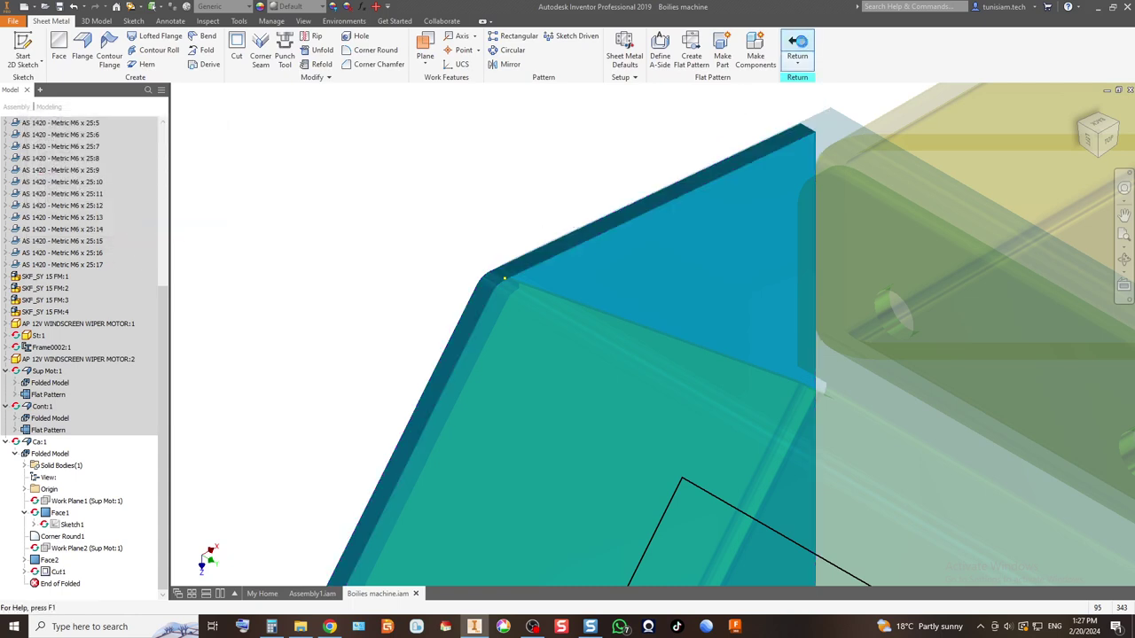
click(798, 49)
click(254, 108)
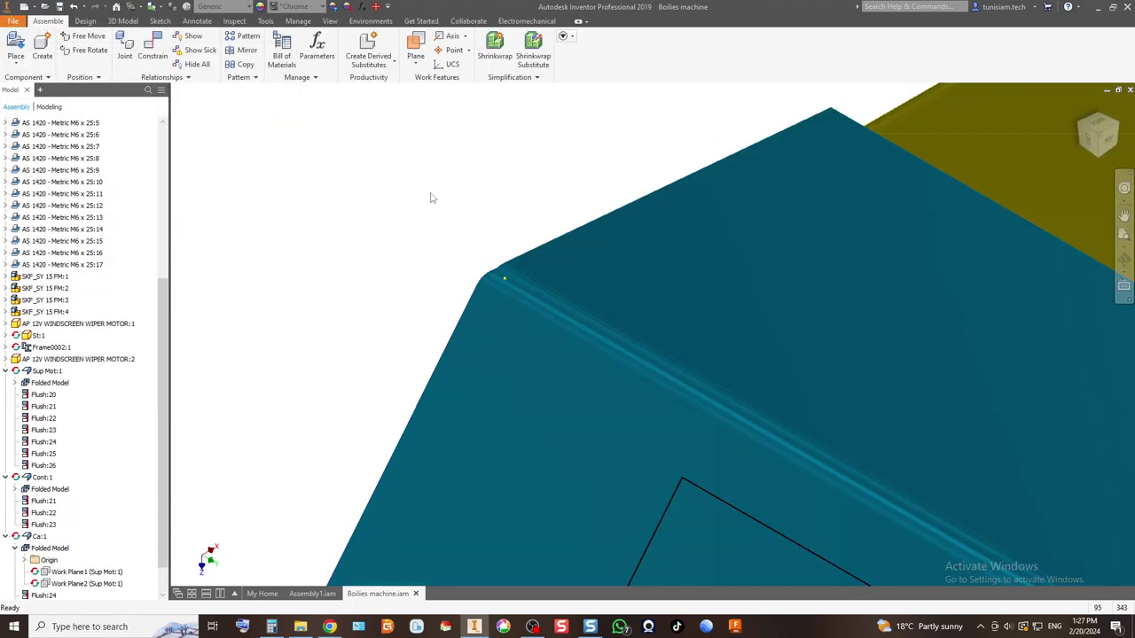
Step: Examine the trimmed side plates along the cover's upper bend, the frame, the motors and the lower edge from several directions
scroll(724, 339, down, 5)
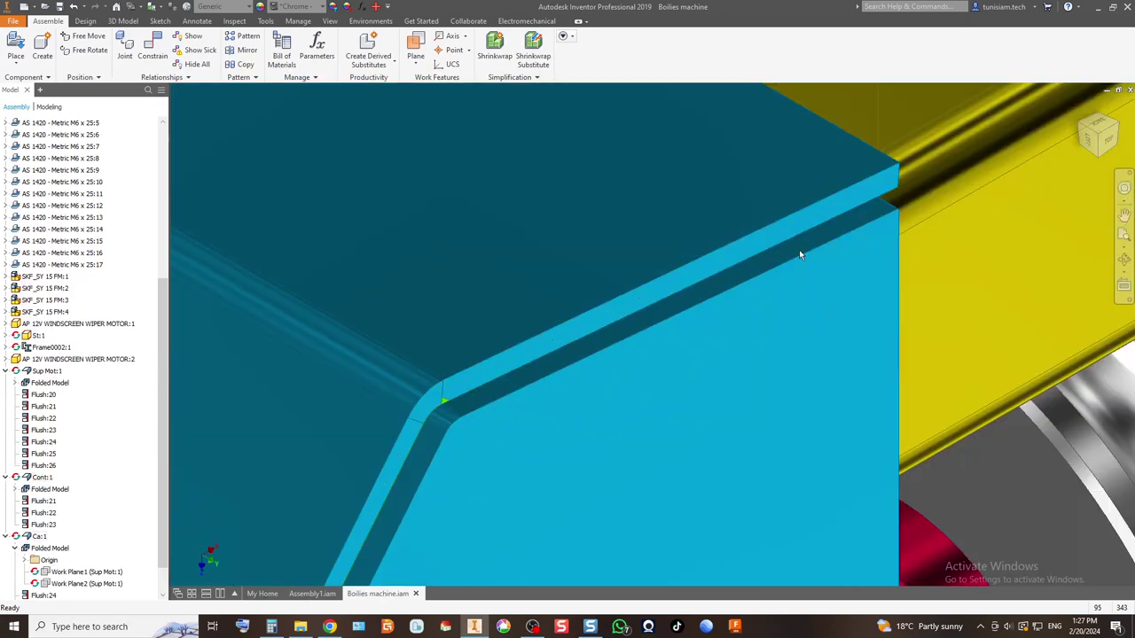
scroll(789, 266, up, 5)
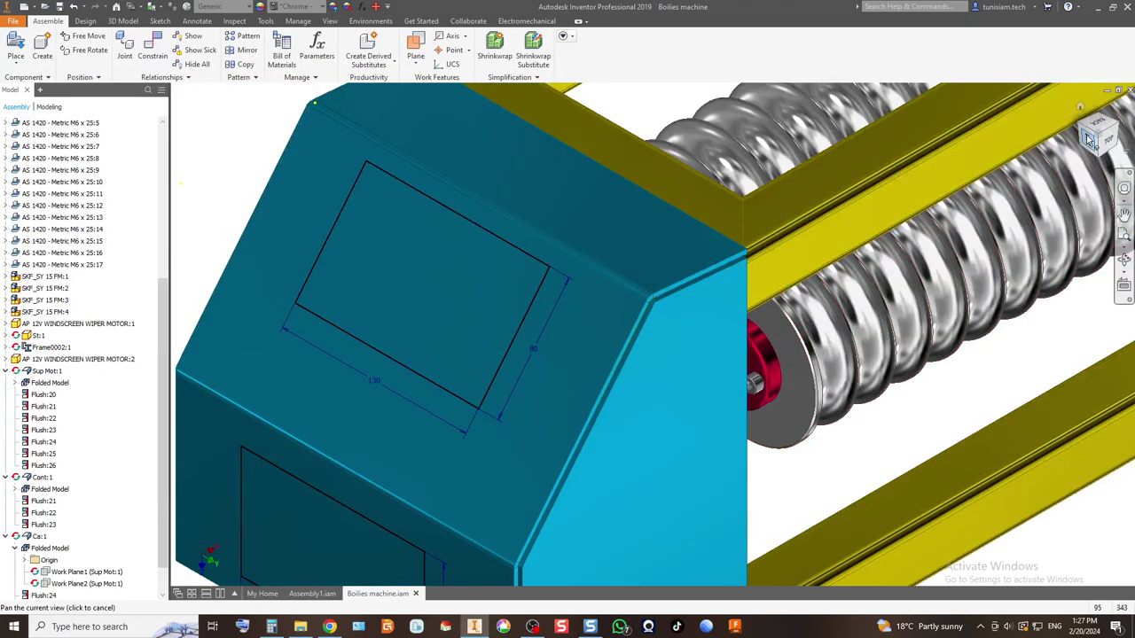
click(1089, 140)
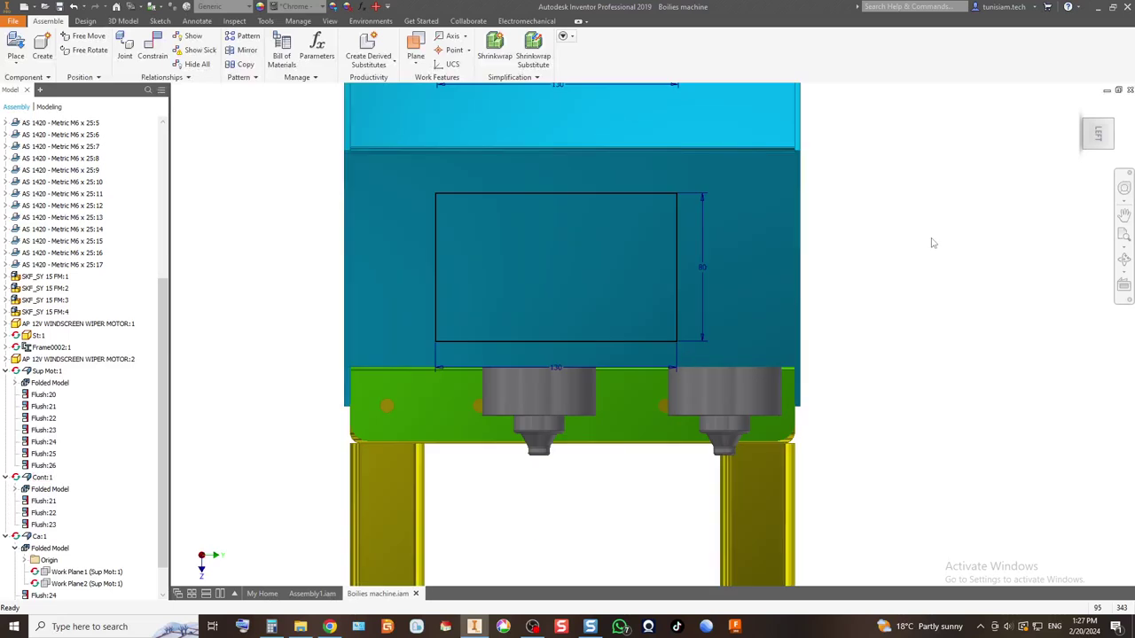
click(1085, 126)
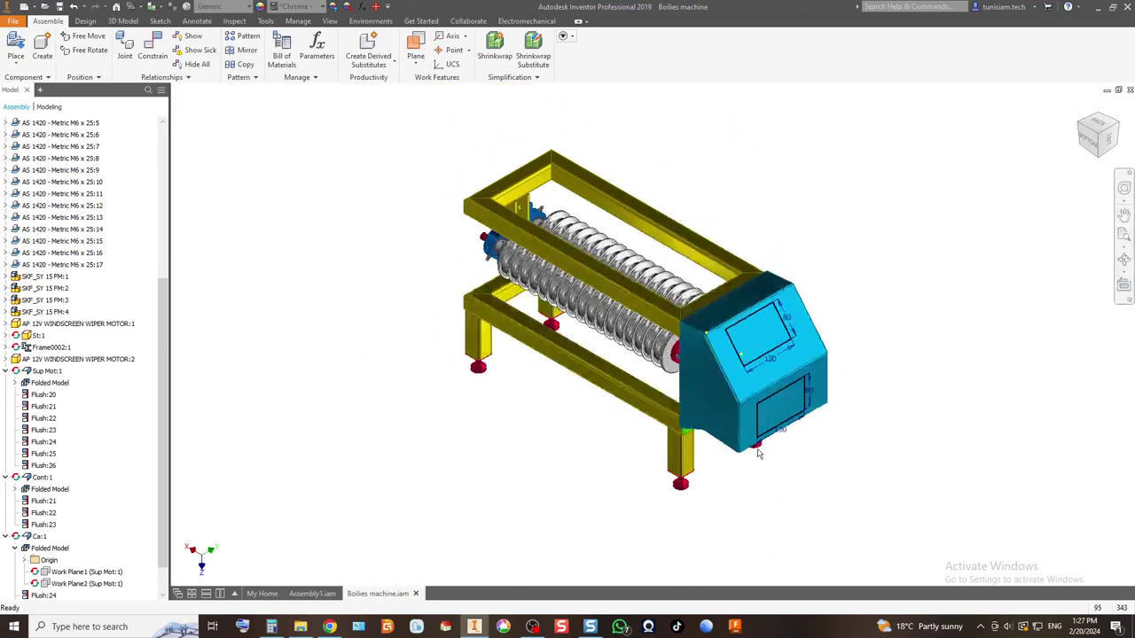
scroll(561, 481, down, 6)
scroll(561, 481, up, 5)
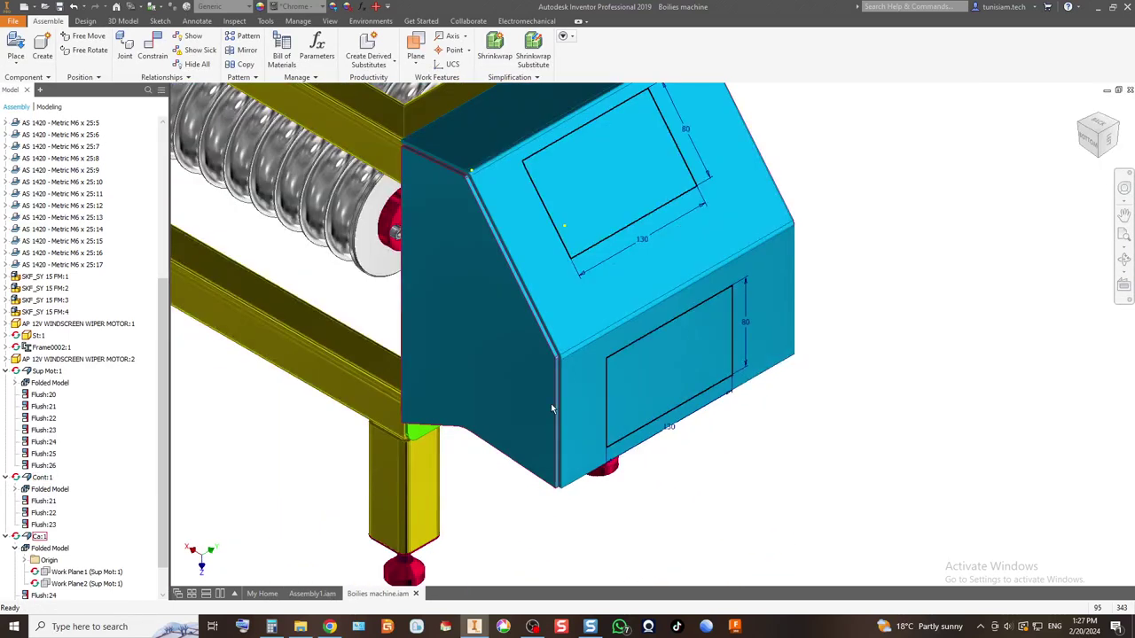
click(1104, 158)
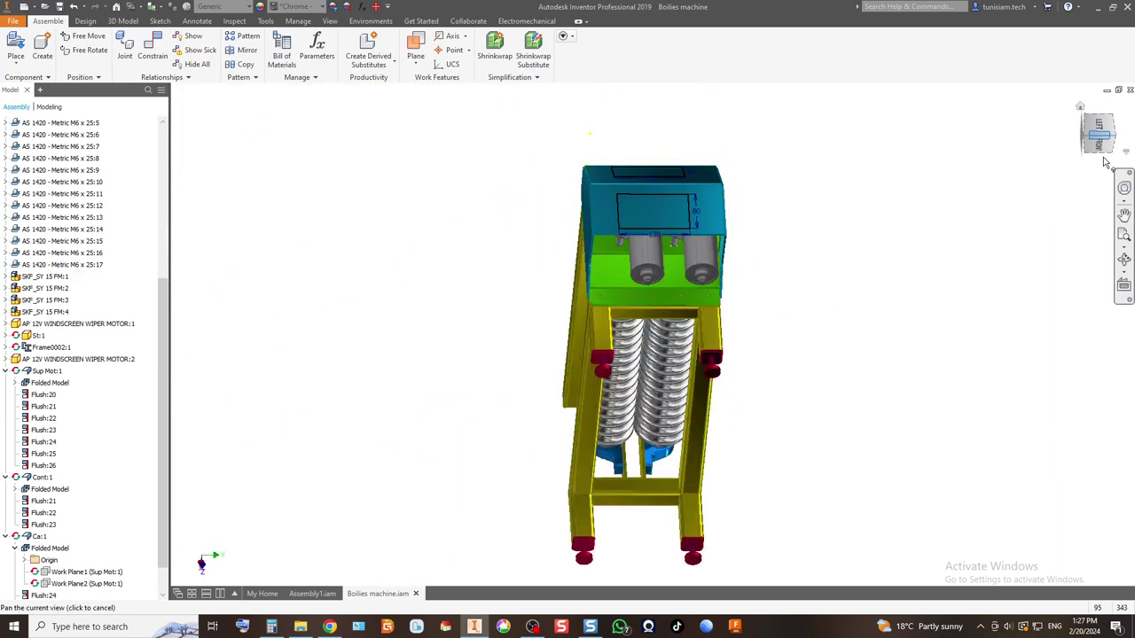
scroll(709, 248, up, 8)
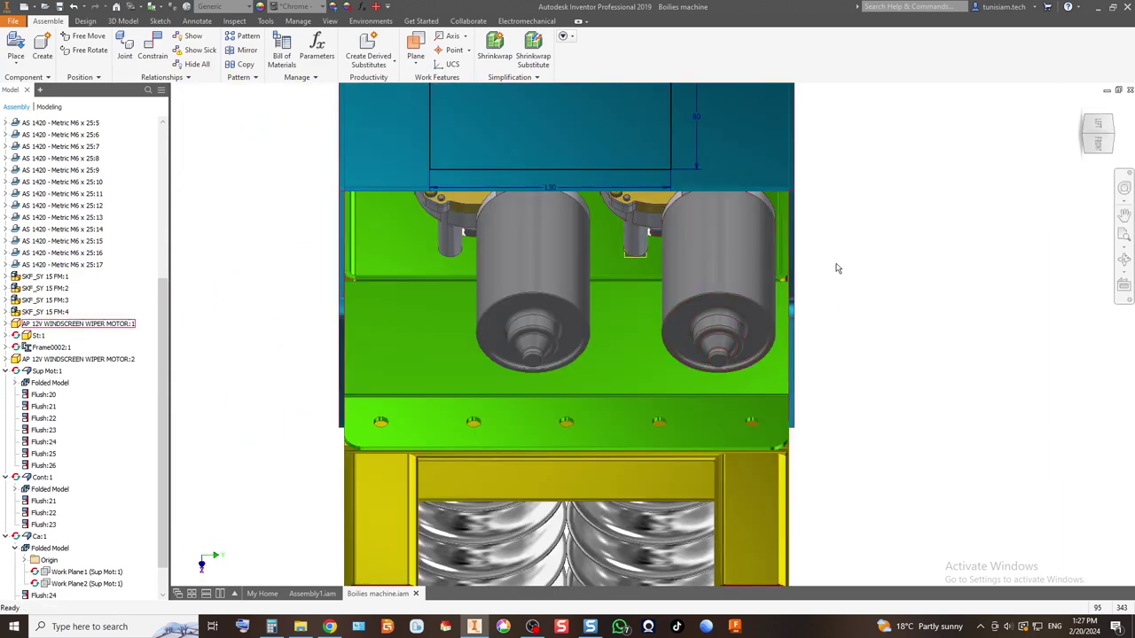
click(1116, 142)
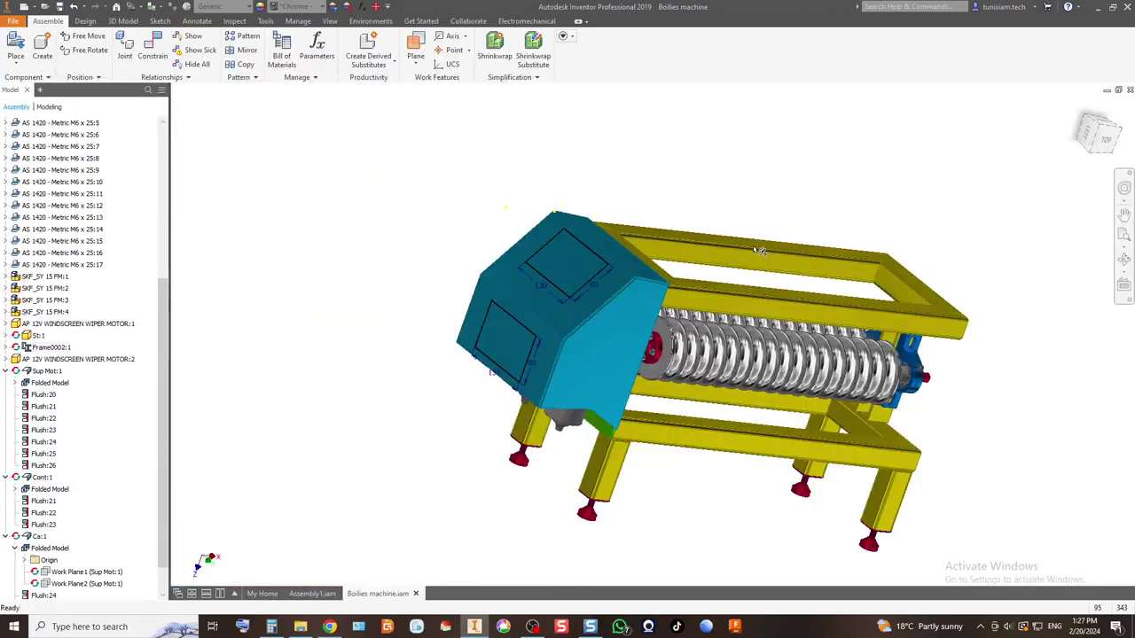
scroll(655, 284, up, 5)
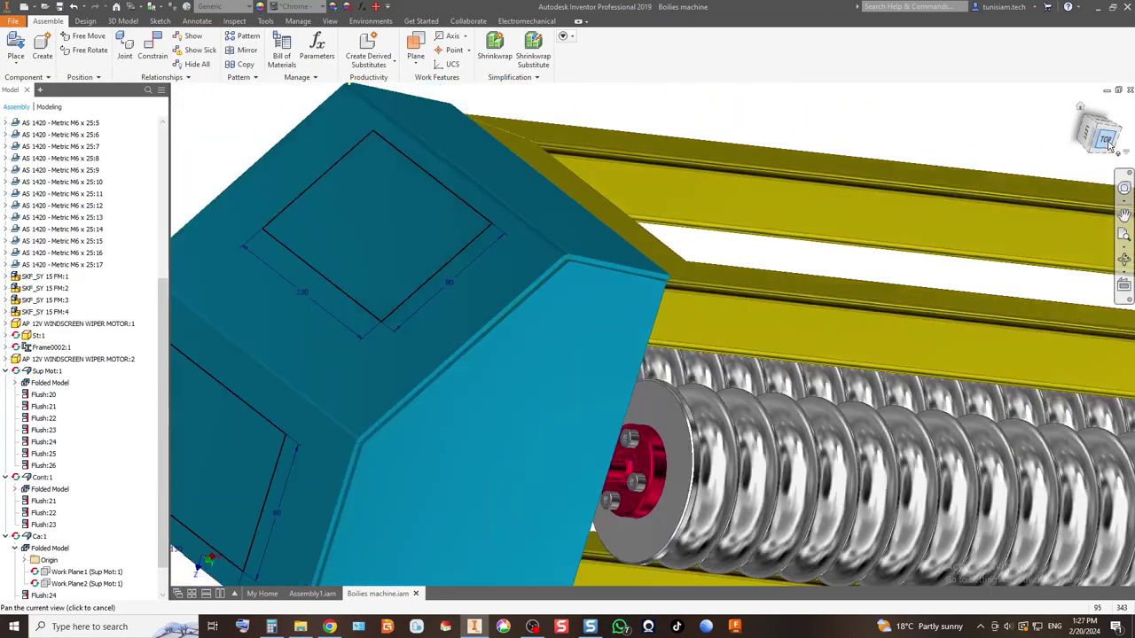
click(1108, 145)
scroll(466, 335, up, 5)
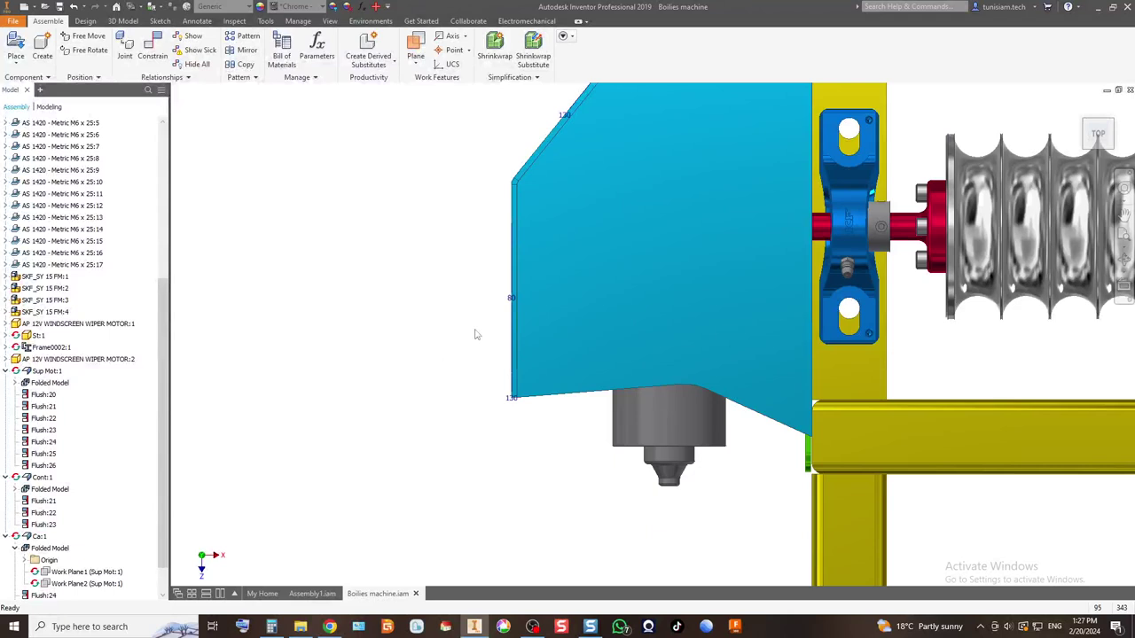
click(1086, 127)
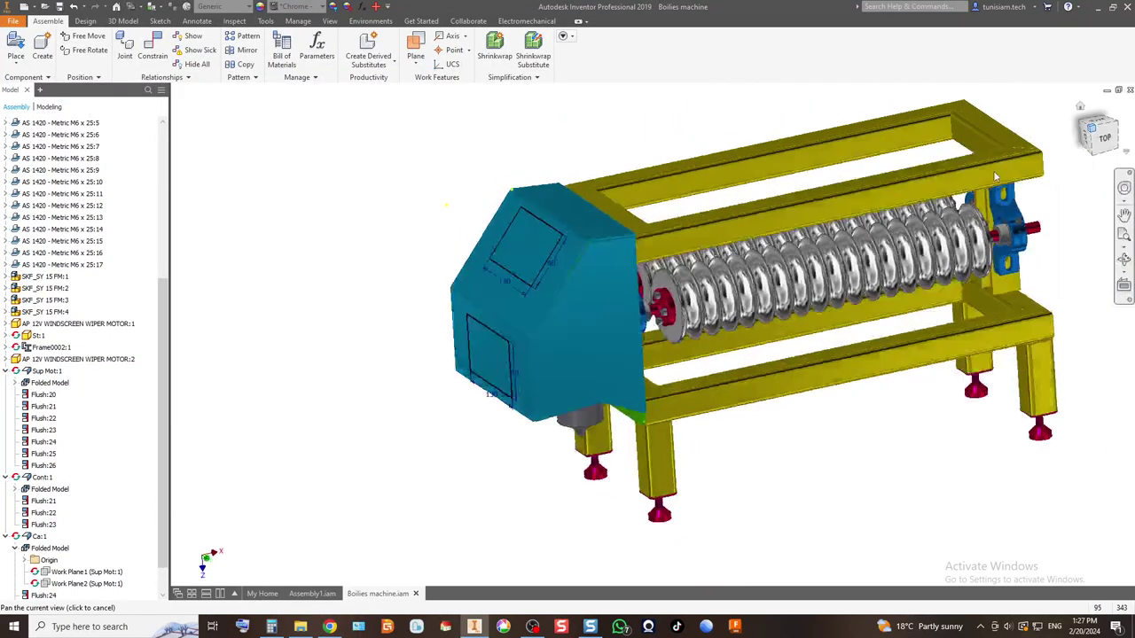
scroll(53, 550, down, 1)
click(49, 548)
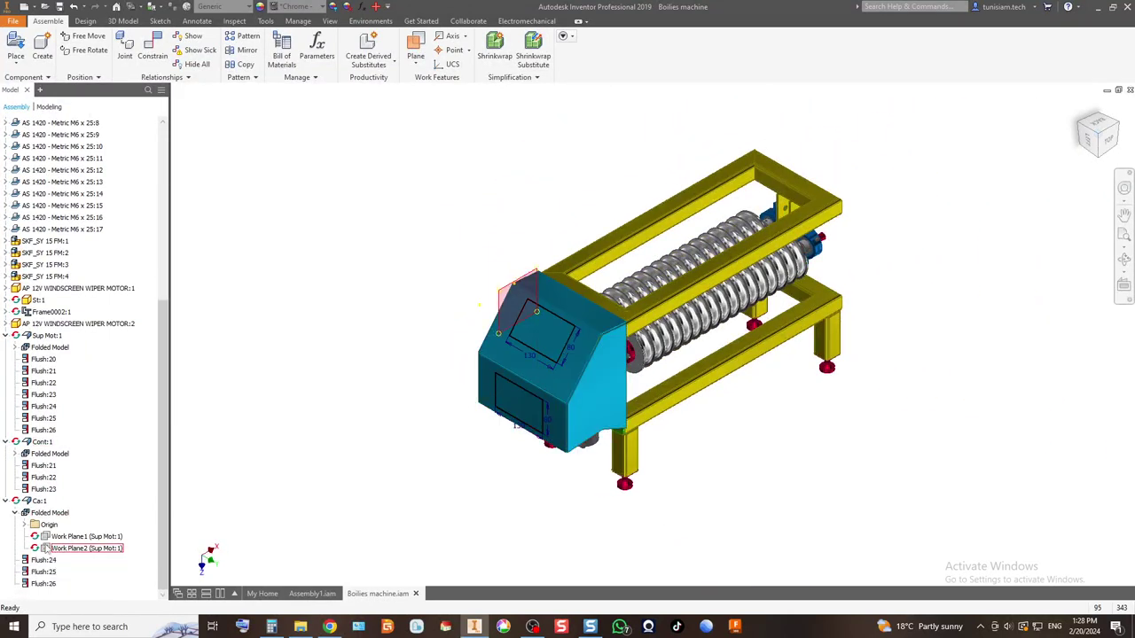
double_click(35, 501)
click(797, 46)
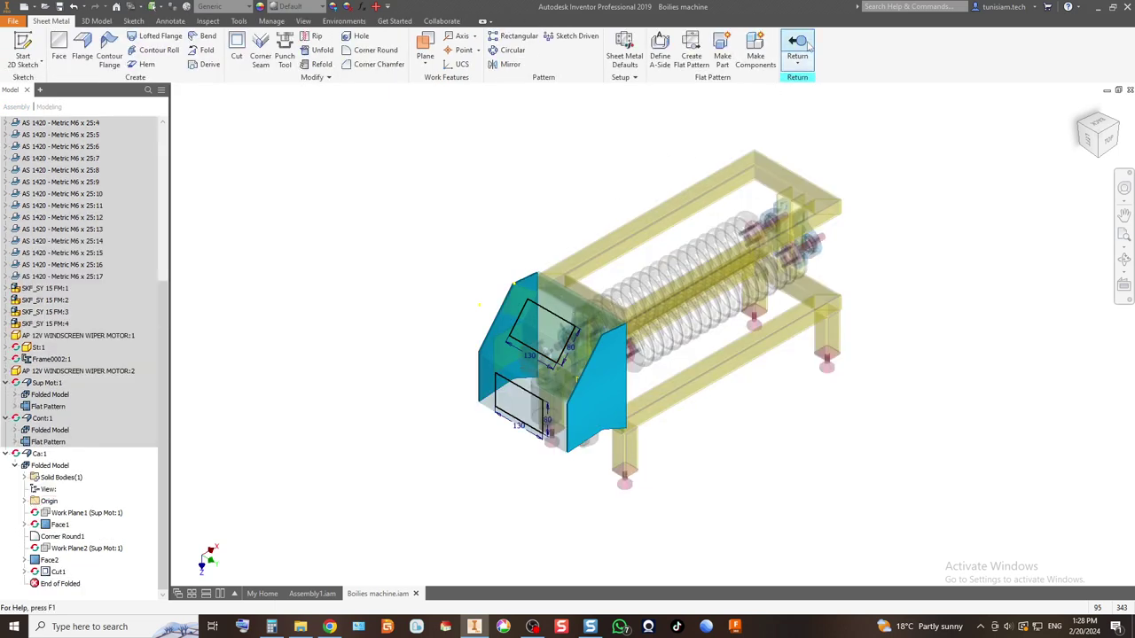
Step: Open the Cont cover's Sketch12 for editing and project the outline of the sloped front face into it
double_click(524, 368)
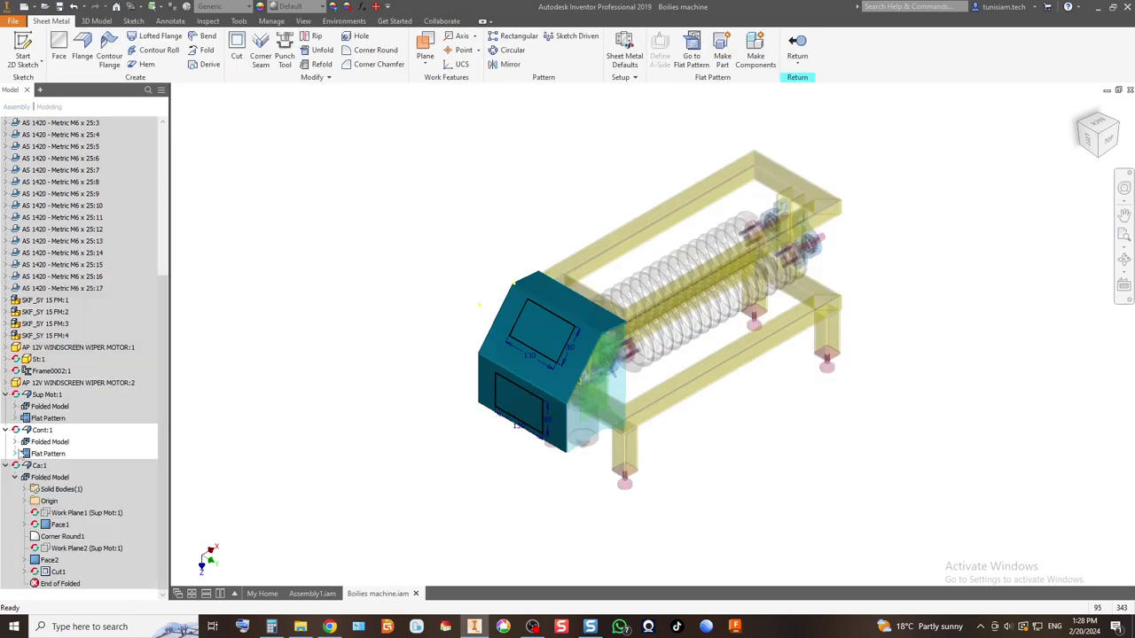
click(16, 443)
double_click(53, 560)
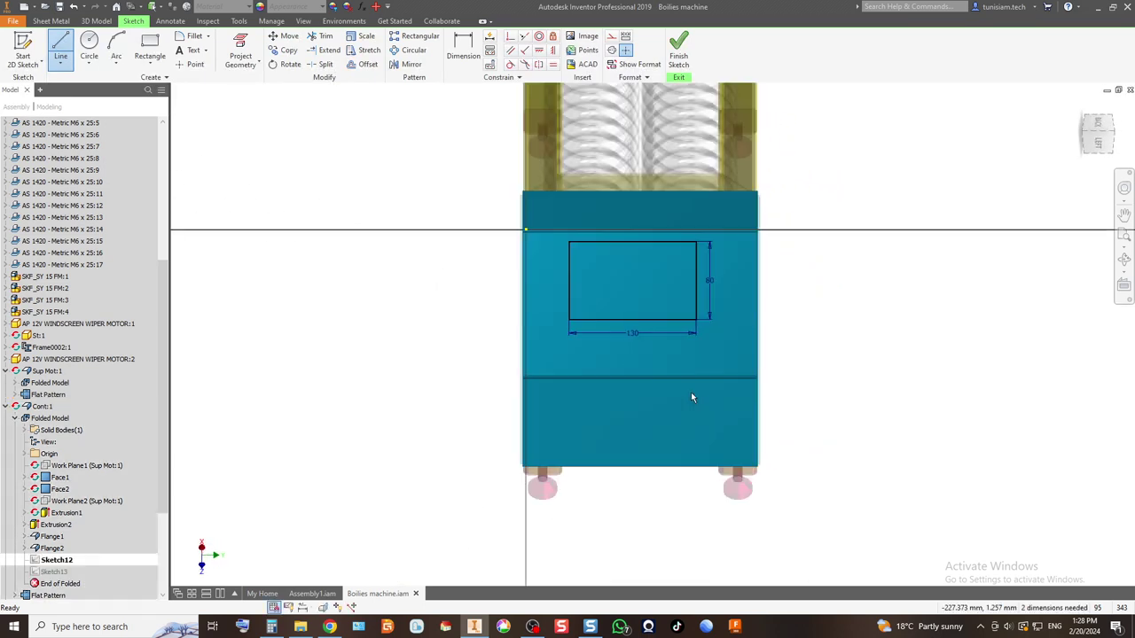
scroll(690, 397, down, 3)
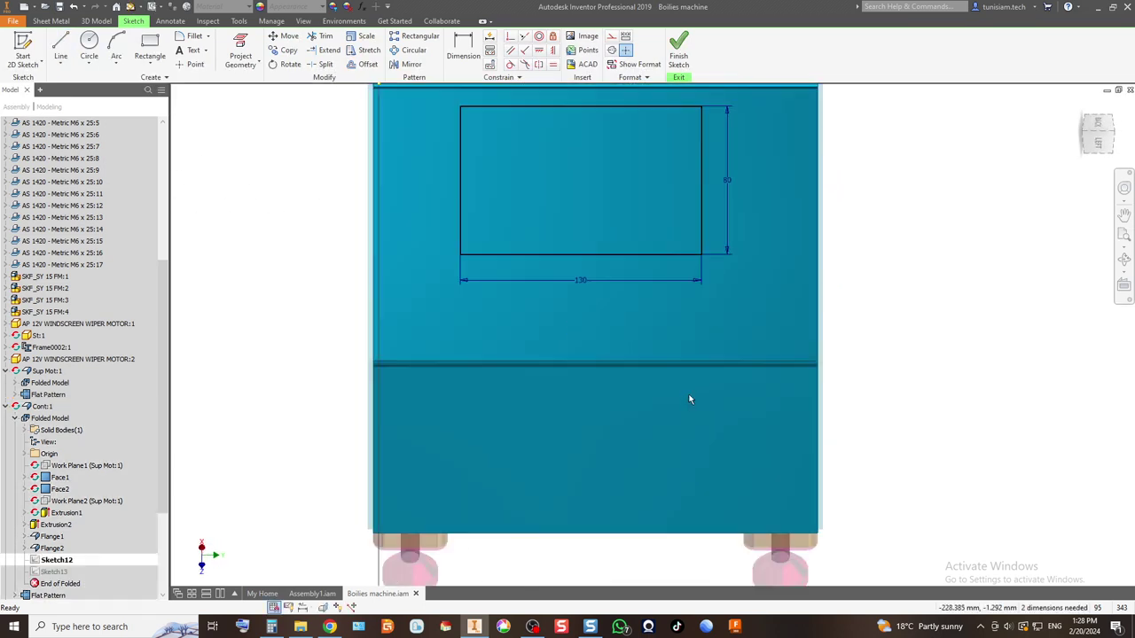
click(241, 46)
scroll(383, 363, down, 5)
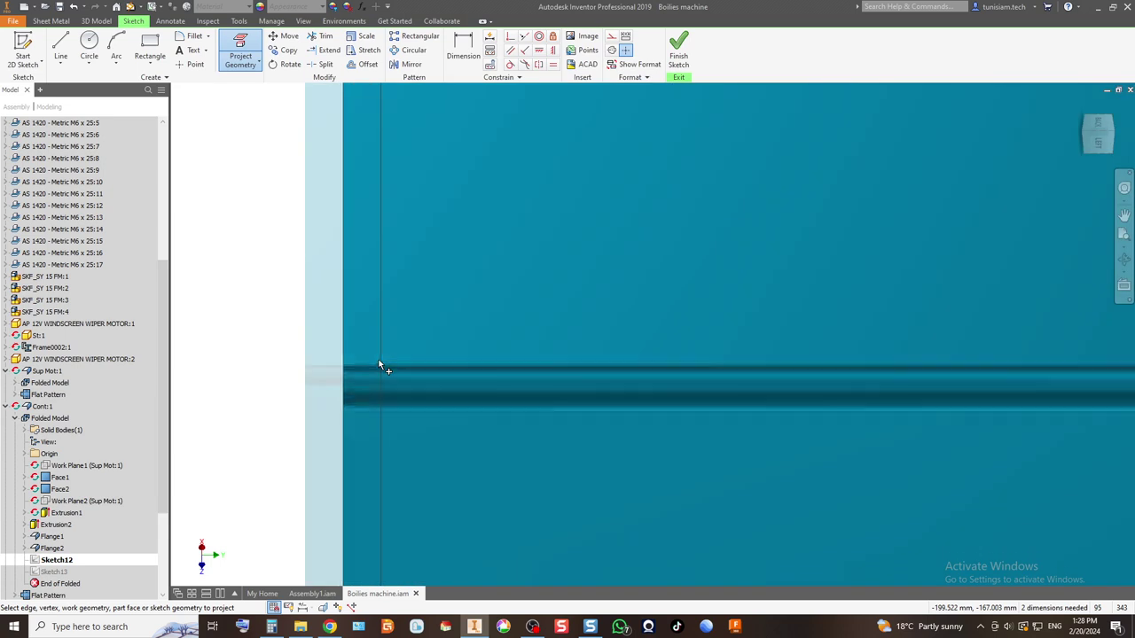
scroll(352, 349, up, 4)
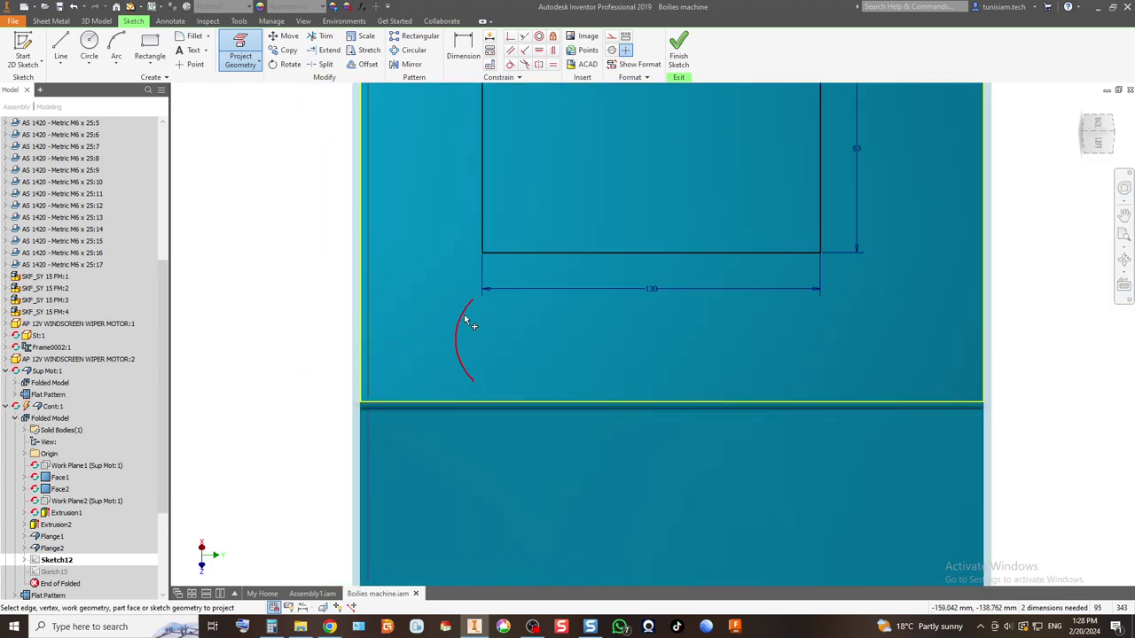
Step: Draw a line from the midpoint of the sloped face's lower edge to the rectangle's lower-edge midpoint and constrain it vertical
click(66, 45)
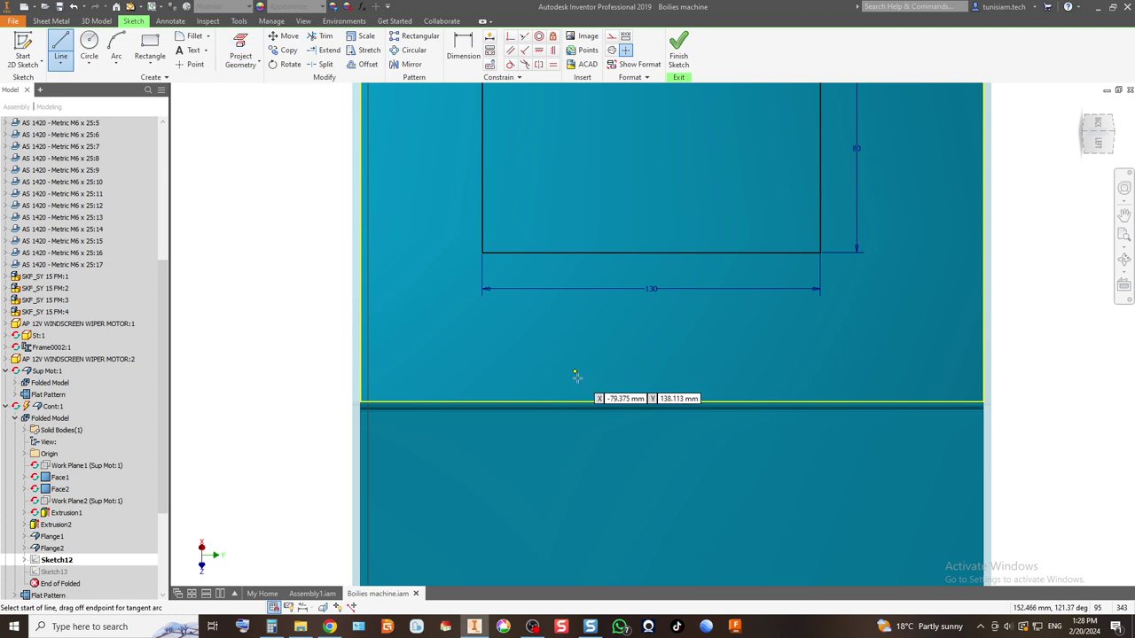
click(672, 403)
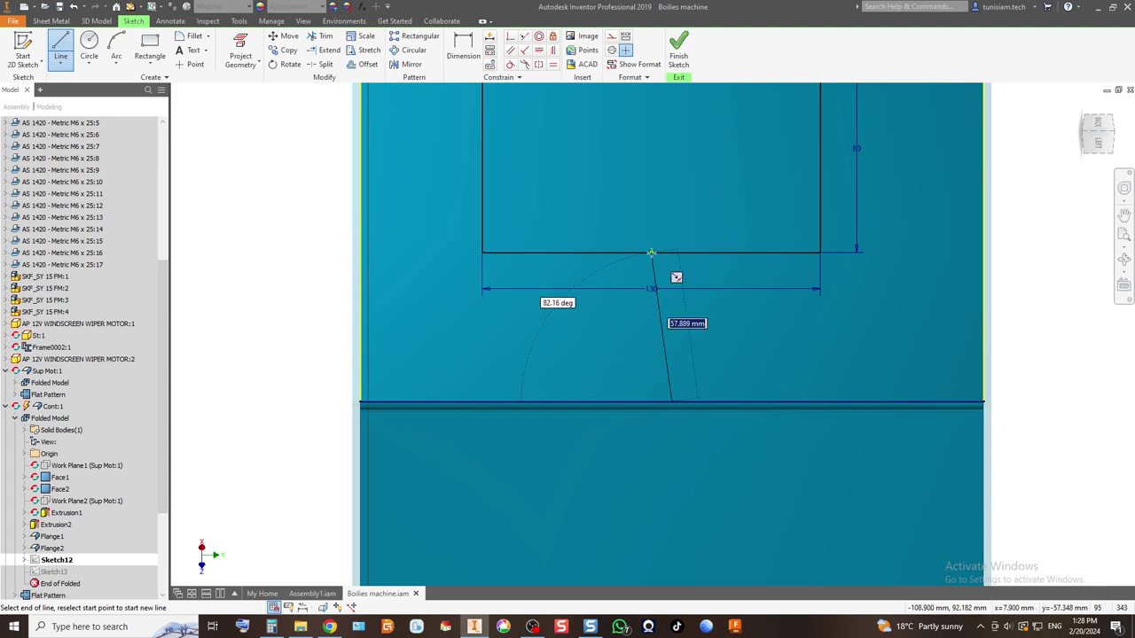
click(651, 253)
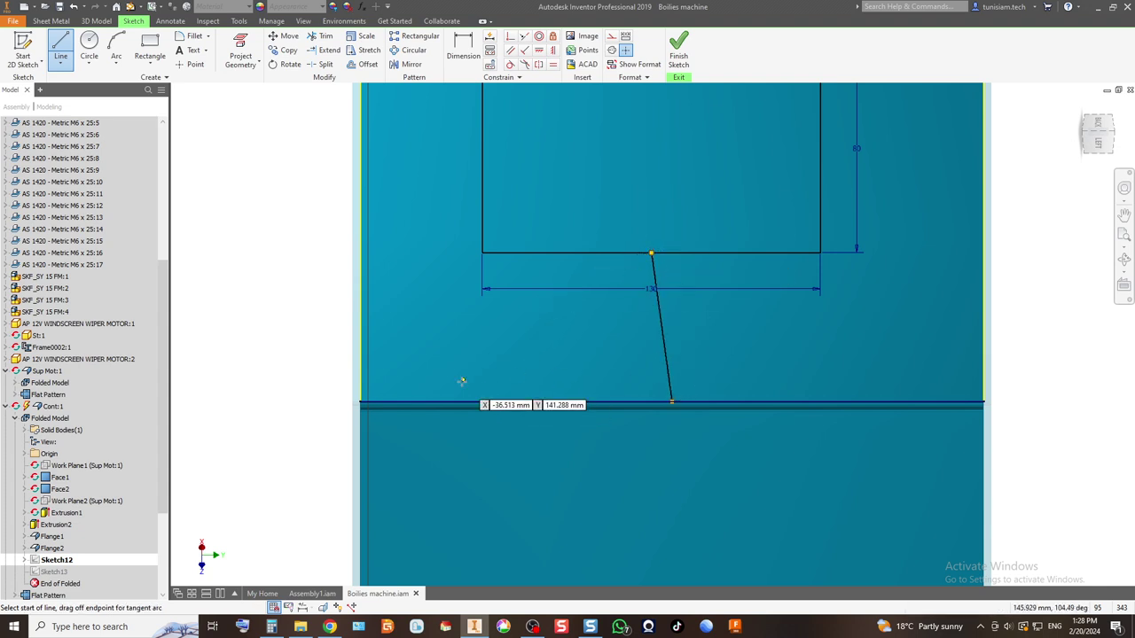
click(539, 50)
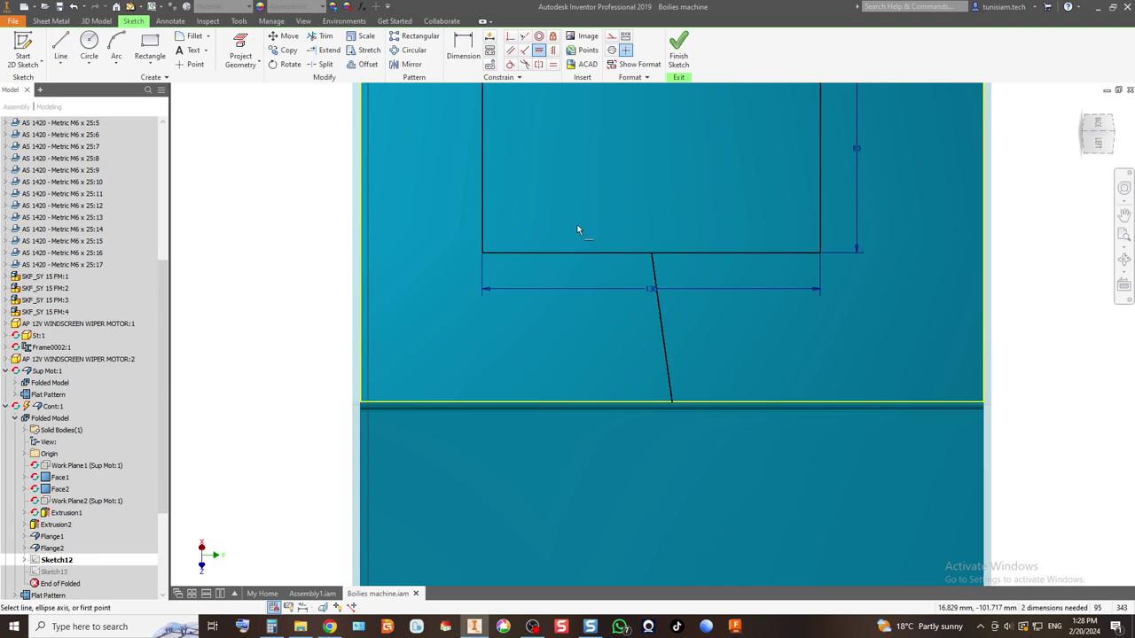
click(661, 319)
scroll(549, 308, up, 5)
scroll(554, 272, down, 3)
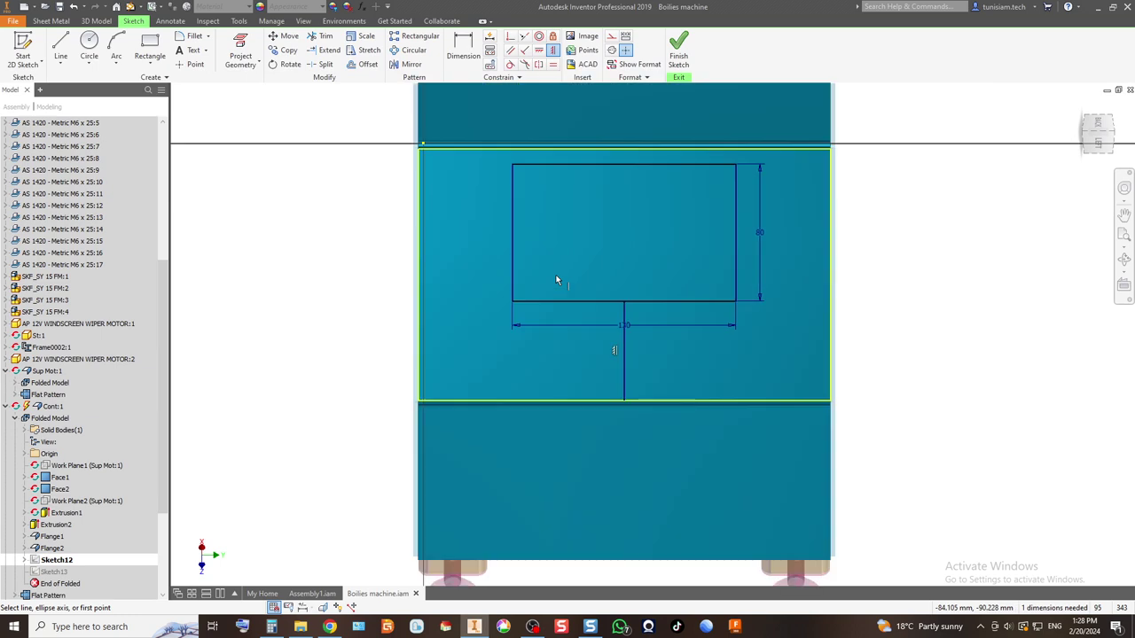
Step: Try a 20 mm dimension between the rectangle's upper edge and the sloped face's upper edge, and delete it
click(463, 48)
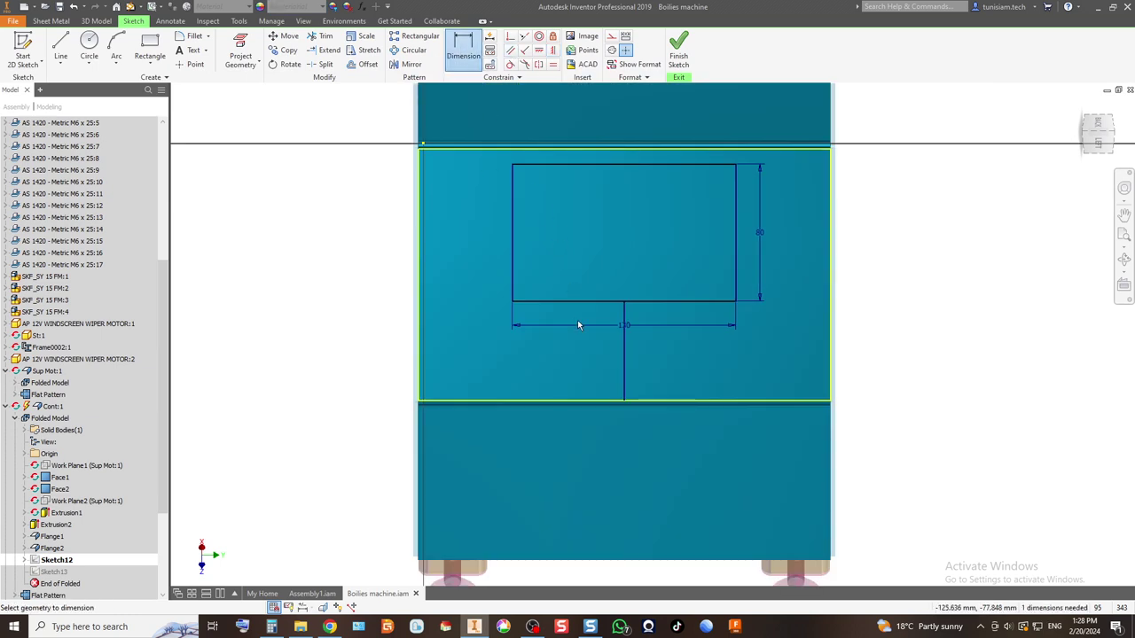
click(599, 166)
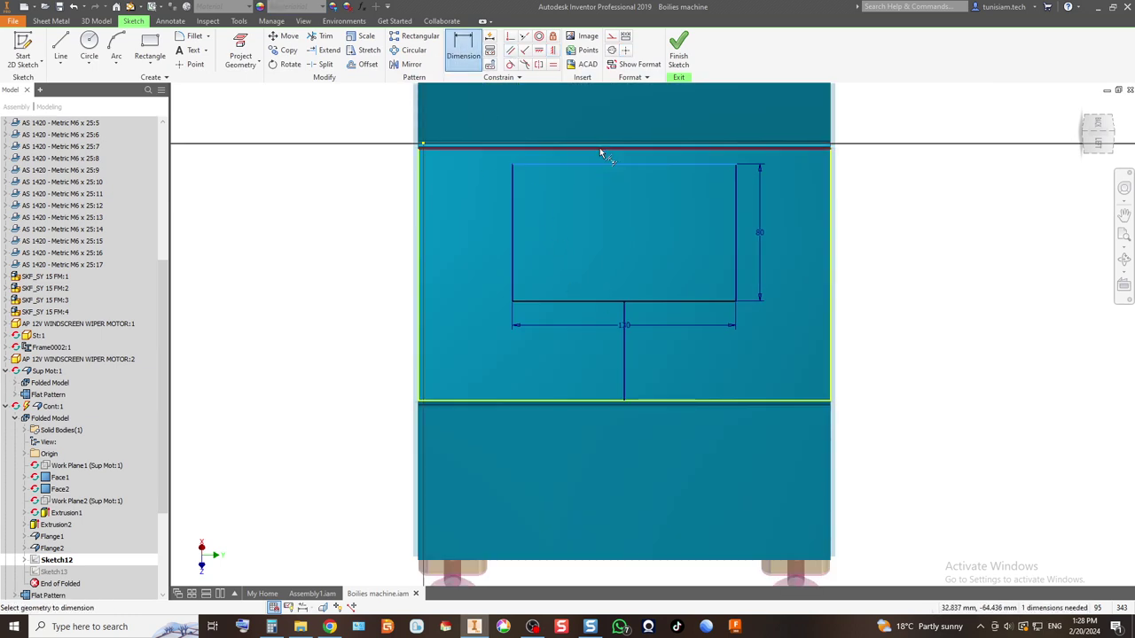
click(596, 149)
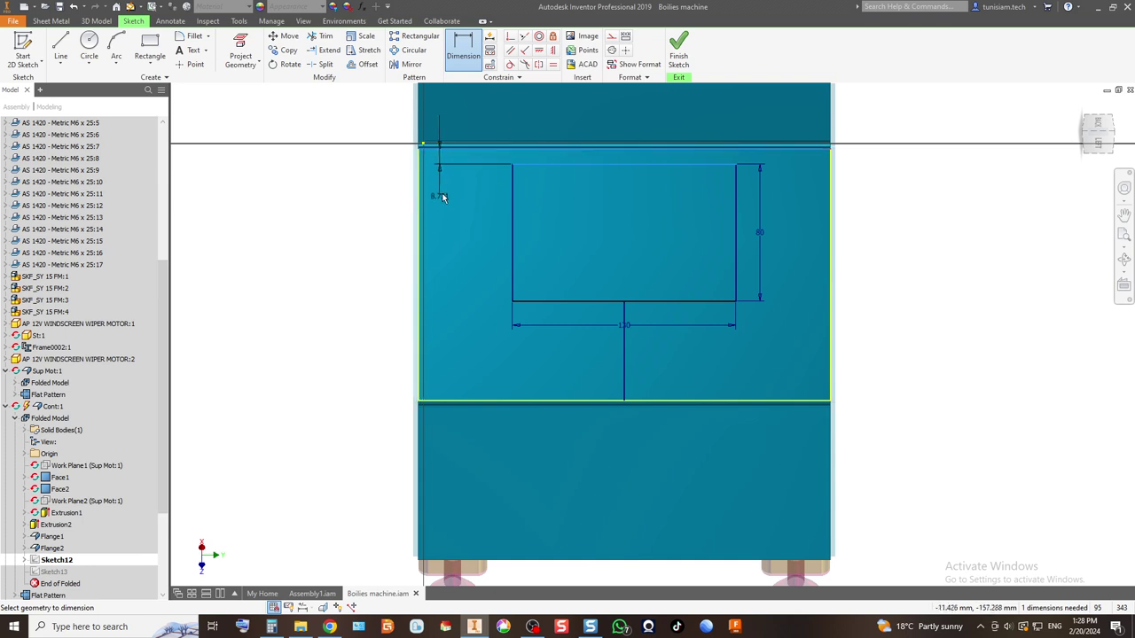
click(343, 184)
text(20)
key(Return)
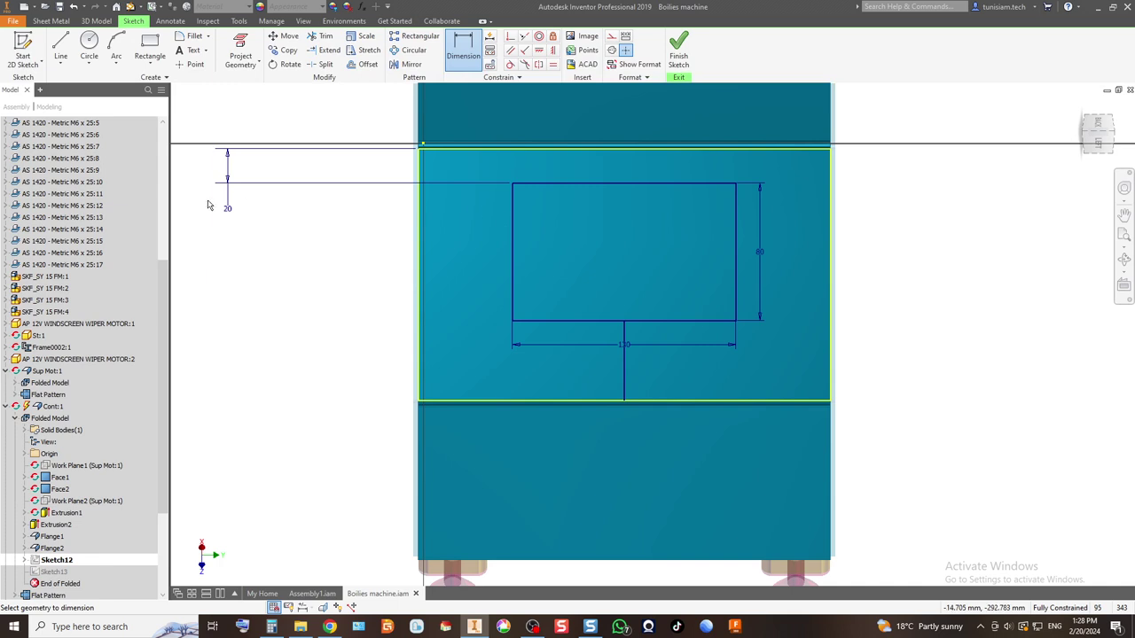
key(Escape)
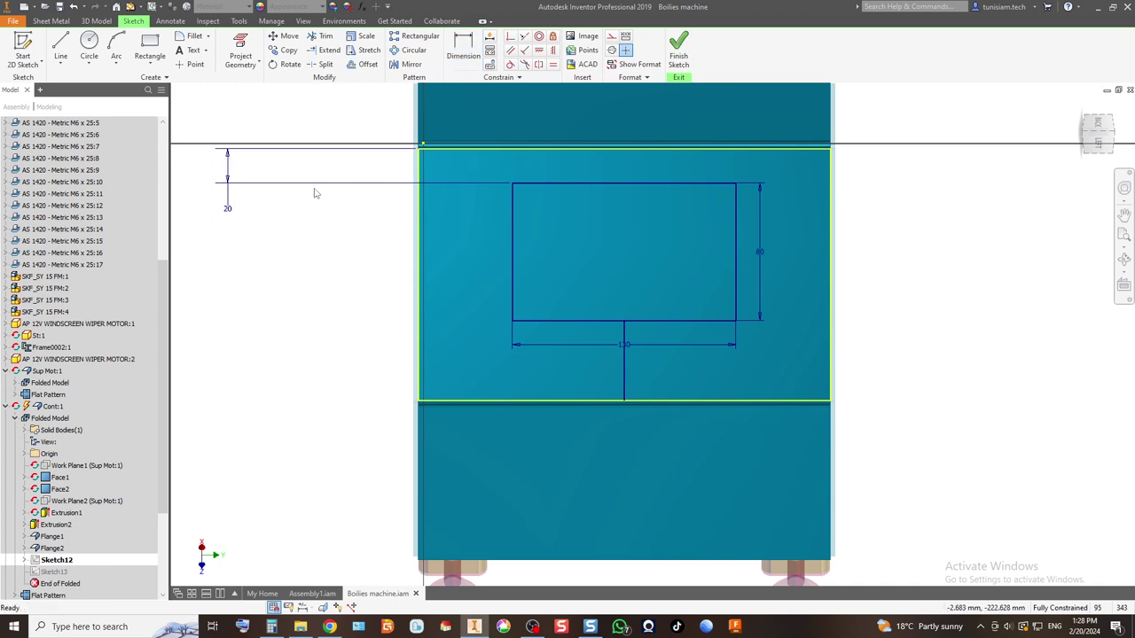
click(229, 169)
key(Delete)
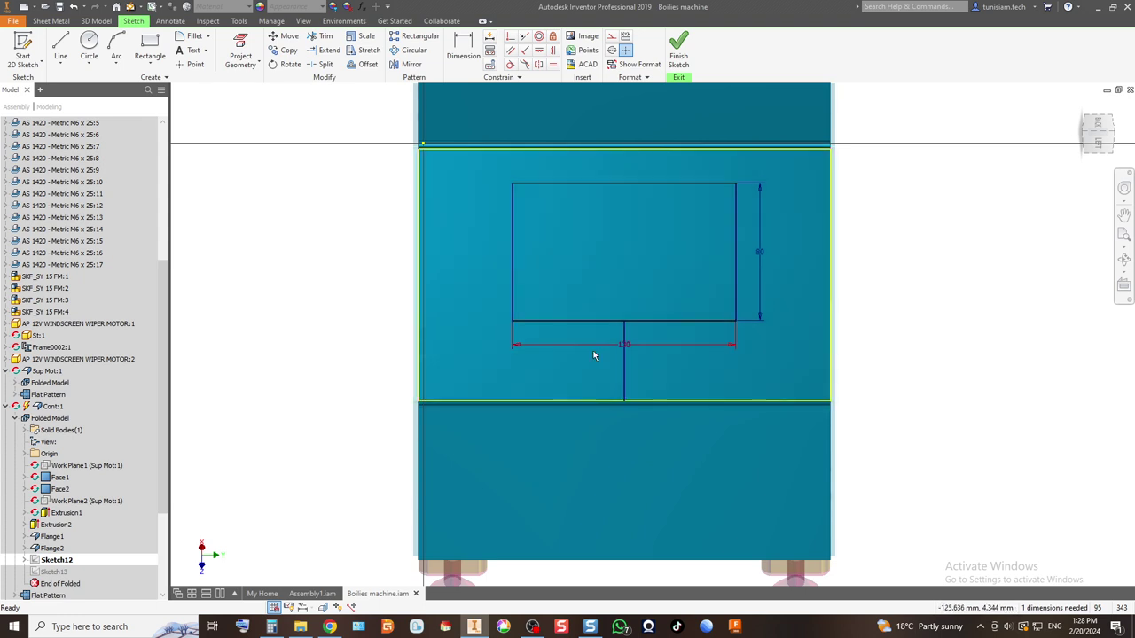
Step: Dimension the rectangle's upper edge 30 mm from the sloped face's upper edge and finish the sketch
scroll(594, 208, up, 2)
scroll(325, 293, down, 4)
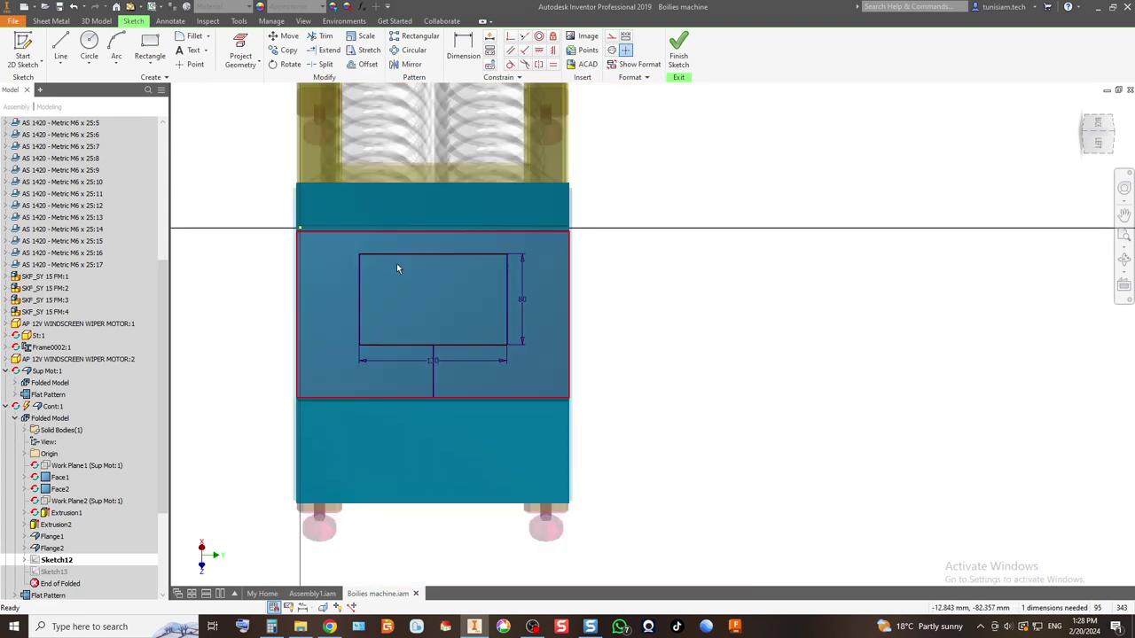
click(470, 48)
click(410, 255)
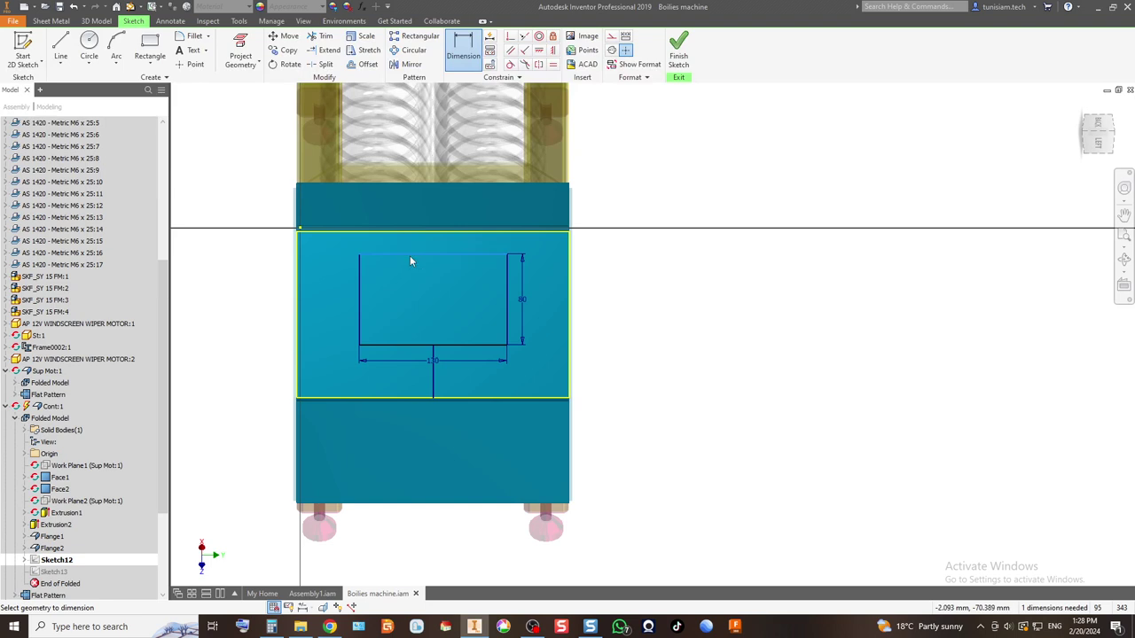
click(408, 231)
click(619, 255)
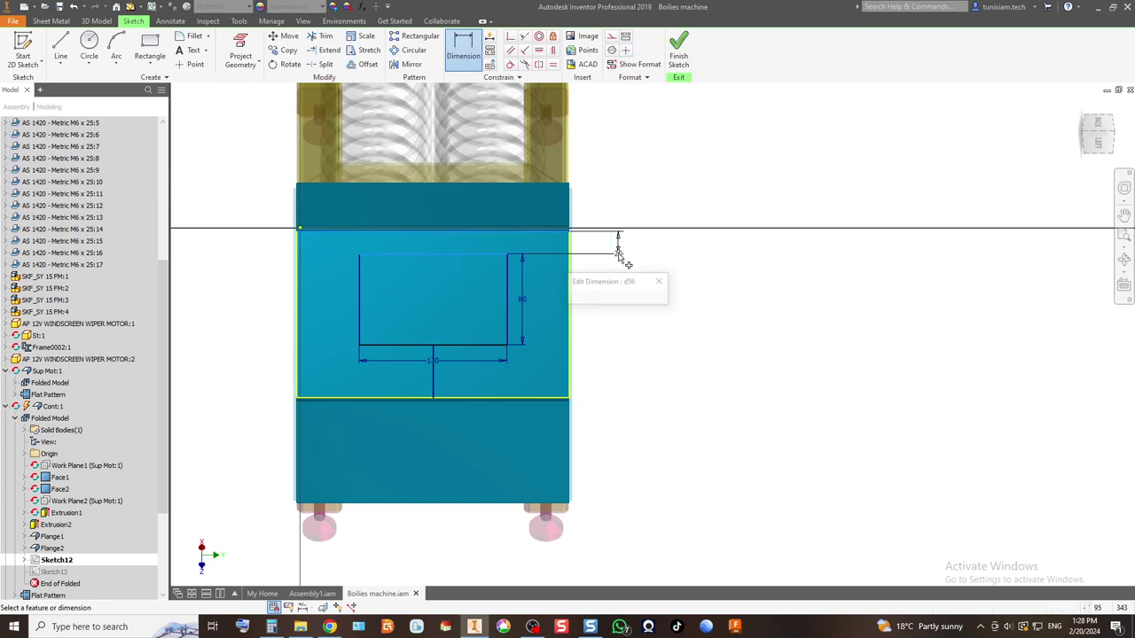
text(30)
key(Return)
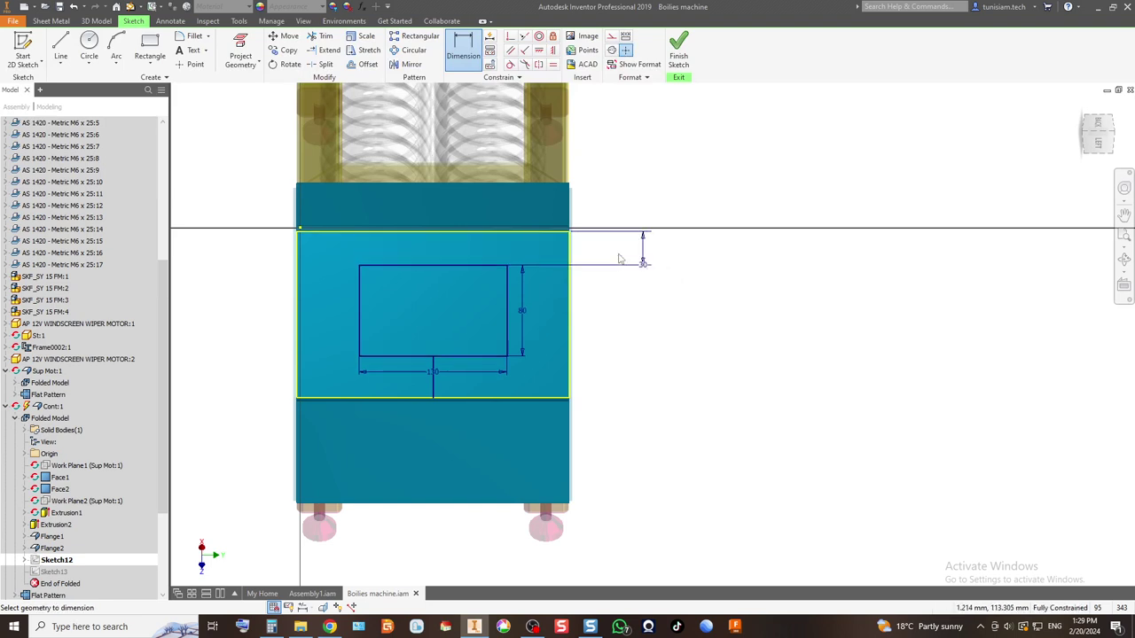
middle_drag(437, 360, 476, 296)
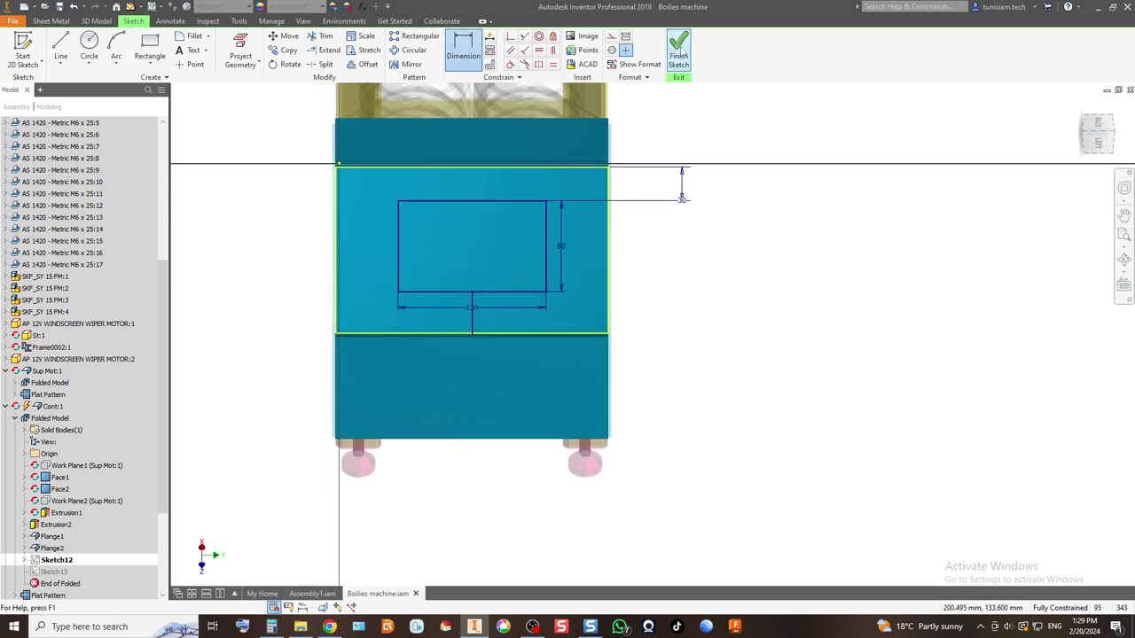
click(679, 55)
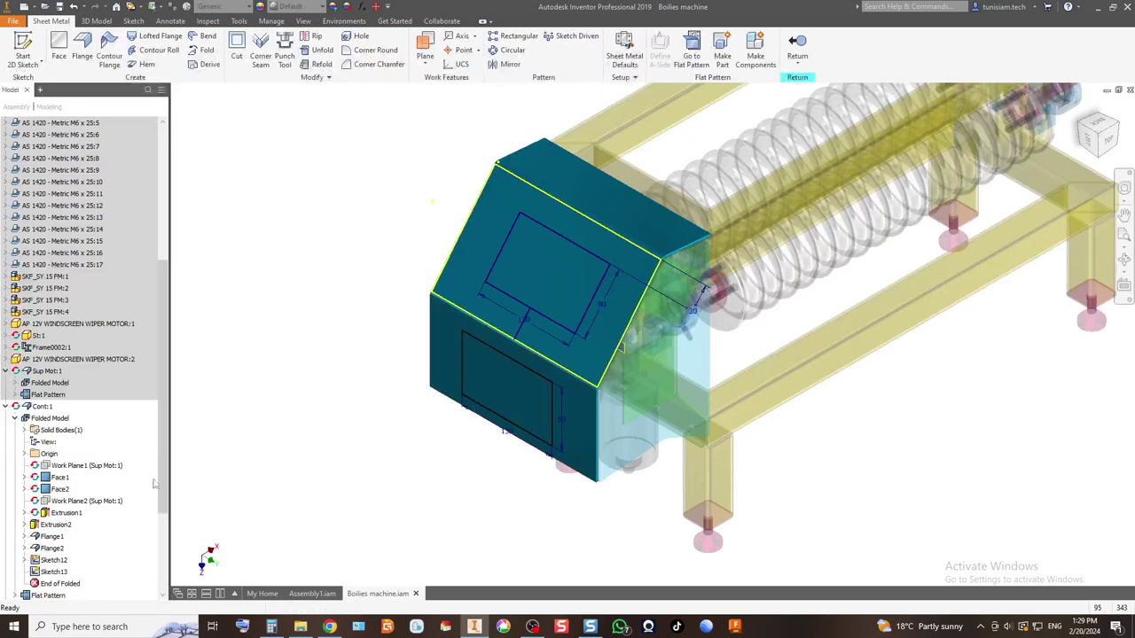
Step: In Sketch13 on the lower front face, connect the rectangle's upper-edge midpoint to the face's upper-edge midpoint and constrain the line vertical
double_click(501, 346)
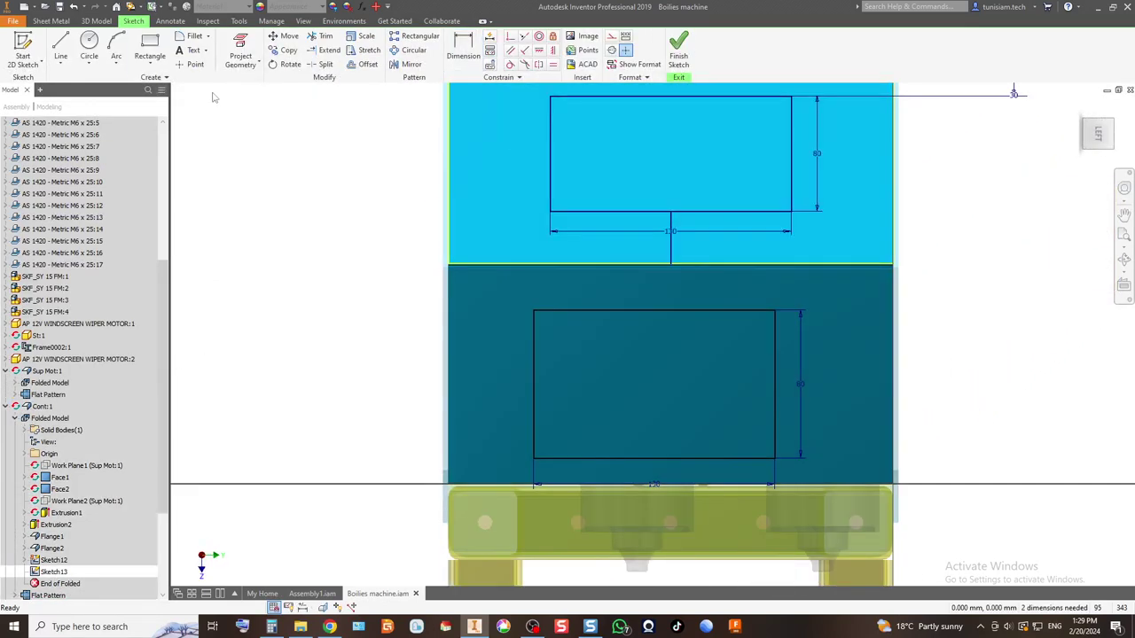
click(61, 46)
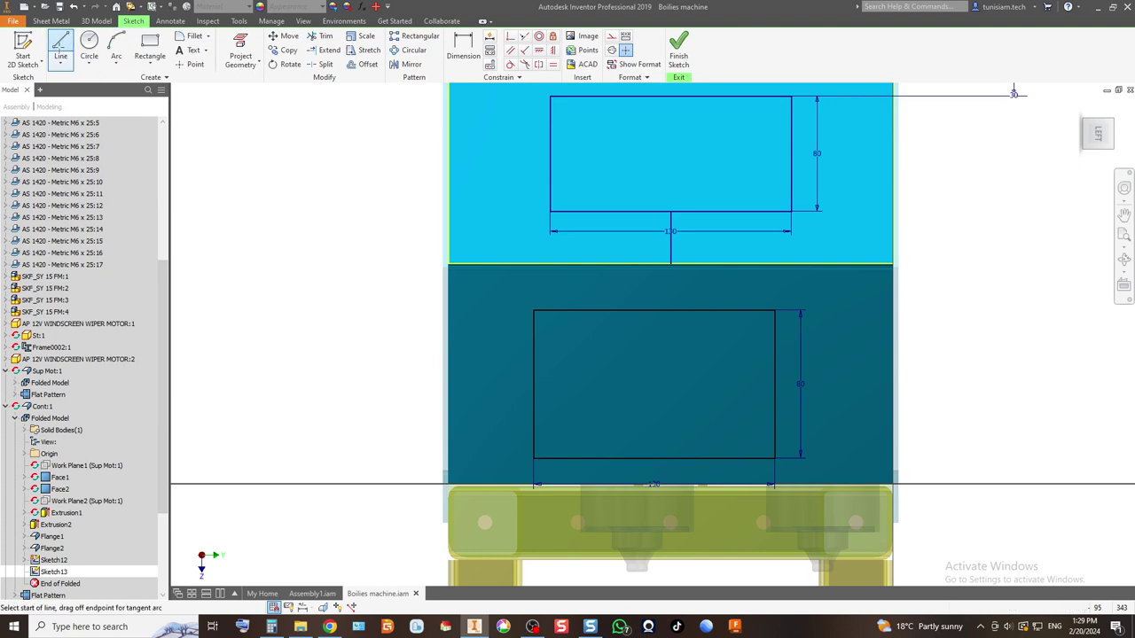
click(665, 310)
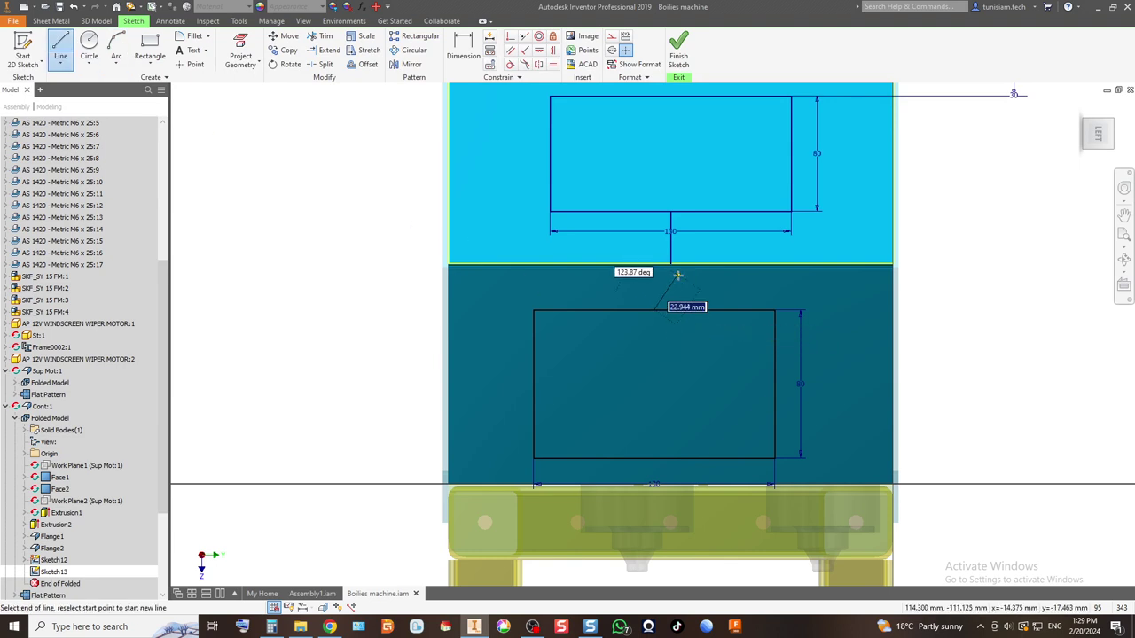
click(671, 270)
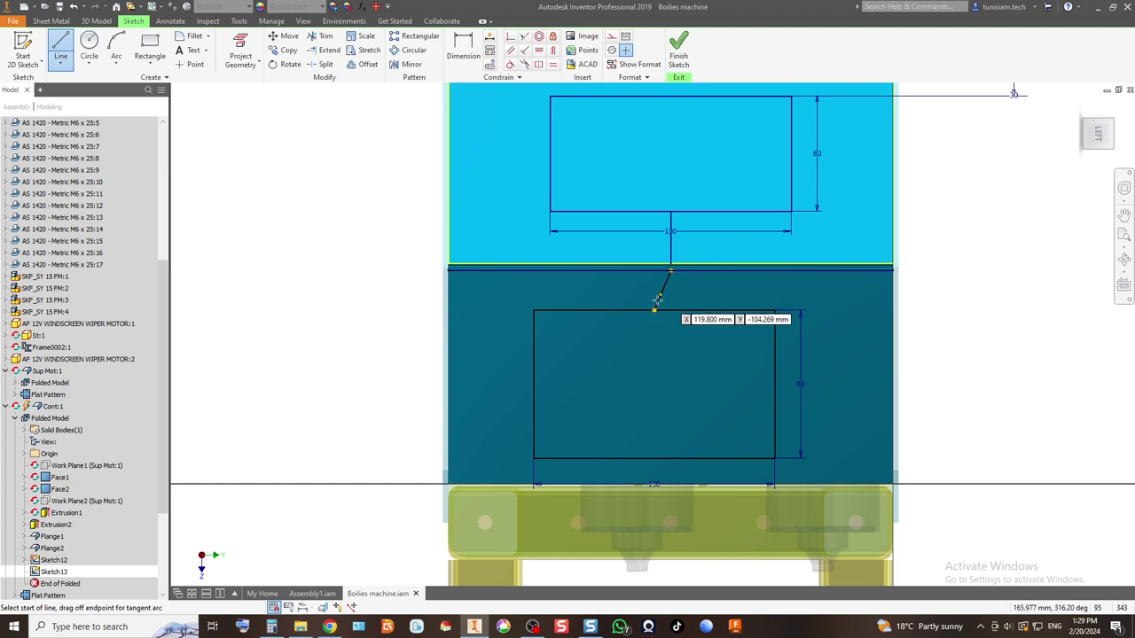
click(538, 50)
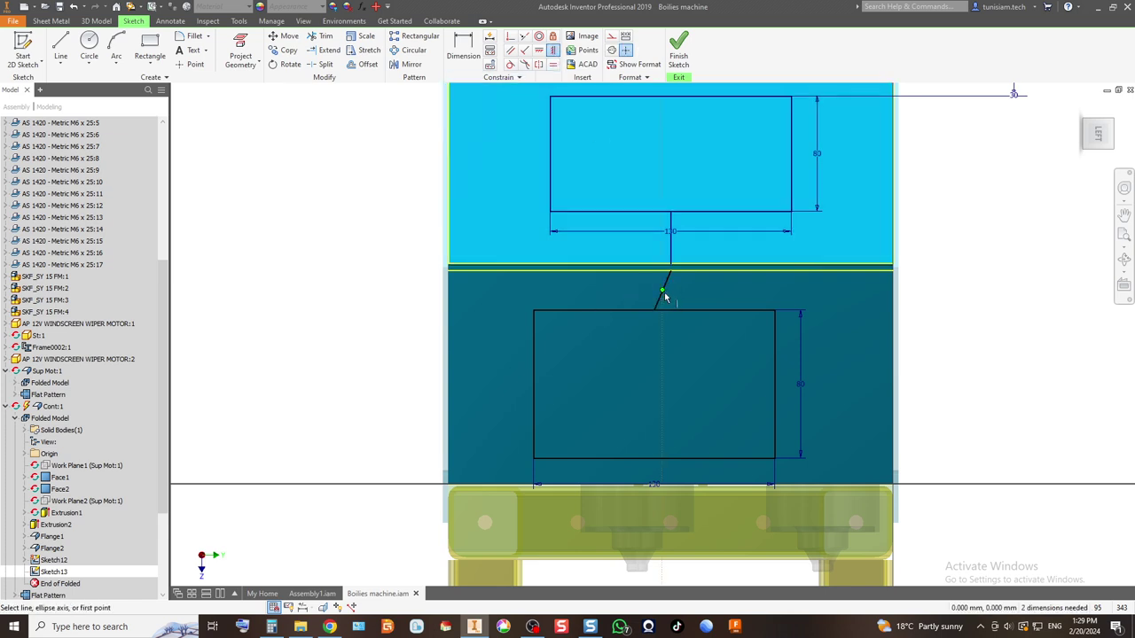
click(660, 306)
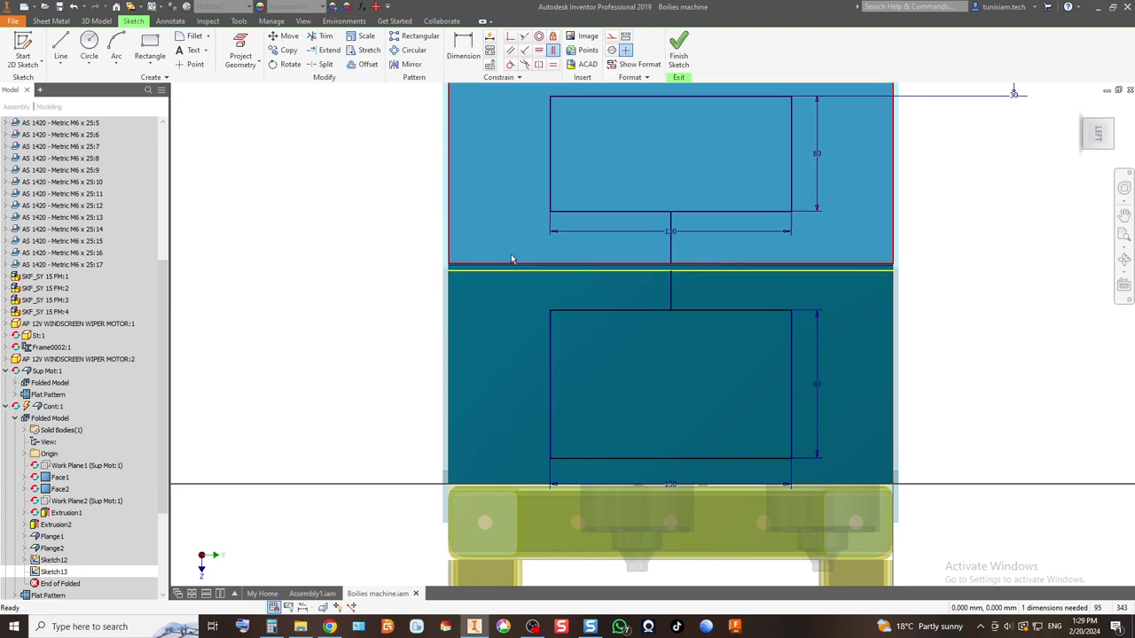
Step: Dimension the lower rectangle's upper edge 20 mm from the lower front face's upper edge
click(462, 44)
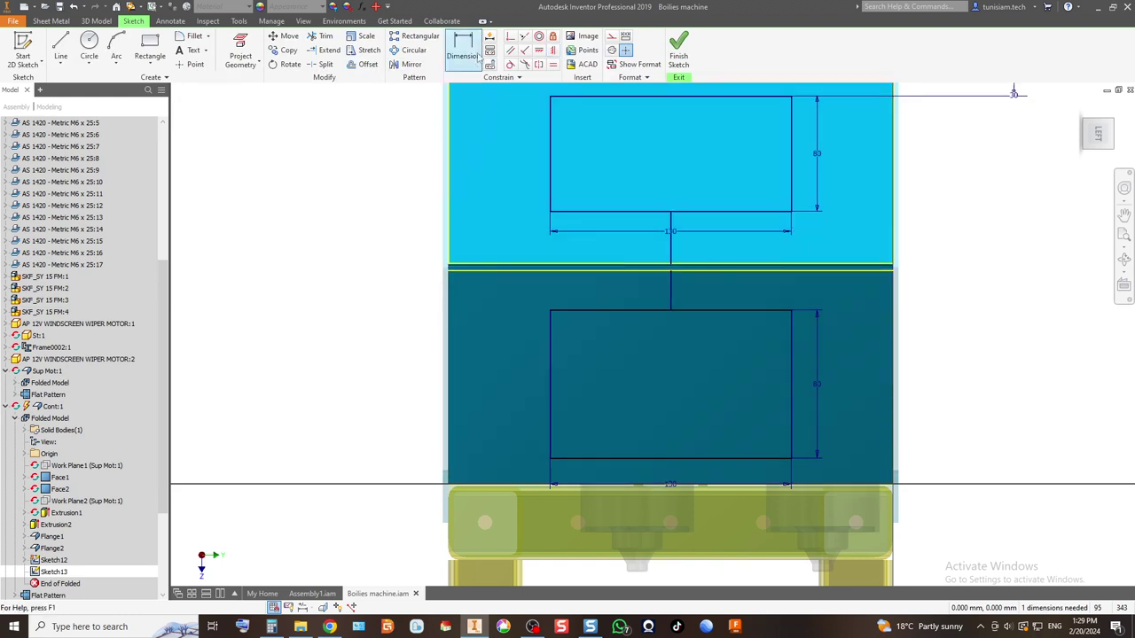
click(572, 310)
click(517, 272)
click(505, 297)
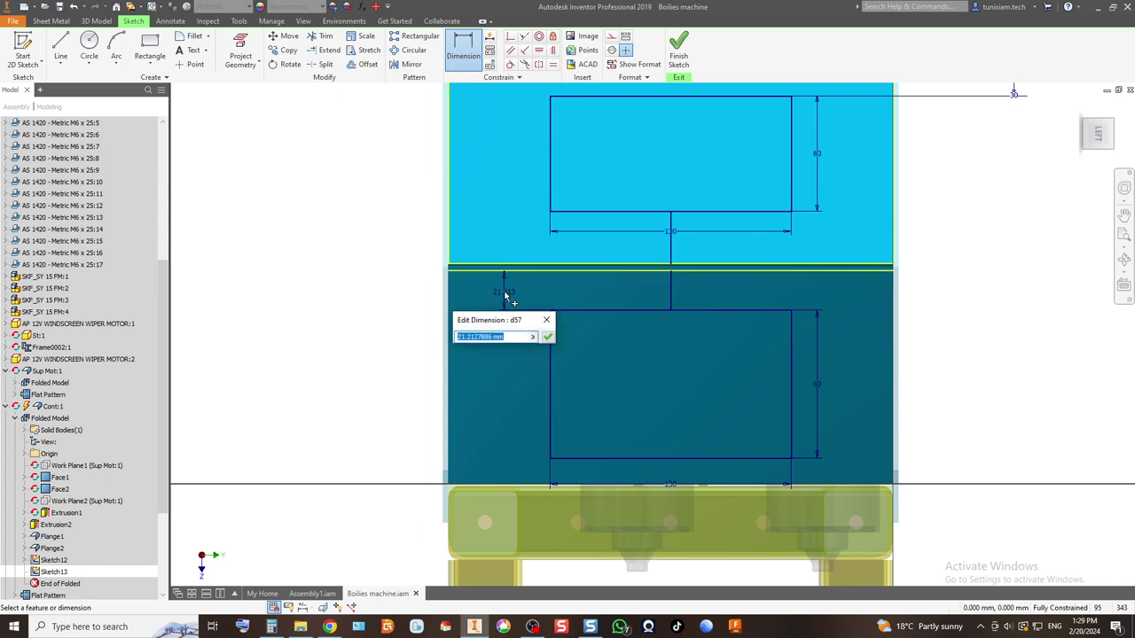
key(Return)
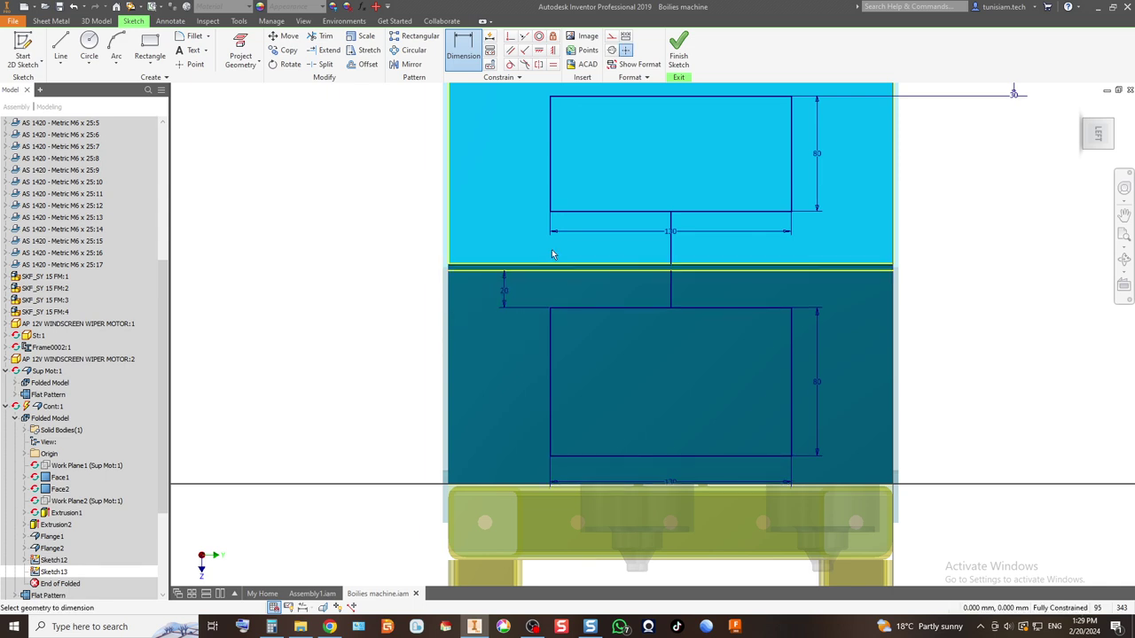